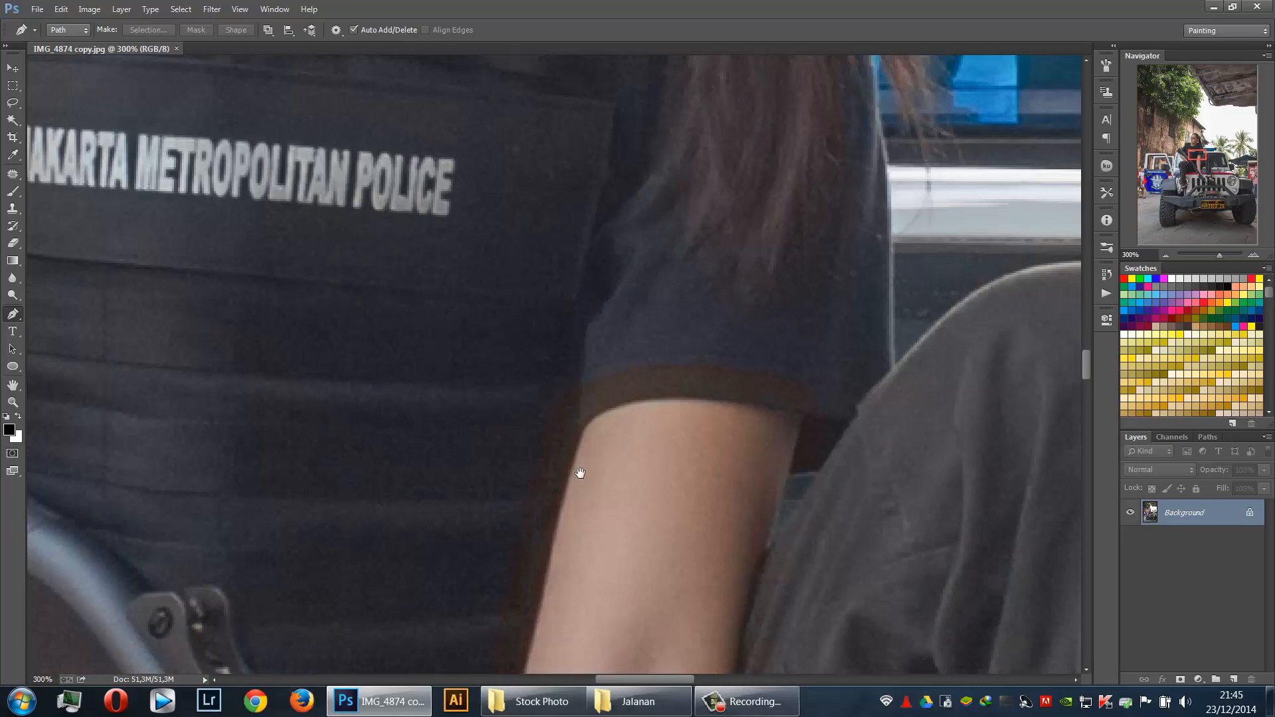
Start a Pen tool path on the outer tread edge of the jeep's front tire at the photo's right border
{"action": "left_click_drag", "start_coordinate": [580, 472], "coordinate": [306, 372]}
{"action": "left_click_drag", "start_coordinate": [896, 584], "coordinate": [318, 285]}
{"action": "left_click_drag", "start_coordinate": [784, 598], "coordinate": [278, 266]}
{"action": "left_click_drag", "start_coordinate": [677, 551], "coordinate": [153, 173]}
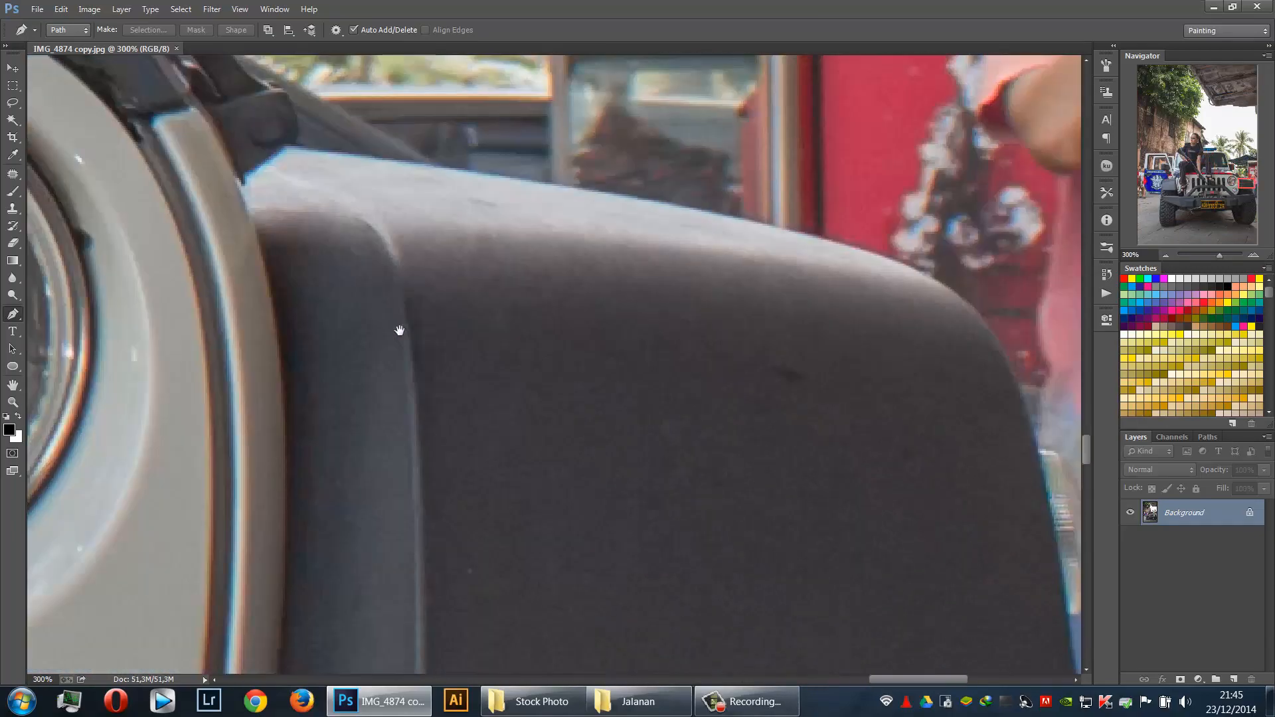
{"action": "left_click_drag", "start_coordinate": [399, 330], "coordinate": [199, 206]}
{"action": "left_click_drag", "start_coordinate": [797, 555], "coordinate": [399, 279]}
{"action": "left_click_drag", "start_coordinate": [611, 501], "coordinate": [488, 266]}
{"action": "left_click_drag", "start_coordinate": [525, 440], "coordinate": [508, 226]}
{"action": "left_click_drag", "start_coordinate": [506, 449], "coordinate": [498, 293]}
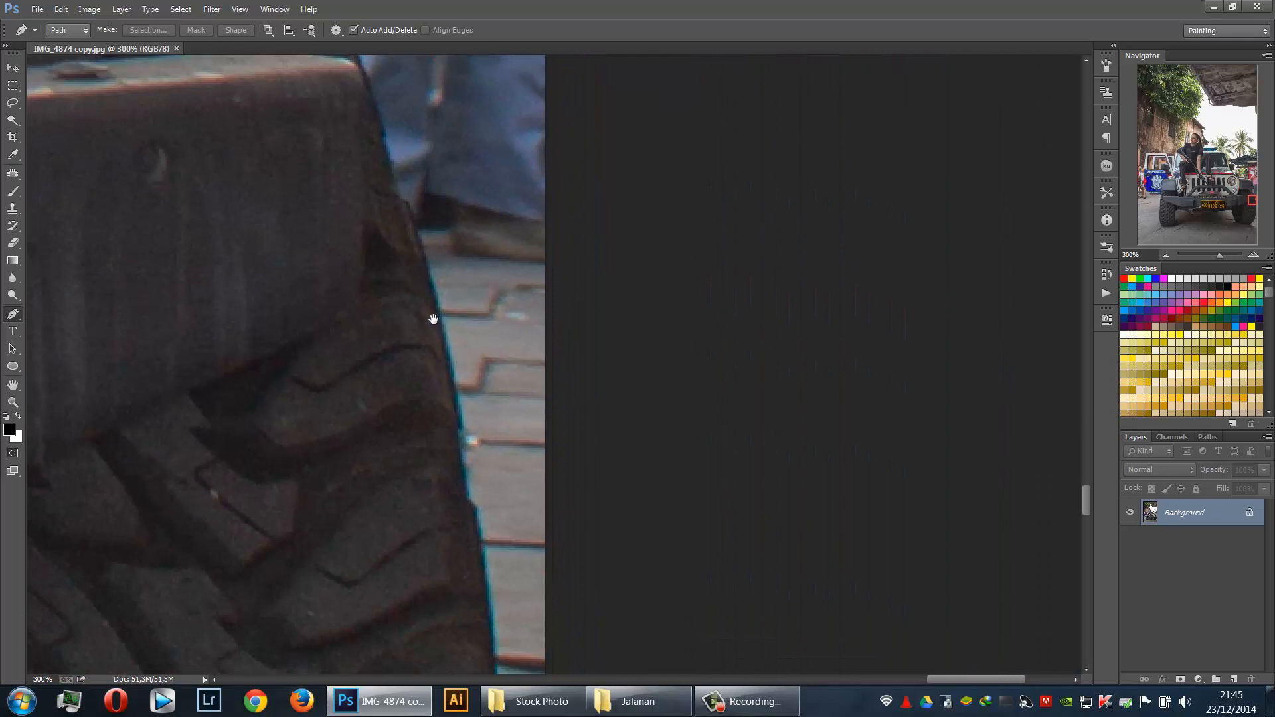
{"action": "left_click_drag", "start_coordinate": [475, 429], "coordinate": [479, 416]}
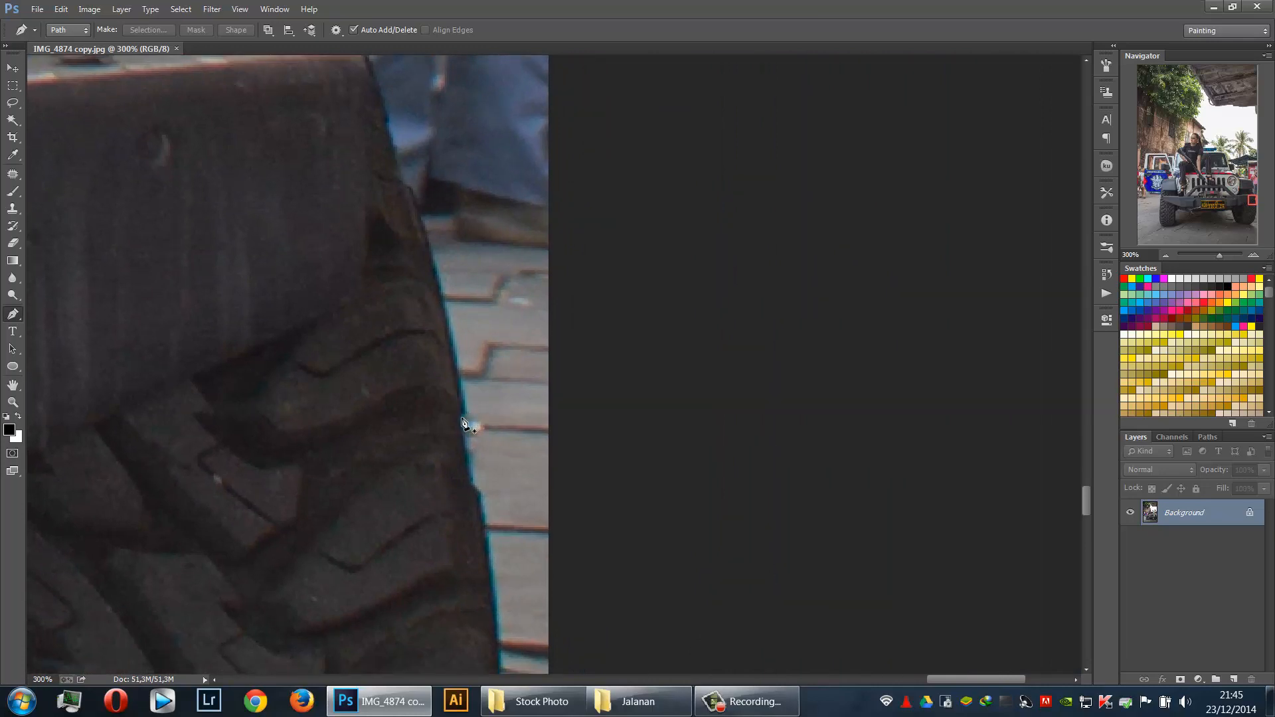
{"action": "left_click", "coordinate": [463, 417]}
{"action": "left_click", "coordinate": [469, 481]}
Continue the path down the outer side of the right-hand tire, following the small notches between its tread blocks
{"action": "left_click_drag", "start_coordinate": [478, 512], "coordinate": [487, 345]}
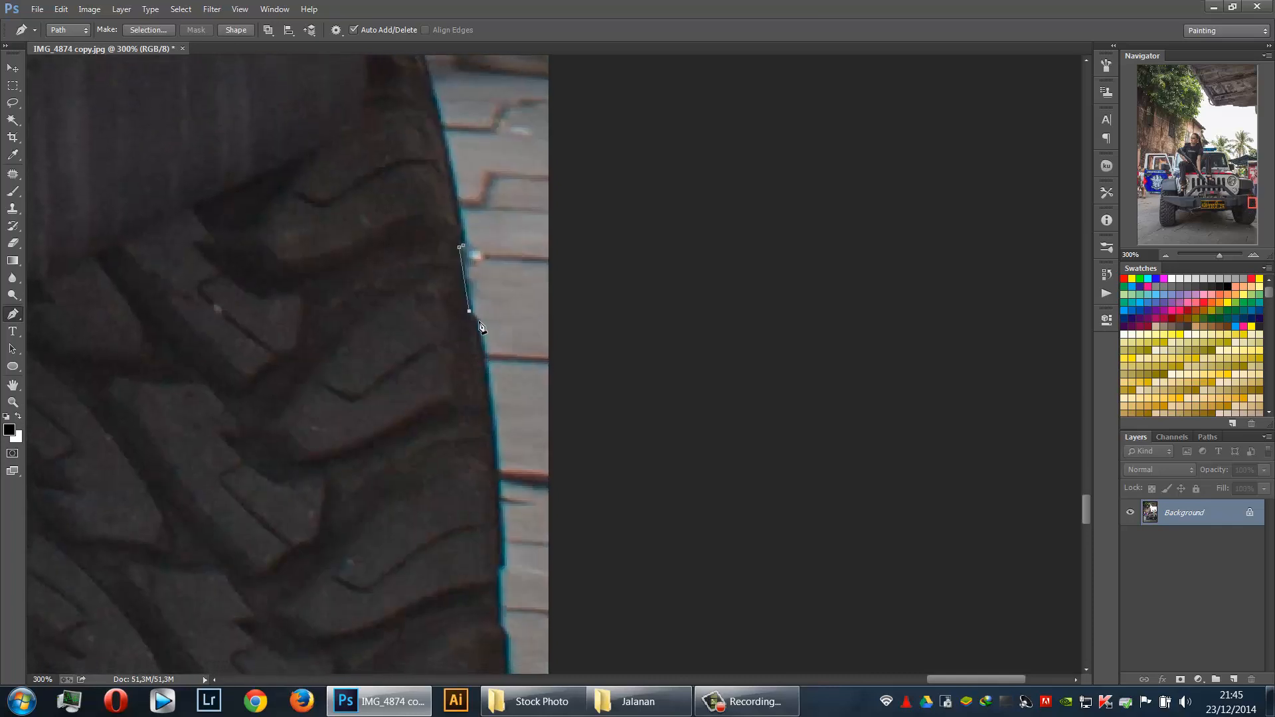
{"action": "left_click_drag", "start_coordinate": [501, 560], "coordinate": [499, 572]}
{"action": "left_click_drag", "start_coordinate": [520, 614], "coordinate": [531, 372]}
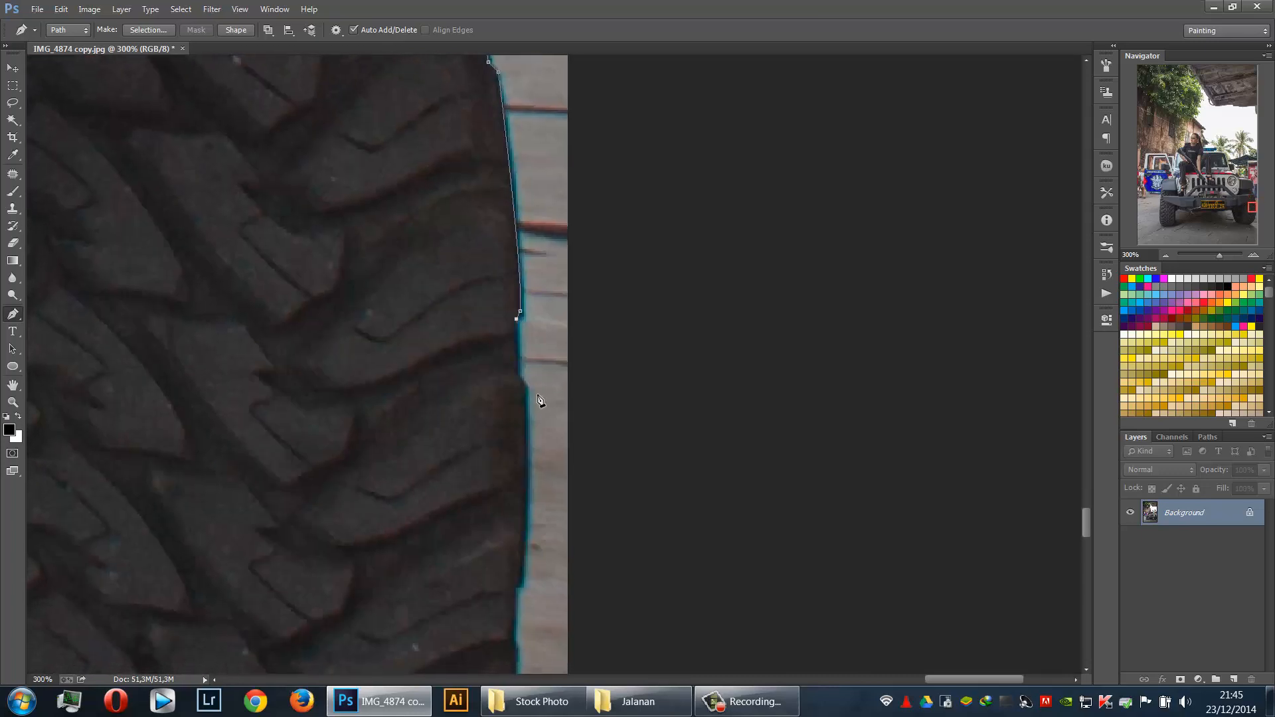
{"action": "left_click", "coordinate": [514, 375]}
{"action": "left_click", "coordinate": [523, 385]}
{"action": "left_click_drag", "start_coordinate": [518, 498], "coordinate": [529, 332]}
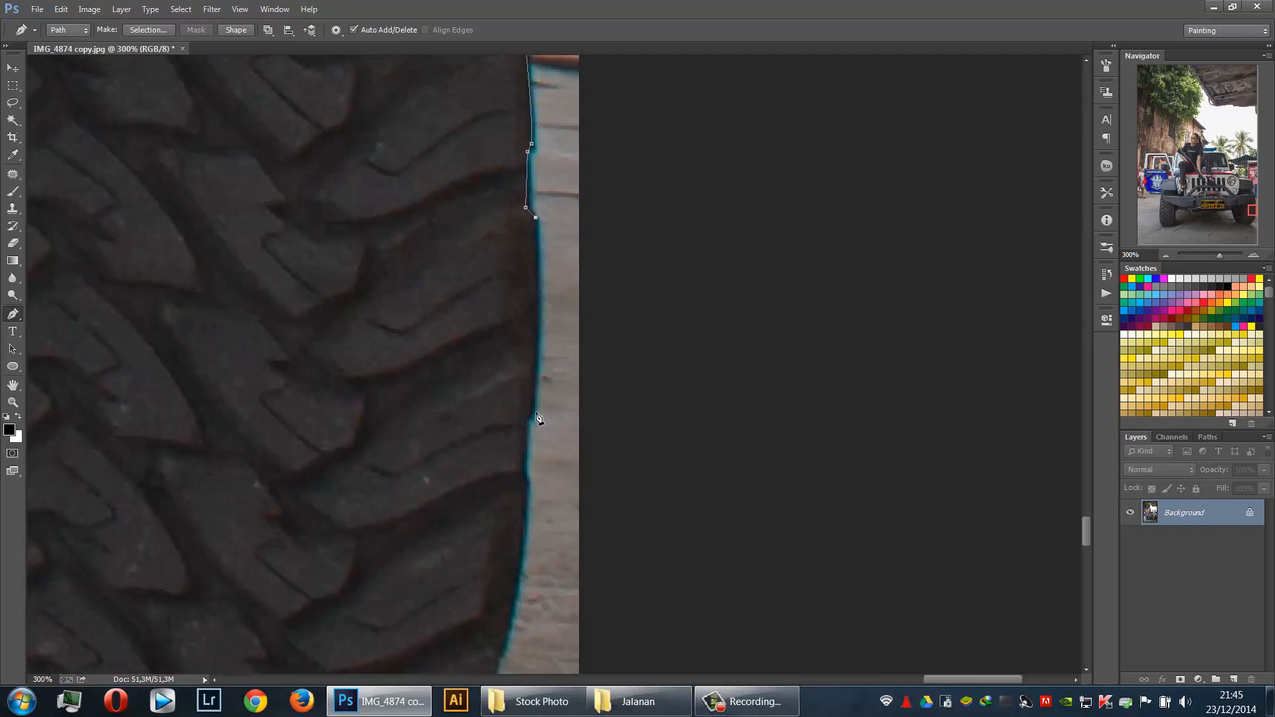
{"action": "left_click", "coordinate": [535, 415]}
Trace the right-hand tire's curved lower outer corner down to where the tread meets the ground
{"action": "left_click_drag", "start_coordinate": [526, 530], "coordinate": [698, 219]}
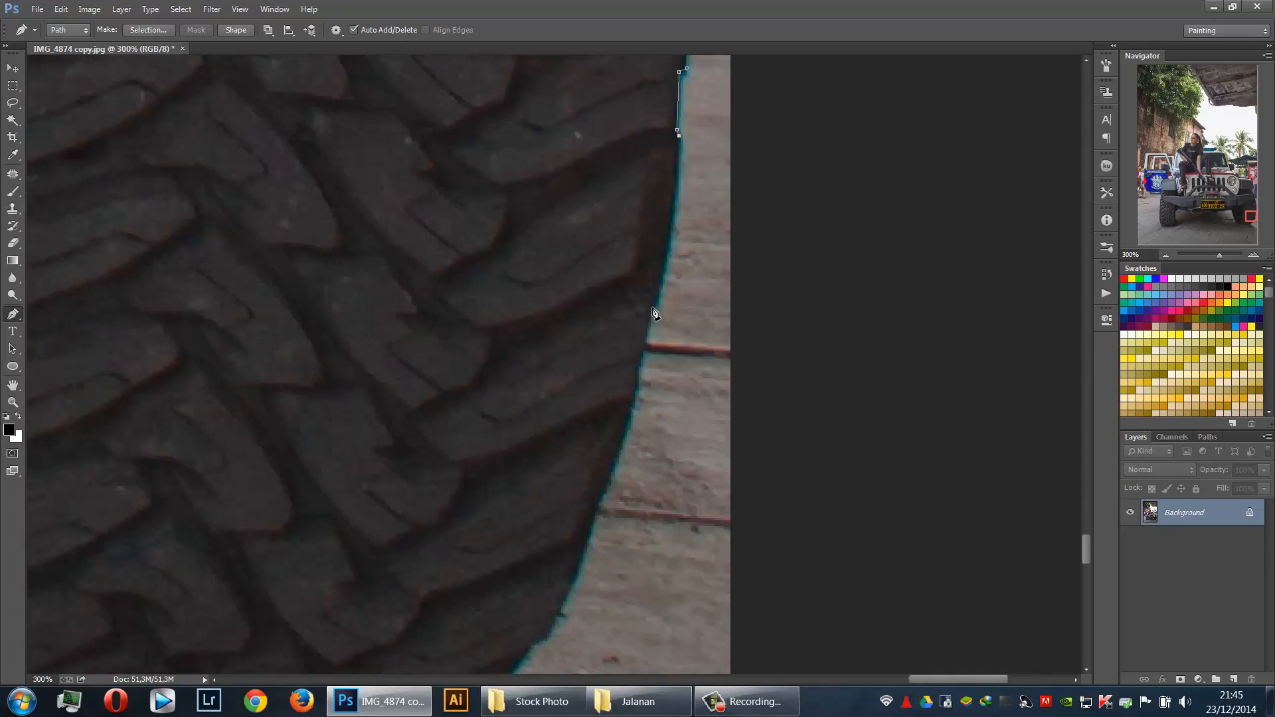
{"action": "left_click_drag", "start_coordinate": [653, 307], "coordinate": [644, 324]}
{"action": "left_click_drag", "start_coordinate": [593, 543], "coordinate": [789, 272]}
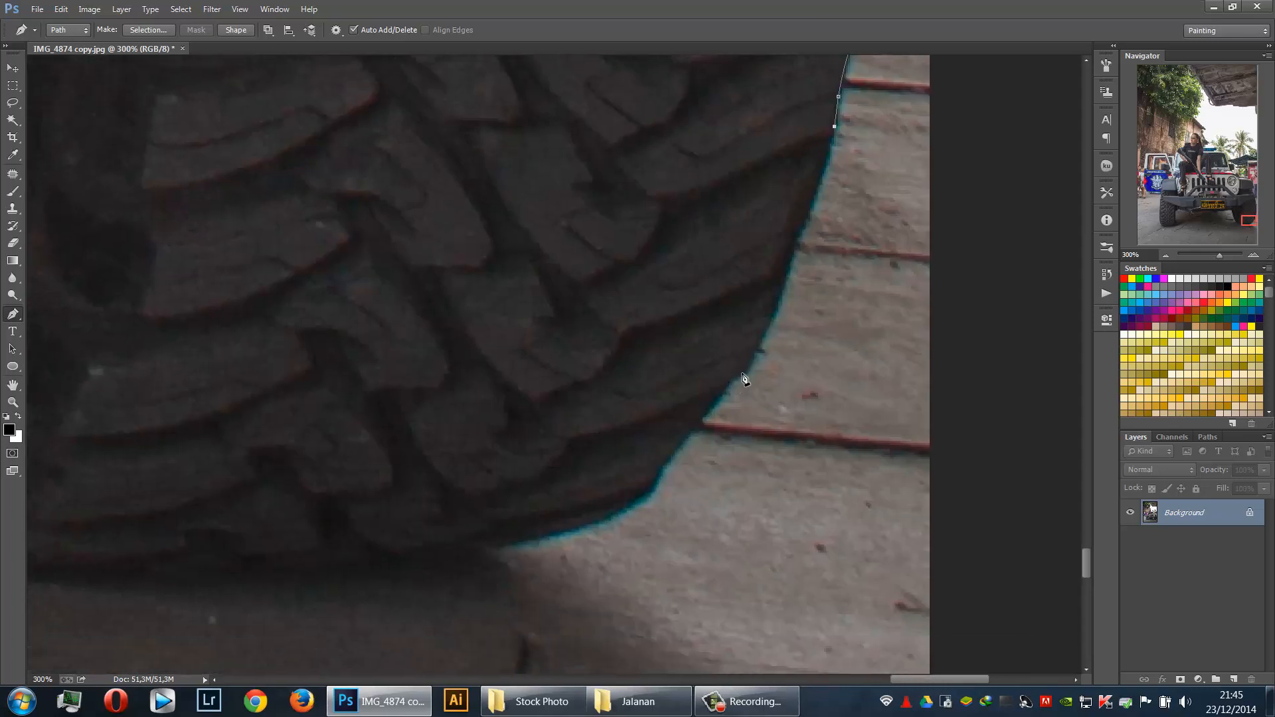
{"action": "left_click_drag", "start_coordinate": [744, 372], "coordinate": [727, 380]}
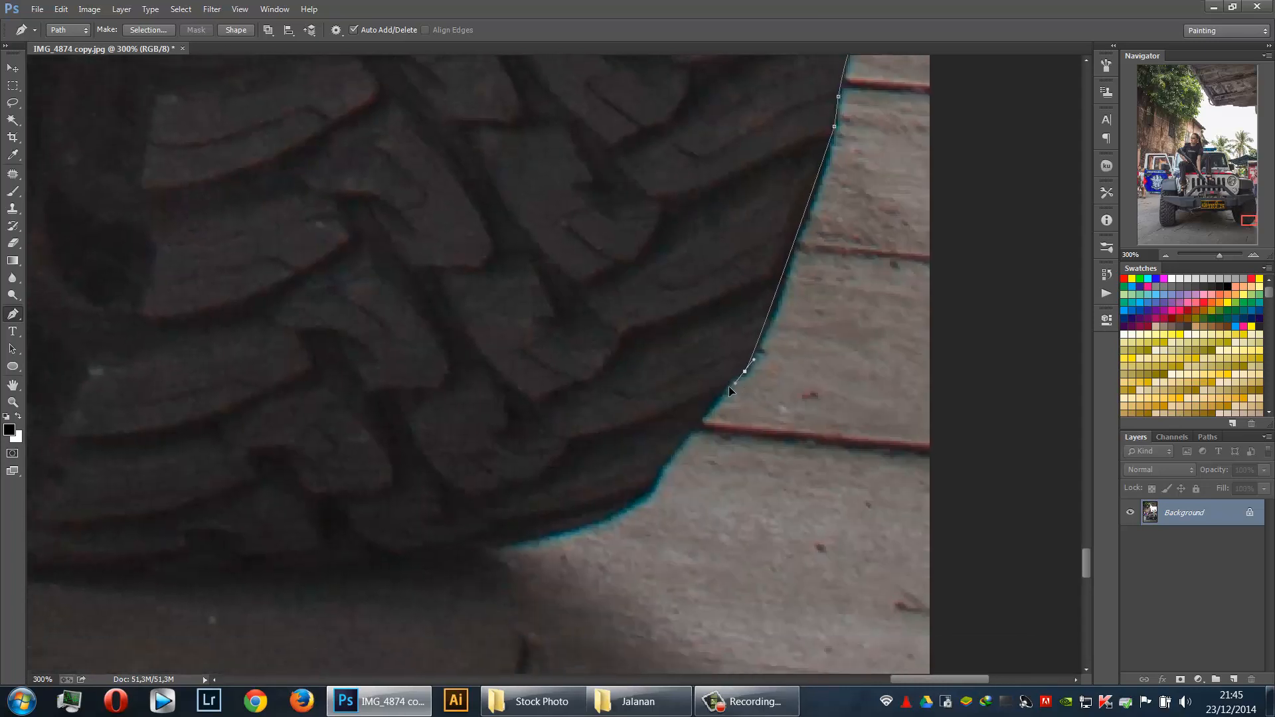
{"action": "left_click", "coordinate": [699, 413]}
{"action": "left_click", "coordinate": [636, 498]}
{"action": "left_click", "coordinate": [553, 534]}
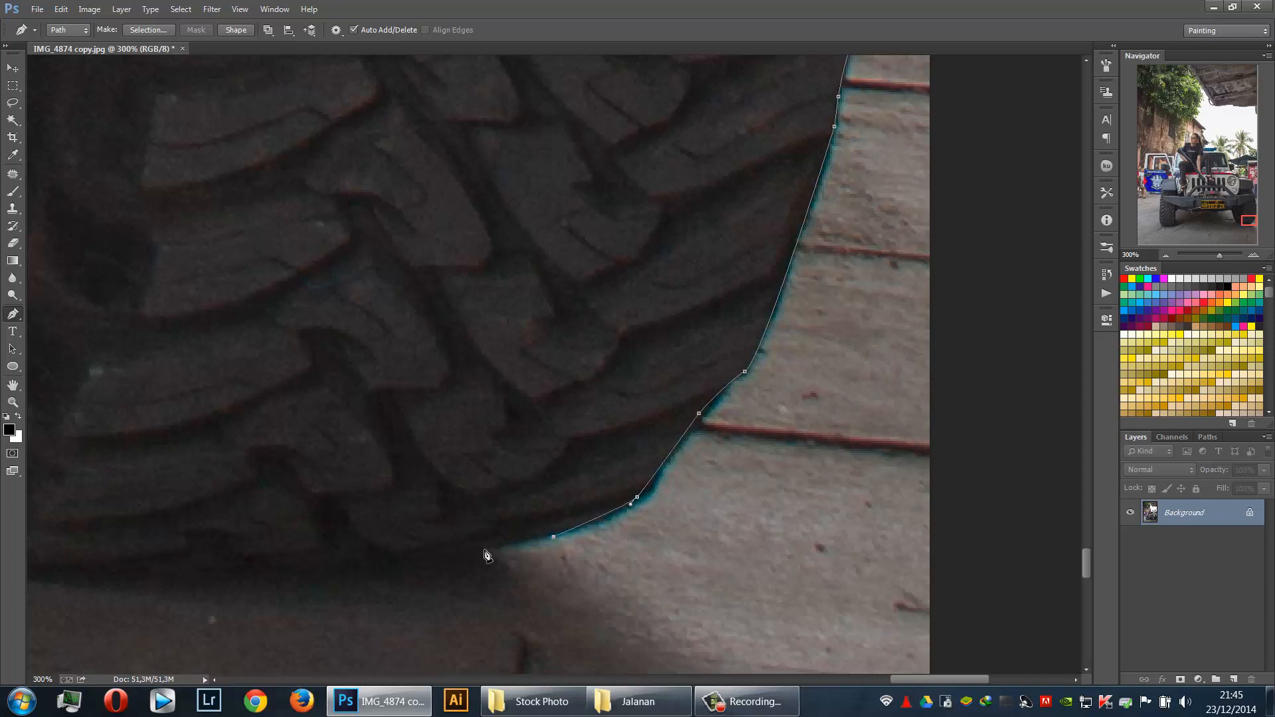
{"action": "left_click", "coordinate": [483, 550]}
Extend the path along the right-hand tire's ground contact and around the start of its rounded inner side
{"action": "key", "text": "ctrl+minus"}
{"action": "key", "text": "ctrl+minus"}
{"action": "left_click", "coordinate": [367, 438]}
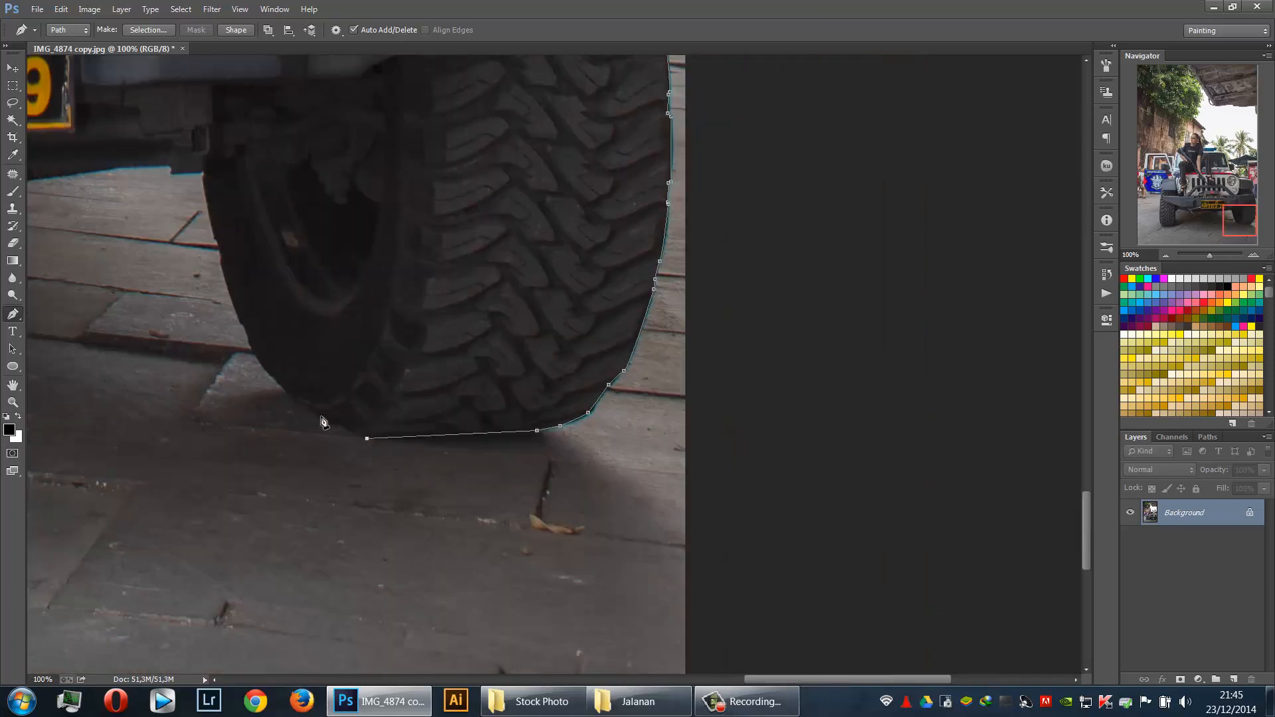
{"action": "key", "text": "ctrl+plus"}
{"action": "key", "text": "ctrl+plus"}
{"action": "left_click_drag", "start_coordinate": [321, 418], "coordinate": [765, 355]}
{"action": "left_click_drag", "start_coordinate": [353, 490], "coordinate": [748, 614]}
{"action": "left_click", "coordinate": [277, 446]}
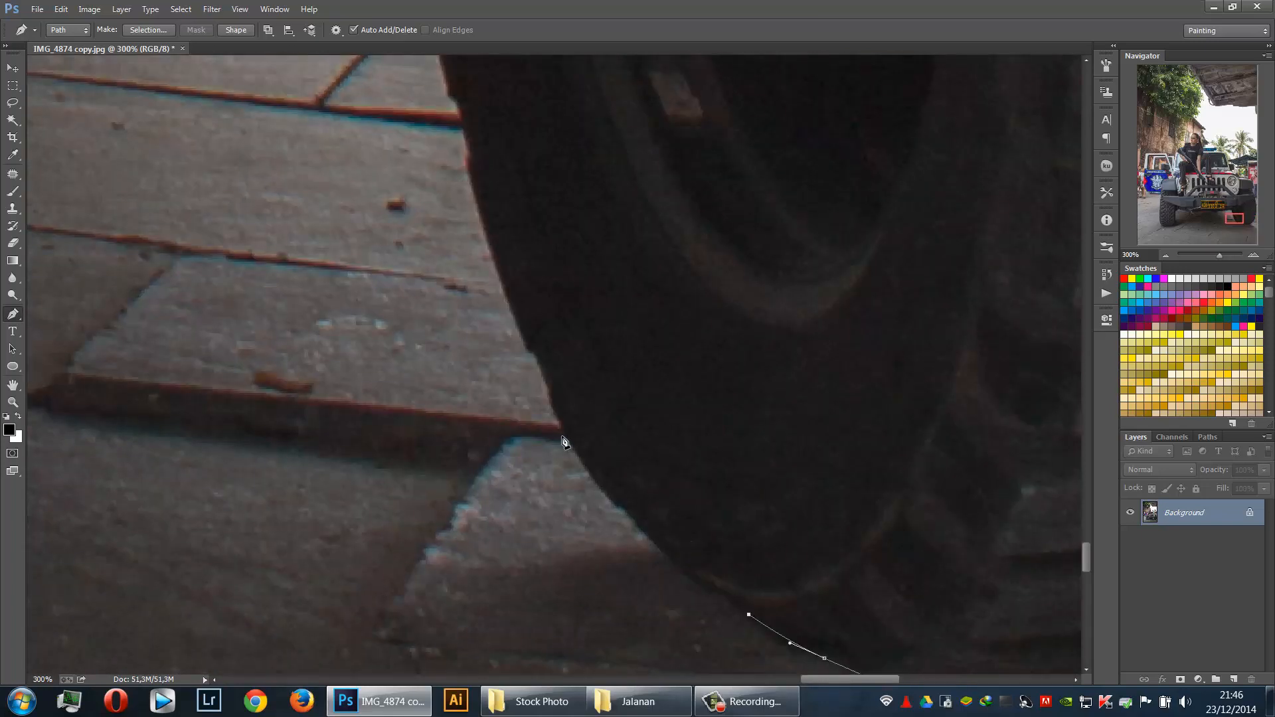
Trace the right-hand tire's inner sidewall upward against the paving, turning the curve into corner anchors at the notches
{"action": "left_click_drag", "start_coordinate": [563, 438], "coordinate": [548, 382]}
{"action": "left_click", "coordinate": [563, 438], "text": "alt"}
{"action": "left_click", "coordinate": [533, 352]}
{"action": "left_click", "coordinate": [528, 351]}
{"action": "left_click_drag", "start_coordinate": [466, 161], "coordinate": [588, 339]}
{"action": "left_click", "coordinate": [588, 340]}
{"action": "left_click", "coordinate": [591, 336]}
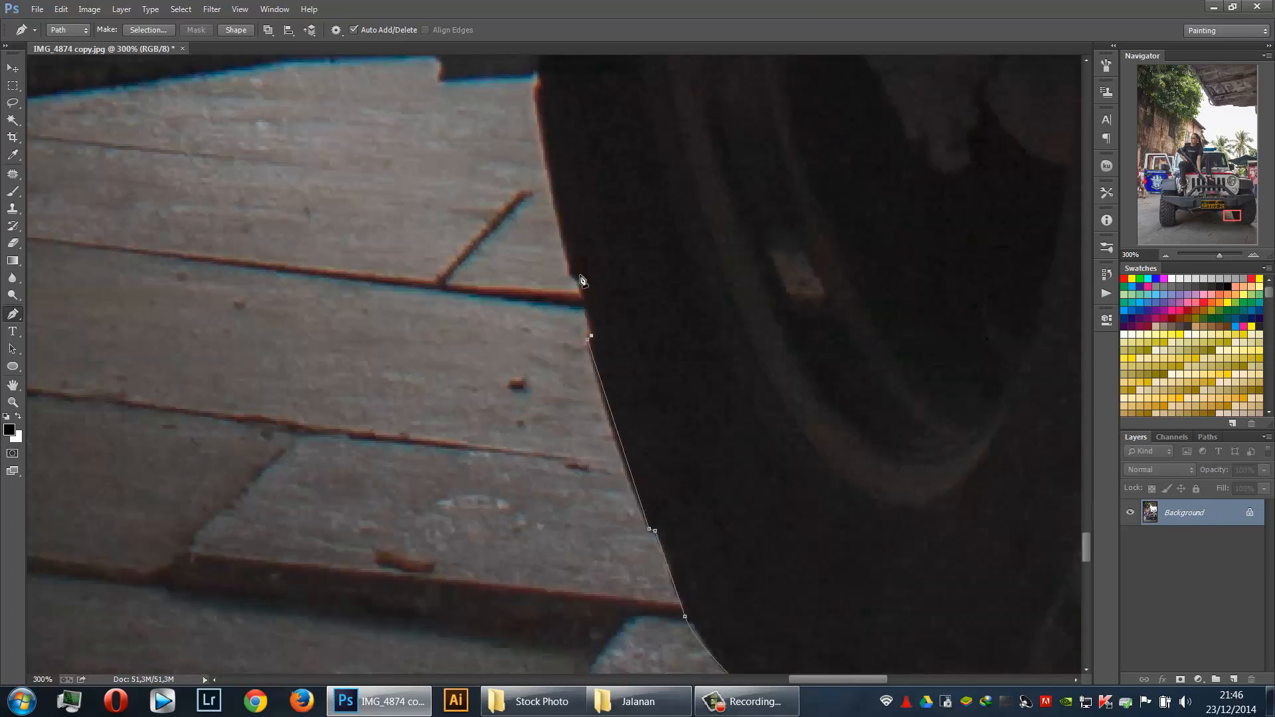
Carry the path up the rest of the inner sidewall and across the underside of the small block beside the tire
{"action": "left_click_drag", "start_coordinate": [581, 280], "coordinate": [658, 413]}
{"action": "left_click", "coordinate": [655, 413]}
{"action": "left_click", "coordinate": [647, 409]}
{"action": "left_click", "coordinate": [611, 202]}
{"action": "left_click", "coordinate": [603, 209]}
{"action": "left_click", "coordinate": [517, 213]}
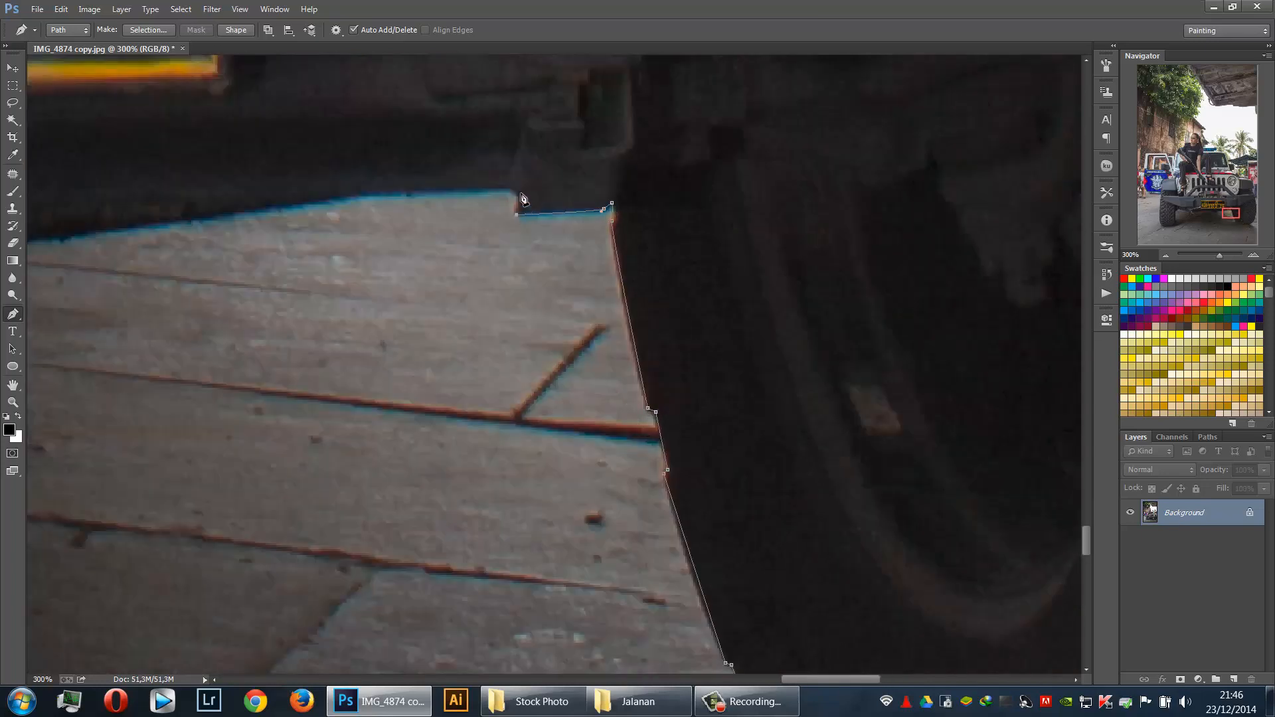
Trace the lower dark edge under the bumper from the small block to the jagged bits beside the rounded axle housing
{"action": "left_click_drag", "start_coordinate": [515, 190], "coordinate": [523, 193]}
{"action": "left_click_drag", "start_coordinate": [412, 213], "coordinate": [572, 237]}
{"action": "left_click_drag", "start_coordinate": [328, 274], "coordinate": [729, 250]}
{"action": "left_click", "coordinate": [924, 219]}
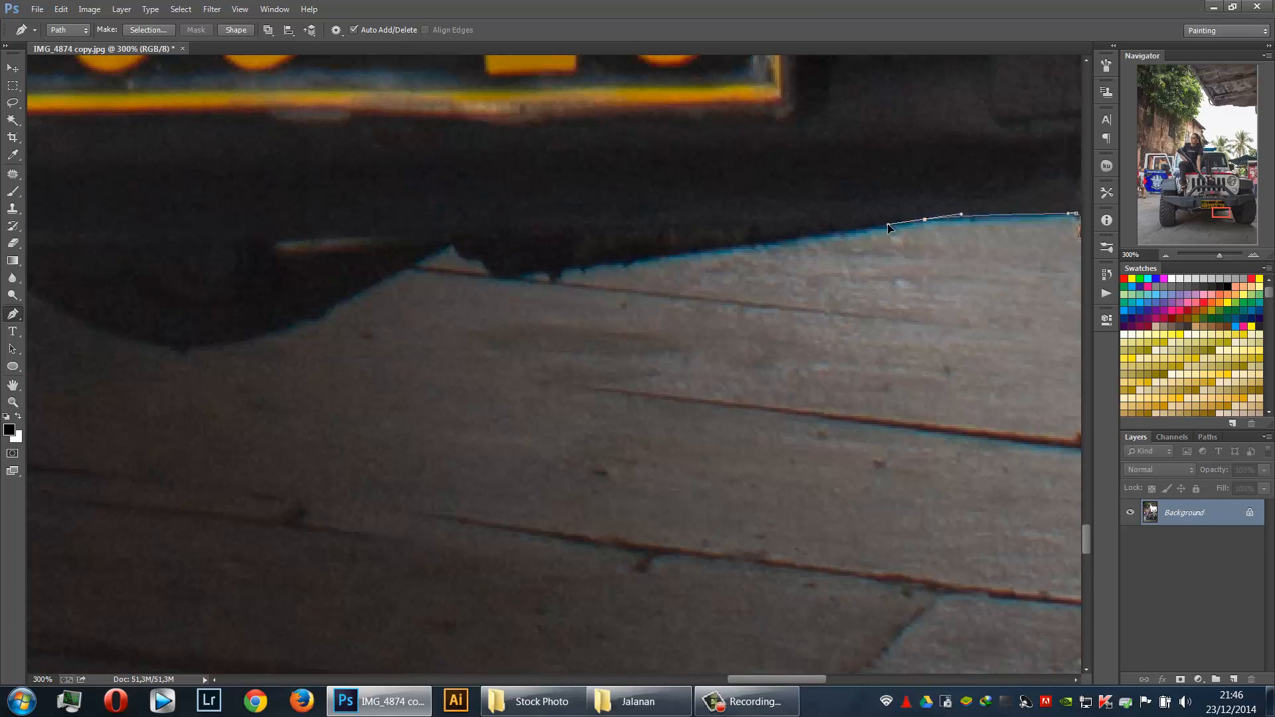
{"action": "left_click", "coordinate": [586, 265]}
{"action": "left_click", "coordinate": [543, 269]}
{"action": "left_click_drag", "start_coordinate": [496, 278], "coordinate": [486, 274]}
{"action": "left_click", "coordinate": [480, 259]}
{"action": "left_click", "coordinate": [466, 259]}
Outline the rounded axle housing hanging below the licence plate with curved path segments
{"action": "left_click_drag", "start_coordinate": [407, 276], "coordinate": [769, 383]}
{"action": "left_click", "coordinate": [816, 350]}
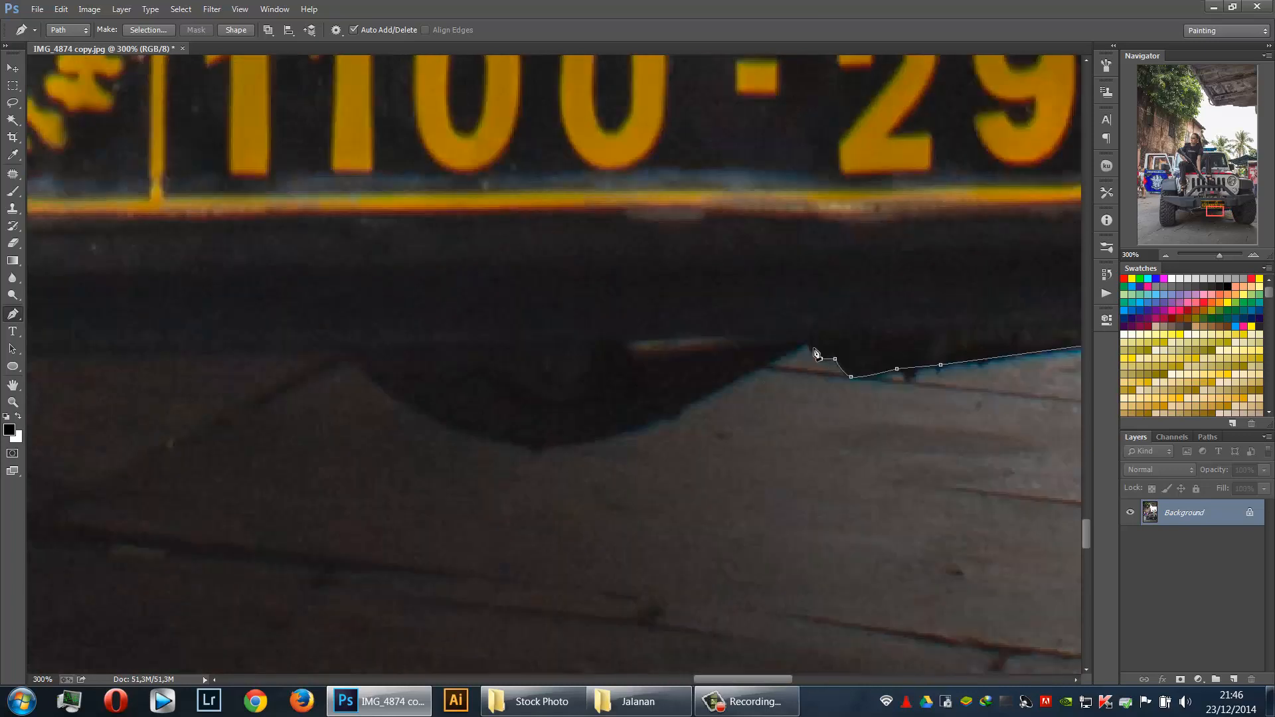
{"action": "left_click_drag", "start_coordinate": [524, 401], "coordinate": [714, 401]}
{"action": "left_click_drag", "start_coordinate": [810, 393], "coordinate": [735, 438]}
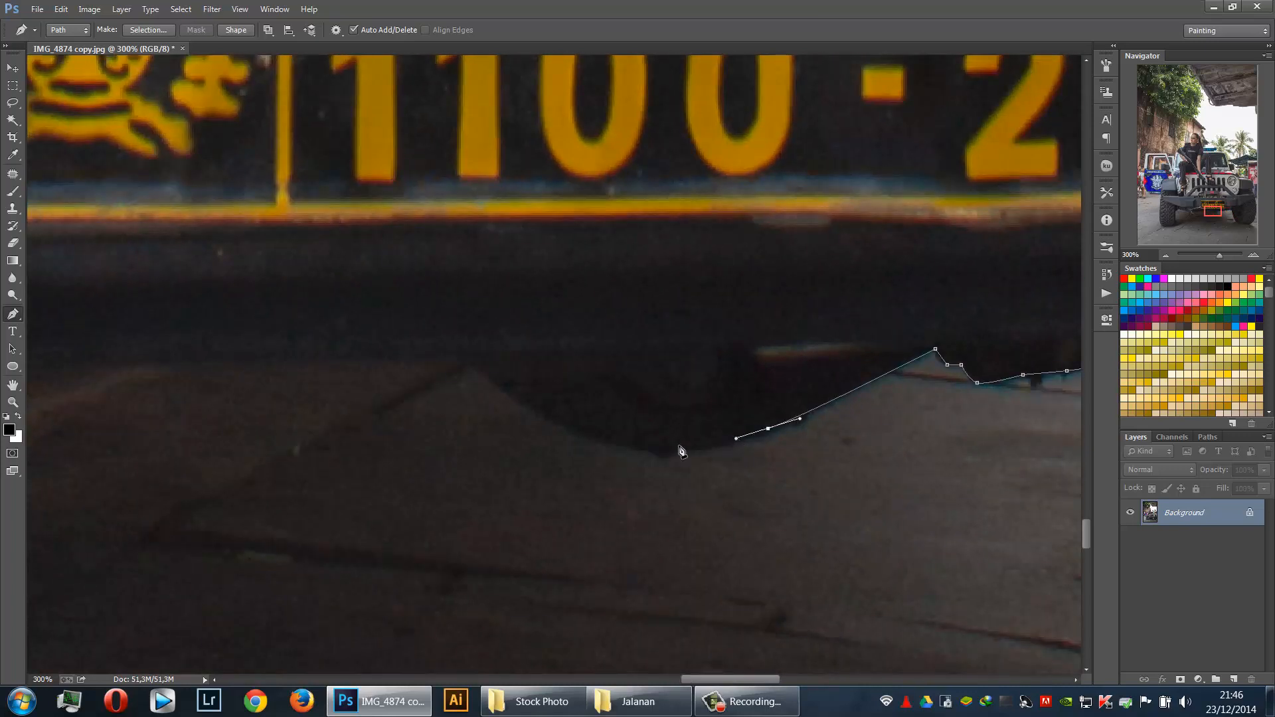
{"action": "left_click_drag", "start_coordinate": [650, 449], "coordinate": [604, 444]}
{"action": "left_click_drag", "start_coordinate": [457, 341], "coordinate": [414, 302]}
Extend the path along the bumper's dark lower edge from the axle housing toward the red tow strap
{"action": "left_click_drag", "start_coordinate": [321, 361], "coordinate": [902, 348]}
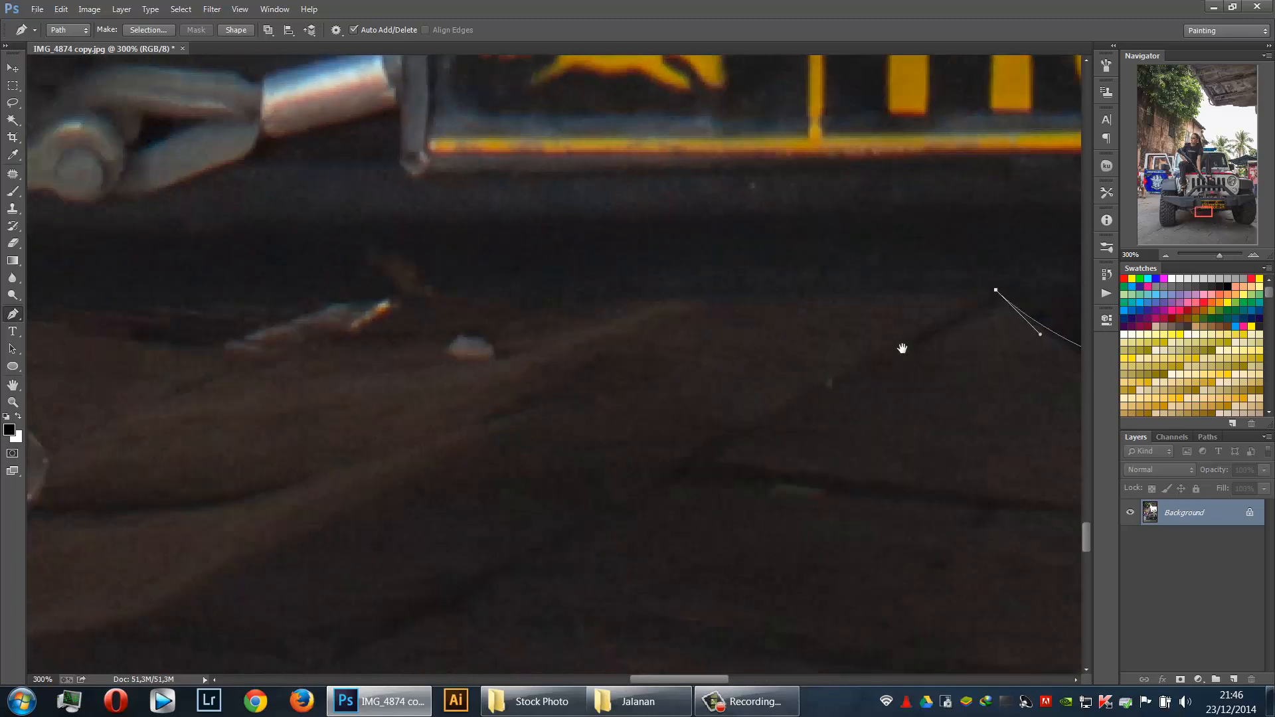
{"action": "left_click", "coordinate": [364, 300]}
{"action": "left_click_drag", "start_coordinate": [373, 311], "coordinate": [861, 312]}
{"action": "left_click", "coordinate": [401, 309]}
{"action": "left_click_drag", "start_coordinate": [416, 322], "coordinate": [829, 325]}
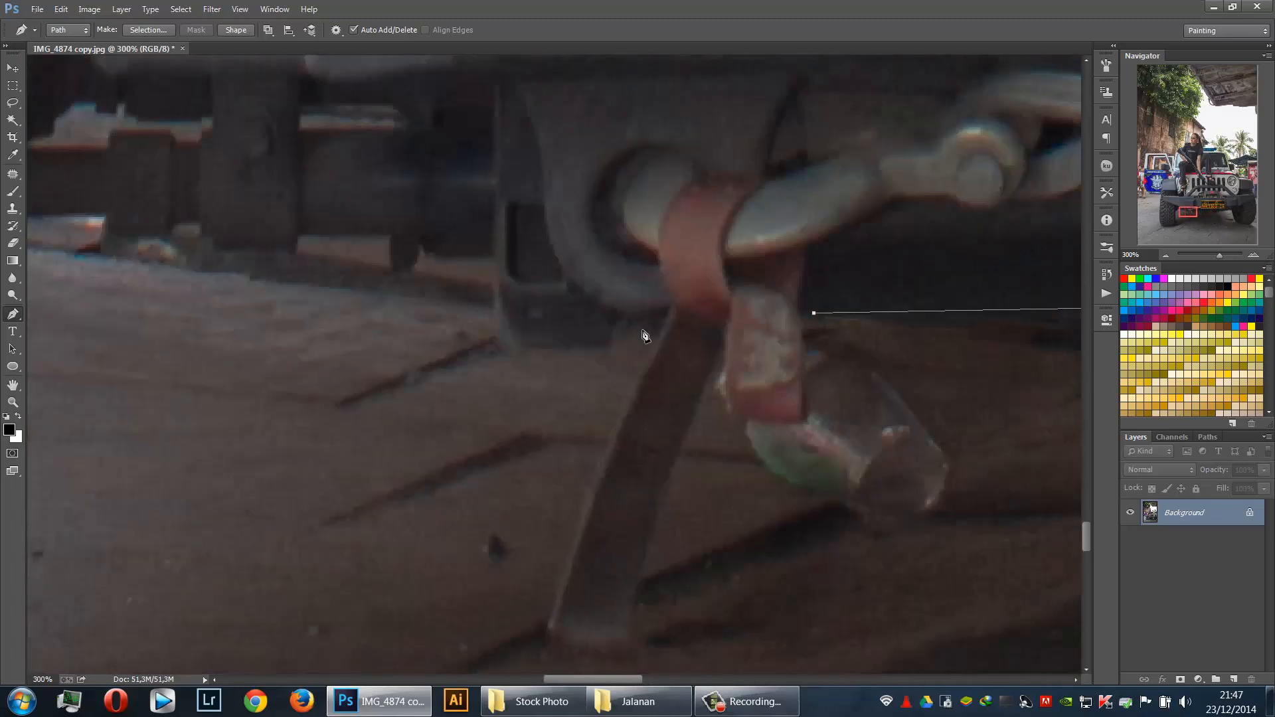
Outline the short red end of the tow strap hanging beneath the shackle
{"action": "left_click", "coordinate": [800, 312]}
{"action": "left_click", "coordinate": [805, 394]}
{"action": "left_click", "coordinate": [804, 418]}
{"action": "left_click", "coordinate": [735, 414]}
{"action": "left_click", "coordinate": [721, 386]}
{"action": "left_click", "coordinate": [725, 339]}
{"action": "left_click", "coordinate": [723, 331]}
Trace around the long dark strap hanging to the ground and end with a corner anchor at its upper end
{"action": "left_click_drag", "start_coordinate": [658, 506], "coordinate": [647, 558]}
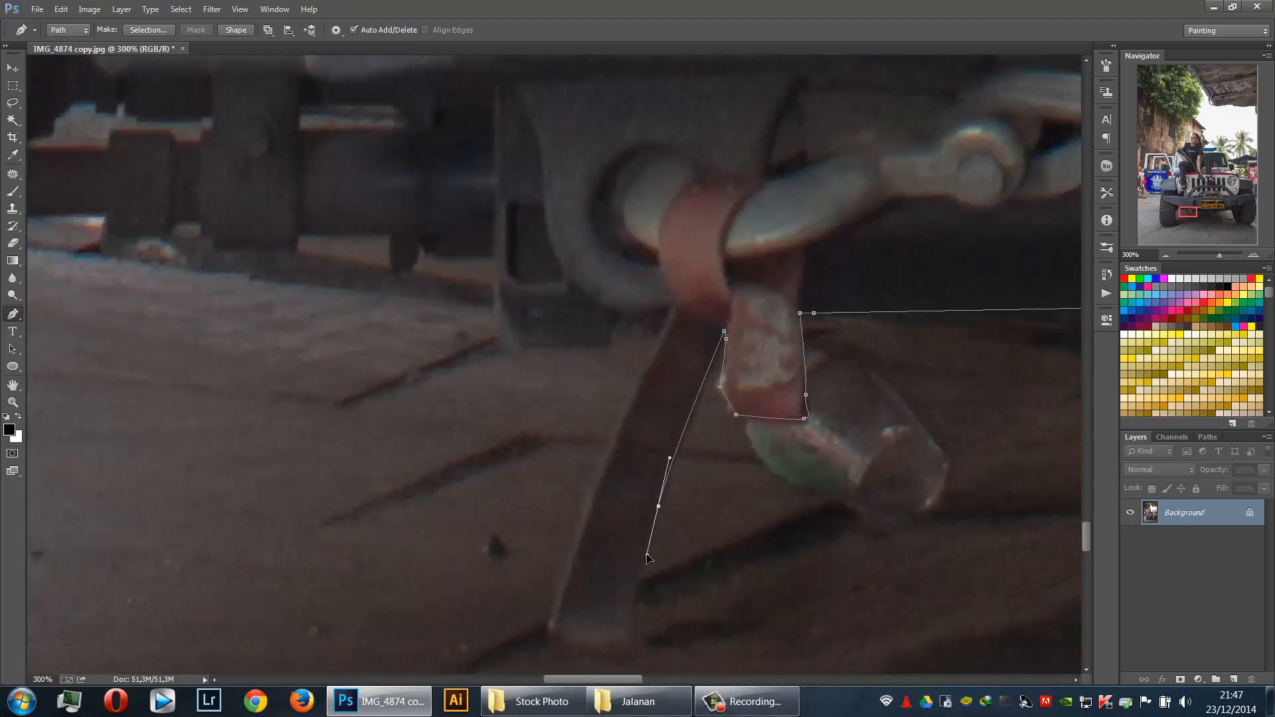
{"action": "left_click", "coordinate": [626, 638]}
{"action": "left_click_drag", "start_coordinate": [583, 641], "coordinate": [571, 641]}
{"action": "left_click", "coordinate": [550, 626]}
{"action": "left_click_drag", "start_coordinate": [670, 309], "coordinate": [622, 313]}
{"action": "left_click", "coordinate": [670, 308], "text": "alt"}
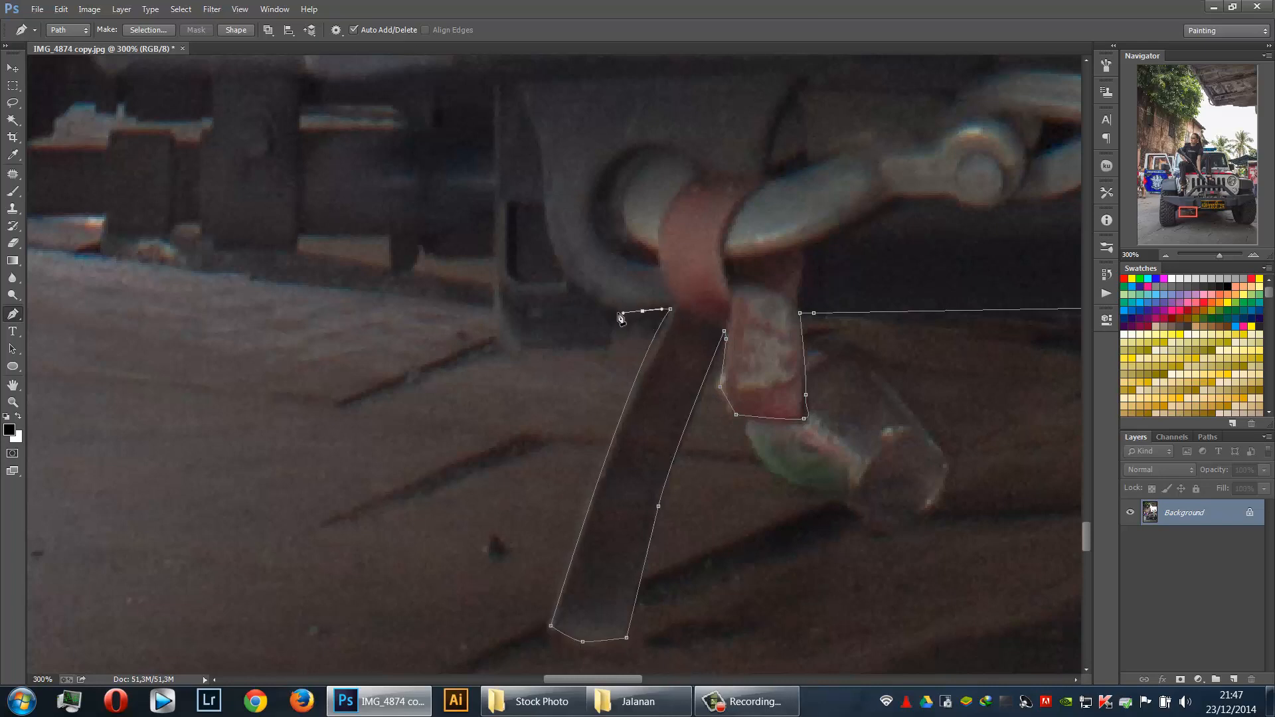
Trace the underside of the tow-hook bracket and the adjoining axle tube up to the axle clamp
{"action": "left_click", "coordinate": [611, 309]}
{"action": "left_click_drag", "start_coordinate": [527, 319], "coordinate": [804, 246]}
{"action": "left_click", "coordinate": [909, 307]}
{"action": "left_click", "coordinate": [829, 309]}
{"action": "left_click_drag", "start_coordinate": [801, 203], "coordinate": [734, 360]}
{"action": "left_click", "coordinate": [801, 358]}
{"action": "left_click", "coordinate": [728, 343]}
{"action": "left_click", "coordinate": [608, 339]}
{"action": "left_click", "coordinate": [588, 347]}
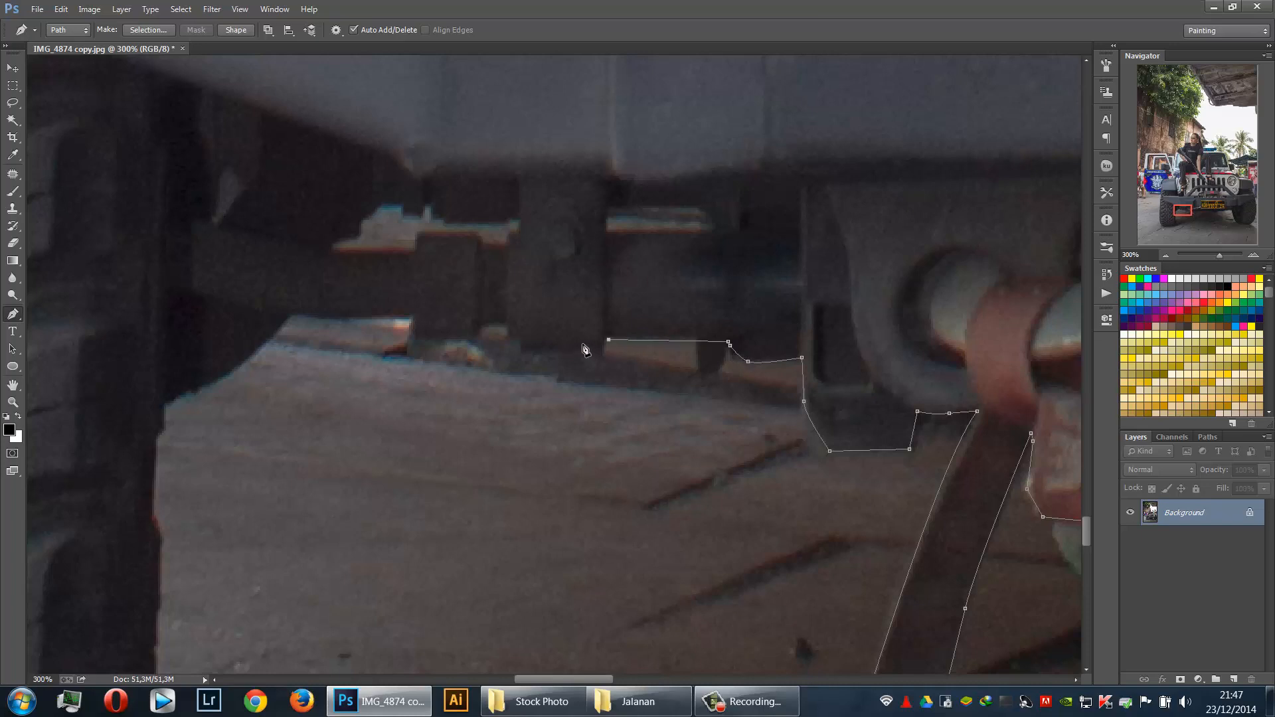
Outline the stepped lower edges of the axle clamp and the block beside it
{"action": "left_click", "coordinate": [517, 352]}
{"action": "left_click", "coordinate": [508, 327]}
{"action": "left_click", "coordinate": [480, 323]}
{"action": "left_click", "coordinate": [476, 335]}
{"action": "left_click", "coordinate": [416, 336]}
{"action": "left_click", "coordinate": [410, 315]}
Extend the path along the axle's sloping underside to the inner edge of the left-hand tire
{"action": "left_click_drag", "start_coordinate": [360, 349], "coordinate": [624, 318]}
{"action": "left_click", "coordinate": [582, 316]}
{"action": "left_click_drag", "start_coordinate": [552, 397], "coordinate": [804, 278]}
{"action": "left_click", "coordinate": [772, 292]}
{"action": "left_click", "coordinate": [769, 316]}
{"action": "left_click", "coordinate": [762, 325]}
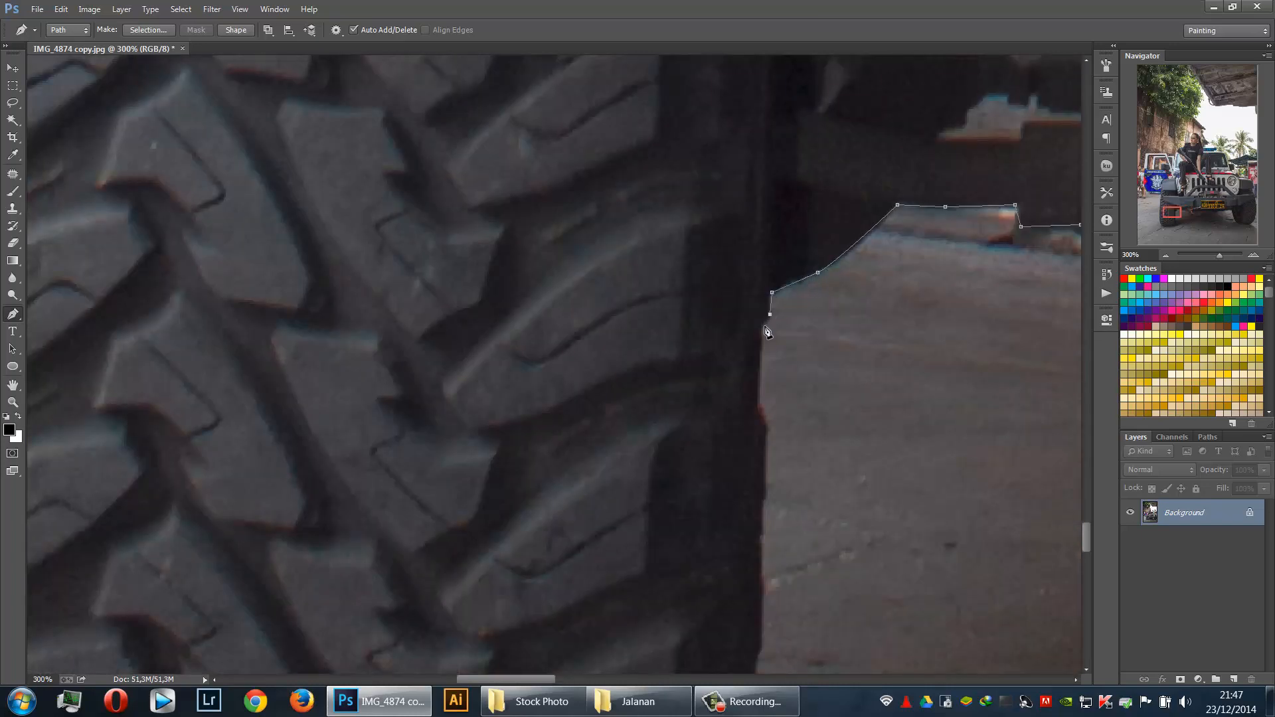
Trace the left-hand tire's inner edge downward past the small notch against the paving
{"action": "left_click_drag", "start_coordinate": [763, 392], "coordinate": [799, 246]}
{"action": "left_click", "coordinate": [794, 261]}
{"action": "left_click", "coordinate": [802, 279]}
{"action": "left_click_drag", "start_coordinate": [780, 579], "coordinate": [852, 433]}
{"action": "left_click_drag", "start_coordinate": [853, 604], "coordinate": [847, 313]}
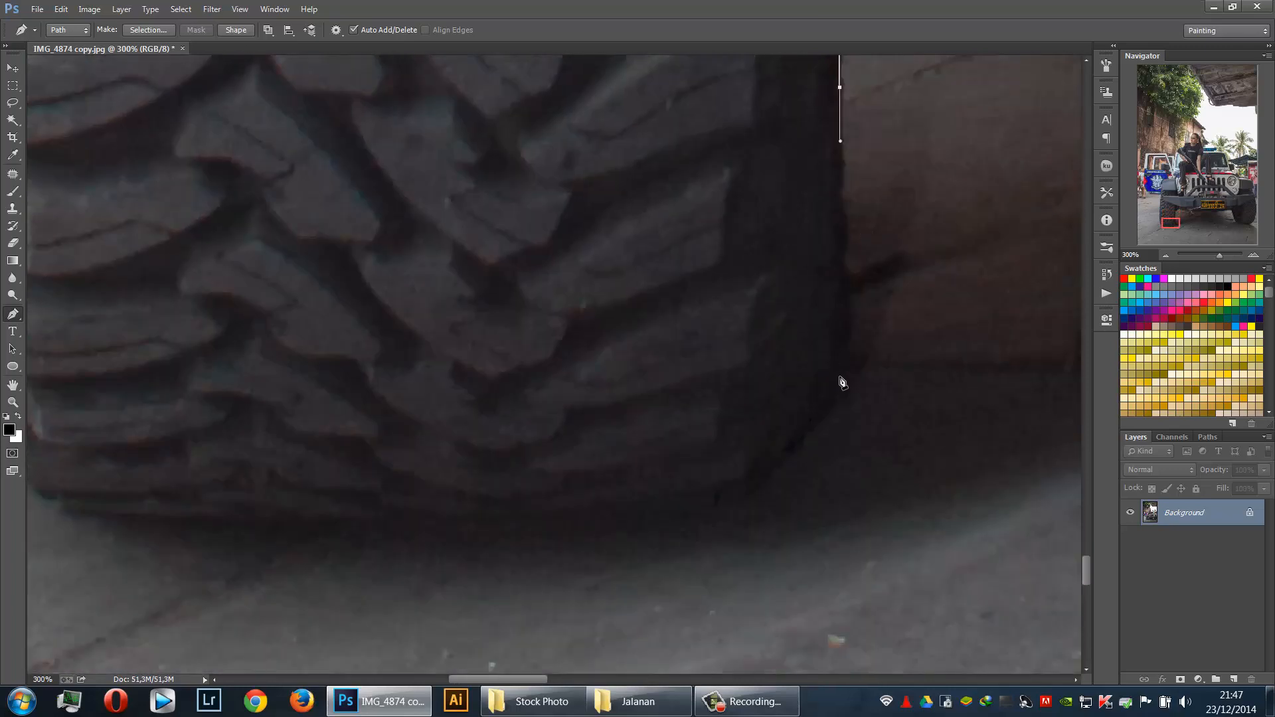
Outline the bottom of the left-hand tire, including both lower corners and its ground contact line
{"action": "left_click_drag", "start_coordinate": [841, 377], "coordinate": [840, 391]}
{"action": "left_click", "coordinate": [824, 422]}
{"action": "left_click", "coordinate": [733, 498]}
{"action": "left_click_drag", "start_coordinate": [110, 512], "coordinate": [308, 494]}
{"action": "left_click", "coordinate": [65, 502]}
{"action": "left_click", "coordinate": [250, 459]}
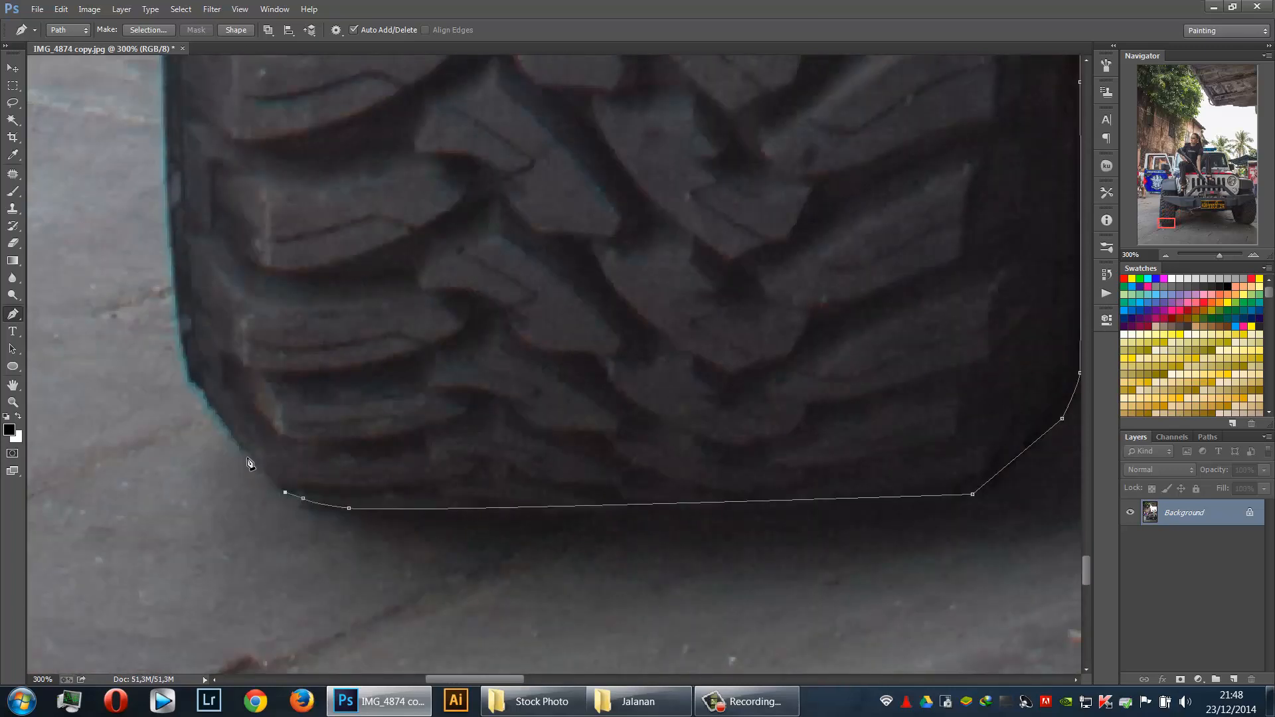
{"action": "left_click", "coordinate": [192, 379]}
Trace the lower part of the left-hand tire's outer edge upward and around its first tread notch
{"action": "left_click_drag", "start_coordinate": [170, 160], "coordinate": [466, 225]}
{"action": "left_click_drag", "start_coordinate": [500, 164], "coordinate": [606, 404]}
{"action": "left_click", "coordinate": [568, 361]}
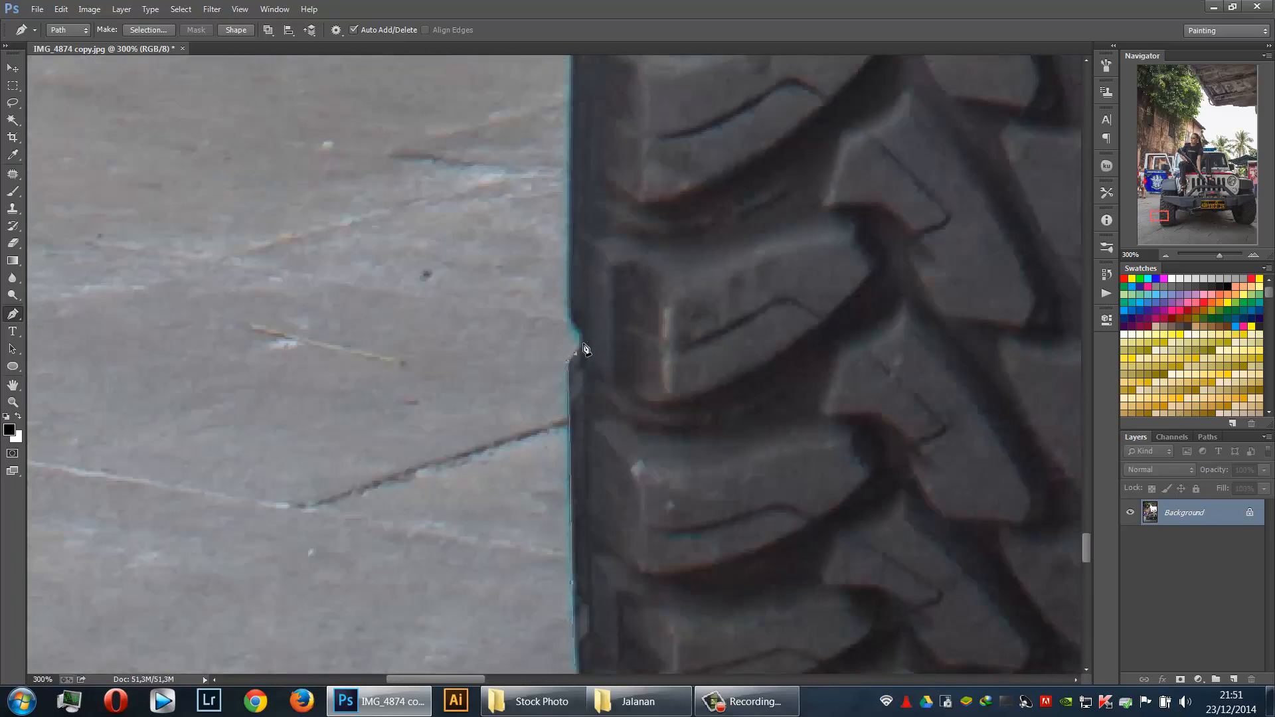
{"action": "left_click", "coordinate": [580, 339]}
{"action": "left_click", "coordinate": [570, 318]}
{"action": "left_click_drag", "start_coordinate": [555, 245], "coordinate": [553, 404]}
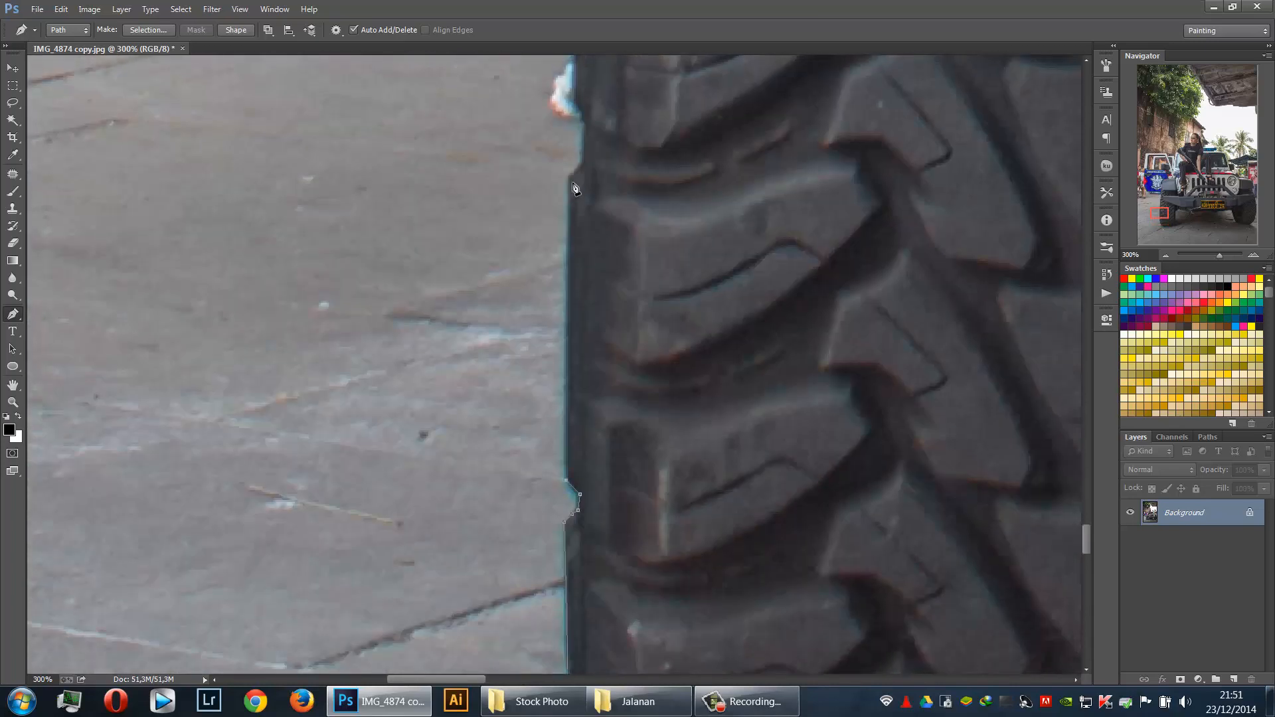
Continue up the left-hand tire's outer edge around the notch beside the small white object on the ground
{"action": "left_click_drag", "start_coordinate": [569, 179], "coordinate": [575, 368]}
{"action": "left_click", "coordinate": [589, 359]}
{"action": "left_click", "coordinate": [589, 310]}
{"action": "left_click", "coordinate": [577, 291]}
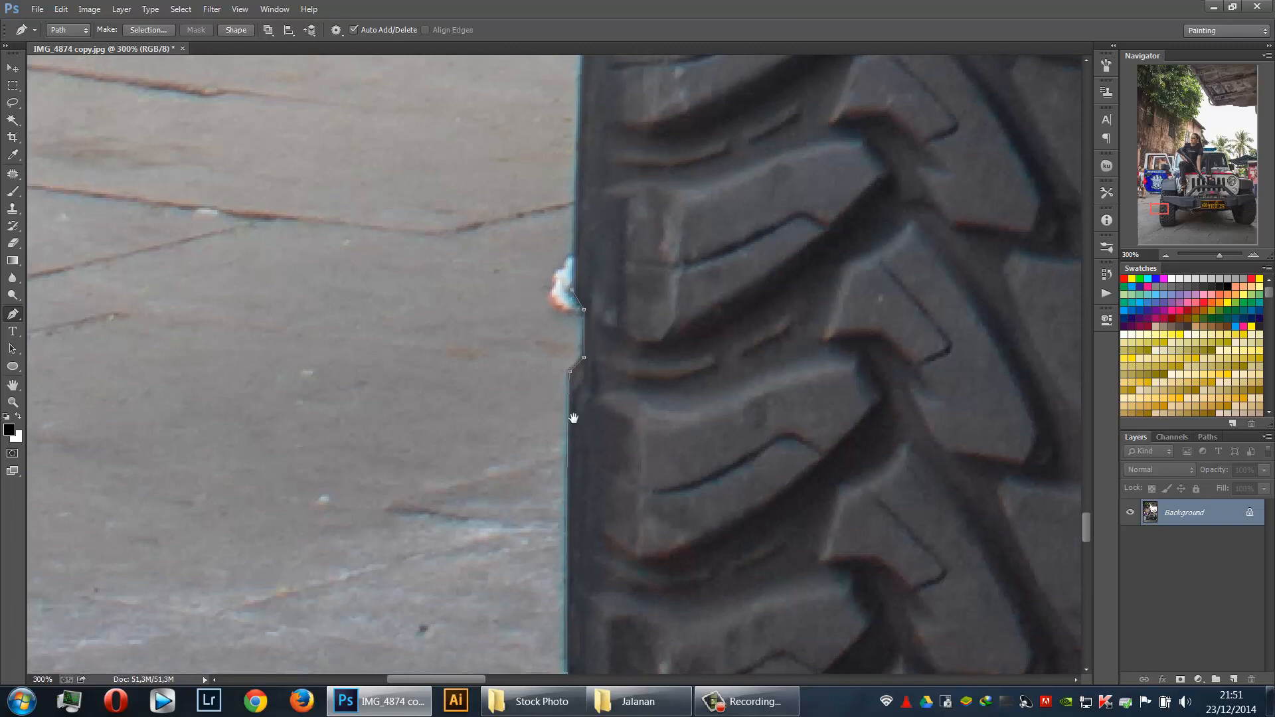
{"action": "left_click_drag", "start_coordinate": [577, 292], "coordinate": [581, 502]}
{"action": "left_click", "coordinate": [596, 228]}
{"action": "left_click_drag", "start_coordinate": [572, 152], "coordinate": [561, 371]}
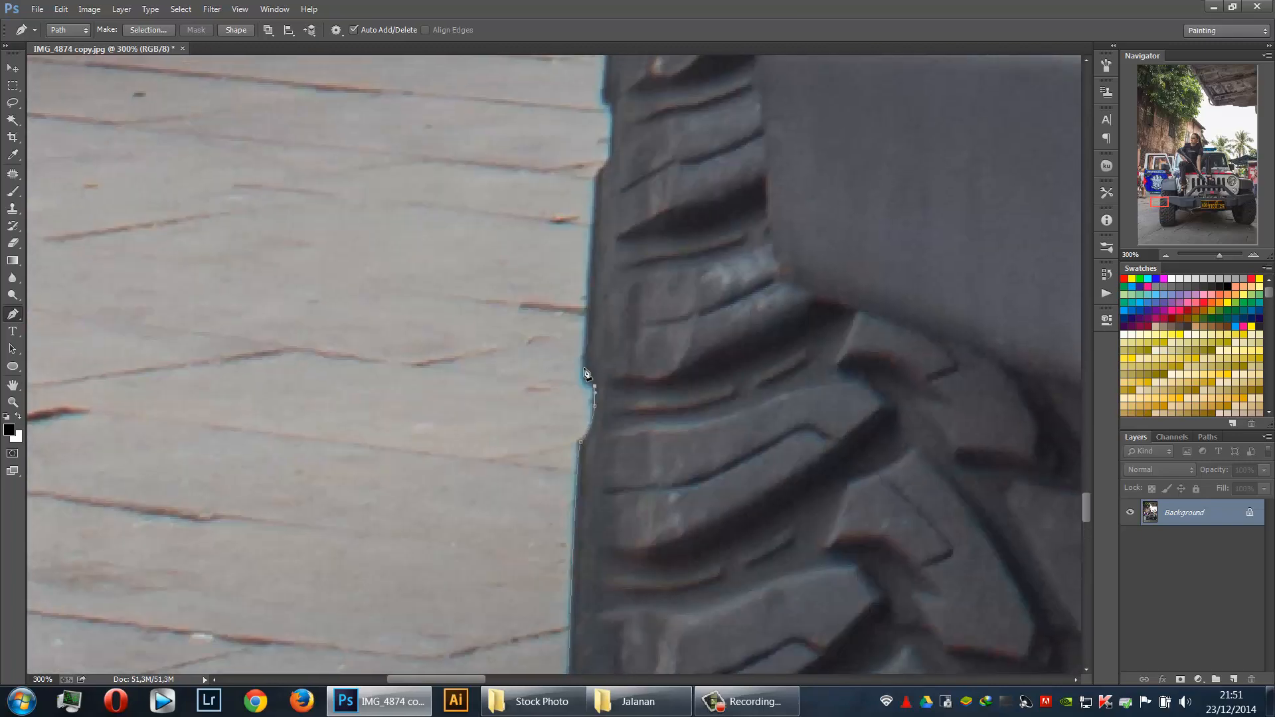
Trace the upper outer edge of the left-hand tire past its tread notches to the bottom of the blue sign
{"action": "left_click", "coordinate": [588, 376]}
{"action": "left_click", "coordinate": [599, 181]}
{"action": "left_click_drag", "start_coordinate": [571, 206], "coordinate": [532, 501]}
{"action": "left_click", "coordinate": [569, 465]}
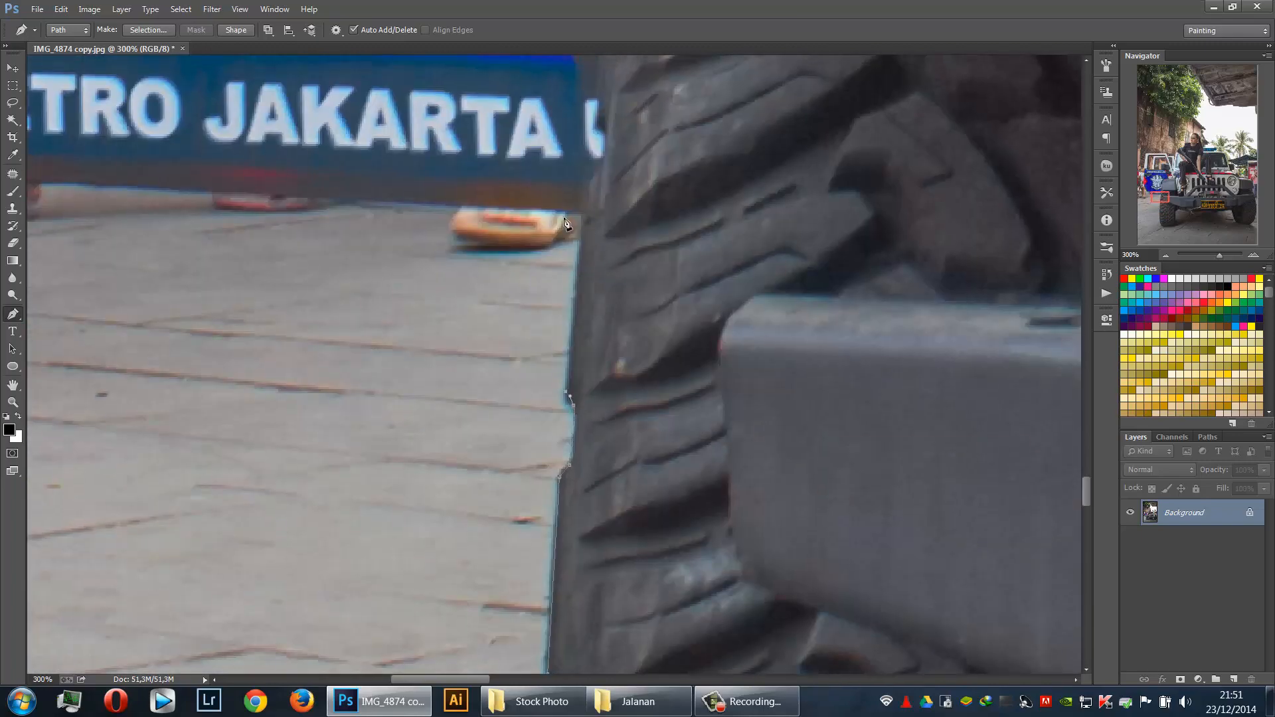
{"action": "left_click", "coordinate": [583, 181]}
Extend the path up the tire beside the blue sign to just below the fender, undoing and redoing the last anchors
{"action": "left_click_drag", "start_coordinate": [584, 78], "coordinate": [707, 443]}
{"action": "left_click", "coordinate": [740, 325]}
{"action": "left_click_drag", "start_coordinate": [759, 205], "coordinate": [705, 438]}
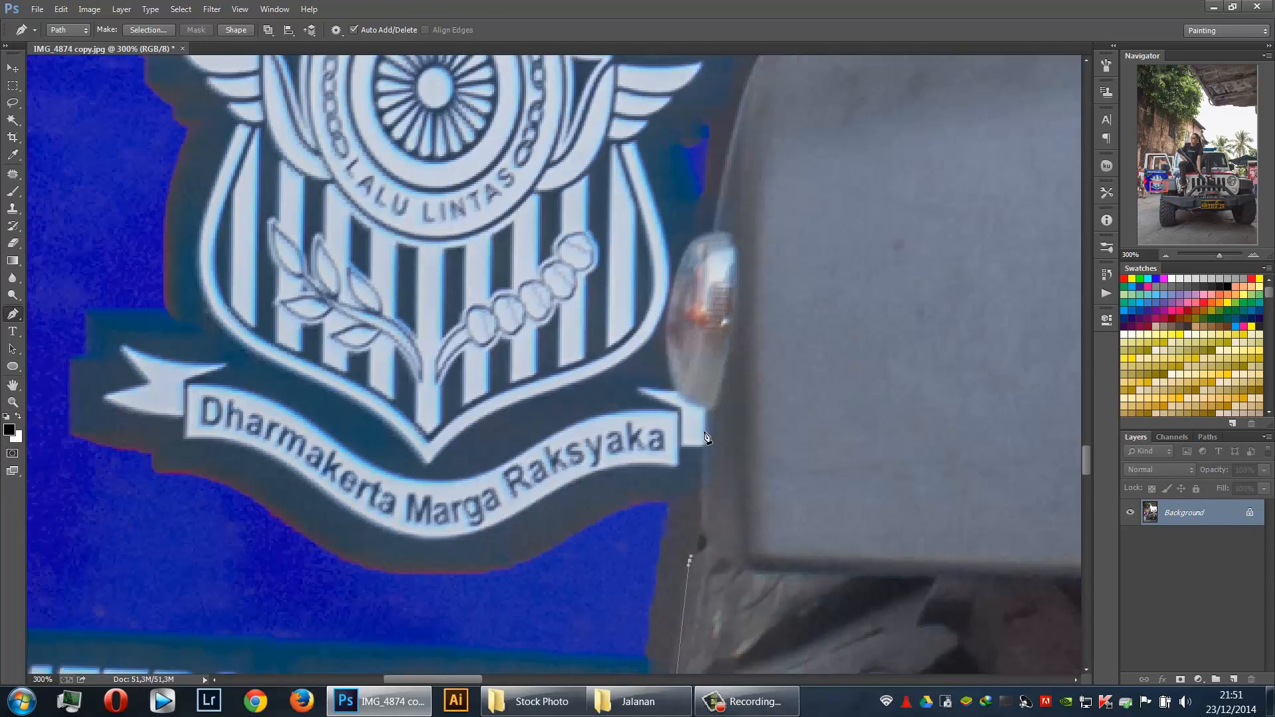
{"action": "key", "text": "ctrl+alt+z"}
{"action": "key", "text": "ctrl+alt+z"}
{"action": "left_click_drag", "start_coordinate": [698, 624], "coordinate": [643, 470]}
{"action": "left_click_drag", "start_coordinate": [639, 395], "coordinate": [643, 383]}
Outline the side marker lamp that protrudes from the left-hand fender, from its lower end to its top
{"action": "key", "text": "ctrl+minus"}
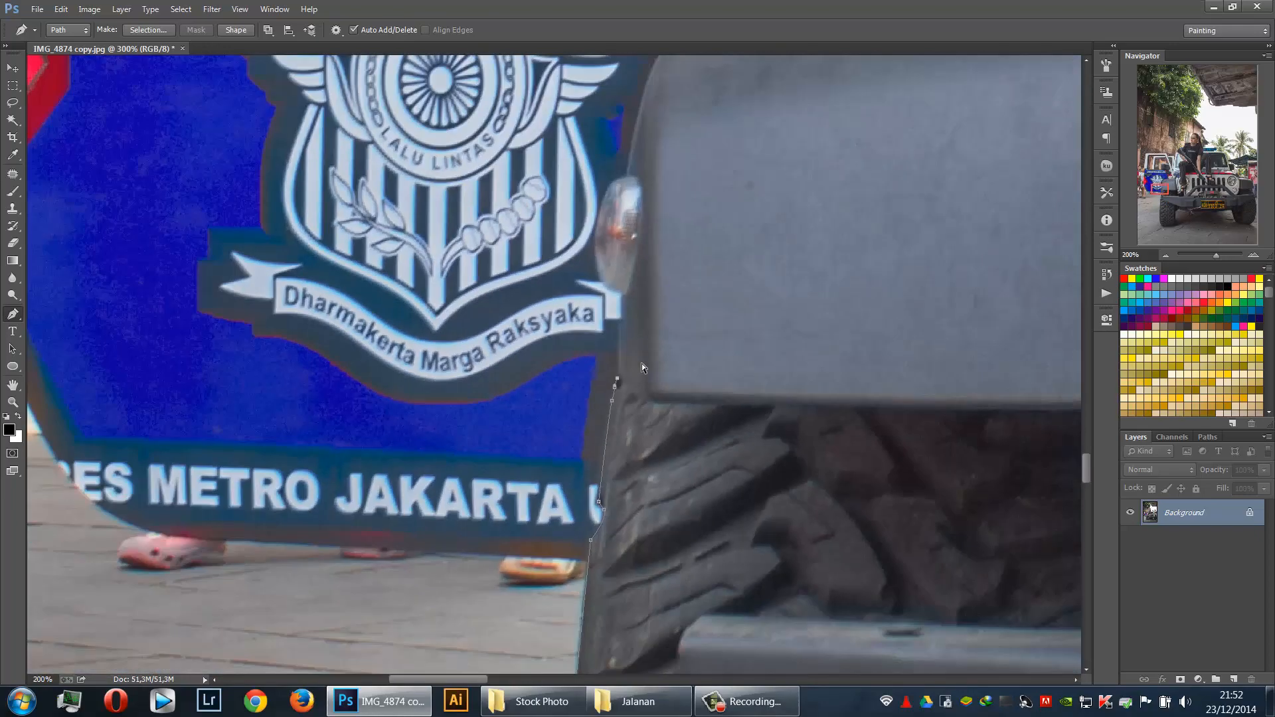
{"action": "key", "text": "ctrl+plus"}
{"action": "key", "text": "ctrl+plus"}
{"action": "left_click", "coordinate": [693, 337]}
{"action": "left_click", "coordinate": [695, 261]}
{"action": "left_click_drag", "start_coordinate": [639, 160], "coordinate": [613, 373]}
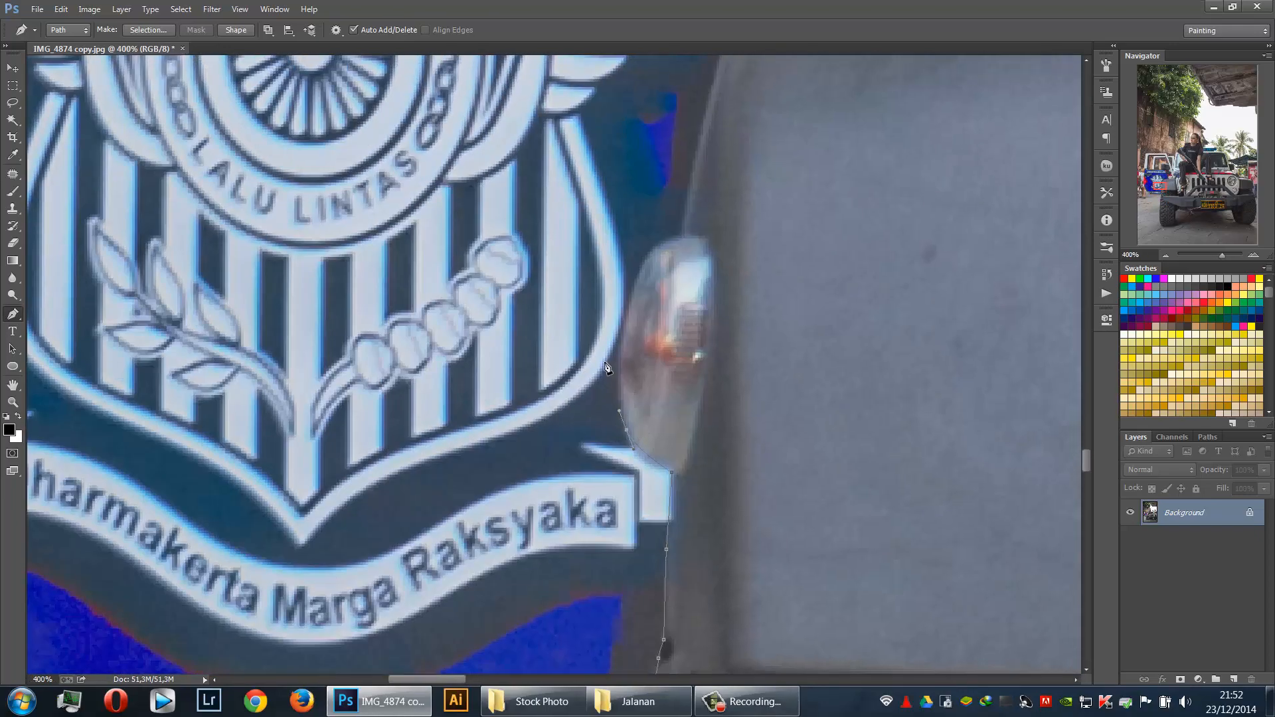
{"action": "left_click", "coordinate": [684, 234]}
Trace the left-hand fender's curved outer edge and top surface across to the antenna base
{"action": "left_click_drag", "start_coordinate": [696, 281], "coordinate": [671, 577]}
{"action": "left_click_drag", "start_coordinate": [790, 227], "coordinate": [434, 419]}
{"action": "left_click", "coordinate": [789, 228], "text": "alt"}
{"action": "left_click_drag", "start_coordinate": [580, 348], "coordinate": [675, 327]}
{"action": "left_click_drag", "start_coordinate": [682, 376], "coordinate": [220, 509]}
{"action": "left_click", "coordinate": [570, 403]}
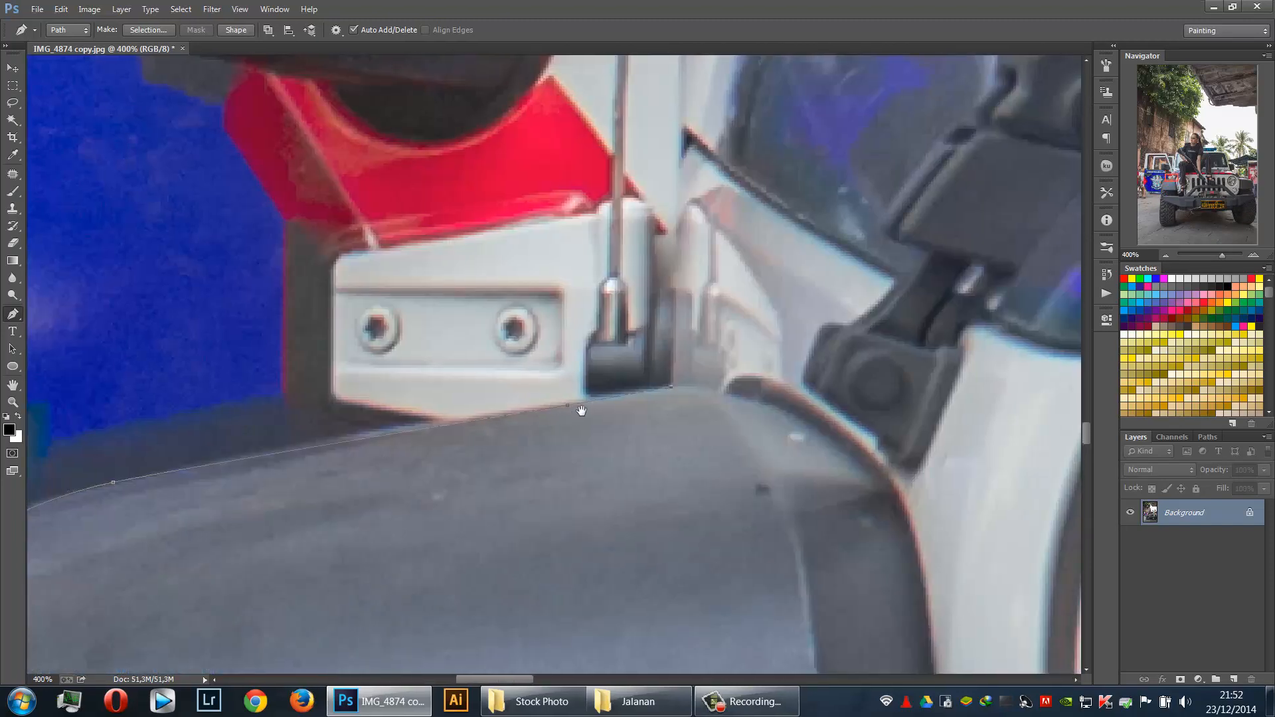
{"action": "left_click", "coordinate": [674, 384]}
Extend the path from the fender up the lower outer edge of the left-hand windshield pillar
{"action": "left_click_drag", "start_coordinate": [672, 373], "coordinate": [617, 513]}
{"action": "left_click_drag", "start_coordinate": [626, 303], "coordinate": [617, 576]}
{"action": "left_click_drag", "start_coordinate": [623, 240], "coordinate": [598, 641]}
{"action": "left_click", "coordinate": [628, 511]}
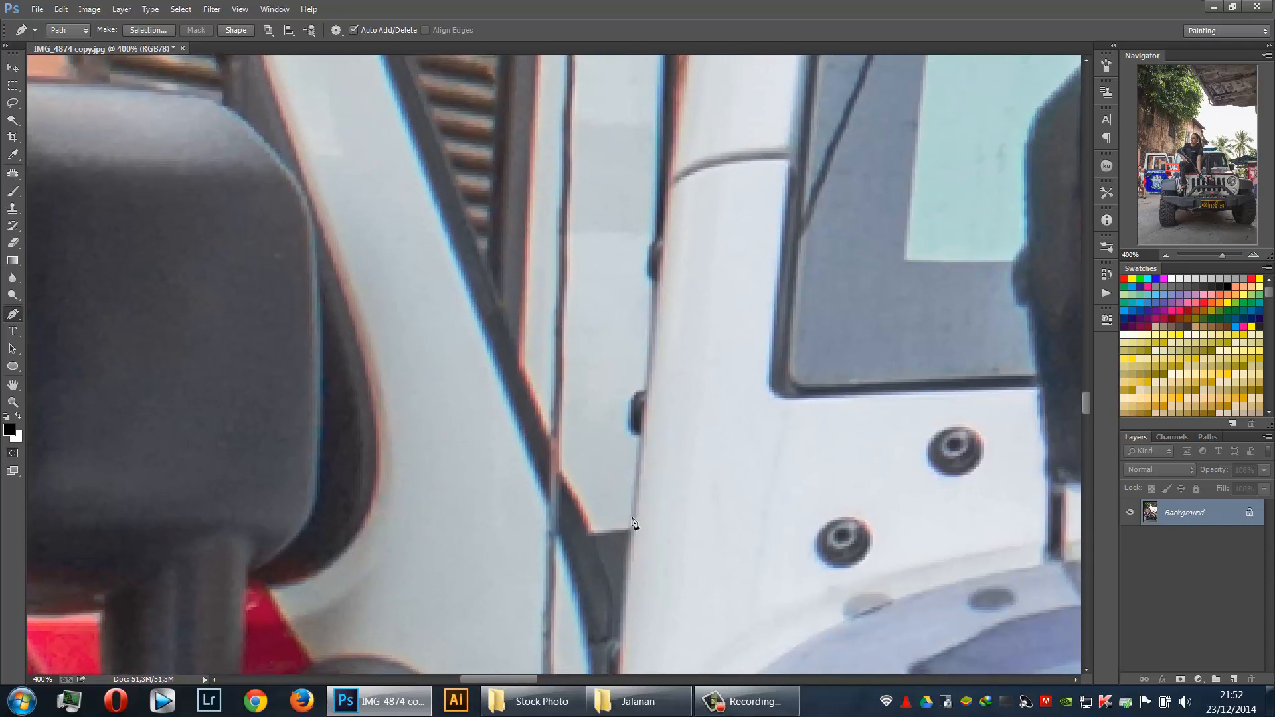
{"action": "left_click_drag", "start_coordinate": [631, 522], "coordinate": [675, 212]}
{"action": "key", "text": "ctrl+minus"}
{"action": "left_click_drag", "start_coordinate": [642, 280], "coordinate": [634, 510]}
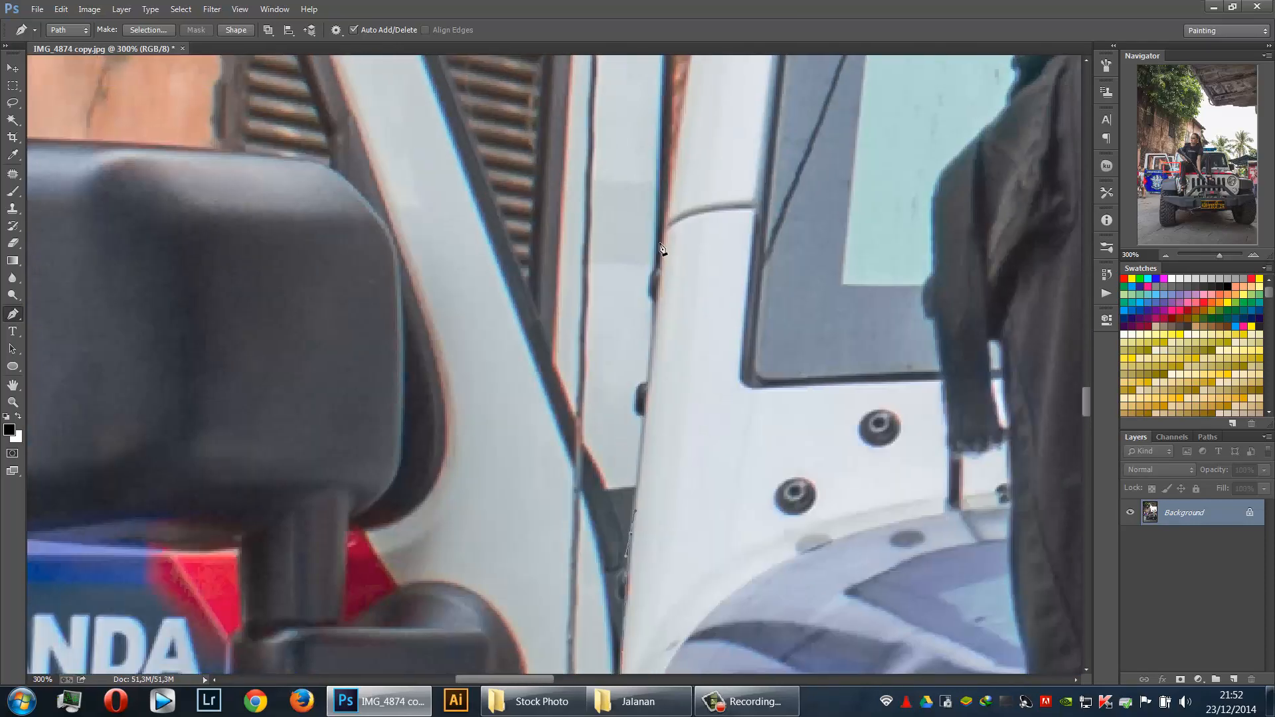
{"action": "left_click", "coordinate": [665, 240]}
Trace the upper part of the left-hand windshield pillar around its rounded corner to the rifle butt
{"action": "left_click_drag", "start_coordinate": [751, 366], "coordinate": [720, 624]}
{"action": "left_click_drag", "start_coordinate": [647, 423], "coordinate": [705, 636]}
{"action": "left_click_drag", "start_coordinate": [750, 369], "coordinate": [770, 527]}
{"action": "left_click", "coordinate": [821, 273]}
{"action": "left_click_drag", "start_coordinate": [781, 340], "coordinate": [674, 479]}
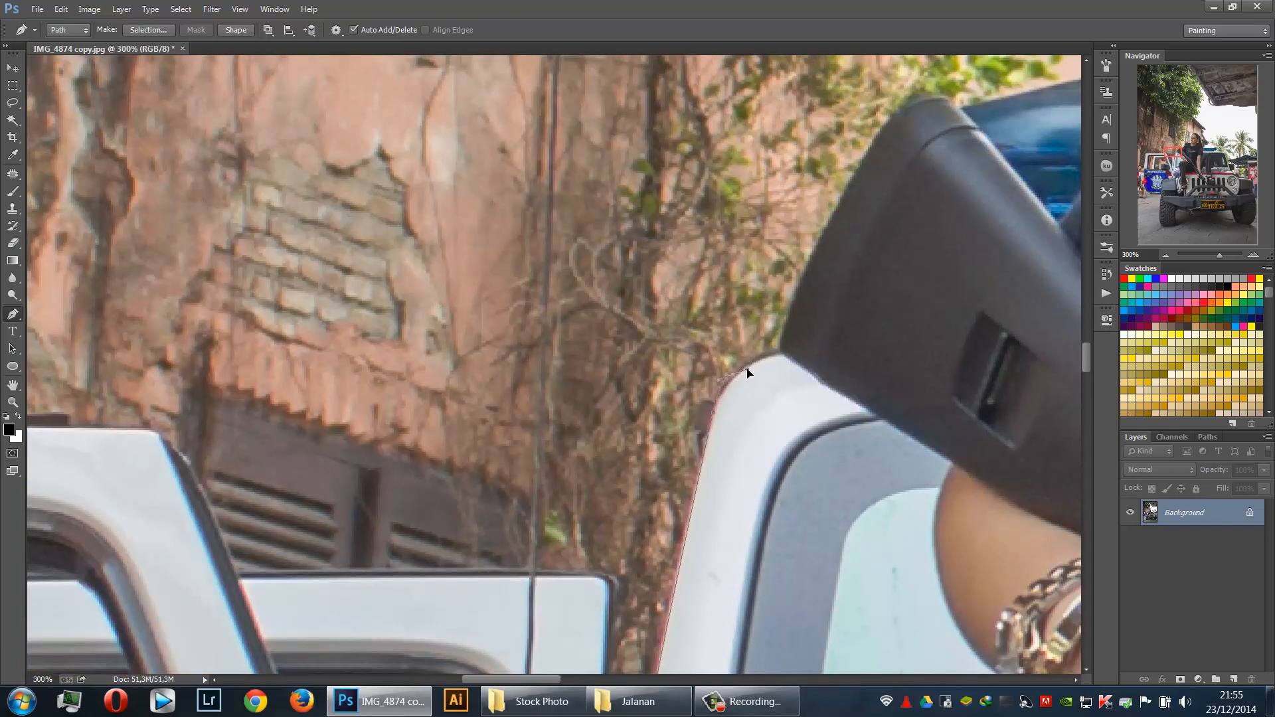
{"action": "left_click_drag", "start_coordinate": [764, 360], "coordinate": [649, 407]}
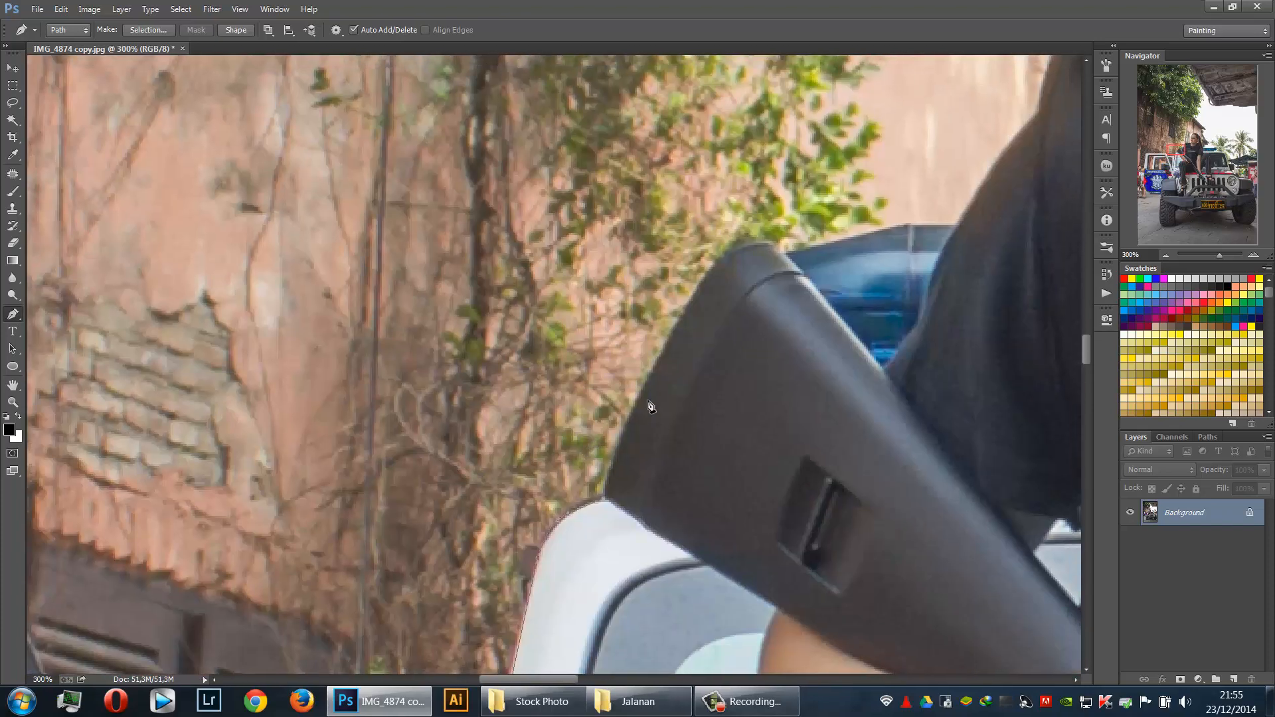
Trace around the rifle butt's end and along the top of the blue light behind it to the woman's sleeve
{"action": "left_click_drag", "start_coordinate": [665, 345], "coordinate": [701, 284]}
{"action": "left_click", "coordinate": [789, 256]}
{"action": "left_click_drag", "start_coordinate": [867, 218], "coordinate": [554, 336]}
{"action": "left_click", "coordinate": [586, 340]}
{"action": "left_click", "coordinate": [644, 343]}
{"action": "left_click_drag", "start_coordinate": [590, 220], "coordinate": [544, 336]}
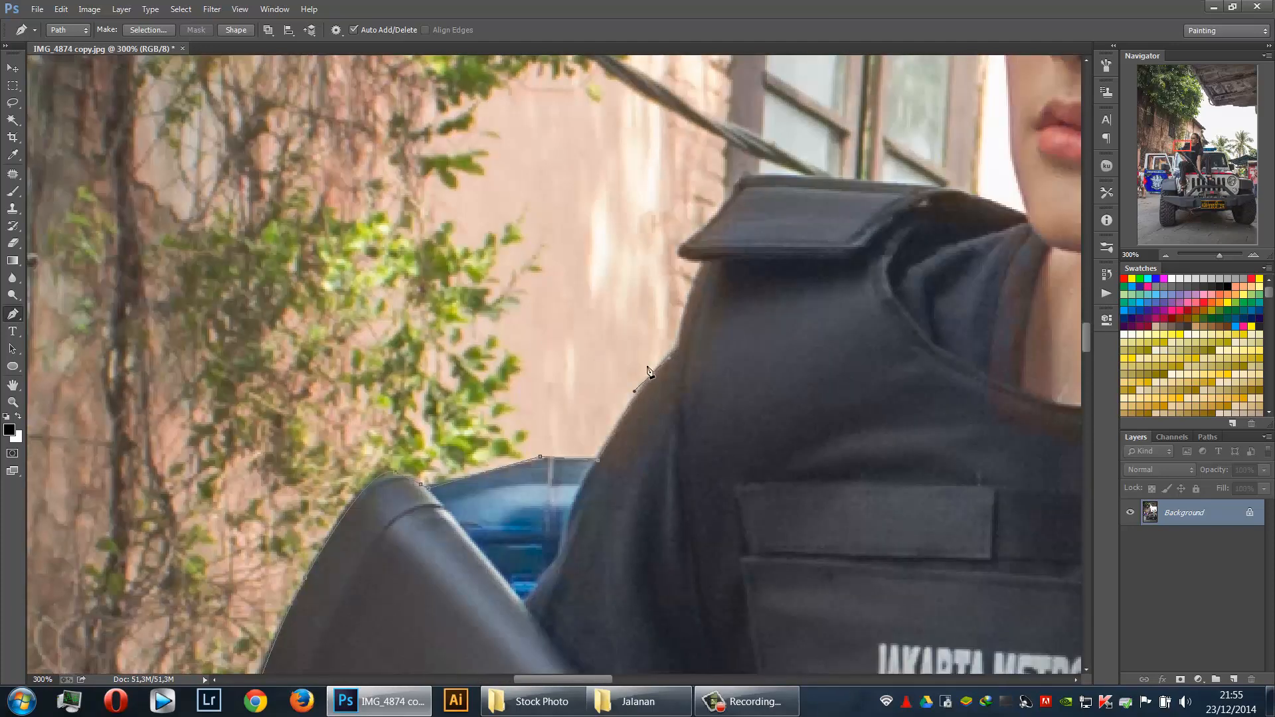
Trace the woman's sleeve edge up to her shoulder and around the outer end of the vest's shoulder flap
{"action": "left_click", "coordinate": [675, 350]}
{"action": "left_click_drag", "start_coordinate": [674, 292], "coordinate": [612, 384]}
{"action": "left_click", "coordinate": [578, 474]}
{"action": "left_click", "coordinate": [603, 391], "text": "alt"}
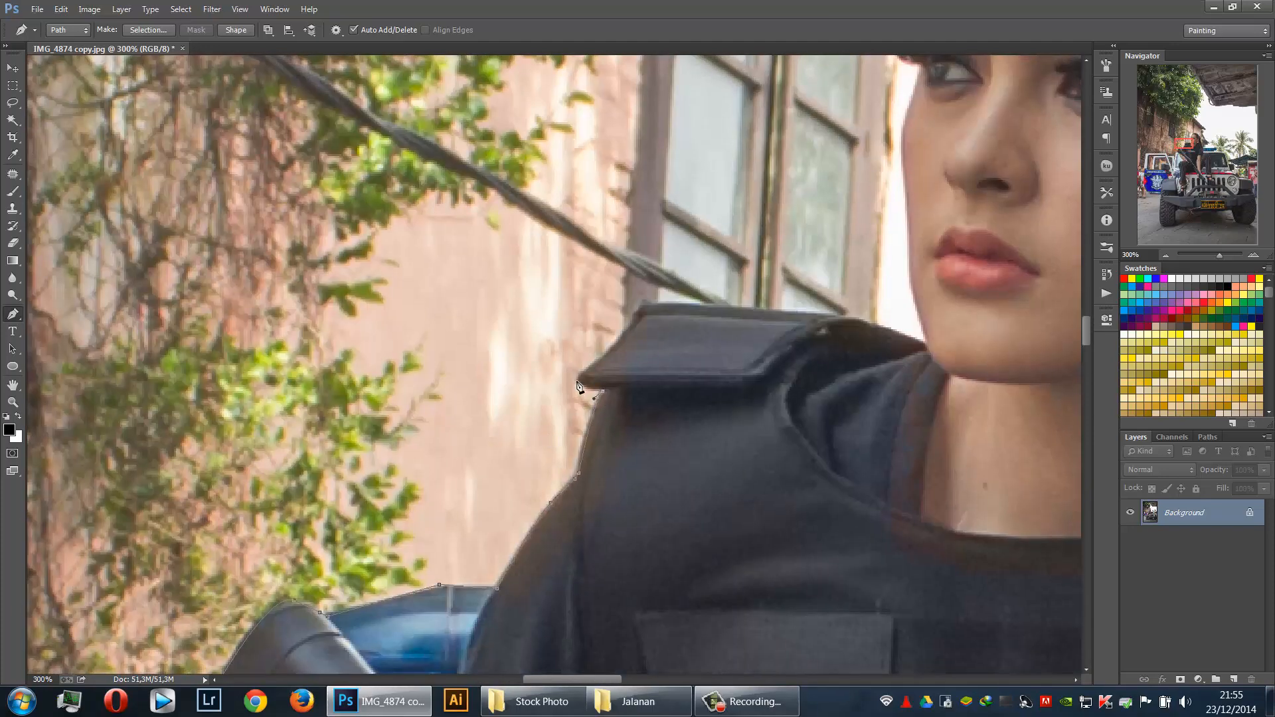
{"action": "left_click", "coordinate": [629, 327]}
{"action": "left_click", "coordinate": [642, 304]}
Continue the path along the top of the vest's shoulder toward the woman's chin
{"action": "left_click_drag", "start_coordinate": [616, 290], "coordinate": [451, 297]}
{"action": "left_click", "coordinate": [624, 318]}
{"action": "left_click_drag", "start_coordinate": [685, 324], "coordinate": [699, 326]}
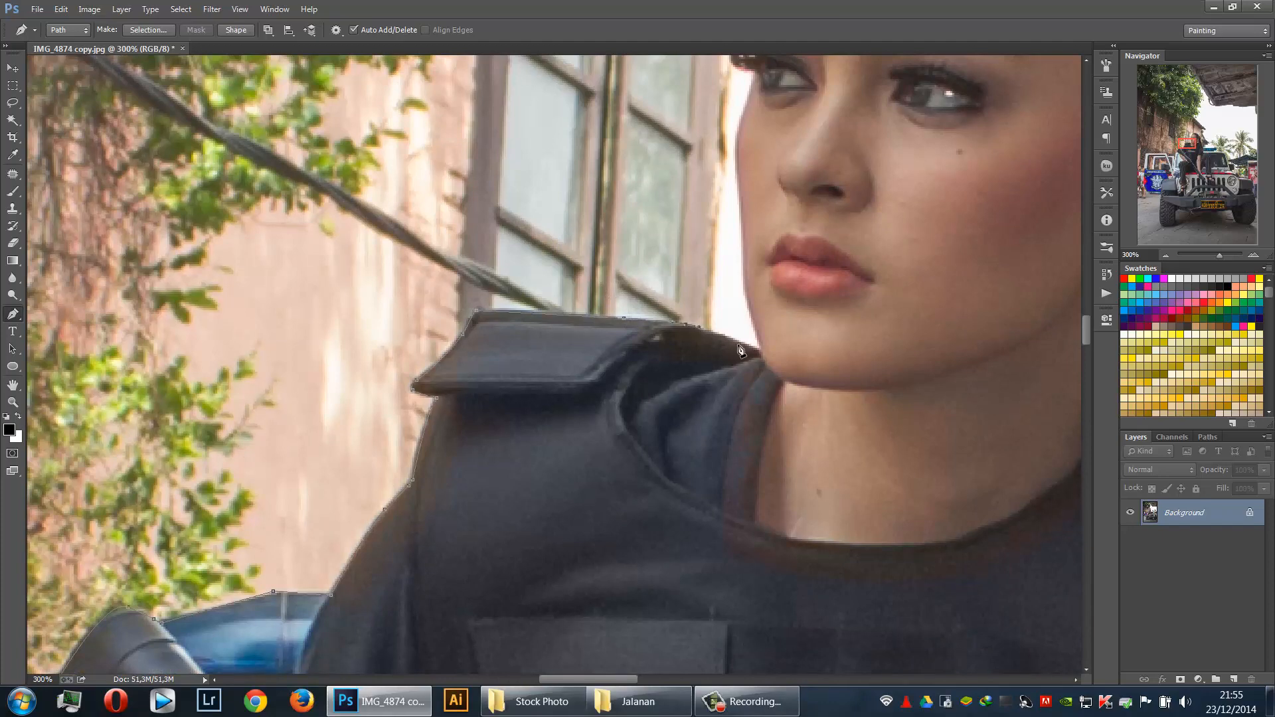
{"action": "scroll", "coordinate": [780, 243], "scroll_direction": "up", "scroll_amount": 2}
Trace the contour of the woman's jaw and cheek up to just below her eye
{"action": "left_click_drag", "start_coordinate": [772, 224], "coordinate": [692, 364]}
{"action": "left_click_drag", "start_coordinate": [645, 480], "coordinate": [641, 469]}
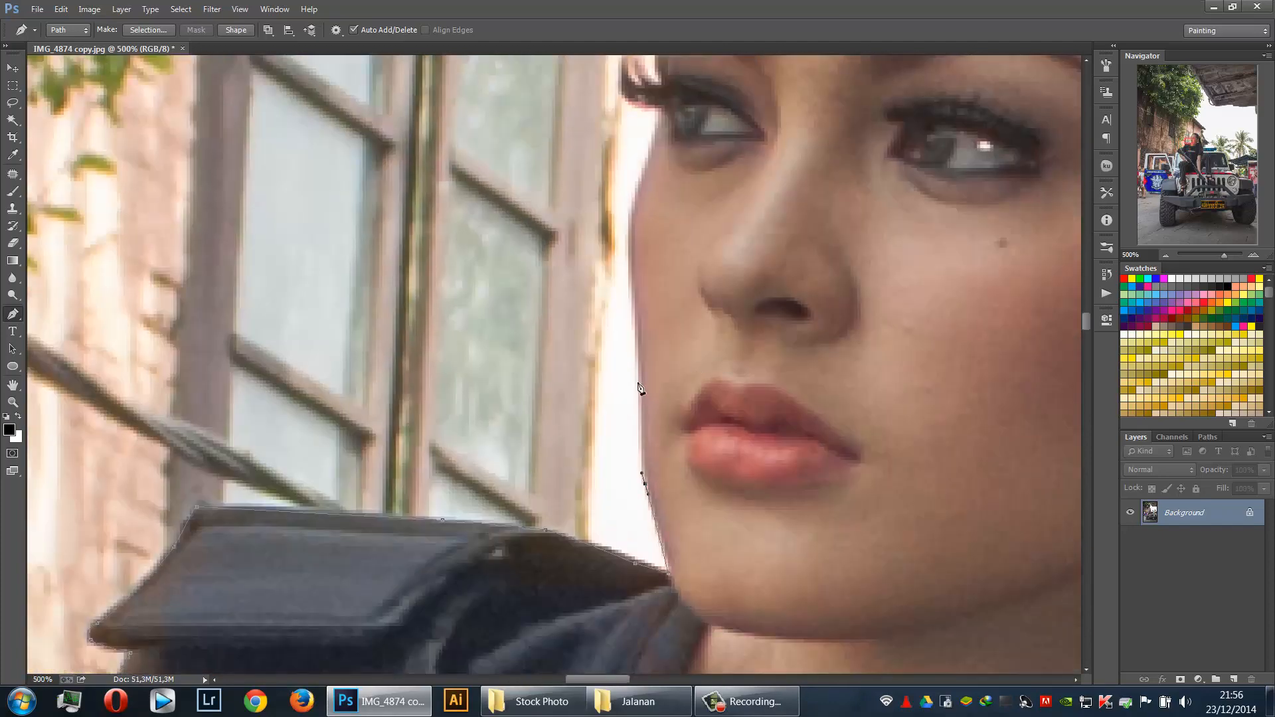
{"action": "left_click", "coordinate": [641, 357]}
{"action": "left_click_drag", "start_coordinate": [646, 218], "coordinate": [653, 328]}
{"action": "left_click", "coordinate": [642, 311]}
{"action": "left_click", "coordinate": [652, 288]}
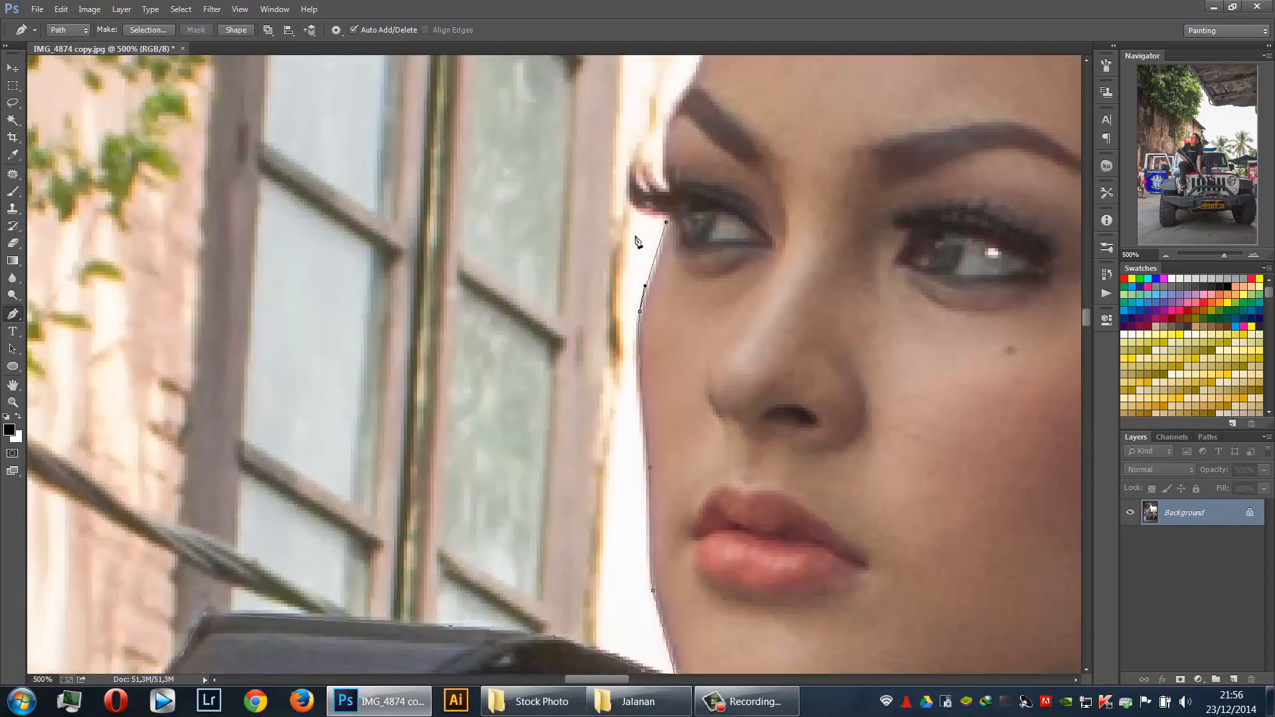
Carry the path past the base of the eyelashes toward the brow, undoing and redrawing the anchor at the eye
{"action": "left_click", "coordinate": [672, 214]}
{"action": "left_click_drag", "start_coordinate": [640, 247], "coordinate": [560, 357]}
{"action": "key", "text": "ctrl+z"}
{"action": "left_click_drag", "start_coordinate": [584, 327], "coordinate": [594, 290]}
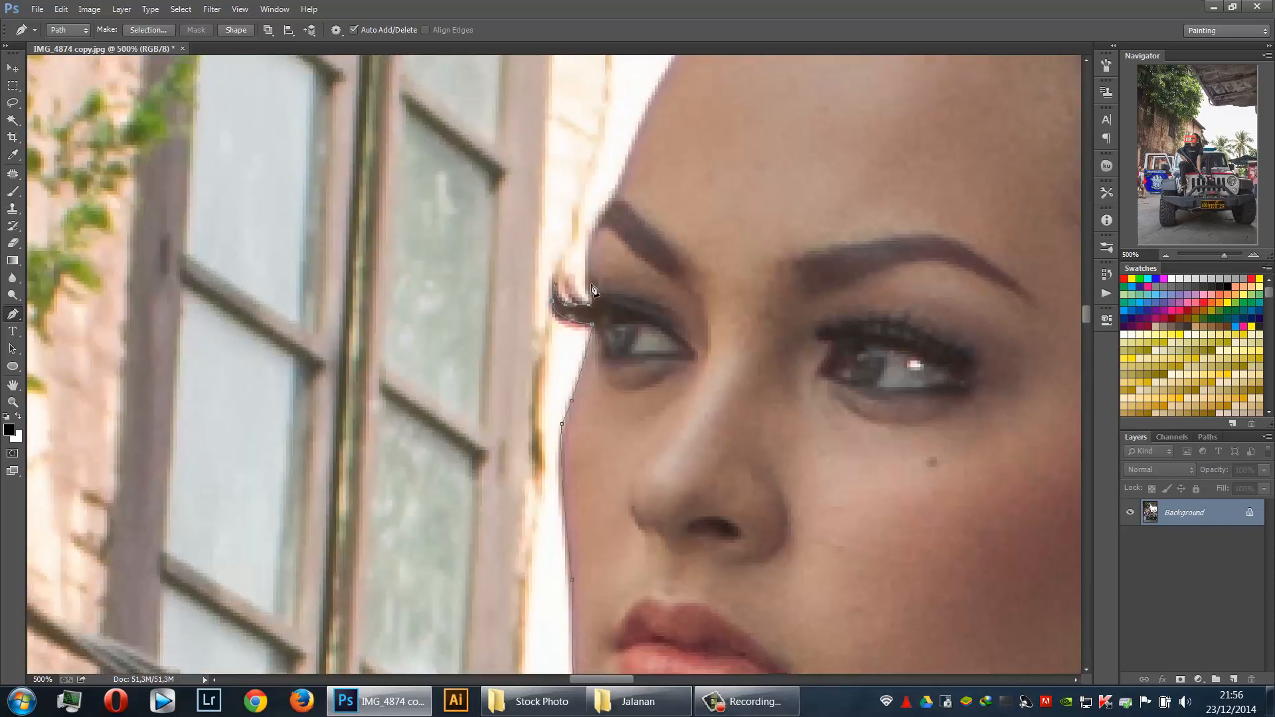
{"action": "left_click_drag", "start_coordinate": [599, 224], "coordinate": [500, 401]}
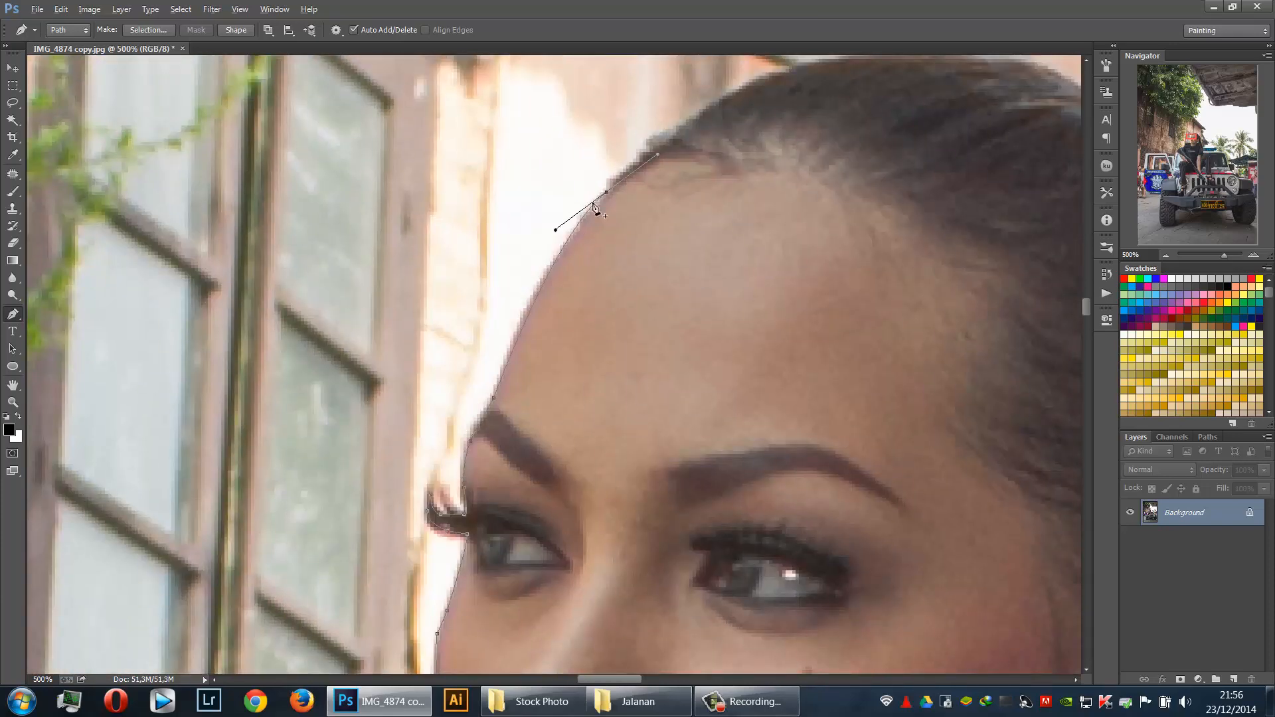
Trace from the forehead's hairline over the crown and down the back of the woman's head with curved segments
{"action": "left_click_drag", "start_coordinate": [695, 117], "coordinate": [397, 88]}
{"action": "left_click_drag", "start_coordinate": [587, 130], "coordinate": [806, 170]}
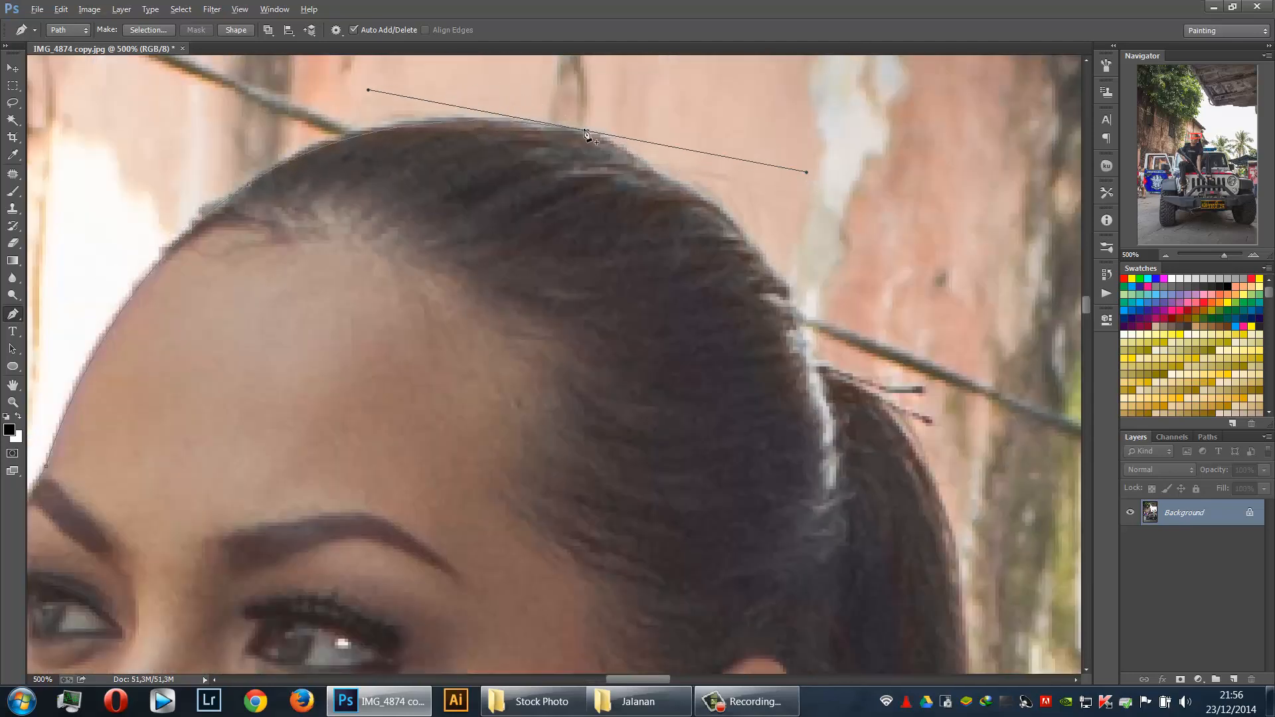
{"action": "left_click", "coordinate": [587, 130], "text": "alt"}
{"action": "left_click_drag", "start_coordinate": [770, 263], "coordinate": [782, 281]}
{"action": "left_click_drag", "start_coordinate": [878, 356], "coordinate": [651, 79]}
Trace around the top of the ponytail where it leaves the back of the head
{"action": "left_click", "coordinate": [583, 83]}
{"action": "left_click_drag", "start_coordinate": [674, 152], "coordinate": [724, 259]}
{"action": "left_click", "coordinate": [686, 178], "text": "alt"}
{"action": "left_click", "coordinate": [707, 212]}
{"action": "left_click_drag", "start_coordinate": [746, 344], "coordinate": [712, 176]}
Trace the ponytail's outer edge down to the top of the blue light bar, undoing and redrawing a segment beside the ear
{"action": "left_click", "coordinate": [713, 293]}
{"action": "left_click_drag", "start_coordinate": [732, 249], "coordinate": [737, 263]}
{"action": "left_click", "coordinate": [783, 419]}
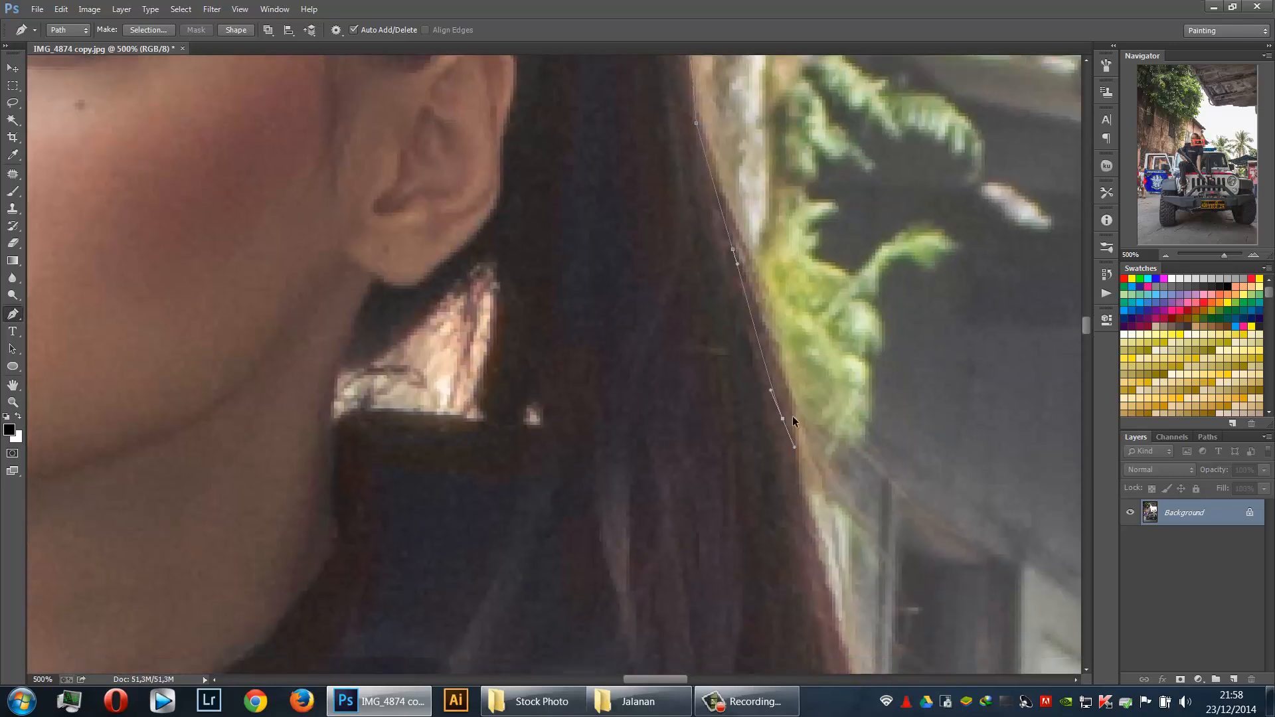
{"action": "key", "text": "ctrl+z"}
{"action": "left_click", "coordinate": [732, 249]}
{"action": "left_click_drag", "start_coordinate": [777, 364], "coordinate": [789, 393]}
{"action": "left_click_drag", "start_coordinate": [913, 449], "coordinate": [760, 192]}
{"action": "left_click_drag", "start_coordinate": [653, 274], "coordinate": [666, 318]}
{"action": "left_click_drag", "start_coordinate": [774, 524], "coordinate": [663, 382]}
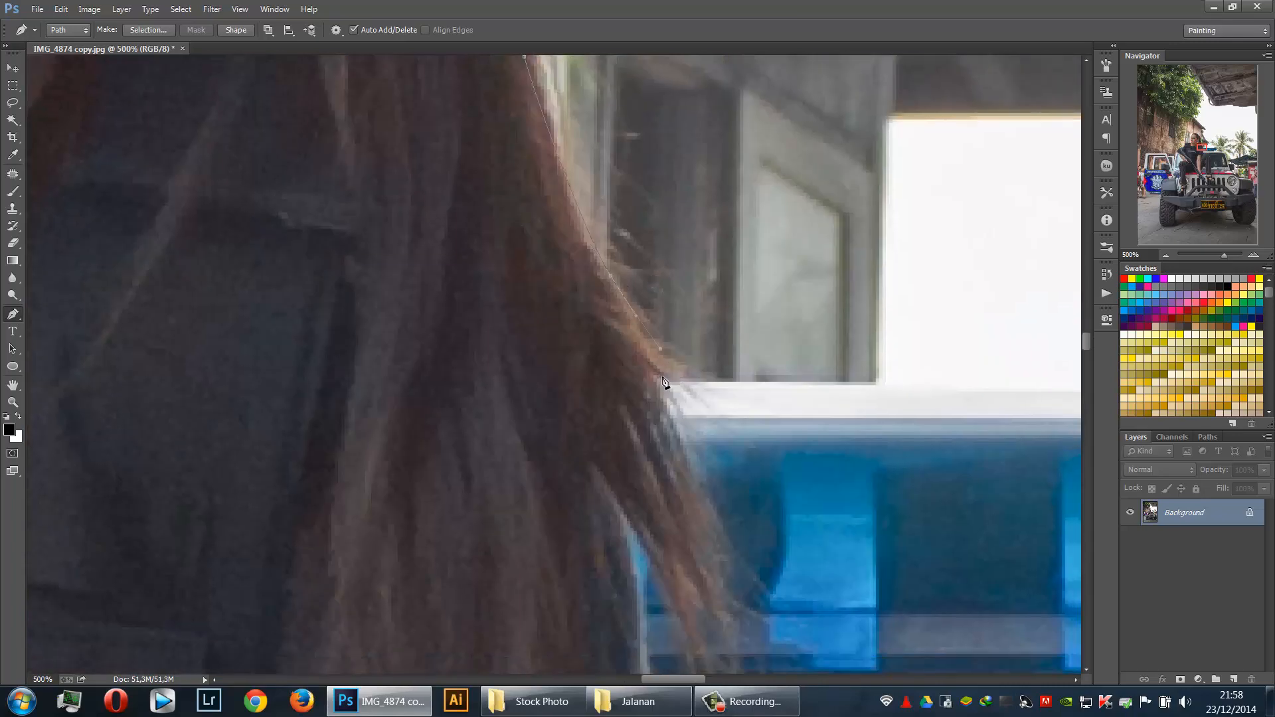
Trace the straight top edge of the blue light bar from the hair to its rounded end, redoing one anchor
{"action": "left_click", "coordinate": [736, 382]}
{"action": "left_click_drag", "start_coordinate": [788, 380], "coordinate": [387, 211]}
{"action": "left_click_drag", "start_coordinate": [813, 215], "coordinate": [414, 216]}
{"action": "left_click", "coordinate": [905, 220]}
{"action": "left_click_drag", "start_coordinate": [513, 224], "coordinate": [707, 224]}
{"action": "key", "text": "ctrl+z"}
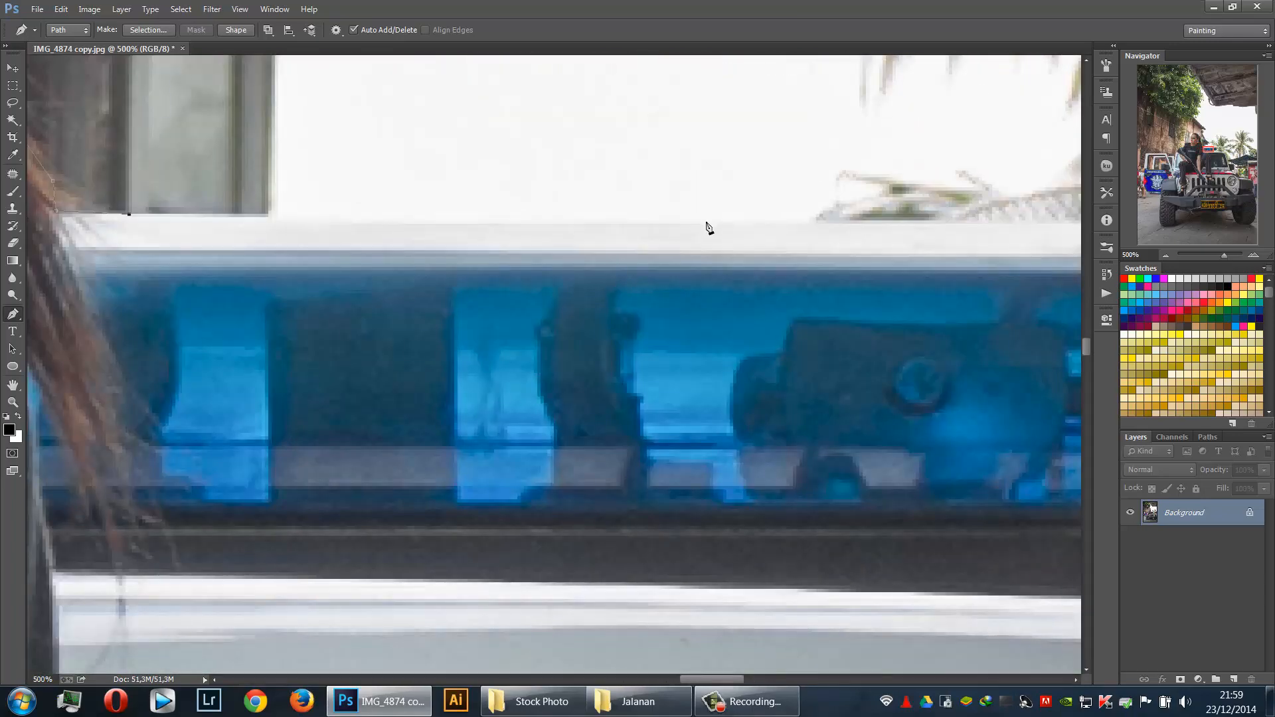
{"action": "left_click", "coordinate": [706, 224]}
{"action": "left_click_drag", "start_coordinate": [810, 238], "coordinate": [507, 205]}
{"action": "left_click", "coordinate": [810, 195]}
Trace around the light bar's rounded right-hand end and back along its underside to the black base
{"action": "left_click_drag", "start_coordinate": [1022, 300], "coordinate": [845, 212]}
{"action": "left_click", "coordinate": [829, 158]}
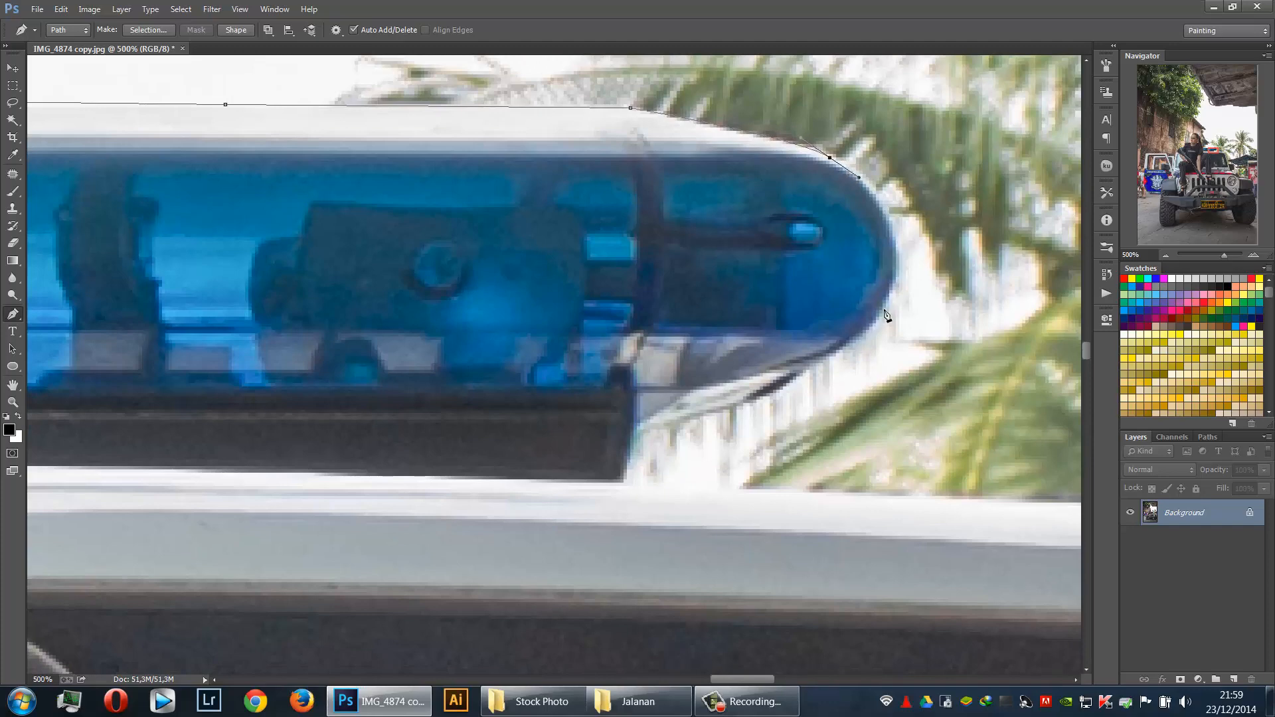
{"action": "left_click", "coordinate": [883, 309]}
{"action": "left_click", "coordinate": [813, 366]}
{"action": "left_click", "coordinate": [757, 399]}
{"action": "left_click", "coordinate": [637, 430]}
Trace the roof's top edge from the light bar to the right-hand roof corner
{"action": "left_click_drag", "start_coordinate": [863, 465], "coordinate": [623, 235]}
{"action": "left_click_drag", "start_coordinate": [862, 273], "coordinate": [916, 275]}
{"action": "left_click_drag", "start_coordinate": [970, 319], "coordinate": [463, 213]}
{"action": "left_click_drag", "start_coordinate": [846, 206], "coordinate": [888, 231]}
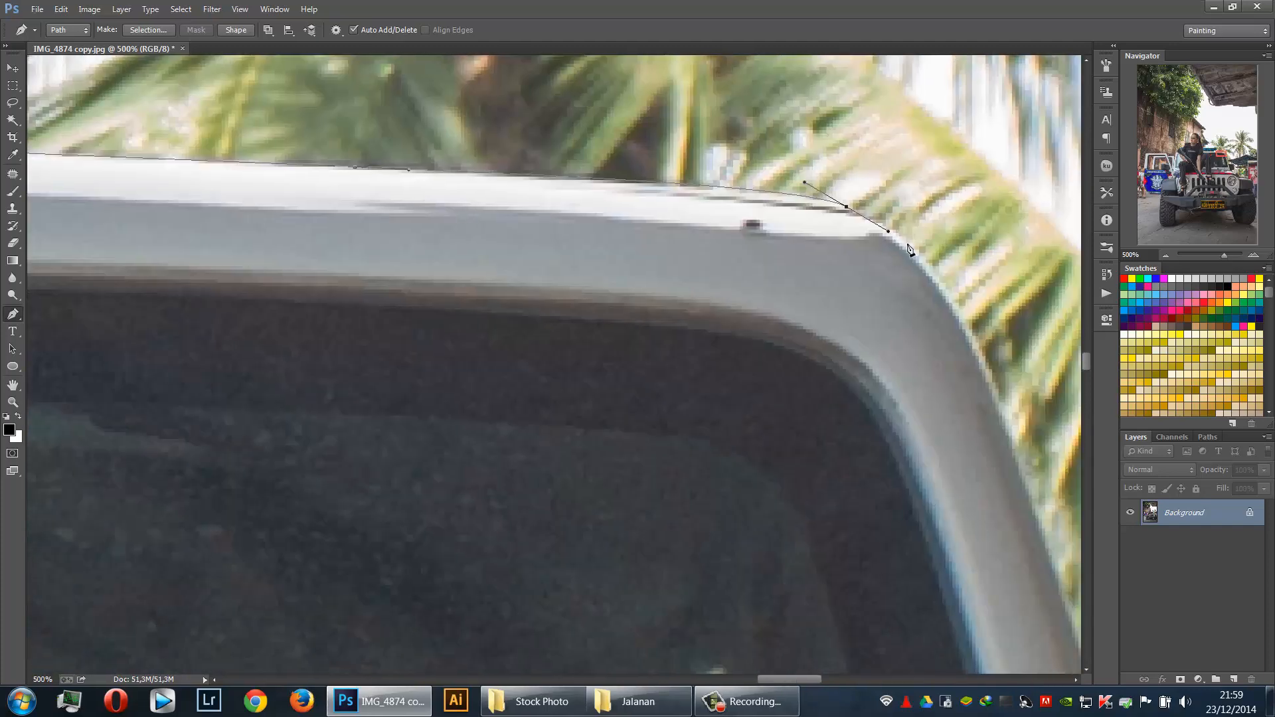
Trace the outer edge of the right-hand windshield pillar down to the side mirror
{"action": "left_click_drag", "start_coordinate": [976, 411], "coordinate": [665, 113]}
{"action": "left_click_drag", "start_coordinate": [722, 175], "coordinate": [762, 290]}
{"action": "left_click_drag", "start_coordinate": [794, 449], "coordinate": [490, 114]}
{"action": "left_click", "coordinate": [595, 397]}
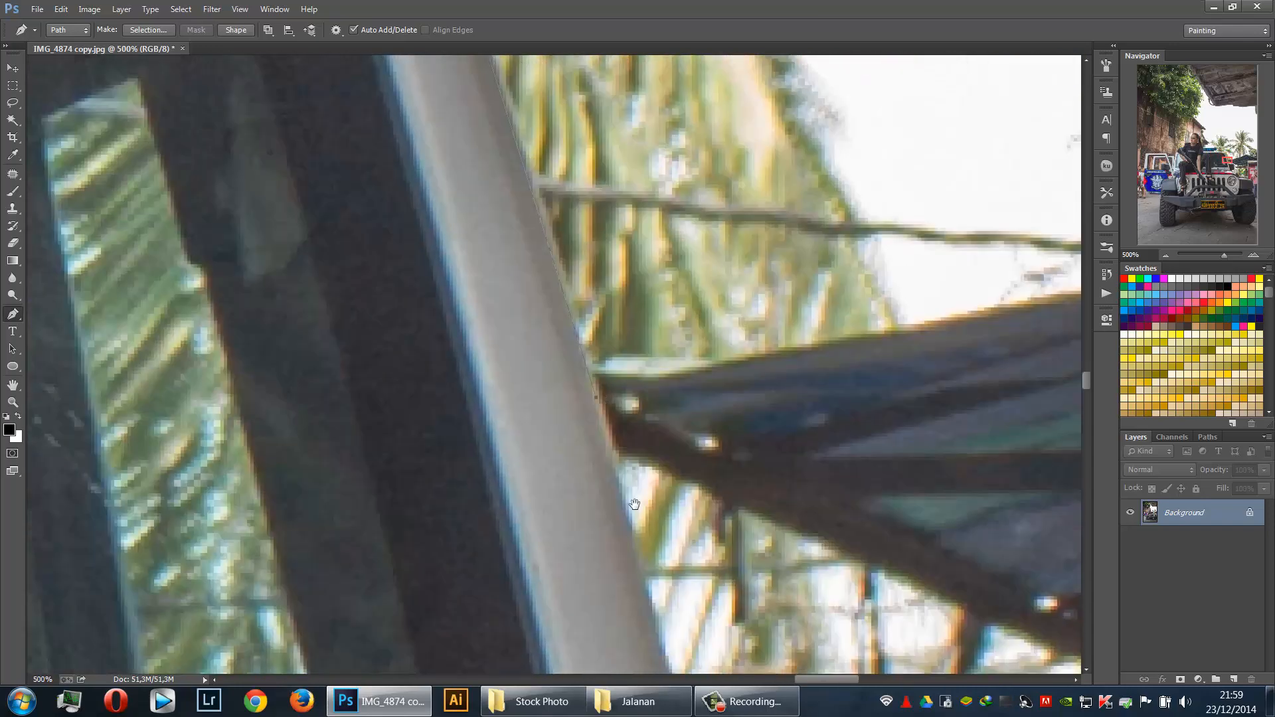
{"action": "left_click_drag", "start_coordinate": [635, 504], "coordinate": [576, 313]}
{"action": "left_click", "coordinate": [618, 495]}
{"action": "left_click_drag", "start_coordinate": [663, 455], "coordinate": [538, 346]}
{"action": "left_click", "coordinate": [407, 260]}
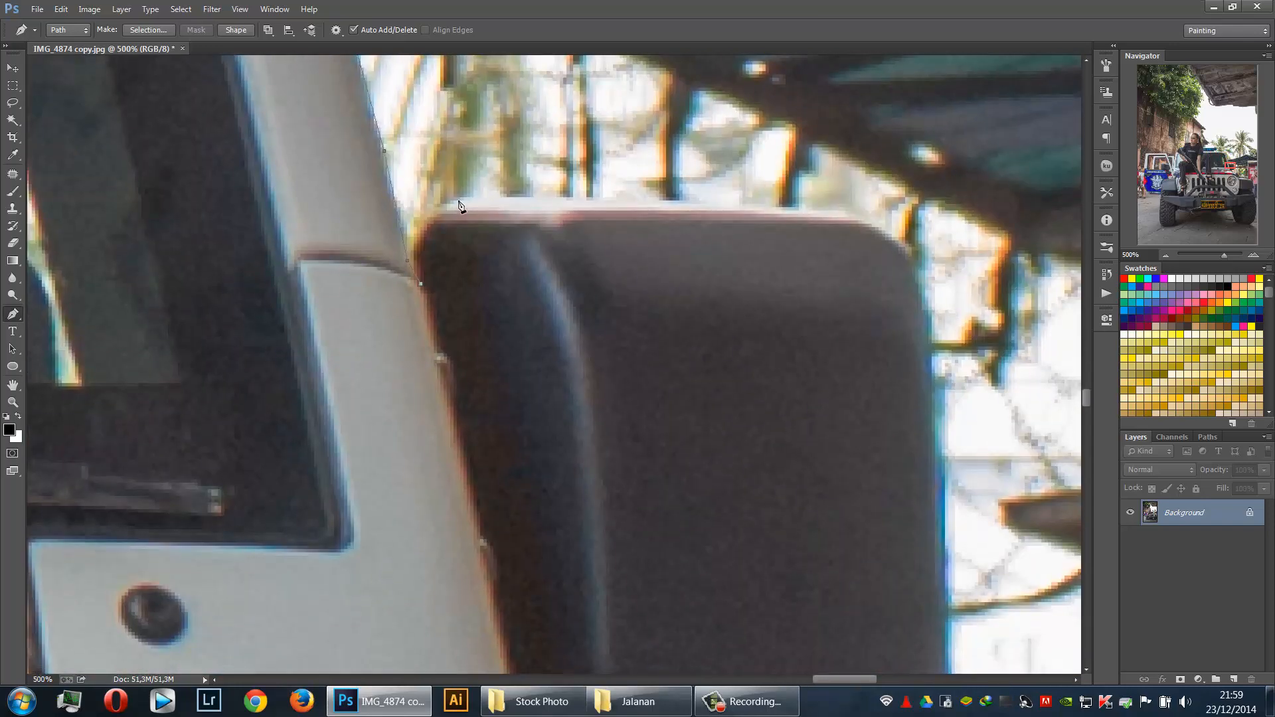
Outline the right-hand side mirror across its top, down its outer side and along its bottom to the mounting arm
{"action": "left_click_drag", "start_coordinate": [458, 202], "coordinate": [485, 200]}
{"action": "left_click_drag", "start_coordinate": [850, 217], "coordinate": [889, 233]}
{"action": "left_click_drag", "start_coordinate": [936, 385], "coordinate": [714, 197]}
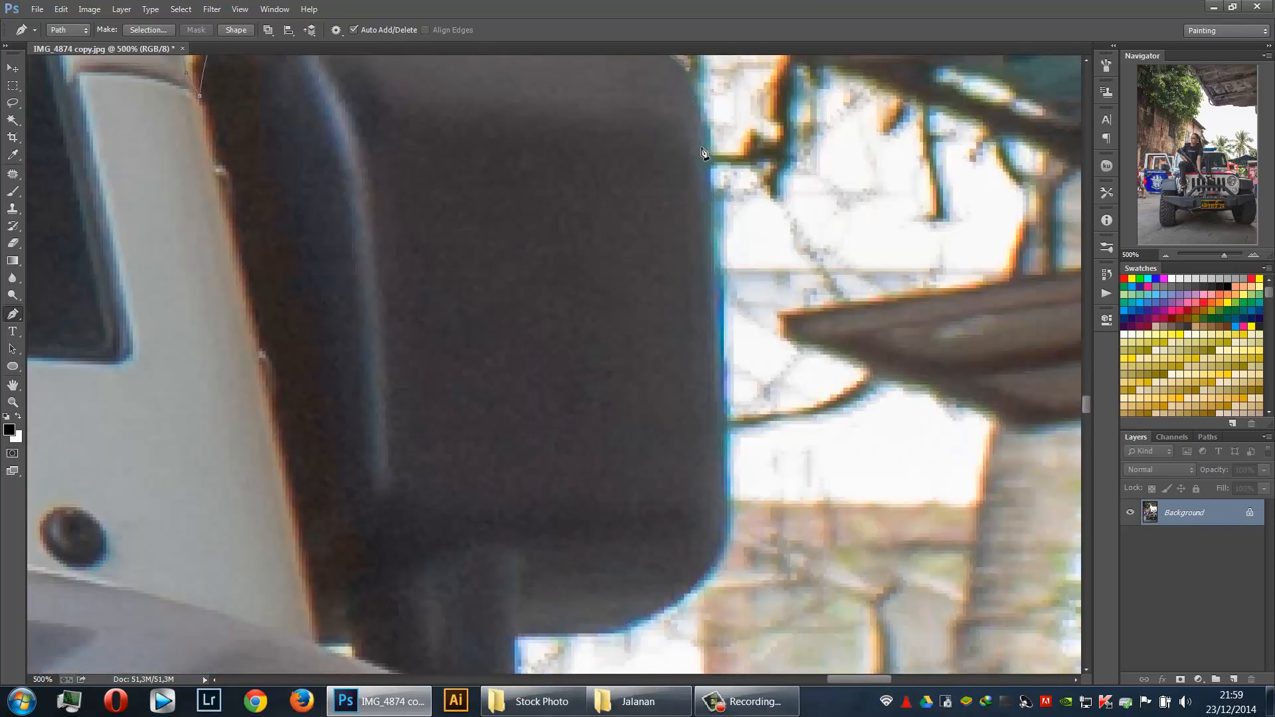
{"action": "left_click_drag", "start_coordinate": [742, 505], "coordinate": [792, 185]}
{"action": "left_click_drag", "start_coordinate": [767, 231], "coordinate": [754, 248]}
{"action": "left_click_drag", "start_coordinate": [667, 306], "coordinate": [622, 315]}
{"action": "left_click", "coordinate": [563, 316]}
{"action": "left_click", "coordinate": [565, 405]}
Trace the hood edge below the mirror and the upper contour of the protruding hood latch
{"action": "left_click_drag", "start_coordinate": [759, 545], "coordinate": [654, 285]}
{"action": "left_click", "coordinate": [716, 335]}
{"action": "left_click", "coordinate": [772, 286]}
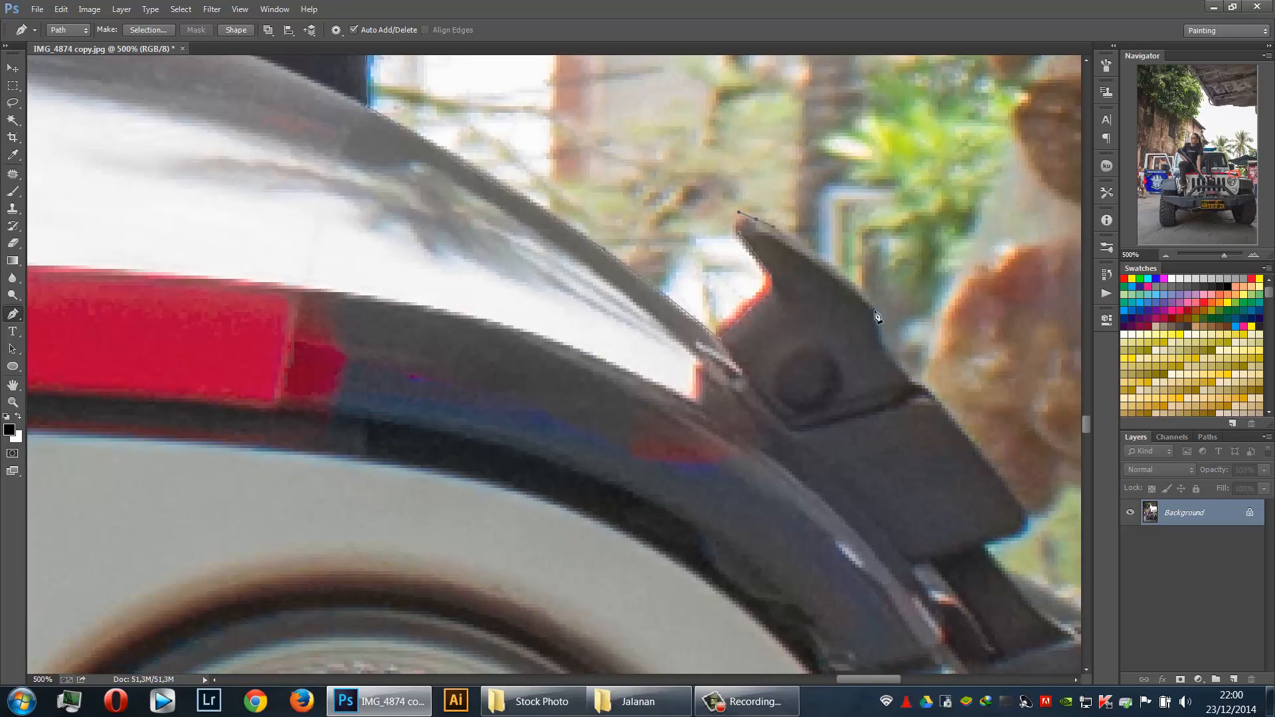
{"action": "left_click", "coordinate": [875, 310]}
{"action": "left_click", "coordinate": [878, 349]}
{"action": "left_click_drag", "start_coordinate": [1024, 483], "coordinate": [528, 352]}
{"action": "left_click_drag", "start_coordinate": [508, 347], "coordinate": [526, 369]}
{"action": "left_click", "coordinate": [531, 390]}
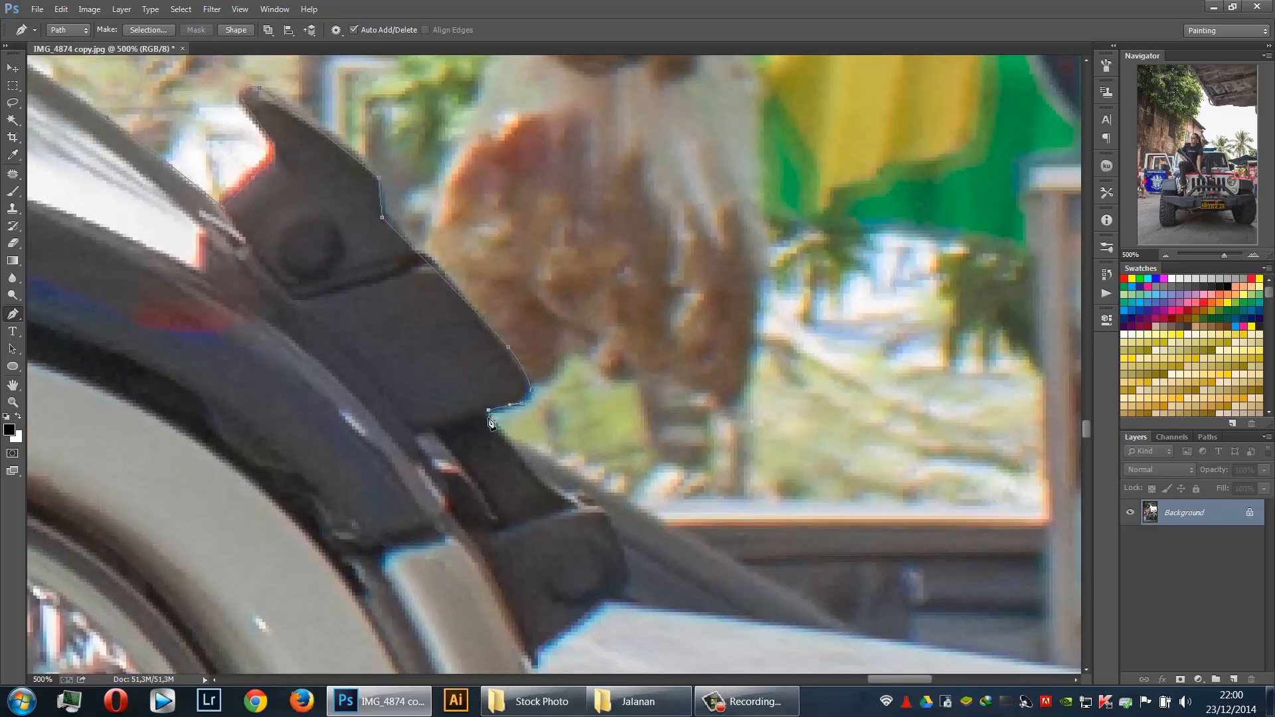
Trace the hood latch's lower end down to the right-hand fender, undoing one anchor along the way
{"action": "left_click_drag", "start_coordinate": [600, 487], "coordinate": [523, 310]}
{"action": "left_click_drag", "start_coordinate": [754, 455], "coordinate": [510, 198]}
{"action": "key", "text": "ctrl+minus"}
{"action": "key", "text": "ctrl+minus"}
{"action": "key", "text": "ctrl+minus"}
{"action": "key", "text": "ctrl+minus"}
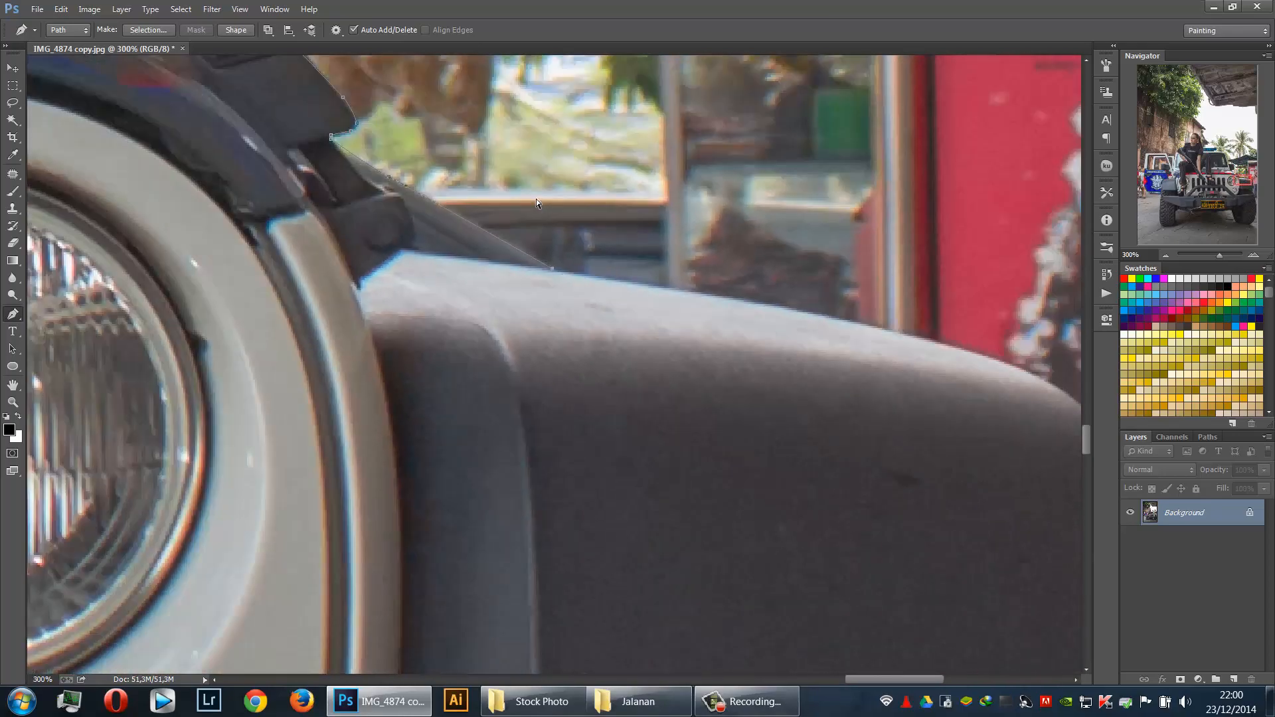
{"action": "key", "text": "ctrl+plus"}
{"action": "key", "text": "ctrl+plus"}
{"action": "key", "text": "ctrl+plus"}
{"action": "key", "text": "ctrl+z"}
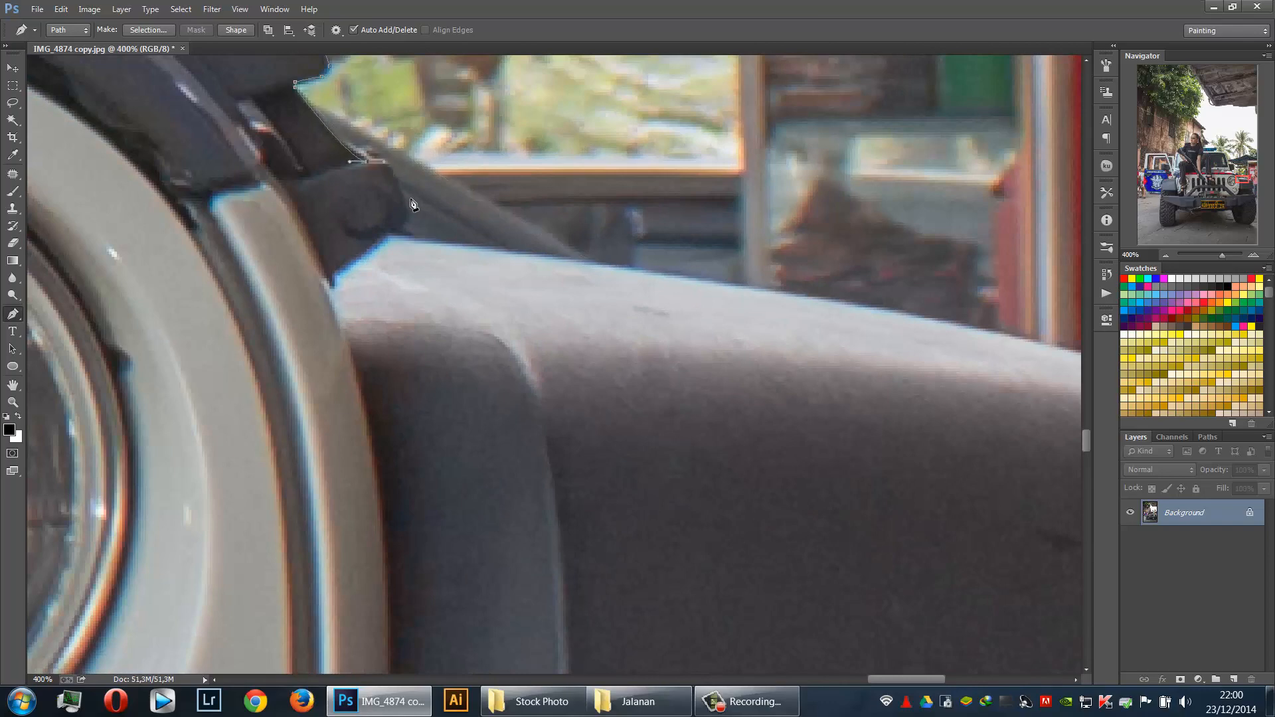
{"action": "left_click_drag", "start_coordinate": [399, 198], "coordinate": [407, 216]}
{"action": "left_click", "coordinate": [400, 242]}
Trace the right-hand fender's top surface and down its curved outer side
{"action": "left_click_drag", "start_coordinate": [655, 275], "coordinate": [707, 281]}
{"action": "left_click_drag", "start_coordinate": [815, 329], "coordinate": [427, 158]}
{"action": "left_click_drag", "start_coordinate": [854, 235], "coordinate": [996, 303]}
{"action": "left_click_drag", "start_coordinate": [969, 372], "coordinate": [747, 292]}
{"action": "left_click_drag", "start_coordinate": [774, 407], "coordinate": [674, 151]}
{"action": "left_click_drag", "start_coordinate": [695, 382], "coordinate": [660, 173]}
{"action": "left_click_drag", "start_coordinate": [660, 174], "coordinate": [661, 216]}
Trace around the right-hand fender's lower corner and along its underside to the tire
{"action": "left_click_drag", "start_coordinate": [682, 117], "coordinate": [572, 337]}
{"action": "left_click", "coordinate": [551, 392], "text": "alt"}
{"action": "left_click_drag", "start_coordinate": [548, 459], "coordinate": [542, 460]}
{"action": "left_click", "coordinate": [310, 473]}
{"action": "left_click_drag", "start_coordinate": [387, 515], "coordinate": [603, 277]}
Trace the right-hand tire's outer edge downward and close the path at its starting anchor
{"action": "key", "text": "ctrl+minus"}
{"action": "key", "text": "ctrl+minus"}
{"action": "key", "text": "ctrl+plus"}
{"action": "left_click", "coordinate": [609, 318]}
{"action": "left_click_drag", "start_coordinate": [753, 604], "coordinate": [625, 428]}
{"action": "left_click", "coordinate": [642, 511]}
{"action": "left_click_drag", "start_coordinate": [678, 548], "coordinate": [568, 151]}
{"action": "left_click", "coordinate": [591, 346]}
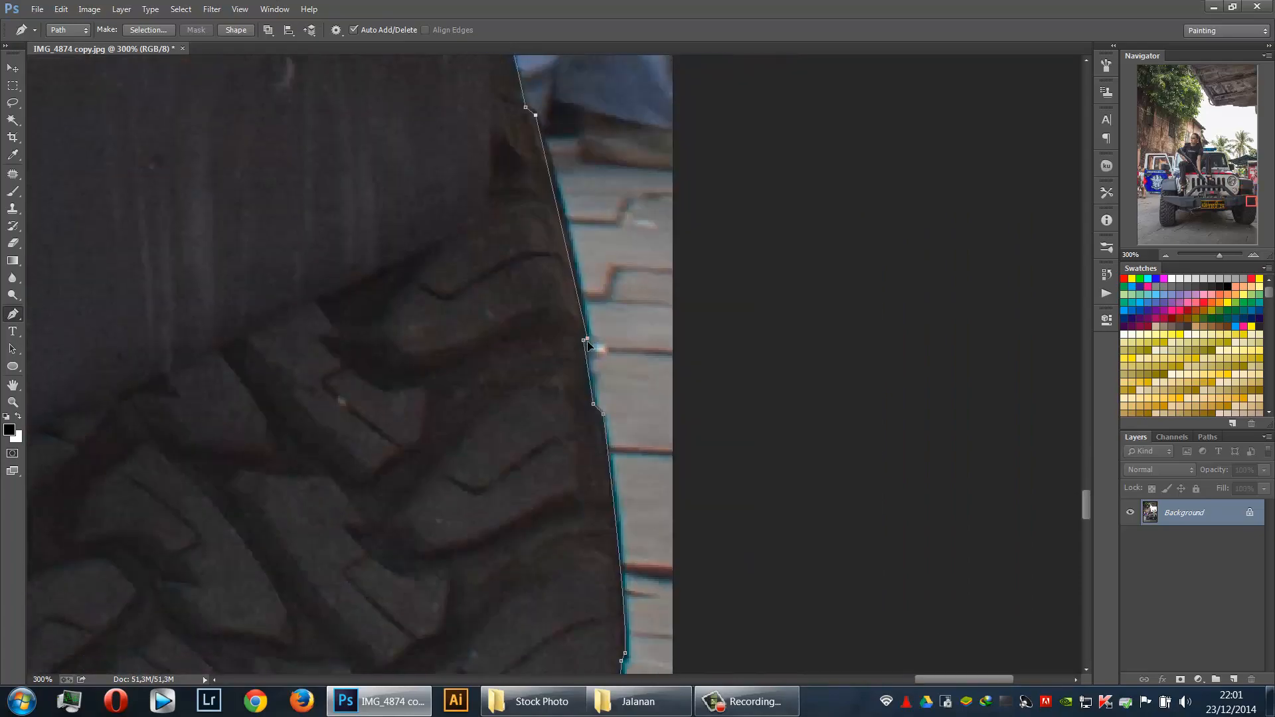
Trace the ponytail-side edge of the small background gap below the woman's ear with the Pen tool
{"action": "left_click_drag", "start_coordinate": [302, 124], "coordinate": [563, 408]}
{"action": "key", "text": "ctrl+minus"}
{"action": "key", "text": "ctrl+minus"}
{"action": "key", "text": "ctrl+minus"}
{"action": "key", "text": "ctrl+minus"}
{"action": "left_click_drag", "start_coordinate": [219, 104], "coordinate": [788, 398]}
{"action": "left_click_drag", "start_coordinate": [228, 88], "coordinate": [407, 361]}
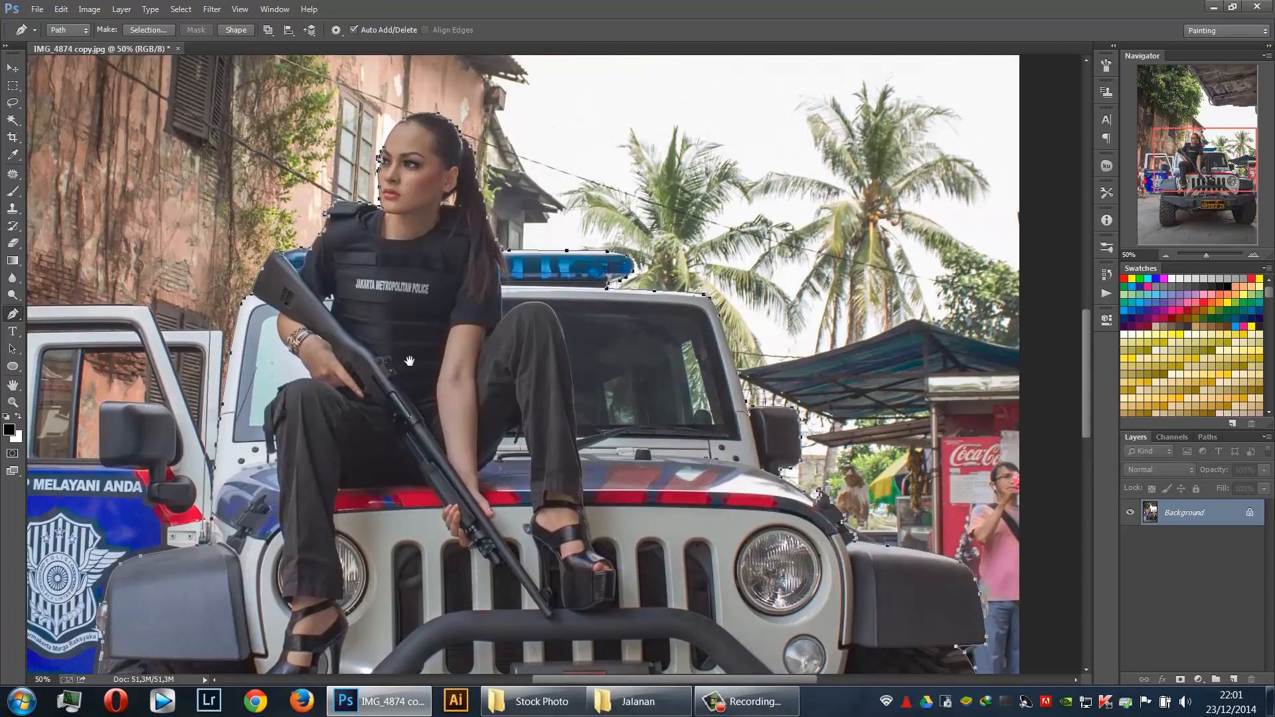
{"action": "left_click_drag", "start_coordinate": [439, 202], "coordinate": [564, 424]}
{"action": "key", "text": "ctrl+plus"}
{"action": "key", "text": "ctrl+plus"}
{"action": "key", "text": "ctrl+plus"}
{"action": "key", "text": "ctrl+plus"}
{"action": "key", "text": "ctrl+plus"}
{"action": "left_click_drag", "start_coordinate": [676, 602], "coordinate": [660, 438]}
{"action": "left_click", "coordinate": [651, 426]}
{"action": "left_click", "coordinate": [680, 528]}
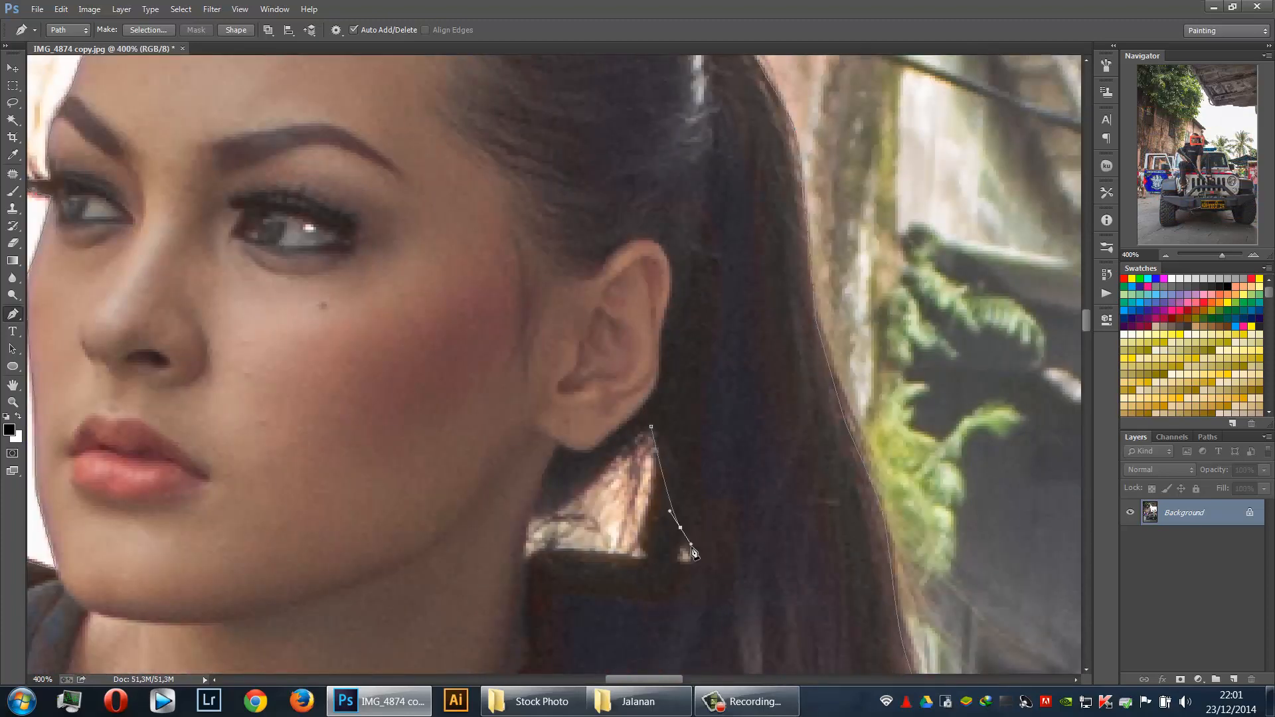
{"action": "left_click", "coordinate": [693, 553]}
{"action": "left_click", "coordinate": [688, 561]}
Trace the ear gap's lower and neck-side edges and close its path at the starting anchor
{"action": "left_click", "coordinate": [563, 551]}
{"action": "left_click", "coordinate": [531, 557]}
{"action": "left_click", "coordinate": [525, 559]}
{"action": "left_click_drag", "start_coordinate": [551, 509], "coordinate": [556, 508]}
{"action": "left_click", "coordinate": [578, 492]}
{"action": "left_click", "coordinate": [651, 427]}
Trace a closed path around the bright strip of palm leaves seen through the right-hand part of the windshield
{"action": "left_click_drag", "start_coordinate": [704, 494], "coordinate": [541, 159]}
{"action": "left_click_drag", "start_coordinate": [842, 609], "coordinate": [538, 218]}
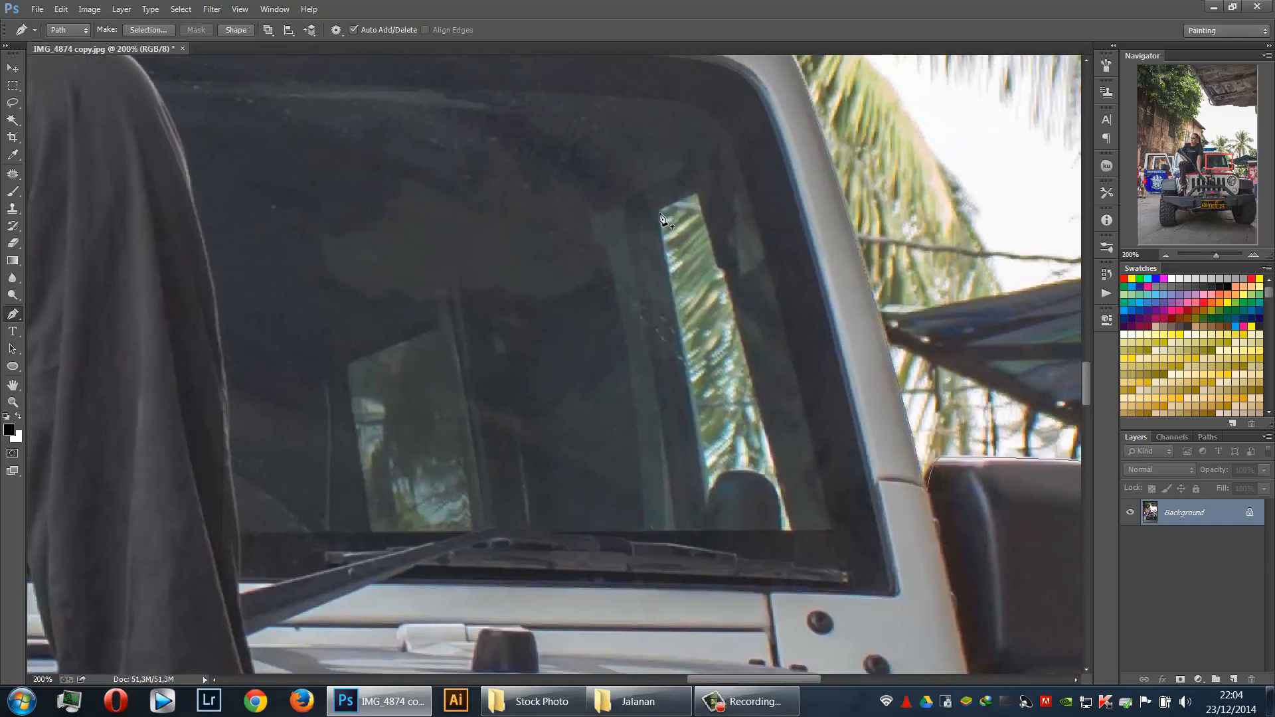
{"action": "left_click", "coordinate": [658, 212]}
{"action": "left_click", "coordinate": [666, 269]}
{"action": "left_click", "coordinate": [691, 381]}
{"action": "left_click", "coordinate": [709, 493]}
{"action": "left_click", "coordinate": [722, 271]}
{"action": "left_click", "coordinate": [659, 211]}
Trace a closed path around the darker see-through window area near the middle of the windshield
{"action": "left_click", "coordinate": [437, 329]}
{"action": "left_click", "coordinate": [453, 372]}
{"action": "left_click", "coordinate": [465, 469]}
{"action": "left_click", "coordinate": [471, 530]}
{"action": "left_click", "coordinate": [370, 532]}
{"action": "left_click", "coordinate": [354, 407]}
{"action": "left_click", "coordinate": [348, 362]}
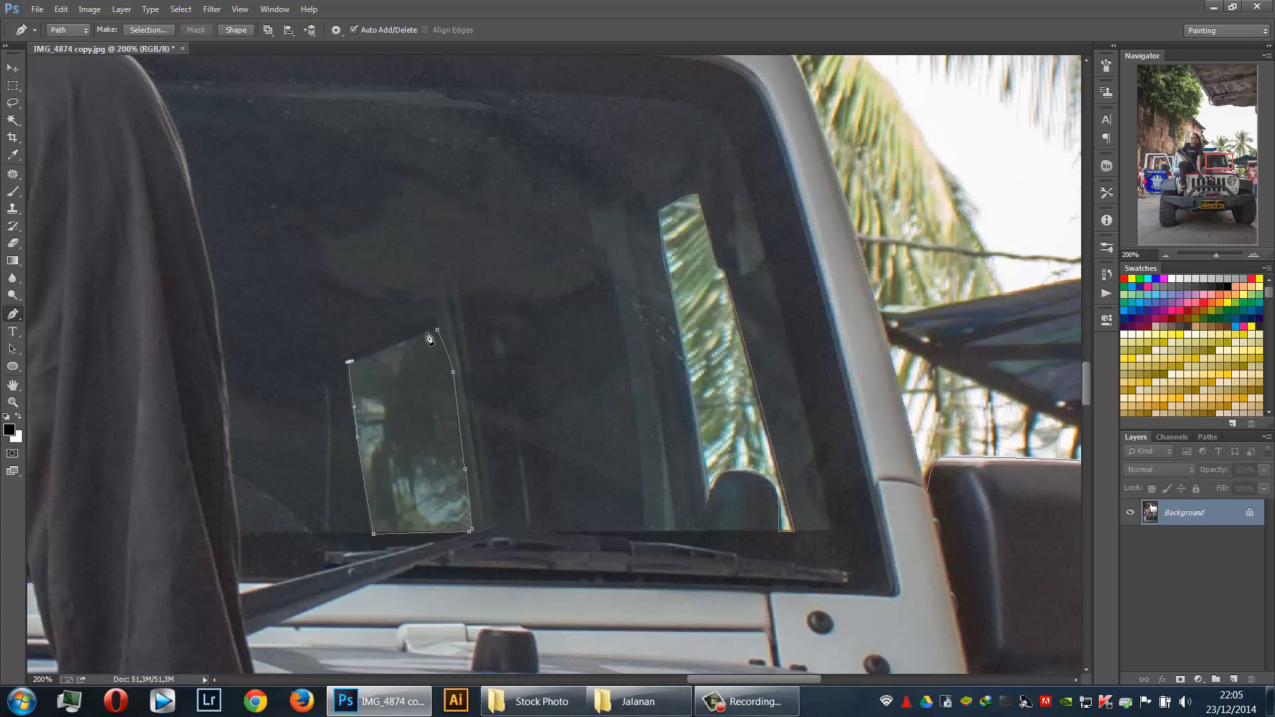
{"action": "left_click", "coordinate": [437, 329]}
Save the work path under the name Model
{"action": "key", "text": "ctrl+minus"}
{"action": "key", "text": "ctrl+minus"}
{"action": "key", "text": "ctrl+minus"}
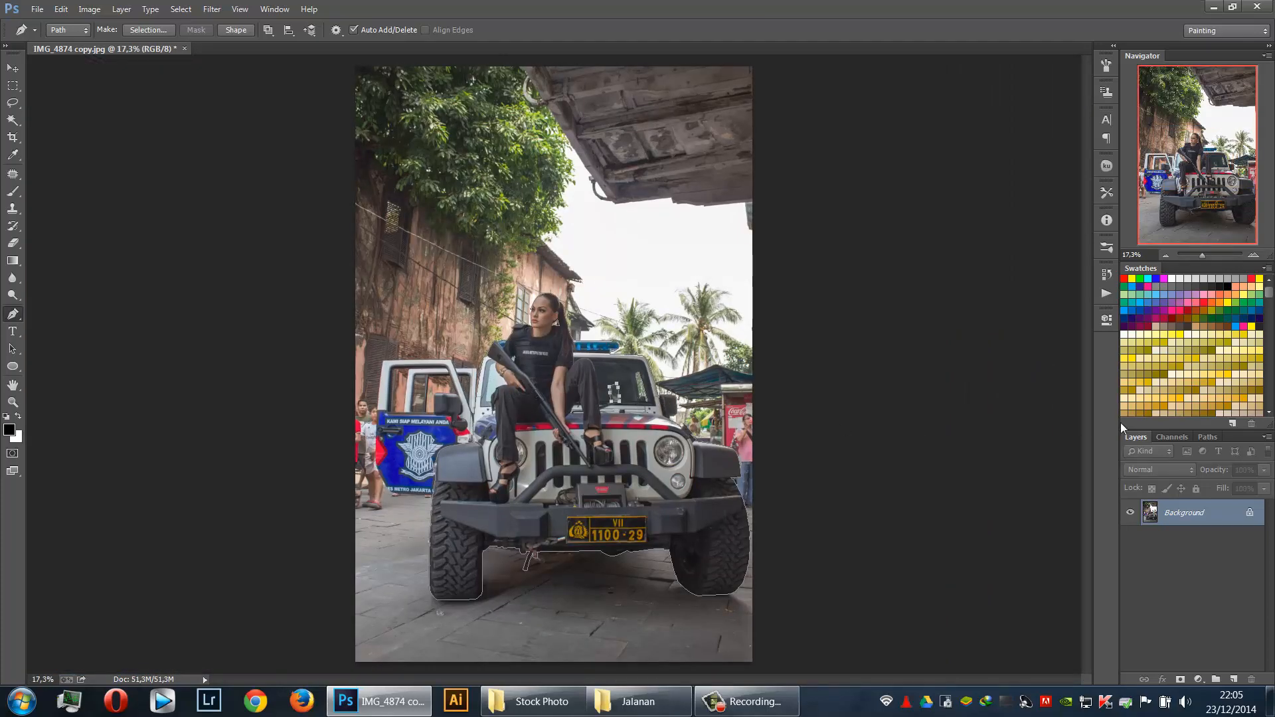
{"action": "left_click", "coordinate": [1207, 438]}
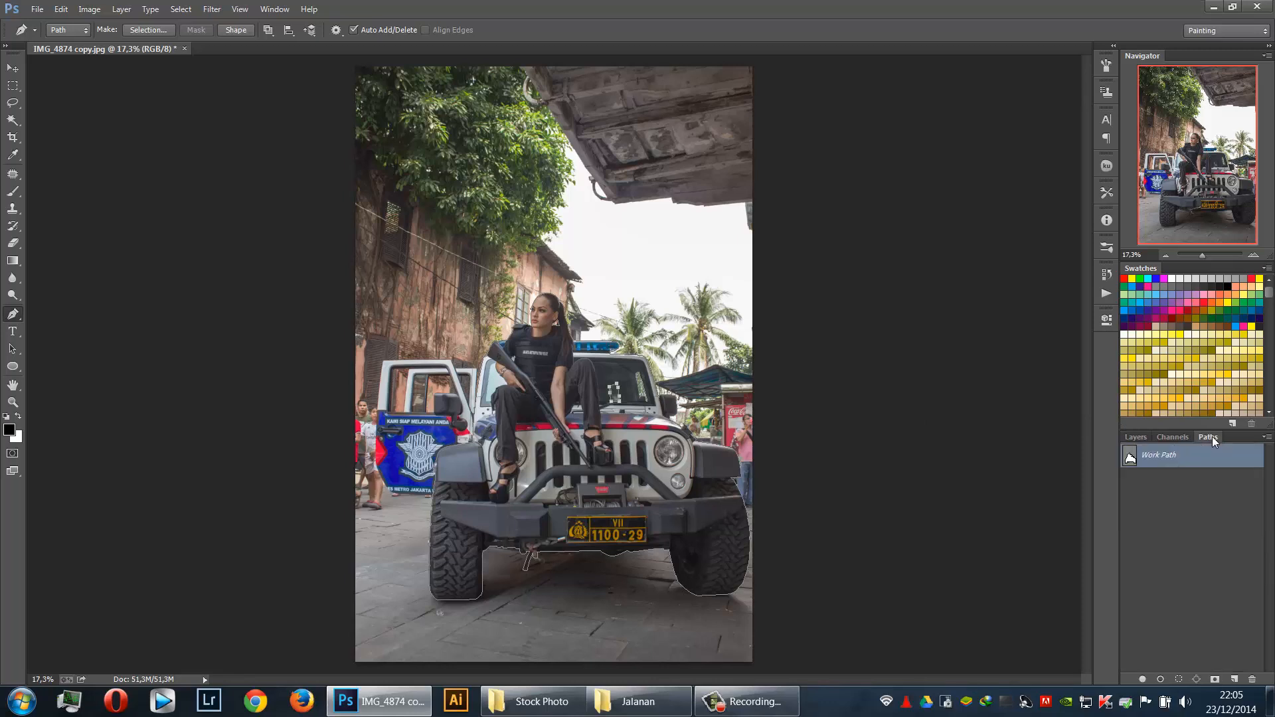
{"action": "double_click", "coordinate": [1168, 457]}
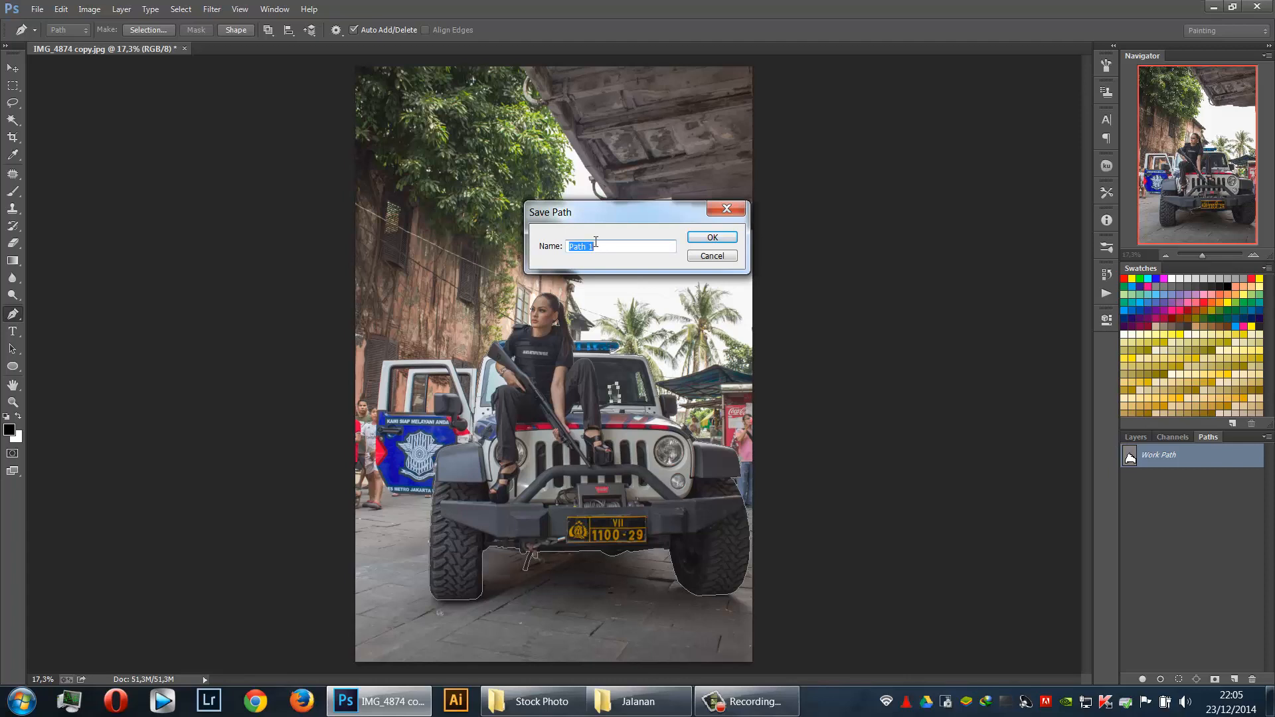
{"action": "type", "text": "Model"}
{"action": "left_click", "coordinate": [712, 238]}
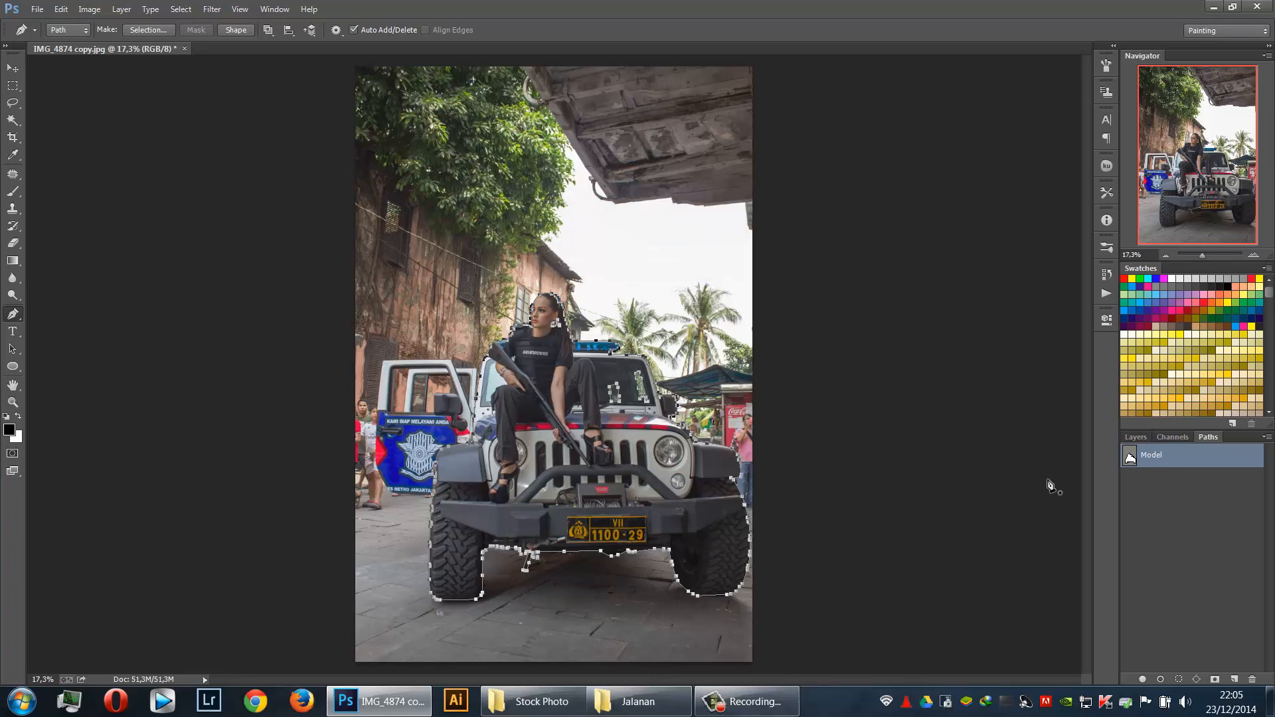
Load the Model path as a selection, add it as the photo layer's mask, and activate the Move tool
{"action": "left_click", "coordinate": [1130, 458], "text": "ctrl"}
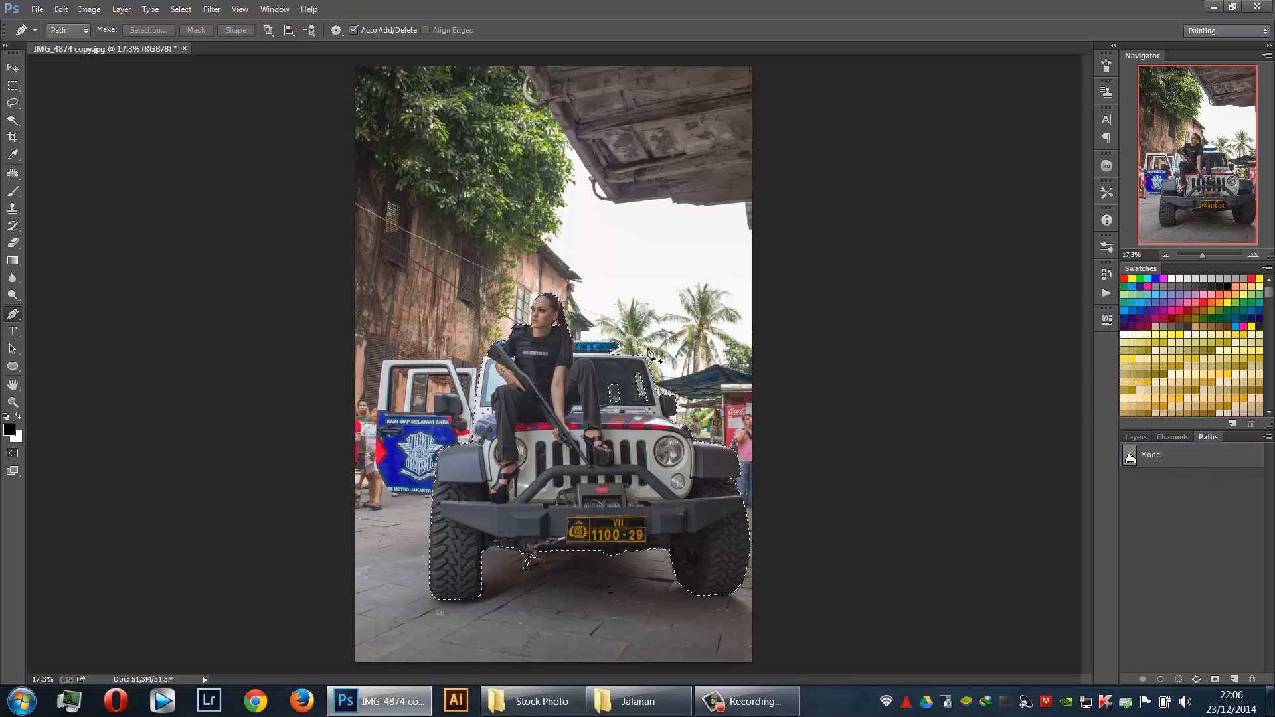
{"action": "left_click", "coordinate": [1135, 437]}
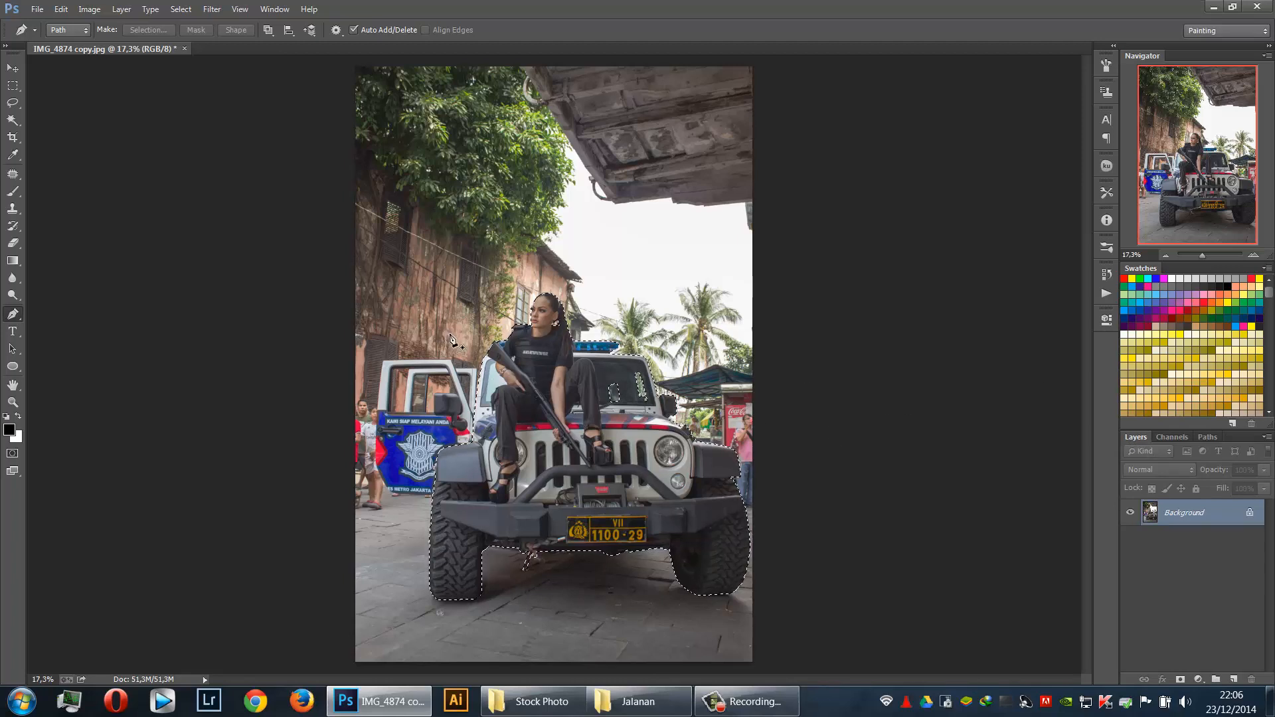
{"action": "left_click", "coordinate": [1179, 679]}
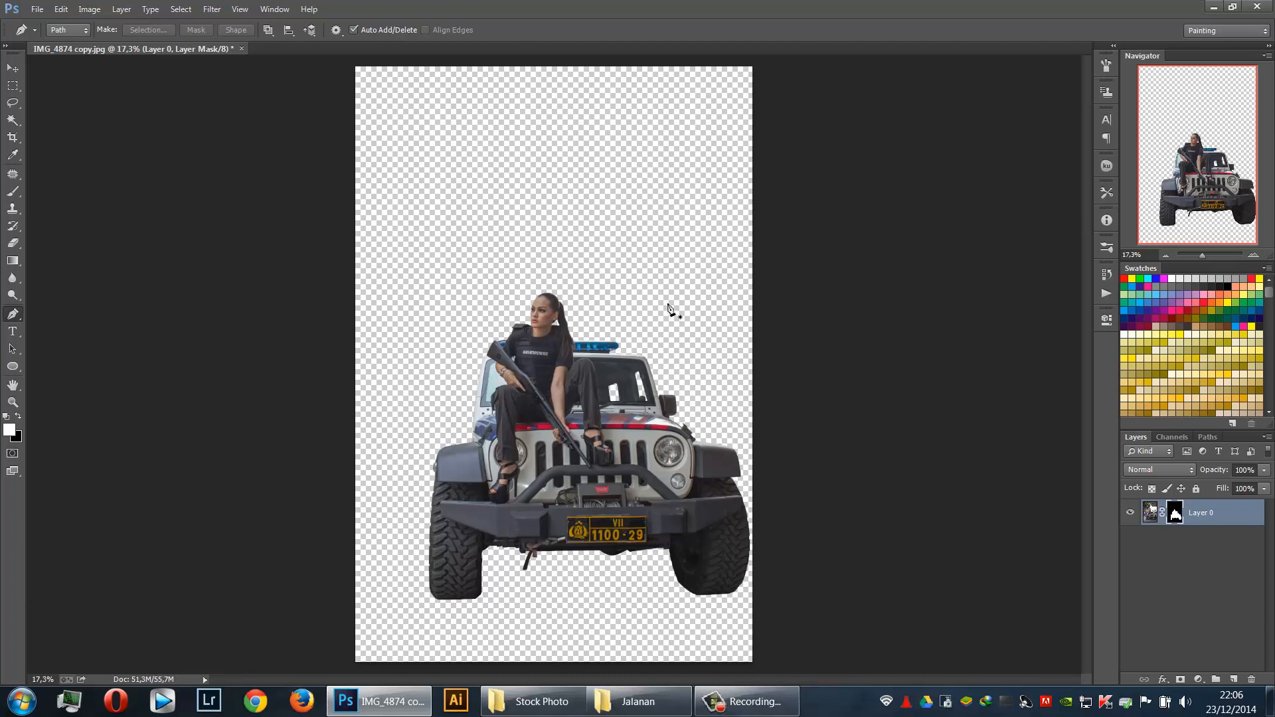
{"action": "left_click", "coordinate": [20, 72]}
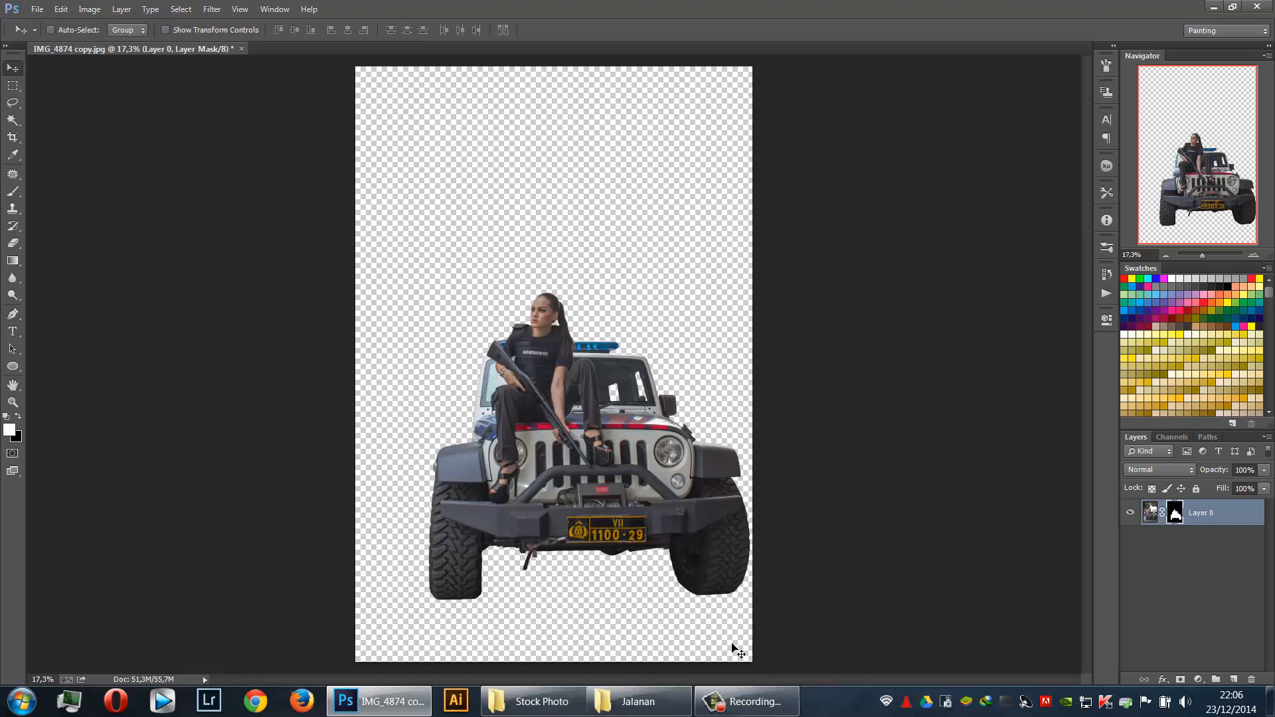
{"action": "mouse_move", "coordinate": [667, 702]}
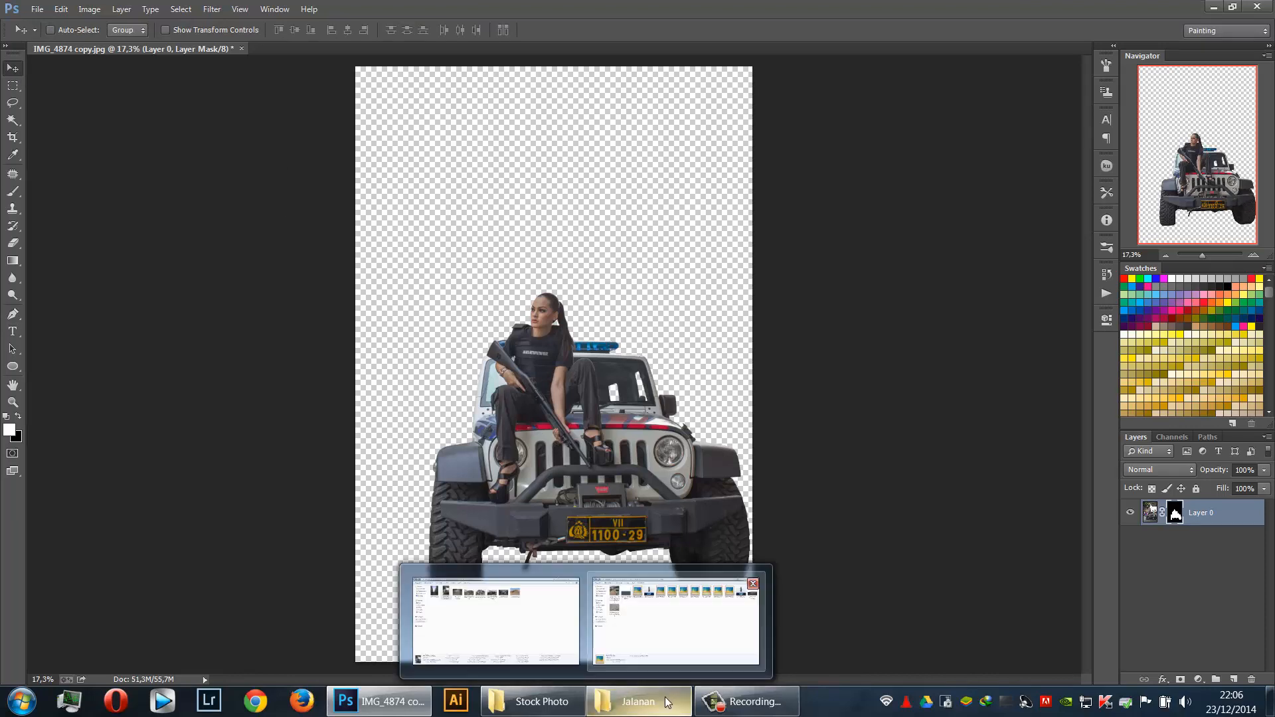
{"action": "left_click", "coordinate": [677, 620]}
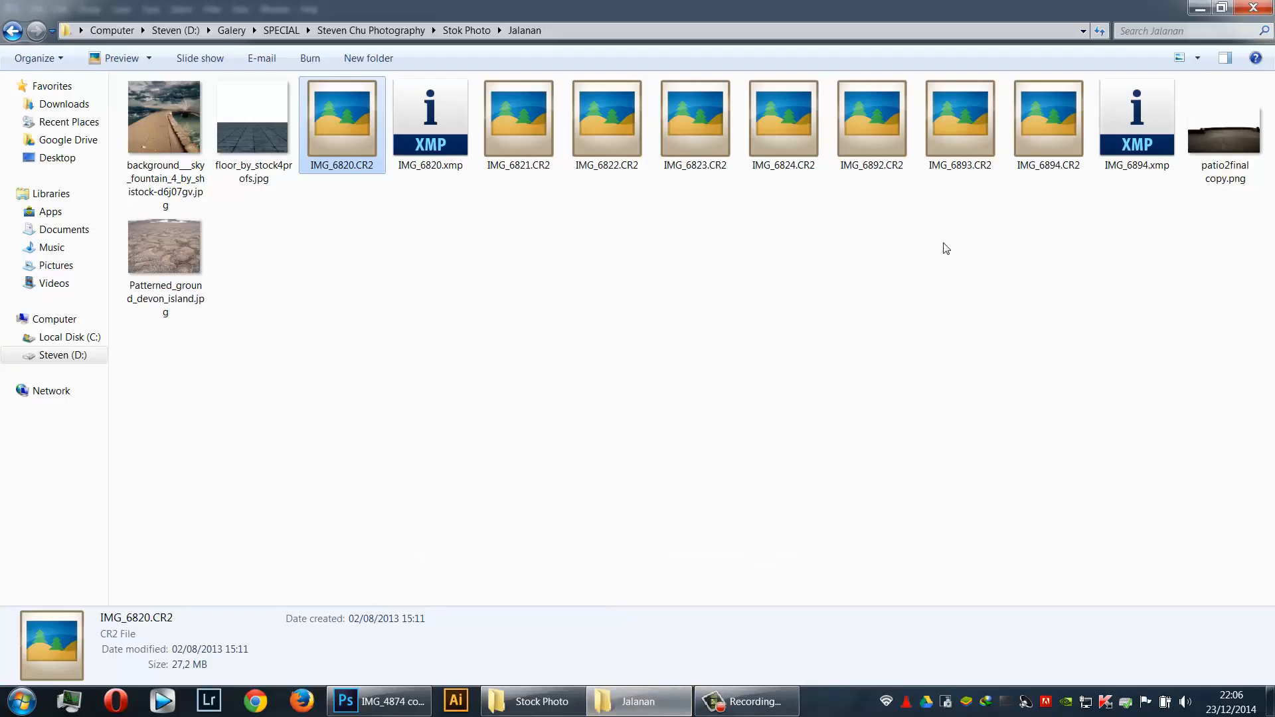
{"action": "left_click", "coordinate": [1255, 7]}
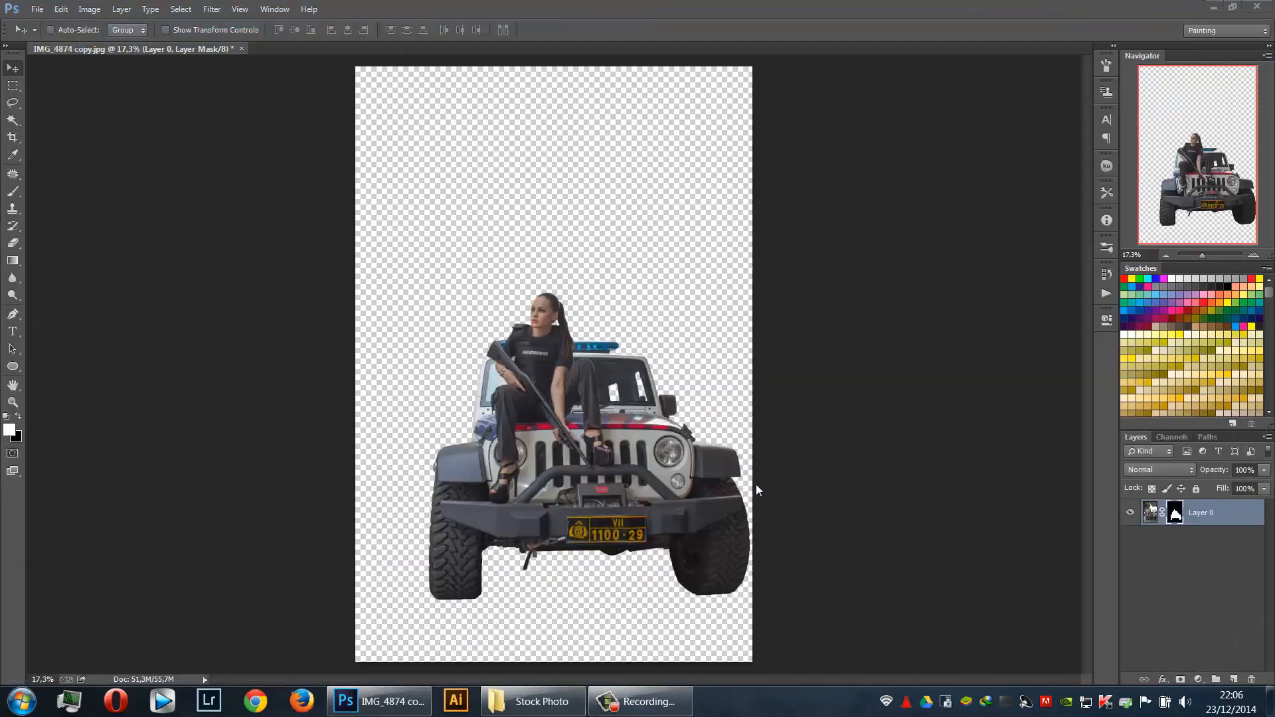
Place IMG_6820 copy.jpg from the Stock Photo folder into the document, accepting the default Camera Raw settings
{"action": "left_click", "coordinate": [535, 702]}
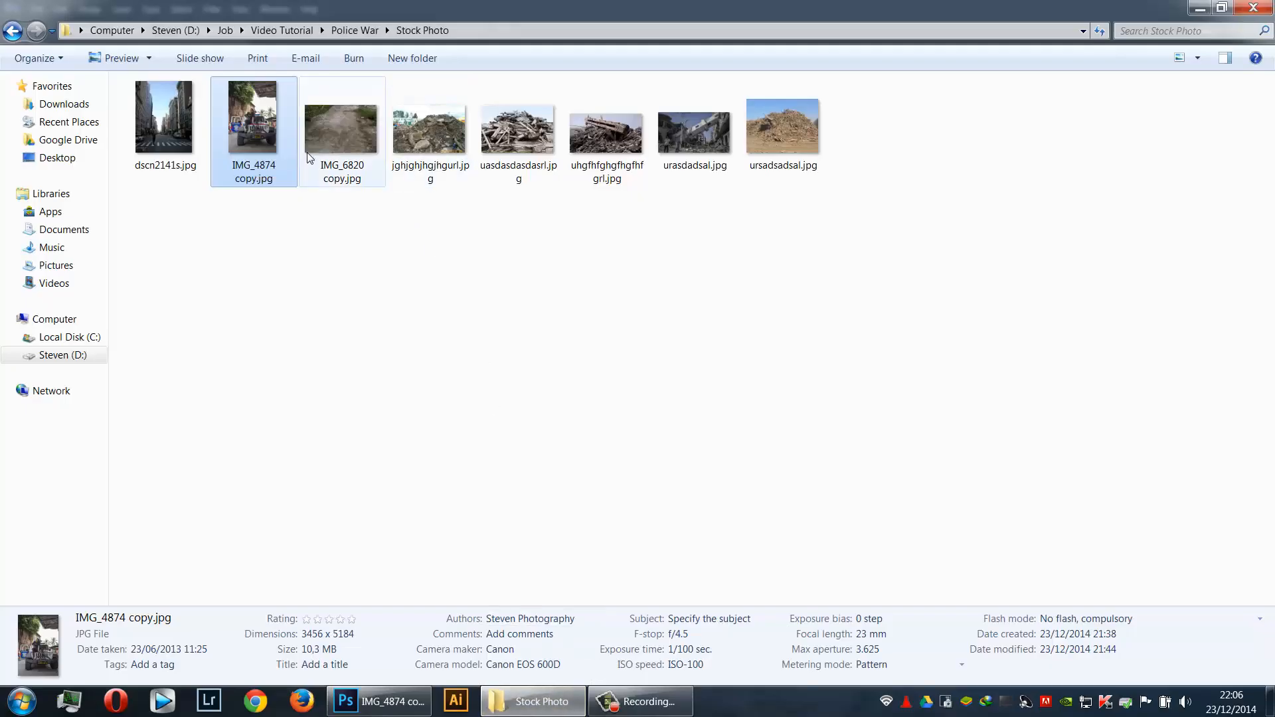
{"action": "left_click", "coordinate": [330, 129]}
{"action": "left_click_drag", "start_coordinate": [332, 129], "coordinate": [494, 525]}
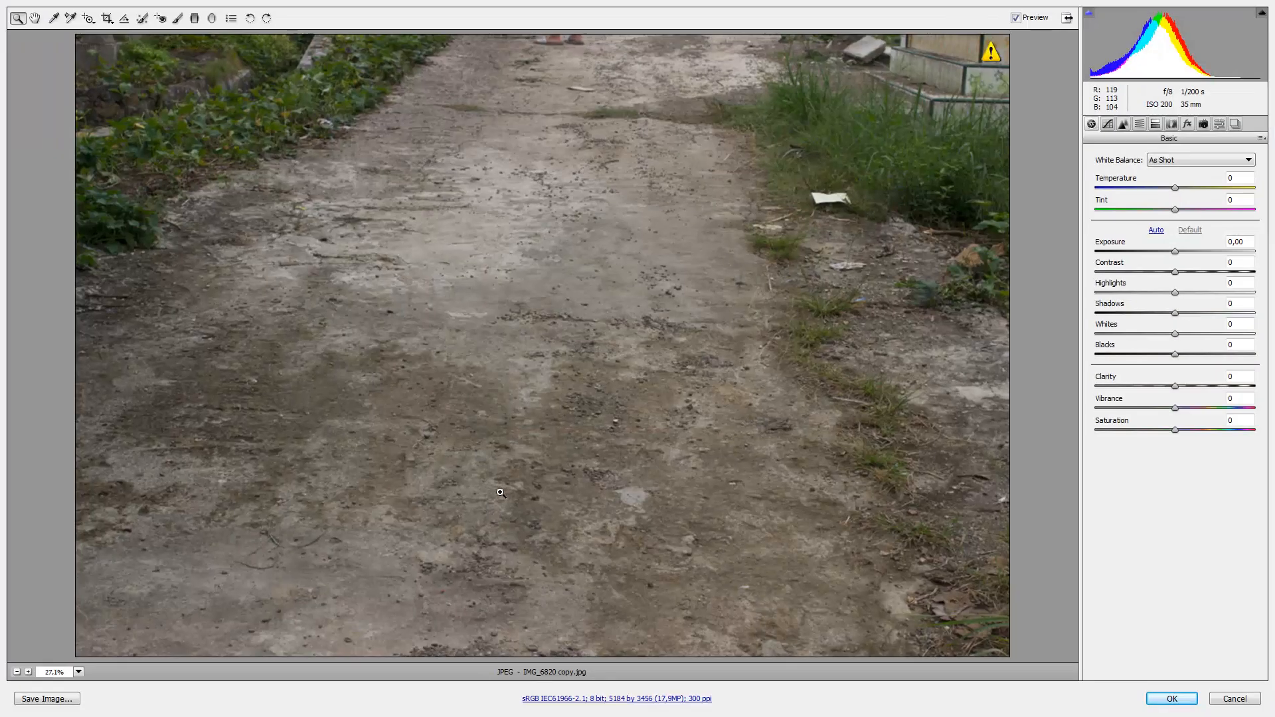
{"action": "left_click", "coordinate": [1170, 698]}
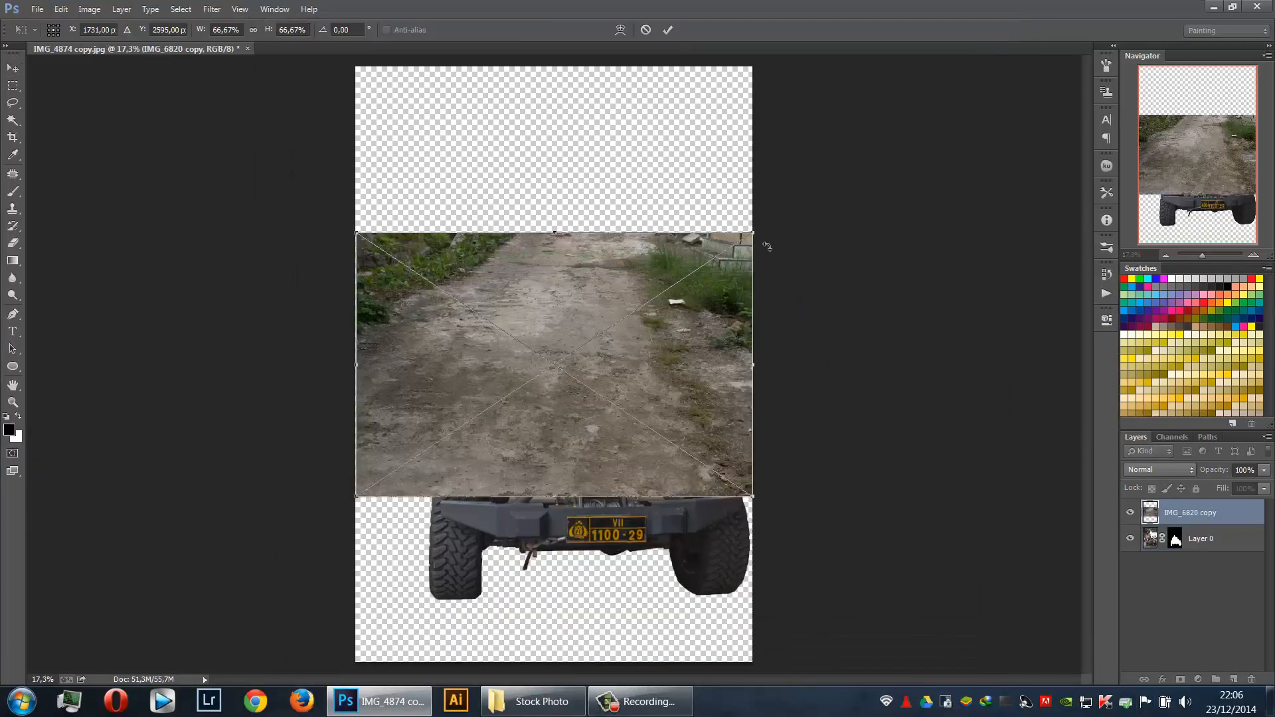
Scale the placed ground photo to about 120% over the lower canvas and put its layer below Layer 0
{"action": "left_click_drag", "start_coordinate": [754, 230], "coordinate": [1071, 30]}
{"action": "left_click_drag", "start_coordinate": [868, 273], "coordinate": [755, 408]}
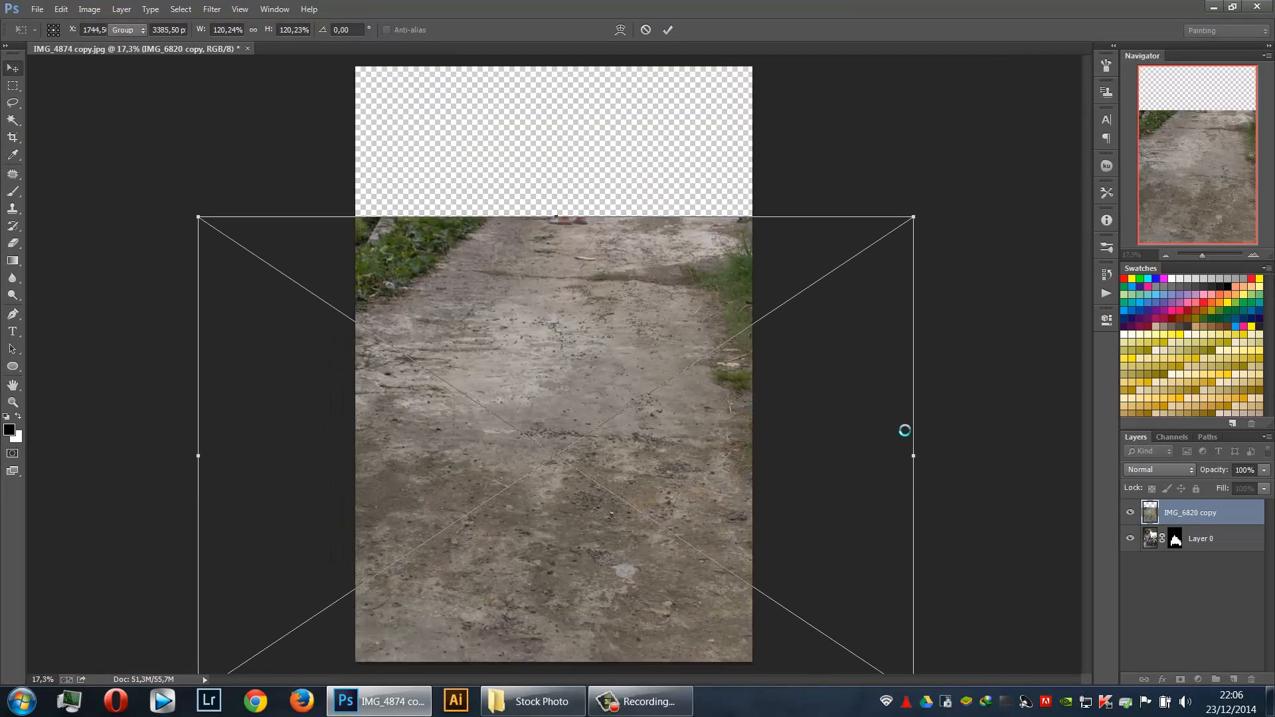
{"action": "key", "text": "Return"}
{"action": "left_click_drag", "start_coordinate": [1224, 519], "coordinate": [1168, 551]}
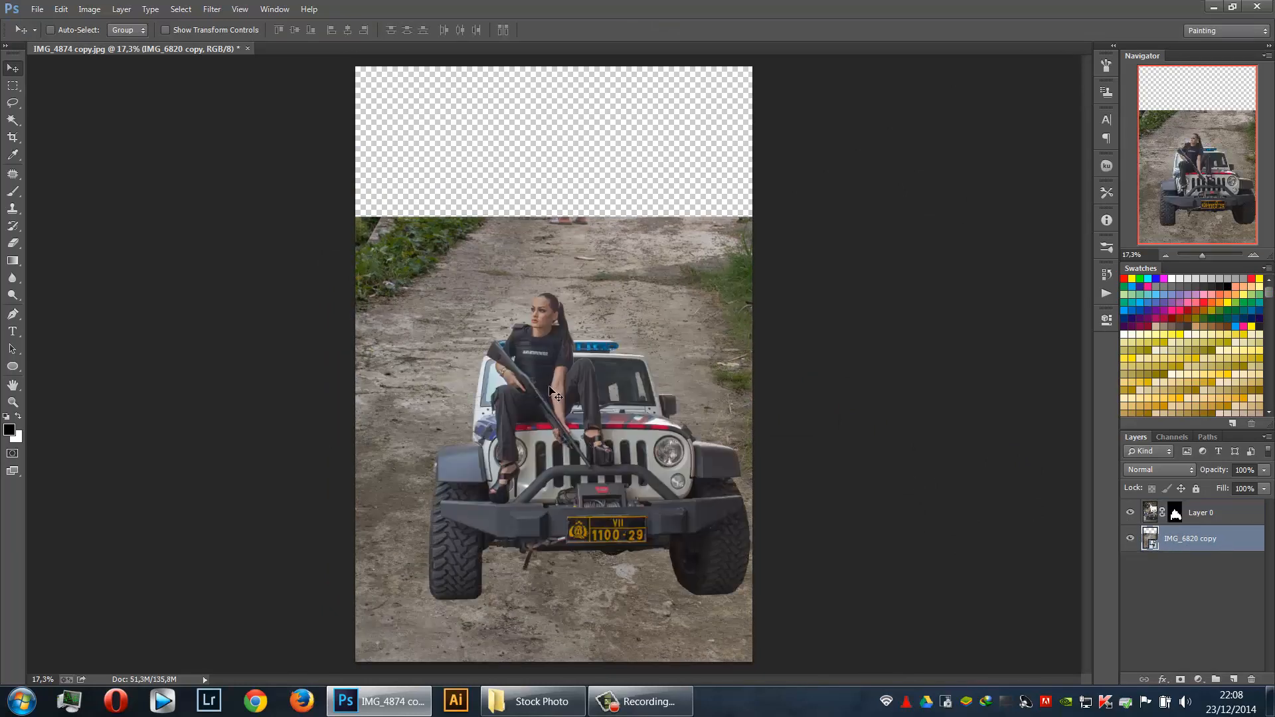
Show the rulers and transform the ground layer in perspective, shifting it down and spreading its lower edge to about 303% width
{"action": "key", "text": "ctrl+r"}
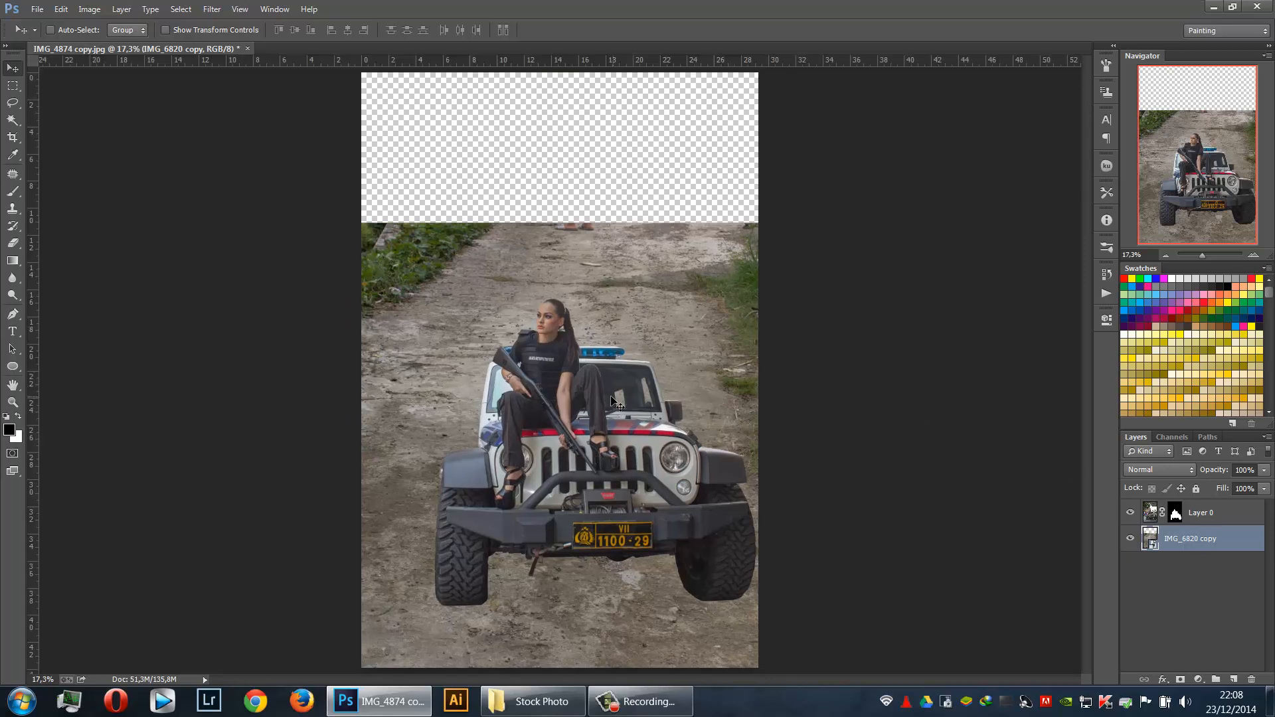
{"action": "left_click", "coordinate": [60, 9]}
{"action": "left_click", "coordinate": [140, 322]}
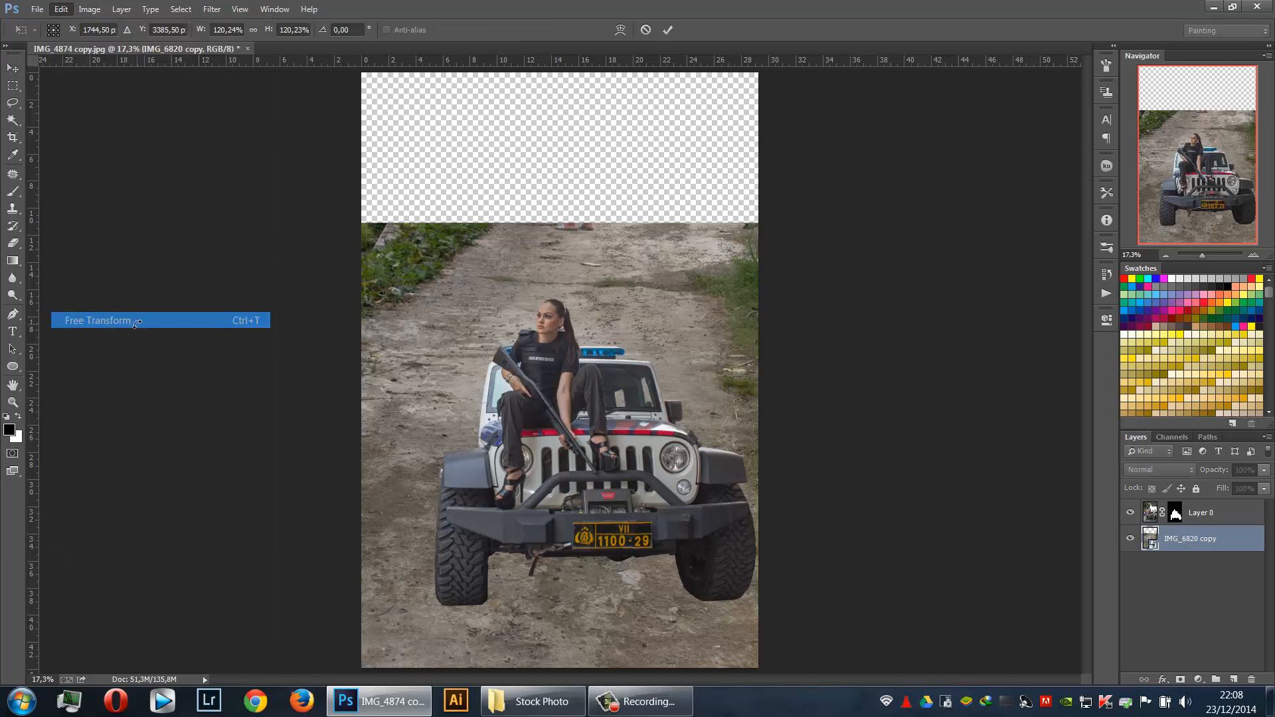
{"action": "right_click", "coordinate": [484, 269]}
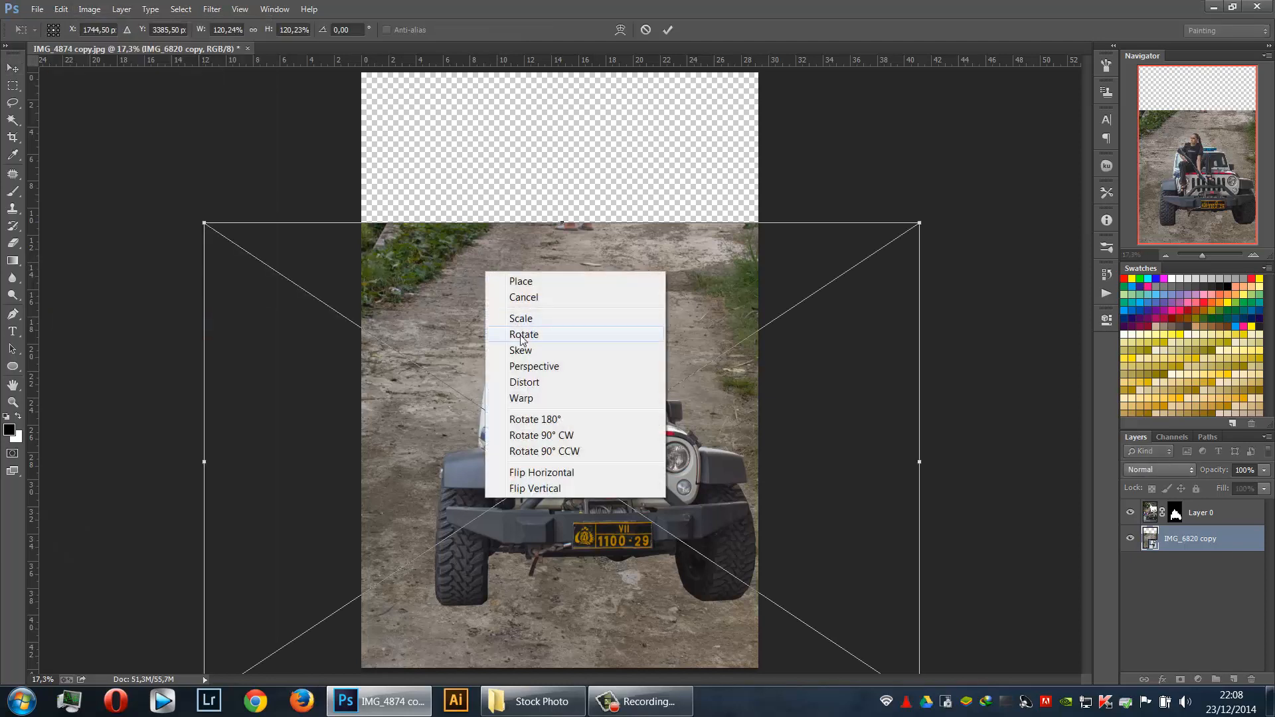
{"action": "left_click", "coordinate": [552, 372]}
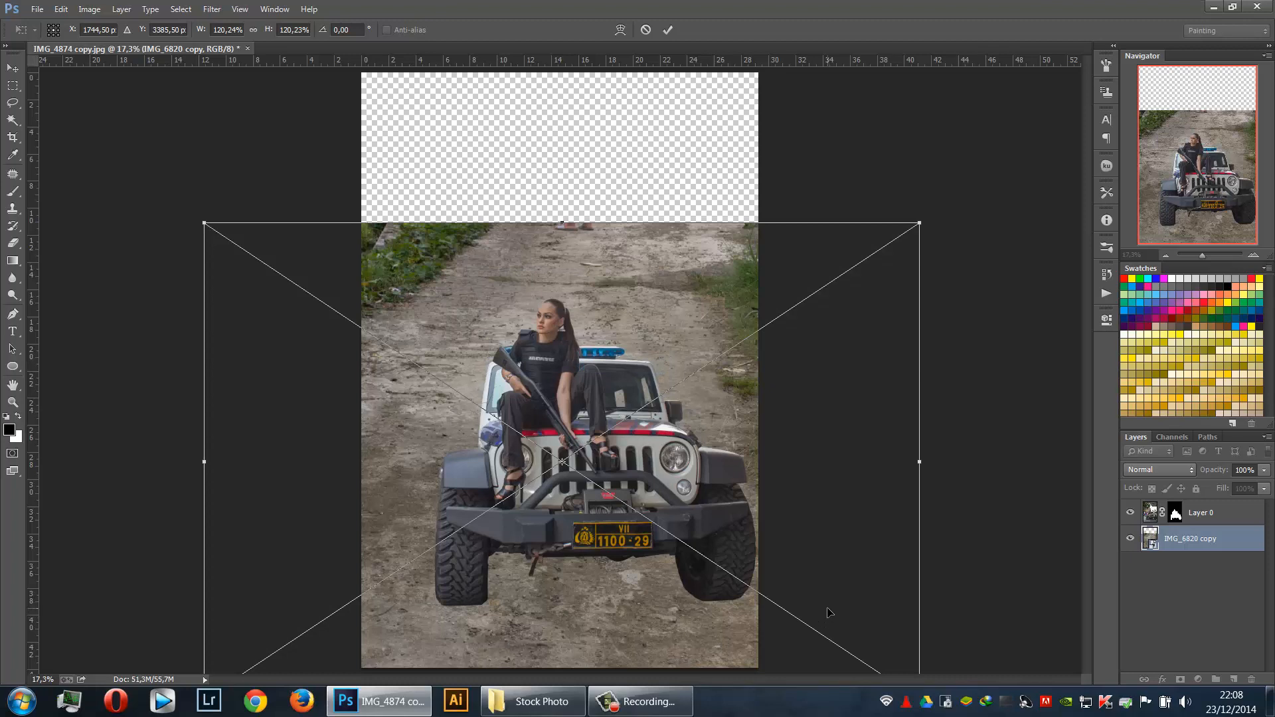
{"action": "key", "text": "ctrl+minus"}
{"action": "key", "text": "ctrl+minus"}
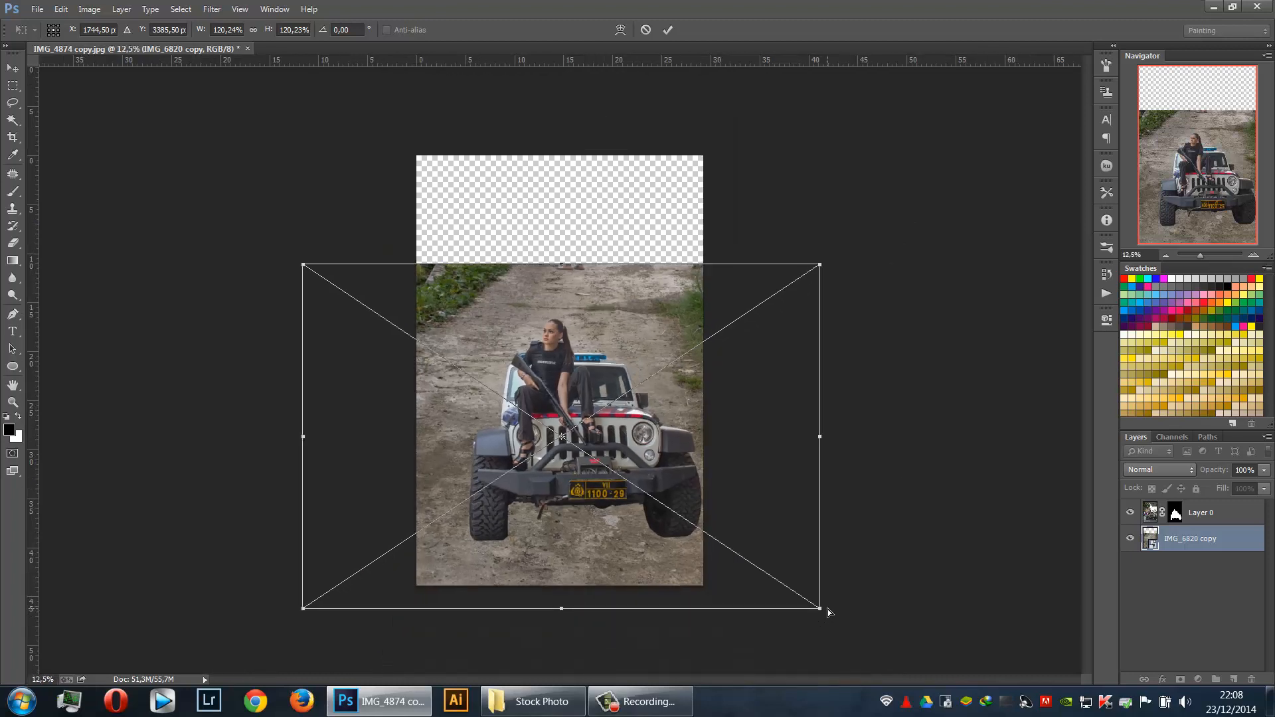
{"action": "left_click_drag", "start_coordinate": [824, 614], "coordinate": [1030, 588]}
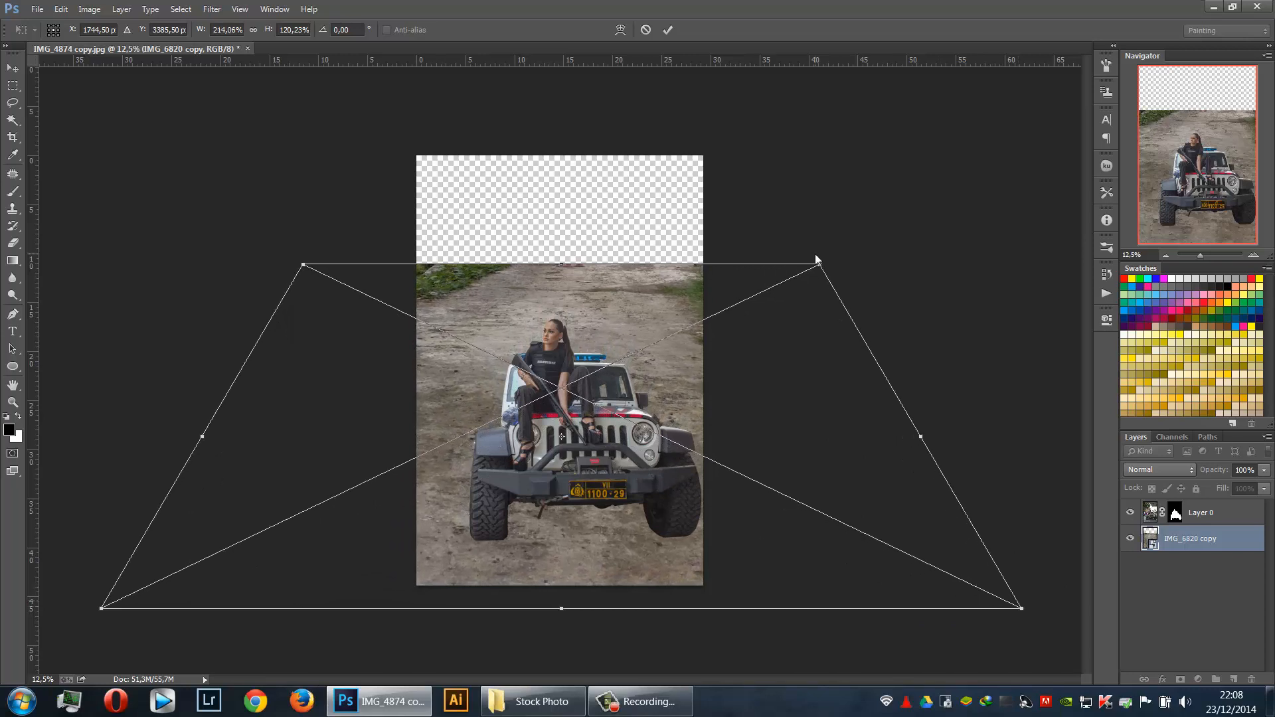
{"action": "left_click_drag", "start_coordinate": [739, 310], "coordinate": [757, 344]}
{"action": "left_click_drag", "start_coordinate": [1040, 643], "coordinate": [1188, 491]}
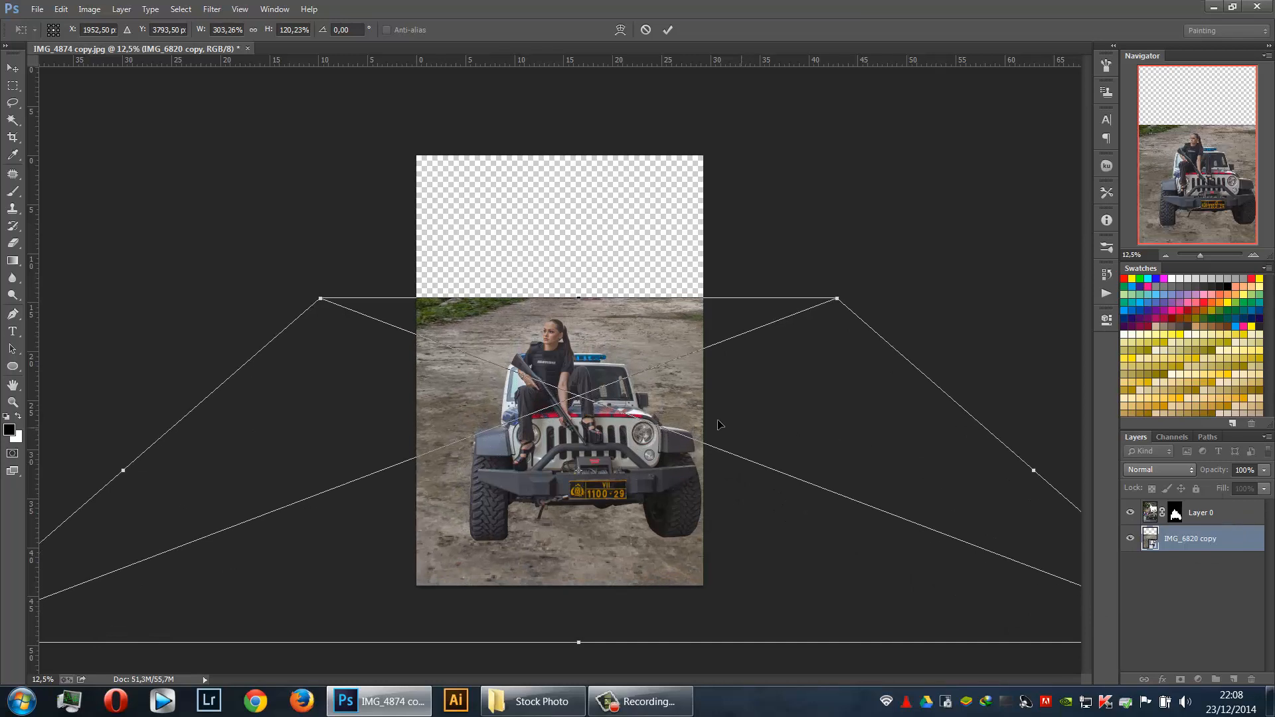
Scale the ground layer to about 206% width and 51% height, with its upper edge lowered to the jeep's fenders
{"action": "right_click", "coordinate": [620, 341]}
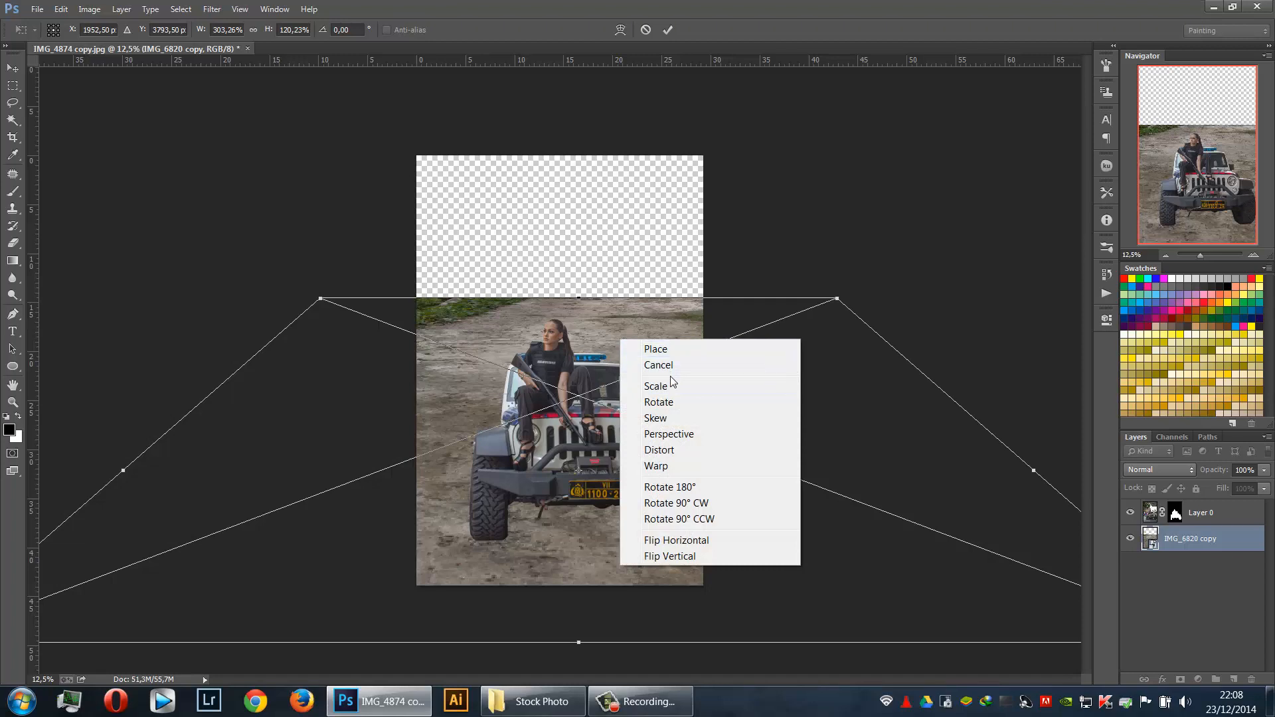
{"action": "left_click", "coordinate": [670, 385]}
{"action": "left_click_drag", "start_coordinate": [581, 296], "coordinate": [581, 404]}
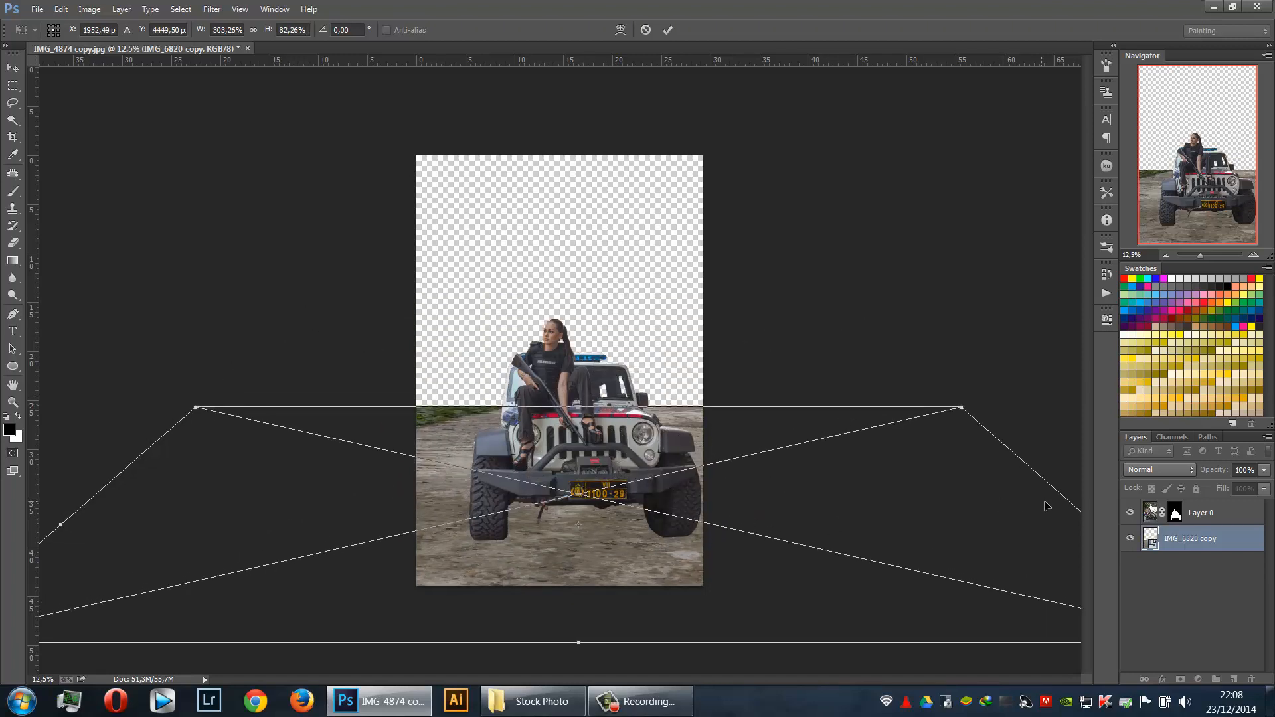
{"action": "left_click_drag", "start_coordinate": [1060, 492], "coordinate": [806, 489]}
{"action": "left_click_drag", "start_coordinate": [565, 402], "coordinate": [565, 435]}
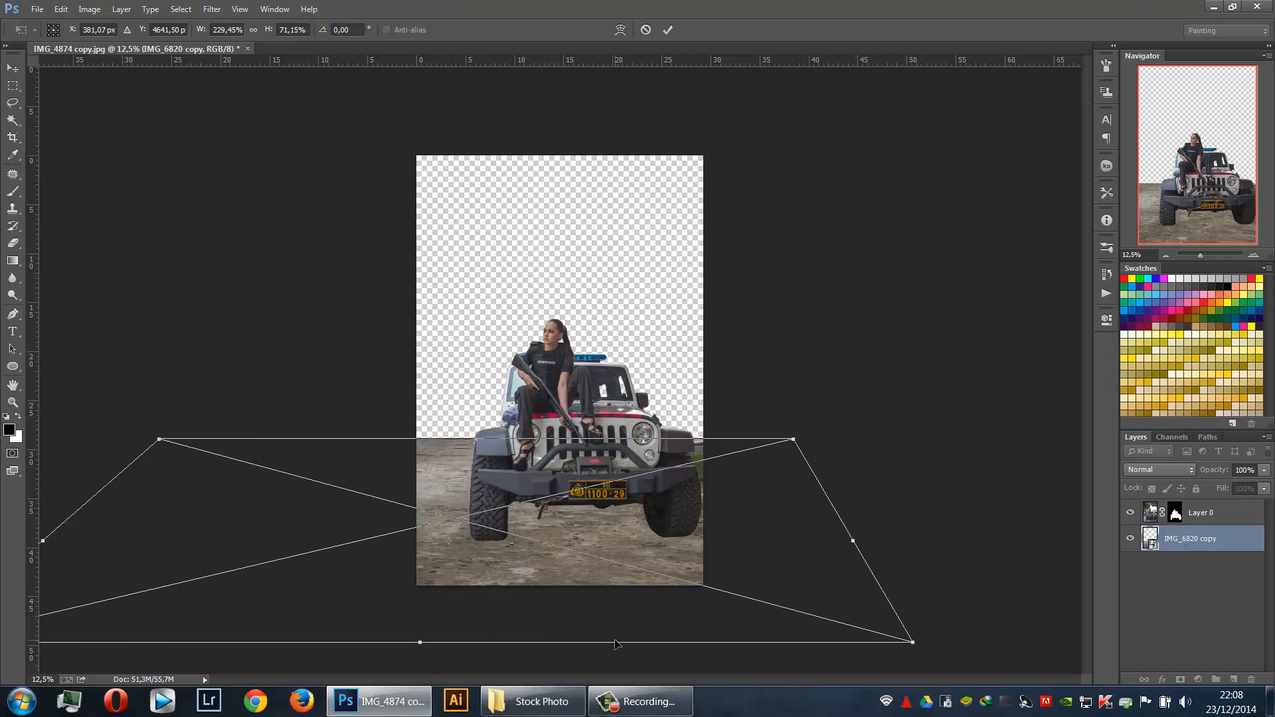
{"action": "left_click_drag", "start_coordinate": [617, 642], "coordinate": [617, 583]}
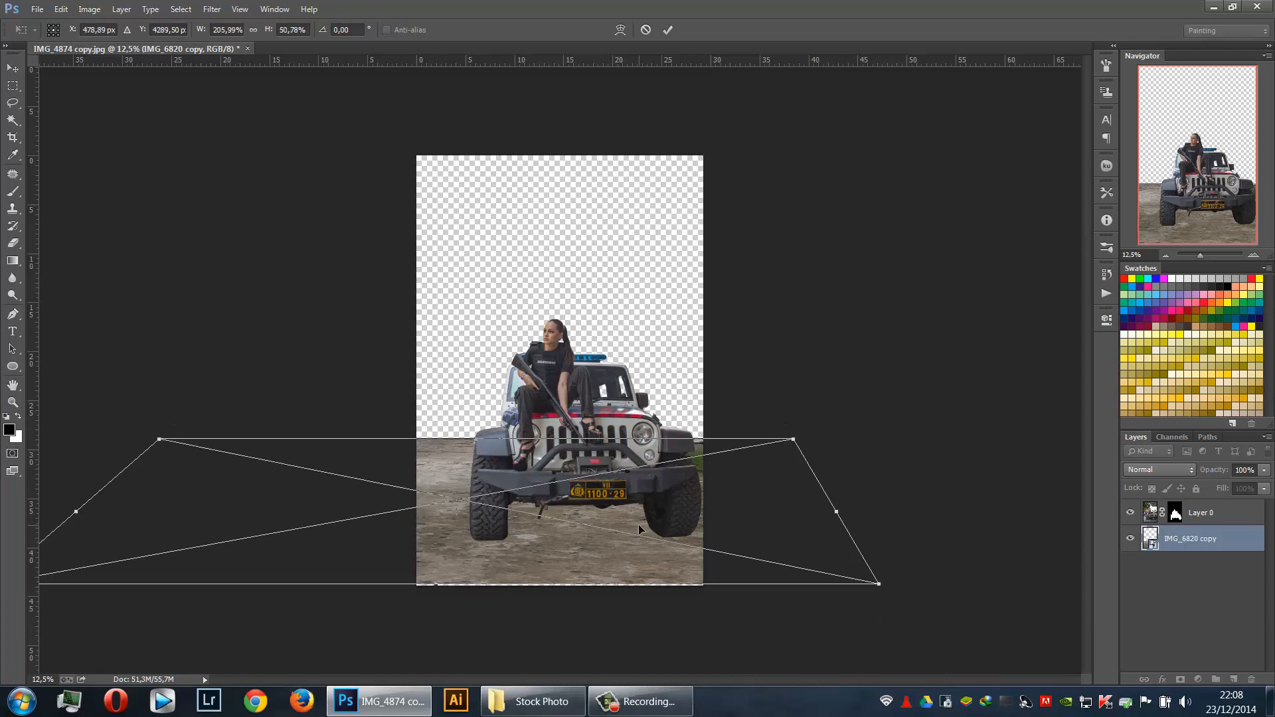
Adjust the ground layer's width and position so it spans the canvas beneath the jeep, and apply the transform
{"action": "left_click_drag", "start_coordinate": [638, 524], "coordinate": [692, 537]}
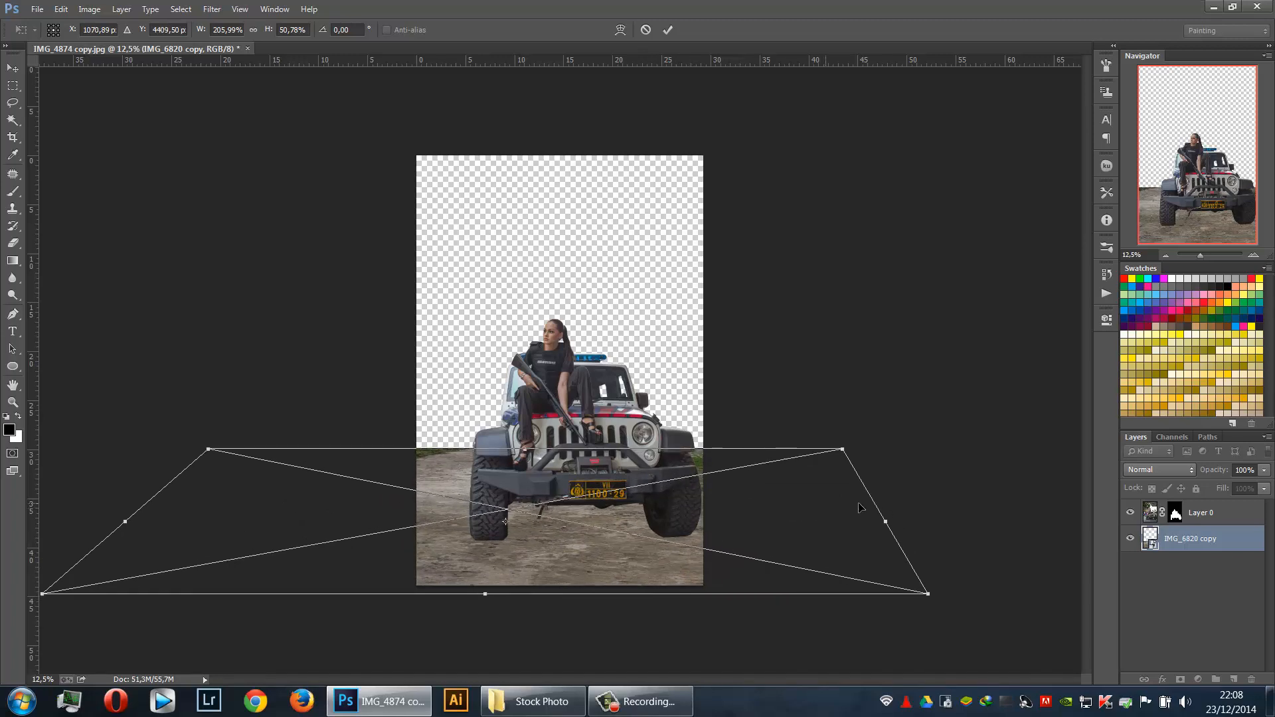
{"action": "left_click_drag", "start_coordinate": [891, 520], "coordinate": [977, 521]}
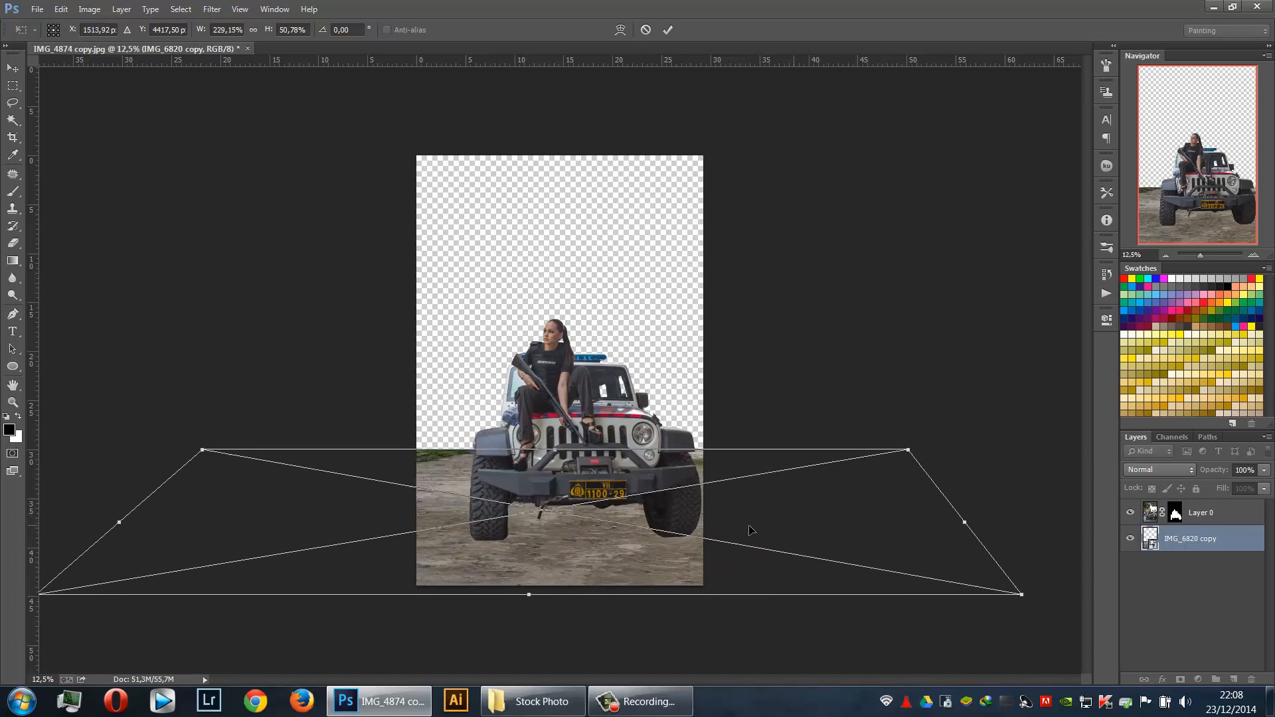
{"action": "left_click_drag", "start_coordinate": [795, 528], "coordinate": [754, 524]}
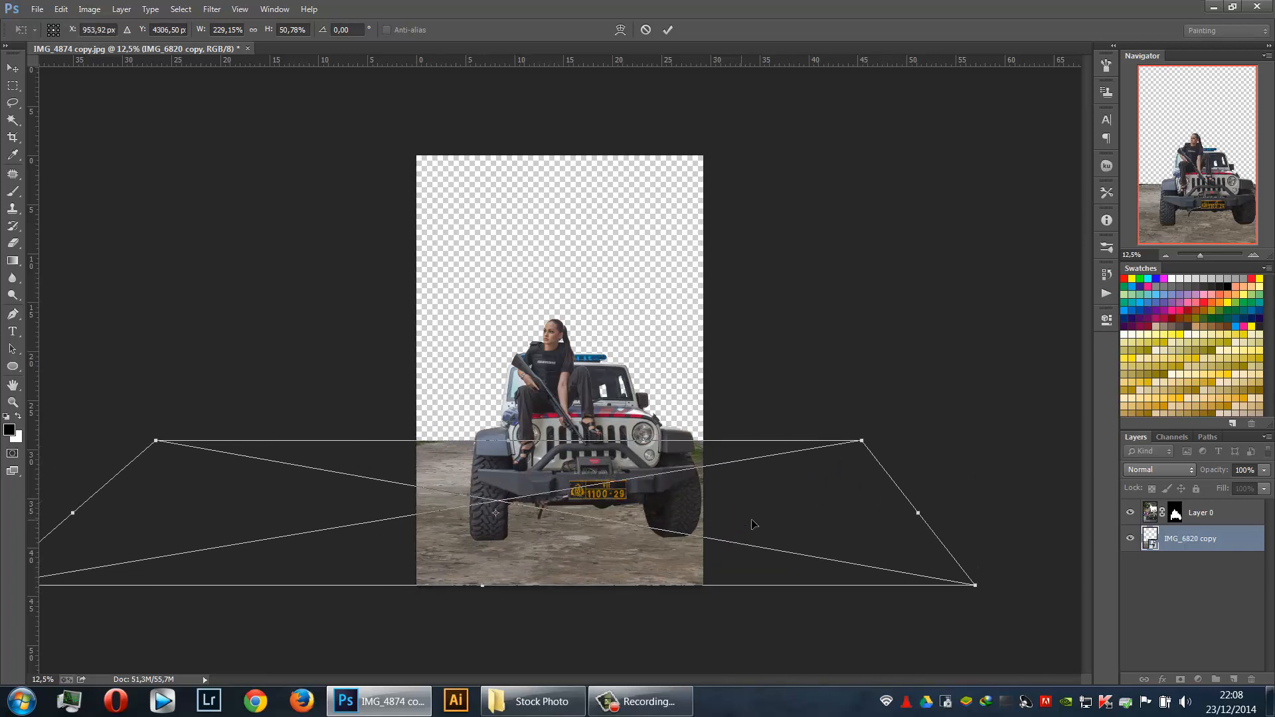
{"action": "left_click_drag", "start_coordinate": [914, 512], "coordinate": [836, 536]}
{"action": "key", "text": "Return"}
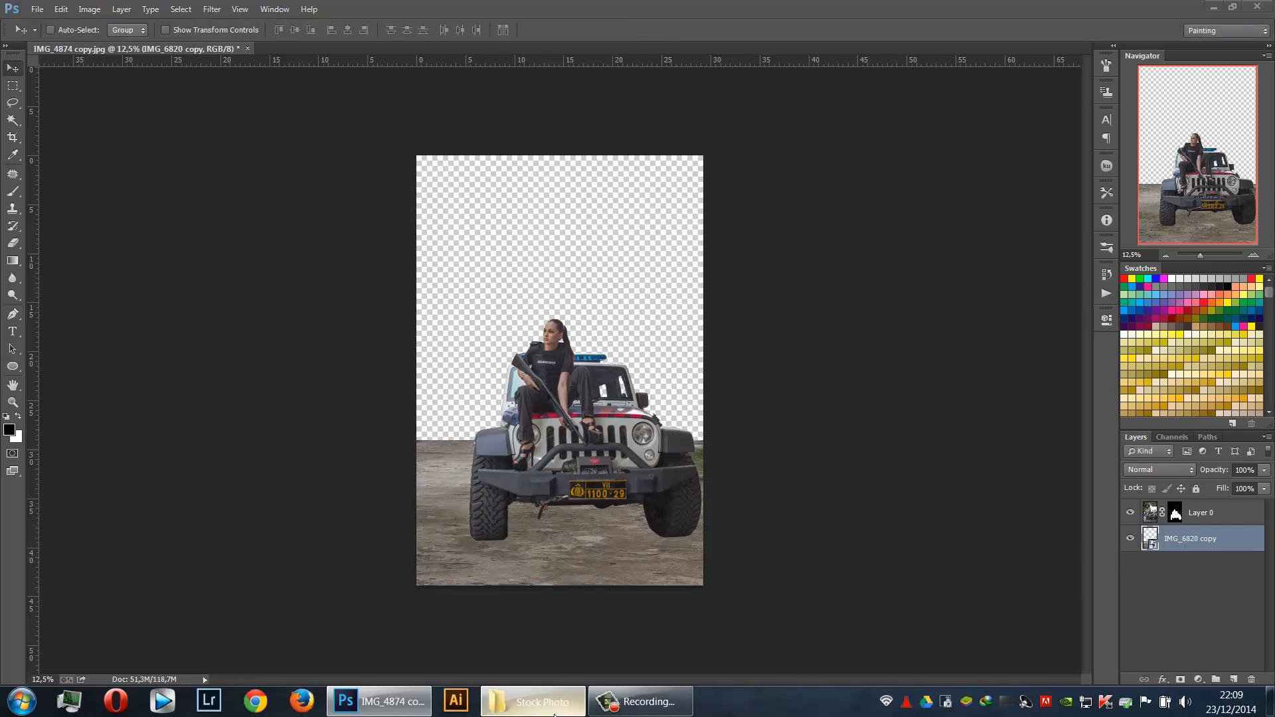
Place the street photo dscn2141s.jpg from the Stock Photo folder into the composite, accepting the default Camera Raw settings
{"action": "left_click", "coordinate": [532, 701]}
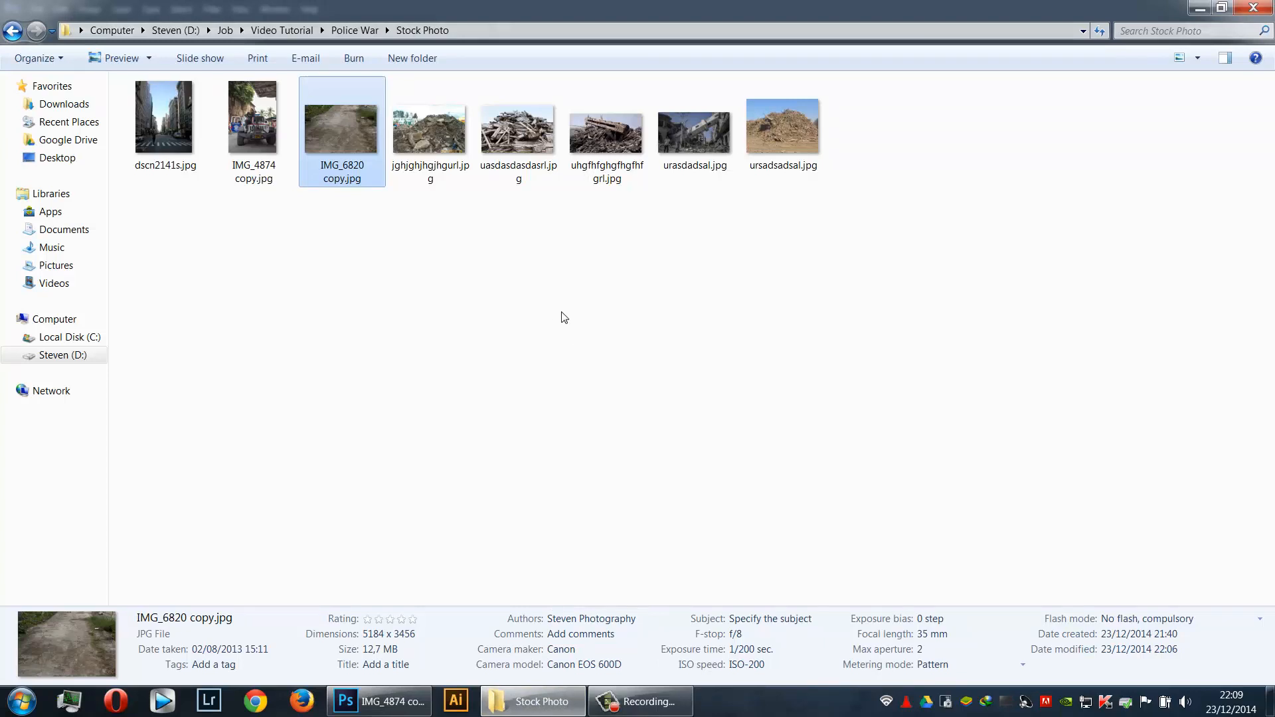
{"action": "left_click_drag", "start_coordinate": [163, 123], "coordinate": [544, 391]}
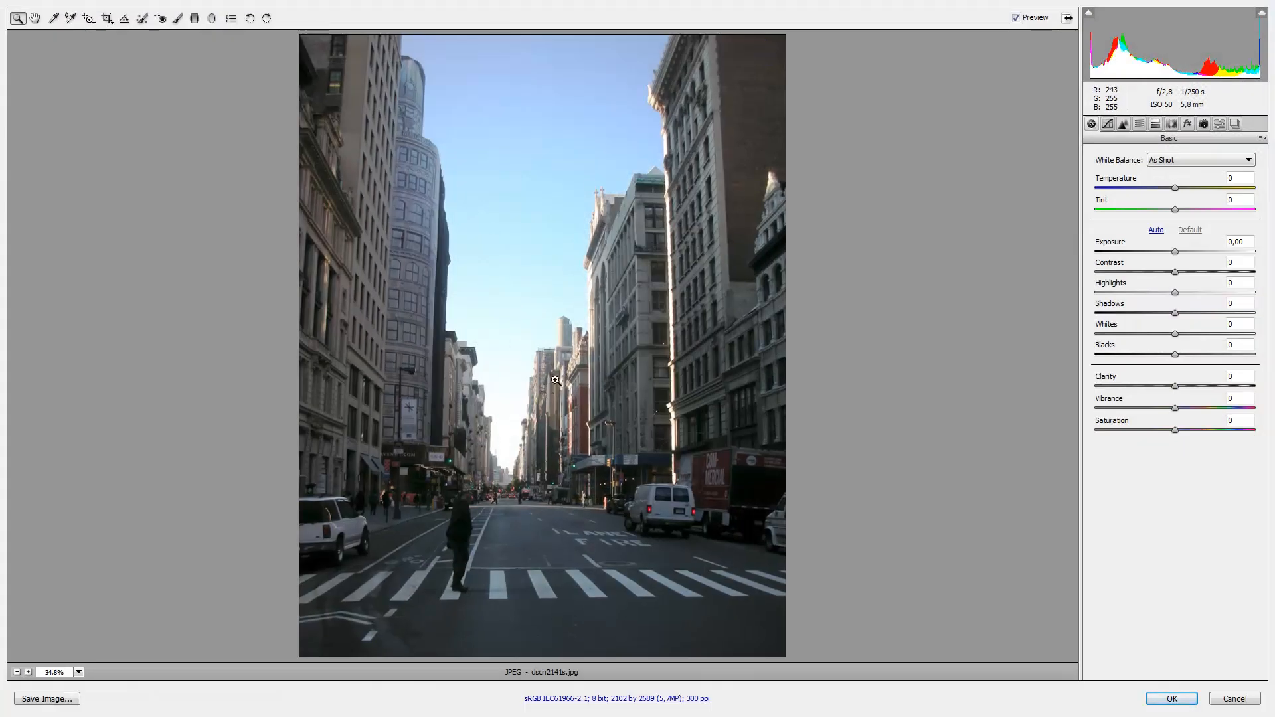
{"action": "left_click", "coordinate": [1166, 700]}
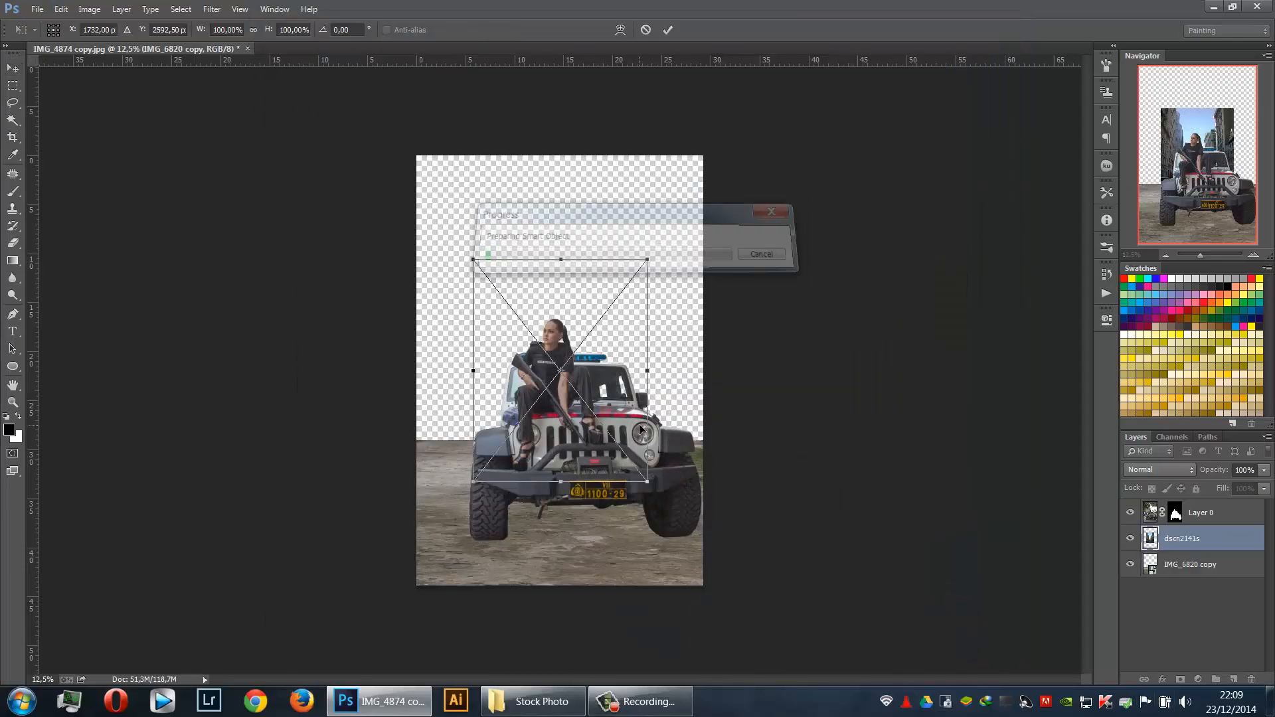
Enlarge the street photo to fill the canvas behind the jeep and position it with its layer below IMG_6820 copy
{"action": "left_click_drag", "start_coordinate": [648, 259], "coordinate": [787, 79]}
{"action": "left_click_drag", "start_coordinate": [764, 254], "coordinate": [691, 304]}
{"action": "key", "text": "Return"}
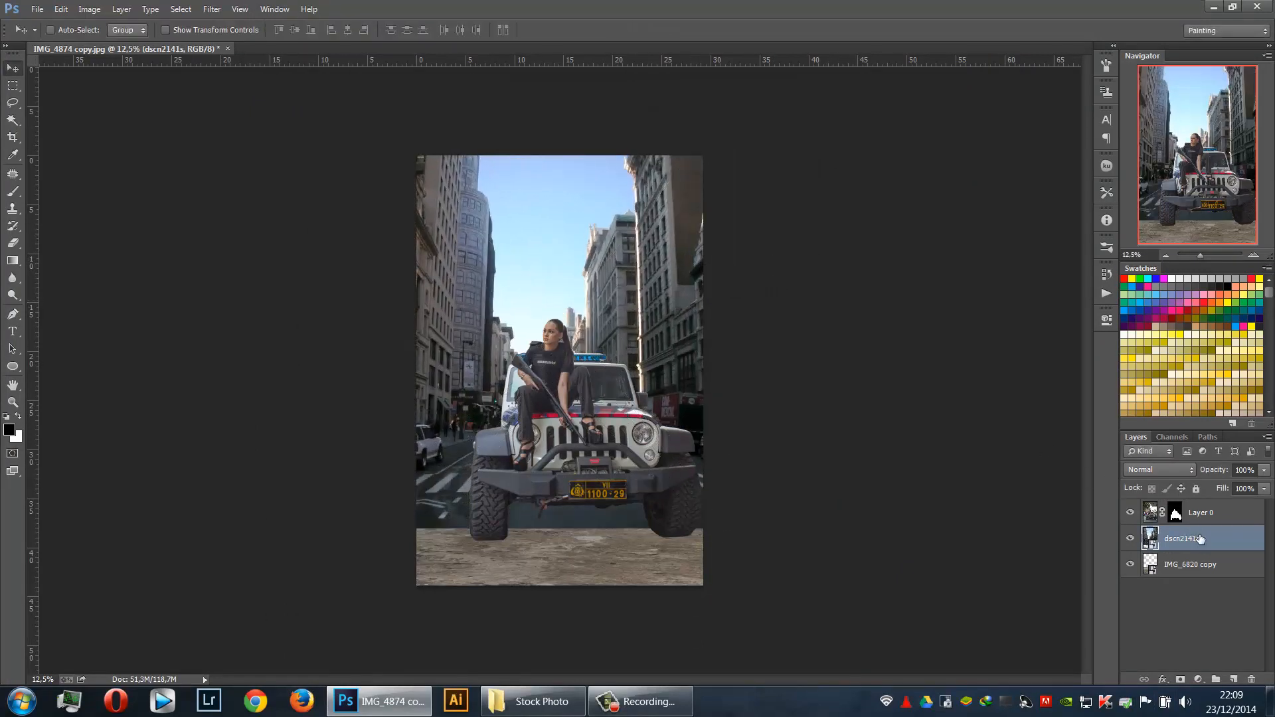
{"action": "left_click_drag", "start_coordinate": [1193, 536], "coordinate": [1189, 572]}
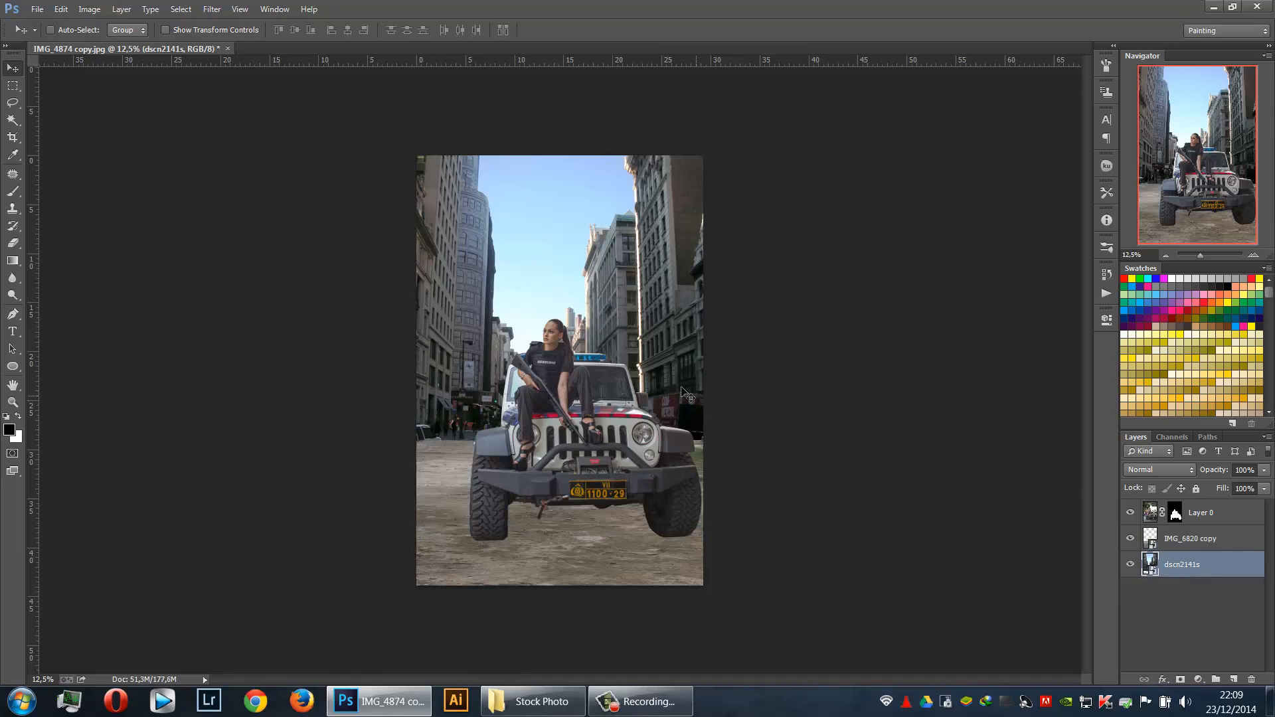
{"action": "left_click_drag", "start_coordinate": [642, 345], "coordinate": [656, 367]}
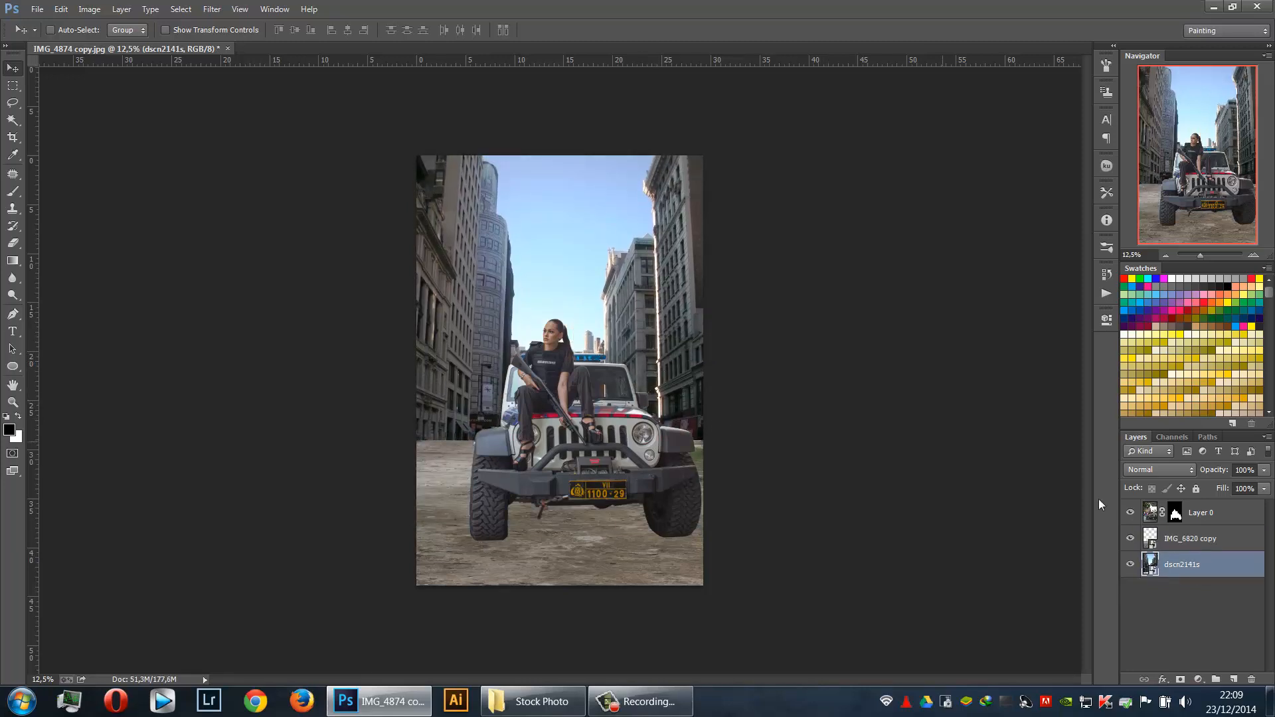
Add a layer mask to dscn2141s and select the whole sky with additive Magic Wand selections at tolerance 30
{"action": "left_click", "coordinate": [1180, 678]}
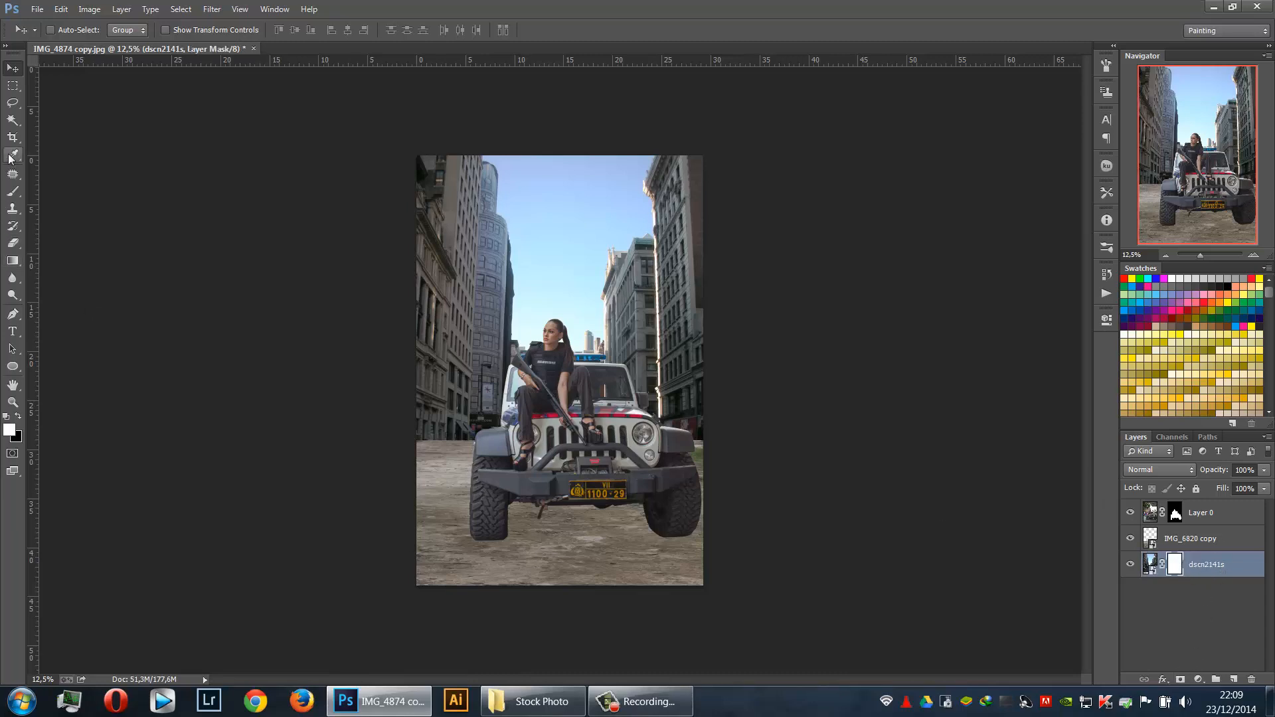
{"action": "left_click", "coordinate": [13, 120]}
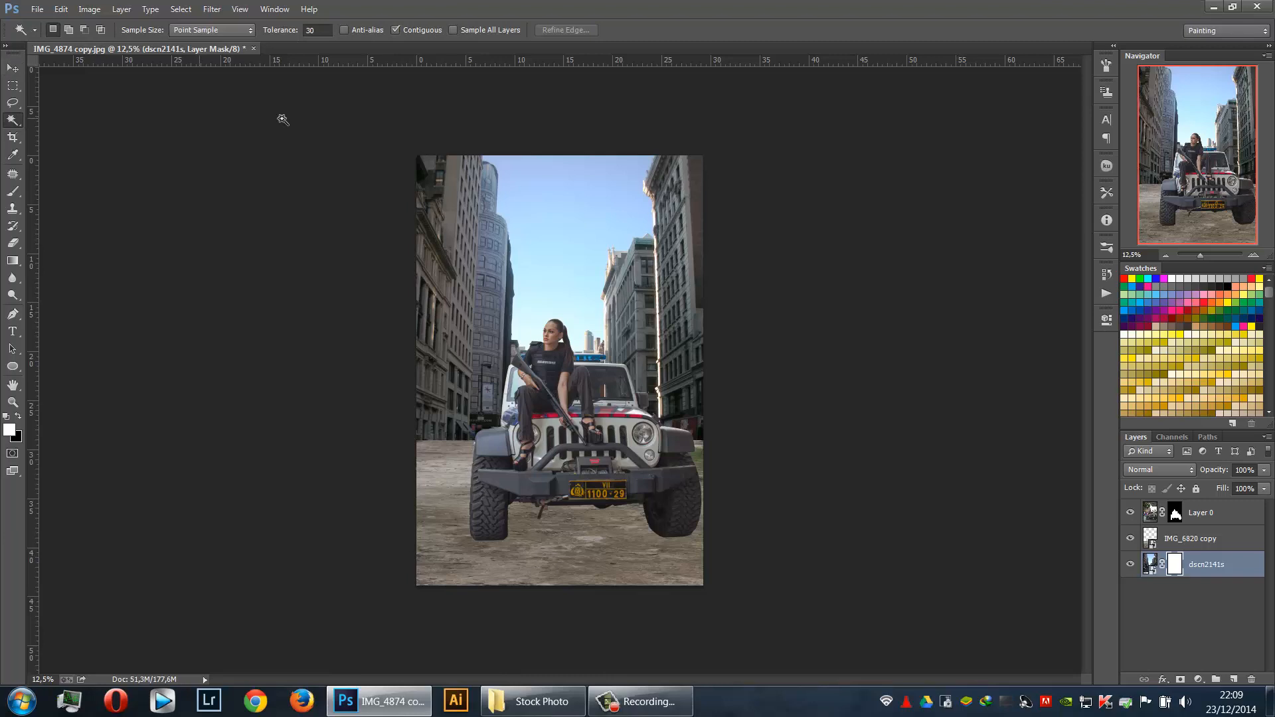
{"action": "left_click", "coordinate": [569, 229]}
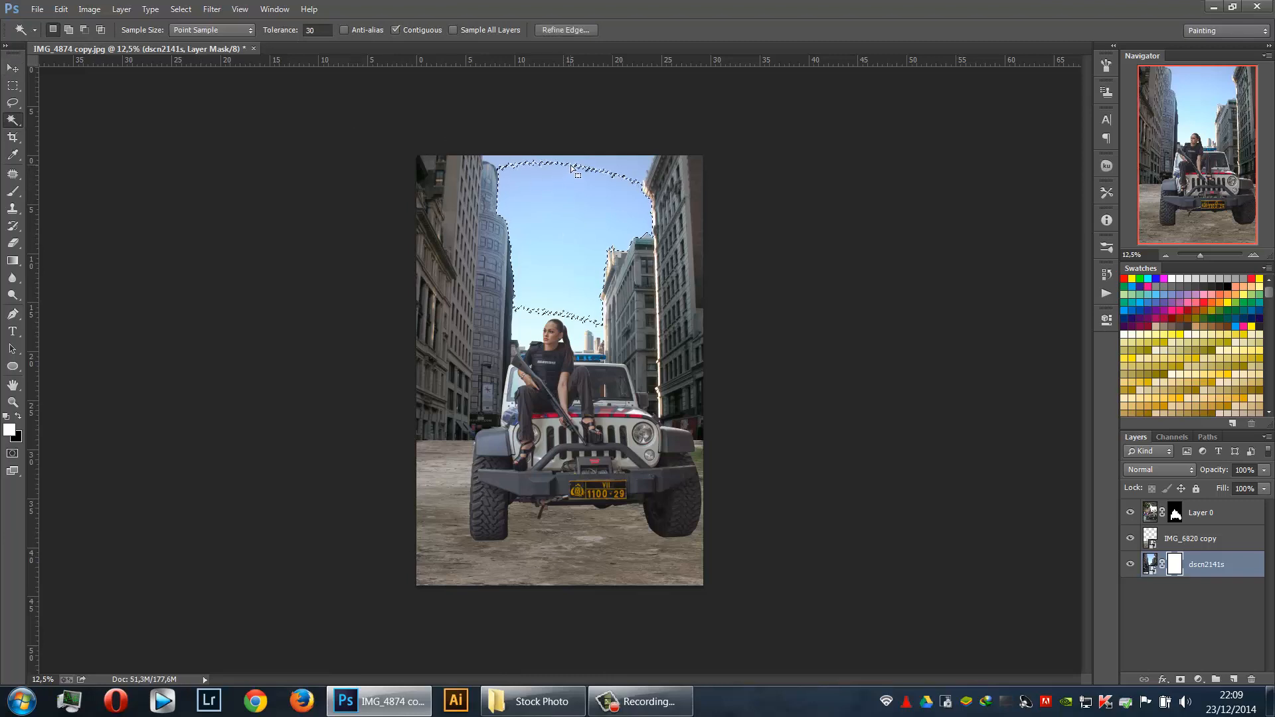
{"action": "left_click", "coordinate": [598, 171], "text": "shift"}
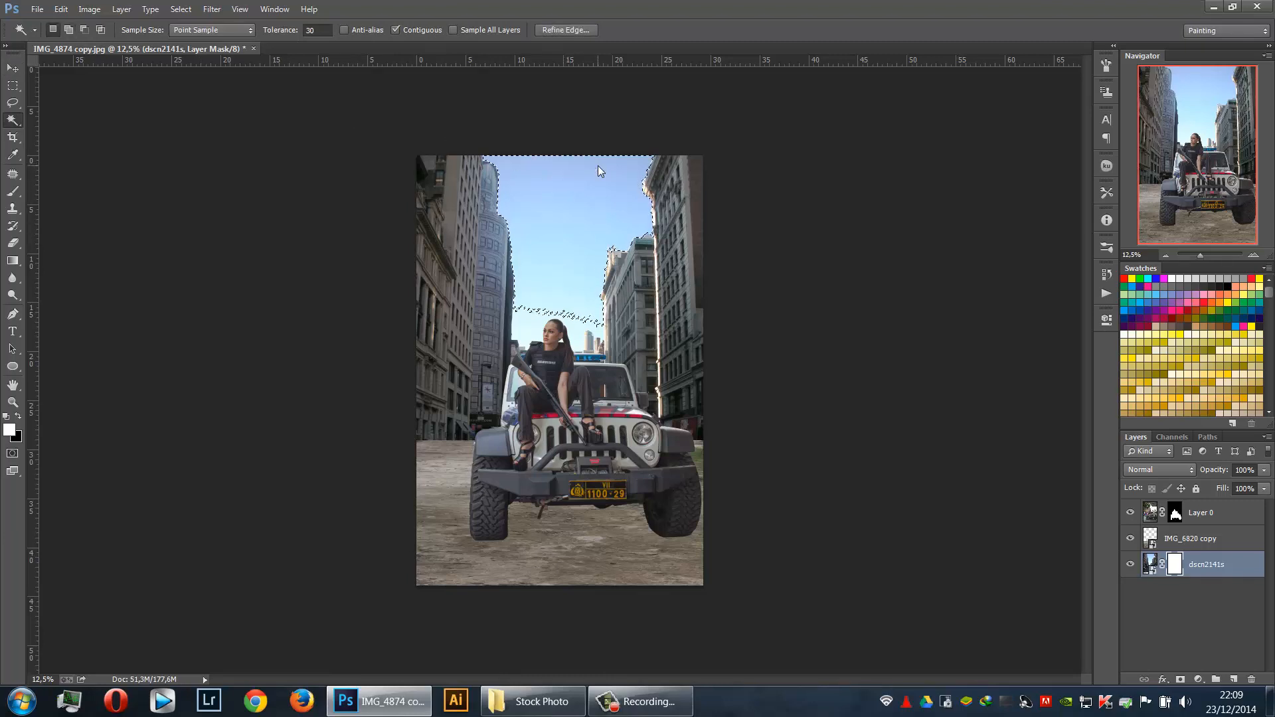
{"action": "left_click", "coordinate": [68, 30]}
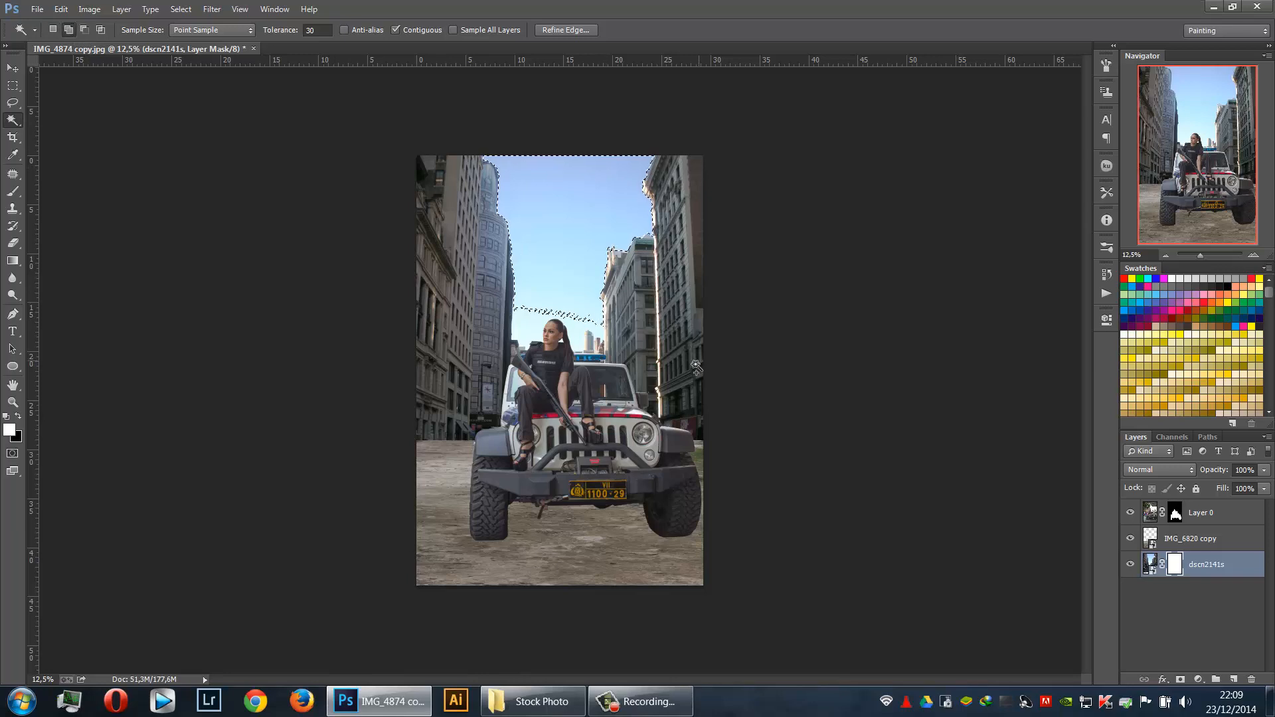
{"action": "left_click", "coordinate": [578, 328]}
{"action": "left_click", "coordinate": [650, 238]}
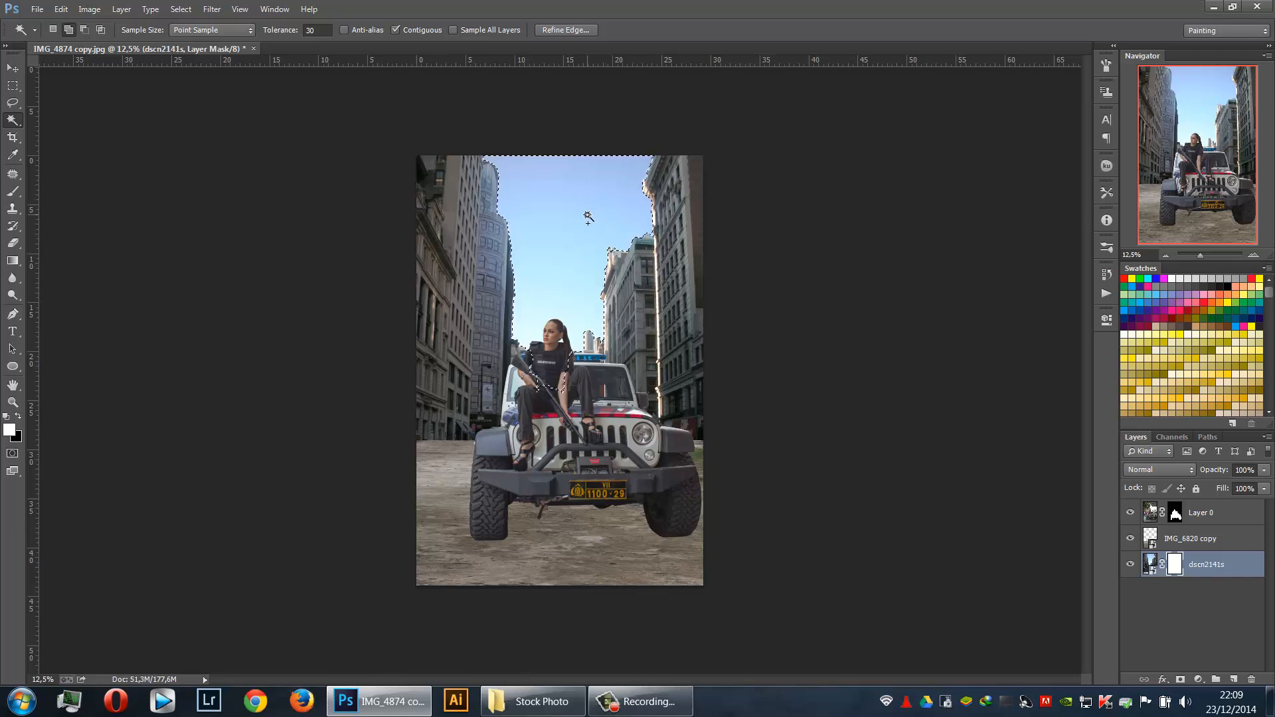
Fill the selected sky on the street layer's mask with black and restore it with a white fill
{"action": "key", "text": "Delete"}
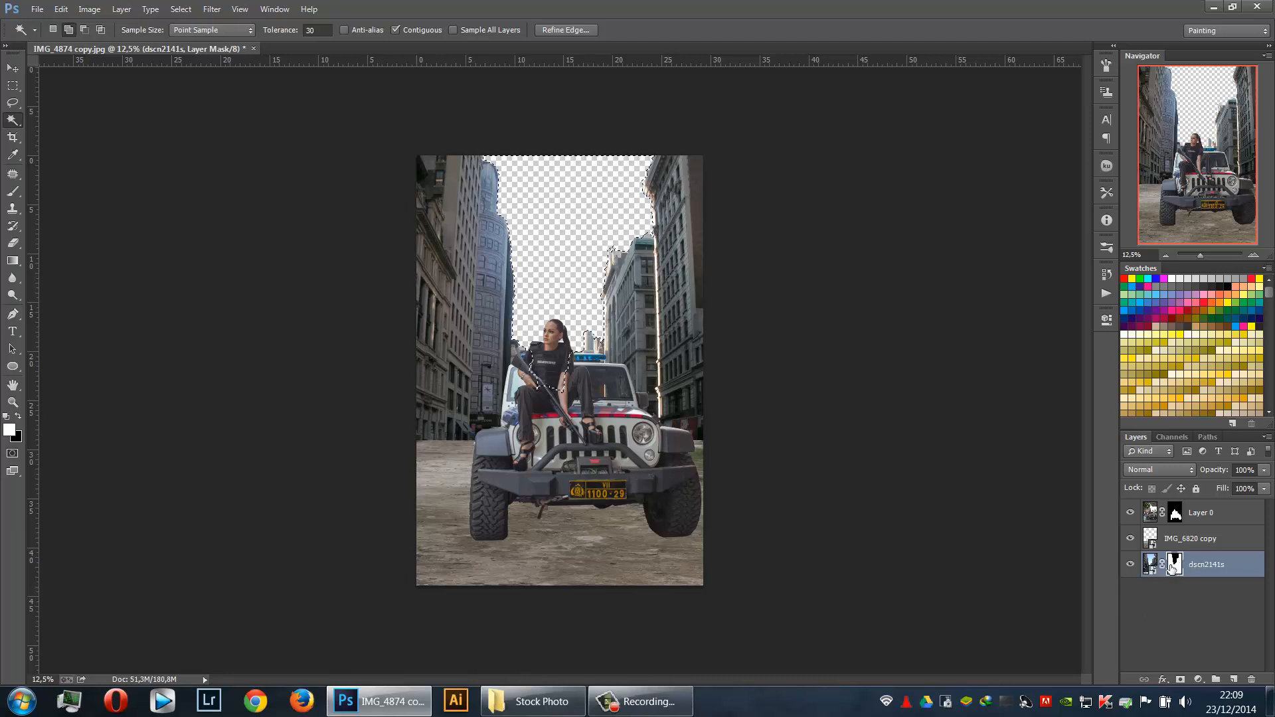
{"action": "key", "text": "x"}
{"action": "key", "text": "Delete"}
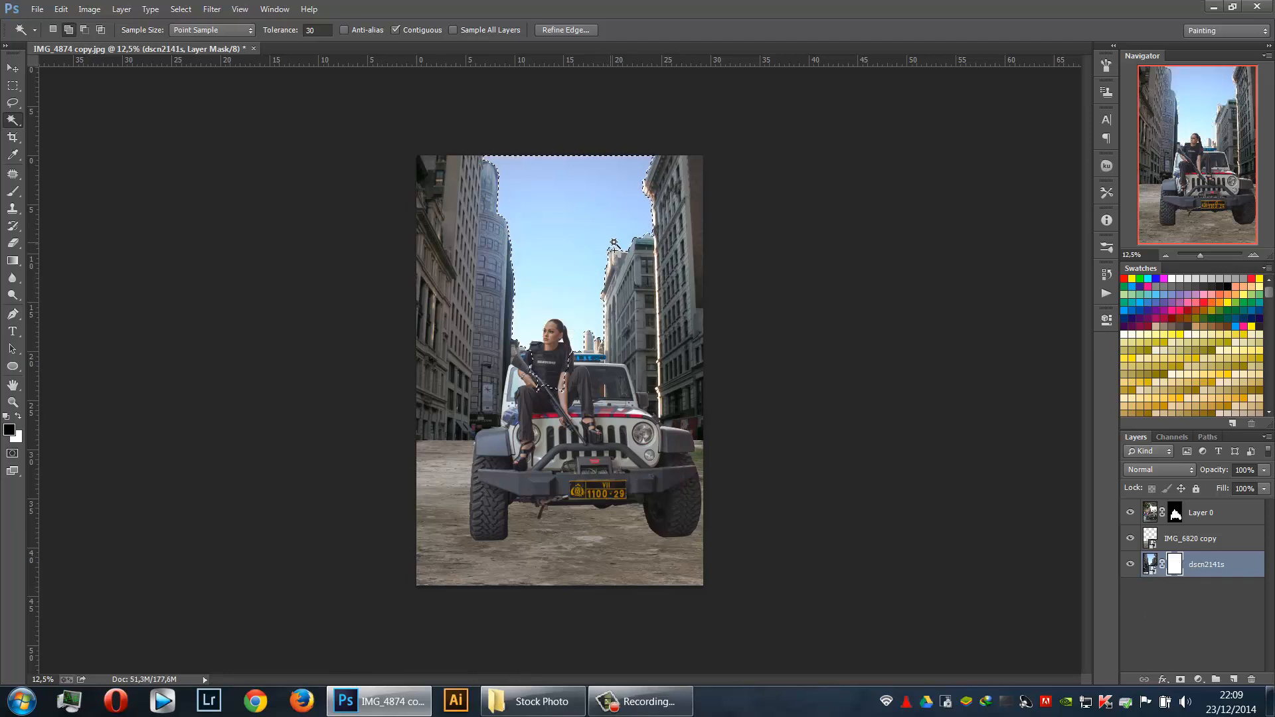
Try to fill the sky selection on the mask with the foreground color in Overlay mode at 100% opacity
{"action": "left_click", "coordinate": [61, 9]}
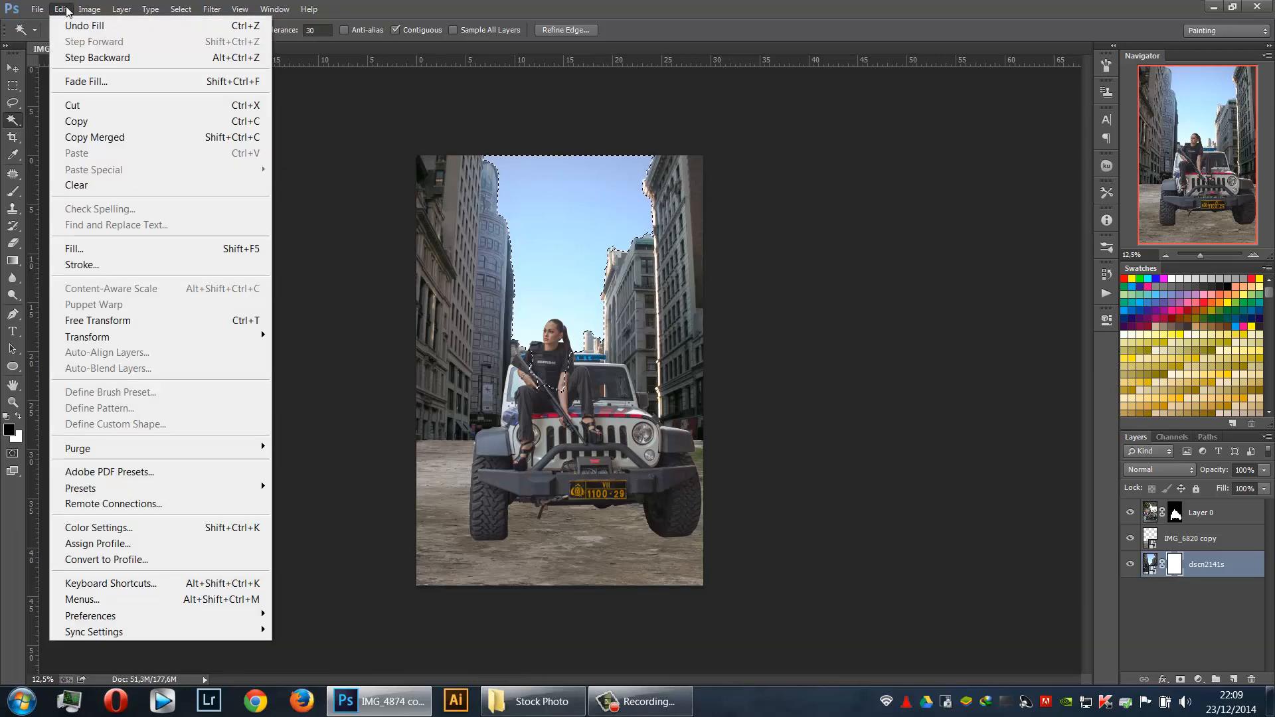
{"action": "left_click", "coordinate": [126, 249]}
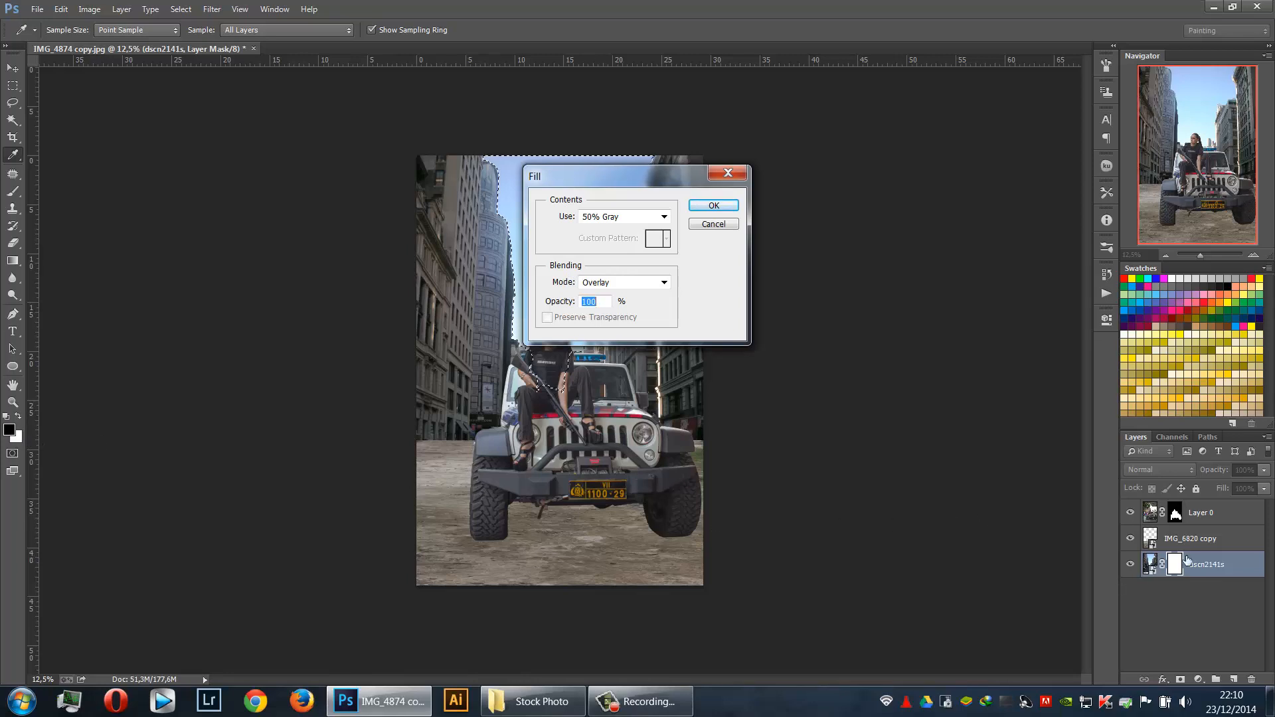
{"action": "left_click", "coordinate": [615, 219]}
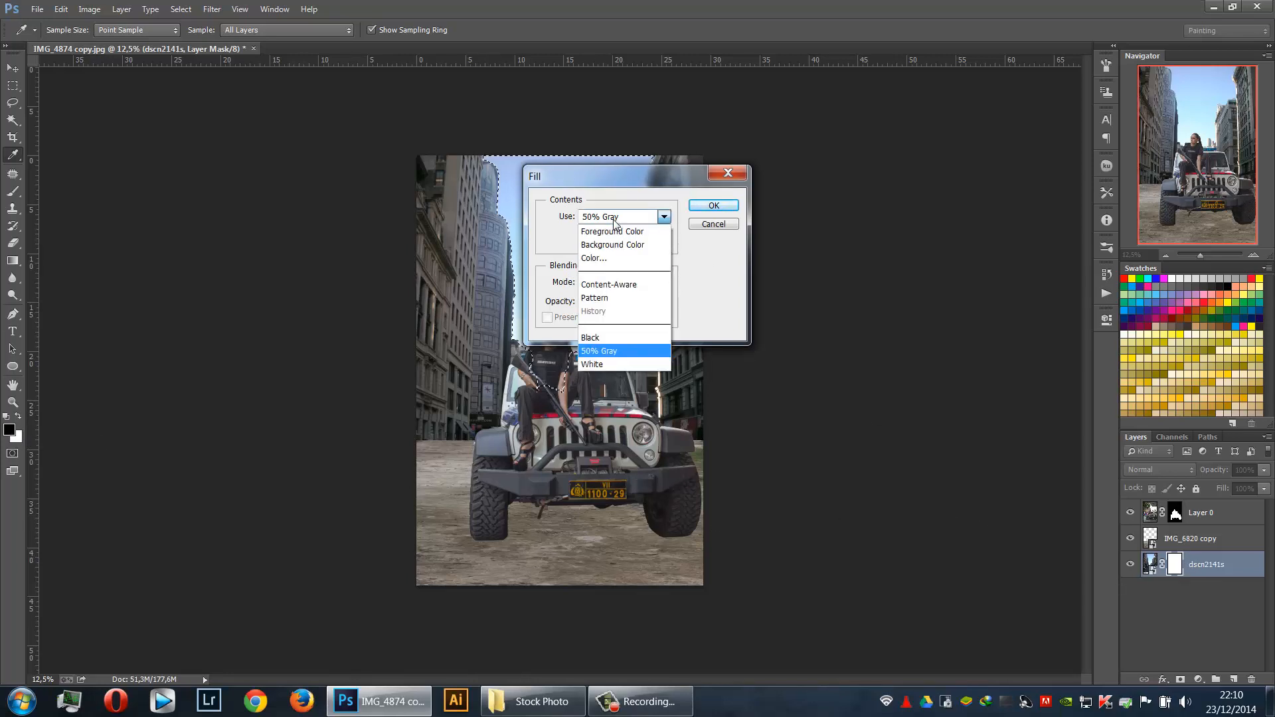
{"action": "left_click", "coordinate": [612, 231]}
{"action": "left_click", "coordinate": [708, 207]}
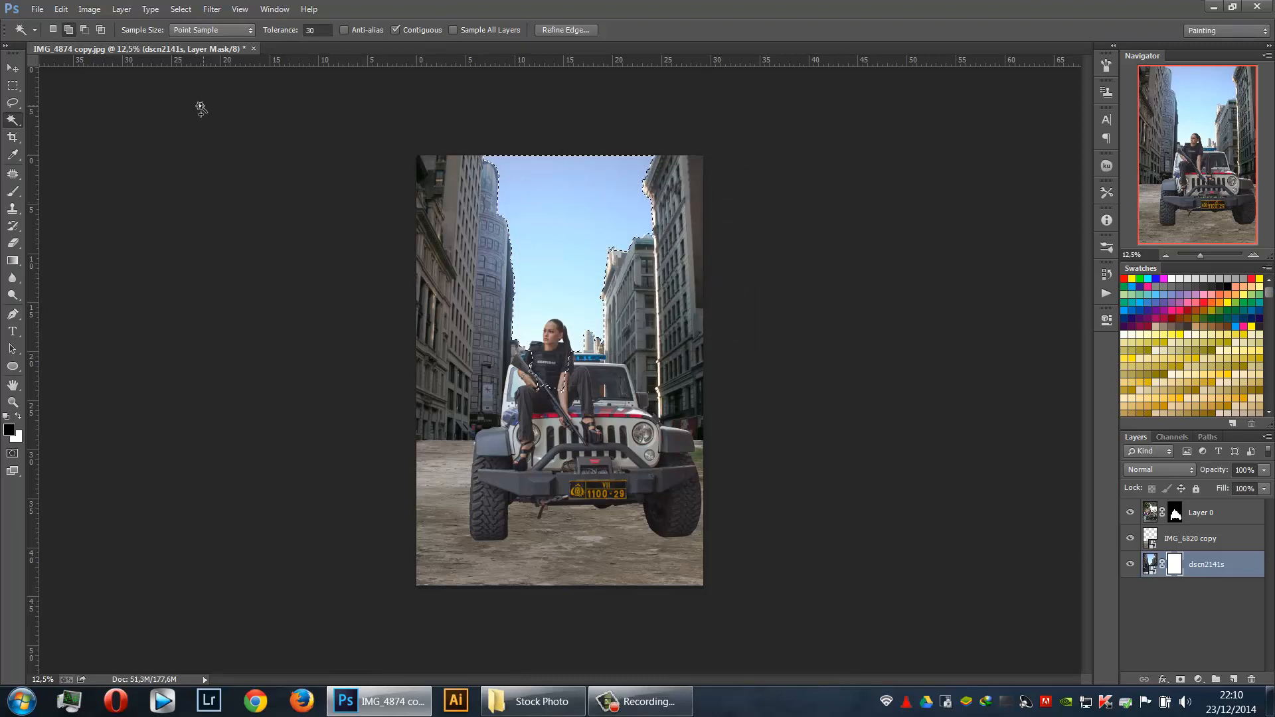
Hide the selected sky by painting the street layer's mask black with a much larger brush, and clear the selection
{"action": "left_click", "coordinate": [8, 69]}
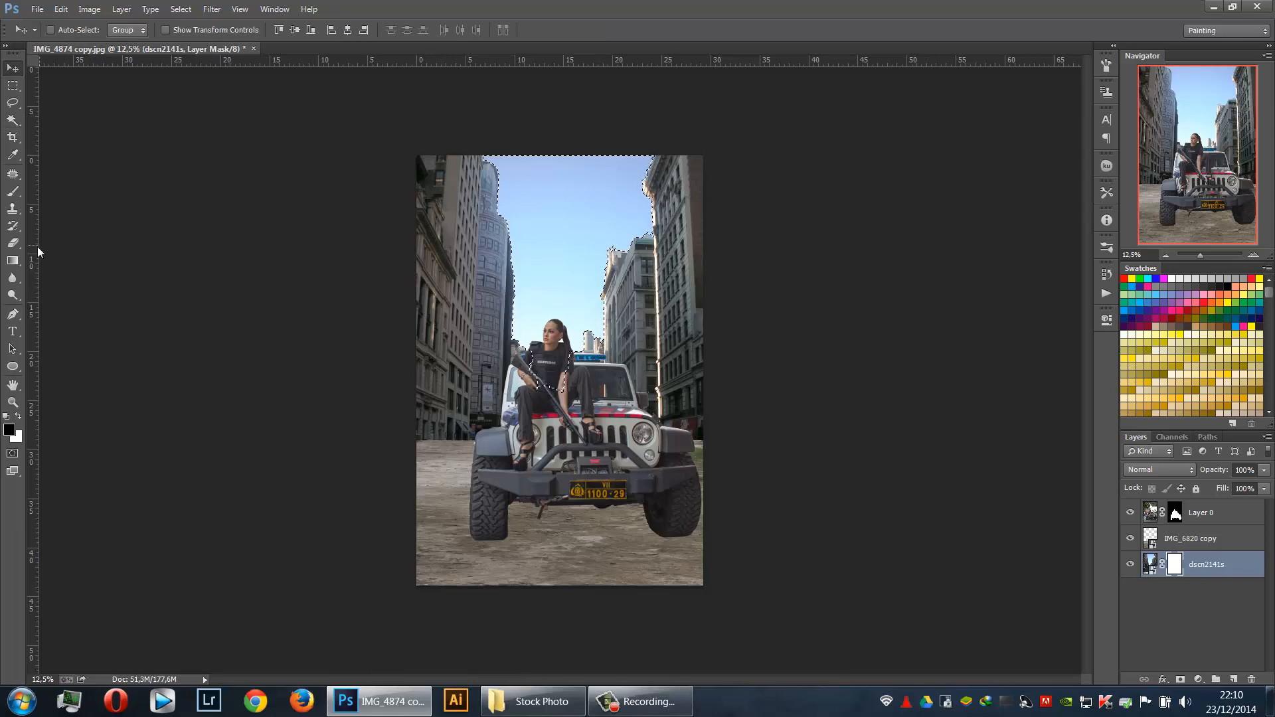
{"action": "left_click", "coordinate": [13, 192]}
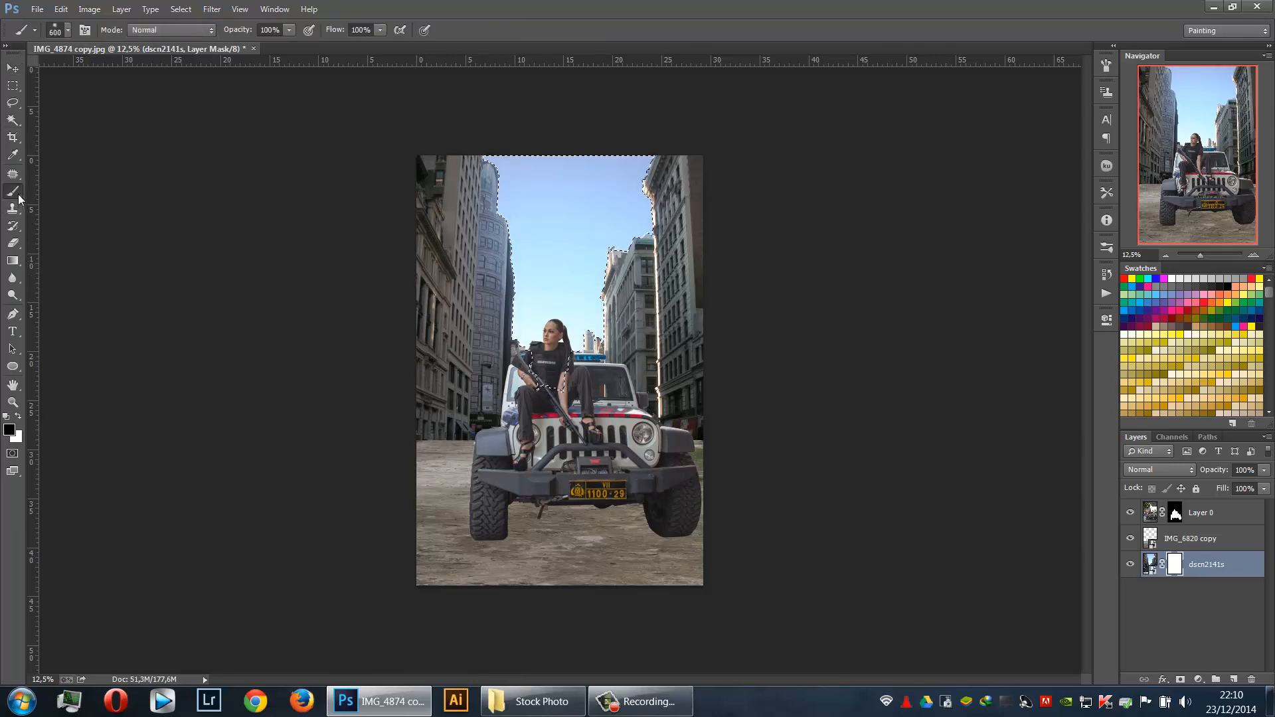
{"action": "key", "text": "bracketright"}
{"action": "key", "text": "bracketright"}
{"action": "key", "text": "bracketright"}
{"action": "key", "text": "bracketright"}
{"action": "key", "text": "bracketright"}
{"action": "key", "text": "bracketright"}
{"action": "key", "text": "bracketright"}
{"action": "key", "text": "bracketright"}
{"action": "key", "text": "bracketright"}
{"action": "key", "text": "bracketright"}
{"action": "key", "text": "bracketright"}
{"action": "key", "text": "bracketright"}
{"action": "key", "text": "bracketright"}
{"action": "key", "text": "bracketright"}
{"action": "mouse_move", "coordinate": [506, 214]}
{"action": "left_mouse_down"}
{"action": "mouse_move", "coordinate": [590, 210]}
{"action": "mouse_move", "coordinate": [573, 245]}
{"action": "mouse_move", "coordinate": [617, 247]}
{"action": "mouse_move", "coordinate": [592, 156]}
{"action": "mouse_move", "coordinate": [647, 165]}
{"action": "mouse_move", "coordinate": [582, 435]}
{"action": "left_mouse_up"}
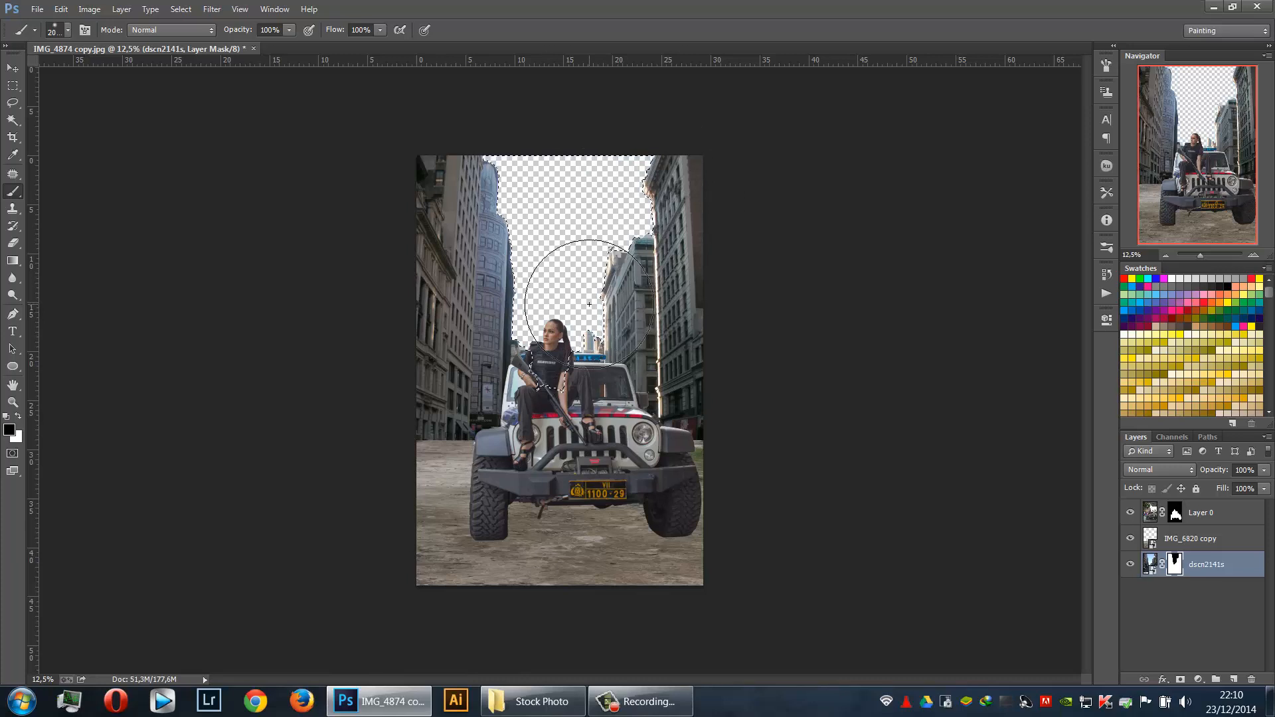
{"action": "key", "text": "shift+F6"}
{"action": "key", "text": "Return"}
{"action": "key", "text": "x"}
{"action": "key", "text": "ctrl+d"}
{"action": "key", "text": "v"}
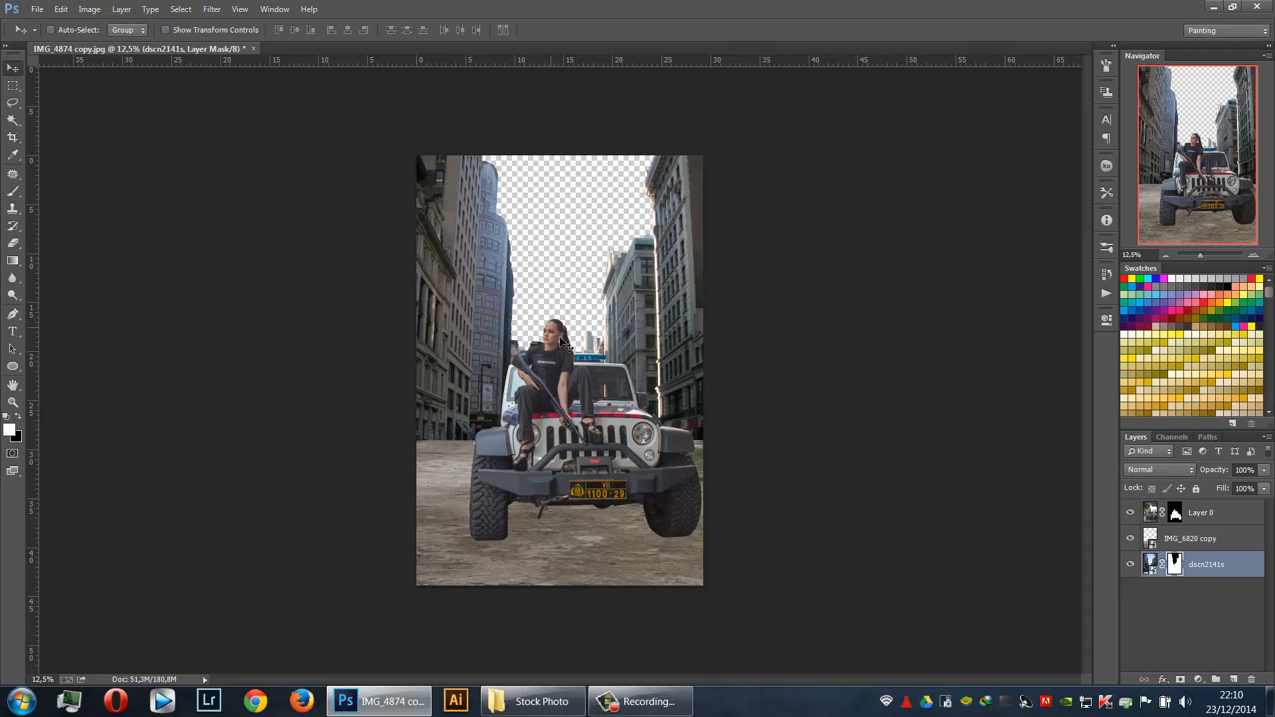
Add a mask to IMG_6820 copy and fade the ground's far edge with a black 900 px brush at 28% opacity
{"action": "left_click", "coordinate": [1172, 547]}
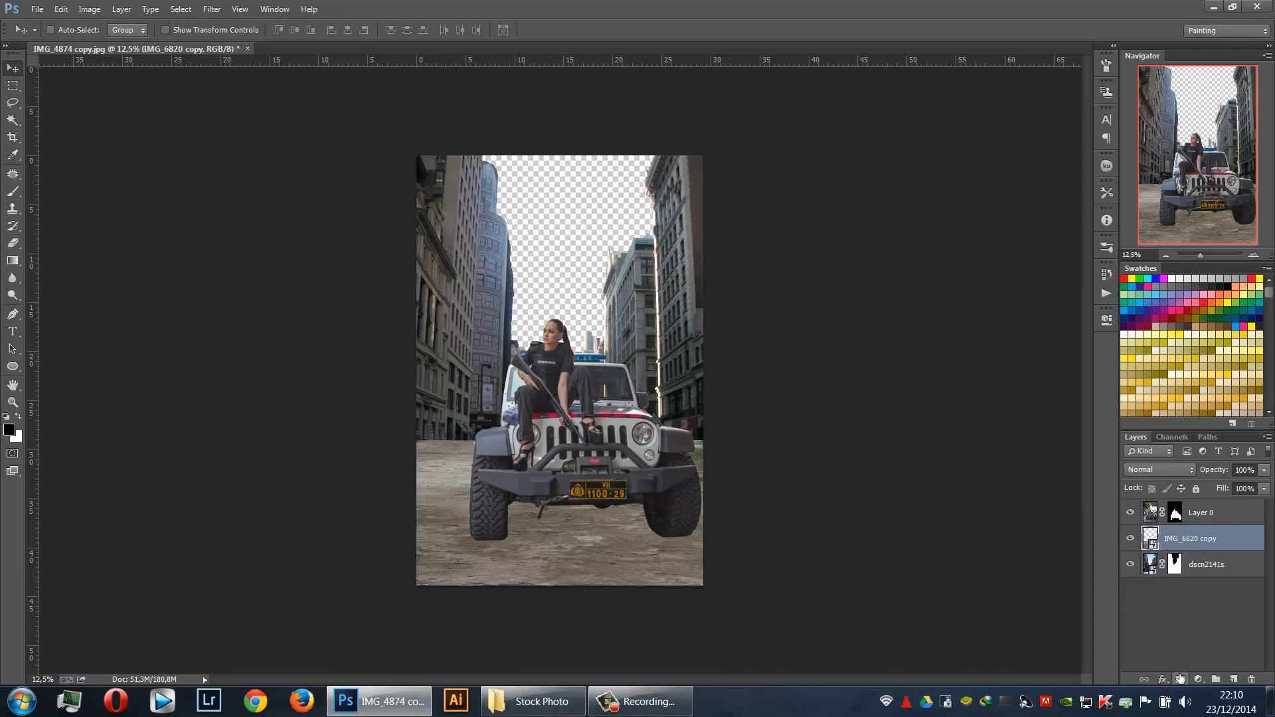
{"action": "left_click", "coordinate": [1180, 678]}
{"action": "key", "text": "b"}
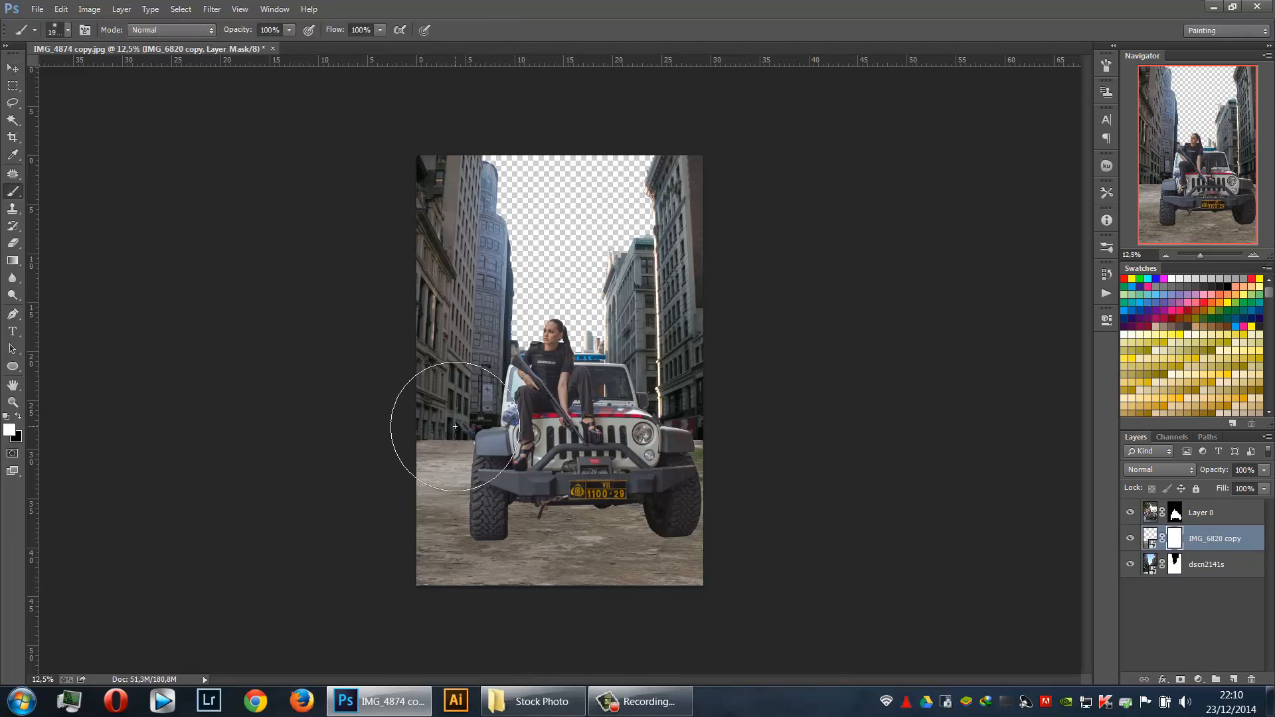
{"action": "key", "text": "bracketleft"}
{"action": "key", "text": "bracketleft"}
{"action": "key", "text": "bracketleft"}
{"action": "key", "text": "bracketleft"}
{"action": "key", "text": "bracketleft"}
{"action": "key", "text": "bracketleft"}
{"action": "key", "text": "bracketleft"}
{"action": "key", "text": "bracketleft"}
{"action": "key", "text": "bracketleft"}
{"action": "key", "text": "bracketleft"}
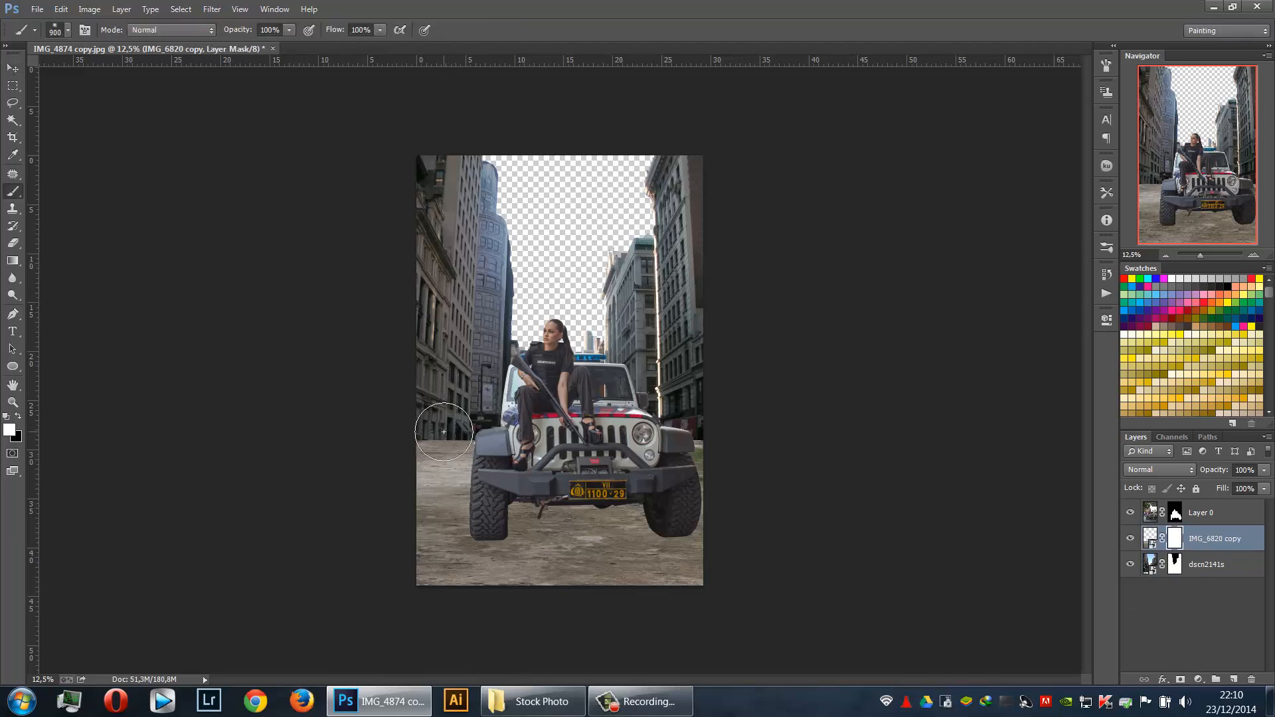
{"action": "key", "text": "x"}
{"action": "left_click_drag", "start_coordinate": [231, 45], "coordinate": [241, 45]}
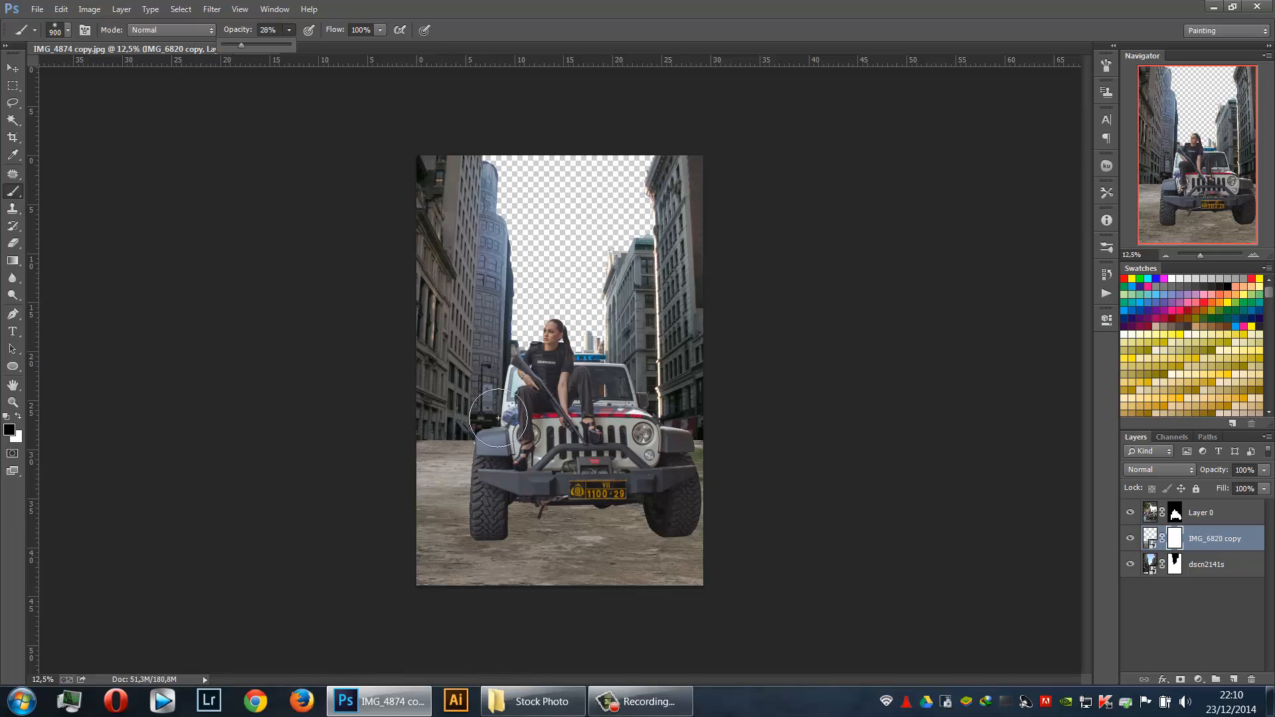
{"action": "mouse_move", "coordinate": [480, 422]}
{"action": "left_mouse_down"}
{"action": "mouse_move", "coordinate": [413, 433]}
{"action": "mouse_move", "coordinate": [495, 419]}
{"action": "mouse_move", "coordinate": [407, 432]}
{"action": "left_mouse_up"}
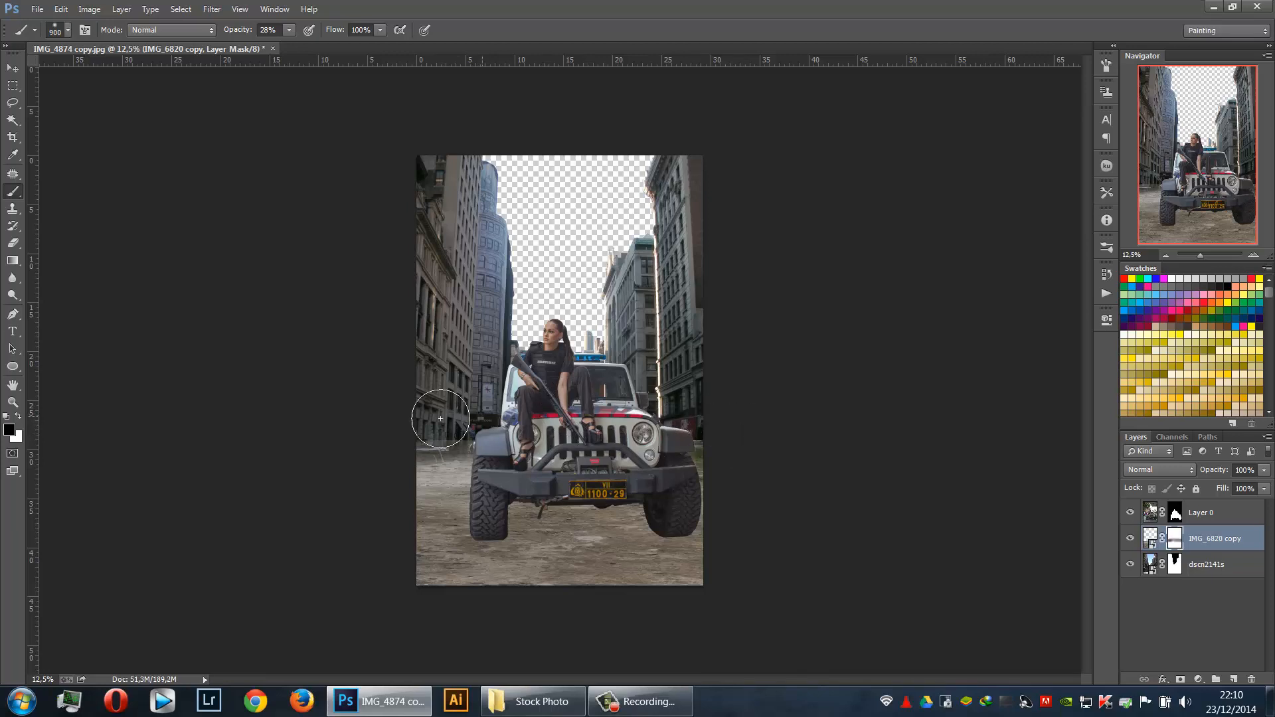
{"action": "mouse_move", "coordinate": [398, 413]}
{"action": "left_mouse_down"}
{"action": "mouse_move", "coordinate": [509, 416]}
{"action": "mouse_move", "coordinate": [425, 436]}
{"action": "mouse_move", "coordinate": [450, 430]}
{"action": "mouse_move", "coordinate": [418, 426]}
{"action": "mouse_move", "coordinate": [473, 411]}
{"action": "mouse_move", "coordinate": [374, 420]}
{"action": "left_mouse_up"}
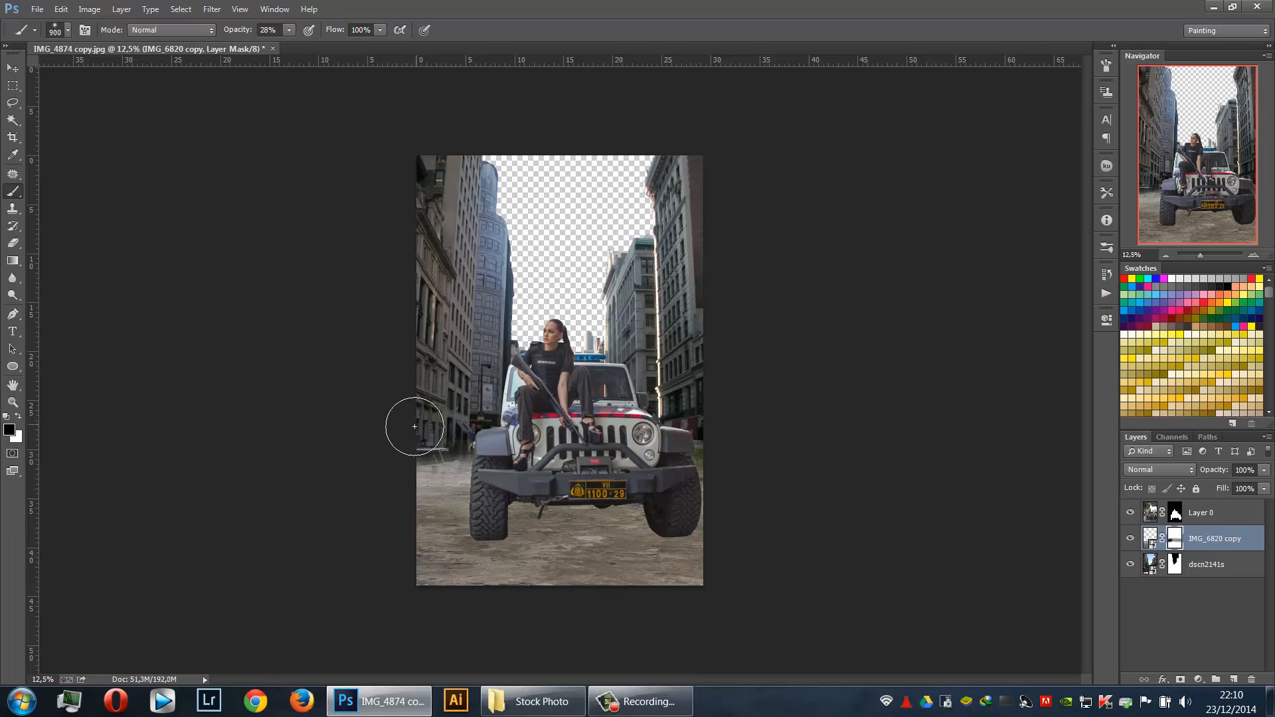
Paint white on the ground layer's mask beside the jeep's front wheel to restore part of the faded ground
{"action": "key", "text": "x"}
{"action": "mouse_move", "coordinate": [457, 474]}
{"action": "left_mouse_down"}
{"action": "mouse_move", "coordinate": [433, 493]}
{"action": "mouse_move", "coordinate": [472, 479]}
{"action": "mouse_move", "coordinate": [444, 467]}
{"action": "left_mouse_up"}
{"action": "key", "text": "x"}
{"action": "key", "text": "x"}
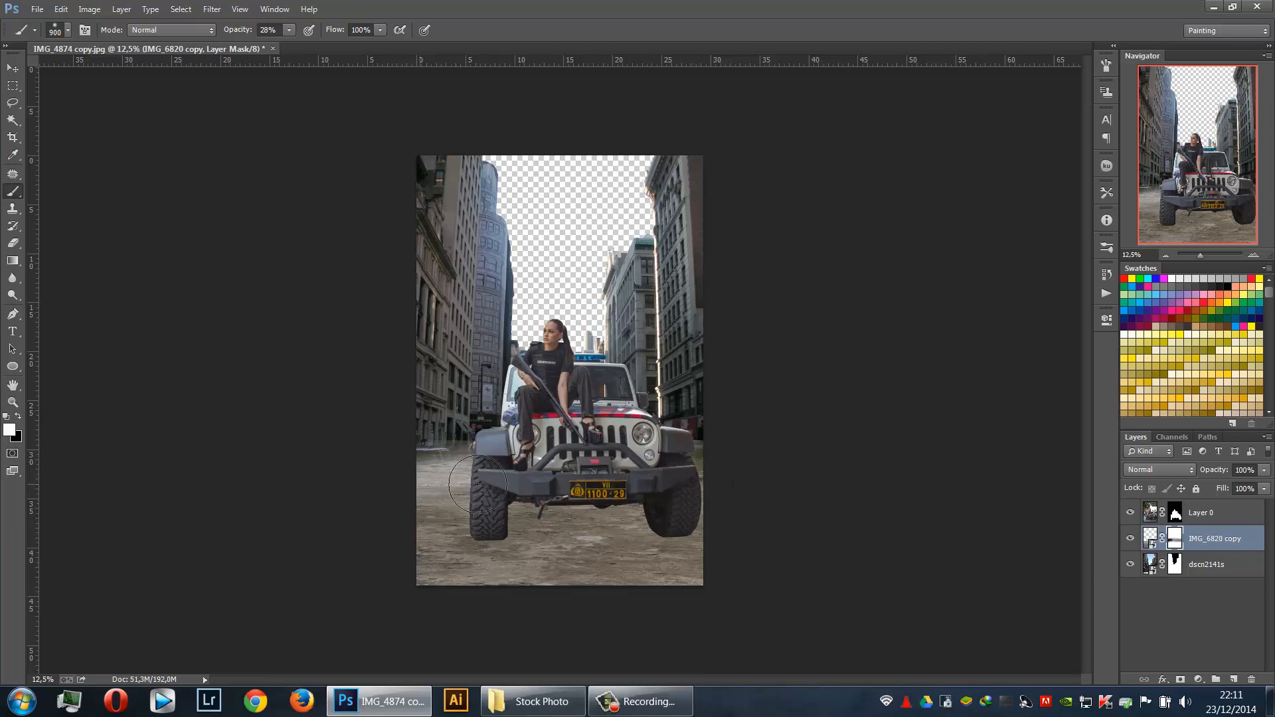
{"action": "mouse_move", "coordinate": [478, 478]}
{"action": "left_mouse_down"}
{"action": "mouse_move", "coordinate": [421, 482]}
{"action": "mouse_move", "coordinate": [458, 456]}
{"action": "left_mouse_up"}
{"action": "left_click", "coordinate": [14, 70]}
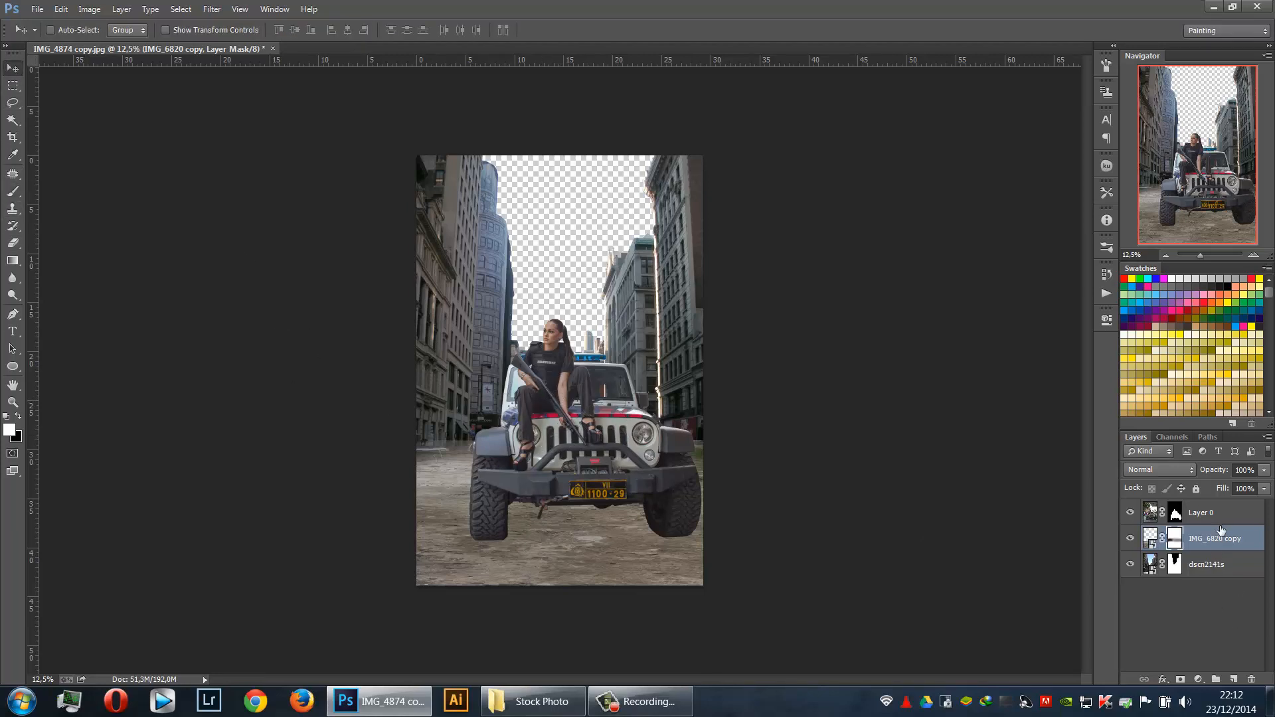
Create a new layer named BAYANGAN directly above the IMG_6820 copy layer
{"action": "left_click", "coordinate": [1232, 679]}
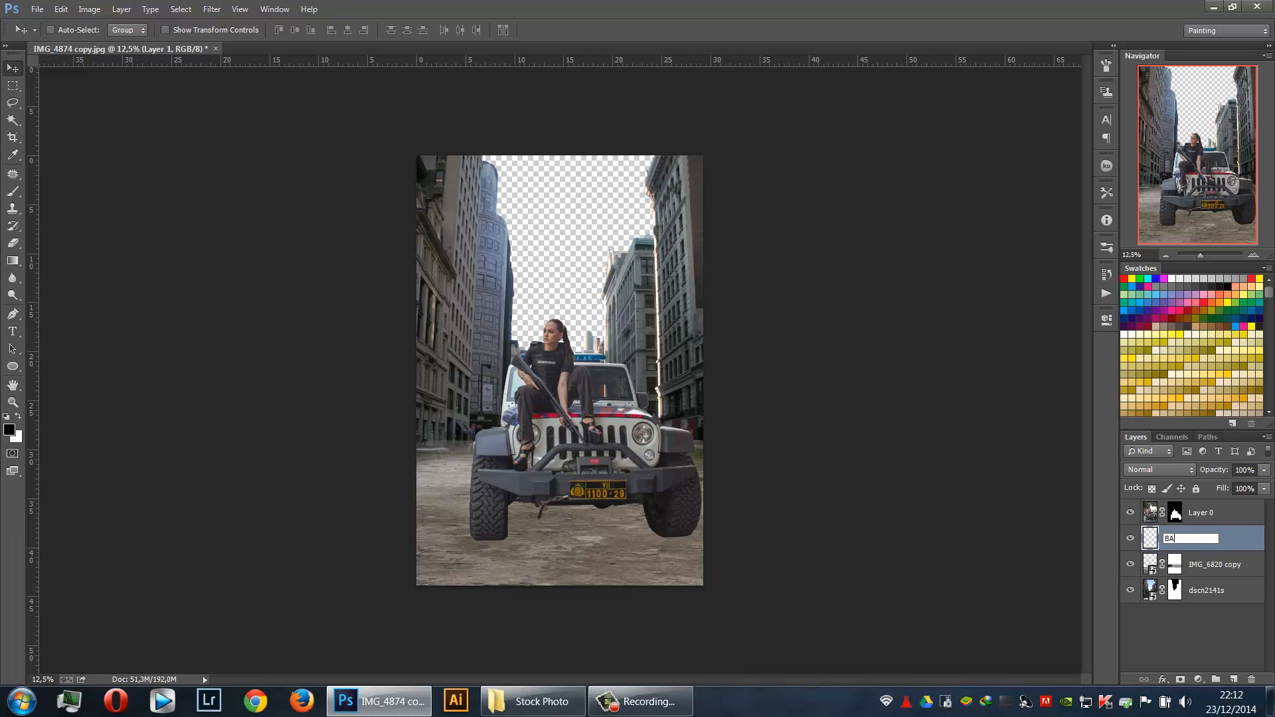
{"action": "key", "text": "Return"}
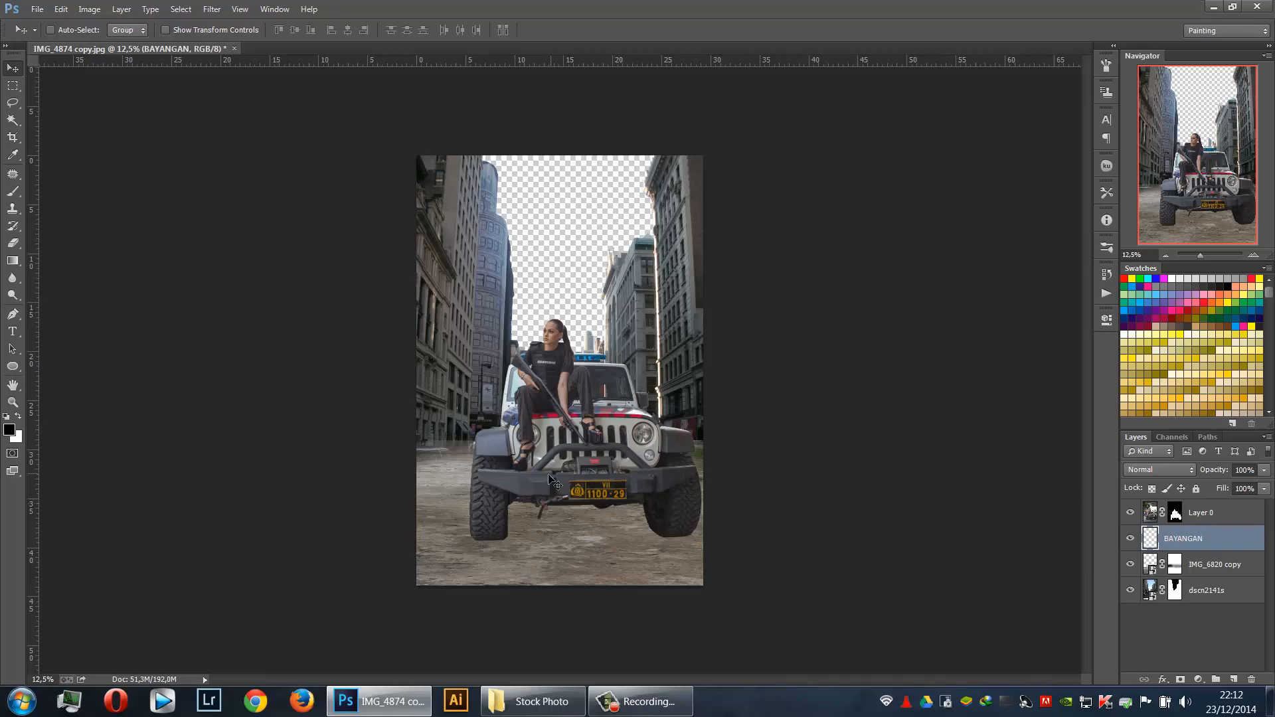
Paint a thin black contact shadow beneath the jeep's left-hand front tyre on BAYANGAN with a 25 px brush at 100% opacity
{"action": "key", "text": "ctrl+plus"}
{"action": "key", "text": "ctrl+plus"}
{"action": "key", "text": "ctrl+plus"}
{"action": "key", "text": "ctrl+plus"}
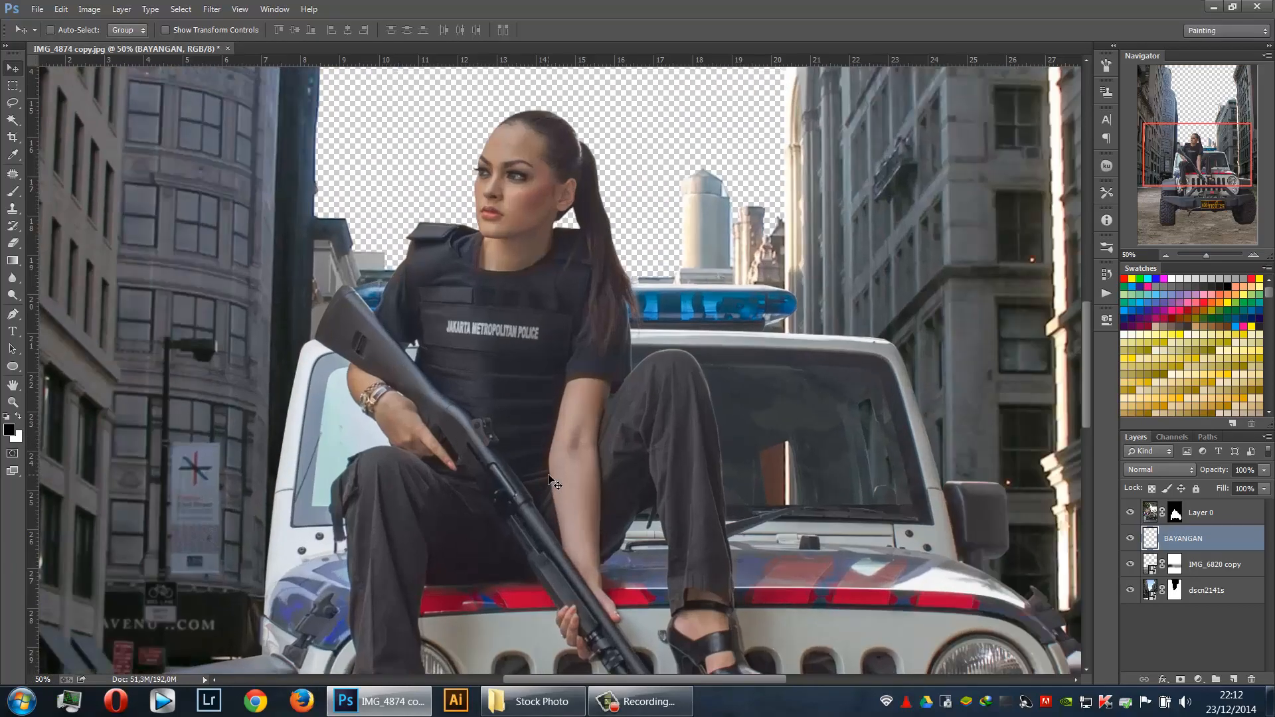
{"action": "key", "text": "ctrl+plus"}
{"action": "left_click_drag", "start_coordinate": [555, 455], "coordinate": [543, 298]}
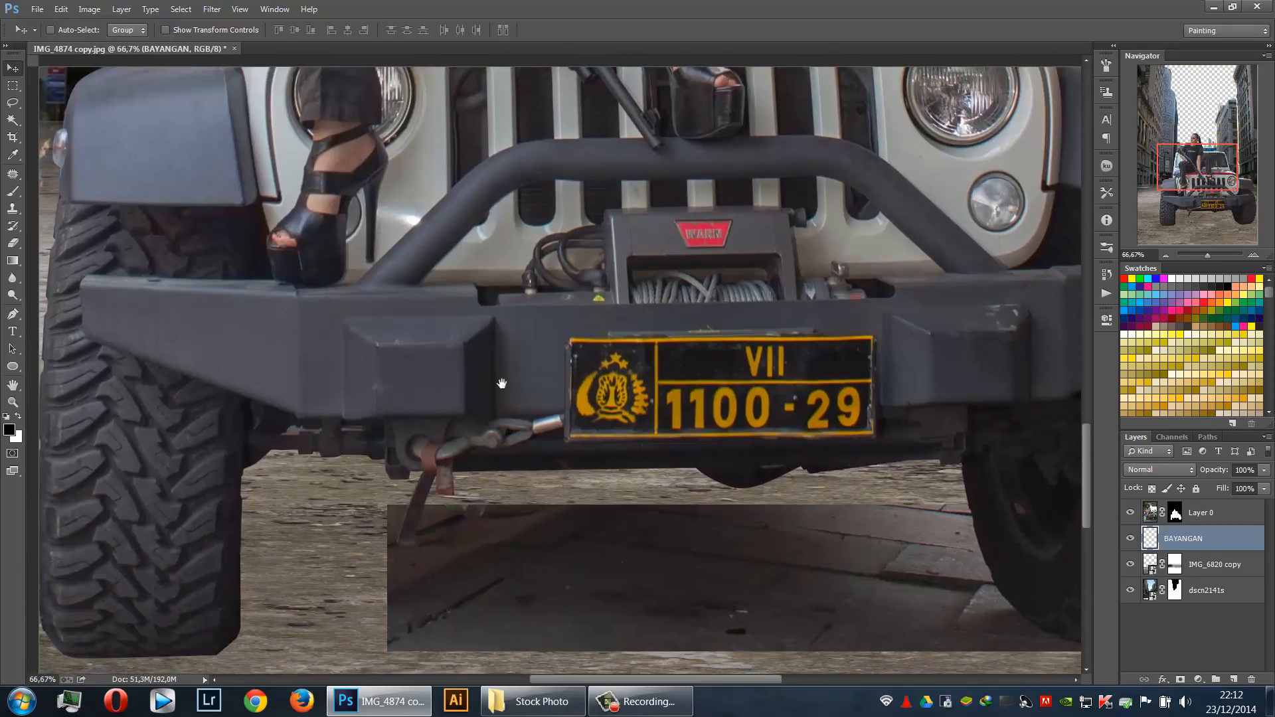
{"action": "left_click_drag", "start_coordinate": [501, 383], "coordinate": [573, 488]}
{"action": "left_click_drag", "start_coordinate": [502, 404], "coordinate": [601, 458]}
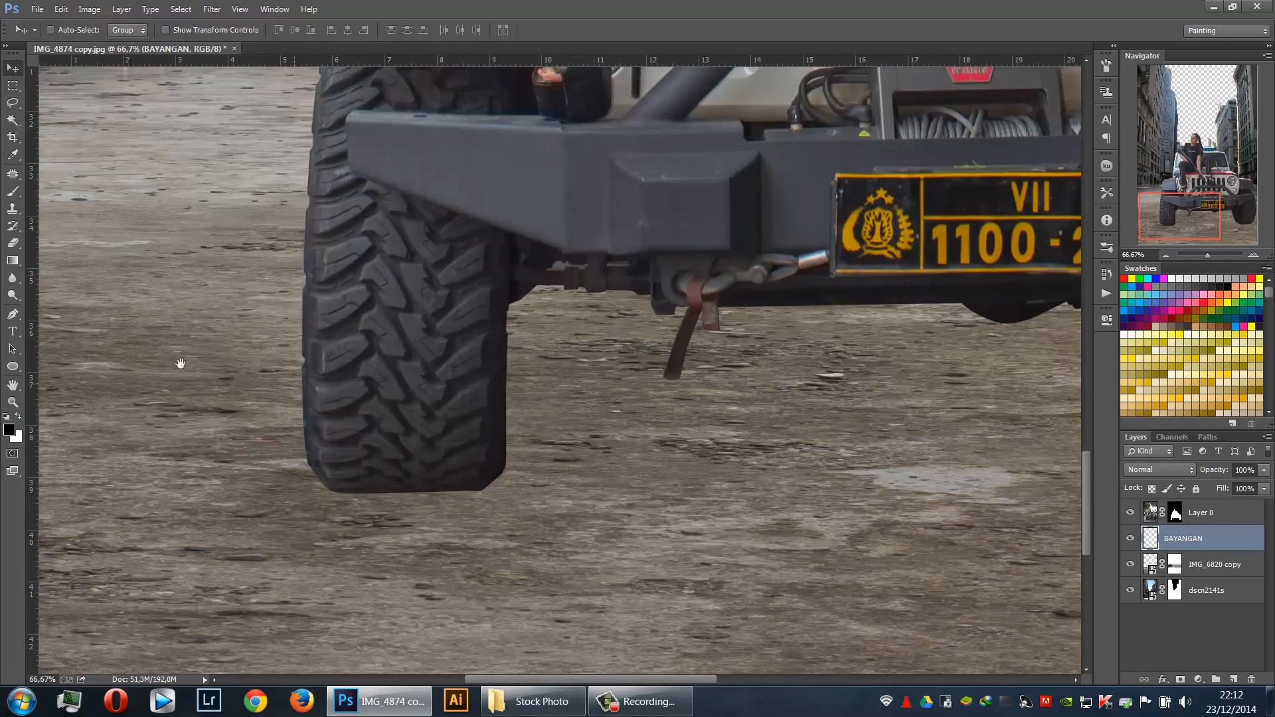
{"action": "left_click", "coordinate": [16, 194]}
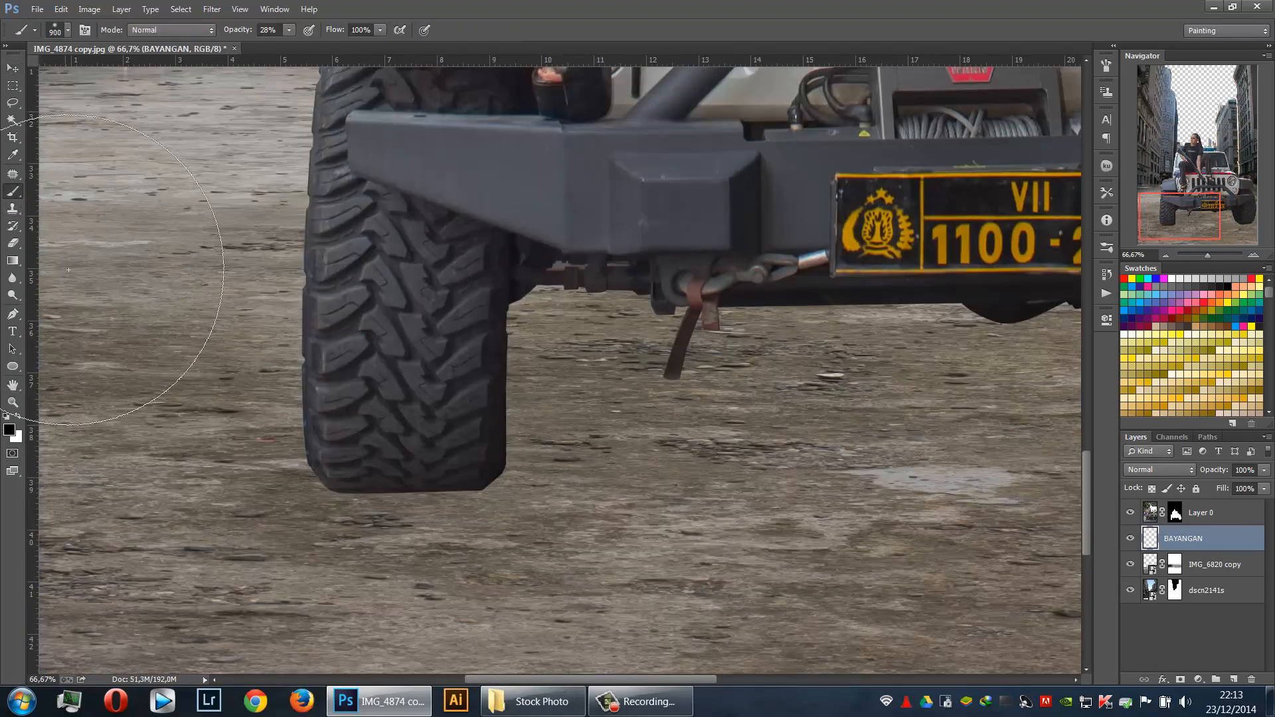
{"action": "key", "text": "bracketleft"}
{"action": "key", "text": "bracketleft"}
{"action": "key", "text": "bracketleft"}
{"action": "key", "text": "bracketleft"}
{"action": "key", "text": "bracketleft"}
{"action": "key", "text": "bracketleft"}
{"action": "key", "text": "bracketleft"}
{"action": "key", "text": "bracketleft"}
{"action": "key", "text": "bracketleft"}
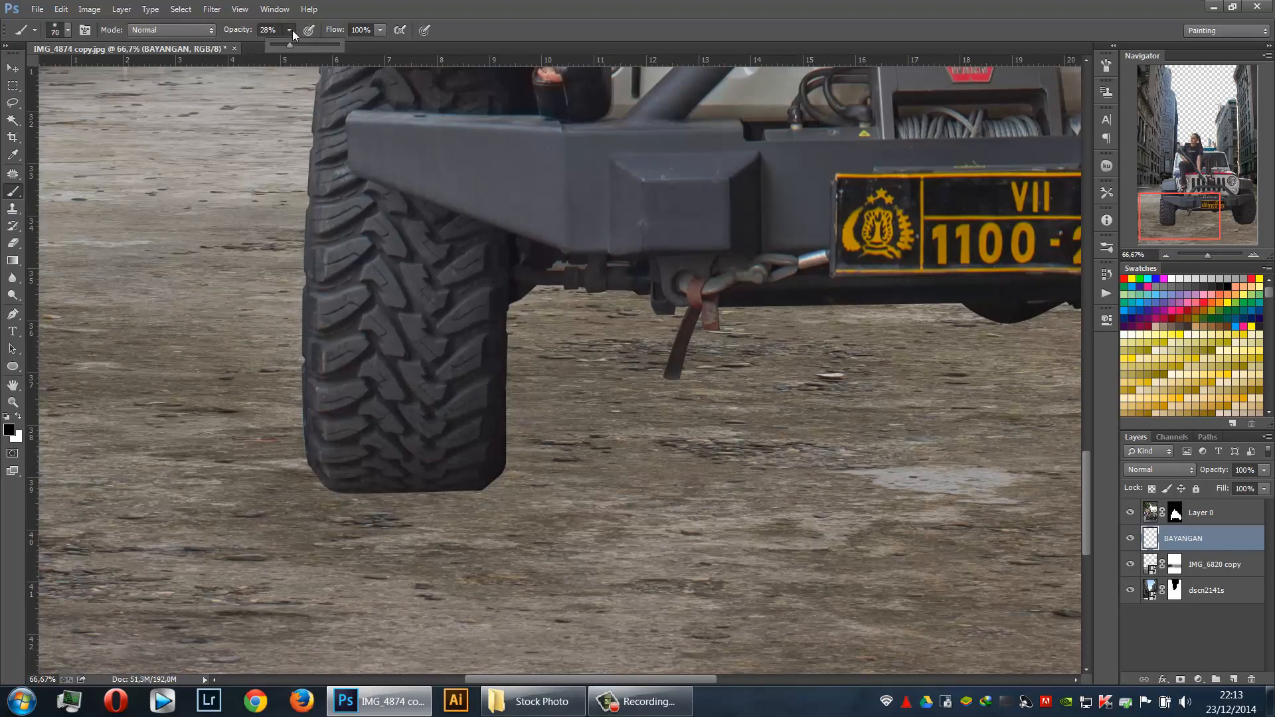
{"action": "left_click", "coordinate": [514, 3]}
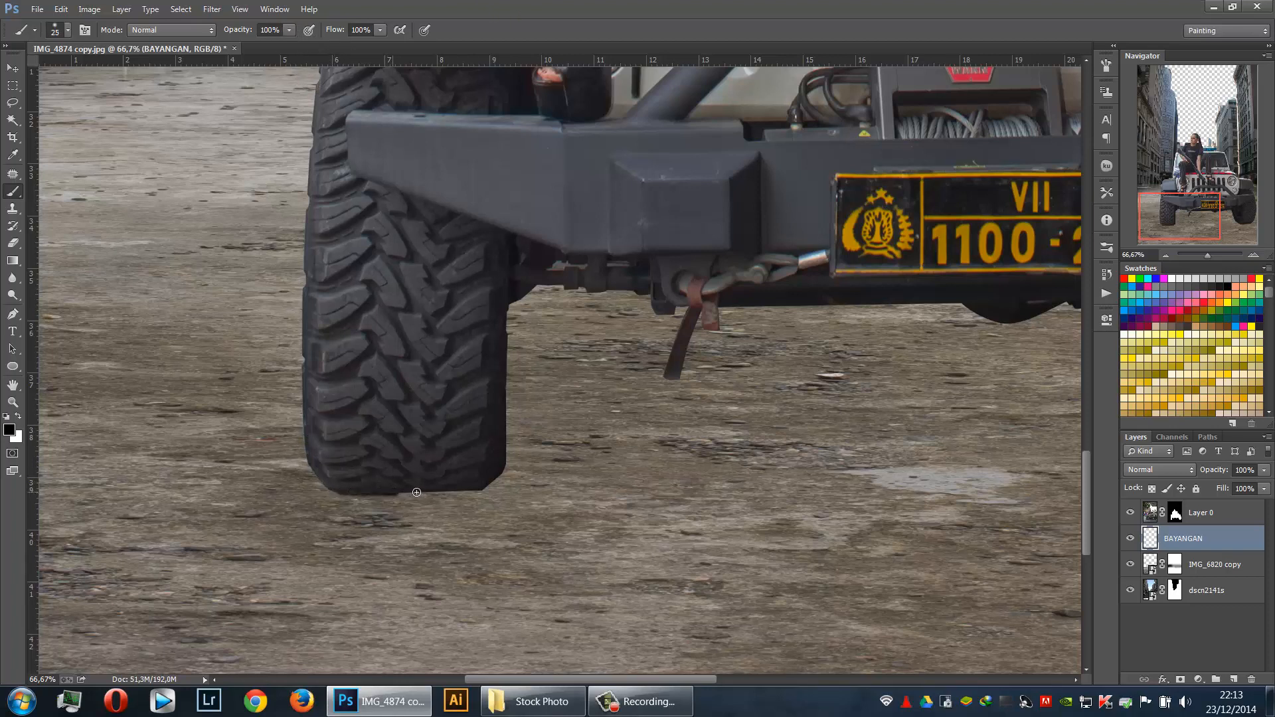
{"action": "left_click_drag", "start_coordinate": [429, 492], "coordinate": [470, 489]}
Paint a matching black contact shadow beneath the jeep's other front tyre, undoing the stray stroke at its outer edge
{"action": "left_click_drag", "start_coordinate": [800, 497], "coordinate": [645, 478]}
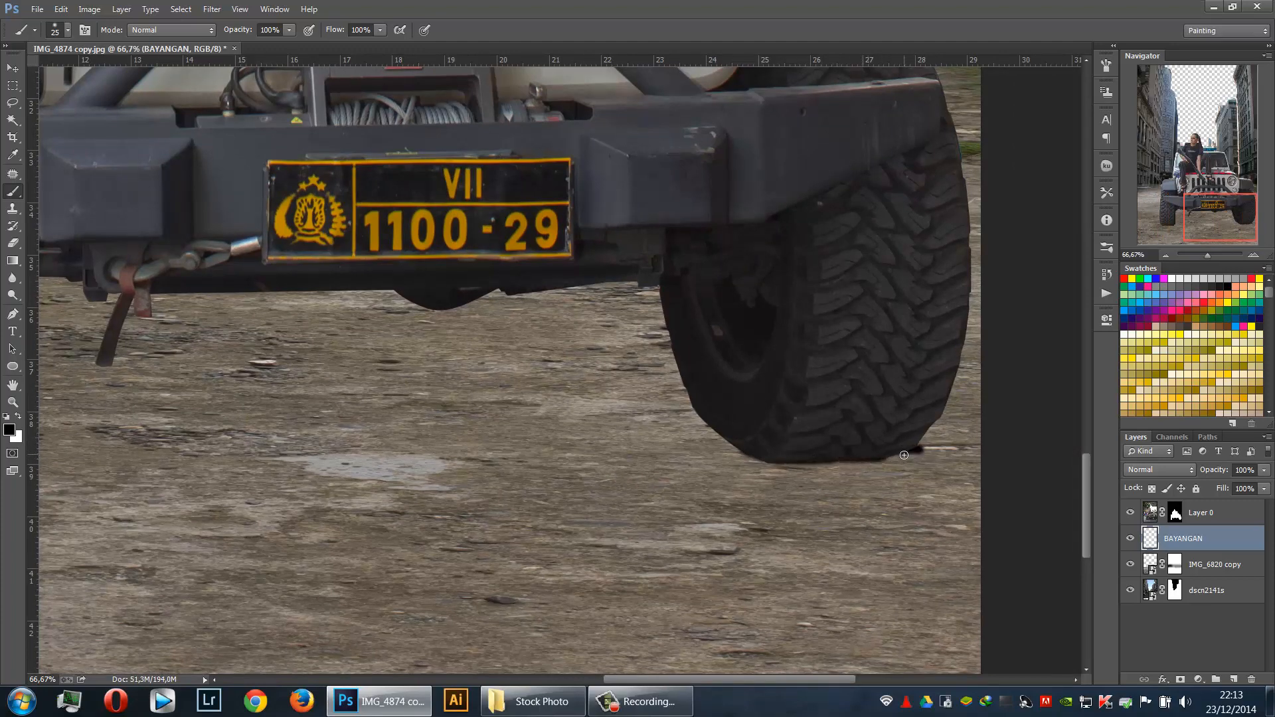
{"action": "key", "text": "ctrl+z"}
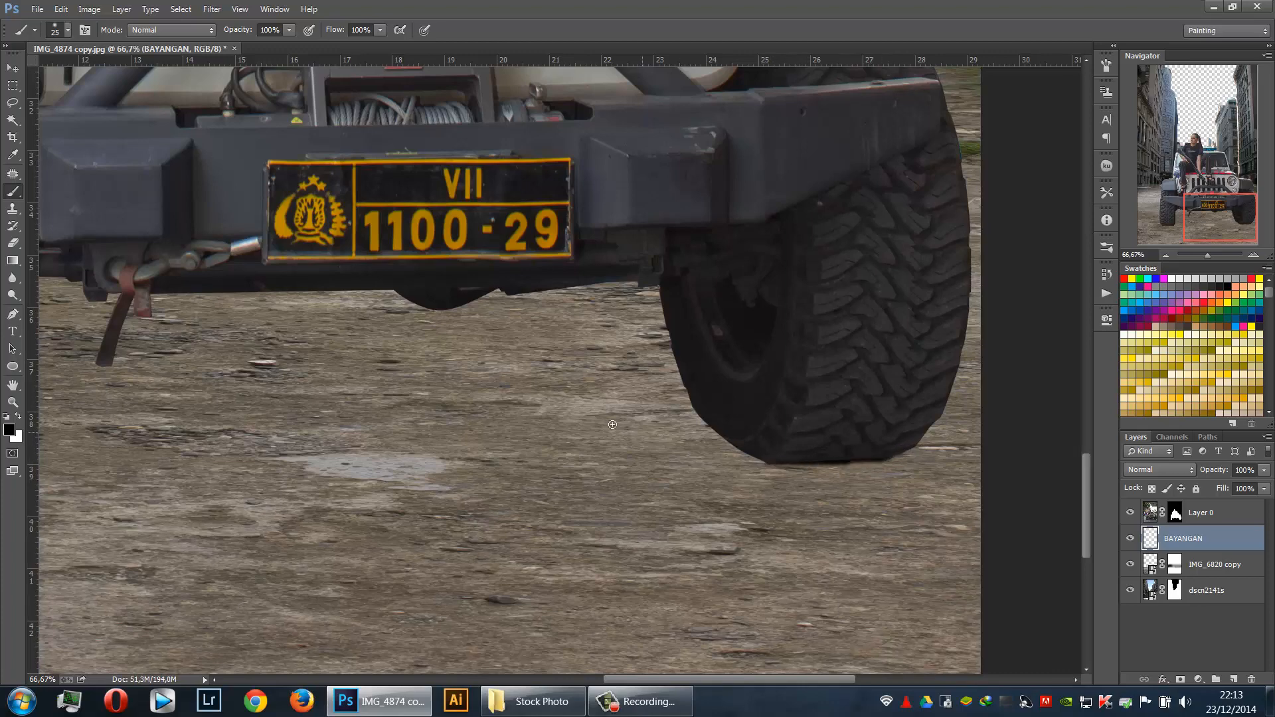
{"action": "left_click_drag", "start_coordinate": [612, 424], "coordinate": [754, 403]}
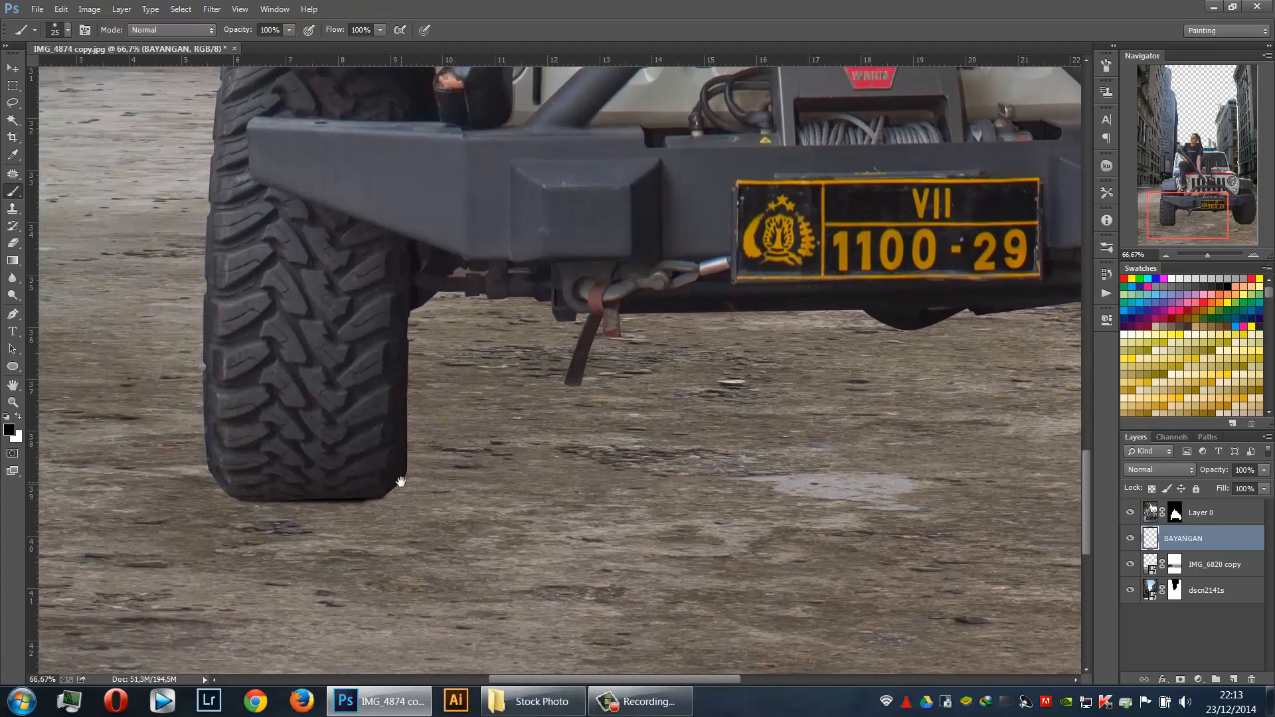
{"action": "left_click_drag", "start_coordinate": [487, 469], "coordinate": [177, 461]}
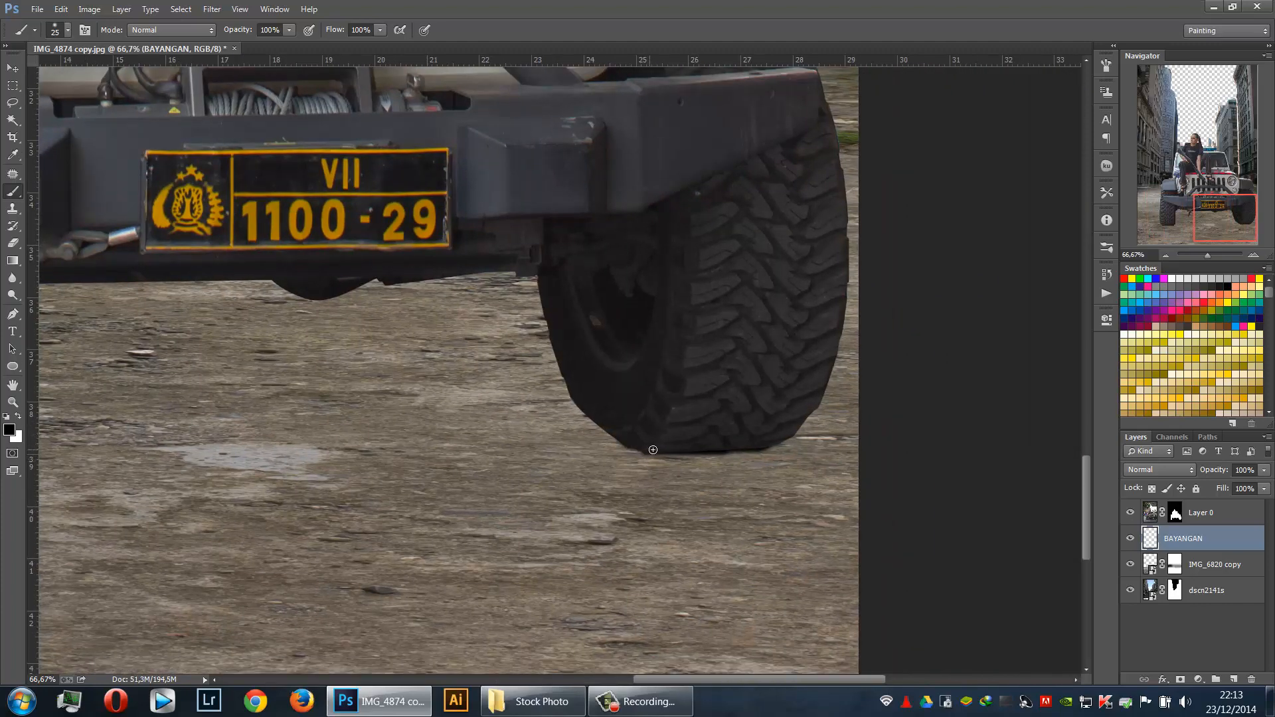
{"action": "left_click_drag", "start_coordinate": [413, 449], "coordinate": [677, 448]}
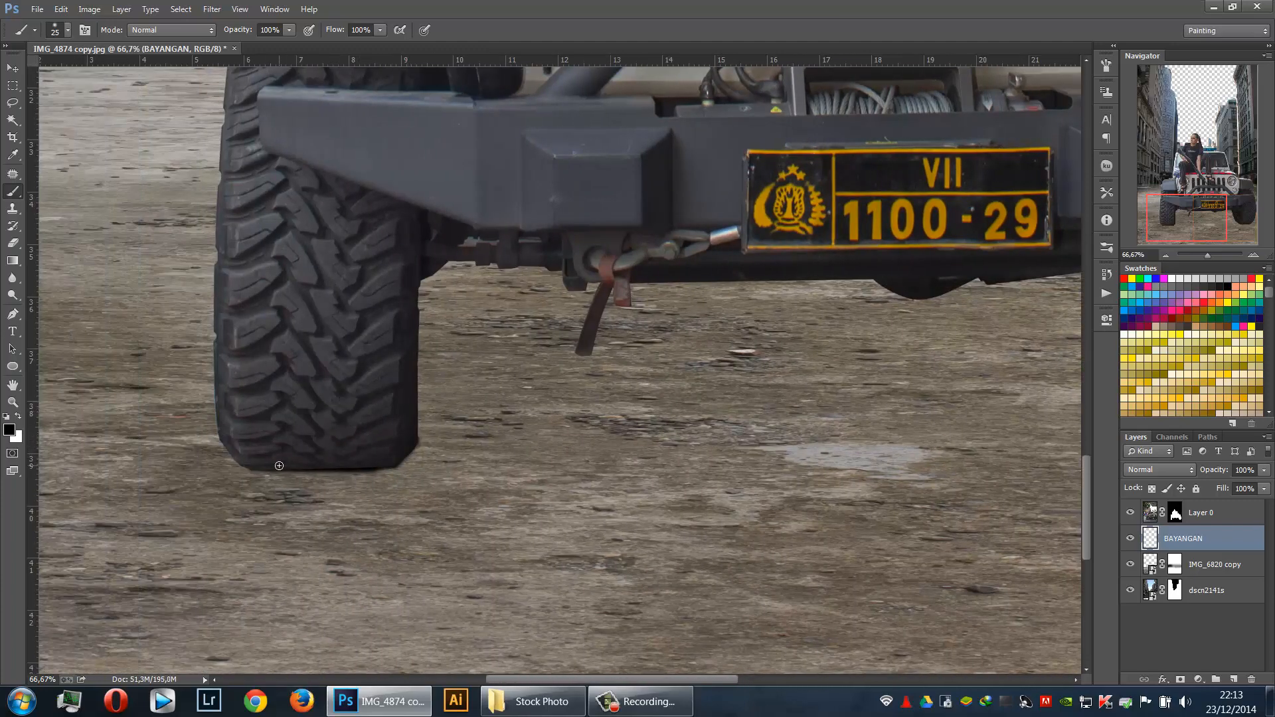
Paint a soft black shadow on the ground around the left-hand tyre with a much larger brush at 26% opacity
{"action": "left_click", "coordinate": [290, 33]}
{"action": "left_click_drag", "start_coordinate": [247, 45], "coordinate": [240, 45]}
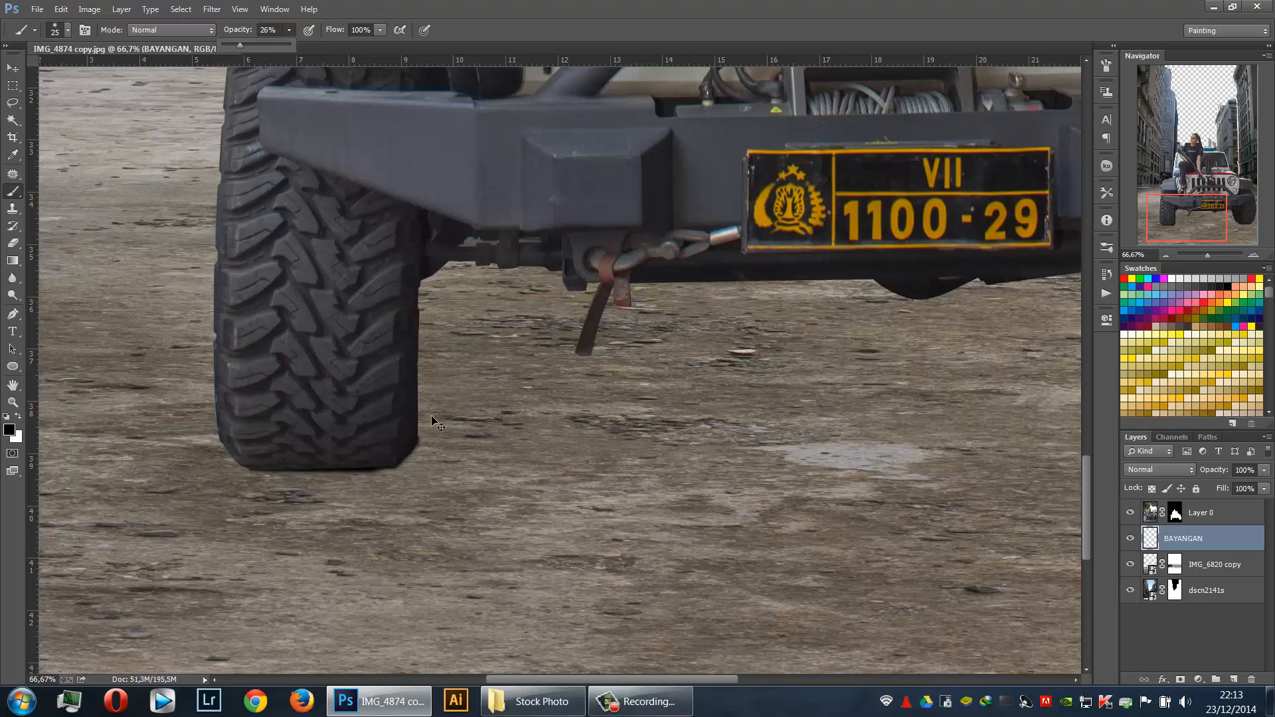
{"action": "key", "text": "ctrl+minus"}
{"action": "key", "text": "ctrl+minus"}
{"action": "key", "text": "ctrl+minus"}
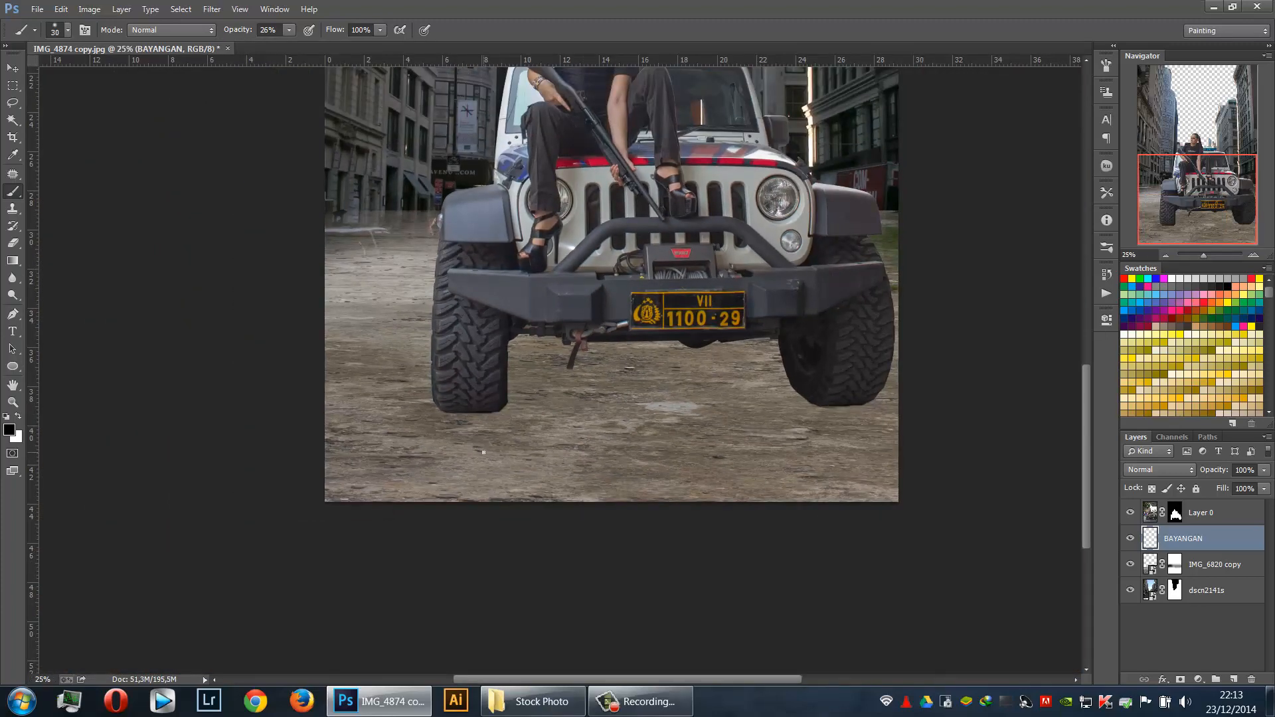
{"action": "key", "text": "bracketright"}
{"action": "key", "text": "bracketright"}
{"action": "key", "text": "bracketright"}
{"action": "key", "text": "bracketright"}
{"action": "key", "text": "bracketright"}
{"action": "key", "text": "bracketright"}
{"action": "key", "text": "bracketright"}
{"action": "key", "text": "bracketright"}
{"action": "key", "text": "bracketright"}
{"action": "left_click_drag", "start_coordinate": [463, 407], "coordinate": [569, 411]}
{"action": "key", "text": "bracketleft"}
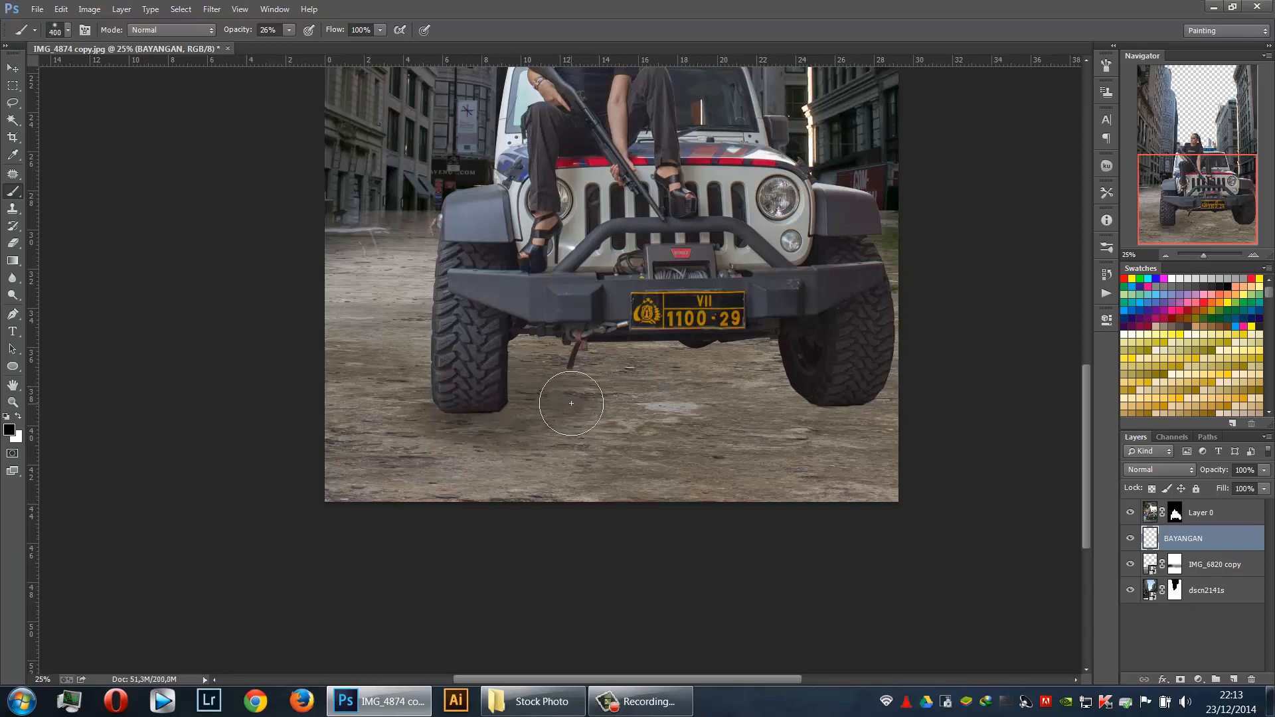
Build up the soft shadow across the ground under the jeep as far as the right-hand tyre, using a brush of about 400 px
{"action": "key", "text": "bracketright"}
{"action": "mouse_move", "coordinate": [705, 415]}
{"action": "left_mouse_down"}
{"action": "mouse_move", "coordinate": [823, 406]}
{"action": "mouse_move", "coordinate": [810, 382]}
{"action": "mouse_move", "coordinate": [581, 347]}
{"action": "mouse_move", "coordinate": [506, 358]}
{"action": "mouse_move", "coordinate": [774, 348]}
{"action": "mouse_move", "coordinate": [789, 351]}
{"action": "mouse_move", "coordinate": [568, 354]}
{"action": "mouse_move", "coordinate": [484, 369]}
{"action": "left_mouse_up"}
{"action": "key", "text": "bracketleft"}
{"action": "key", "text": "bracketleft"}
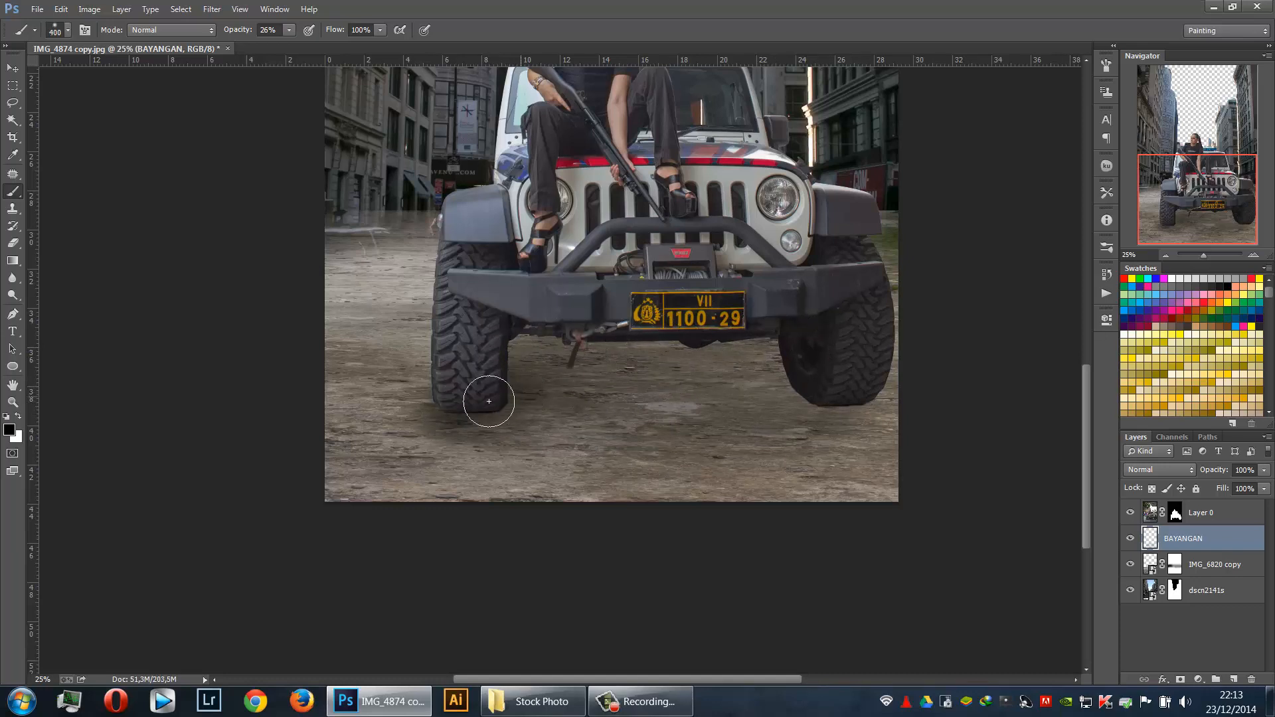
{"action": "mouse_move", "coordinate": [564, 410]}
{"action": "left_mouse_down"}
{"action": "mouse_move", "coordinate": [813, 415]}
{"action": "mouse_move", "coordinate": [859, 403]}
{"action": "mouse_move", "coordinate": [784, 392]}
{"action": "mouse_move", "coordinate": [562, 431]}
{"action": "mouse_move", "coordinate": [599, 392]}
{"action": "mouse_move", "coordinate": [754, 366]}
{"action": "mouse_move", "coordinate": [494, 375]}
{"action": "mouse_move", "coordinate": [768, 356]}
{"action": "left_mouse_up"}
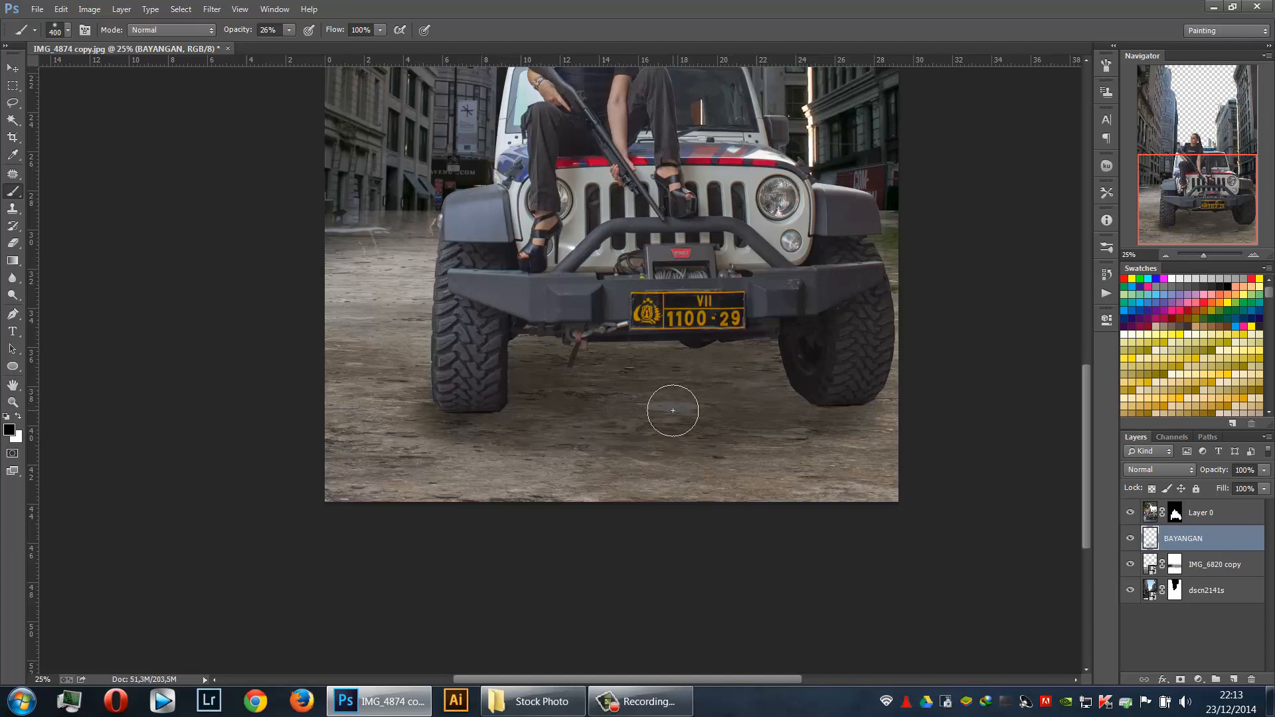
{"action": "scroll", "coordinate": [621, 440], "scroll_direction": "up", "scroll_amount": 1}
{"action": "scroll", "coordinate": [621, 440], "scroll_direction": "up", "scroll_amount": 2}
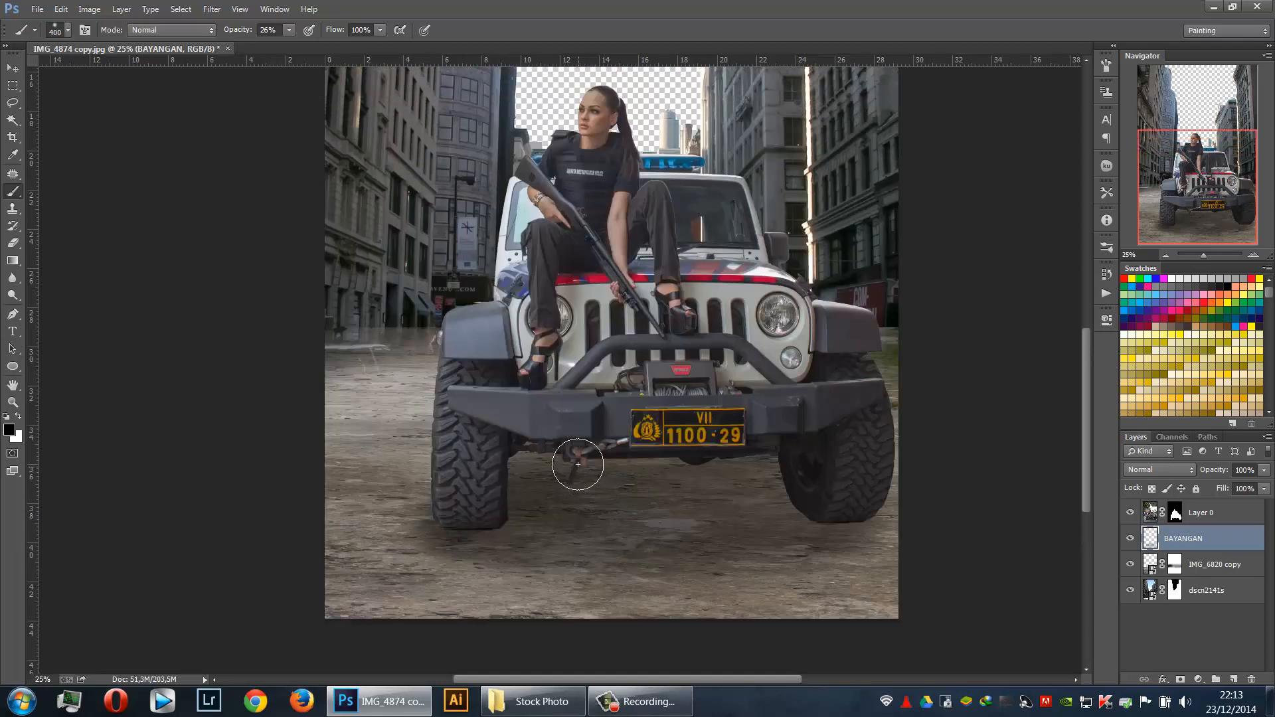
{"action": "scroll", "coordinate": [567, 473], "scroll_direction": "up", "scroll_amount": 2}
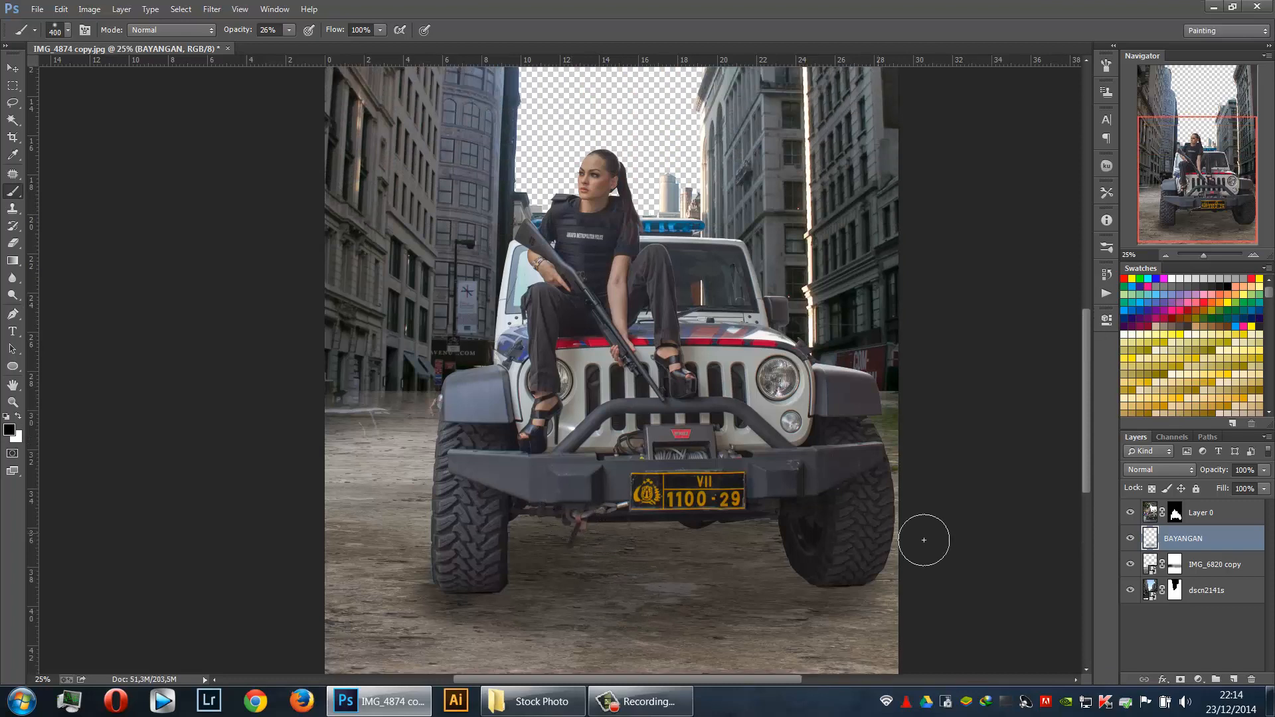
Fade the ground's far edge beside the jeep by painting black at 26% opacity on the IMG_6820 copy layer's mask
{"action": "key", "text": "alt+bracketleft"}
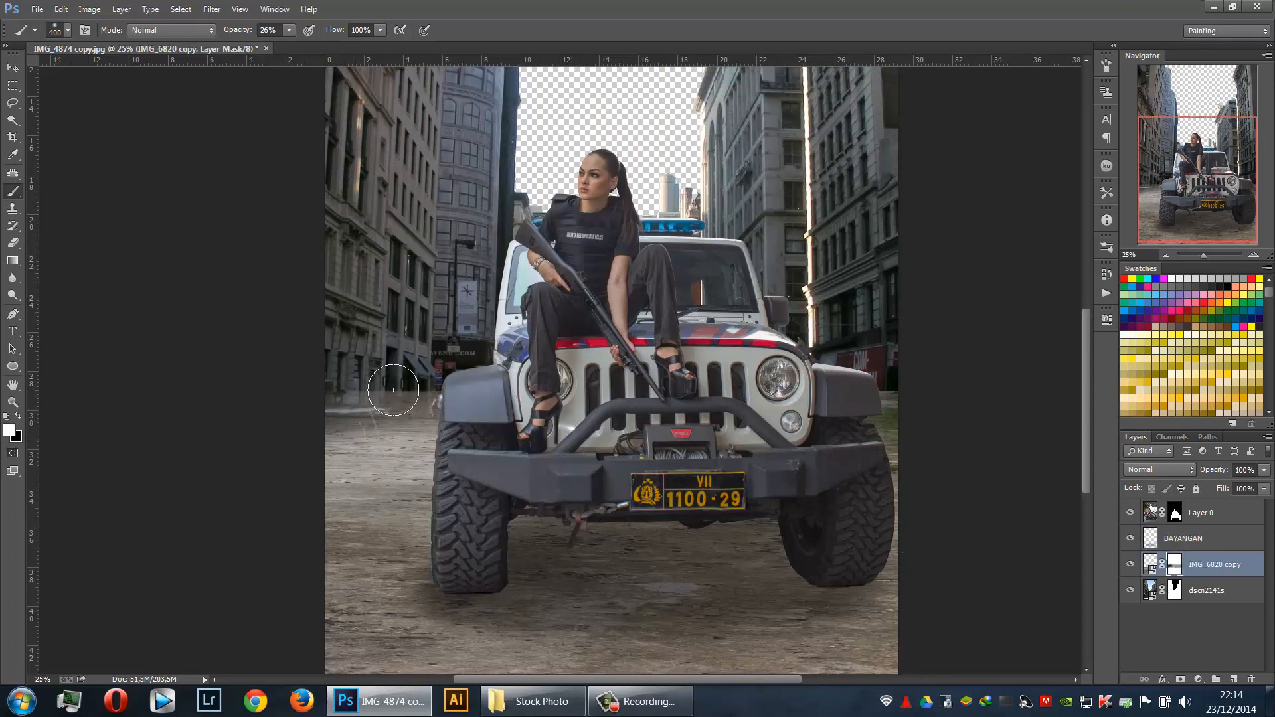
{"action": "mouse_move", "coordinate": [471, 394]}
{"action": "left_mouse_down"}
{"action": "mouse_move", "coordinate": [337, 393]}
{"action": "mouse_move", "coordinate": [543, 393]}
{"action": "mouse_move", "coordinate": [325, 395]}
{"action": "mouse_move", "coordinate": [493, 396]}
{"action": "mouse_move", "coordinate": [418, 398]}
{"action": "left_mouse_up"}
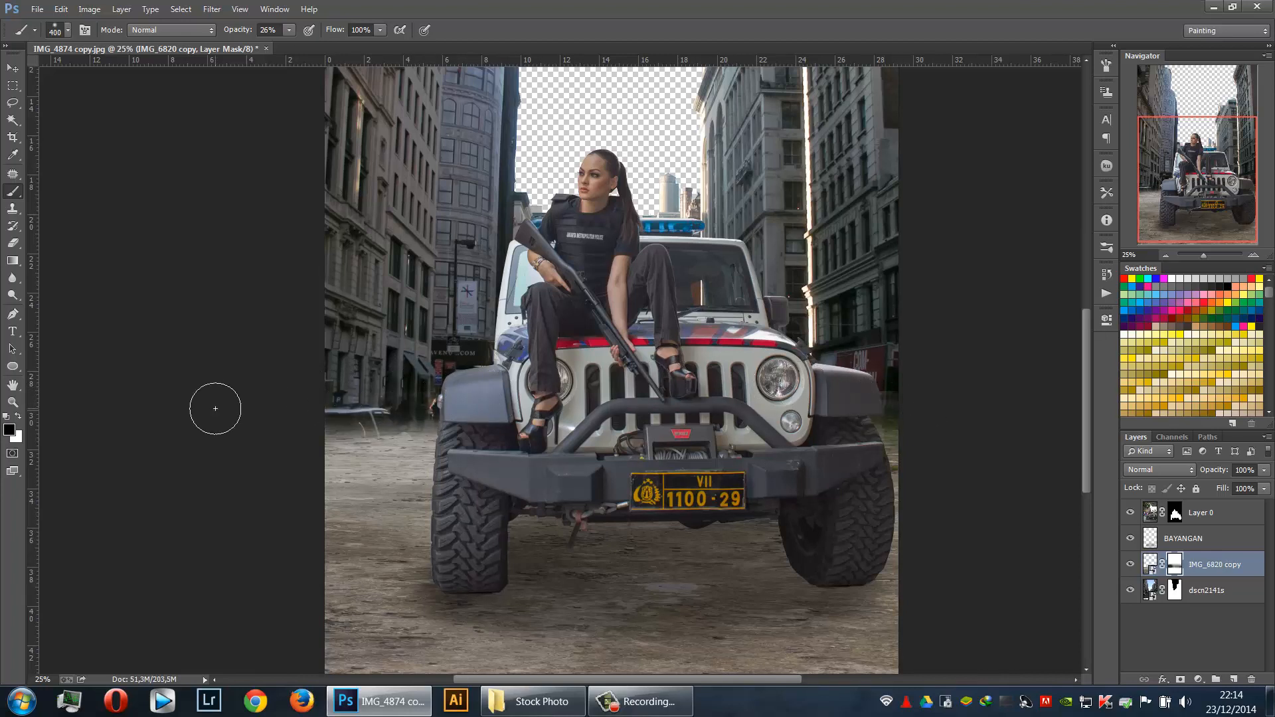
{"action": "mouse_move", "coordinate": [494, 415]}
{"action": "left_mouse_down"}
{"action": "mouse_move", "coordinate": [339, 413]}
{"action": "mouse_move", "coordinate": [452, 414]}
{"action": "left_mouse_up"}
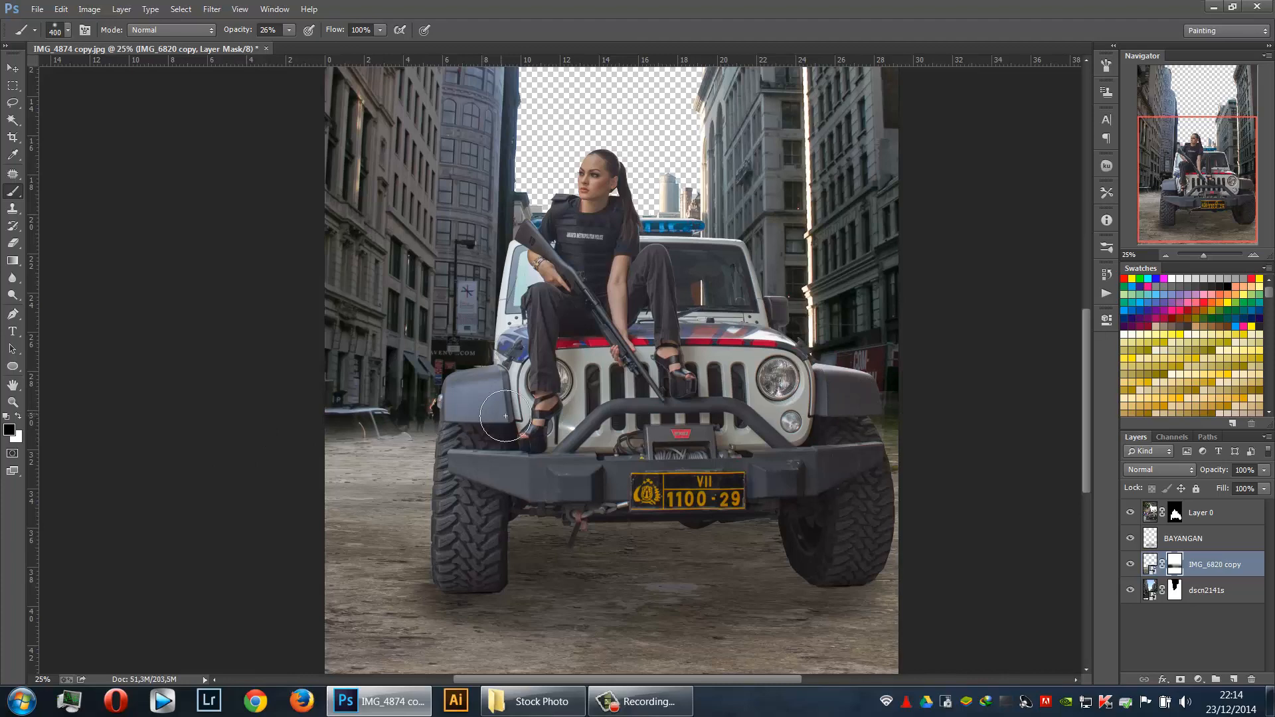
Create a new layer named ASAP directly above the BAYANGAN layer
{"action": "key", "text": "ctrl+minus"}
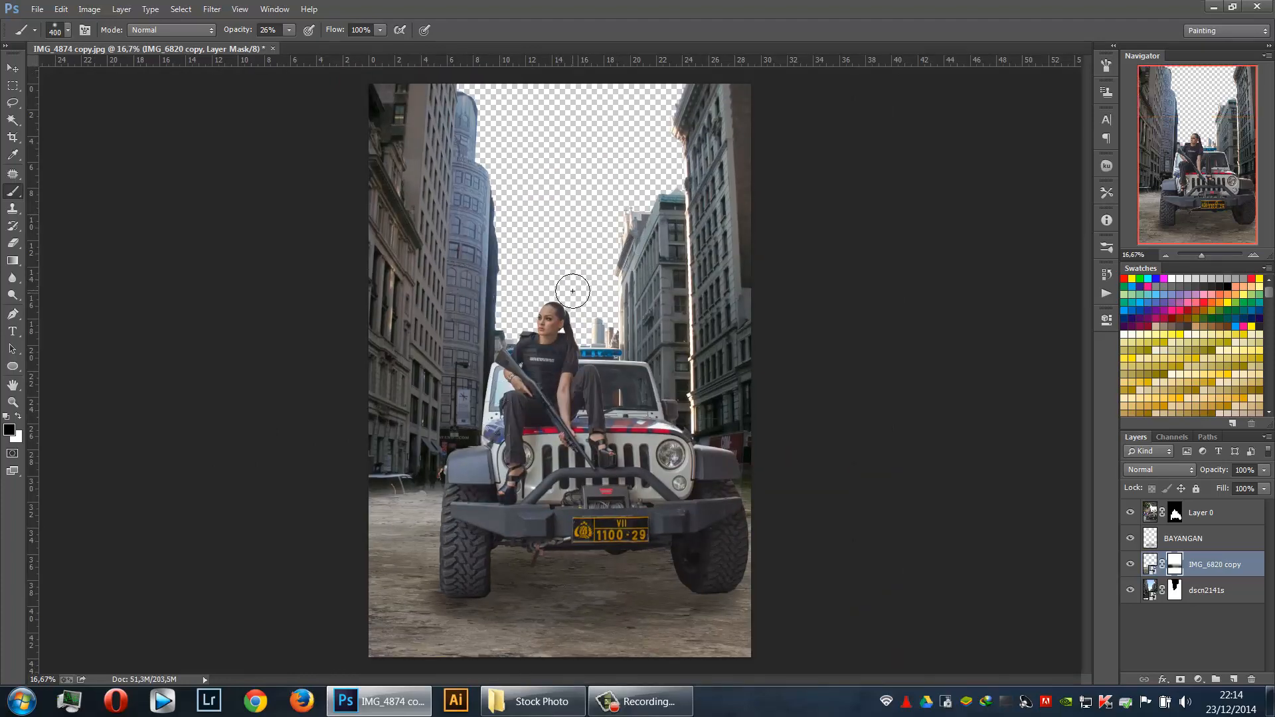
{"action": "left_click", "coordinate": [1220, 540]}
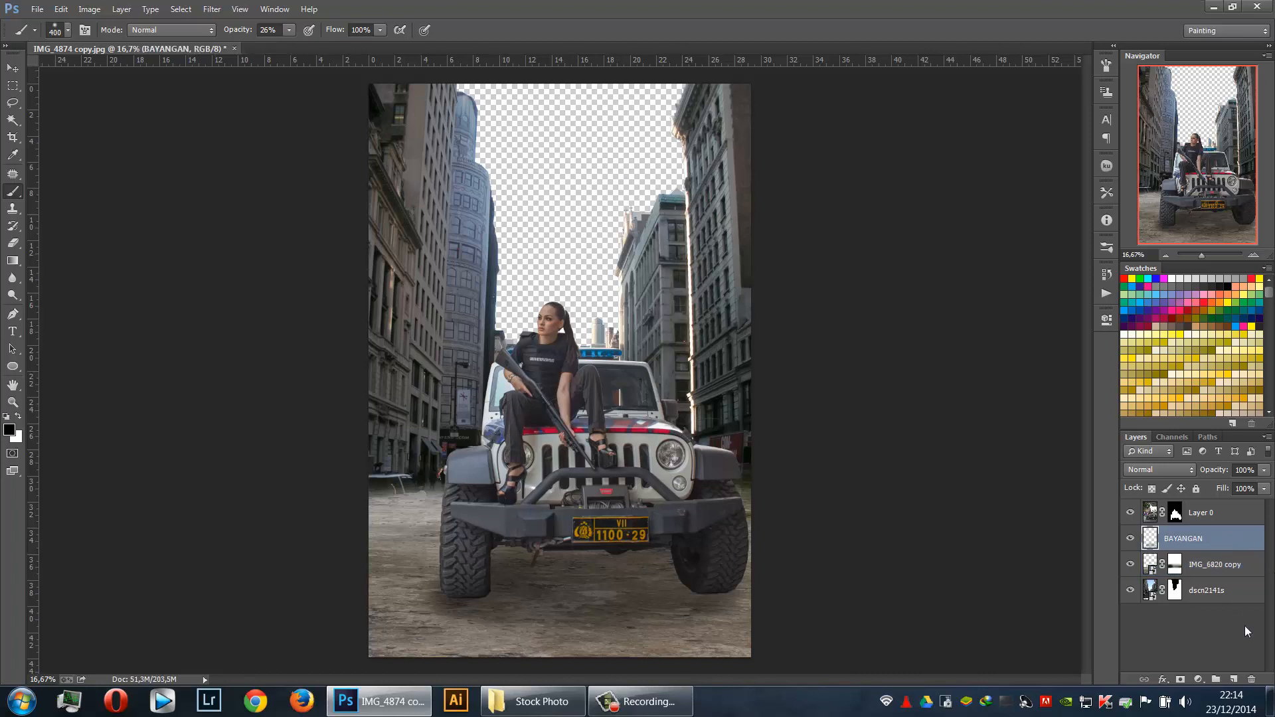
{"action": "left_click", "coordinate": [1233, 679]}
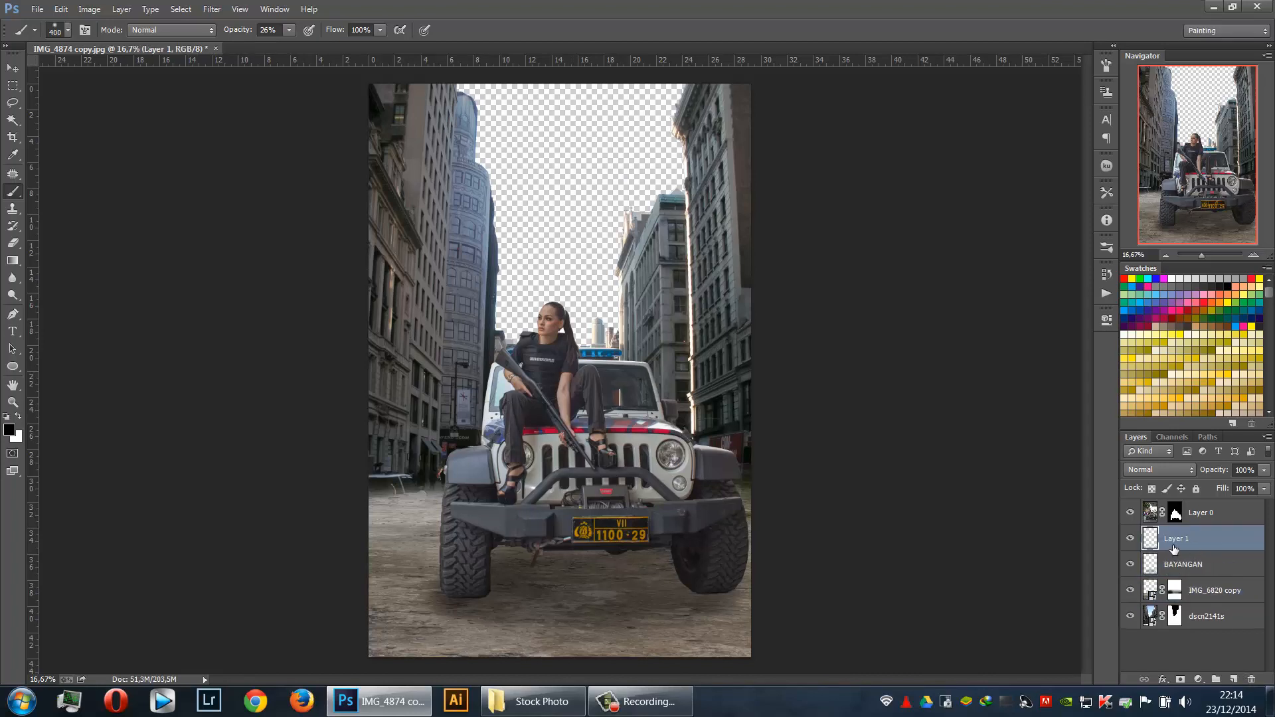
{"action": "double_click", "coordinate": [1174, 548]}
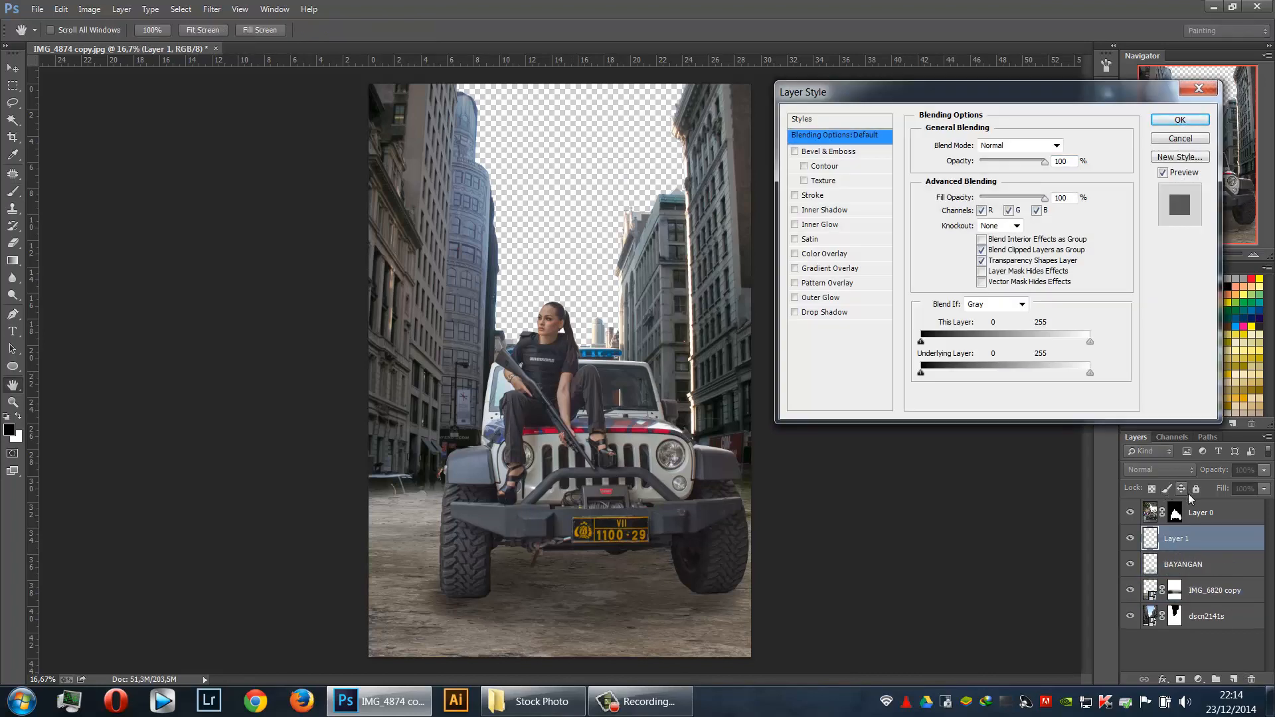
{"action": "left_click", "coordinate": [1180, 138]}
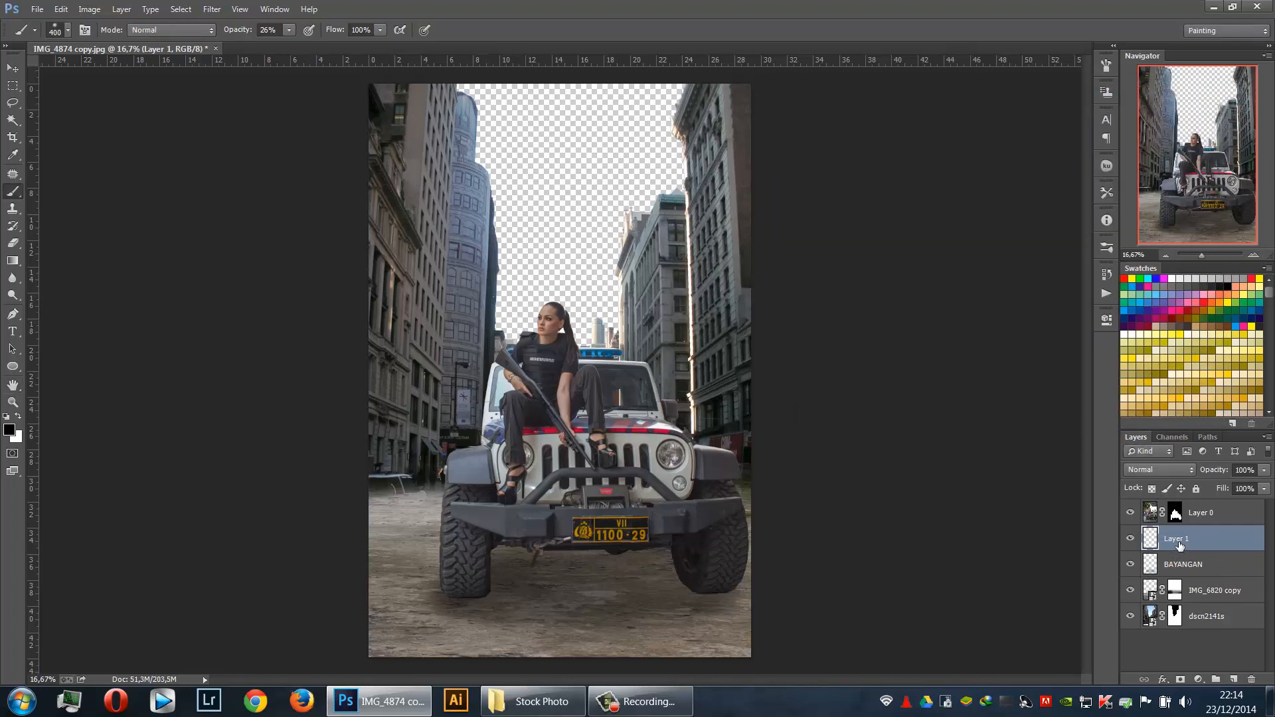
{"action": "double_click", "coordinate": [1177, 539]}
{"action": "key", "text": "Return"}
Choose the 500 px cloud-textured brush preset and sample a light grey from the ground as its paint colour
{"action": "right_click", "coordinate": [529, 213]}
{"action": "mouse_move", "coordinate": [852, 329]}
{"action": "left_mouse_down"}
{"action": "mouse_move", "coordinate": [852, 473]}
{"action": "mouse_move", "coordinate": [854, 455]}
{"action": "left_mouse_up"}
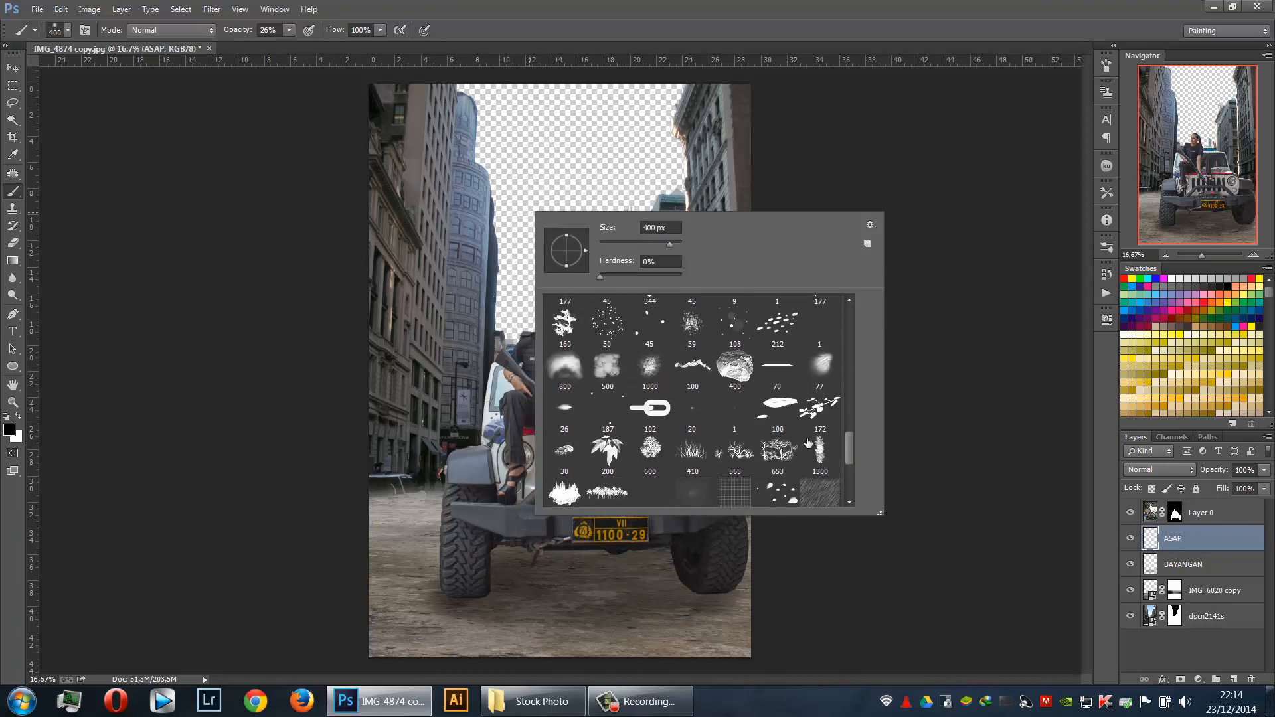
{"action": "left_click", "coordinate": [597, 376]}
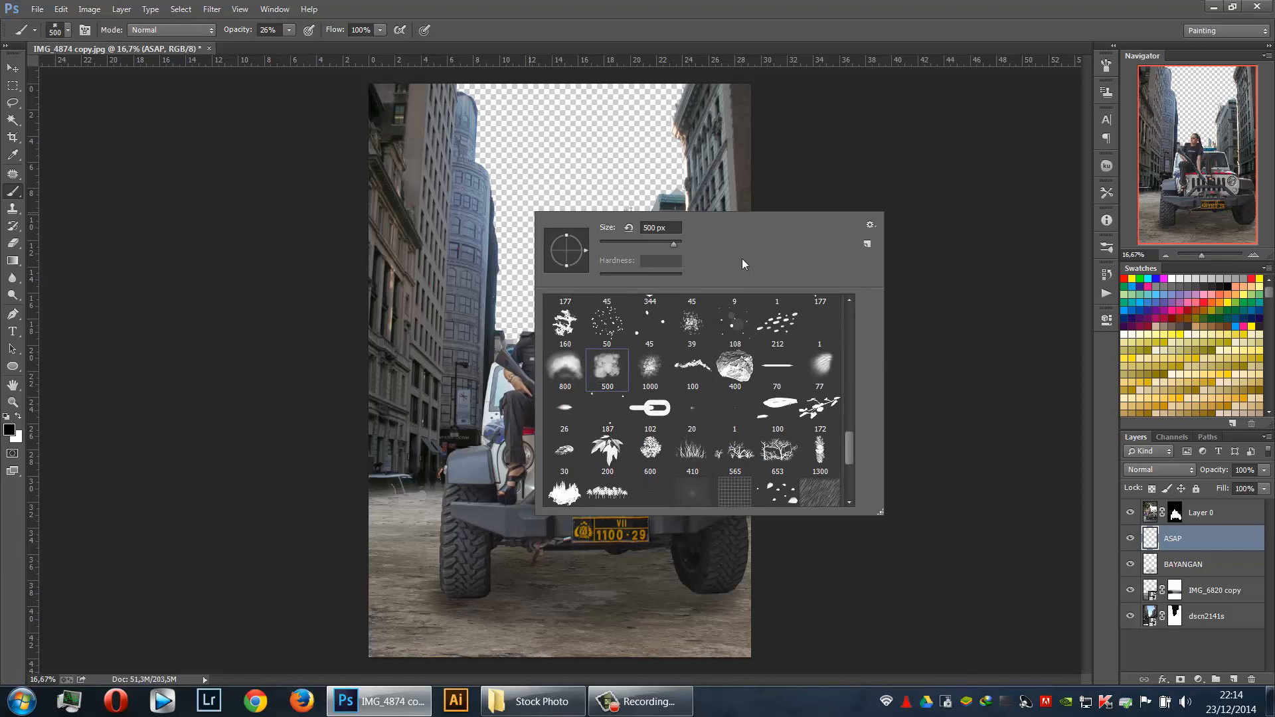
{"action": "left_click", "coordinate": [980, 193]}
{"action": "left_click", "coordinate": [12, 155]}
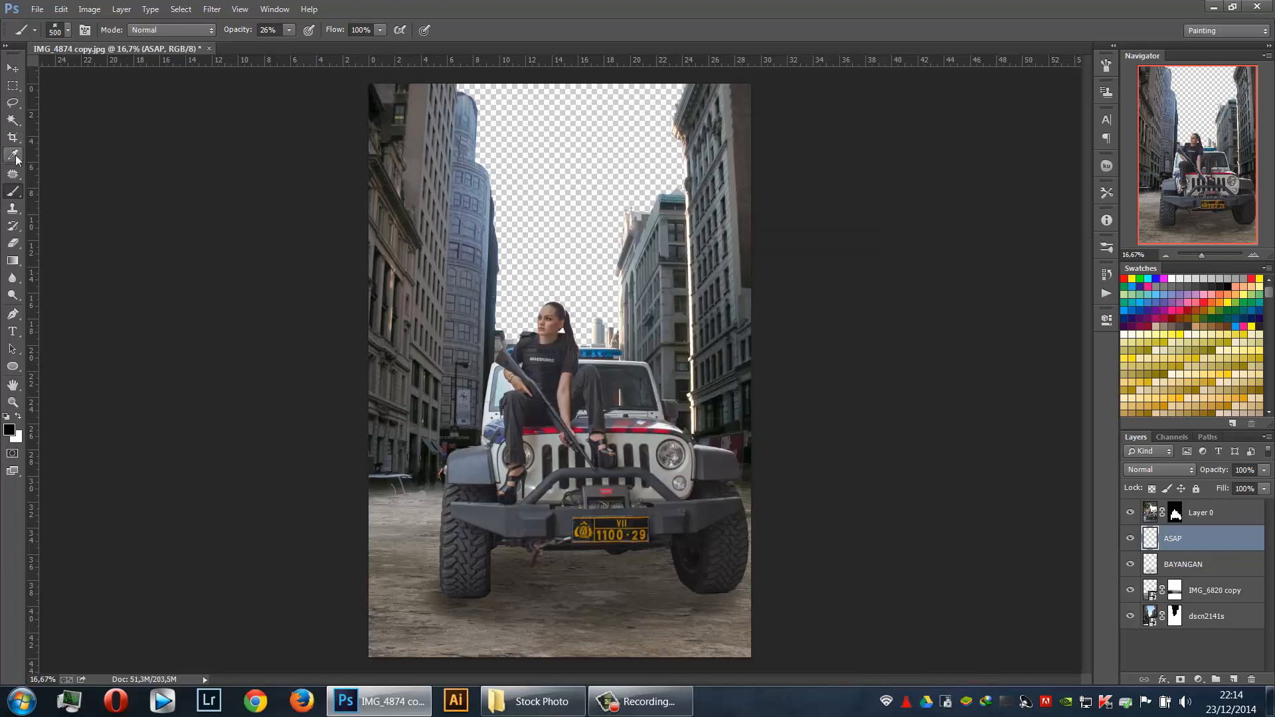
{"action": "left_click", "coordinate": [412, 516]}
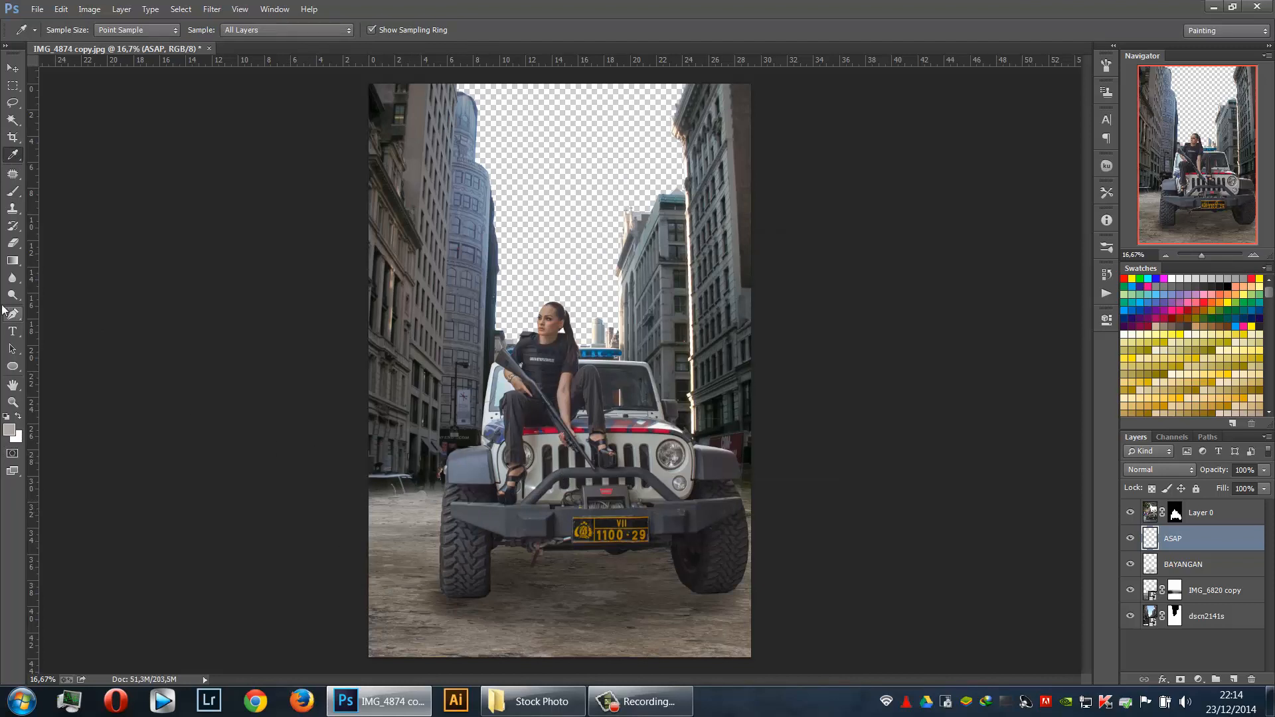
{"action": "left_click", "coordinate": [14, 191]}
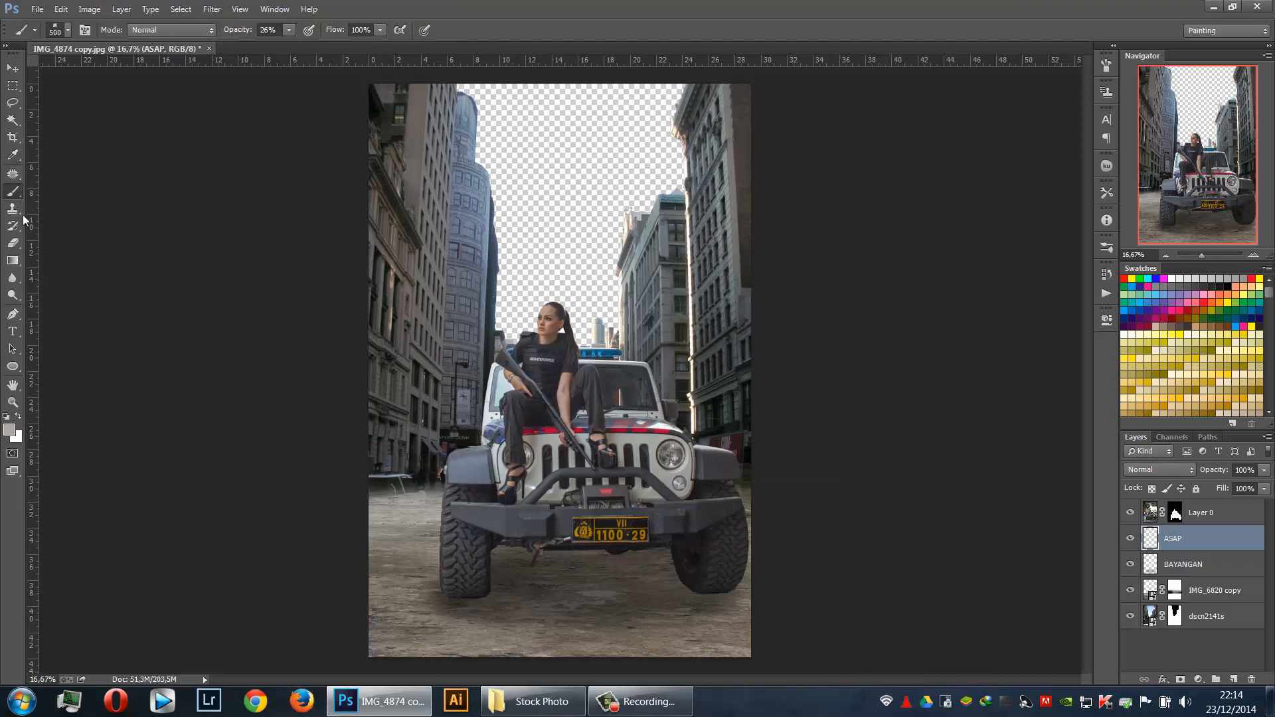
Paint grey smoke on the ASAP layer along the street on both sides of the jeep with an enlarged cloud brush at 26% opacity
{"action": "key", "text": "bracketright"}
{"action": "key", "text": "bracketright"}
{"action": "key", "text": "bracketright"}
{"action": "key", "text": "bracketright"}
{"action": "key", "text": "bracketright"}
{"action": "key", "text": "bracketright"}
{"action": "key", "text": "bracketright"}
{"action": "mouse_move", "coordinate": [382, 474]}
{"action": "left_mouse_down"}
{"action": "mouse_move", "coordinate": [494, 485]}
{"action": "mouse_move", "coordinate": [749, 472]}
{"action": "mouse_move", "coordinate": [304, 489]}
{"action": "mouse_move", "coordinate": [532, 450]}
{"action": "mouse_move", "coordinate": [763, 457]}
{"action": "mouse_move", "coordinate": [357, 476]}
{"action": "mouse_move", "coordinate": [415, 459]}
{"action": "mouse_move", "coordinate": [354, 466]}
{"action": "mouse_move", "coordinate": [436, 476]}
{"action": "mouse_move", "coordinate": [326, 501]}
{"action": "mouse_move", "coordinate": [501, 513]}
{"action": "mouse_move", "coordinate": [793, 474]}
{"action": "mouse_move", "coordinate": [344, 492]}
{"action": "mouse_move", "coordinate": [438, 488]}
{"action": "left_mouse_up"}
{"action": "mouse_move", "coordinate": [126, 535]}
{"action": "left_mouse_down"}
{"action": "mouse_move", "coordinate": [378, 531]}
{"action": "mouse_move", "coordinate": [456, 459]}
{"action": "mouse_move", "coordinate": [332, 480]}
{"action": "mouse_move", "coordinate": [770, 441]}
{"action": "left_mouse_up"}
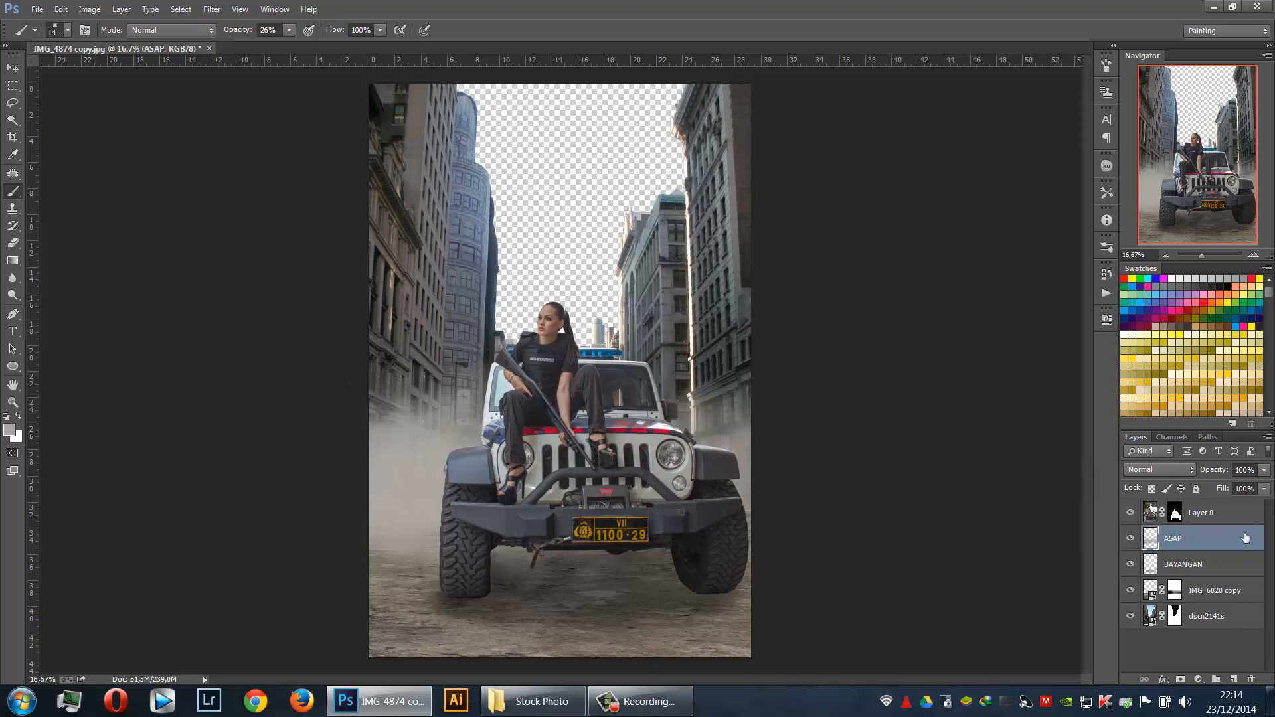
Lower the ASAP layer's opacity to 64%
{"action": "left_click", "coordinate": [1264, 471]}
{"action": "mouse_move", "coordinate": [1251, 486]}
{"action": "left_mouse_down"}
{"action": "mouse_move", "coordinate": [1261, 493]}
{"action": "mouse_move", "coordinate": [1239, 487]}
{"action": "left_mouse_up"}
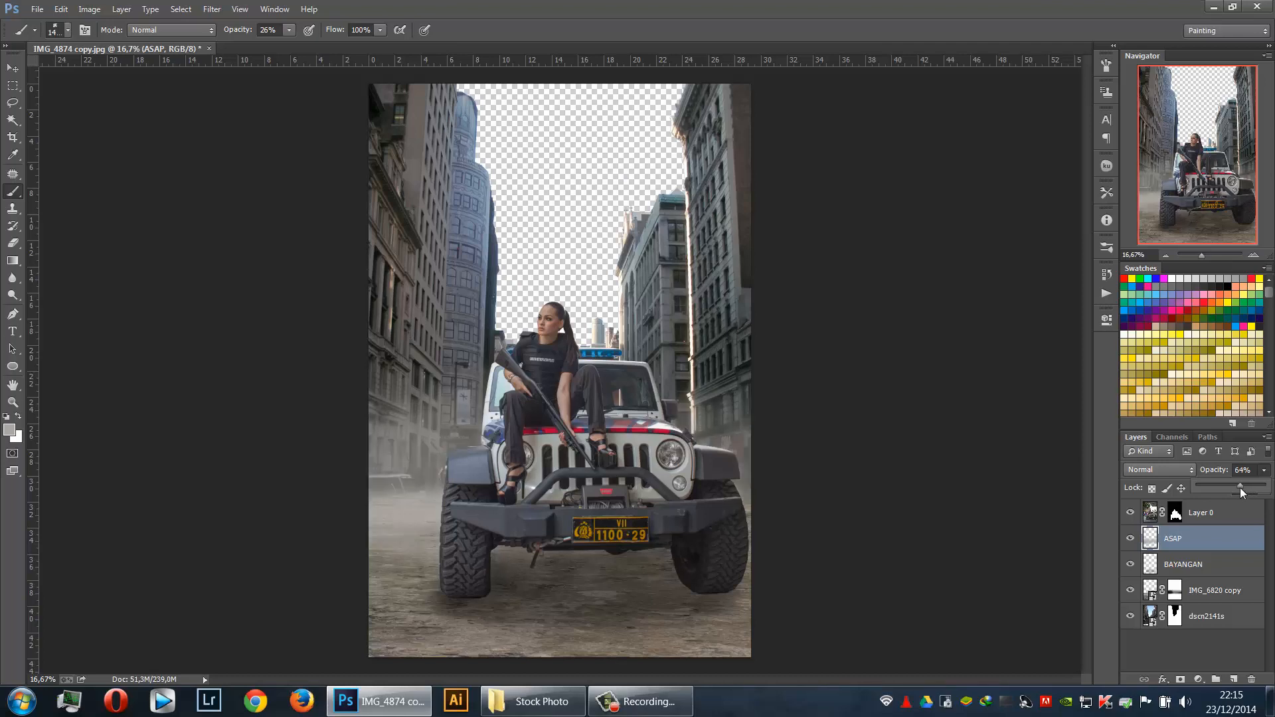
Scale the IMG_6820 copy ground layer's height down to 95.66% and shift it down to cover the canvas's bottom edge
{"action": "left_click", "coordinate": [16, 70]}
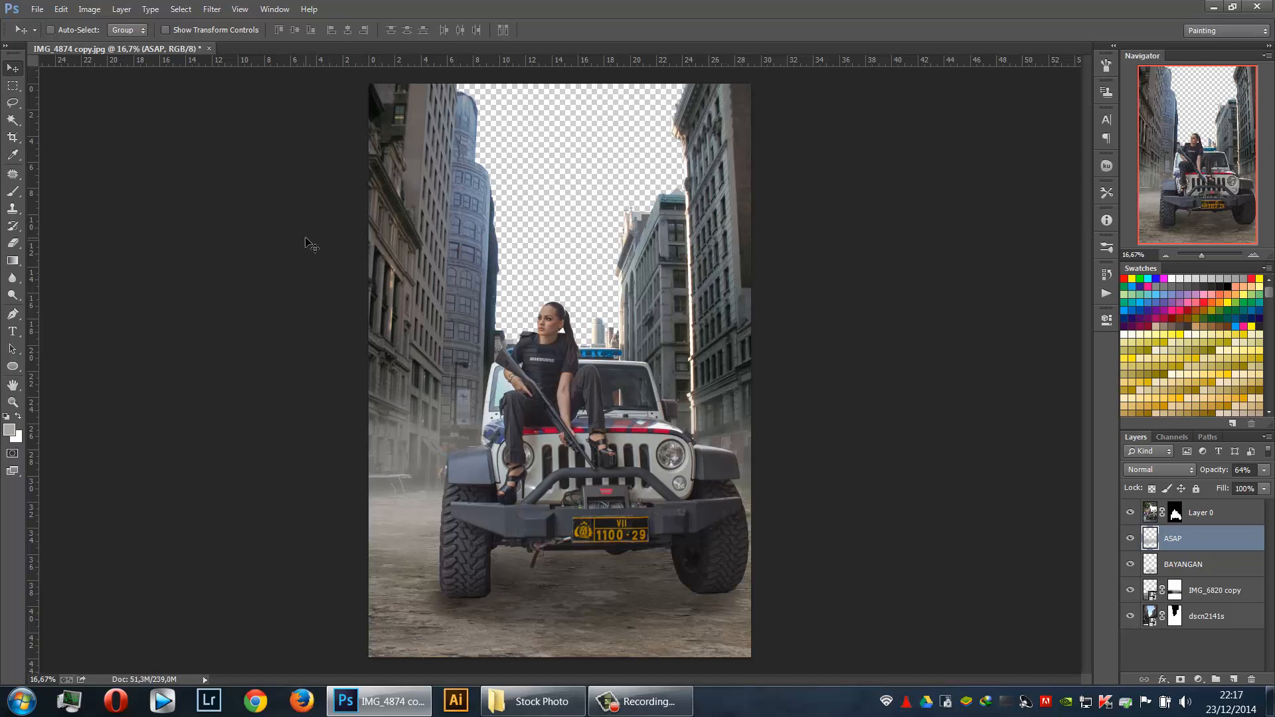
{"action": "left_click", "coordinate": [1203, 587]}
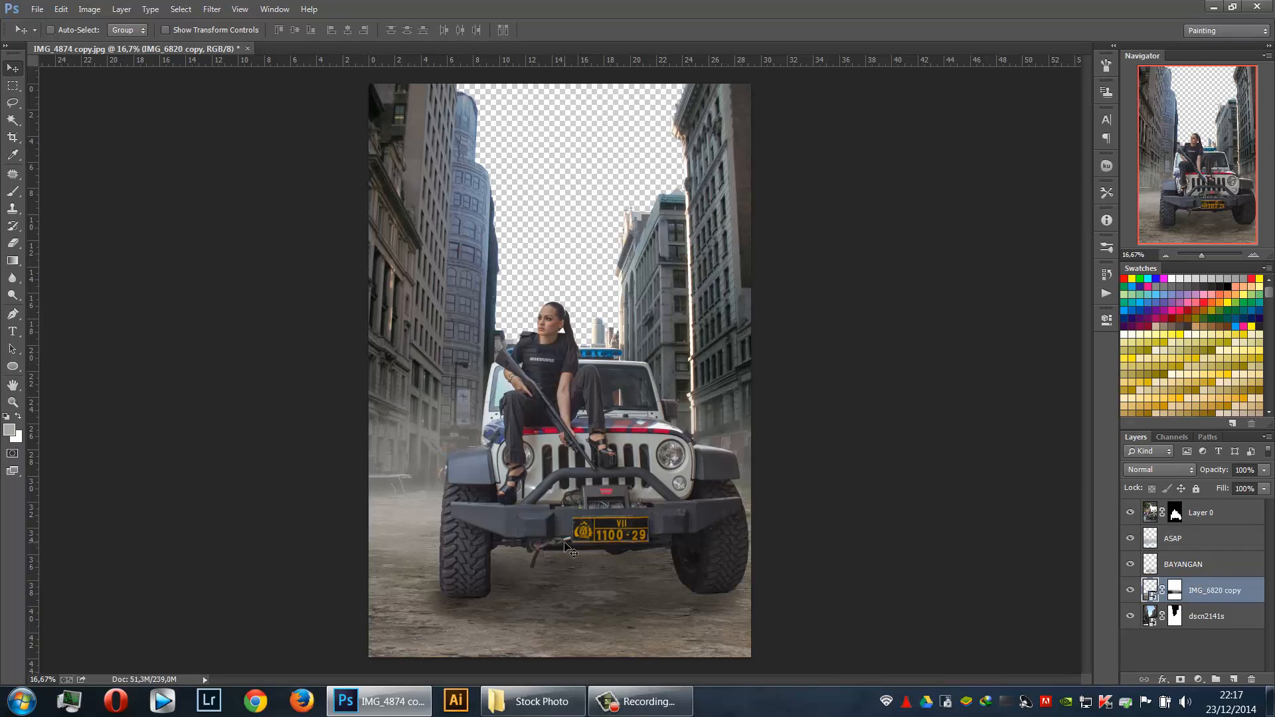
{"action": "left_click", "coordinate": [60, 9]}
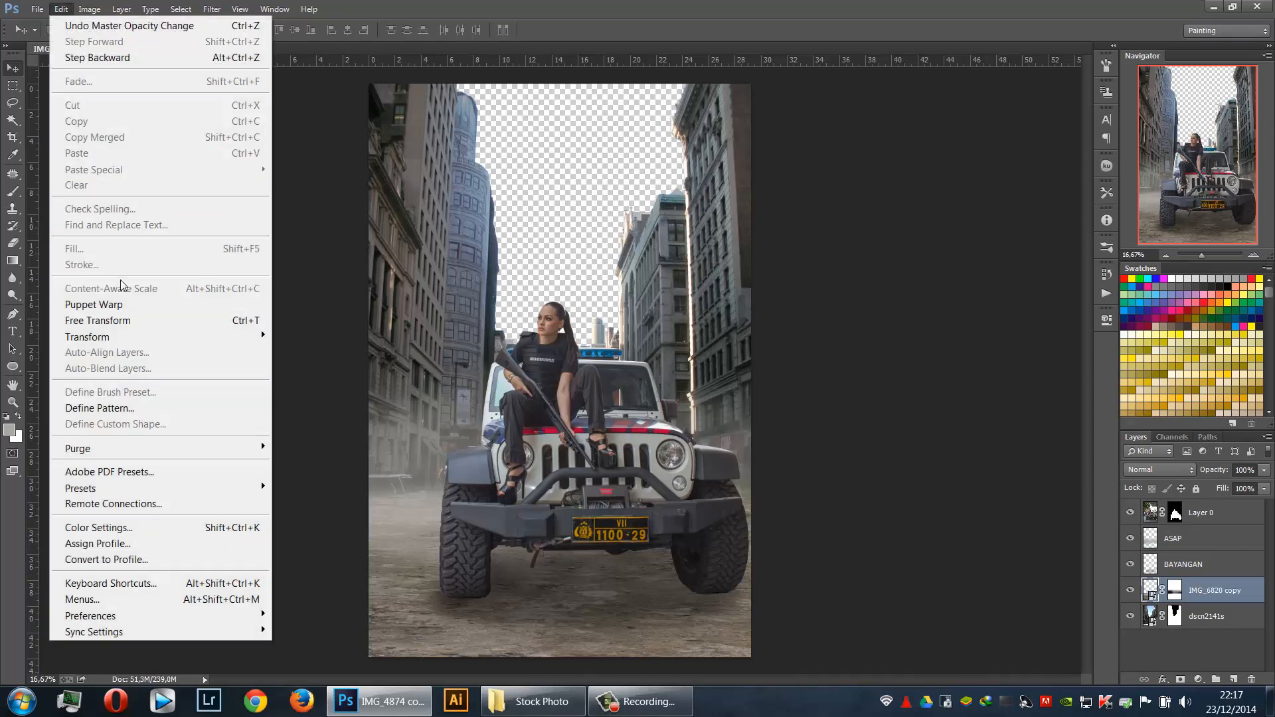
{"action": "left_click", "coordinate": [115, 325]}
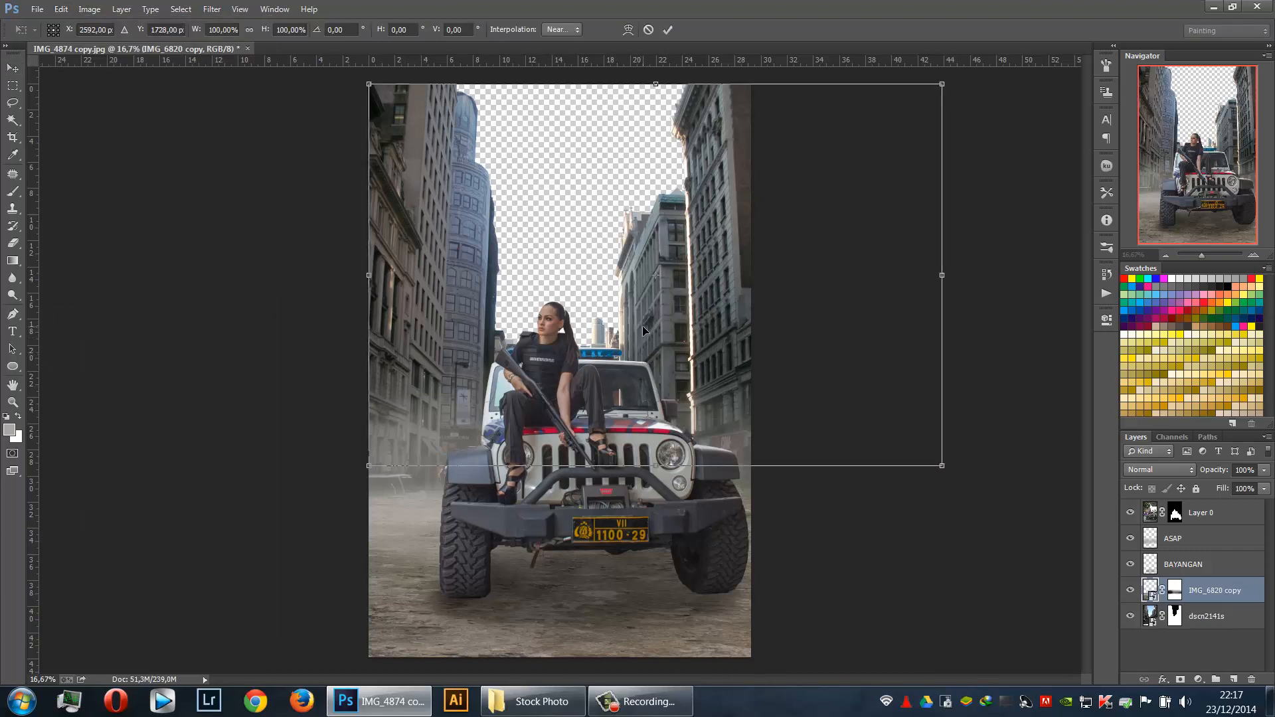
{"action": "left_click_drag", "start_coordinate": [654, 79], "coordinate": [657, 98]}
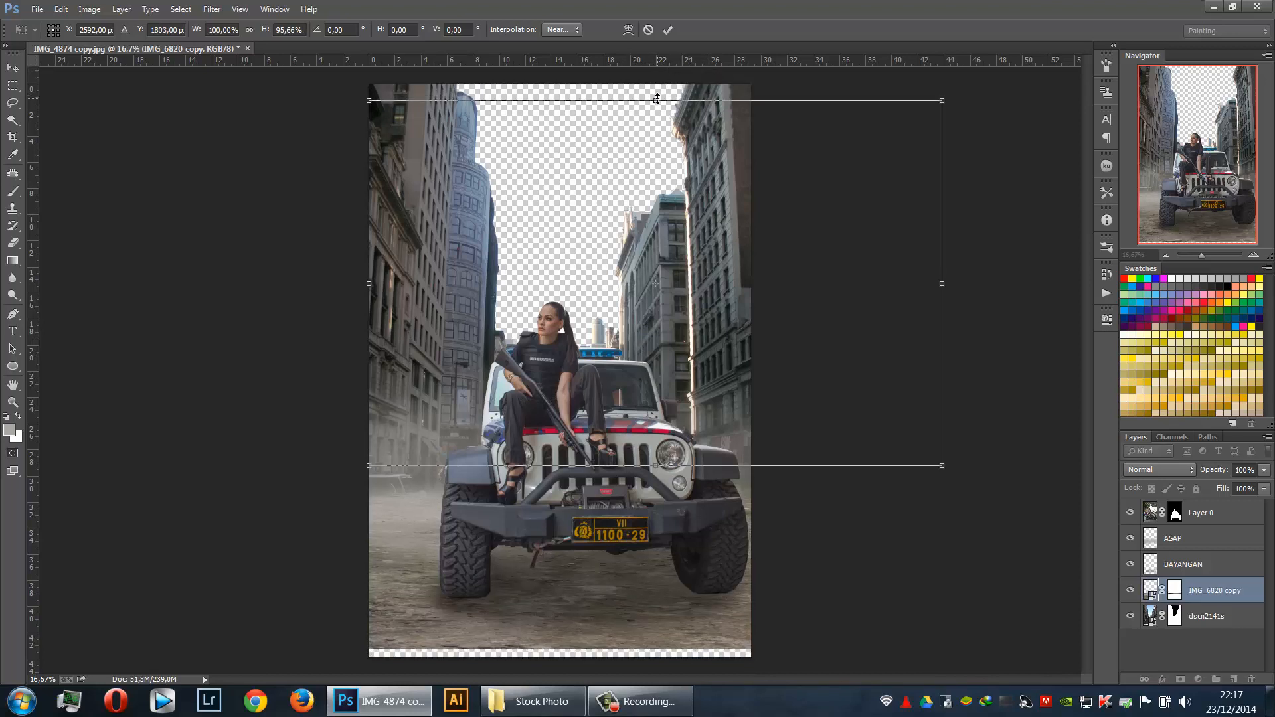
{"action": "key", "text": "Return"}
{"action": "left_click_drag", "start_coordinate": [636, 572], "coordinate": [635, 585]}
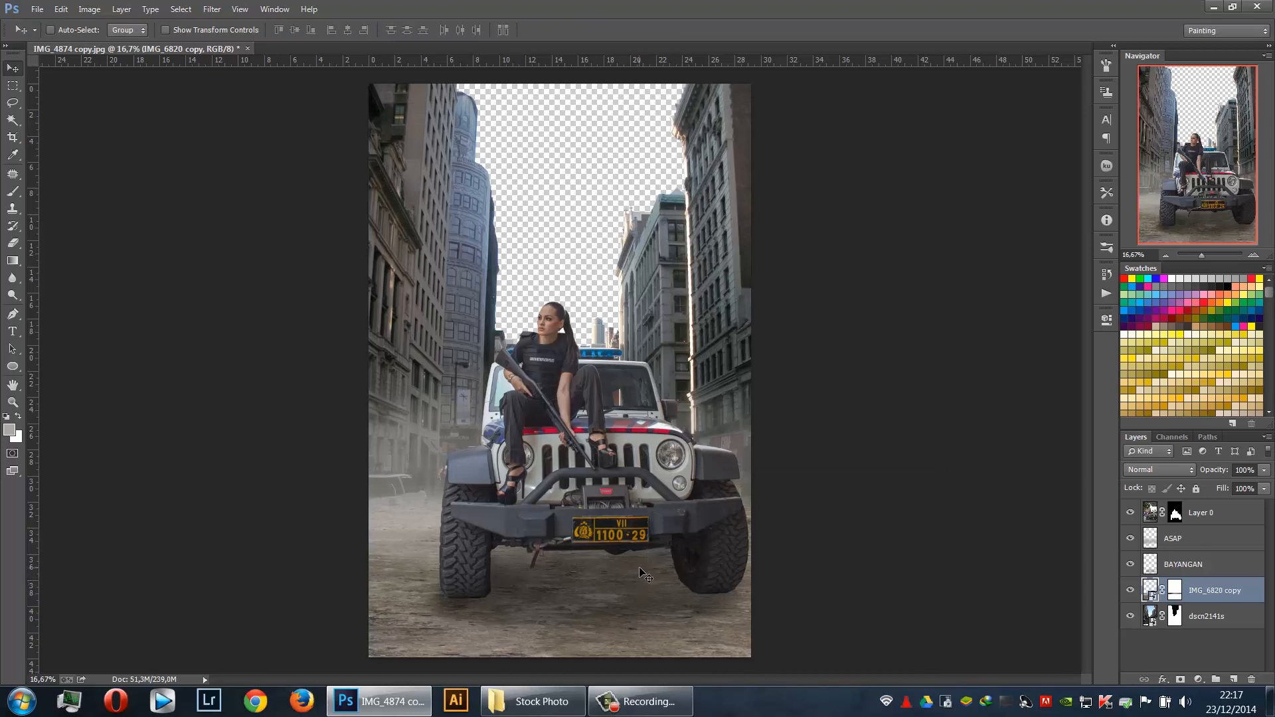
Add a Brightness/Contrast adjustment clipped to the IMG_6820 copy ground layer and set its brightness to -63
{"action": "left_click", "coordinate": [1197, 679]}
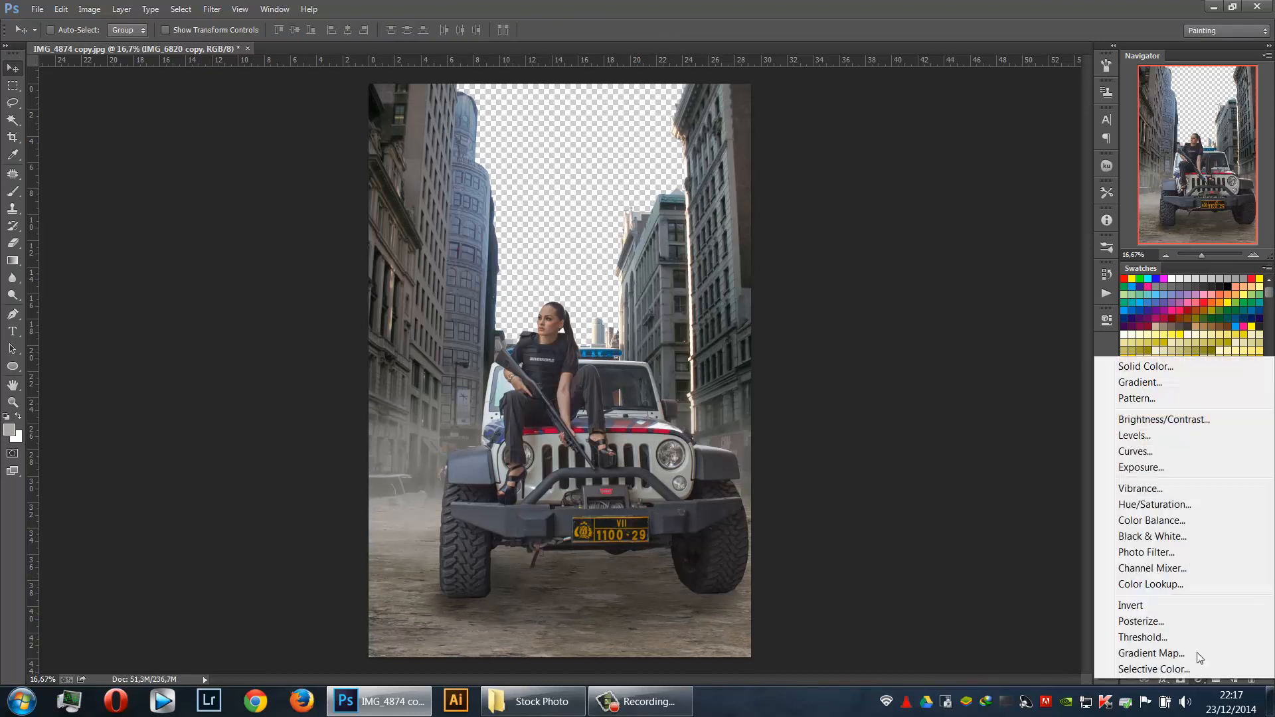
{"action": "left_click", "coordinate": [1186, 425]}
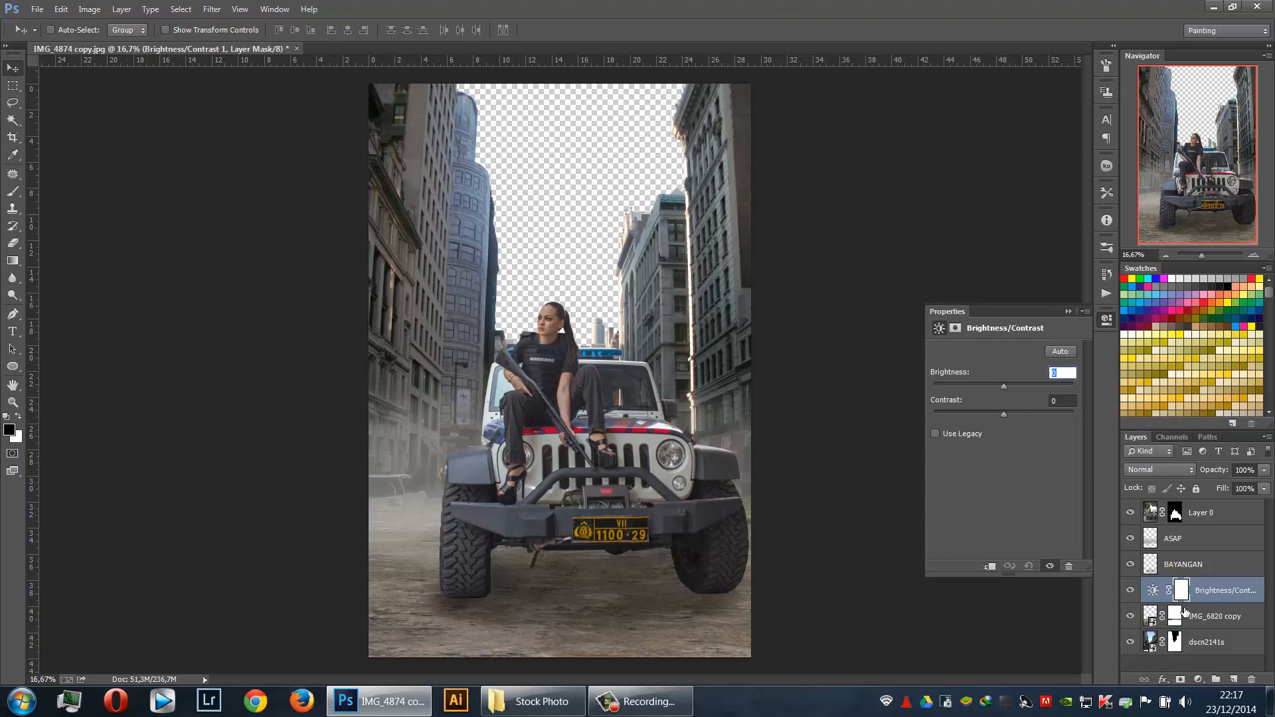
{"action": "left_click_drag", "start_coordinate": [1184, 599], "coordinate": [1185, 595]}
{"action": "left_click_drag", "start_coordinate": [1187, 599], "coordinate": [1156, 598]}
{"action": "left_click", "coordinate": [1155, 600], "text": "alt"}
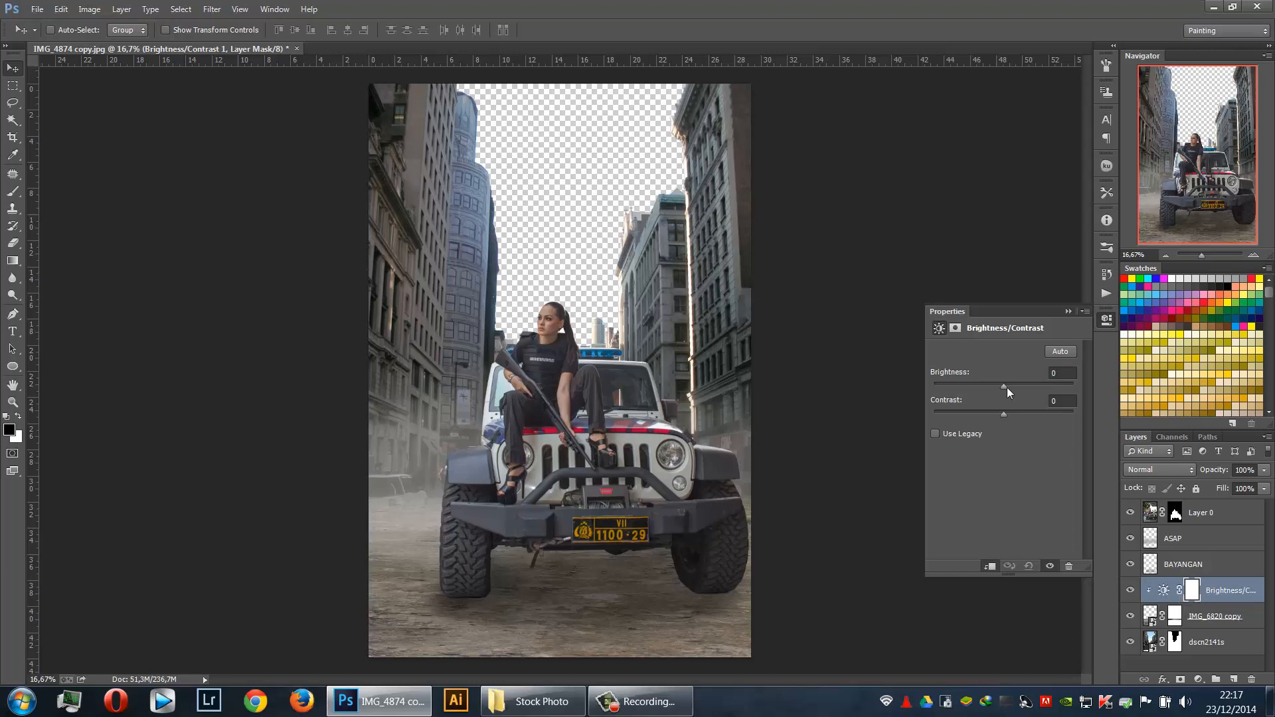
{"action": "left_click_drag", "start_coordinate": [993, 385], "coordinate": [977, 388]}
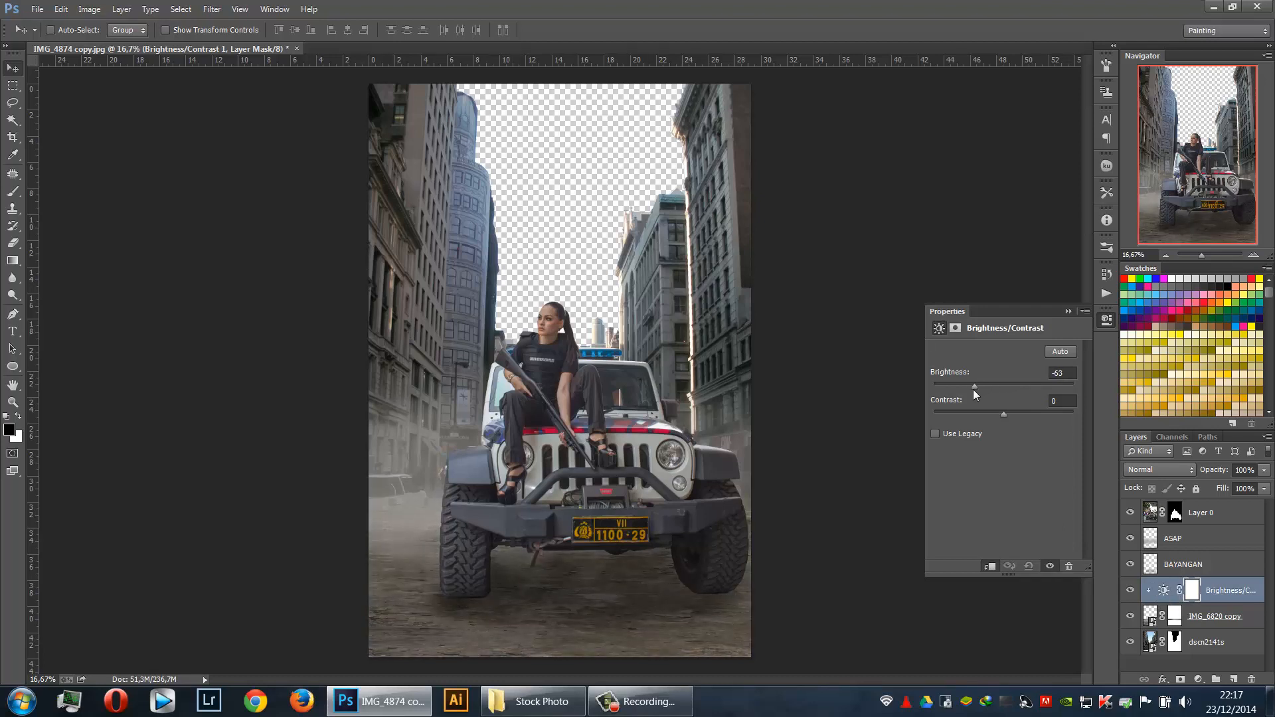
{"action": "left_click", "coordinate": [1069, 312]}
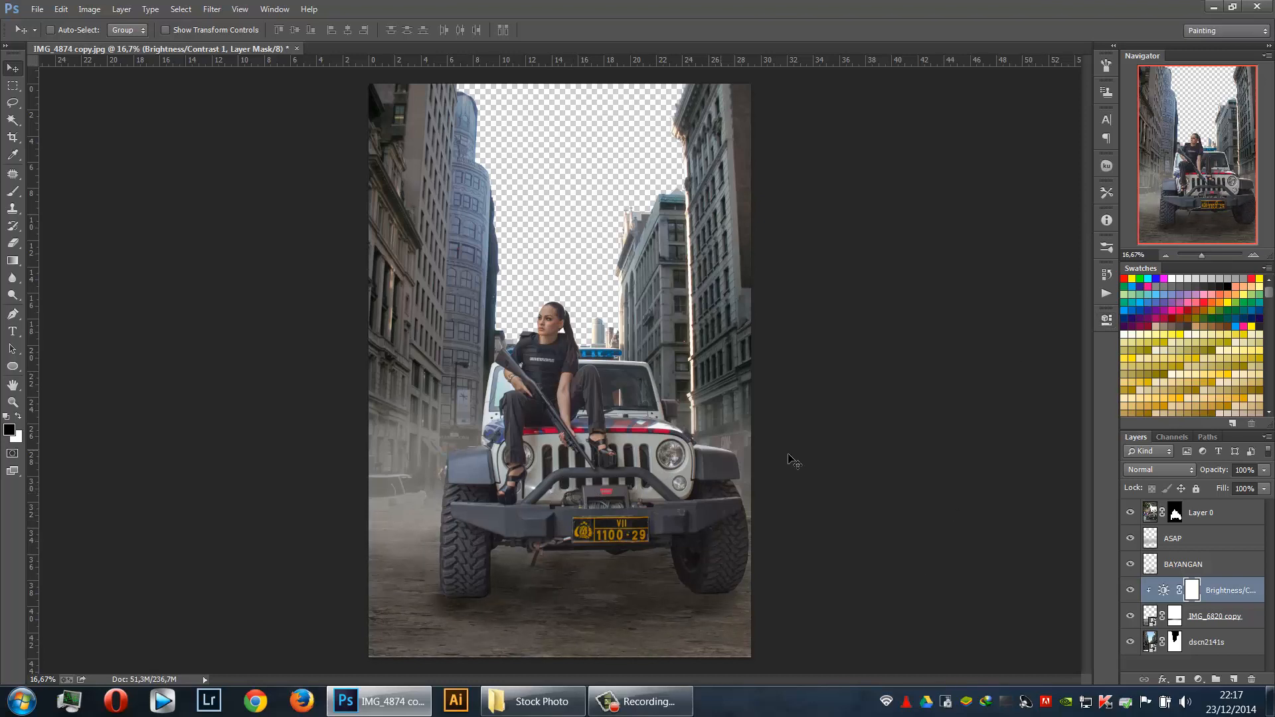
Add a Brightness/Contrast adjustment clipped to the dscn2141s buildings layer and set its brightness to -64
{"action": "left_click", "coordinate": [1217, 648]}
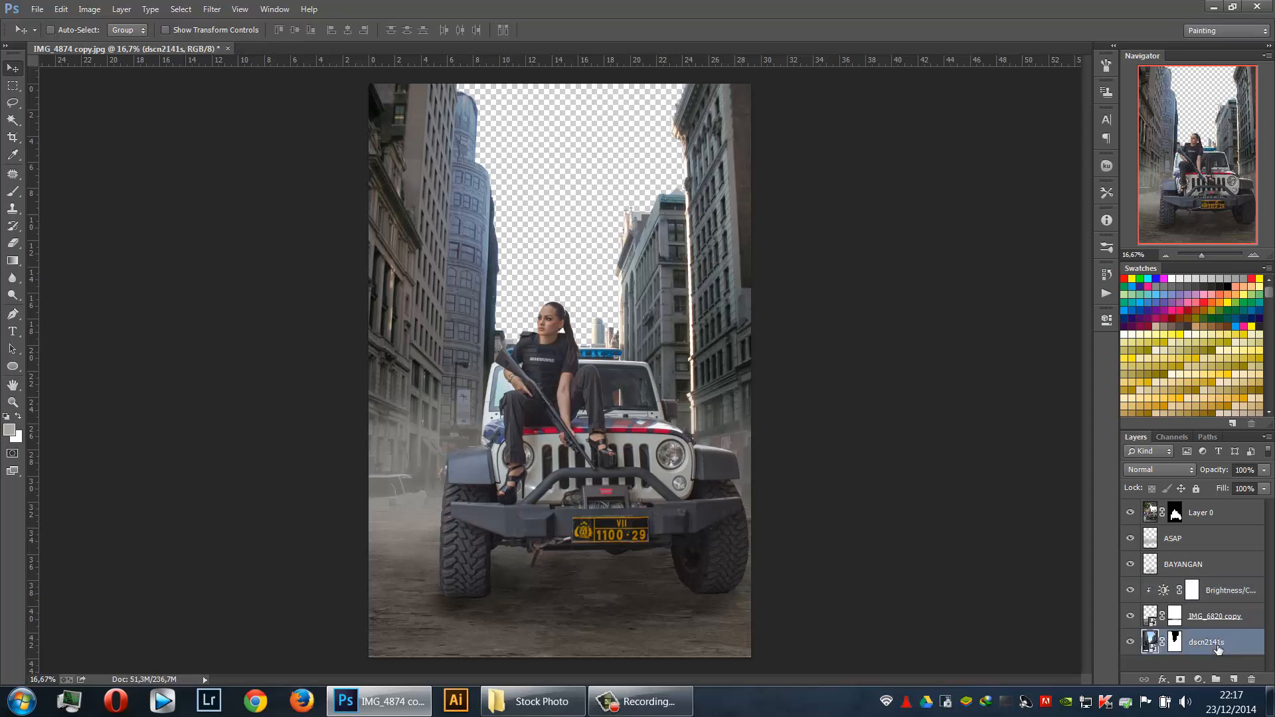
{"action": "left_click", "coordinate": [1199, 680]}
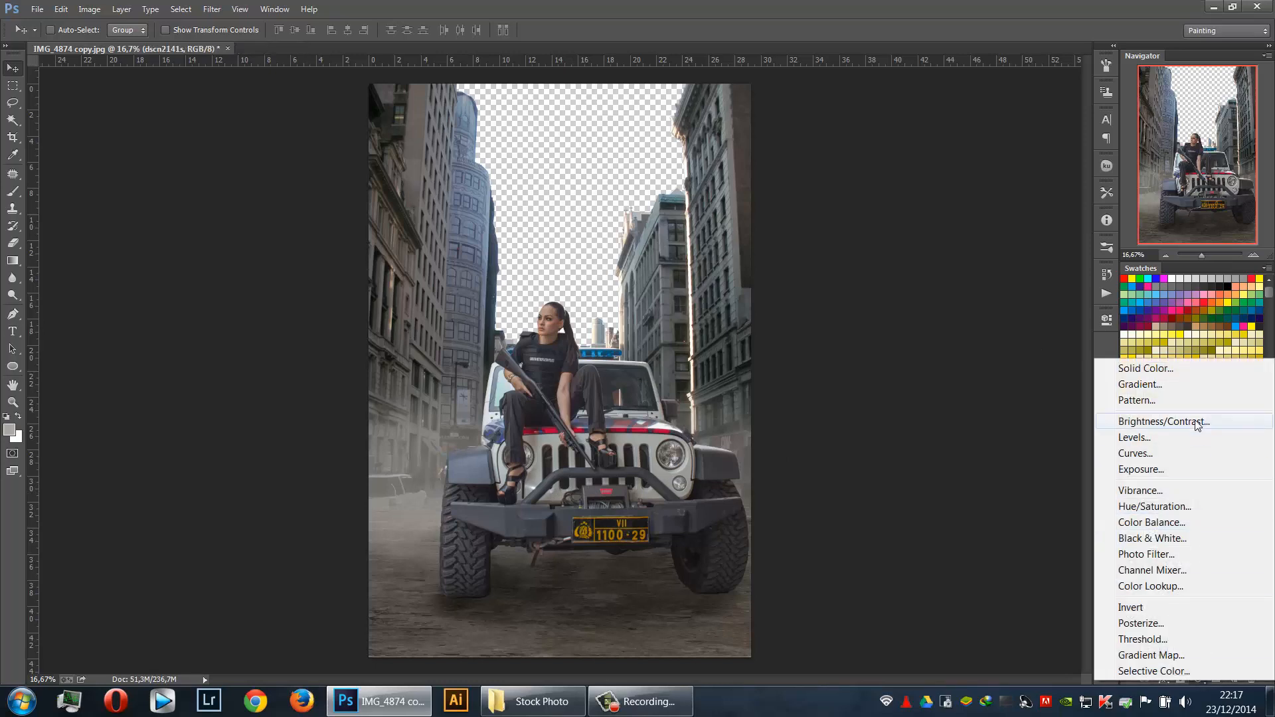
{"action": "left_click", "coordinate": [1169, 421]}
{"action": "left_click", "coordinate": [1200, 647], "text": "alt"}
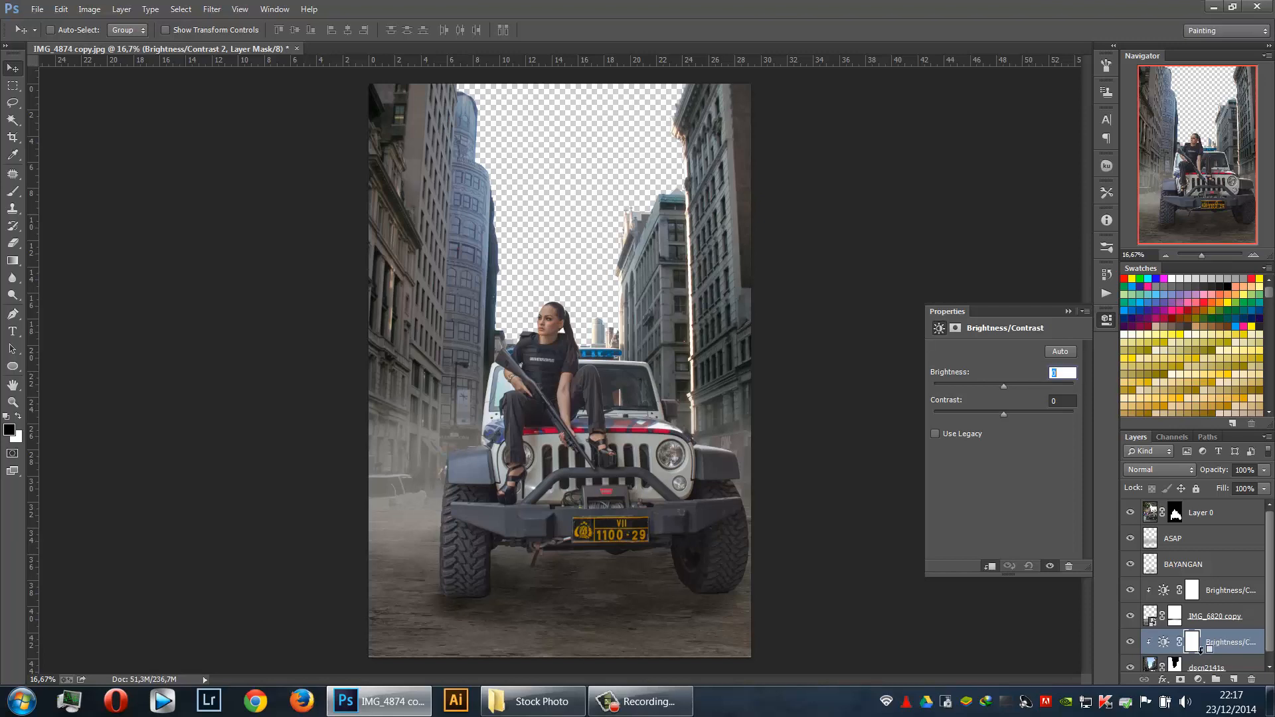
{"action": "left_click_drag", "start_coordinate": [1003, 386], "coordinate": [978, 388]}
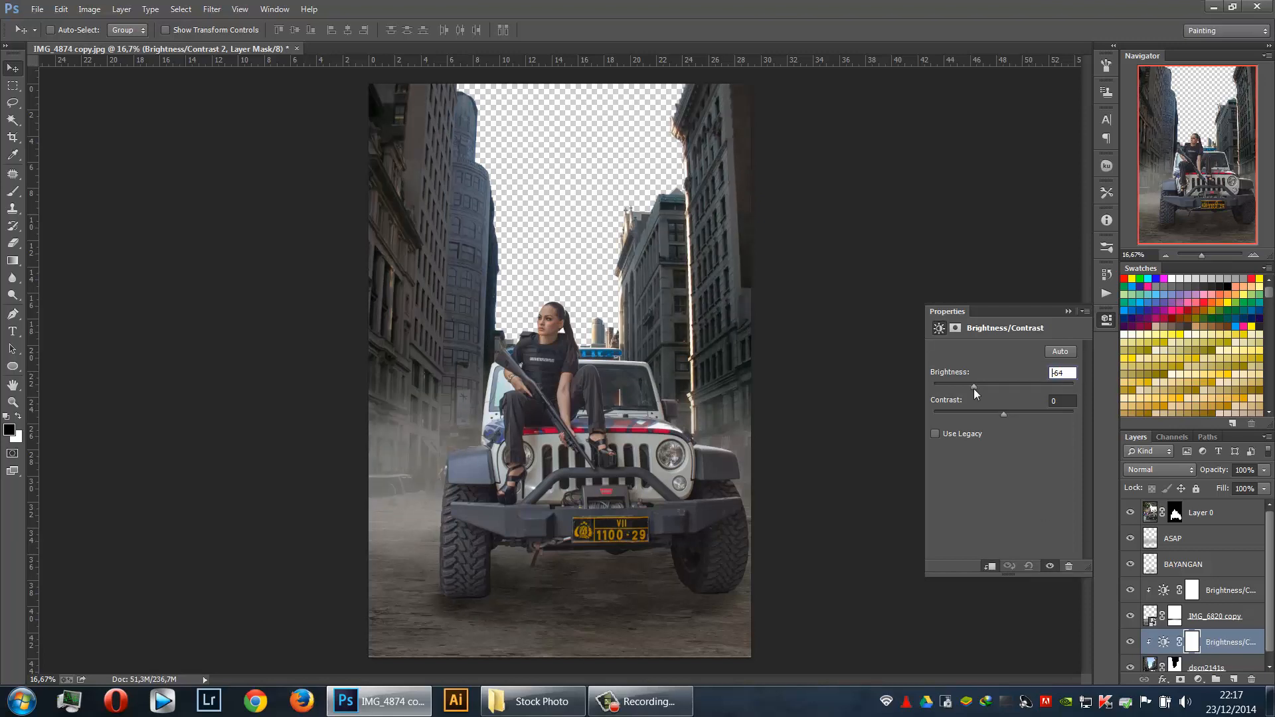
{"action": "left_click", "coordinate": [1068, 311]}
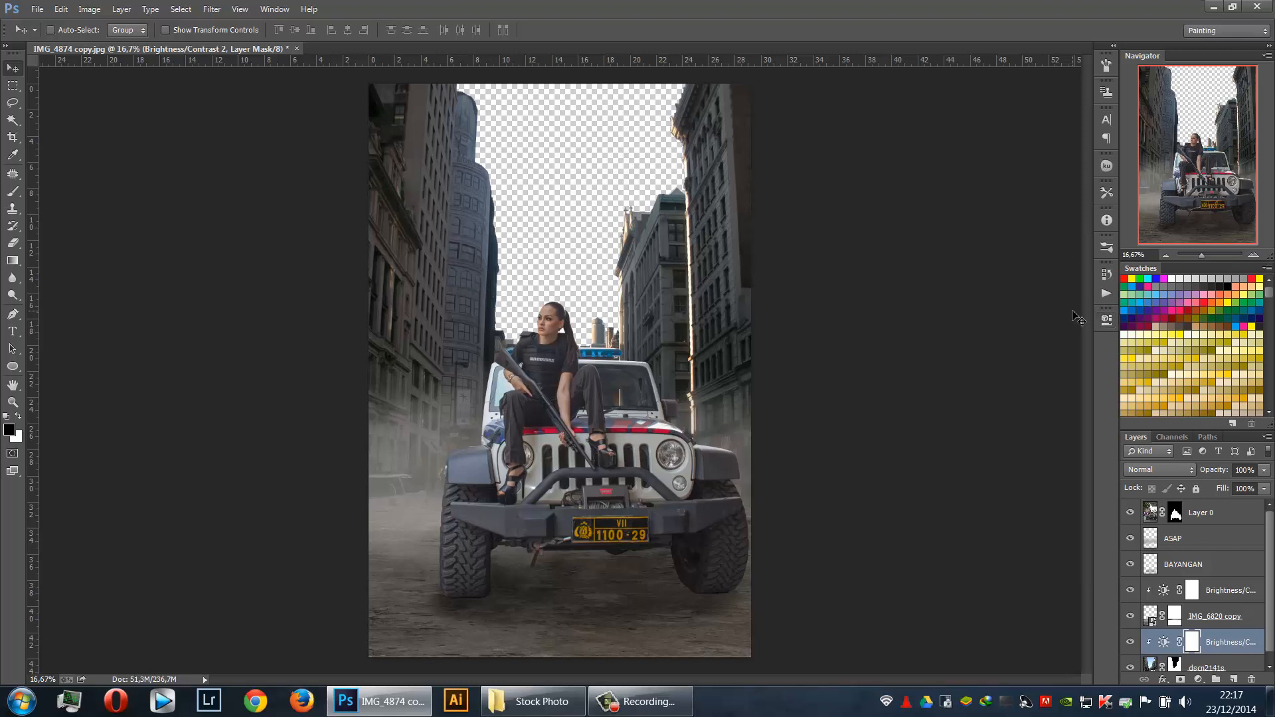
{"action": "left_click", "coordinate": [1224, 571]}
{"action": "left_click", "coordinate": [1264, 472]}
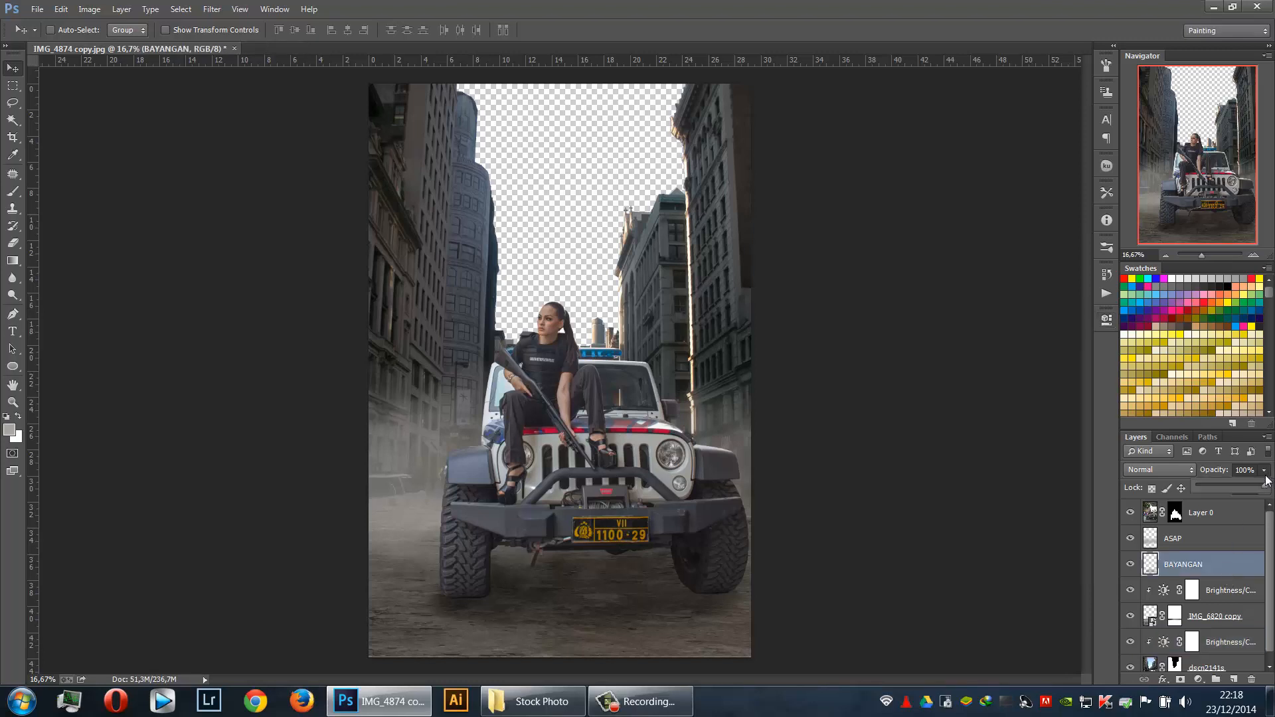
{"action": "left_click_drag", "start_coordinate": [1258, 489], "coordinate": [1269, 490]}
Sample a dark grey from the ground beside the jeep and create a new layer directly above ASAP
{"action": "left_click", "coordinate": [1224, 545]}
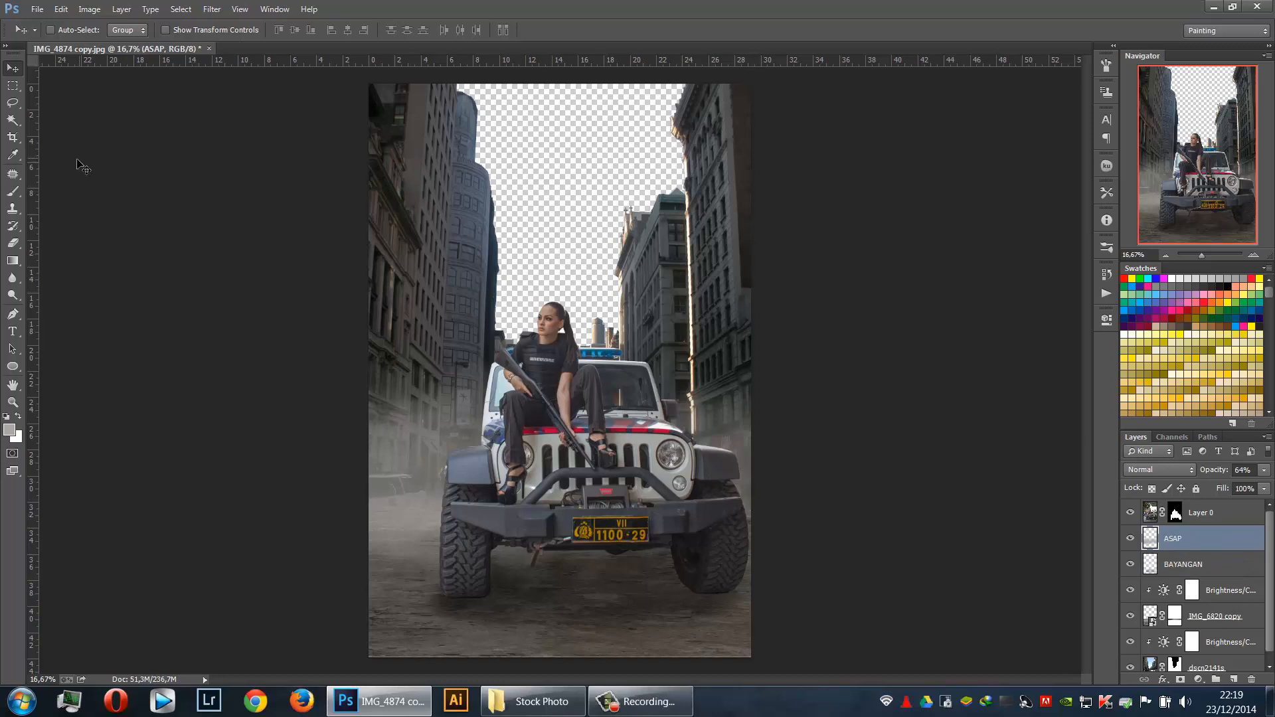
{"action": "left_click", "coordinate": [12, 154]}
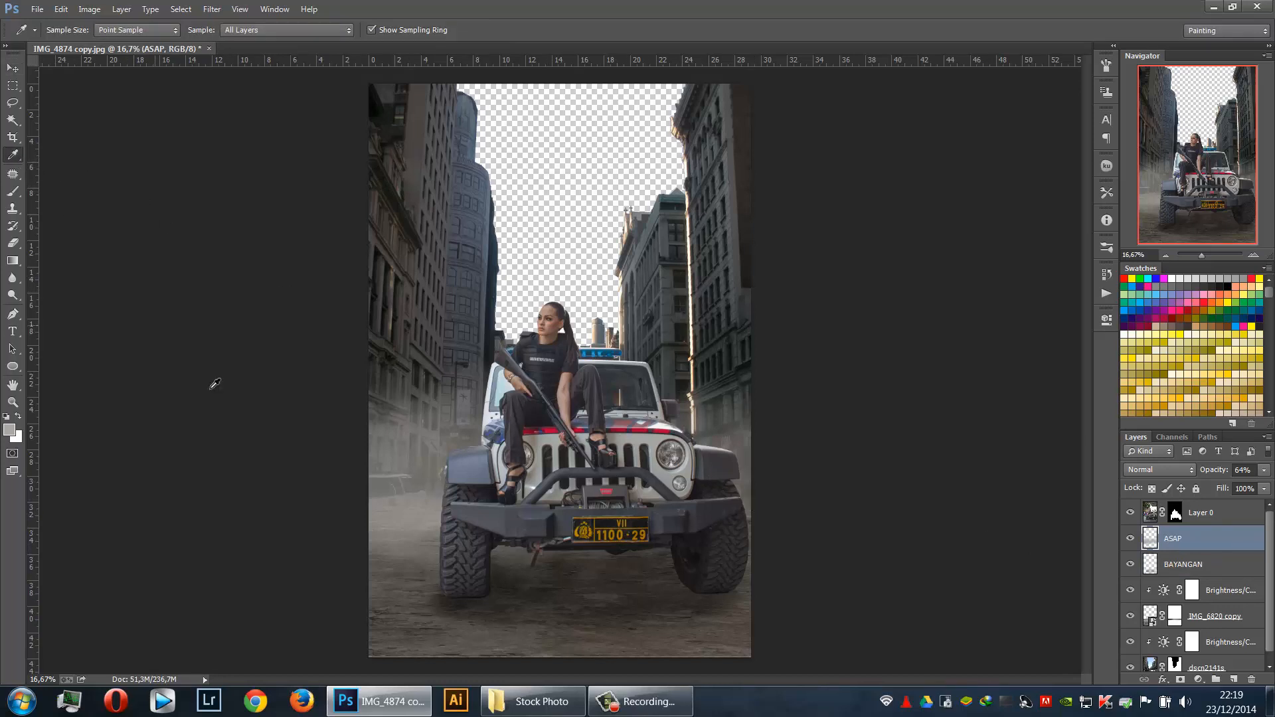
{"action": "left_click", "coordinate": [398, 571]}
{"action": "left_click", "coordinate": [1233, 679]}
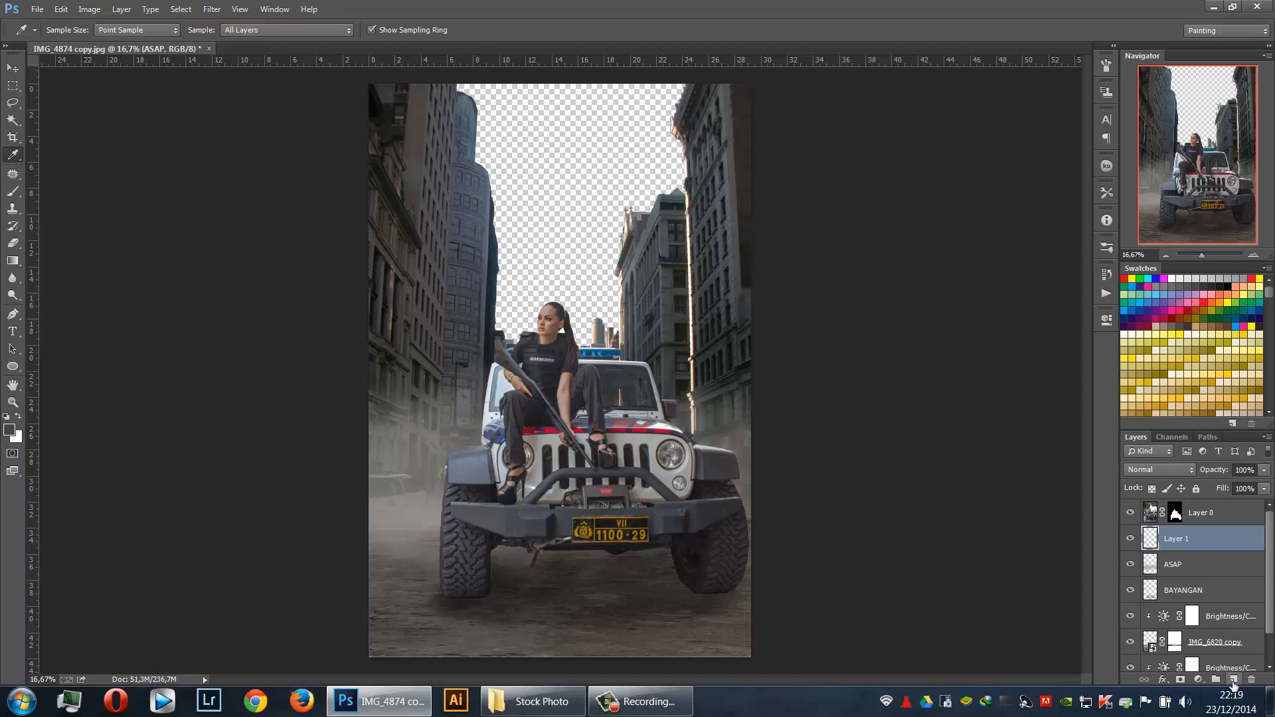
Paint dark grey smoke on the new layer across the street behind the jeep with the cloud brush at 26% opacity
{"action": "left_click", "coordinate": [12, 191]}
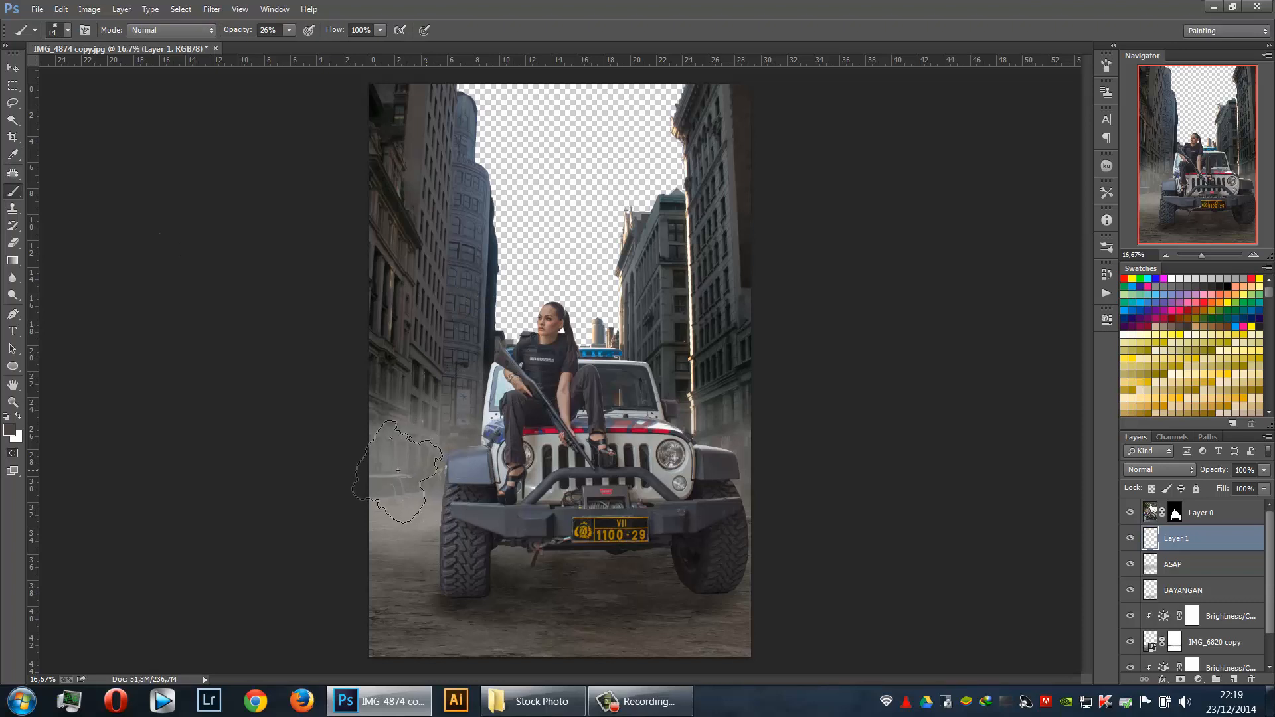
{"action": "left_click", "coordinate": [399, 488]}
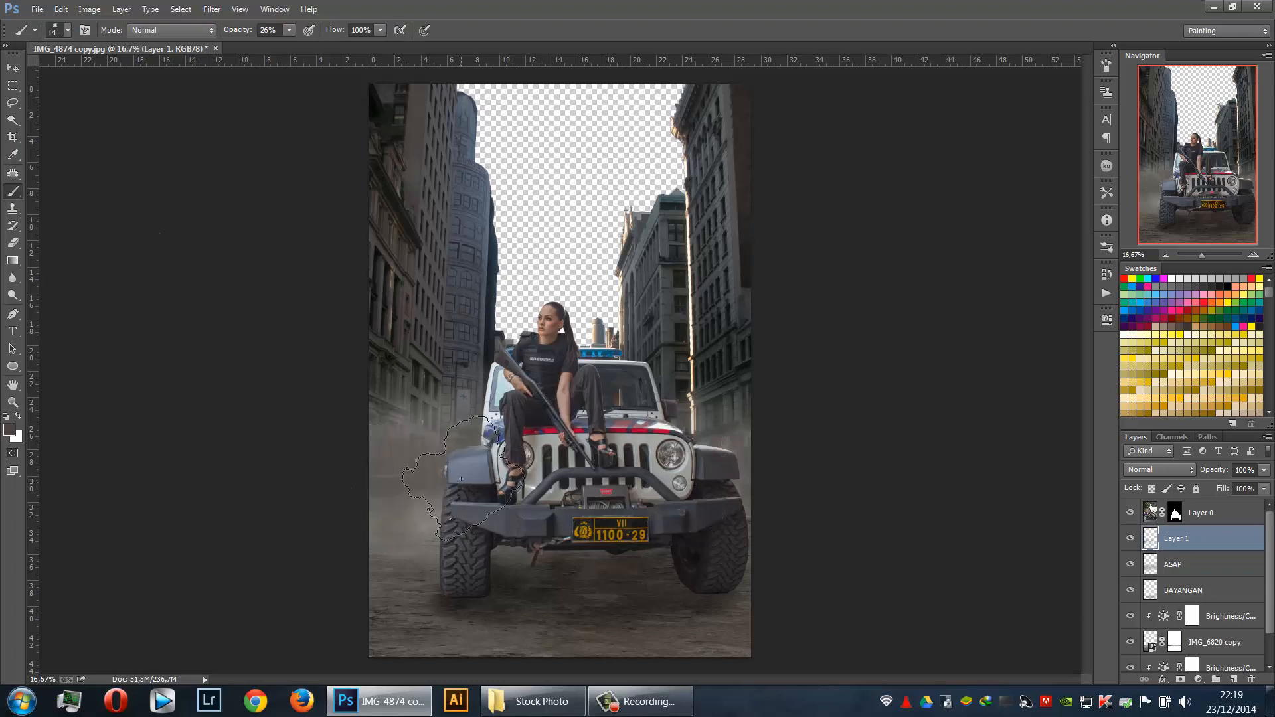
{"action": "mouse_move", "coordinate": [521, 474]}
{"action": "left_mouse_down"}
{"action": "mouse_move", "coordinate": [332, 470]}
{"action": "mouse_move", "coordinate": [772, 474]}
{"action": "left_mouse_up"}
{"action": "left_click_drag", "start_coordinate": [384, 474], "coordinate": [826, 477]}
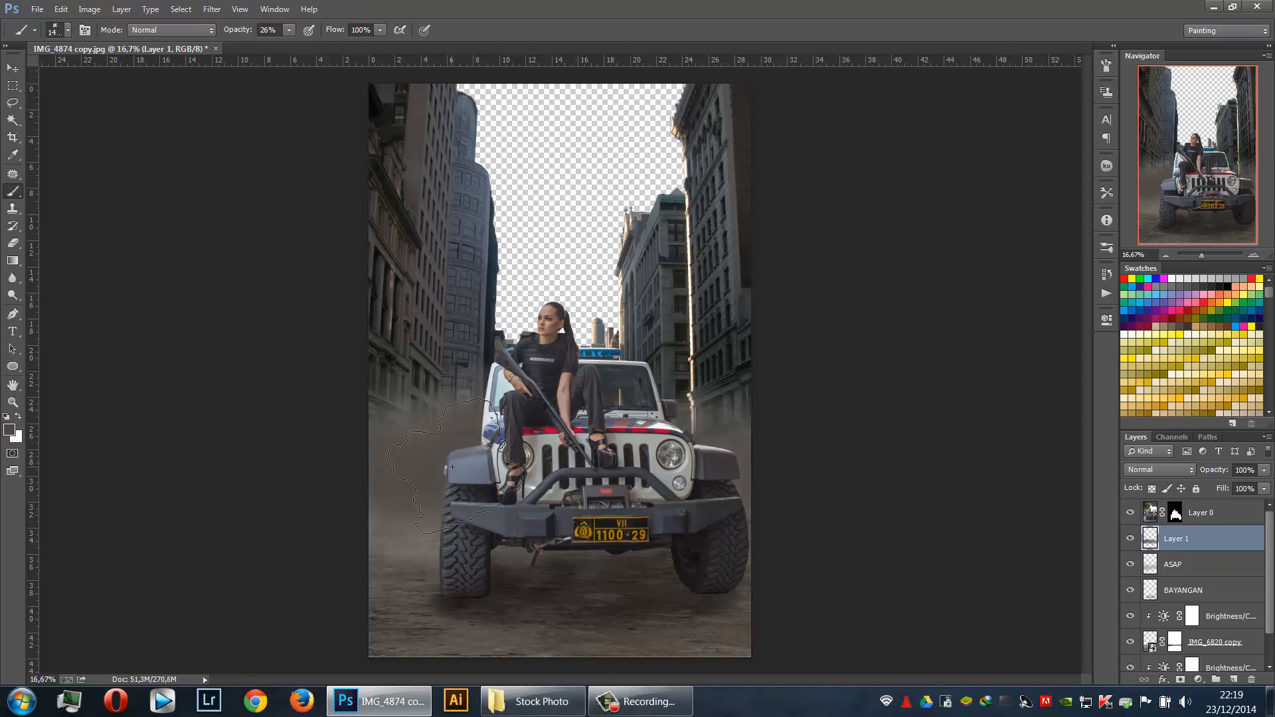
Add a Hue/Saturation adjustment clipped to Layer 0 and set its saturation to -28
{"action": "left_click", "coordinate": [12, 68]}
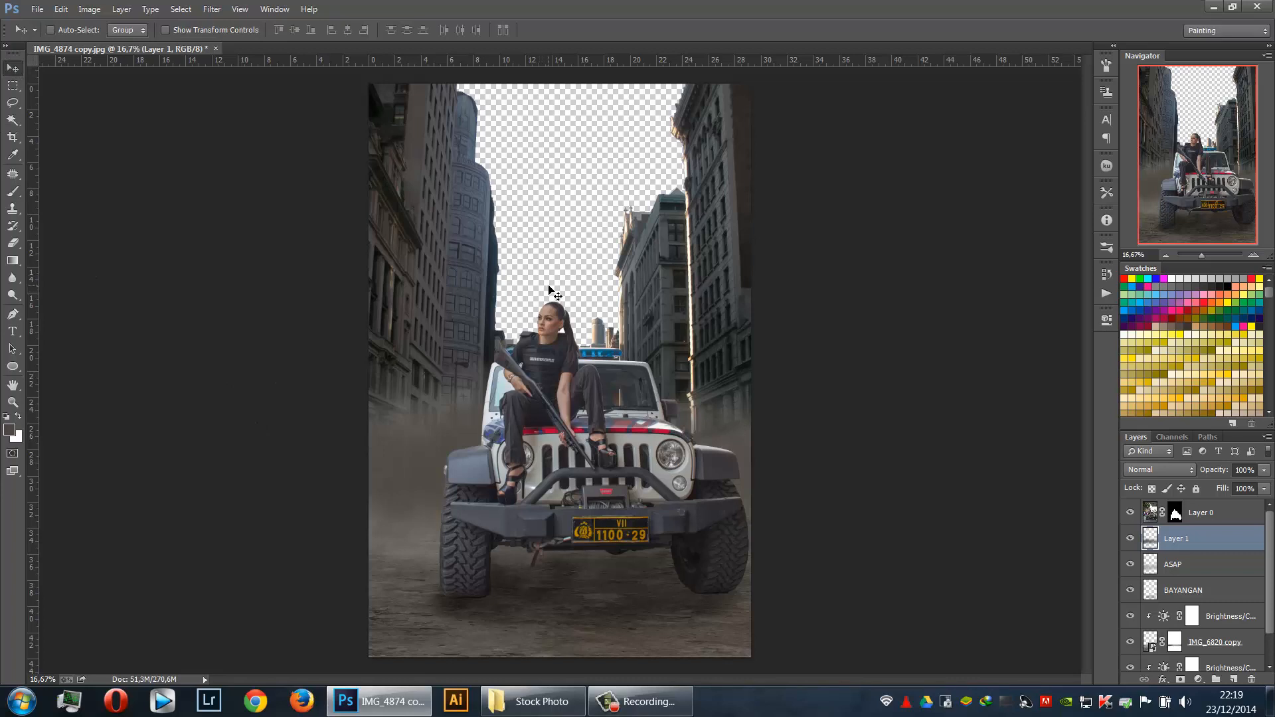
{"action": "left_click", "coordinate": [1233, 513]}
{"action": "left_click", "coordinate": [1198, 681]}
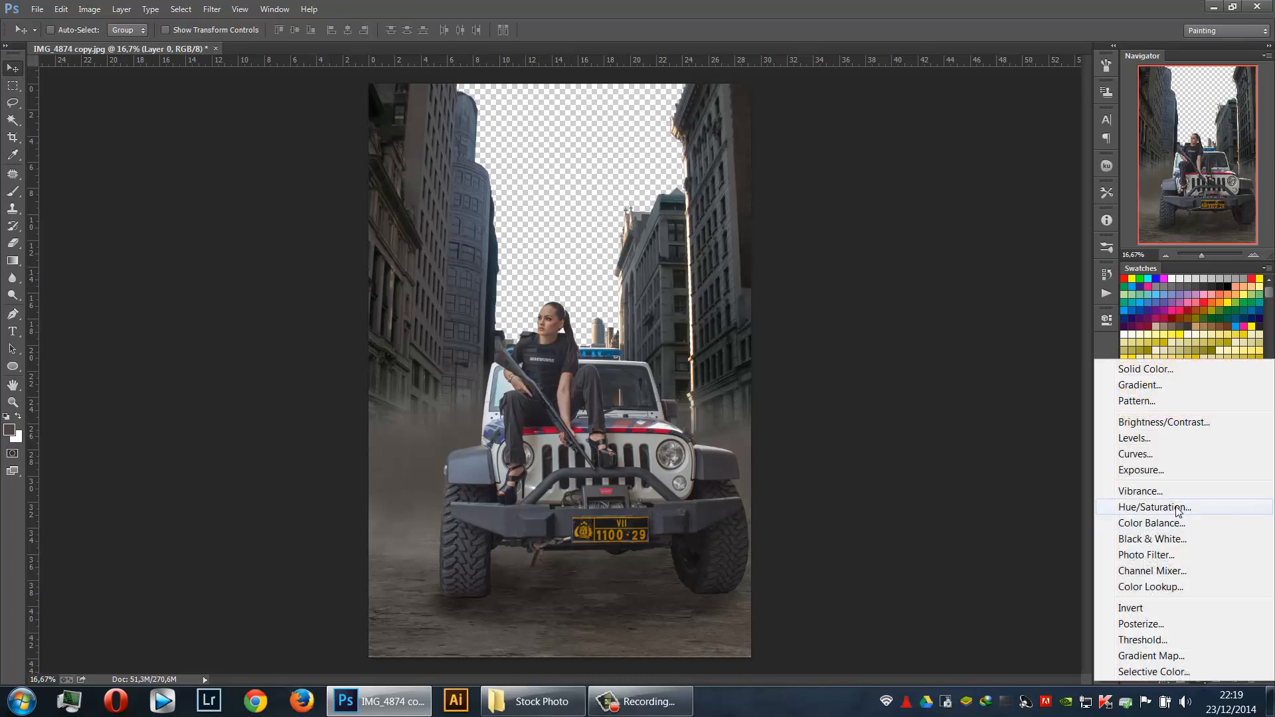
{"action": "left_click", "coordinate": [1202, 508]}
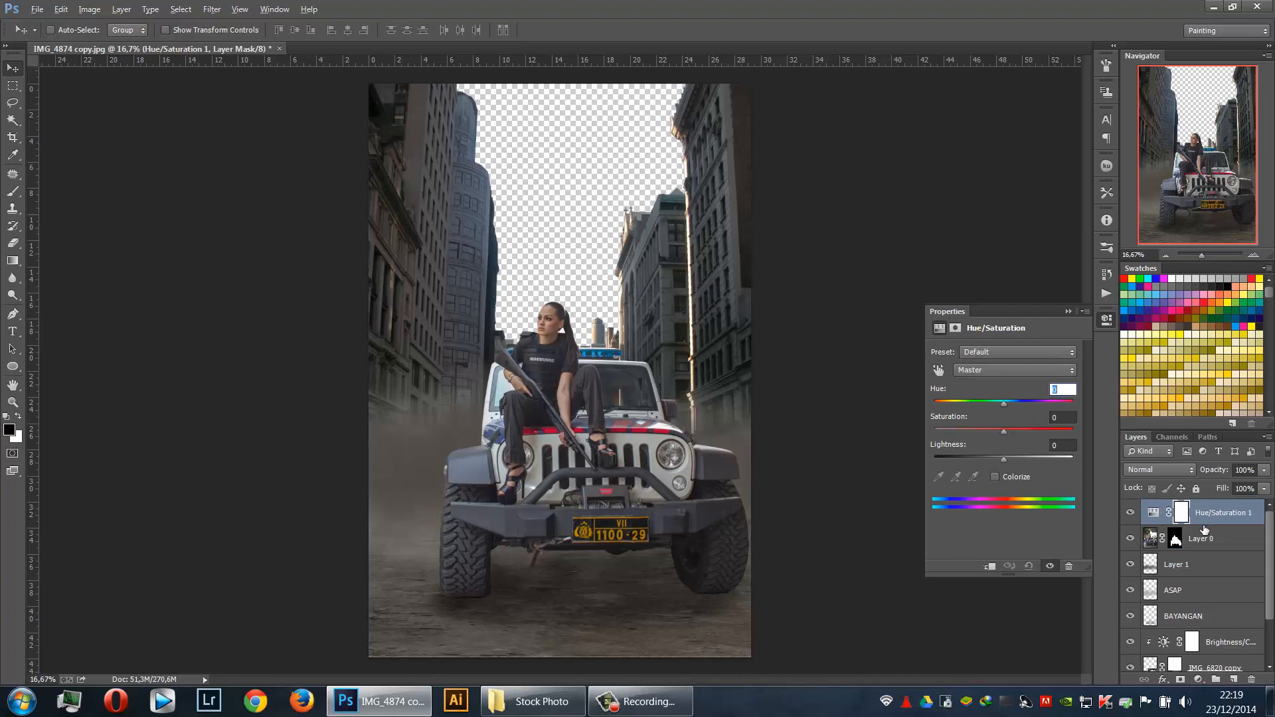
{"action": "left_click", "coordinate": [1201, 524], "text": "alt"}
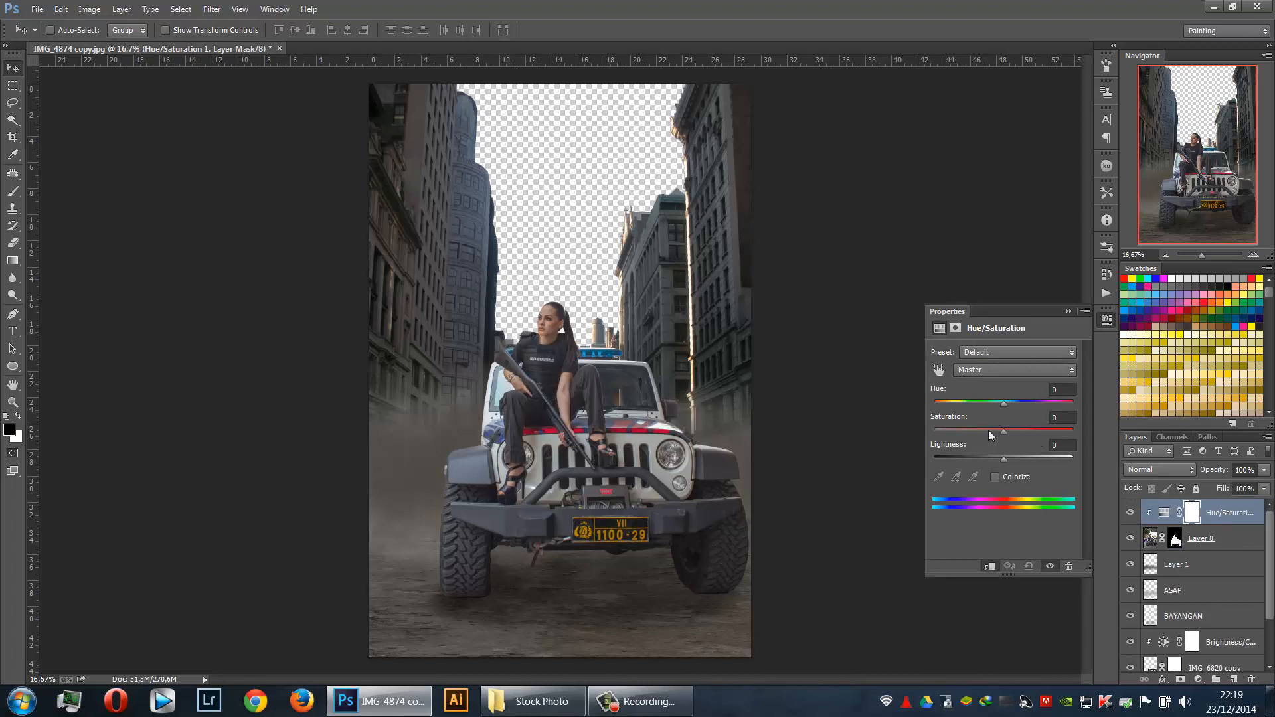
{"action": "left_click_drag", "start_coordinate": [983, 430], "coordinate": [984, 431]}
{"action": "left_click", "coordinate": [1065, 311]}
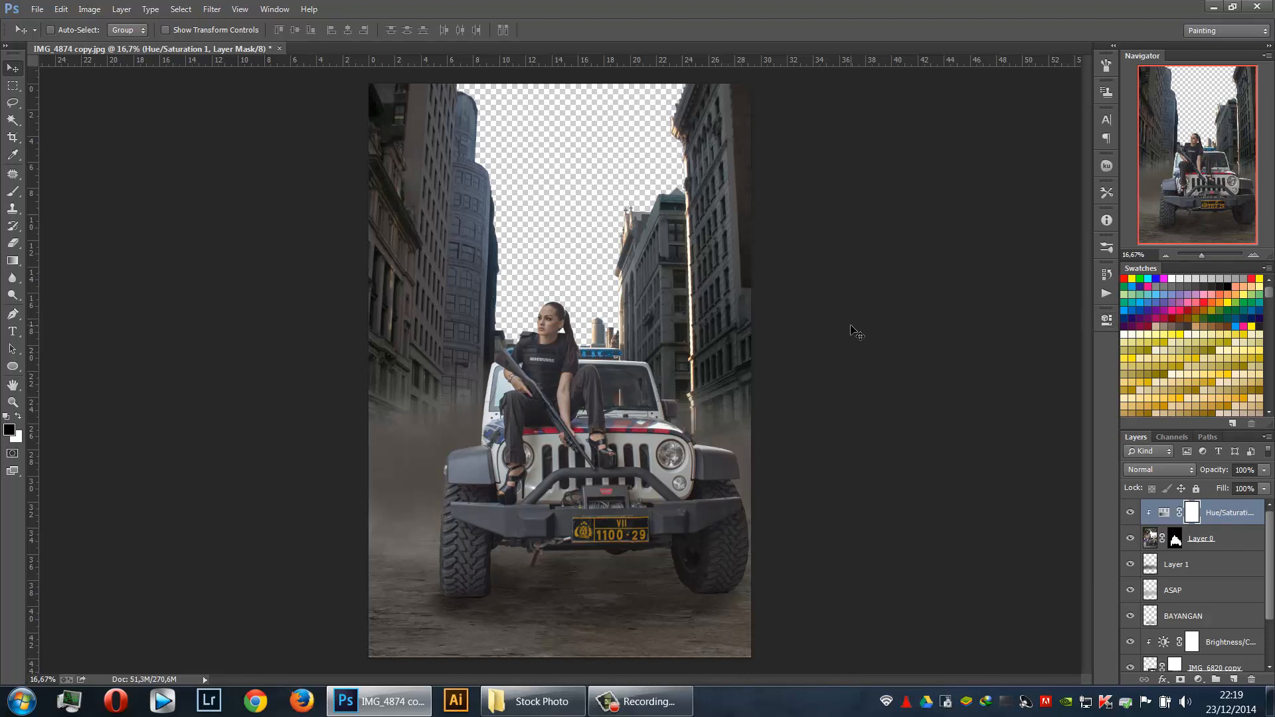
Set the lightness of Layer 0's Hue/Saturation adjustment to -9
{"action": "key", "text": "ctrl+plus"}
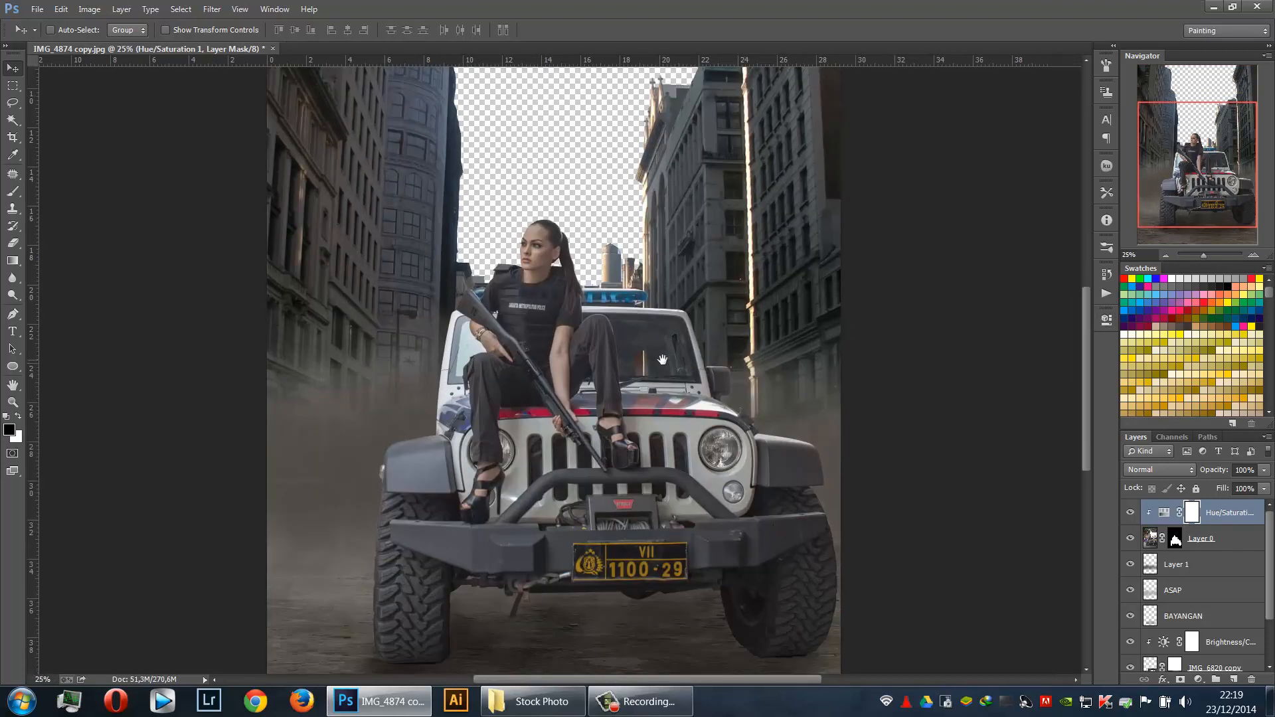
{"action": "scroll", "coordinate": [664, 379], "scroll_direction": "down", "scroll_amount": 1}
{"action": "double_click", "coordinate": [1164, 512]}
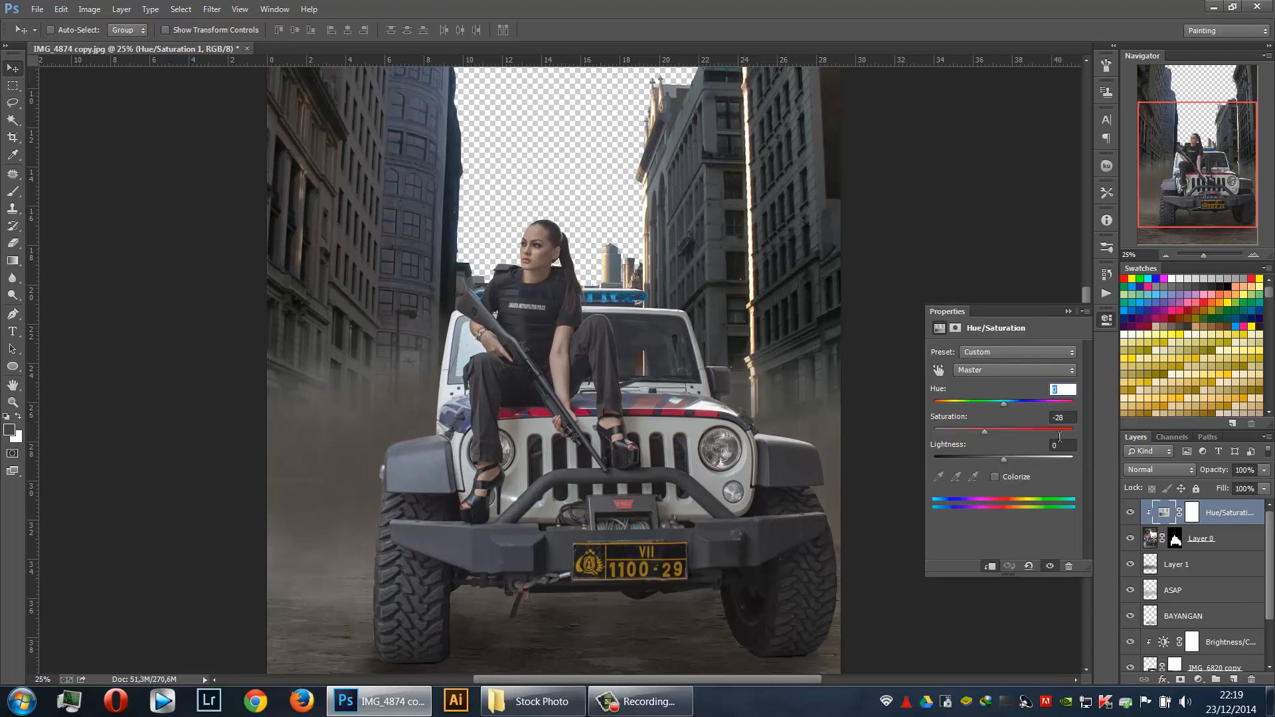
{"action": "left_click_drag", "start_coordinate": [998, 456], "coordinate": [998, 457]}
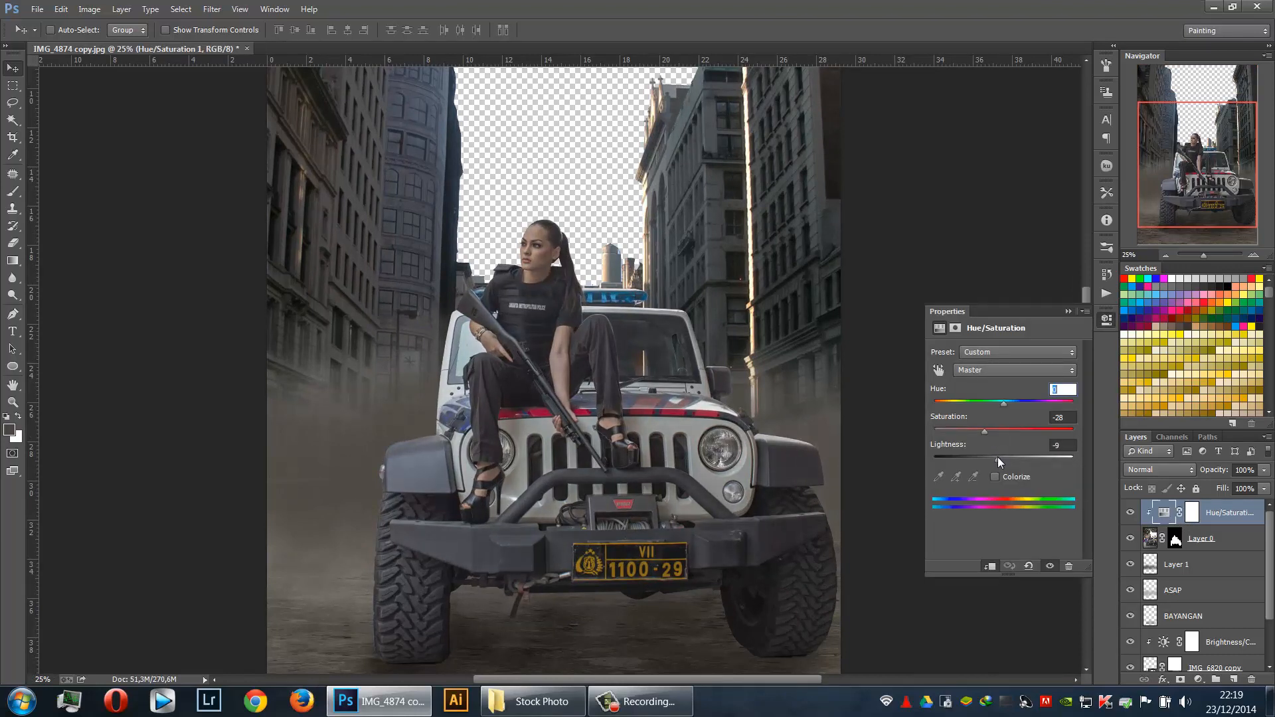
{"action": "left_click", "coordinate": [1068, 312]}
Add a Brightness/Contrast adjustment above Layer 0's Hue/Saturation, clip it to Layer 0 and set its brightness to -24
{"action": "left_click", "coordinate": [1198, 679]}
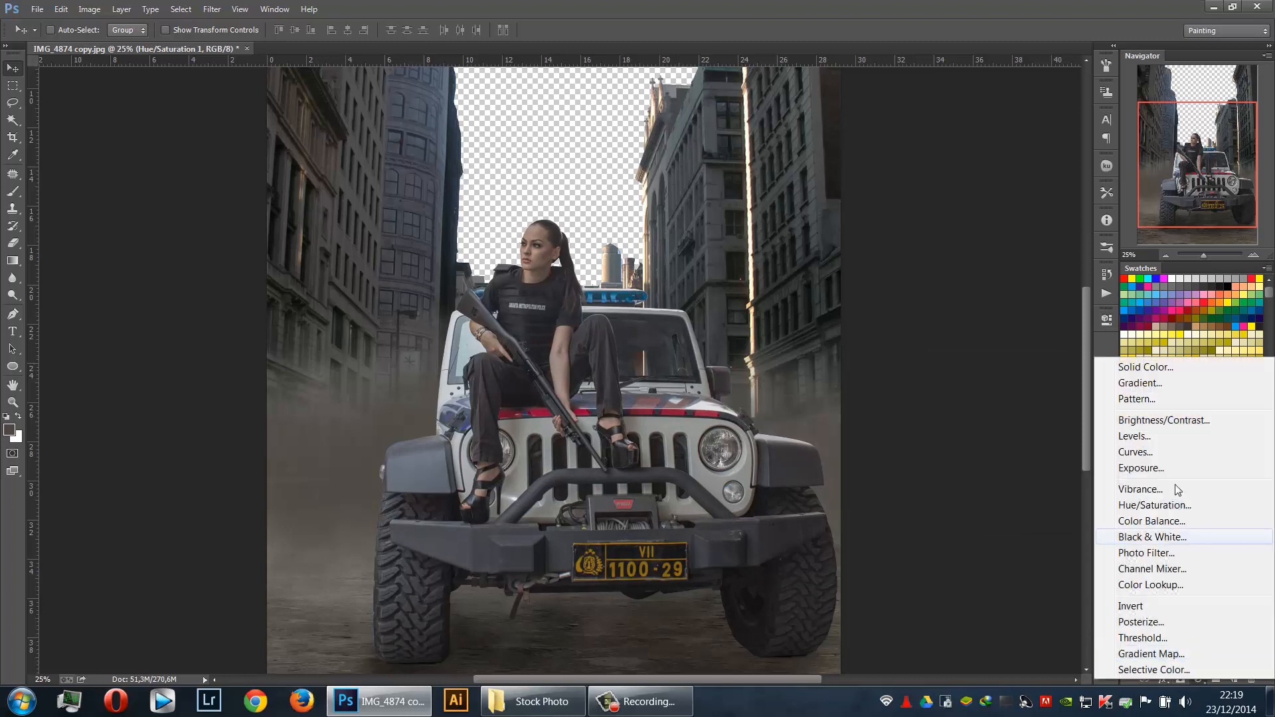
{"action": "left_click", "coordinate": [1171, 421]}
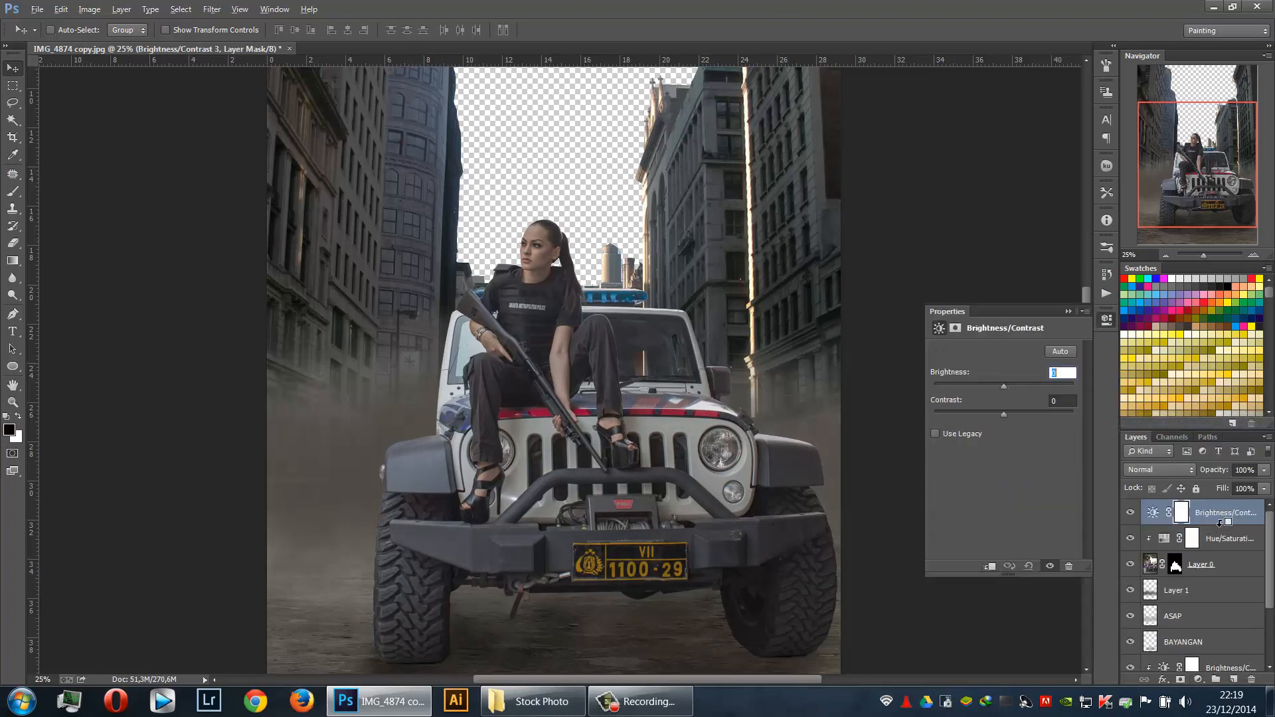
{"action": "left_click_drag", "start_coordinate": [1006, 390], "coordinate": [990, 389]}
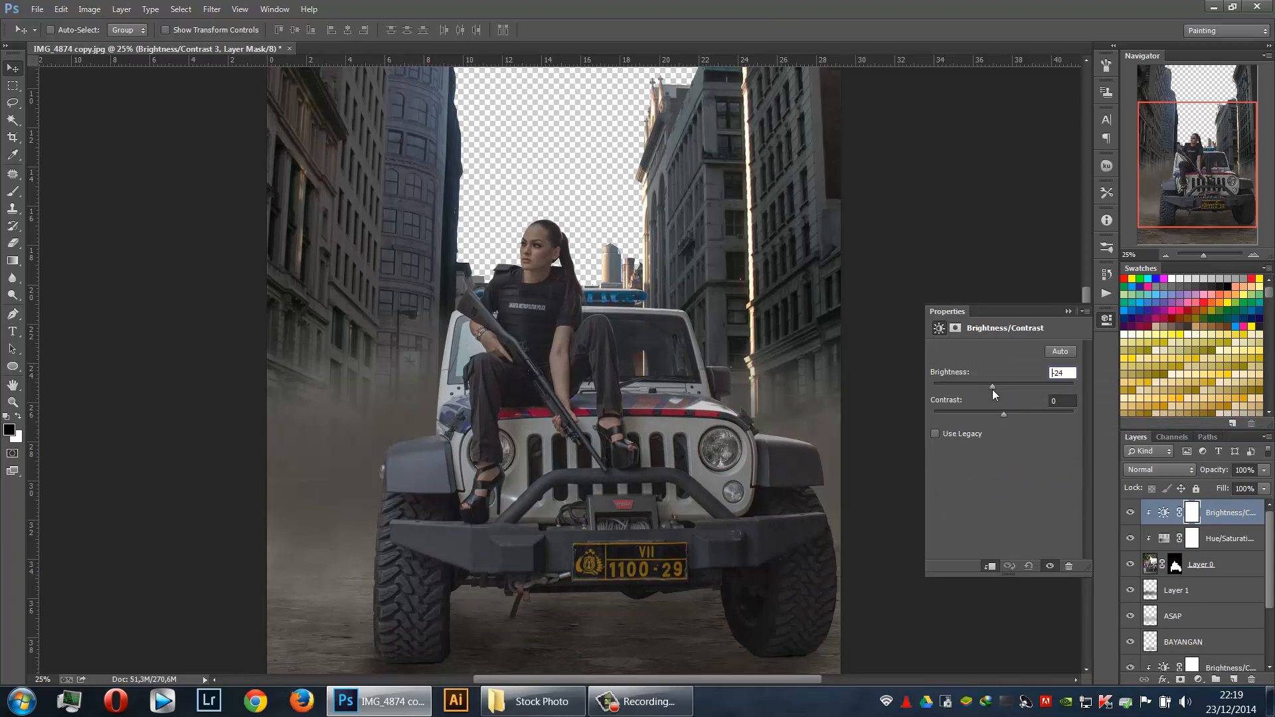
{"action": "left_click", "coordinate": [1068, 312]}
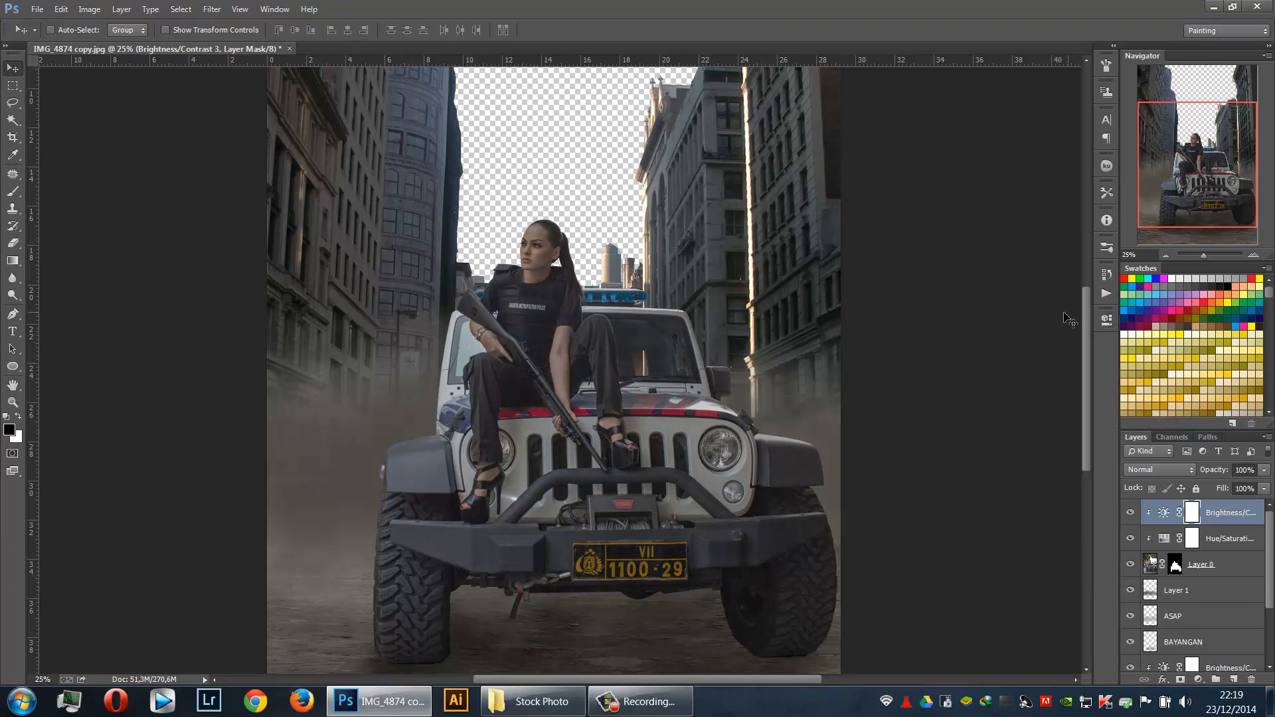
Set the contrast of the Brightness/Contrast adjustment clipped to the ground layer IMG_6820 copy to 42
{"action": "key", "text": "ctrl+minus"}
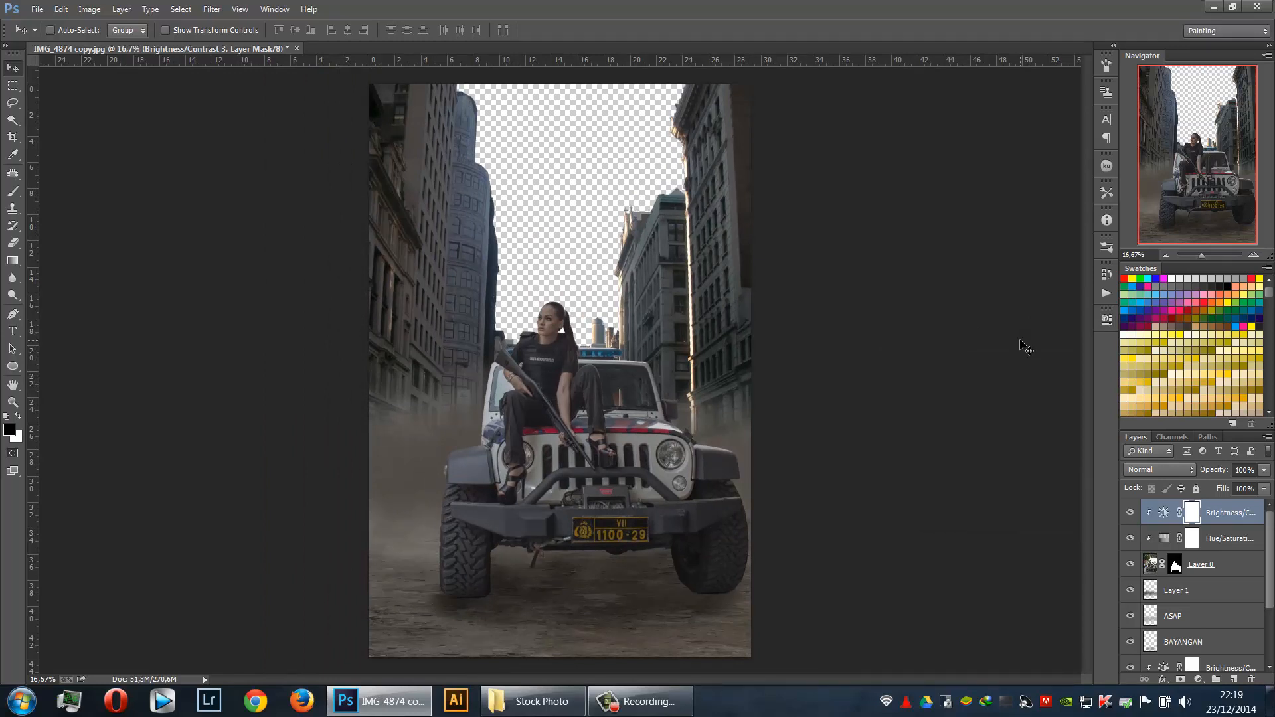
{"action": "scroll", "coordinate": [1197, 624], "scroll_direction": "down", "scroll_amount": 3}
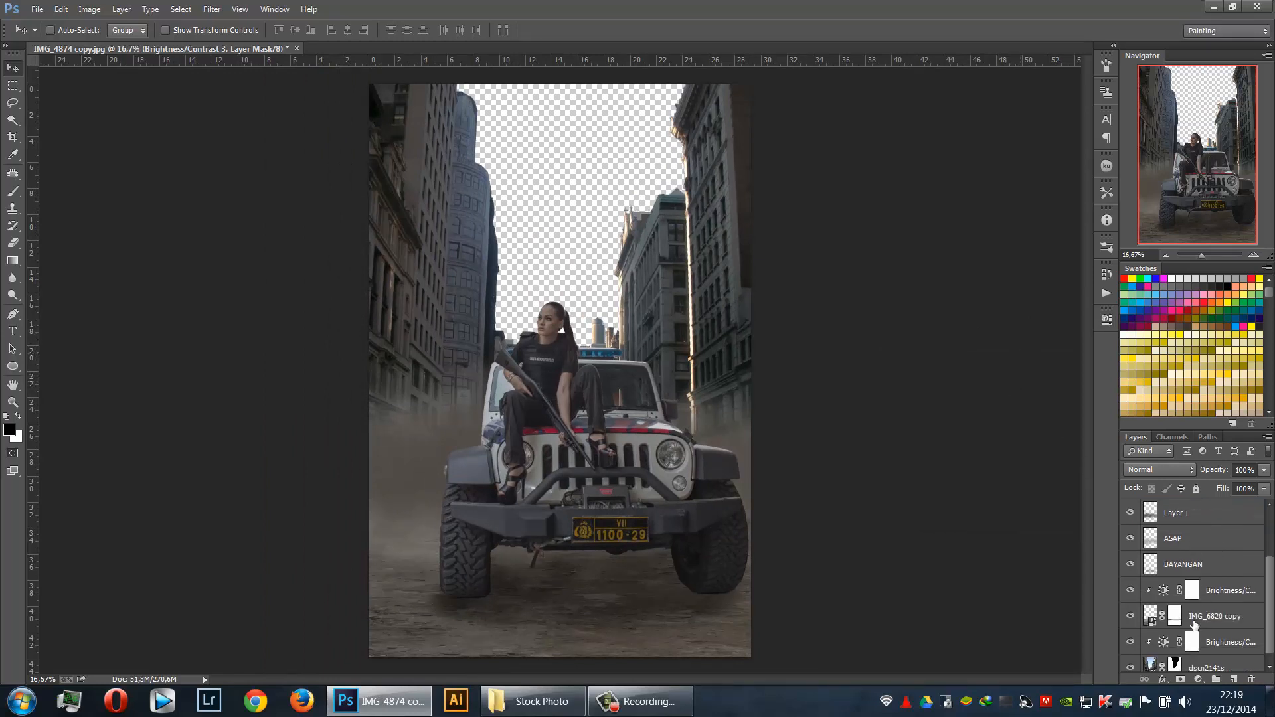
{"action": "double_click", "coordinate": [1165, 592]}
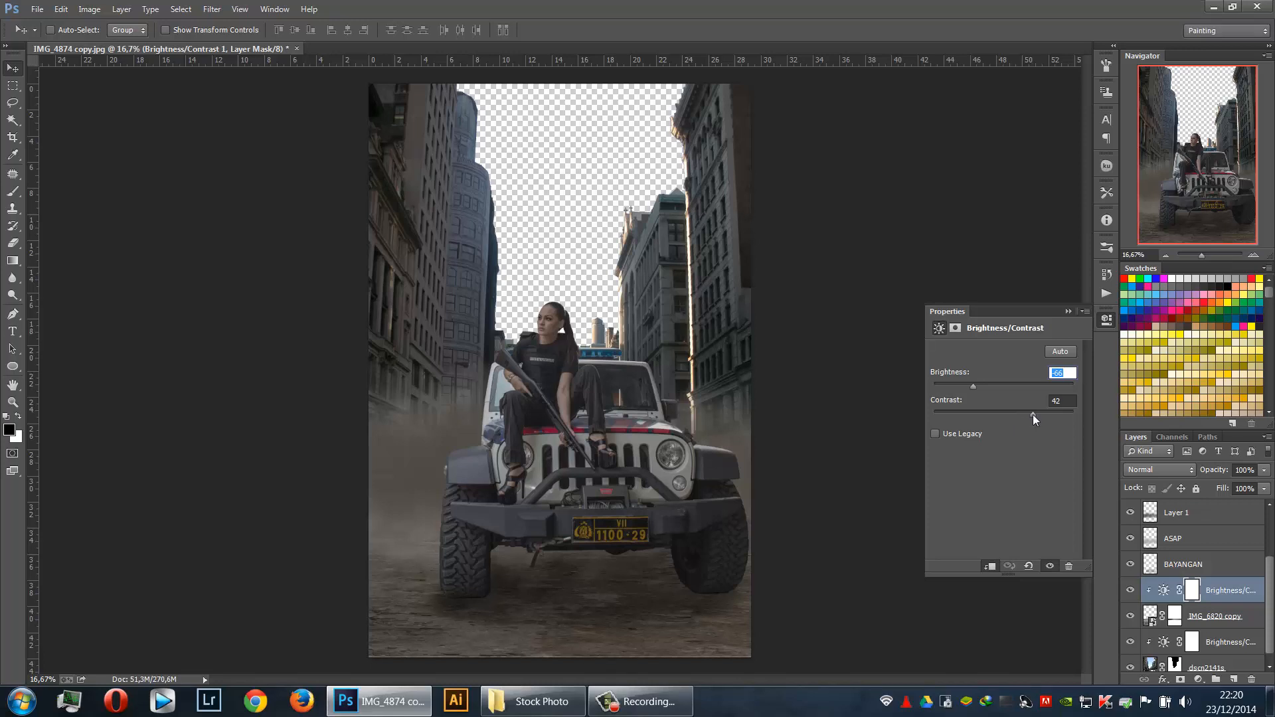
{"action": "left_click", "coordinate": [1068, 311]}
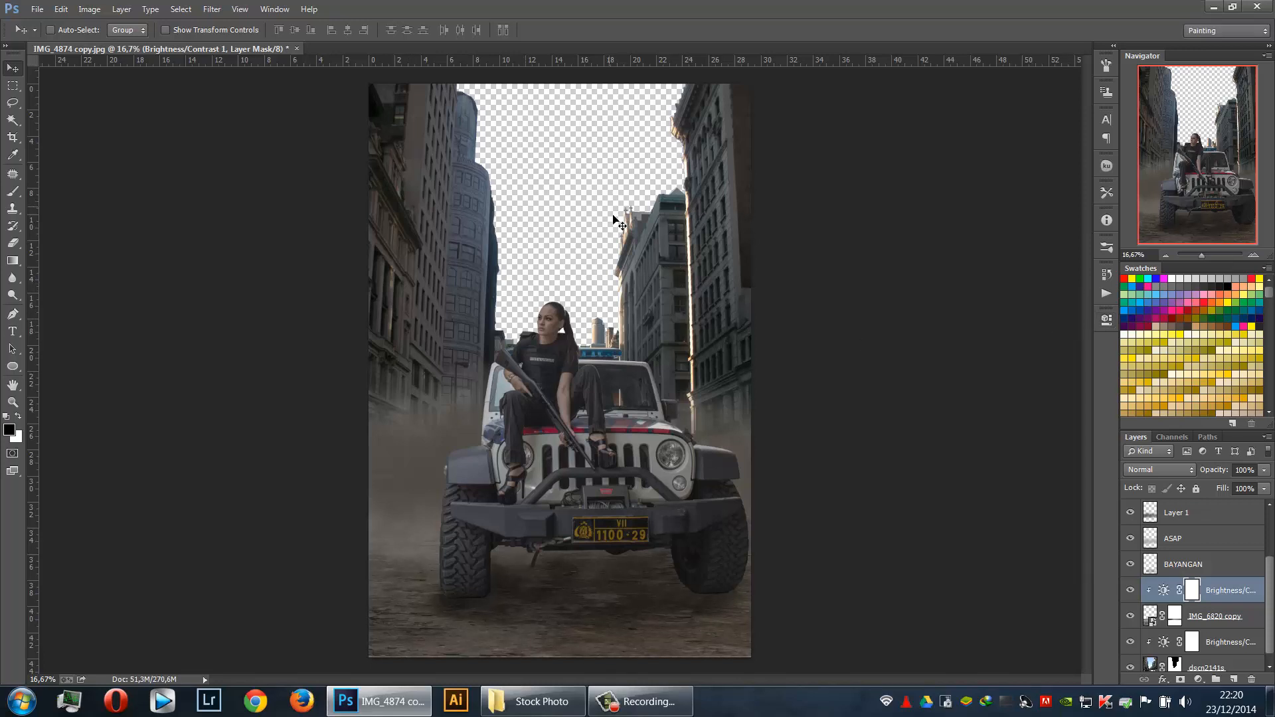
Select the dscn2141s layer and open the sunset photo 134313263001201.jpeg from the Stock Photo folder as a separate image
{"action": "scroll", "coordinate": [1226, 569], "scroll_direction": "down", "scroll_amount": 1}
{"action": "left_click", "coordinate": [1214, 658]}
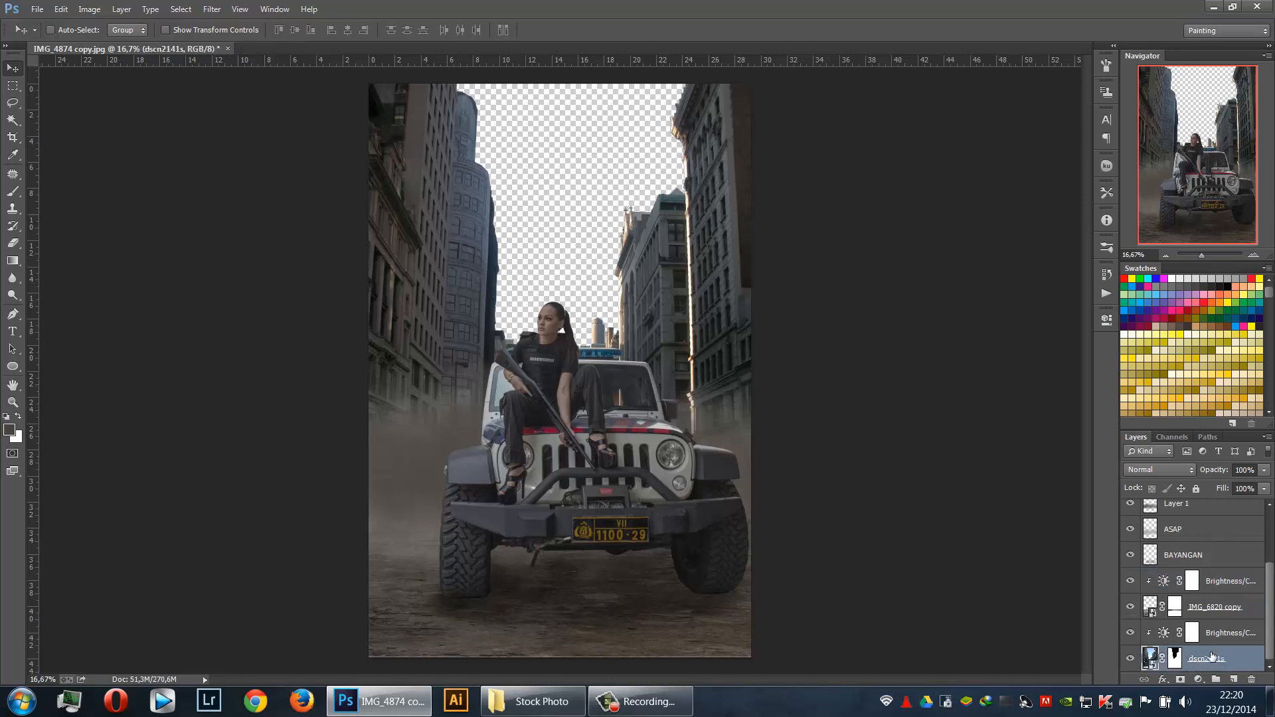
{"action": "left_click", "coordinate": [538, 709]}
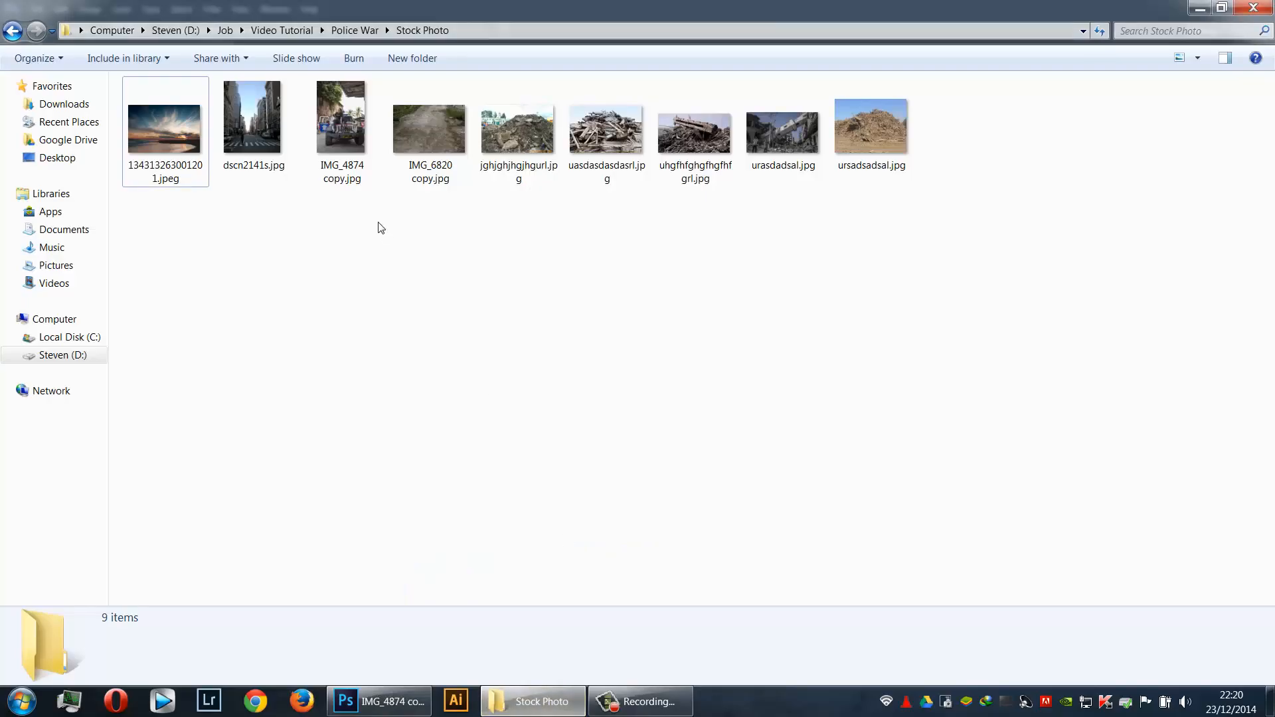
{"action": "left_click_drag", "start_coordinate": [174, 136], "coordinate": [529, 441]}
{"action": "left_click_drag", "start_coordinate": [579, 576], "coordinate": [1219, 674]}
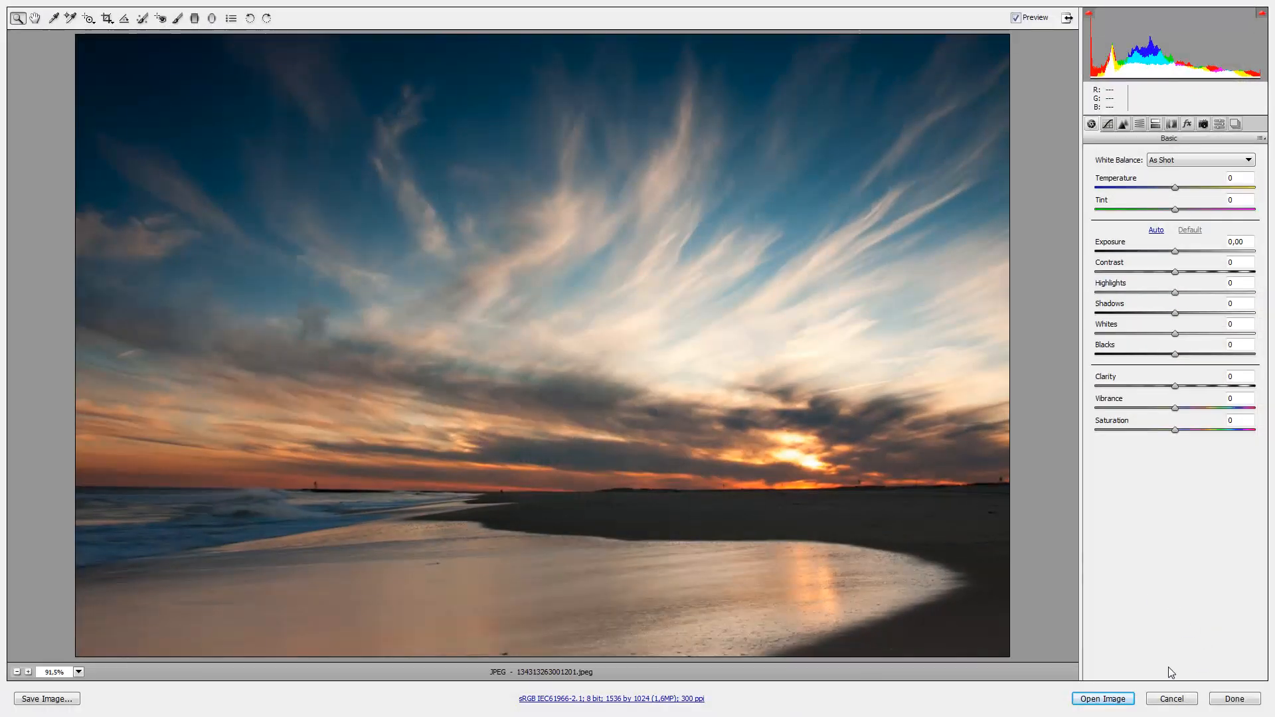
{"action": "left_click", "coordinate": [1116, 702]}
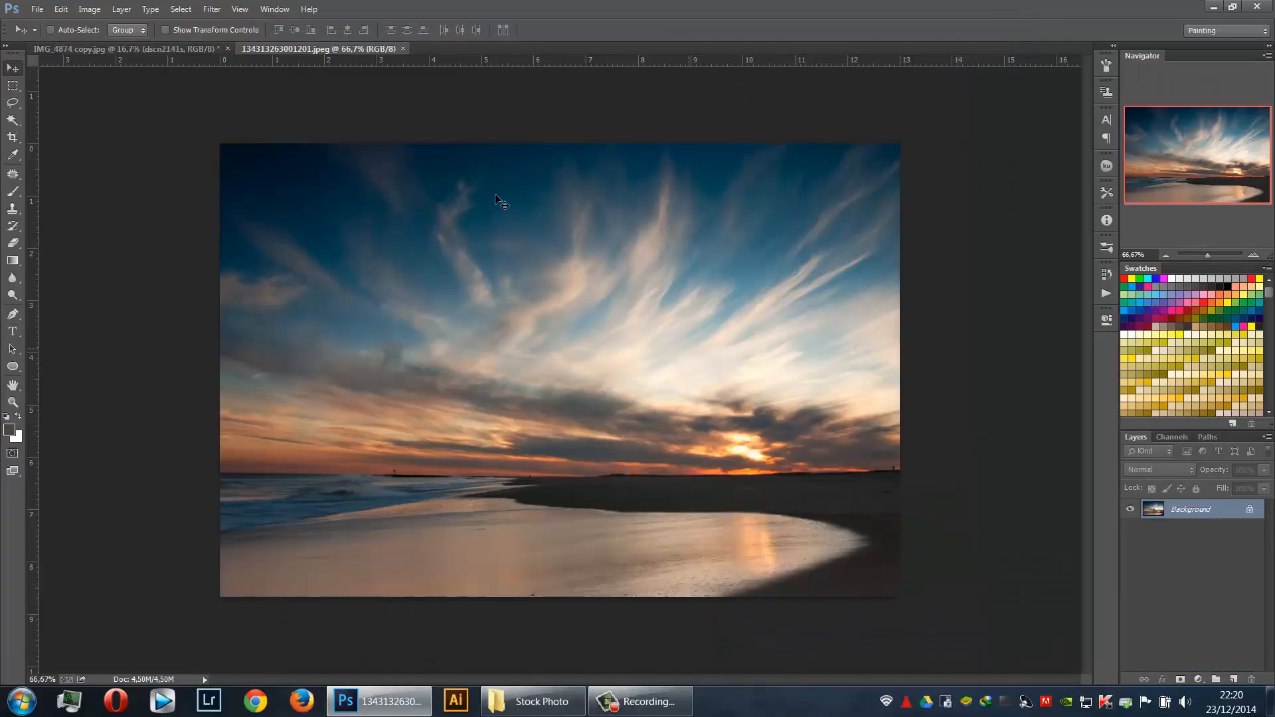
Copy the whole sunset photo into IMG_4874 copy.jpg as a new layer and close the source image
{"action": "left_click", "coordinate": [13, 86]}
{"action": "left_click_drag", "start_coordinate": [162, 123], "coordinate": [1039, 505]}
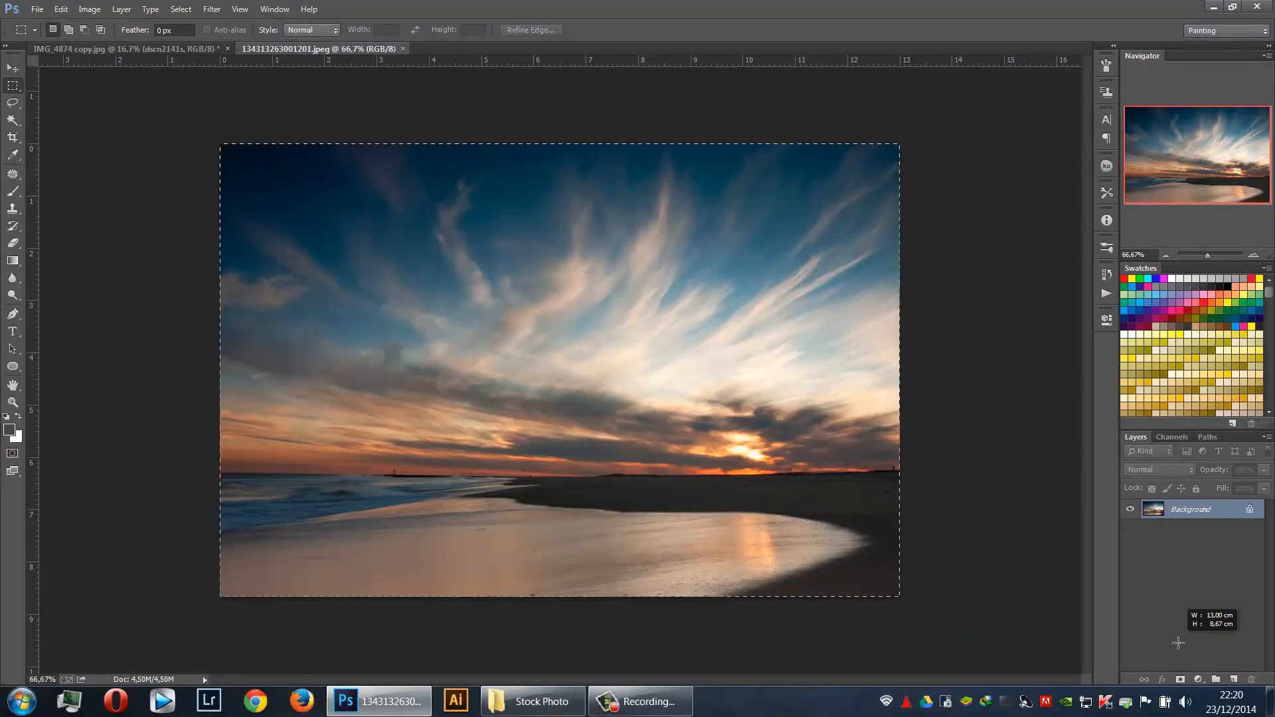
{"action": "left_click", "coordinate": [60, 9]}
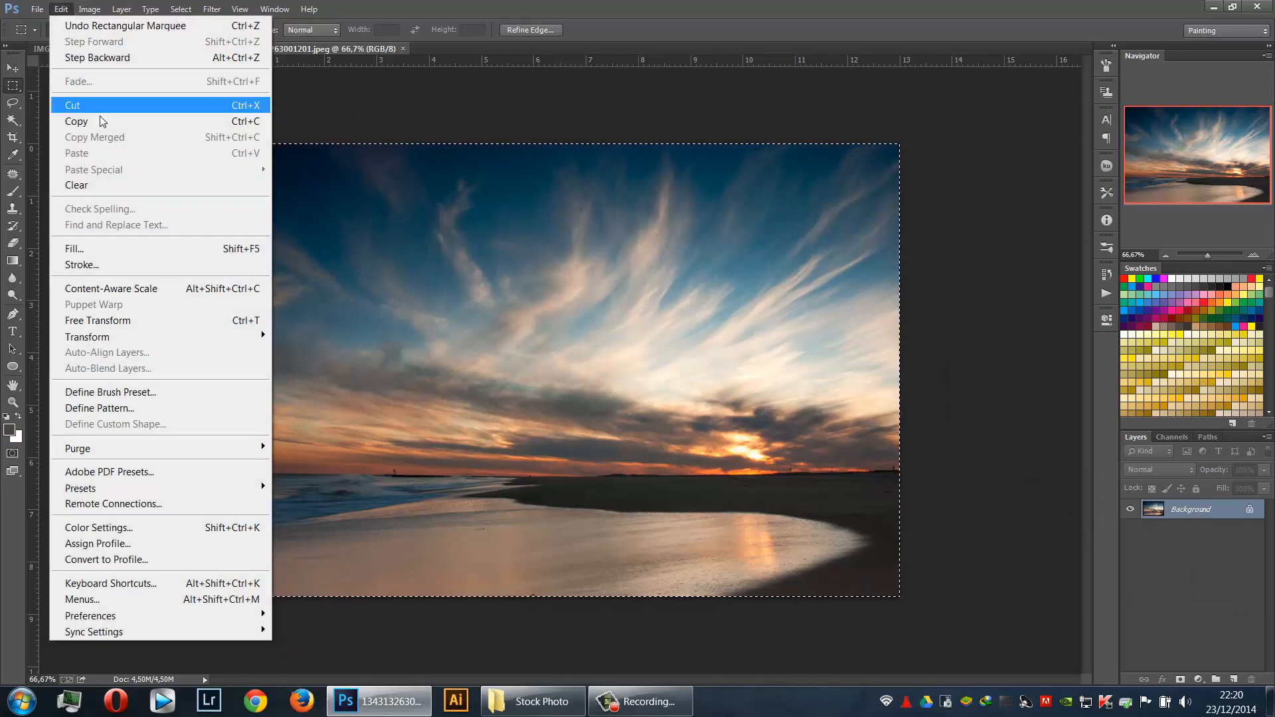
{"action": "left_click", "coordinate": [100, 122]}
{"action": "left_click", "coordinate": [175, 49]}
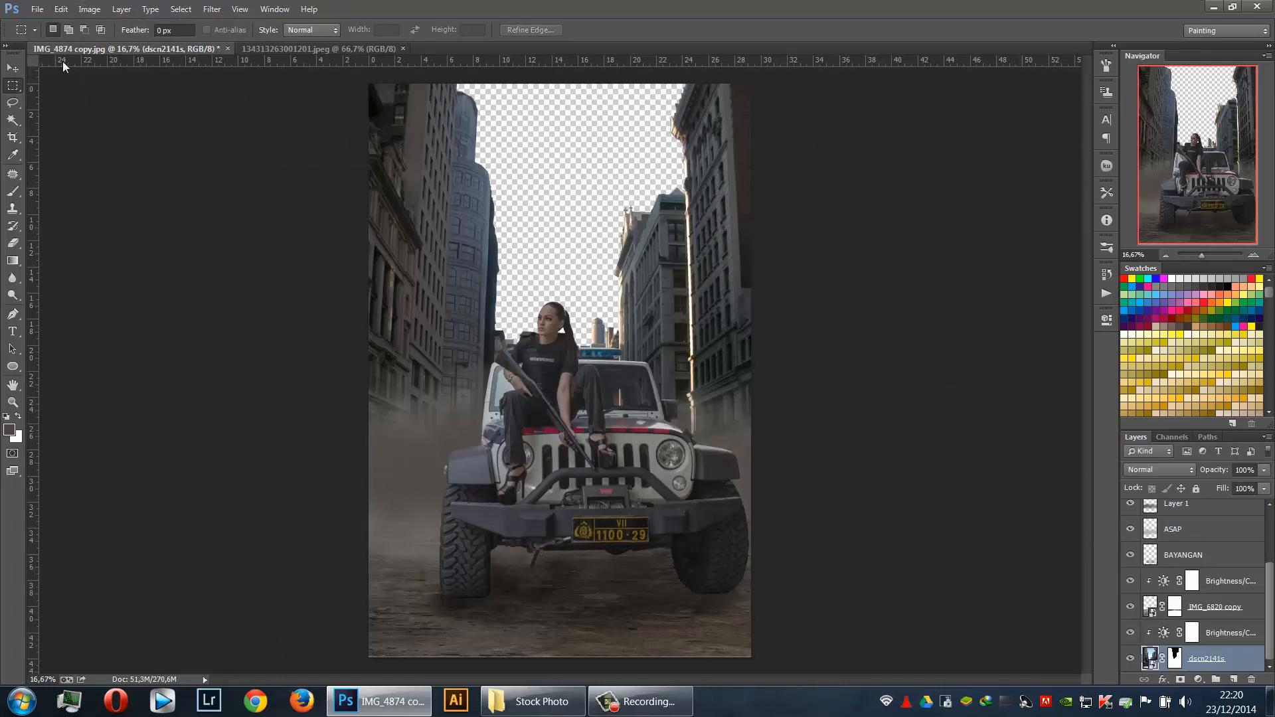
{"action": "left_click", "coordinate": [60, 10]}
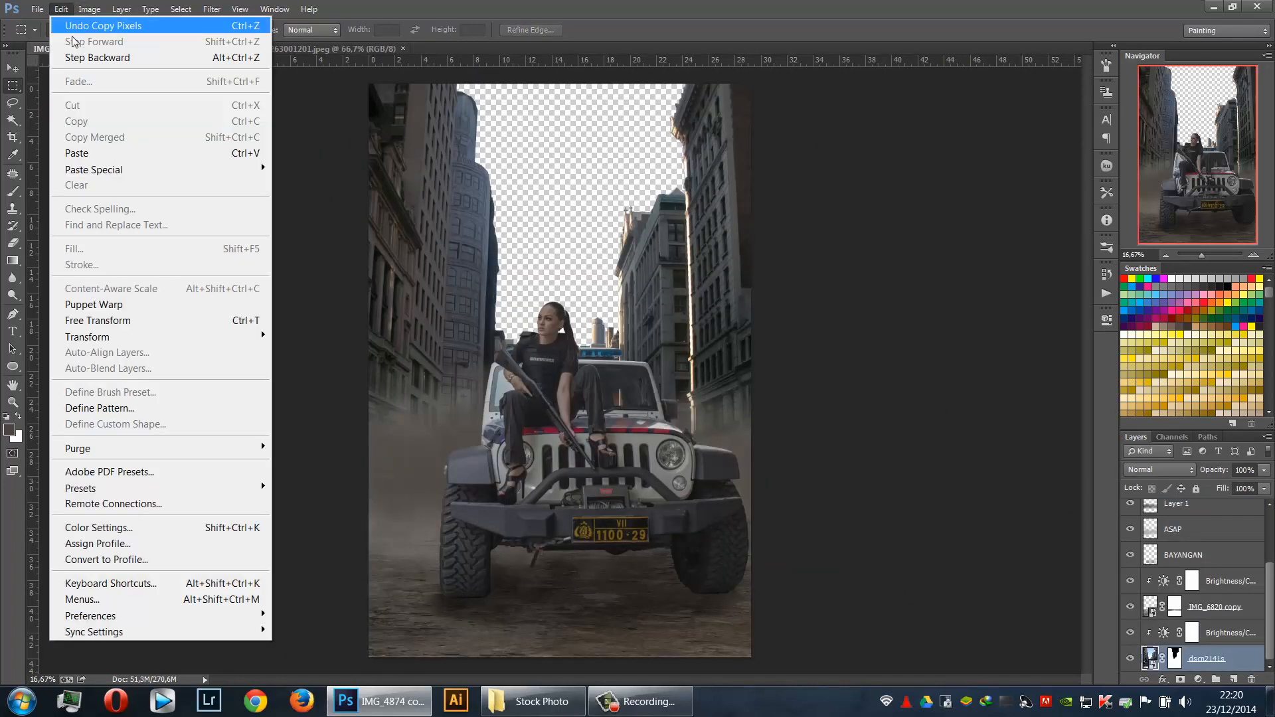
{"action": "left_click", "coordinate": [100, 149]}
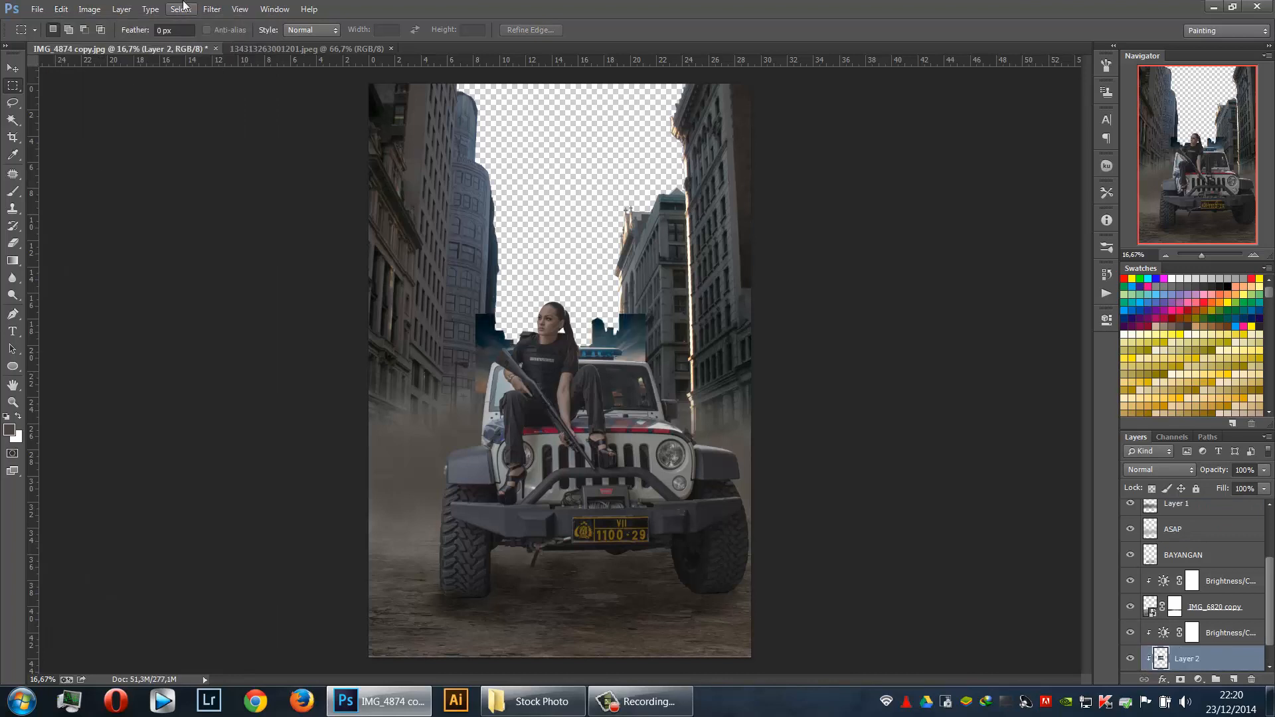
{"action": "left_click", "coordinate": [391, 48]}
{"action": "left_click", "coordinate": [640, 267]}
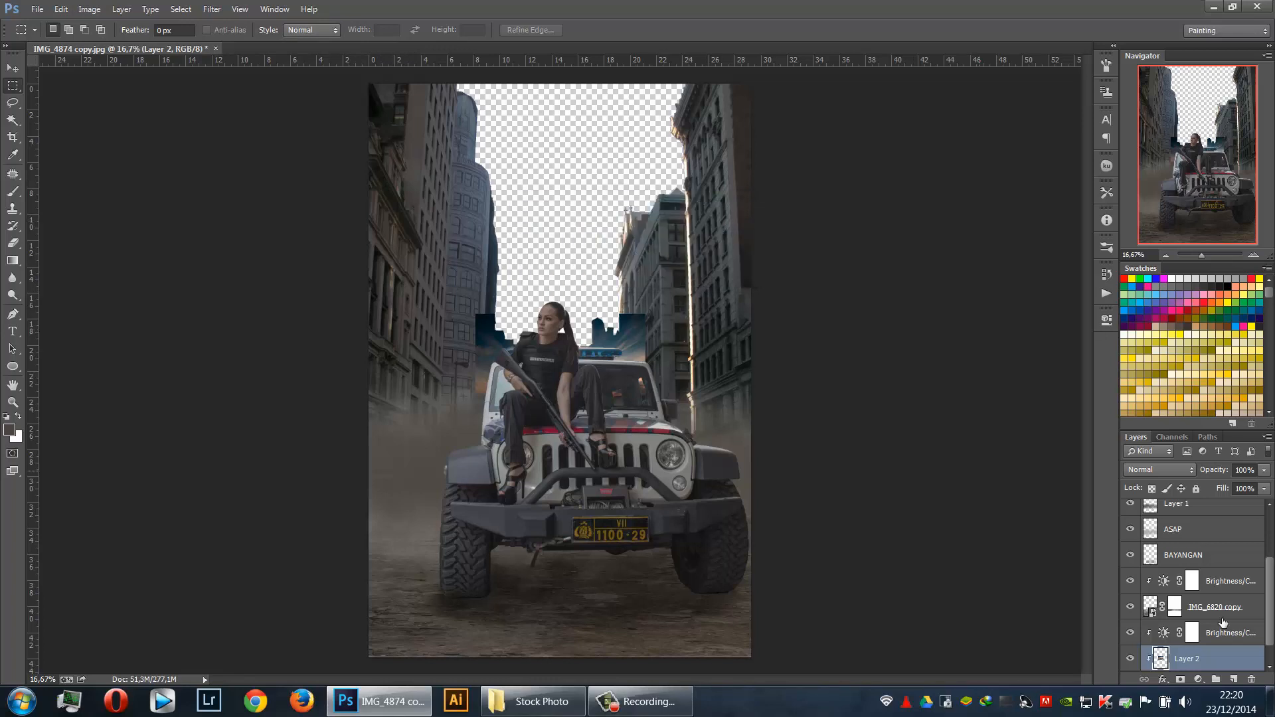
Move Layer 2 beneath dscn2141s and enlarge the sunset sky to about 472%, positioning it to fill the gap between the buildings
{"action": "scroll", "coordinate": [1246, 662], "scroll_direction": "down", "scroll_amount": 1}
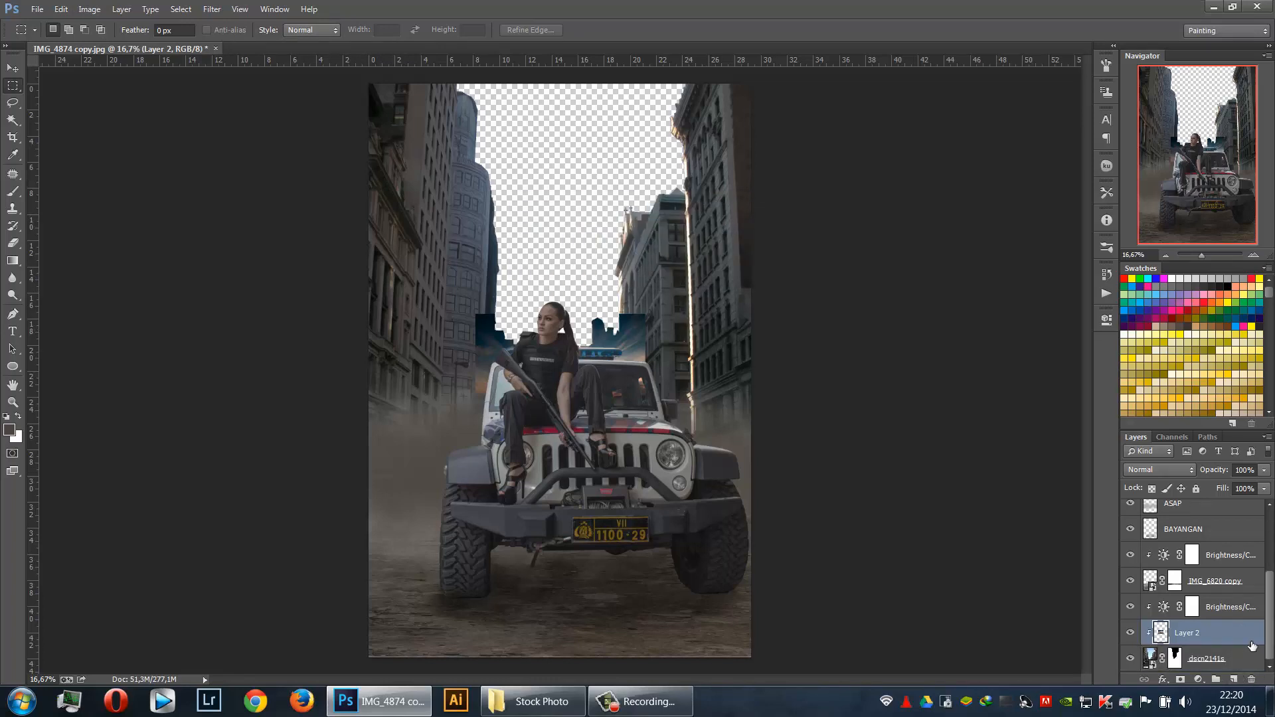
{"action": "left_click_drag", "start_coordinate": [1251, 646], "coordinate": [1214, 671]}
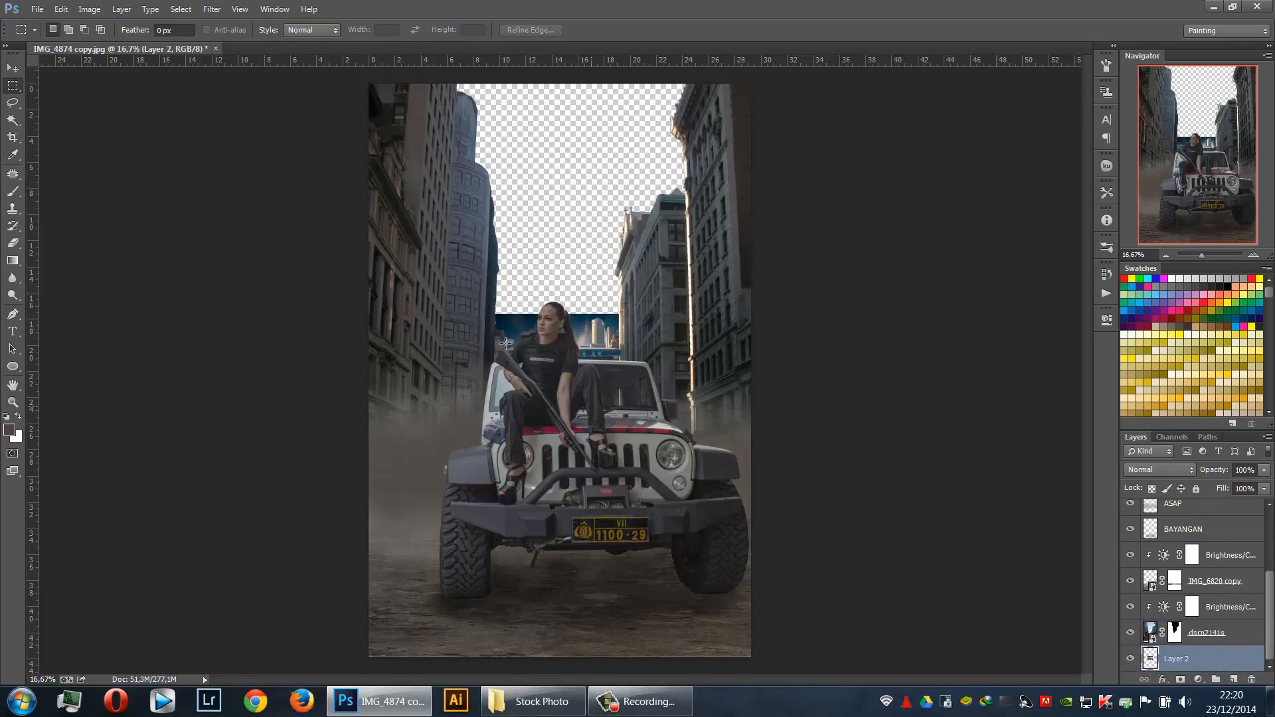
{"action": "key", "text": "ctrl+t"}
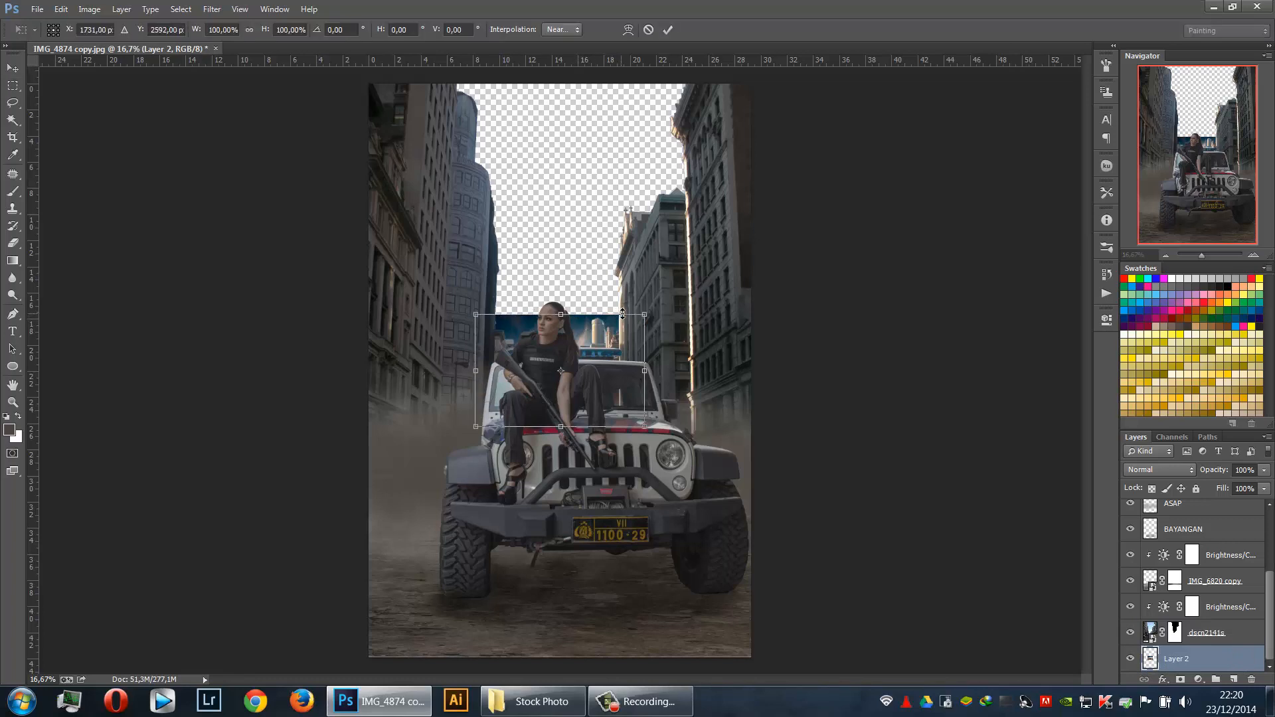
{"action": "left_click_drag", "start_coordinate": [644, 314], "coordinate": [1271, 44]}
{"action": "left_click_drag", "start_coordinate": [706, 276], "coordinate": [519, 312]}
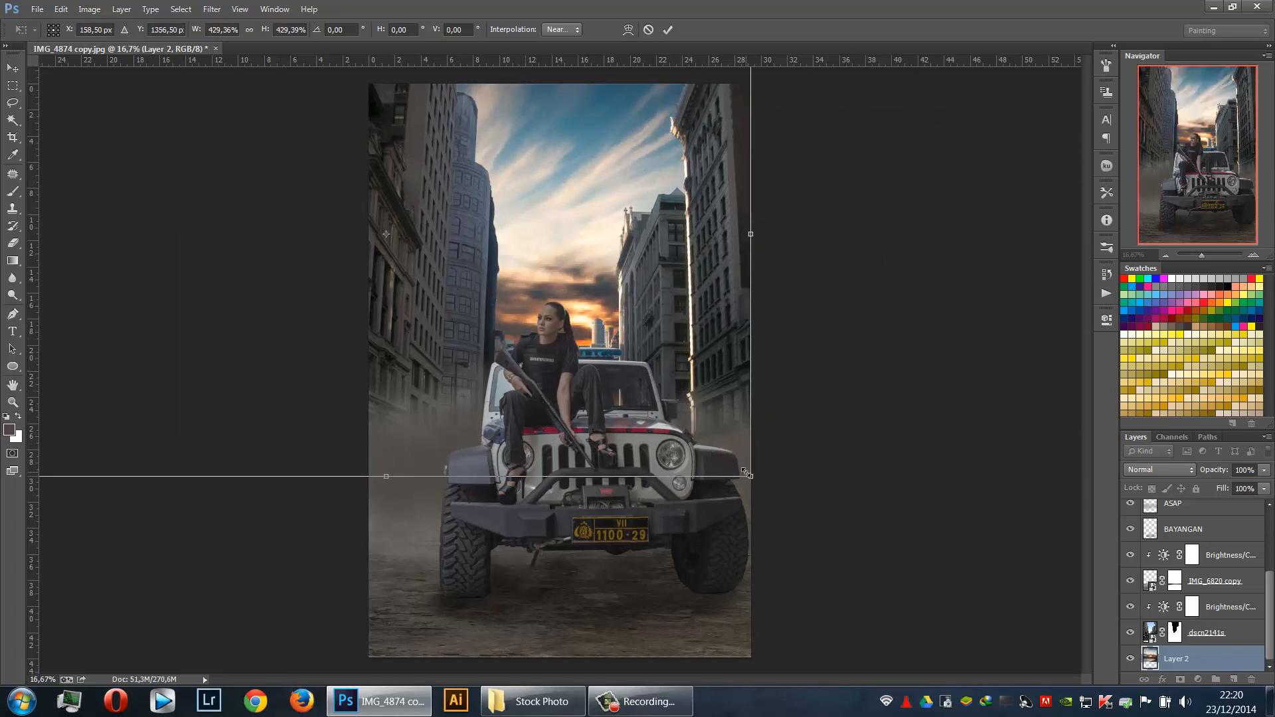
{"action": "left_click_drag", "start_coordinate": [750, 479], "coordinate": [827, 534]}
{"action": "left_click_drag", "start_coordinate": [655, 421], "coordinate": [594, 398]}
{"action": "key", "text": "Return"}
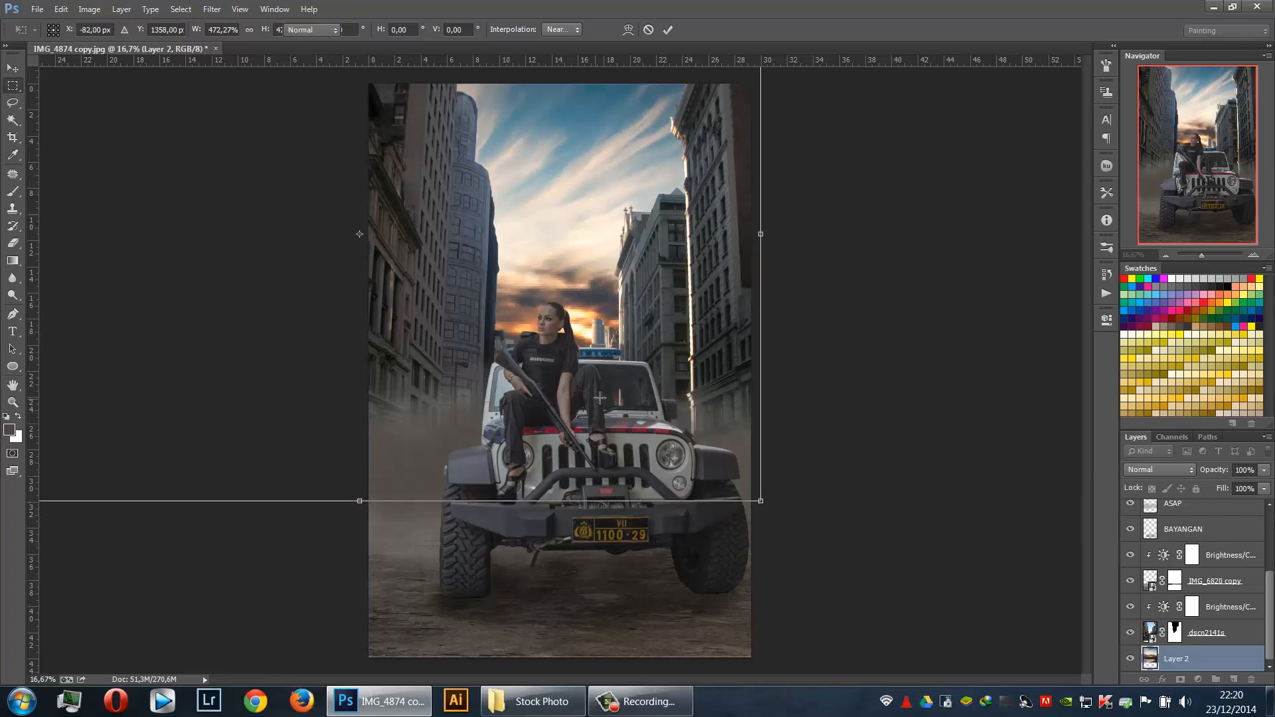
{"action": "key", "text": "m"}
{"action": "key", "text": "v"}
{"action": "left_click_drag", "start_coordinate": [585, 334], "coordinate": [578, 342]}
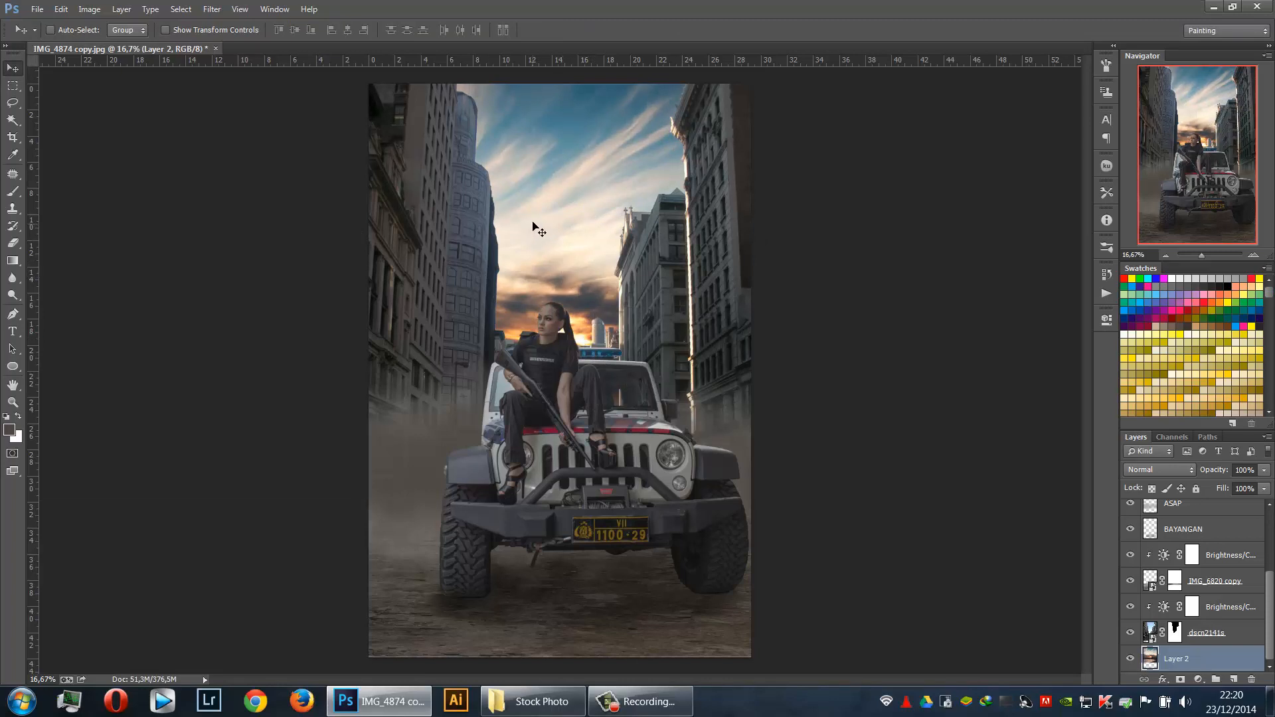
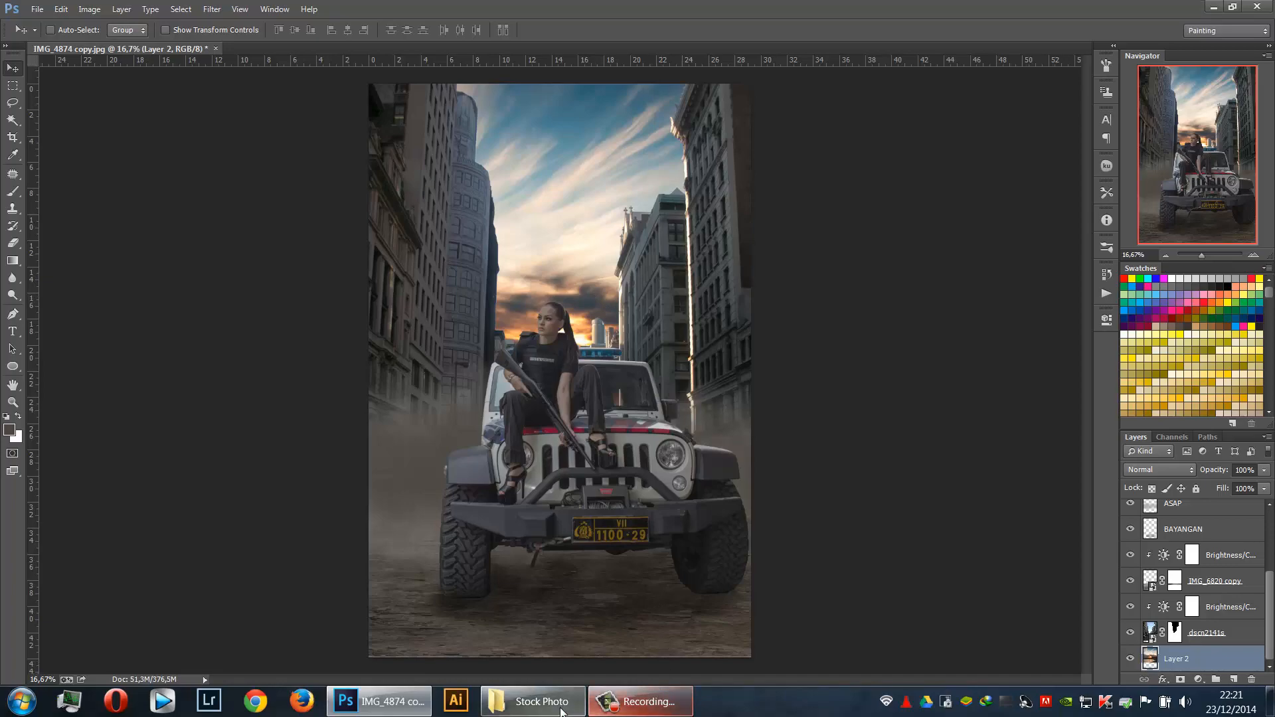
Place urasdadsal.jpg from the Stock Photo folder into the composition, accepting its default Camera Raw settings
{"action": "left_click", "coordinate": [556, 711]}
{"action": "left_click", "coordinate": [527, 247]}
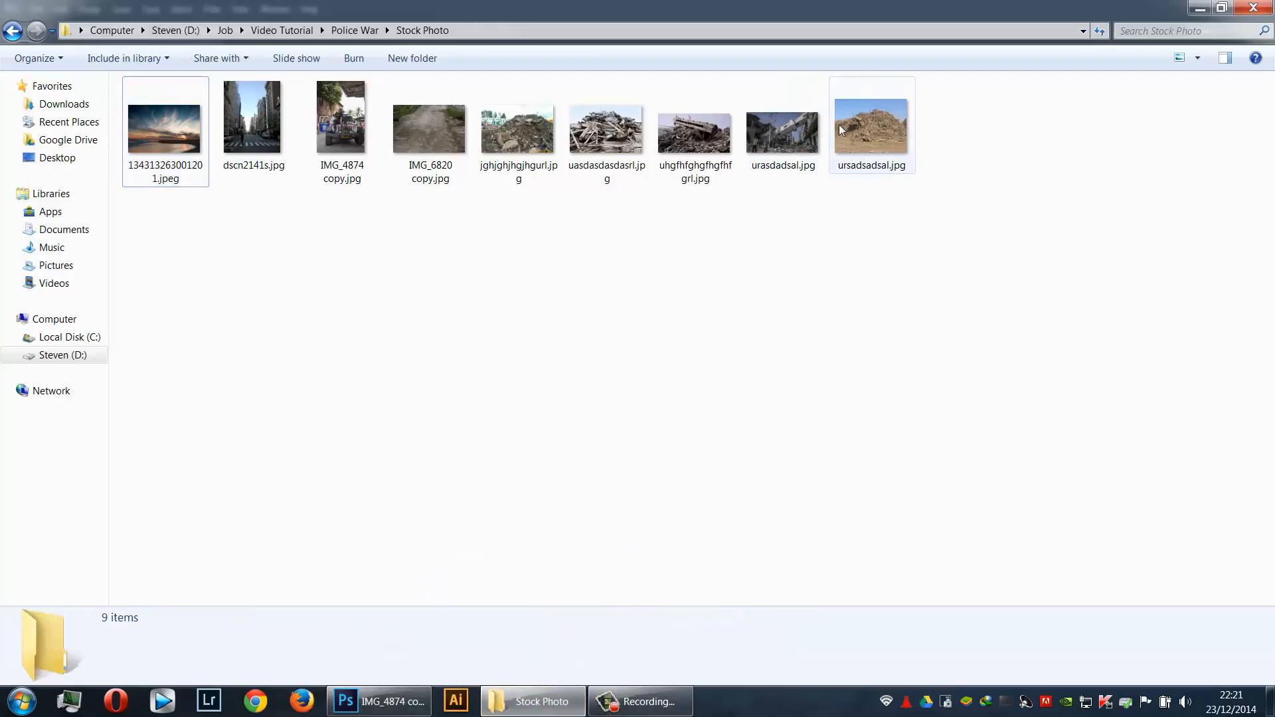
{"action": "left_click", "coordinate": [797, 131]}
{"action": "left_click_drag", "start_coordinate": [796, 131], "coordinate": [798, 322]}
{"action": "left_click_drag", "start_coordinate": [654, 340], "coordinate": [655, 340]}
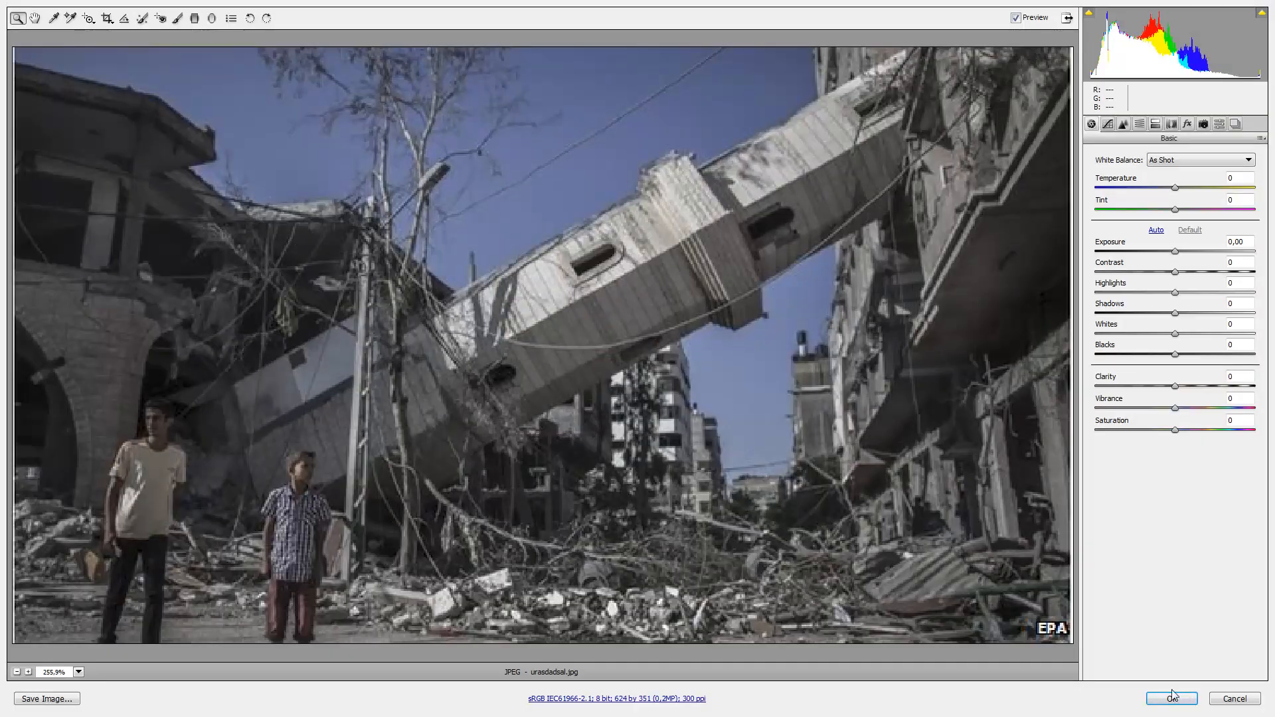
{"action": "left_click", "coordinate": [1172, 698]}
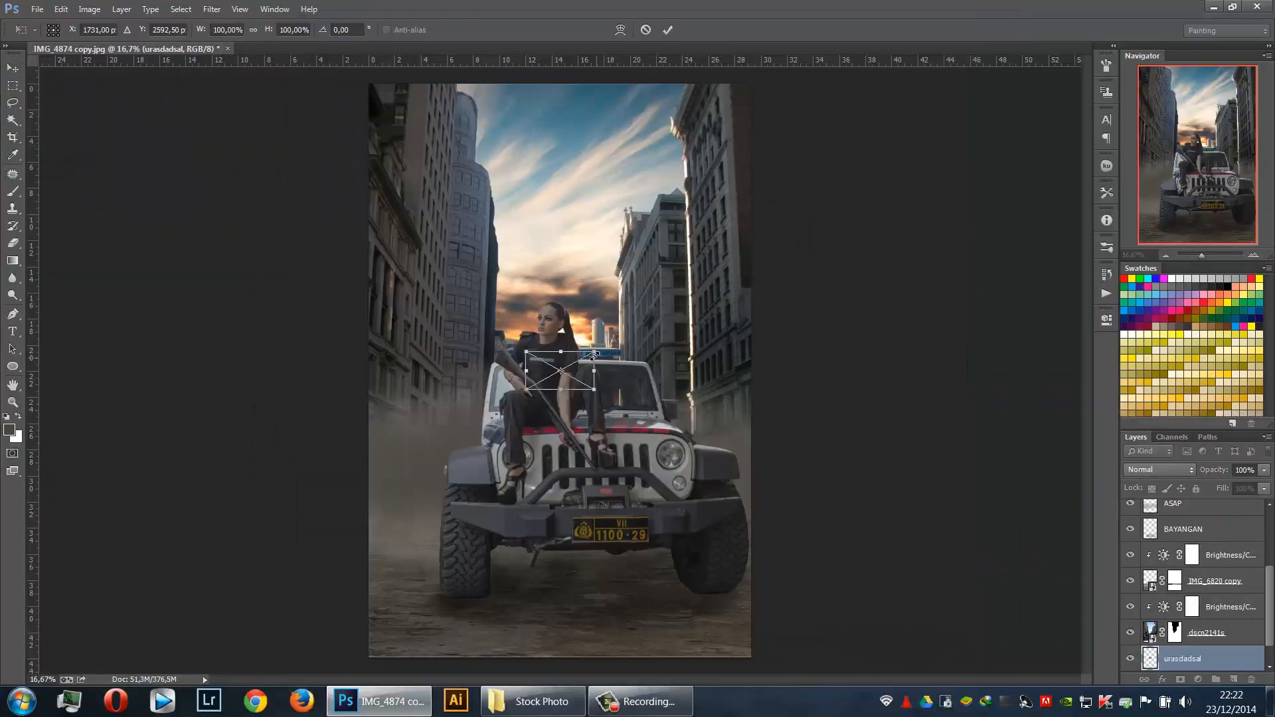
Enlarge the placed ruins photo to about 545% and move its layer directly below IMG_6820 copy
{"action": "left_click_drag", "start_coordinate": [617, 335], "coordinate": [924, 174]}
{"action": "left_click_drag", "start_coordinate": [794, 258], "coordinate": [613, 289]}
{"action": "key", "text": "Return"}
{"action": "left_click_drag", "start_coordinate": [1243, 668], "coordinate": [1197, 606]}
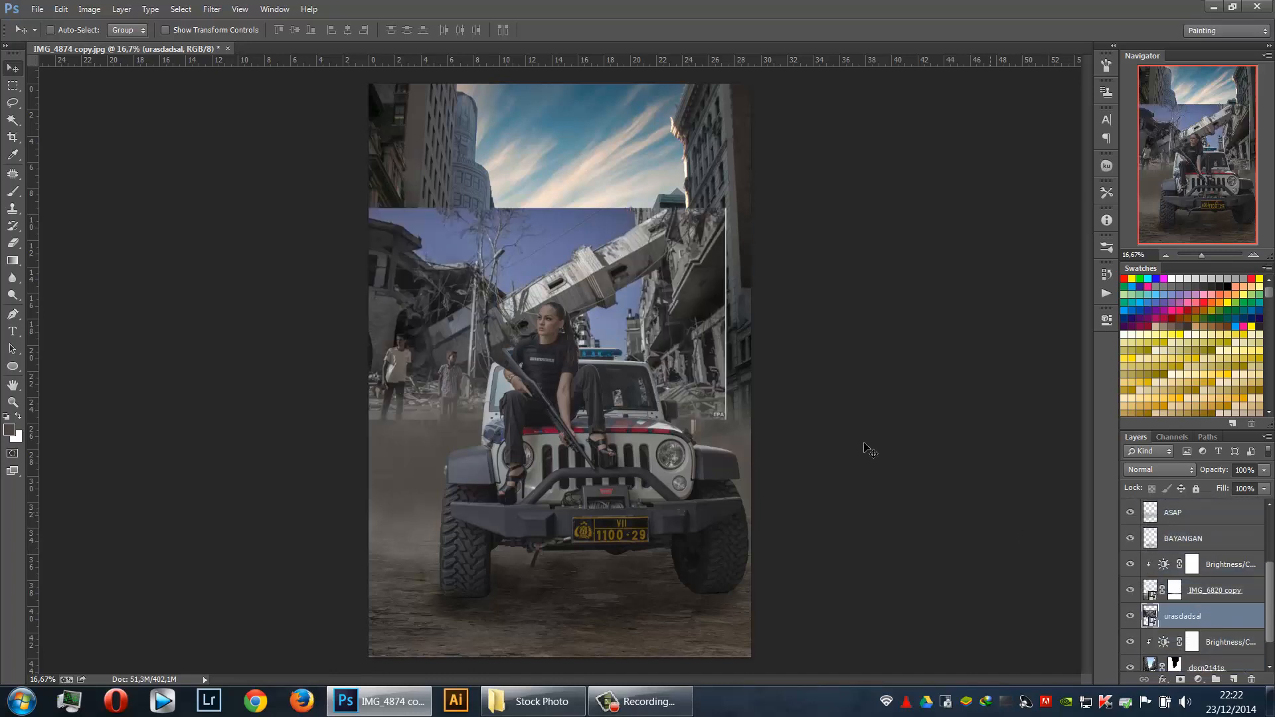
Lower the ruins photo behind the jeep and enlarge it to about 665% so it spans the full canvas width
{"action": "left_click_drag", "start_coordinate": [689, 331], "coordinate": [709, 385]}
{"action": "key", "text": "ctrl+t"}
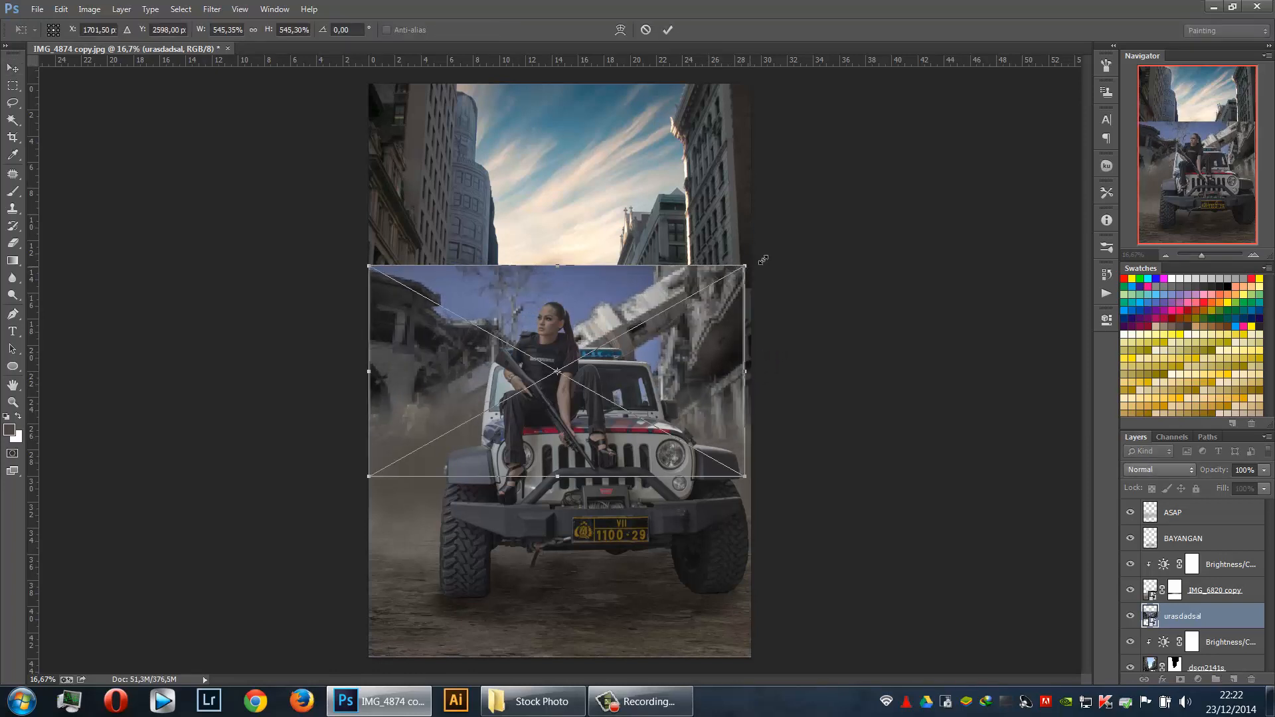
{"action": "left_click_drag", "start_coordinate": [745, 265], "coordinate": [826, 219]}
{"action": "left_click_drag", "start_coordinate": [745, 301], "coordinate": [722, 317]}
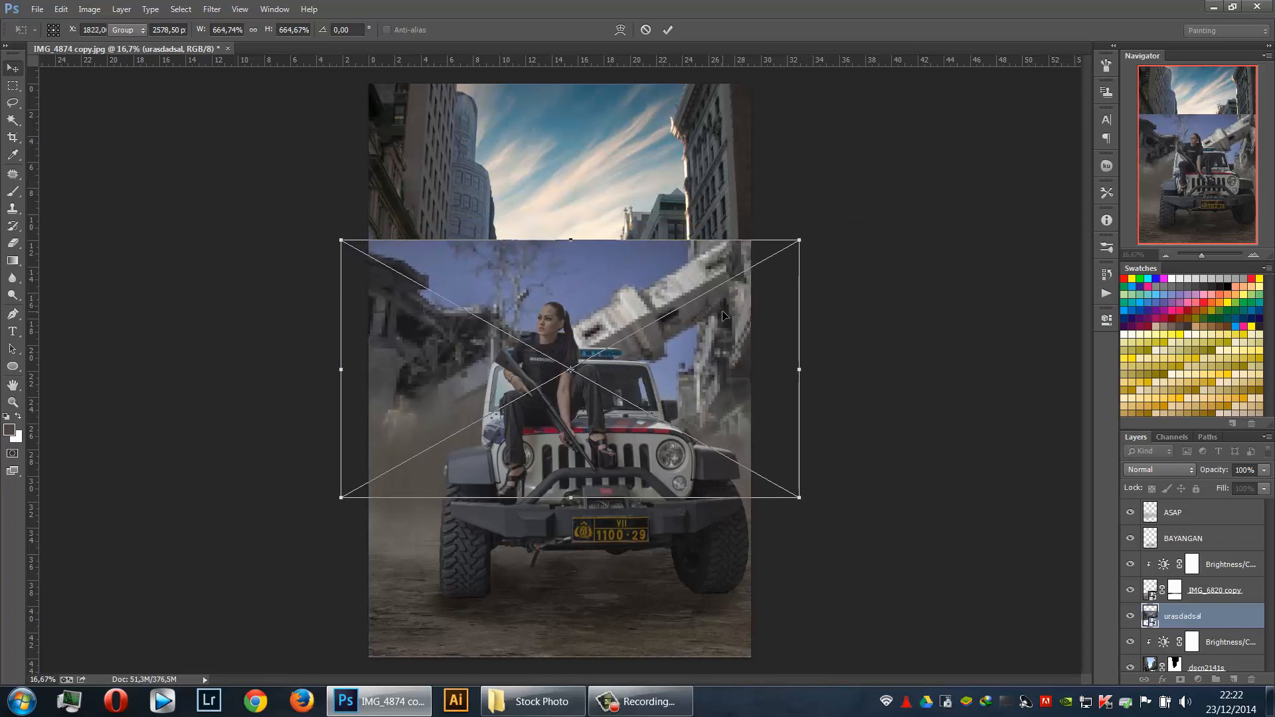
{"action": "key", "text": "Return"}
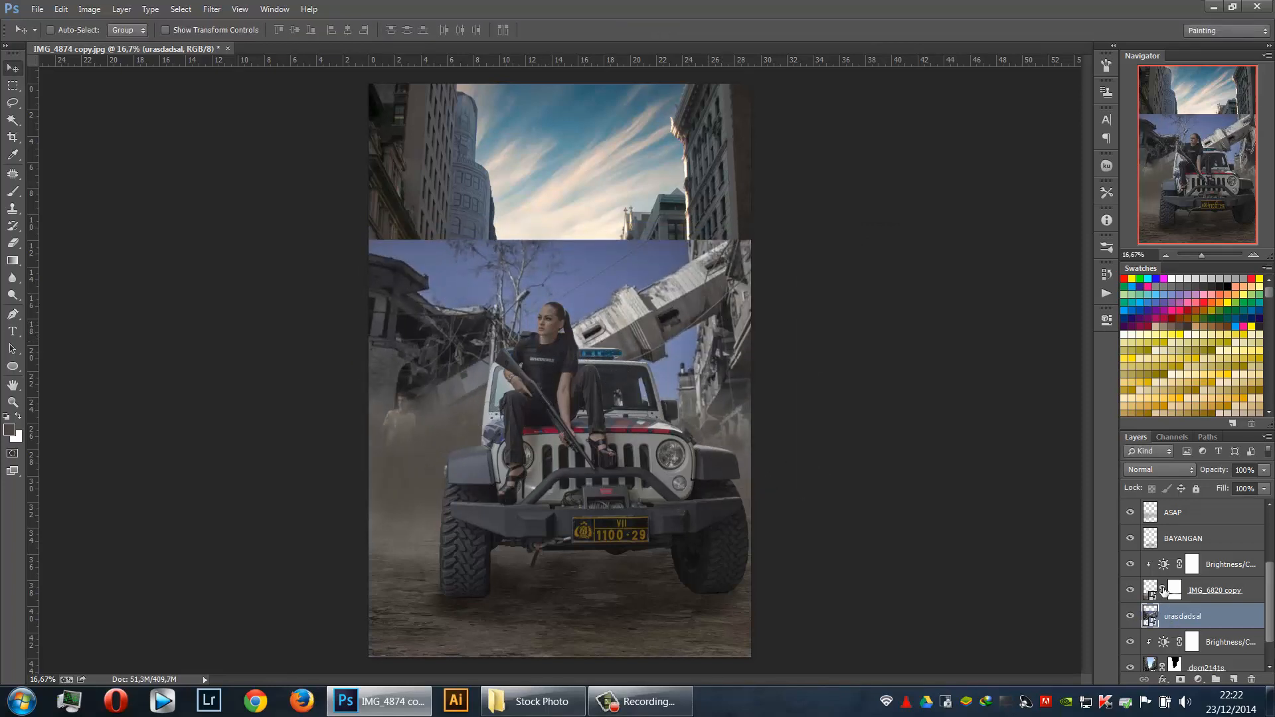
Hide Layer 0 with the jeep and woman, and add a layer mask to the urasdadsal layer
{"action": "scroll", "coordinate": [1167, 585], "scroll_direction": "up", "scroll_amount": 3}
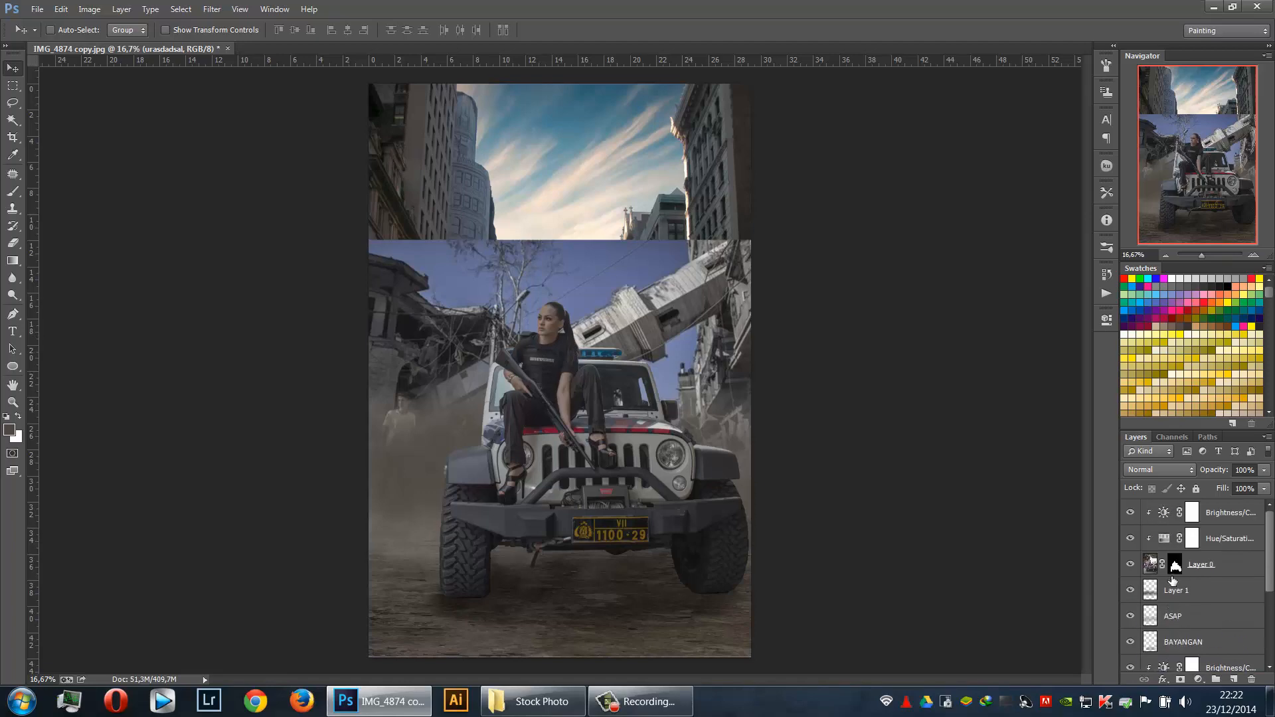
{"action": "left_click", "coordinate": [1130, 565]}
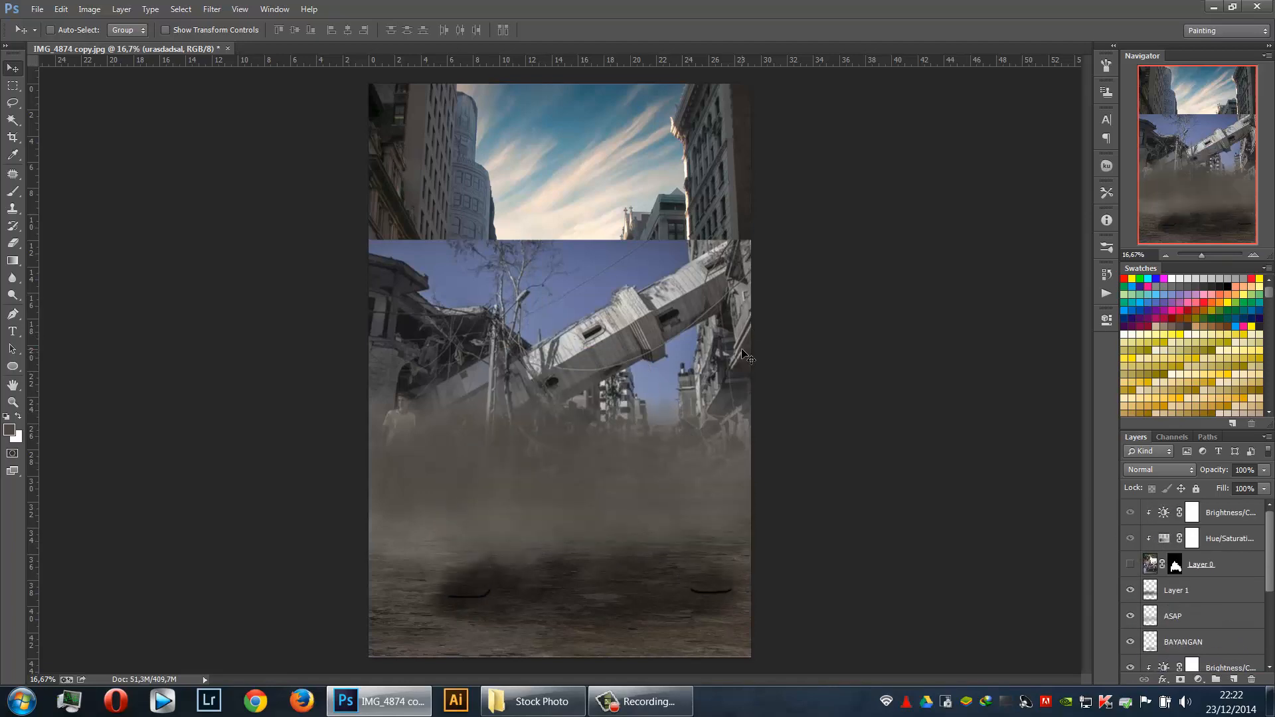
{"action": "key", "text": "ctrl+plus"}
{"action": "key", "text": "ctrl+plus"}
{"action": "key", "text": "ctrl+plus"}
{"action": "left_click_drag", "start_coordinate": [614, 431], "coordinate": [473, 446]}
{"action": "scroll", "coordinate": [1181, 629], "scroll_direction": "down", "scroll_amount": 4}
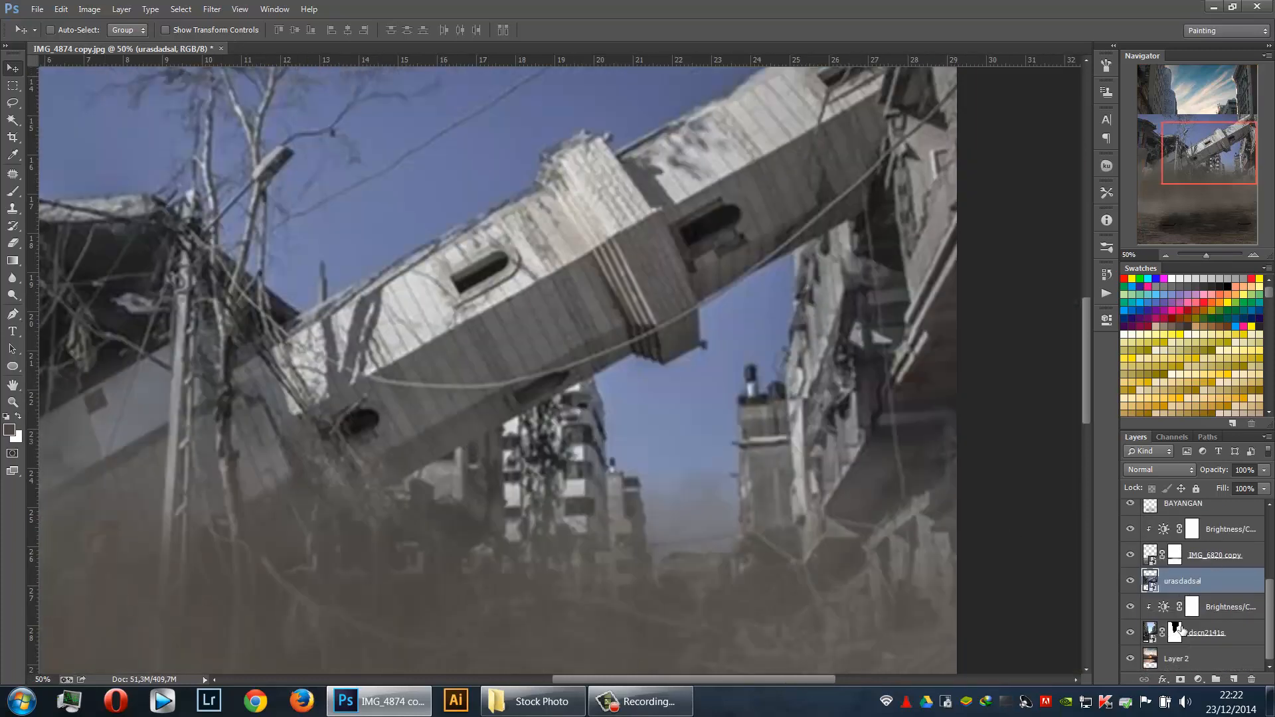
{"action": "left_click", "coordinate": [1180, 679]}
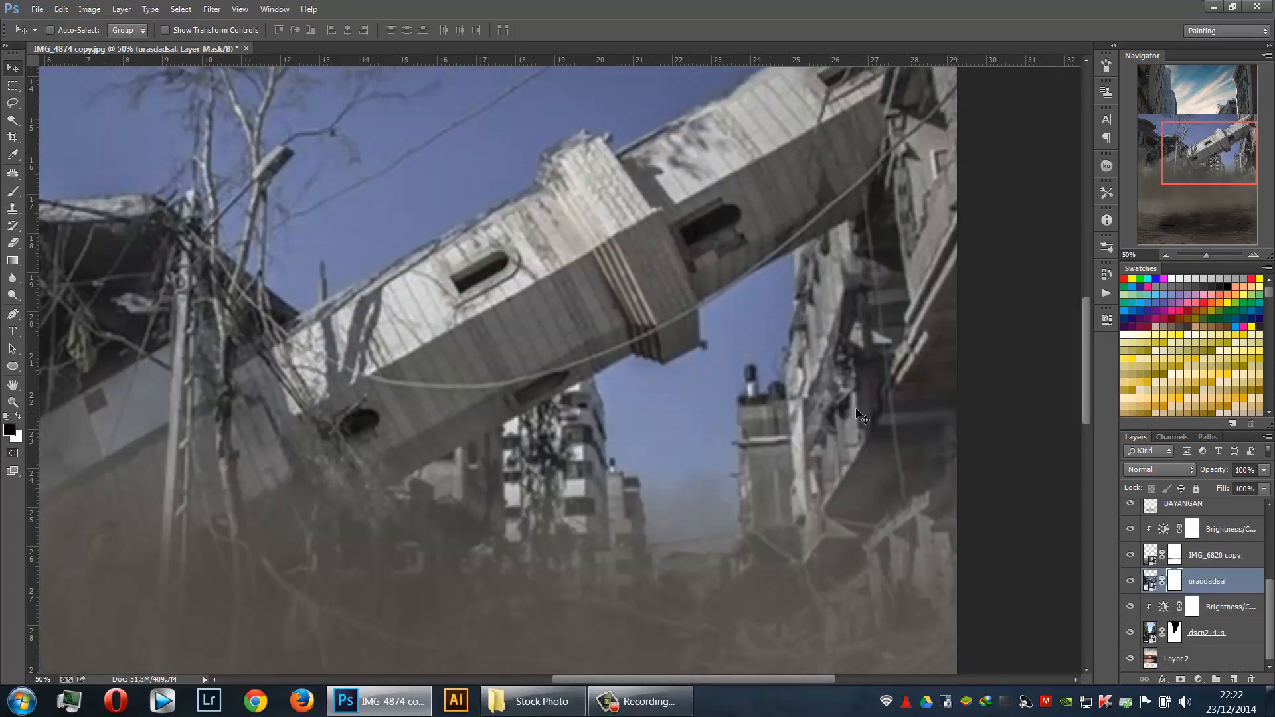
Trace a closed Pen tool path around the blue sky gap beneath the fallen tower, following the building edges on both sides
{"action": "key", "text": "p"}
{"action": "left_click", "coordinate": [793, 255]}
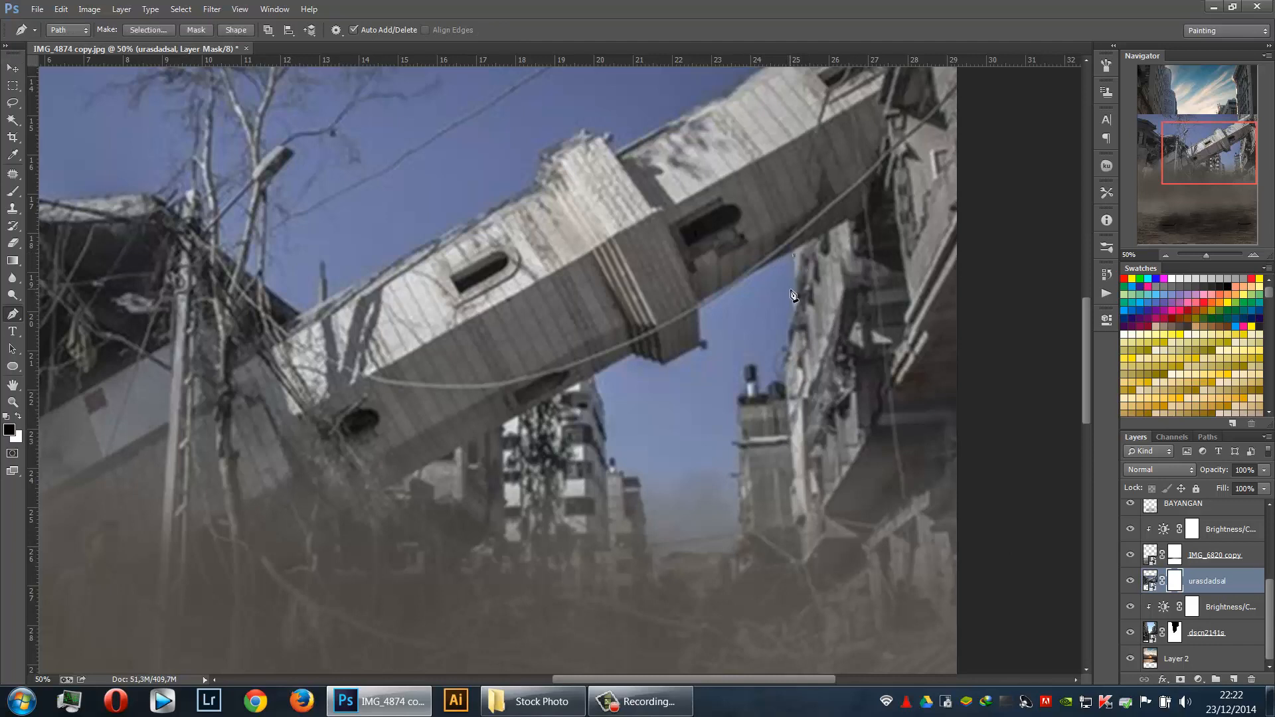
{"action": "left_click", "coordinate": [790, 340]}
{"action": "left_click", "coordinate": [742, 399]}
{"action": "left_click", "coordinate": [741, 424]}
{"action": "left_click", "coordinate": [739, 493]}
{"action": "left_click", "coordinate": [740, 541]}
{"action": "left_click", "coordinate": [729, 553]}
{"action": "left_click", "coordinate": [664, 558]}
{"action": "left_click", "coordinate": [648, 558]}
{"action": "left_click", "coordinate": [638, 479]}
{"action": "left_click", "coordinate": [624, 479]}
{"action": "left_click", "coordinate": [593, 377]}
{"action": "key", "text": "ctrl+alt+z"}
{"action": "key", "text": "ctrl+shift+z"}
{"action": "key", "text": "ctrl+shift+z"}
{"action": "left_click", "coordinate": [664, 363]}
{"action": "left_click", "coordinate": [701, 343]}
{"action": "left_click", "coordinate": [697, 309]}
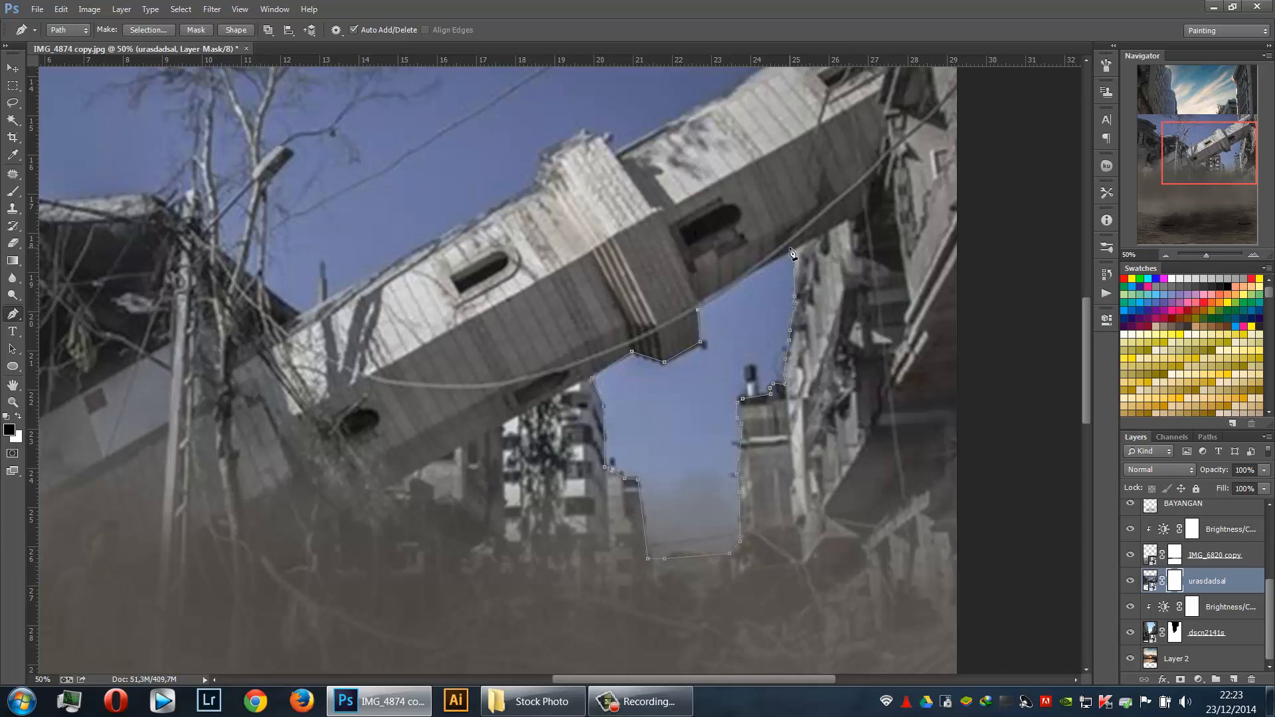
{"action": "left_click", "coordinate": [790, 249]}
{"action": "left_click_drag", "start_coordinate": [558, 259], "coordinate": [509, 447]}
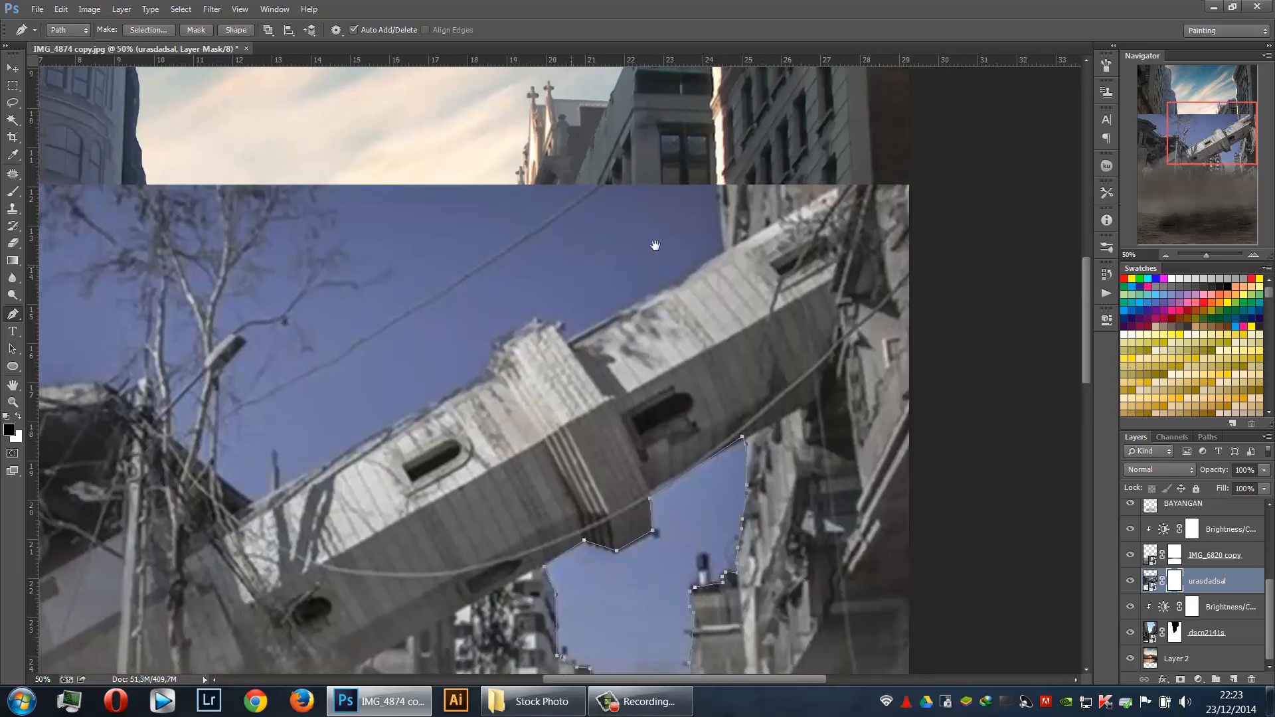
Start a Pen tool path at the photo's upper edge beside the building and trace the fallen tower's upper edge down to its base
{"action": "left_click_drag", "start_coordinate": [655, 245], "coordinate": [741, 222]}
{"action": "left_click", "coordinate": [807, 156]}
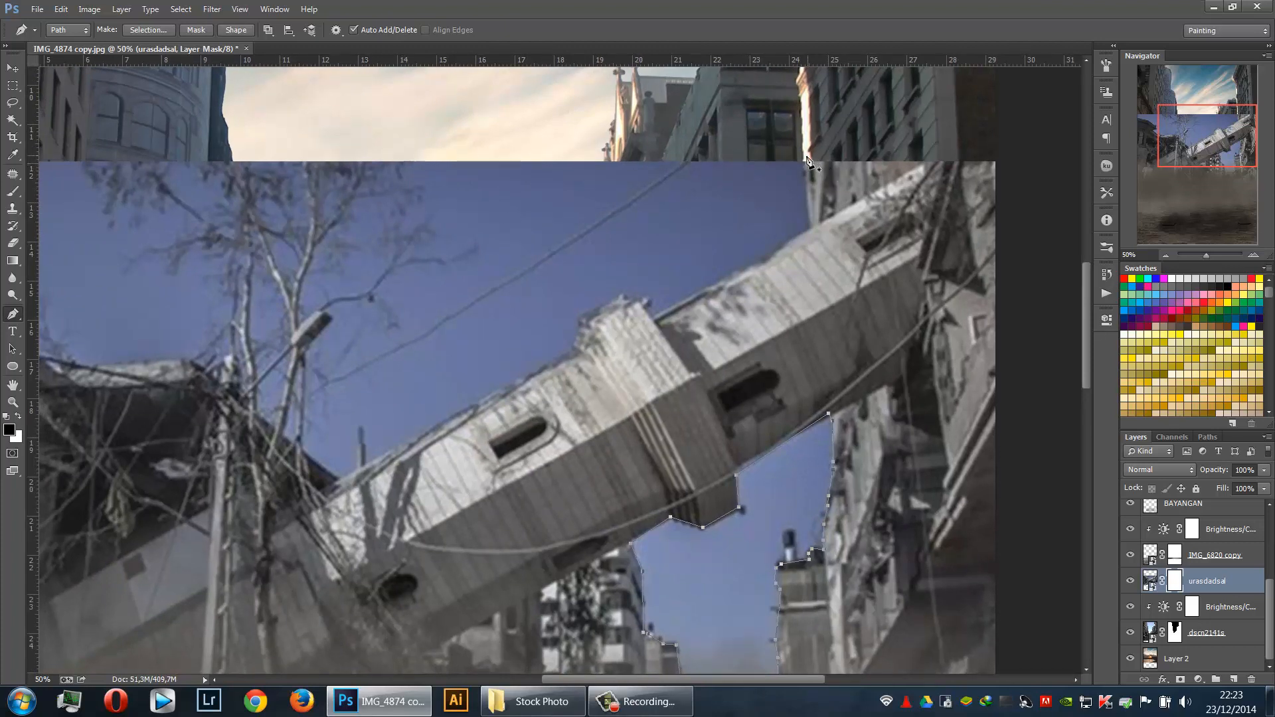
{"action": "left_click", "coordinate": [808, 230]}
{"action": "left_click", "coordinate": [616, 298]}
{"action": "left_click_drag", "start_coordinate": [486, 337], "coordinate": [785, 234]}
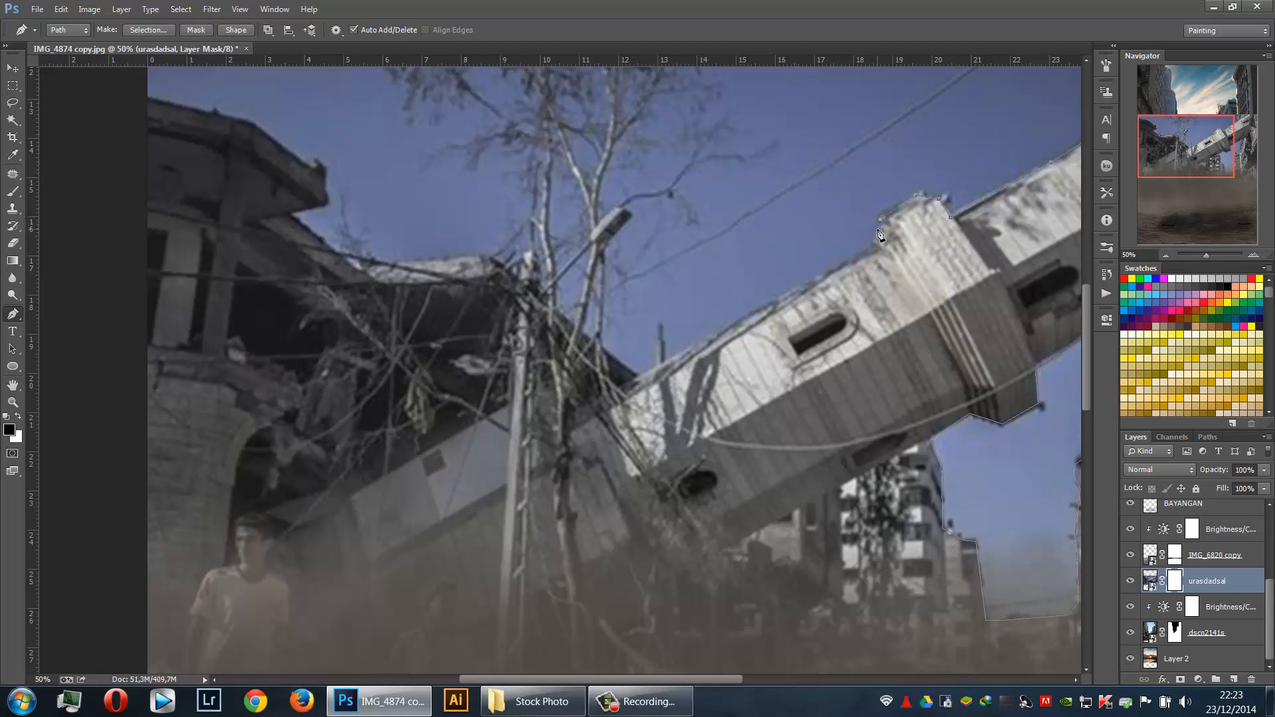
{"action": "left_click", "coordinate": [678, 350]}
Continue the path along the ruined building's broken roofline out to the photo's outer edge
{"action": "left_click", "coordinate": [540, 296]}
{"action": "left_click", "coordinate": [495, 258]}
{"action": "left_click", "coordinate": [372, 263]}
{"action": "left_click", "coordinate": [361, 266]}
{"action": "left_click", "coordinate": [326, 199]}
{"action": "left_click", "coordinate": [322, 168]}
{"action": "left_click", "coordinate": [243, 123]}
{"action": "left_click", "coordinate": [146, 102]}
Close the path with a wide loop outside the canvas and across the sky above the ruins photo
{"action": "key", "text": "ctrl+minus"}
{"action": "key", "text": "ctrl+minus"}
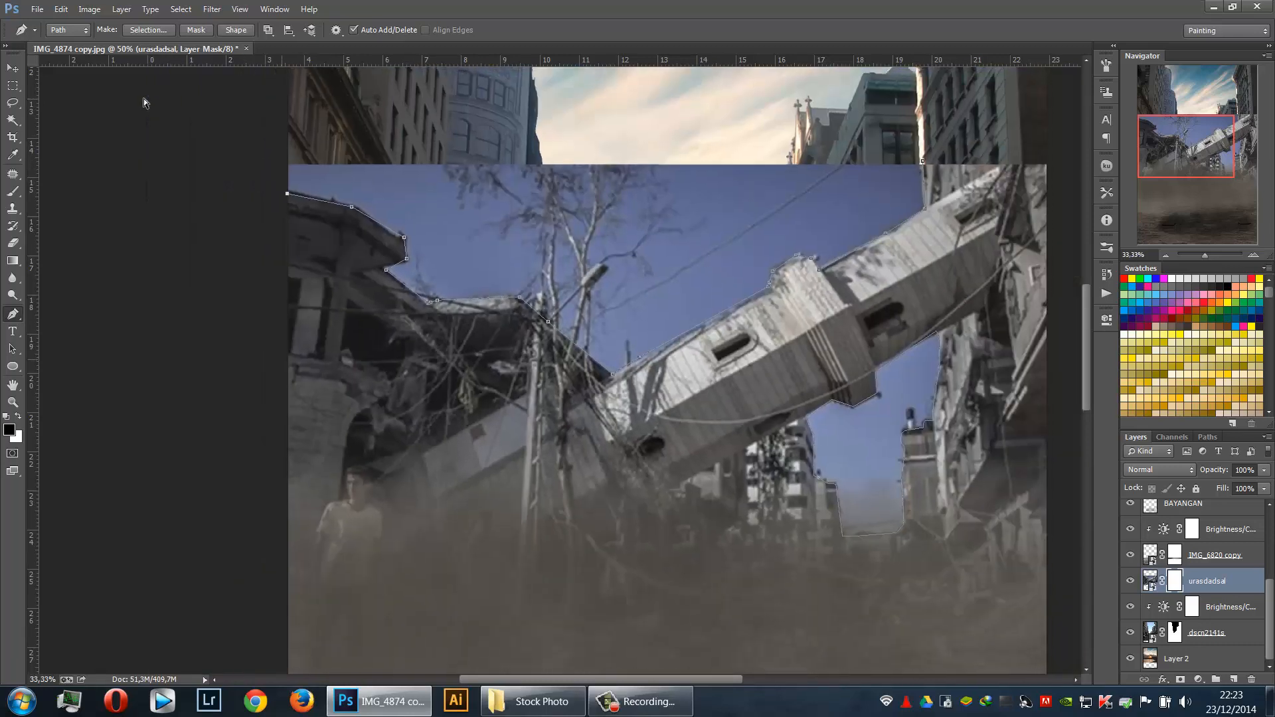
{"action": "left_click", "coordinate": [219, 86]}
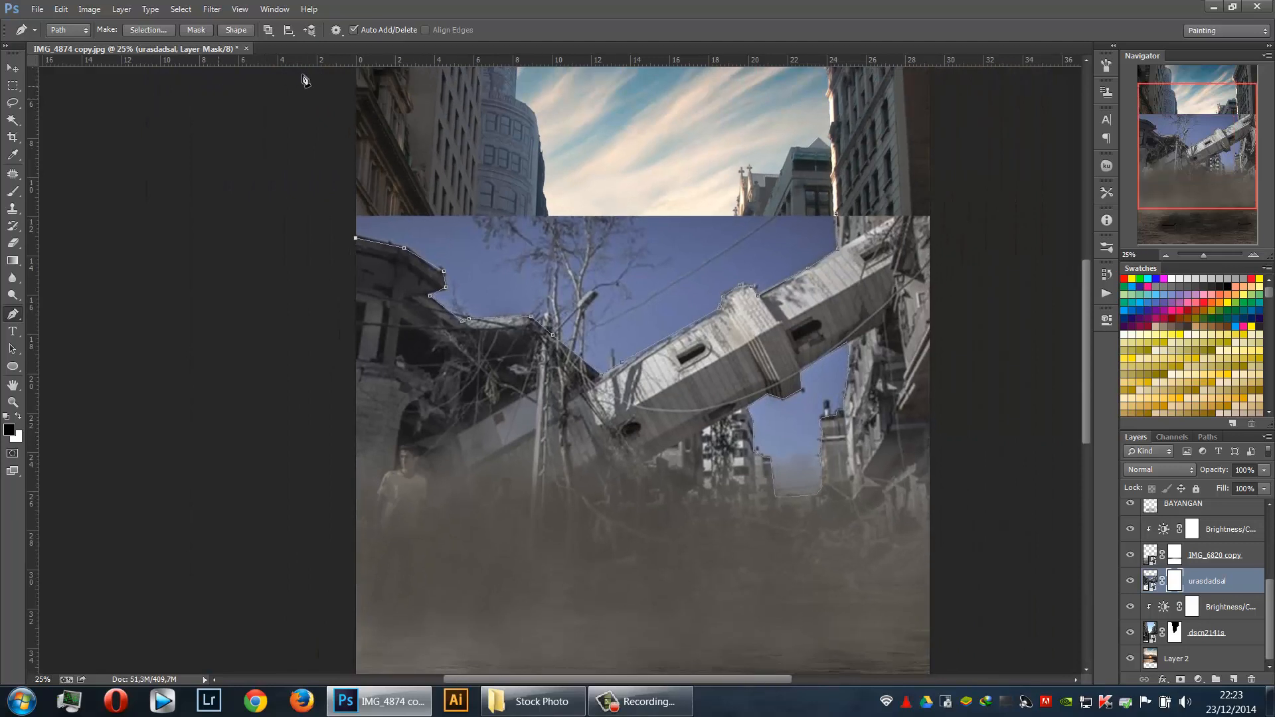
{"action": "left_click", "coordinate": [511, 143]}
{"action": "left_click", "coordinate": [846, 155]}
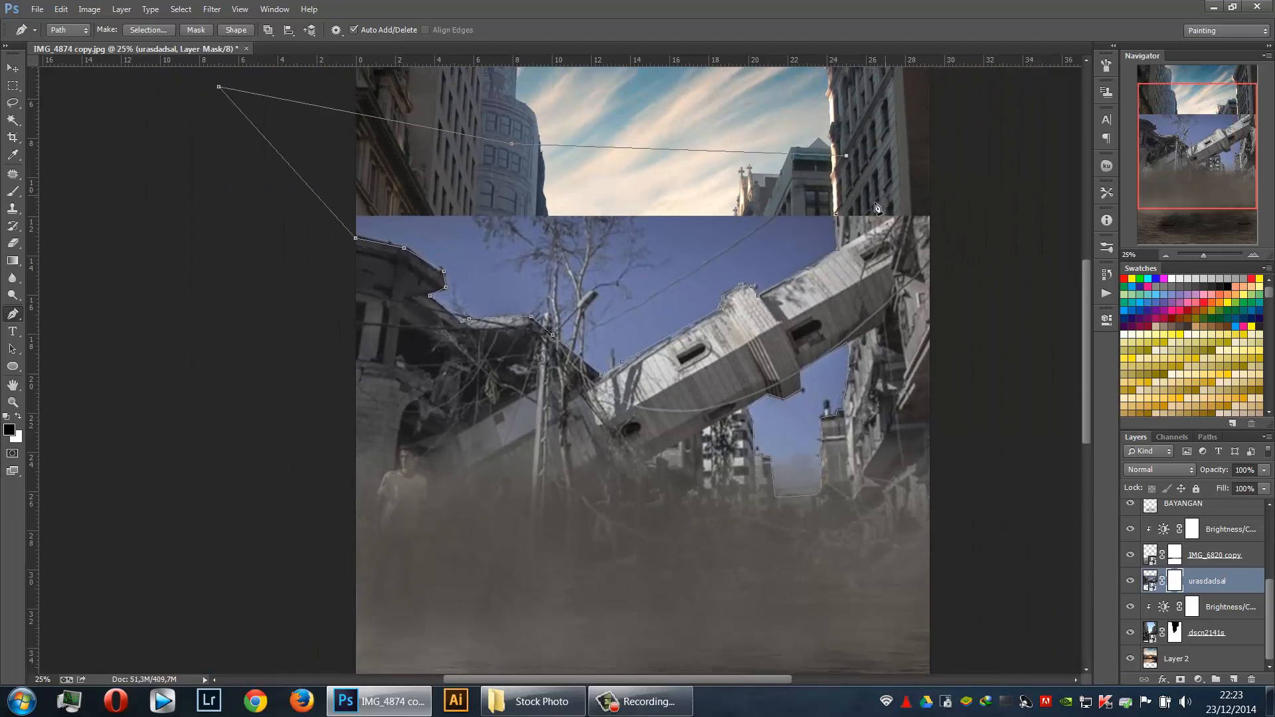
{"action": "left_click", "coordinate": [837, 214]}
Save the work path as puing2 and load it as a selection for the urasdadsal layer
{"action": "left_click", "coordinate": [1207, 437]}
{"action": "double_click", "coordinate": [1166, 484]}
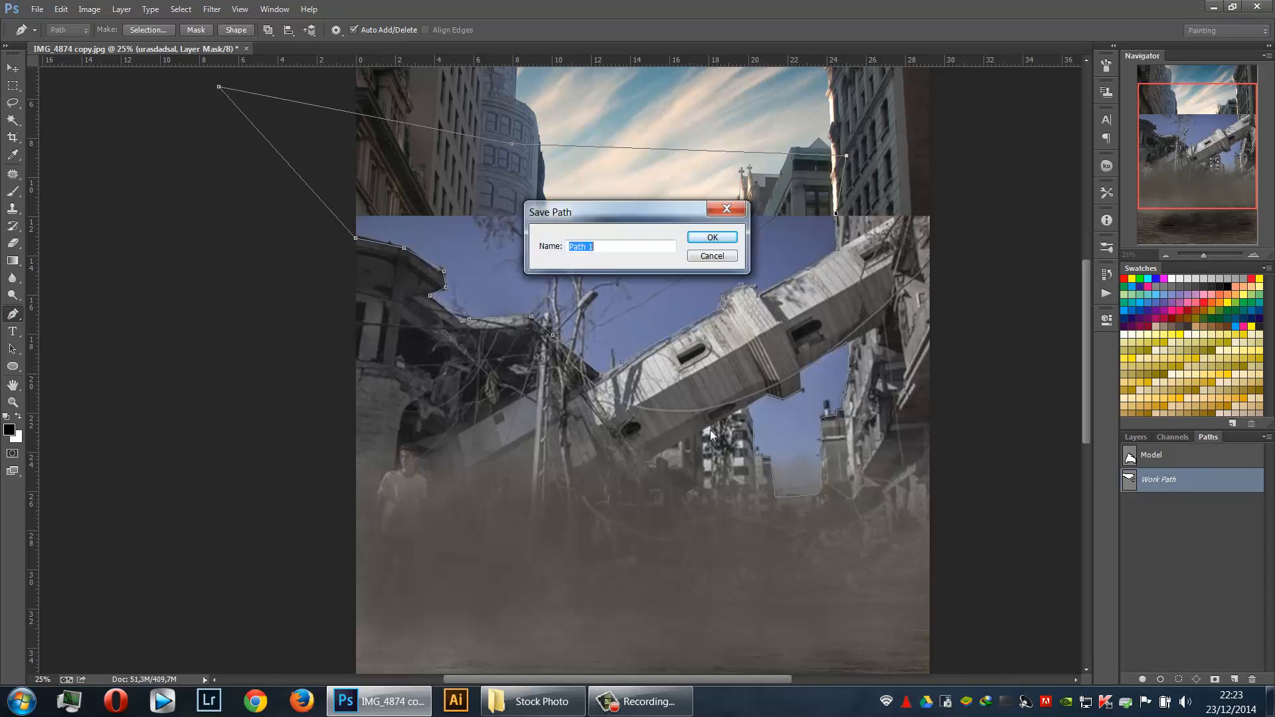
{"action": "type", "text": "puing2"}
{"action": "key", "text": "Return"}
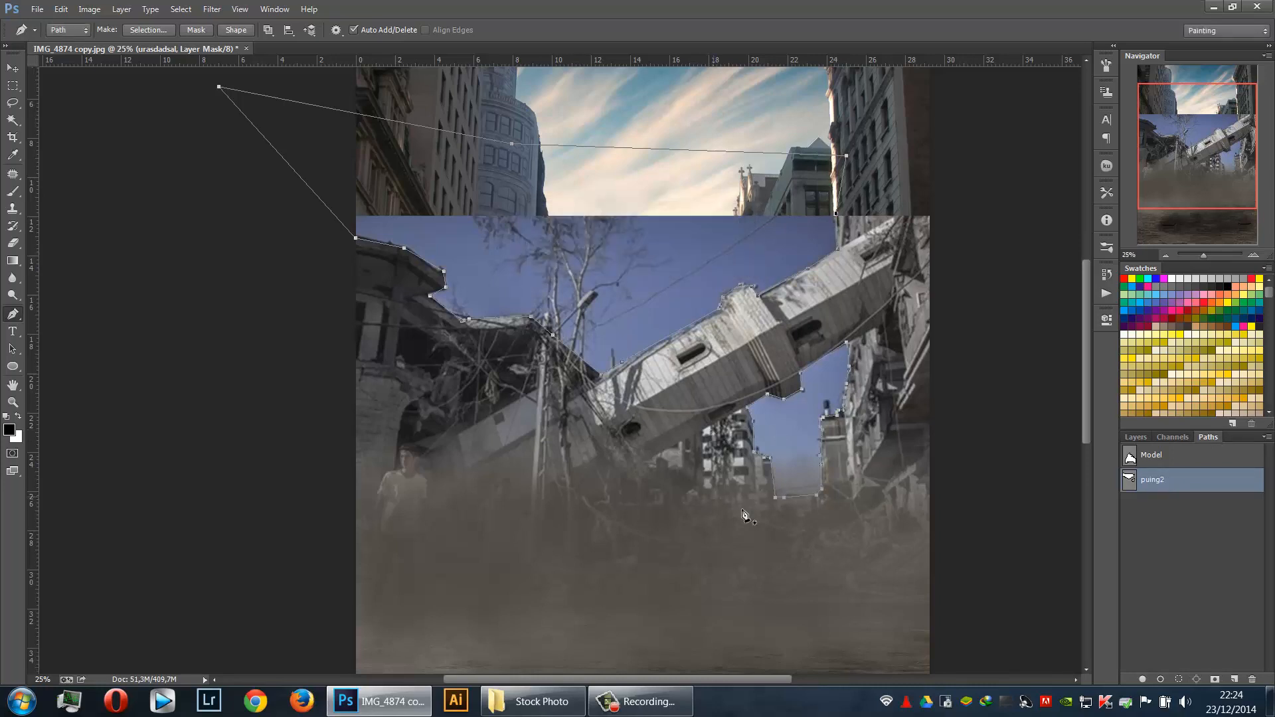
{"action": "left_click", "coordinate": [1132, 488], "text": "ctrl"}
{"action": "left_click", "coordinate": [1138, 437]}
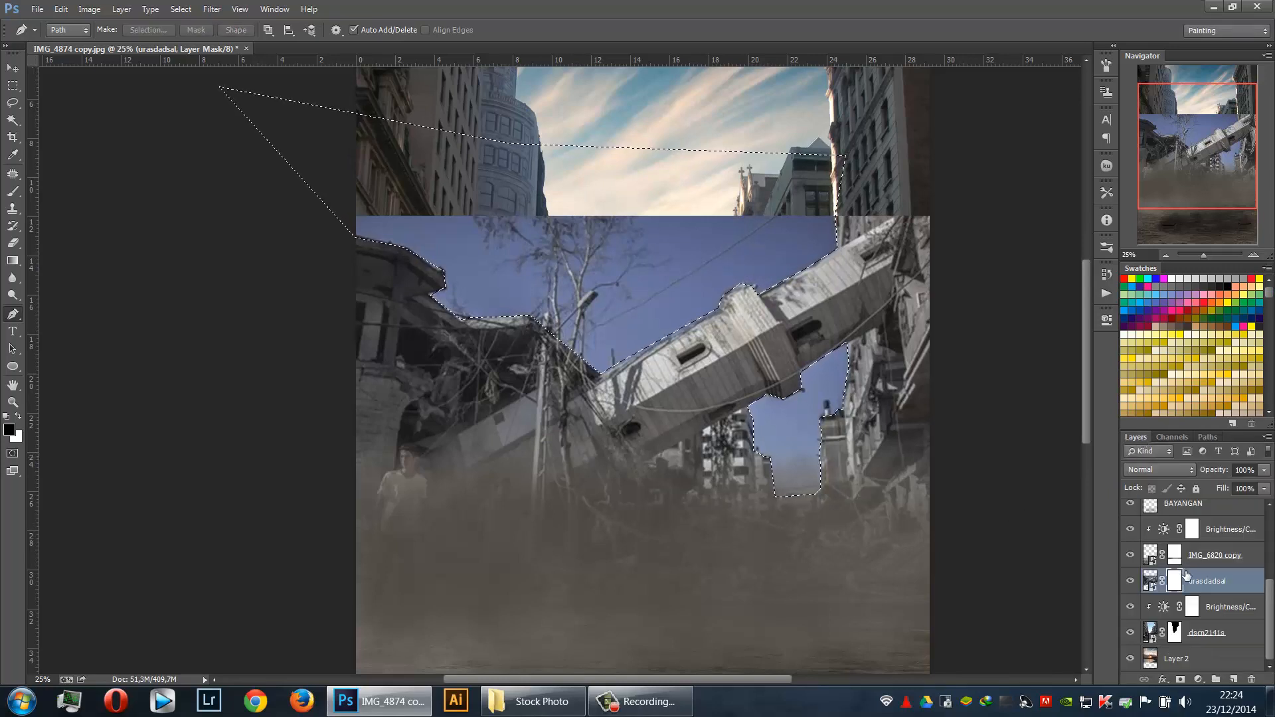
Set up the Brush tool with a round tip at 100% hardness
{"action": "key", "text": "x"}
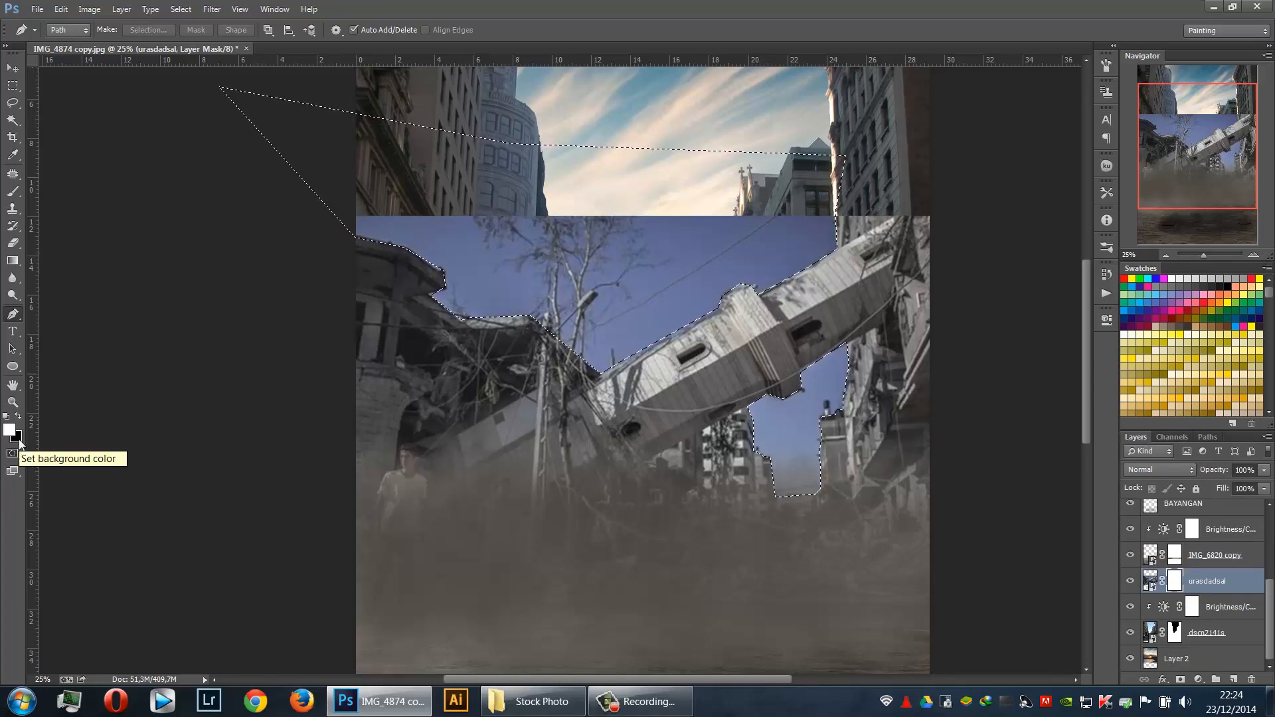
{"action": "left_click", "coordinate": [15, 194]}
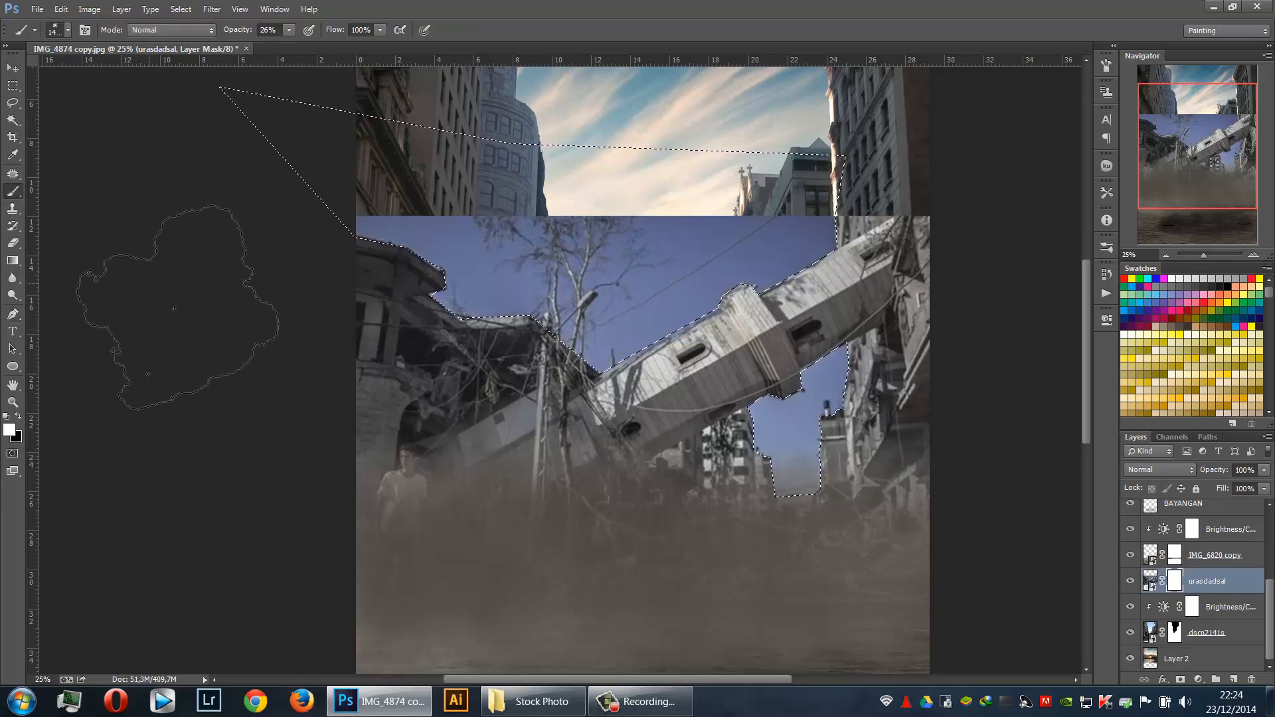
{"action": "right_click", "coordinate": [201, 333]}
{"action": "left_click", "coordinate": [173, 270]}
{"action": "right_click", "coordinate": [521, 179]}
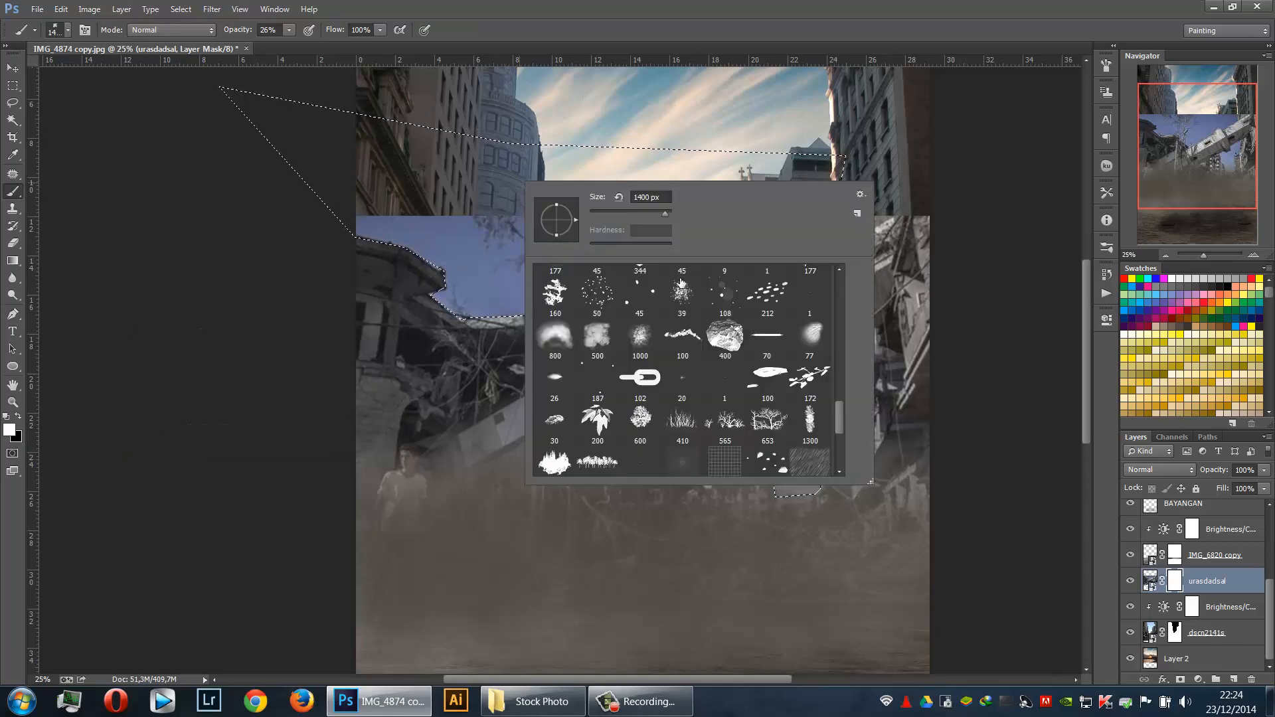
{"action": "left_click_drag", "start_coordinate": [841, 424], "coordinate": [842, 272]}
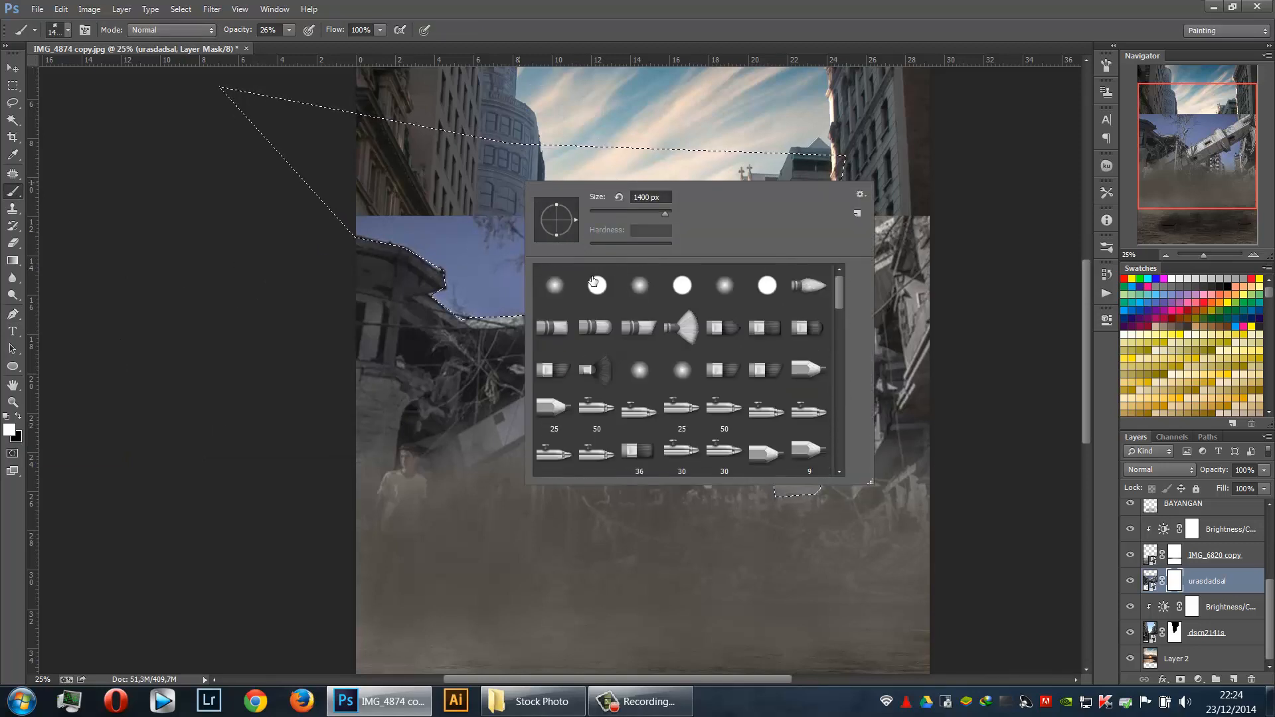
{"action": "left_click", "coordinate": [569, 295]}
{"action": "left_click_drag", "start_coordinate": [623, 244], "coordinate": [690, 246]}
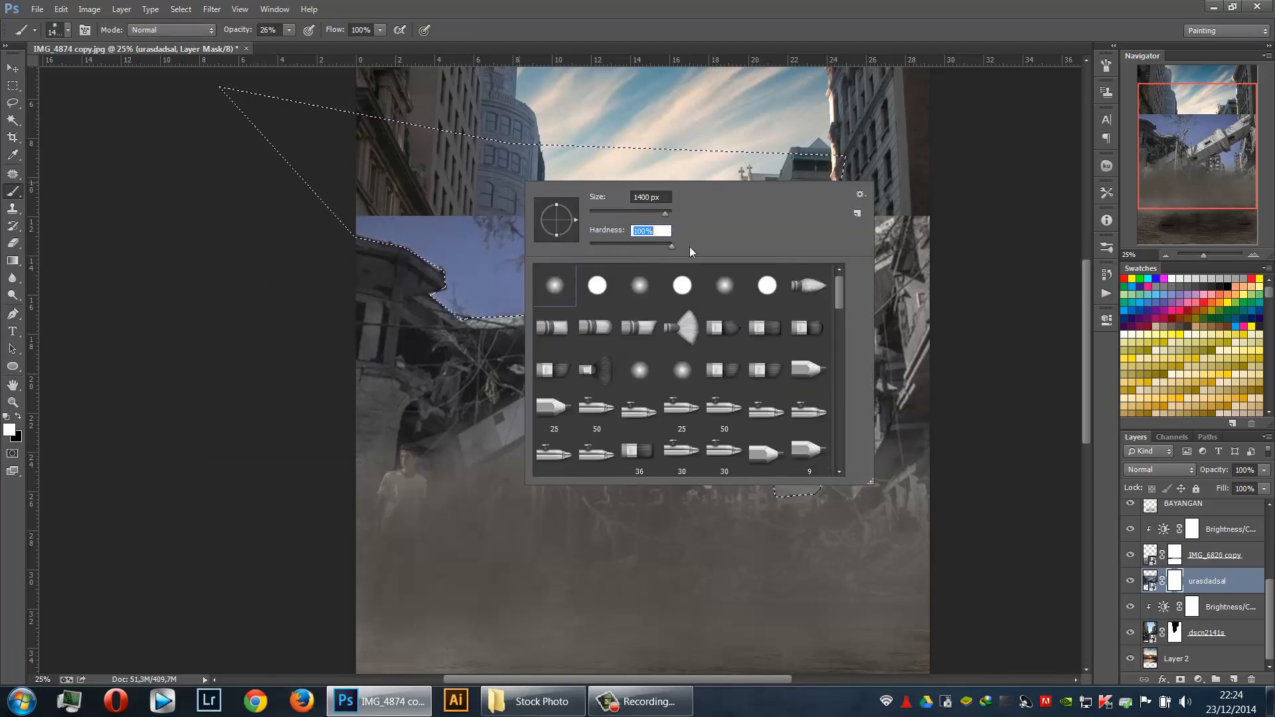
{"action": "left_click", "coordinate": [1007, 190]}
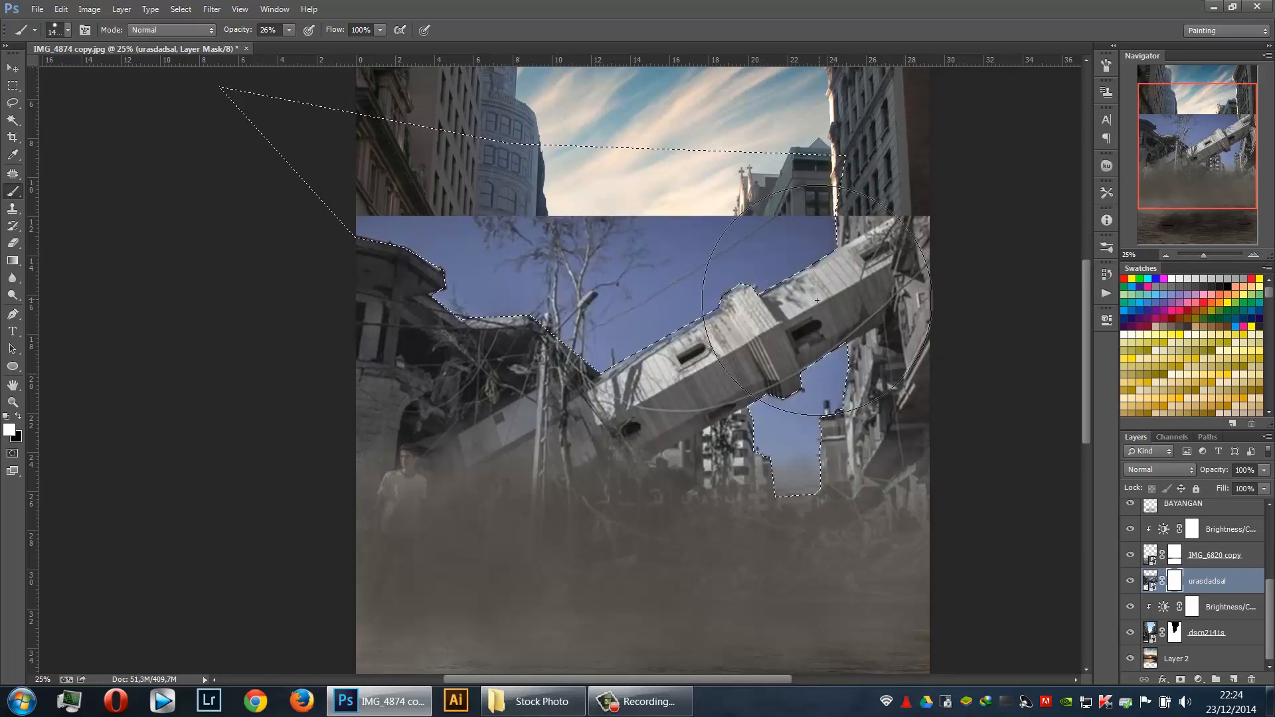
Paint black on the urasdadsal mask inside the selection to hide the blue sky, and deselect
{"action": "left_click", "coordinate": [18, 416]}
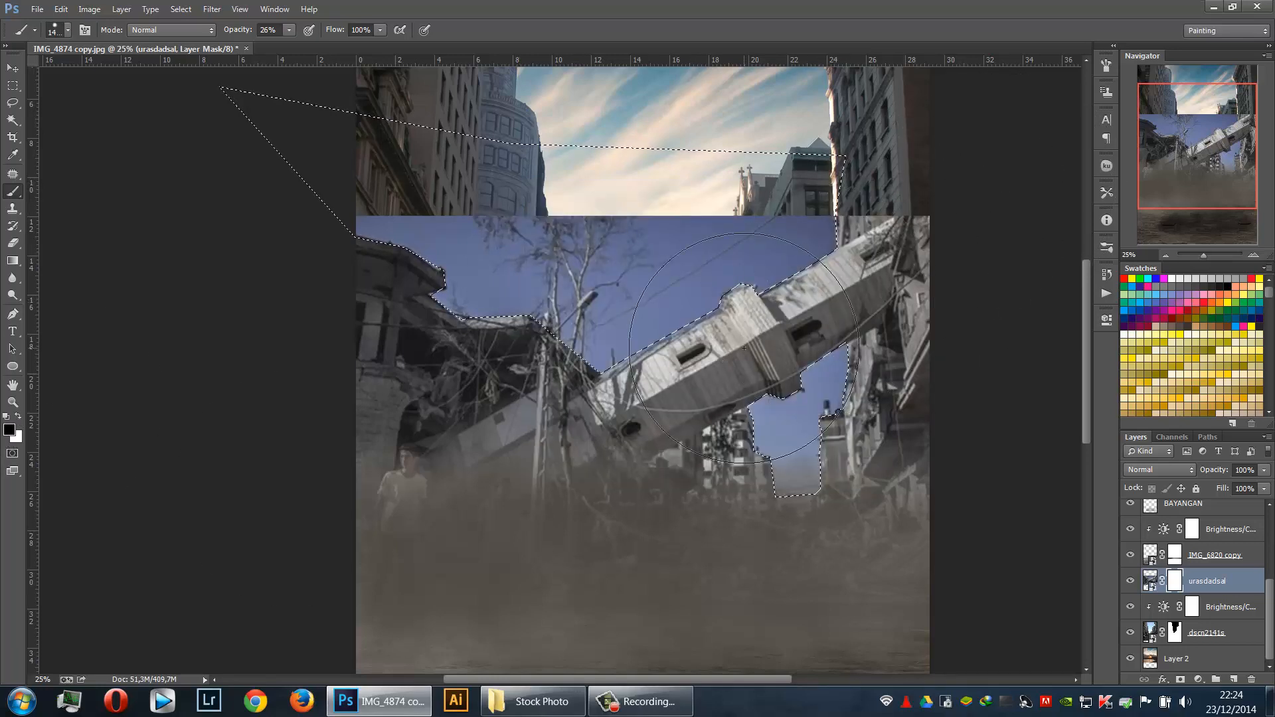
{"action": "mouse_move", "coordinate": [795, 379]}
{"action": "left_mouse_down"}
{"action": "mouse_move", "coordinate": [778, 378]}
{"action": "mouse_move", "coordinate": [813, 382]}
{"action": "mouse_move", "coordinate": [631, 227]}
{"action": "mouse_move", "coordinate": [640, 269]}
{"action": "mouse_move", "coordinate": [638, 213]}
{"action": "mouse_move", "coordinate": [435, 193]}
{"action": "mouse_move", "coordinate": [637, 219]}
{"action": "mouse_move", "coordinate": [790, 425]}
{"action": "mouse_move", "coordinate": [670, 299]}
{"action": "left_mouse_up"}
{"action": "mouse_move", "coordinate": [524, 245]}
{"action": "left_mouse_down"}
{"action": "mouse_move", "coordinate": [291, 299]}
{"action": "mouse_move", "coordinate": [572, 342]}
{"action": "mouse_move", "coordinate": [844, 355]}
{"action": "mouse_move", "coordinate": [776, 379]}
{"action": "mouse_move", "coordinate": [684, 233]}
{"action": "mouse_move", "coordinate": [669, 306]}
{"action": "mouse_move", "coordinate": [674, 411]}
{"action": "mouse_move", "coordinate": [626, 409]}
{"action": "mouse_move", "coordinate": [471, 354]}
{"action": "mouse_move", "coordinate": [431, 248]}
{"action": "mouse_move", "coordinate": [467, 263]}
{"action": "mouse_move", "coordinate": [655, 273]}
{"action": "mouse_move", "coordinate": [798, 242]}
{"action": "left_mouse_up"}
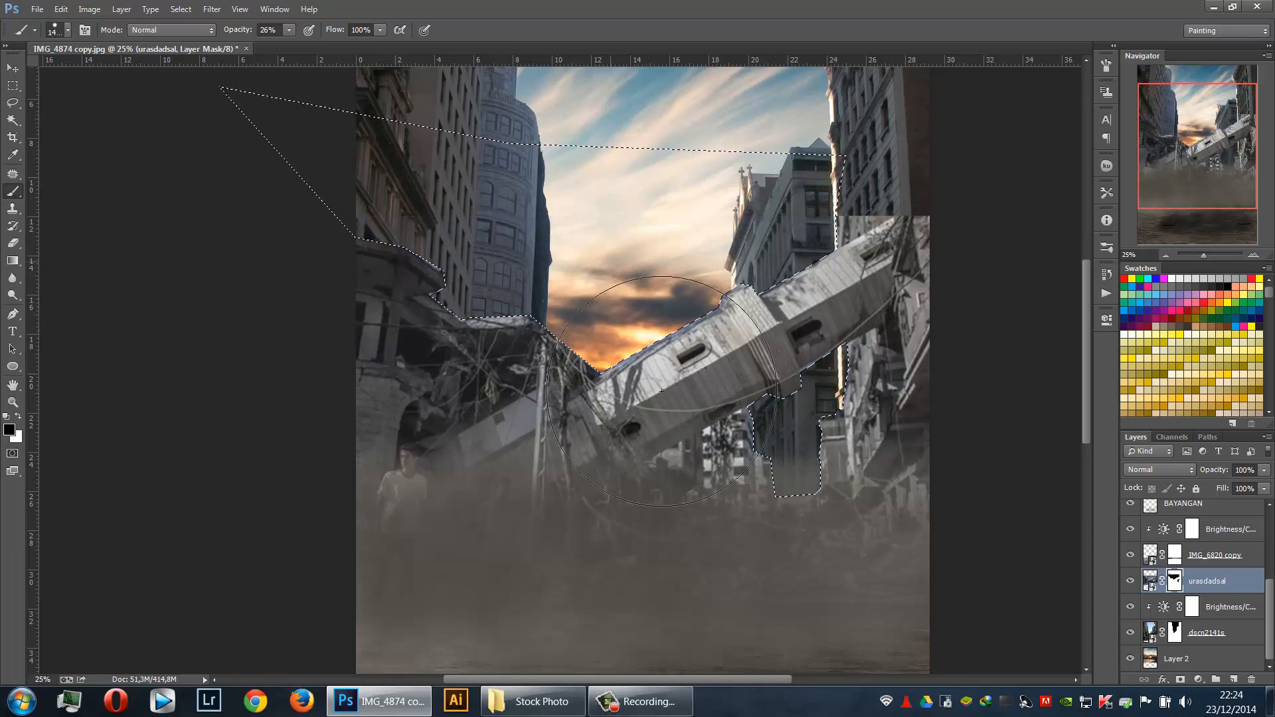
{"action": "key", "text": "ctrl+d"}
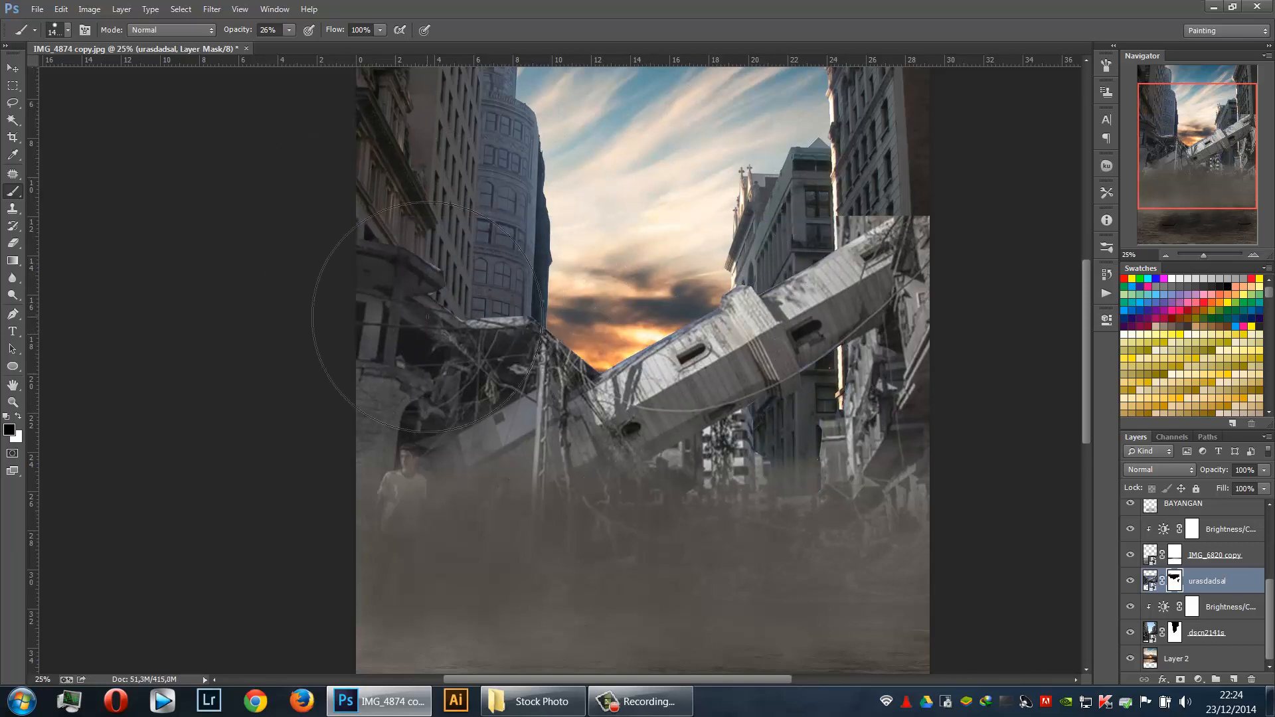
Trace a new Pen tool path slightly inside the fallen tower's upper edge to exclude the remaining blue fringe
{"action": "key", "text": "v"}
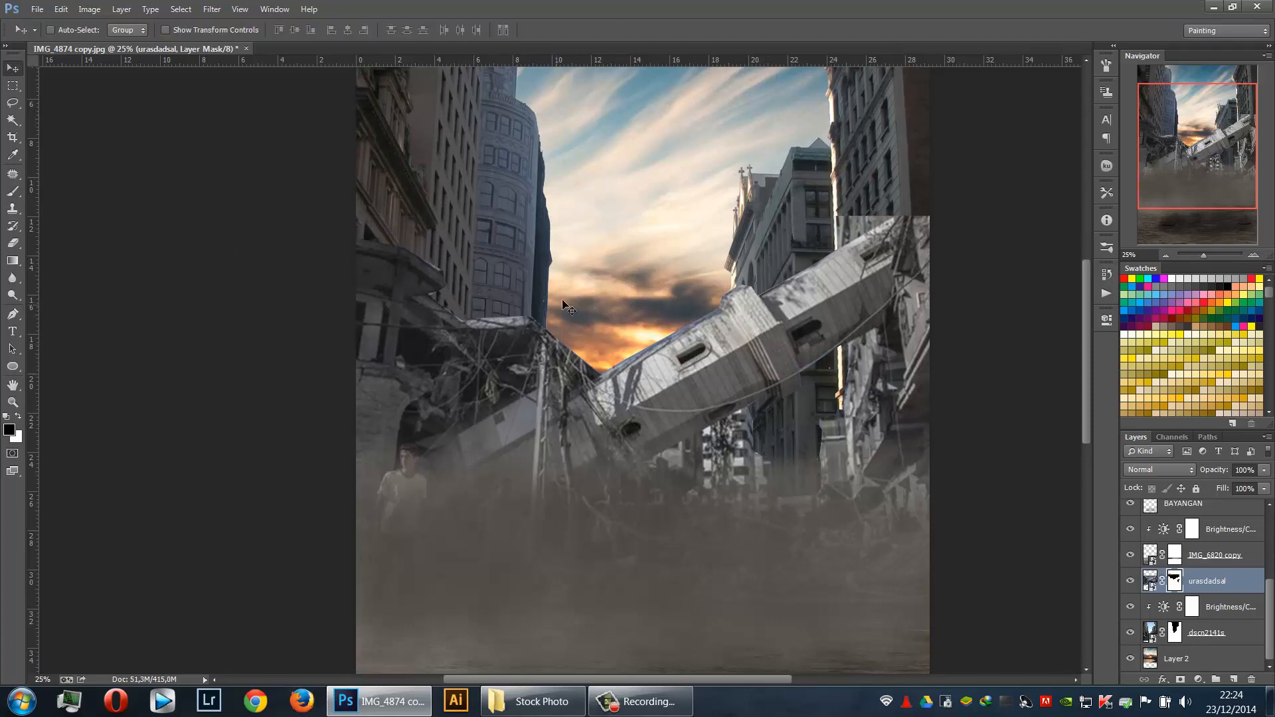
{"action": "scroll", "coordinate": [562, 306], "scroll_direction": "up", "scroll_amount": 3}
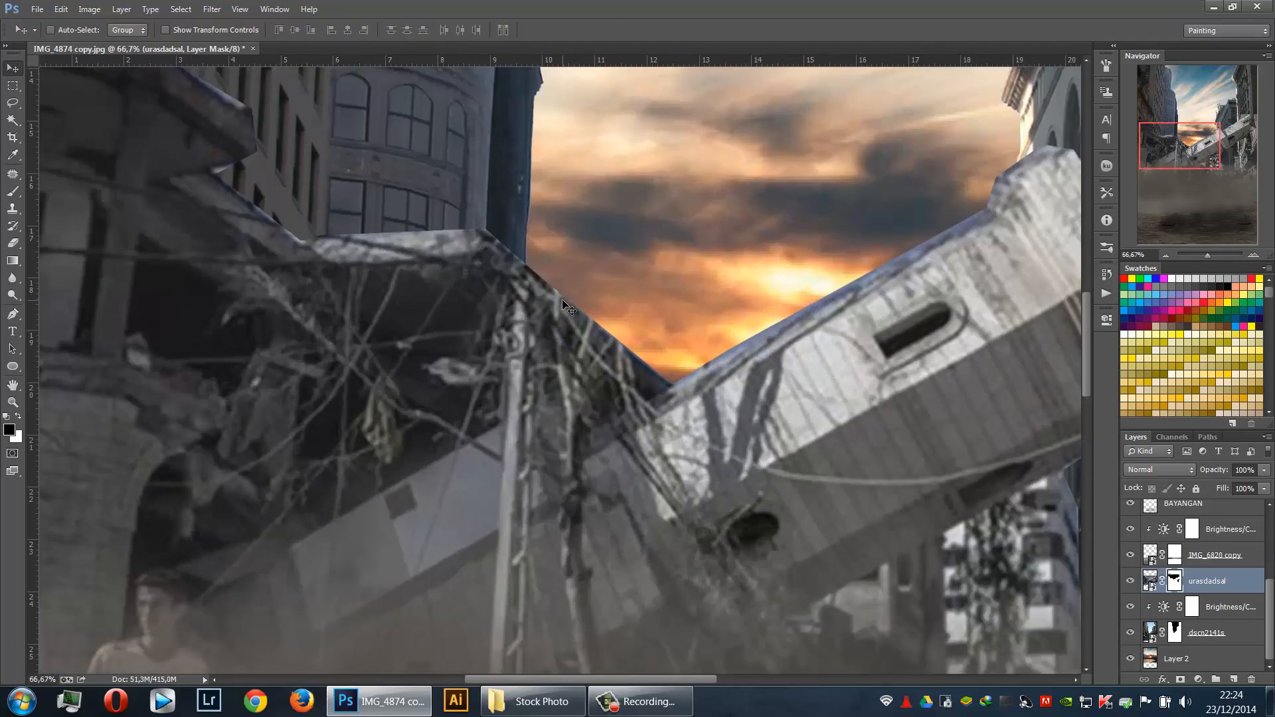
{"action": "left_click", "coordinate": [13, 313]}
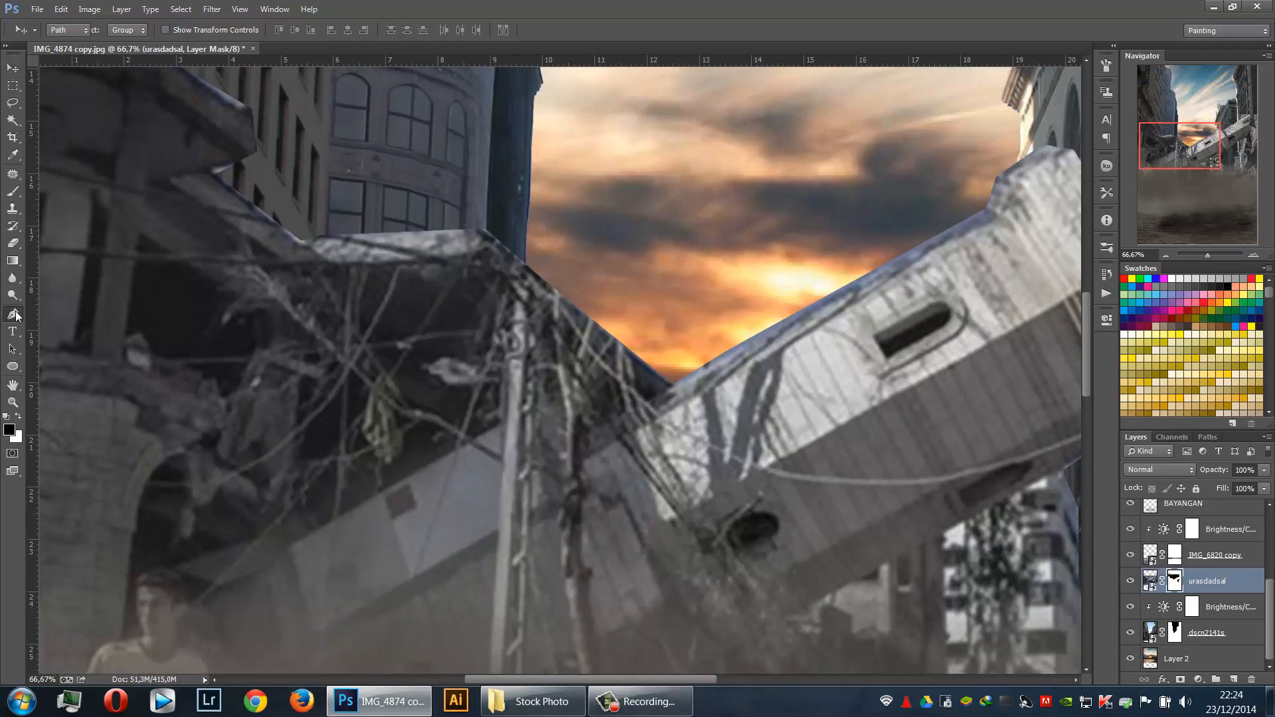
{"action": "left_click_drag", "start_coordinate": [542, 320], "coordinate": [352, 352]}
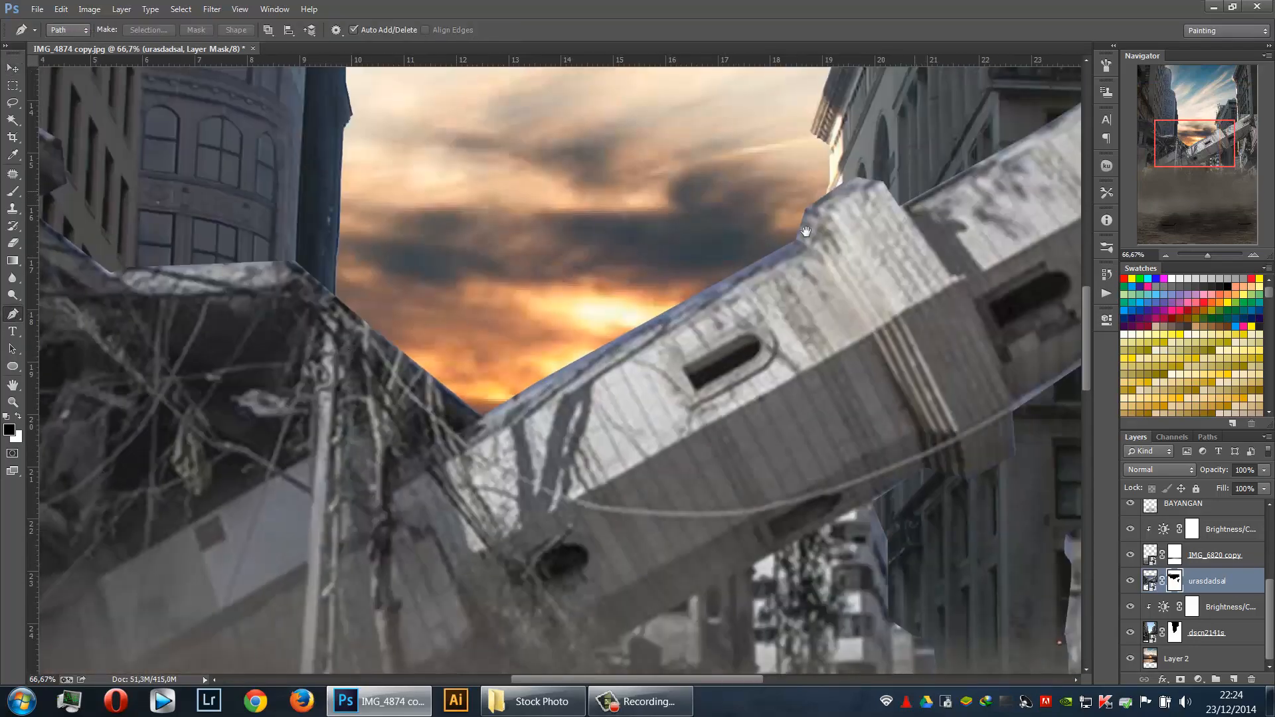
{"action": "left_click_drag", "start_coordinate": [806, 231], "coordinate": [666, 304]}
{"action": "left_click_drag", "start_coordinate": [892, 194], "coordinate": [688, 299]}
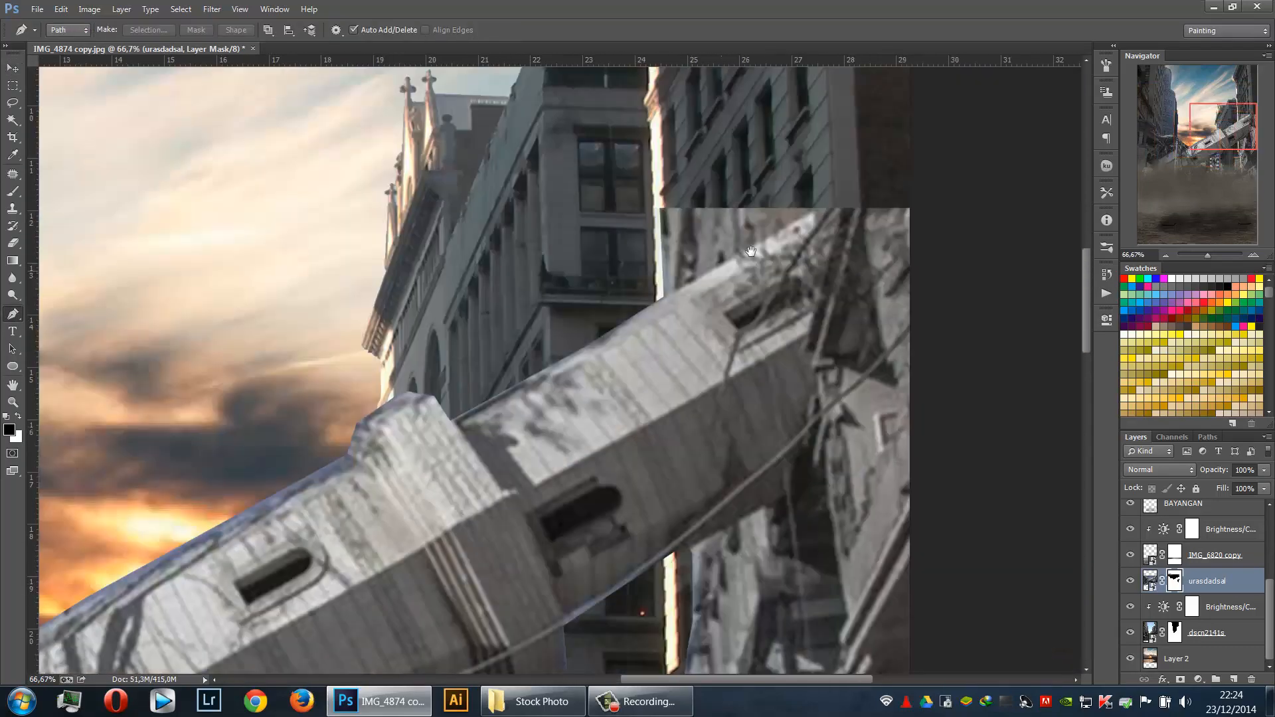
{"action": "left_click", "coordinate": [824, 204]}
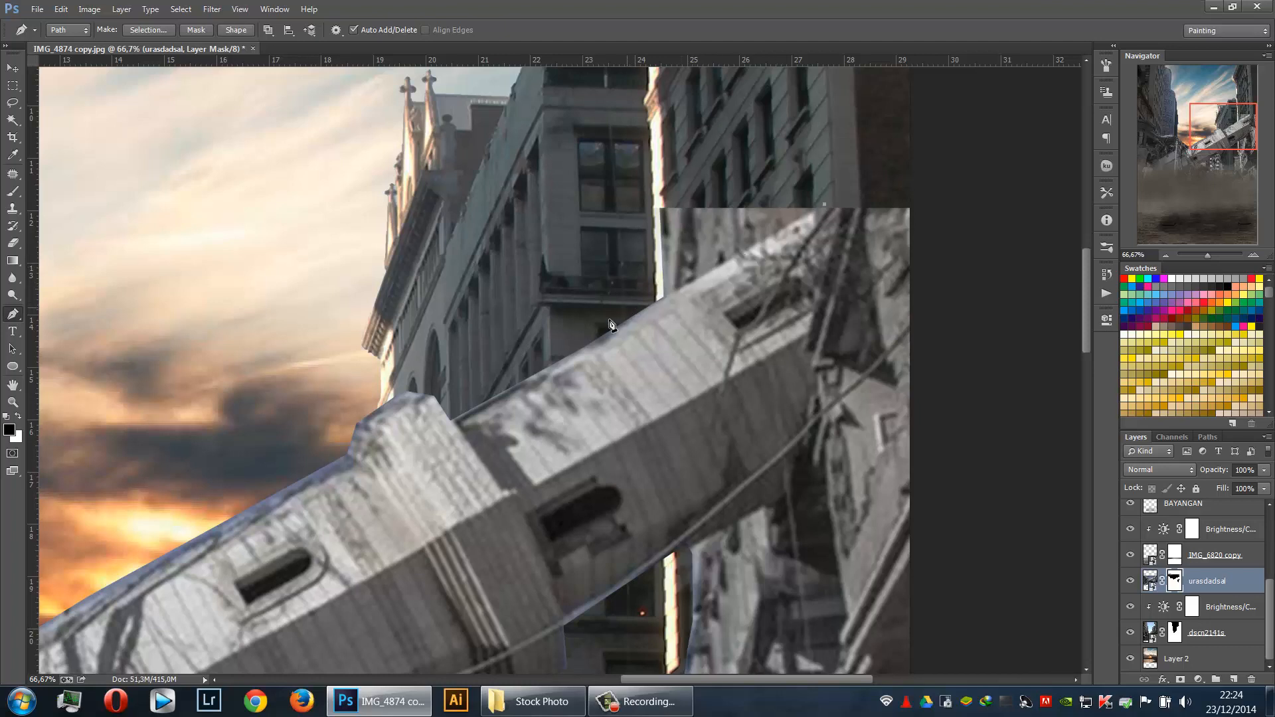
{"action": "left_click", "coordinate": [455, 421]}
{"action": "left_click_drag", "start_coordinate": [224, 535], "coordinate": [650, 334]}
{"action": "left_click", "coordinate": [779, 227]}
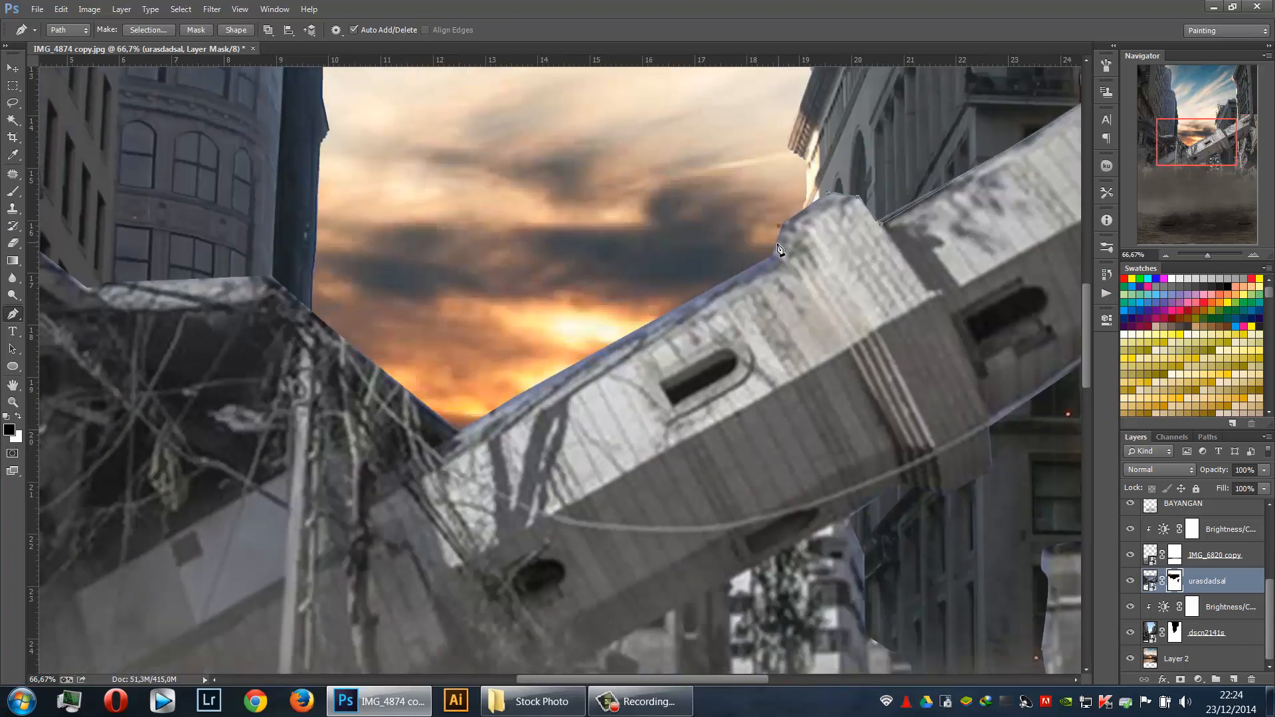
{"action": "left_click", "coordinate": [830, 196]}
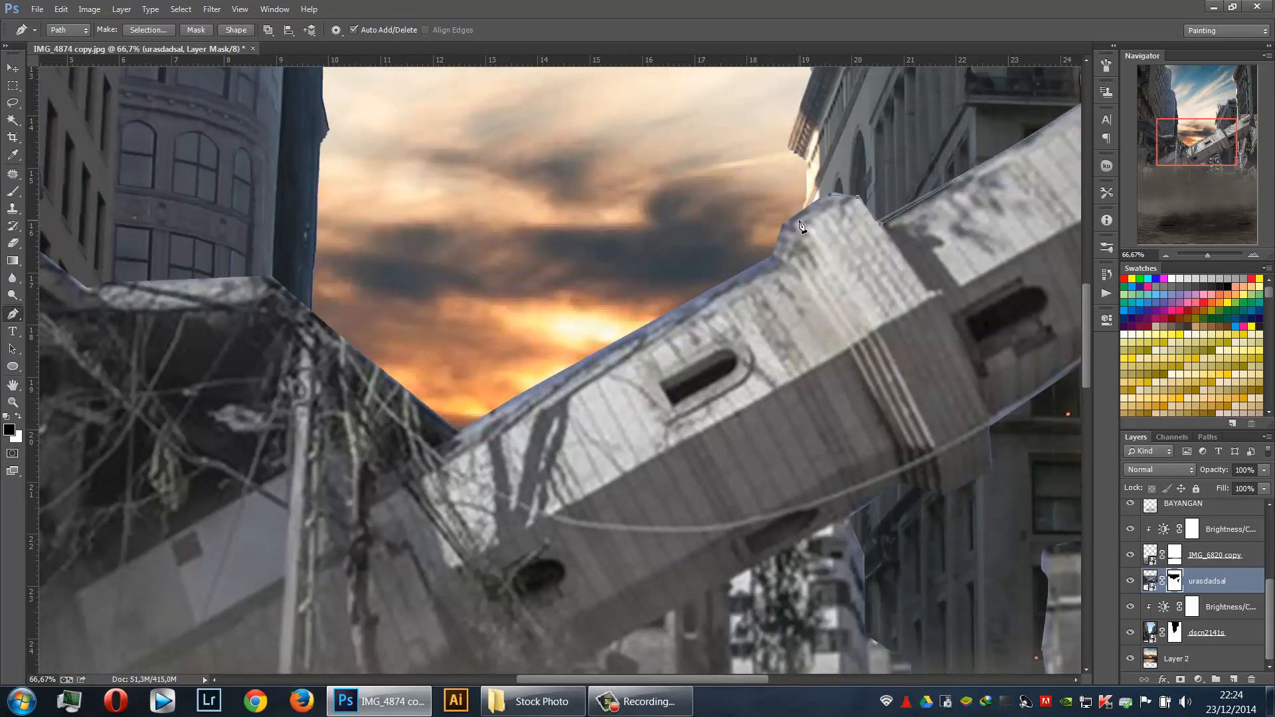
{"action": "left_click", "coordinate": [779, 259]}
Extend the path just inside the ruined building's roofline, around its broken cornice and out past the canvas edge
{"action": "left_click", "coordinate": [272, 283]}
{"action": "left_click_drag", "start_coordinate": [211, 307], "coordinate": [611, 329]}
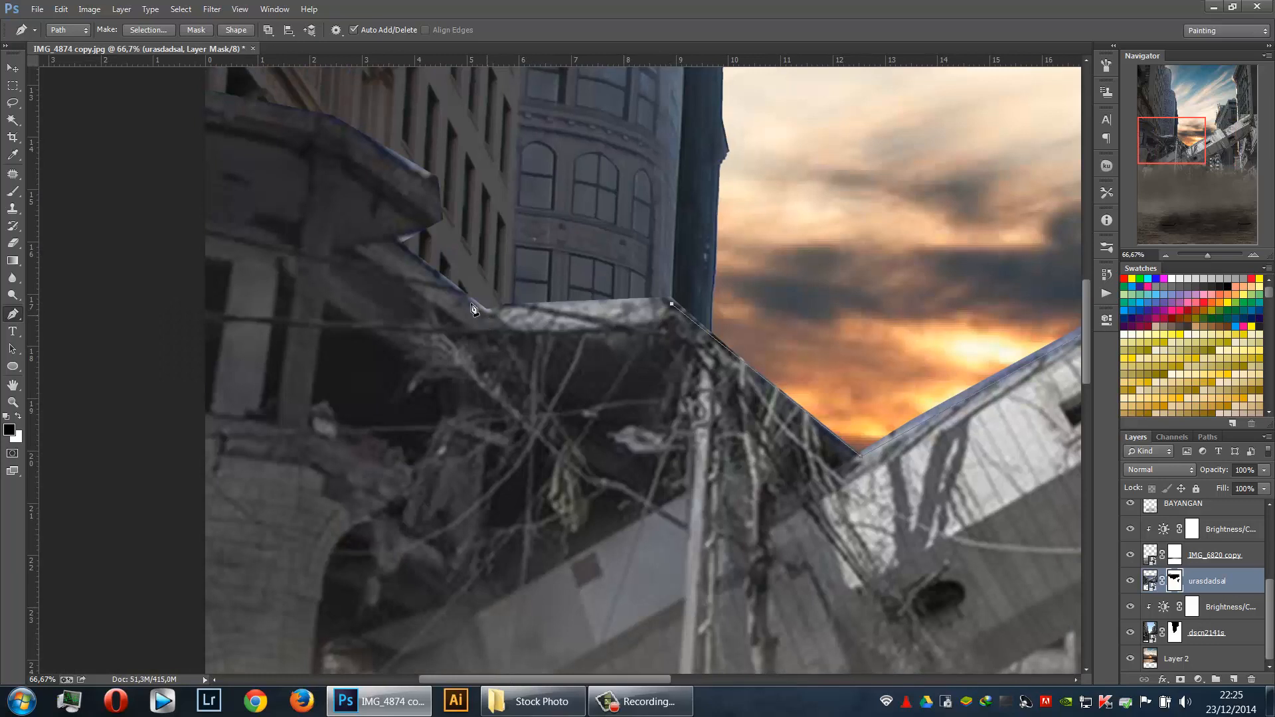
{"action": "left_click", "coordinate": [488, 316]}
{"action": "left_click", "coordinate": [389, 242]}
{"action": "left_click", "coordinate": [430, 213]}
{"action": "left_click", "coordinate": [430, 179]}
{"action": "left_click", "coordinate": [325, 115]}
{"action": "left_click", "coordinate": [198, 101]}
Close the fringe path by carrying it across the sky back to its start at the tower's upper end
{"action": "key", "text": "ctrl+minus"}
{"action": "key", "text": "ctrl+minus"}
{"action": "key", "text": "ctrl+minus"}
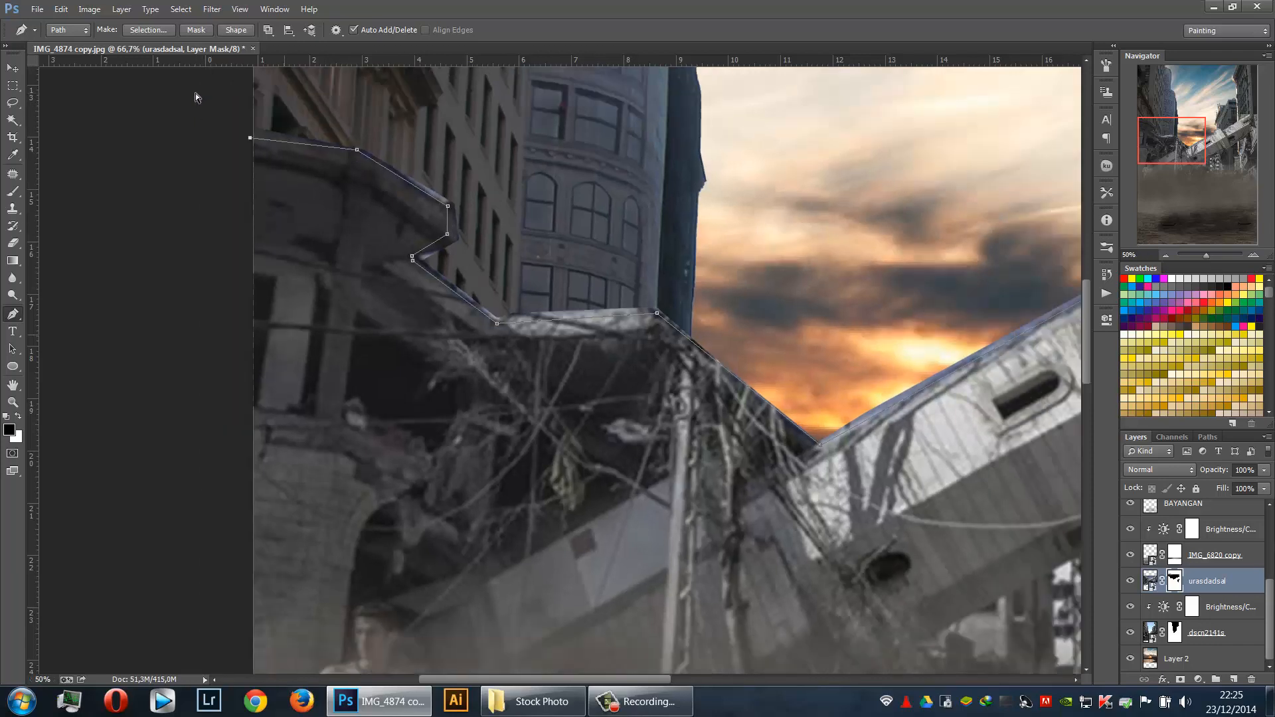
{"action": "left_click", "coordinate": [471, 120]}
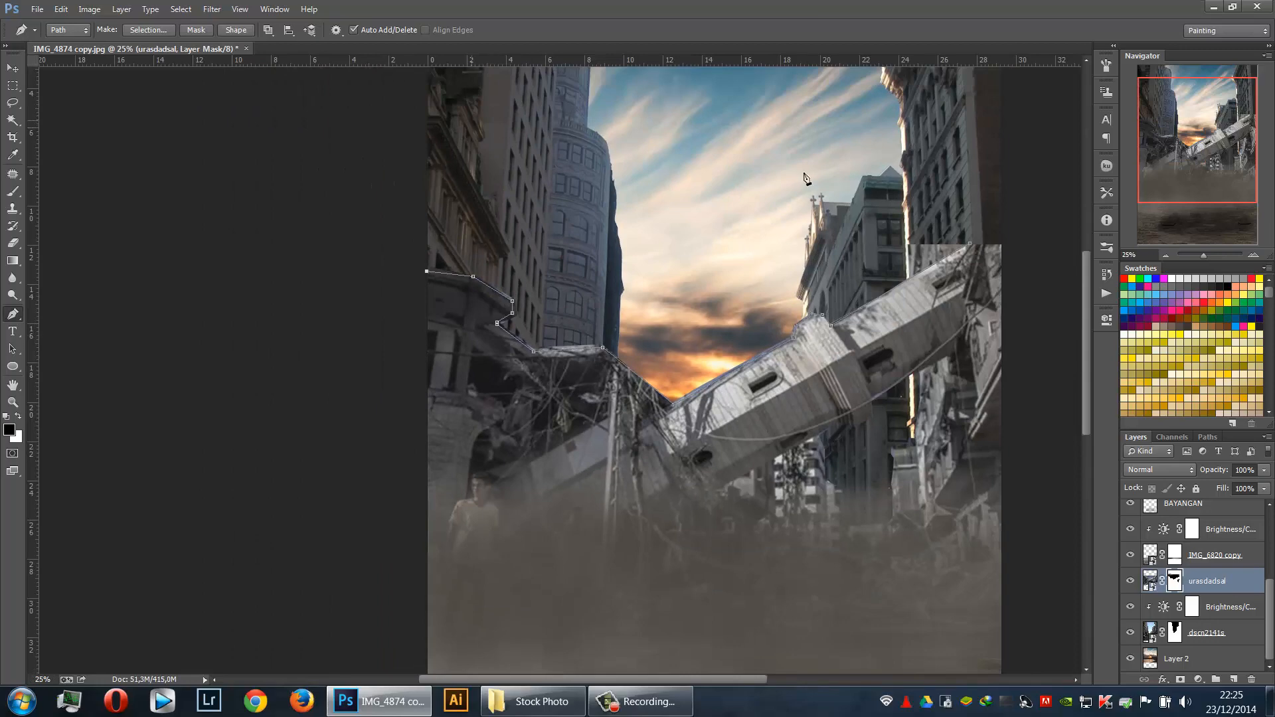
{"action": "left_click", "coordinate": [804, 173]}
{"action": "left_click", "coordinate": [970, 245]}
Begin a second subpath under the fallen tower, enclosing the striped building and running down through the smoke
{"action": "key", "text": "ctrl+plus"}
{"action": "key", "text": "ctrl+plus"}
{"action": "key", "text": "ctrl+plus"}
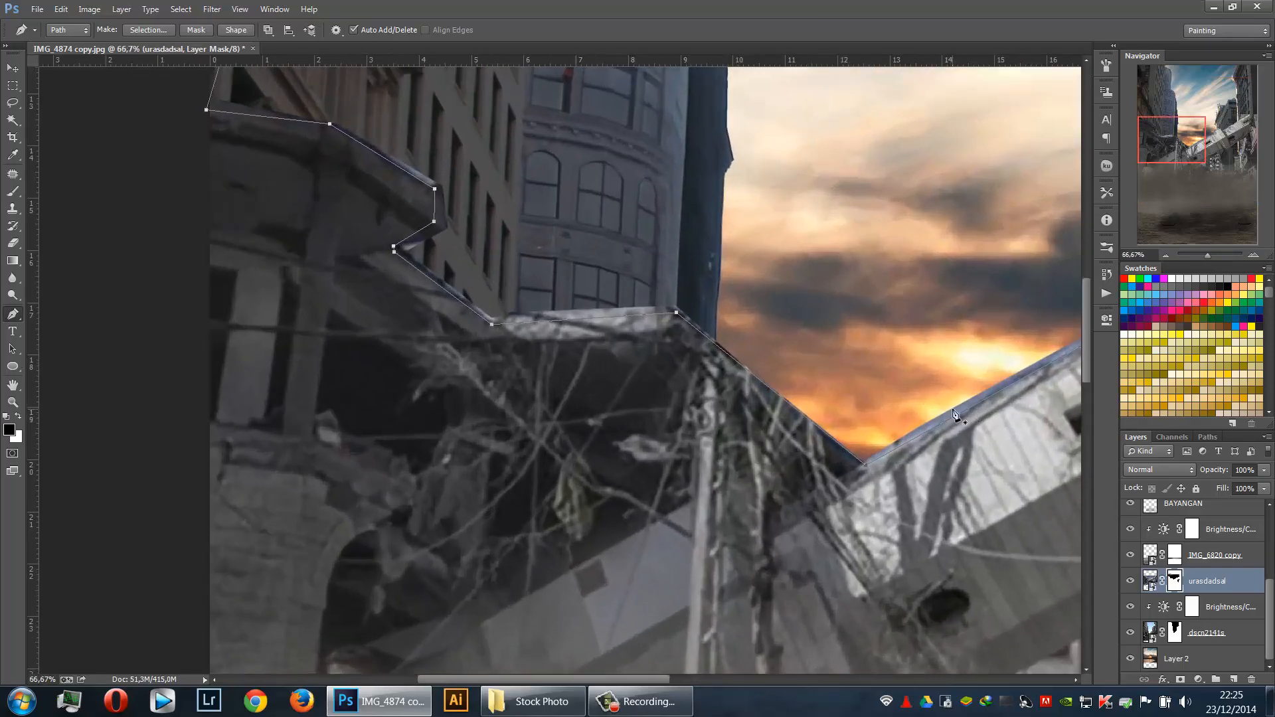
{"action": "left_click_drag", "start_coordinate": [770, 500], "coordinate": [366, 220]}
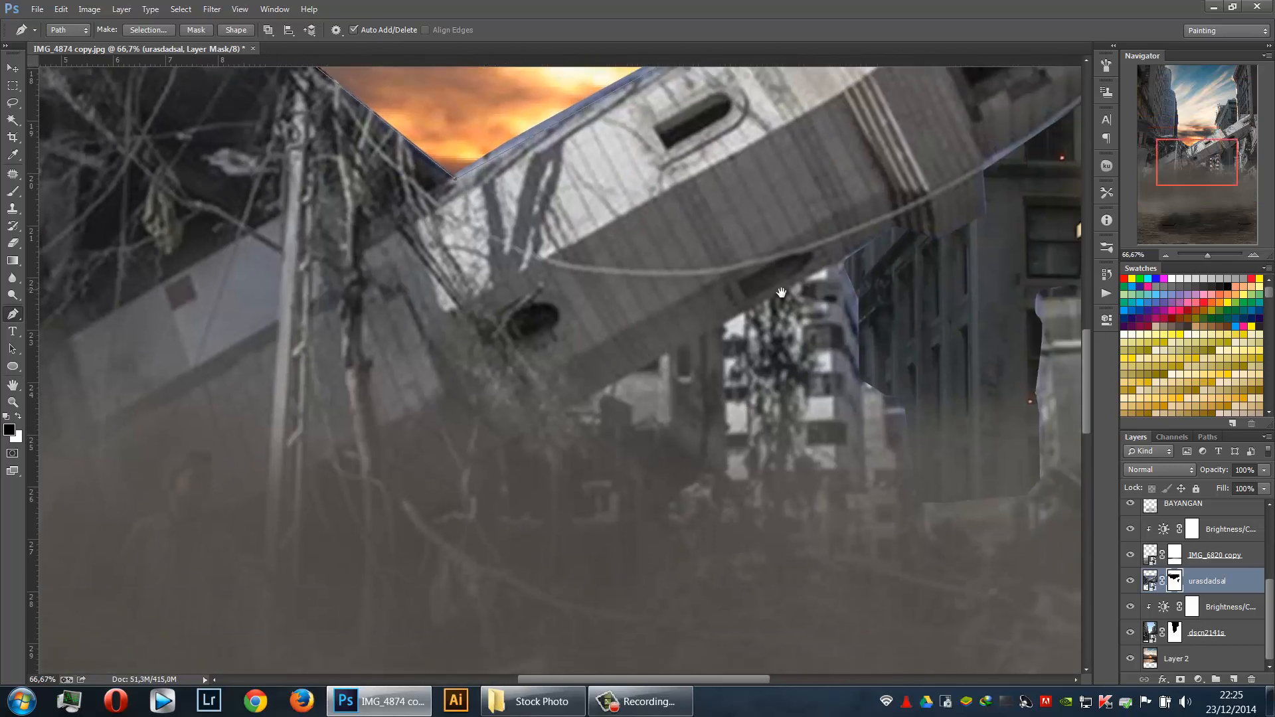
{"action": "left_click_drag", "start_coordinate": [890, 297], "coordinate": [638, 297]}
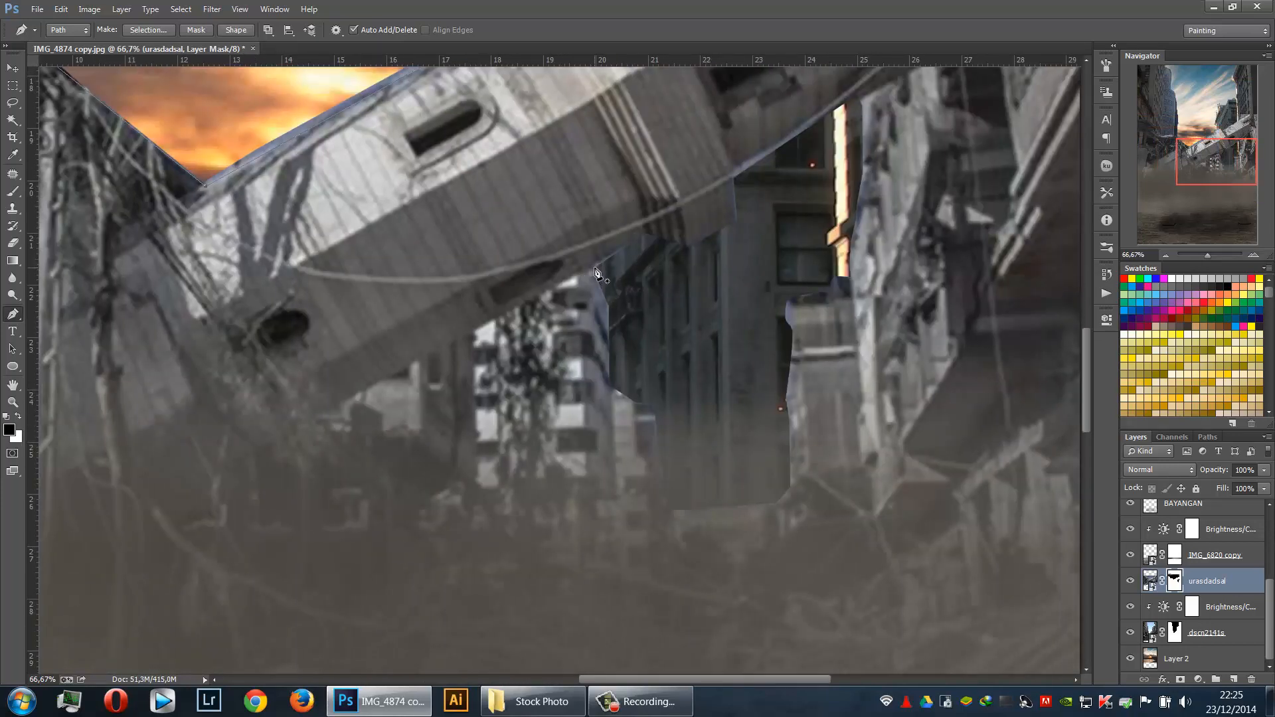
{"action": "left_click", "coordinate": [472, 333]}
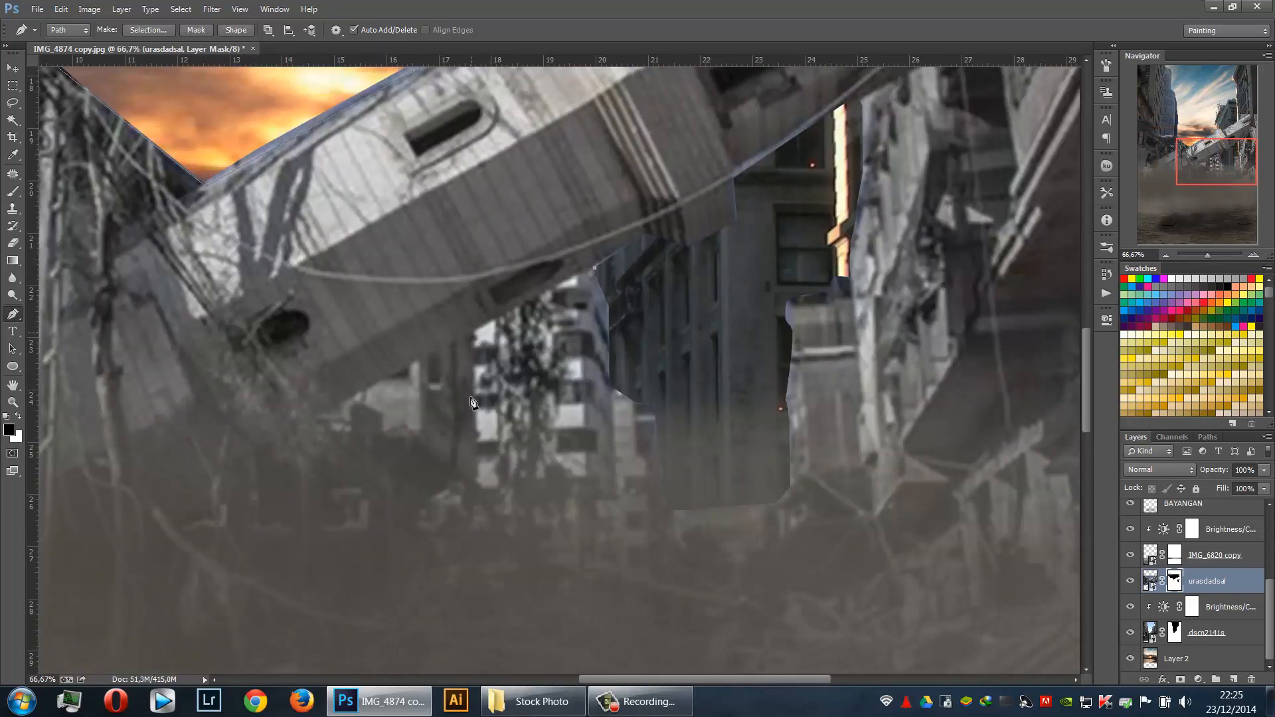
{"action": "left_click", "coordinate": [474, 483]}
{"action": "left_click", "coordinate": [606, 593]}
{"action": "left_click_drag", "start_coordinate": [776, 549], "coordinate": [781, 540]}
Carry the subpath up the ruined building's edge and close it along the underside of the tower
{"action": "left_click", "coordinate": [867, 454]}
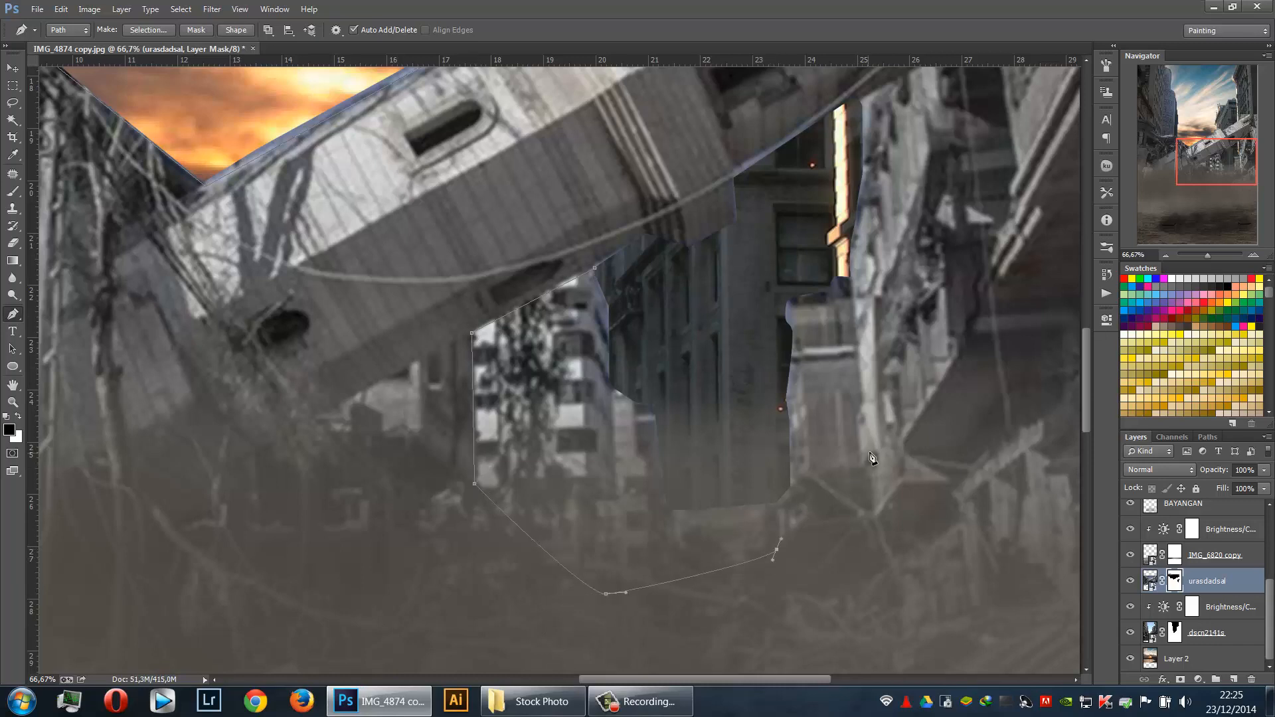
{"action": "left_click", "coordinate": [859, 257]}
{"action": "left_click", "coordinate": [867, 95]}
{"action": "left_click", "coordinate": [856, 95]}
{"action": "left_click", "coordinate": [730, 174]}
{"action": "left_click", "coordinate": [733, 215]}
{"action": "left_click", "coordinate": [693, 242]}
{"action": "left_click", "coordinate": [644, 229]}
{"action": "left_click", "coordinate": [593, 266]}
Save the finished work path under the name puing22
{"action": "key", "text": "ctrl+0"}
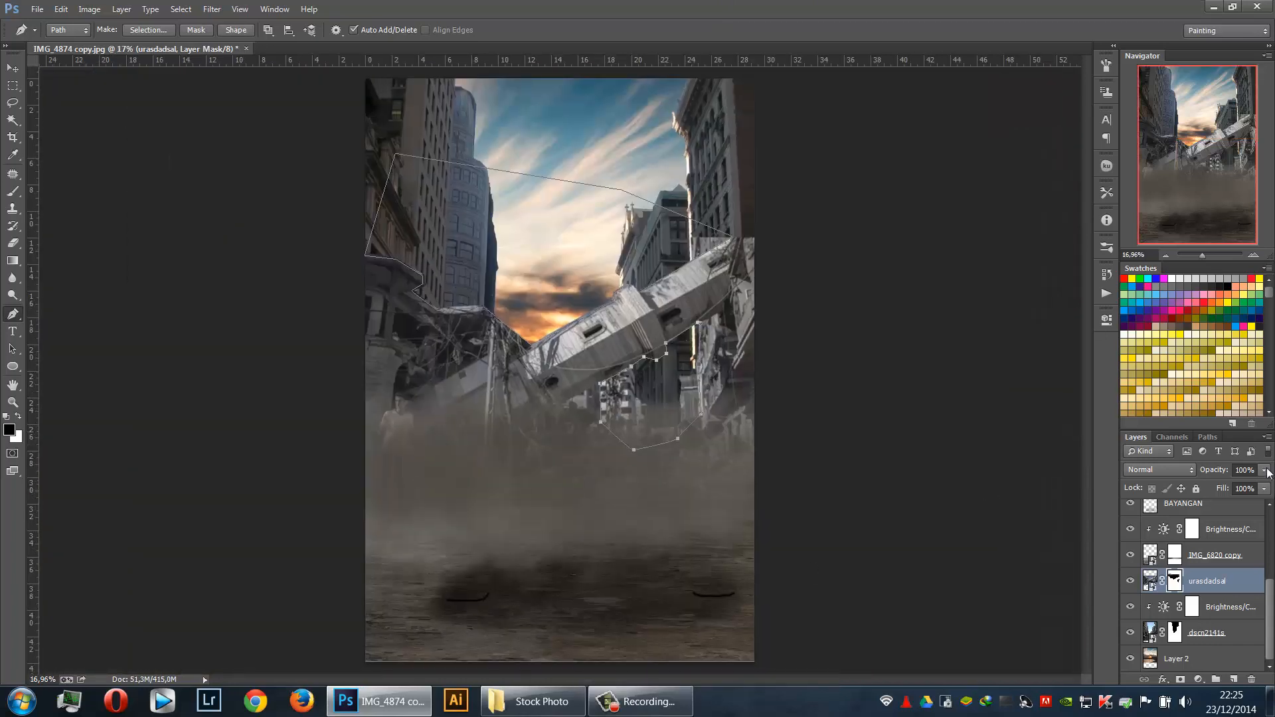
{"action": "left_click", "coordinate": [1206, 438]}
{"action": "double_click", "coordinate": [1155, 506]}
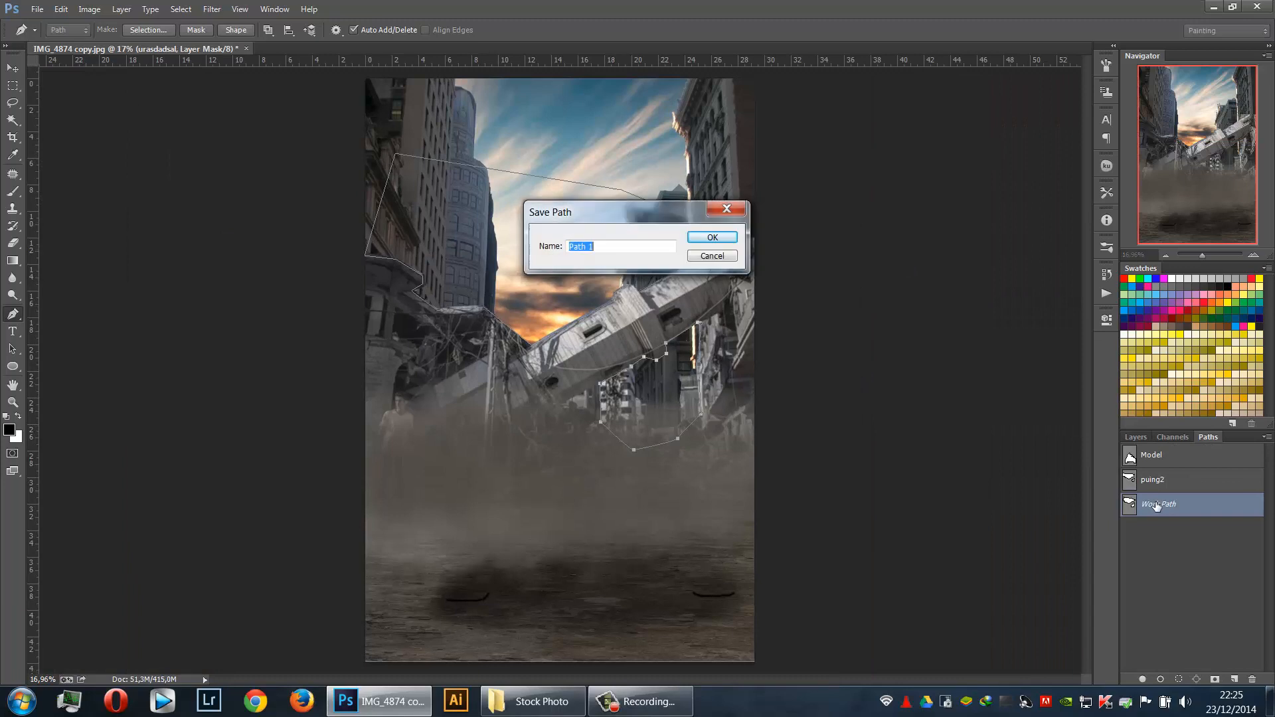
{"action": "type", "text": "a"}
{"action": "key", "text": "Return"}
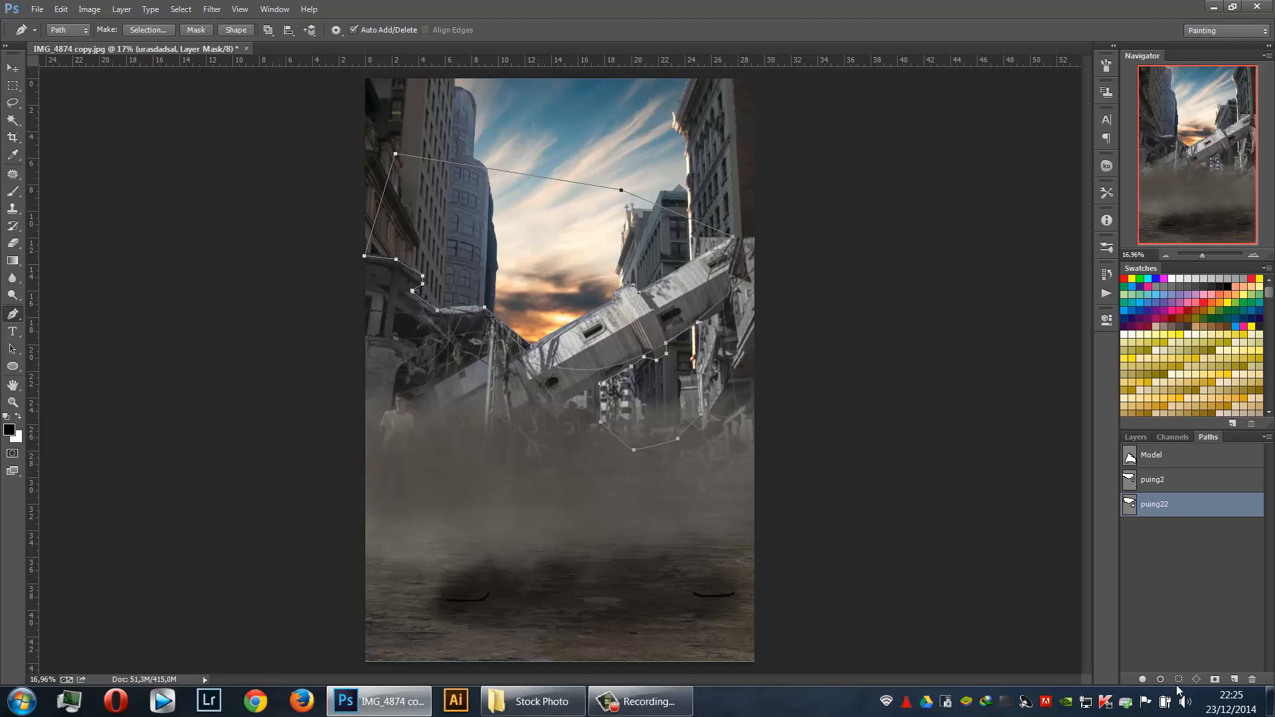
Load the puing22 path as a selection, paint it black at 100% opacity on the urasdadsal layer mask, and deselect
{"action": "key", "text": "ctrl+Return"}
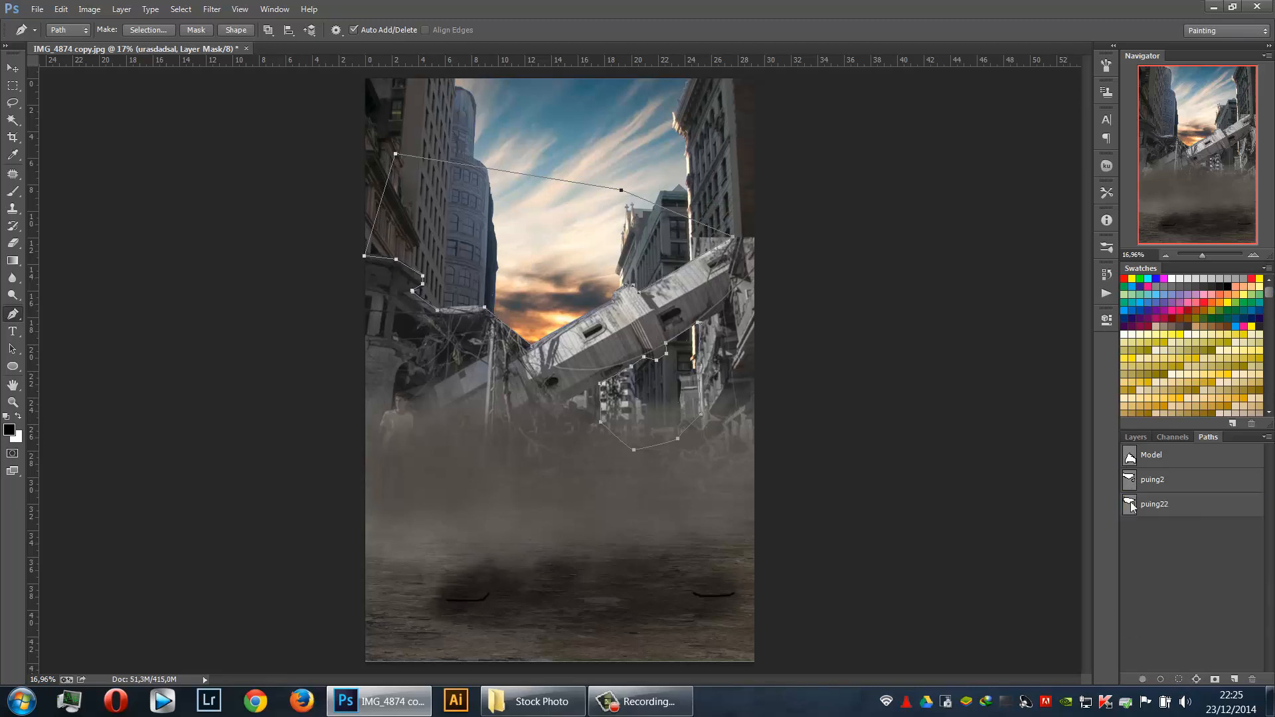
{"action": "left_click", "coordinate": [1132, 440]}
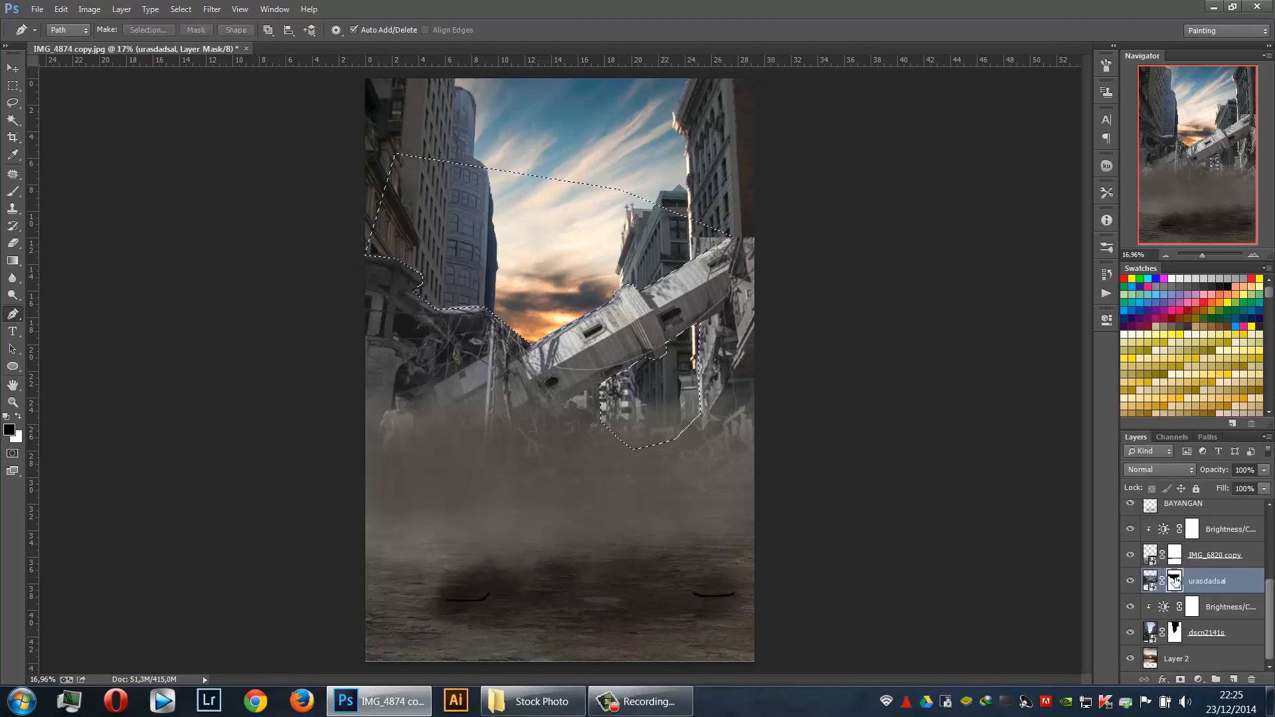
{"action": "key", "text": "b"}
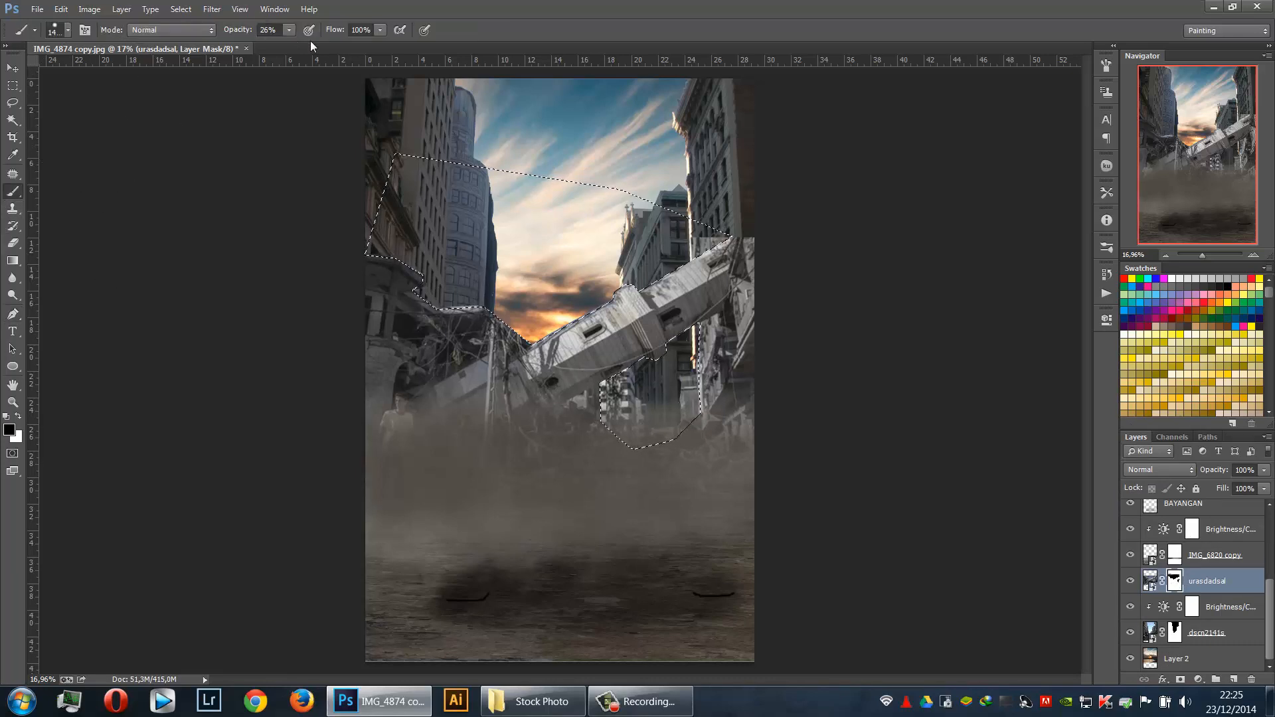
{"action": "left_click", "coordinate": [289, 31]}
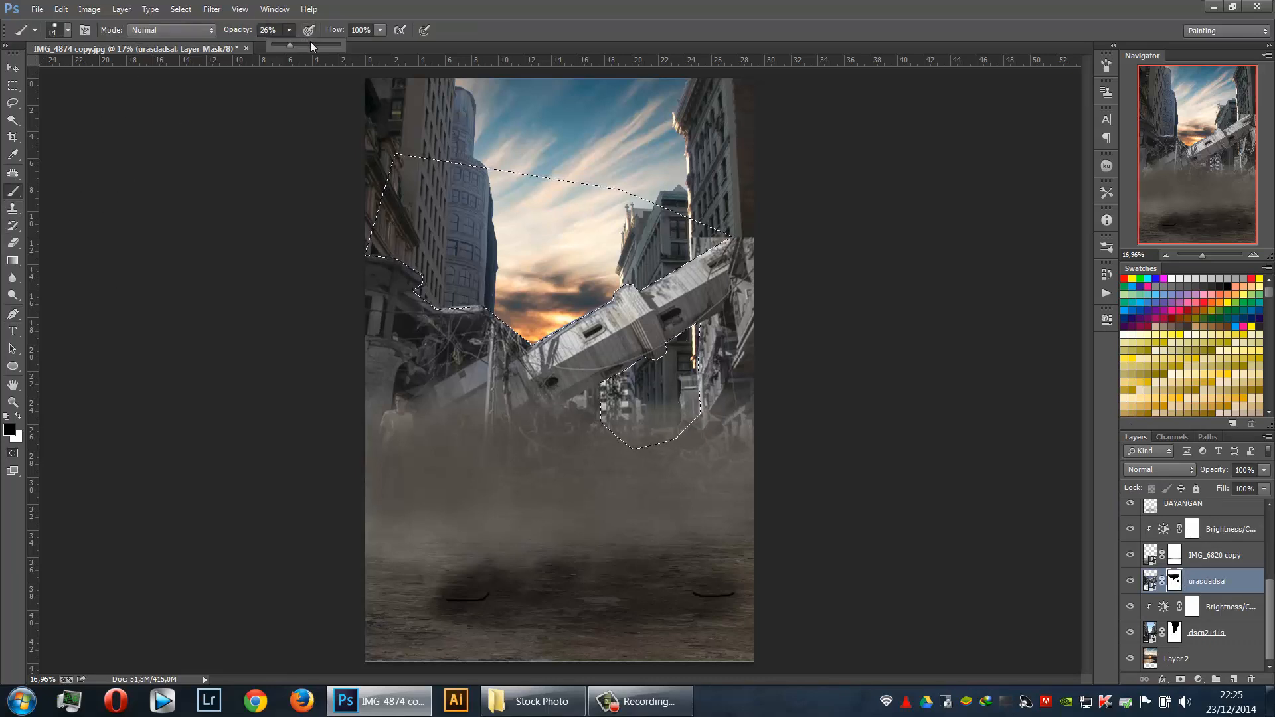
{"action": "mouse_move", "coordinate": [639, 381]}
{"action": "left_mouse_down"}
{"action": "mouse_move", "coordinate": [746, 313]}
{"action": "mouse_move", "coordinate": [721, 352]}
{"action": "left_mouse_up"}
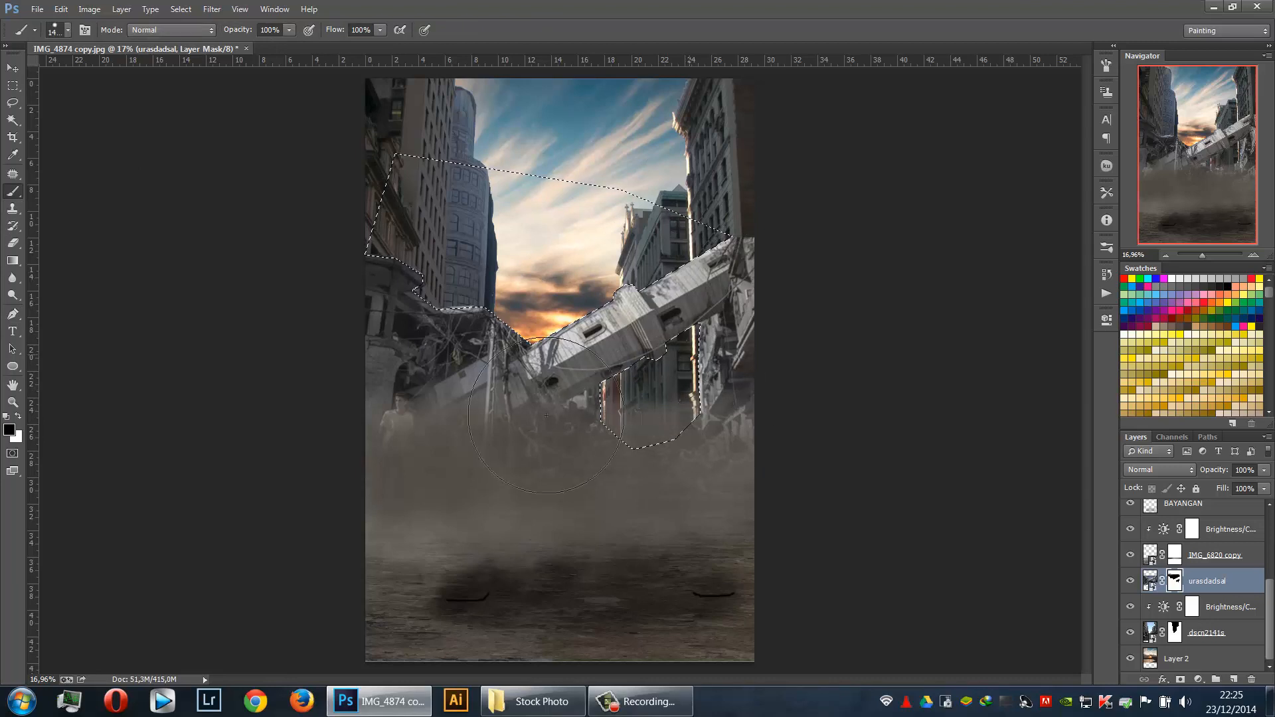
{"action": "key", "text": "ctrl+d"}
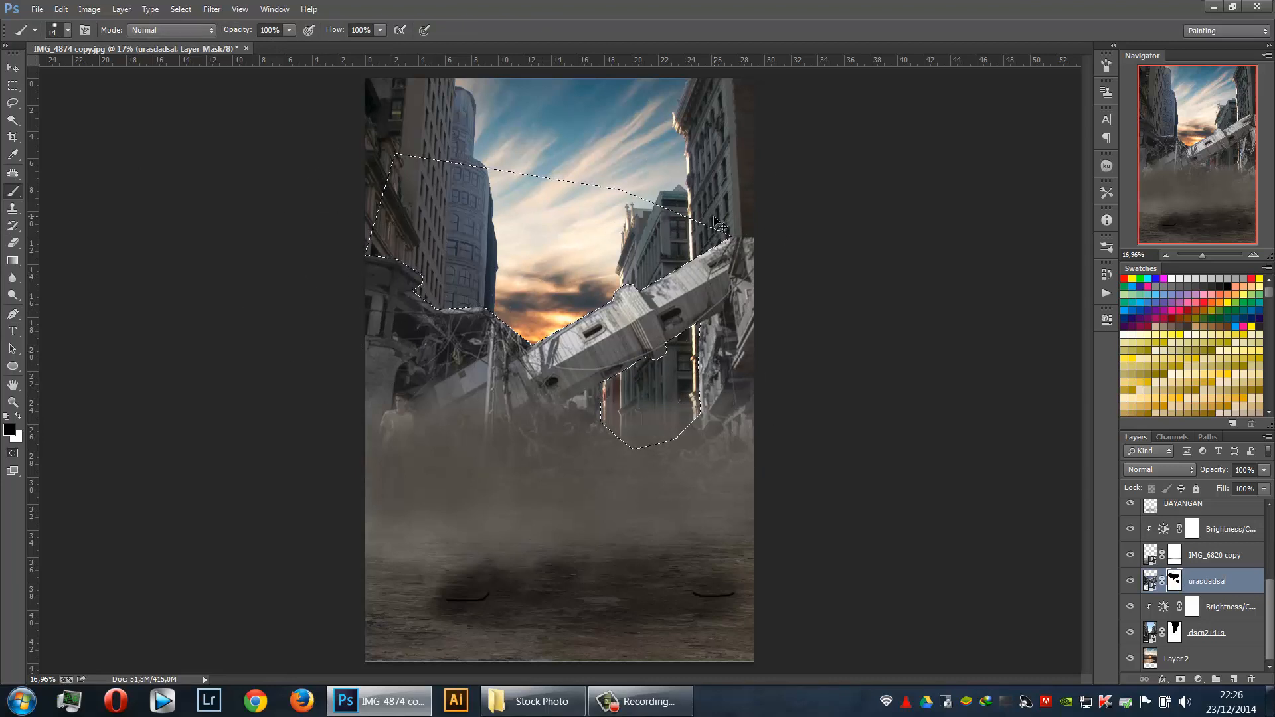
Fade the fallen tower's upper end into the building on the urasdadsal mask, using a 0% hardness brush at 26% opacity
{"action": "right_click", "coordinate": [541, 242]}
{"action": "left_click", "coordinate": [603, 297]}
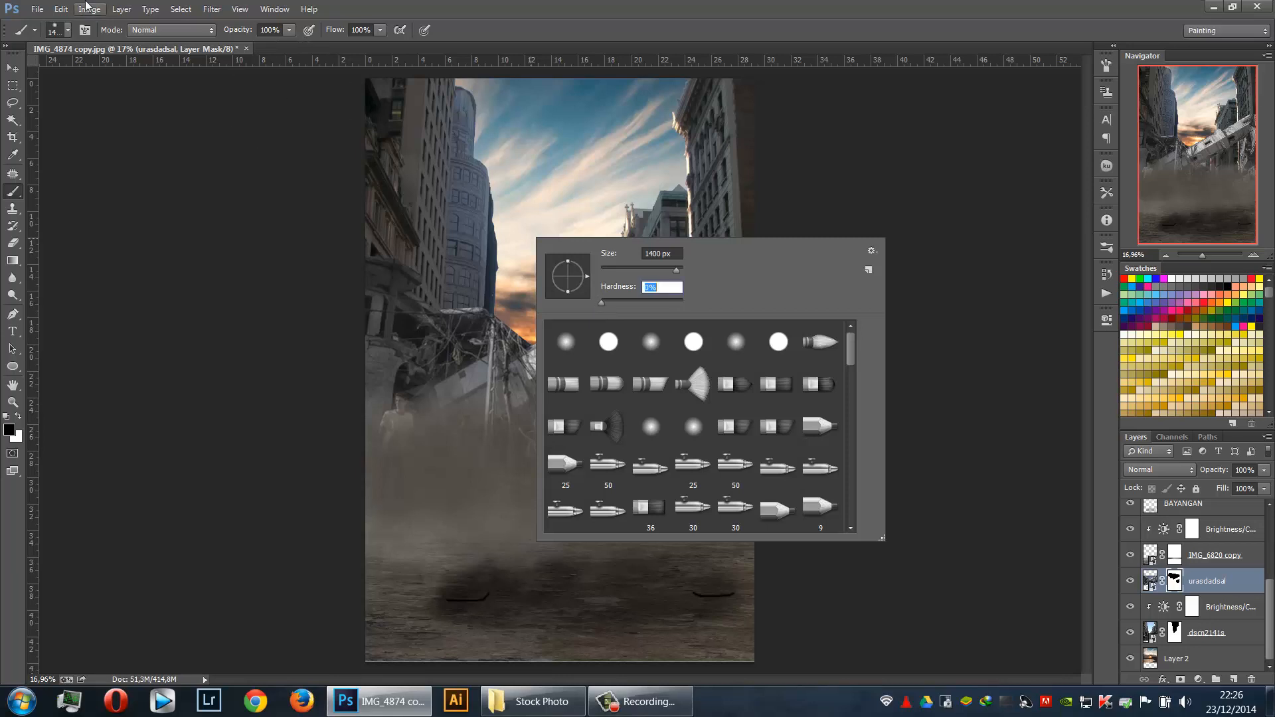
{"action": "left_click", "coordinate": [606, 3]}
{"action": "left_click", "coordinate": [287, 33]}
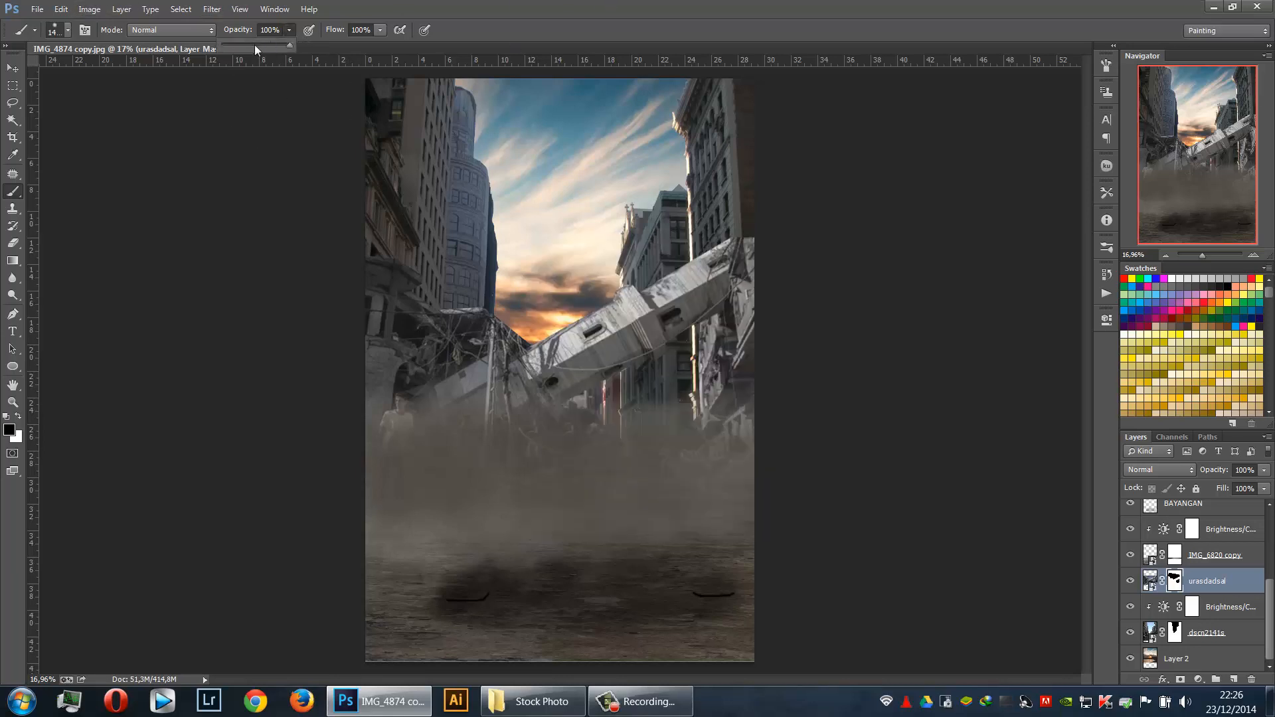
{"action": "left_click_drag", "start_coordinate": [243, 45], "coordinate": [240, 45]}
{"action": "key", "text": "bracketleft"}
{"action": "key", "text": "bracketleft"}
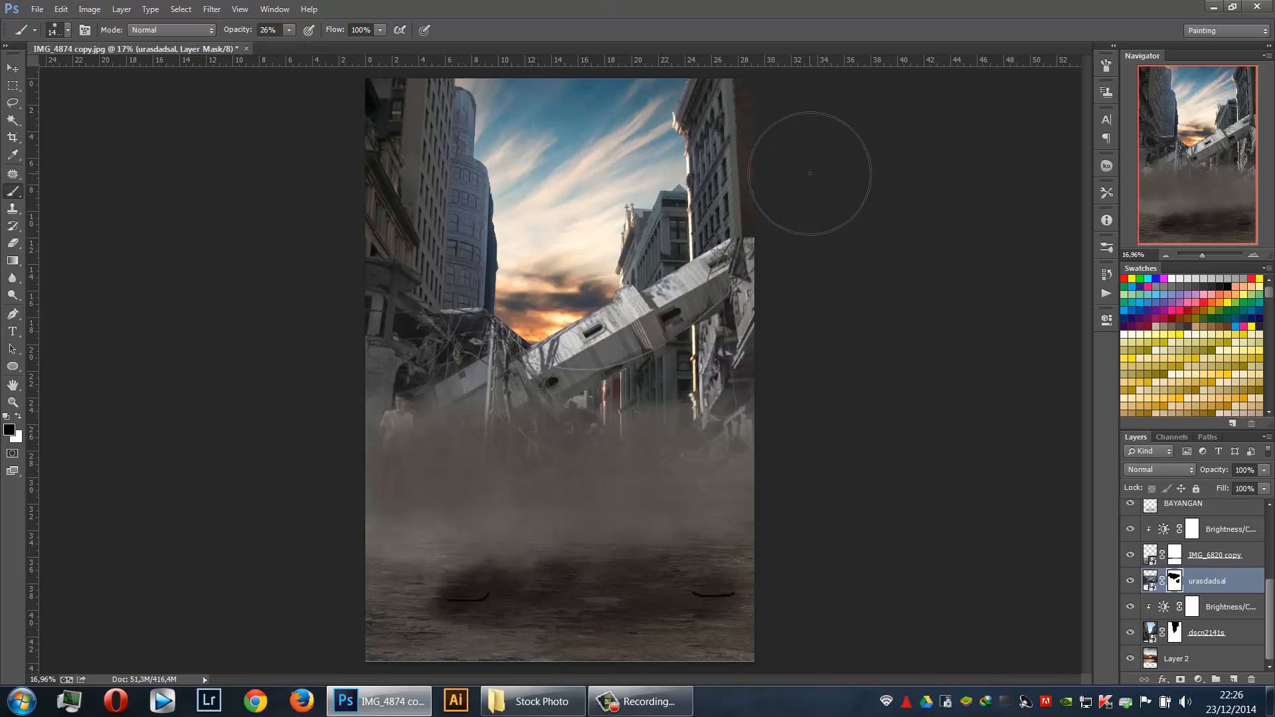
{"action": "key", "text": "bracketleft"}
{"action": "key", "text": "bracketleft"}
{"action": "key", "text": "bracketleft"}
{"action": "key", "text": "bracketleft"}
{"action": "key", "text": "bracketleft"}
{"action": "key", "text": "bracketleft"}
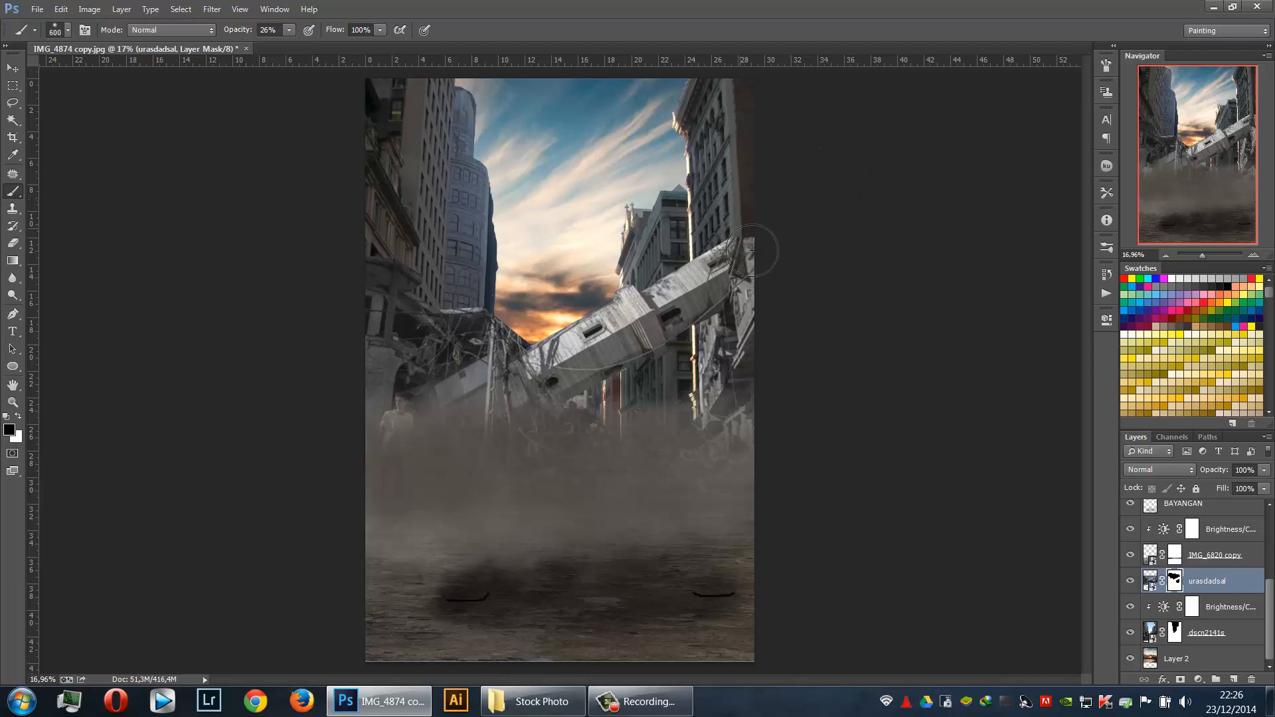
{"action": "mouse_move", "coordinate": [719, 206]}
{"action": "left_mouse_down"}
{"action": "mouse_move", "coordinate": [744, 239]}
{"action": "mouse_move", "coordinate": [738, 227]}
{"action": "mouse_move", "coordinate": [743, 290]}
{"action": "mouse_move", "coordinate": [753, 236]}
{"action": "left_mouse_up"}
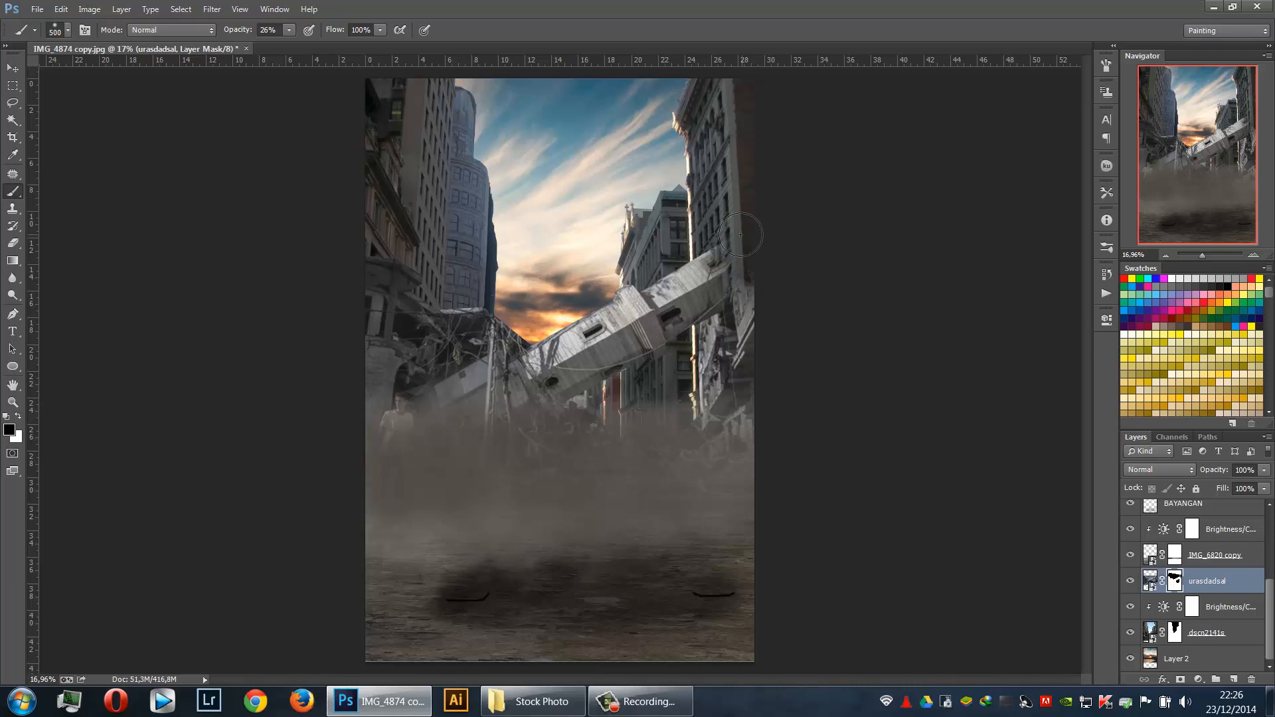
{"action": "key", "text": "bracketleft"}
{"action": "key", "text": "bracketleft"}
Add a Brightness/Contrast adjustment clipped to the urasdadsal layer, with brightness -70 and contrast -27
{"action": "left_click", "coordinate": [1193, 679]}
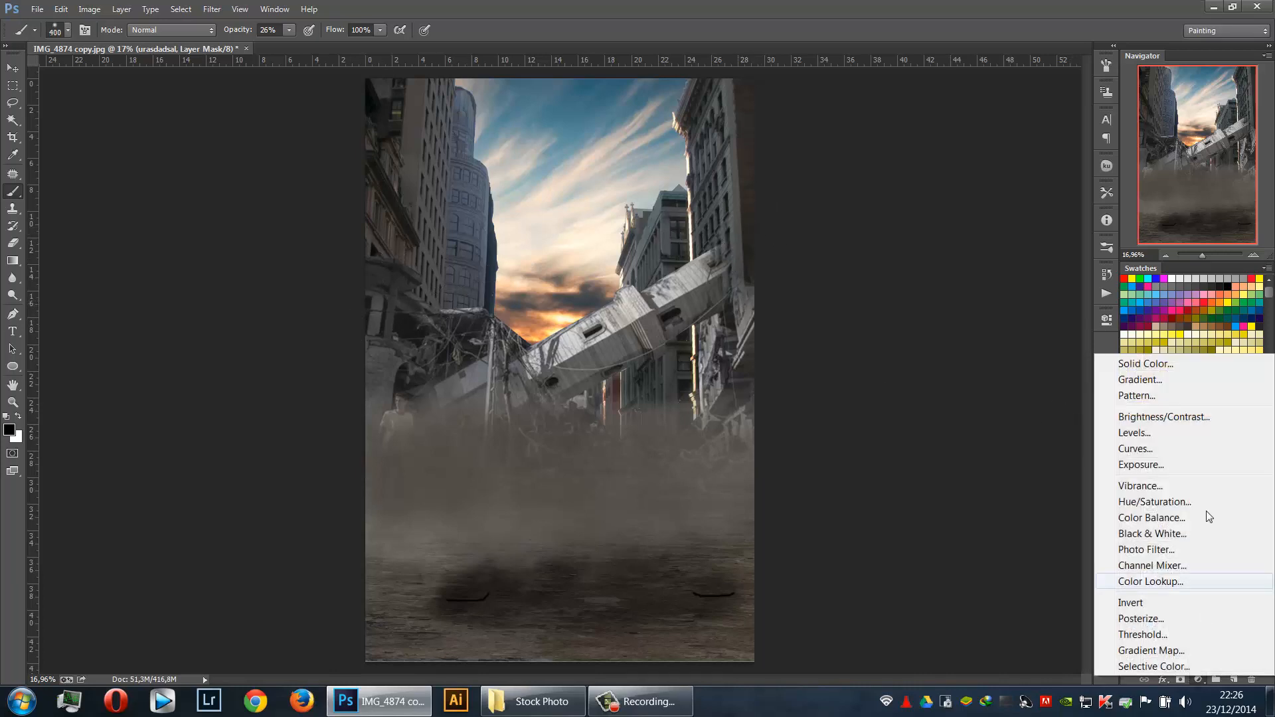
{"action": "left_click", "coordinate": [1191, 420]}
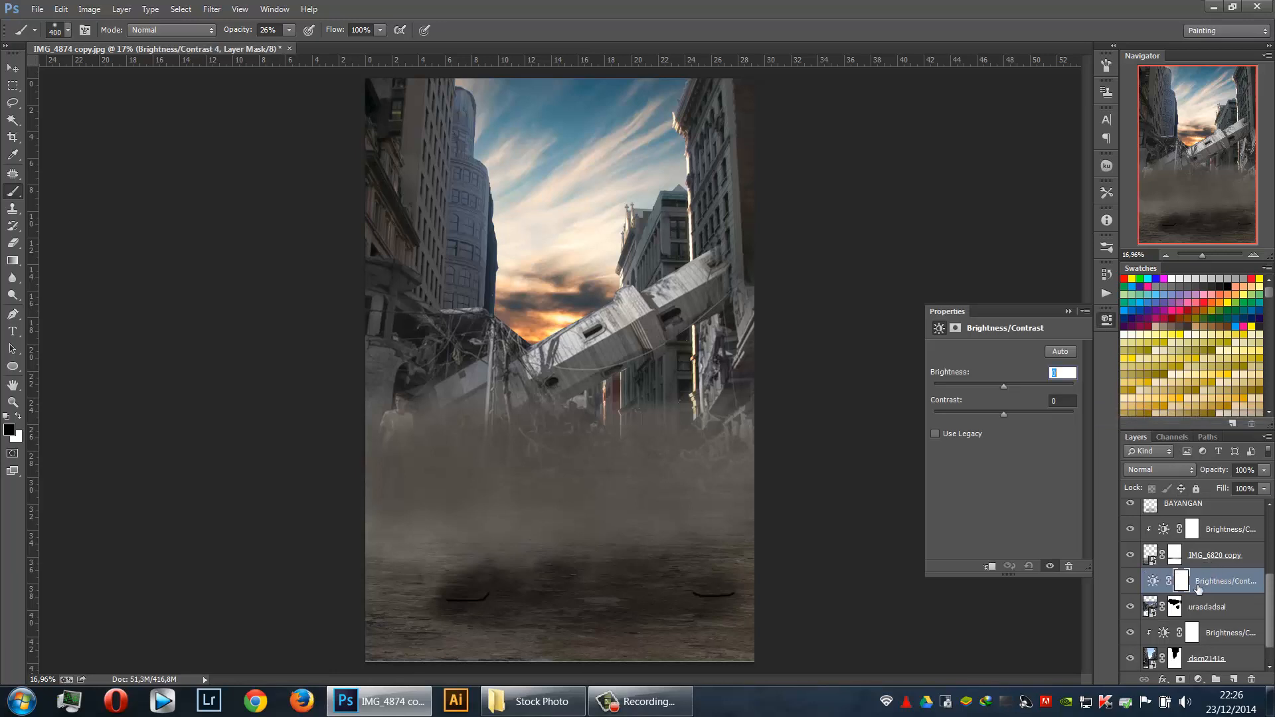
{"action": "left_click", "coordinate": [1190, 588], "text": "alt"}
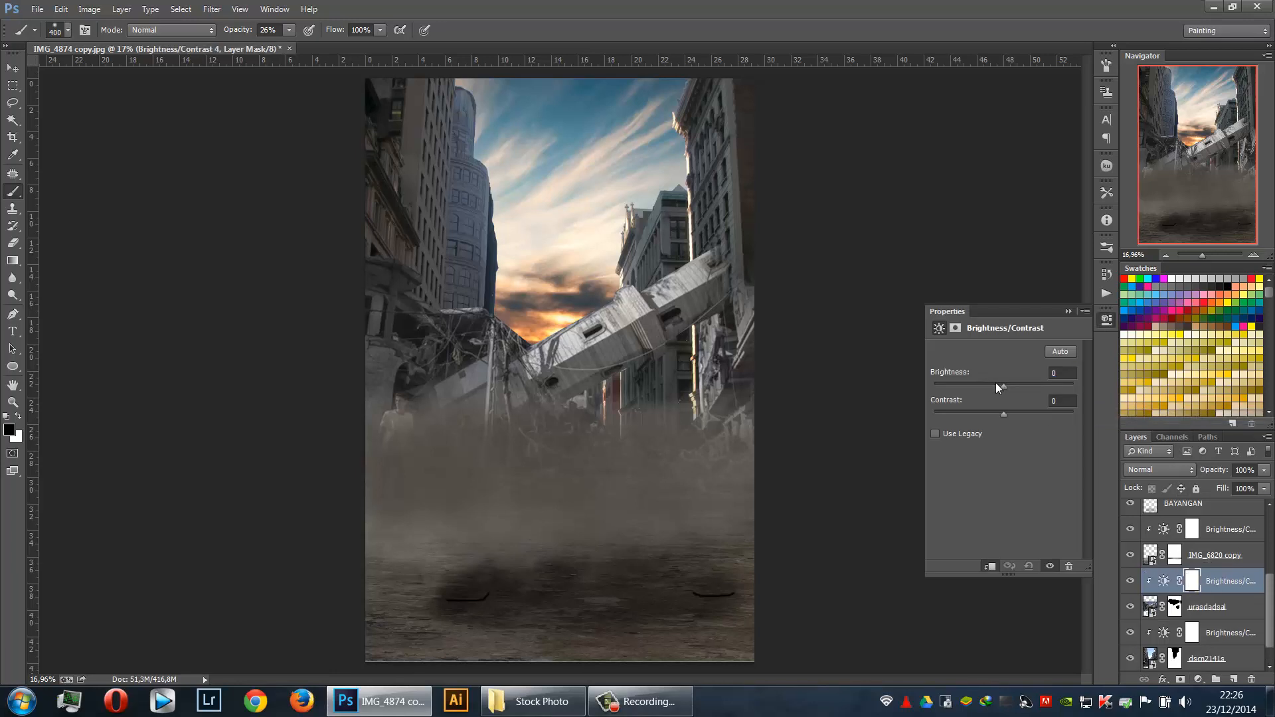
{"action": "left_click_drag", "start_coordinate": [995, 382], "coordinate": [971, 387]}
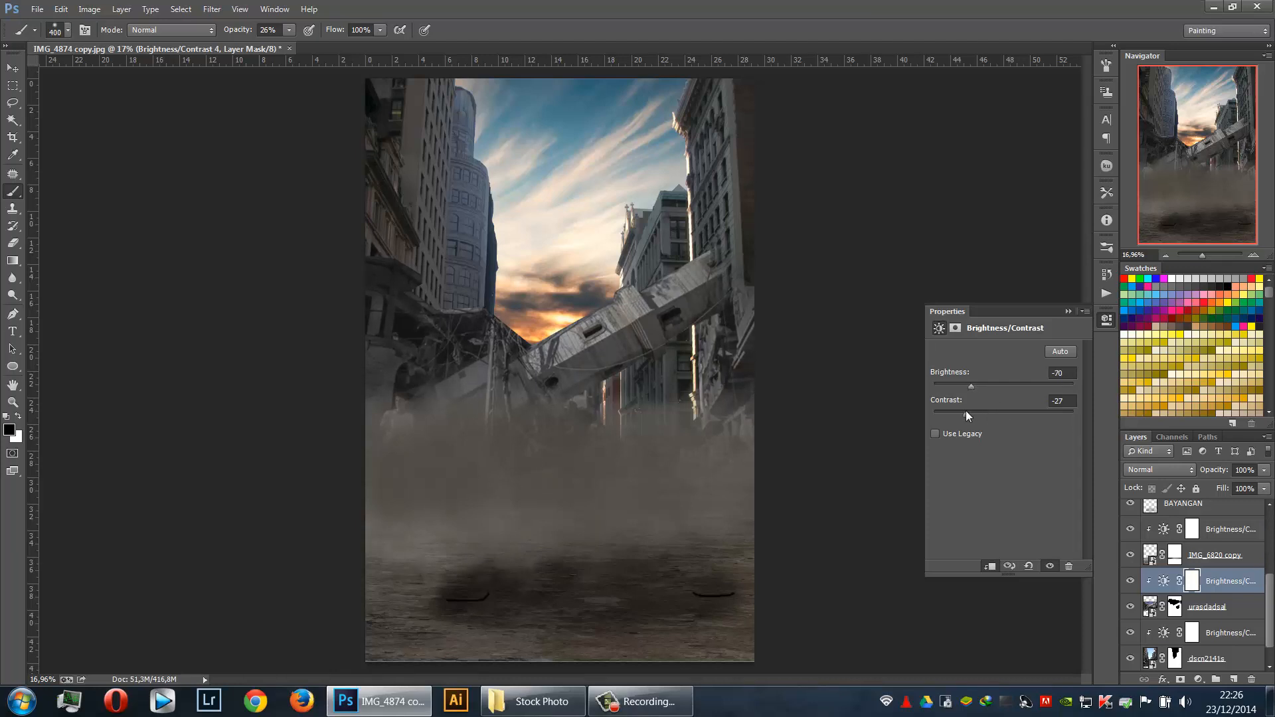
{"action": "left_click", "coordinate": [1068, 312]}
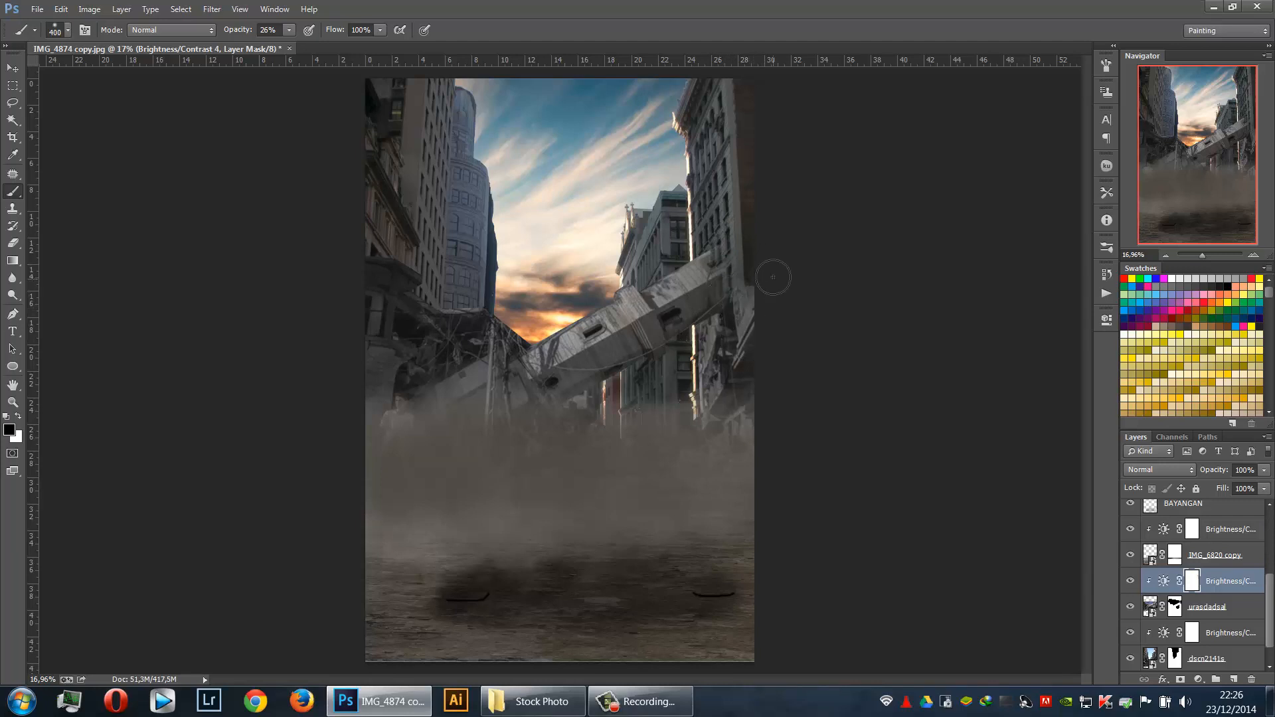
{"action": "left_click_drag", "start_coordinate": [743, 288], "coordinate": [740, 298]}
{"action": "mouse_move", "coordinate": [477, 311]}
{"action": "left_mouse_down"}
{"action": "mouse_move", "coordinate": [478, 344]}
{"action": "mouse_move", "coordinate": [443, 316]}
{"action": "mouse_move", "coordinate": [490, 356]}
{"action": "mouse_move", "coordinate": [516, 342]}
{"action": "left_mouse_up"}
{"action": "key", "text": "x"}
{"action": "key", "text": "ctrl+BackSpace"}
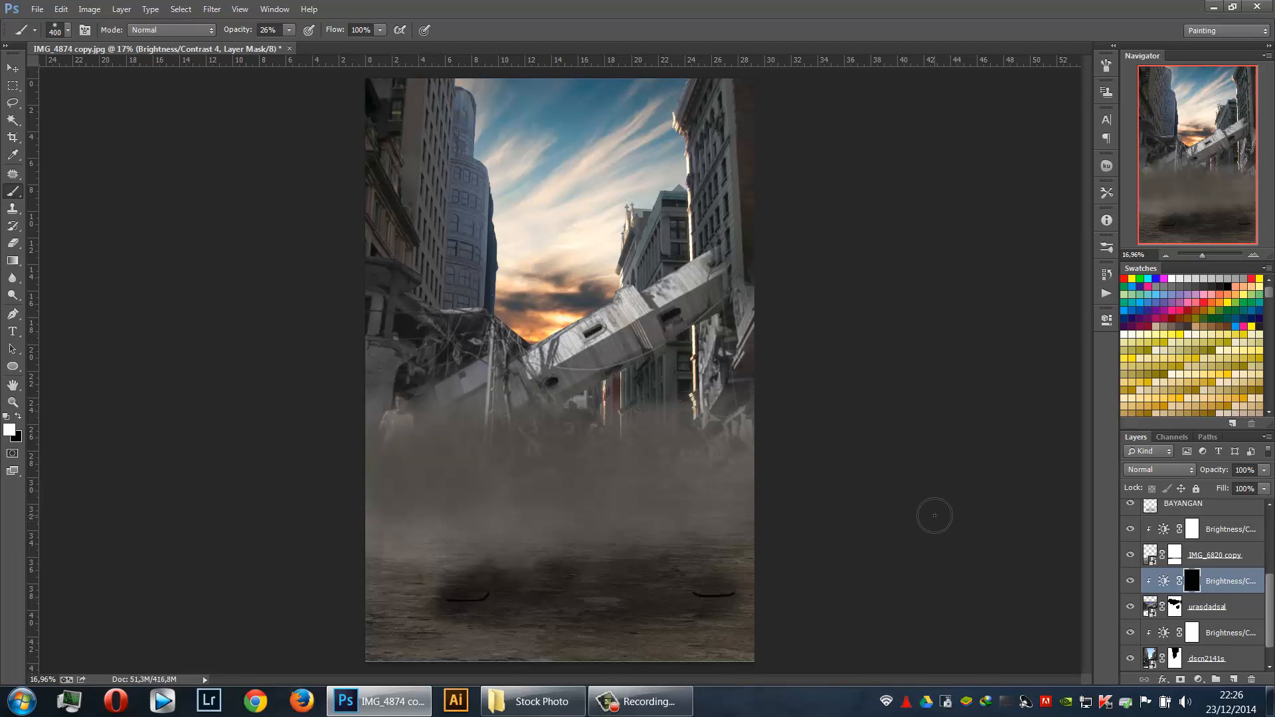
{"action": "key", "text": "x"}
{"action": "key", "text": "x"}
{"action": "key", "text": "Delete"}
{"action": "key", "text": "ctrl+z"}
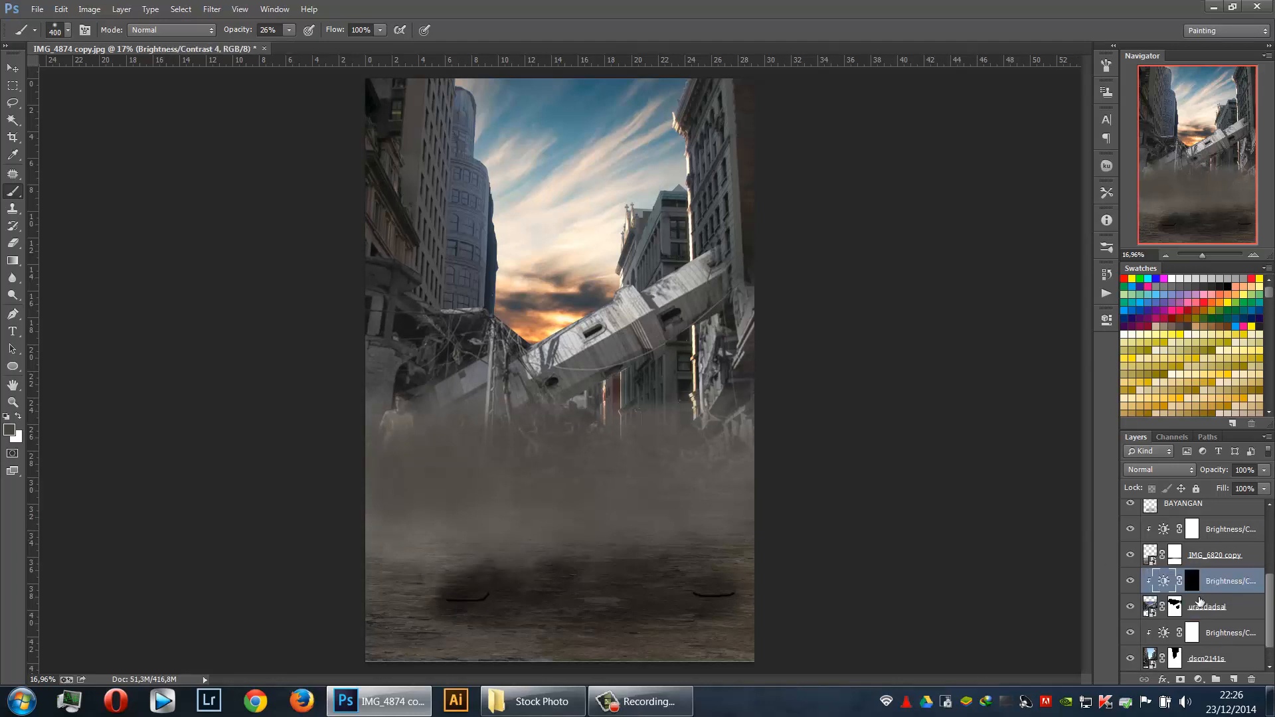
{"action": "left_click", "coordinate": [1174, 591]}
{"action": "key", "text": "x"}
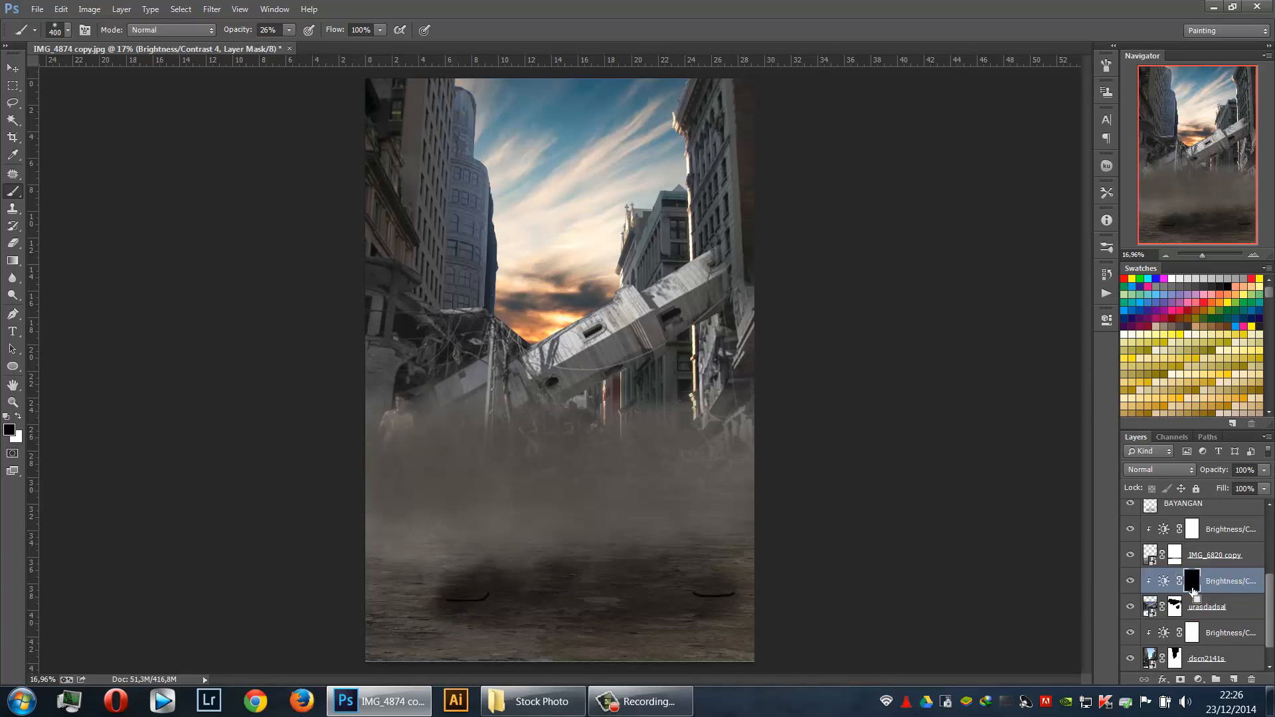
{"action": "key", "text": "ctrl+i"}
Soften the ruins' edge where they meet the fallen tower against the sunset by painting black on the urasdadsal layer mask
{"action": "left_click", "coordinate": [1185, 603]}
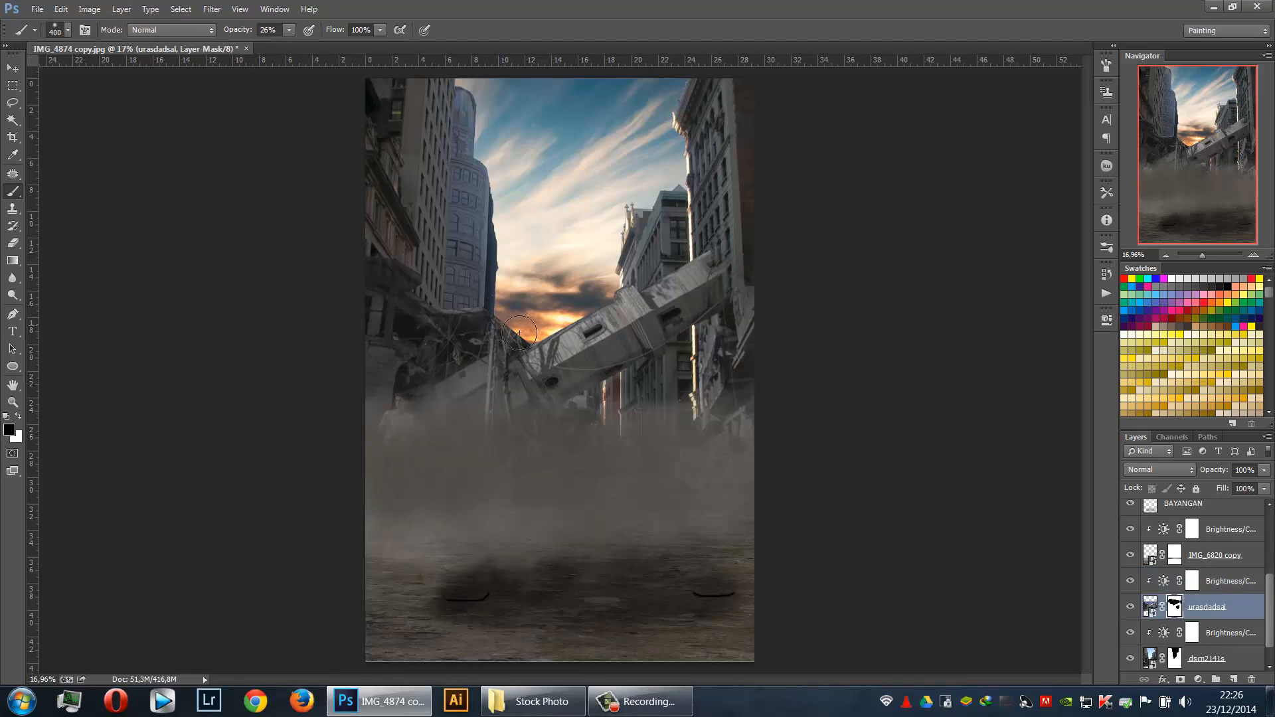
{"action": "left_click_drag", "start_coordinate": [520, 330], "coordinate": [510, 322]}
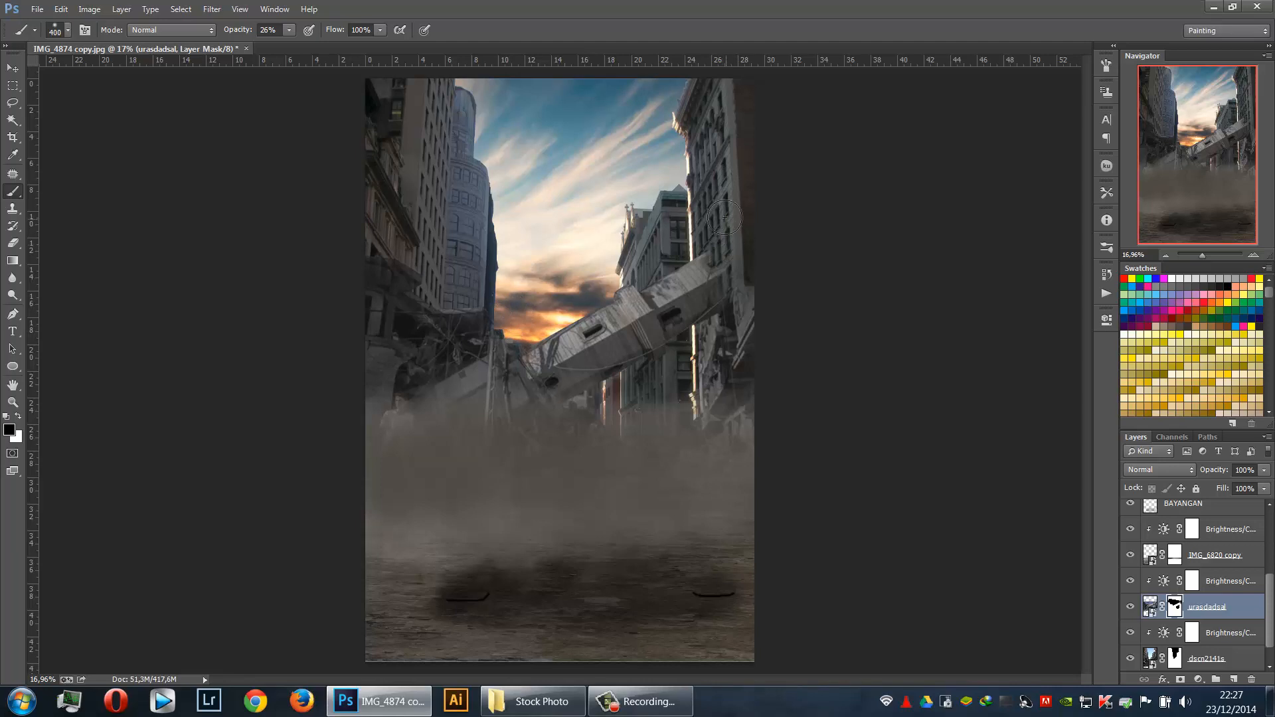
Create a new layer above the clipped adjustment and shade the side buildings and rubble with soft black strokes at 26% opacity
{"action": "left_click", "coordinate": [1250, 587]}
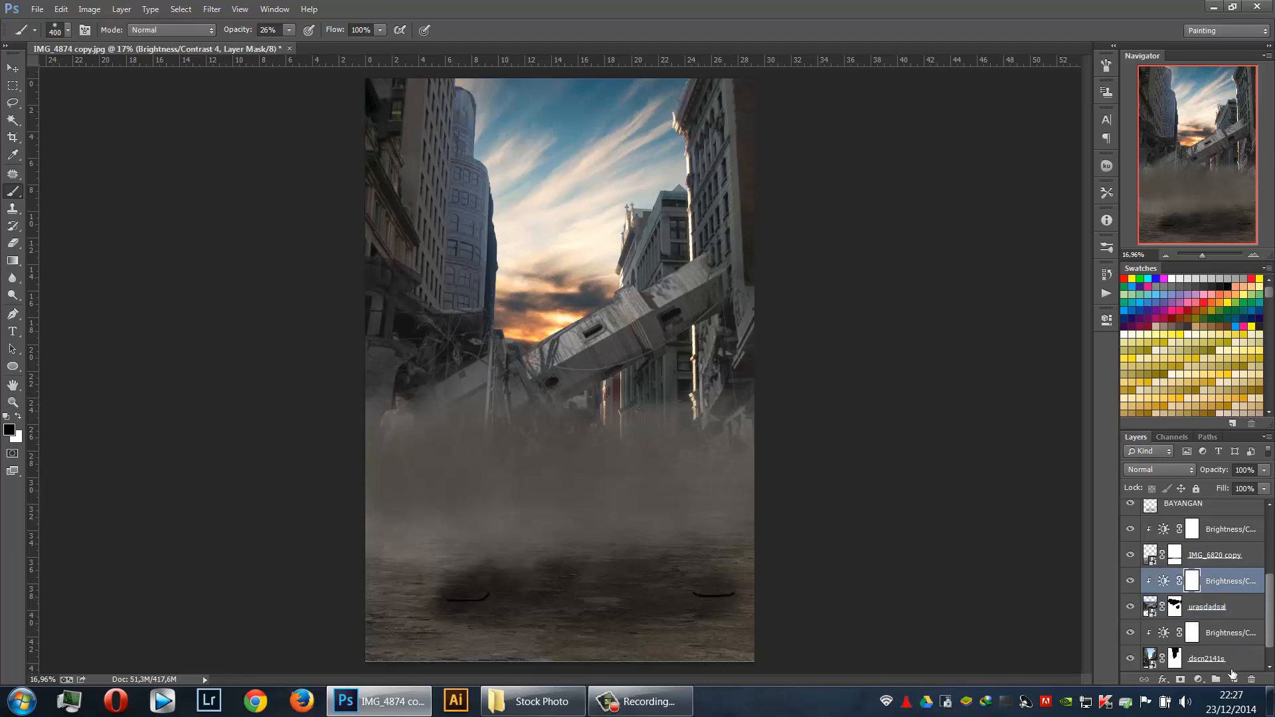
{"action": "left_click", "coordinate": [1234, 679]}
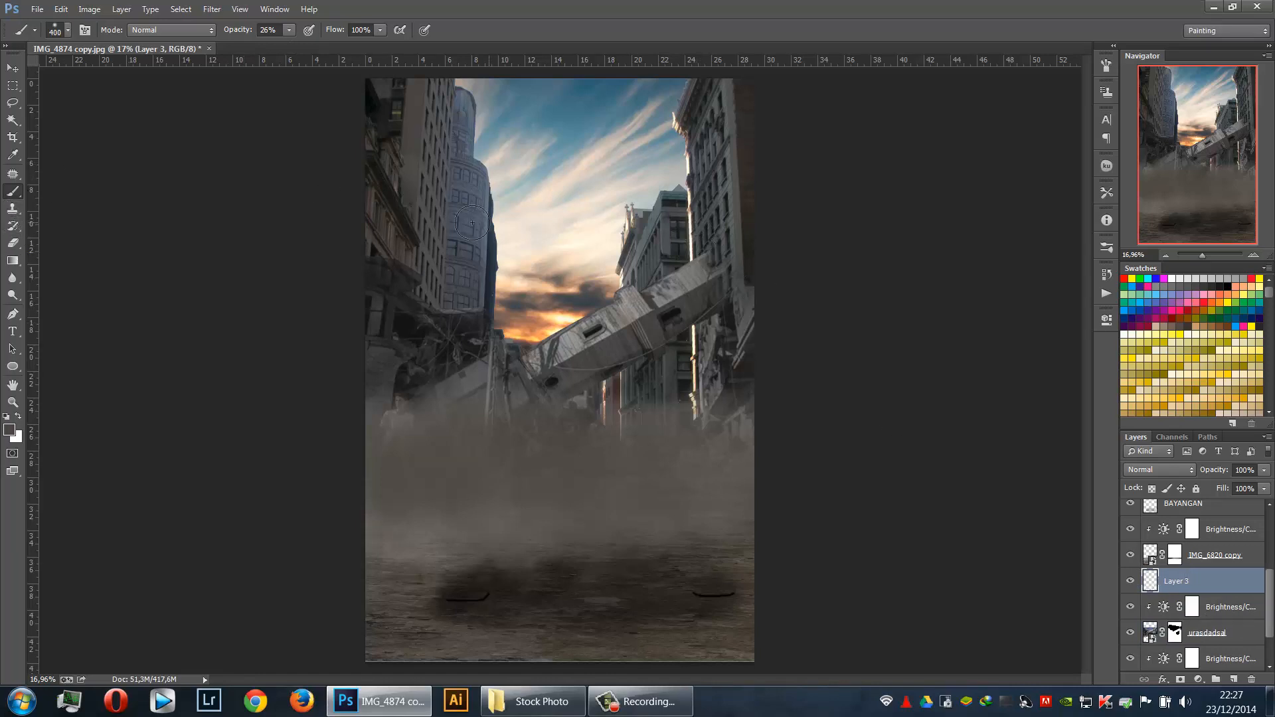
{"action": "left_click", "coordinate": [1228, 285]}
{"action": "mouse_move", "coordinate": [693, 272]}
{"action": "left_mouse_down"}
{"action": "mouse_move", "coordinate": [725, 255]}
{"action": "mouse_move", "coordinate": [712, 332]}
{"action": "mouse_move", "coordinate": [712, 307]}
{"action": "mouse_move", "coordinate": [679, 361]}
{"action": "mouse_move", "coordinate": [673, 417]}
{"action": "mouse_move", "coordinate": [656, 365]}
{"action": "left_mouse_up"}
{"action": "mouse_move", "coordinate": [429, 259]}
{"action": "left_mouse_down"}
{"action": "mouse_move", "coordinate": [383, 215]}
{"action": "mouse_move", "coordinate": [400, 267]}
{"action": "mouse_move", "coordinate": [421, 211]}
{"action": "mouse_move", "coordinate": [417, 116]}
{"action": "mouse_move", "coordinate": [454, 311]}
{"action": "mouse_move", "coordinate": [437, 226]}
{"action": "mouse_move", "coordinate": [377, 106]}
{"action": "mouse_move", "coordinate": [421, 213]}
{"action": "mouse_move", "coordinate": [410, 286]}
{"action": "mouse_move", "coordinate": [433, 349]}
{"action": "mouse_move", "coordinate": [397, 408]}
{"action": "left_mouse_up"}
{"action": "left_click_drag", "start_coordinate": [543, 405], "coordinate": [558, 429]}
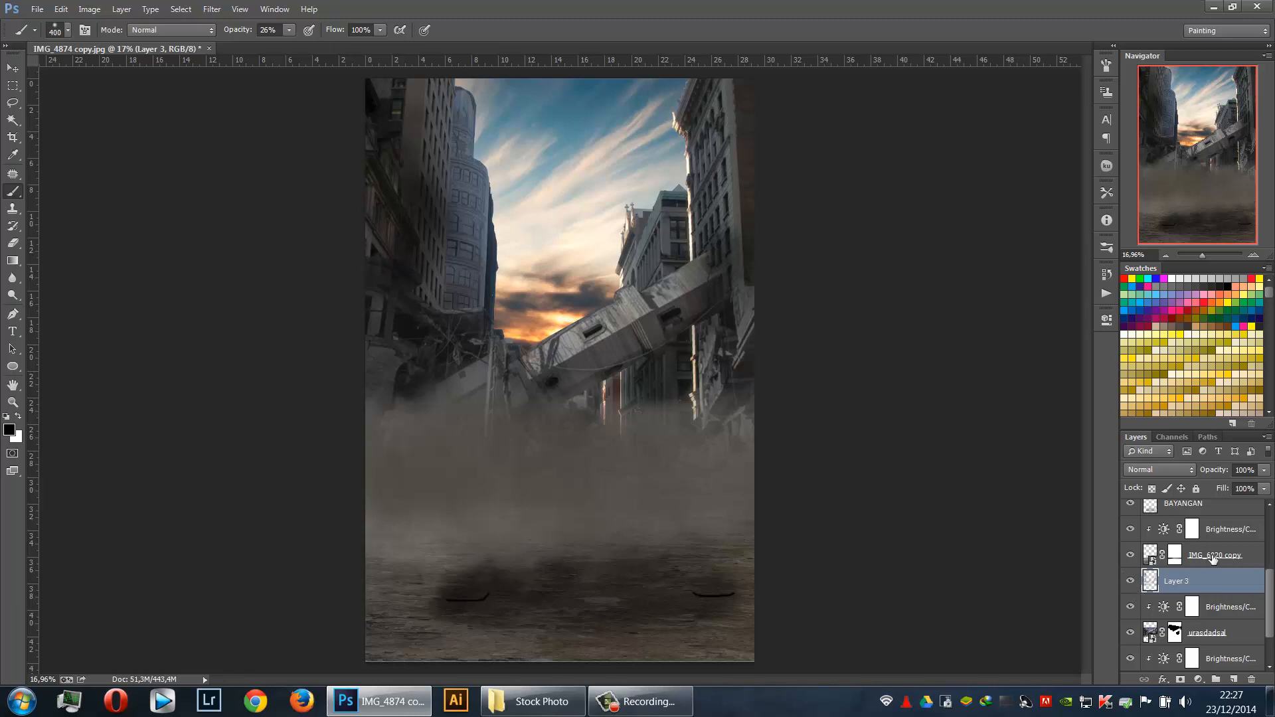
Show the jeep and woman on Layer 0 again and make the topmost Brightness/Contrast layer active
{"action": "scroll", "coordinate": [1212, 570], "scroll_direction": "up", "scroll_amount": 3}
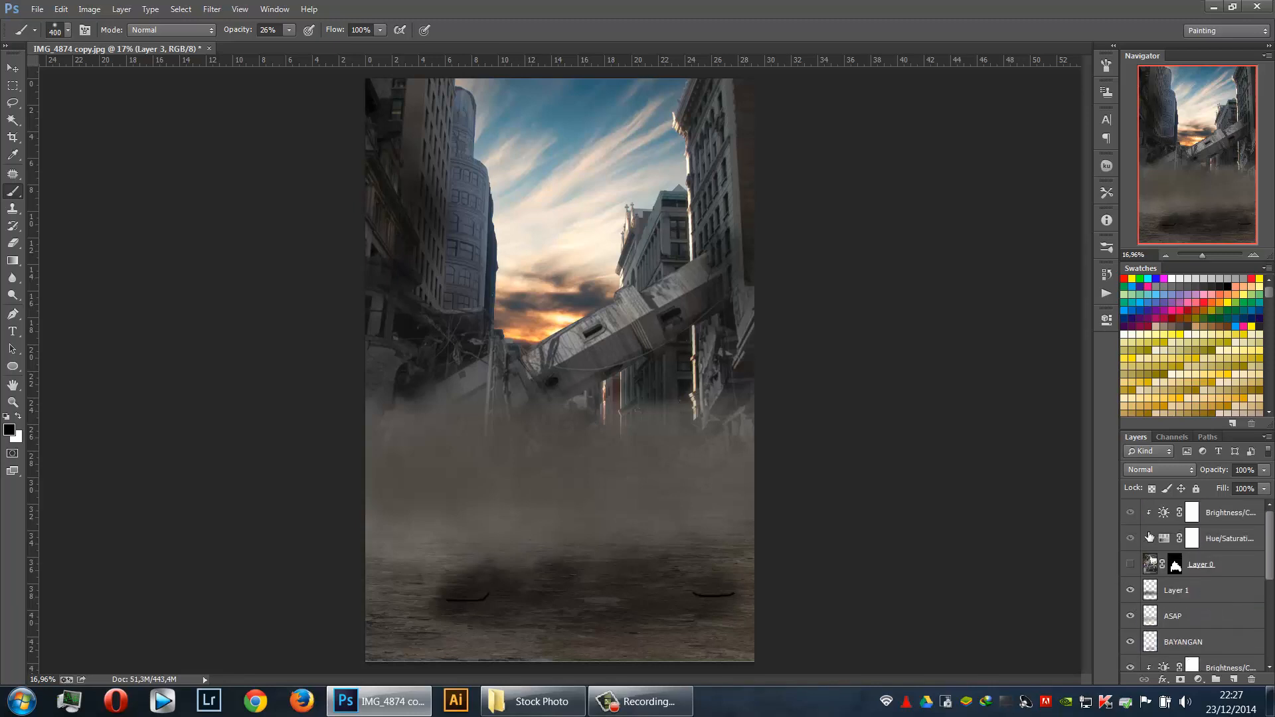
{"action": "left_click", "coordinate": [1130, 564]}
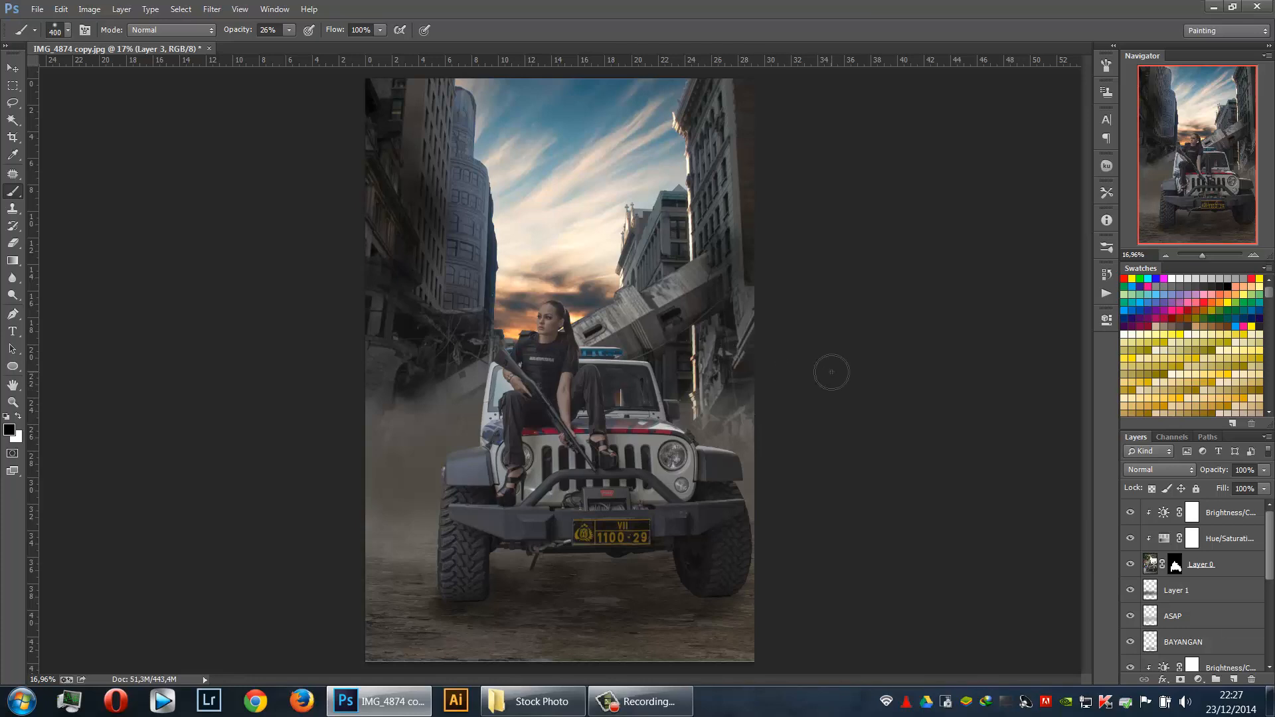
{"action": "key", "text": "v"}
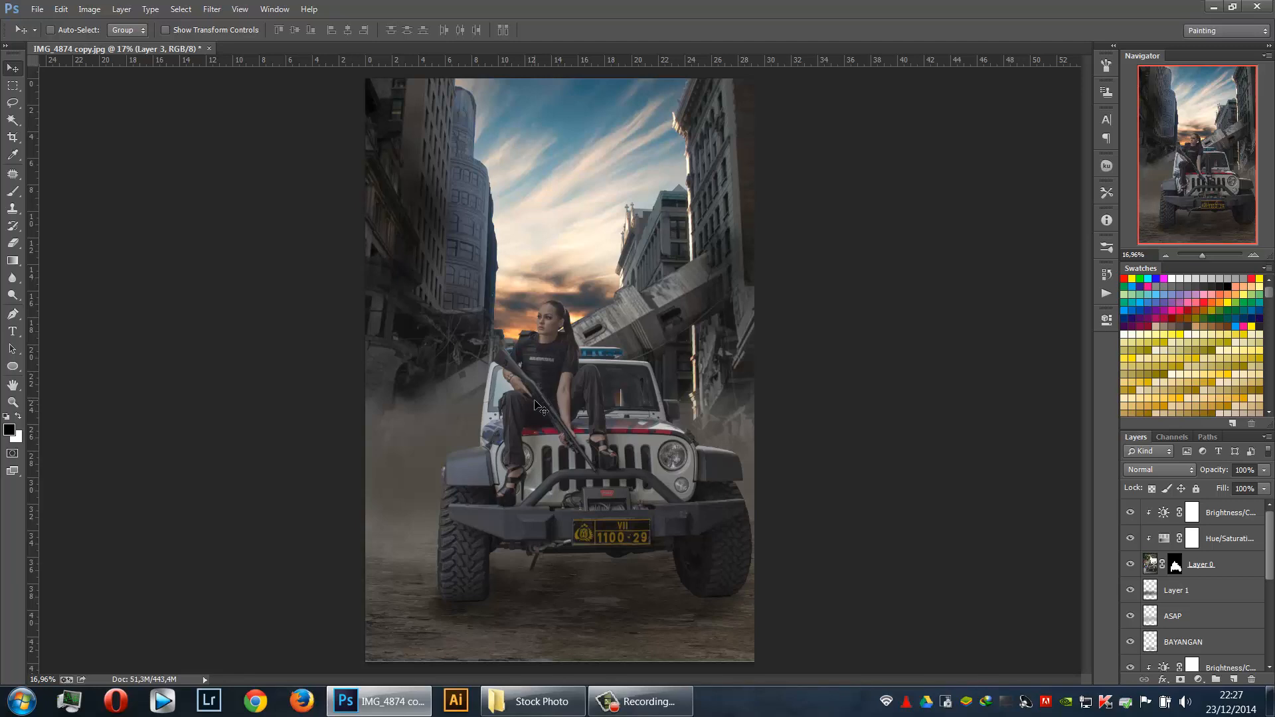
{"action": "left_click", "coordinate": [1255, 521]}
Place uhgfhfghgfhgfhfgrl.jpg from the Stock Photo folder into the jeep document, keeping the default Camera Raw settings
{"action": "left_click", "coordinate": [531, 701]}
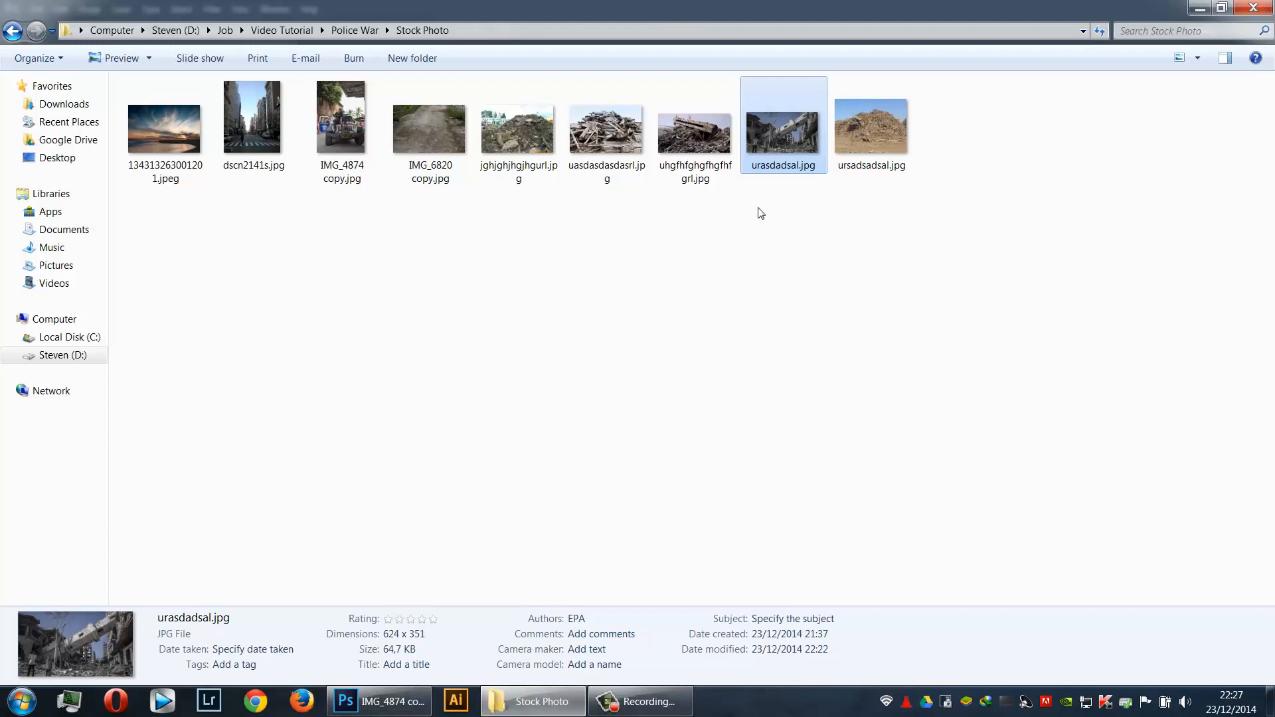
{"action": "left_click", "coordinate": [687, 142]}
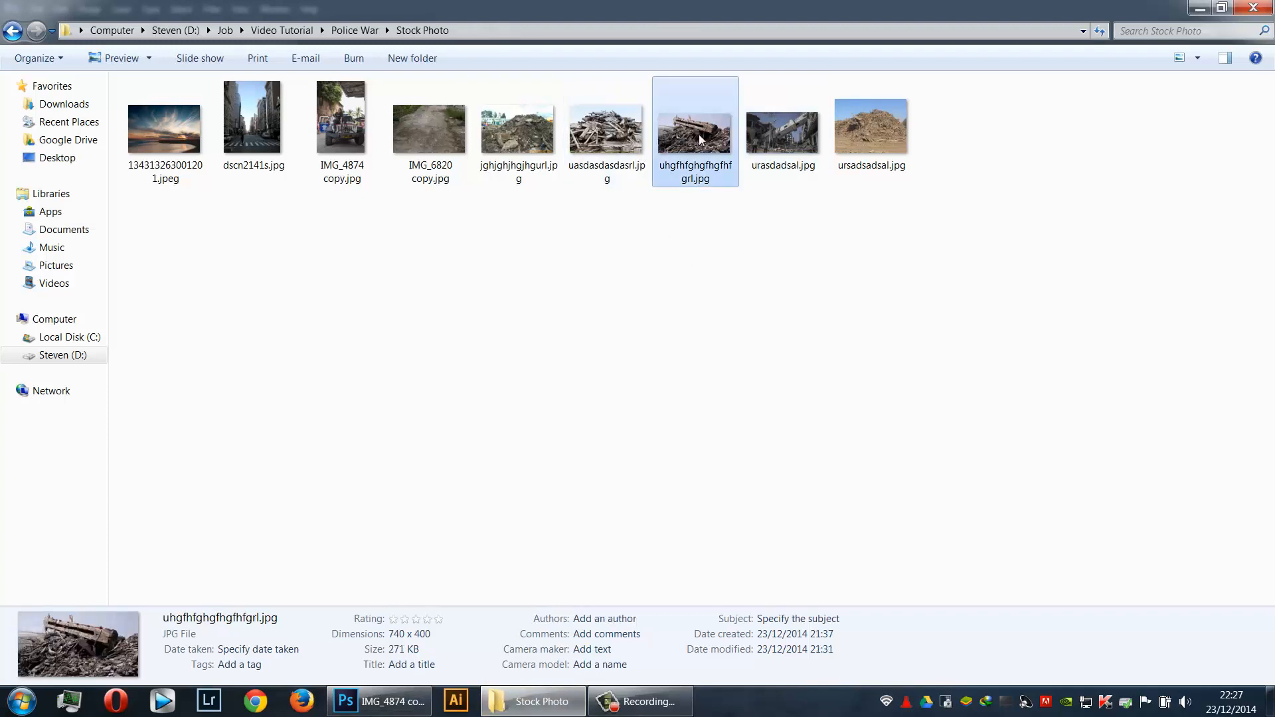
{"action": "left_click_drag", "start_coordinate": [700, 139], "coordinate": [565, 518]}
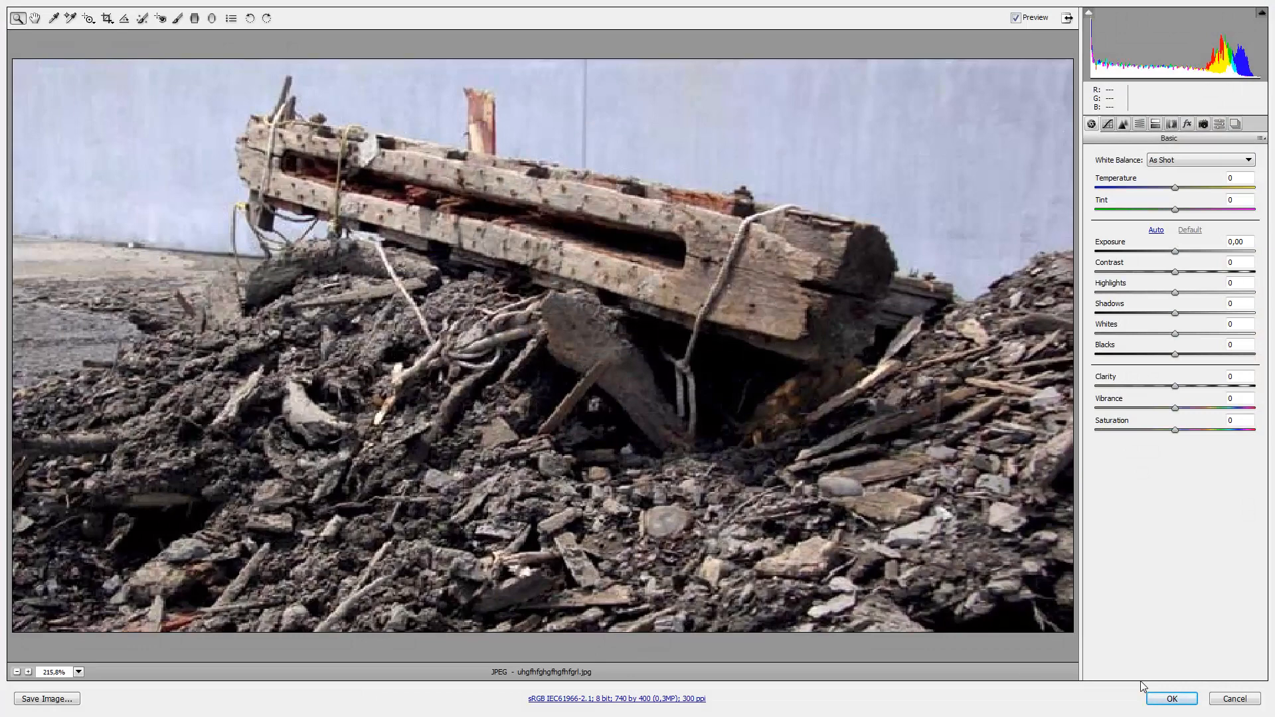
{"action": "left_click", "coordinate": [1152, 699]}
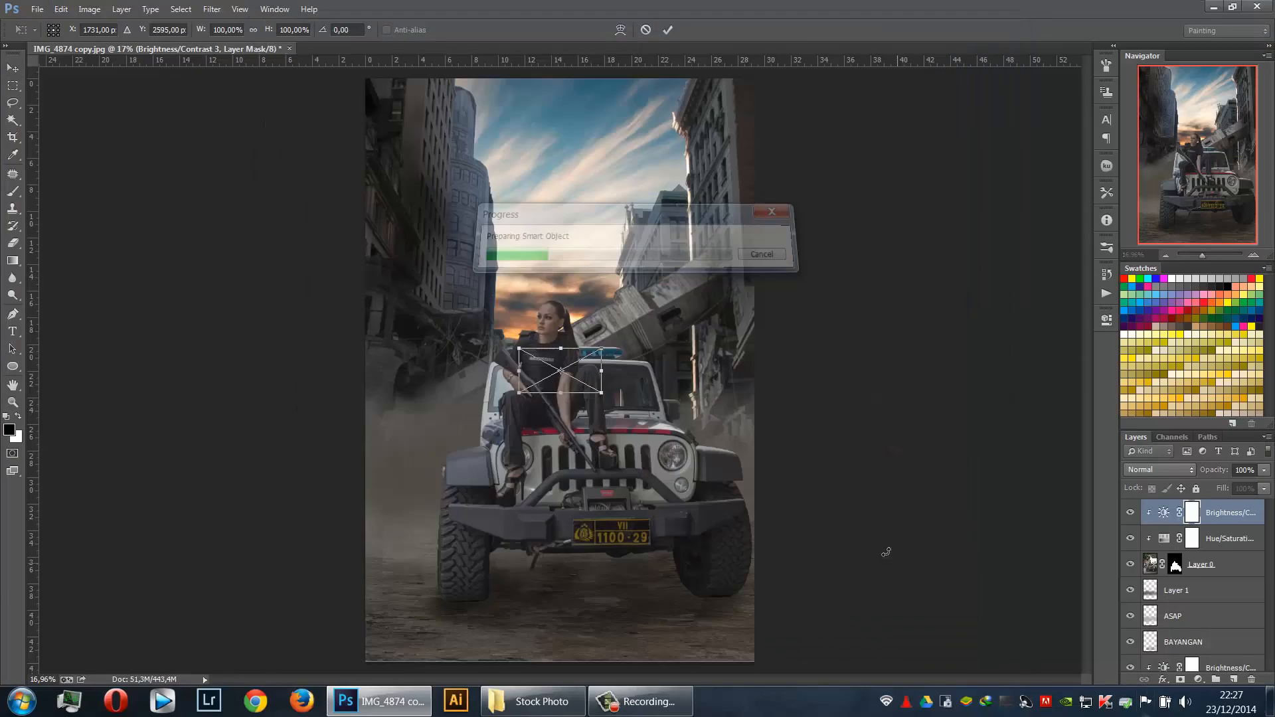
Enlarge the placed rubble photo to about 479% and move it over the lower end of the image, covering the street in front of the jeep
{"action": "left_click_drag", "start_coordinate": [603, 348], "coordinate": [920, 175]}
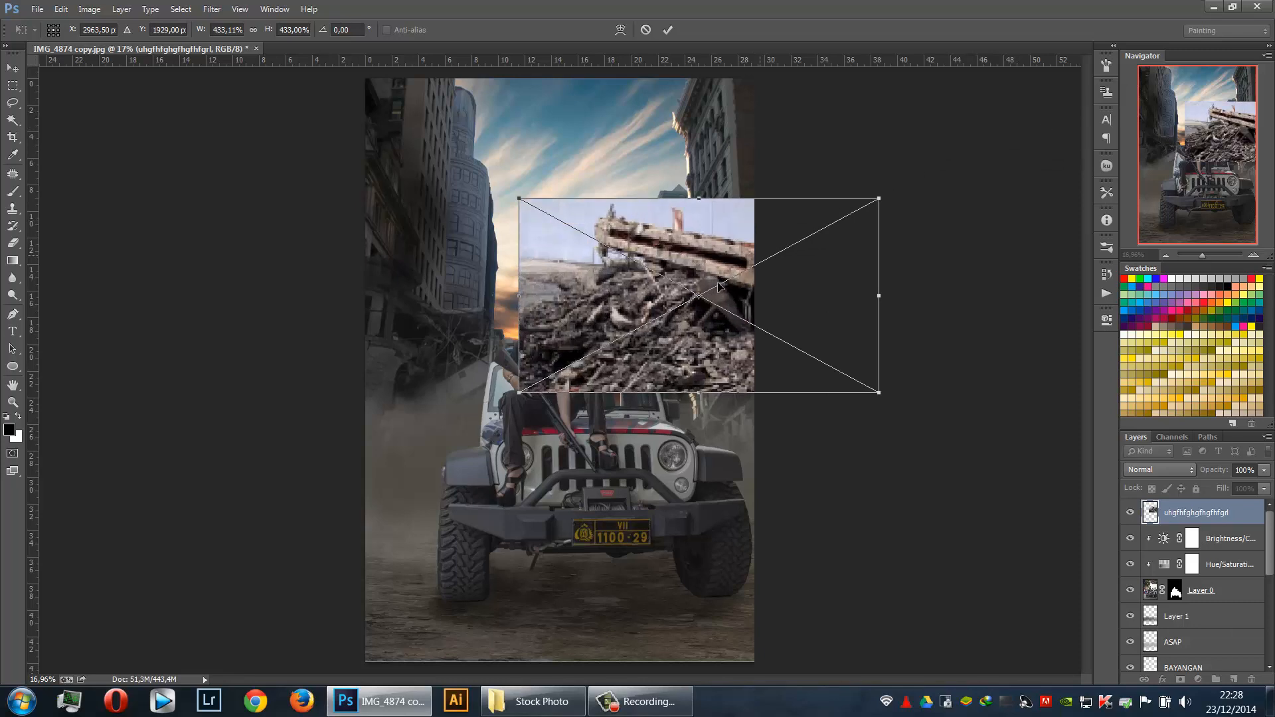
{"action": "left_click_drag", "start_coordinate": [521, 392], "coordinate": [483, 412]}
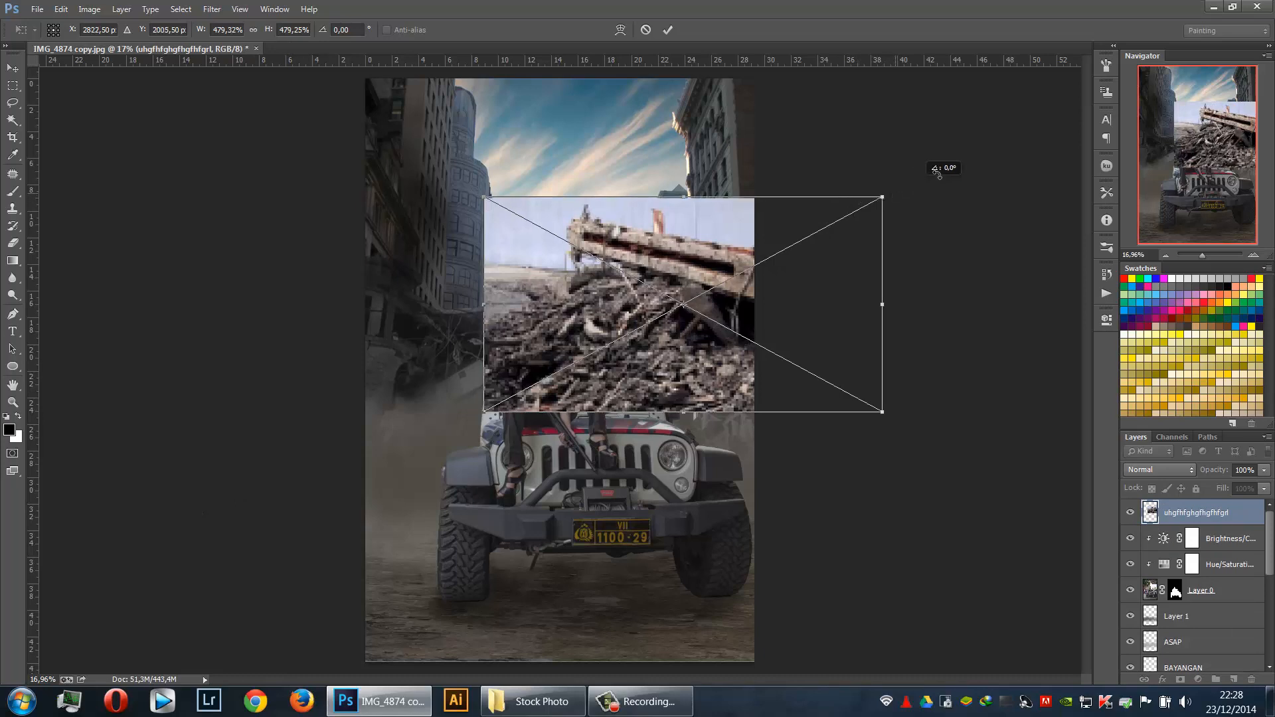
{"action": "key", "text": "Return"}
{"action": "left_click_drag", "start_coordinate": [614, 342], "coordinate": [475, 659]}
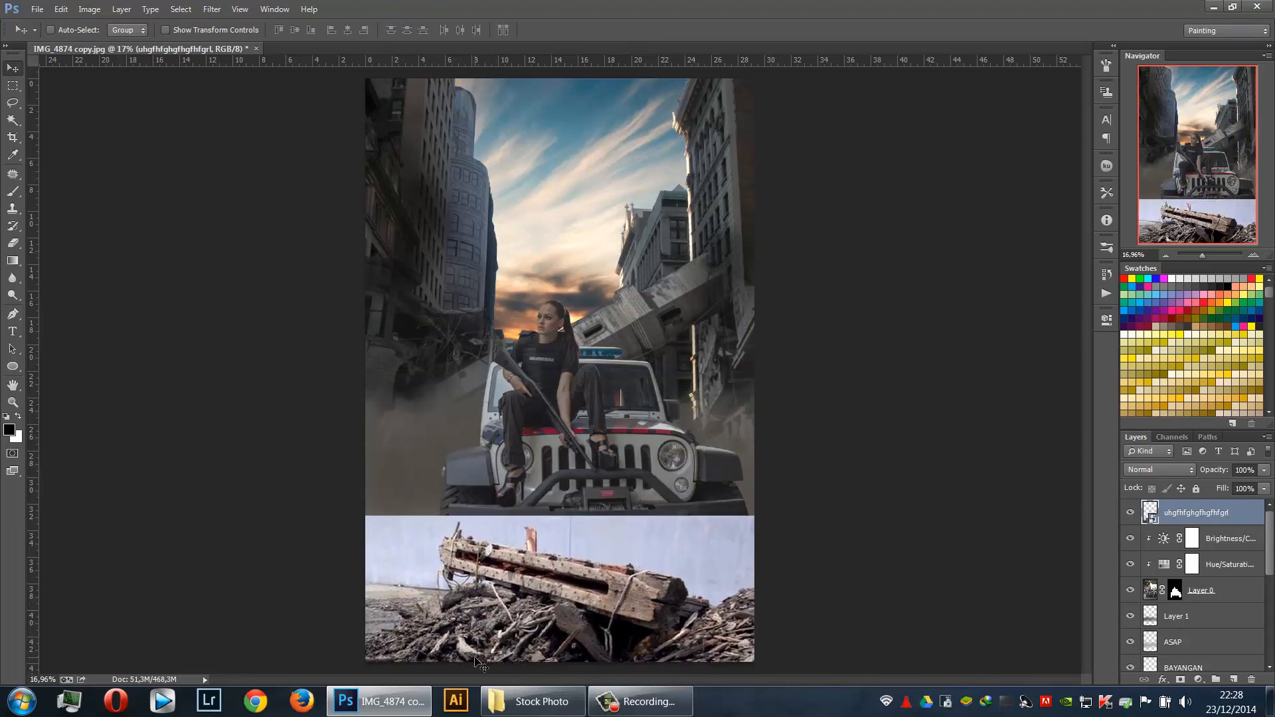
Add a layer mask to the rubble photo and trace a pen path from its right edge along the top of the debris and wooden beam
{"action": "left_click", "coordinate": [1180, 679]}
{"action": "key", "text": "ctrl+plus"}
{"action": "key", "text": "ctrl+plus"}
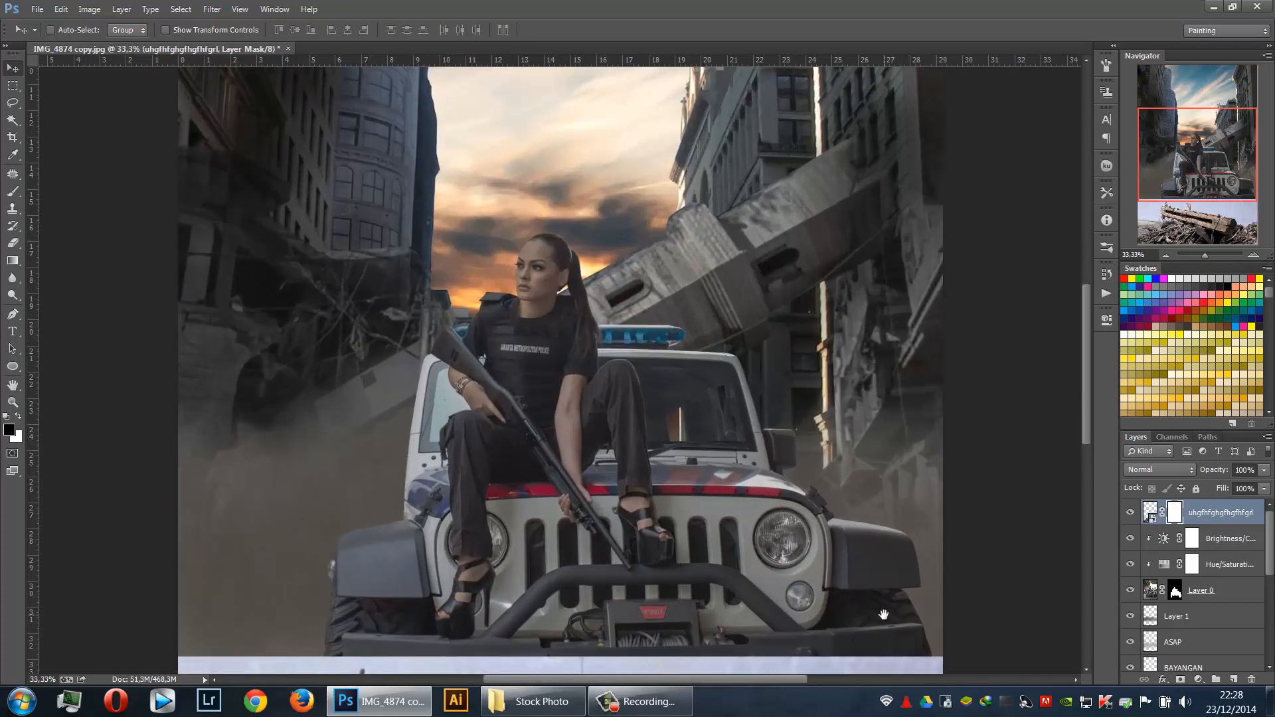
{"action": "left_click_drag", "start_coordinate": [883, 614], "coordinate": [862, 235]}
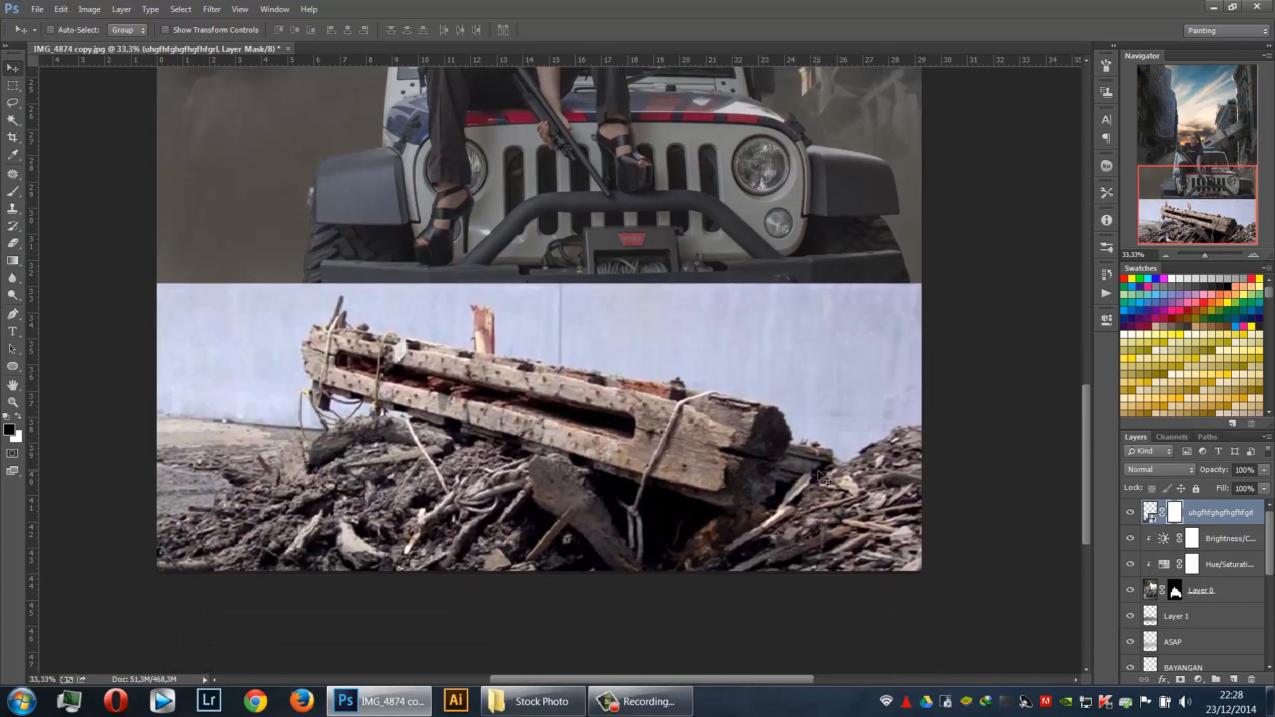
{"action": "key", "text": "p"}
{"action": "left_click", "coordinate": [922, 427]}
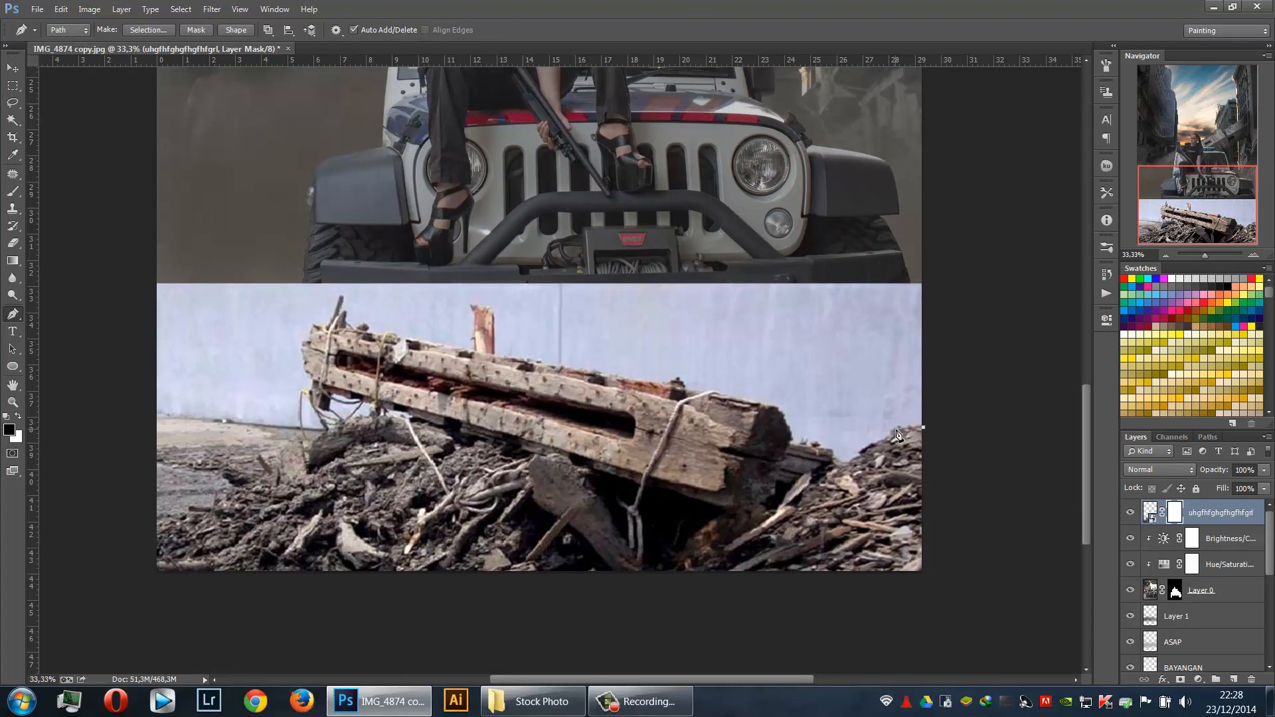
{"action": "left_click", "coordinate": [832, 452]}
{"action": "left_click", "coordinate": [764, 404]}
{"action": "left_click", "coordinate": [610, 376]}
{"action": "left_click", "coordinate": [496, 353]}
{"action": "left_click", "coordinate": [474, 305]}
{"action": "left_click", "coordinate": [299, 344]}
{"action": "left_click", "coordinate": [316, 381]}
{"action": "left_click", "coordinate": [377, 403]}
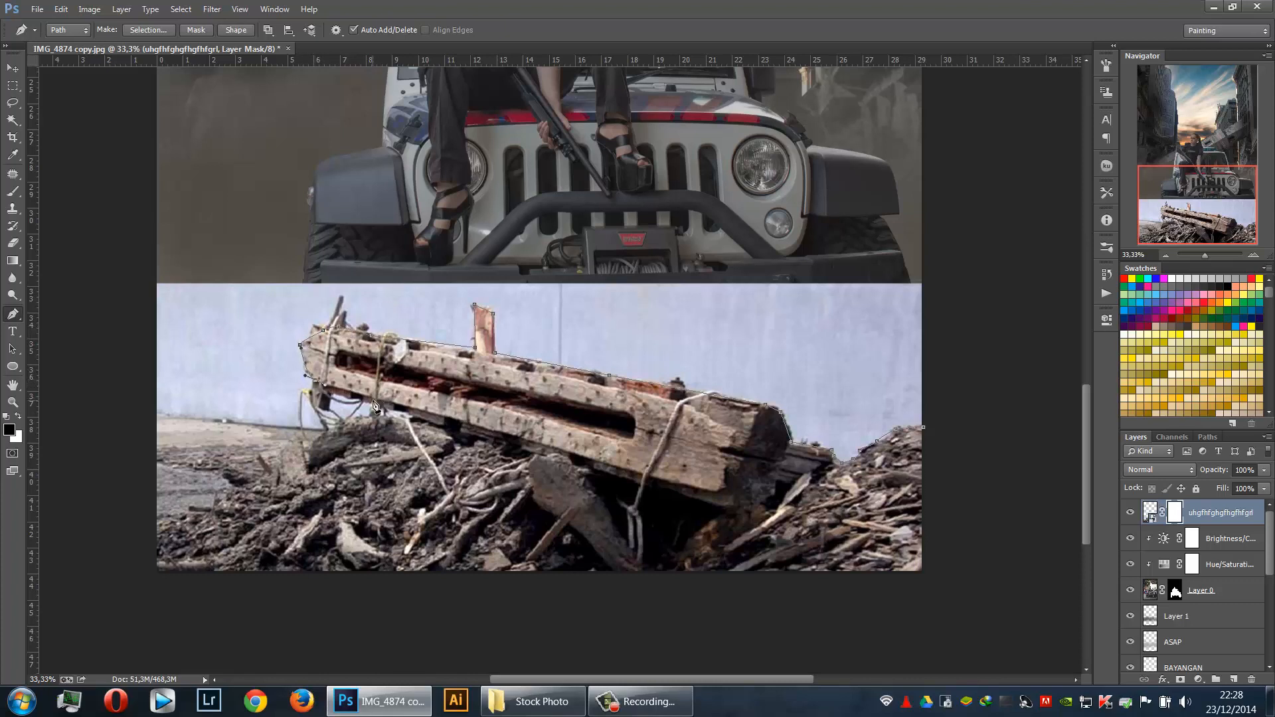
Continue the pen path down the left rubble slope and close it around the wall area above the debris
{"action": "left_click", "coordinate": [412, 416]}
{"action": "left_click_drag", "start_coordinate": [362, 417], "coordinate": [344, 420]}
{"action": "left_click", "coordinate": [295, 439]}
{"action": "left_click", "coordinate": [271, 468]}
{"action": "left_click_drag", "start_coordinate": [252, 481], "coordinate": [236, 492]}
{"action": "left_click", "coordinate": [219, 501]}
{"action": "left_click", "coordinate": [206, 512]}
{"action": "left_click", "coordinate": [173, 523]}
{"action": "left_click", "coordinate": [141, 529]}
{"action": "left_click", "coordinate": [124, 255]}
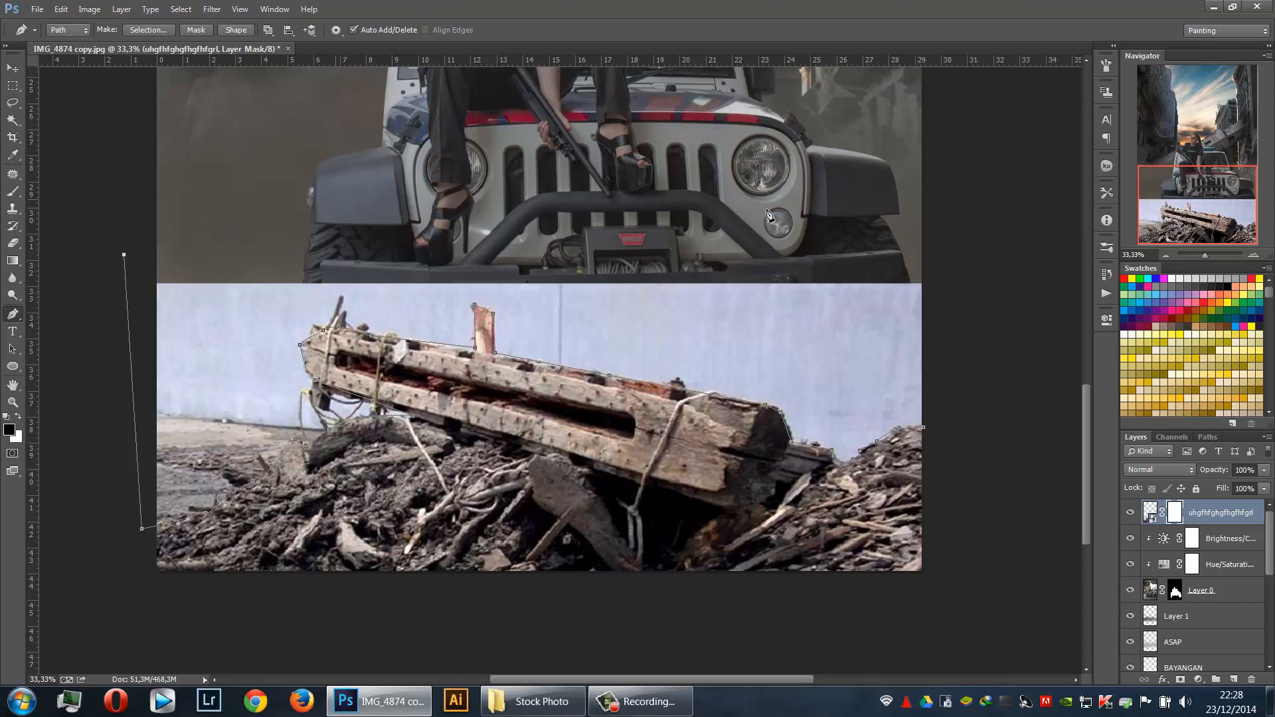
{"action": "left_click_drag", "start_coordinate": [767, 209], "coordinate": [936, 237]}
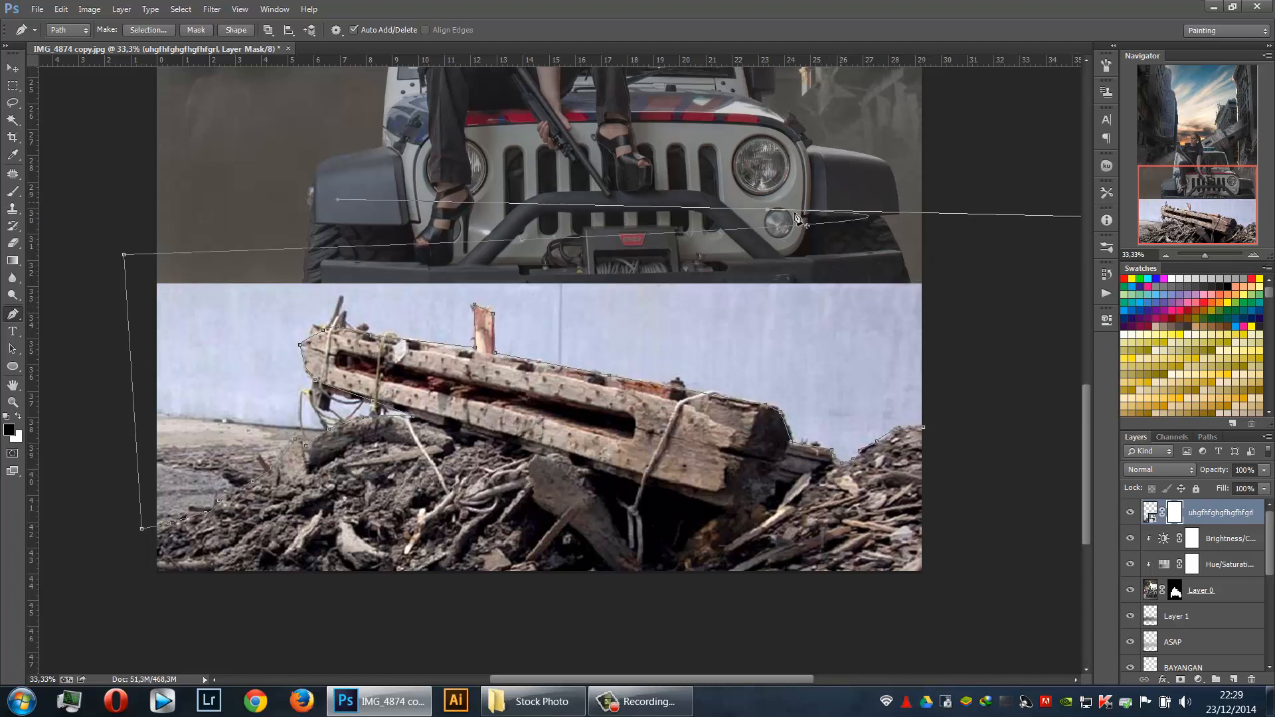
{"action": "left_click", "coordinate": [767, 211]}
{"action": "left_click_drag", "start_coordinate": [1004, 195], "coordinate": [964, 326]}
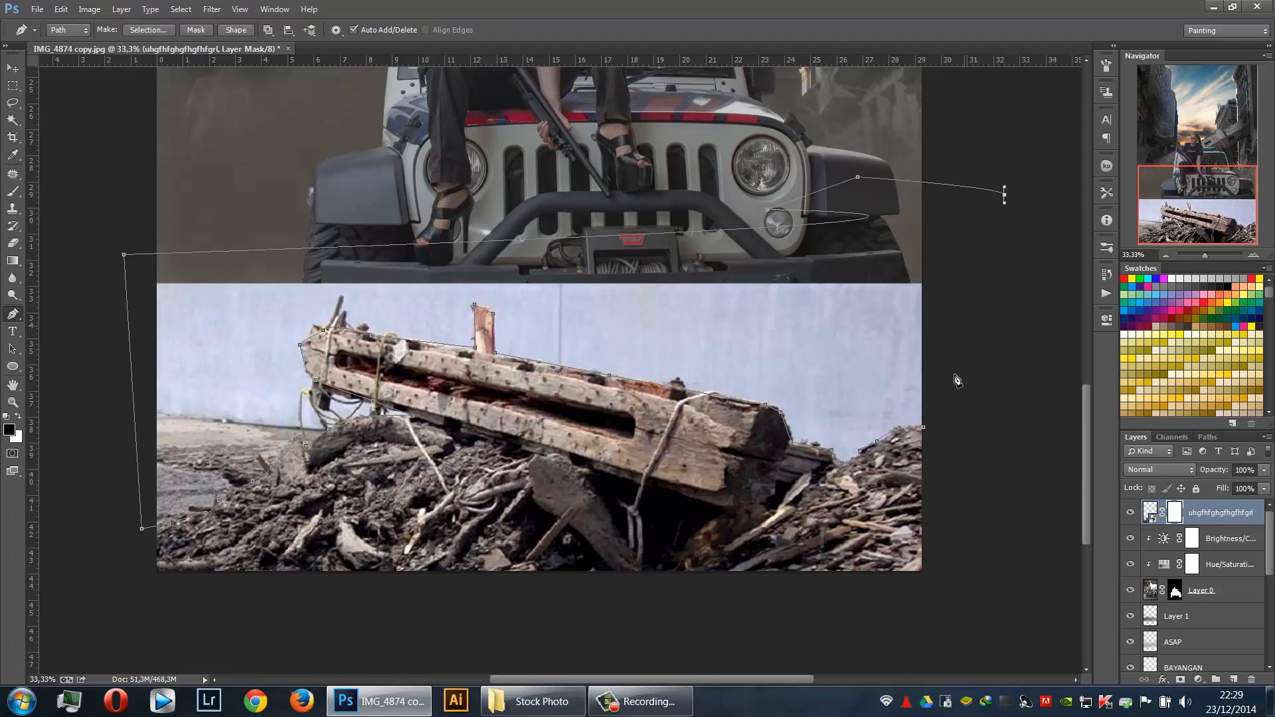
{"action": "left_click", "coordinate": [924, 429]}
Save the work path as "puing b" and load it as a selection
{"action": "left_click", "coordinate": [1208, 437]}
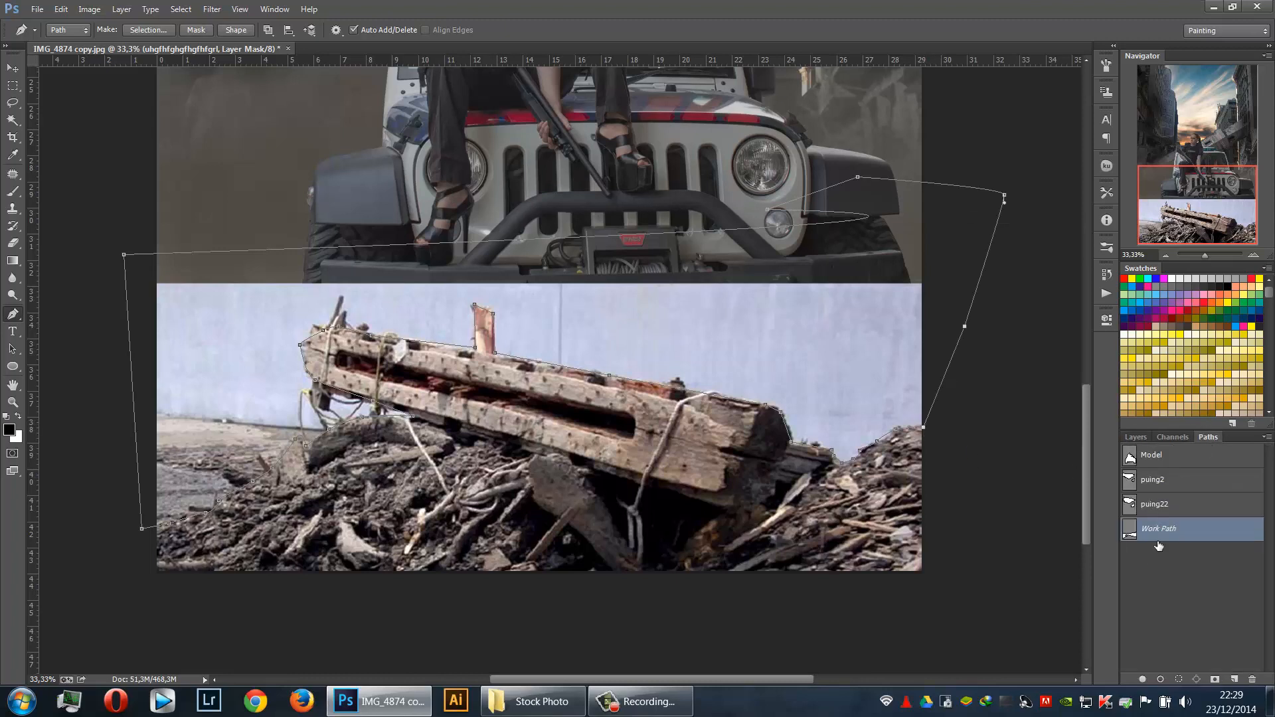
{"action": "double_click", "coordinate": [1156, 538]}
{"action": "type", "text": "puing b"}
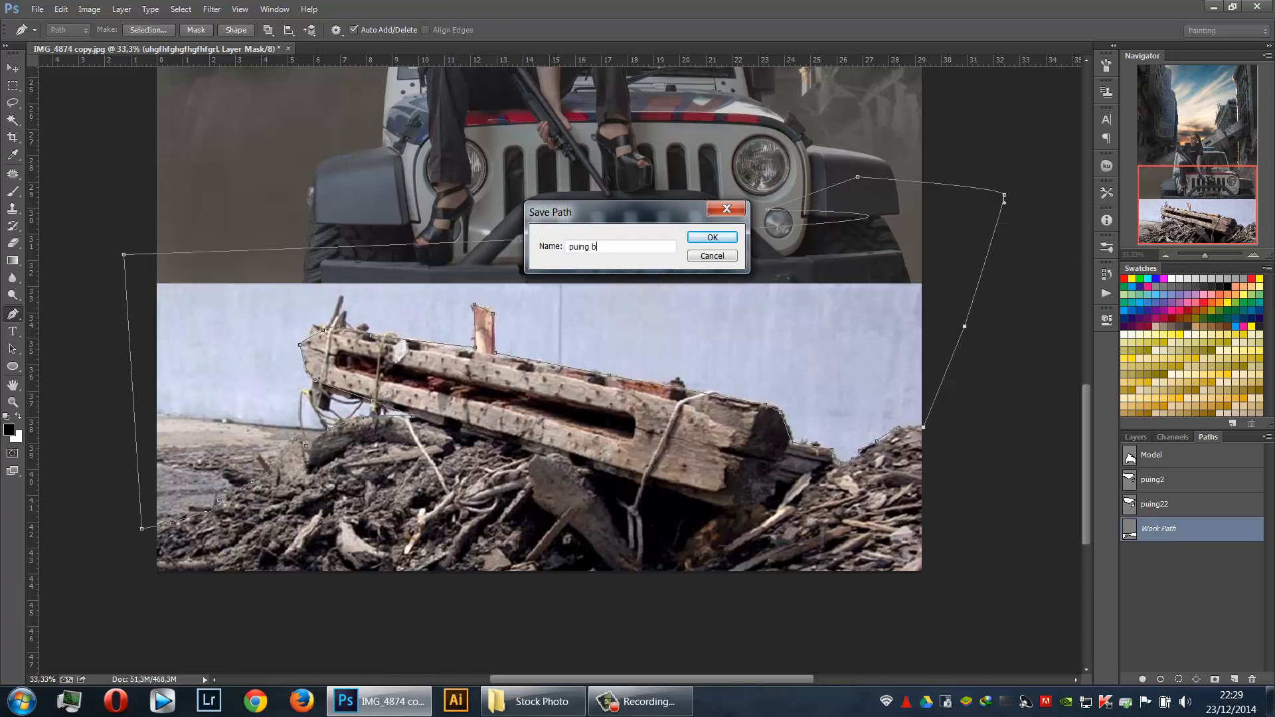
{"action": "key", "text": "Return"}
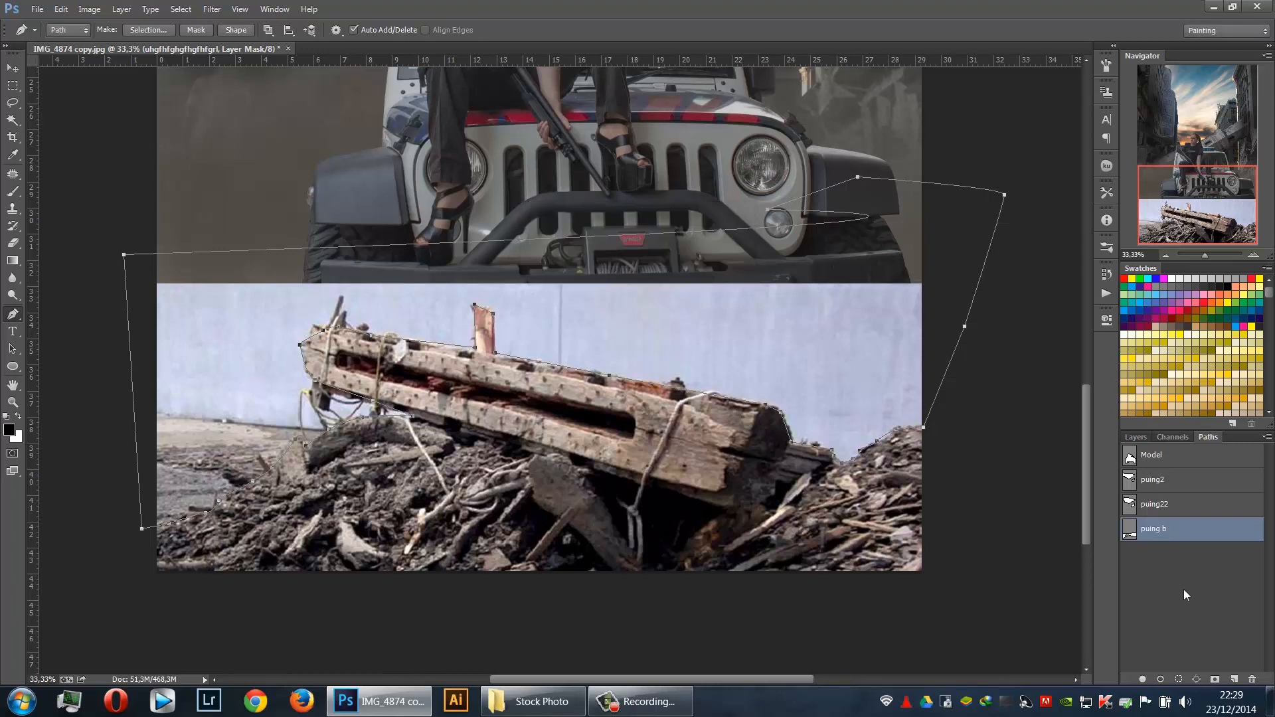
{"action": "left_click", "coordinate": [1131, 541], "text": "ctrl"}
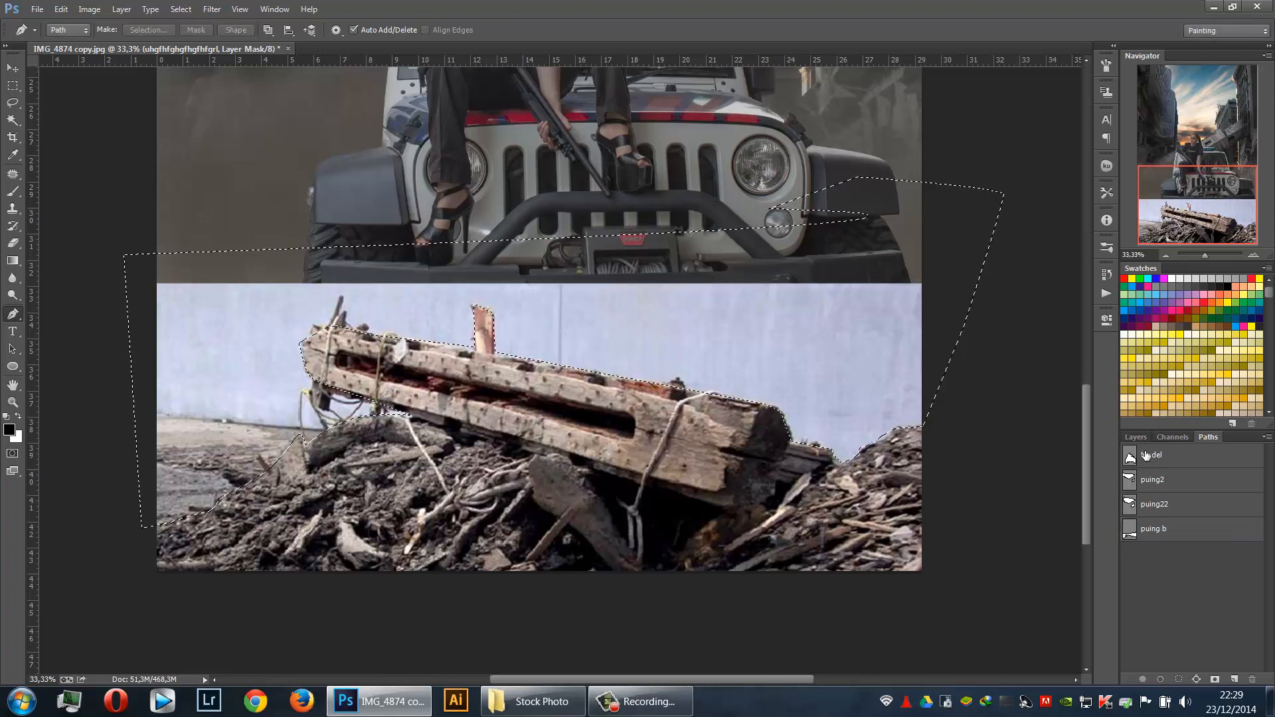
Hide the selected wall by painting black on the rubble layer mask with a hard round 1100 px brush at 100% opacity, and deselect
{"action": "key", "text": "F7"}
{"action": "key", "text": "b"}
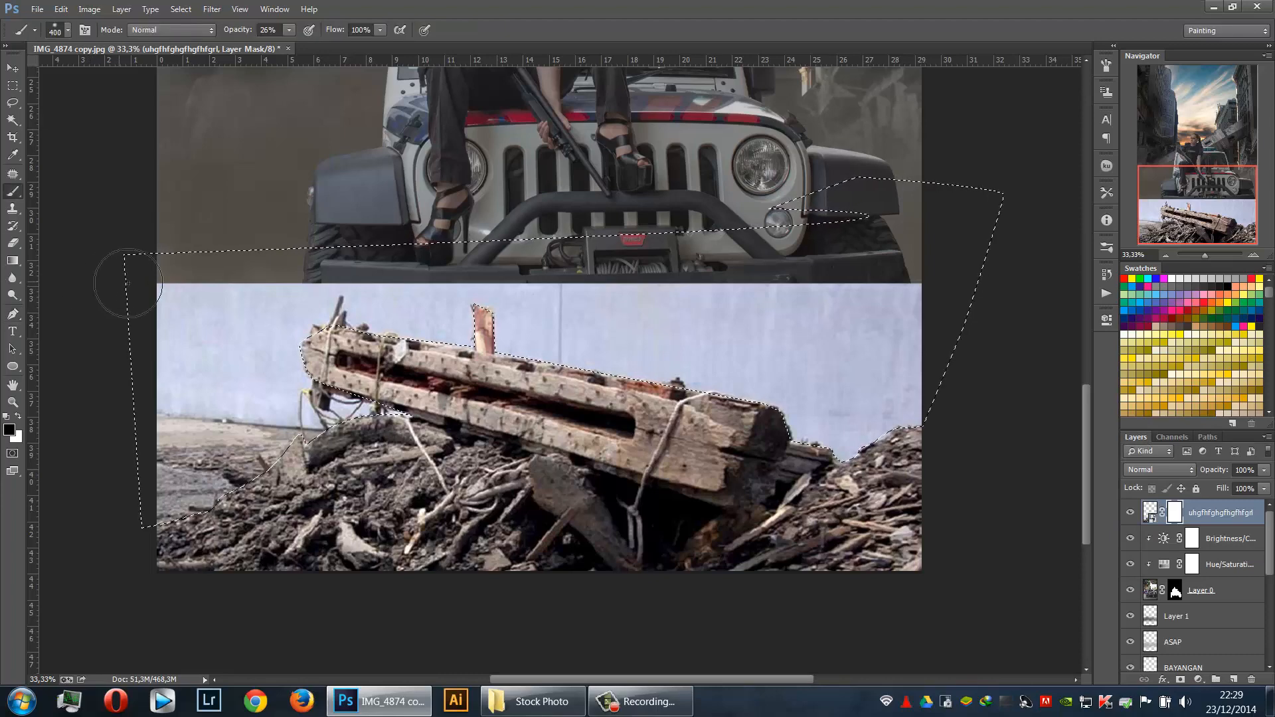
{"action": "key", "text": "bracketright"}
{"action": "key", "text": "bracketright"}
{"action": "key", "text": "bracketright"}
{"action": "key", "text": "bracketright"}
{"action": "key", "text": "bracketright"}
{"action": "key", "text": "bracketright"}
{"action": "key", "text": "bracketright"}
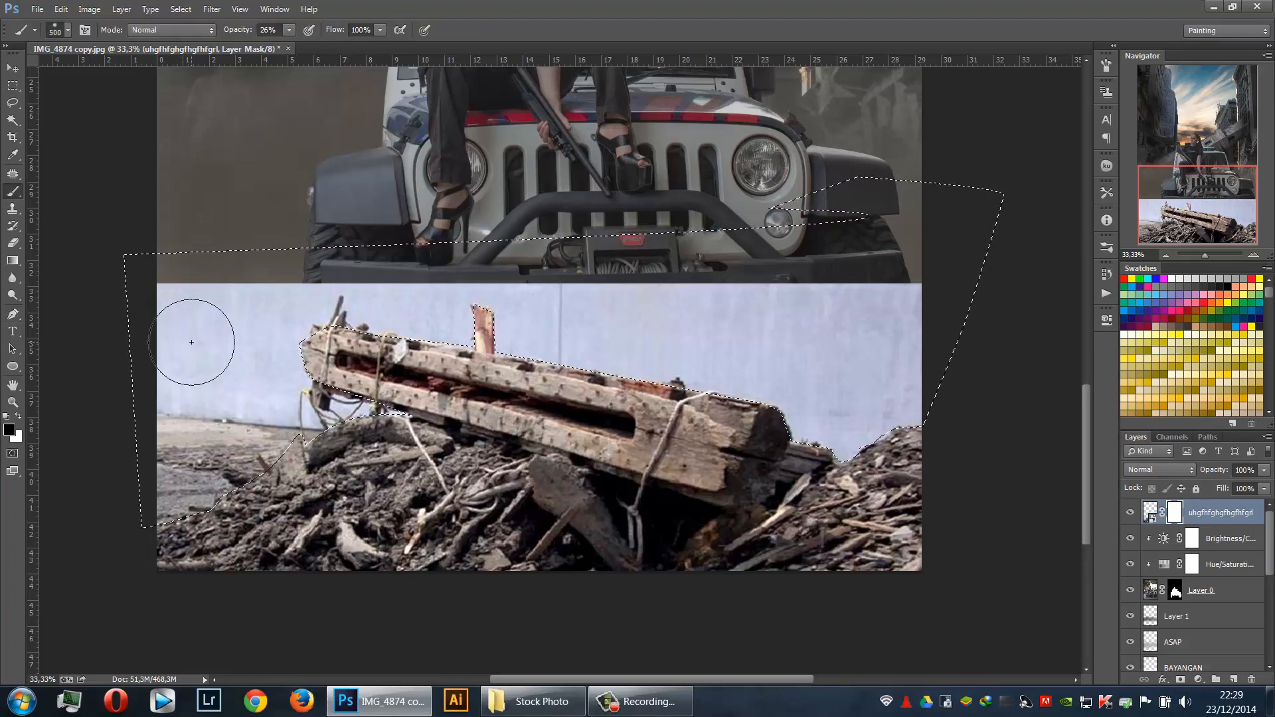
{"action": "right_click", "coordinate": [236, 302]}
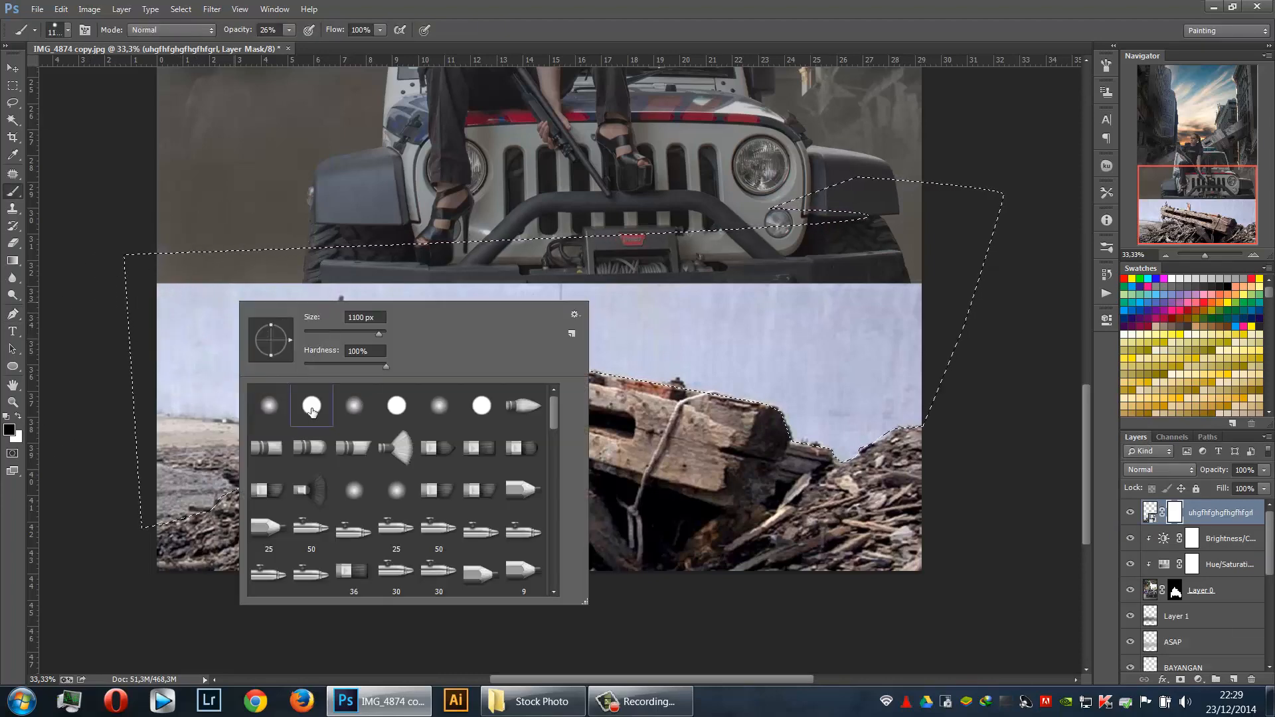
{"action": "left_click", "coordinate": [289, 31]}
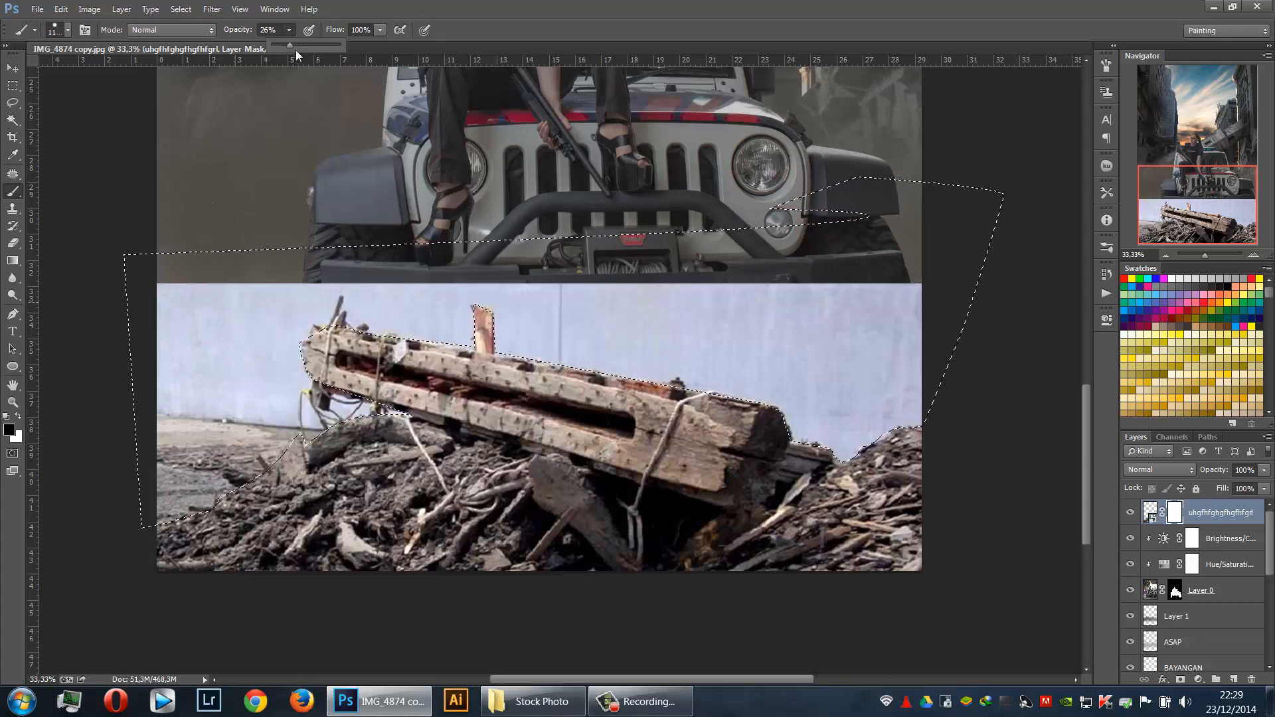
{"action": "left_click_drag", "start_coordinate": [291, 47], "coordinate": [420, 50]}
{"action": "left_click", "coordinate": [13, 191]}
{"action": "mouse_move", "coordinate": [199, 372]}
{"action": "left_mouse_down"}
{"action": "mouse_move", "coordinate": [250, 332]}
{"action": "mouse_move", "coordinate": [546, 415]}
{"action": "mouse_move", "coordinate": [391, 383]}
{"action": "mouse_move", "coordinate": [391, 409]}
{"action": "mouse_move", "coordinate": [923, 455]}
{"action": "left_mouse_up"}
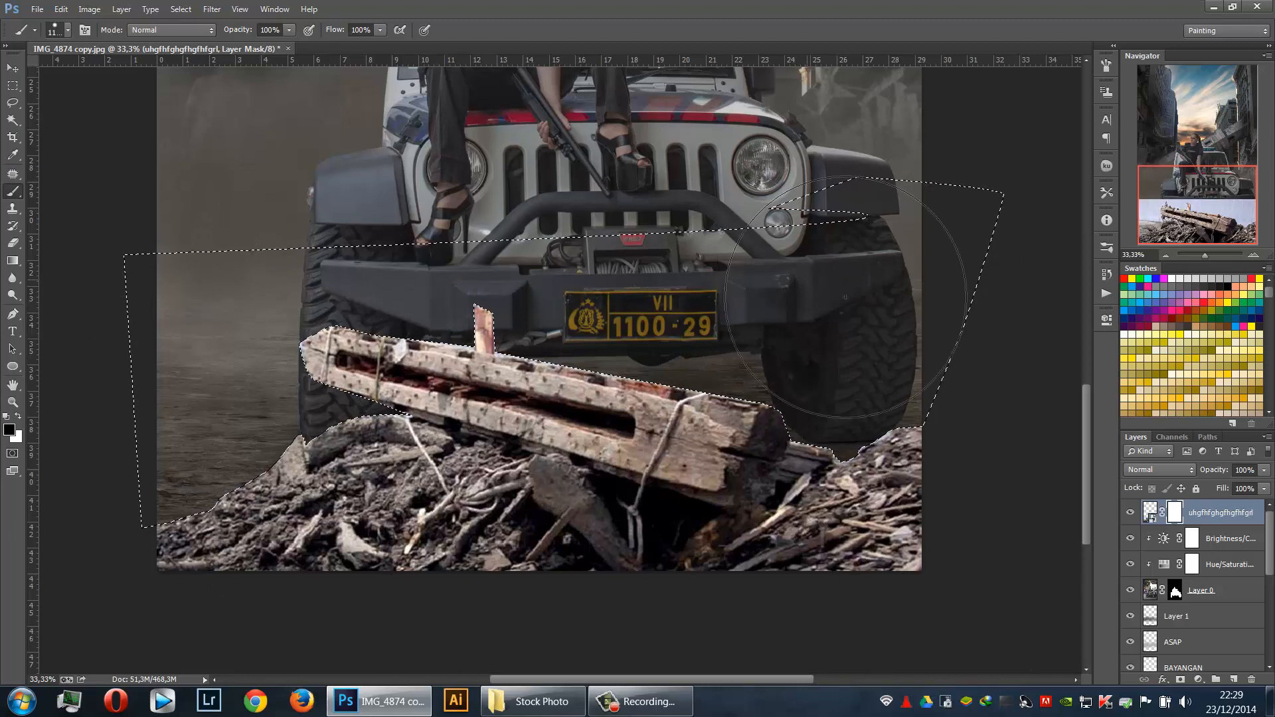
{"action": "key", "text": "ctrl+d"}
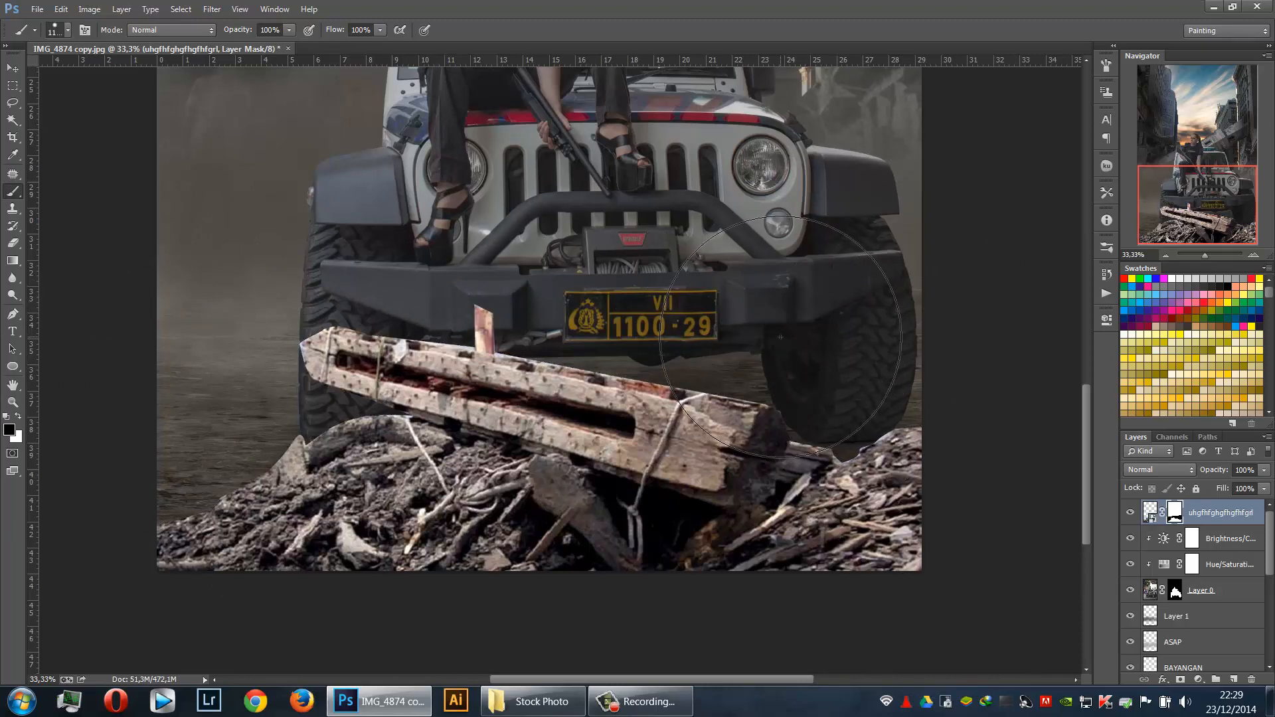
{"action": "key", "text": "ctrl+minus"}
{"action": "key", "text": "ctrl+minus"}
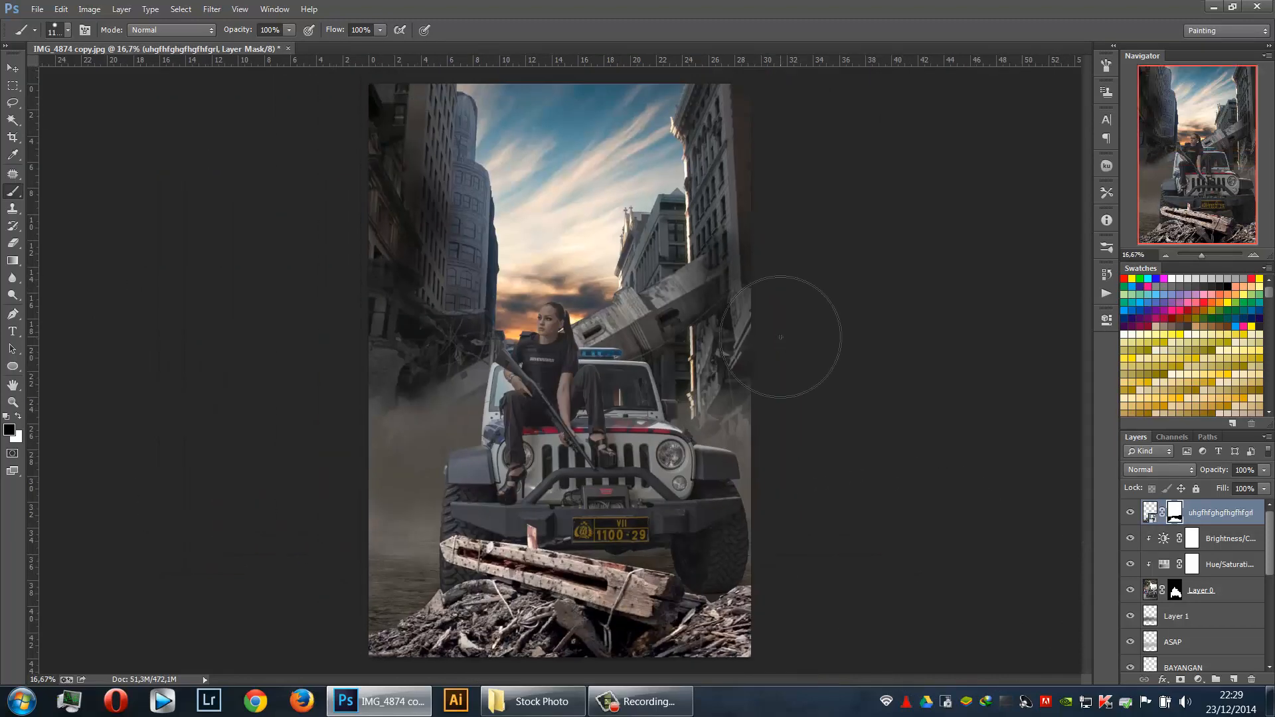
Add a Hue/Saturation adjustment clipped to the rubble layer, with hue +18, saturation -25 and lightness -24
{"action": "key", "text": "v"}
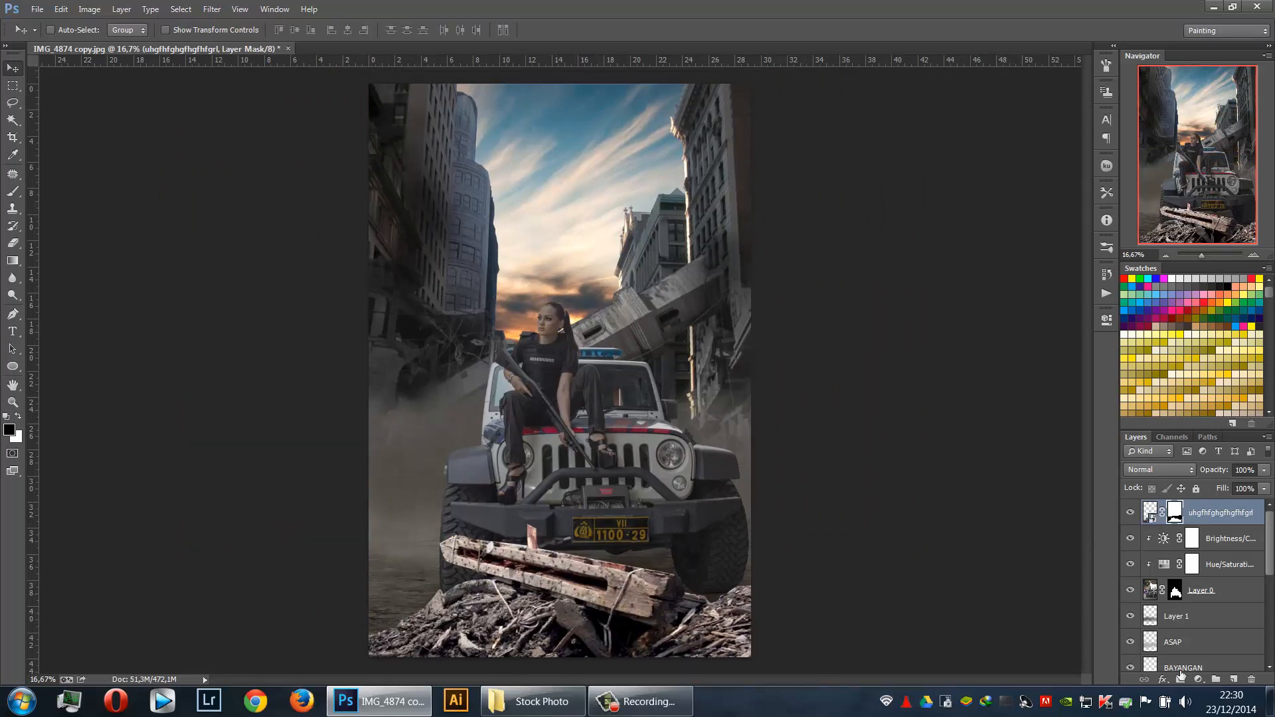
{"action": "left_click", "coordinate": [1198, 679]}
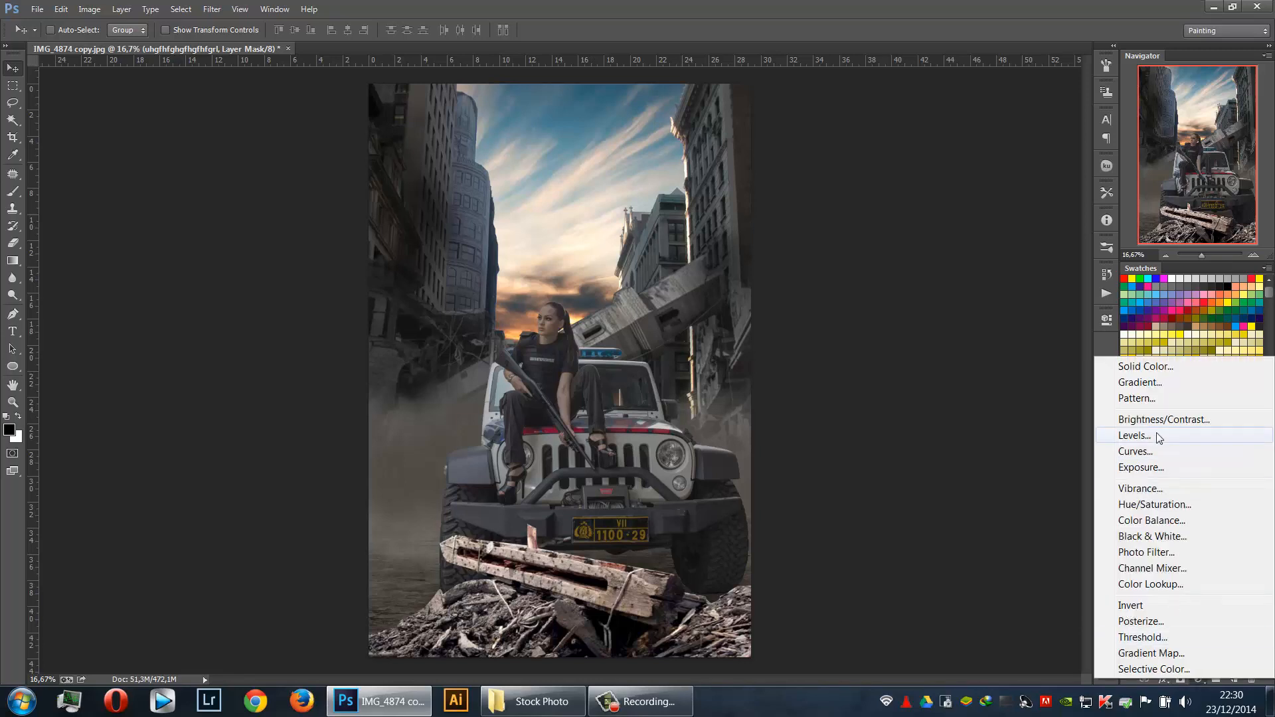
{"action": "left_click", "coordinate": [1153, 504]}
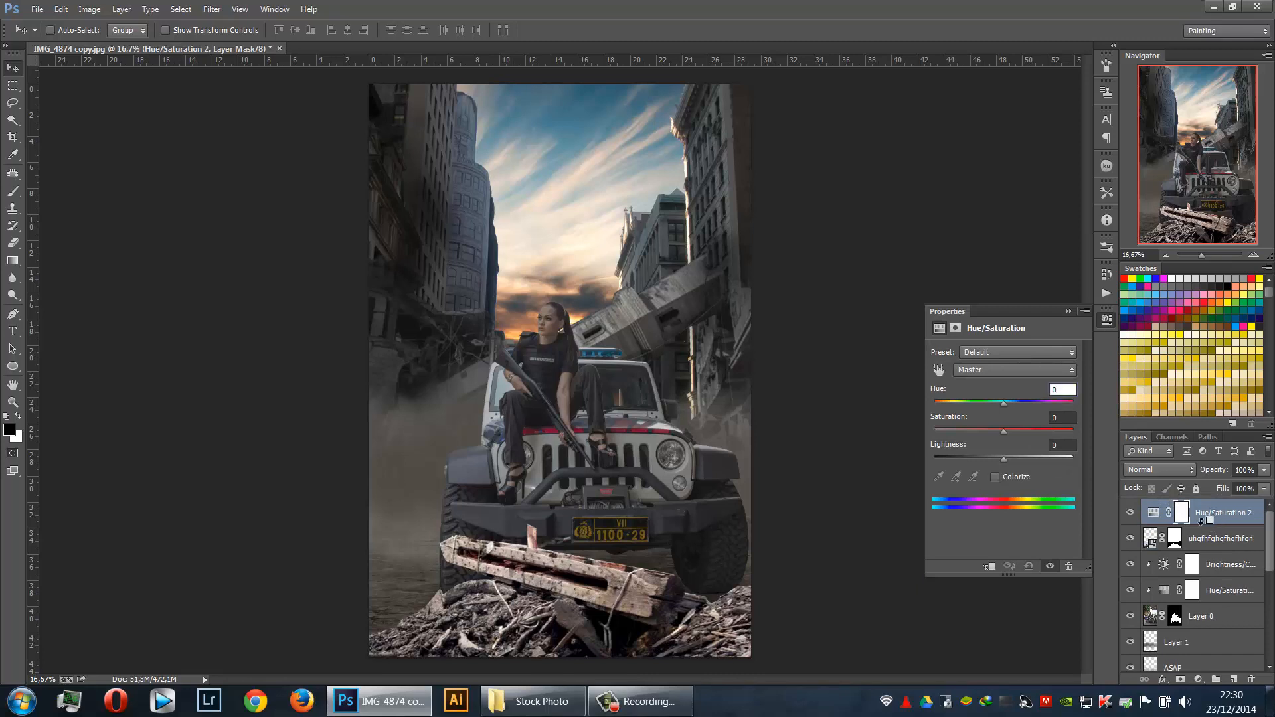
{"action": "left_click", "coordinate": [1200, 521], "text": "alt"}
{"action": "left_click_drag", "start_coordinate": [1003, 432], "coordinate": [1017, 404]}
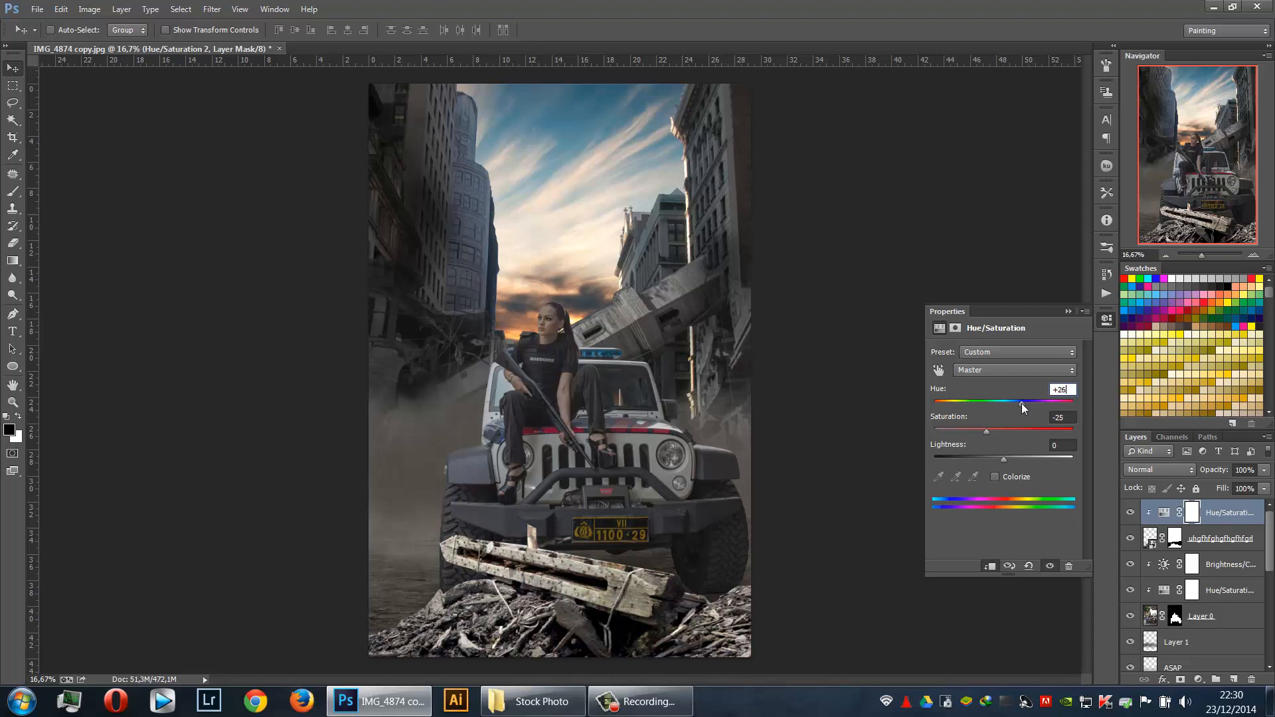
{"action": "left_click_drag", "start_coordinate": [1003, 458], "coordinate": [988, 459]}
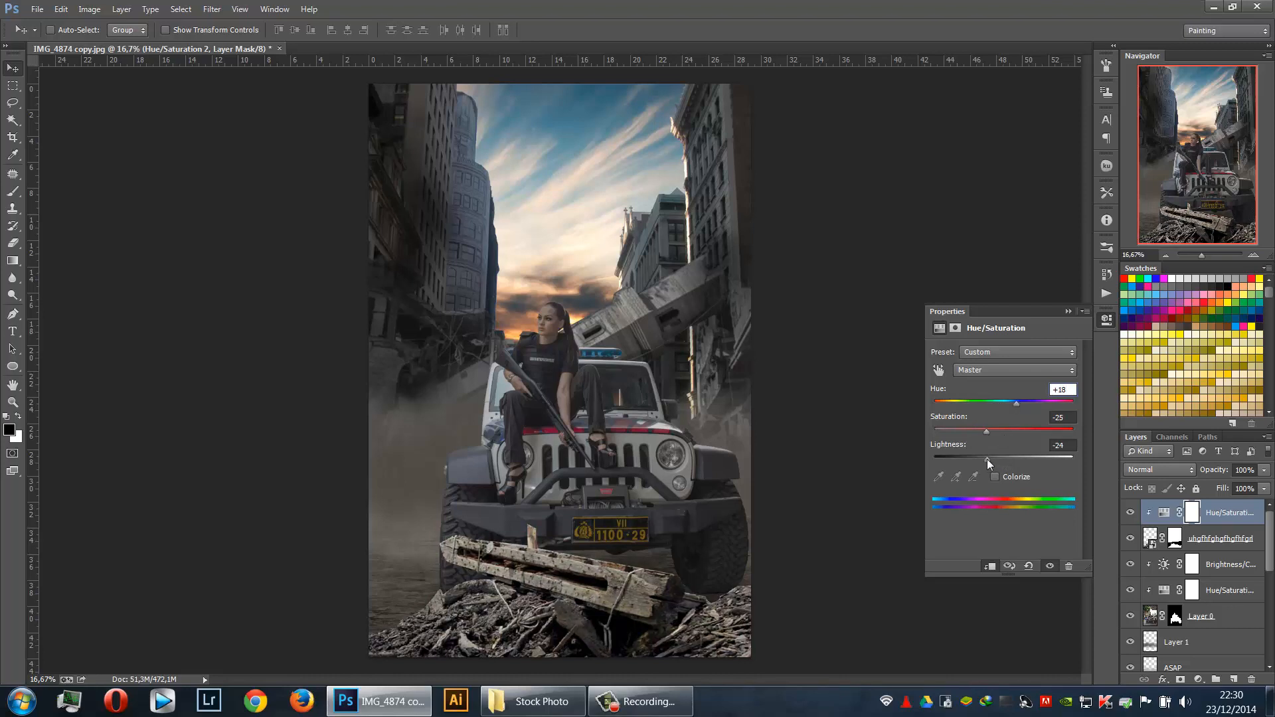
{"action": "left_click", "coordinate": [1067, 311]}
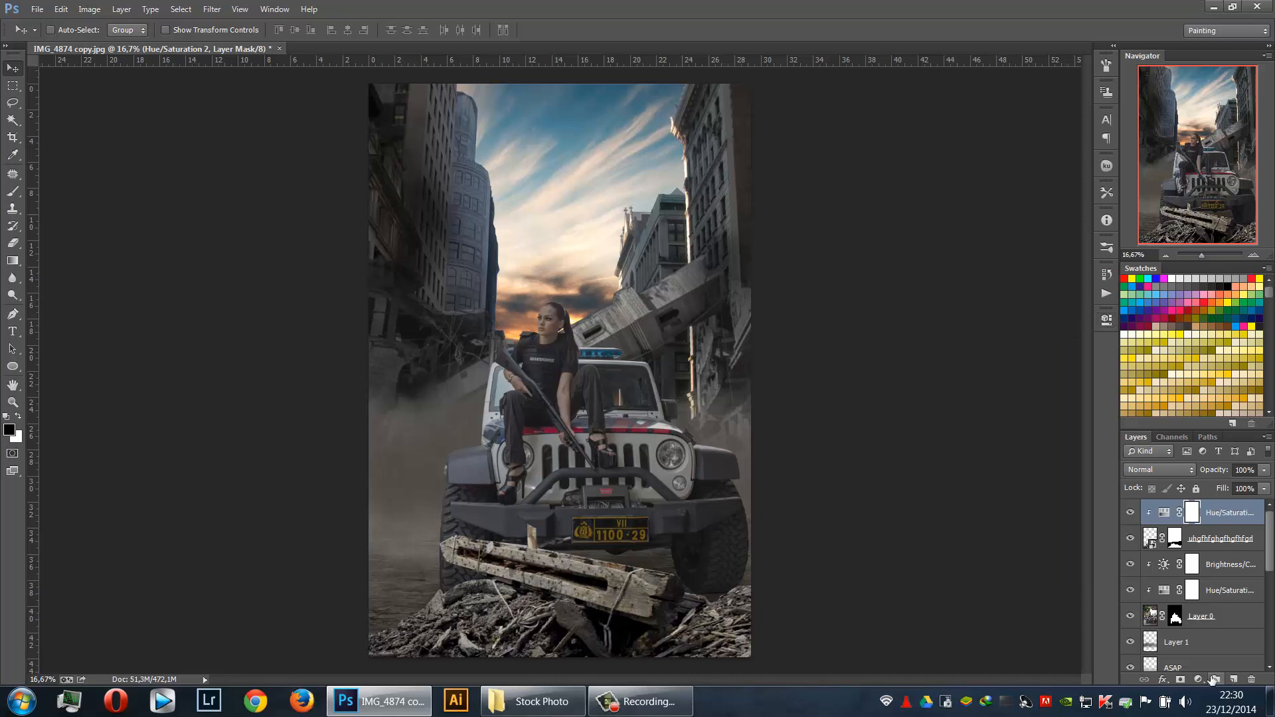
Add a Color Balance adjustment clipped to the rubble layer, with yellow-blue at +10 in the midtones and -9 in the shadows
{"action": "left_click", "coordinate": [1198, 680]}
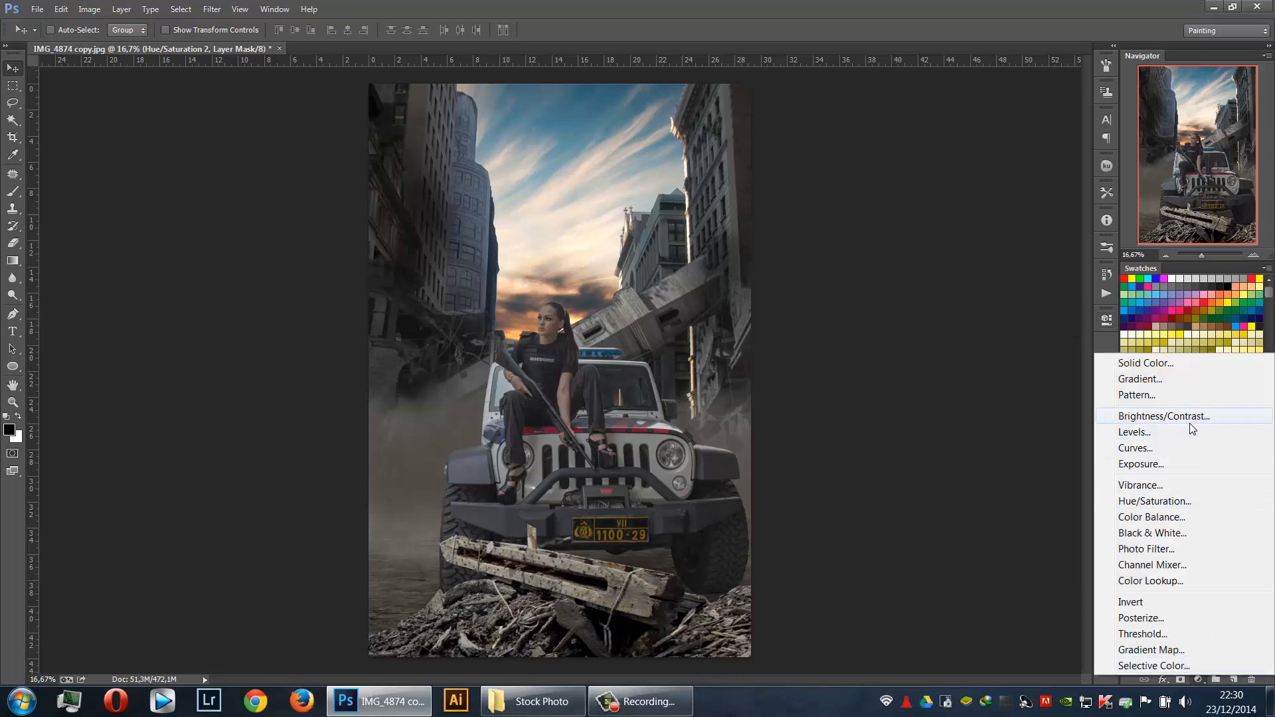
{"action": "left_click", "coordinate": [1175, 517]}
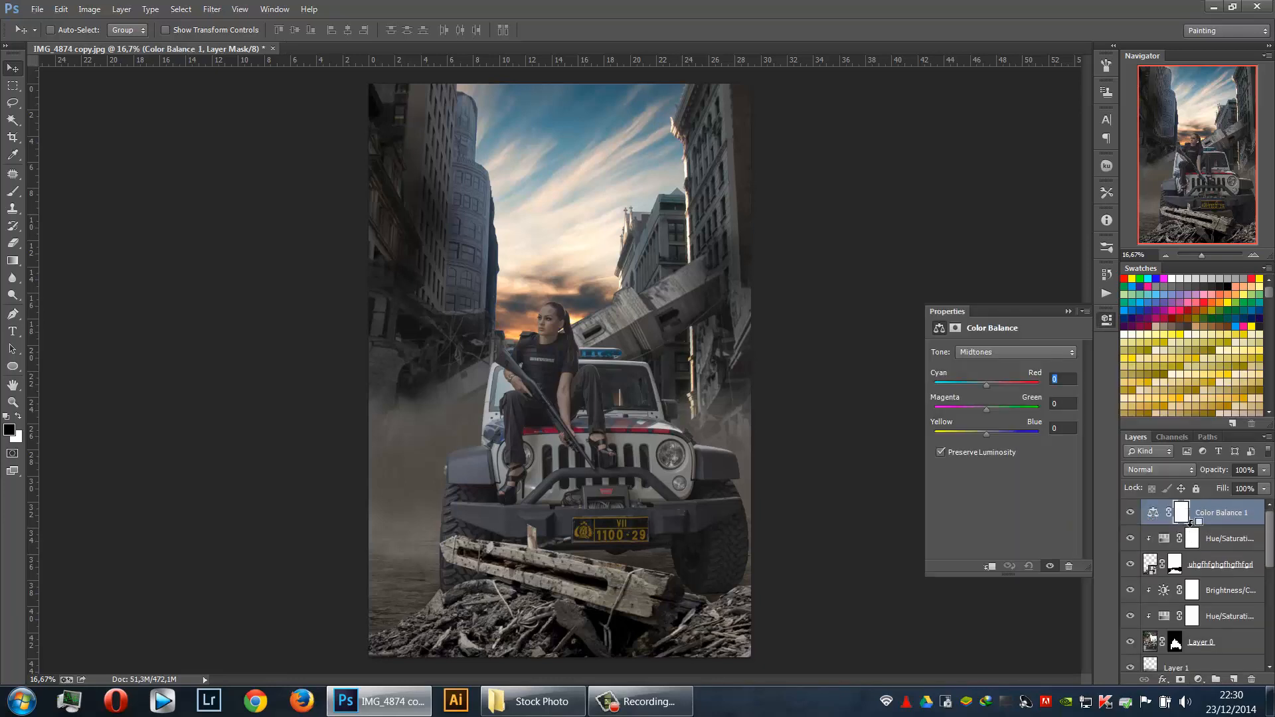
{"action": "left_click", "coordinate": [1191, 526], "text": "alt"}
{"action": "left_click_drag", "start_coordinate": [981, 384], "coordinate": [986, 385]}
{"action": "left_click_drag", "start_coordinate": [984, 436], "coordinate": [991, 434]}
{"action": "left_click", "coordinate": [1025, 351]}
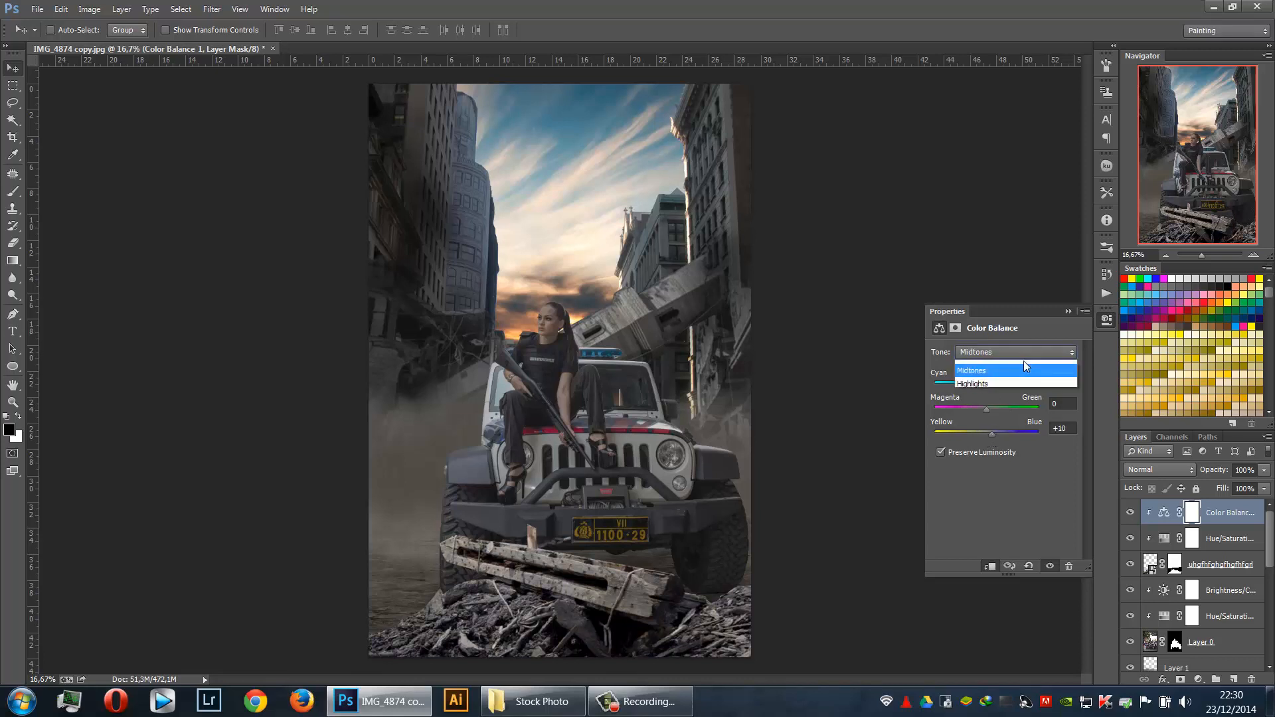
{"action": "left_click", "coordinate": [1012, 367]}
{"action": "left_click_drag", "start_coordinate": [990, 429], "coordinate": [981, 434]}
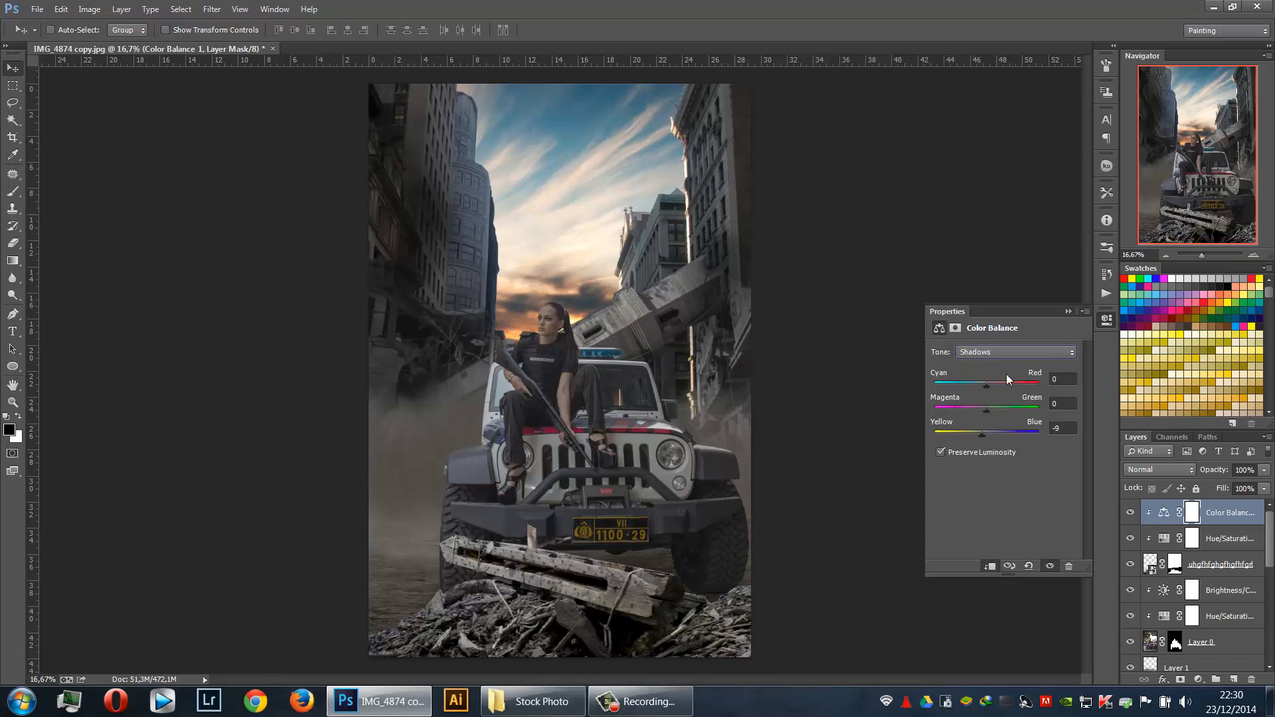
Fine-tune the shadows' cyan-red balance, and add a Brightness/Contrast adjustment clipped to the rubble with brightness -34 and contrast -28
{"action": "left_click_drag", "start_coordinate": [992, 384], "coordinate": [989, 386]}
{"action": "left_click", "coordinate": [1064, 313]}
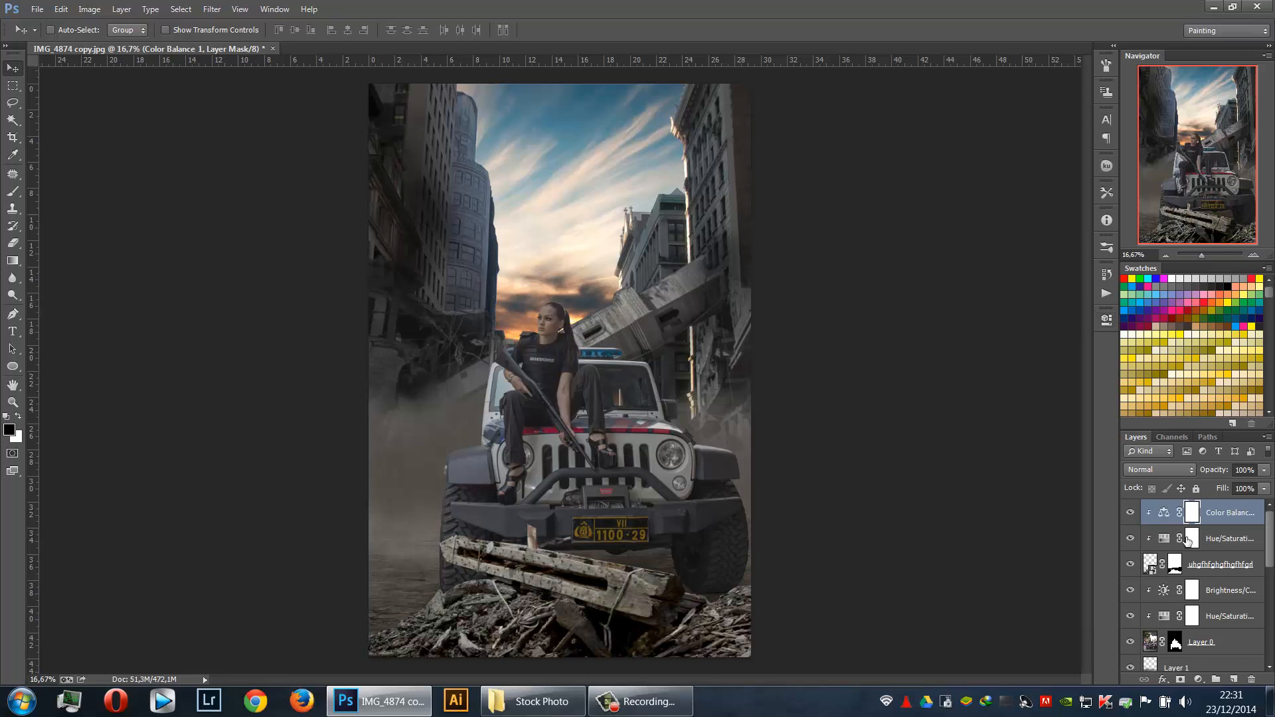
{"action": "left_click", "coordinate": [1198, 679]}
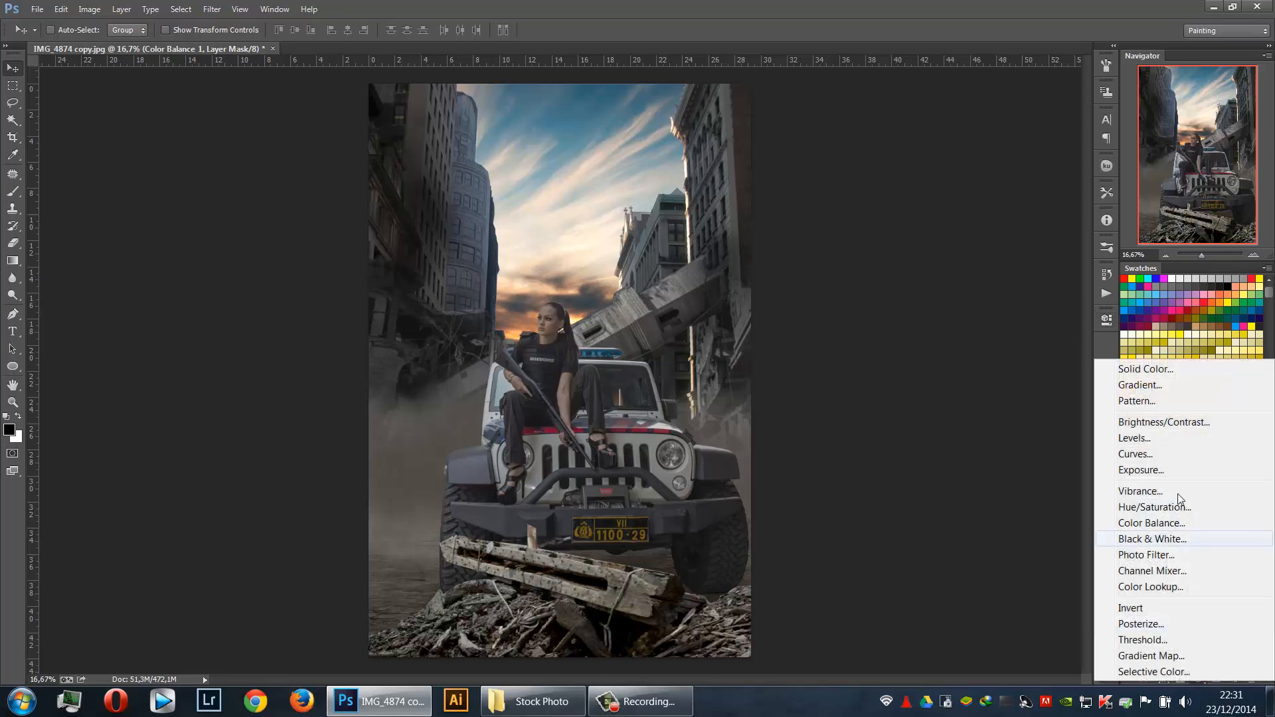
{"action": "left_click", "coordinate": [1182, 421]}
{"action": "key", "text": "ctrl+alt+g"}
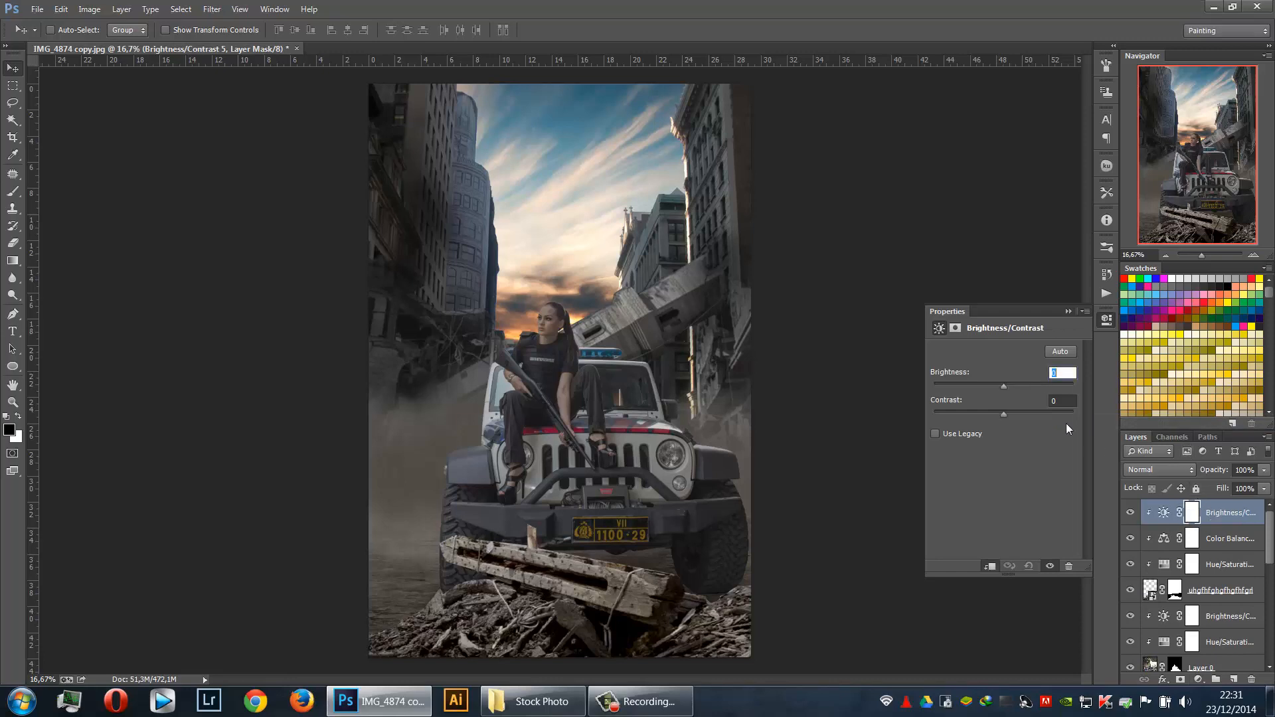
{"action": "left_click_drag", "start_coordinate": [999, 388], "coordinate": [986, 418]}
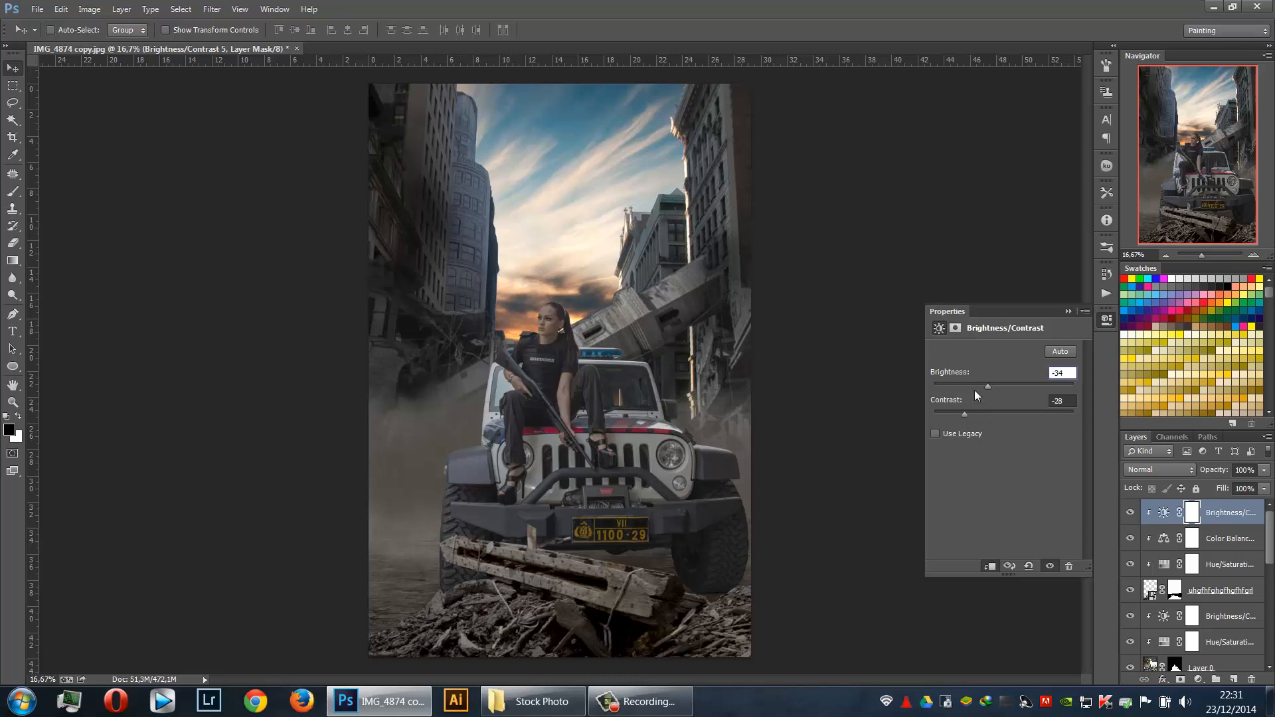
{"action": "left_click", "coordinate": [1068, 312]}
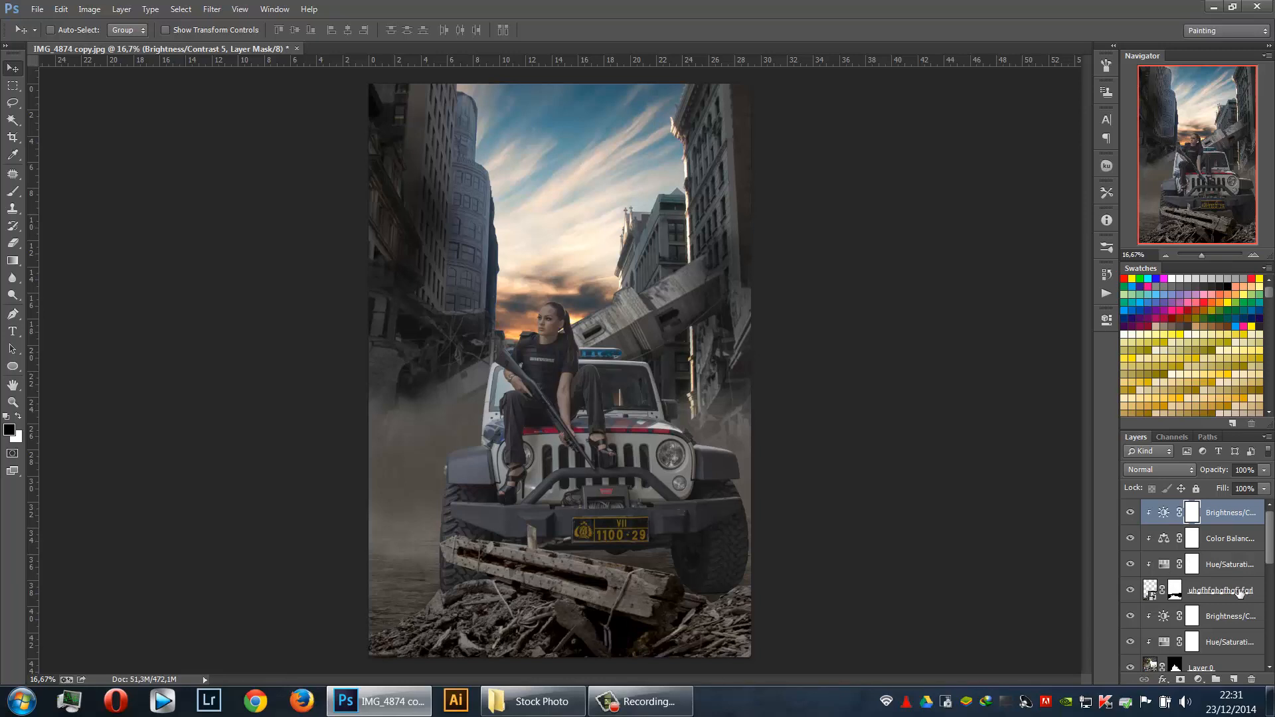
Merge the rubble layer with its three clipped adjustments into one layer and check it by toggling its visibility
{"action": "left_click", "coordinate": [1237, 591], "text": "shift"}
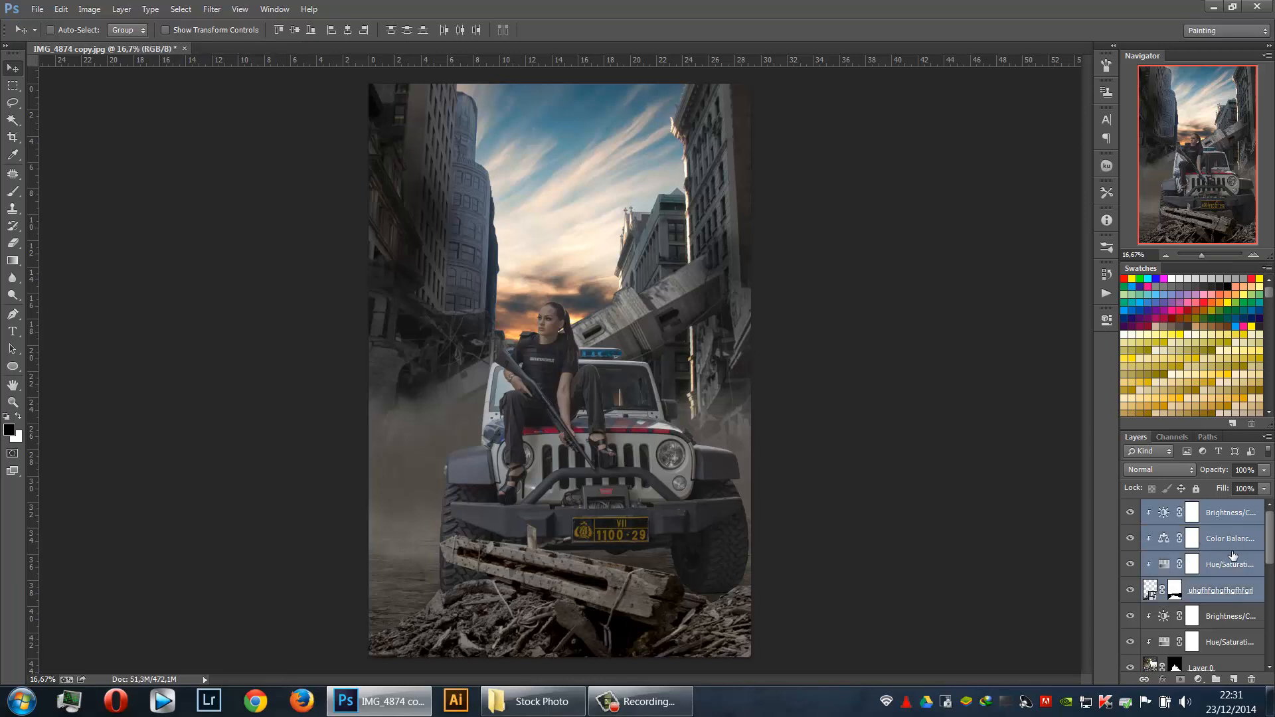
{"action": "key", "text": "ctrl+e"}
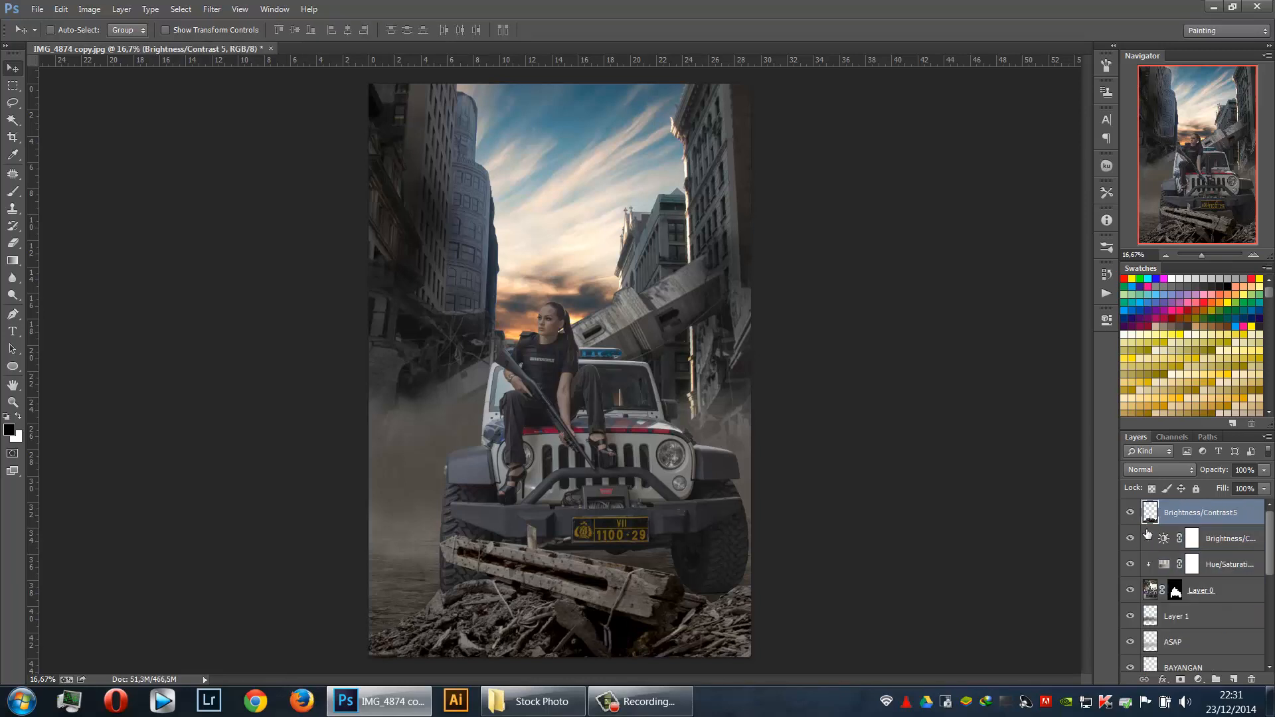
{"action": "left_click", "coordinate": [1130, 513]}
{"action": "left_click", "coordinate": [1130, 512]}
Duplicate the merged rubble layer, place the copy between the ASAP and BAYANGAN layers, and move it to the street's left side behind the jeep
{"action": "key", "text": "ctrl+j"}
{"action": "left_click_drag", "start_coordinate": [1211, 520], "coordinate": [1189, 637]}
{"action": "left_click_drag", "start_coordinate": [624, 619], "coordinate": [477, 451]}
{"action": "scroll", "coordinate": [1201, 578], "scroll_direction": "down", "scroll_amount": 2}
{"action": "left_click_drag", "start_coordinate": [1220, 568], "coordinate": [1212, 632]}
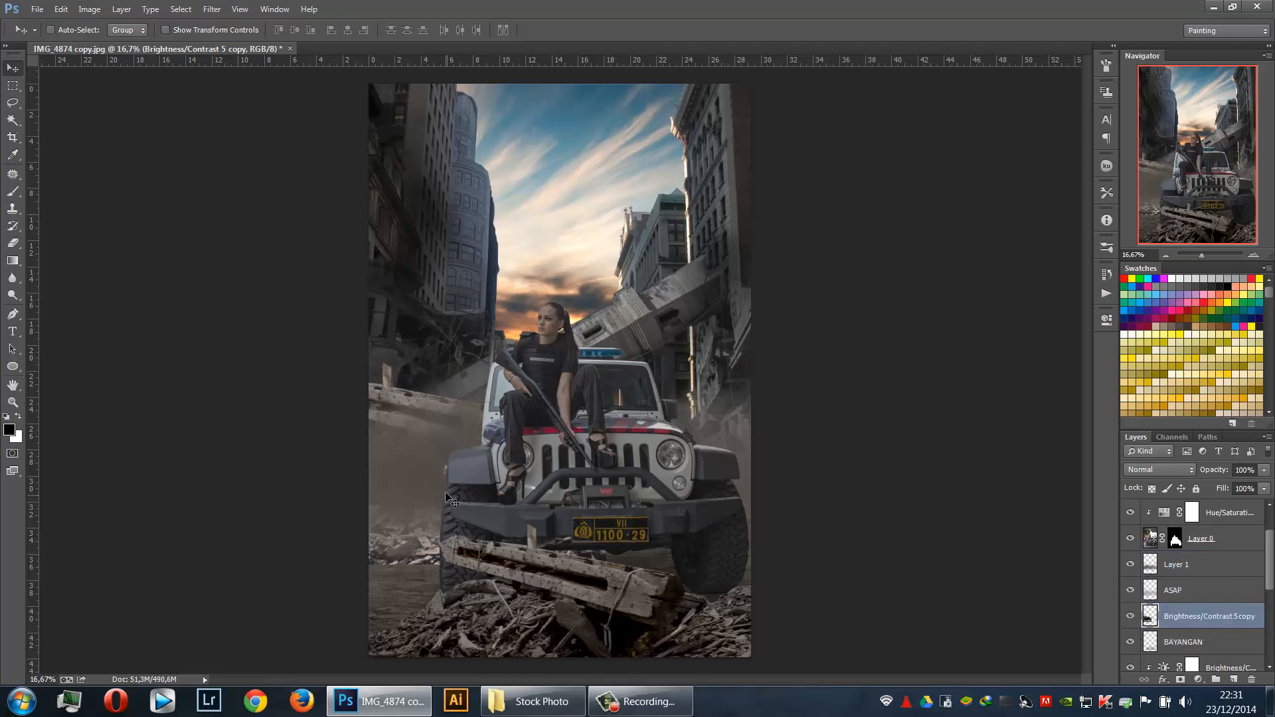
Scale the rubble copy to about 53%, raise it above the ASAP layer, and position it on the ground beside the jeep's left wheel
{"action": "key", "text": "ctrl+t"}
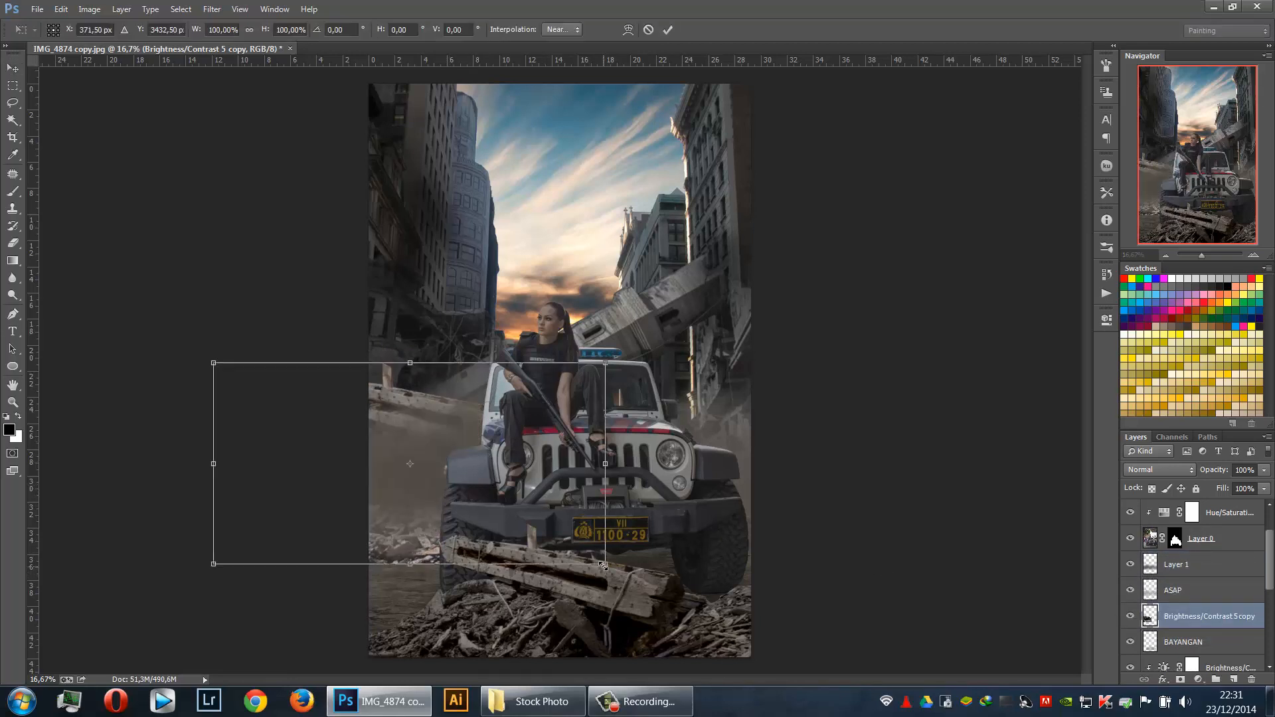
{"action": "left_click_drag", "start_coordinate": [604, 565], "coordinate": [494, 501]}
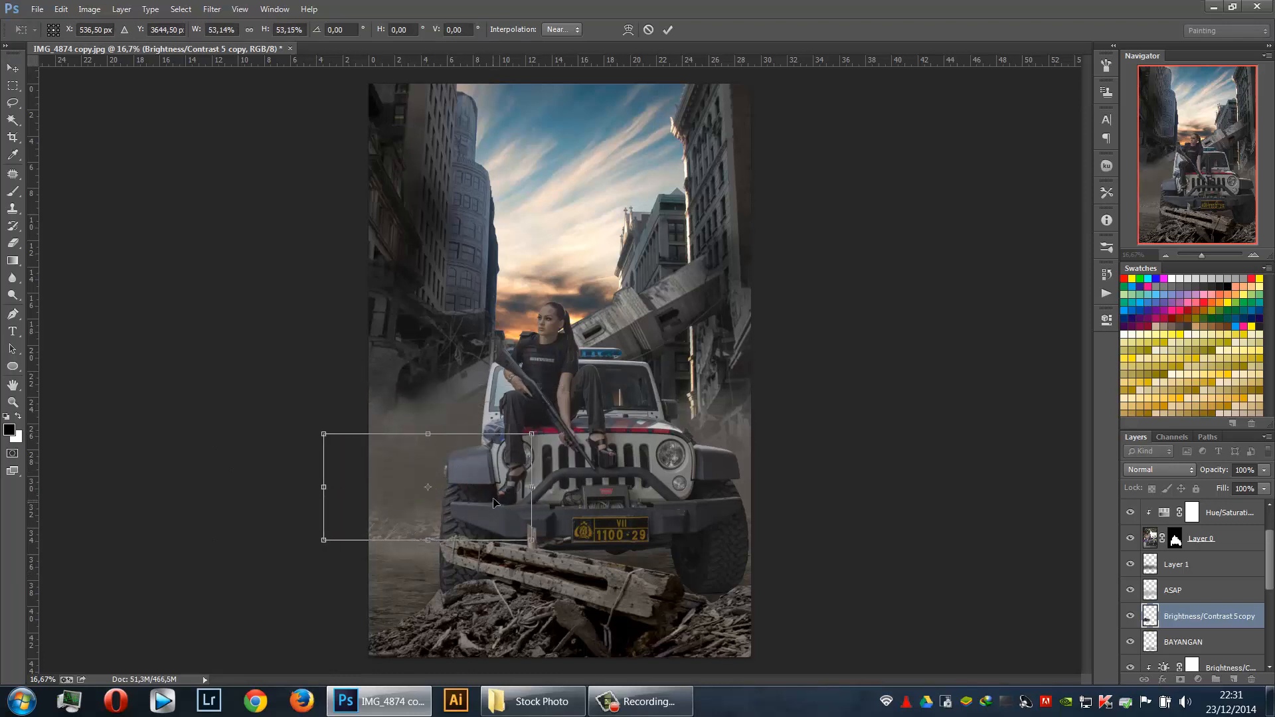
{"action": "key", "text": "Return"}
{"action": "left_click_drag", "start_coordinate": [1213, 624], "coordinate": [1213, 587]}
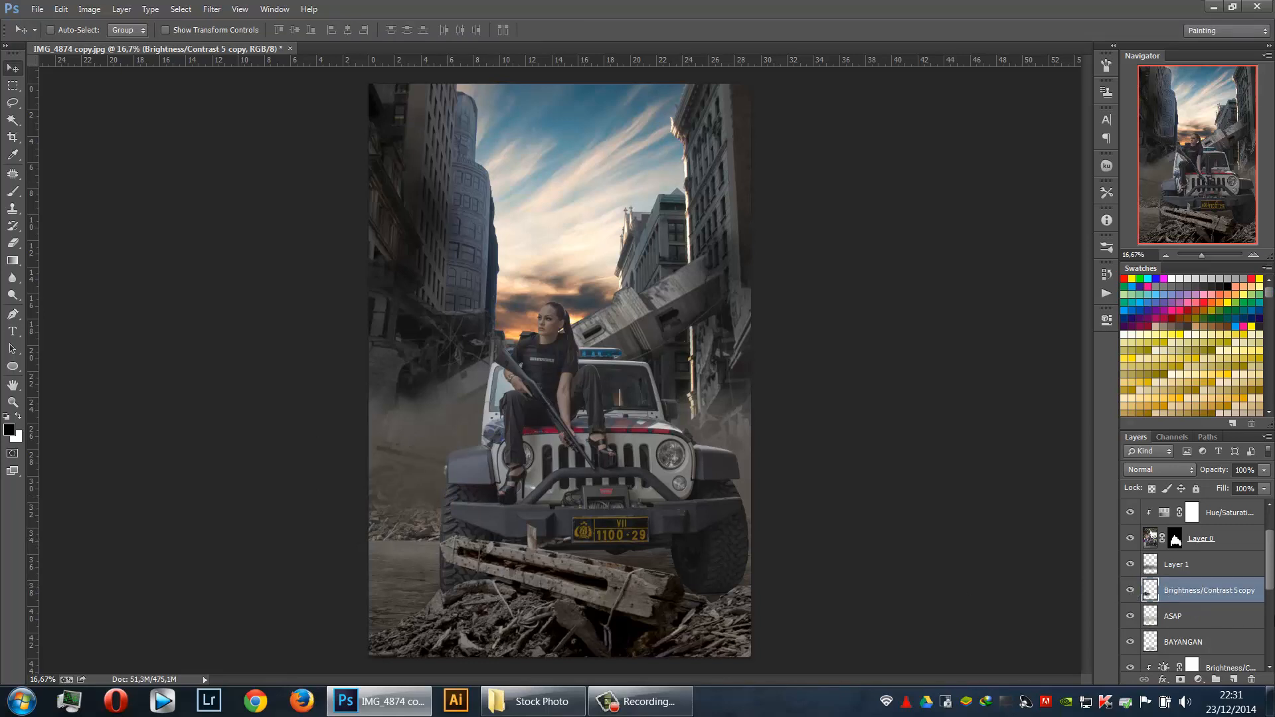
{"action": "left_click_drag", "start_coordinate": [433, 514], "coordinate": [438, 496]}
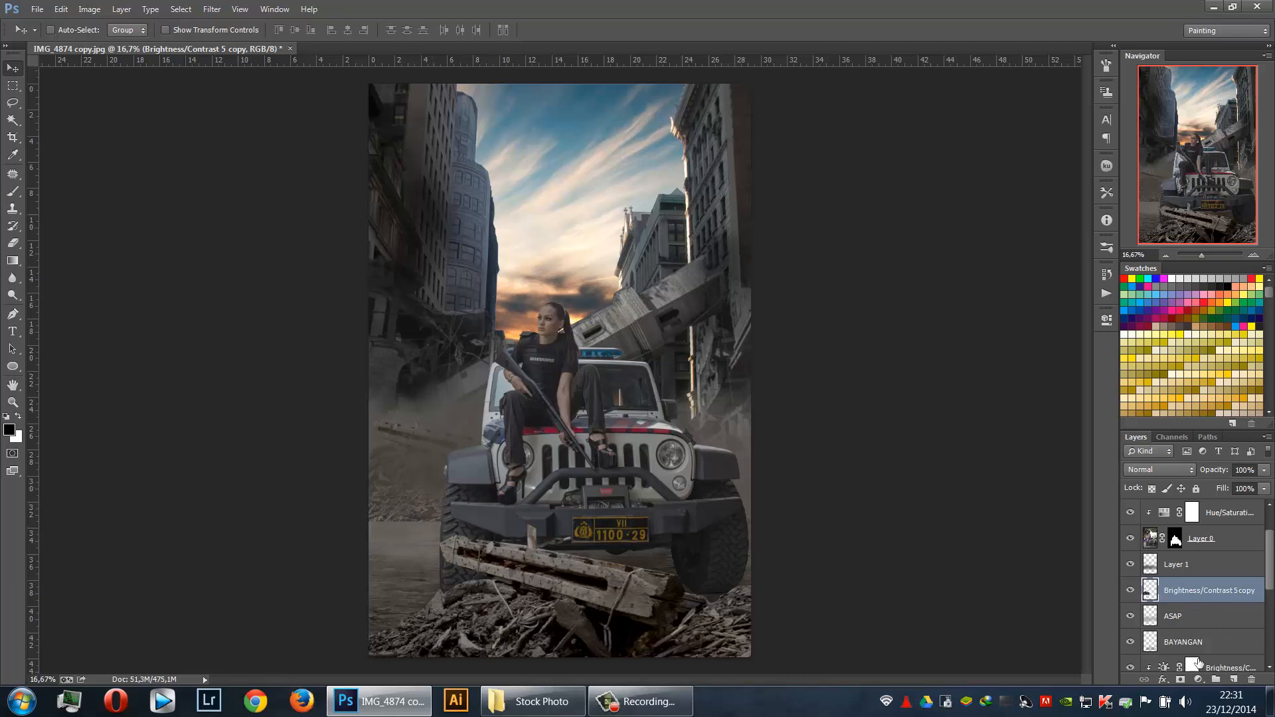
Add a layer mask to the rubble copy and paint black along its lower edge with a 300 px brush at 34% opacity
{"action": "left_click", "coordinate": [1181, 678]}
{"action": "key", "text": "b"}
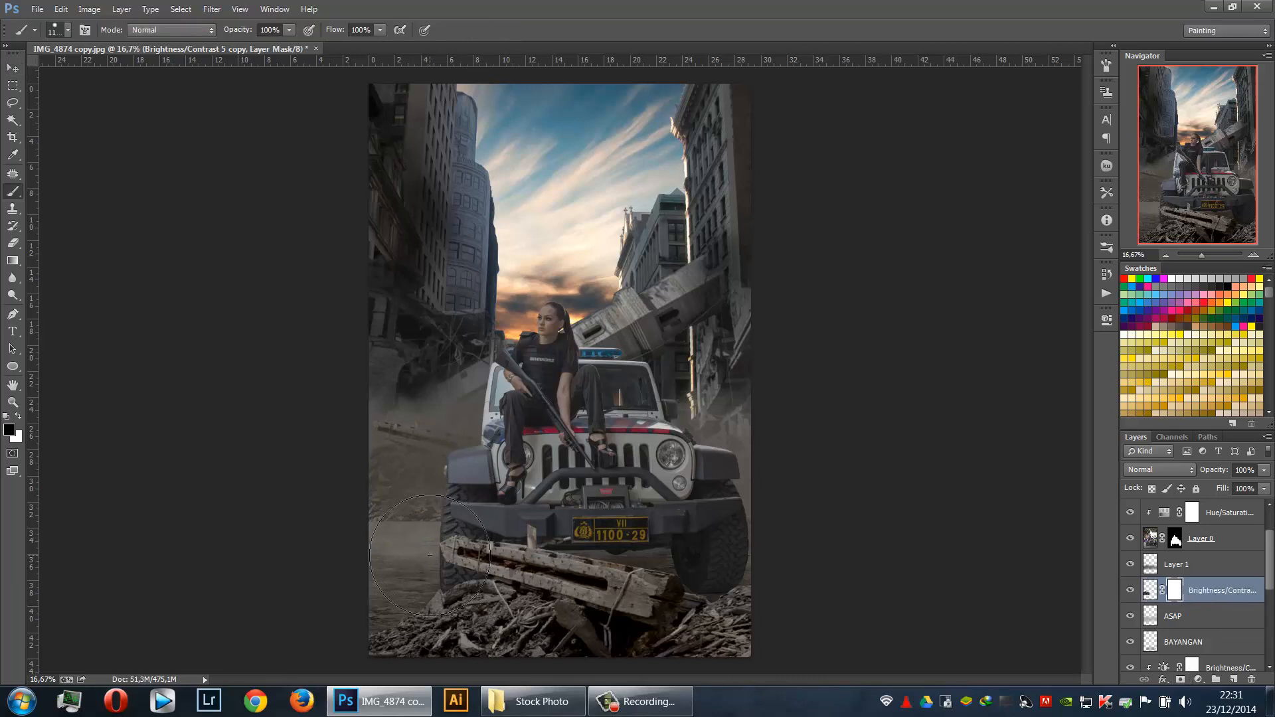
{"action": "key", "text": "bracketleft"}
{"action": "key", "text": "bracketleft"}
{"action": "key", "text": "bracketleft"}
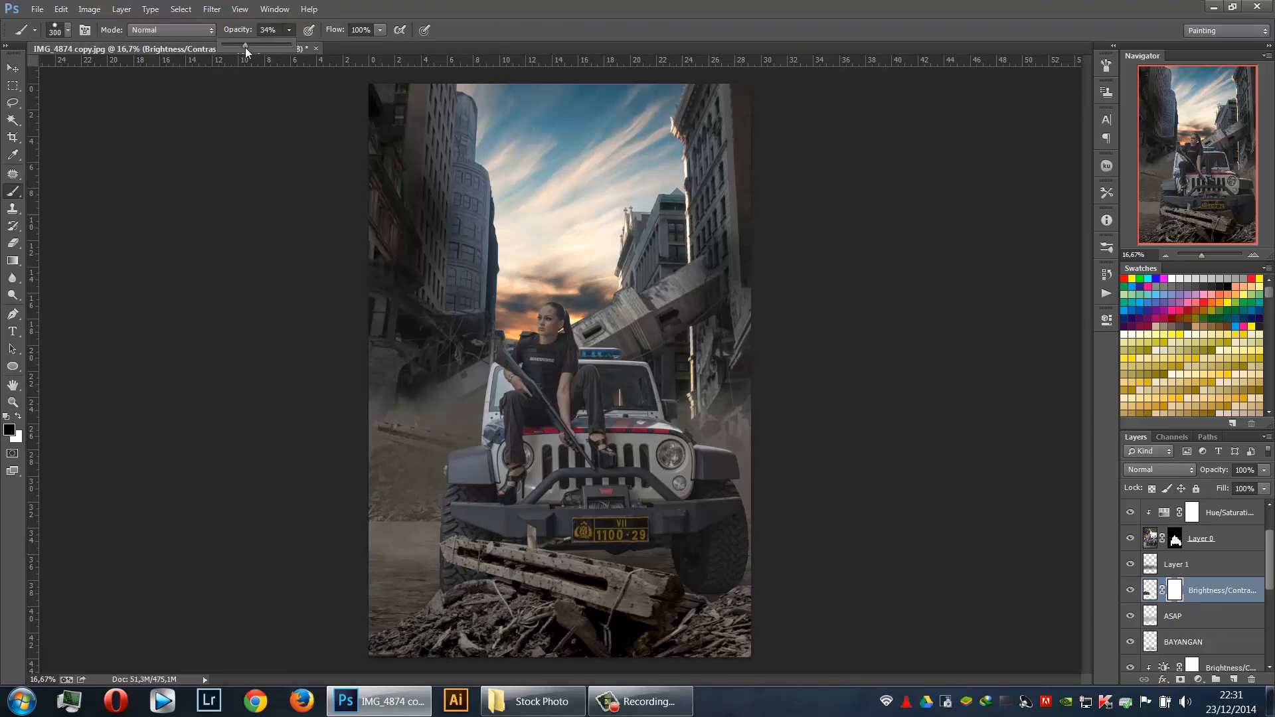
{"action": "left_click", "coordinate": [359, 533]}
{"action": "mouse_move", "coordinate": [356, 534]}
{"action": "left_mouse_down"}
{"action": "mouse_move", "coordinate": [514, 505]}
{"action": "mouse_move", "coordinate": [329, 525]}
{"action": "mouse_move", "coordinate": [510, 532]}
{"action": "mouse_move", "coordinate": [328, 535]}
{"action": "mouse_move", "coordinate": [403, 549]}
{"action": "mouse_move", "coordinate": [409, 534]}
{"action": "mouse_move", "coordinate": [490, 525]}
{"action": "mouse_move", "coordinate": [420, 594]}
{"action": "left_mouse_up"}
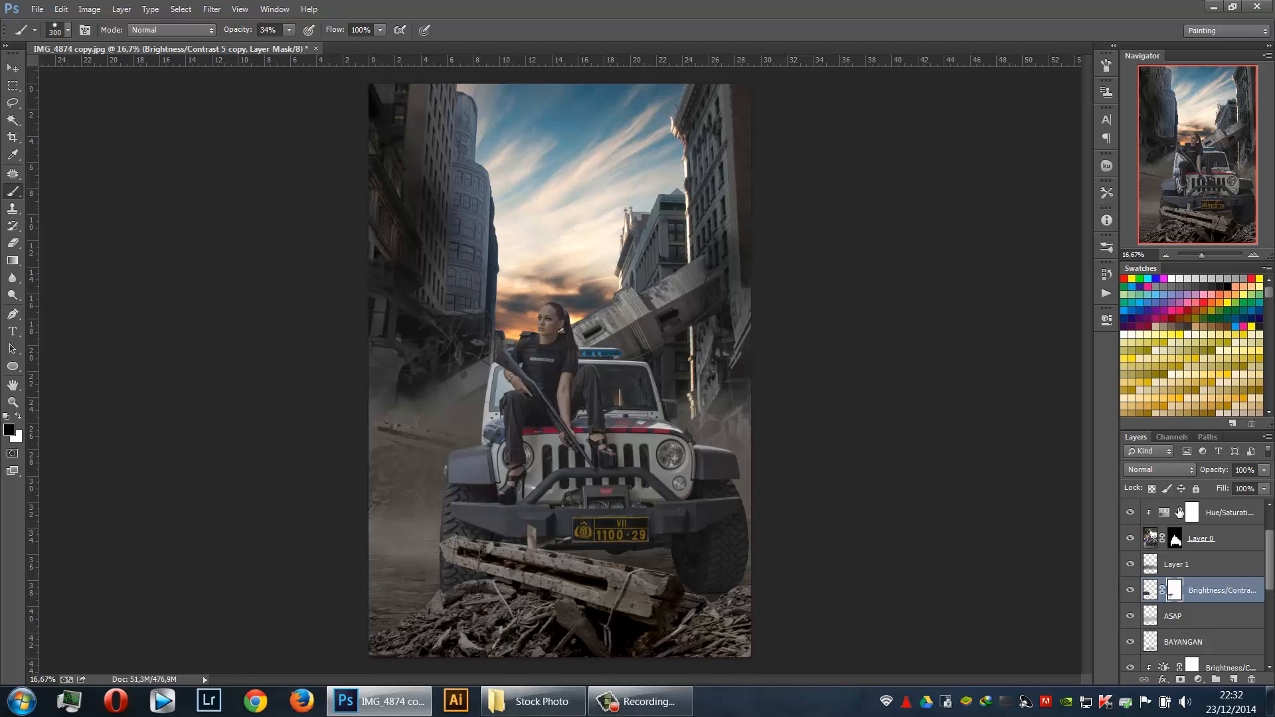
Add a layer mask to the foreground rubble layer
{"action": "scroll", "coordinate": [1200, 508], "scroll_direction": "up", "scroll_amount": 2}
{"action": "left_click", "coordinate": [1195, 513]}
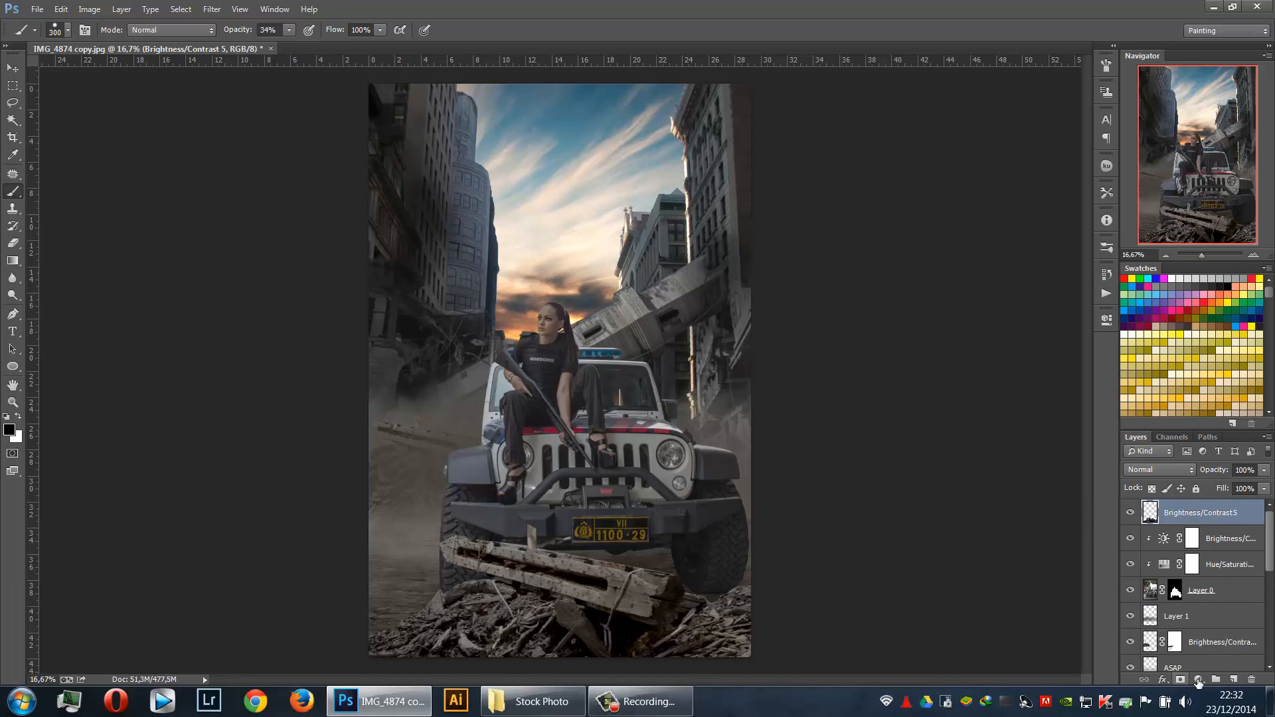
{"action": "left_click", "coordinate": [1179, 680]}
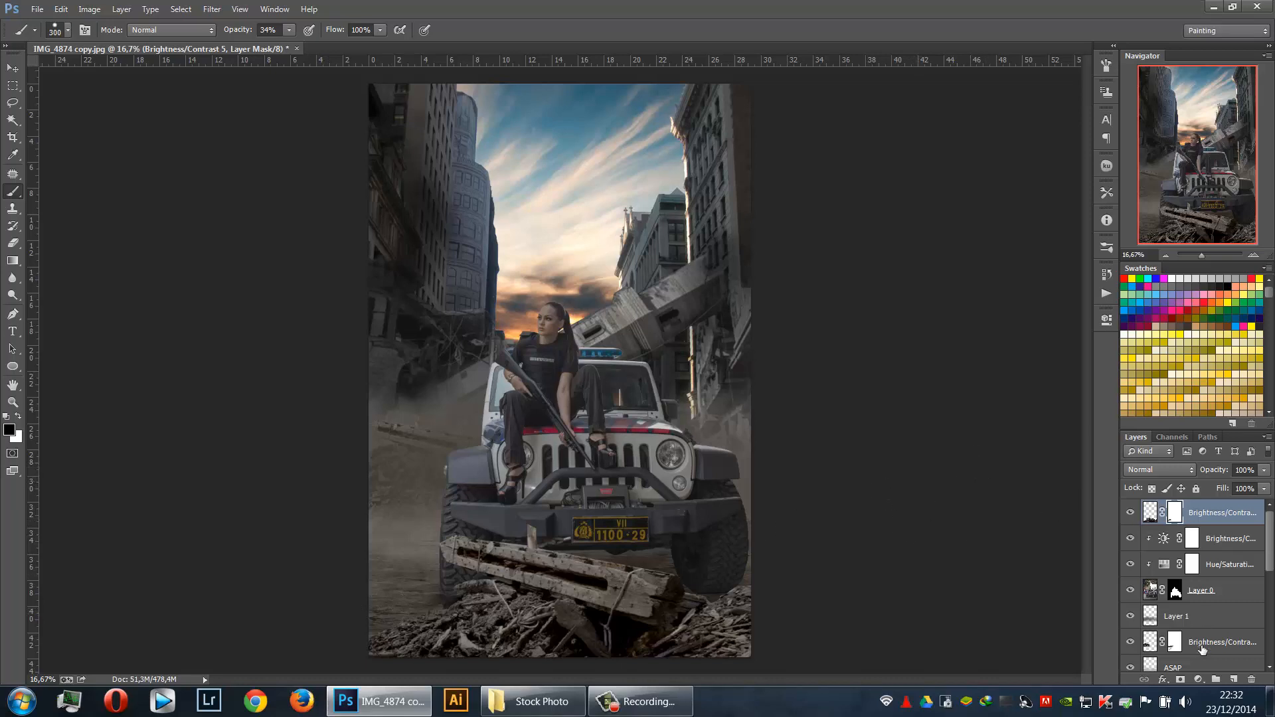
Create a top layer named "Asap" and sample the dusty ground colour beside the jeep as the foreground colour
{"action": "left_click", "coordinate": [1233, 680]}
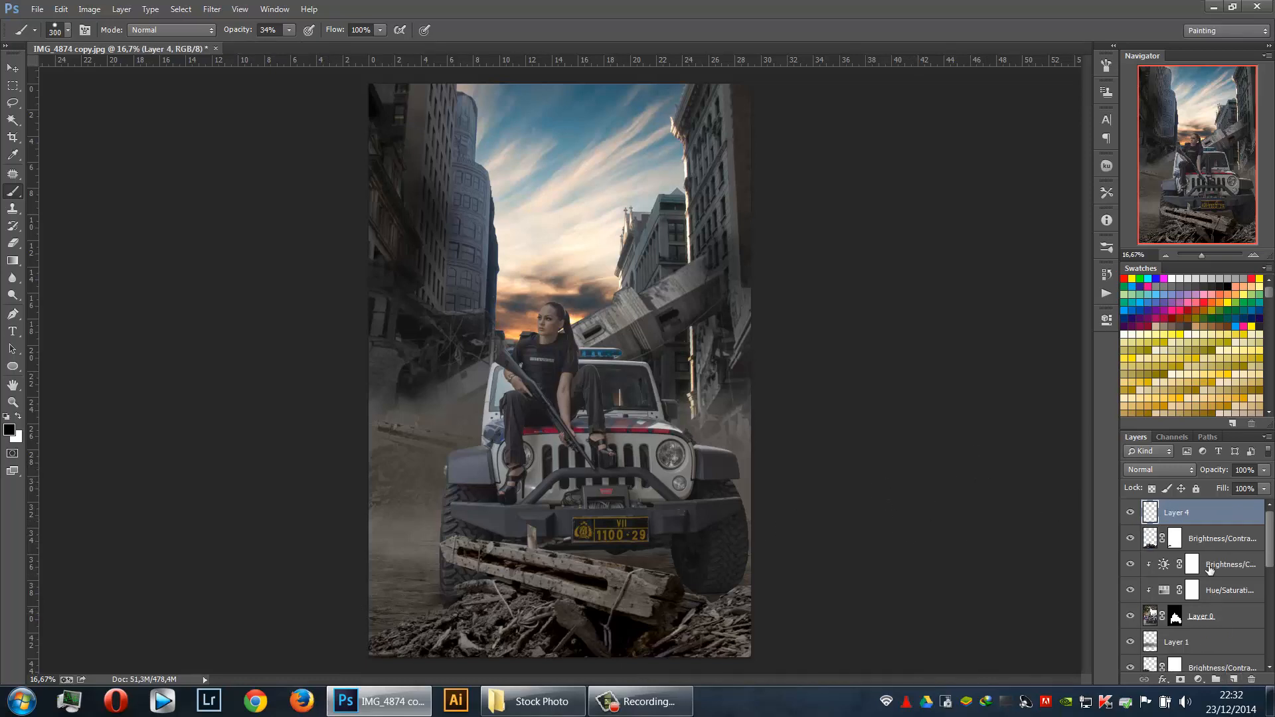
{"action": "double_click", "coordinate": [1176, 512]}
{"action": "key", "text": "Return"}
{"action": "left_click", "coordinate": [14, 156]}
{"action": "left_click", "coordinate": [393, 533]}
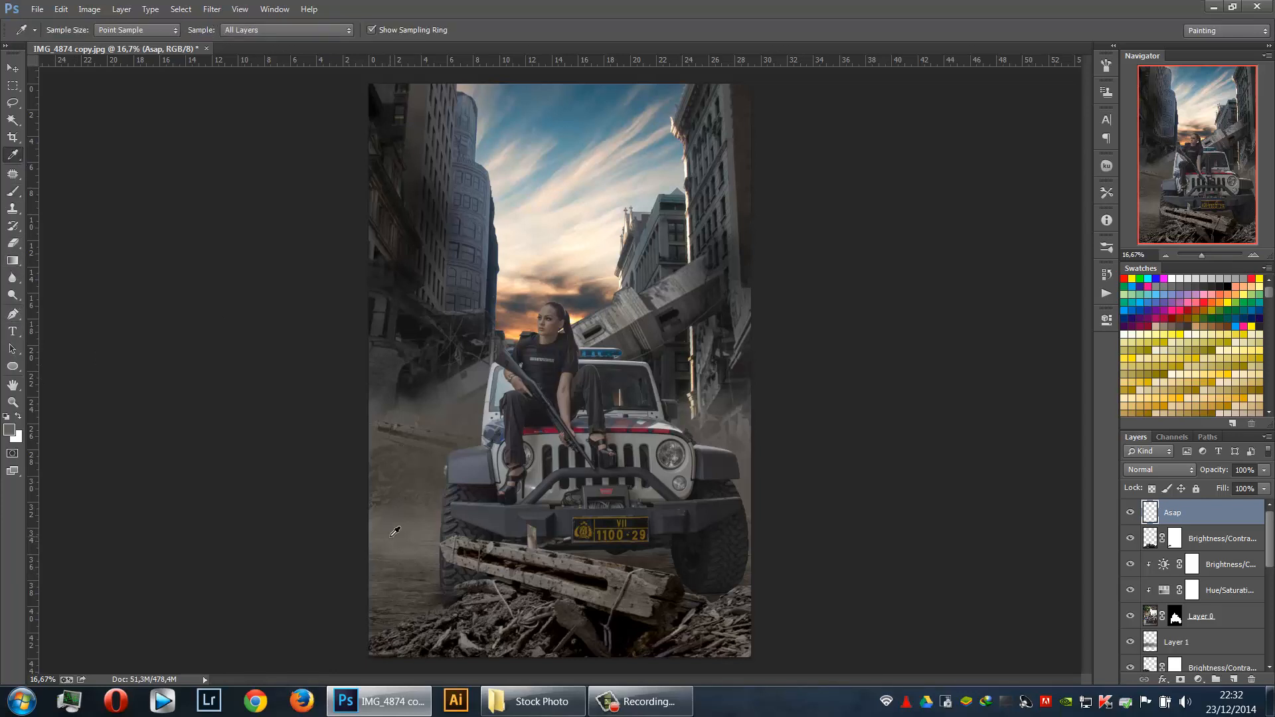
Paint smoke over the foreground rubble and wheels using the enlarged 500 px smoke brush at 34% opacity, and set the Asap layer's opacity to 63%
{"action": "left_click", "coordinate": [12, 191]}
{"action": "right_click", "coordinate": [592, 376]}
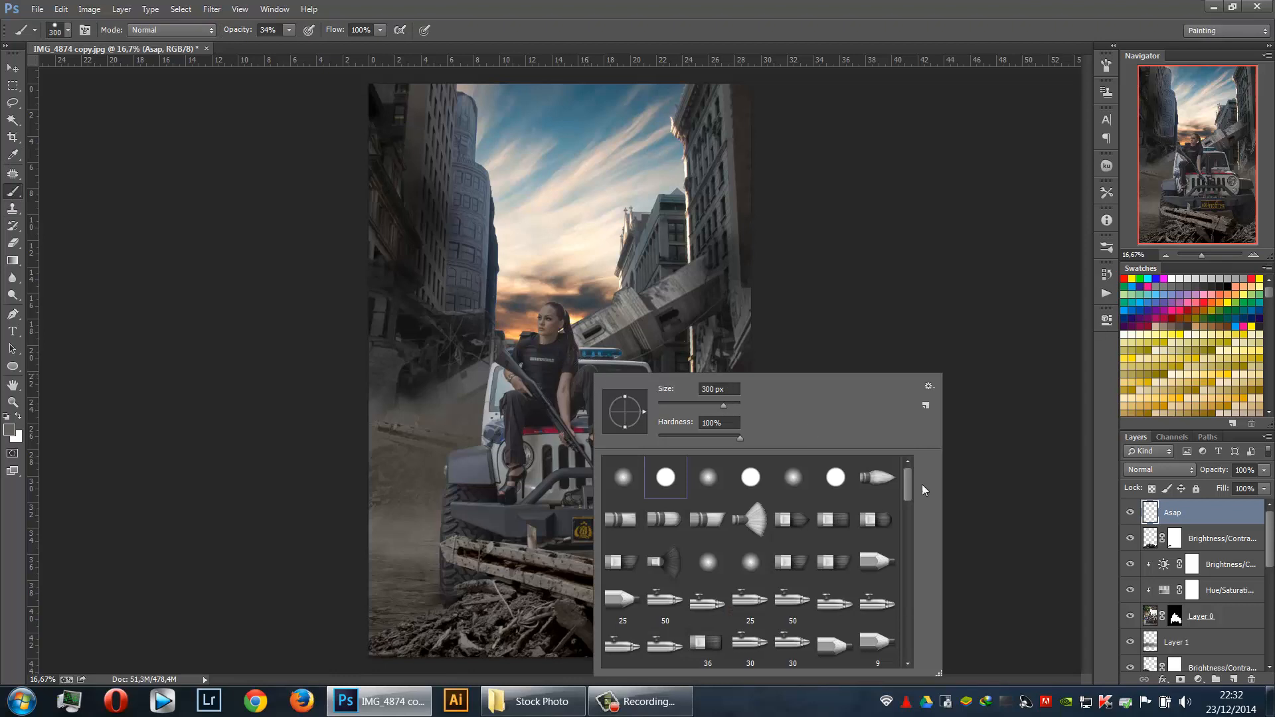
{"action": "mouse_move", "coordinate": [907, 491]}
{"action": "left_mouse_down"}
{"action": "mouse_move", "coordinate": [906, 583]}
{"action": "mouse_move", "coordinate": [902, 503]}
{"action": "mouse_move", "coordinate": [891, 611]}
{"action": "left_mouse_up"}
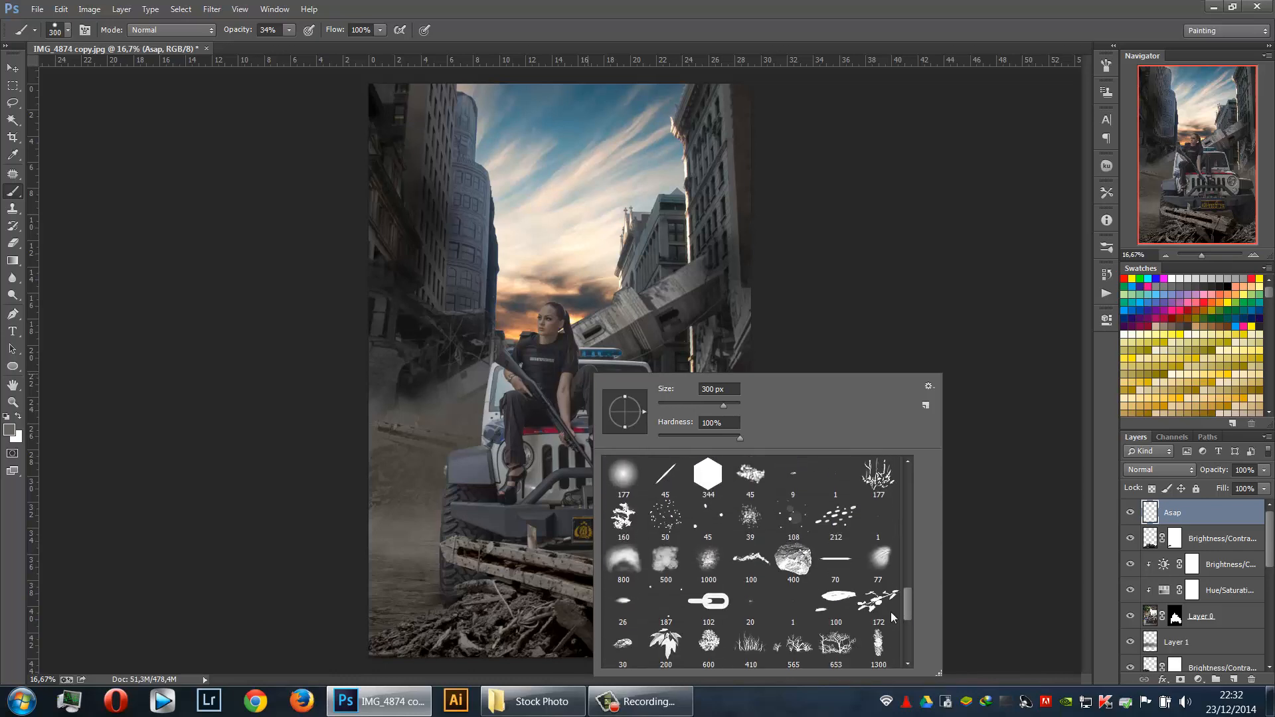
{"action": "left_click", "coordinate": [676, 575]}
{"action": "left_click", "coordinate": [929, 283]}
{"action": "key", "text": "bracketright"}
{"action": "key", "text": "bracketright"}
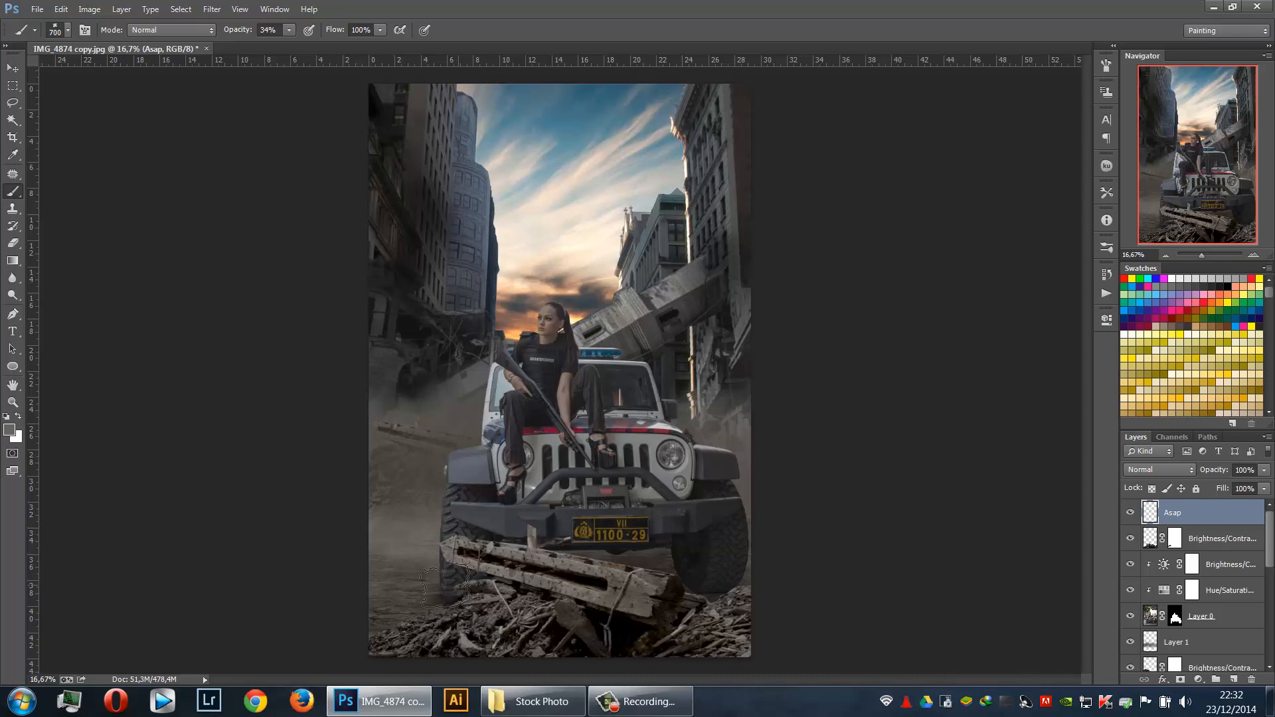
{"action": "key", "text": "bracketright"}
{"action": "key", "text": "bracketright"}
{"action": "key", "text": "bracketright"}
{"action": "key", "text": "bracketright"}
{"action": "key", "text": "bracketright"}
{"action": "key", "text": "bracketright"}
{"action": "mouse_move", "coordinate": [385, 610]}
{"action": "left_mouse_down"}
{"action": "mouse_move", "coordinate": [809, 608]}
{"action": "mouse_move", "coordinate": [433, 571]}
{"action": "mouse_move", "coordinate": [345, 588]}
{"action": "mouse_move", "coordinate": [724, 553]}
{"action": "mouse_move", "coordinate": [837, 528]}
{"action": "left_mouse_up"}
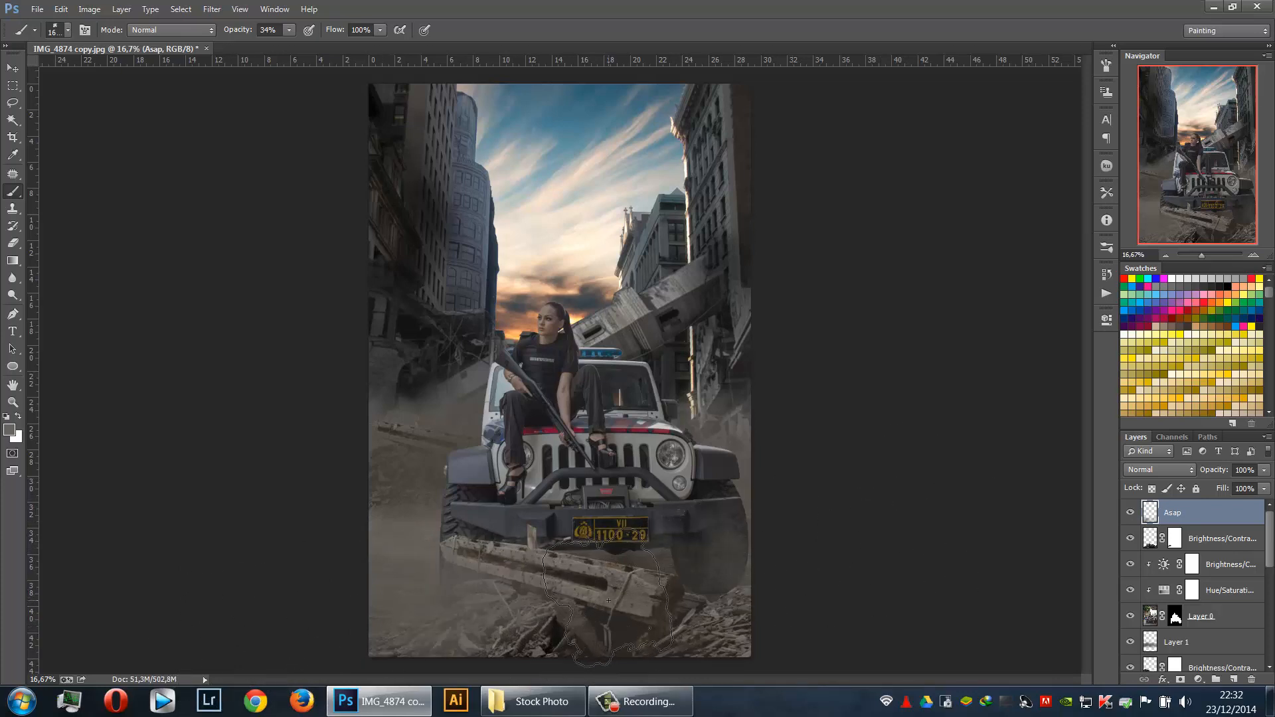
{"action": "left_click", "coordinate": [634, 606]}
{"action": "left_click", "coordinate": [1263, 470]}
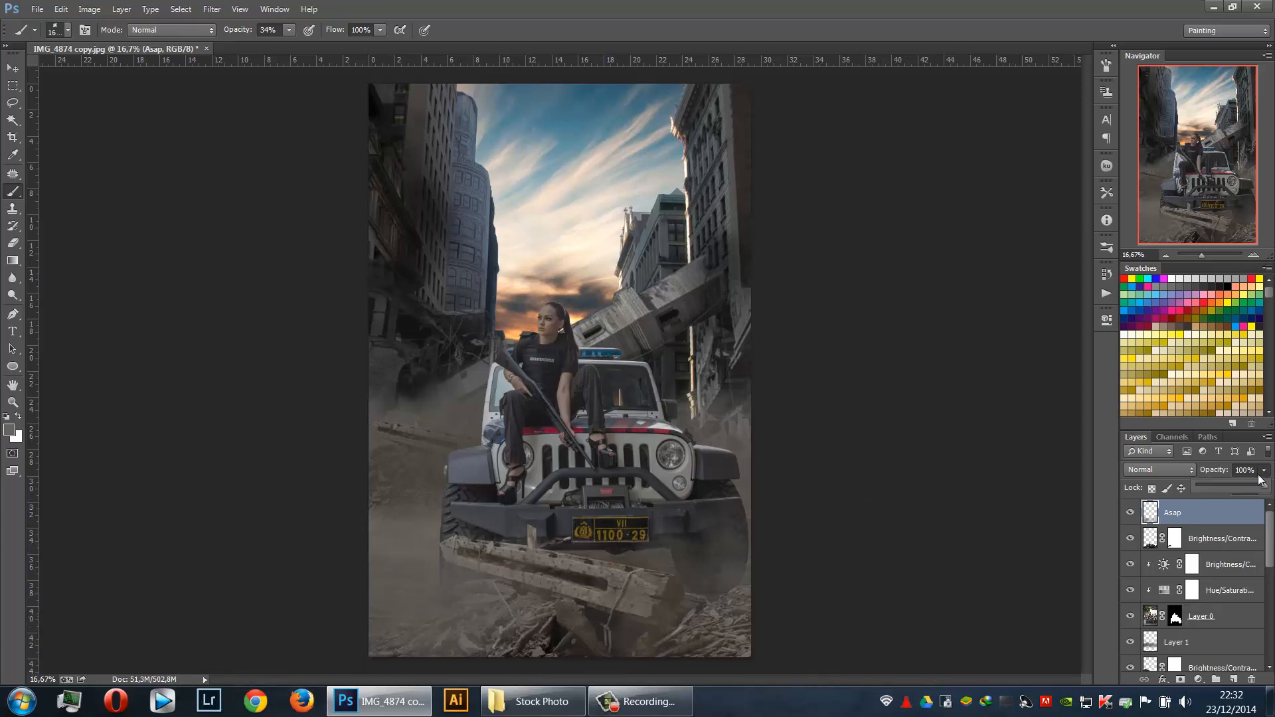
{"action": "left_click_drag", "start_coordinate": [1245, 490], "coordinate": [1243, 492]}
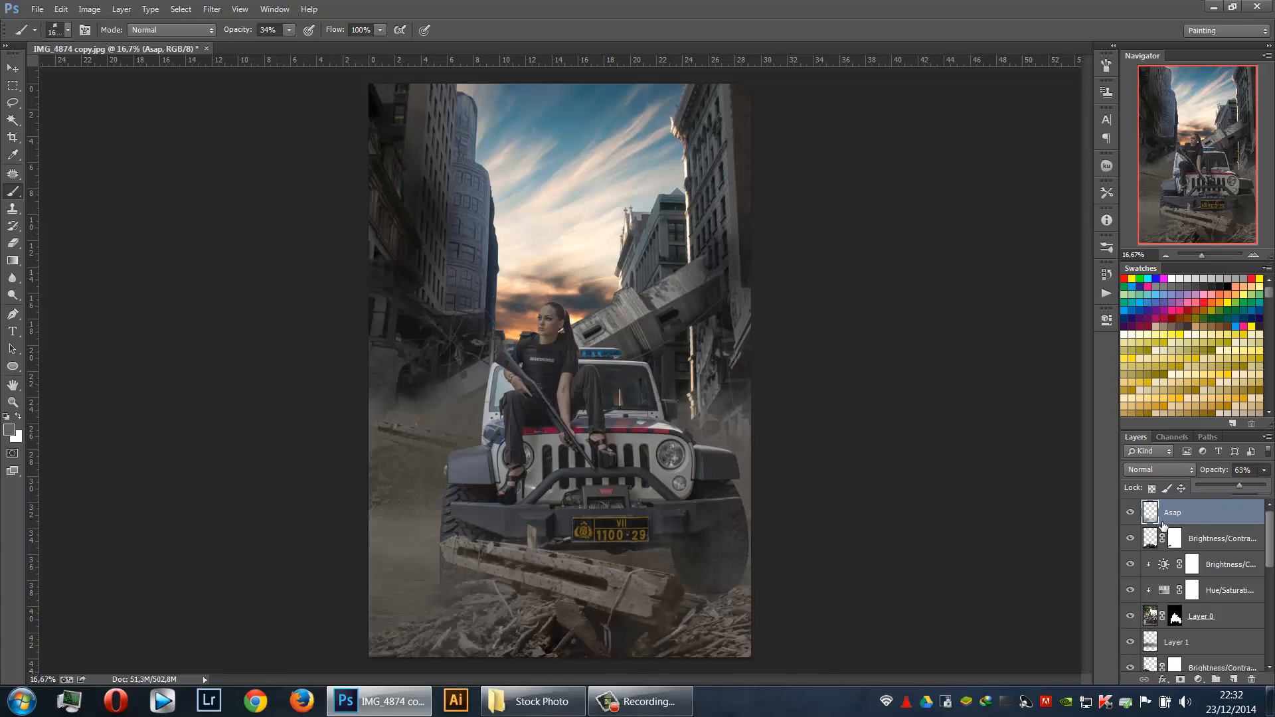
Apply a Gaussian Blur with an 8.2 pixel radius to the foreground rubble layer
{"action": "left_click", "coordinate": [1163, 535]}
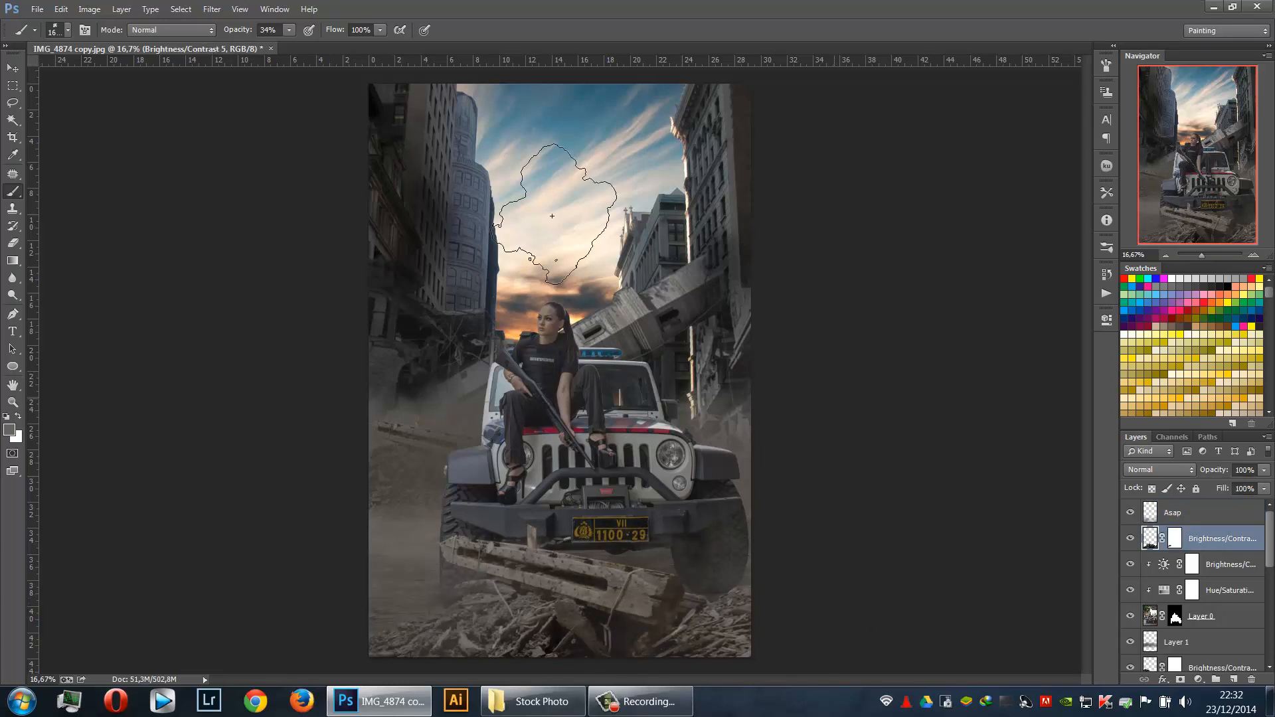
{"action": "left_click", "coordinate": [210, 9]}
{"action": "left_click", "coordinate": [1191, 537]}
{"action": "left_click", "coordinate": [212, 9]}
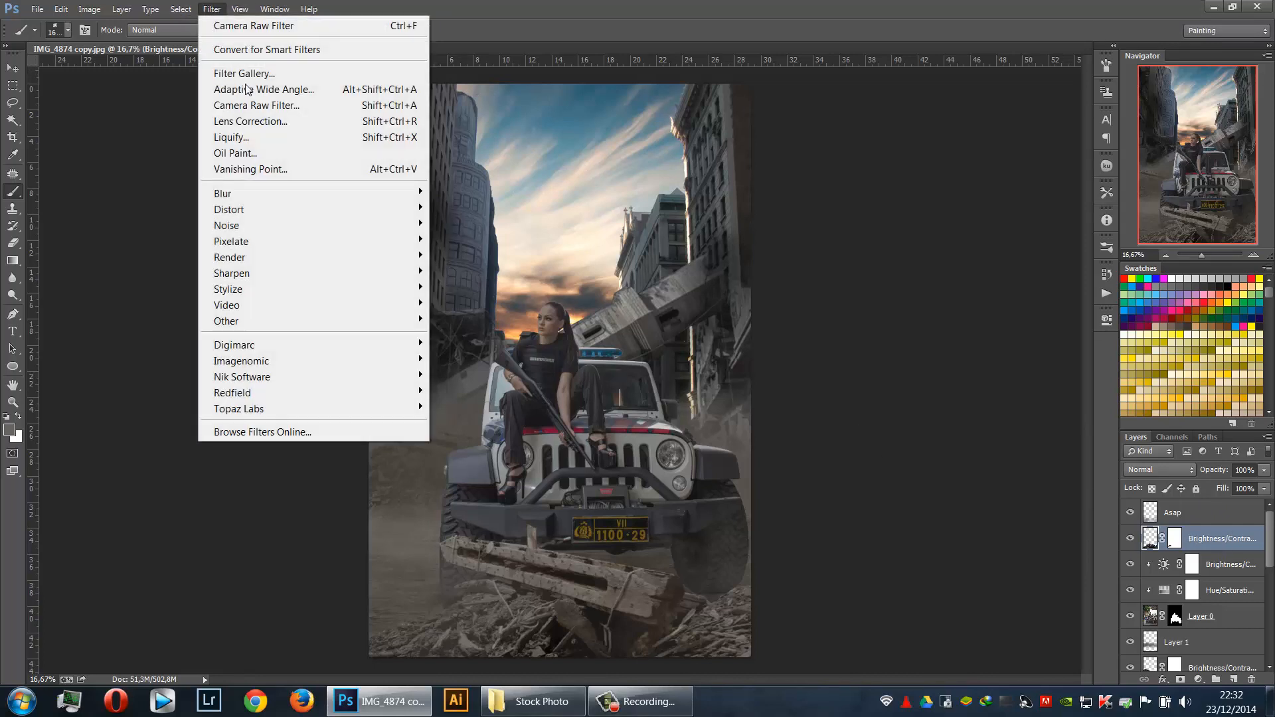
{"action": "mouse_move", "coordinate": [253, 192]}
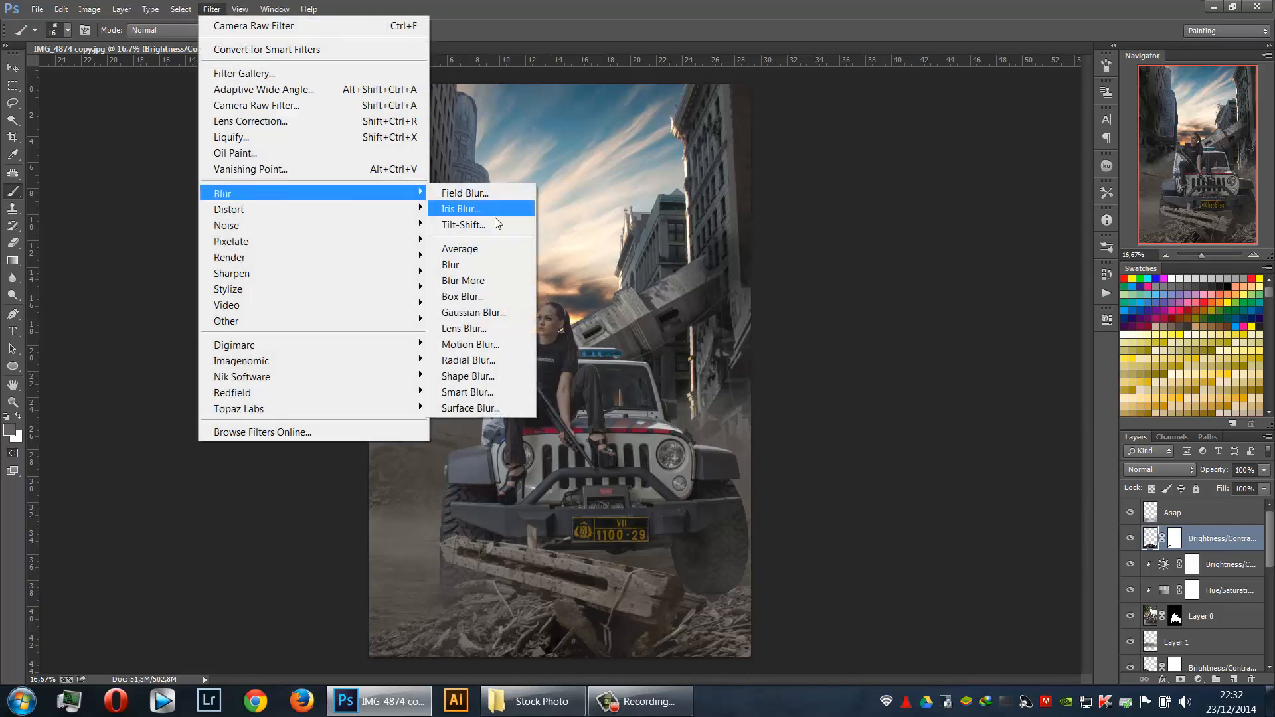
{"action": "left_click", "coordinate": [506, 310]}
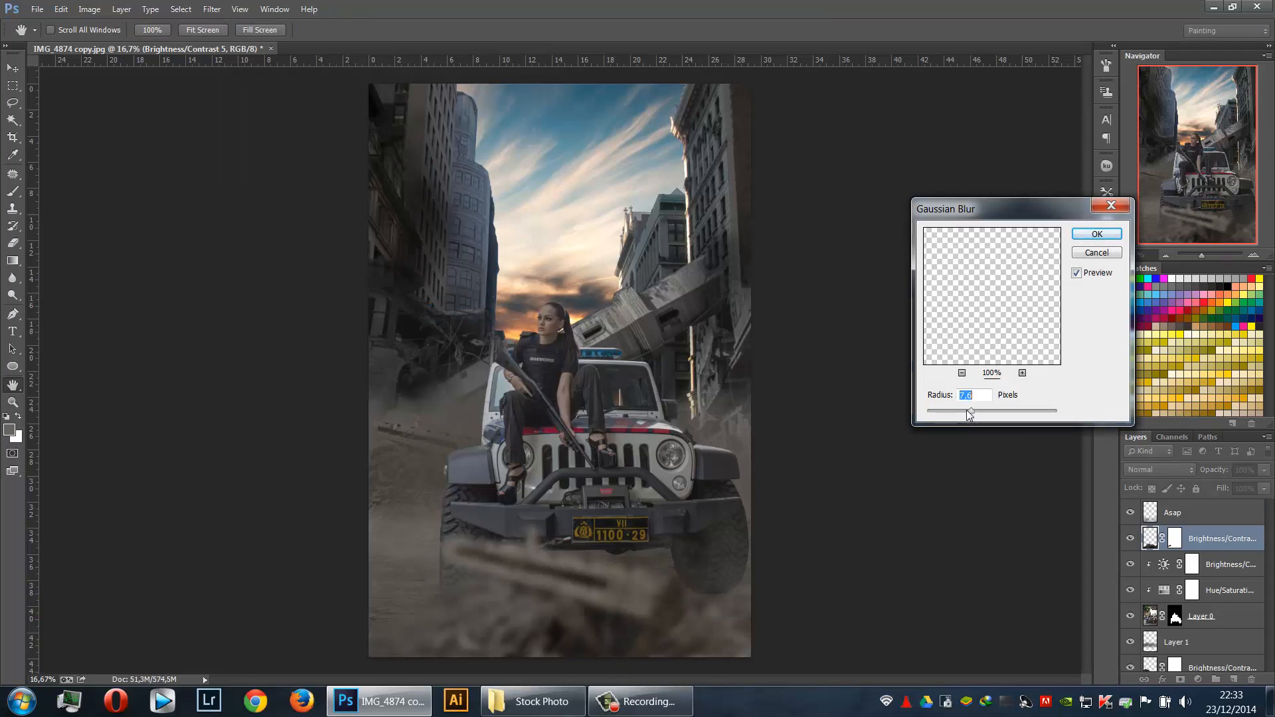
{"action": "mouse_move", "coordinate": [967, 410]}
{"action": "left_mouse_down"}
{"action": "mouse_move", "coordinate": [955, 410]}
{"action": "mouse_move", "coordinate": [973, 412]}
{"action": "left_mouse_up"}
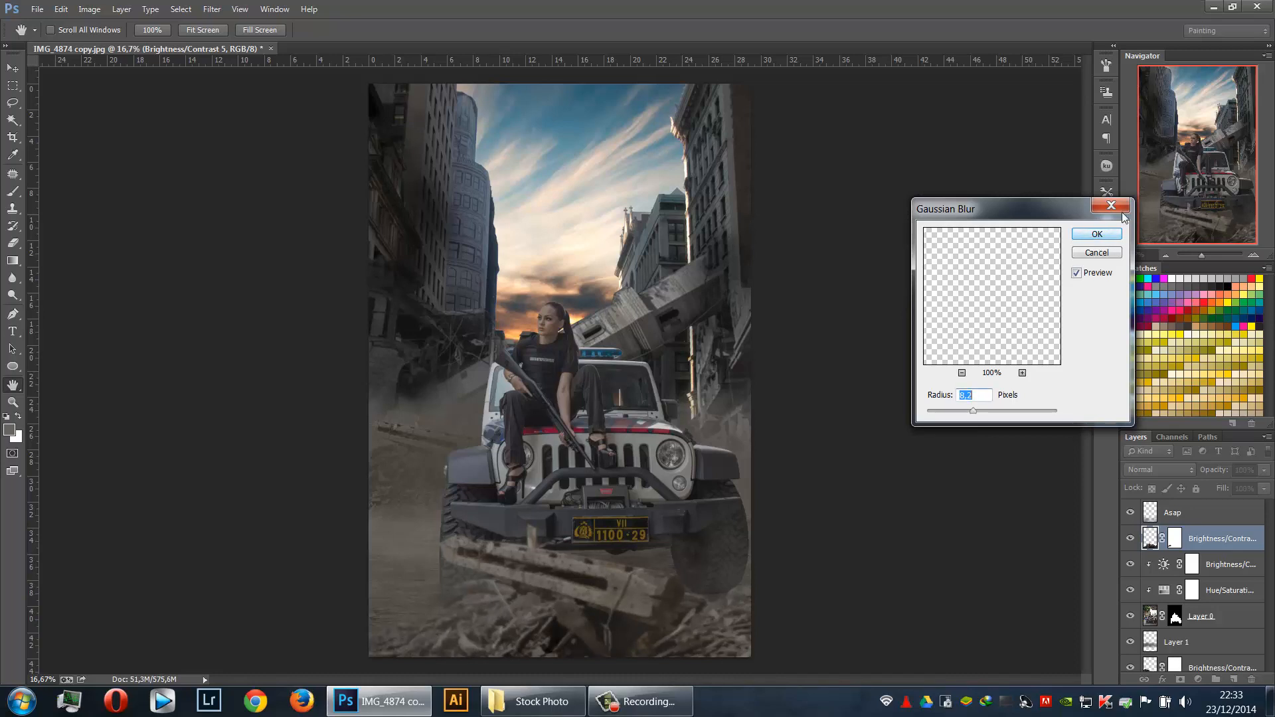
{"action": "left_click", "coordinate": [1099, 234]}
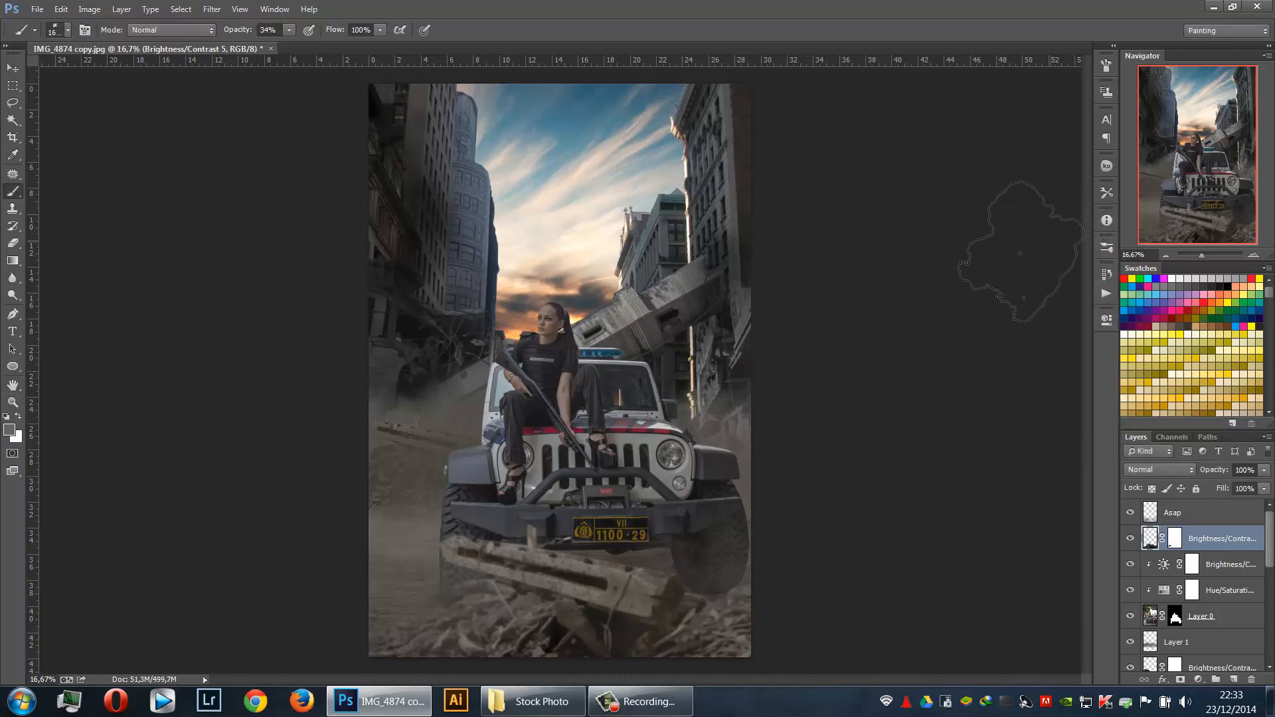
Place the lens flare image from the Stock Photo folder into the composite, with its glow over the fallen tower near the horizon
{"action": "key", "text": "v"}
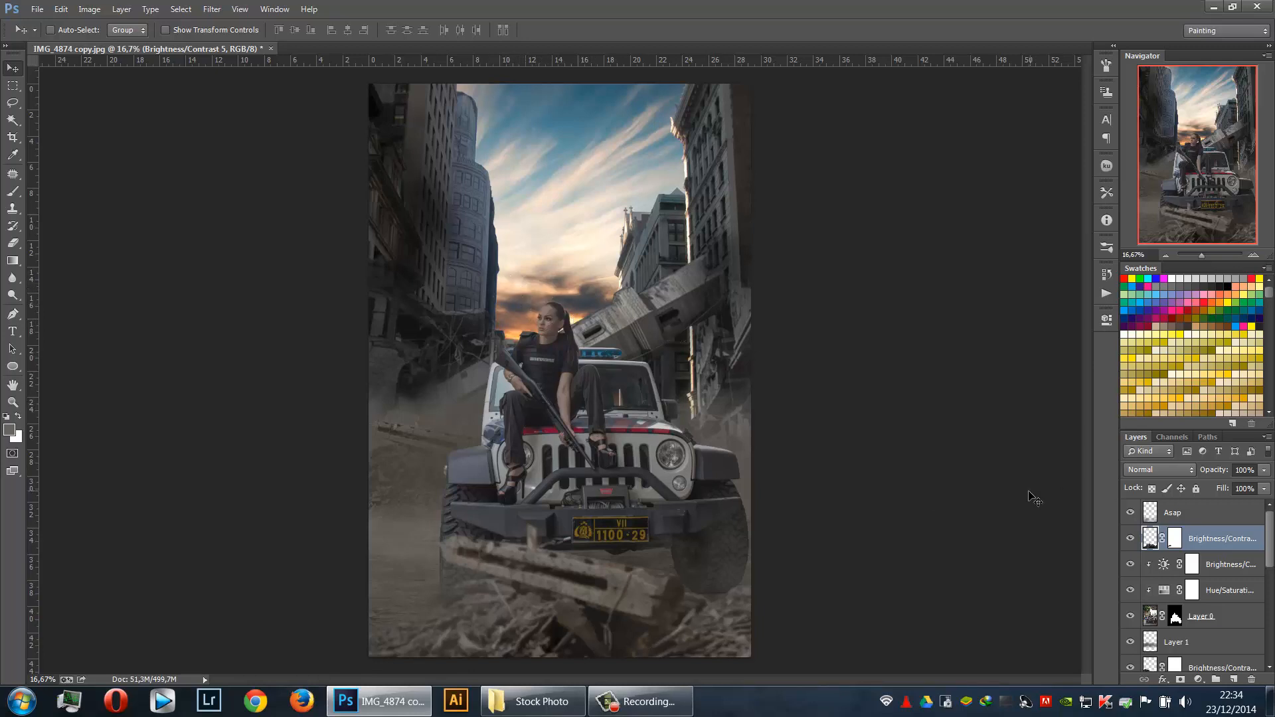
{"action": "left_click", "coordinate": [531, 701]}
{"action": "left_click_drag", "start_coordinate": [631, 174], "coordinate": [592, 320]}
{"action": "left_click_drag", "start_coordinate": [575, 377], "coordinate": [611, 312]}
{"action": "key", "text": "Return"}
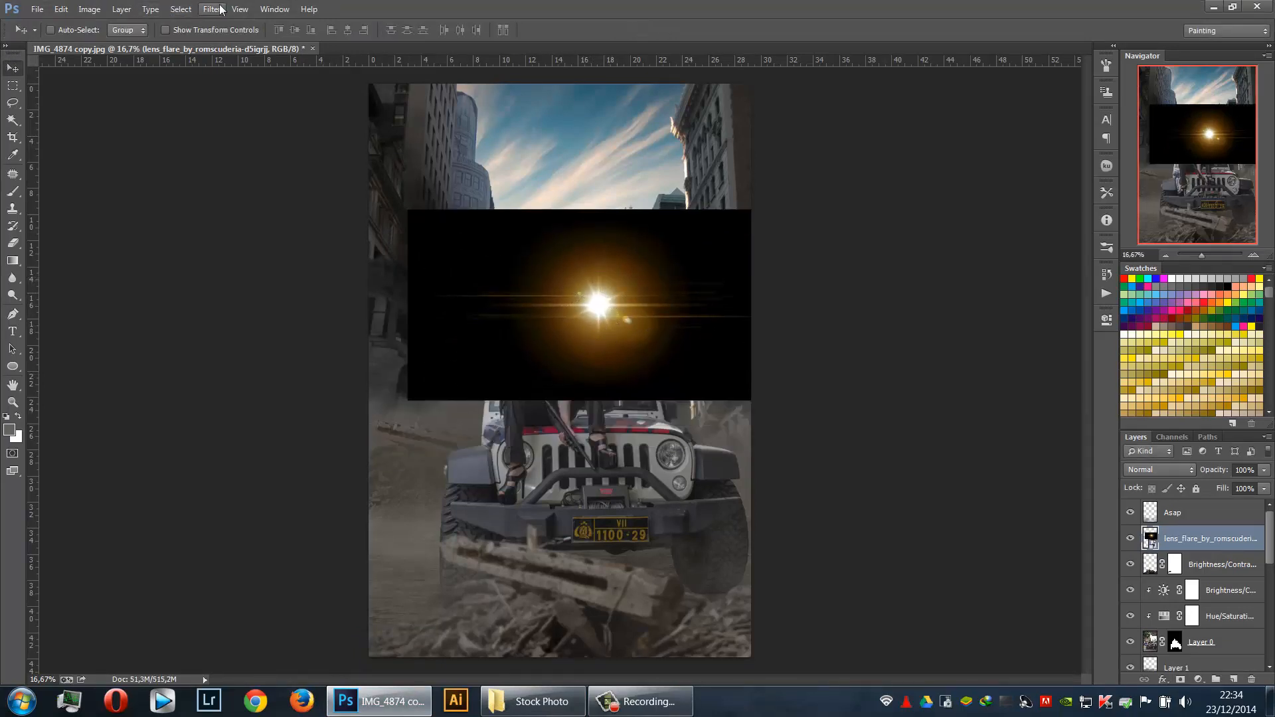
Rasterize the lens flare layer and apply a Gaussian Blur with a 23.7 pixel radius to it
{"action": "right_click", "coordinate": [1177, 544]}
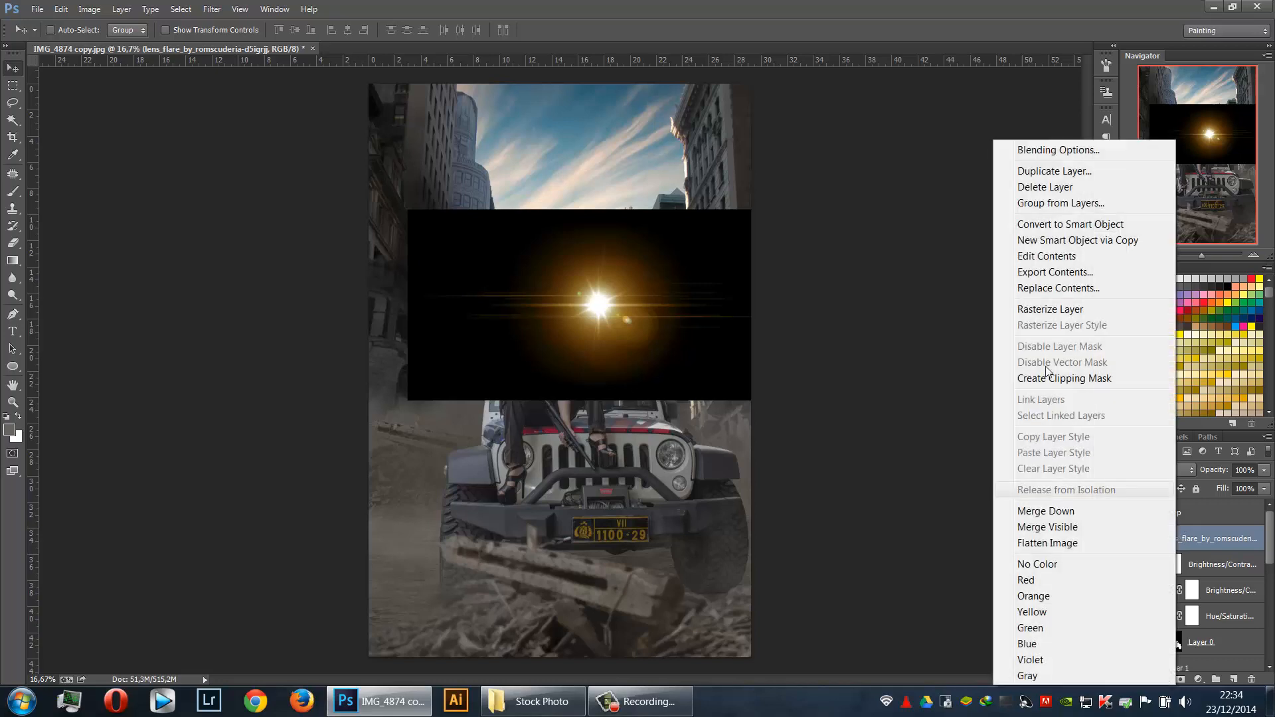
{"action": "left_click", "coordinate": [1049, 309]}
{"action": "left_click", "coordinate": [224, 9]}
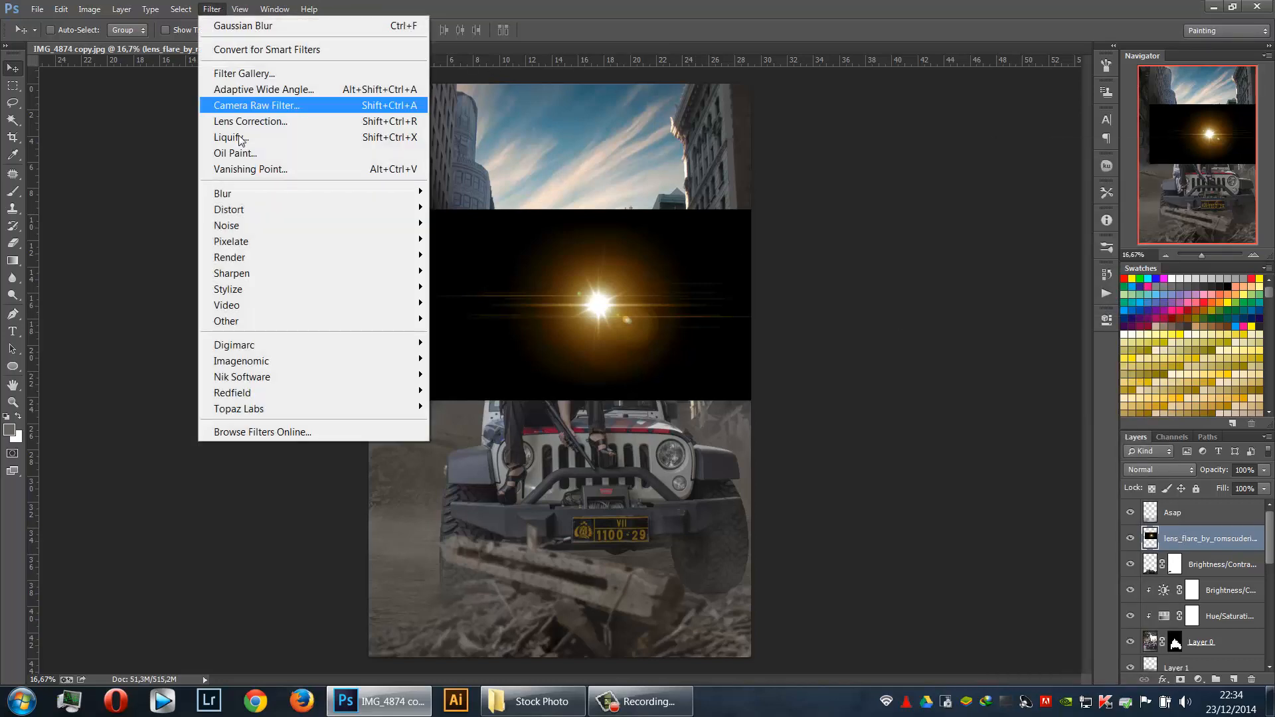
{"action": "mouse_move", "coordinate": [247, 194]}
{"action": "left_click", "coordinate": [494, 312]}
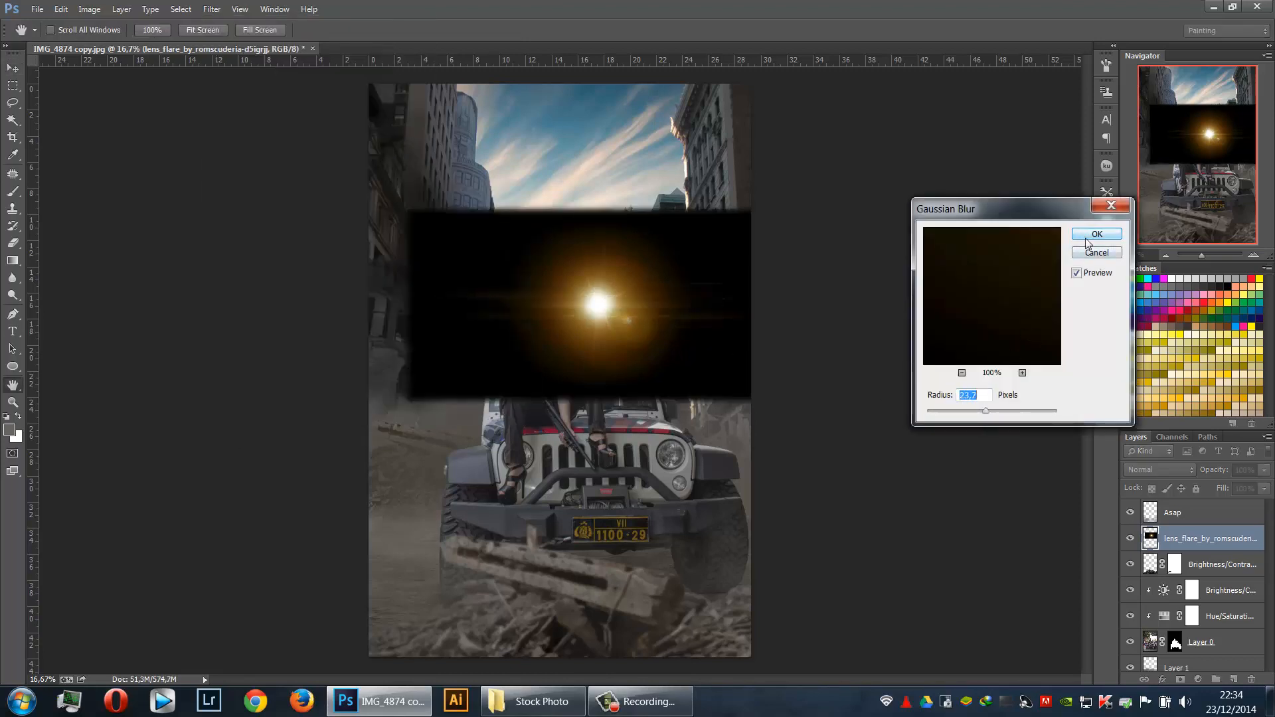
{"action": "left_click", "coordinate": [1096, 235]}
Set the lens flare layer's blend mode to Screen and move the glow closer to the woman's head, at the end of the fallen tower
{"action": "key", "text": "v"}
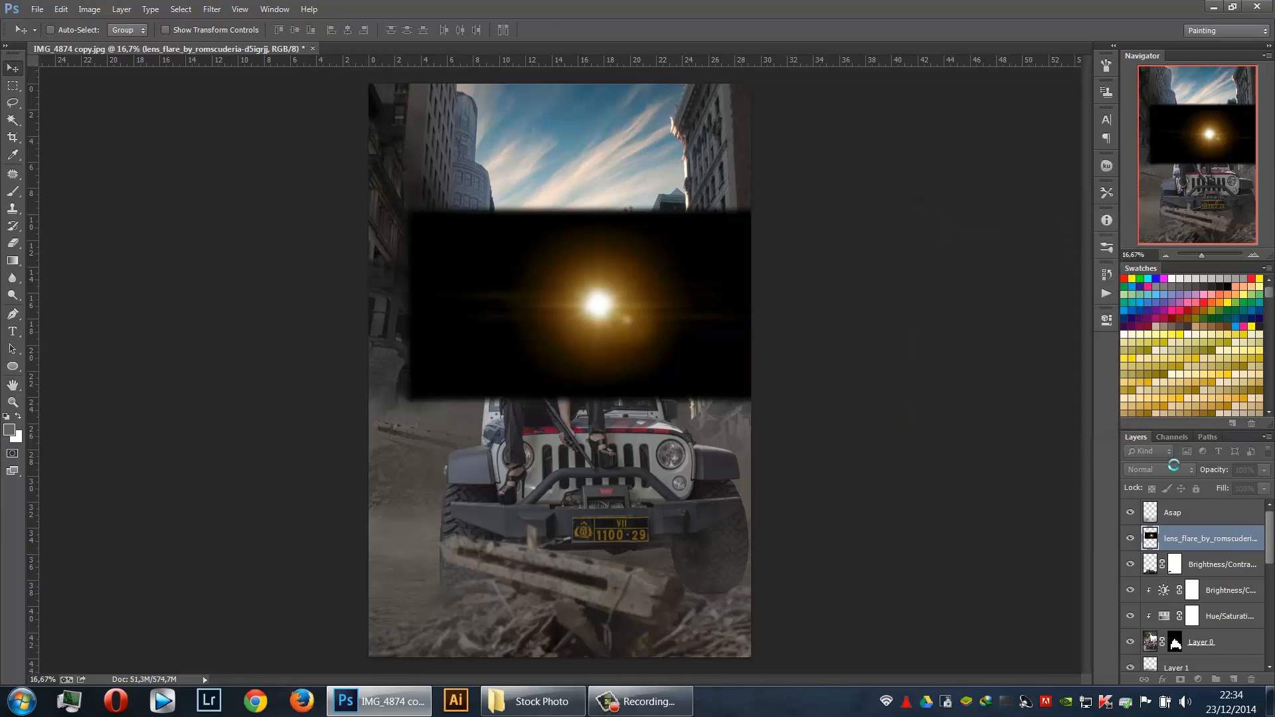
{"action": "left_click", "coordinate": [1173, 470]}
{"action": "left_click", "coordinate": [1136, 176]}
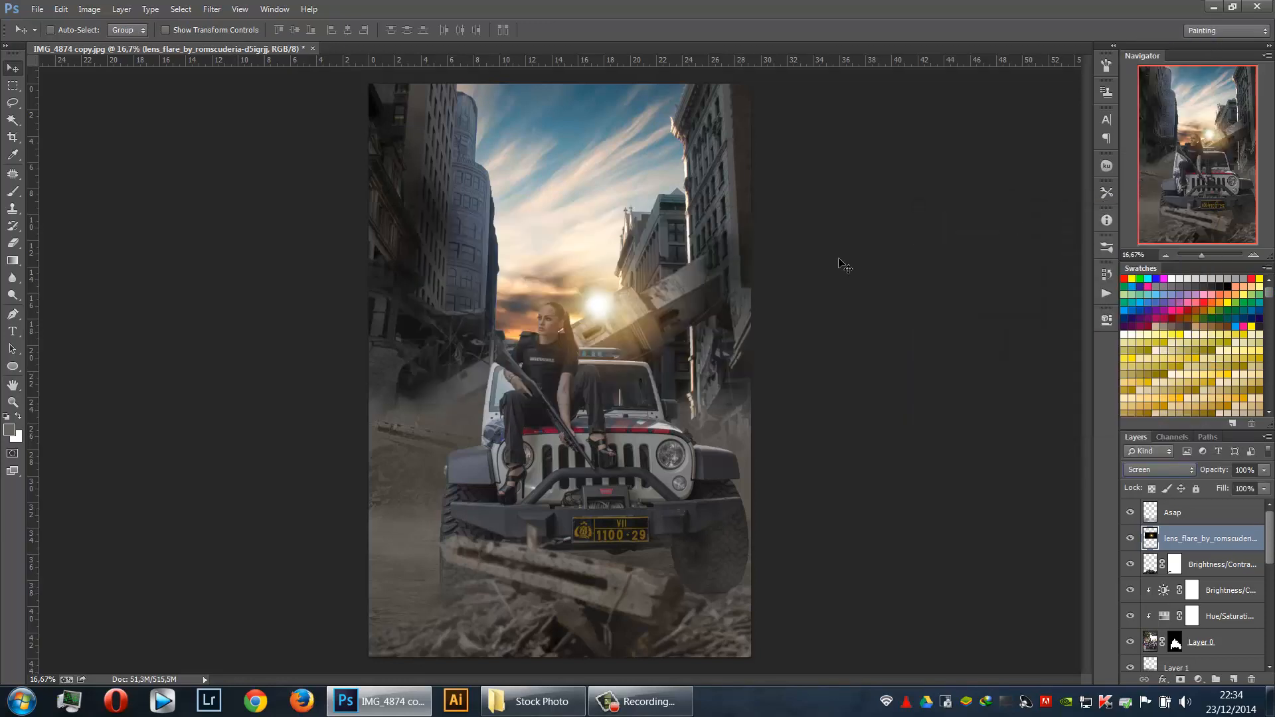
{"action": "left_click_drag", "start_coordinate": [598, 311], "coordinate": [582, 316]}
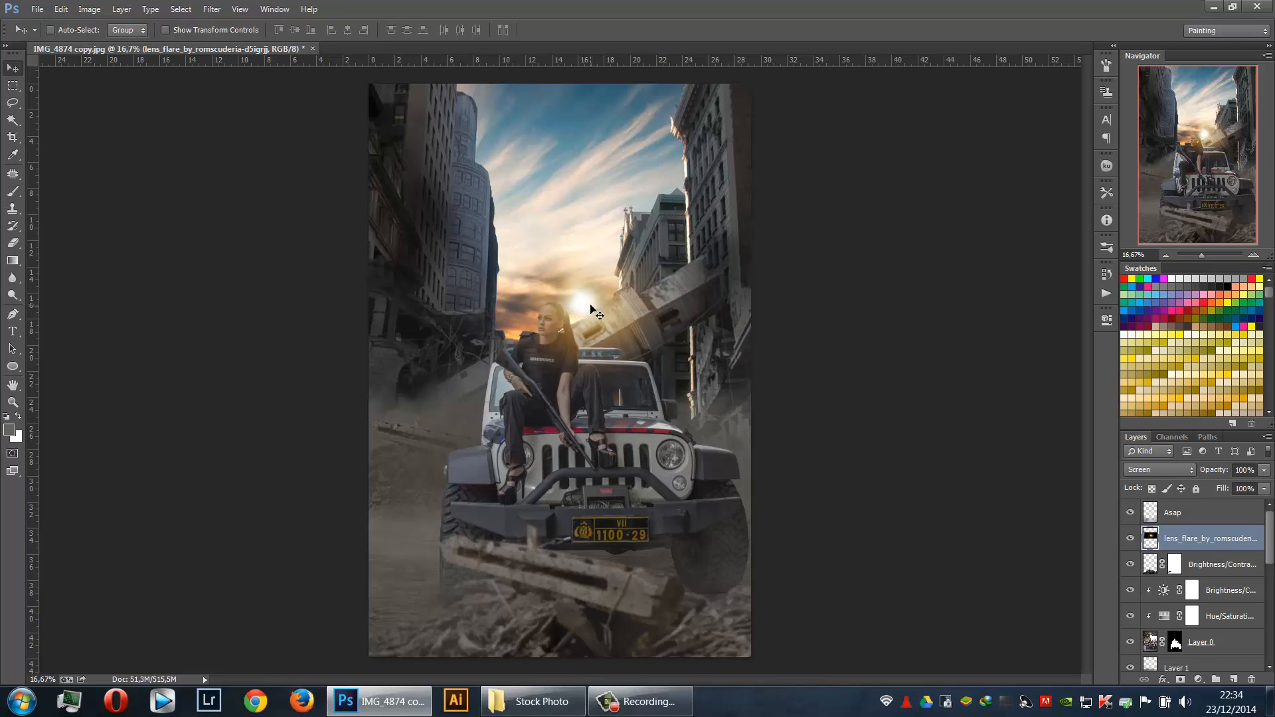
Add a mask to the lens flare layer and paint black with a 1600 px soft round brush at 34% opacity to fade the glow around the woman
{"action": "left_click", "coordinate": [1180, 680]}
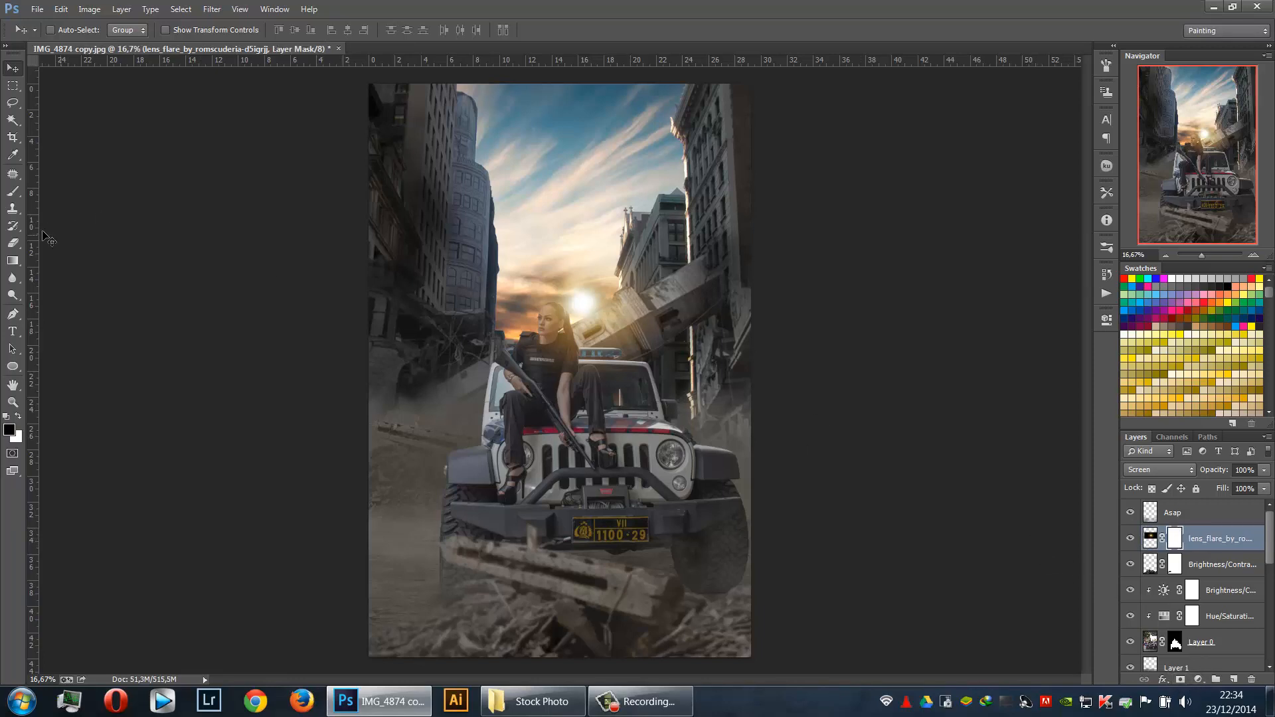
{"action": "left_click", "coordinate": [12, 191]}
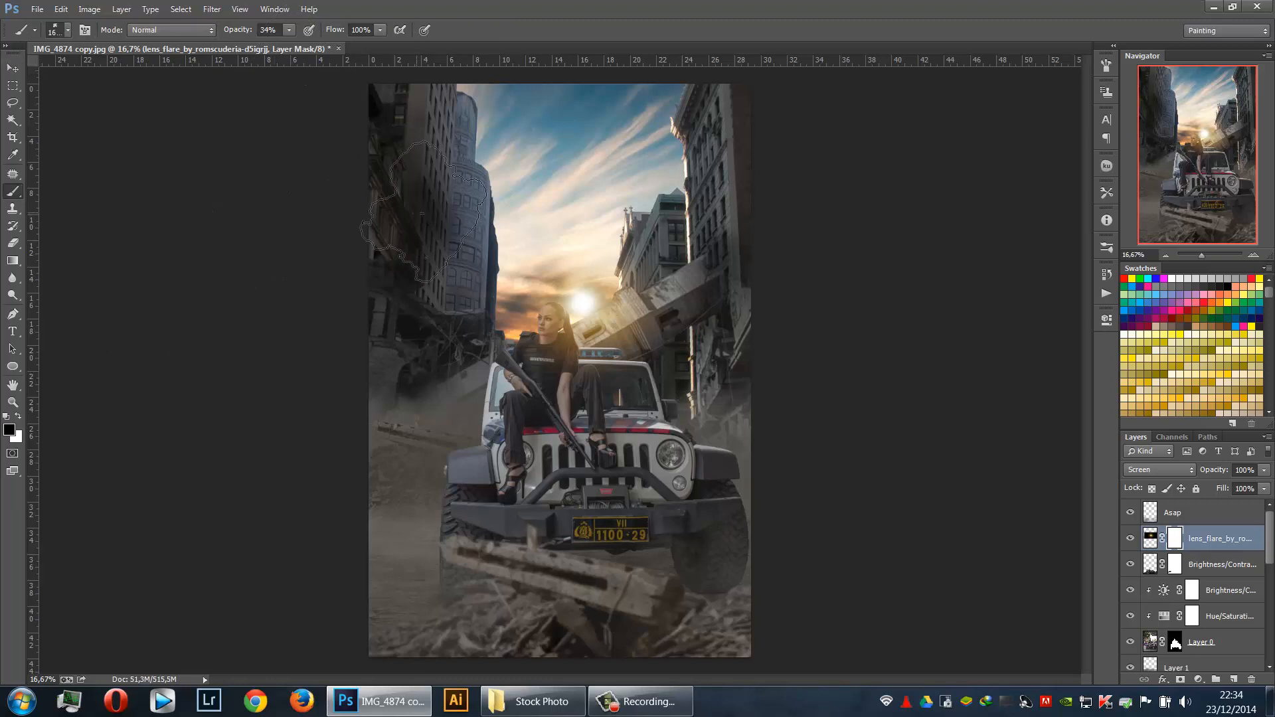
{"action": "right_click", "coordinate": [421, 214]}
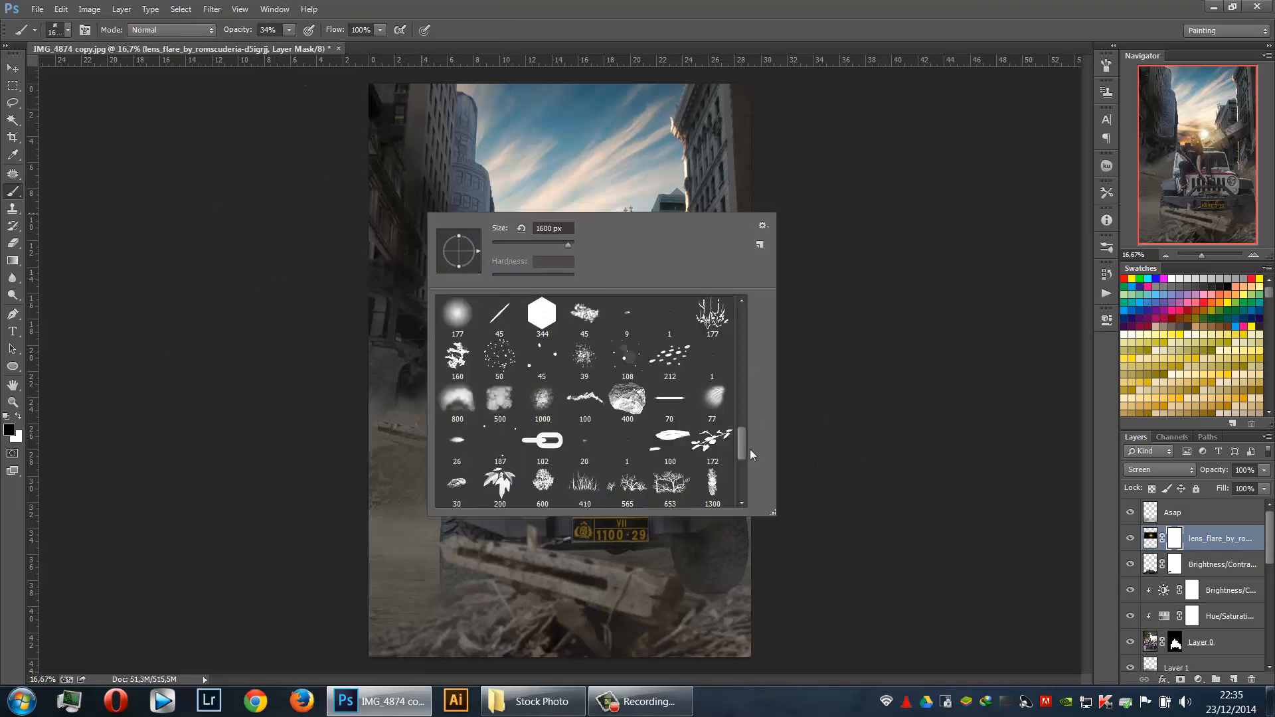
{"action": "left_click_drag", "start_coordinate": [738, 452], "coordinate": [730, 278]}
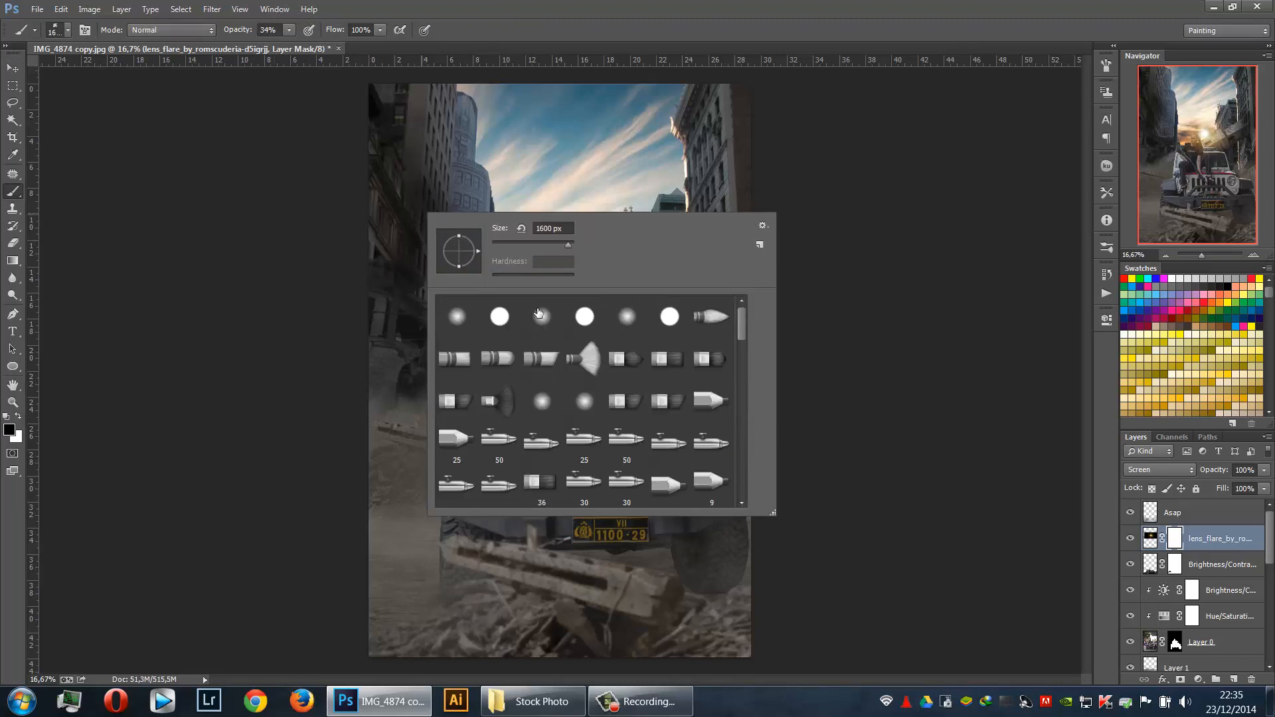
{"action": "left_click", "coordinate": [444, 318]}
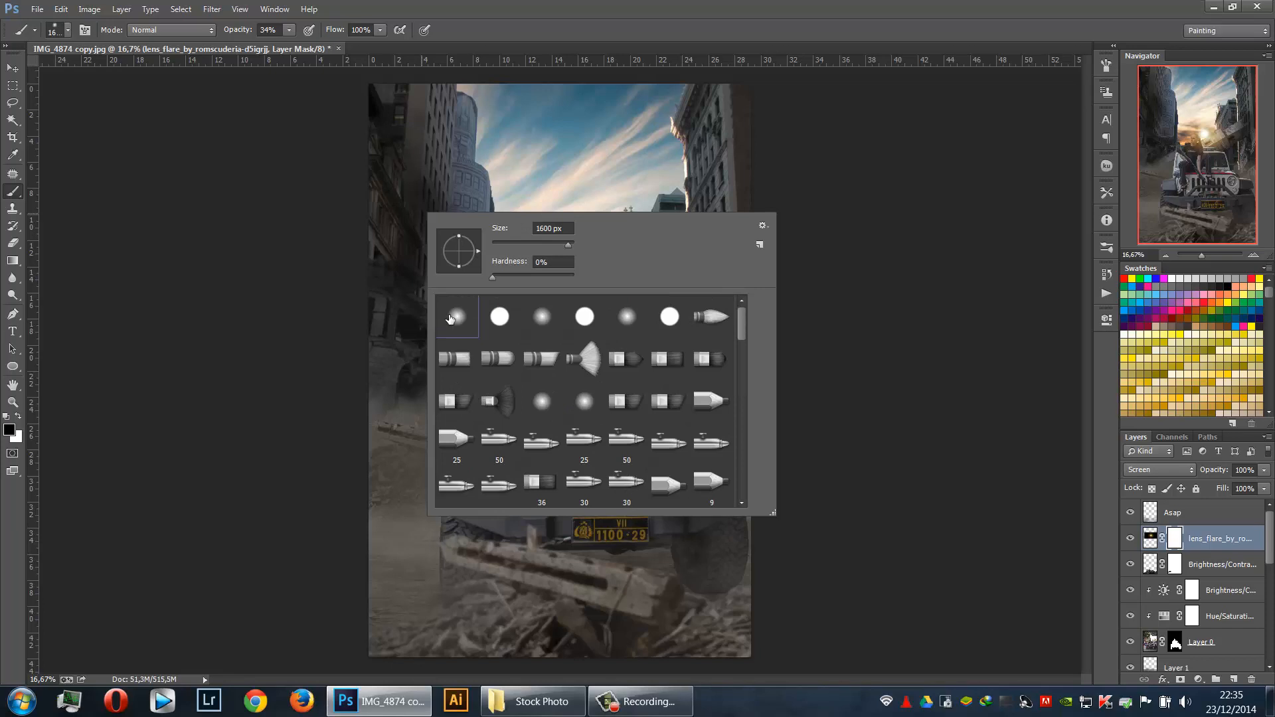
{"action": "left_click", "coordinate": [290, 31]}
{"action": "left_click", "coordinate": [468, 4]}
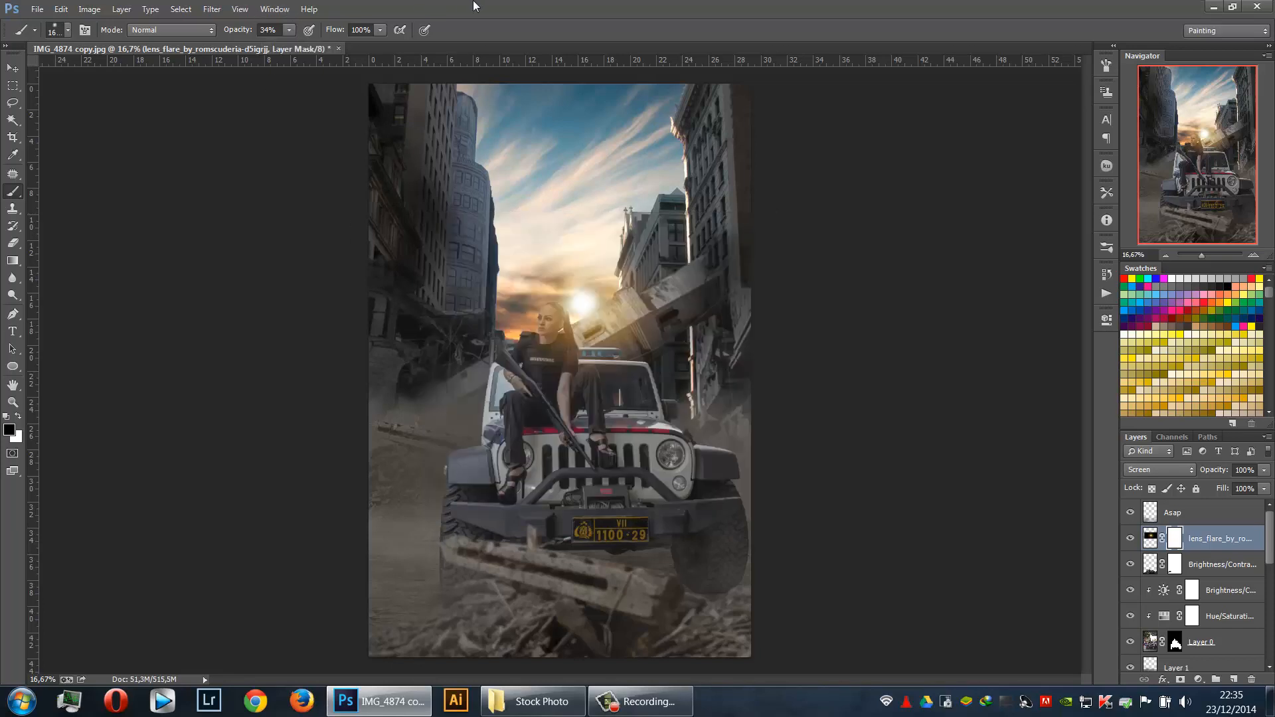
{"action": "left_click", "coordinate": [493, 336]}
{"action": "left_click", "coordinate": [493, 340]}
{"action": "left_click", "coordinate": [493, 344]}
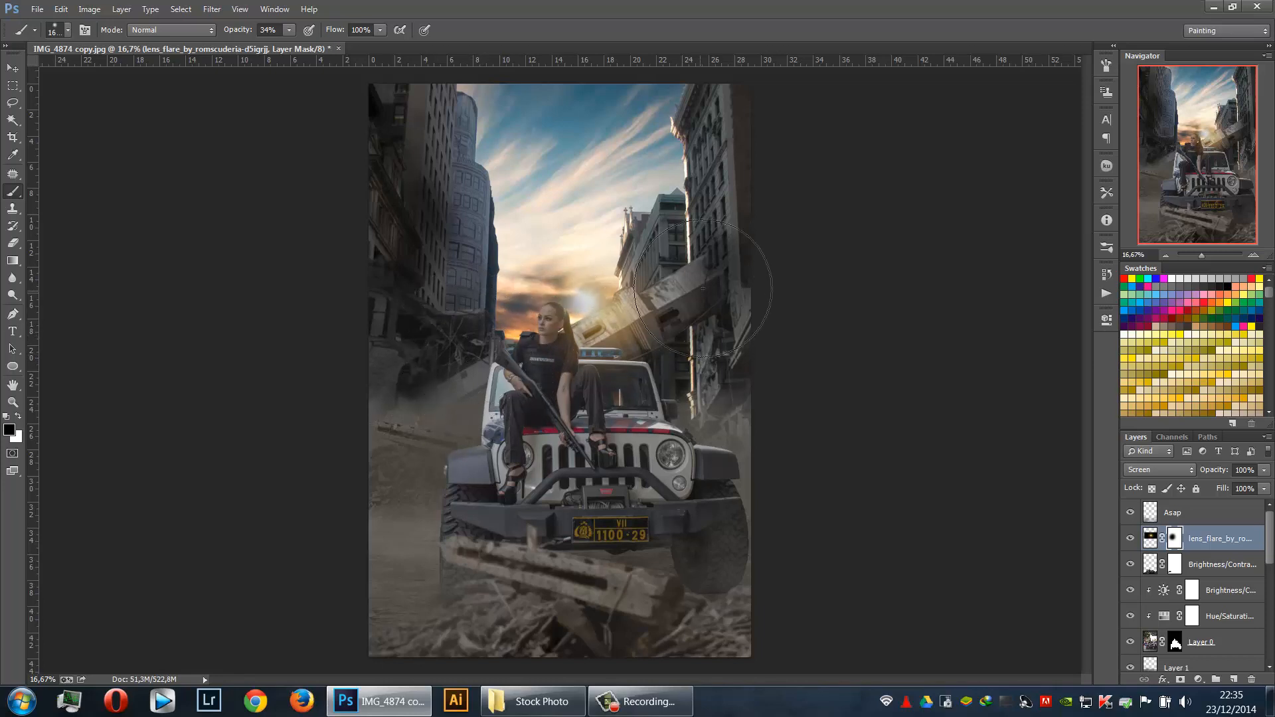
Reduce the brush to 300 px and paint white on the flare's mask to restore its bright centre
{"action": "key", "text": "bracketleft"}
{"action": "key", "text": "bracketleft"}
{"action": "key", "text": "bracketleft"}
{"action": "key", "text": "bracketleft"}
{"action": "key", "text": "bracketleft"}
{"action": "key", "text": "bracketleft"}
{"action": "key", "text": "bracketleft"}
{"action": "key", "text": "bracketleft"}
{"action": "key", "text": "bracketleft"}
{"action": "key", "text": "bracketleft"}
{"action": "key", "text": "bracketleft"}
{"action": "key", "text": "bracketleft"}
{"action": "key", "text": "bracketleft"}
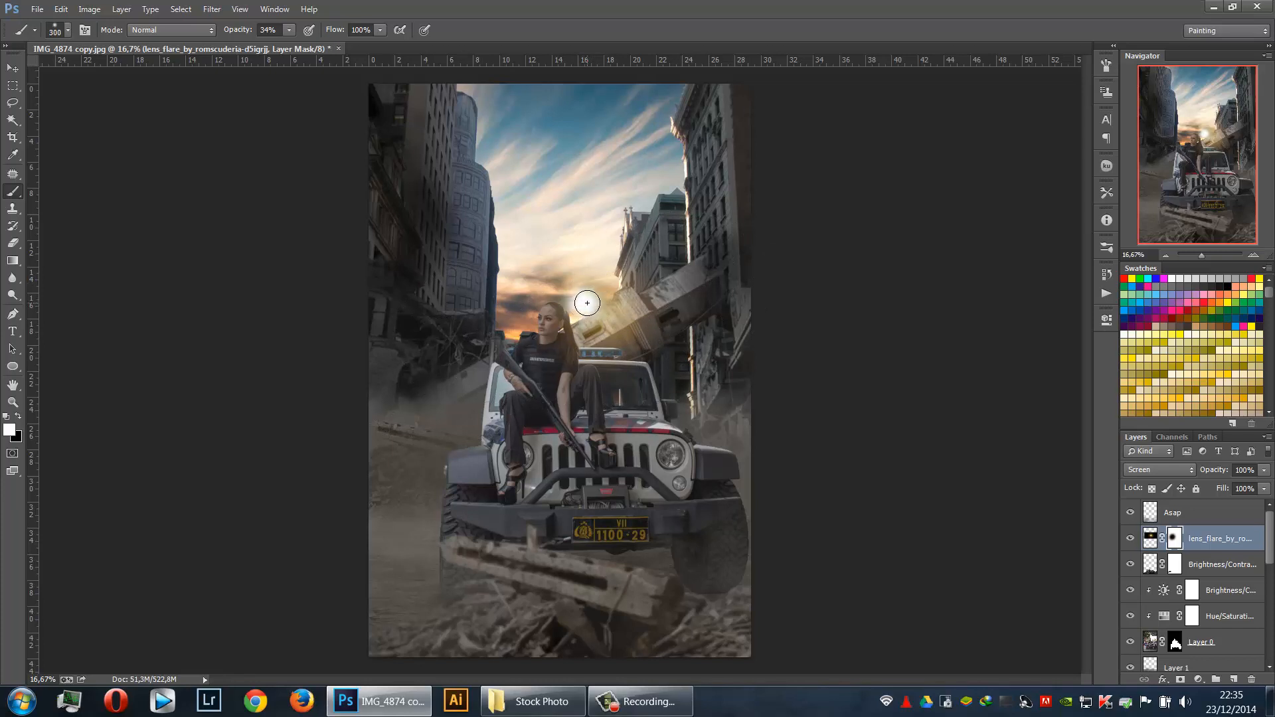
{"action": "key", "text": "v"}
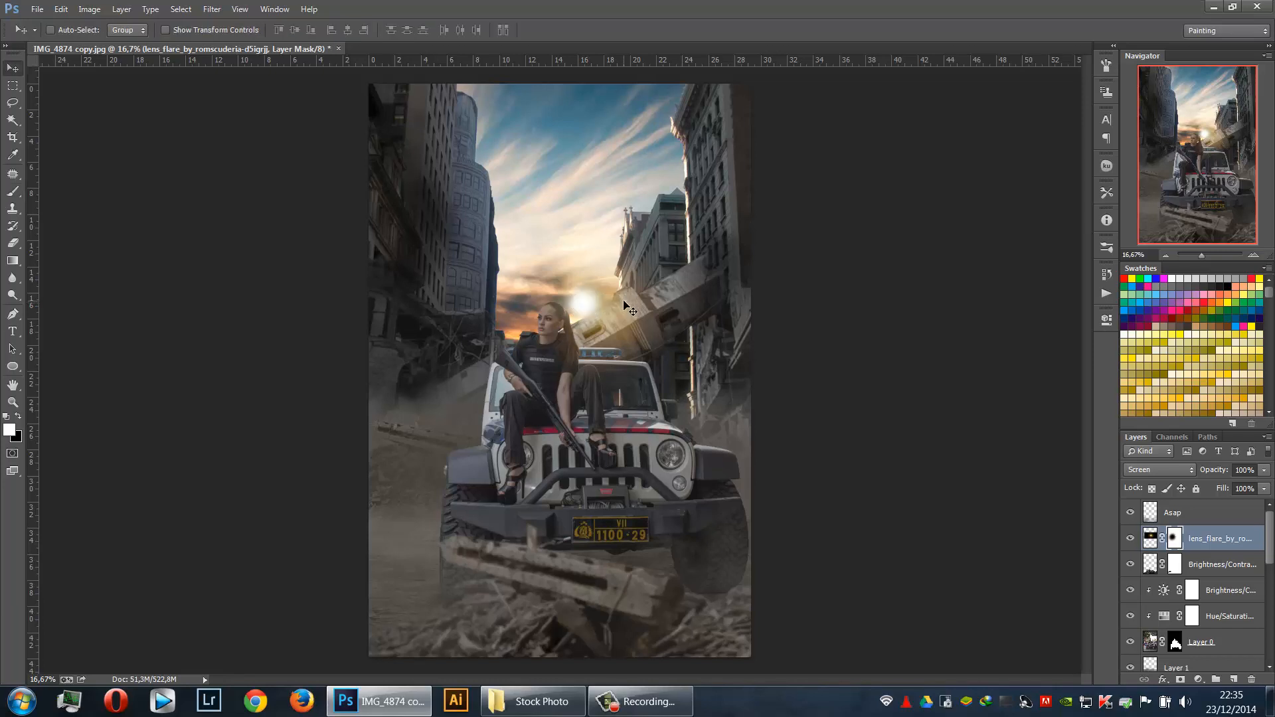
Add a new layer above the Brightness/Contrast adjustment of the dscn2141s building layer and clip it to the buildings
{"action": "key", "text": "ctrl+plus"}
{"action": "key", "text": "ctrl+plus"}
{"action": "key", "text": "ctrl+minus"}
{"action": "key", "text": "ctrl+minus"}
{"action": "key", "text": "ctrl+minus"}
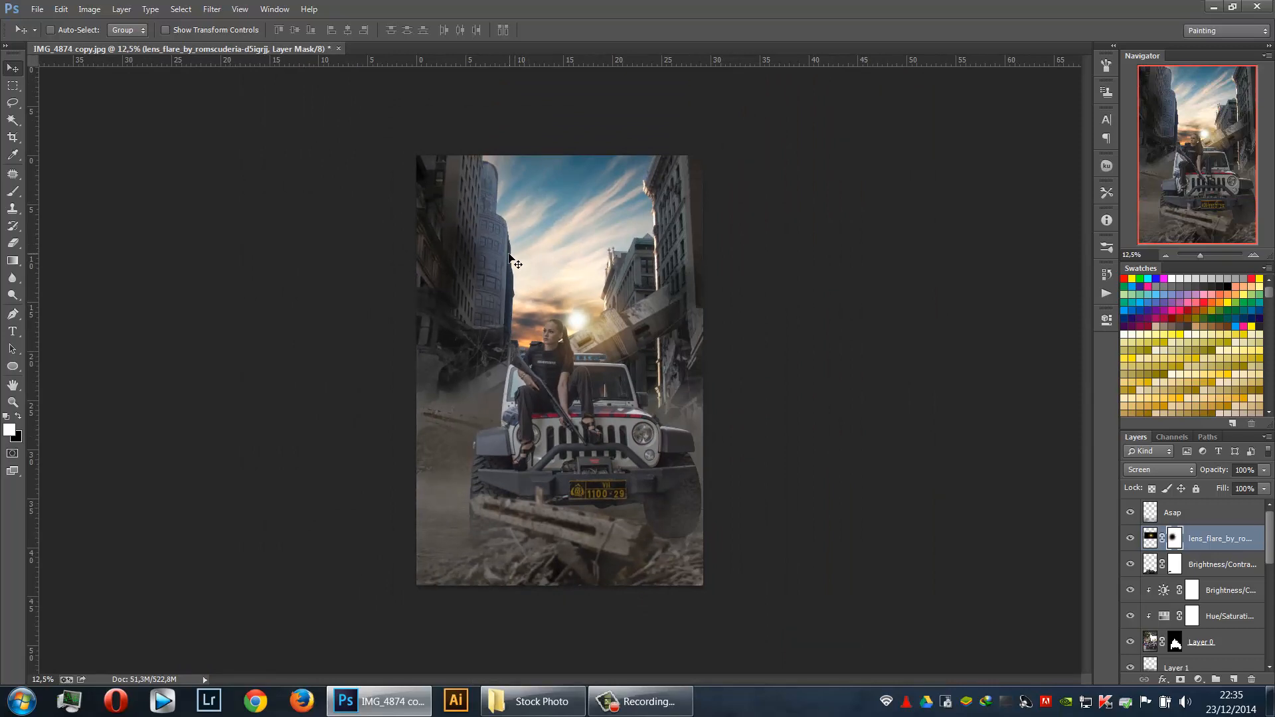
{"action": "scroll", "coordinate": [1189, 605], "scroll_direction": "down", "scroll_amount": 5}
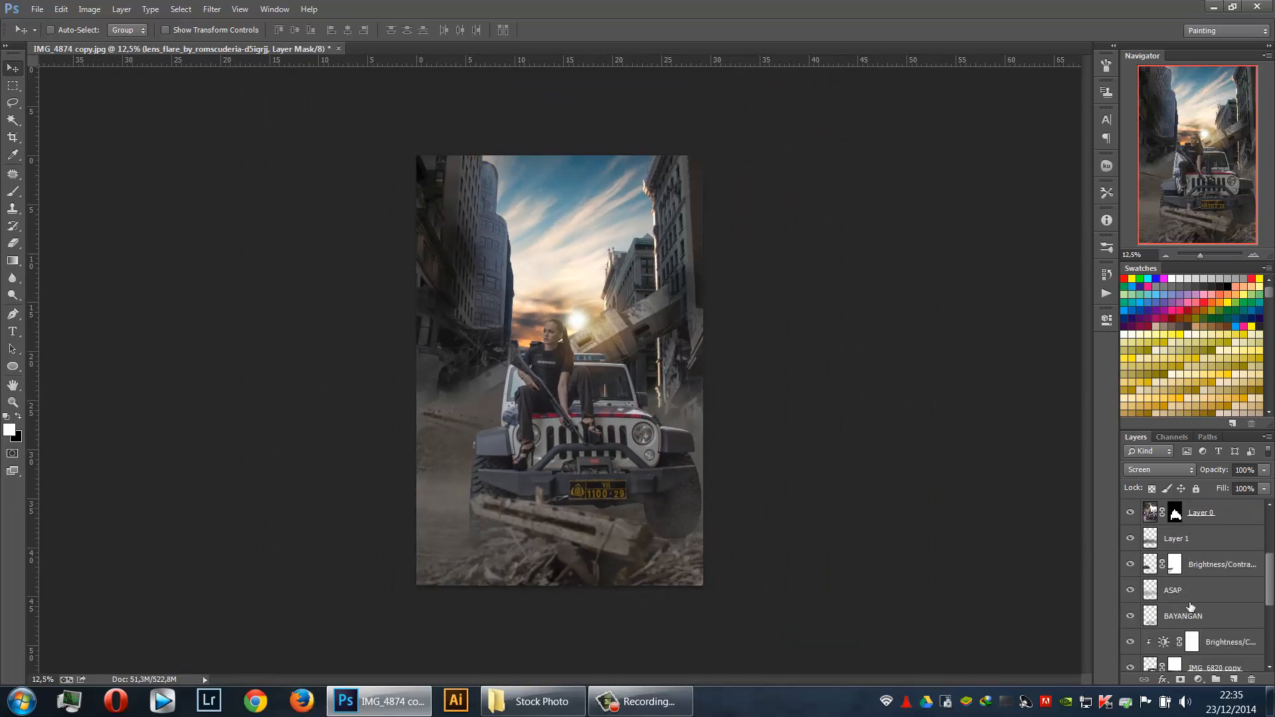
{"action": "scroll", "coordinate": [1190, 606], "scroll_direction": "down", "scroll_amount": 6}
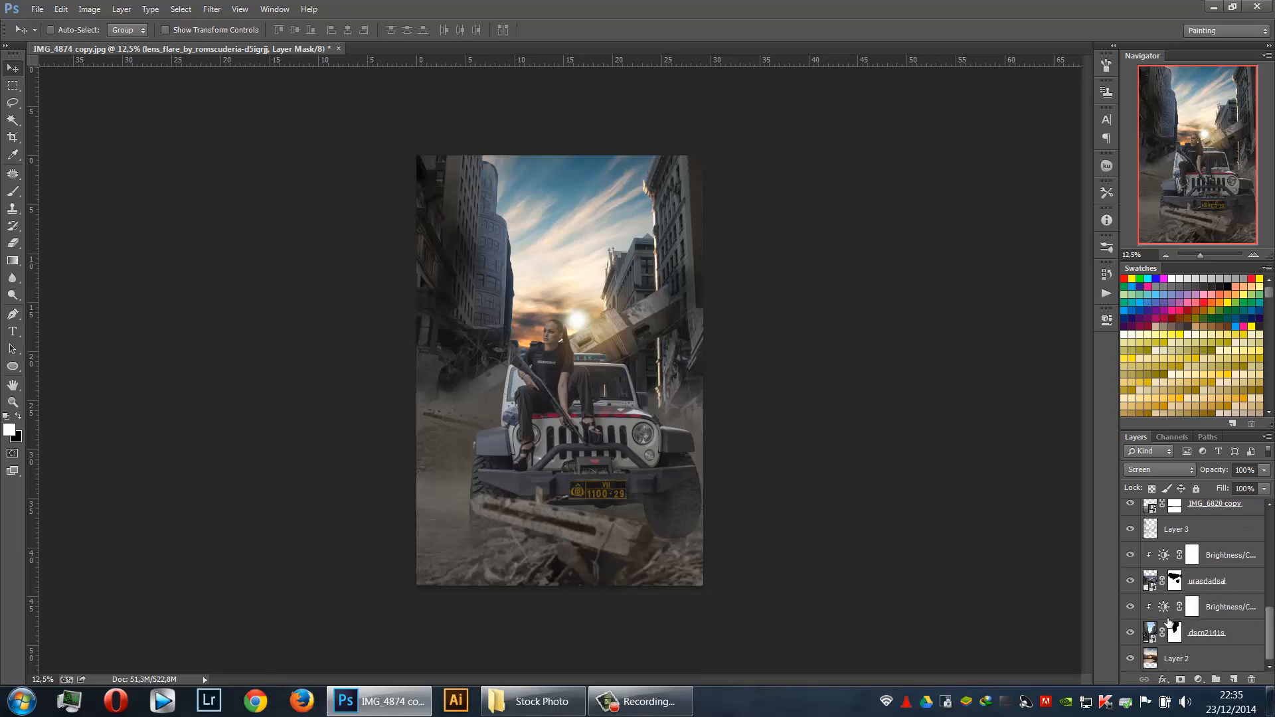
{"action": "left_click", "coordinate": [1131, 633]}
{"action": "left_click", "coordinate": [1130, 634]}
{"action": "left_click", "coordinate": [1212, 616]}
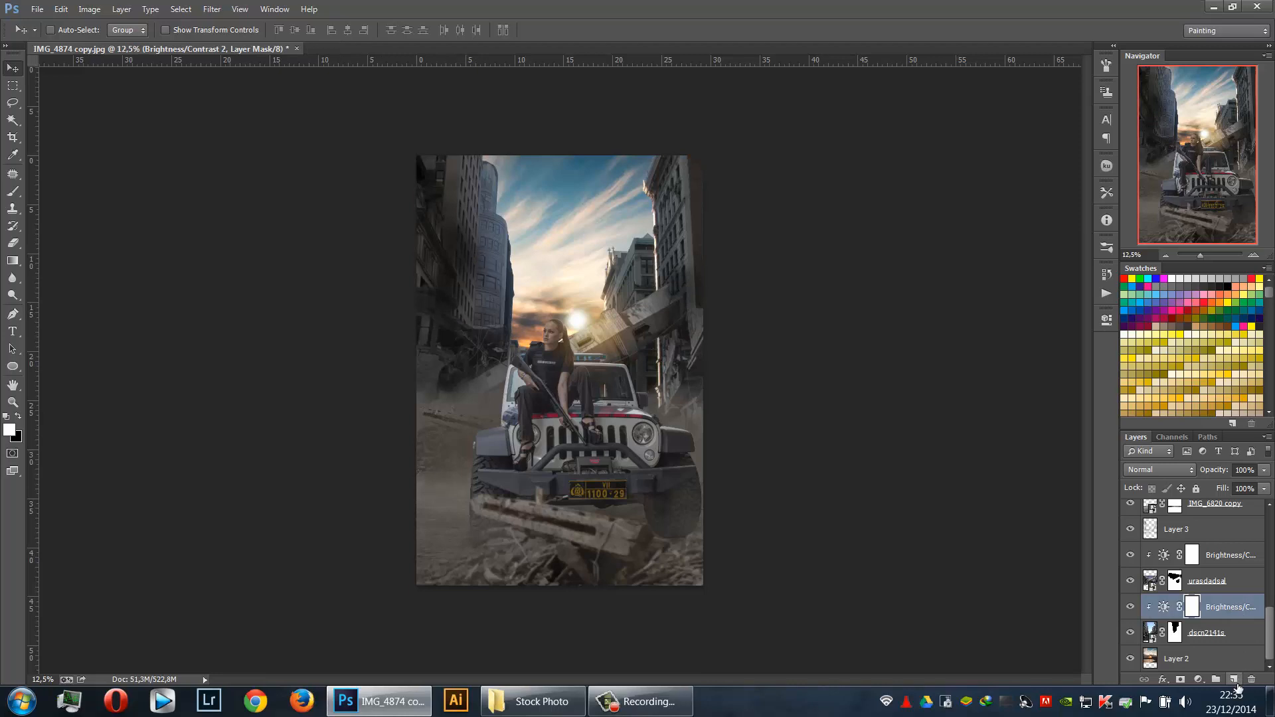
{"action": "left_click", "coordinate": [1233, 684]}
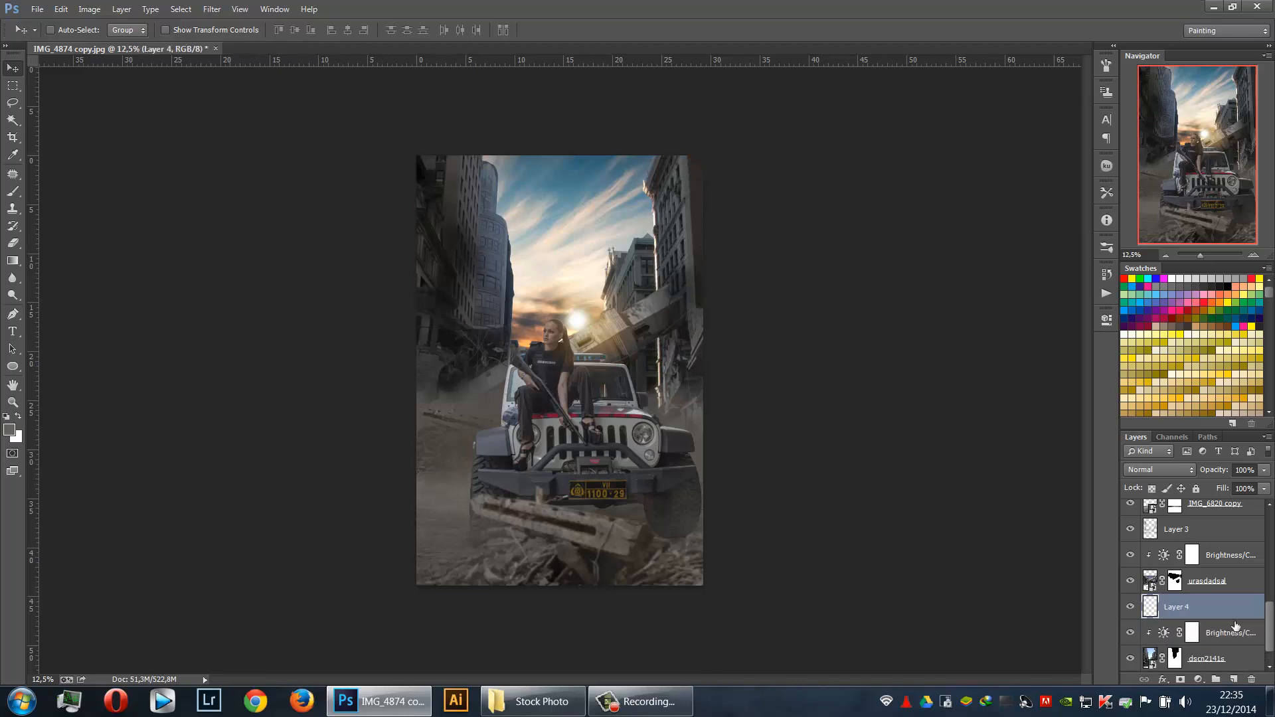
{"action": "left_click", "coordinate": [1234, 616], "text": "alt"}
Sample the orange-brown sunset tone from the sky beside the woman as the foreground colour
{"action": "left_click", "coordinate": [12, 155]}
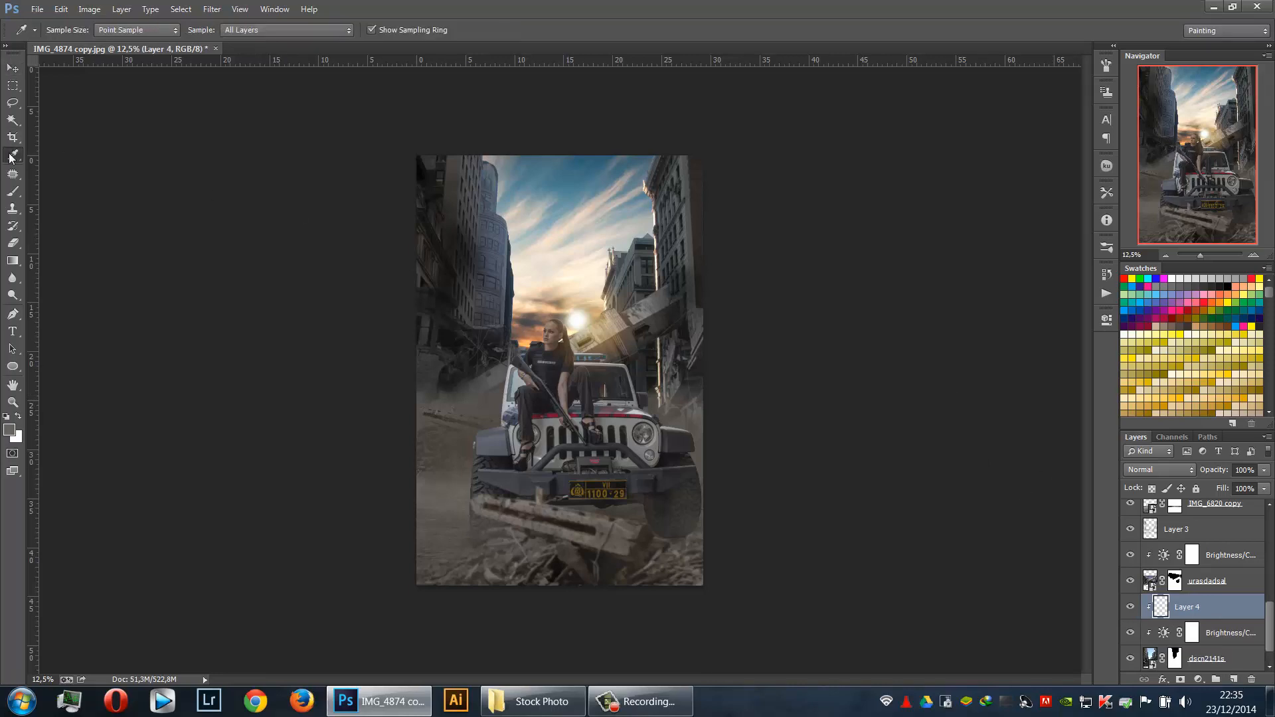
{"action": "left_click", "coordinate": [575, 310]}
{"action": "left_click", "coordinate": [538, 330]}
Paint the sampled sunset tone softly over the sky-facing building edges on Layer 4 with a 600 px brush at 34% opacity
{"action": "left_click", "coordinate": [12, 191]}
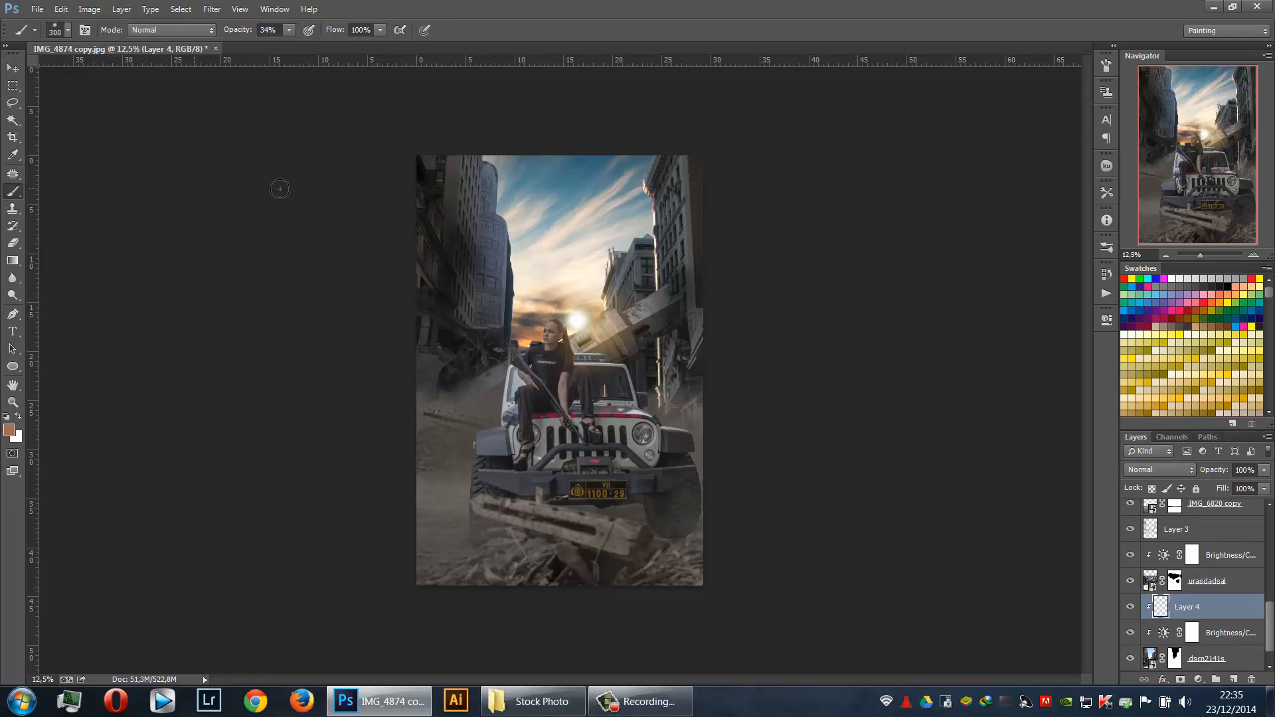
{"action": "key", "text": "ctrl+plus"}
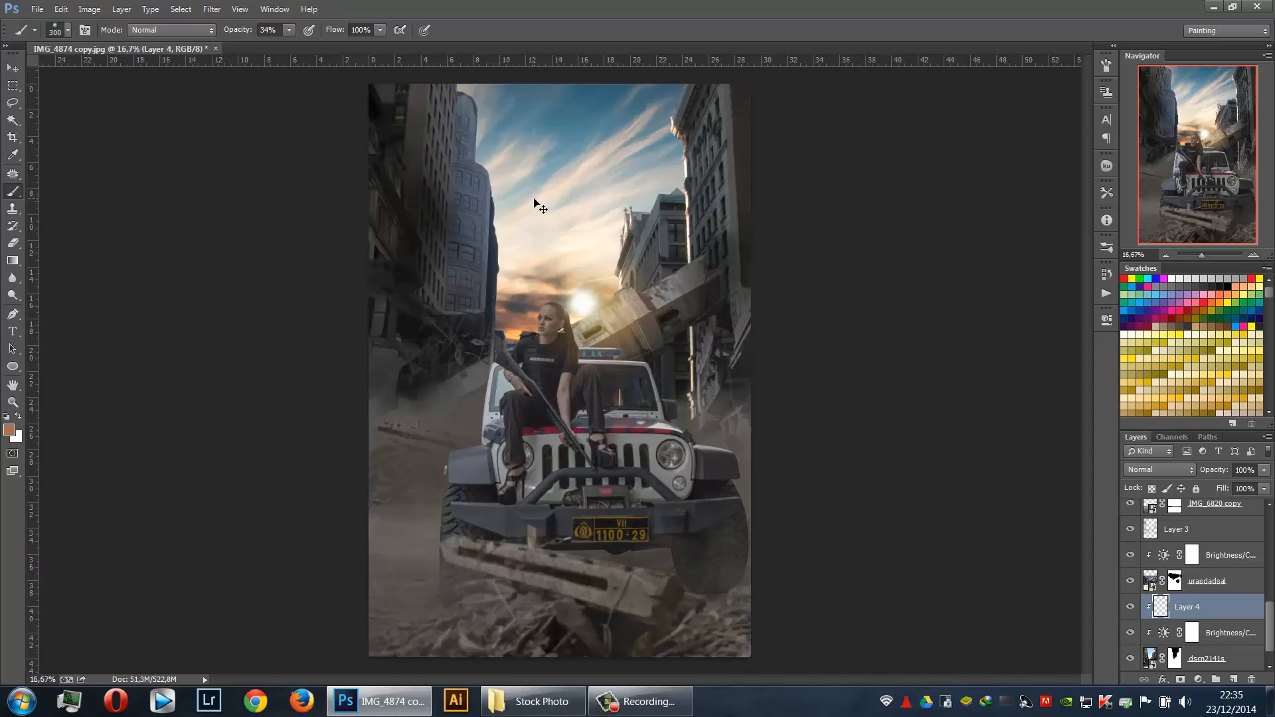
{"action": "key", "text": "ctrl+plus"}
{"action": "key", "text": "ctrl+plus"}
{"action": "key", "text": "ctrl+plus"}
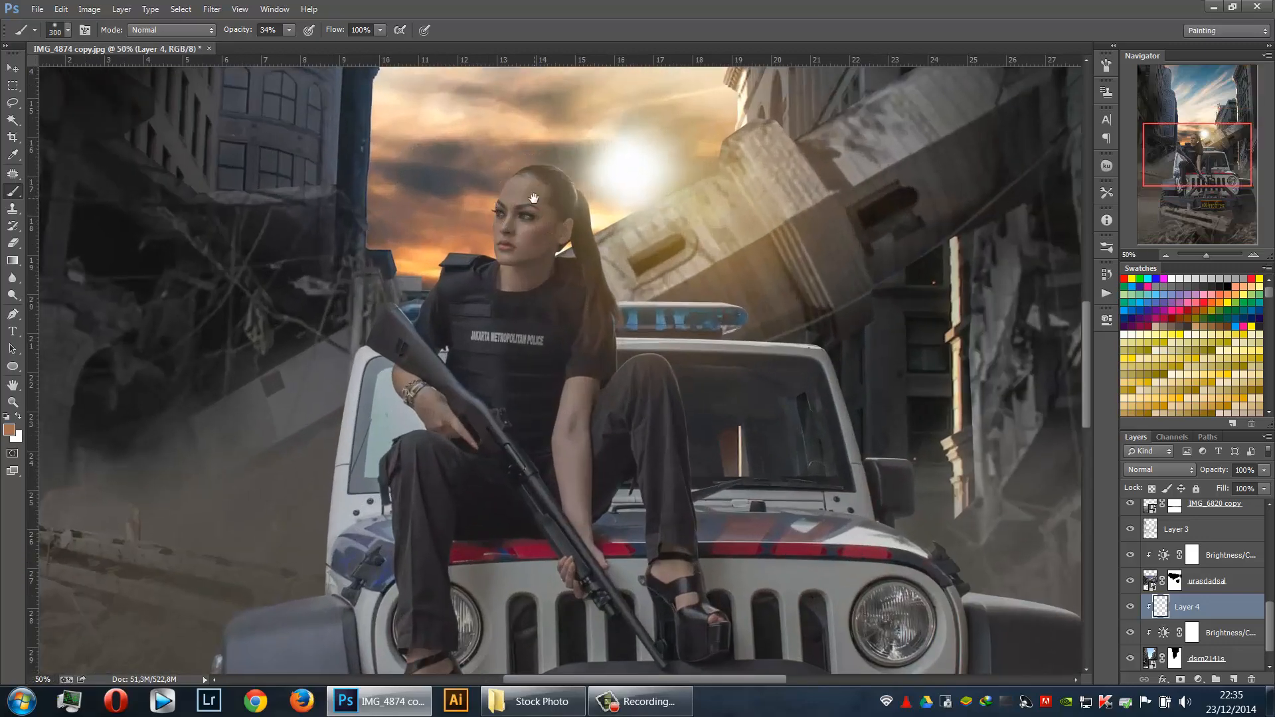
{"action": "left_click_drag", "start_coordinate": [468, 301], "coordinate": [532, 498]}
{"action": "key", "text": "bracketright"}
{"action": "key", "text": "bracketright"}
{"action": "key", "text": "bracketright"}
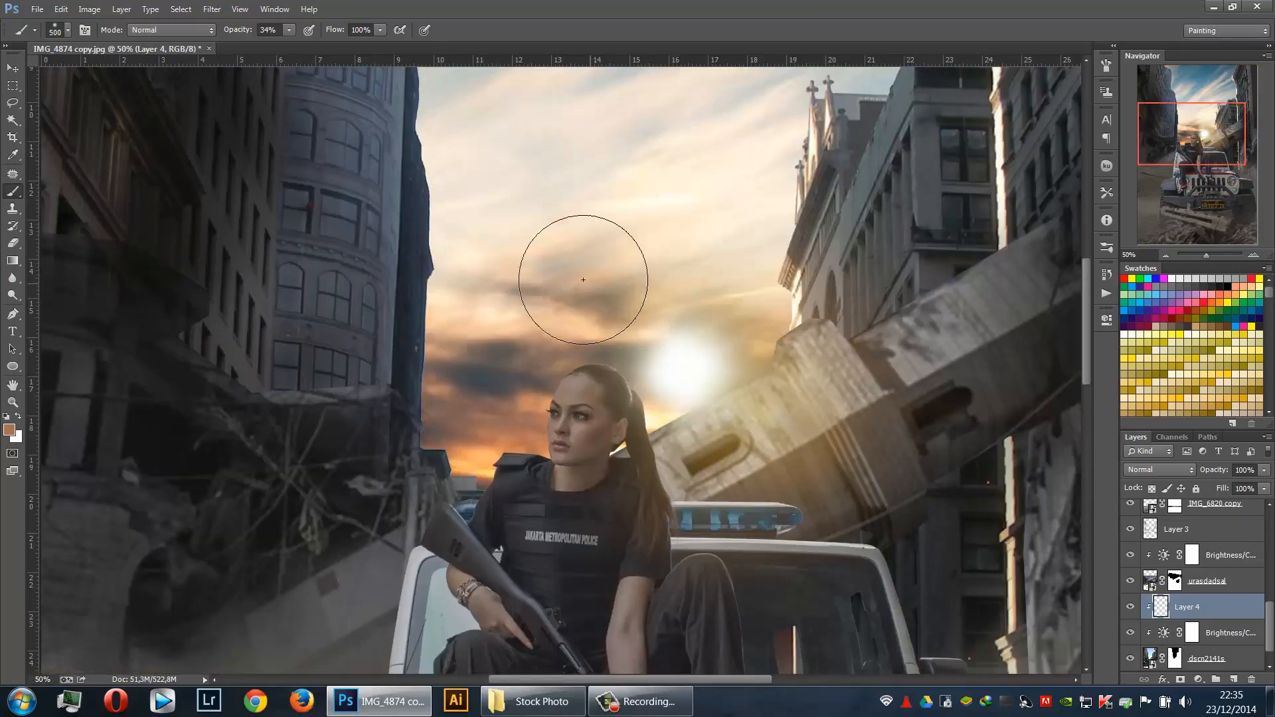
{"action": "mouse_move", "coordinate": [521, 222]}
{"action": "left_mouse_down"}
{"action": "mouse_move", "coordinate": [521, 294]}
{"action": "mouse_move", "coordinate": [510, 249]}
{"action": "mouse_move", "coordinate": [495, 415]}
{"action": "mouse_move", "coordinate": [501, 244]}
{"action": "left_mouse_up"}
{"action": "scroll", "coordinate": [501, 244], "scroll_direction": "down", "scroll_amount": 3}
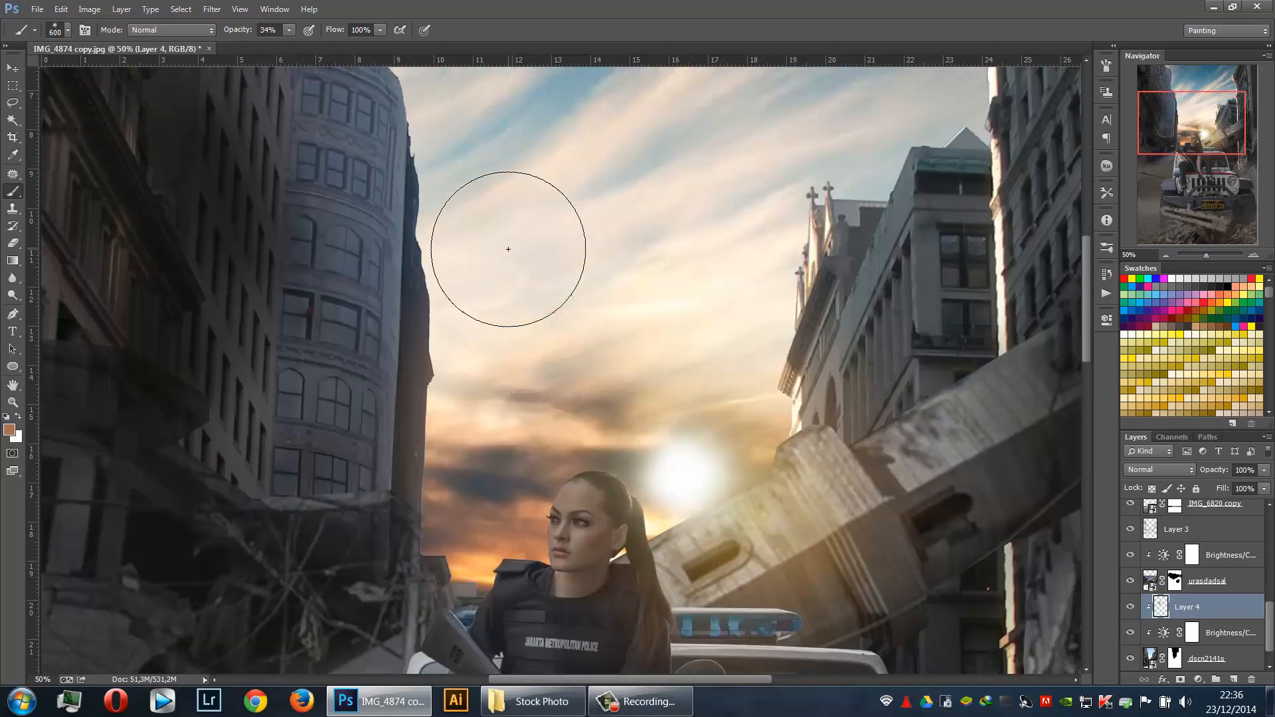
{"action": "scroll", "coordinate": [508, 252], "scroll_direction": "down", "scroll_amount": 1}
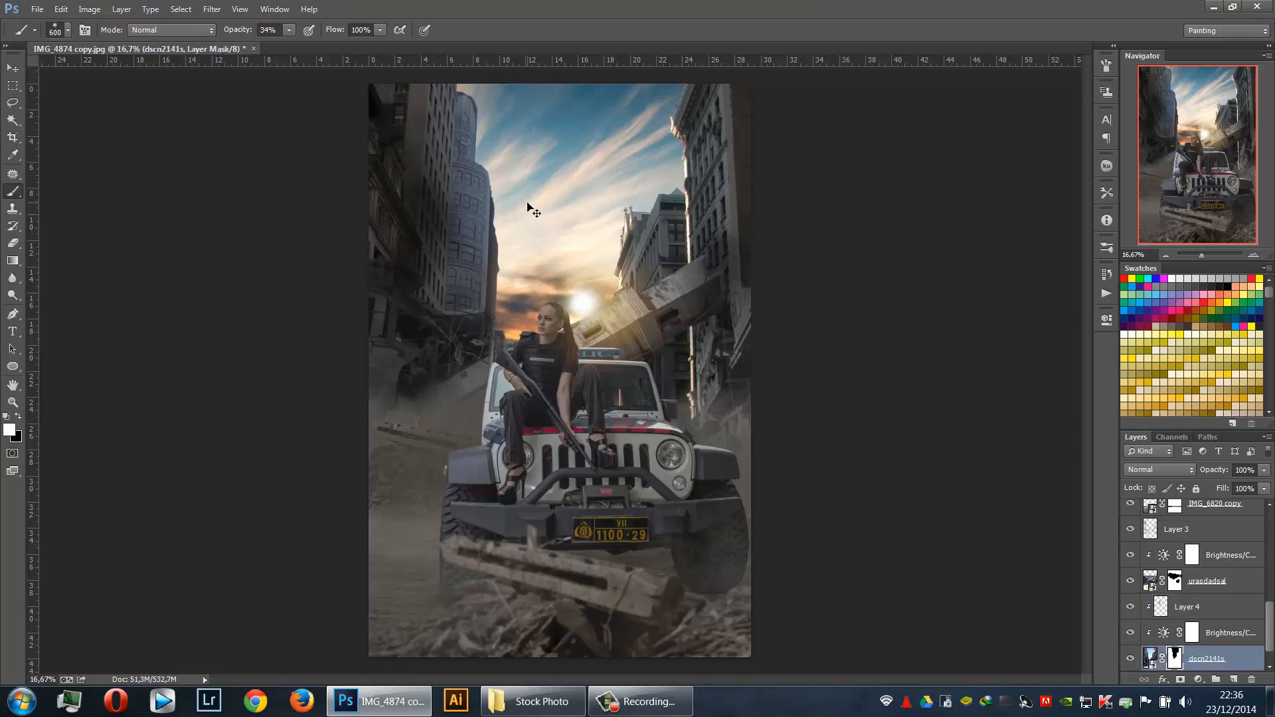
Make Layer 4 the active layer and set the brush to 175 px at 100% opacity for painting the building edges
{"action": "key", "text": "ctrl+plus"}
{"action": "key", "text": "ctrl+plus"}
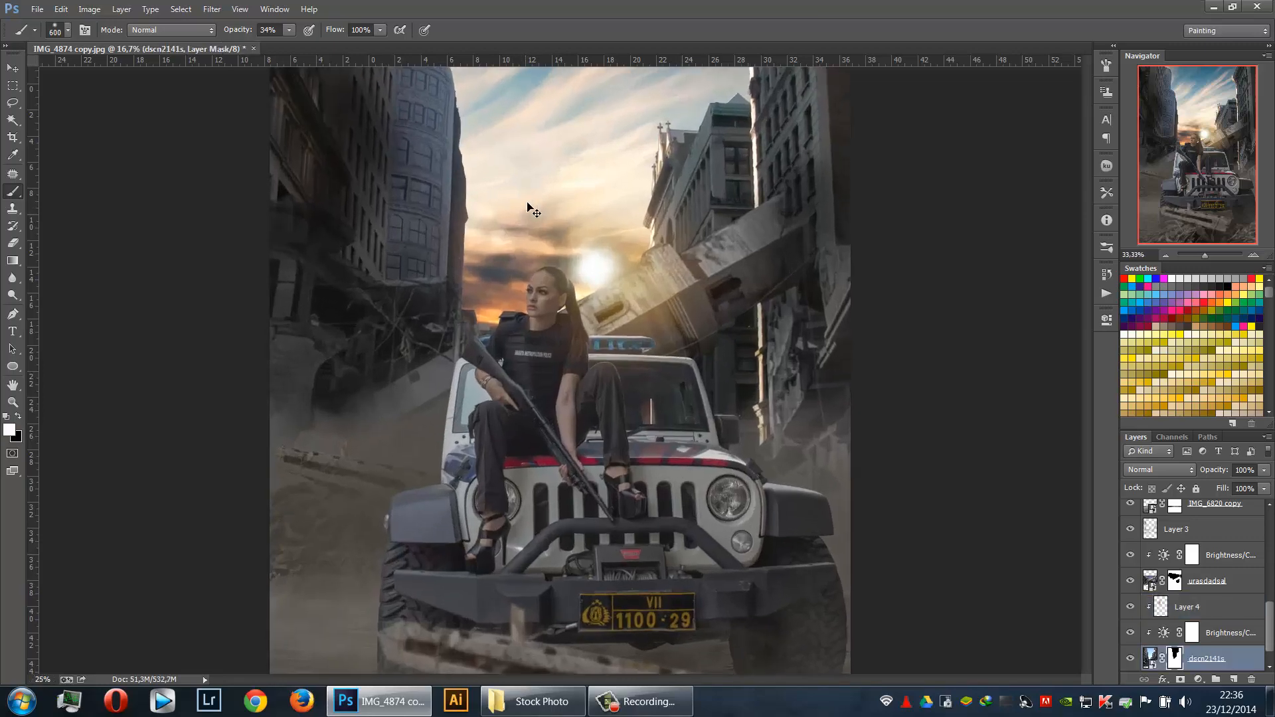
{"action": "key", "text": "ctrl+plus"}
{"action": "left_click_drag", "start_coordinate": [526, 207], "coordinate": [535, 488]}
{"action": "left_click", "coordinate": [1186, 606]}
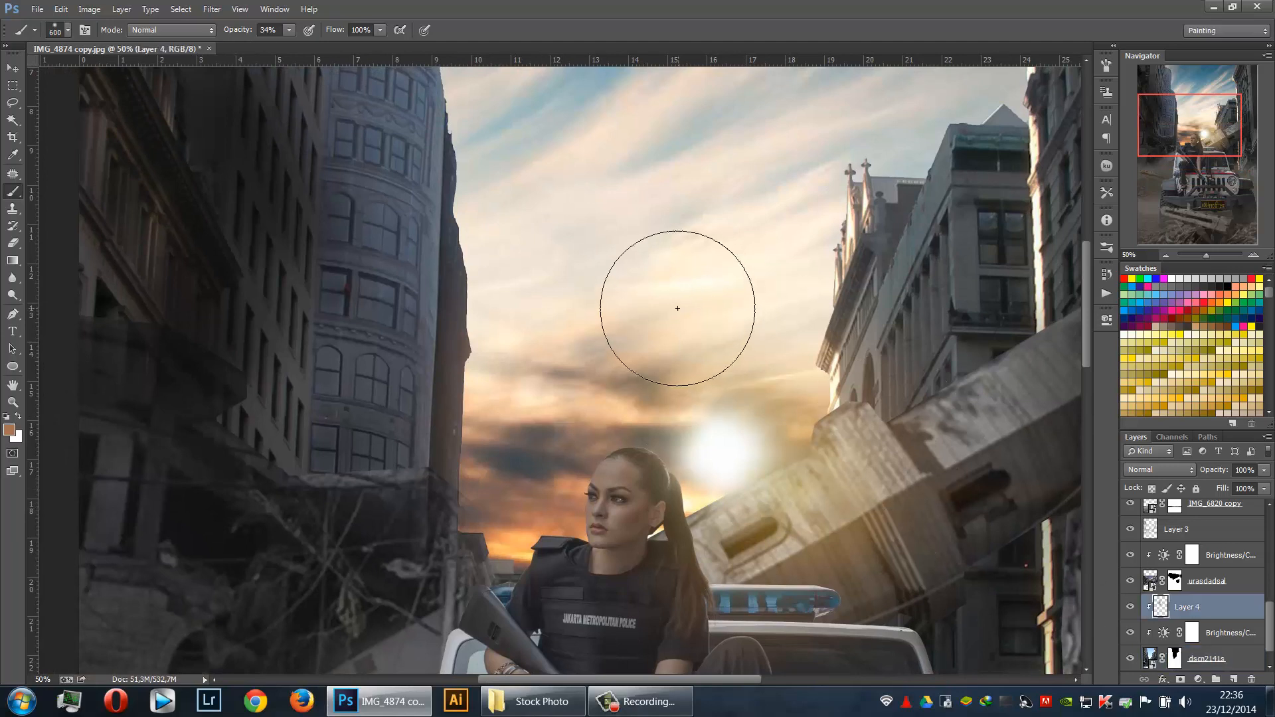
{"action": "key", "text": "bracketleft"}
{"action": "key", "text": "bracketleft"}
{"action": "key", "text": "bracketleft"}
{"action": "key", "text": "bracketleft"}
{"action": "key", "text": "bracketleft"}
{"action": "key", "text": "bracketleft"}
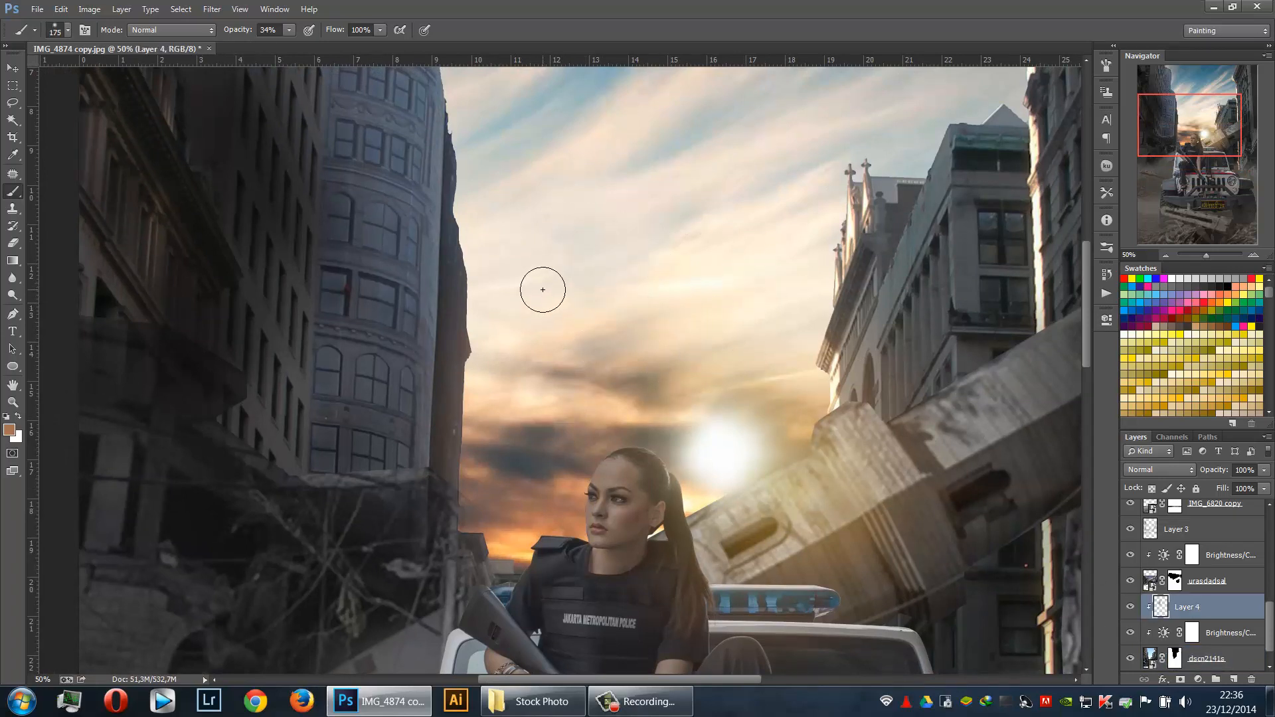
{"action": "key", "text": "9"}
{"action": "key", "text": "0"}
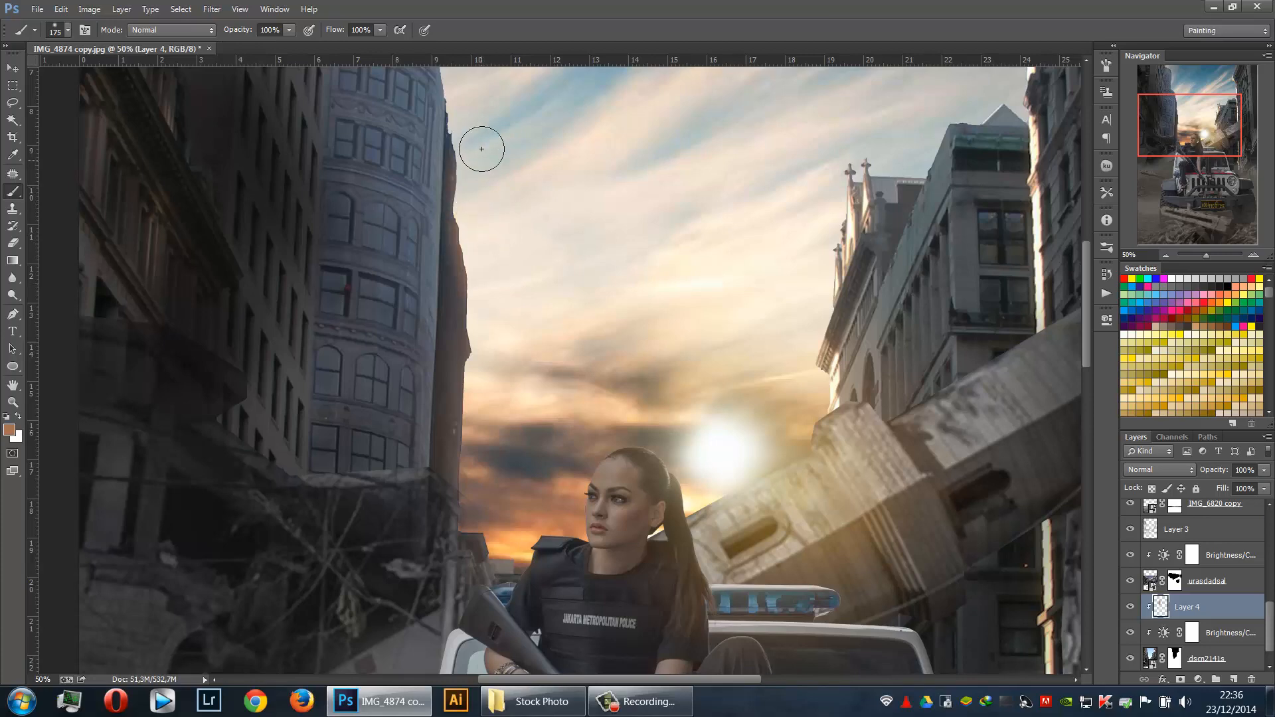
Enlarge the brush to 700 px and paint the orange sunset glow over the building tops and edges facing the sky on Layer 4
{"action": "left_click_drag", "start_coordinate": [549, 256], "coordinate": [597, 356]}
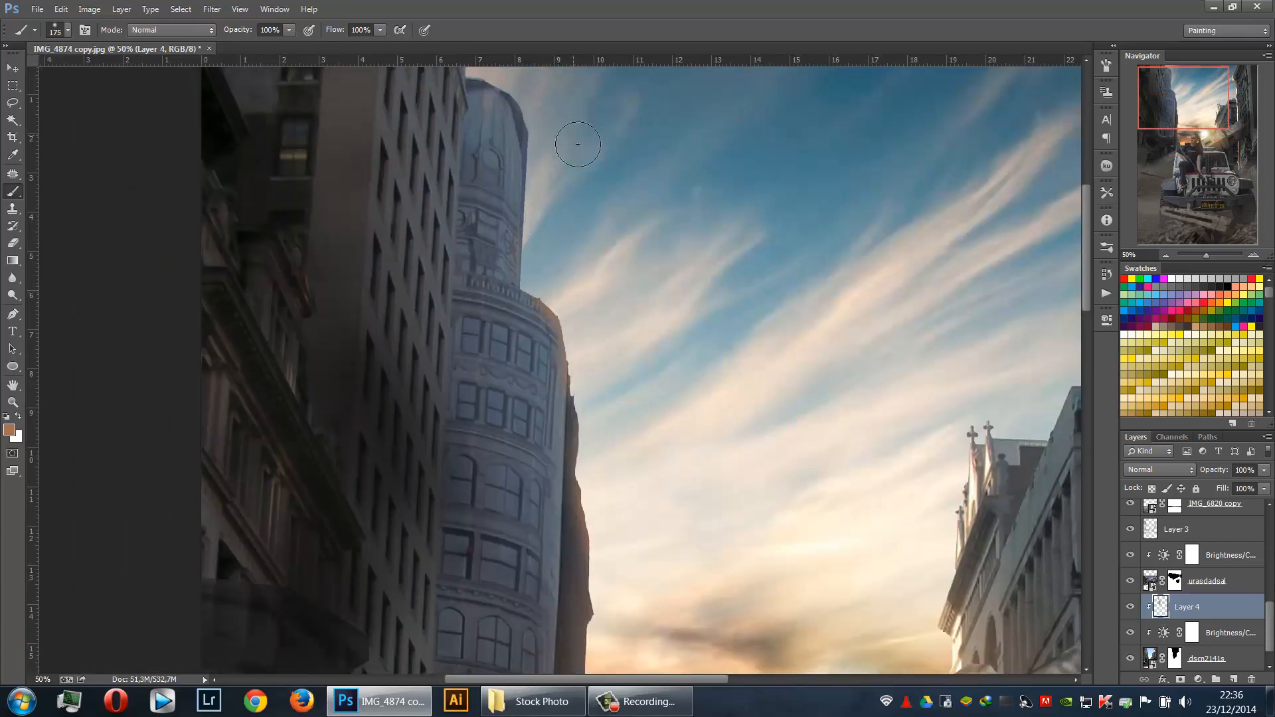
{"action": "scroll", "coordinate": [577, 144], "scroll_direction": "down", "scroll_amount": 2}
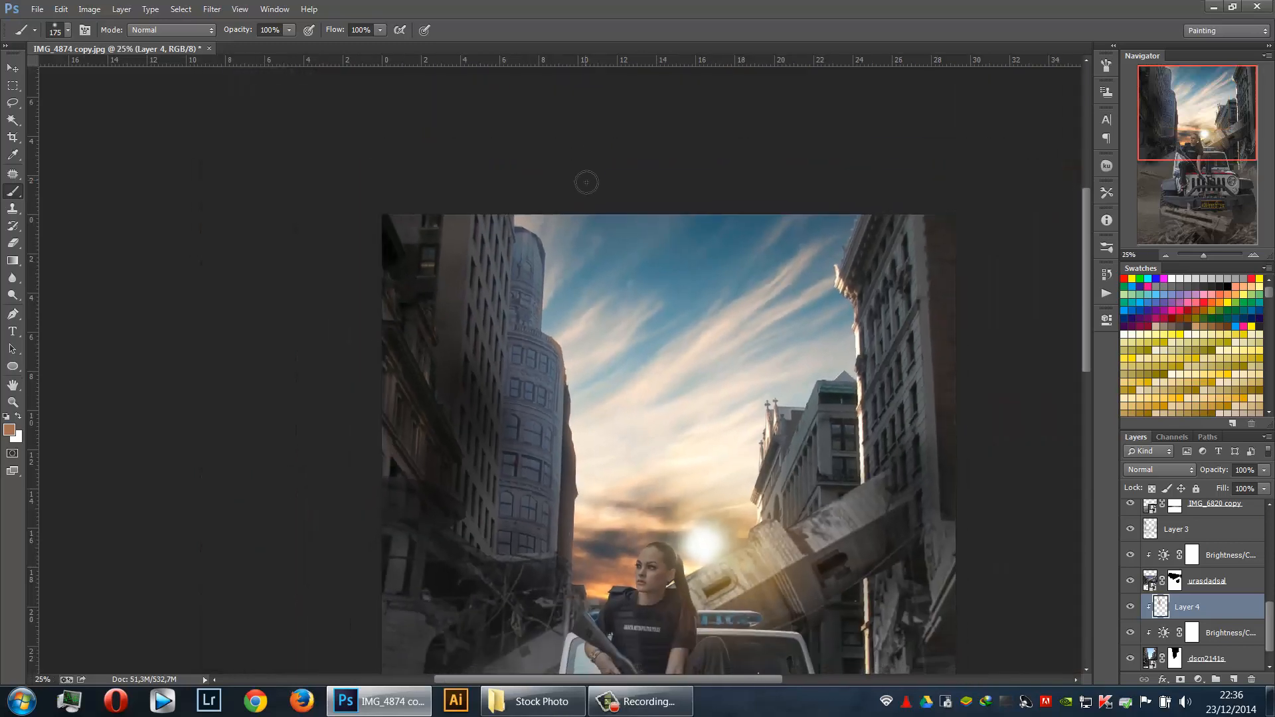
{"action": "scroll", "coordinate": [586, 181], "scroll_direction": "up", "scroll_amount": 1}
{"action": "key", "text": "bracketright"}
{"action": "key", "text": "bracketright"}
{"action": "key", "text": "bracketright"}
{"action": "key", "text": "bracketright"}
{"action": "key", "text": "bracketright"}
{"action": "key", "text": "bracketright"}
{"action": "key", "text": "bracketright"}
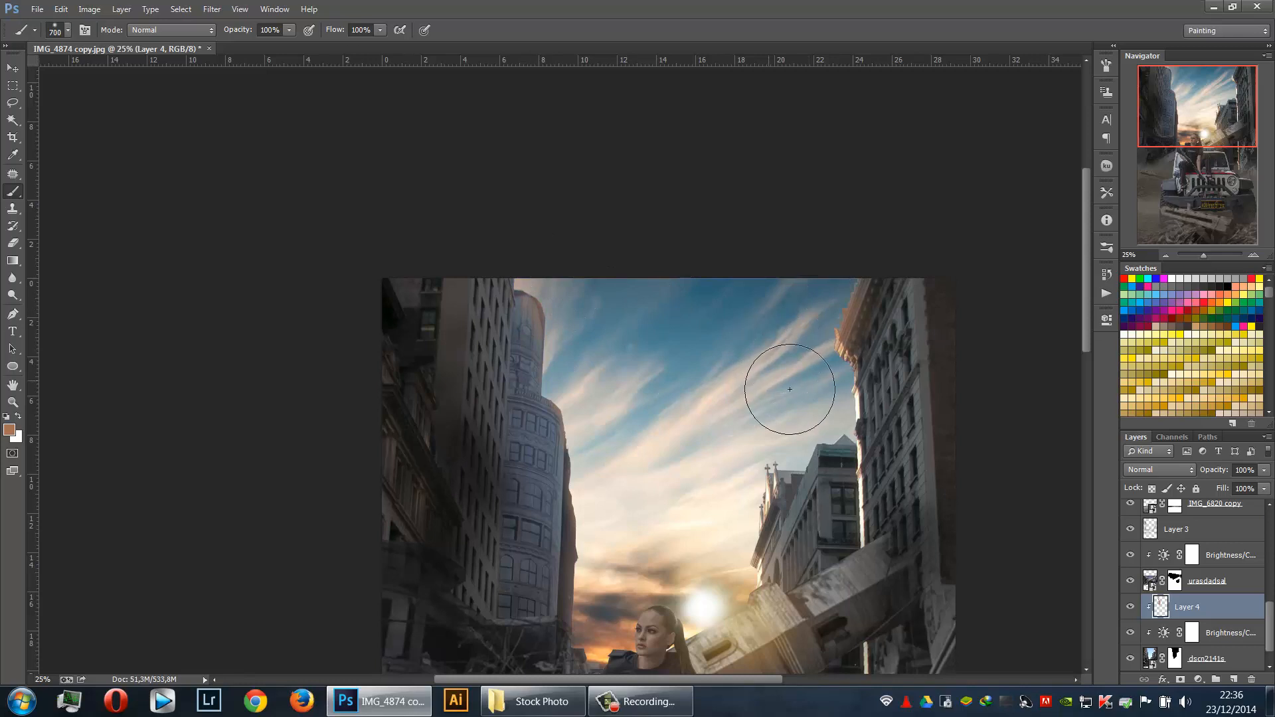
{"action": "left_click_drag", "start_coordinate": [808, 409], "coordinate": [703, 474]}
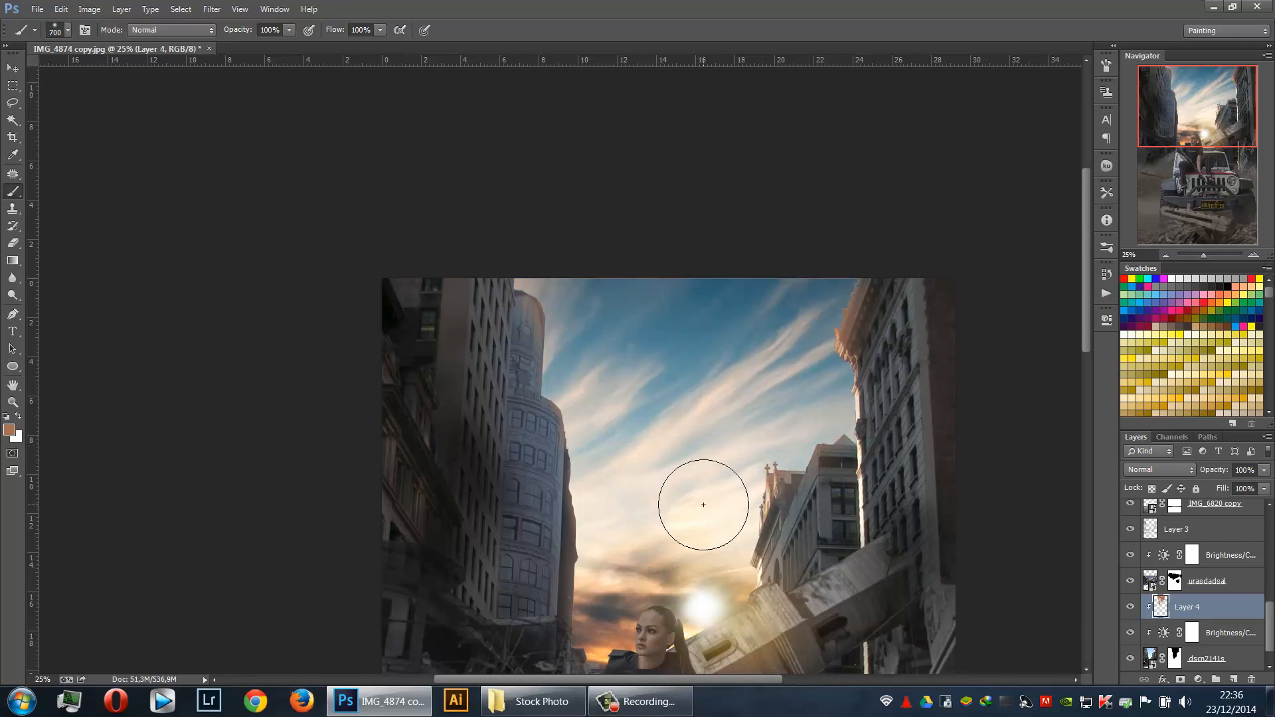
{"action": "scroll", "coordinate": [661, 425], "scroll_direction": "down", "scroll_amount": 3}
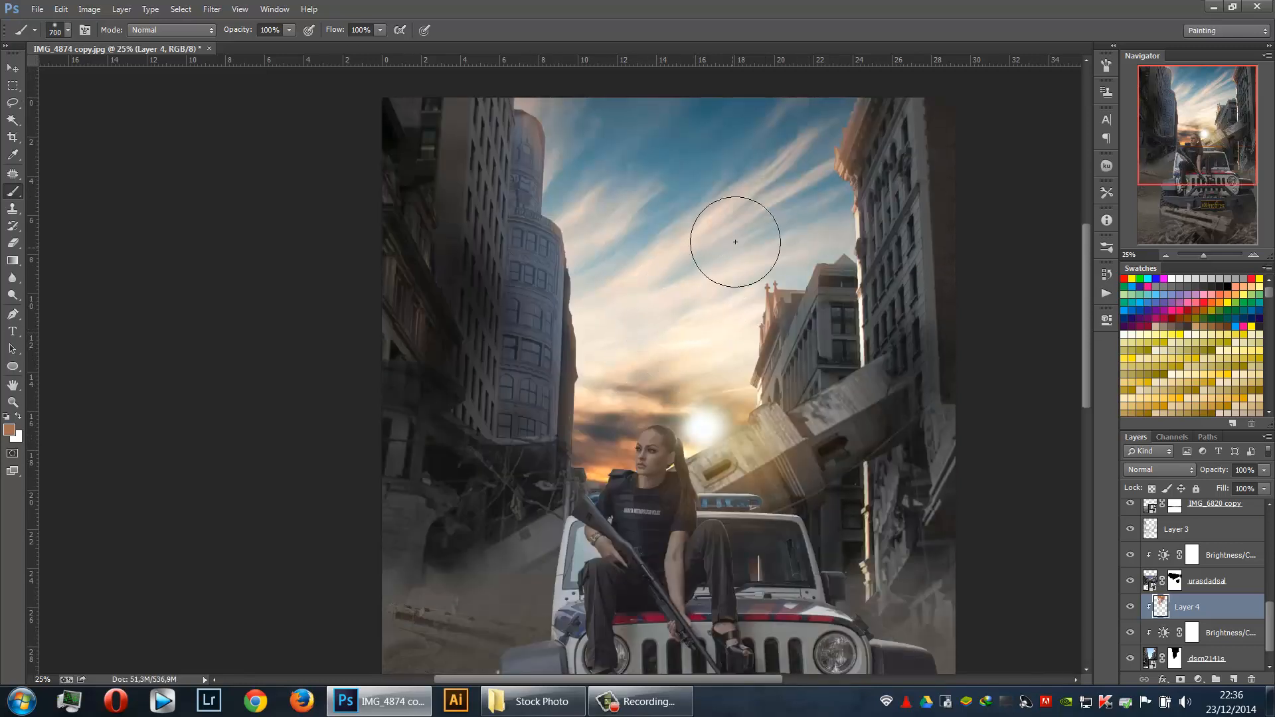
Brush warm orange light onto Layer 4 along the sky-facing edges of the buildings on both sides of the street
{"action": "left_click_drag", "start_coordinate": [735, 242], "coordinate": [783, 221]}
{"action": "mouse_move", "coordinate": [619, 303]}
{"action": "left_mouse_down"}
{"action": "mouse_move", "coordinate": [612, 211]}
{"action": "mouse_move", "coordinate": [564, 66]}
{"action": "left_mouse_up"}
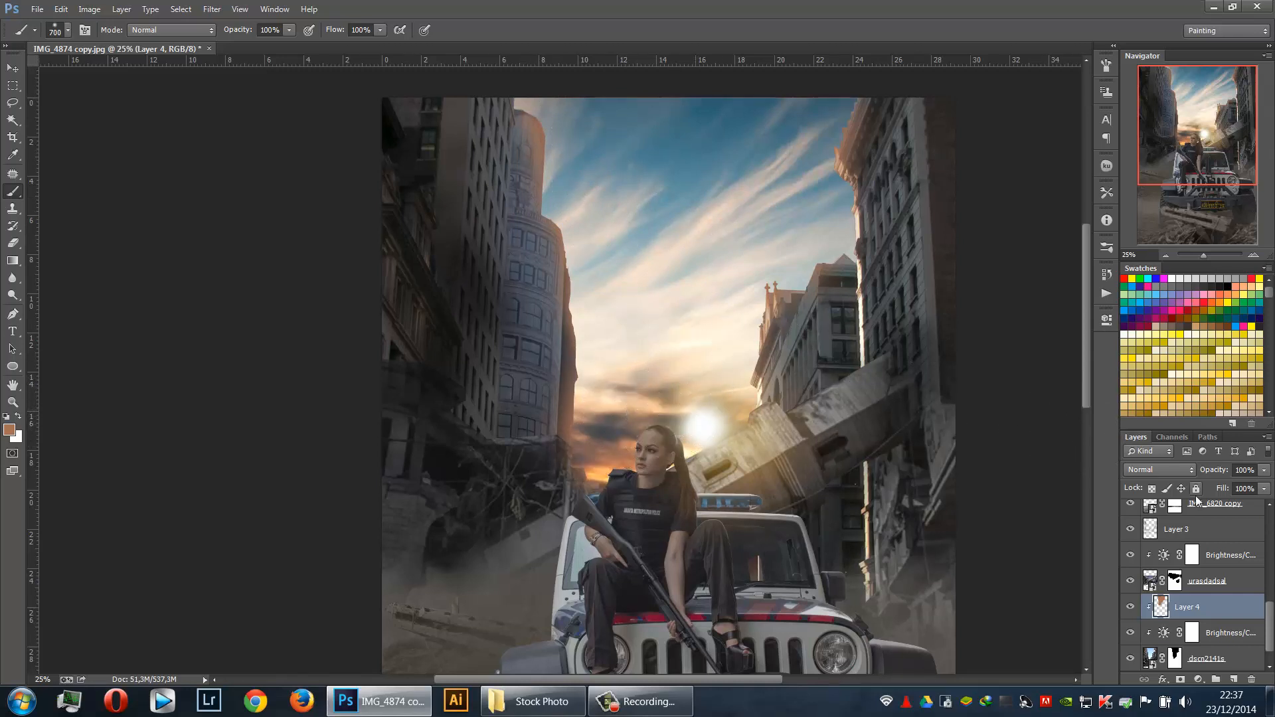
Try the Soft Light blend mode on Layer 4 with a test brush stroke, then undo the stroke
{"action": "left_click", "coordinate": [1166, 471]}
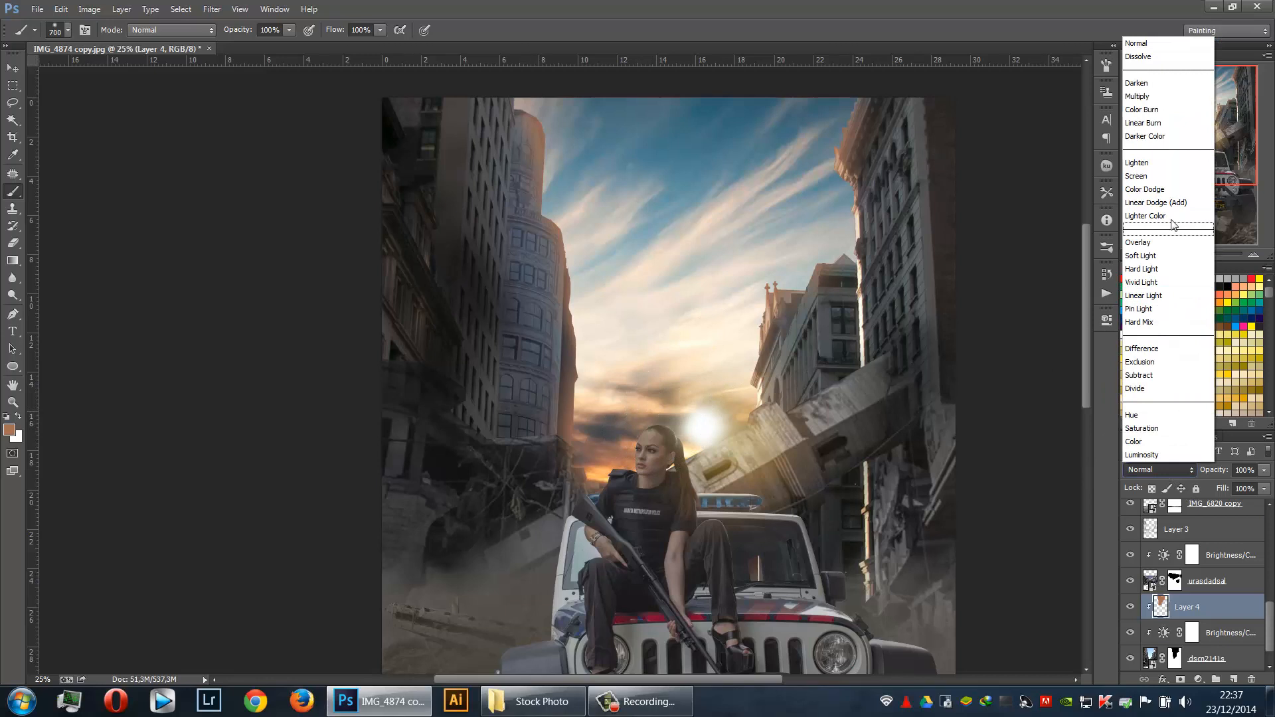
{"action": "left_click", "coordinate": [1167, 182]}
{"action": "key", "text": "s"}
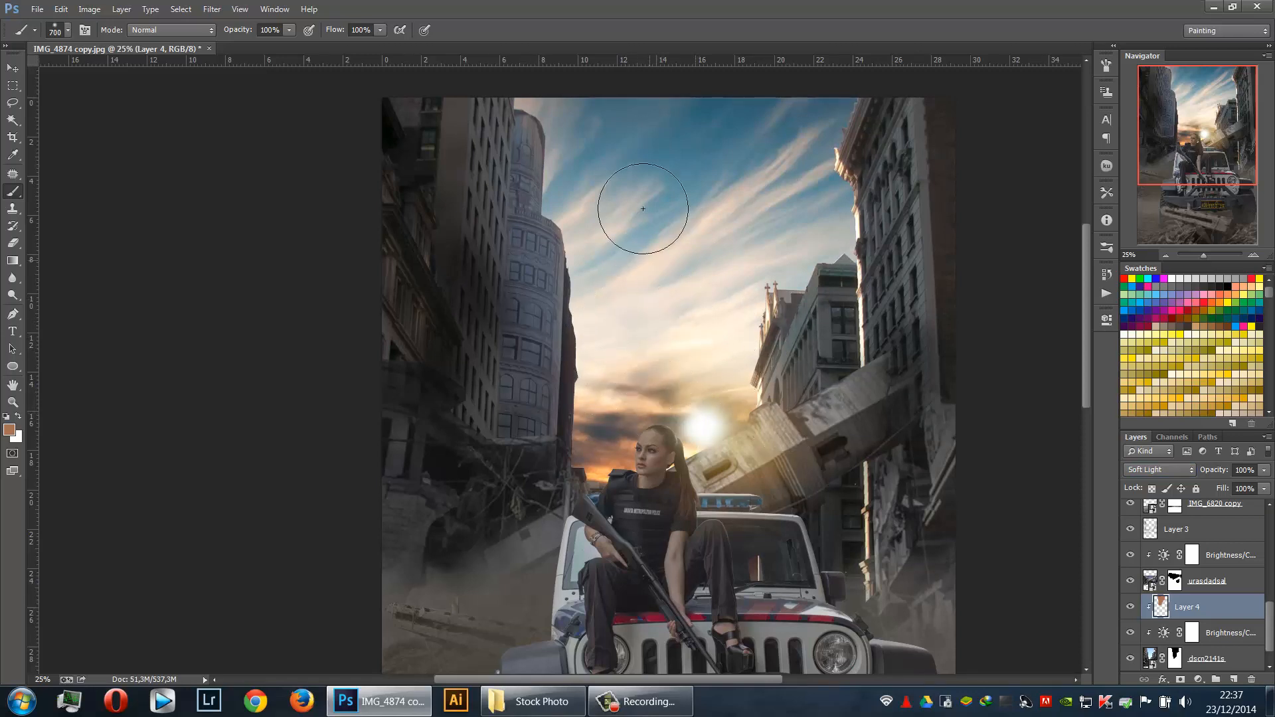
{"action": "mouse_move", "coordinate": [602, 206]}
{"action": "left_mouse_down"}
{"action": "mouse_move", "coordinate": [578, 324]}
{"action": "mouse_move", "coordinate": [579, 261]}
{"action": "left_mouse_up"}
{"action": "key", "text": "ctrl+z"}
Set Layer 4's blend mode to Color Dodge
{"action": "left_click", "coordinate": [1160, 471]}
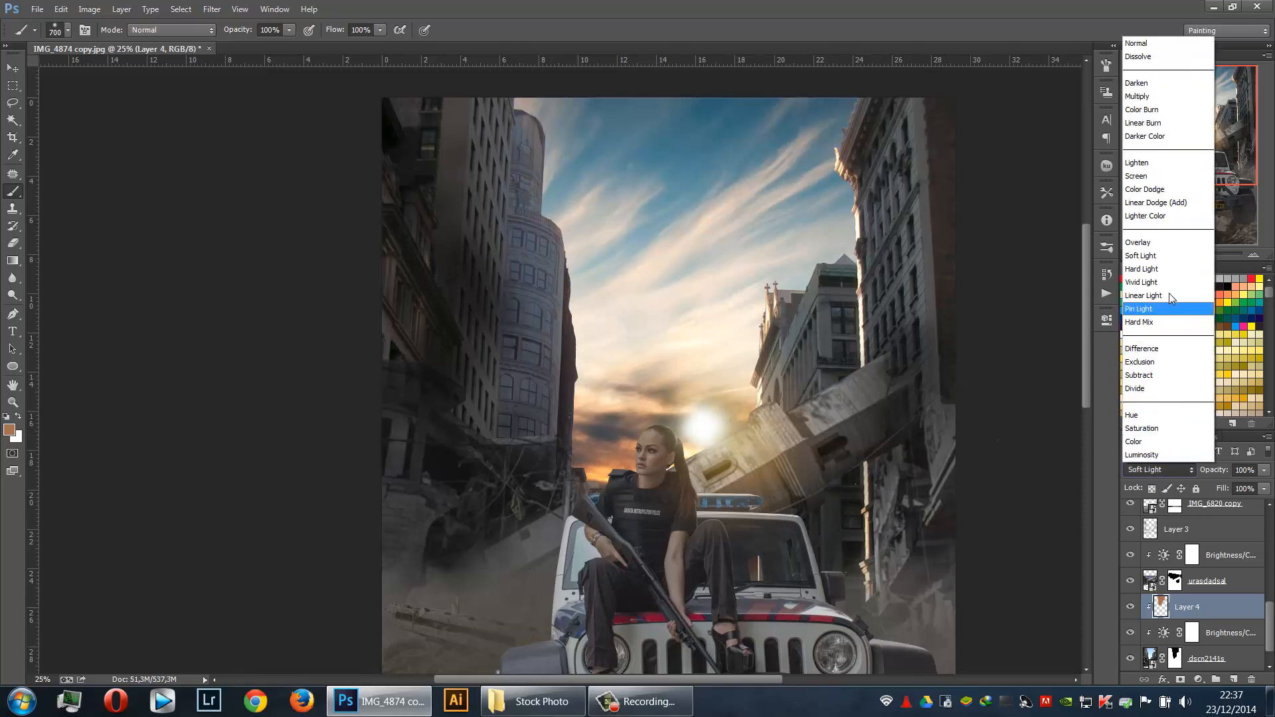
{"action": "left_click", "coordinate": [1154, 189]}
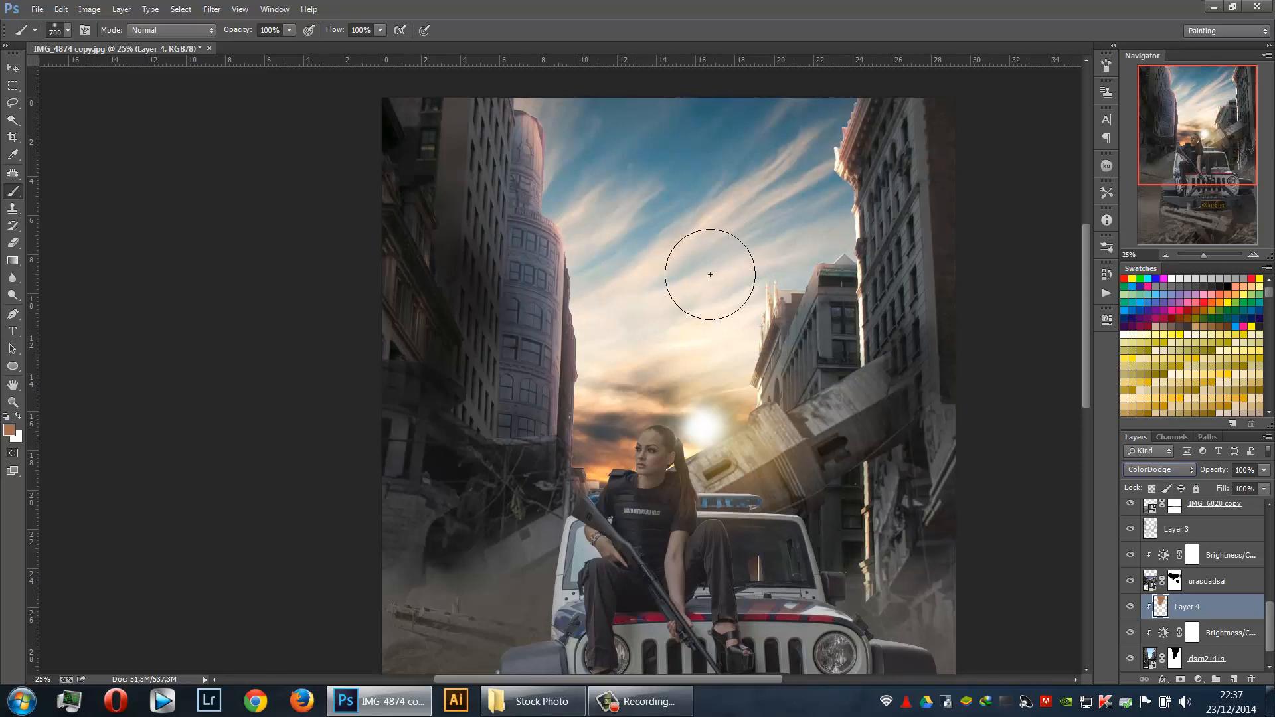
{"action": "mouse_move", "coordinate": [663, 345]}
{"action": "left_mouse_down"}
{"action": "mouse_move", "coordinate": [666, 261]}
{"action": "mouse_move", "coordinate": [660, 304]}
{"action": "left_mouse_up"}
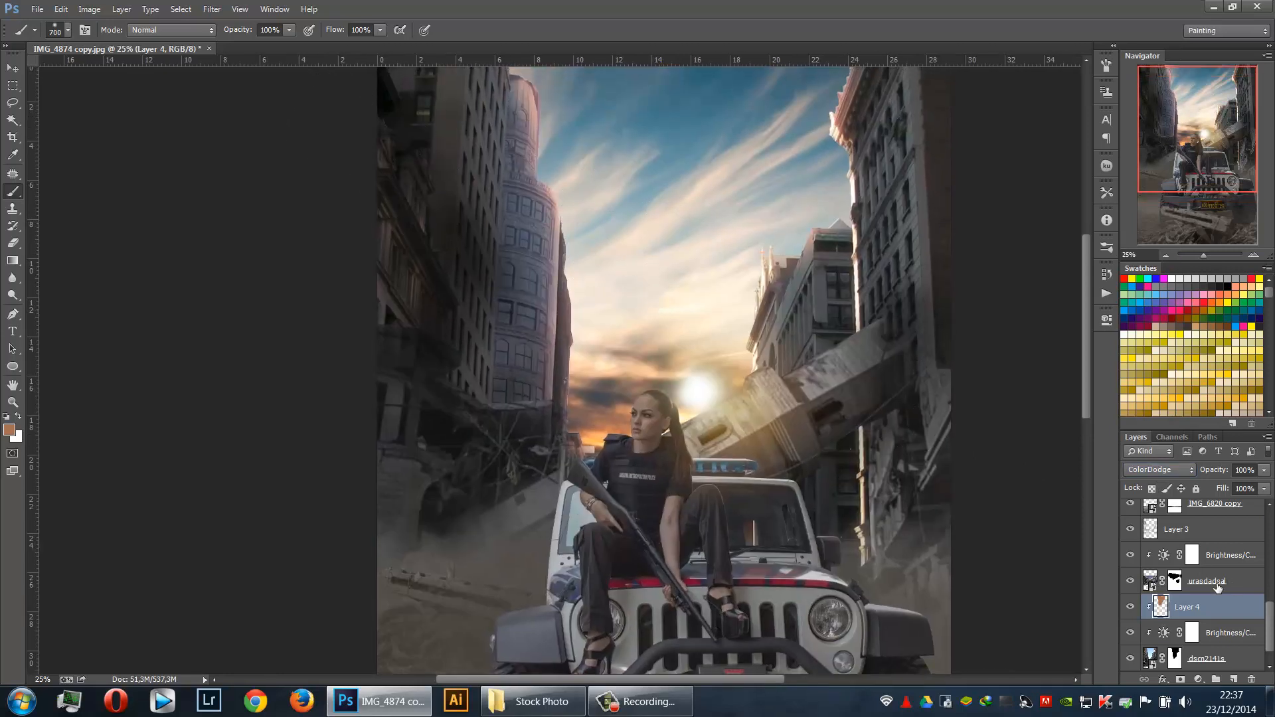
Apply a Hue/Saturation adjustment to Layer 4 with hue +11 and saturation +6
{"action": "left_click", "coordinate": [89, 10]}
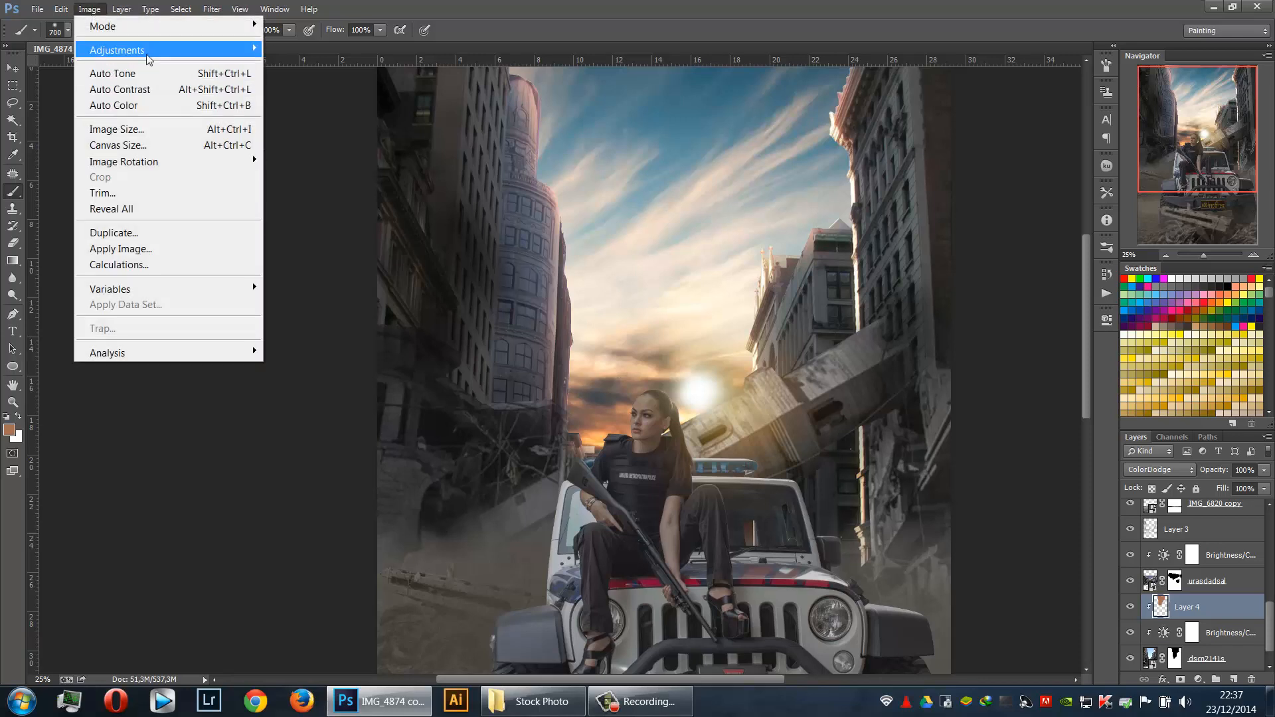
{"action": "mouse_move", "coordinate": [199, 61]}
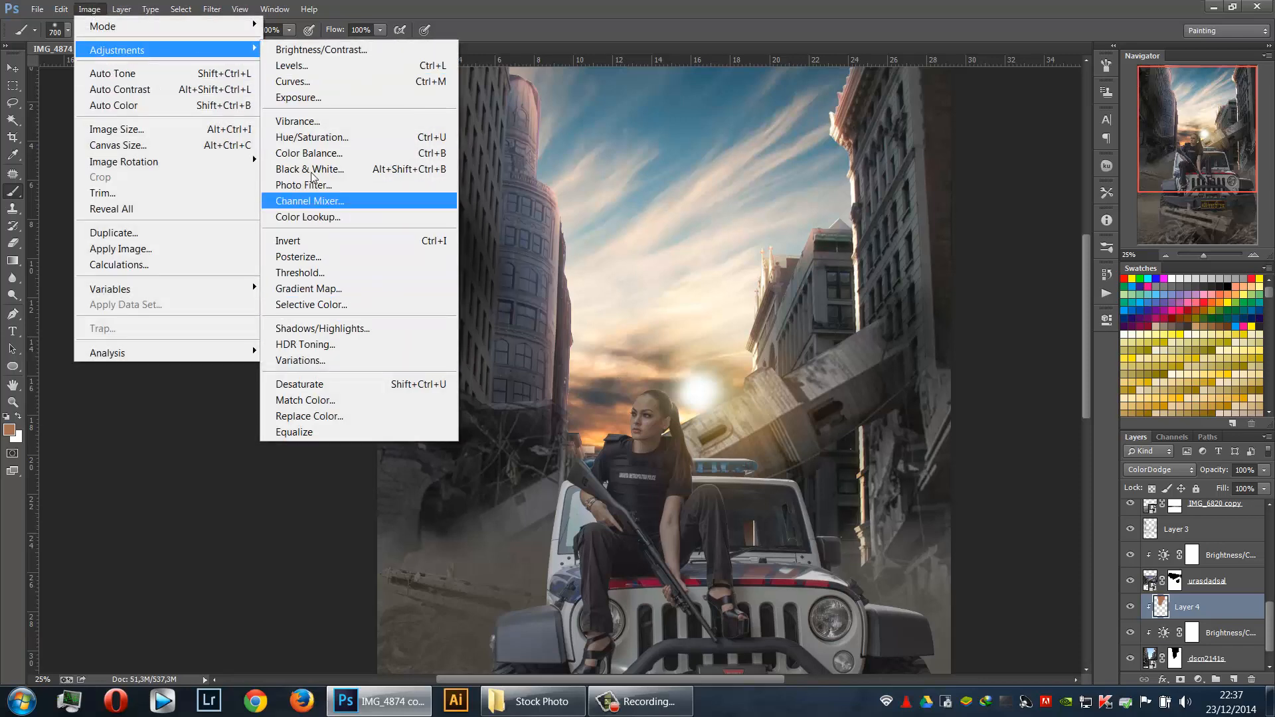
{"action": "left_click", "coordinate": [319, 137]}
{"action": "left_click_drag", "start_coordinate": [1081, 456], "coordinate": [1087, 493]}
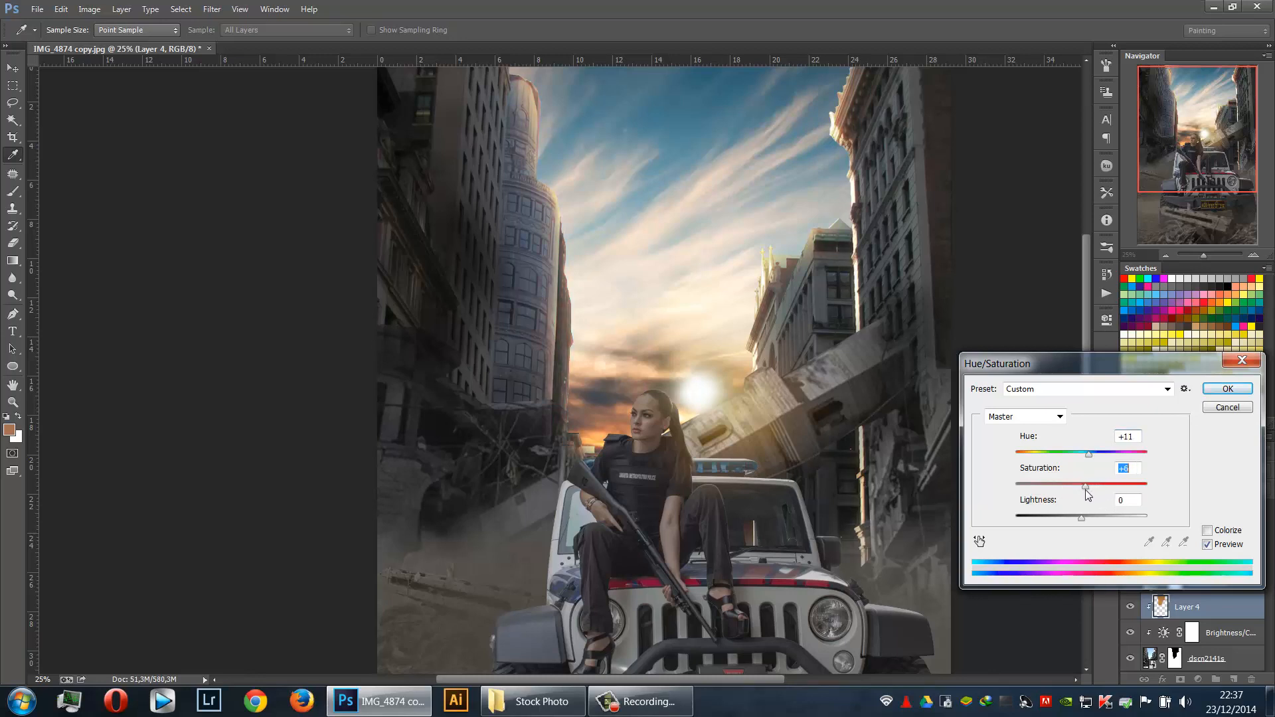
{"action": "left_click", "coordinate": [1221, 390]}
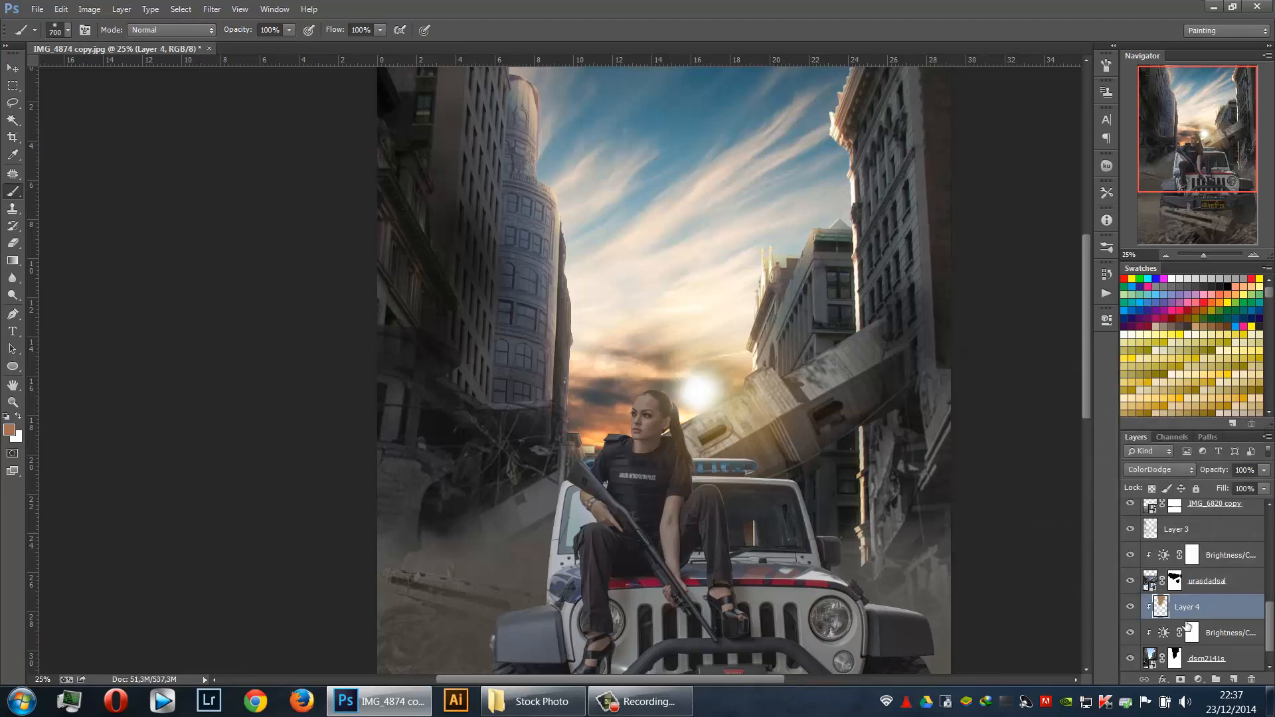
Add a new clipped layer above Layer 4 and sample a light tan from the sky glow near the sun as the brush colour
{"action": "left_click", "coordinate": [1233, 678]}
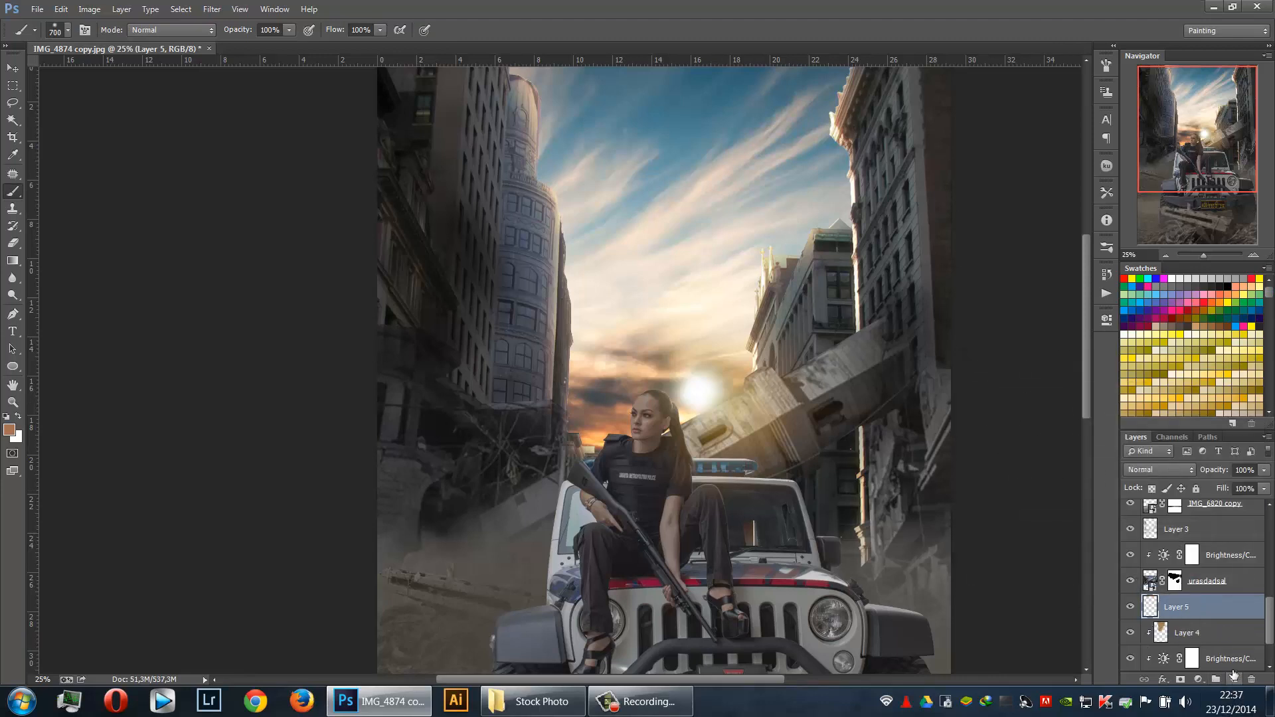
{"action": "left_click", "coordinate": [1226, 619], "text": "alt"}
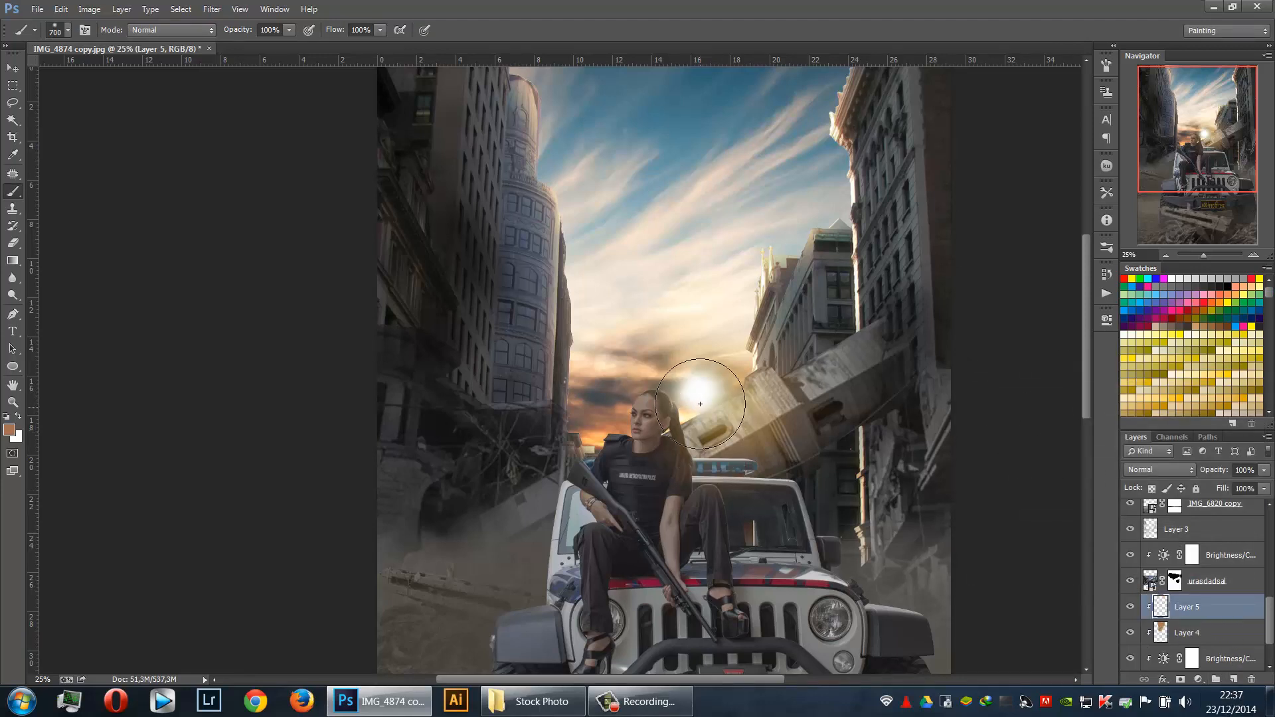
{"action": "left_click", "coordinate": [17, 155]}
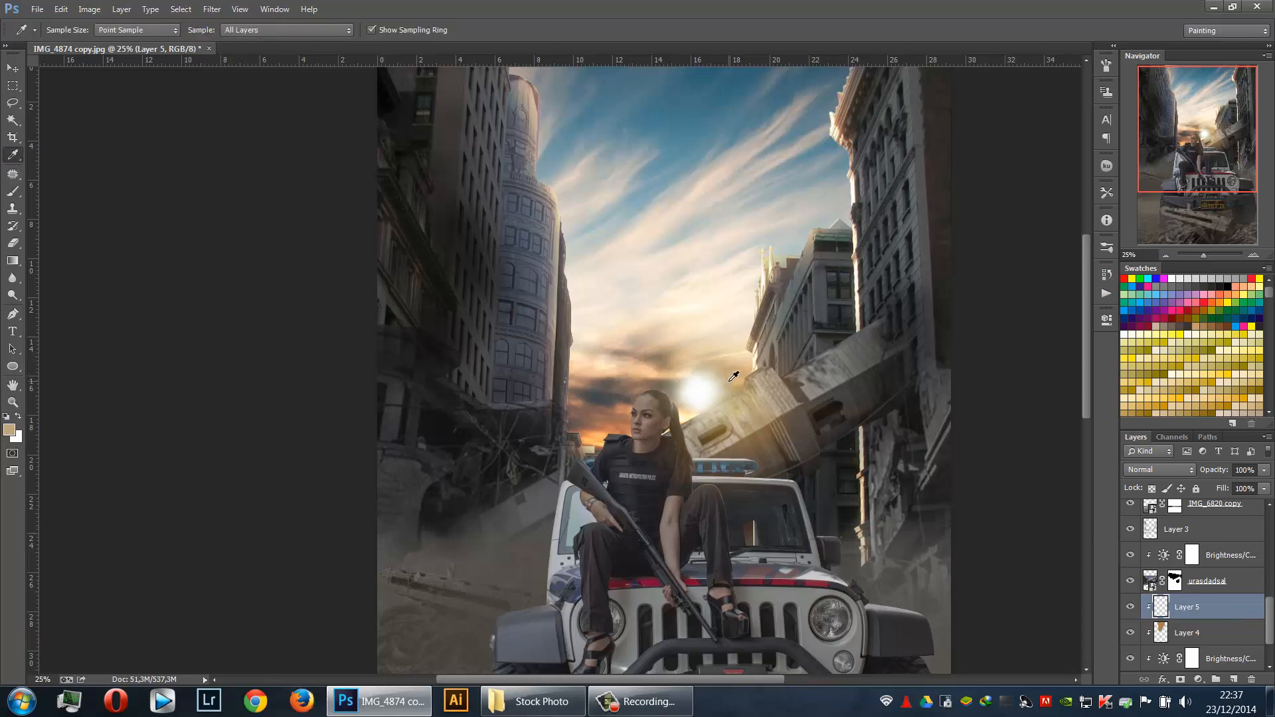
{"action": "key", "text": "b"}
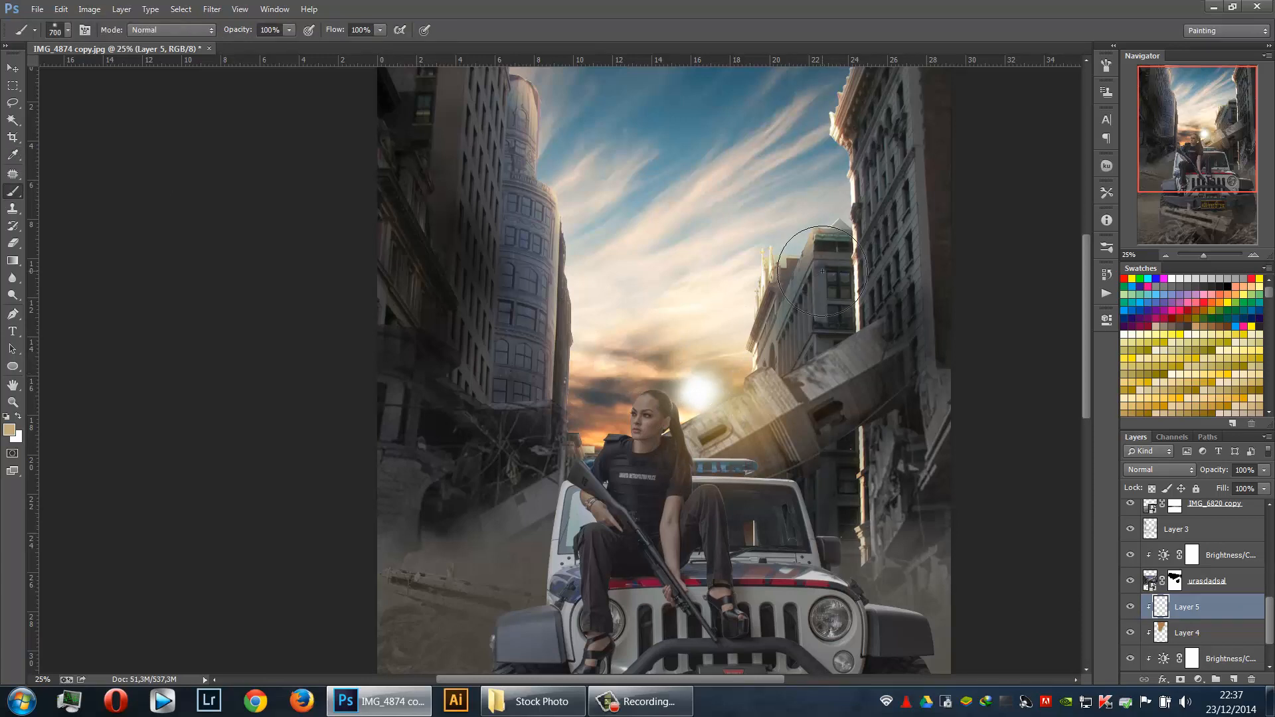
Paint soft tan haze over the buildings on both sides on Layer 5, using a much larger brush at 15% opacity
{"action": "right_click", "coordinate": [822, 274]}
{"action": "left_click", "coordinate": [1020, 181]}
{"action": "left_click", "coordinate": [289, 31]}
{"action": "left_click", "coordinate": [233, 44]}
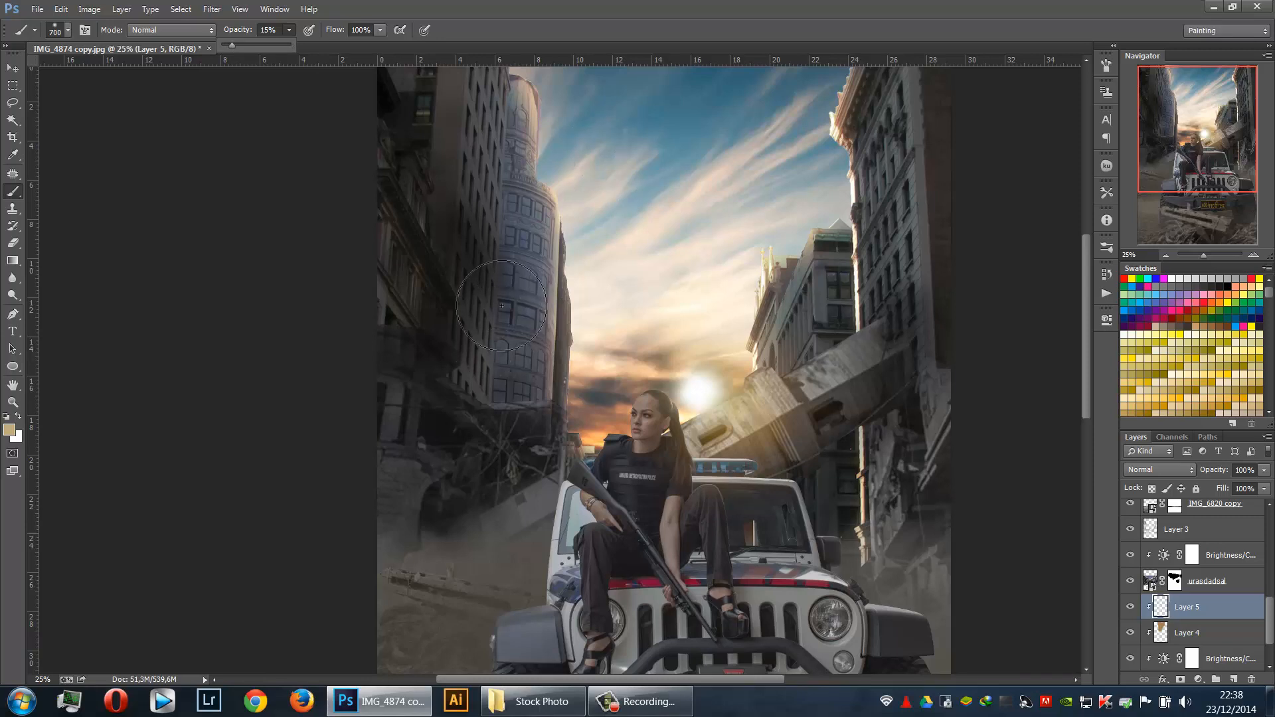
{"action": "left_click", "coordinate": [502, 305]}
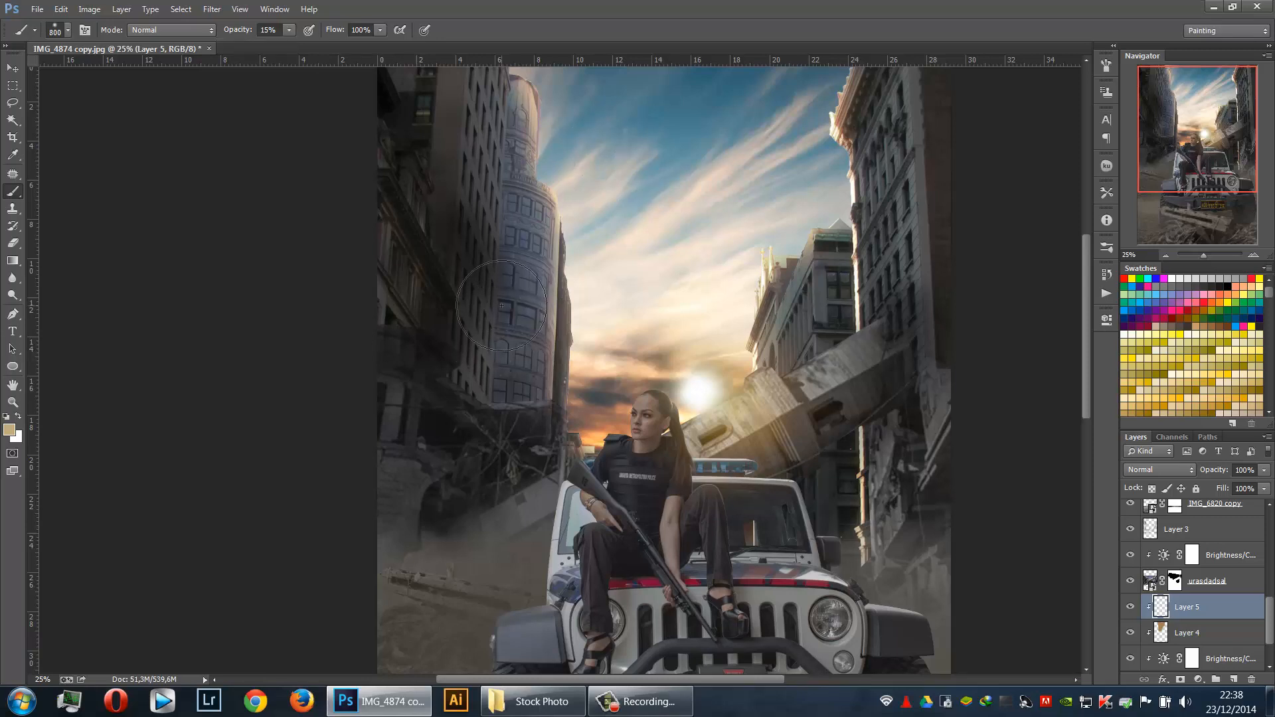
{"action": "key", "text": "bracketright"}
{"action": "key", "text": "bracketright"}
{"action": "key", "text": "bracketright"}
{"action": "key", "text": "bracketright"}
{"action": "key", "text": "bracketright"}
{"action": "key", "text": "bracketright"}
{"action": "key", "text": "bracketright"}
{"action": "left_click", "coordinate": [501, 118]}
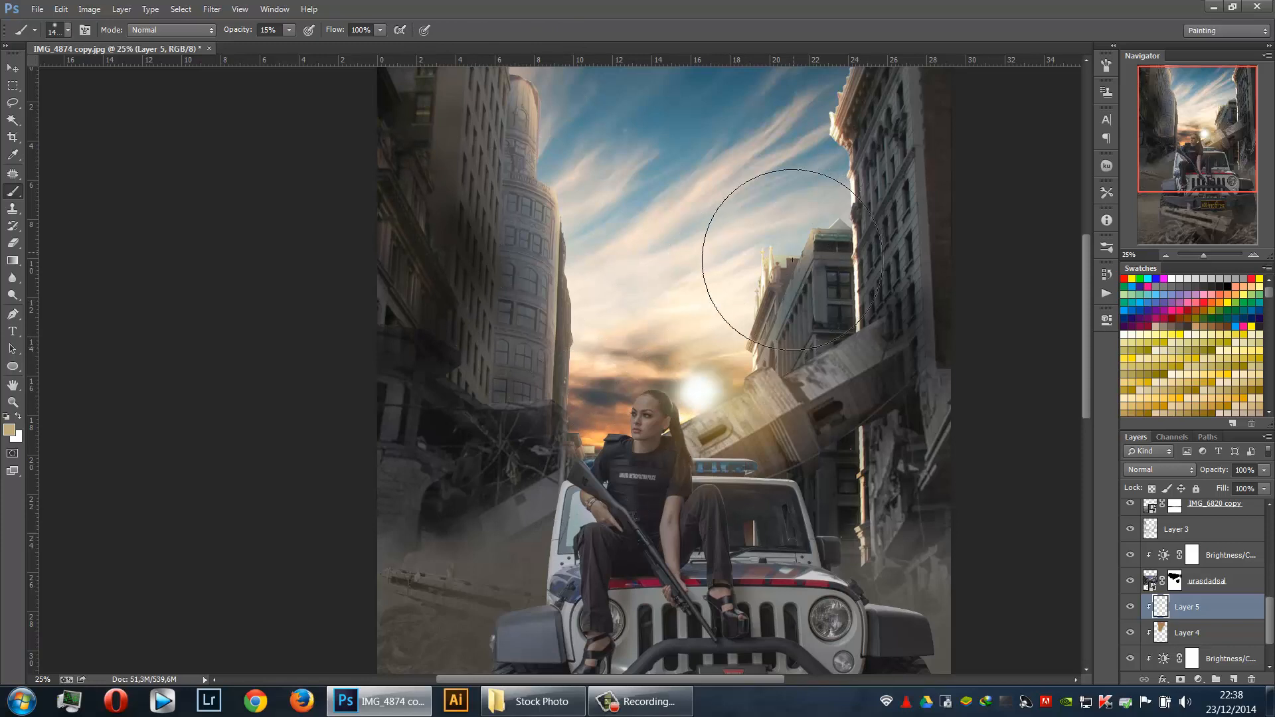
{"action": "left_click_drag", "start_coordinate": [829, 119], "coordinate": [865, 156]}
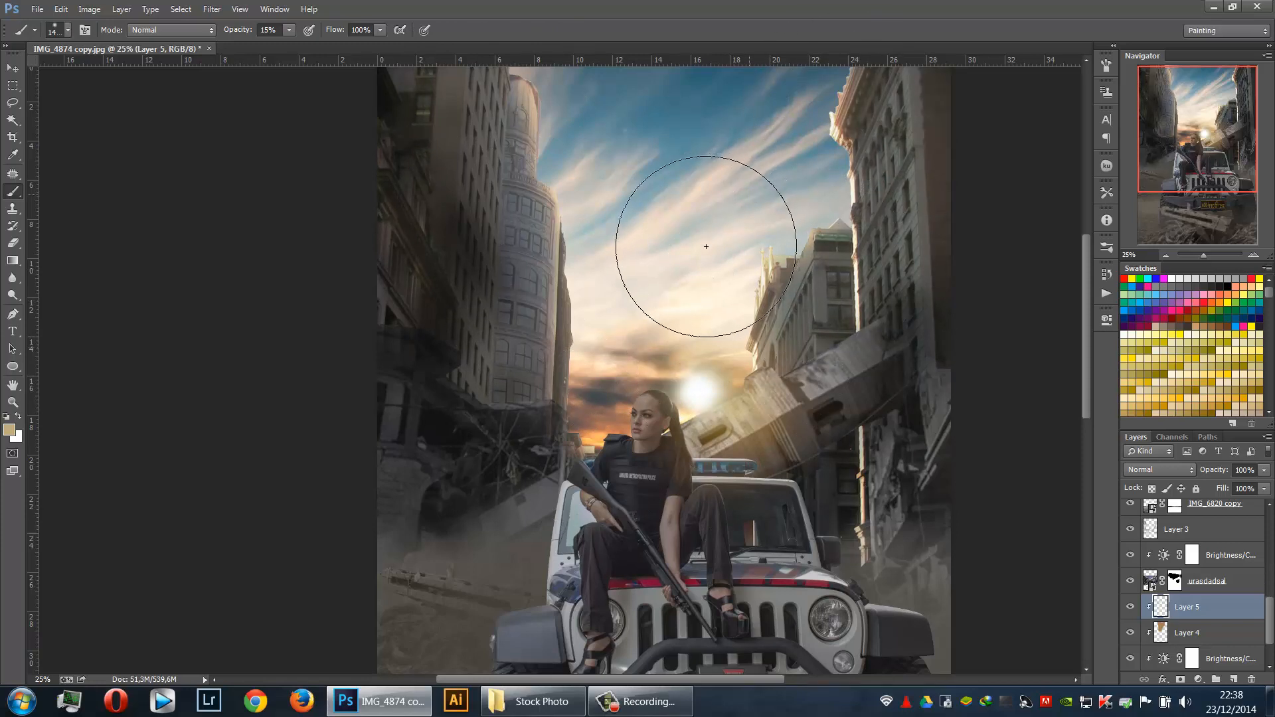
{"action": "mouse_move", "coordinate": [640, 252]}
{"action": "left_mouse_down"}
{"action": "mouse_move", "coordinate": [671, 174]}
{"action": "mouse_move", "coordinate": [689, 317]}
{"action": "mouse_move", "coordinate": [667, 251]}
{"action": "mouse_move", "coordinate": [625, 342]}
{"action": "mouse_move", "coordinate": [616, 421]}
{"action": "mouse_move", "coordinate": [711, 378]}
{"action": "left_mouse_up"}
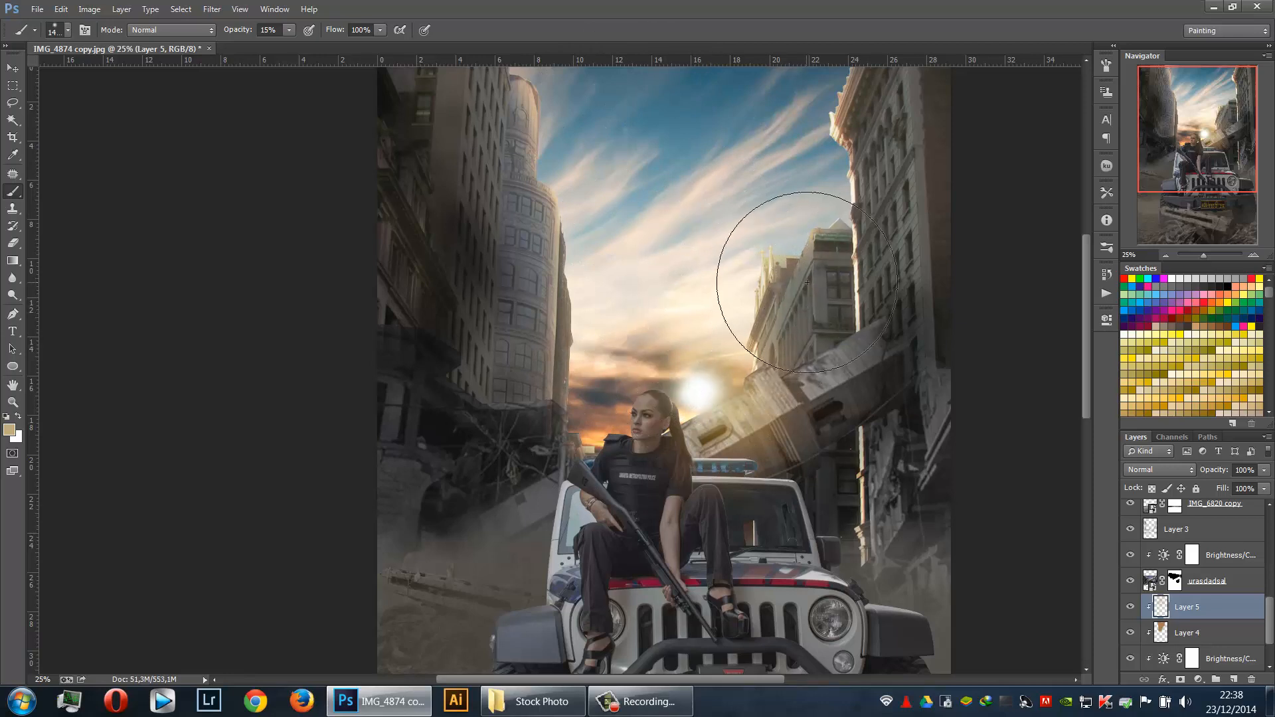
Reduce Layer 4's opacity to 32%
{"action": "left_click", "coordinate": [1198, 631]}
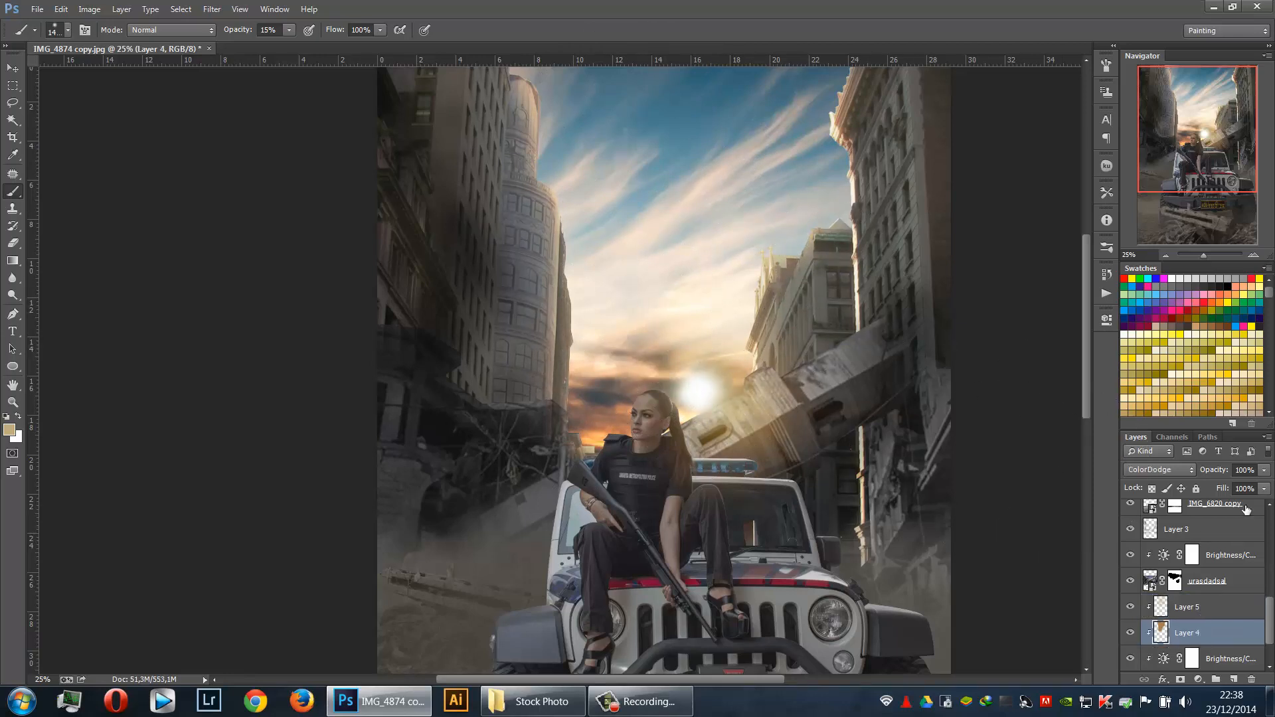
{"action": "left_click", "coordinate": [1264, 470]}
{"action": "left_click_drag", "start_coordinate": [1238, 489], "coordinate": [1235, 489]}
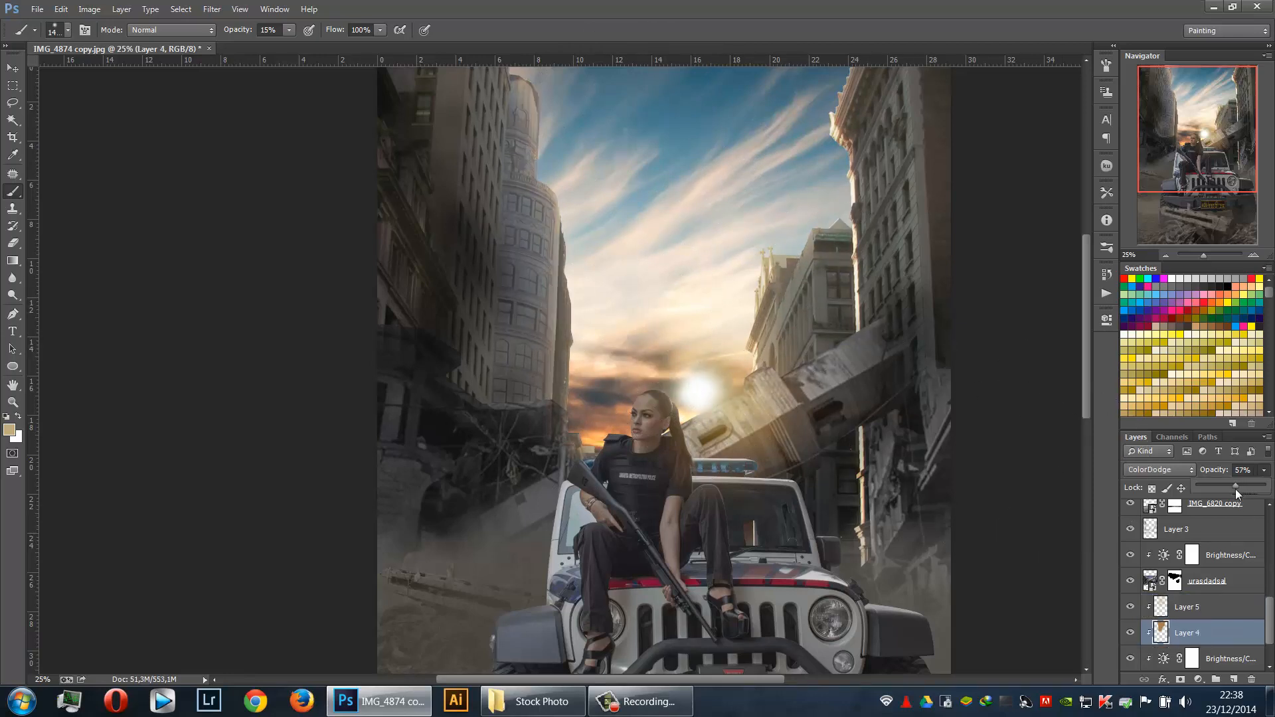
{"action": "key", "text": "v"}
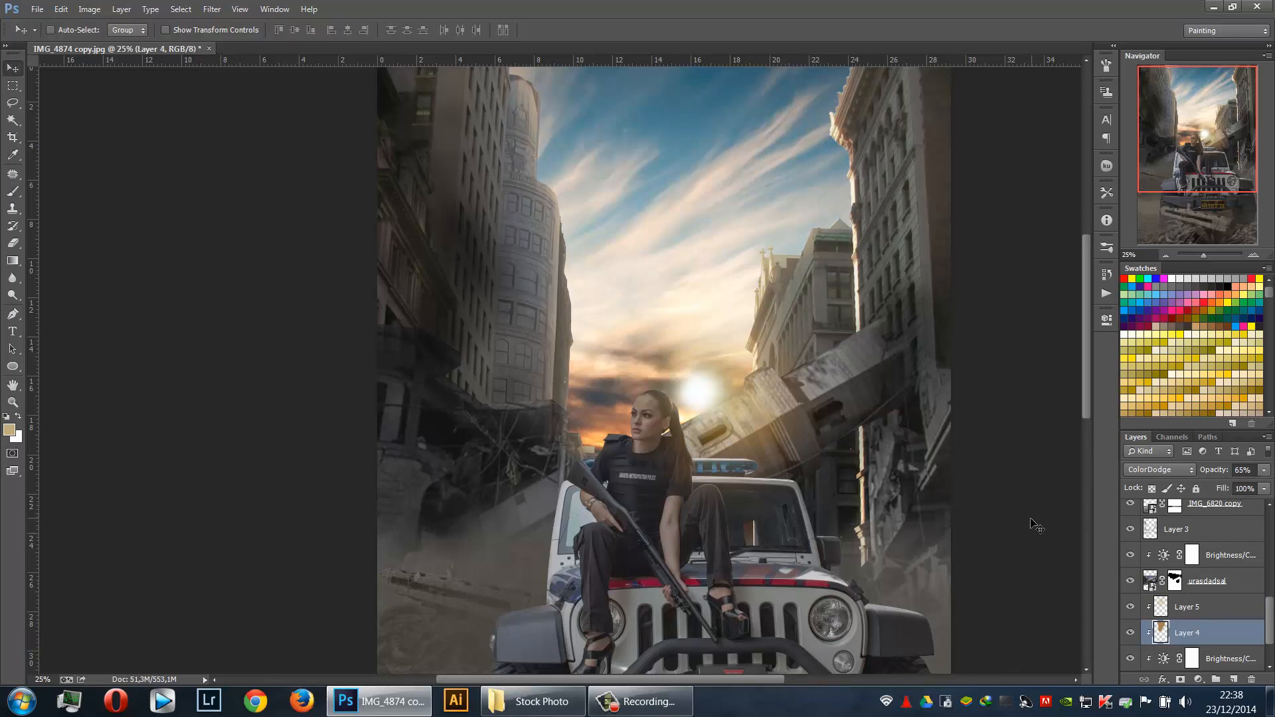
{"action": "scroll", "coordinate": [943, 561], "scroll_direction": "down", "scroll_amount": 3}
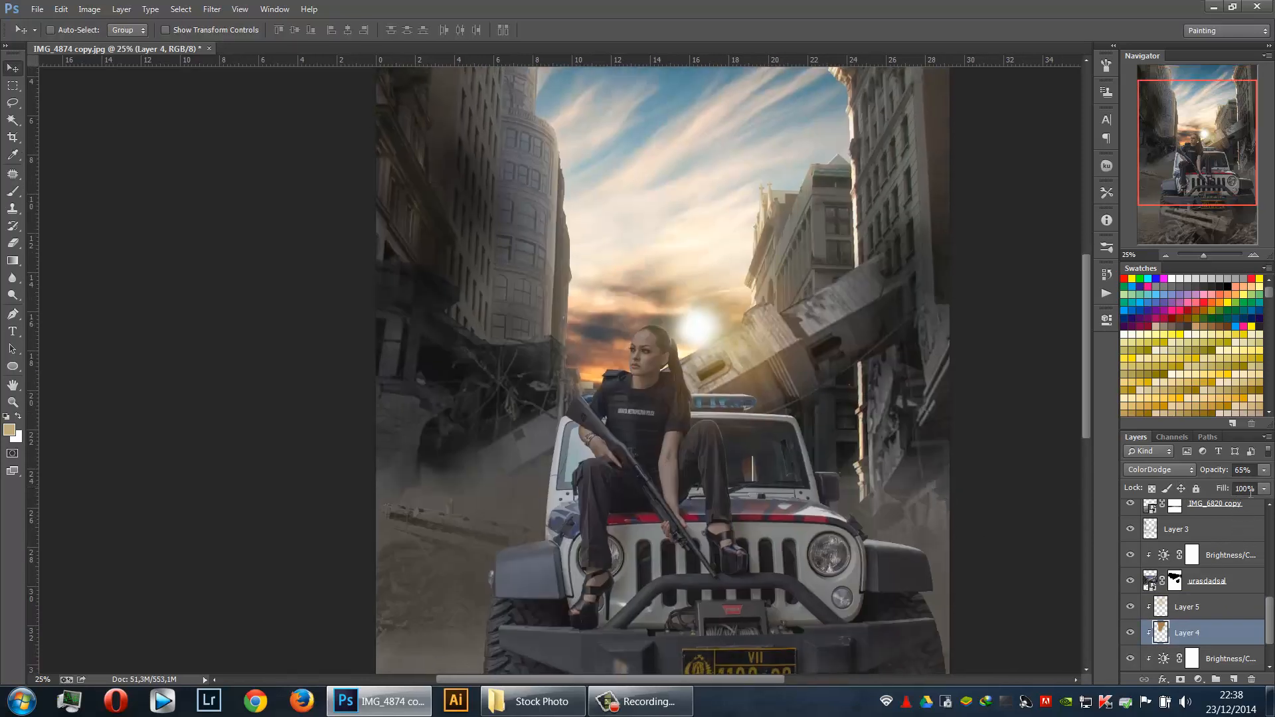
{"action": "left_click", "coordinate": [1264, 470]}
{"action": "left_click_drag", "start_coordinate": [1235, 484], "coordinate": [1230, 487]}
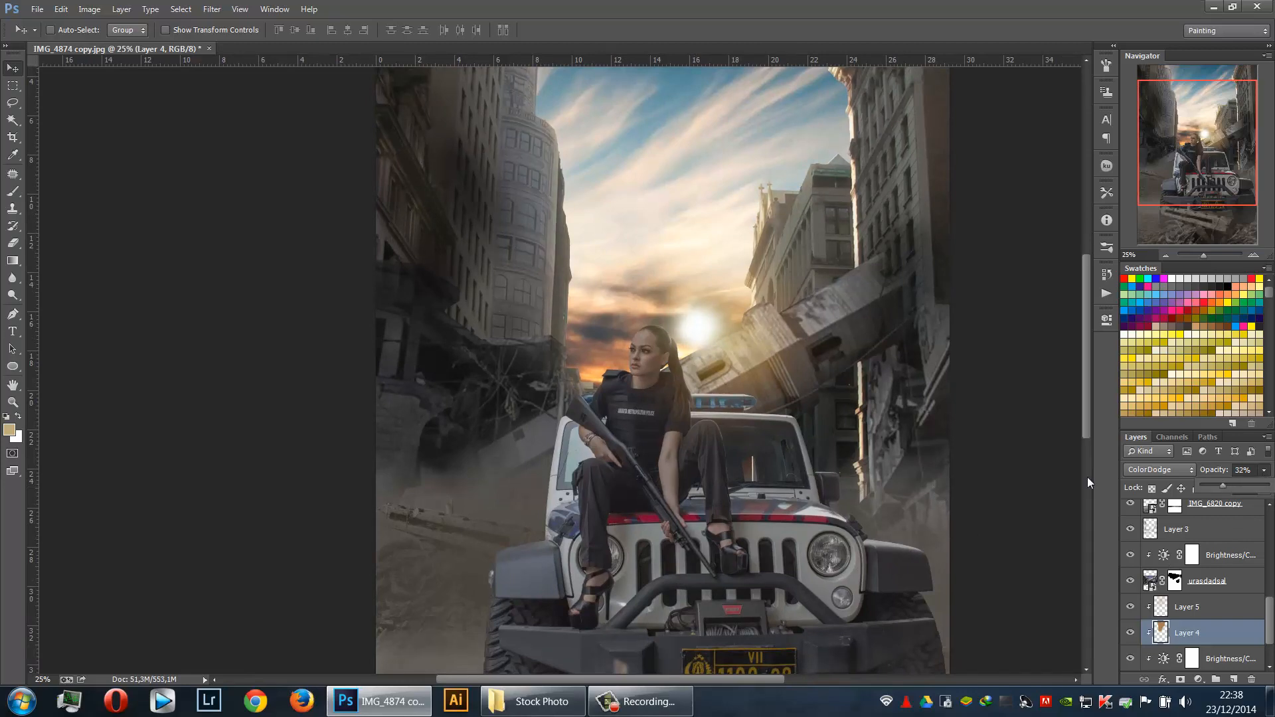
{"action": "left_click", "coordinate": [1004, 449]}
{"action": "key", "text": "ctrl+minus"}
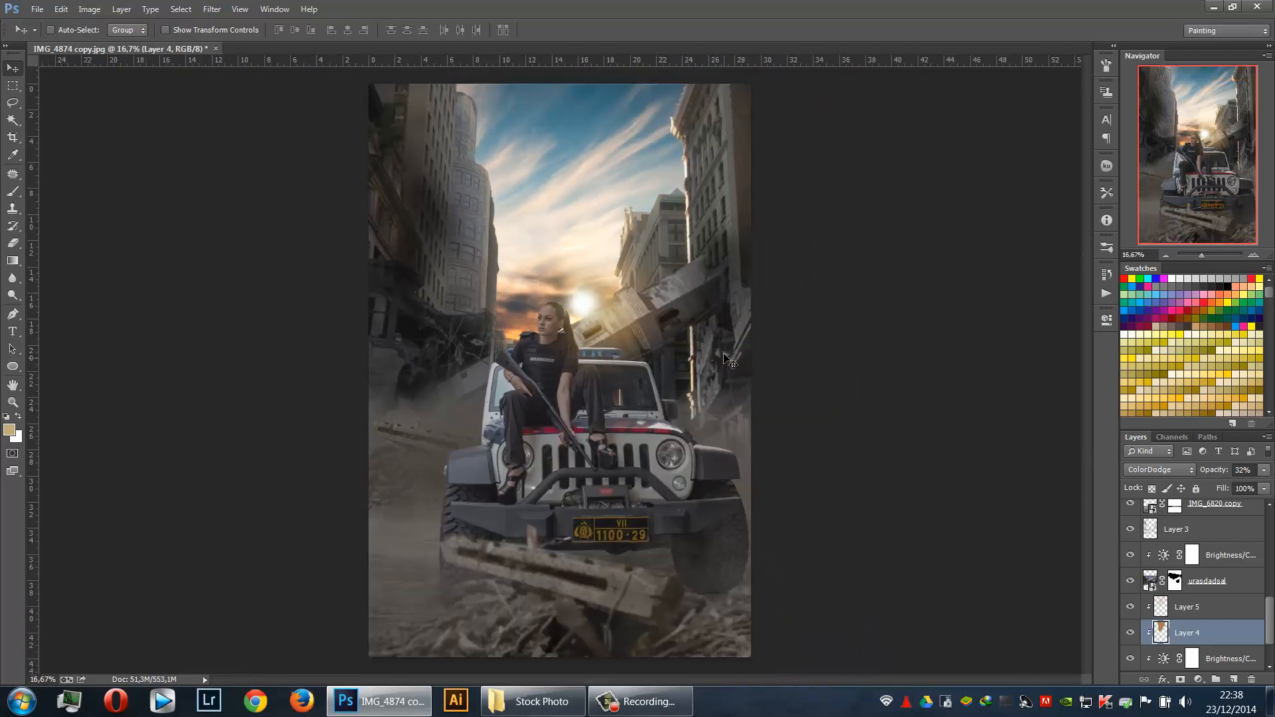
Add a new layer above the Brightness/Contrast adjustment of the urasdadsal layer and clip it to that layer
{"action": "left_click", "coordinate": [1205, 584]}
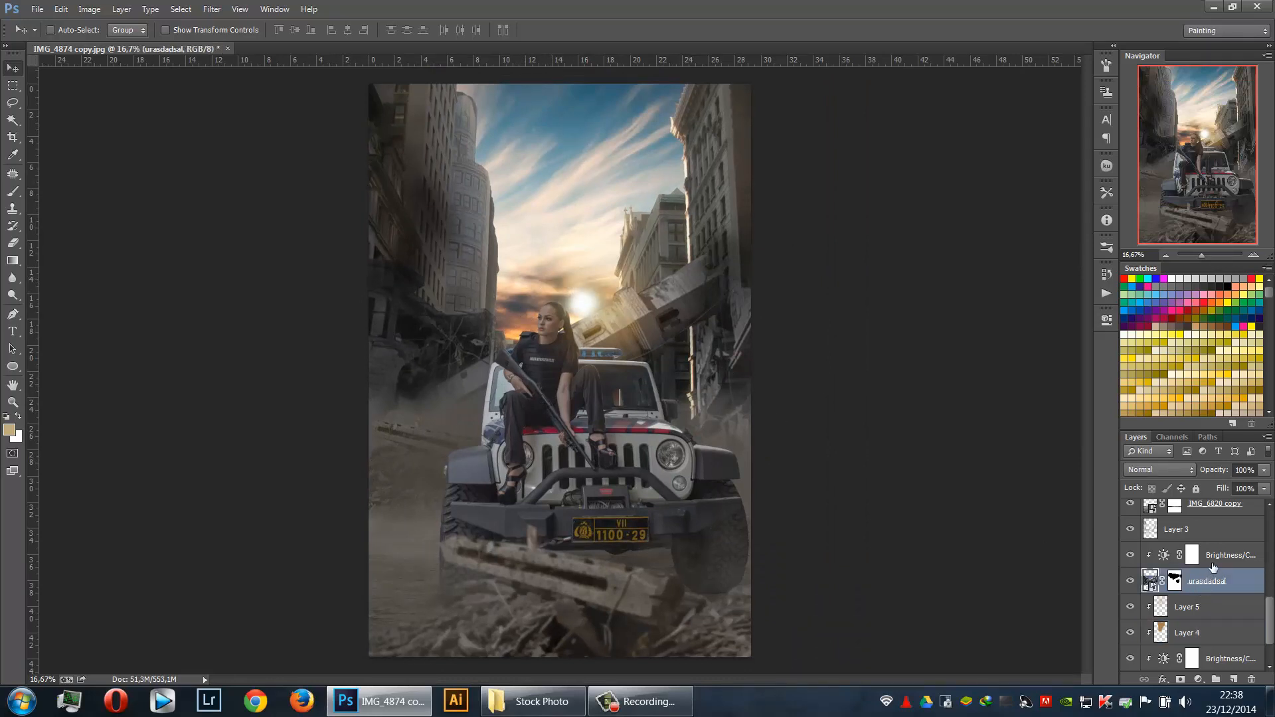
{"action": "left_click", "coordinate": [1213, 557]}
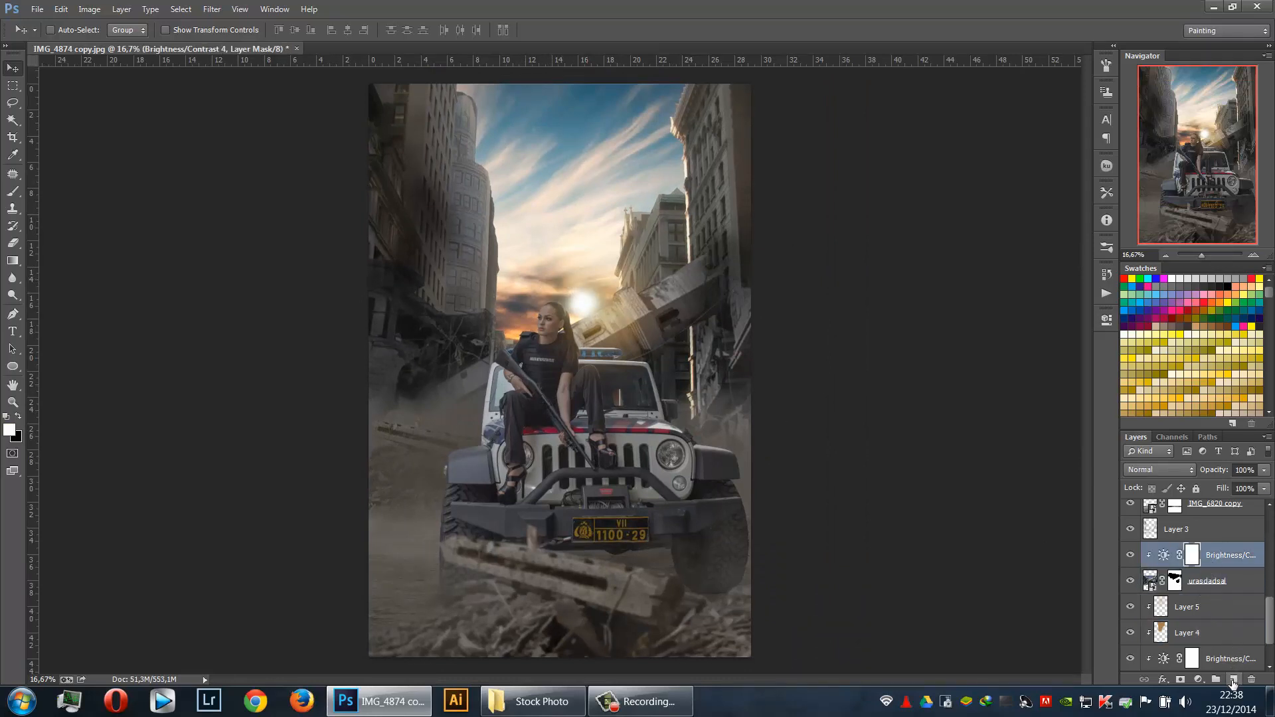
{"action": "left_click", "coordinate": [1231, 680]}
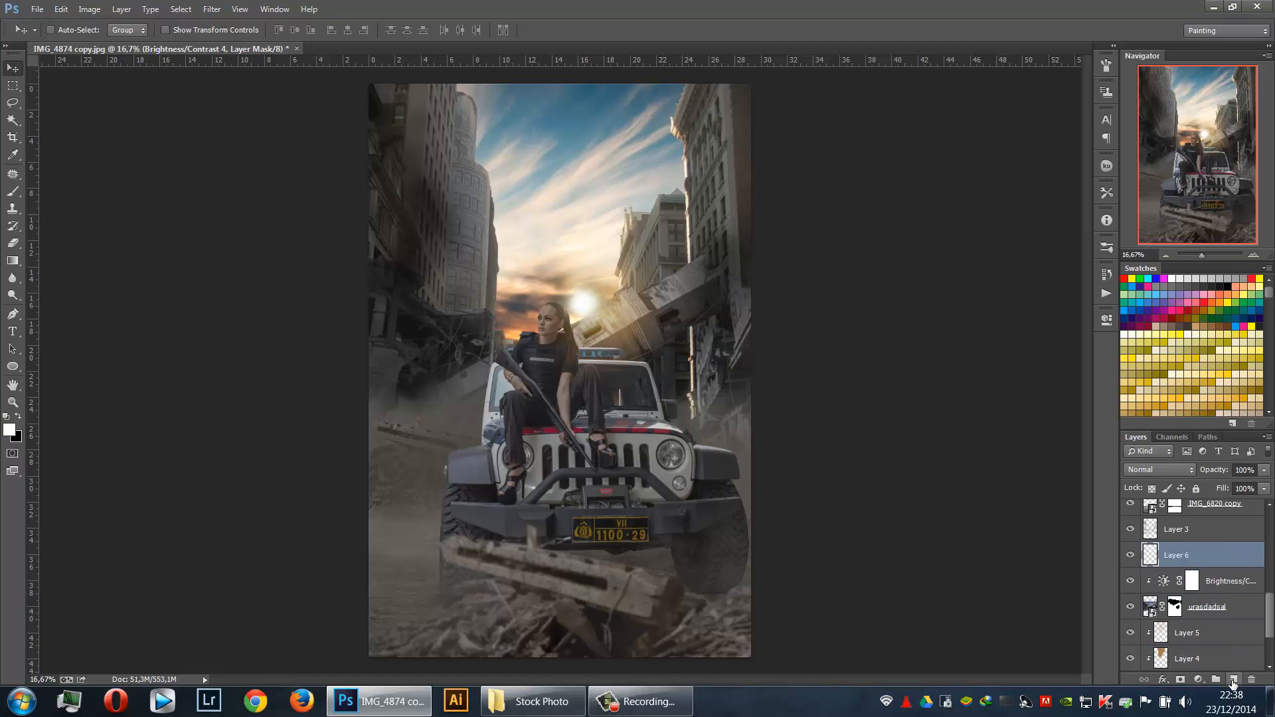
{"action": "left_click", "coordinate": [1130, 607]}
{"action": "left_click", "coordinate": [1130, 608]}
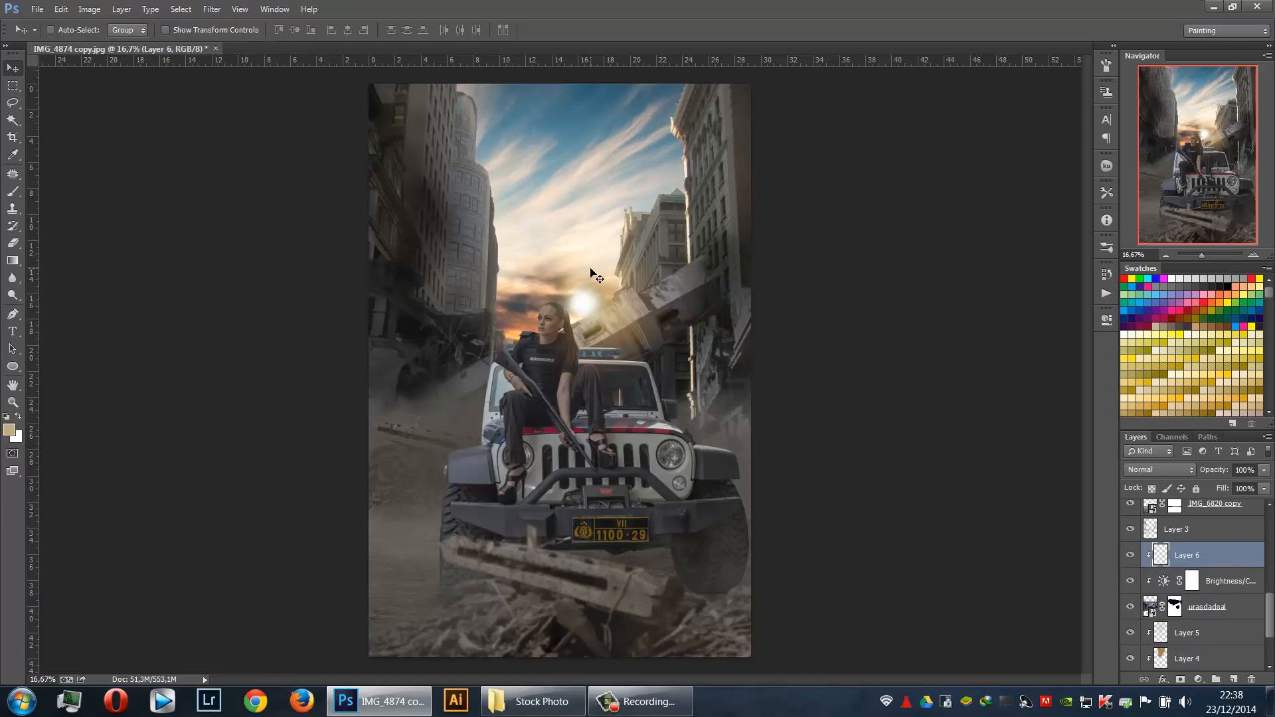
Brush faint tan light at 15% opacity onto Layer 6 over the dark ruined buildings on the image's left side
{"action": "key", "text": "b"}
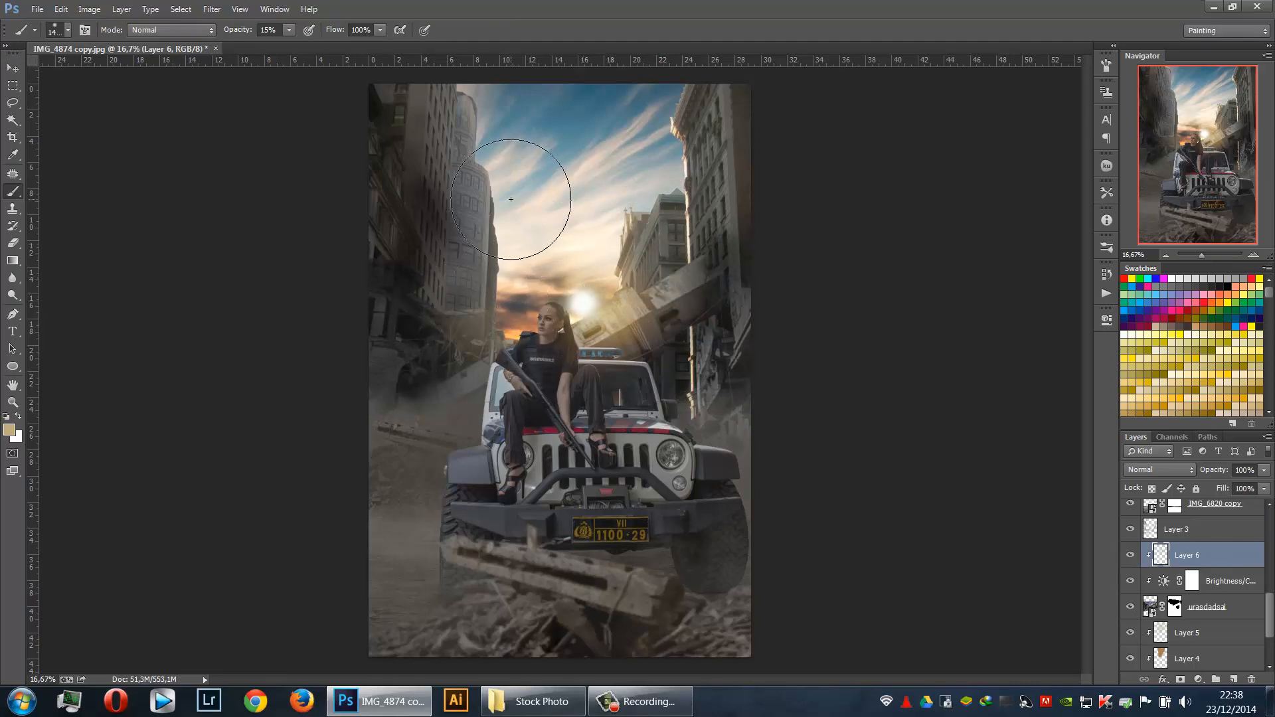
{"action": "mouse_move", "coordinate": [510, 200]}
{"action": "left_mouse_down"}
{"action": "mouse_move", "coordinate": [568, 158]}
{"action": "mouse_move", "coordinate": [525, 145]}
{"action": "left_mouse_up"}
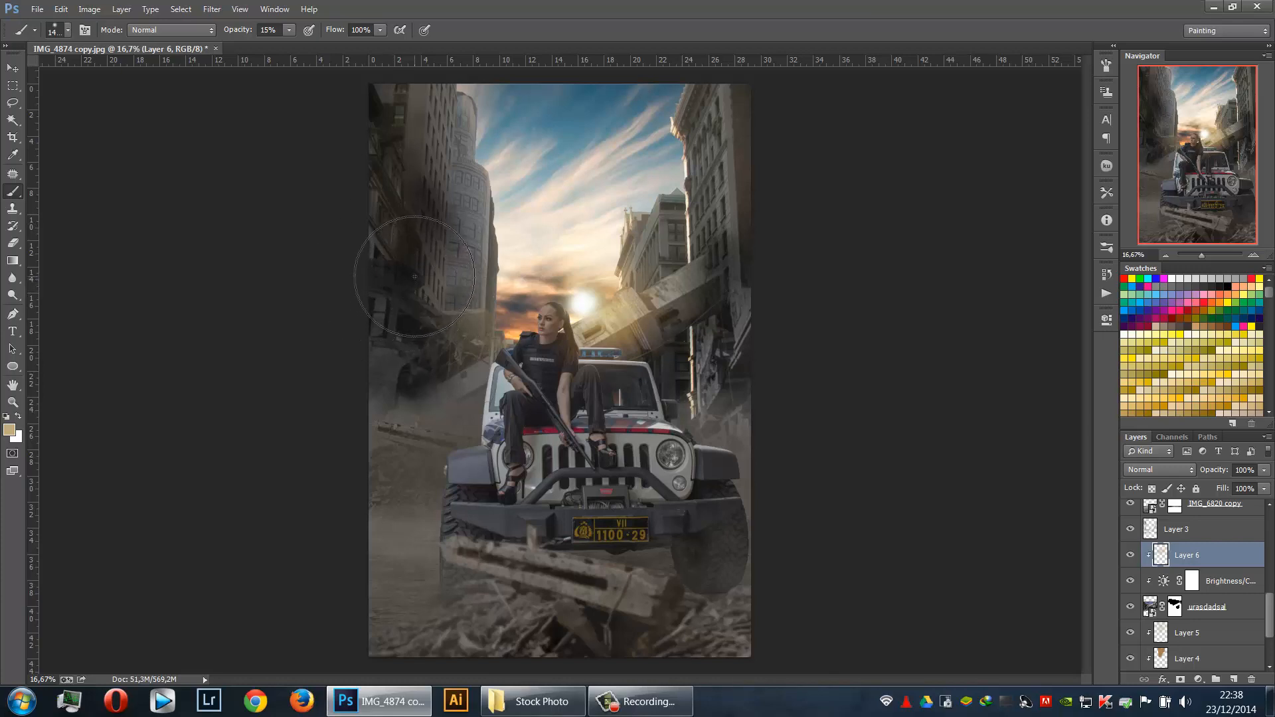
{"action": "mouse_move", "coordinate": [414, 279]}
{"action": "left_mouse_down"}
{"action": "mouse_move", "coordinate": [432, 215]}
{"action": "mouse_move", "coordinate": [436, 230]}
{"action": "mouse_move", "coordinate": [463, 210]}
{"action": "mouse_move", "coordinate": [482, 230]}
{"action": "left_mouse_up"}
Add a Color Balance adjustment above the sky on Layer 2 with midtones at +33 red, -14 magenta and -23 yellow
{"action": "scroll", "coordinate": [1207, 598], "scroll_direction": "down", "scroll_amount": 3}
{"action": "left_click", "coordinate": [1193, 660]}
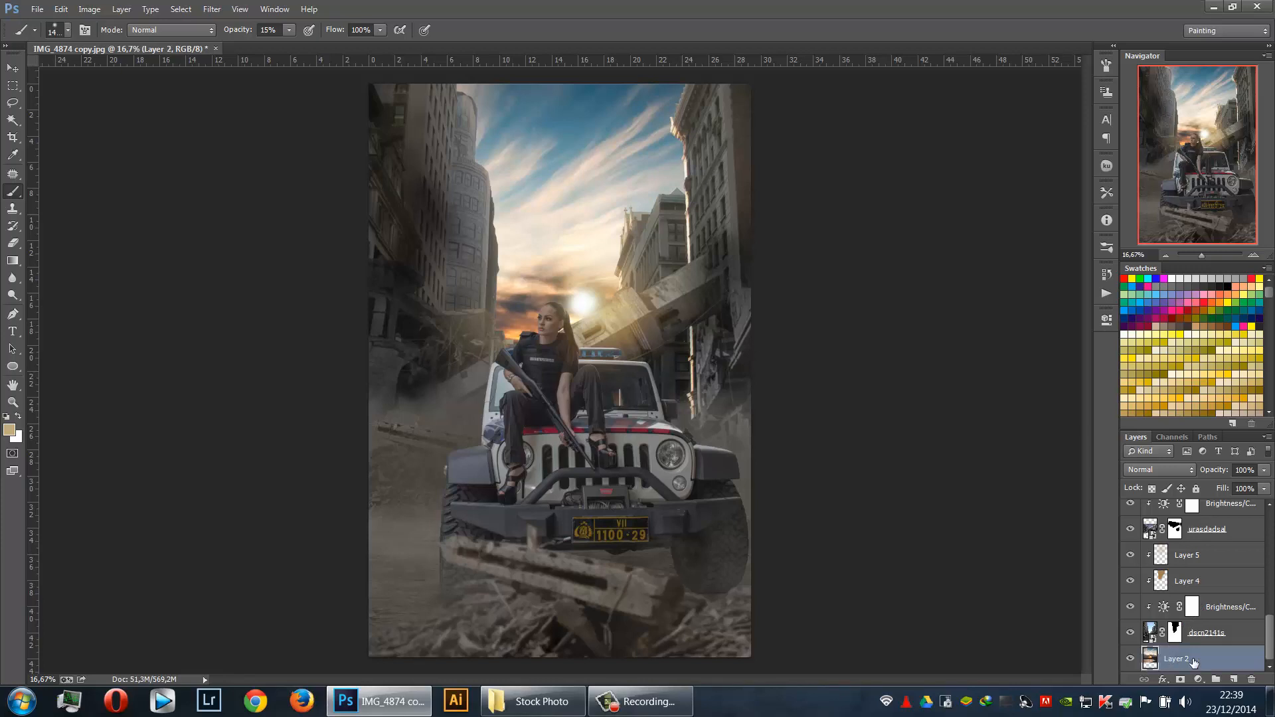
{"action": "left_click", "coordinate": [1199, 679]}
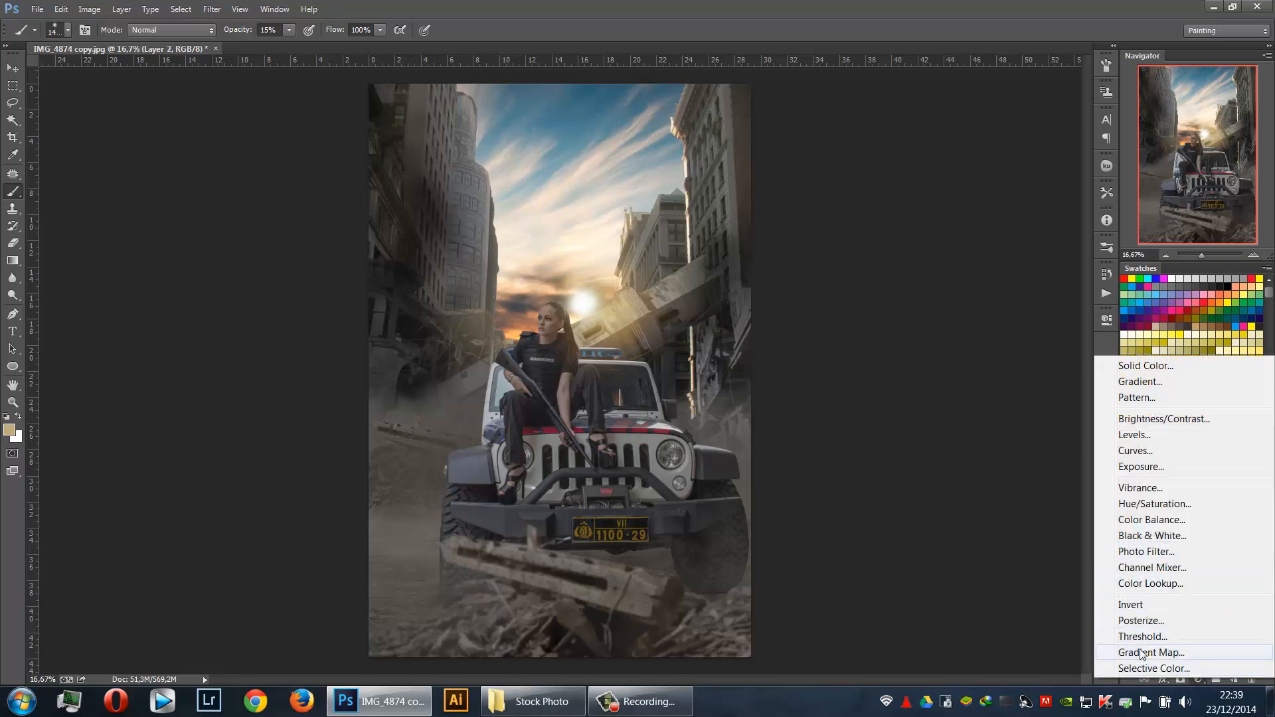
{"action": "left_click", "coordinate": [1150, 519]}
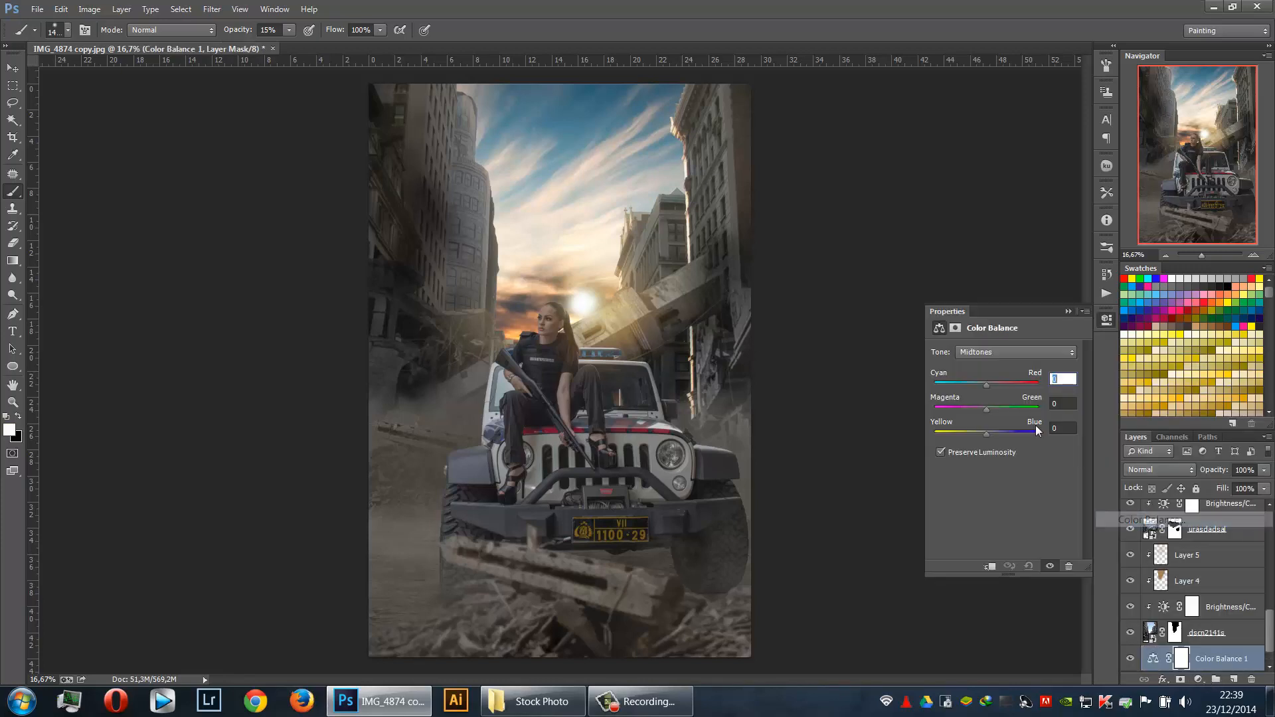
{"action": "left_click_drag", "start_coordinate": [985, 431], "coordinate": [975, 433]}
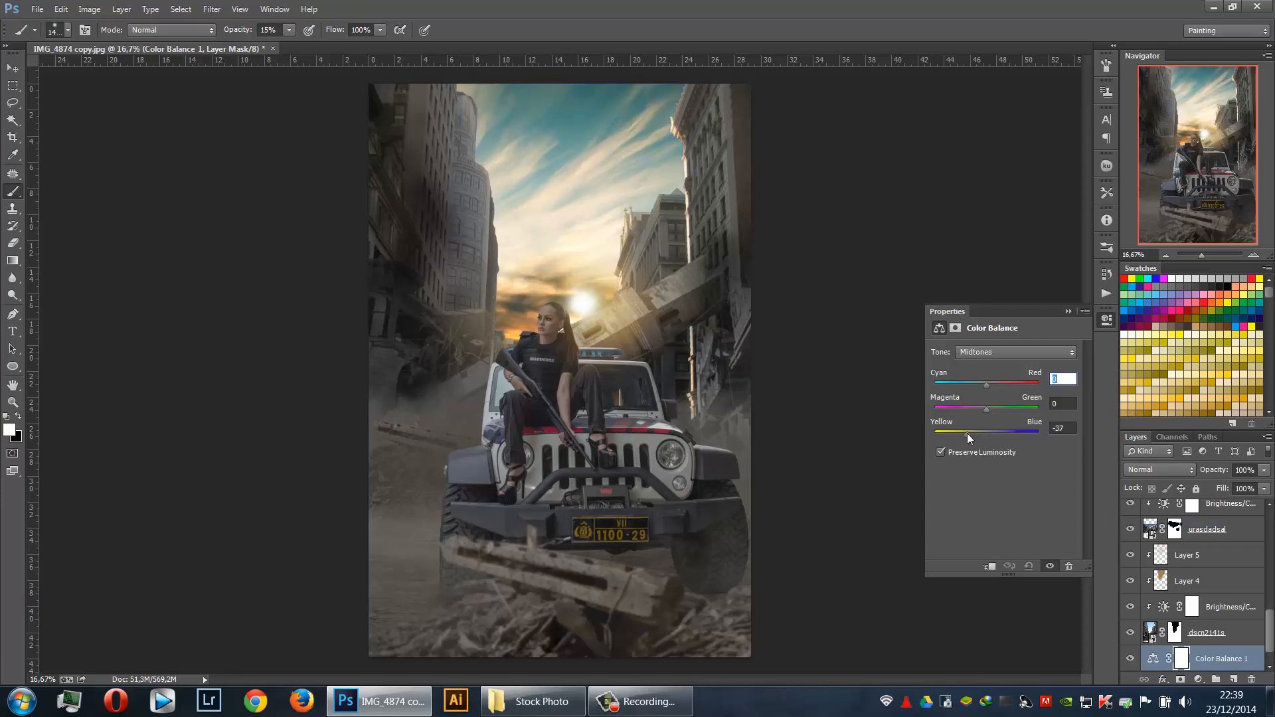
{"action": "left_click_drag", "start_coordinate": [992, 387], "coordinate": [998, 387]}
{"action": "left_click_drag", "start_coordinate": [987, 415], "coordinate": [979, 414]}
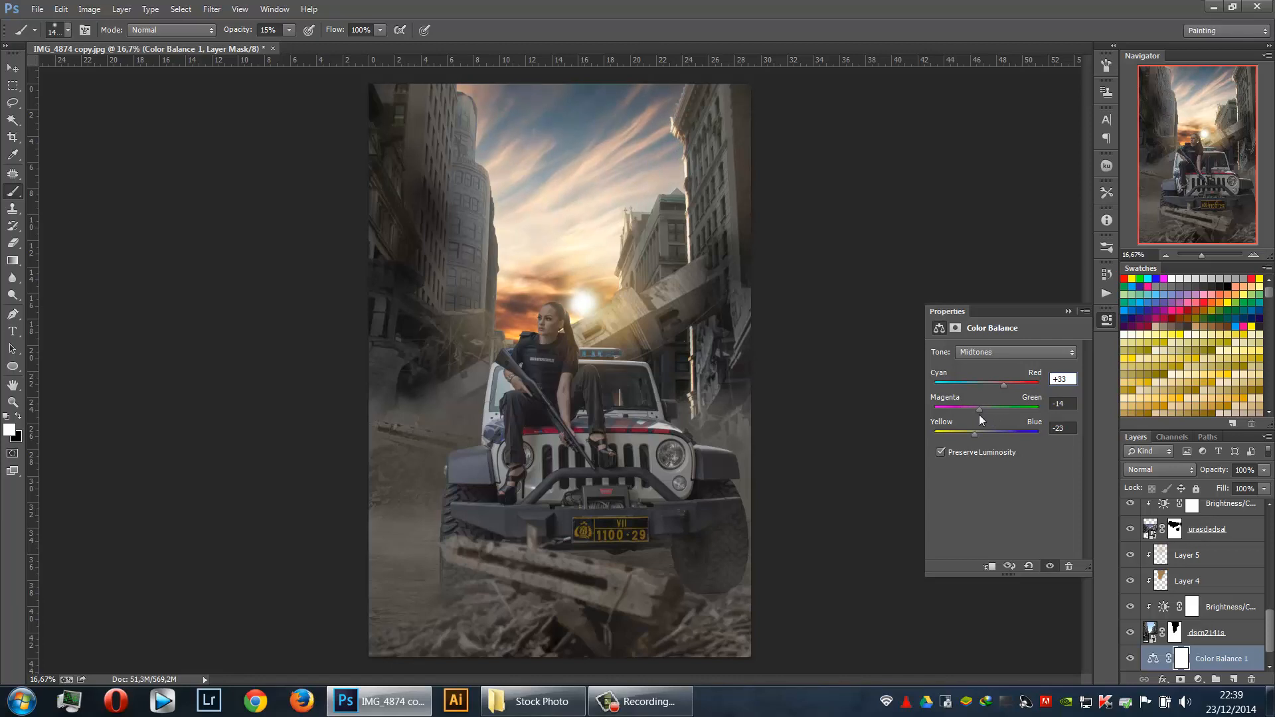
{"action": "left_click", "coordinate": [1066, 312]}
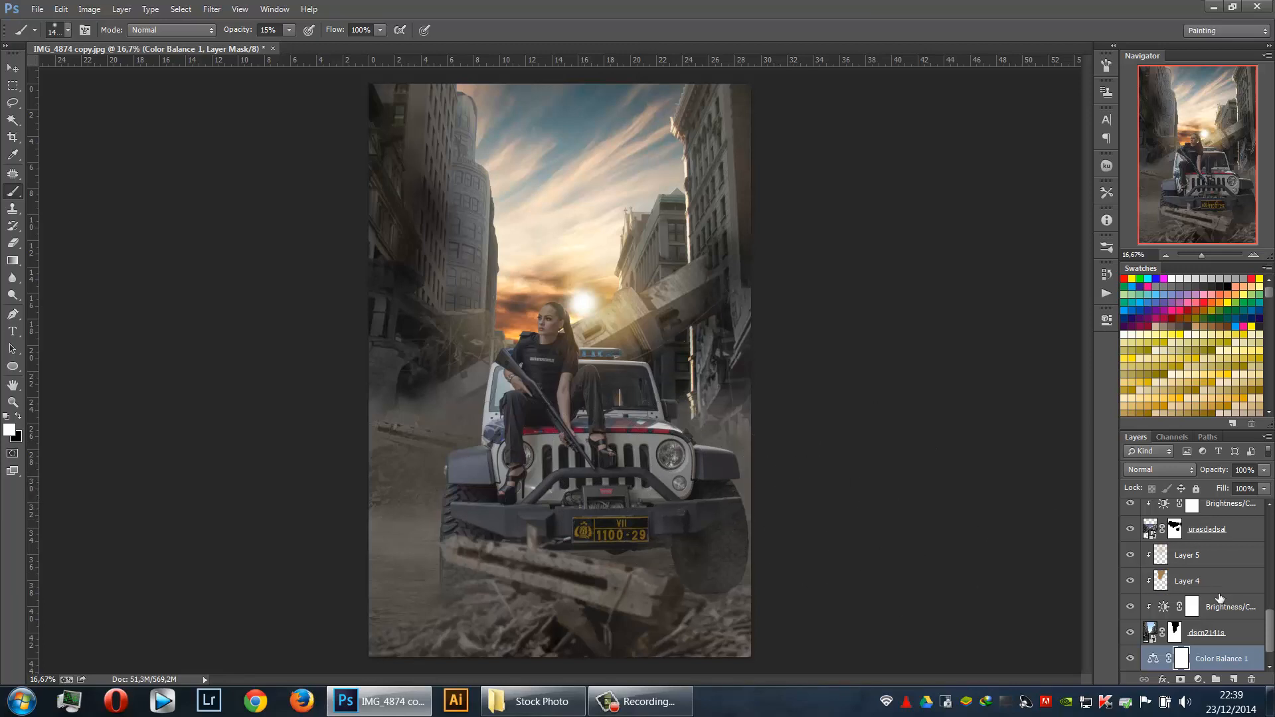
Add a clipped Color Balance above the dscn2141s buildings' Brightness/Contrast adjustment, with midtones at +13 red and -18 yellow
{"action": "scroll", "coordinate": [1219, 598], "scroll_direction": "up", "scroll_amount": 2}
{"action": "left_click", "coordinate": [1209, 582]}
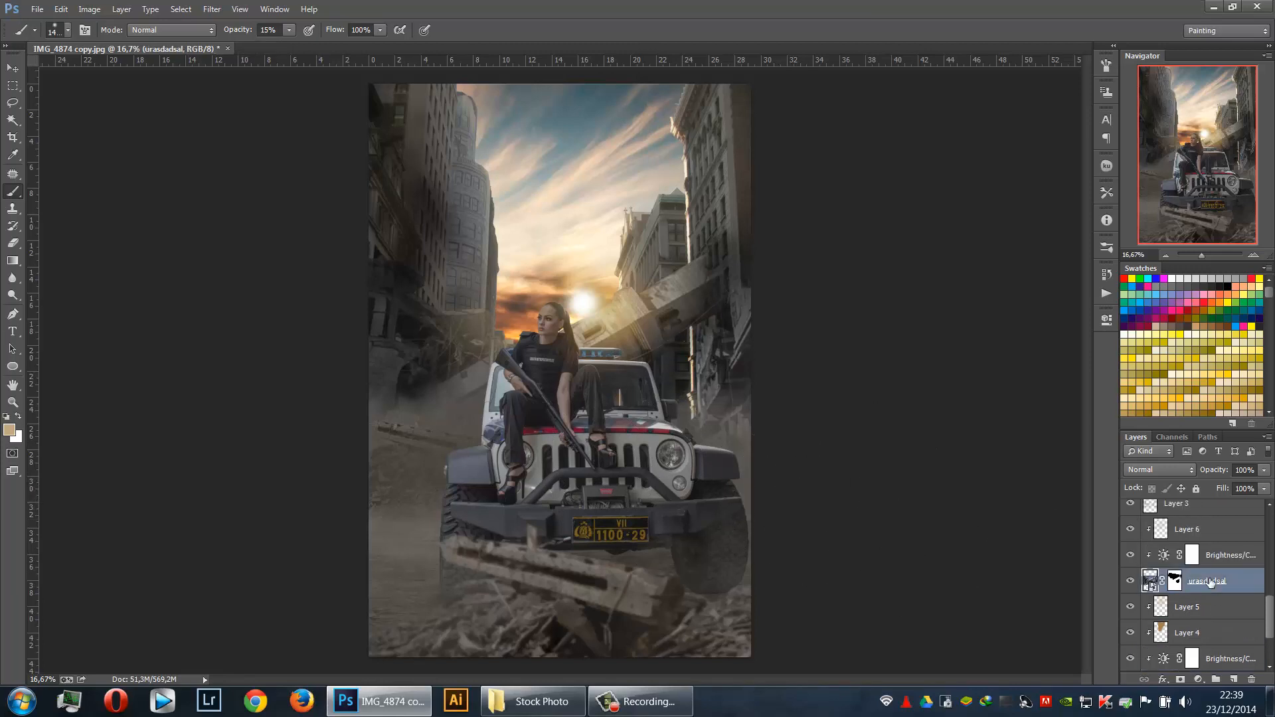
{"action": "scroll", "coordinate": [1208, 588], "scroll_direction": "down", "scroll_amount": 3}
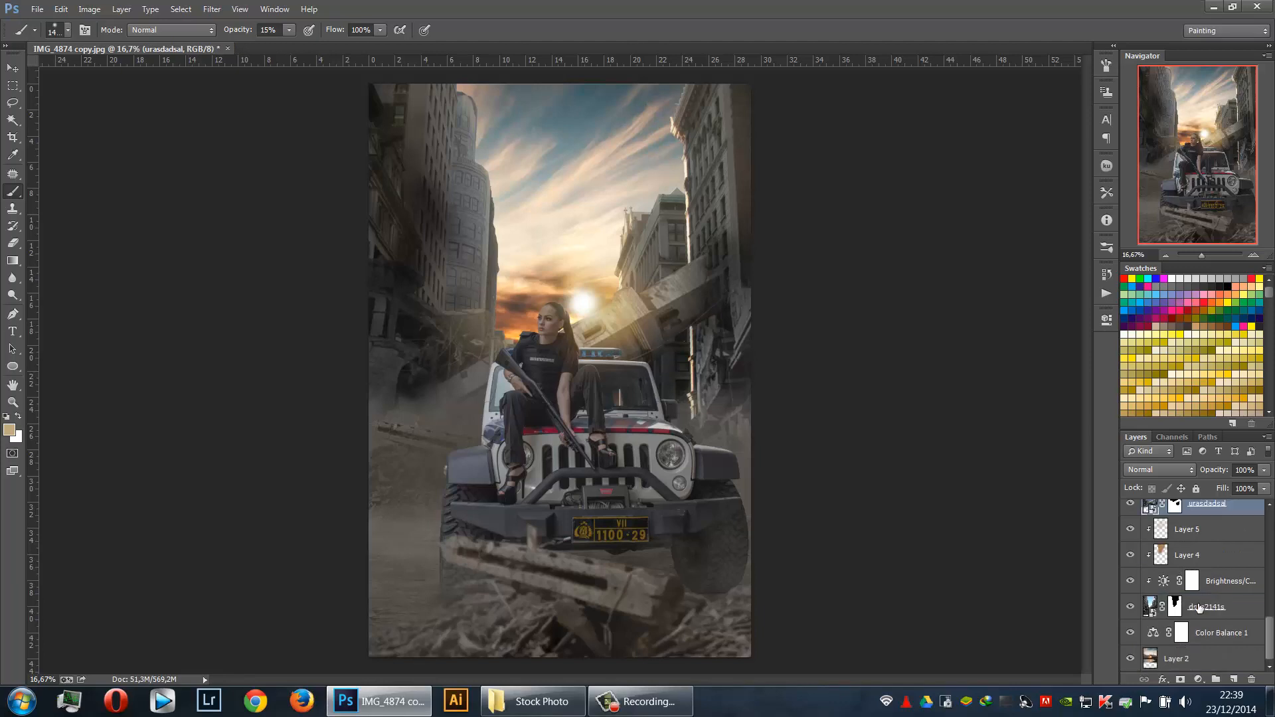
{"action": "left_click", "coordinate": [1197, 608]}
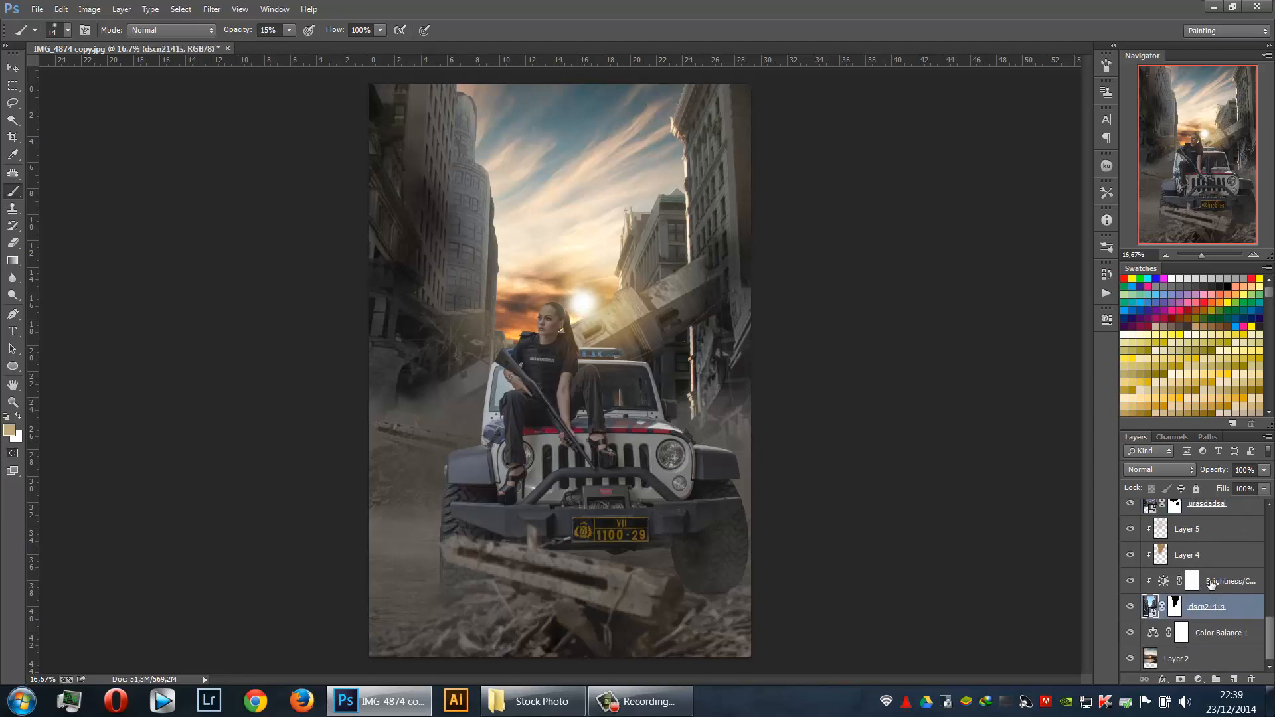
{"action": "left_click", "coordinate": [1210, 582]}
{"action": "left_click", "coordinate": [1130, 606]}
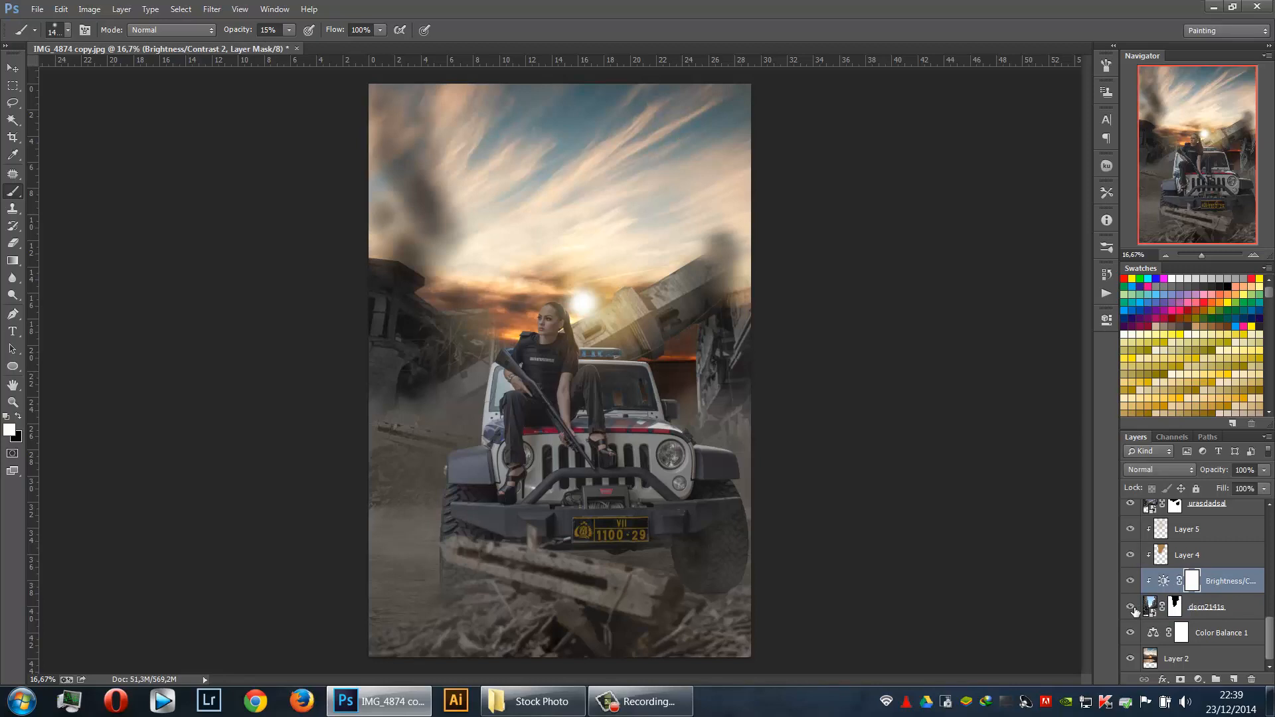
{"action": "left_click", "coordinate": [1130, 607]}
{"action": "left_click", "coordinate": [1198, 682]}
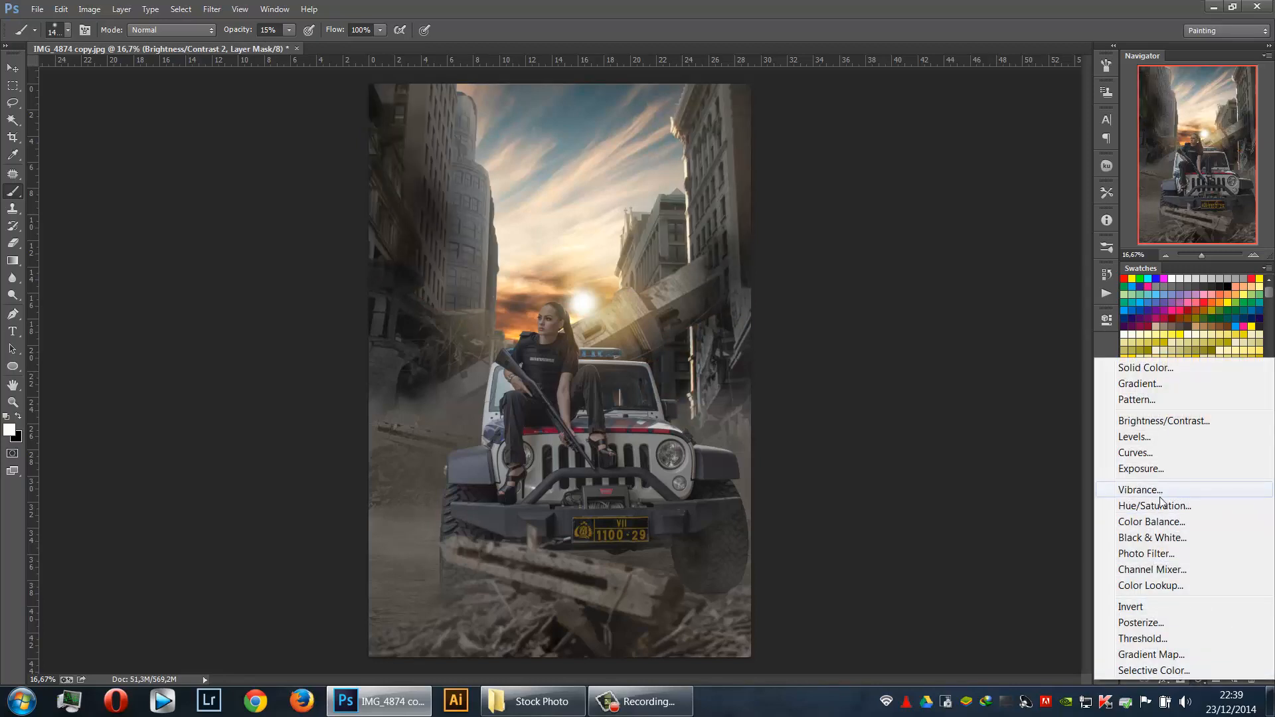
{"action": "left_click", "coordinate": [1152, 521]}
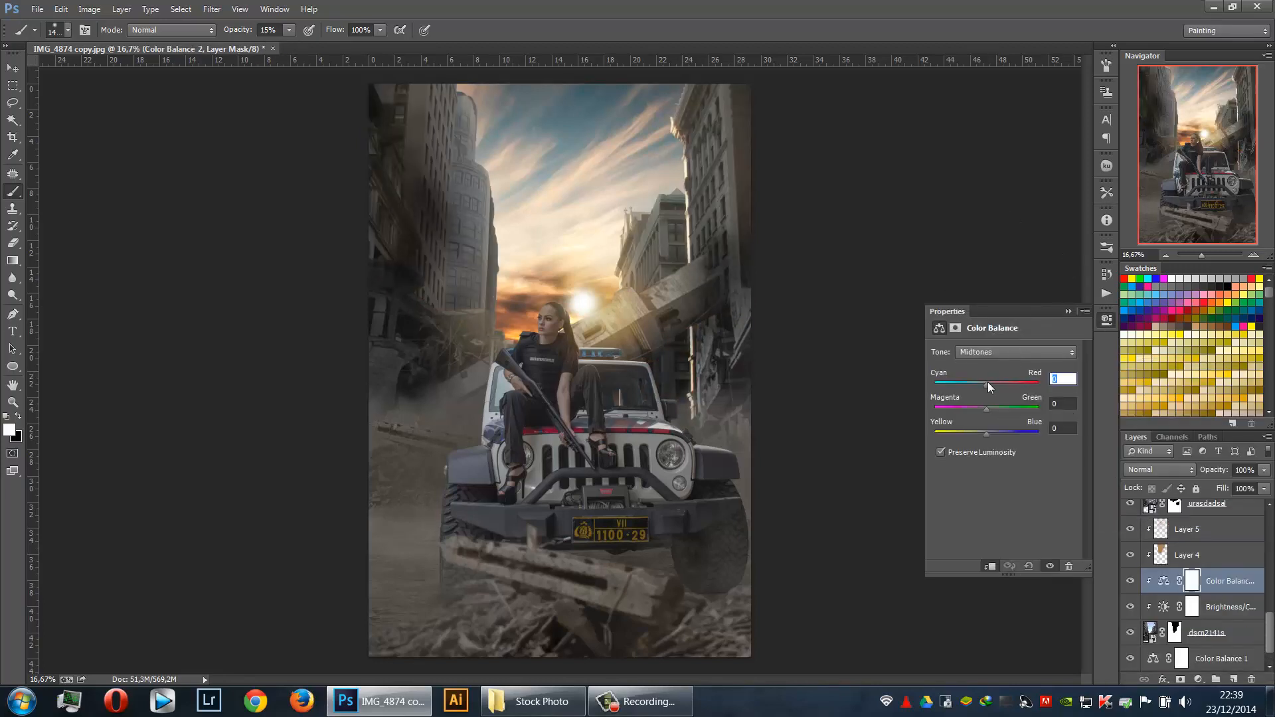
{"action": "left_click_drag", "start_coordinate": [988, 384], "coordinate": [989, 384]}
{"action": "left_click_drag", "start_coordinate": [982, 433], "coordinate": [977, 433]}
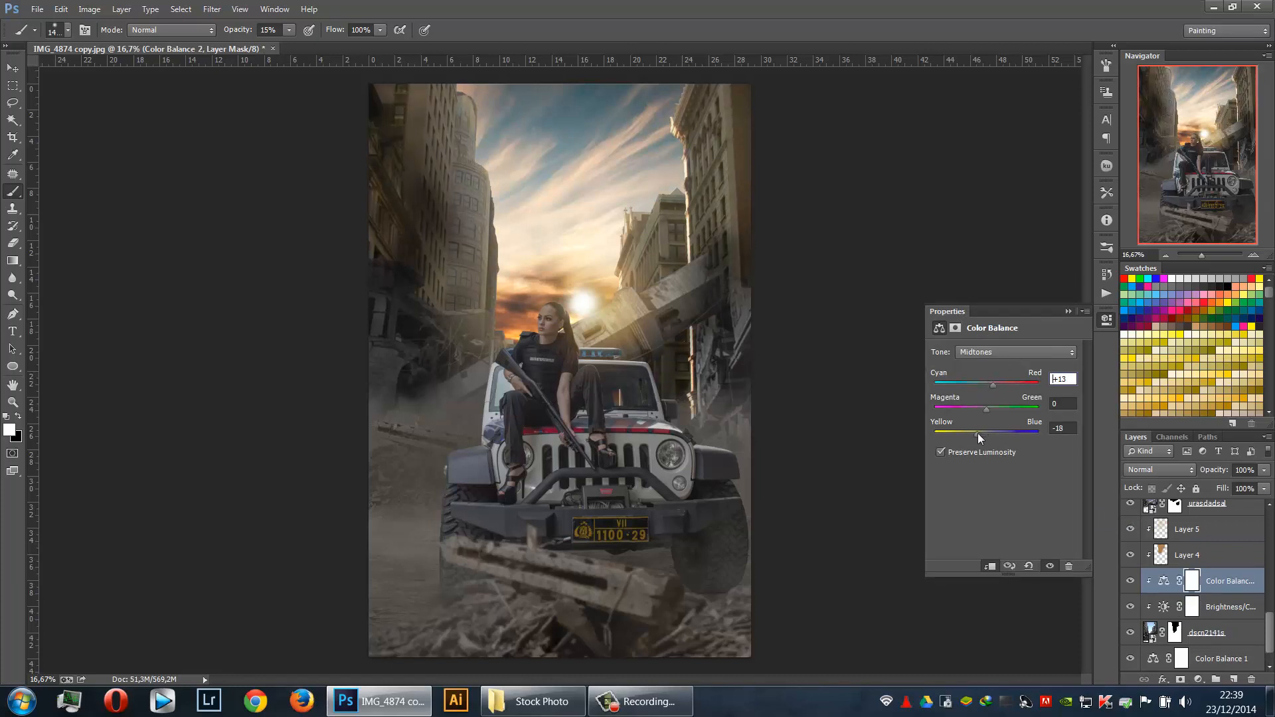
Choose a tone range in the dscn2141s buildings' Color Balance and fine-tune its cyan-red balance
{"action": "left_click", "coordinate": [1002, 352]}
{"action": "left_click", "coordinate": [995, 375]}
{"action": "left_click_drag", "start_coordinate": [995, 381], "coordinate": [985, 382]}
{"action": "left_click", "coordinate": [1067, 312]}
Add a Color Balance adjustment clipped directly above the urasdadsal rubble layer, with midtones at +14 red and -22 yellow
{"action": "scroll", "coordinate": [1194, 547], "scroll_direction": "up", "scroll_amount": 1}
{"action": "left_click", "coordinate": [1201, 543]}
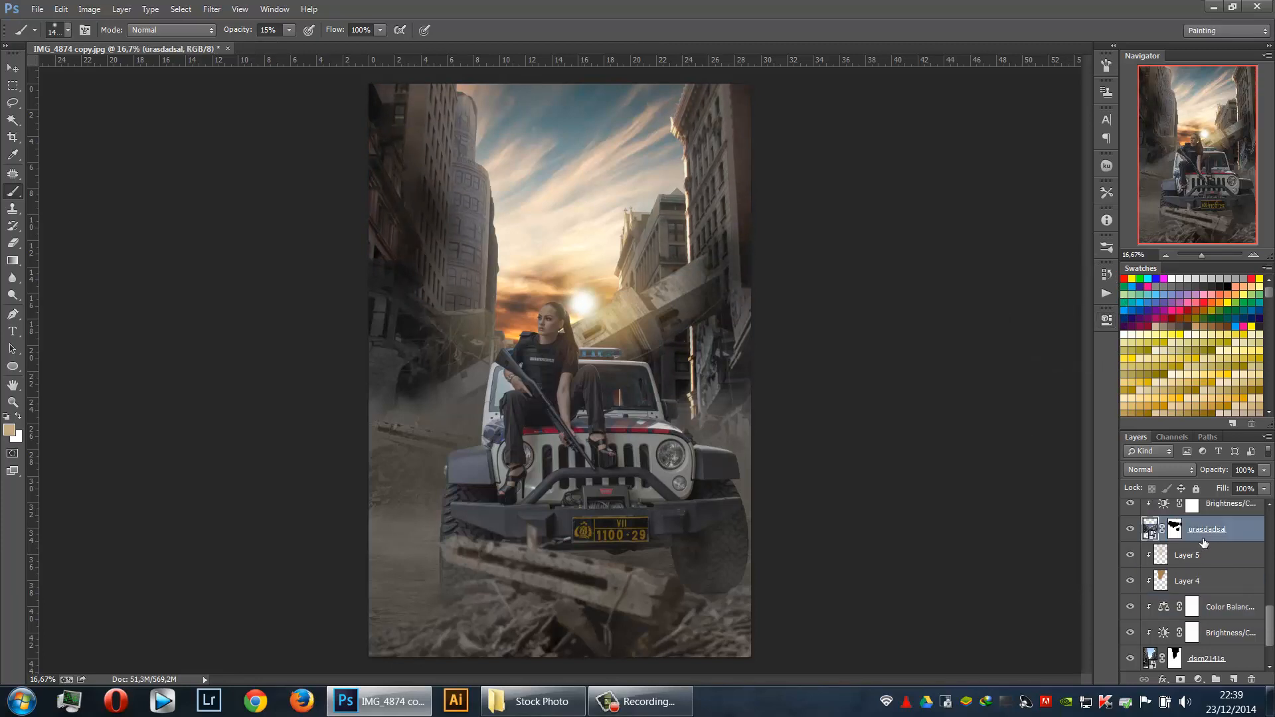
{"action": "scroll", "coordinate": [1202, 551], "scroll_direction": "up", "scroll_amount": 1}
{"action": "left_click", "coordinate": [1200, 682]}
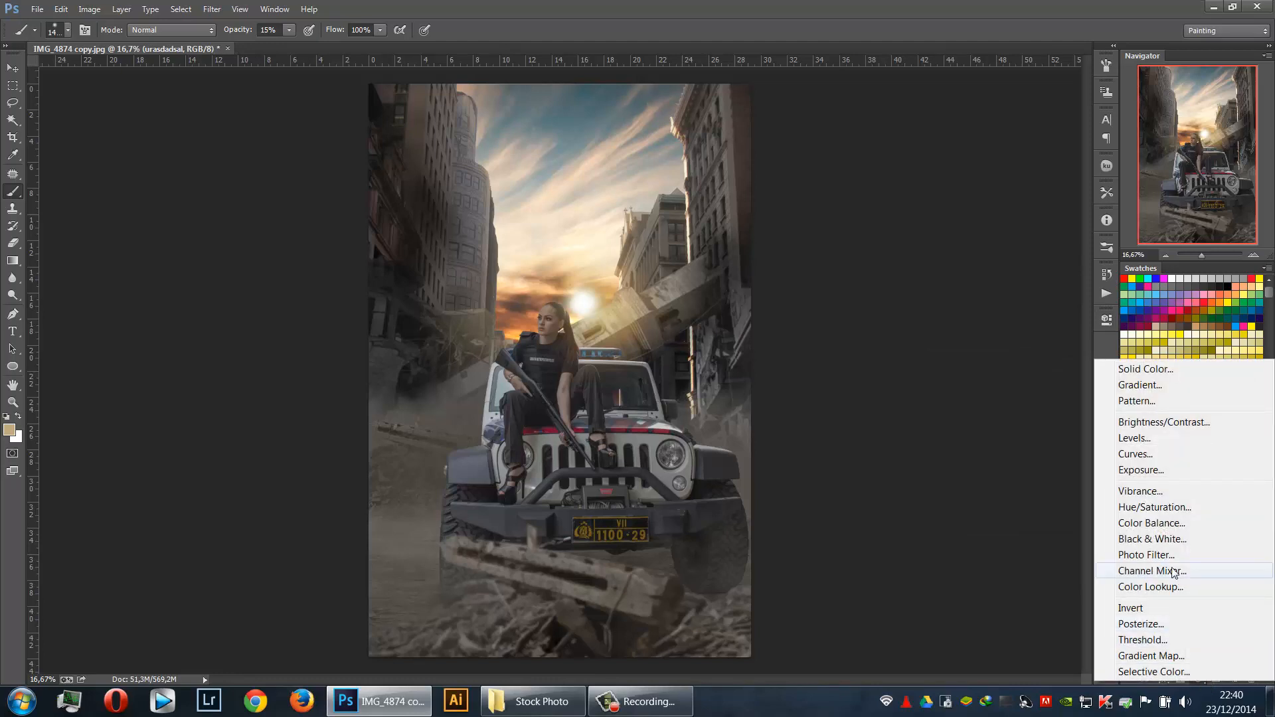
{"action": "left_click", "coordinate": [1152, 523]}
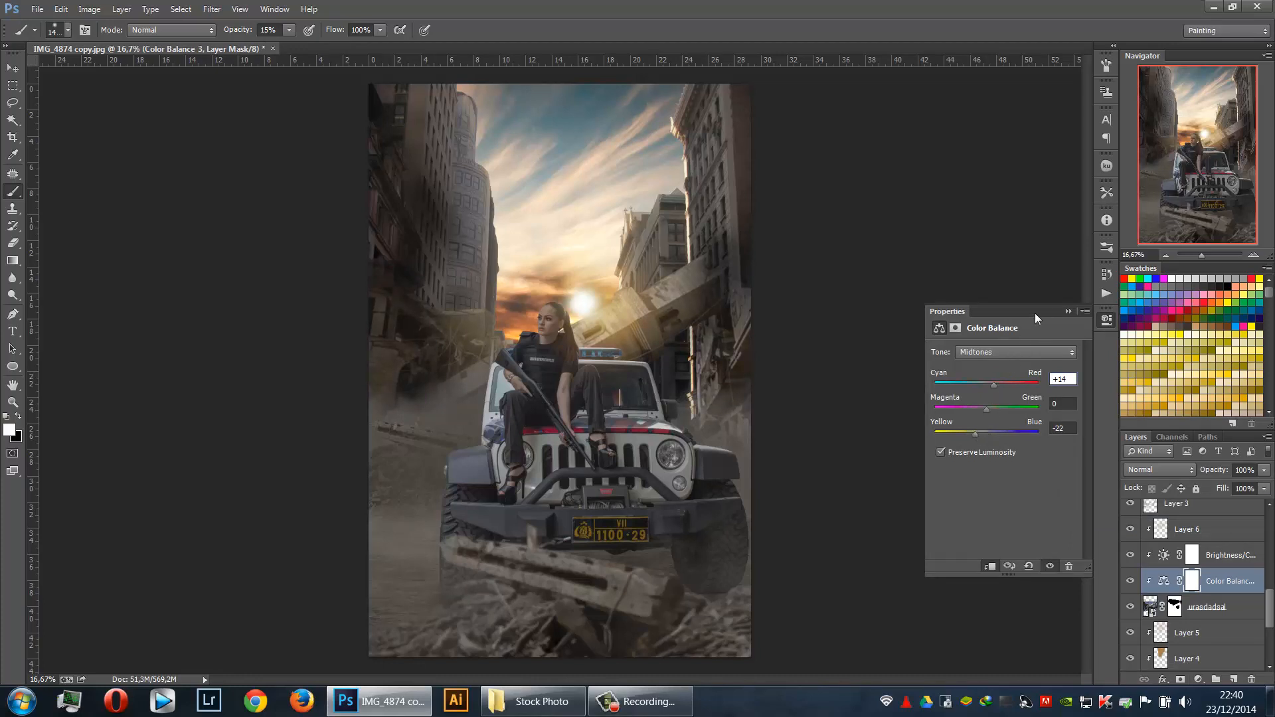
{"action": "left_click", "coordinate": [1069, 311]}
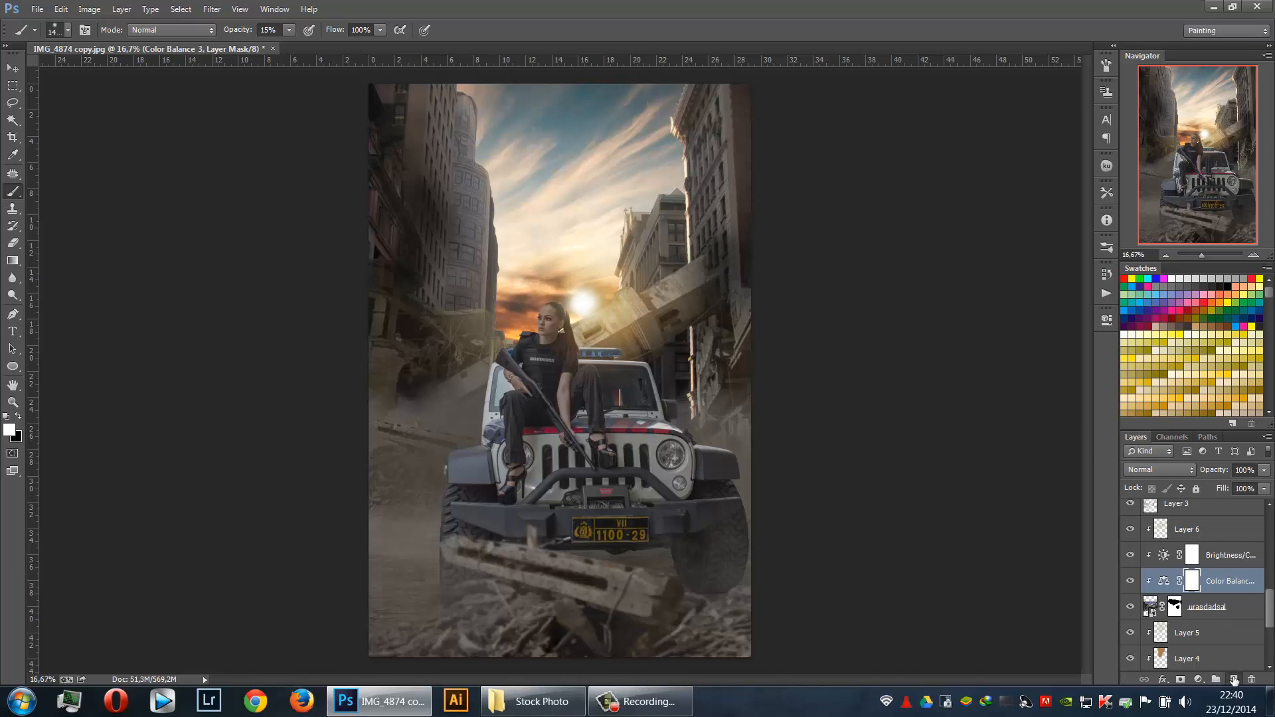
Add a clipped layer above the urasdadsal Color Balance and brush black shading at 15% opacity over the rubble and fallen pillar
{"action": "left_click", "coordinate": [1234, 680]}
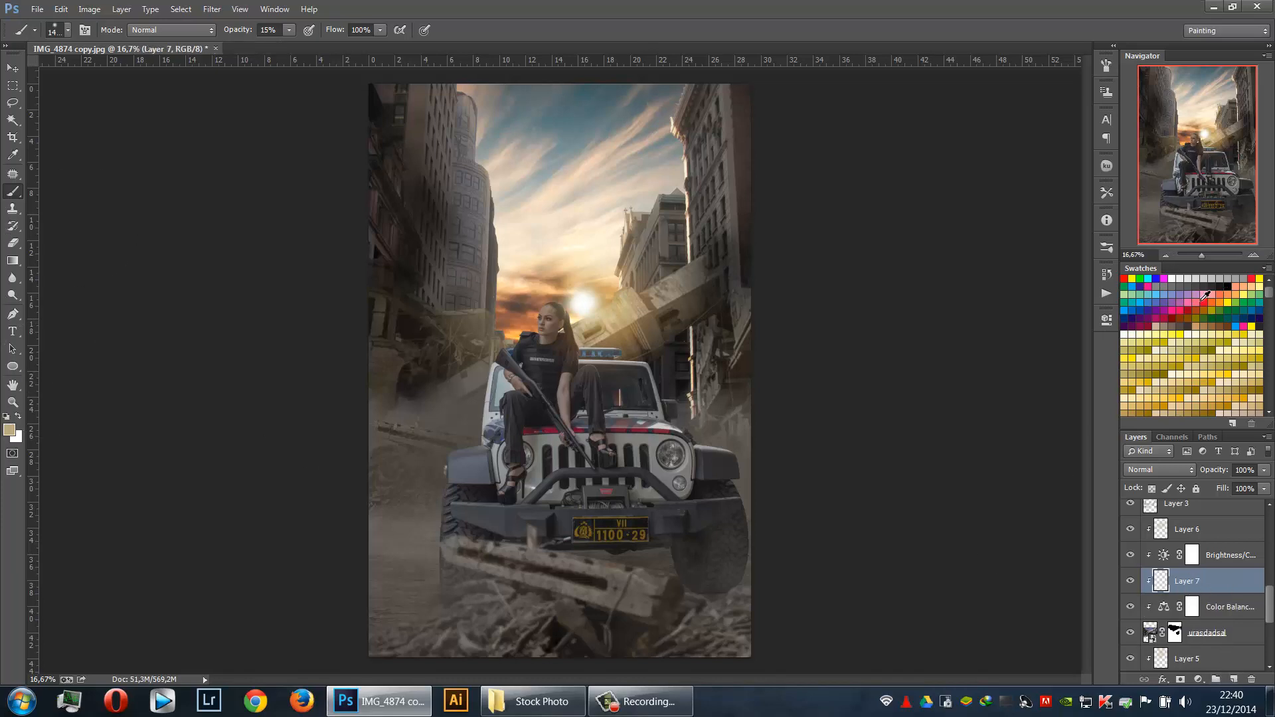
{"action": "left_click", "coordinate": [1227, 286]}
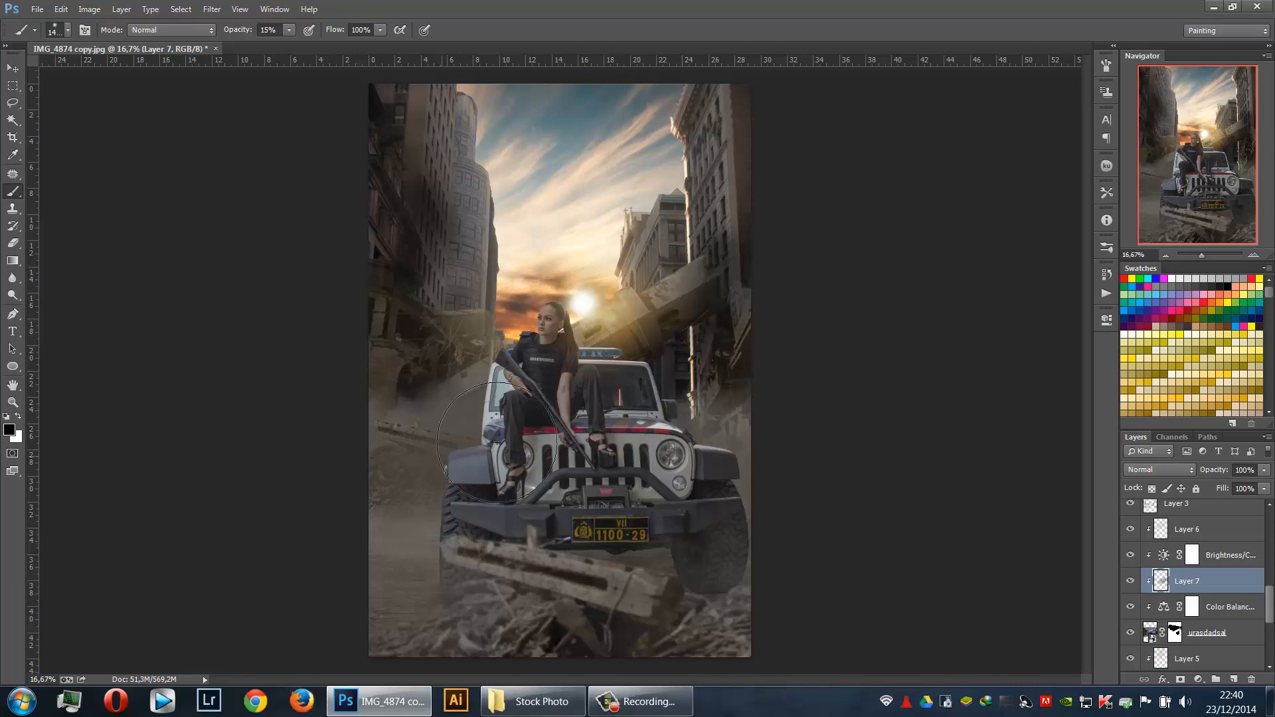
{"action": "mouse_move", "coordinate": [458, 435]}
{"action": "left_mouse_down"}
{"action": "mouse_move", "coordinate": [457, 464]}
{"action": "mouse_move", "coordinate": [389, 434]}
{"action": "mouse_move", "coordinate": [372, 413]}
{"action": "mouse_move", "coordinate": [529, 433]}
{"action": "mouse_move", "coordinate": [597, 397]}
{"action": "mouse_move", "coordinate": [475, 453]}
{"action": "left_mouse_up"}
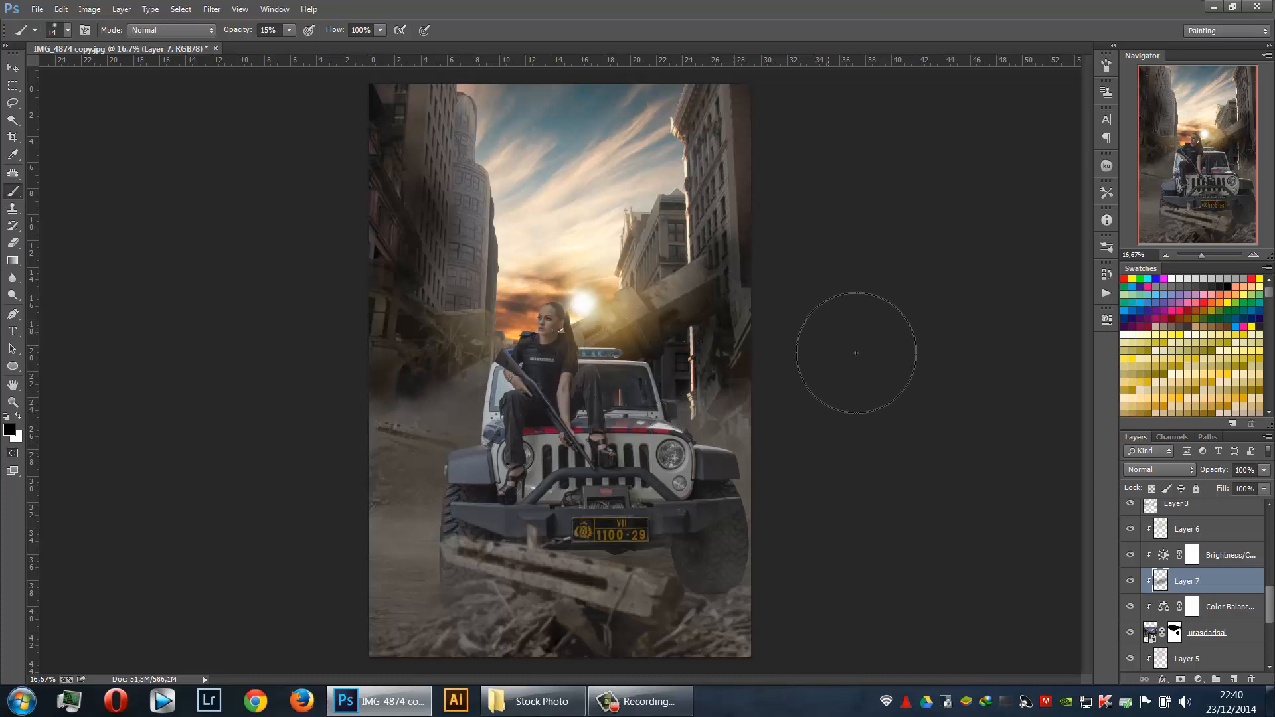
Add a clipped layer above the dscn2141s Color Balance and brush black shading at 15% opacity over the buildings on both sides
{"action": "scroll", "coordinate": [1225, 637], "scroll_direction": "down", "scroll_amount": 3}
{"action": "scroll", "coordinate": [1215, 618], "scroll_direction": "down", "scroll_amount": 2}
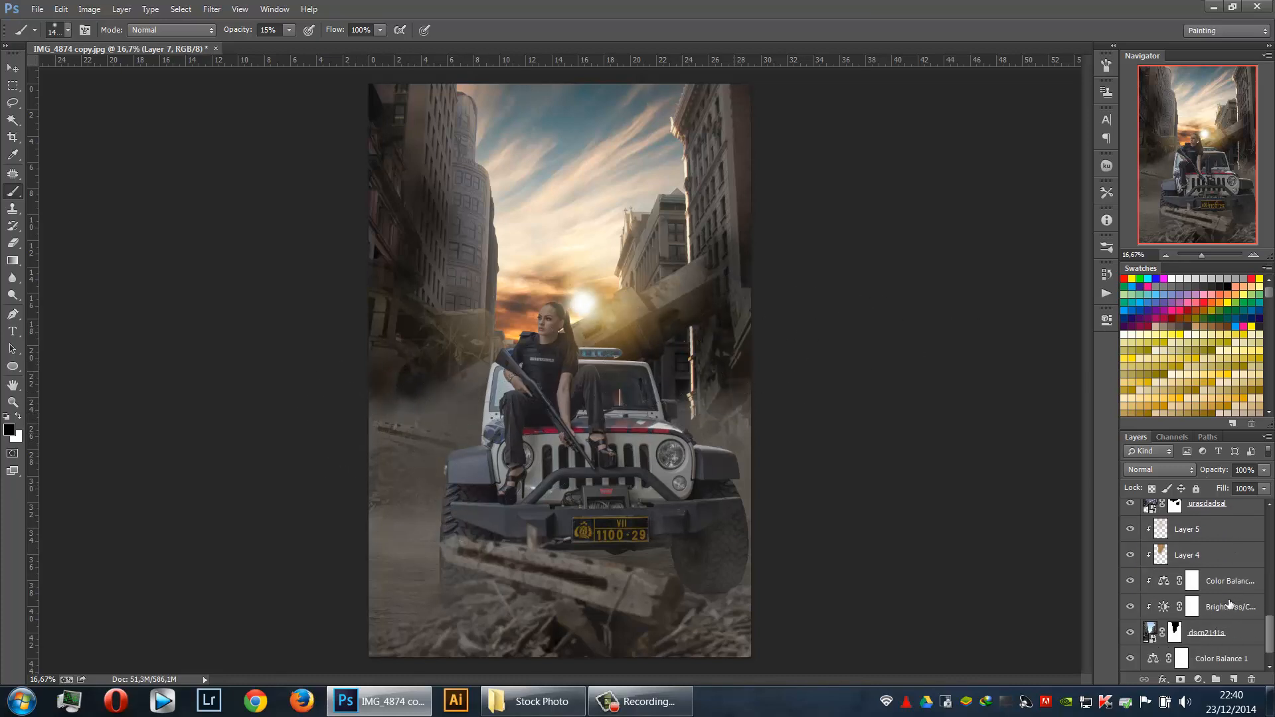
{"action": "left_click", "coordinate": [1229, 583]}
{"action": "left_click", "coordinate": [1233, 678]}
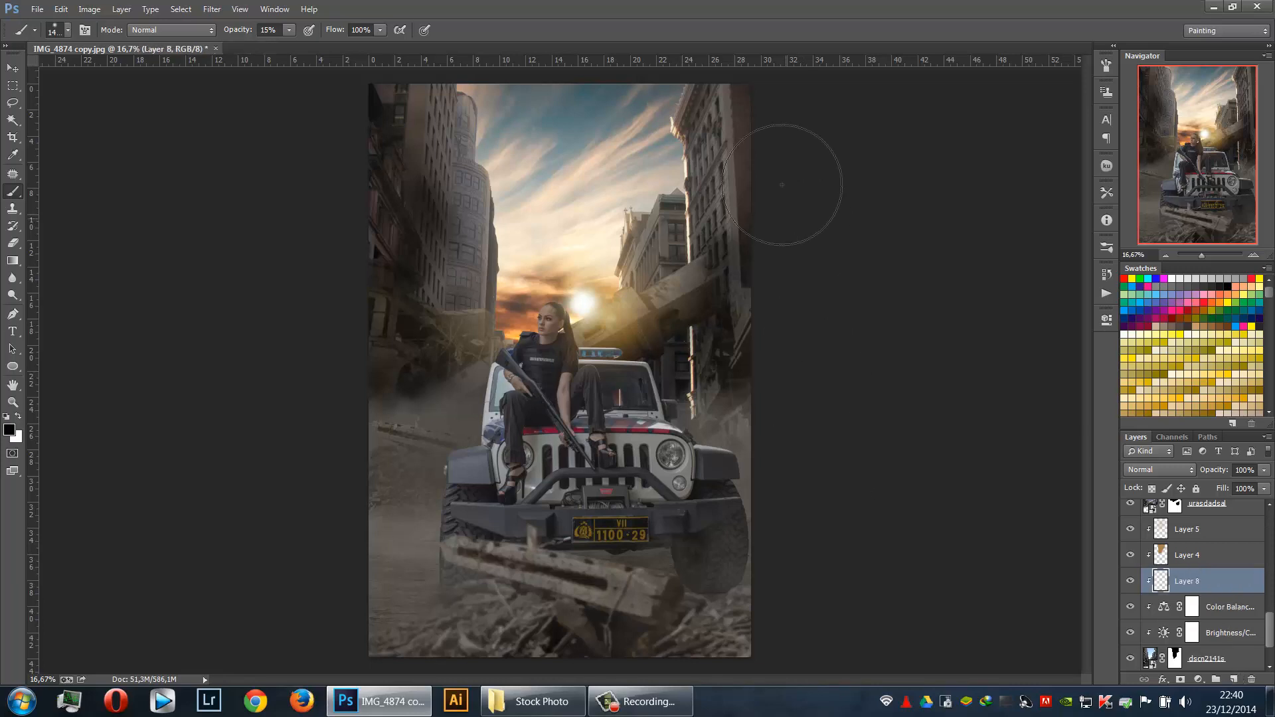
{"action": "key", "text": "x"}
{"action": "mouse_move", "coordinate": [748, 282]}
{"action": "left_mouse_down"}
{"action": "mouse_move", "coordinate": [737, 390]}
{"action": "mouse_move", "coordinate": [706, 368]}
{"action": "mouse_move", "coordinate": [689, 279]}
{"action": "mouse_move", "coordinate": [693, 413]}
{"action": "mouse_move", "coordinate": [703, 387]}
{"action": "left_mouse_up"}
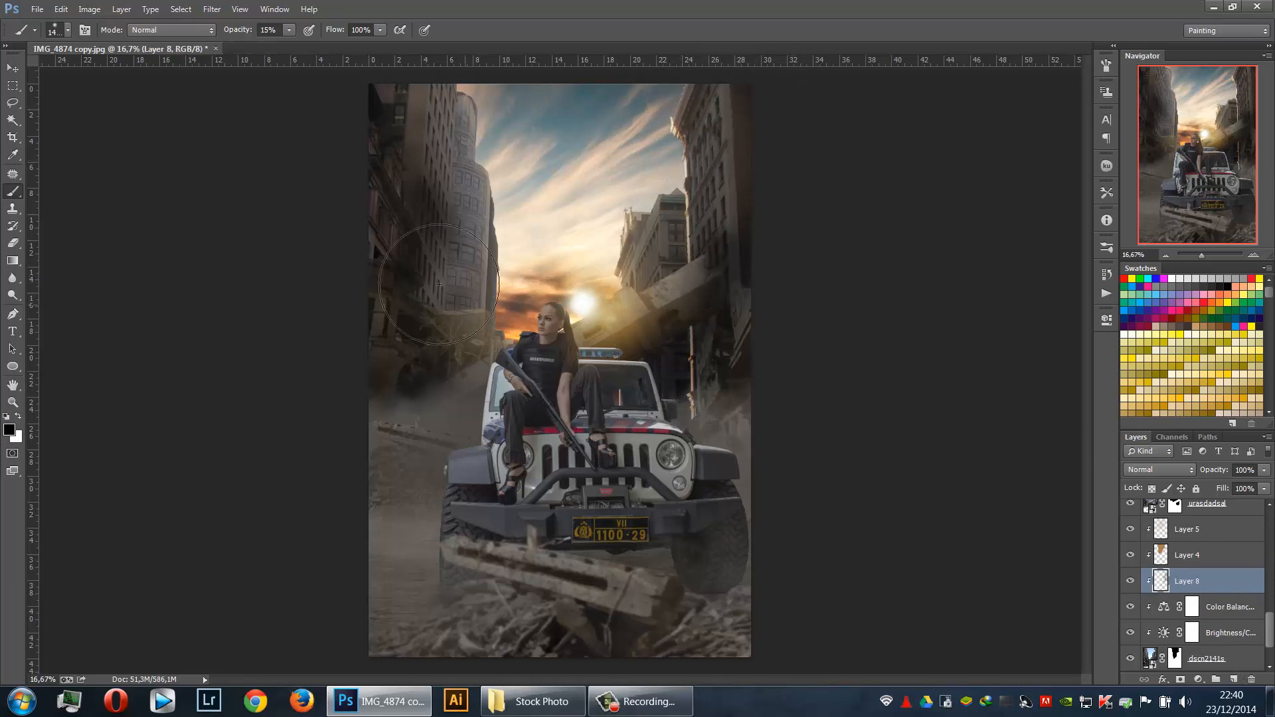
{"action": "mouse_move", "coordinate": [423, 283]}
{"action": "left_mouse_down"}
{"action": "mouse_move", "coordinate": [435, 199]}
{"action": "mouse_move", "coordinate": [482, 374]}
{"action": "left_mouse_up"}
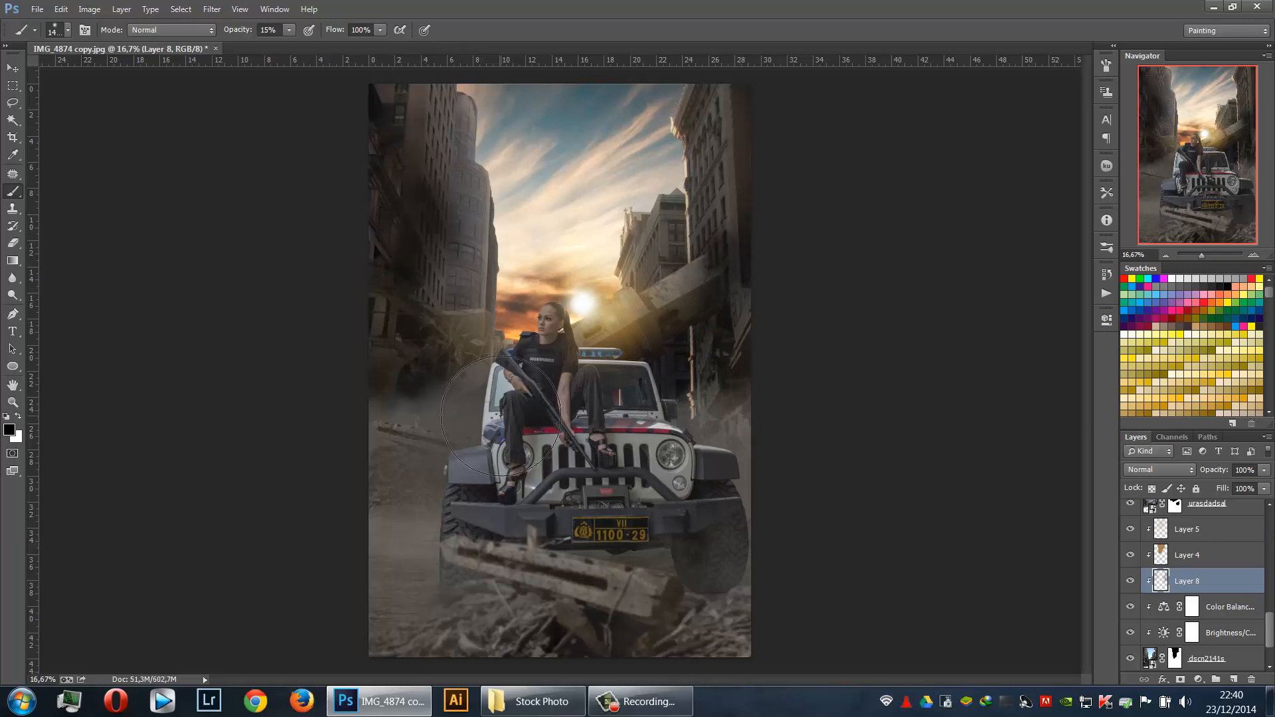
Brush black shading on Layer 3 around the fallen pillar and right-hand ruins, and reduce that layer's opacity to 58%
{"action": "scroll", "coordinate": [1226, 560], "scroll_direction": "up", "scroll_amount": 4}
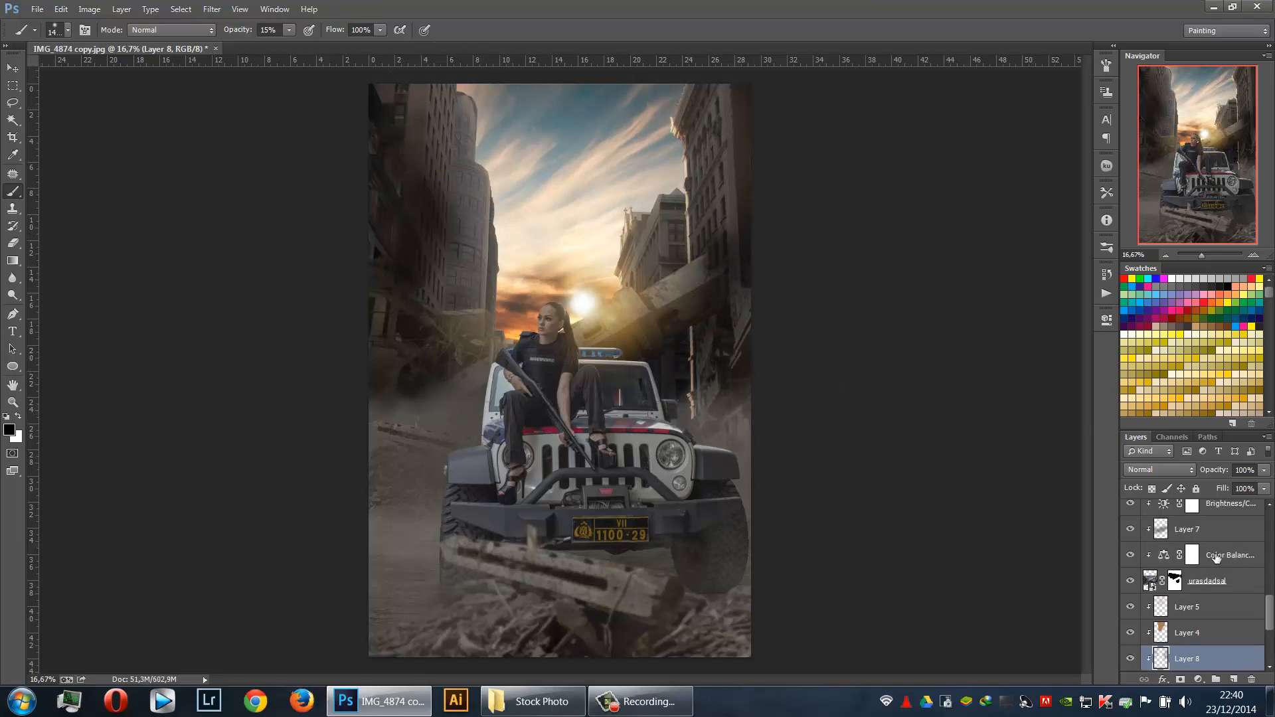
{"action": "scroll", "coordinate": [1199, 555], "scroll_direction": "up", "scroll_amount": 2}
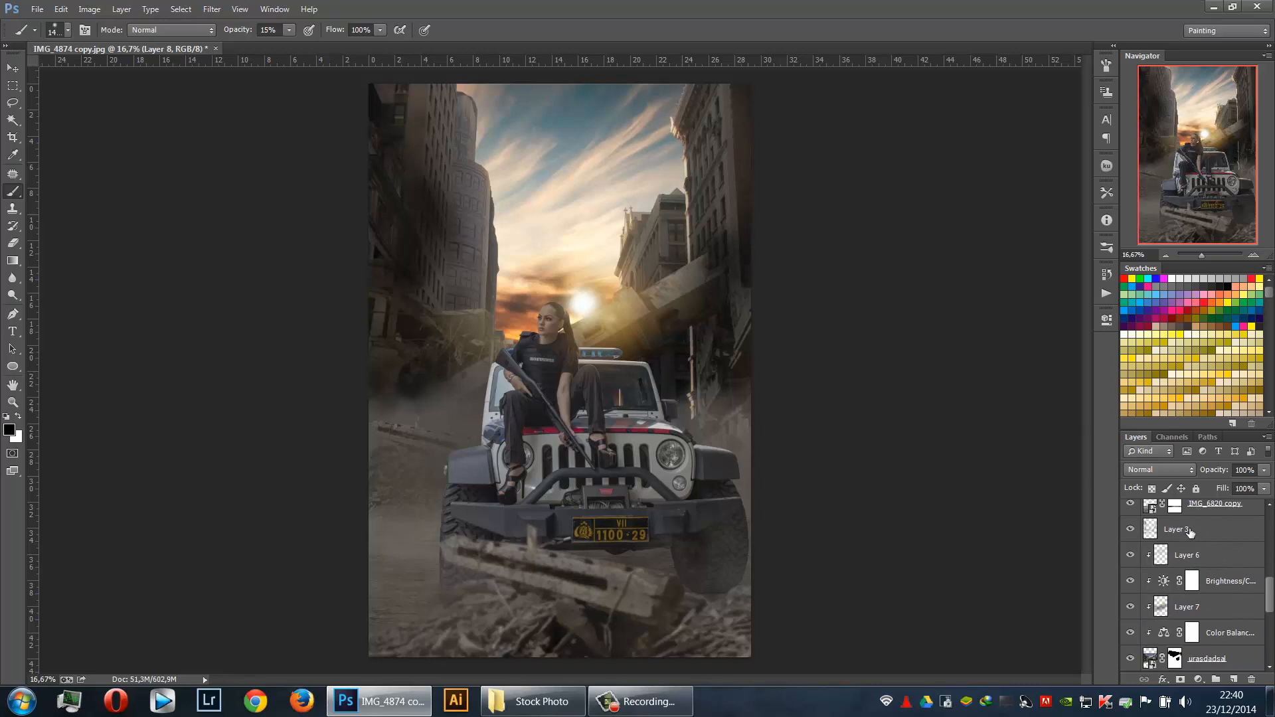
{"action": "left_click", "coordinate": [1189, 532]}
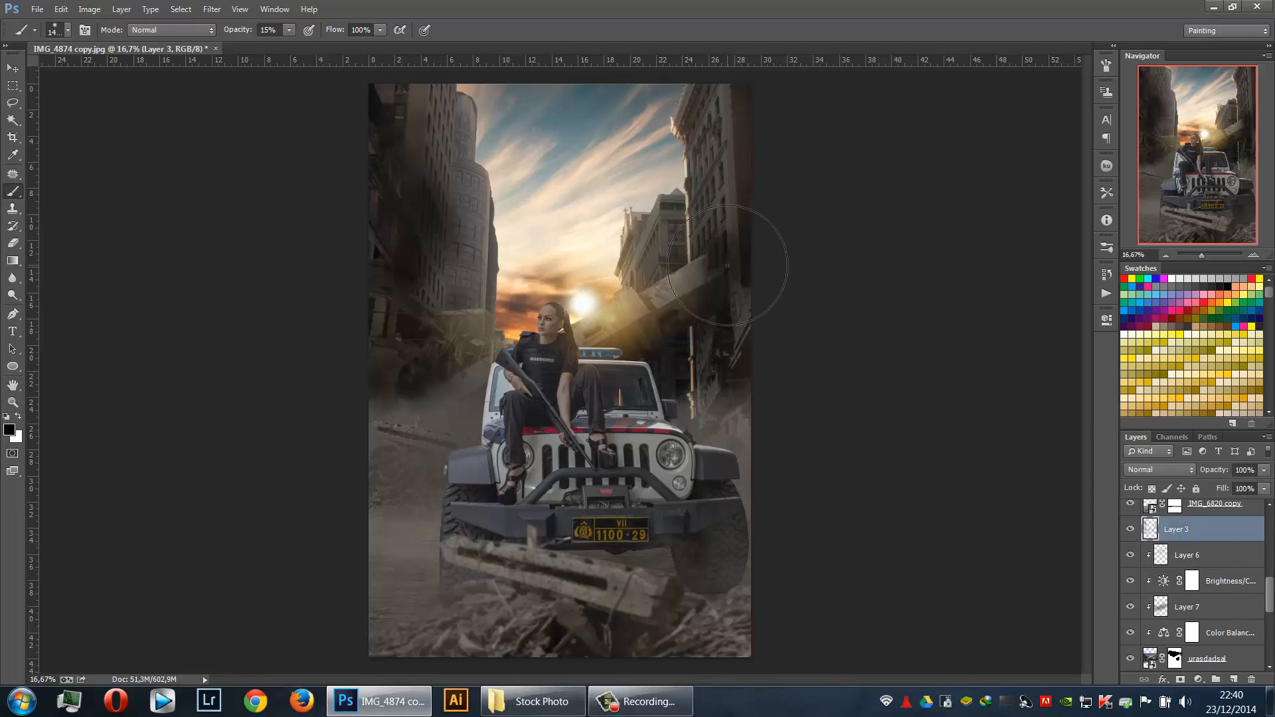
{"action": "left_click_drag", "start_coordinate": [707, 262], "coordinate": [702, 322]}
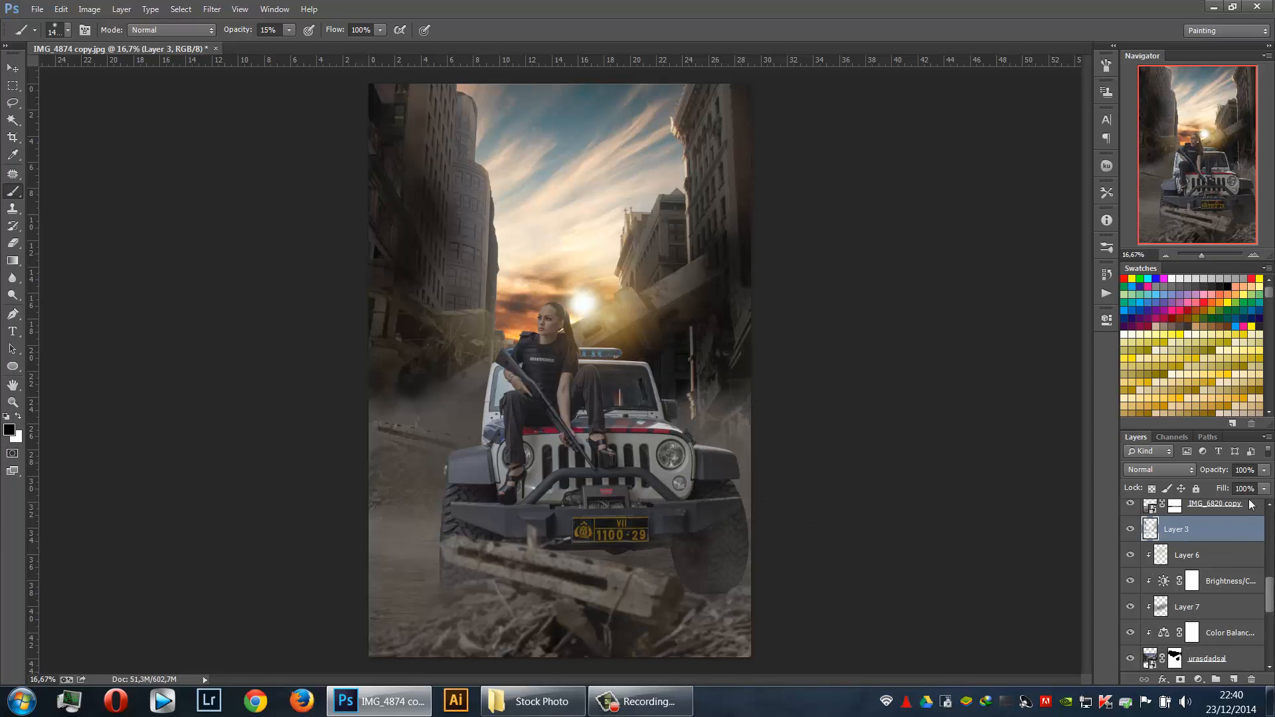
{"action": "left_click", "coordinate": [1262, 471]}
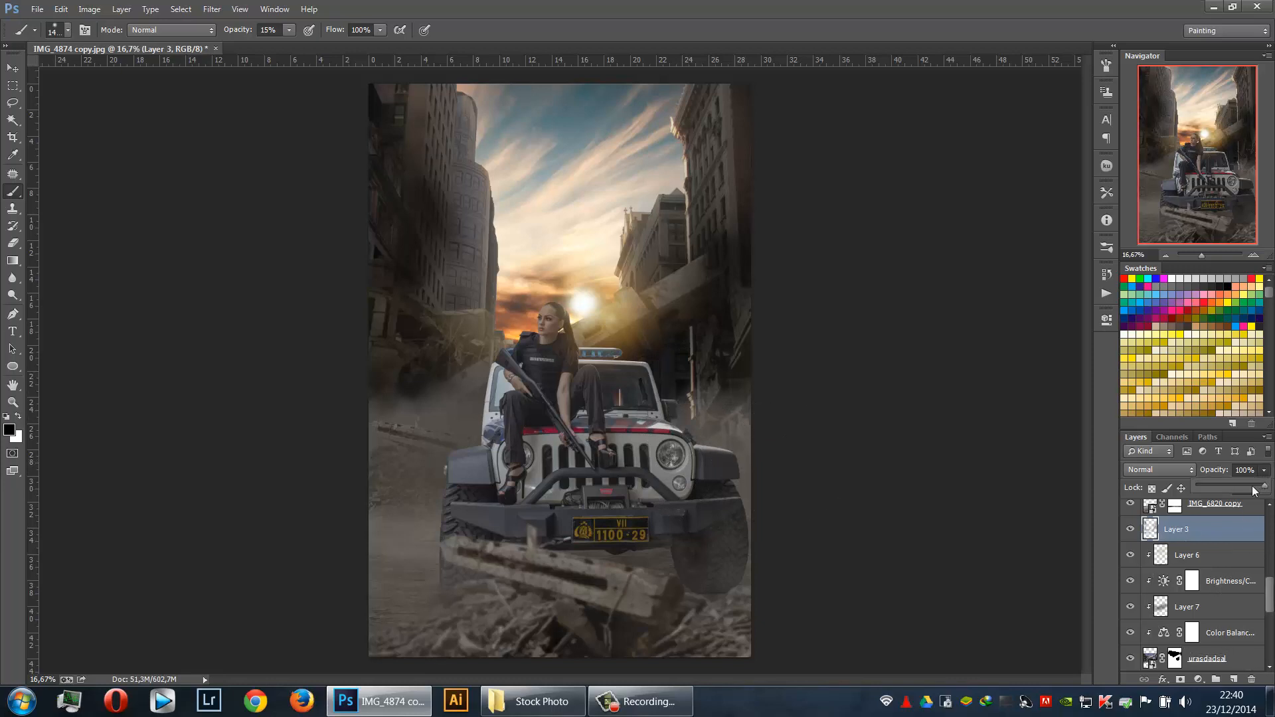
{"action": "left_click_drag", "start_coordinate": [1264, 488], "coordinate": [1235, 490]}
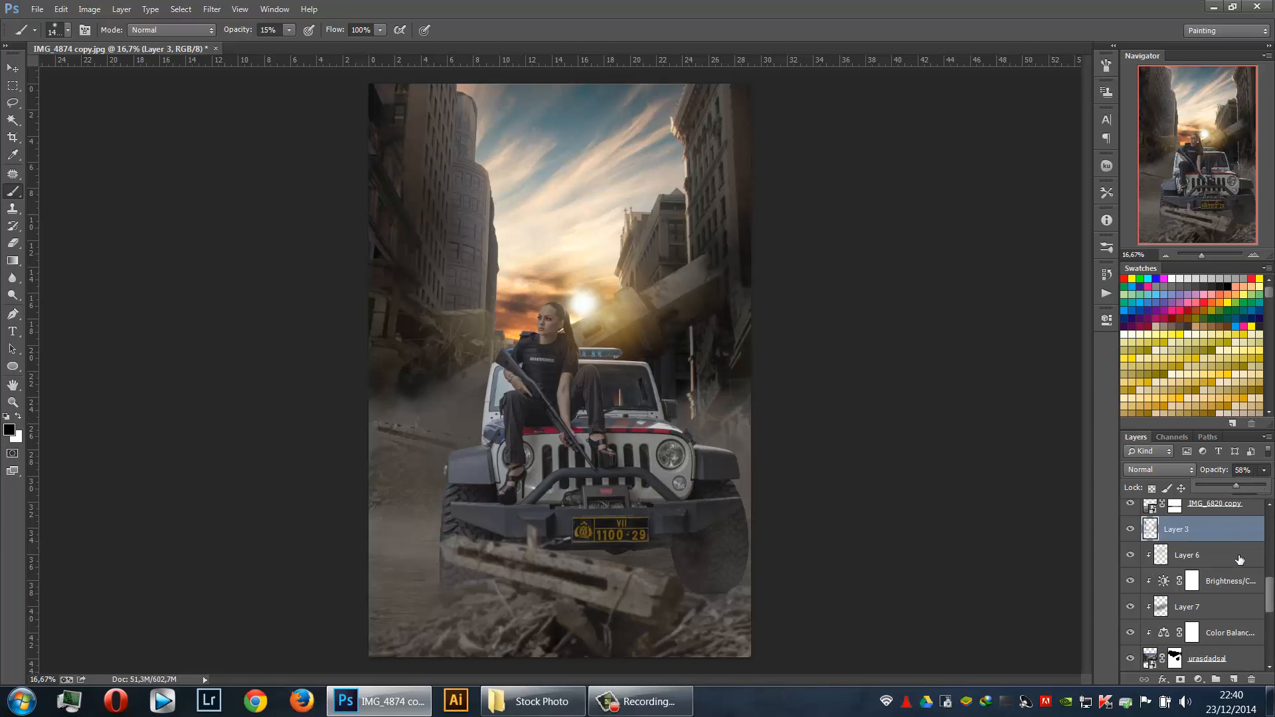
Reduce the opacity of the building shading on Layer 8 to 51%
{"action": "scroll", "coordinate": [1219, 587], "scroll_direction": "down", "scroll_amount": 6}
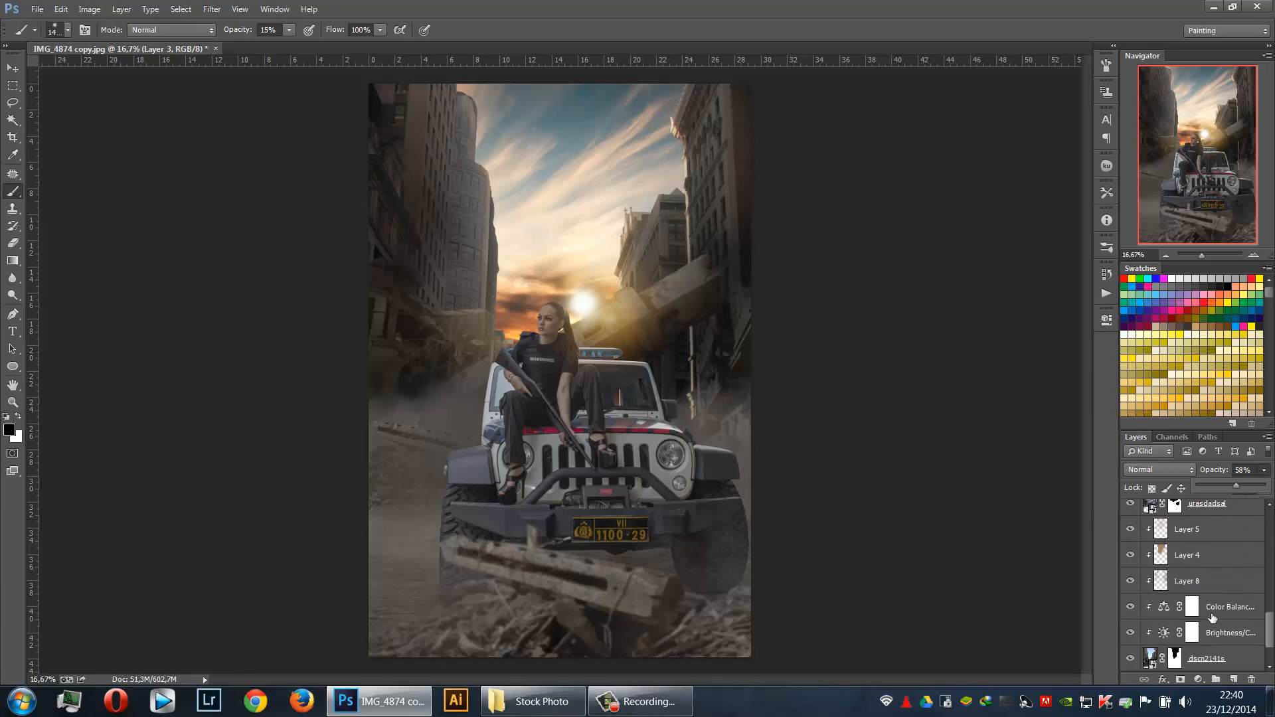
{"action": "left_click", "coordinate": [1208, 581]}
{"action": "left_click", "coordinate": [1263, 472]}
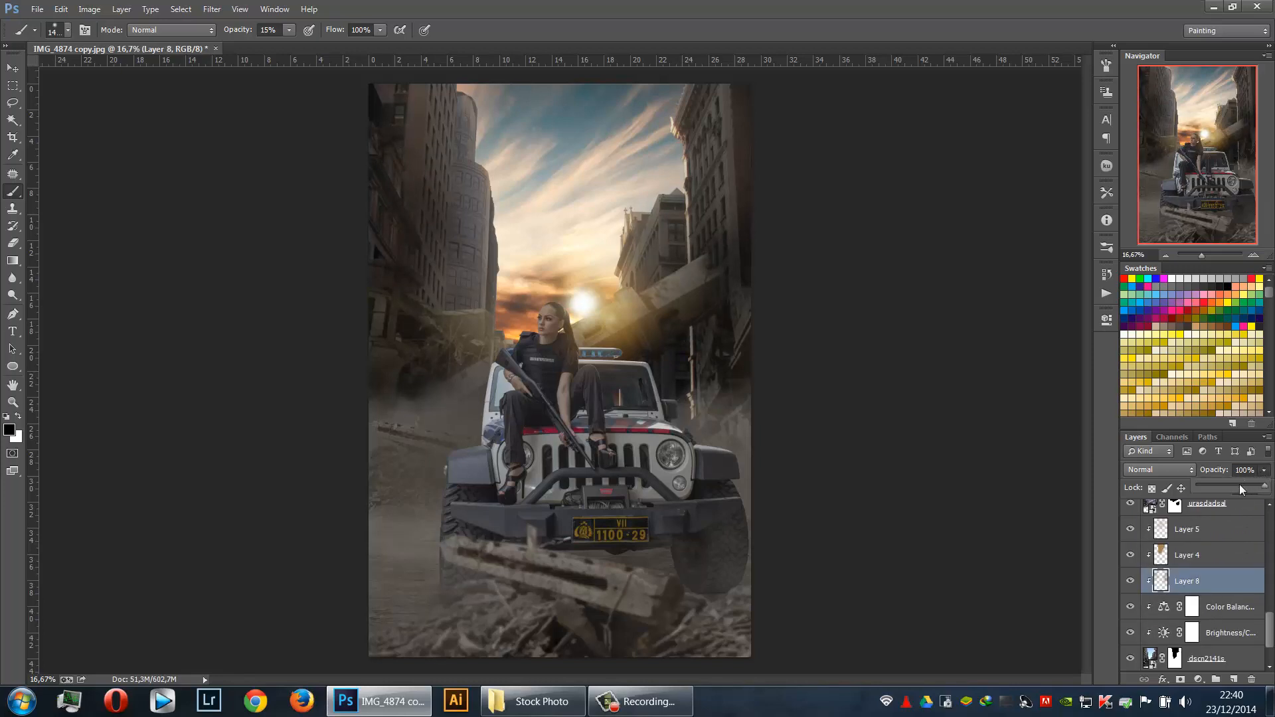
{"action": "left_click", "coordinate": [1239, 487]}
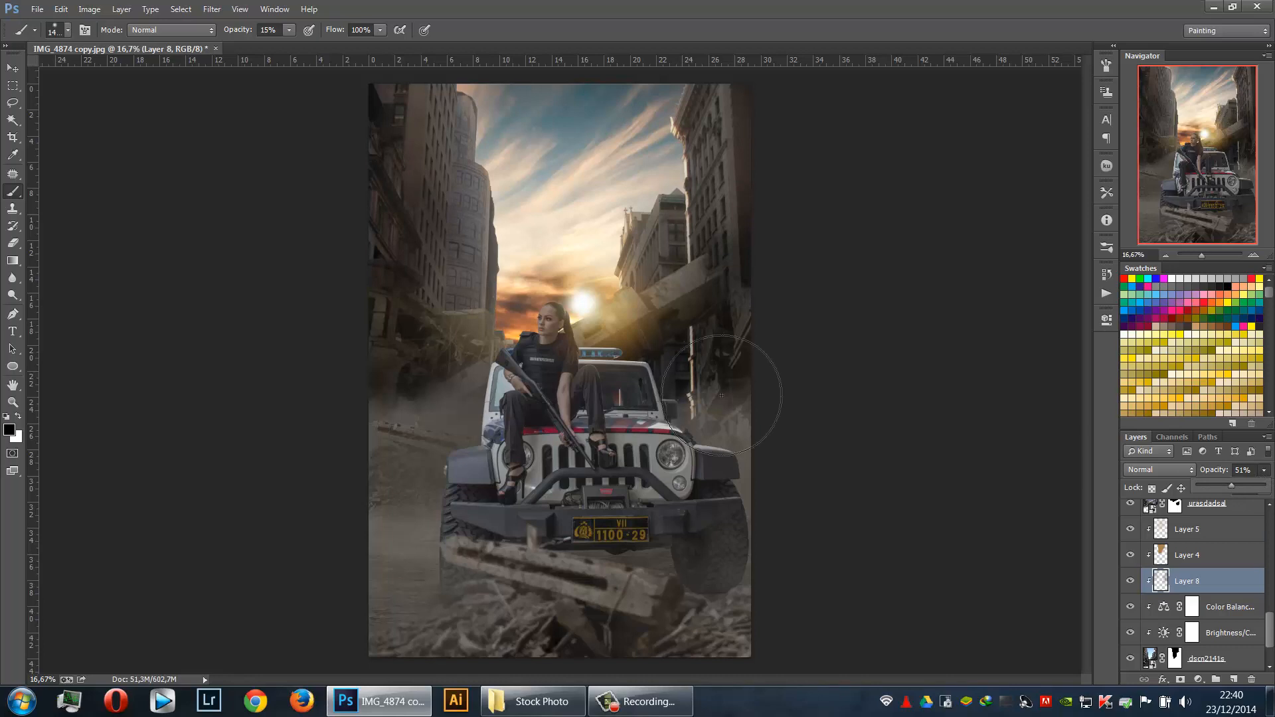
Switch to the Move tool and inspect the woman and jeep hood up close at 33.33% magnification
{"action": "key", "text": "v"}
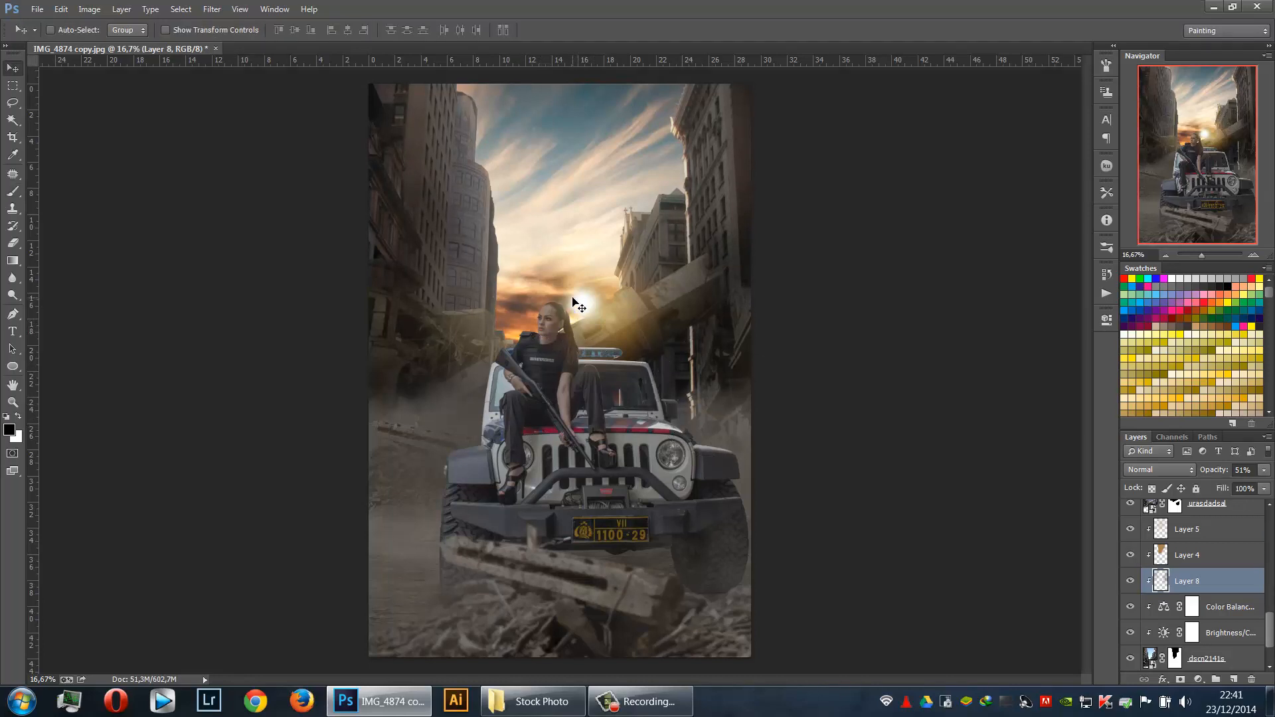
{"action": "key", "text": "ctrl+plus"}
{"action": "key", "text": "ctrl+plus"}
{"action": "key", "text": "ctrl+plus"}
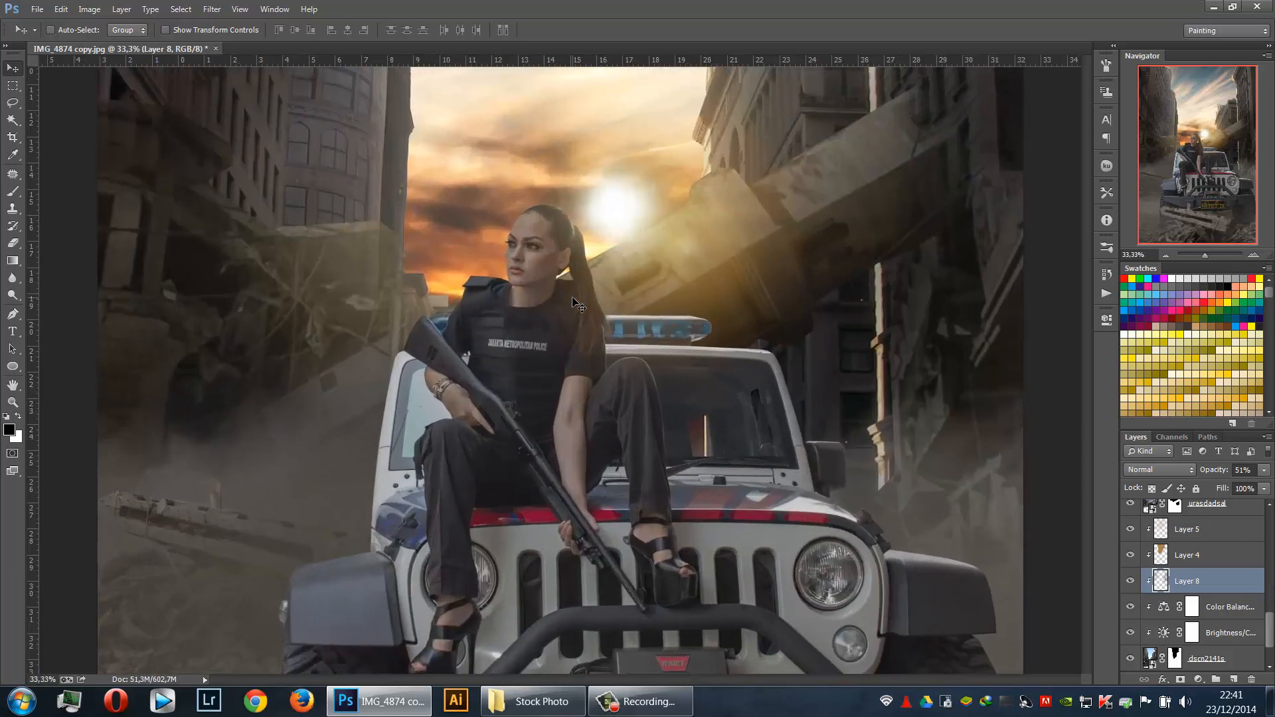
Add a clipped layer above the Hue/Saturation adjustment on the woman-and-jeep layer
{"action": "scroll", "coordinate": [1209, 593], "scroll_direction": "up", "scroll_amount": 6}
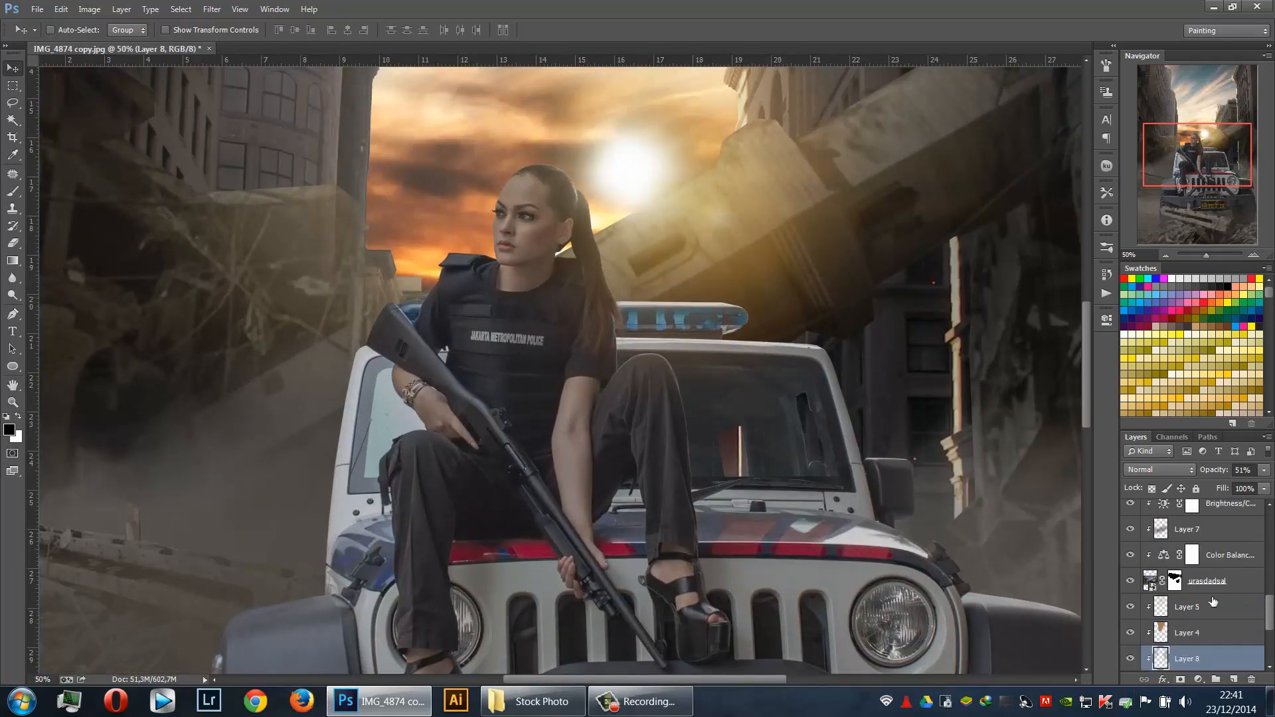
{"action": "scroll", "coordinate": [1209, 593], "scroll_direction": "up", "scroll_amount": 3}
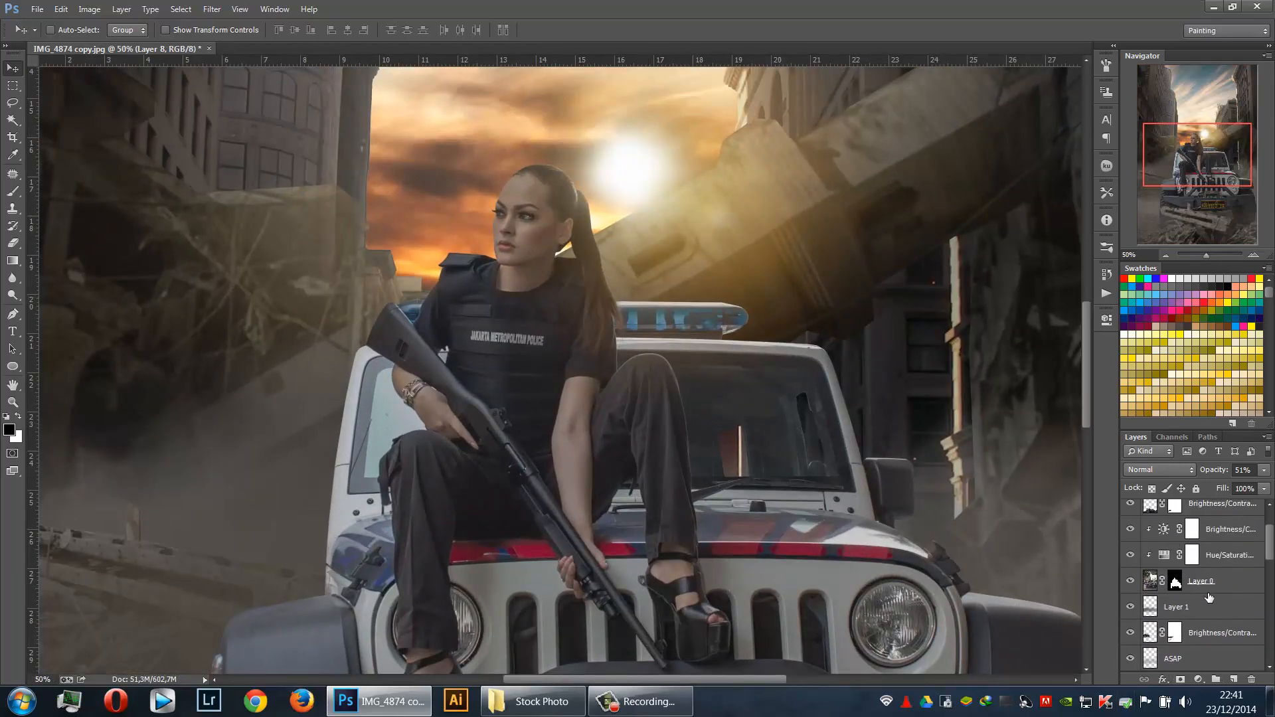
{"action": "scroll", "coordinate": [1216, 568], "scroll_direction": "up", "scroll_amount": 2}
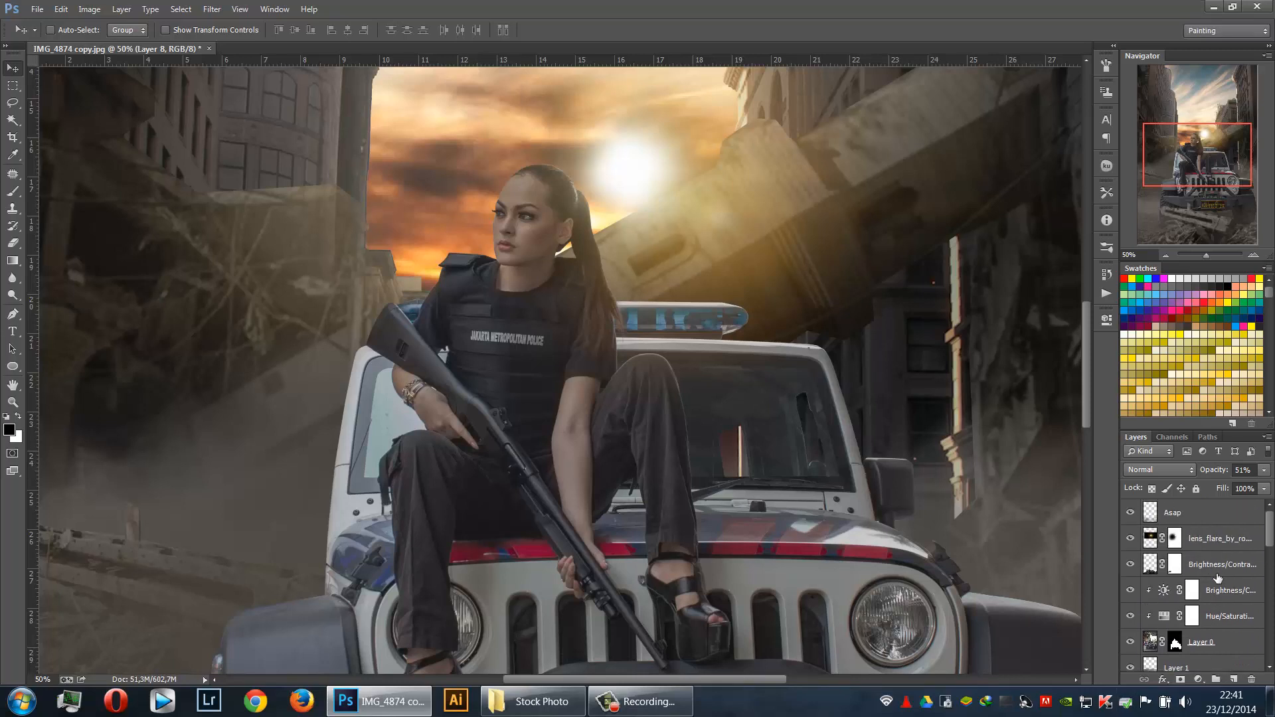
{"action": "left_click", "coordinate": [1226, 619]}
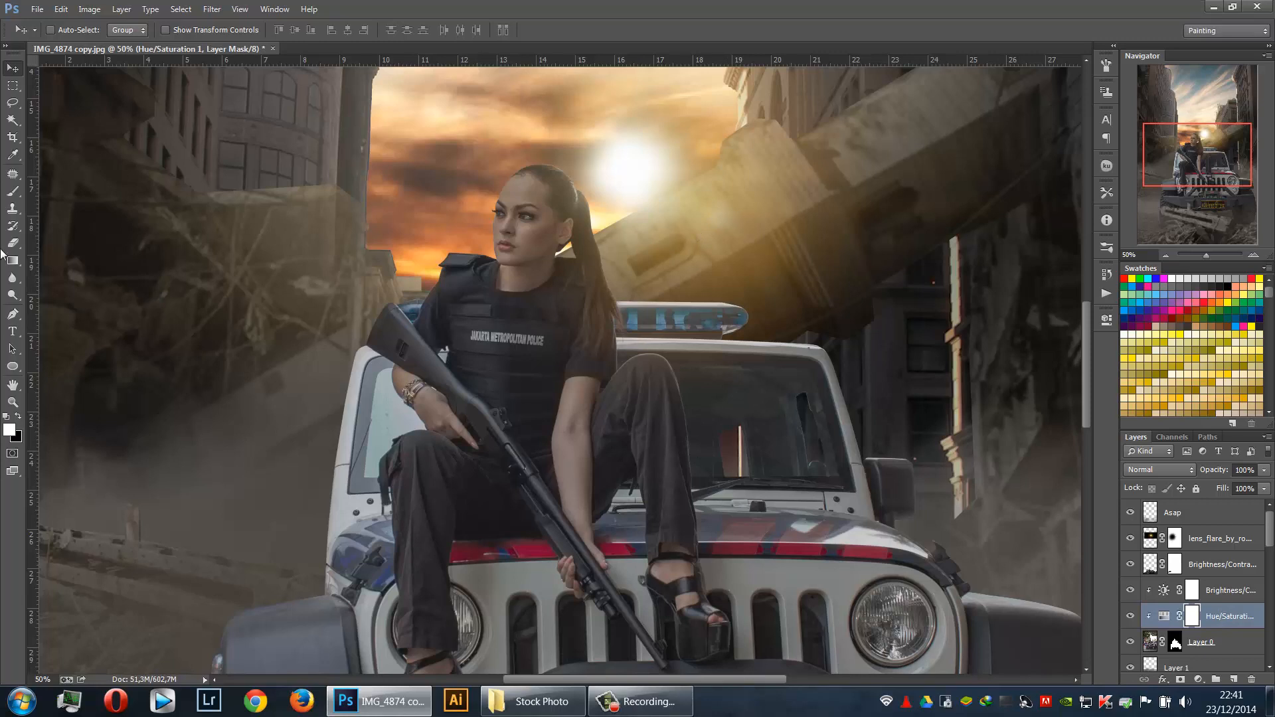
{"action": "left_click", "coordinate": [12, 154]}
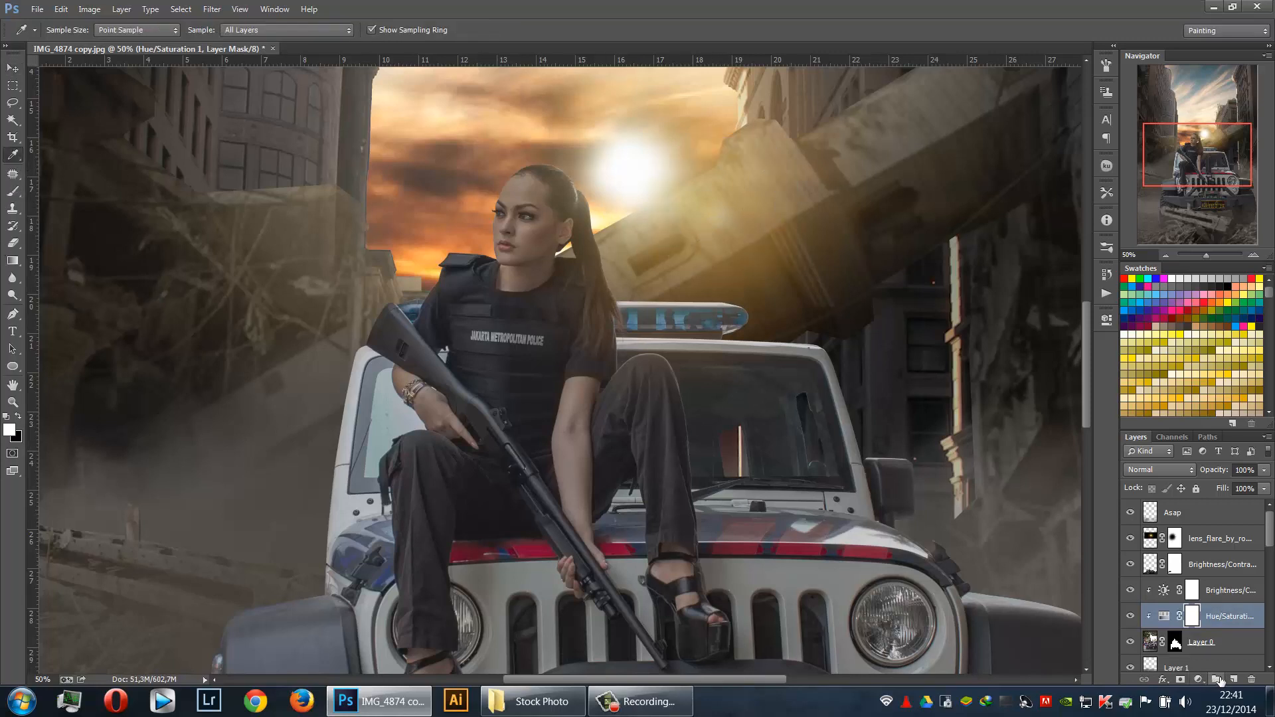
{"action": "left_click", "coordinate": [755, 208]}
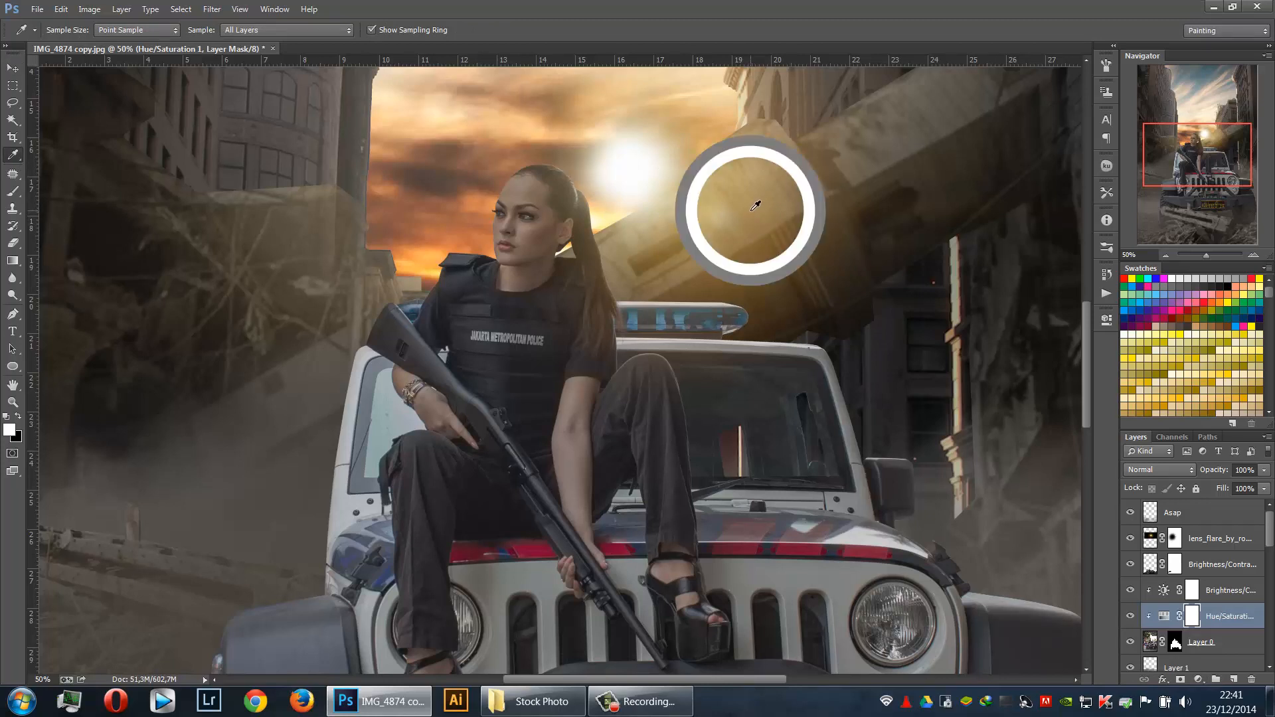
{"action": "left_click", "coordinate": [699, 143]}
{"action": "left_click", "coordinate": [700, 143]}
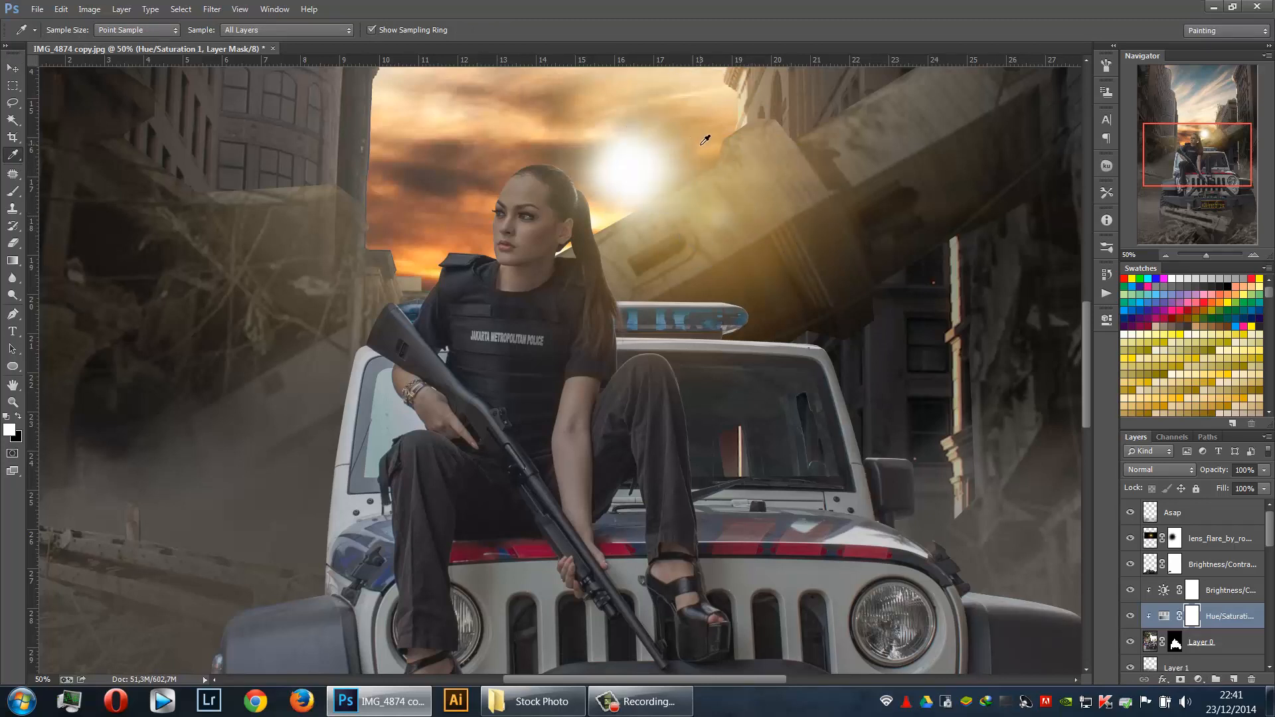
{"action": "left_click", "coordinate": [606, 217]}
{"action": "left_click", "coordinate": [1233, 680]}
Sample a warm tan from the image and brush it at 15% opacity on Layer 9 over the woman and jeep
{"action": "key", "text": "b"}
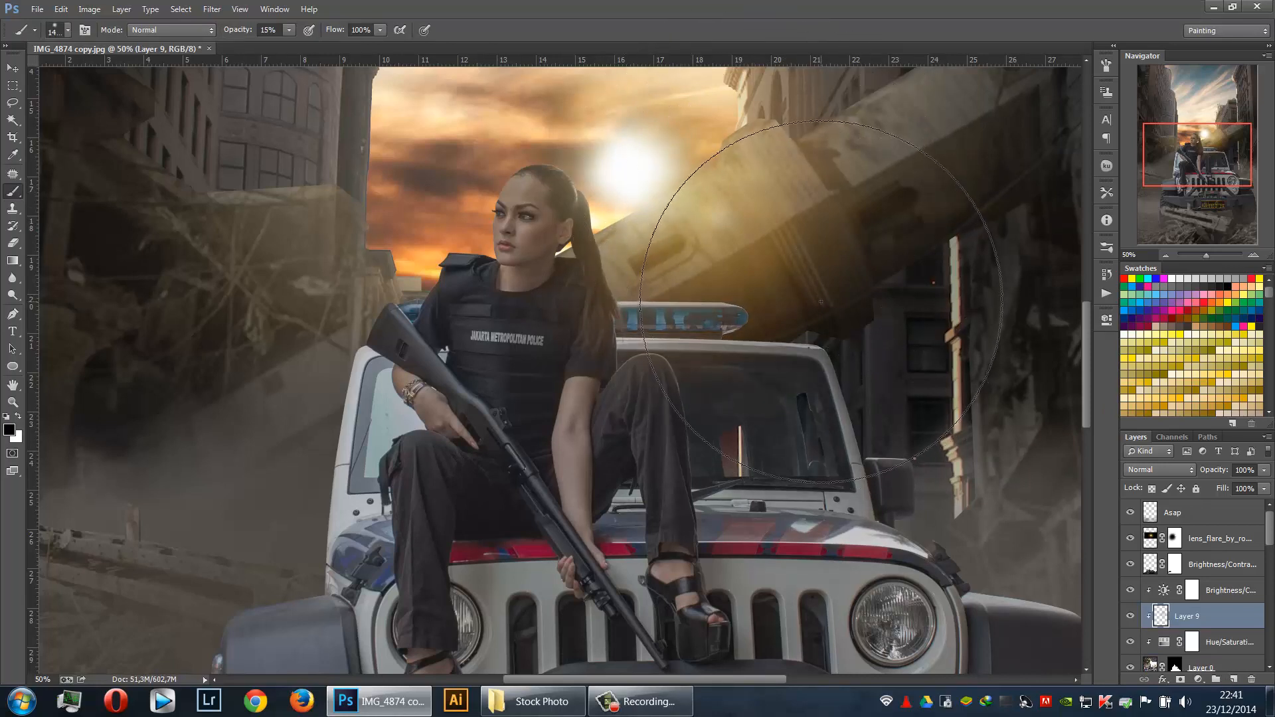
{"action": "left_click", "coordinate": [821, 303]}
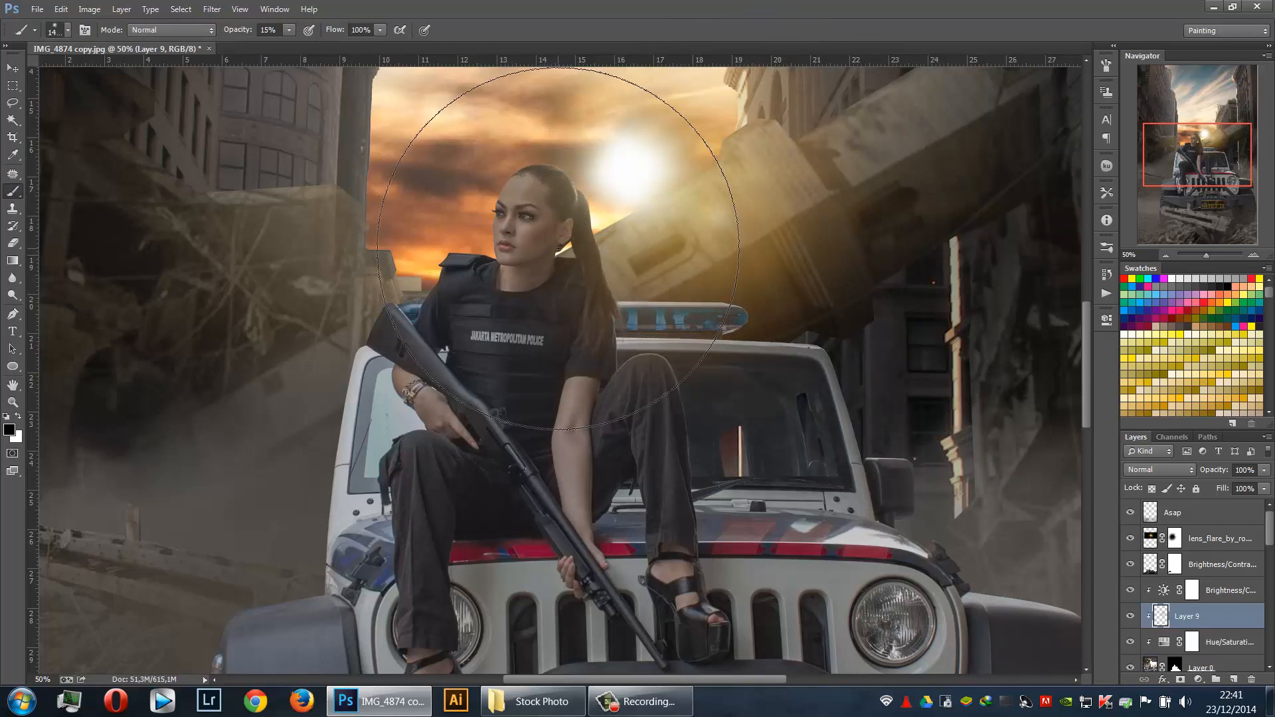
{"action": "key", "text": "ctrl+minus"}
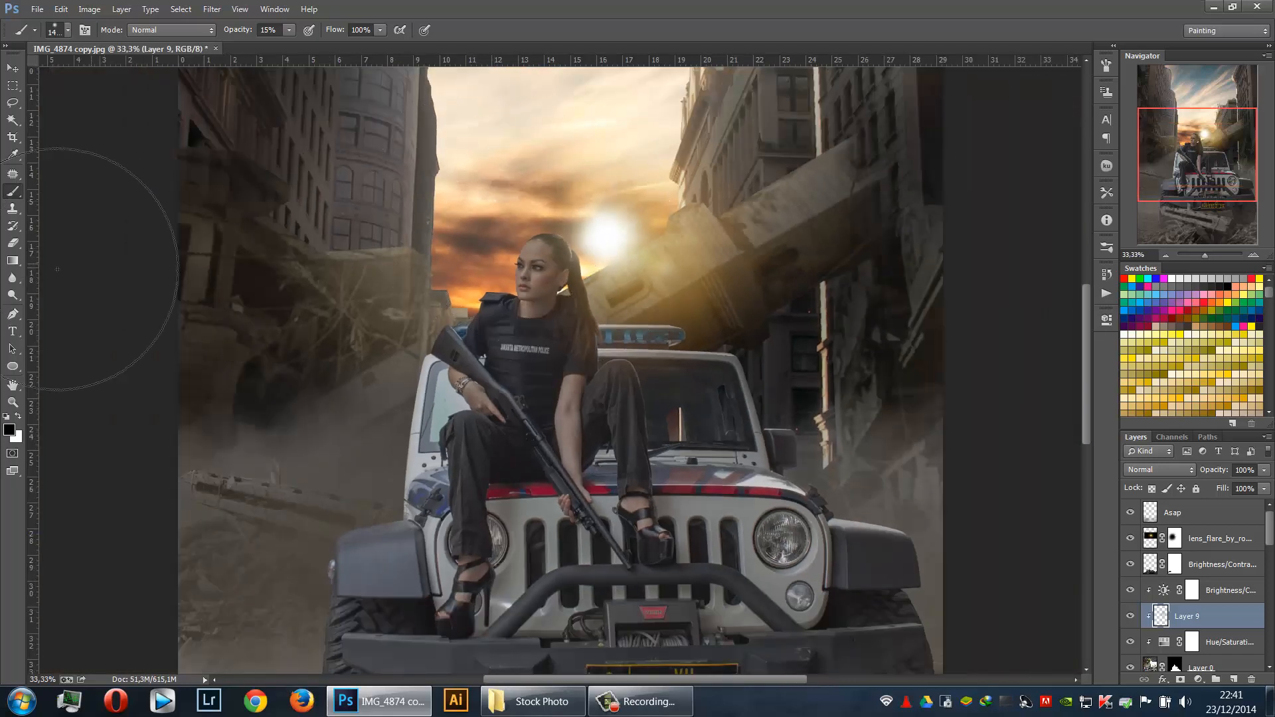
{"action": "left_click", "coordinate": [11, 155]}
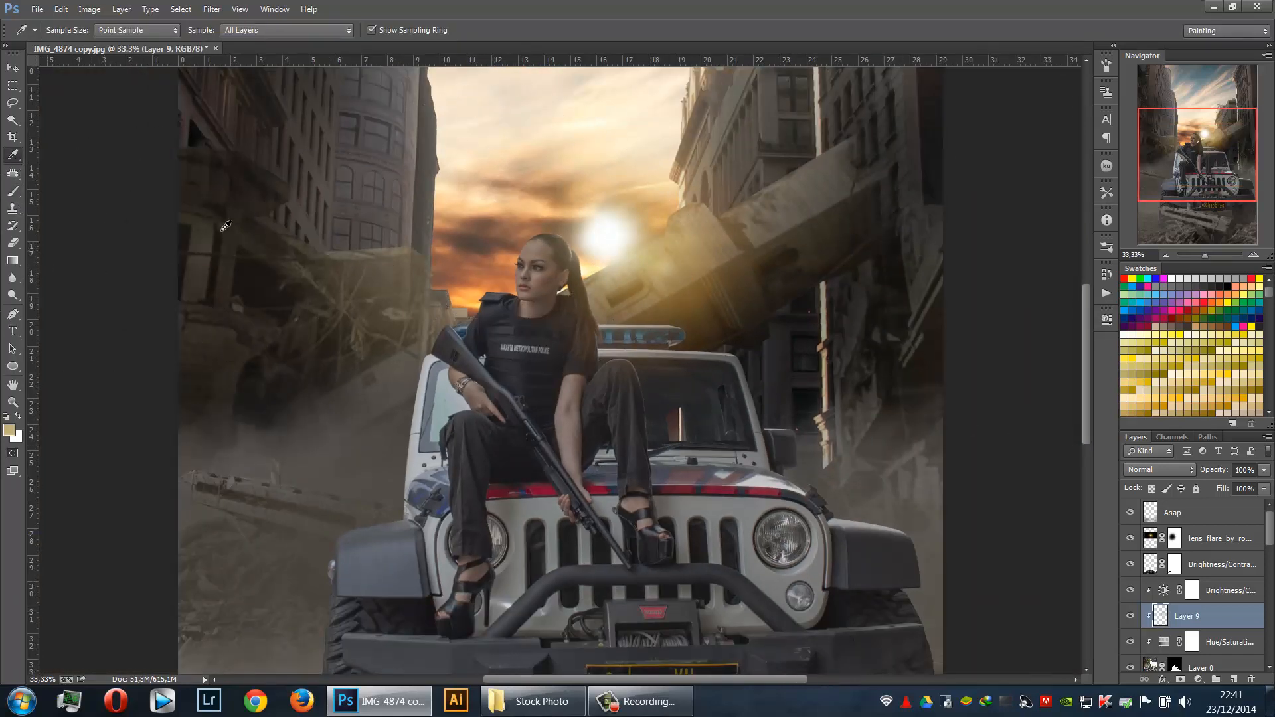
{"action": "left_click", "coordinate": [12, 192]}
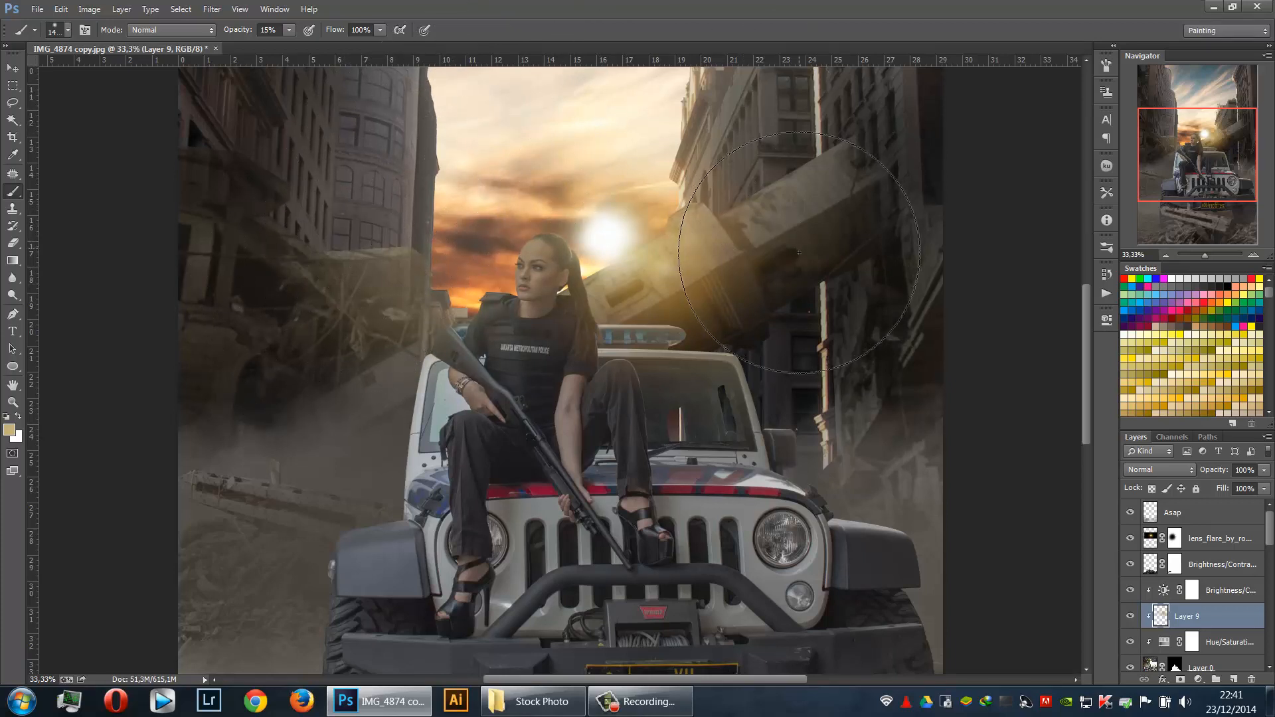
{"action": "mouse_move", "coordinate": [811, 260]}
{"action": "left_mouse_down"}
{"action": "mouse_move", "coordinate": [802, 284]}
{"action": "mouse_move", "coordinate": [720, 219]}
{"action": "left_mouse_up"}
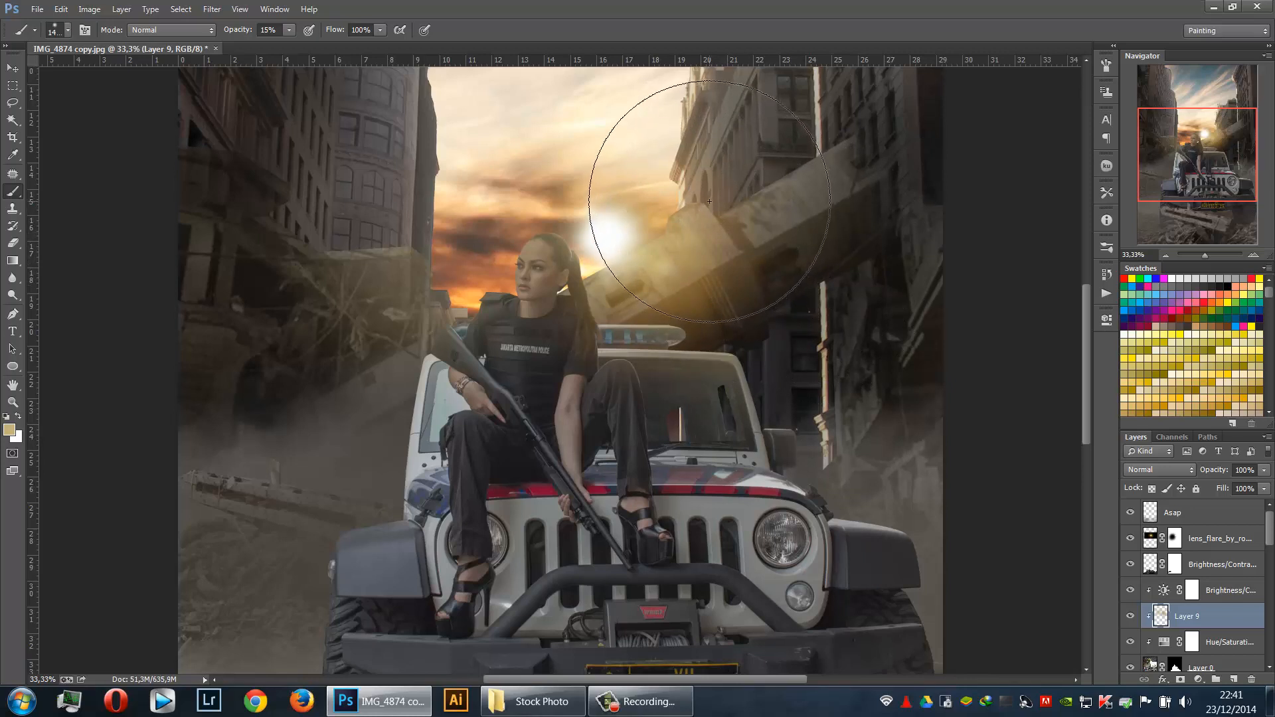
Reduce the opacity of the warm light on Layer 9 to 20%
{"action": "key", "text": "ctrl+minus"}
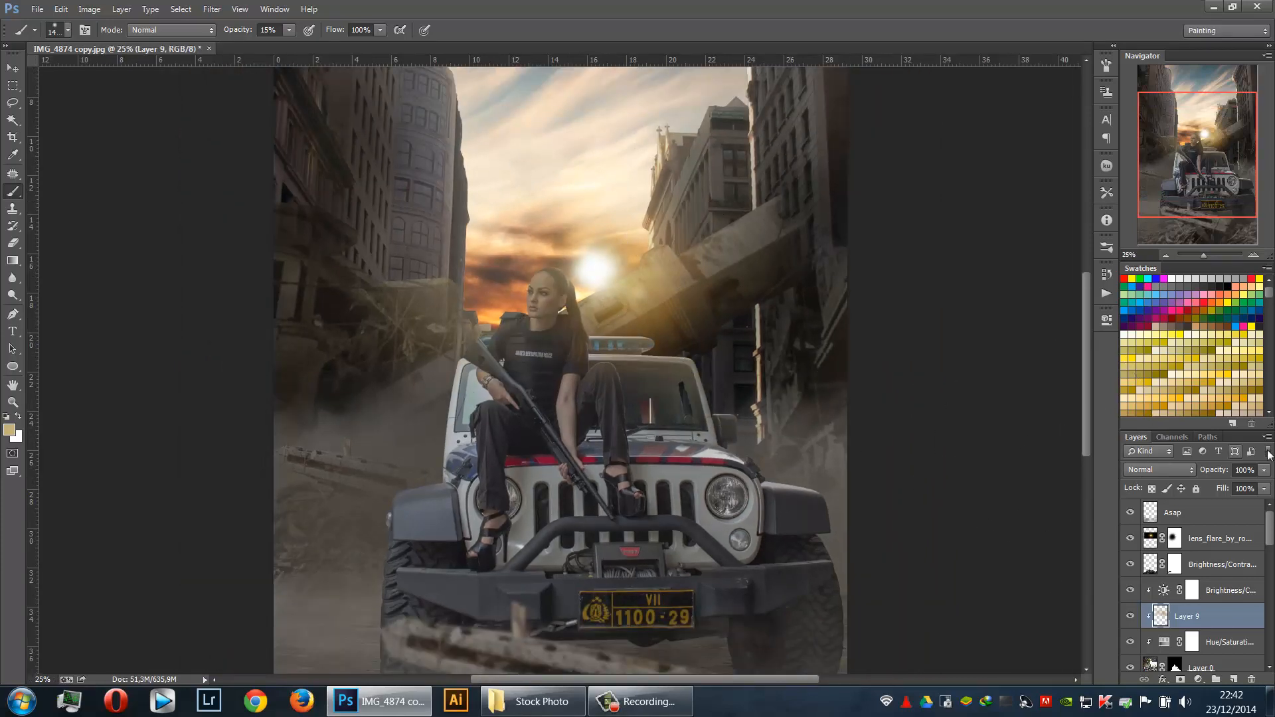
{"action": "left_click", "coordinate": [1263, 470]}
{"action": "left_click_drag", "start_coordinate": [1241, 488], "coordinate": [1209, 491]}
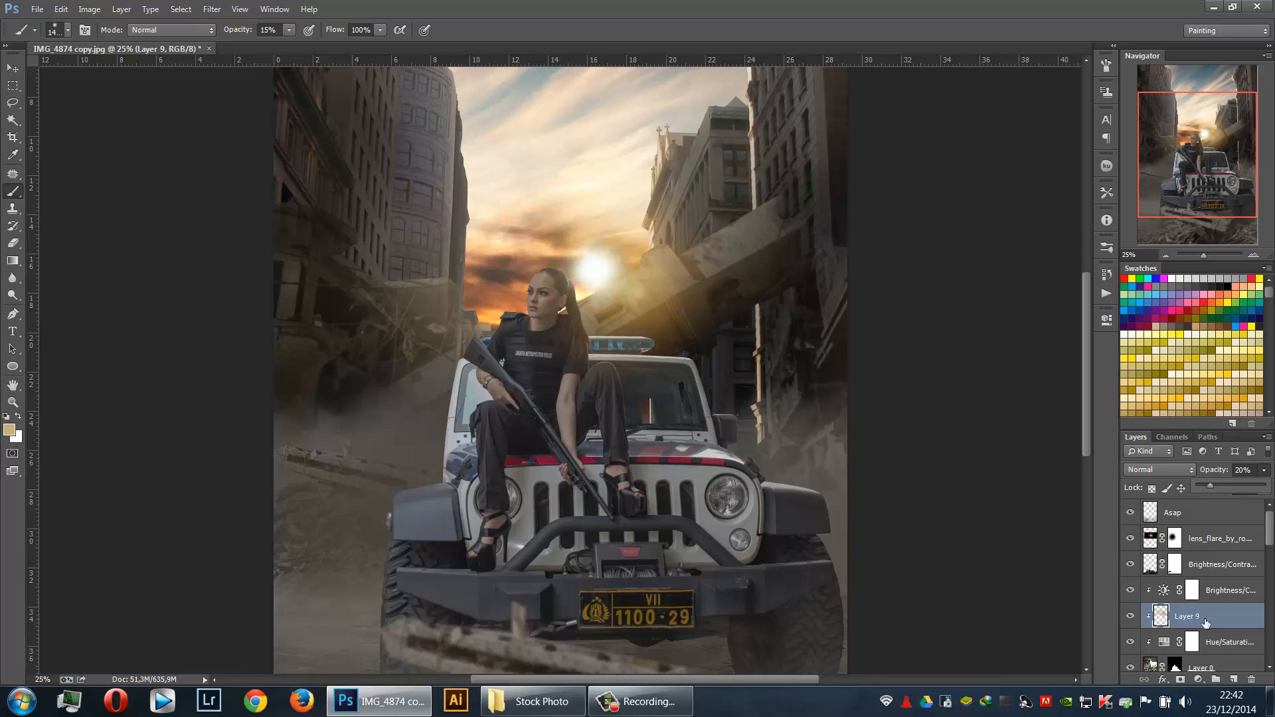
Add a clipped layer above Layer 9 and set the Clone Stamp tool to 100% opacity
{"action": "left_click", "coordinate": [1219, 596]}
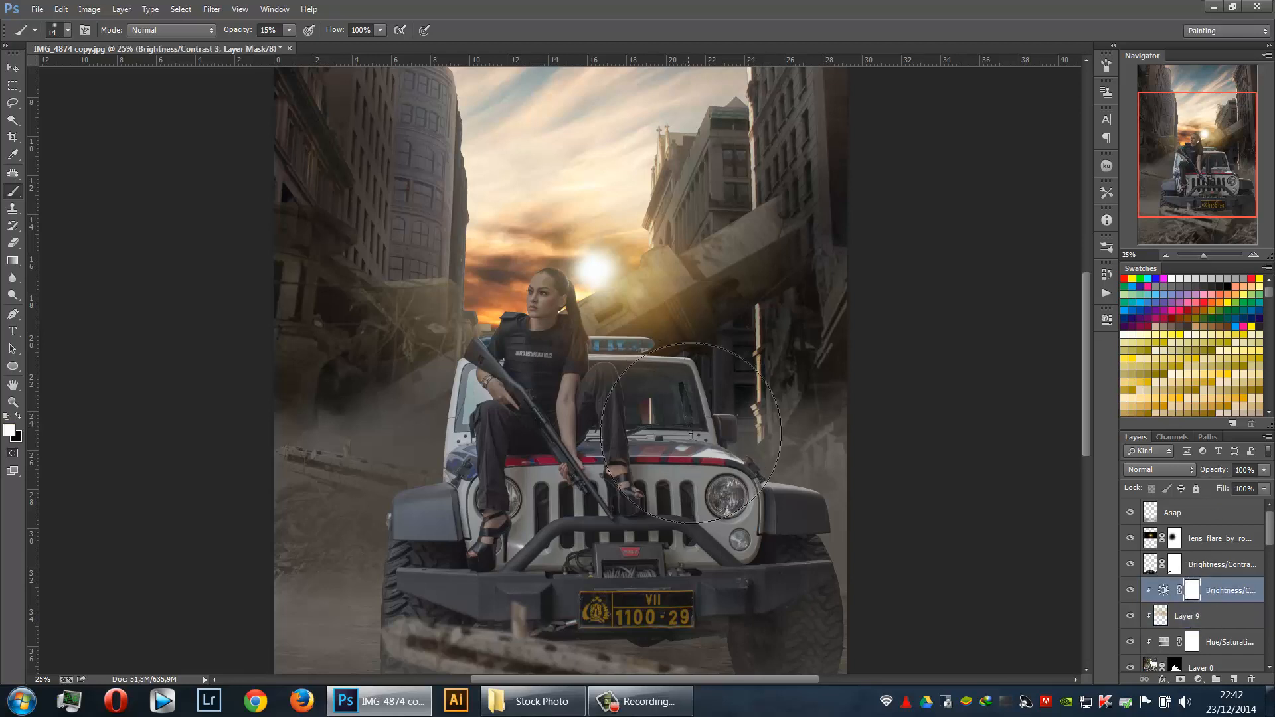
{"action": "left_click", "coordinate": [1221, 626]}
{"action": "left_click", "coordinate": [1233, 679]}
{"action": "left_click", "coordinate": [742, 344], "text": "alt"}
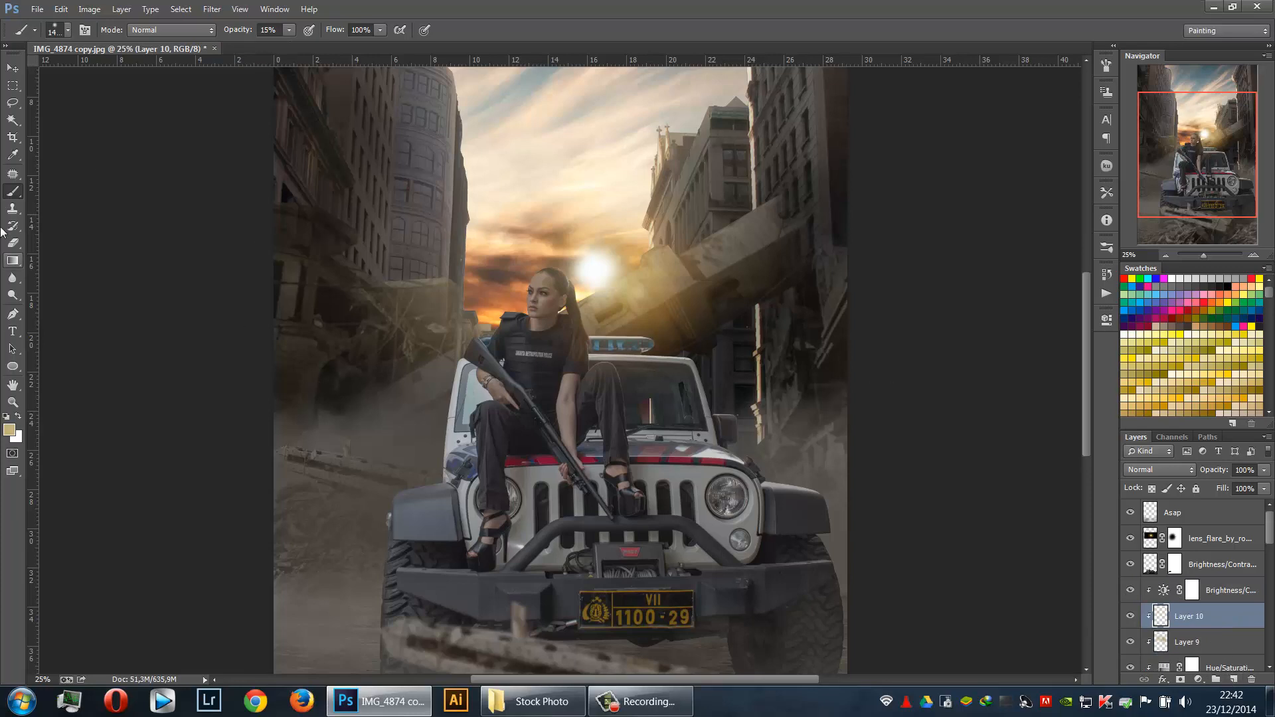
{"action": "left_click", "coordinate": [13, 208]}
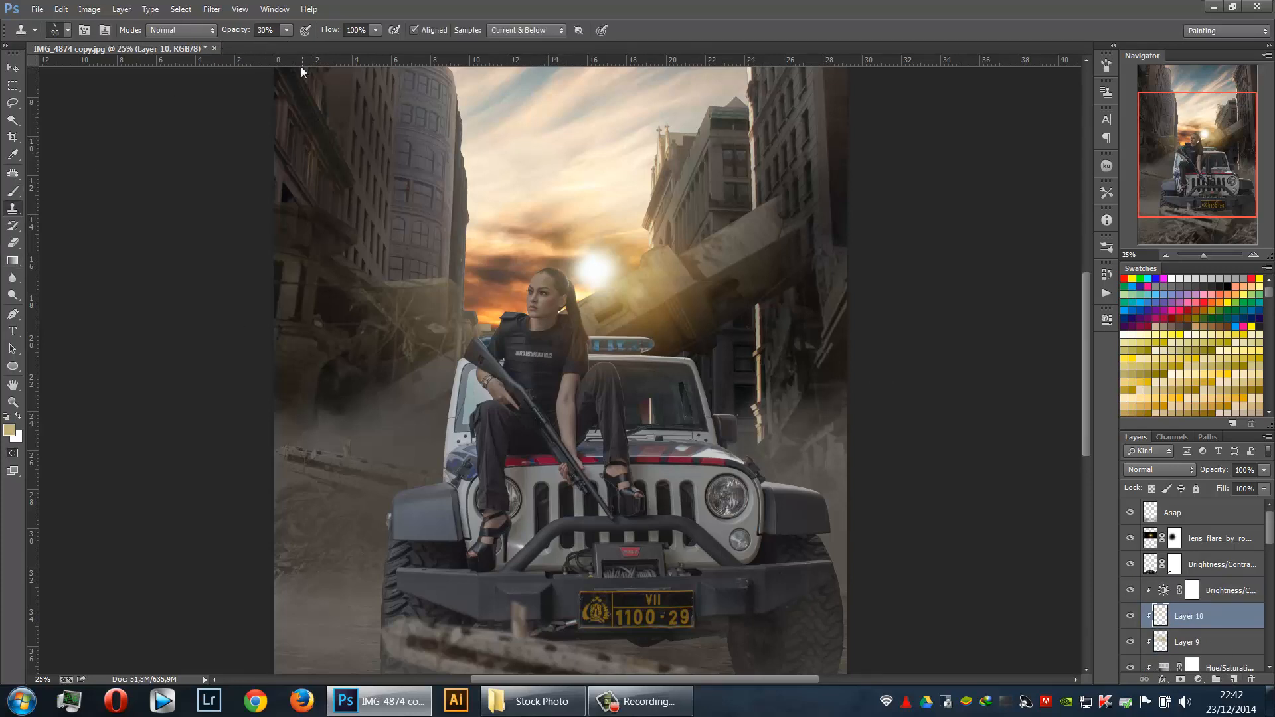
{"action": "left_click", "coordinate": [286, 31]}
{"action": "left_click_drag", "start_coordinate": [288, 45], "coordinate": [380, 50]}
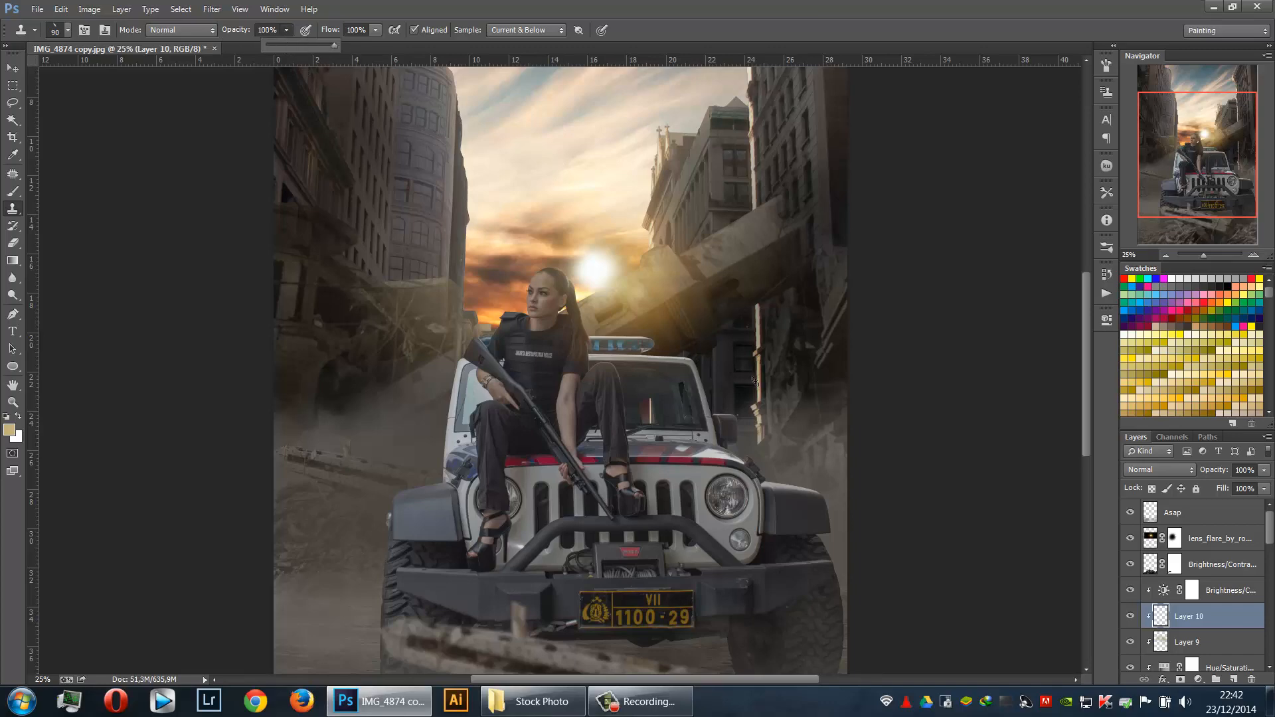
Try to clone dark glass over the red and white reflection in the jeep's windshield with a 200-pixel Clone Stamp brush
{"action": "key", "text": "ctrl+plus"}
{"action": "key", "text": "ctrl+plus"}
{"action": "key", "text": "ctrl+plus"}
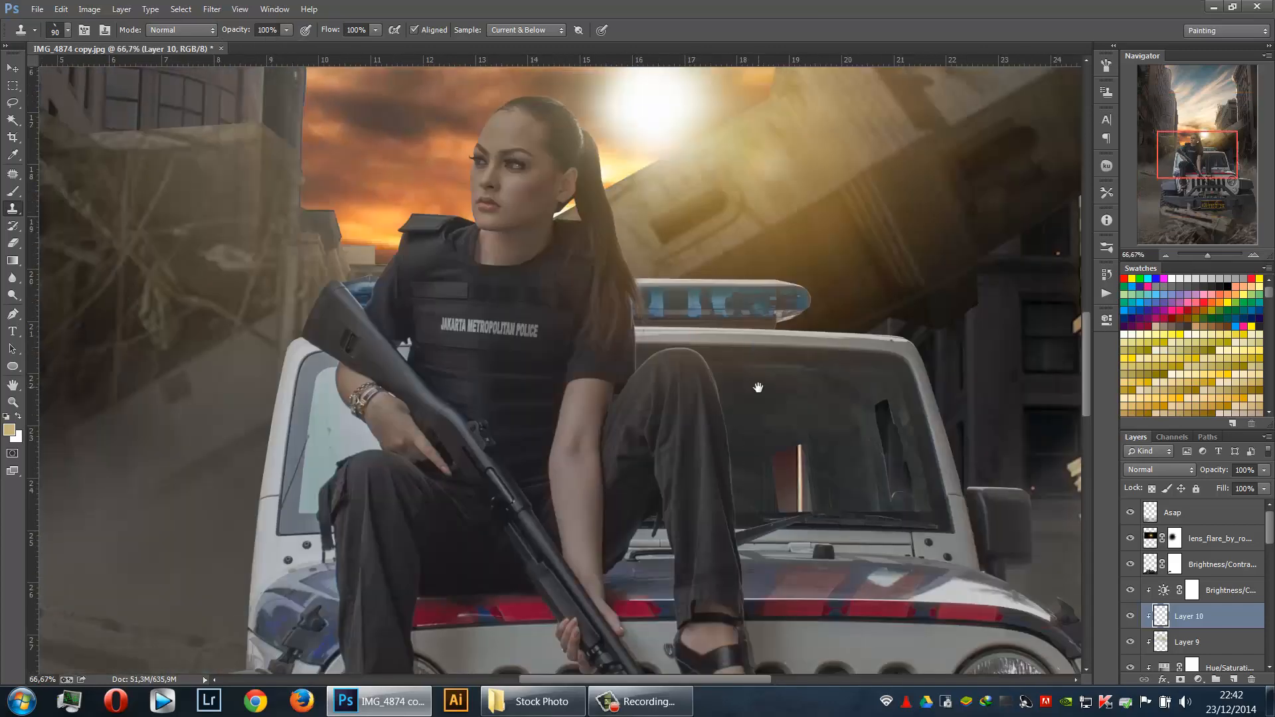
{"action": "left_click_drag", "start_coordinate": [758, 387], "coordinate": [666, 388]}
{"action": "key", "text": "bracketright"}
{"action": "key", "text": "bracketright"}
{"action": "key", "text": "bracketright"}
{"action": "key", "text": "bracketright"}
{"action": "key", "text": "bracketright"}
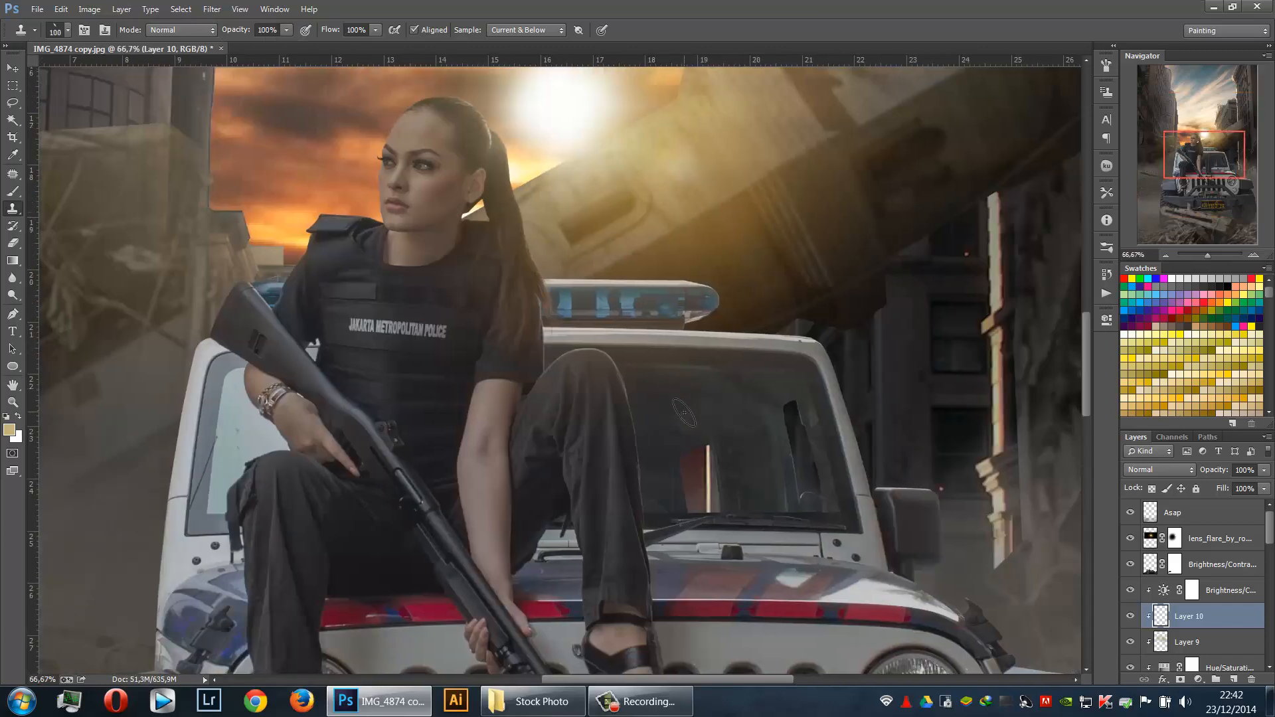
{"action": "left_click", "coordinate": [727, 415], "text": "alt"}
{"action": "left_click_drag", "start_coordinate": [715, 443], "coordinate": [691, 492]}
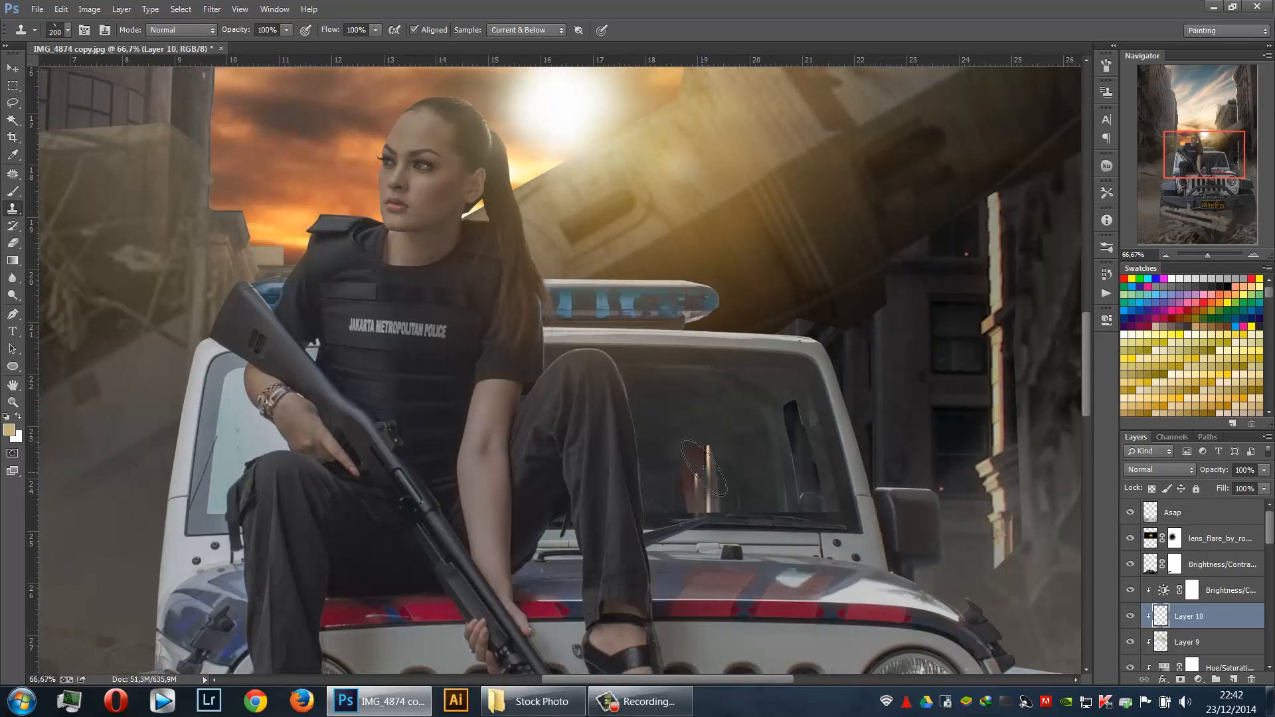
{"action": "key", "text": "alt"}
Move Layer 10 above the clipped Brightness/Contrast adjustment and try cloning over the windshield reflection with and without clipping
{"action": "left_click_drag", "start_coordinate": [1222, 622], "coordinate": [1223, 586]}
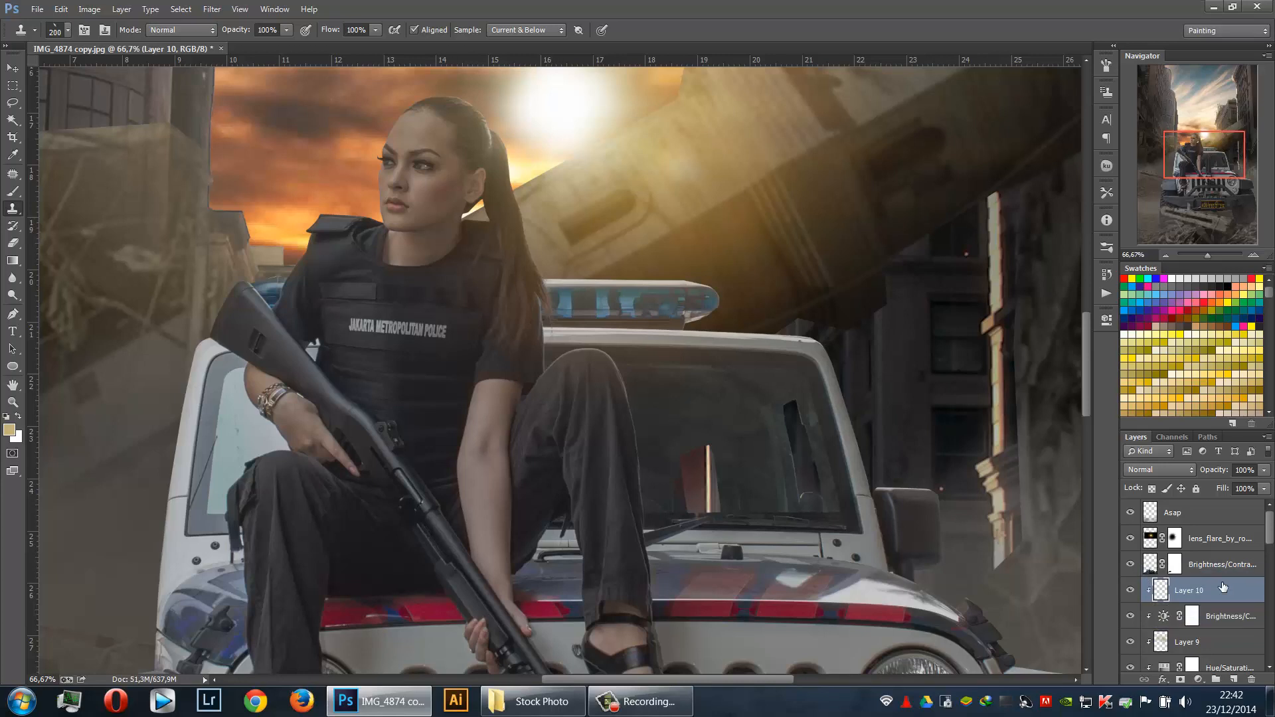
{"action": "left_click", "coordinate": [717, 428], "text": "alt"}
{"action": "left_click", "coordinate": [736, 416], "text": "alt"}
{"action": "left_click_drag", "start_coordinate": [708, 460], "coordinate": [709, 458]}
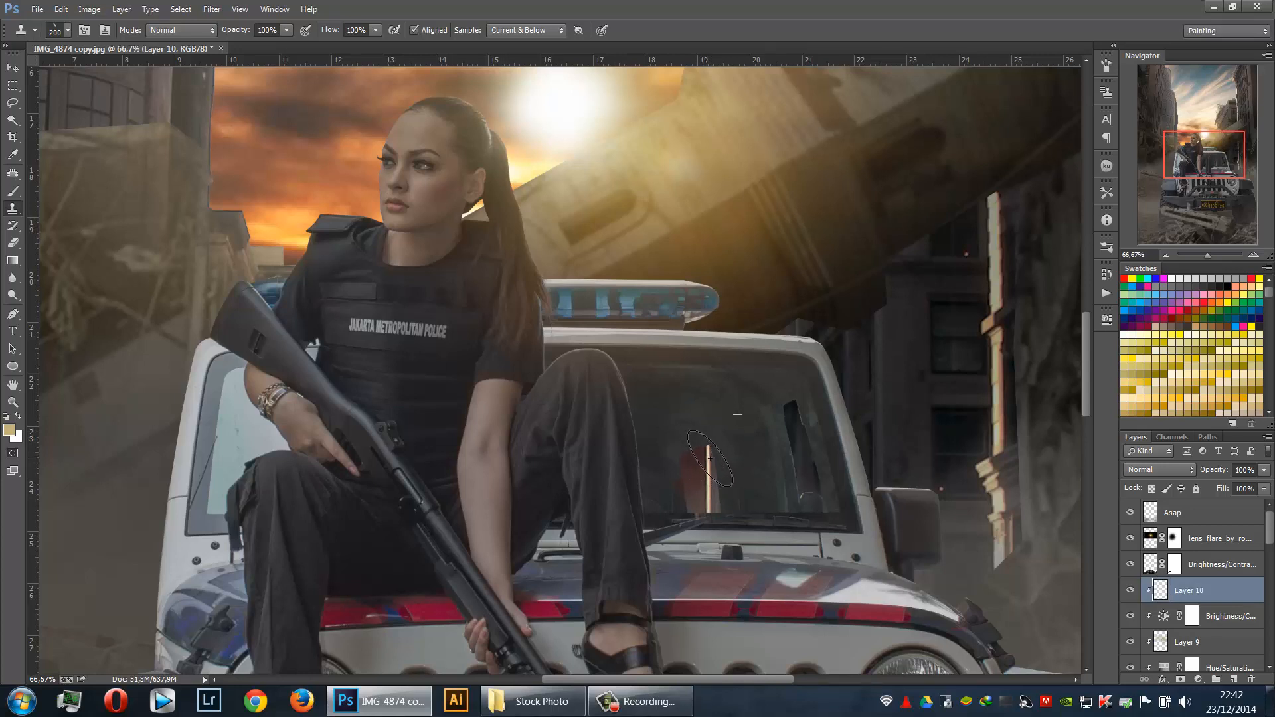
{"action": "left_click", "coordinate": [1235, 603], "text": "alt"}
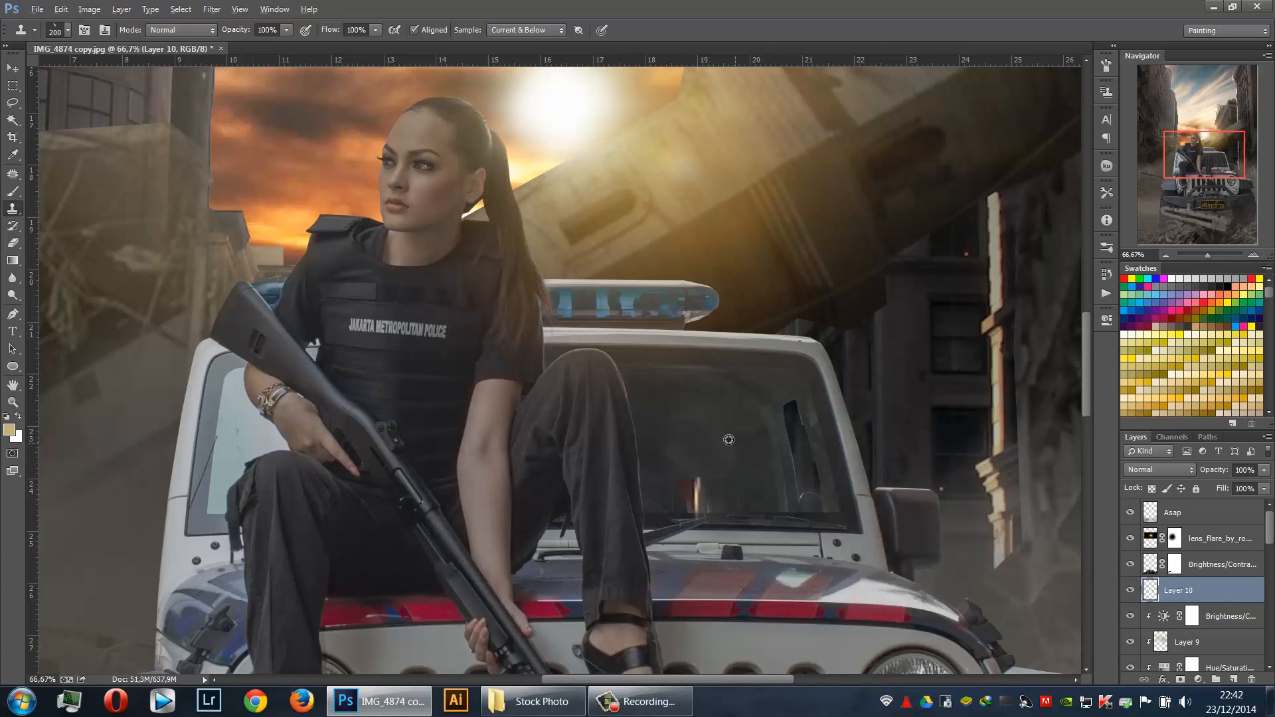
{"action": "left_click_drag", "start_coordinate": [713, 465], "coordinate": [680, 488]}
Reduce the Clone Stamp brush to 100 and, with Layer 10 released from its clipping mask, clone dark glass over the red windshield reflection
{"action": "key", "text": "bracketleft"}
{"action": "key", "text": "bracketleft"}
{"action": "key", "text": "bracketleft"}
{"action": "key", "text": "bracketleft"}
{"action": "key", "text": "ctrl+alt+g"}
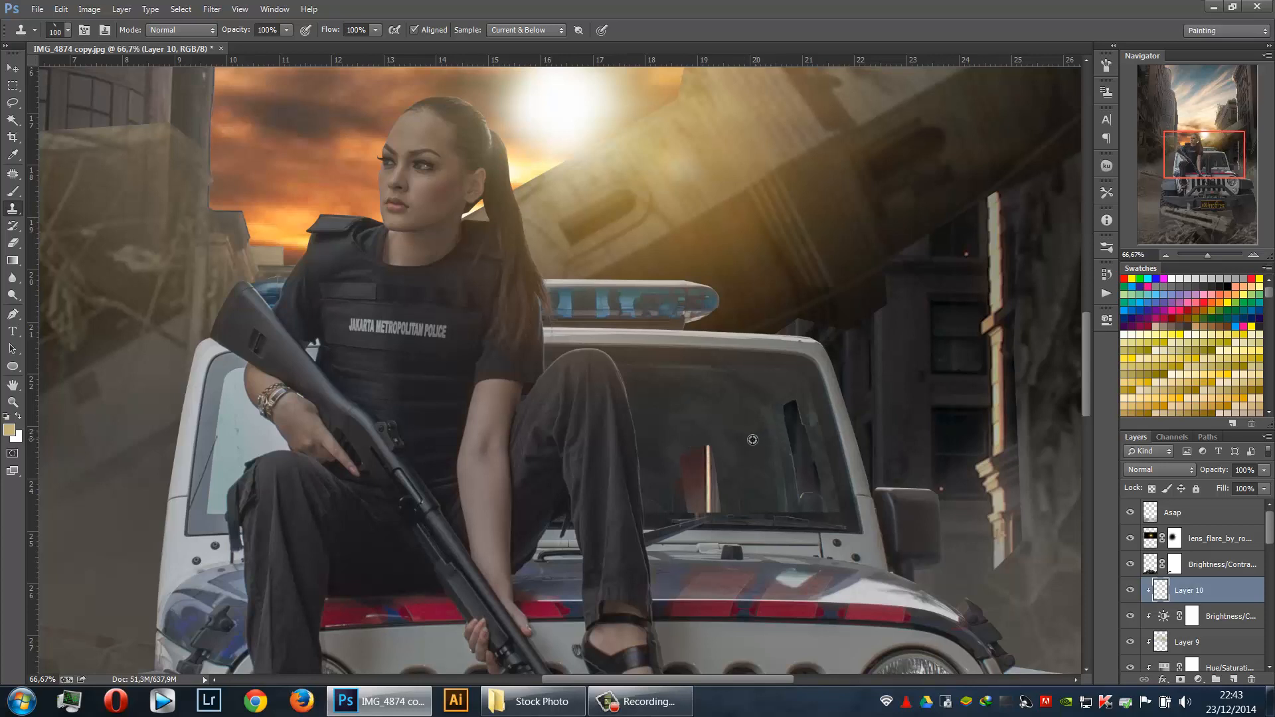
{"action": "left_click_drag", "start_coordinate": [709, 450], "coordinate": [708, 470]}
{"action": "left_click", "coordinate": [1193, 601], "text": "alt"}
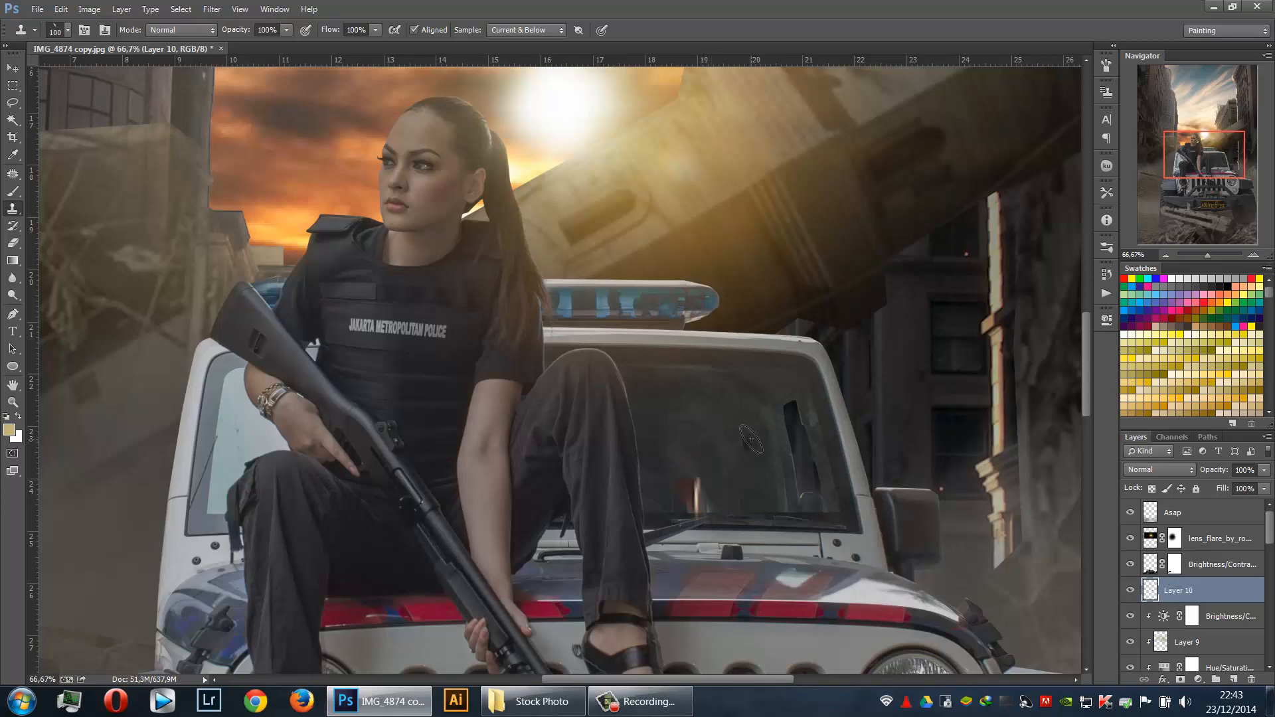
{"action": "mouse_move", "coordinate": [710, 494]}
{"action": "left_mouse_down"}
{"action": "mouse_move", "coordinate": [697, 455]}
{"action": "mouse_move", "coordinate": [681, 497]}
{"action": "mouse_move", "coordinate": [681, 484]}
{"action": "mouse_move", "coordinate": [696, 506]}
{"action": "left_mouse_up"}
Clone clean glass over the dark vertical reflection near the windshield's outer edge, redoing the stroke once, and check the whole composite
{"action": "left_click", "coordinate": [765, 422], "text": "alt"}
{"action": "left_click_drag", "start_coordinate": [788, 423], "coordinate": [799, 464]}
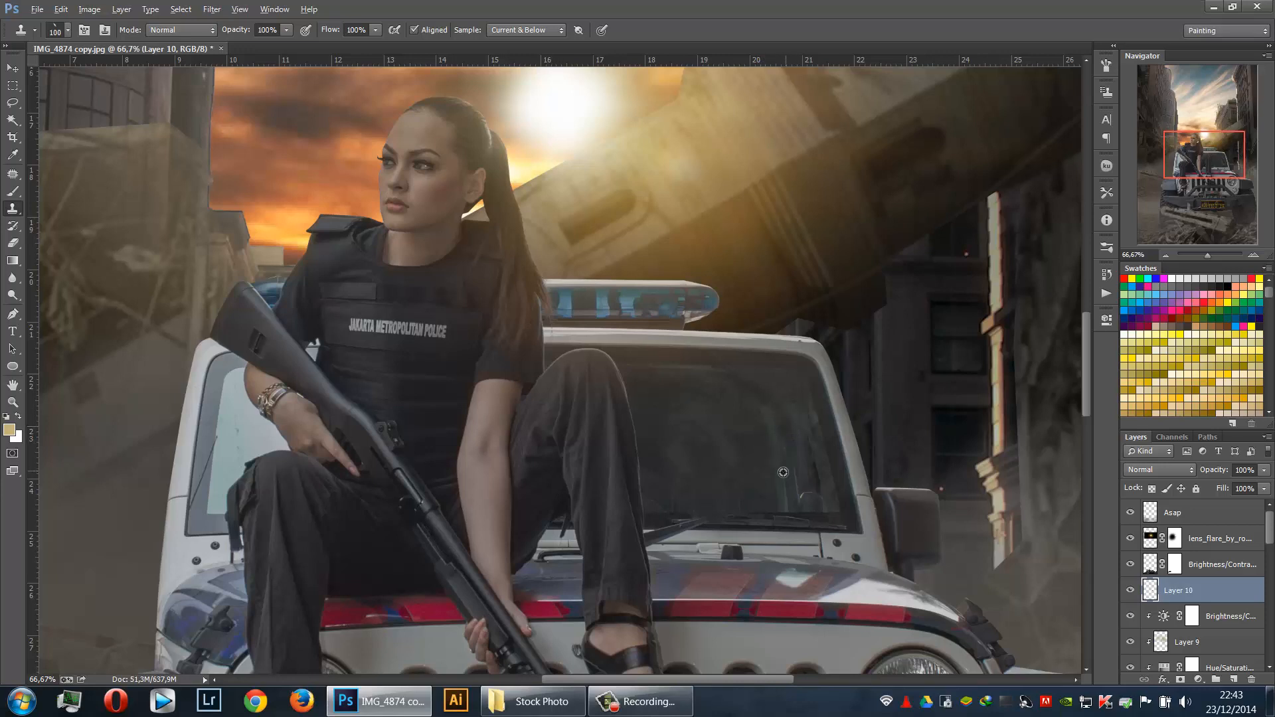
{"action": "key", "text": "ctrl+z"}
{"action": "mouse_move", "coordinate": [795, 403]}
{"action": "left_mouse_down"}
{"action": "mouse_move", "coordinate": [794, 455]}
{"action": "mouse_move", "coordinate": [812, 471]}
{"action": "mouse_move", "coordinate": [796, 473]}
{"action": "mouse_move", "coordinate": [811, 492]}
{"action": "left_mouse_up"}
{"action": "left_click", "coordinate": [739, 482], "text": "alt"}
{"action": "key", "text": "v"}
{"action": "key", "text": "ctrl+0"}
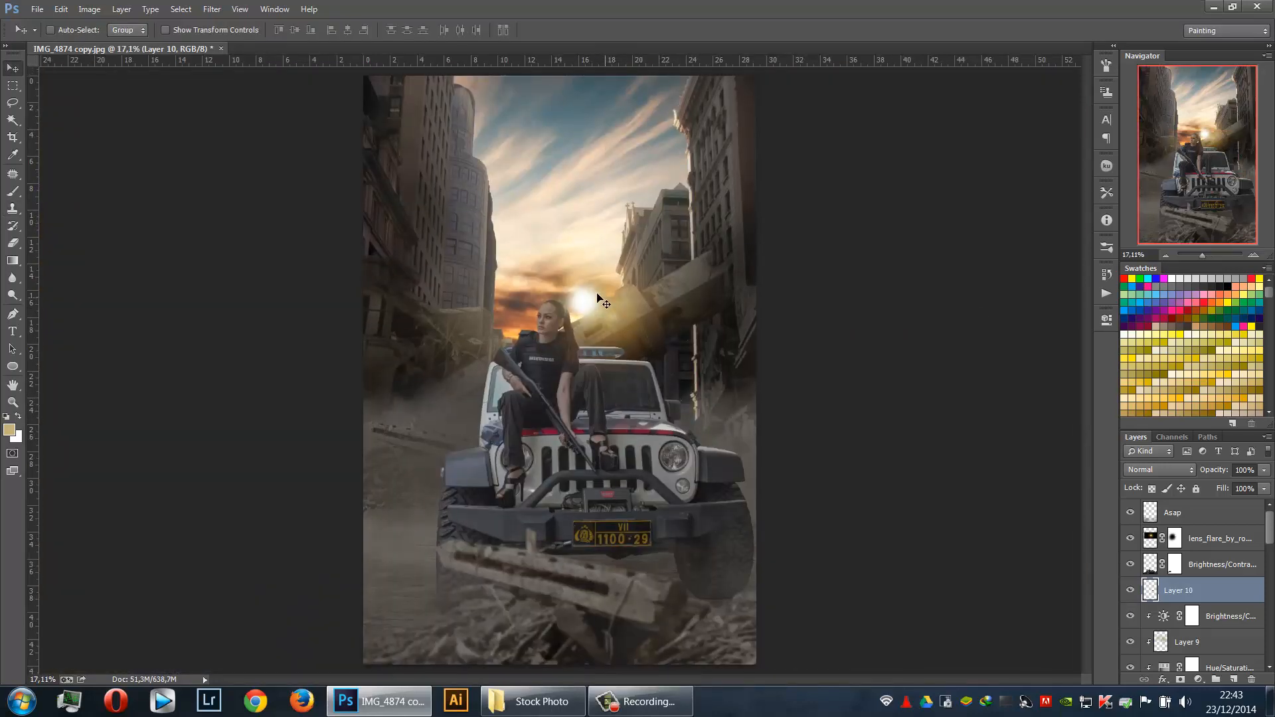
Add a new clipped layer above Layer 9 and sample a warm yellow tone from the sunlit debris near the sun
{"action": "left_click", "coordinate": [1177, 636]}
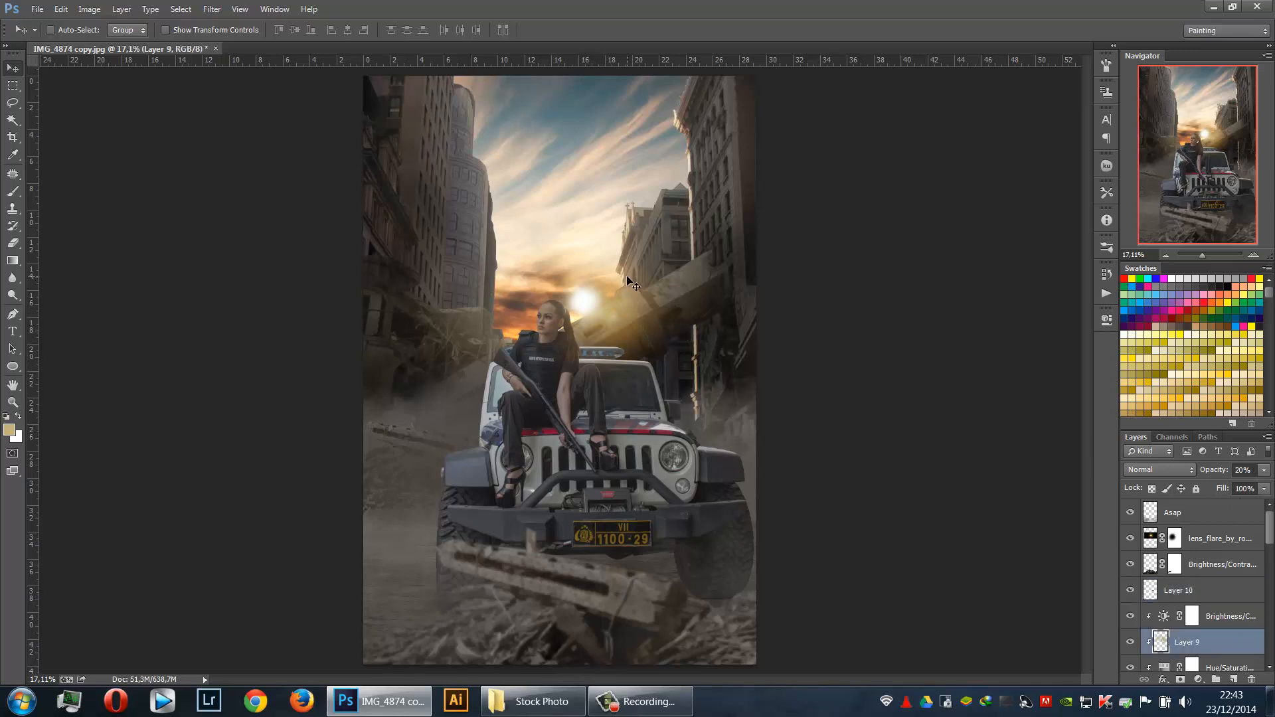
{"action": "key", "text": "ctrl+plus"}
{"action": "key", "text": "ctrl+plus"}
{"action": "key", "text": "ctrl+plus"}
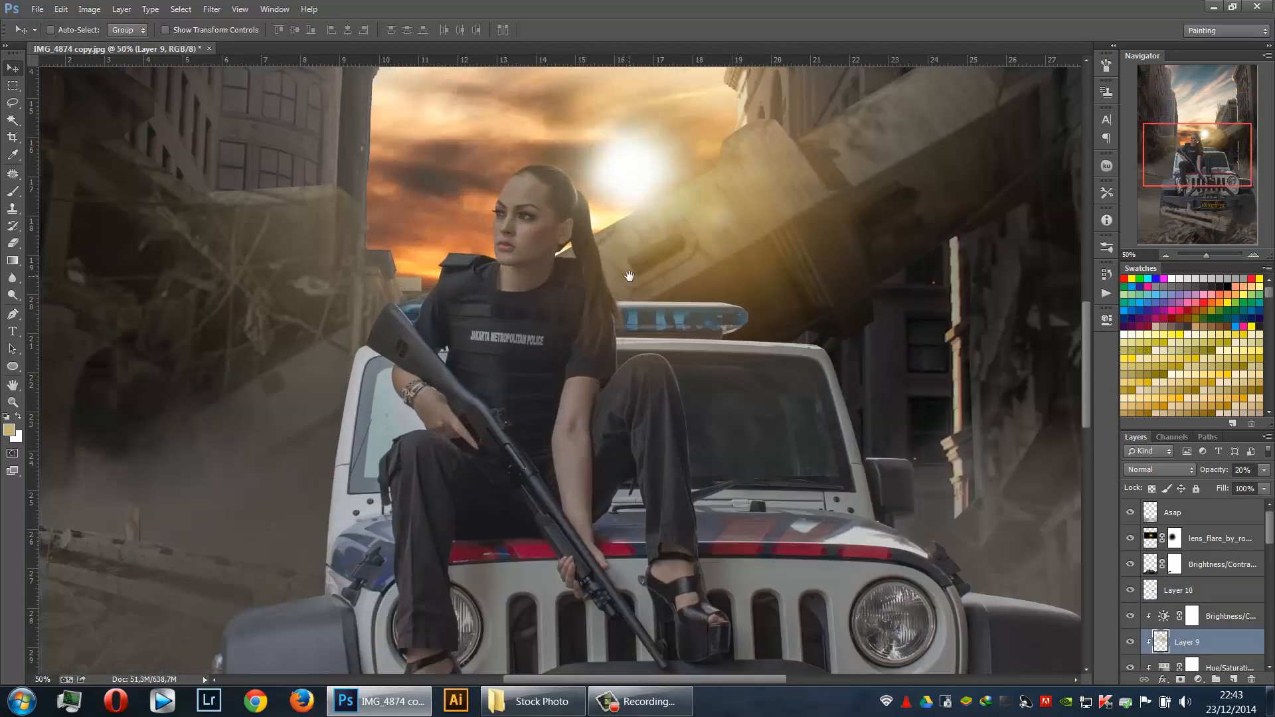
{"action": "left_click_drag", "start_coordinate": [629, 276], "coordinate": [632, 325]}
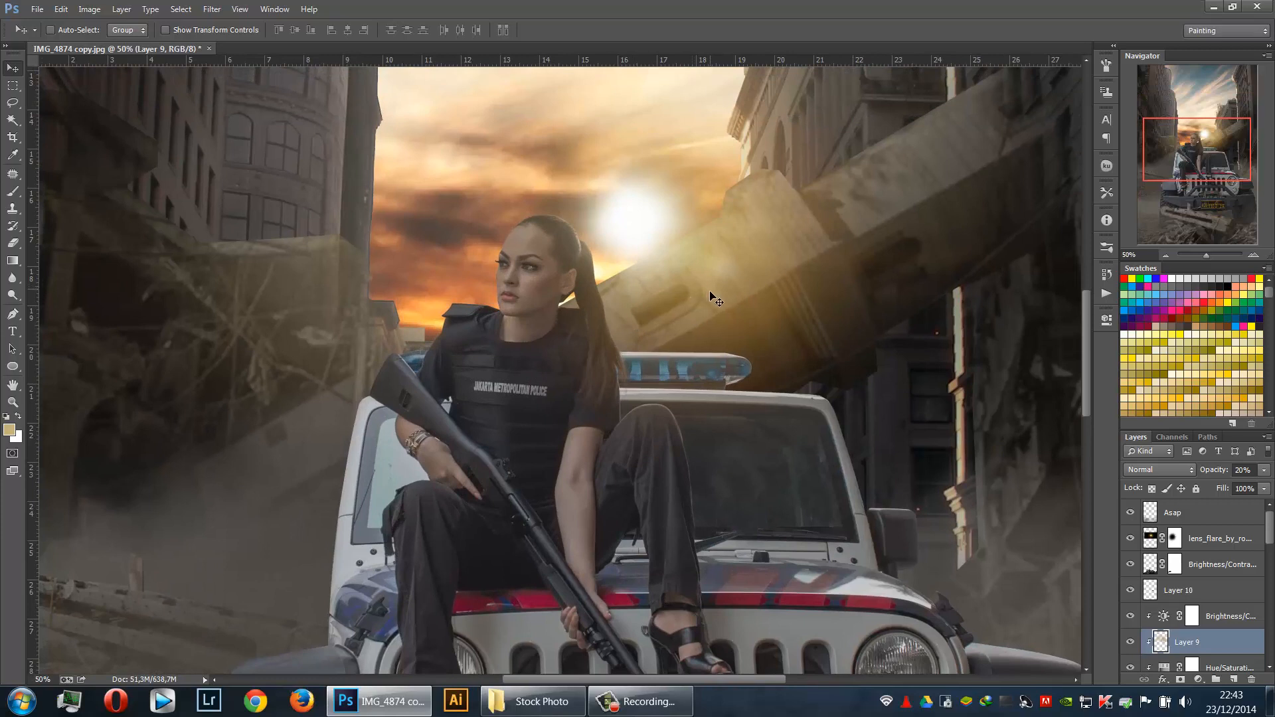
{"action": "left_click", "coordinate": [1233, 679]}
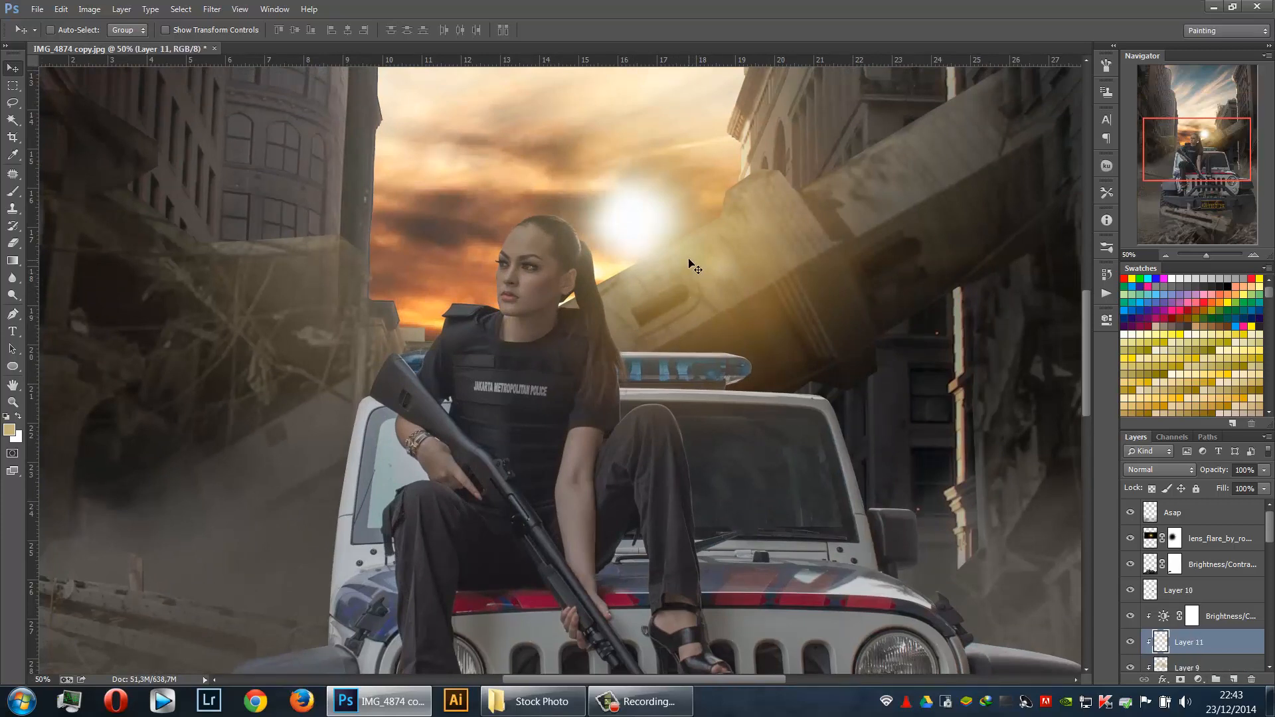
{"action": "left_click", "coordinate": [12, 154]}
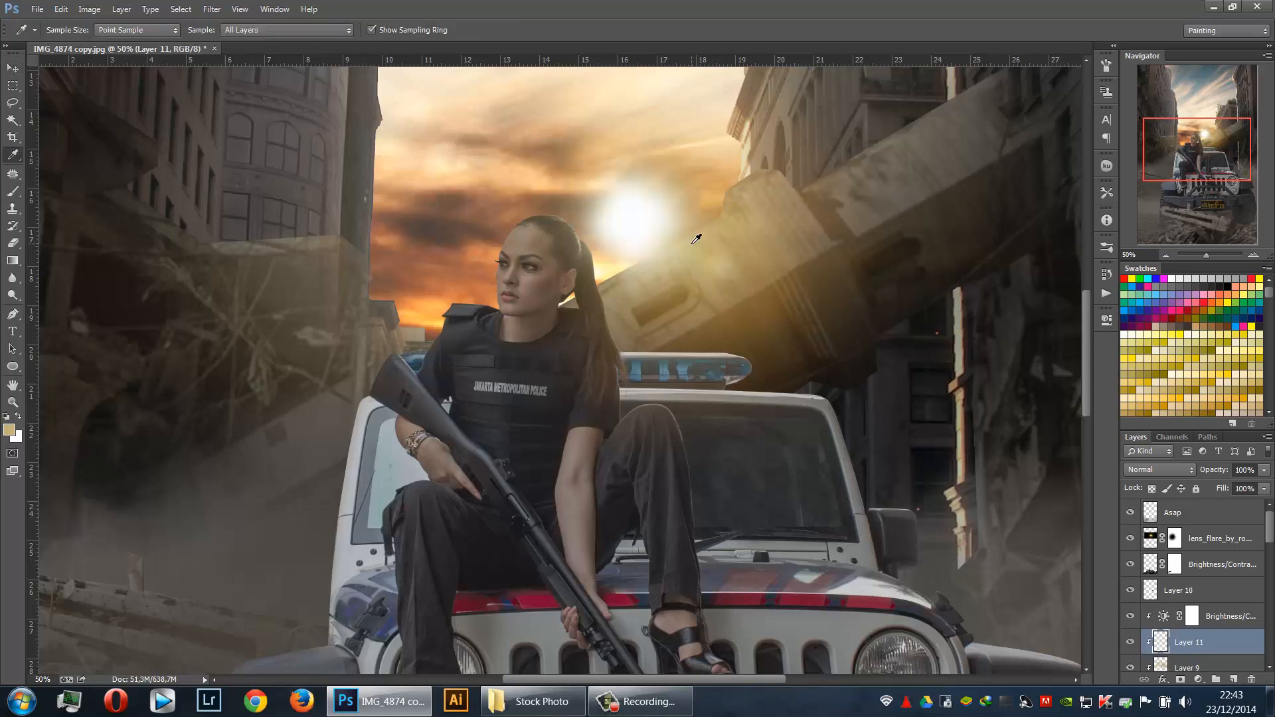
Set the Brush tool to a size of 125 pixels and 100% opacity
{"action": "left_click", "coordinate": [12, 207]}
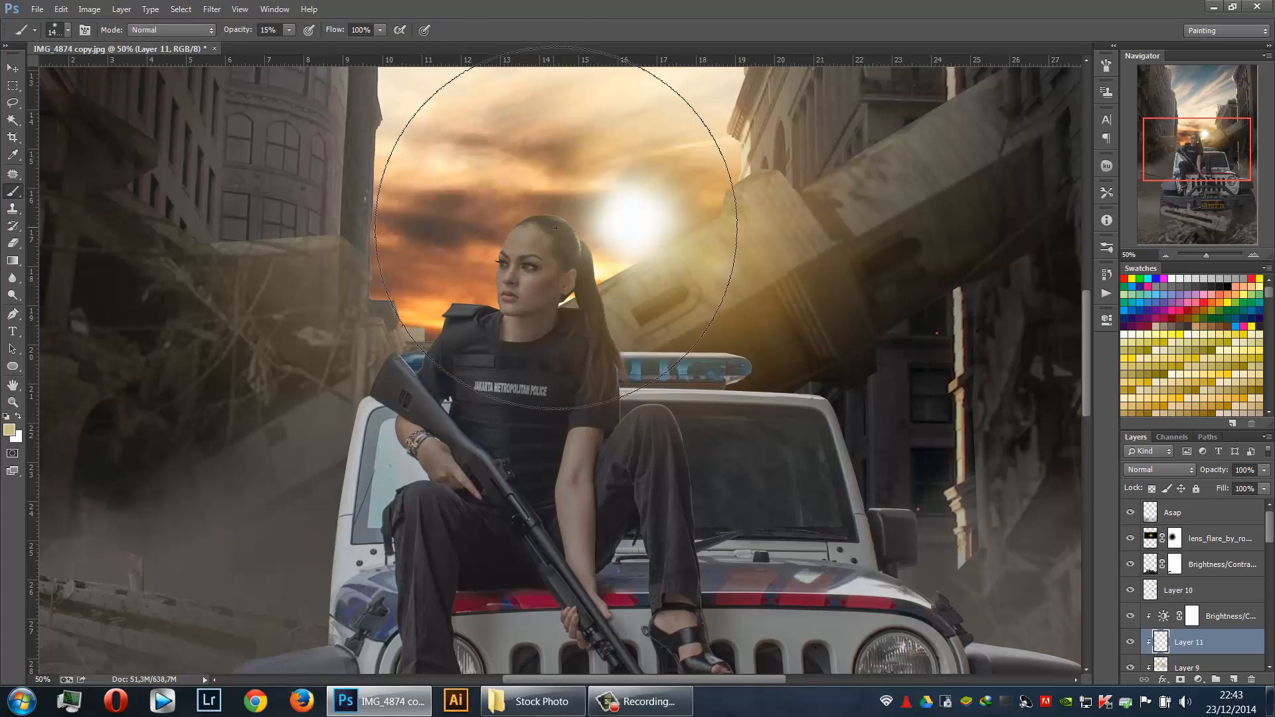
{"action": "key", "text": "["}
{"action": "key", "text": "["}
{"action": "key", "text": "["}
{"action": "key", "text": "["}
{"action": "key", "text": "["}
{"action": "key", "text": "["}
{"action": "key", "text": "["}
{"action": "key", "text": "["}
{"action": "key", "text": "["}
{"action": "key", "text": "["}
{"action": "key", "text": "["}
{"action": "key", "text": "["}
{"action": "key", "text": "["}
{"action": "key", "text": "["}
{"action": "key", "text": "["}
{"action": "key", "text": "["}
{"action": "key", "text": "["}
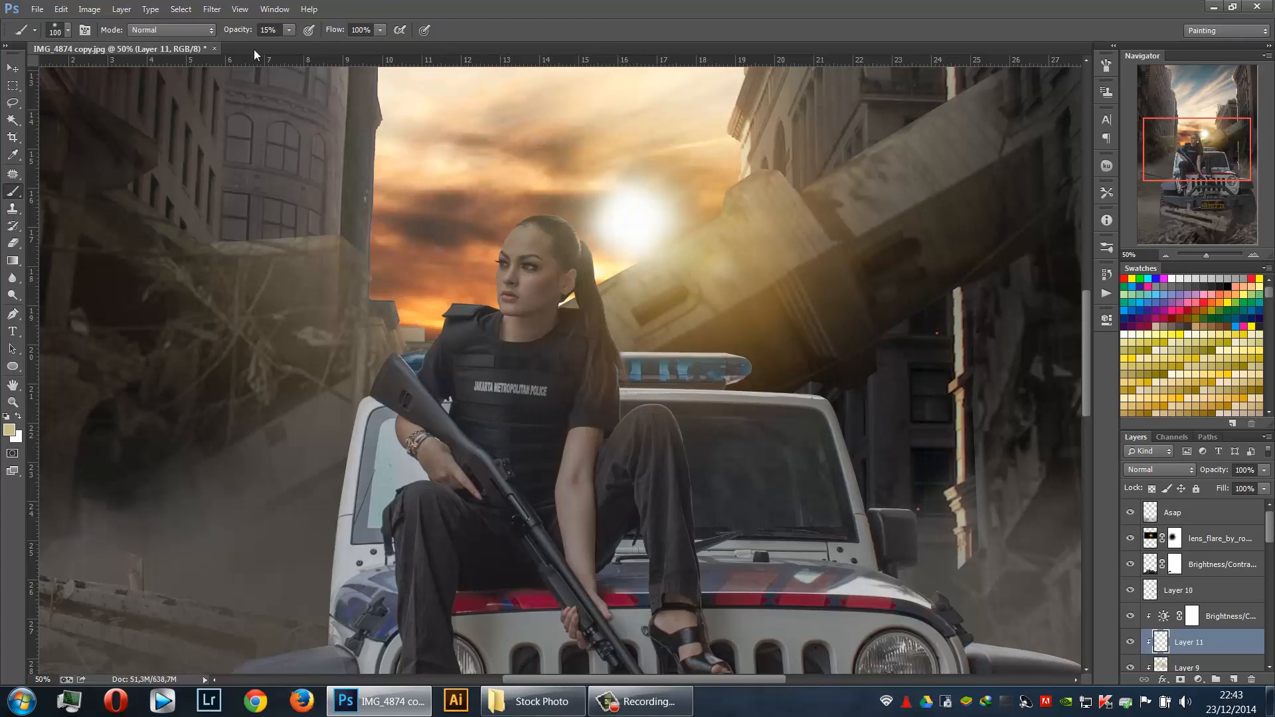
{"action": "left_click", "coordinate": [285, 31]}
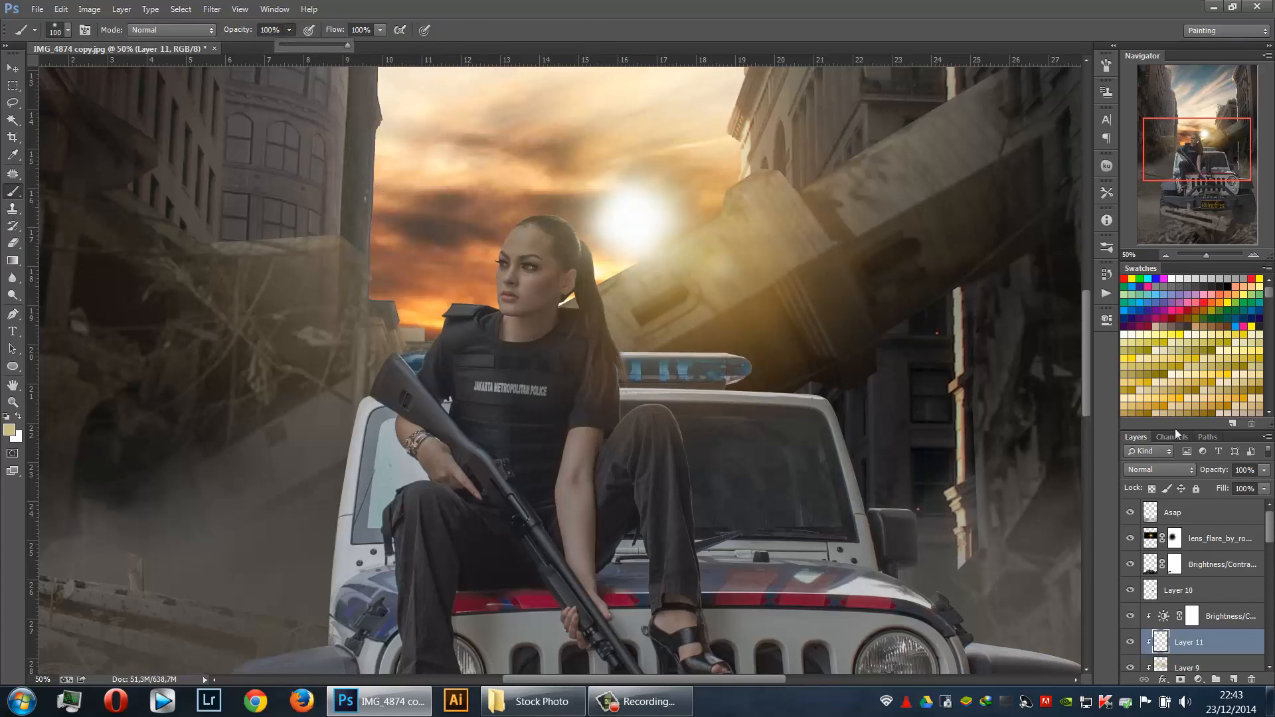
{"action": "left_click", "coordinate": [615, 318]}
{"action": "key", "text": "]"}
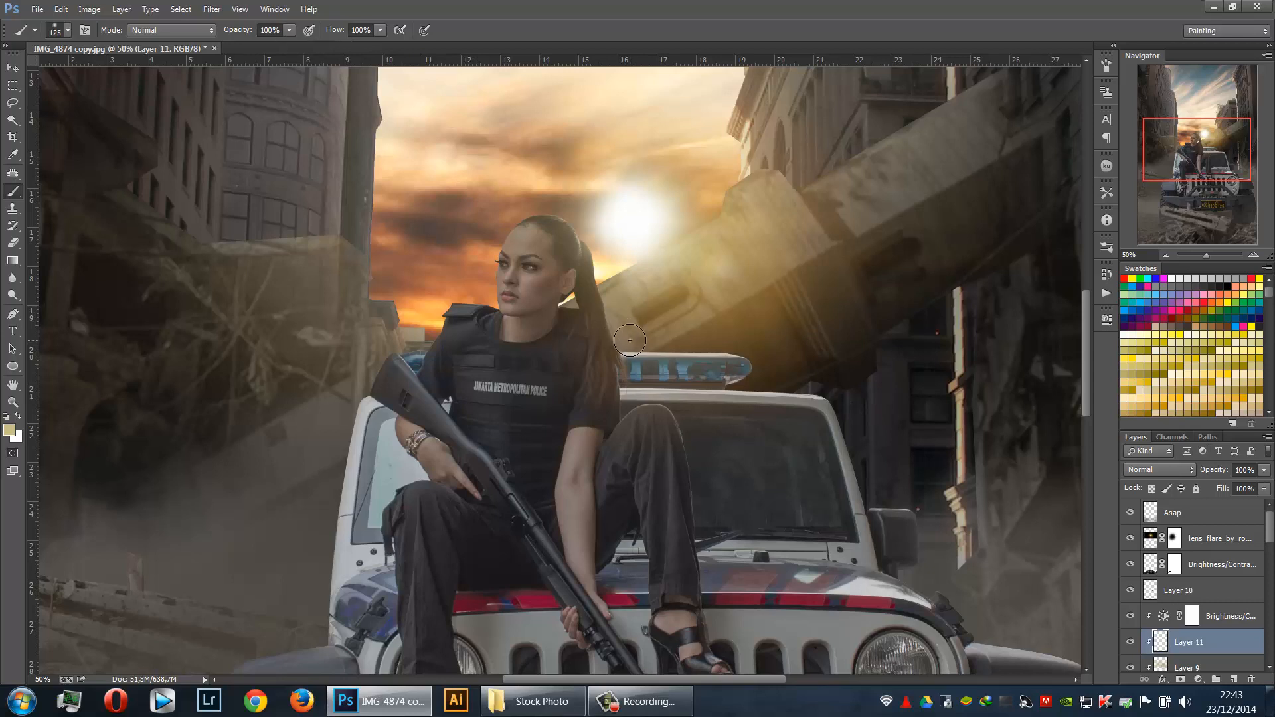
Set Layer 11's blend mode to Color Dodge and paint warm light around the woman's shoulder and the jeep's roof light bar
{"action": "left_click_drag", "start_coordinate": [623, 344], "coordinate": [737, 349]}
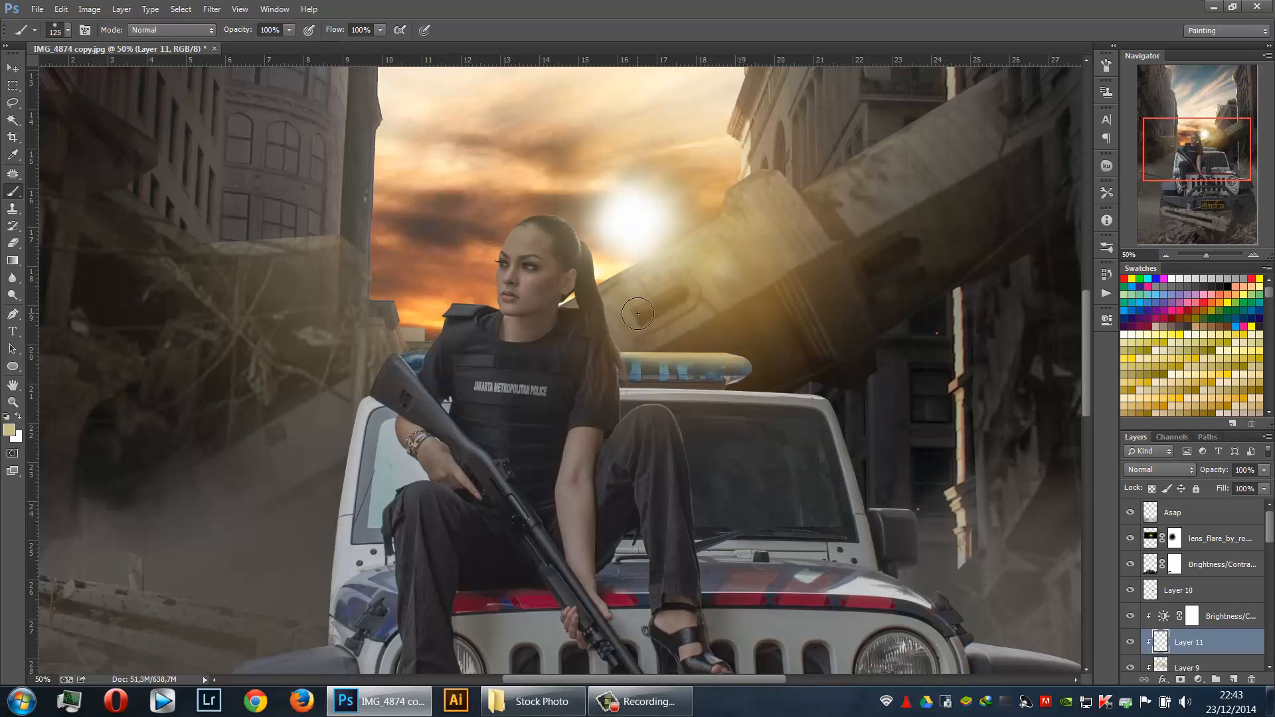
{"action": "key", "text": "ctrl+z"}
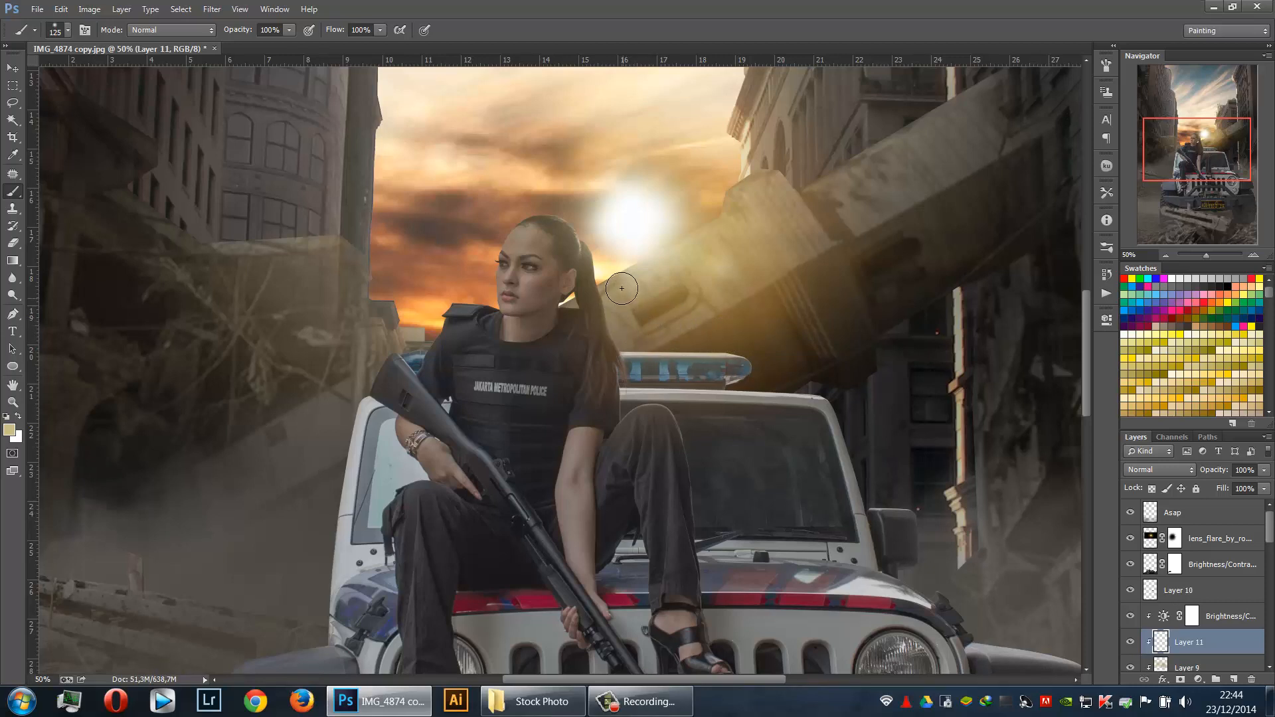
{"action": "left_click", "coordinate": [1169, 470]}
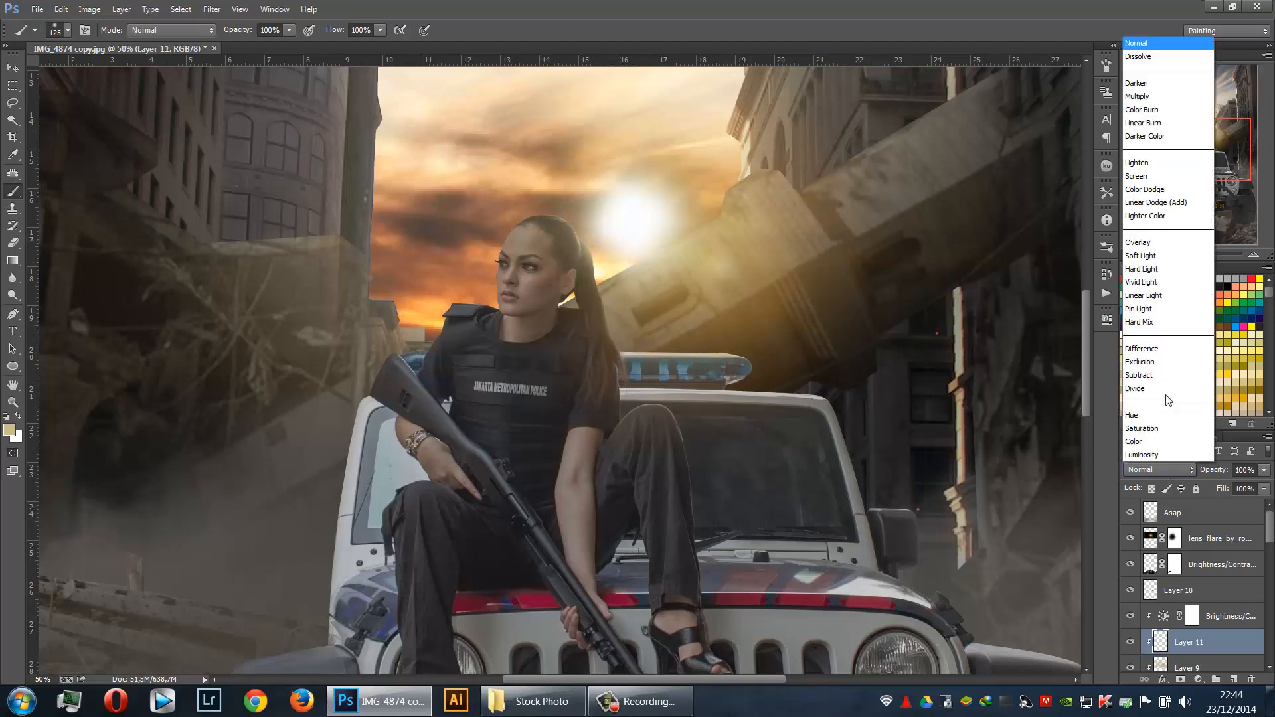
{"action": "left_click", "coordinate": [1144, 189]}
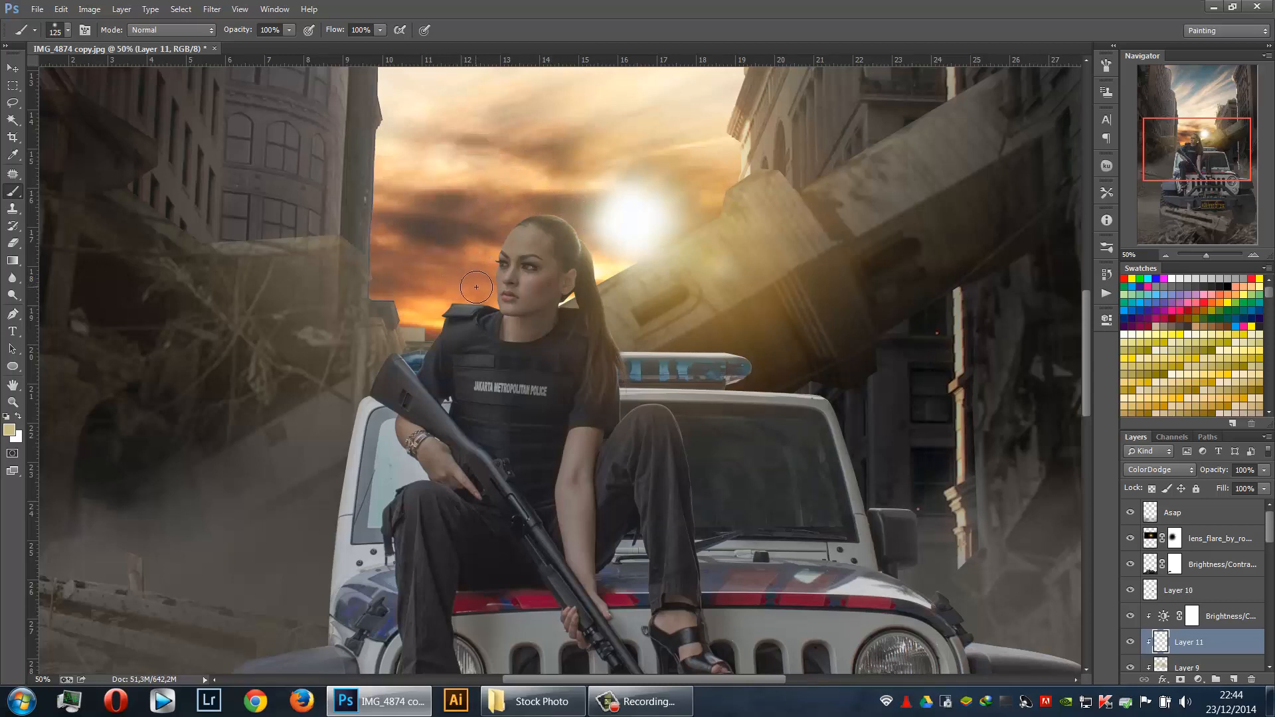
{"action": "left_click_drag", "start_coordinate": [479, 291], "coordinate": [462, 287]}
{"action": "left_click_drag", "start_coordinate": [637, 317], "coordinate": [643, 323]}
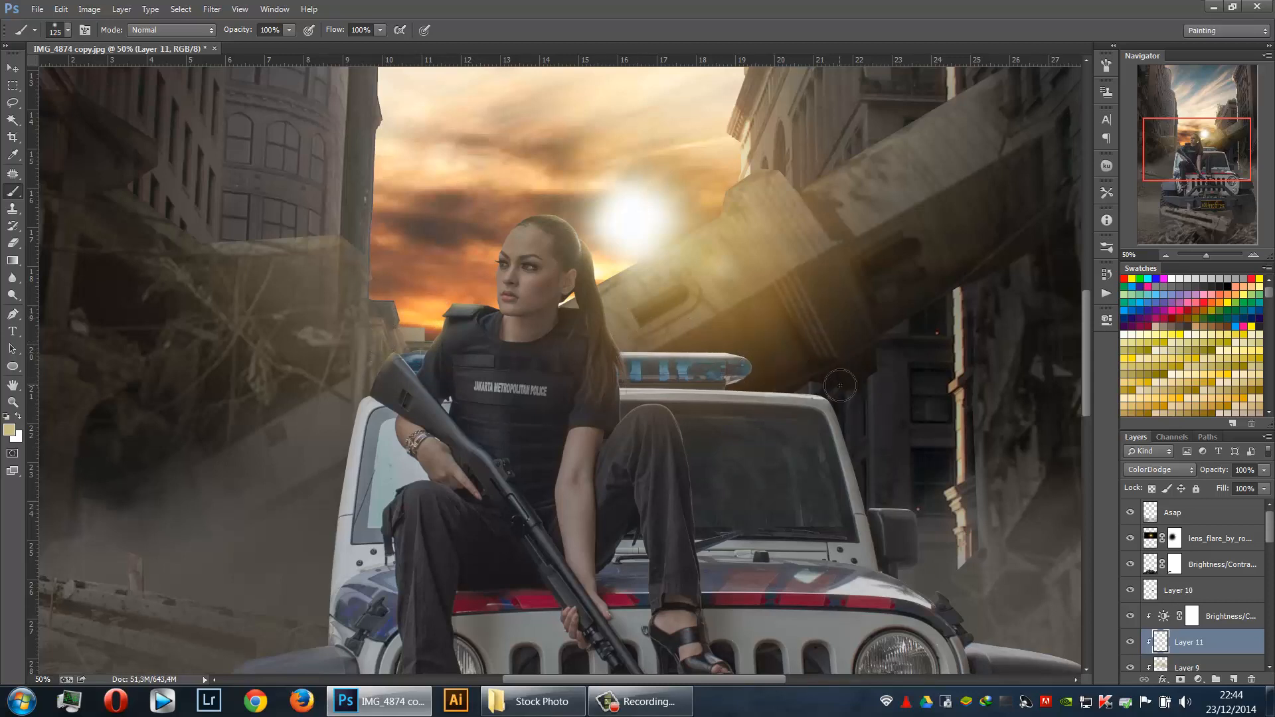
{"action": "scroll", "coordinate": [832, 369], "scroll_direction": "down", "scroll_amount": 4}
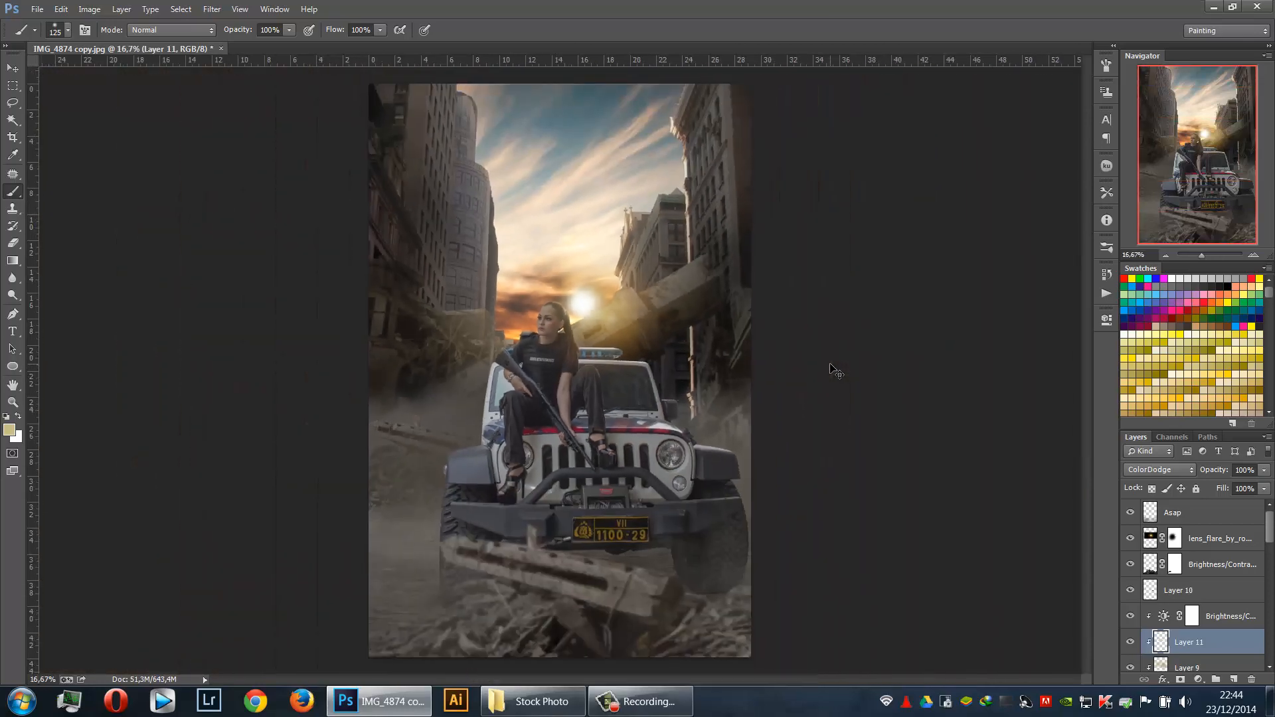
{"action": "scroll", "coordinate": [832, 369], "scroll_direction": "down", "scroll_amount": 1}
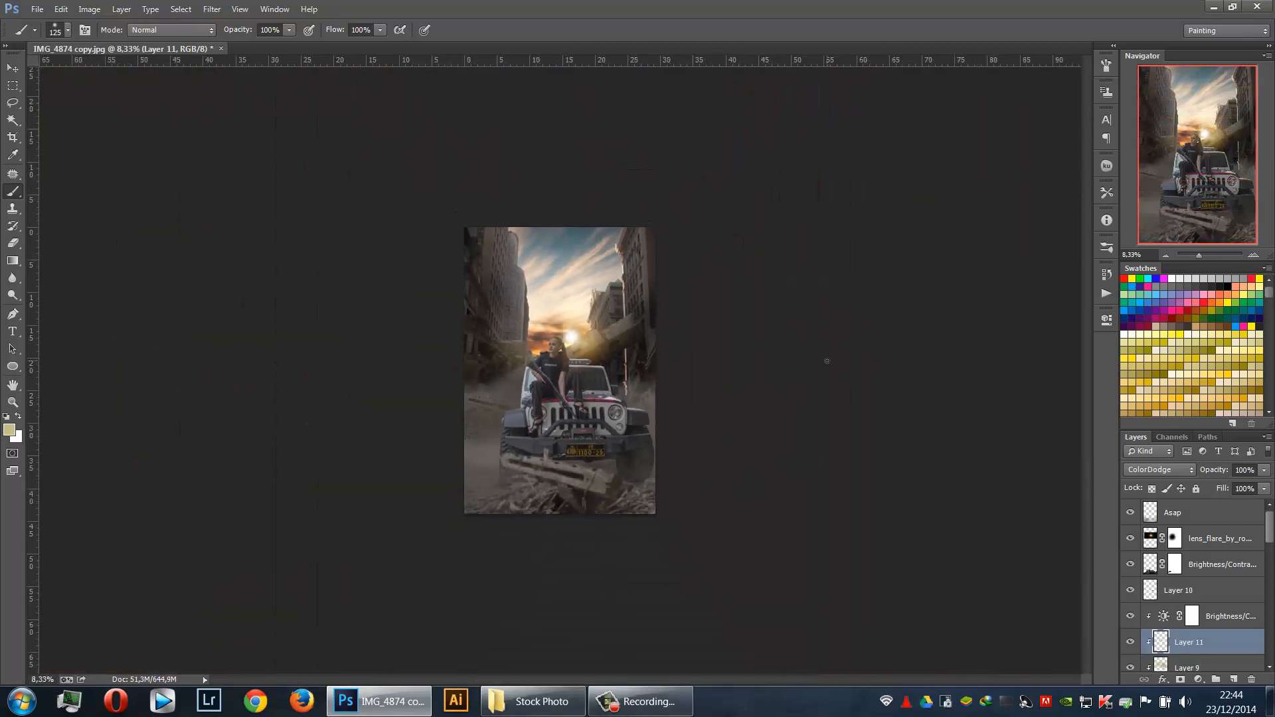
{"action": "scroll", "coordinate": [790, 367], "scroll_direction": "up", "scroll_amount": 3}
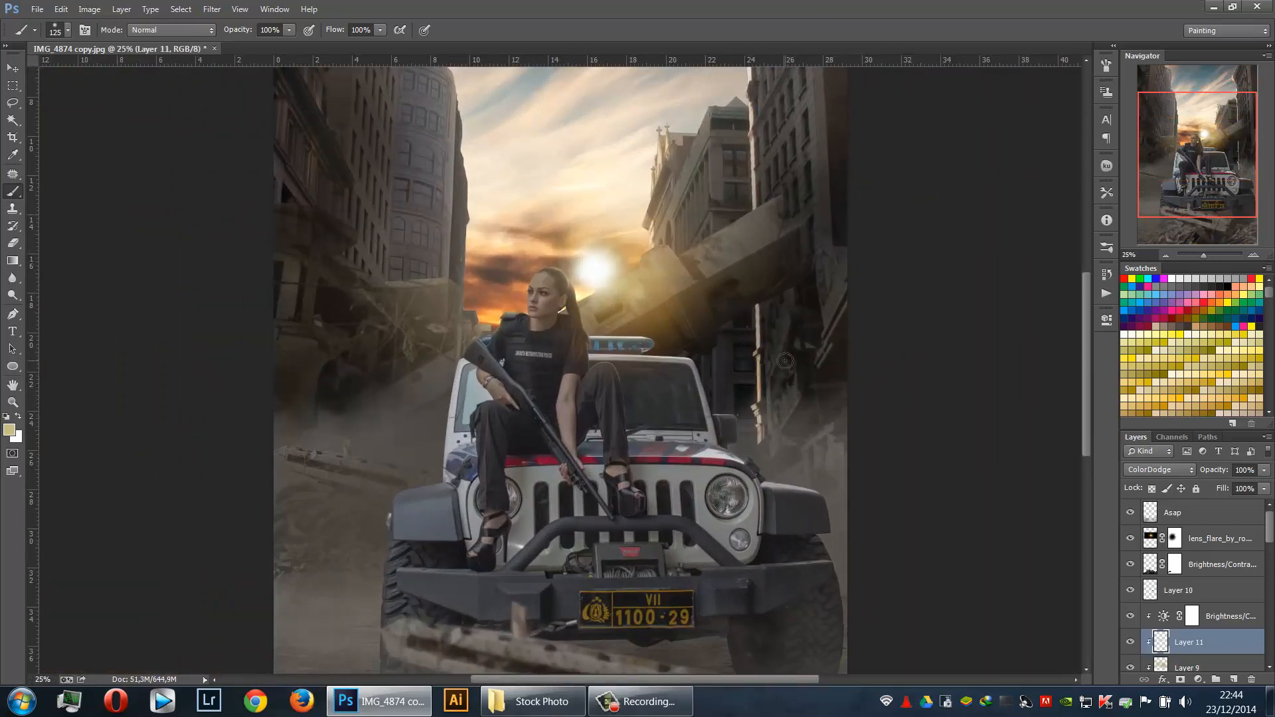
Add a new layer above the clipped Brightness/Contrast adjustment and clip it to the jeep and woman
{"action": "left_click", "coordinate": [1244, 620]}
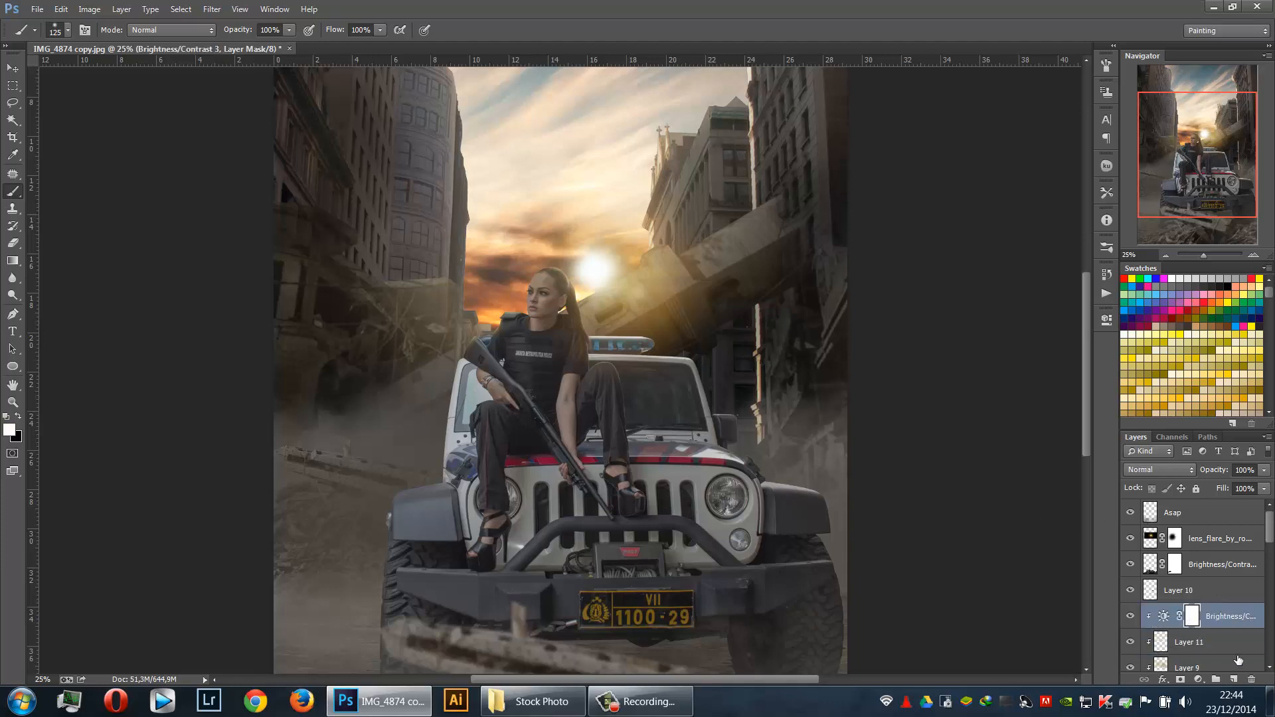
{"action": "left_click", "coordinate": [1233, 679]}
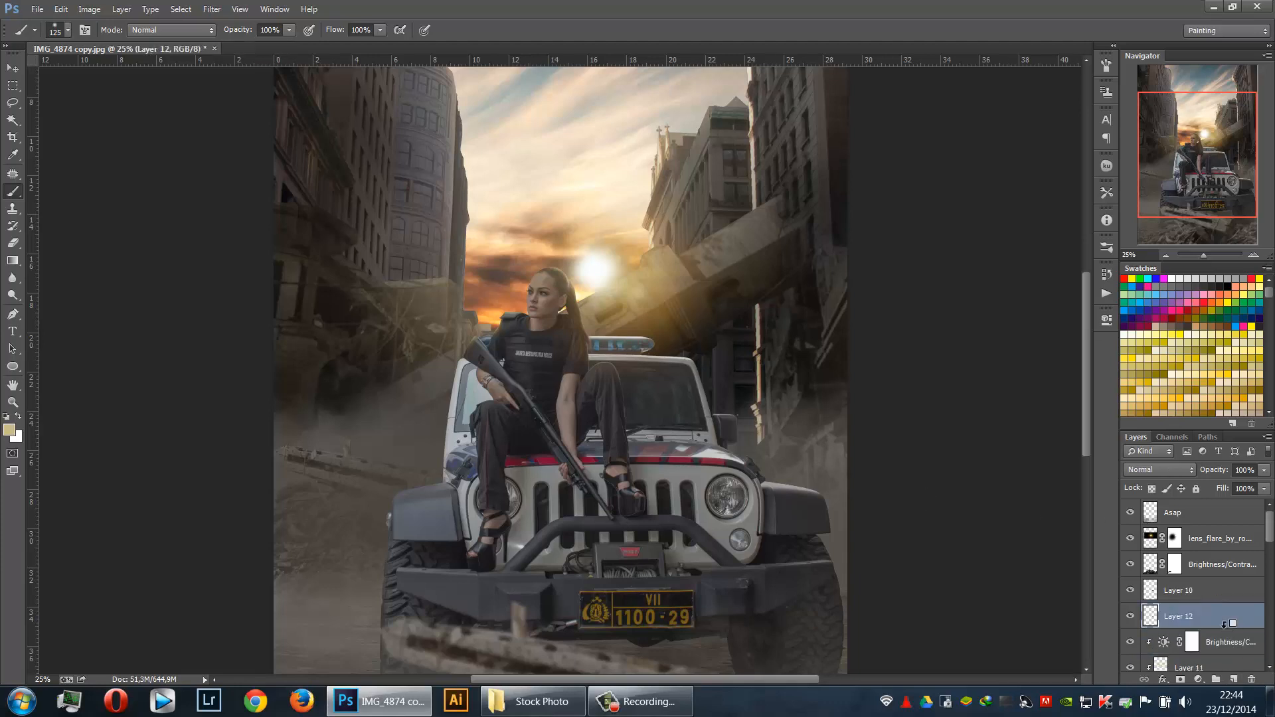
{"action": "left_click", "coordinate": [1226, 629], "text": "alt"}
Fill Layer 12 with 50% Gray and set its blend mode to Overlay
{"action": "left_click", "coordinate": [60, 8]}
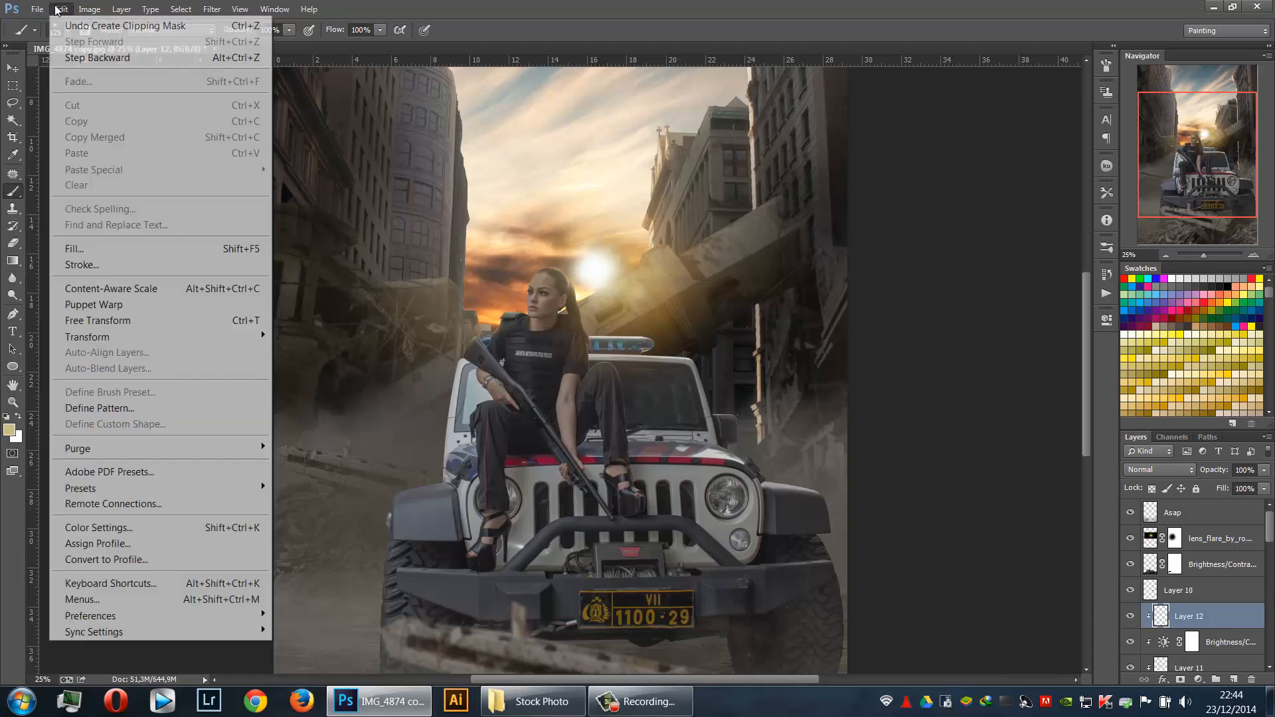
{"action": "left_click", "coordinate": [91, 250]}
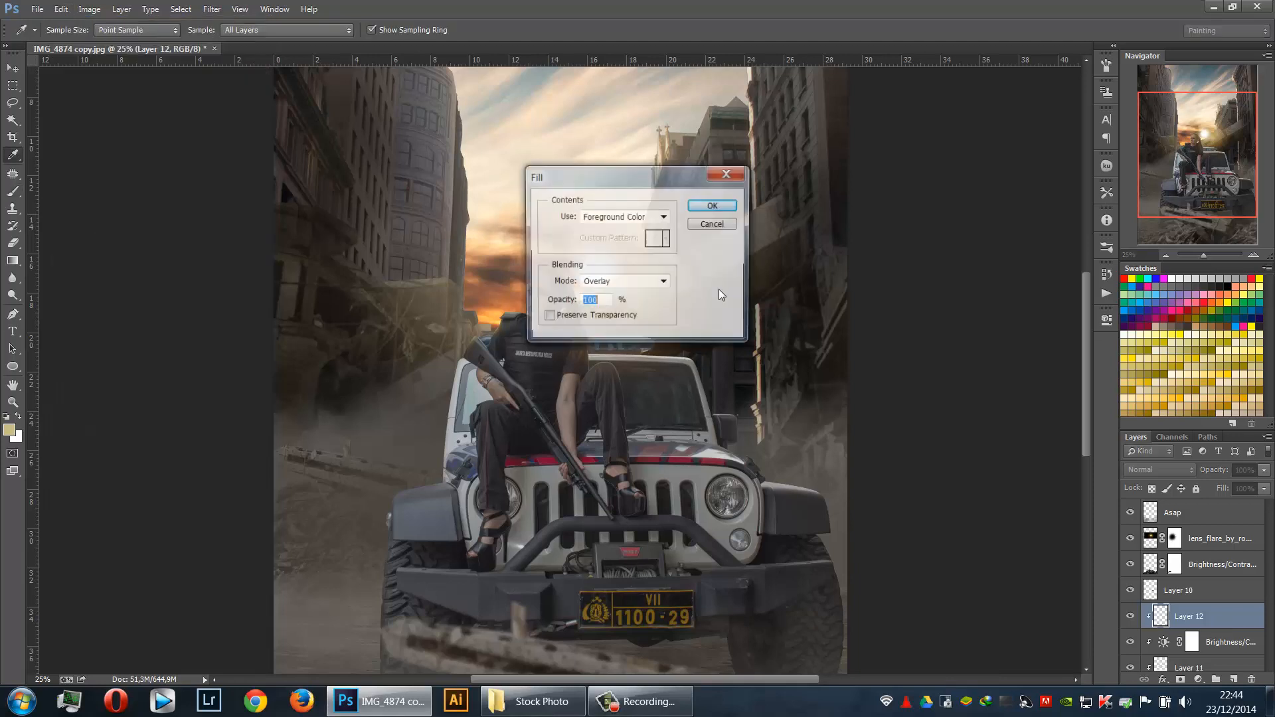
{"action": "left_click", "coordinate": [663, 216]}
{"action": "left_click", "coordinate": [616, 350]}
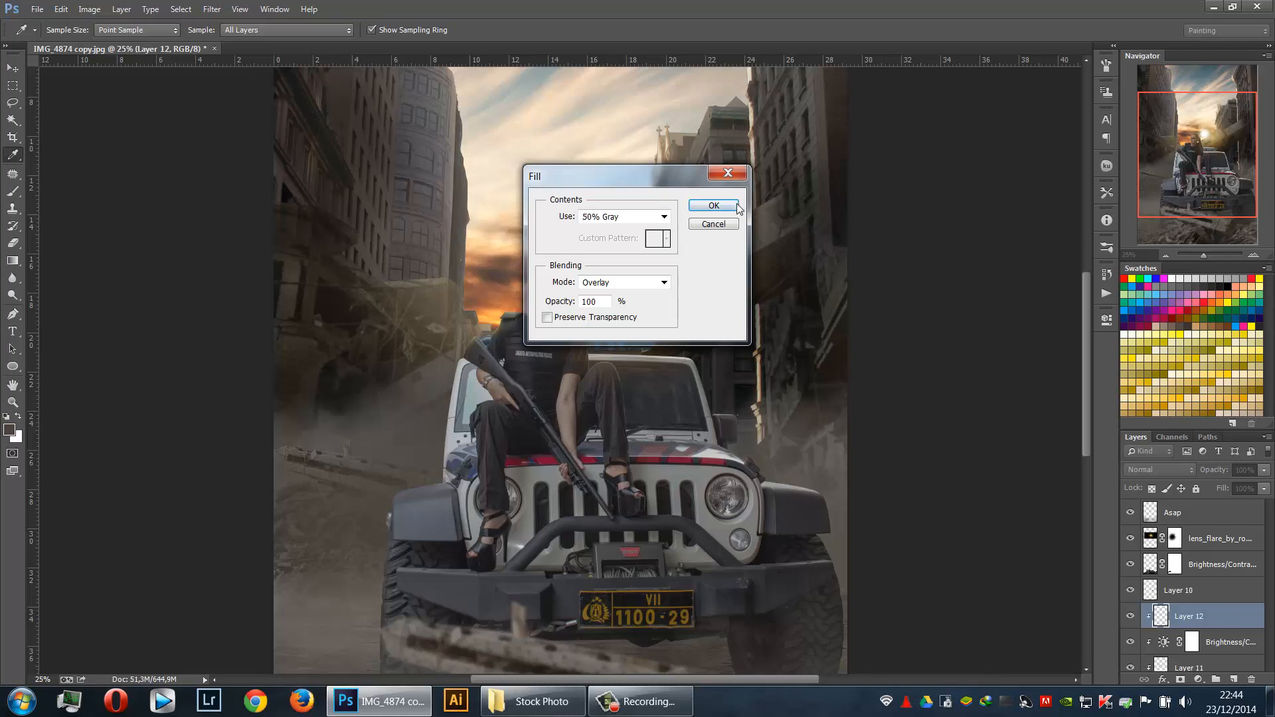
{"action": "left_click", "coordinate": [713, 205]}
{"action": "key", "text": "b"}
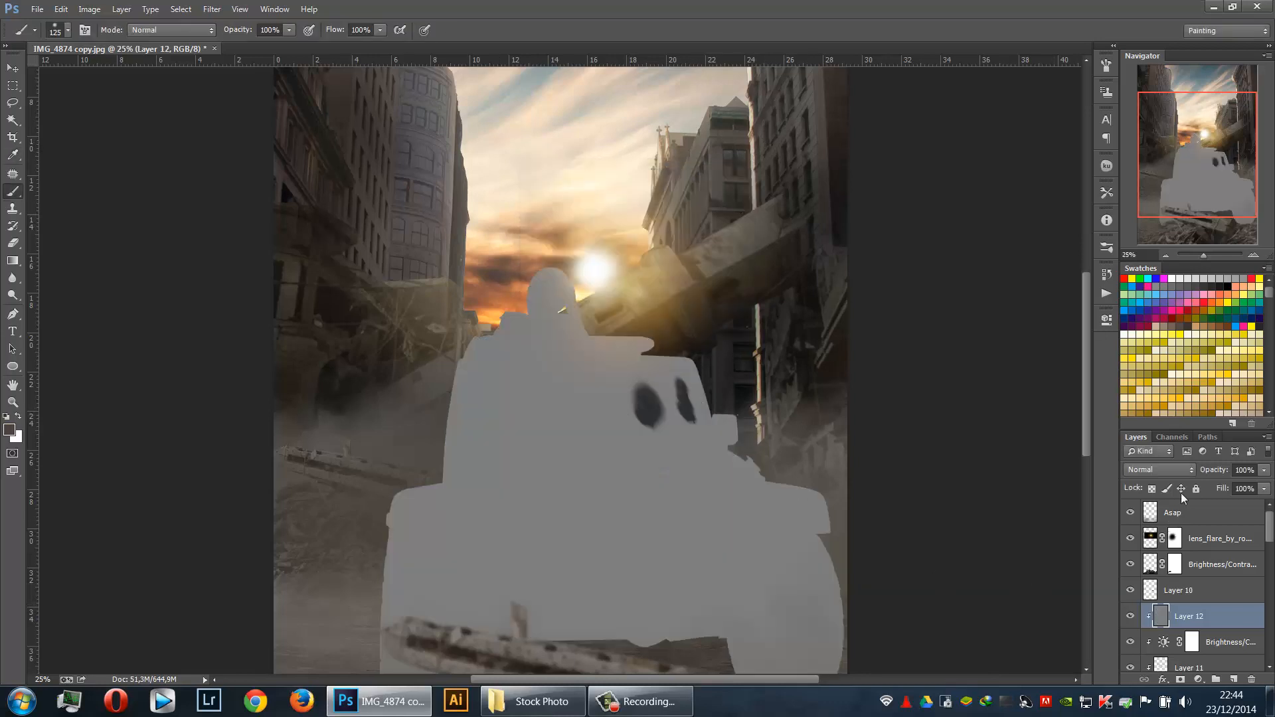
{"action": "left_click", "coordinate": [1176, 470]}
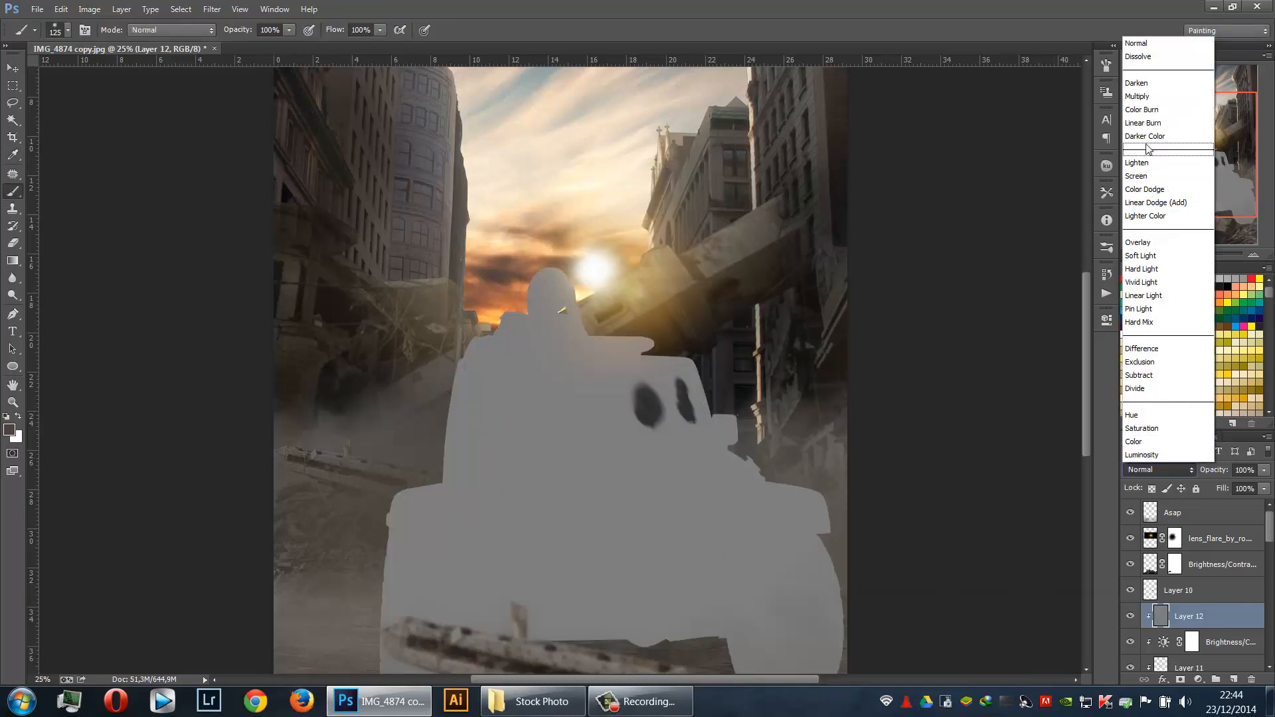
{"action": "left_click", "coordinate": [1138, 243]}
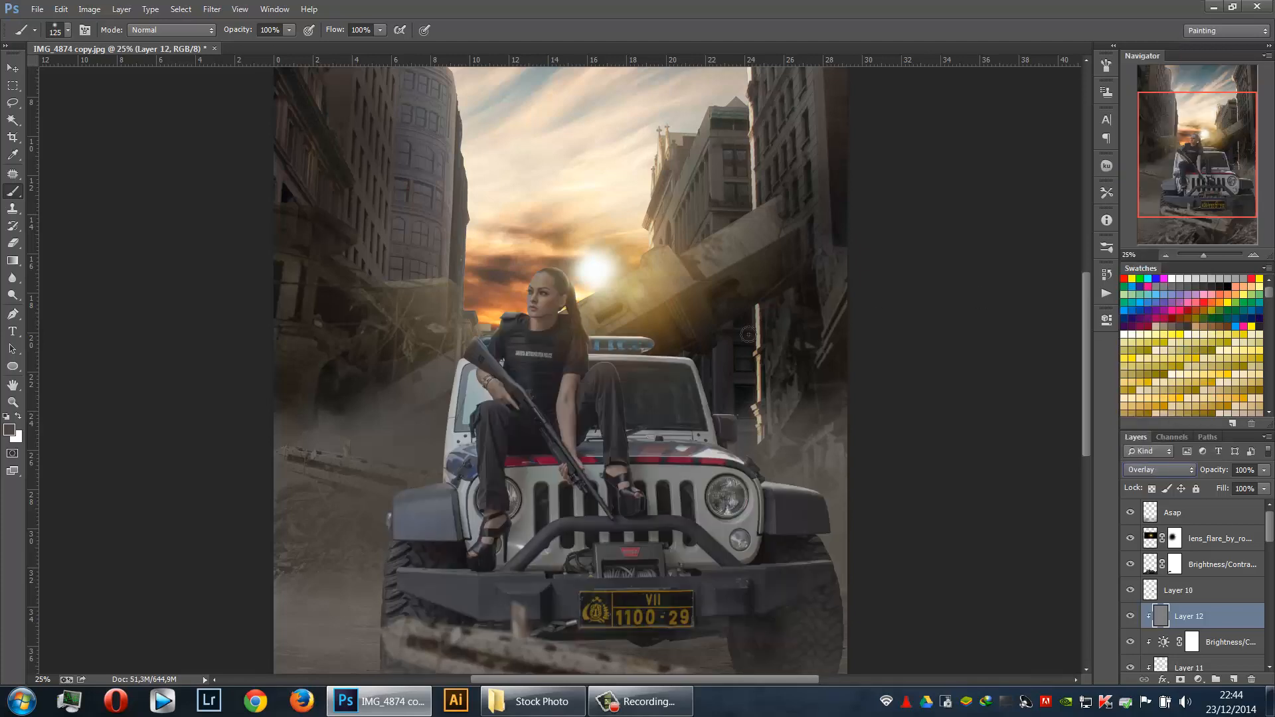
Darken the jeep's bumper, tires and lower body on Layer 12 with an 800-pixel Burn tool at 9% exposure
{"action": "left_click", "coordinate": [13, 294]}
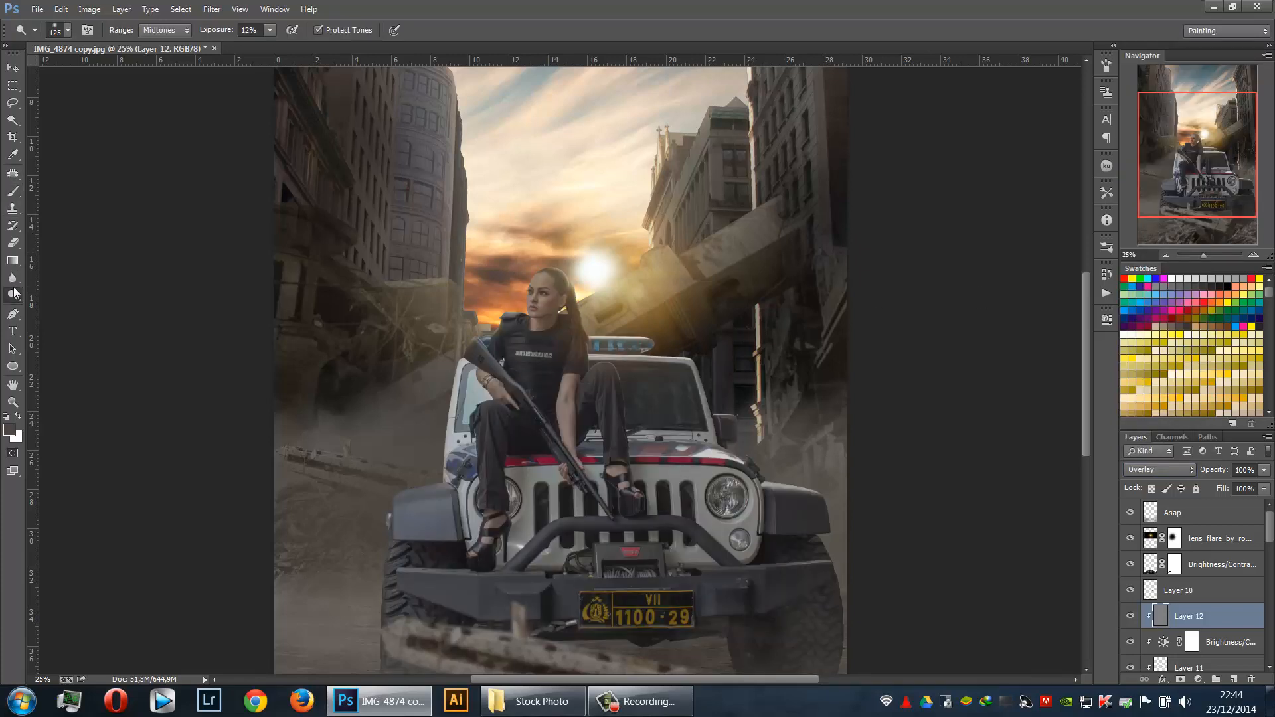
{"action": "left_click", "coordinate": [66, 306]}
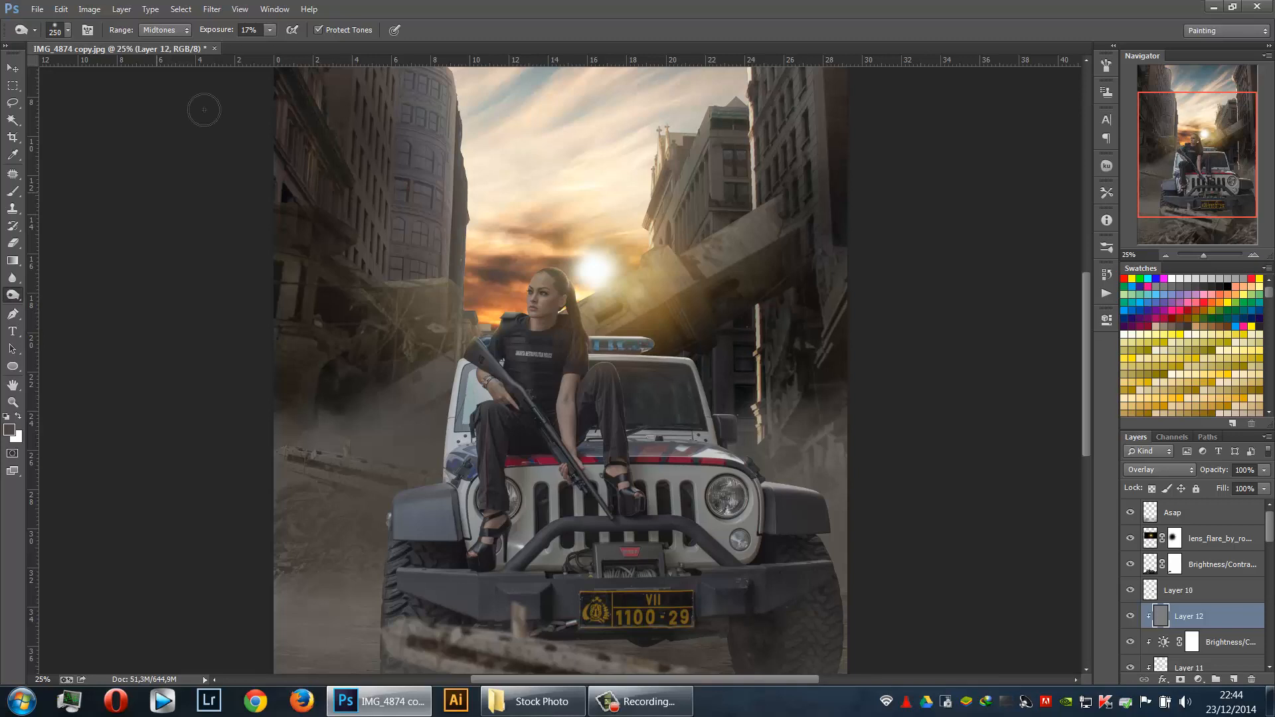
{"action": "left_click", "coordinate": [271, 31]}
{"action": "left_click_drag", "start_coordinate": [270, 45], "coordinate": [264, 44]}
{"action": "key", "text": "]"}
{"action": "key", "text": "]"}
{"action": "key", "text": "]"}
{"action": "key", "text": "]"}
{"action": "key", "text": "]"}
{"action": "key", "text": "]"}
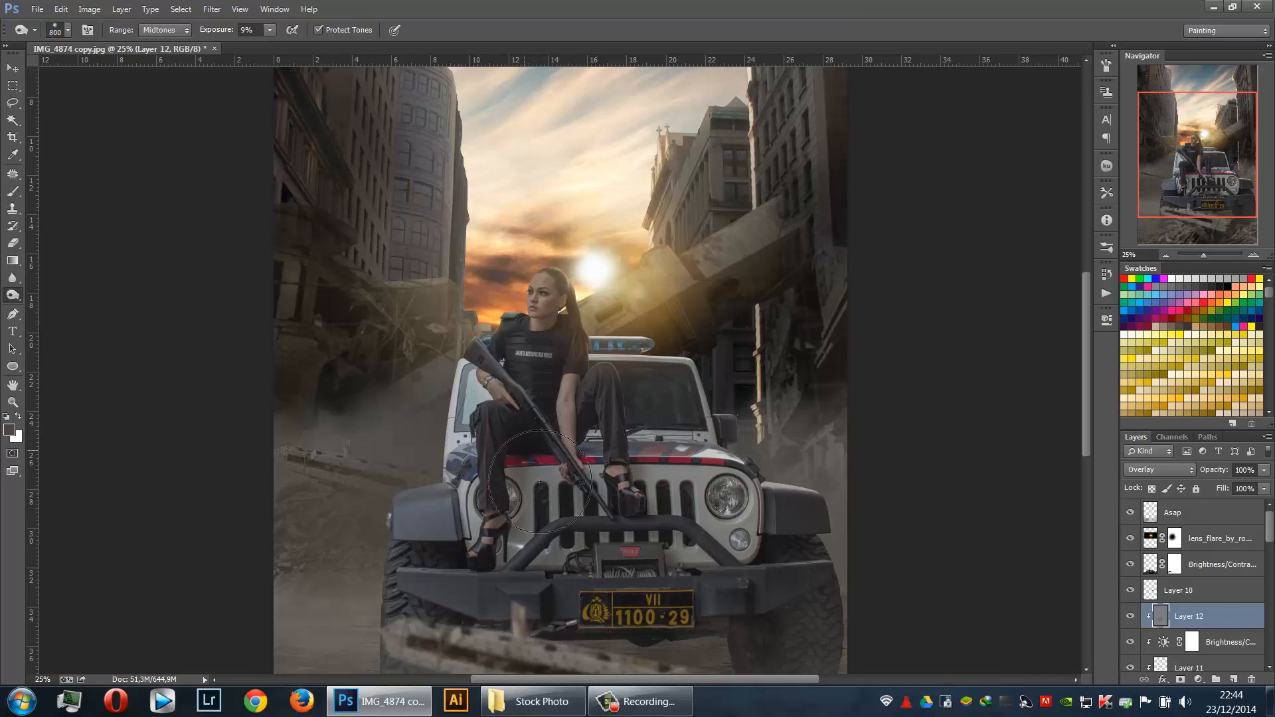
{"action": "mouse_move", "coordinate": [742, 529]}
{"action": "left_mouse_down"}
{"action": "mouse_move", "coordinate": [787, 559]}
{"action": "mouse_move", "coordinate": [819, 601]}
{"action": "left_mouse_up"}
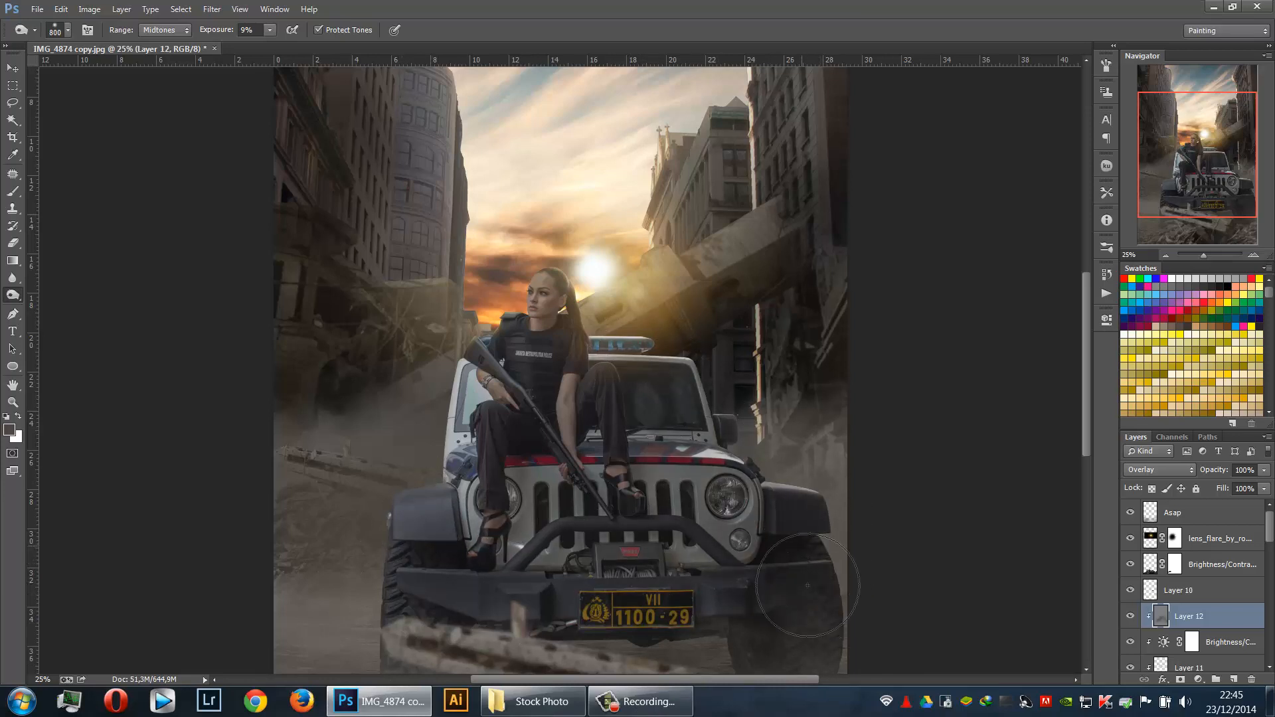
{"action": "key", "text": "bracketright"}
{"action": "key", "text": "bracketright"}
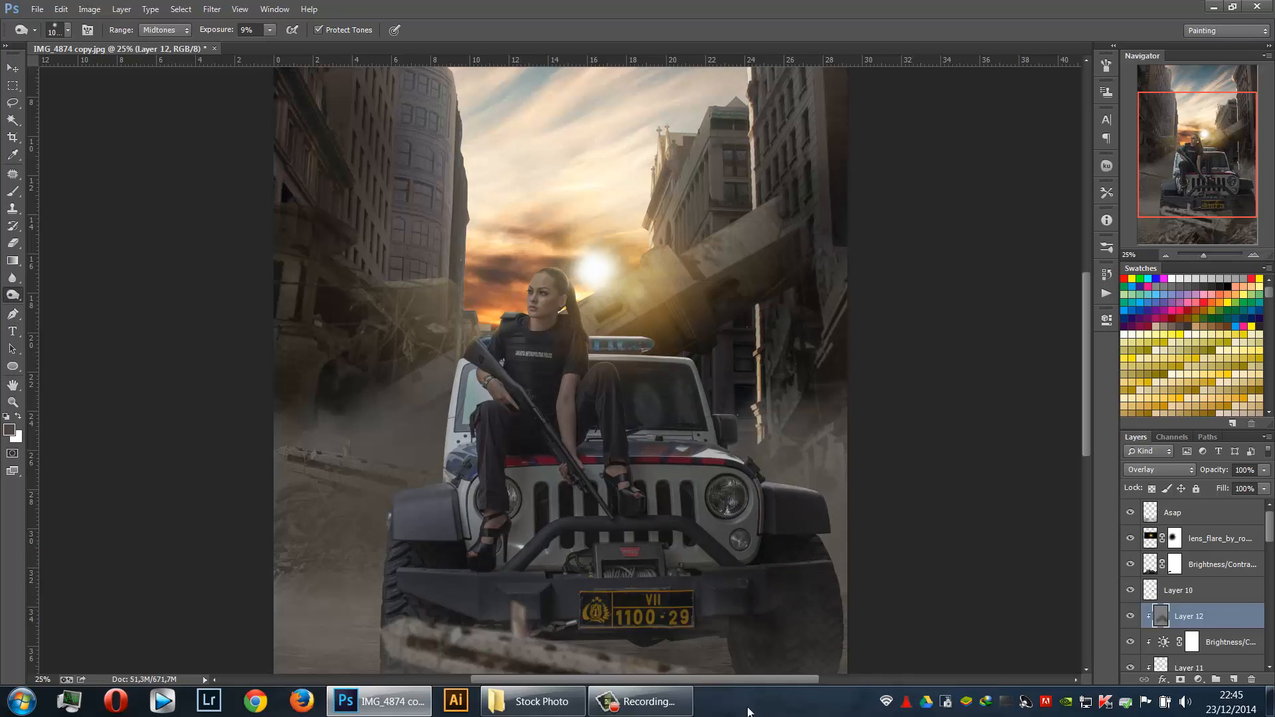
{"action": "key", "text": "ctrl+minus"}
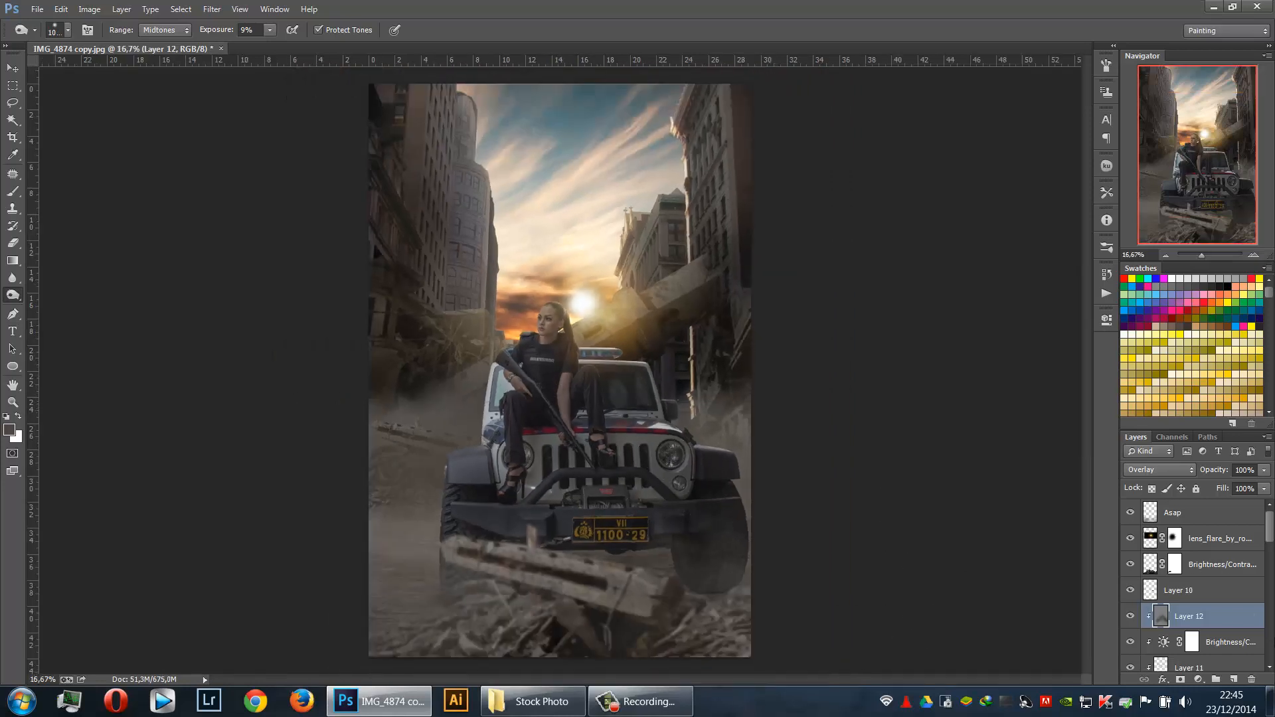
Lower the brightness and contrast of the Brightness/Contrast adjustment clipped below Layer 12
{"action": "double_click", "coordinate": [1165, 644]}
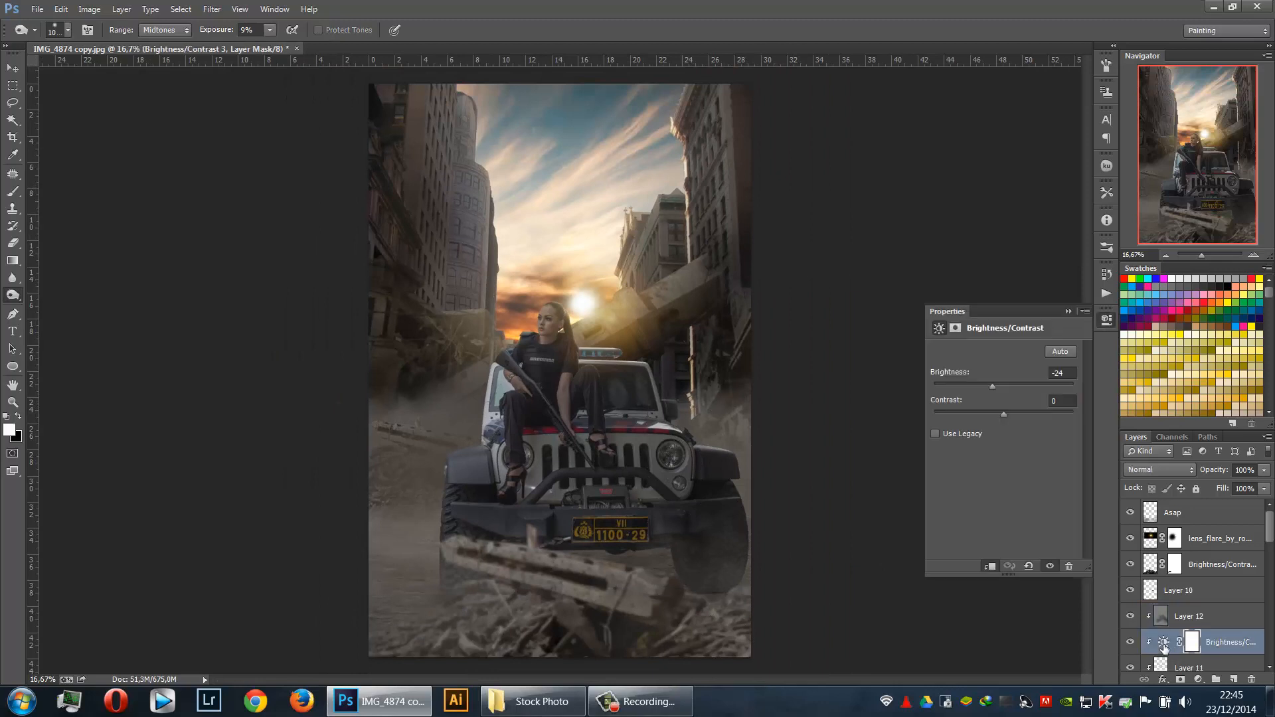
{"action": "left_click_drag", "start_coordinate": [990, 384], "coordinate": [980, 389]}
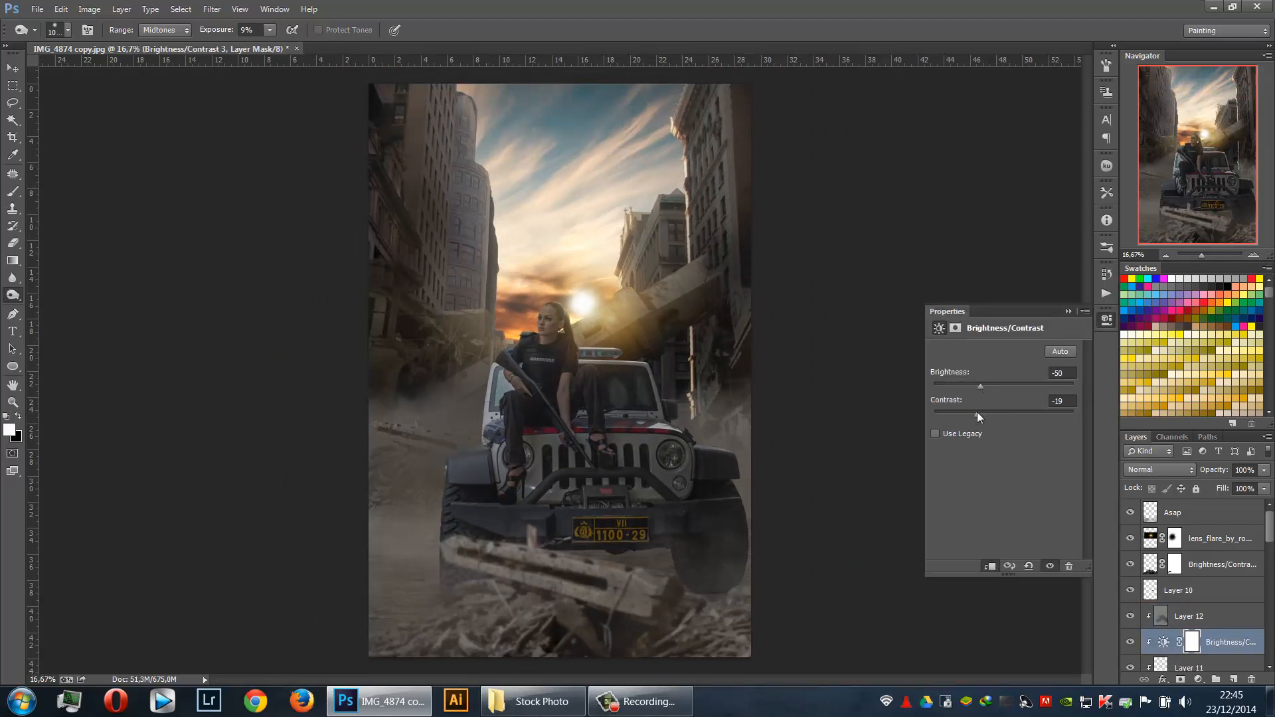
{"action": "left_click_drag", "start_coordinate": [981, 389], "coordinate": [986, 389]}
{"action": "left_click", "coordinate": [1069, 311]}
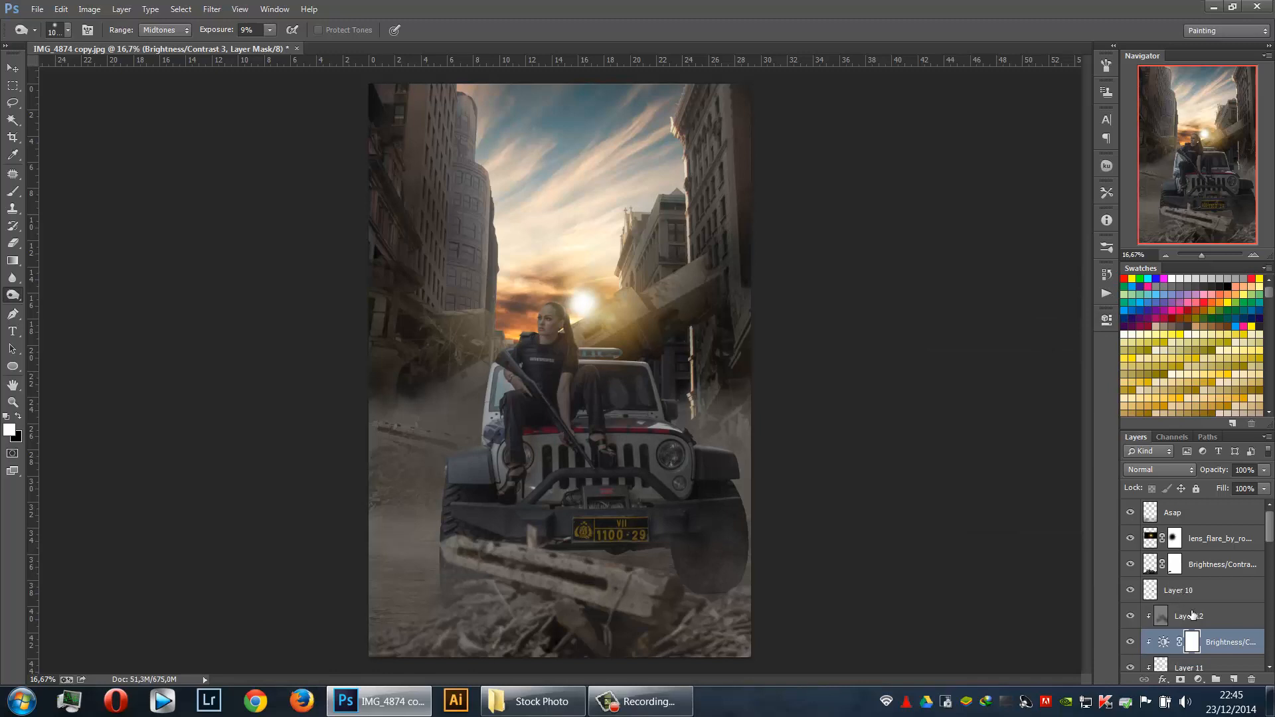
Move Layer 12 above Layer 10 in the layer stack
{"action": "left_click_drag", "start_coordinate": [1192, 614], "coordinate": [1208, 561]}
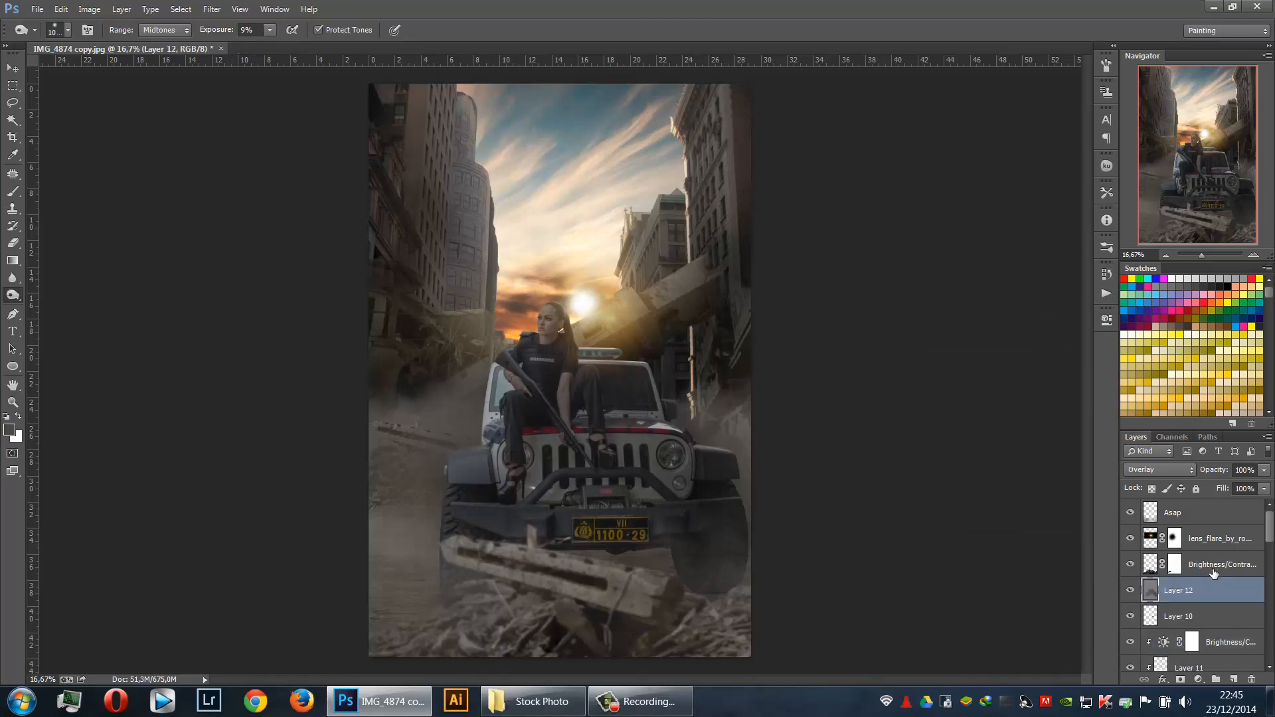
Undo the reordering of Layer 12 so it sits below Layer 10, and select Layer 10
{"action": "key", "text": "ctrl+z"}
{"action": "left_click", "coordinate": [1227, 624]}
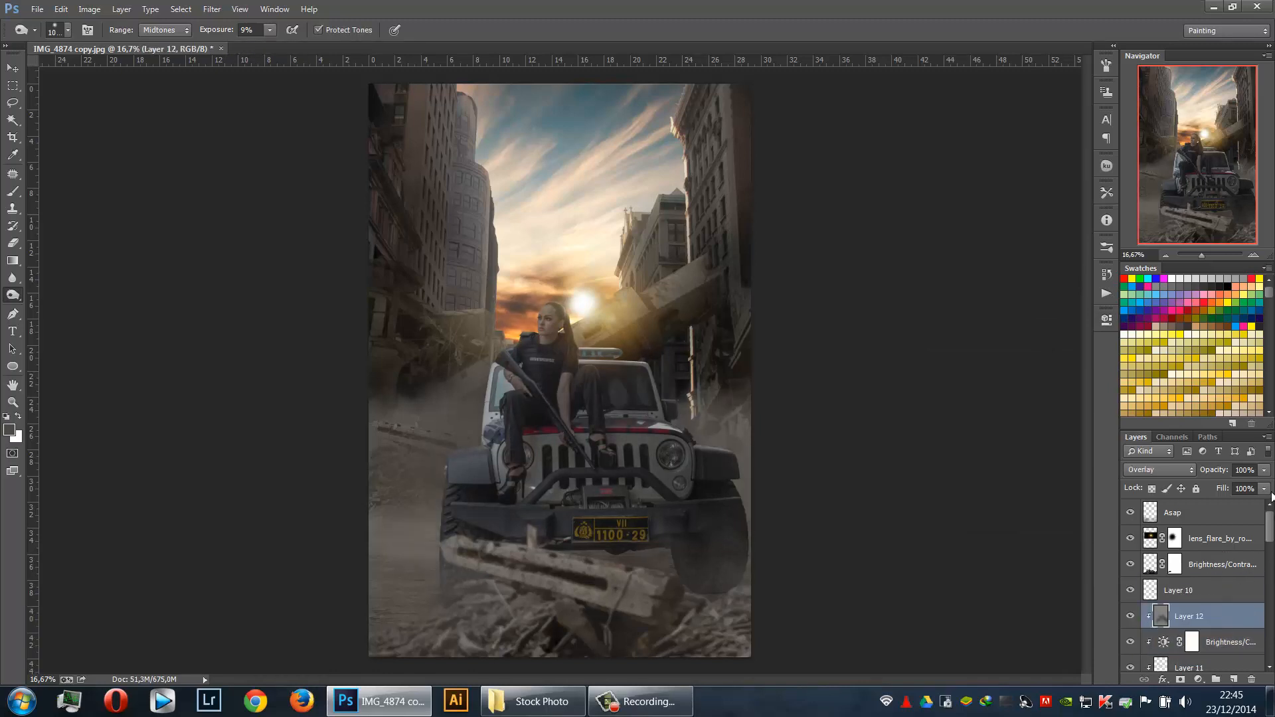
{"action": "left_click", "coordinate": [1237, 596]}
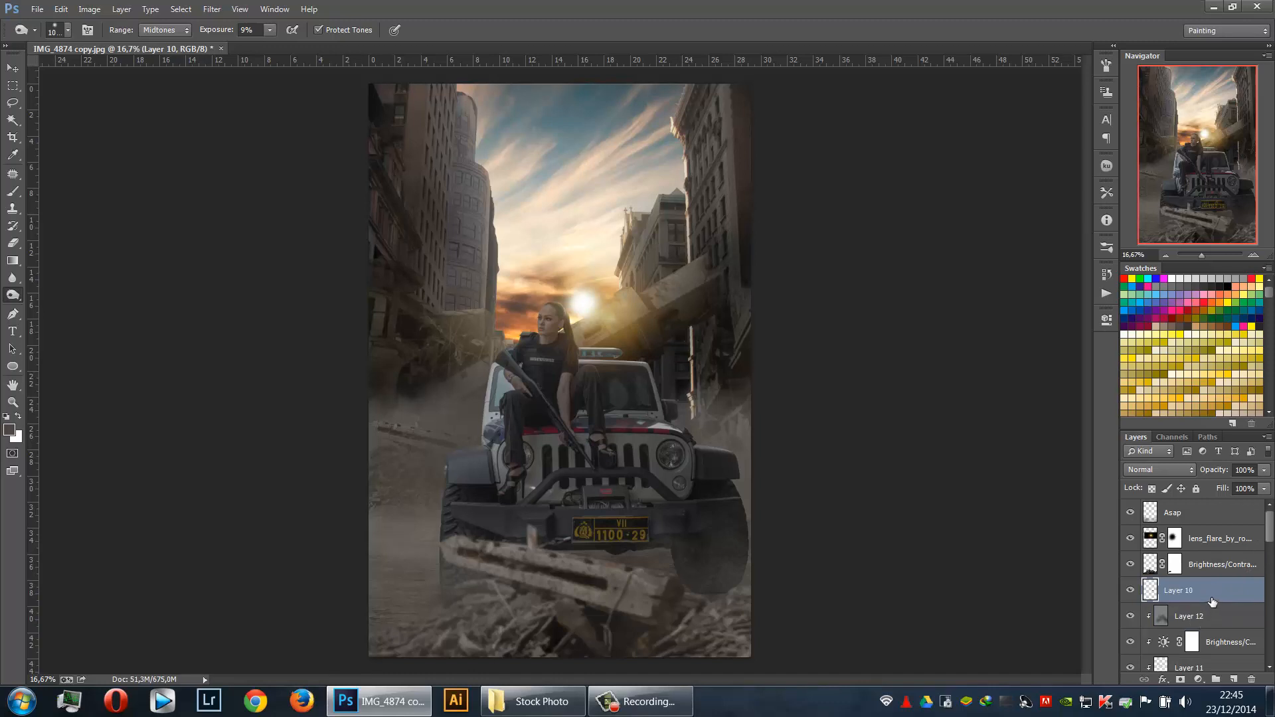
Add a Brightness/Contrast adjustment clipped to Layer 10 with Brightness at -79
{"action": "left_click", "coordinate": [1197, 680]}
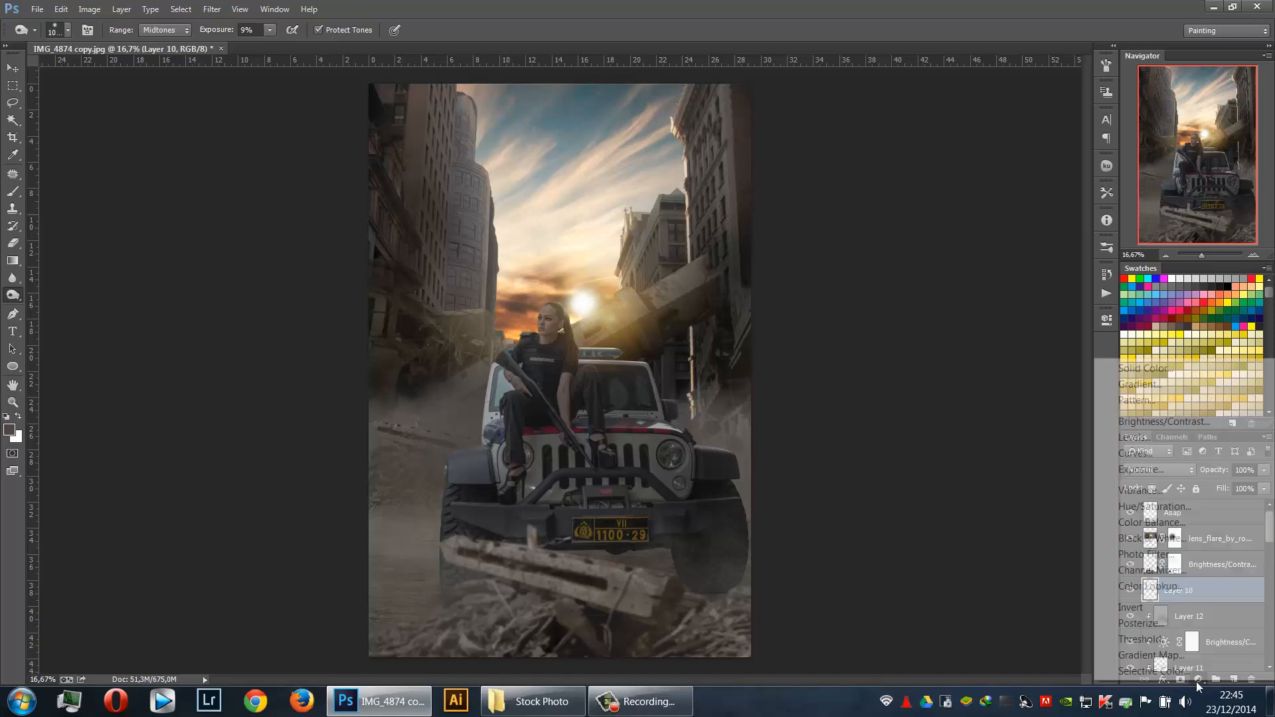
{"action": "left_click", "coordinate": [1210, 425]}
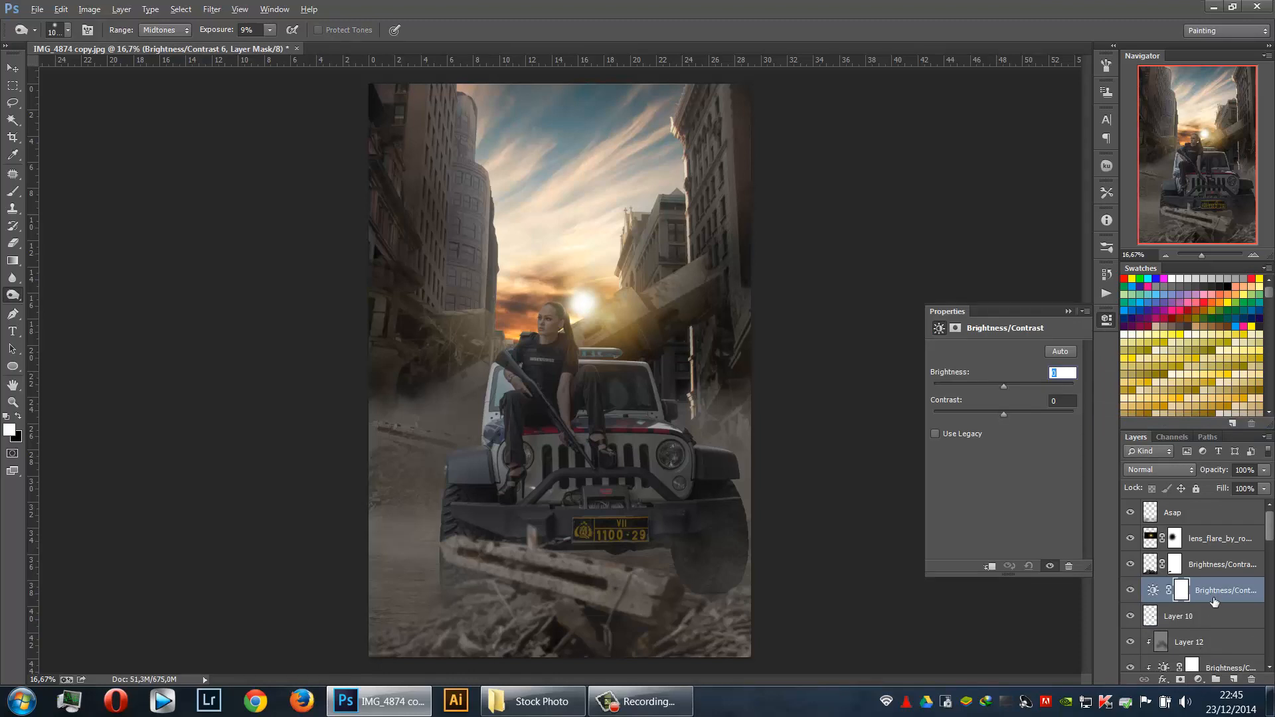
{"action": "left_click", "coordinate": [1211, 597], "text": "alt"}
{"action": "left_click_drag", "start_coordinate": [1009, 397], "coordinate": [969, 397]}
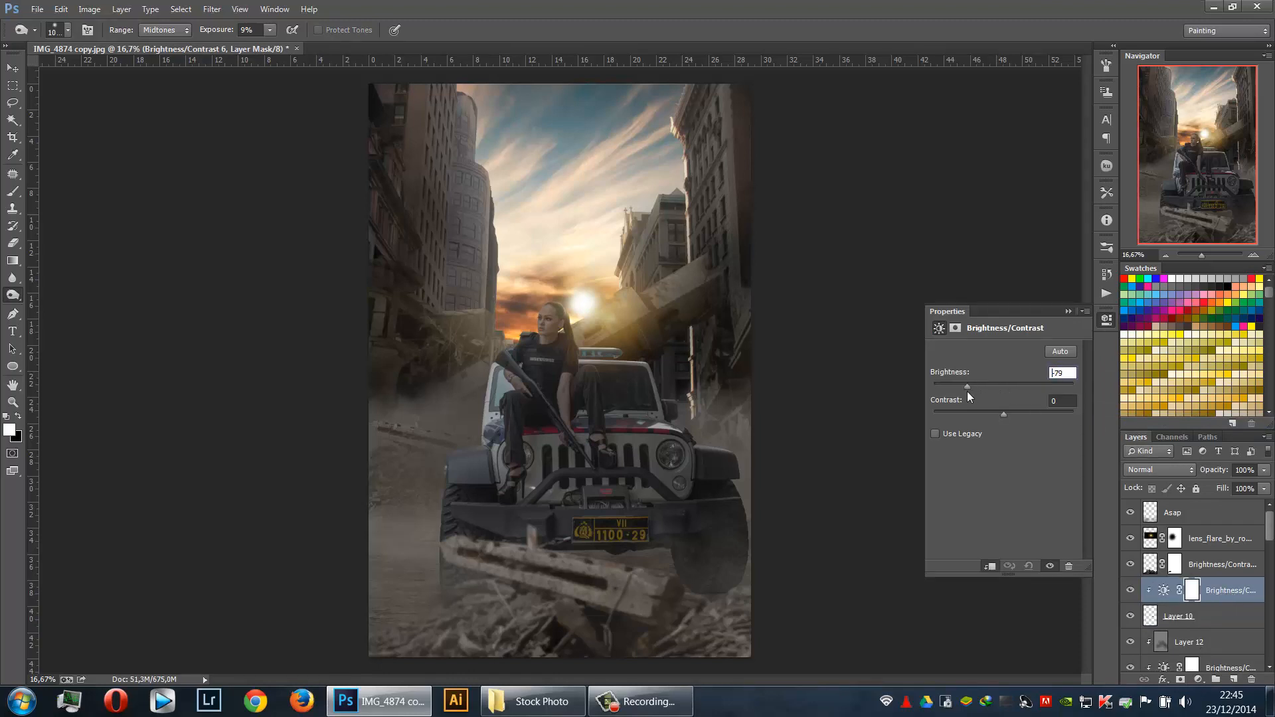
{"action": "left_click", "coordinate": [1068, 312]}
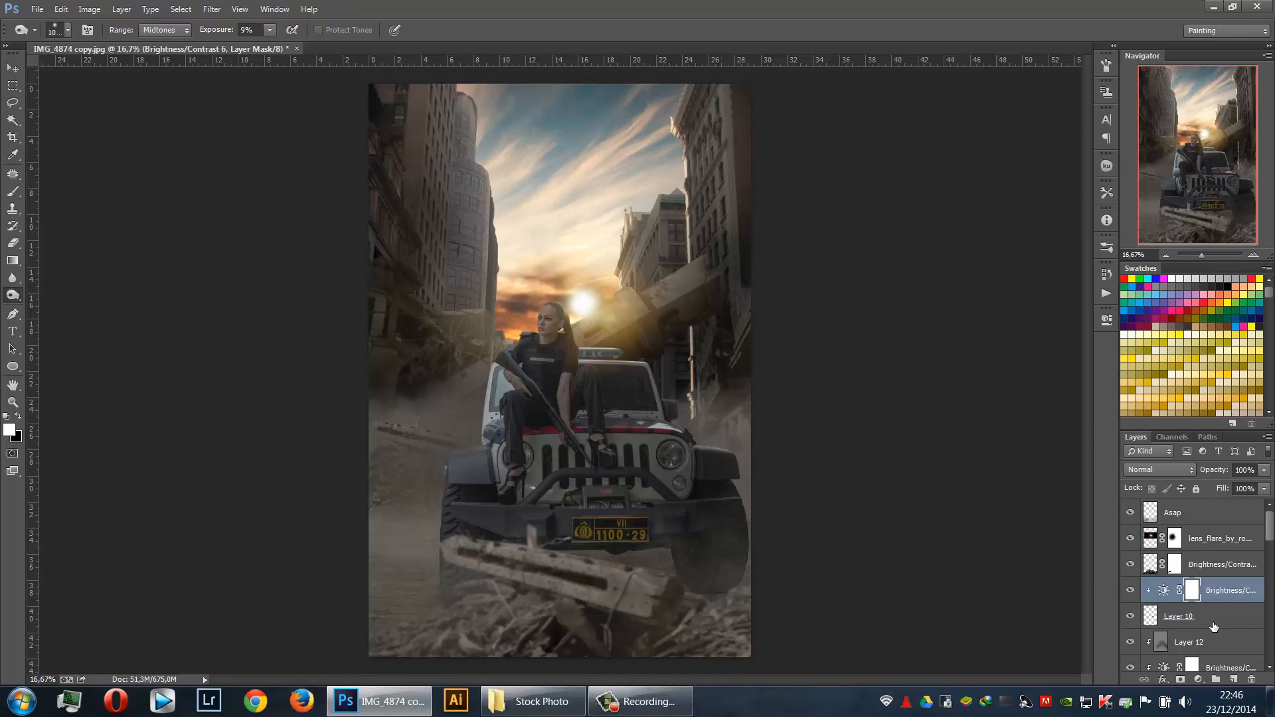
Group the woman-and-jeep layer with all its clipped adjustments and Layer 10 into a group named Model
{"action": "scroll", "coordinate": [1225, 617], "scroll_direction": "down", "scroll_amount": 5}
{"action": "scroll", "coordinate": [1227, 618], "scroll_direction": "down", "scroll_amount": 2}
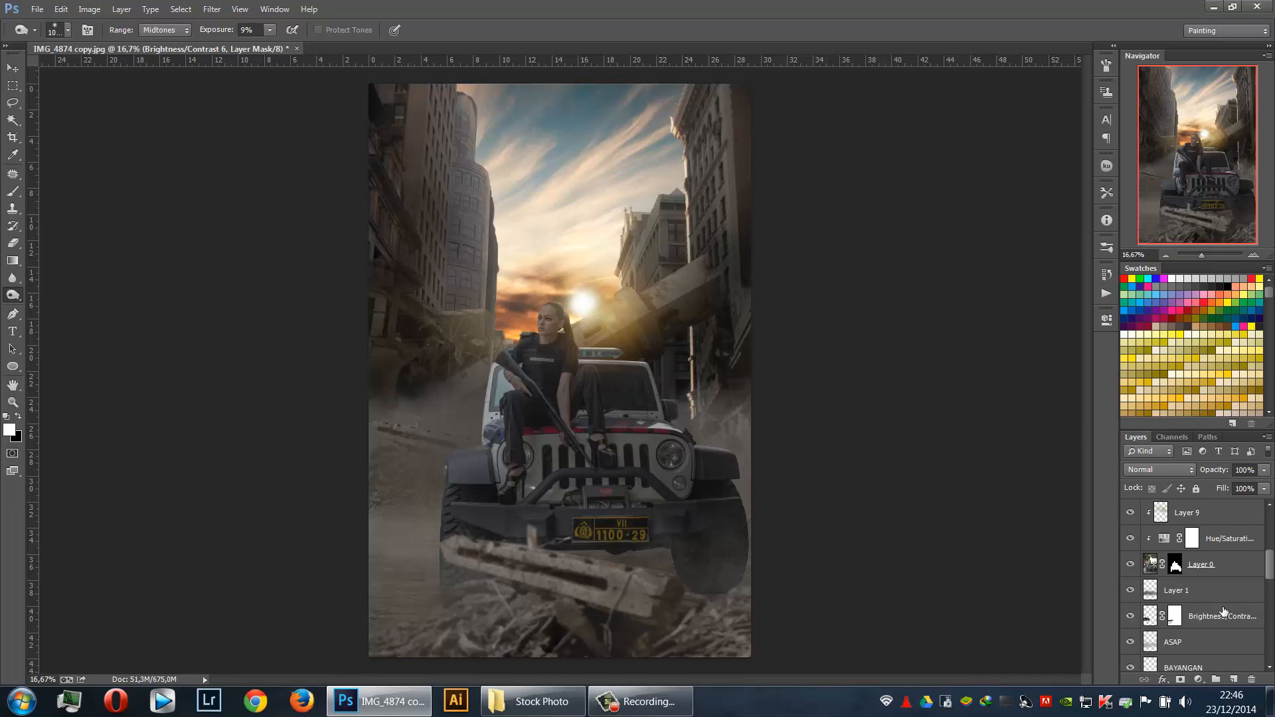
{"action": "left_click", "coordinate": [1239, 564], "text": "shift"}
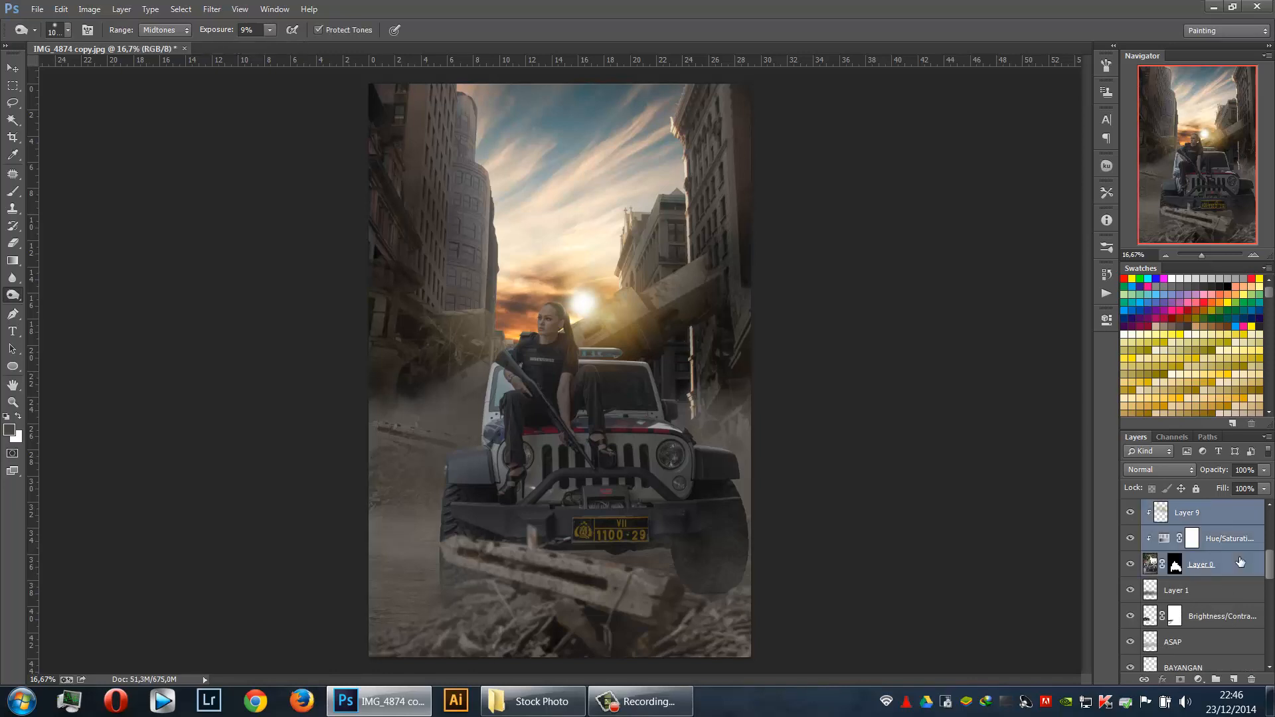
{"action": "scroll", "coordinate": [1234, 566], "scroll_direction": "up", "scroll_amount": 4}
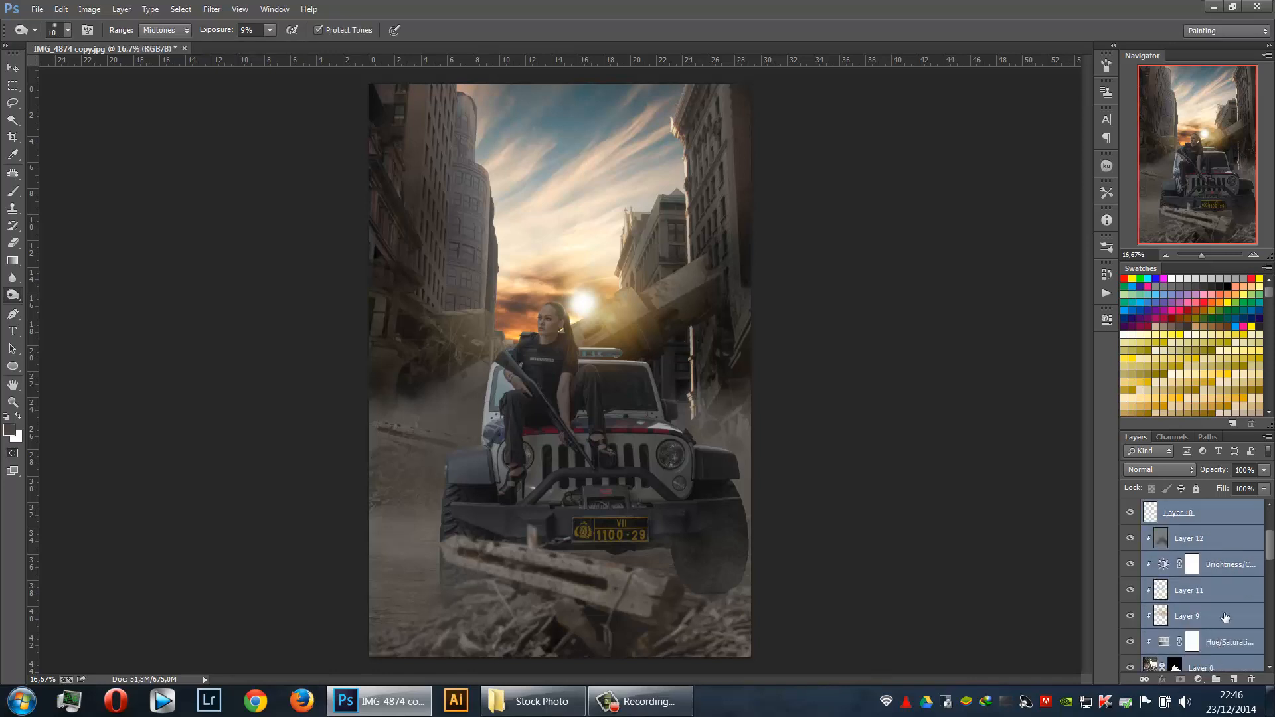
{"action": "right_click", "coordinate": [1236, 593]}
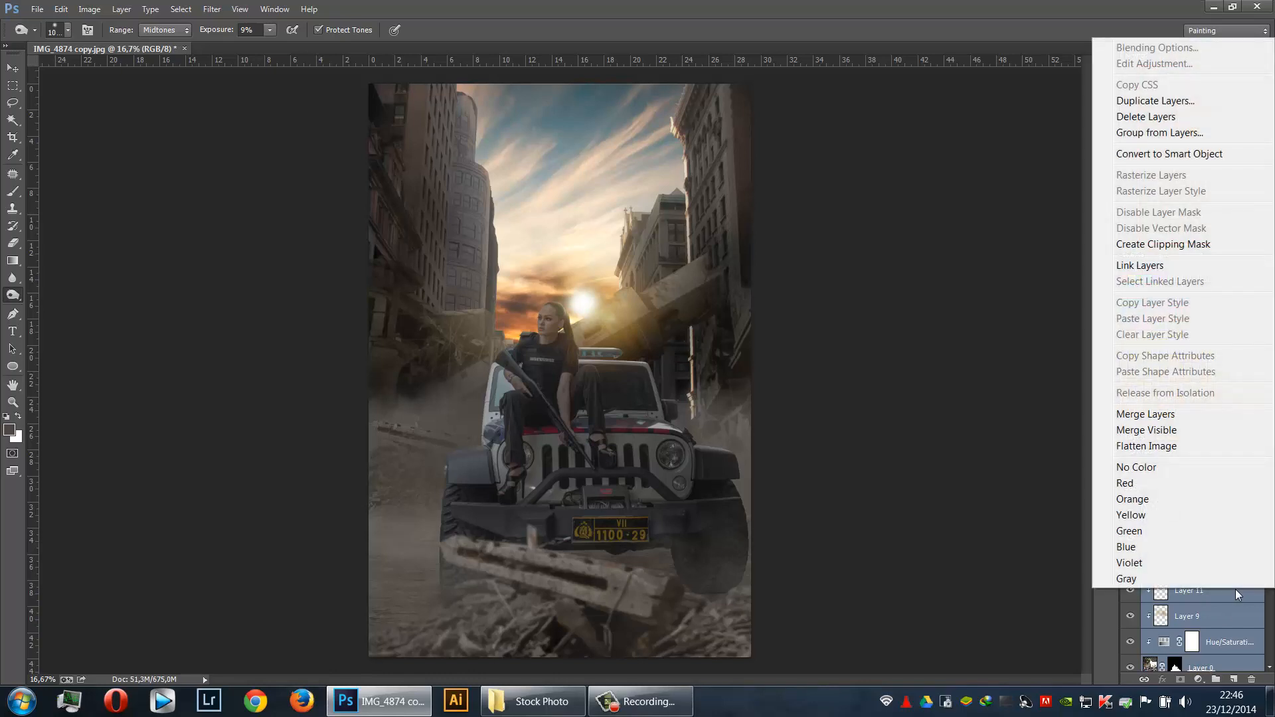
{"action": "left_click", "coordinate": [1180, 132]}
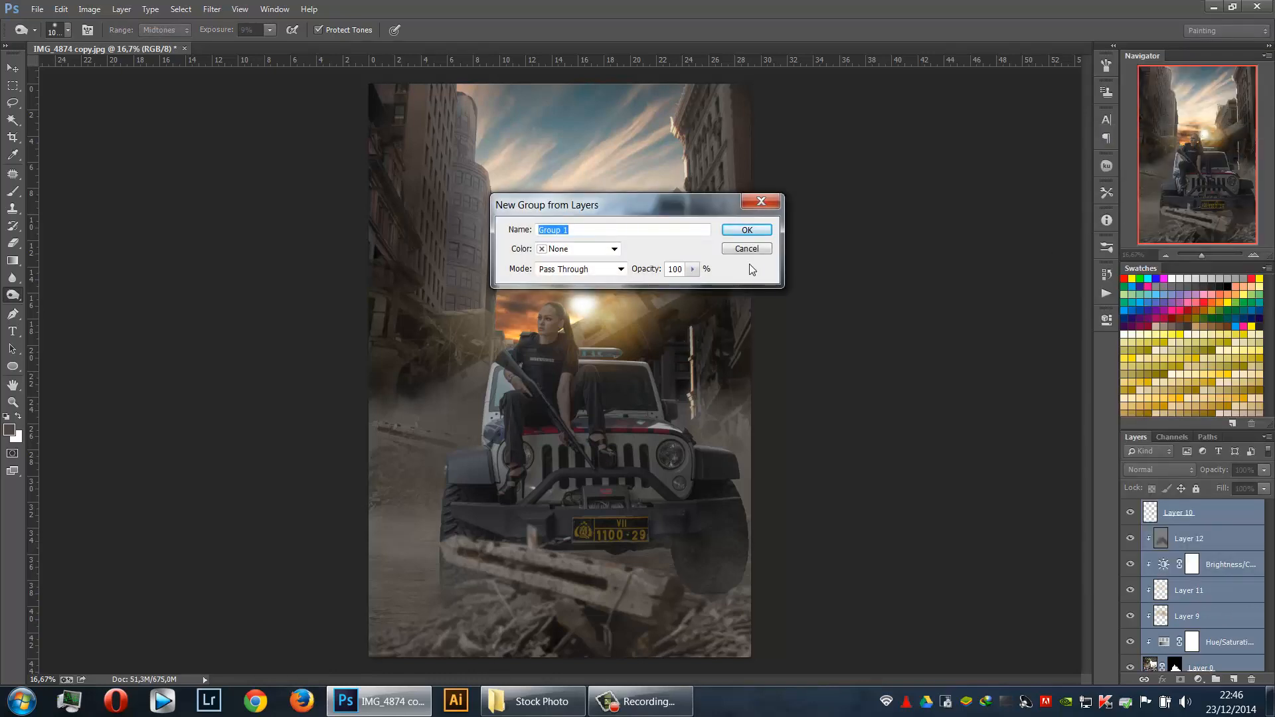
{"action": "type", "text": "Model"}
{"action": "key", "text": "Return"}
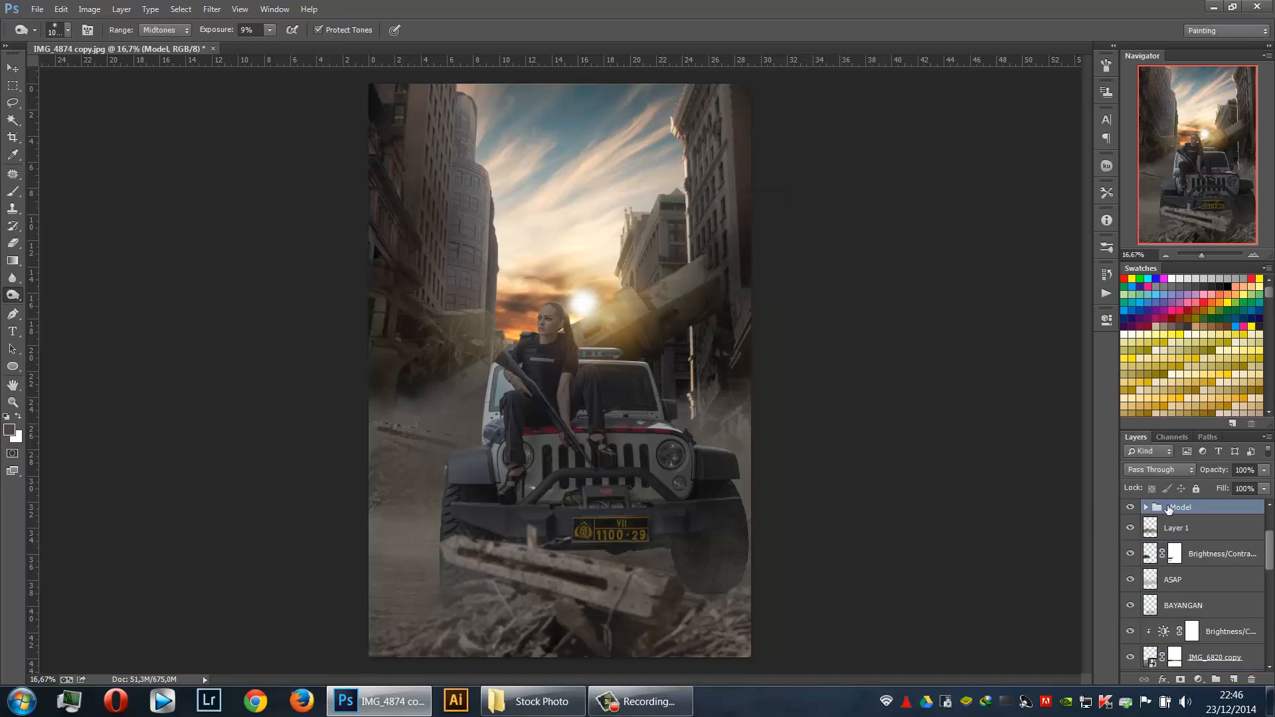
Hide and show the Model group to check which elements it contains
{"action": "scroll", "coordinate": [1168, 509], "scroll_direction": "up", "scroll_amount": 2}
{"action": "left_click", "coordinate": [1130, 585]}
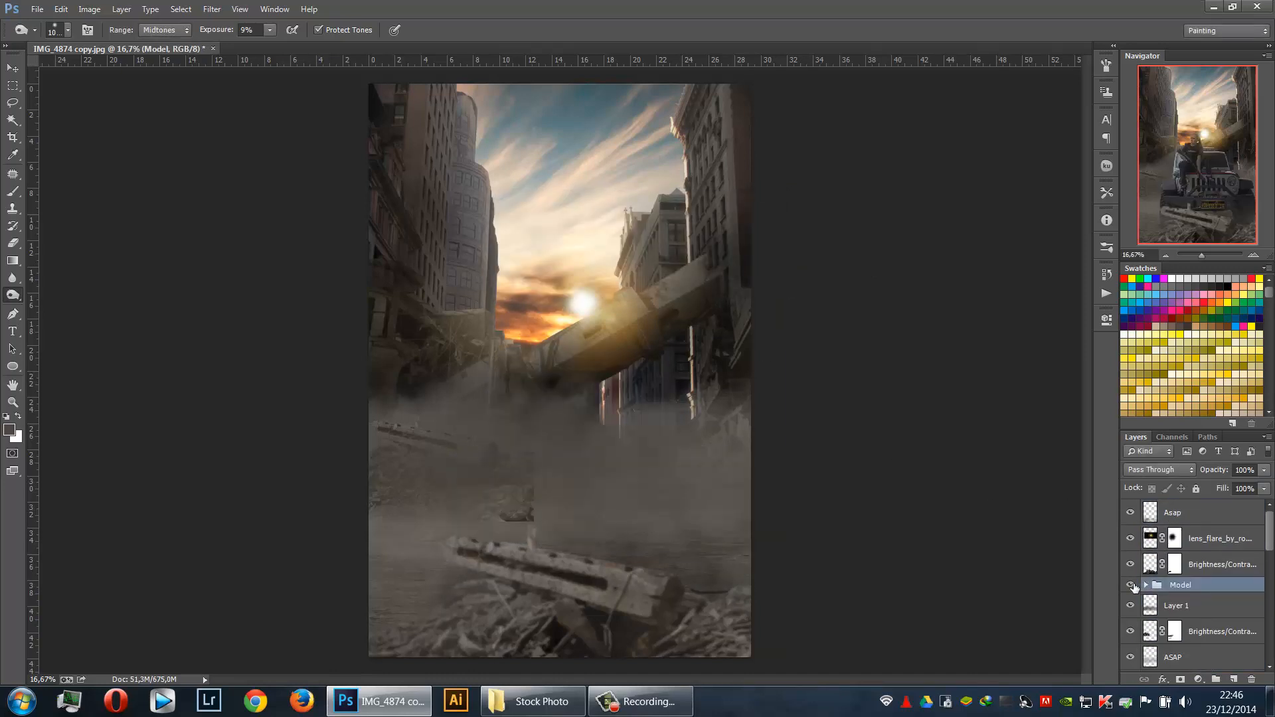
{"action": "left_click", "coordinate": [1131, 585]}
Add a Color Balance adjustment clipped to the Model group and shift its midtones slightly toward red and yellow
{"action": "left_click", "coordinate": [1198, 680]}
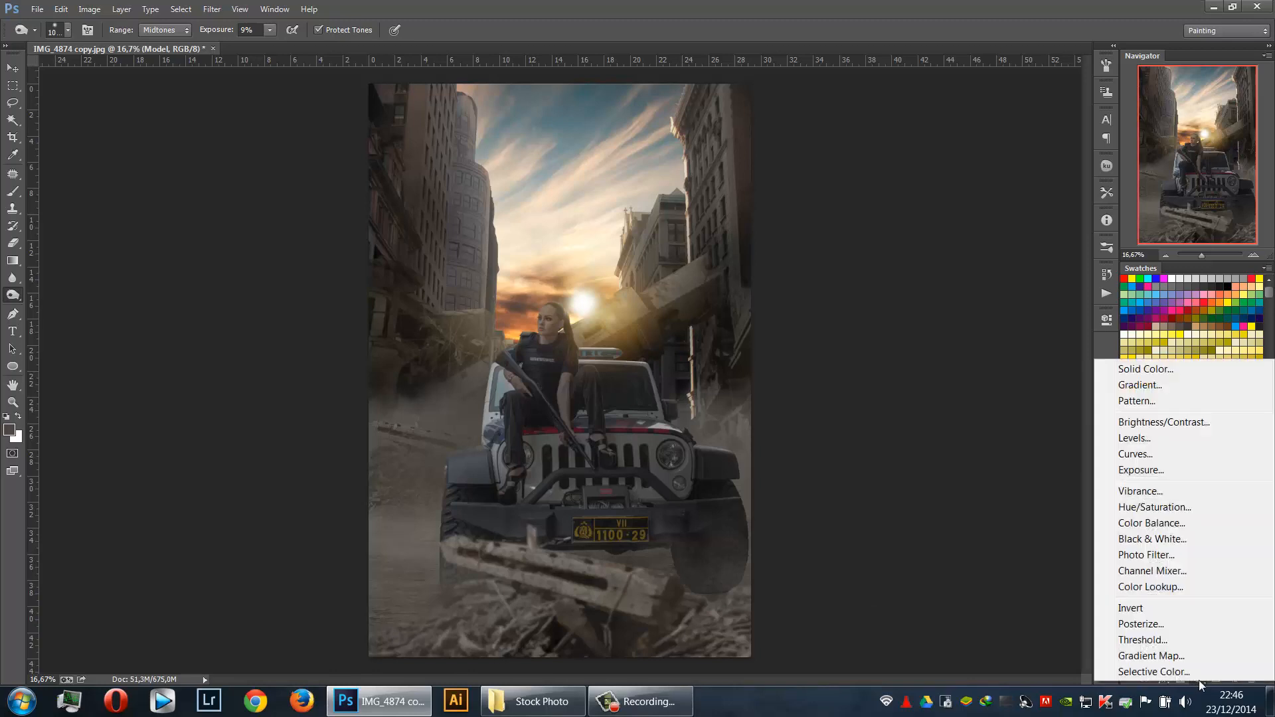
{"action": "left_click", "coordinate": [1192, 523]}
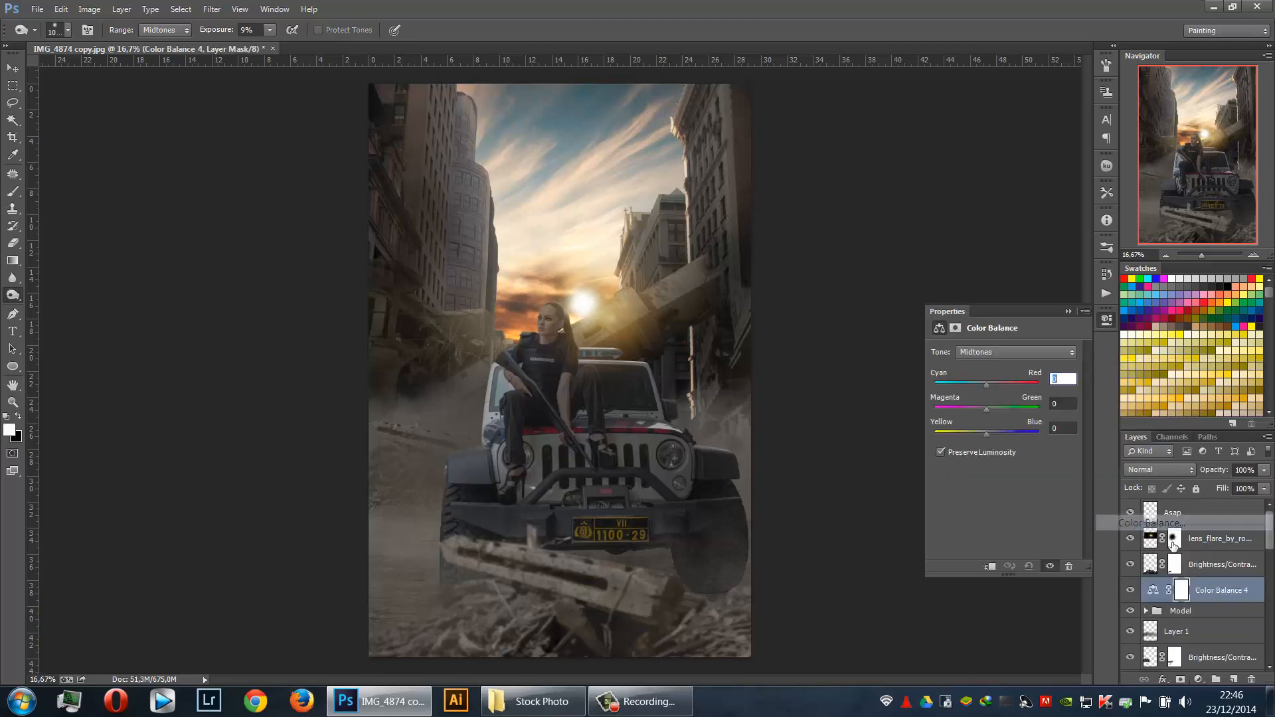
{"action": "left_click", "coordinate": [1193, 601], "text": "alt"}
{"action": "mouse_move", "coordinate": [987, 382]}
{"action": "left_mouse_down"}
{"action": "mouse_move", "coordinate": [976, 386]}
{"action": "mouse_move", "coordinate": [987, 388]}
{"action": "left_mouse_up"}
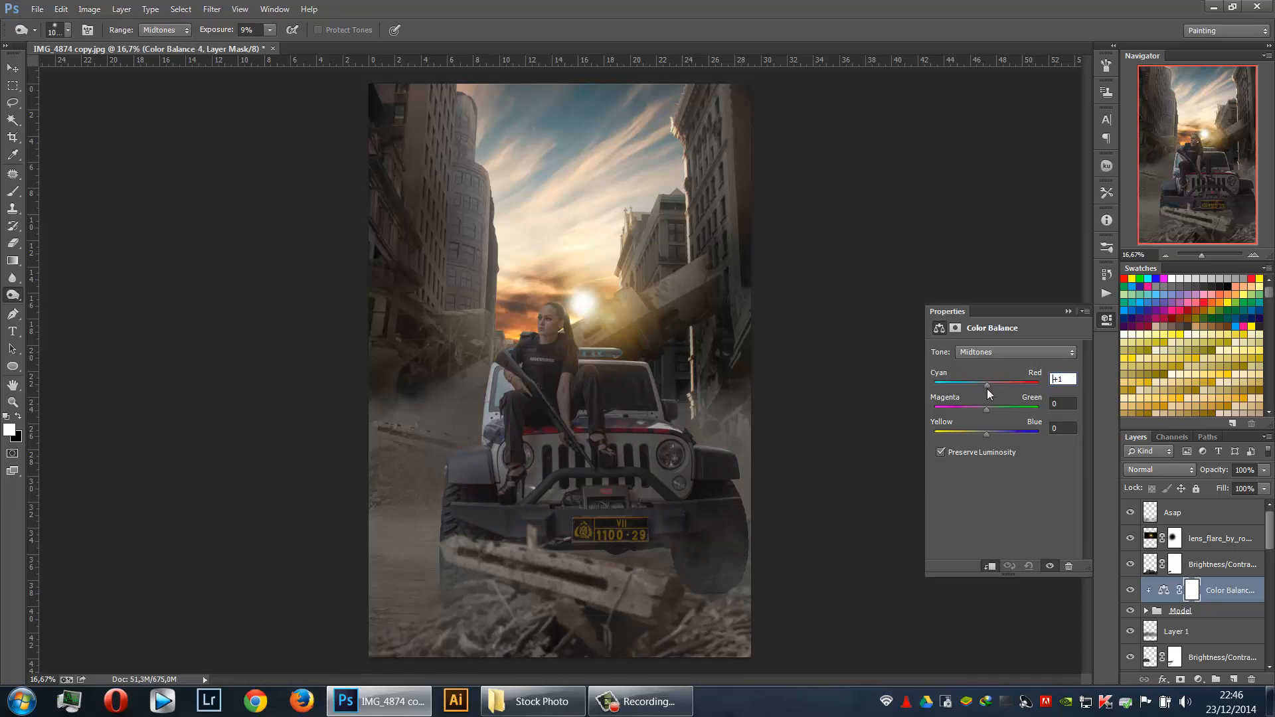
{"action": "left_click_drag", "start_coordinate": [977, 436], "coordinate": [979, 436]}
Shift the shadows of the Model group's Color Balance slightly toward yellow
{"action": "left_click", "coordinate": [995, 352]}
{"action": "left_click", "coordinate": [989, 366]}
{"action": "left_click", "coordinate": [987, 384]}
{"action": "left_click_drag", "start_coordinate": [987, 428], "coordinate": [985, 430]}
Set the Color Balance highlights of the Model group to +15 red and -4 toward yellow
{"action": "left_click", "coordinate": [994, 351]}
{"action": "left_click", "coordinate": [985, 394]}
{"action": "left_click", "coordinate": [982, 384]}
{"action": "left_click_drag", "start_coordinate": [981, 384], "coordinate": [992, 384]}
{"action": "left_click_drag", "start_coordinate": [986, 434], "coordinate": [982, 435]}
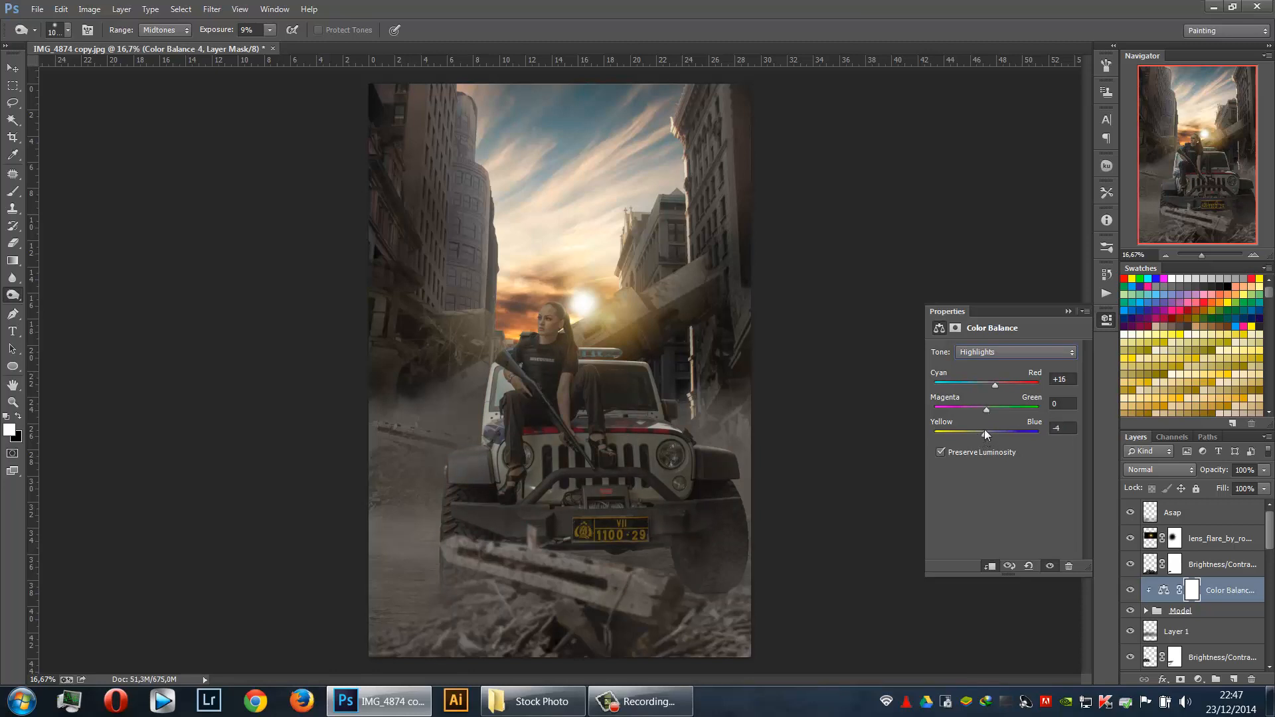
{"action": "left_click", "coordinate": [1069, 311]}
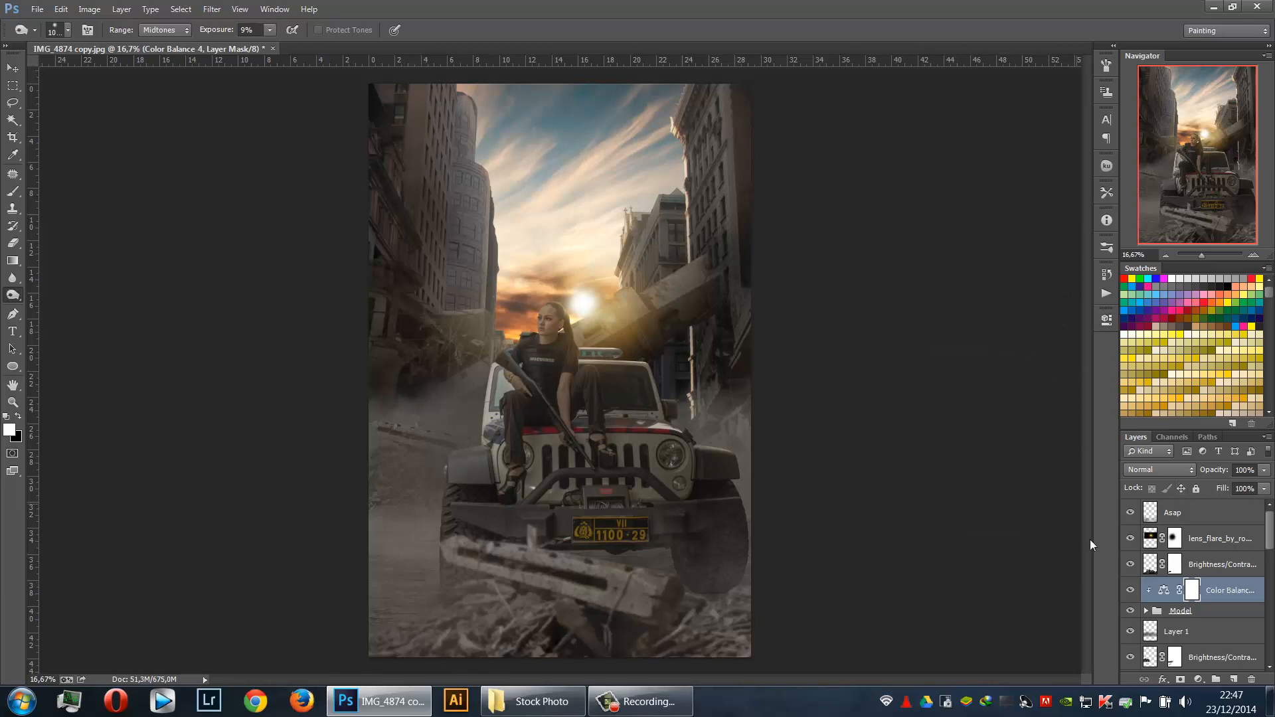
Mask the lens flare over the woman with a large black brush at 100% opacity on the flare's layer mask
{"action": "left_click", "coordinate": [1205, 564]}
{"action": "left_click", "coordinate": [1188, 545]}
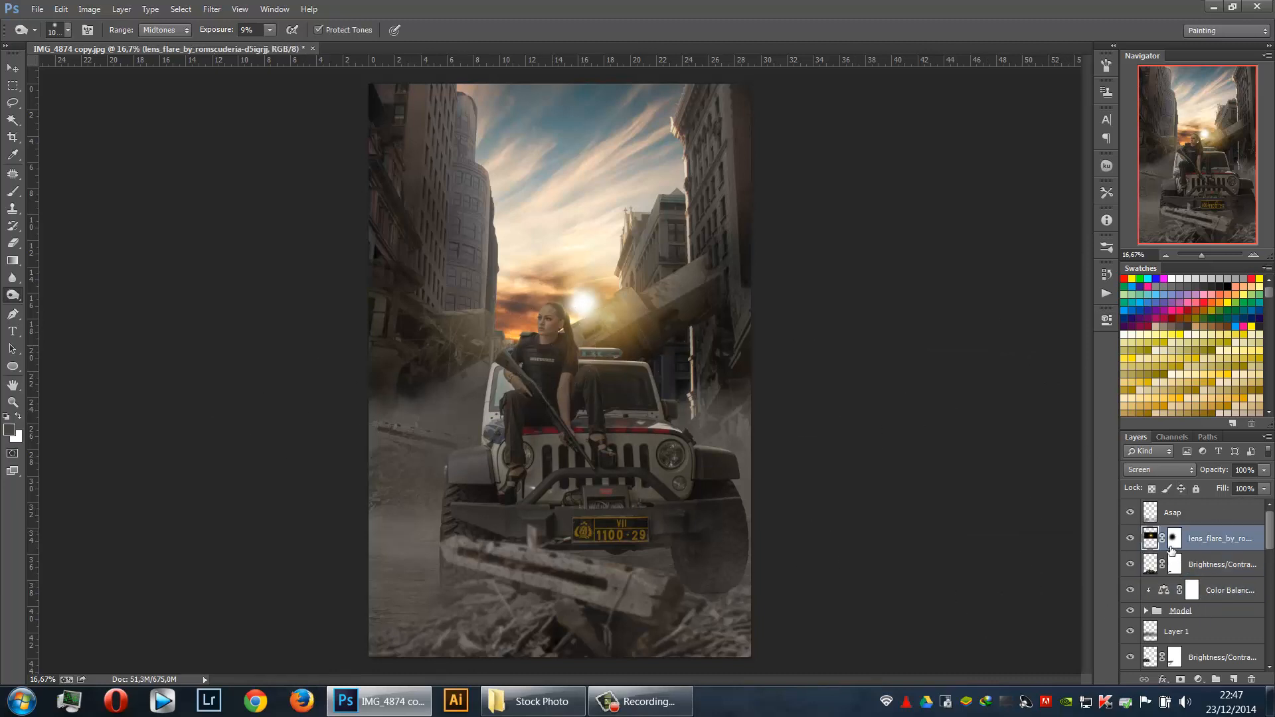
{"action": "left_click", "coordinate": [1173, 541]}
{"action": "left_click", "coordinate": [13, 191]}
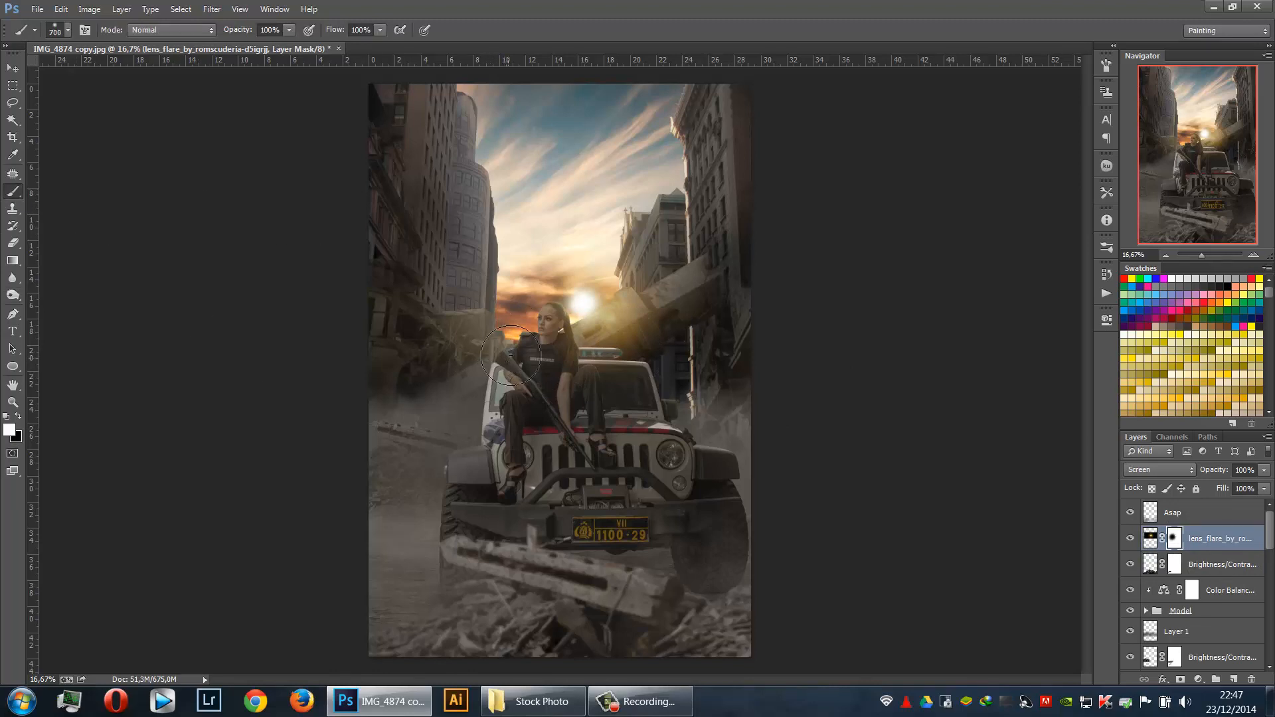
{"action": "key", "text": "bracketright"}
{"action": "key", "text": "bracketright"}
{"action": "key", "text": "bracketright"}
{"action": "key", "text": "bracketright"}
{"action": "key", "text": "bracketright"}
{"action": "left_click", "coordinate": [18, 417]}
{"action": "left_click_drag", "start_coordinate": [529, 307], "coordinate": [518, 400]}
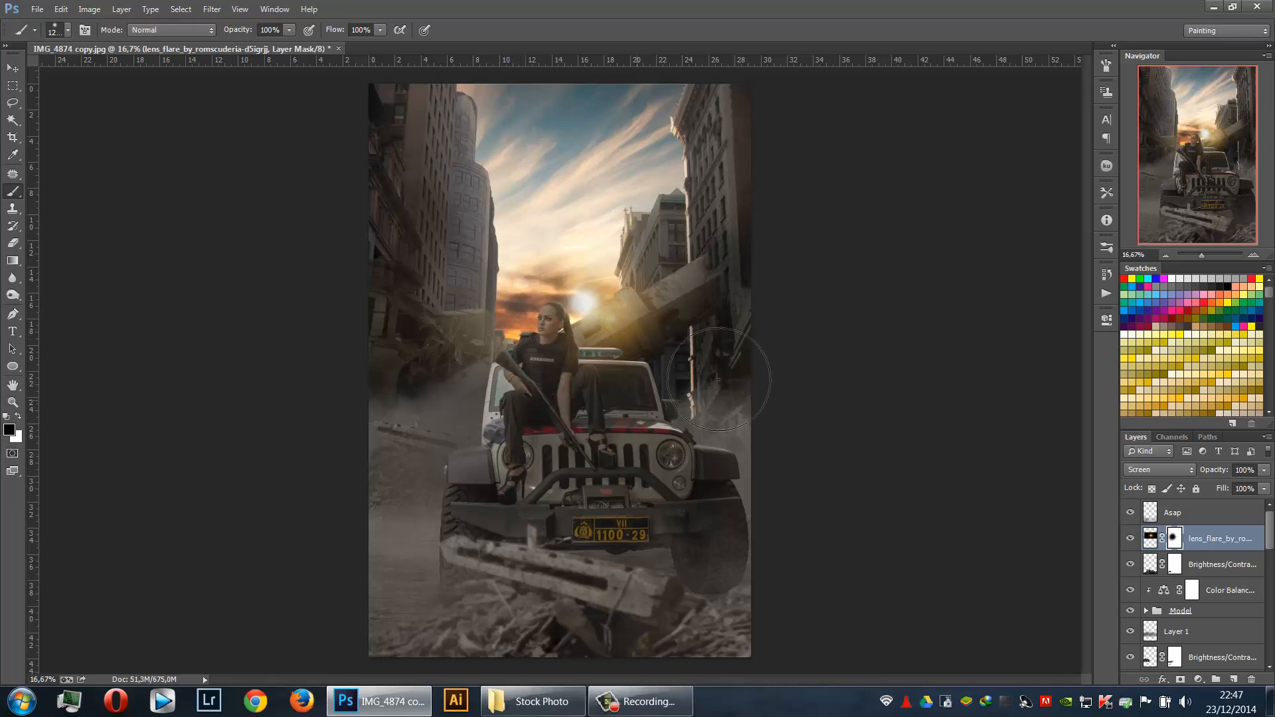
Add a Brightness/Contrast adjustment clipped to the foreground debris layer, Brightness/Contrast 5, with Brightness at -30
{"action": "left_click", "coordinate": [1246, 571]}
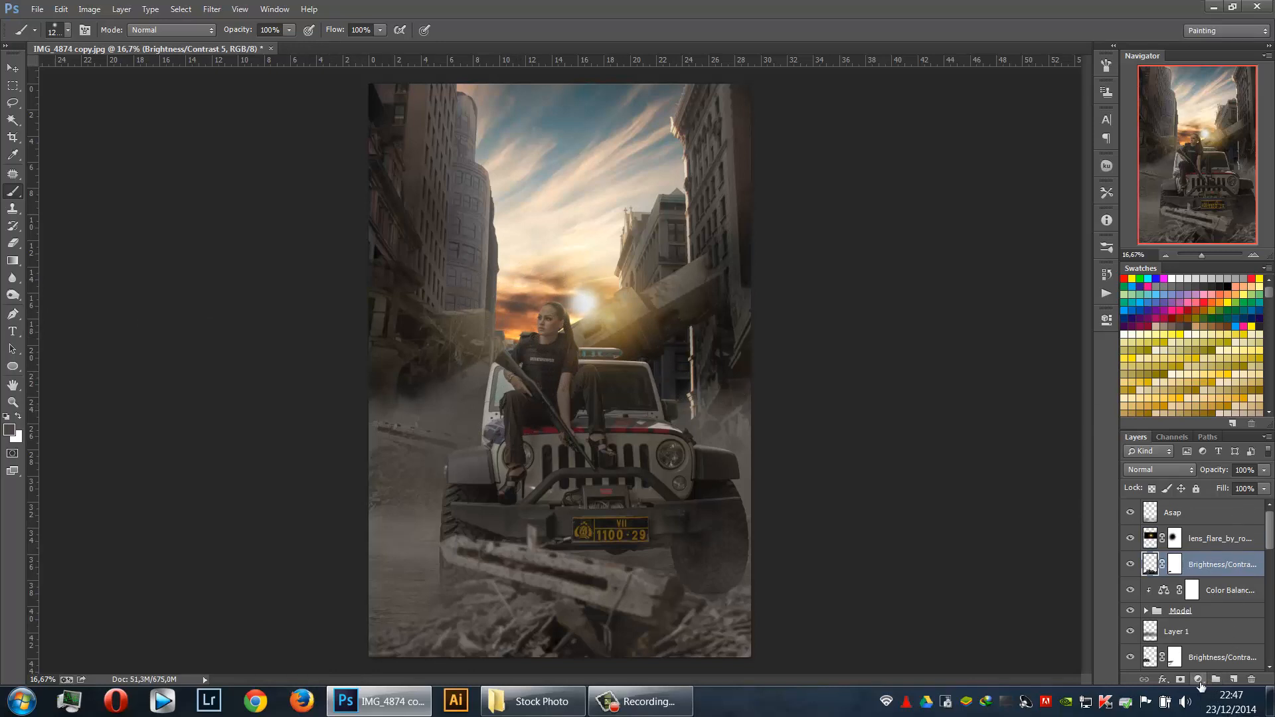
{"action": "left_click", "coordinate": [1198, 679]}
{"action": "left_click", "coordinate": [1206, 425]}
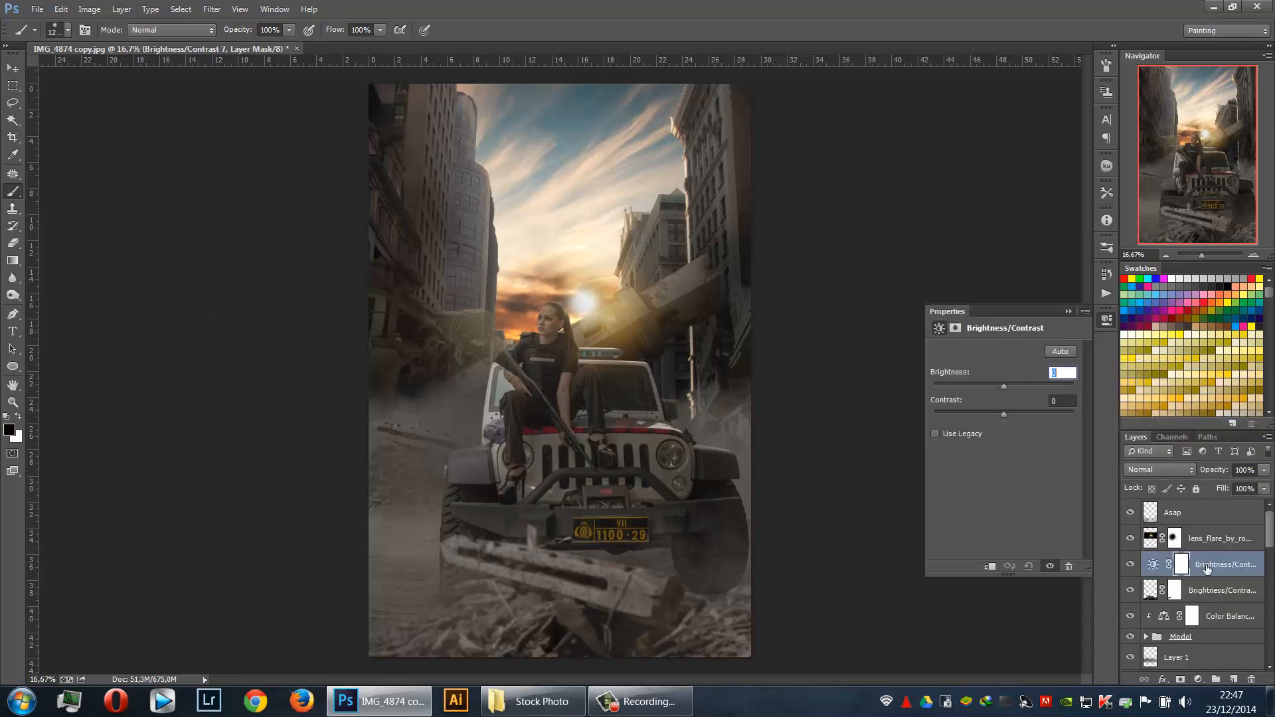
{"action": "left_click", "coordinate": [1204, 576], "text": "alt"}
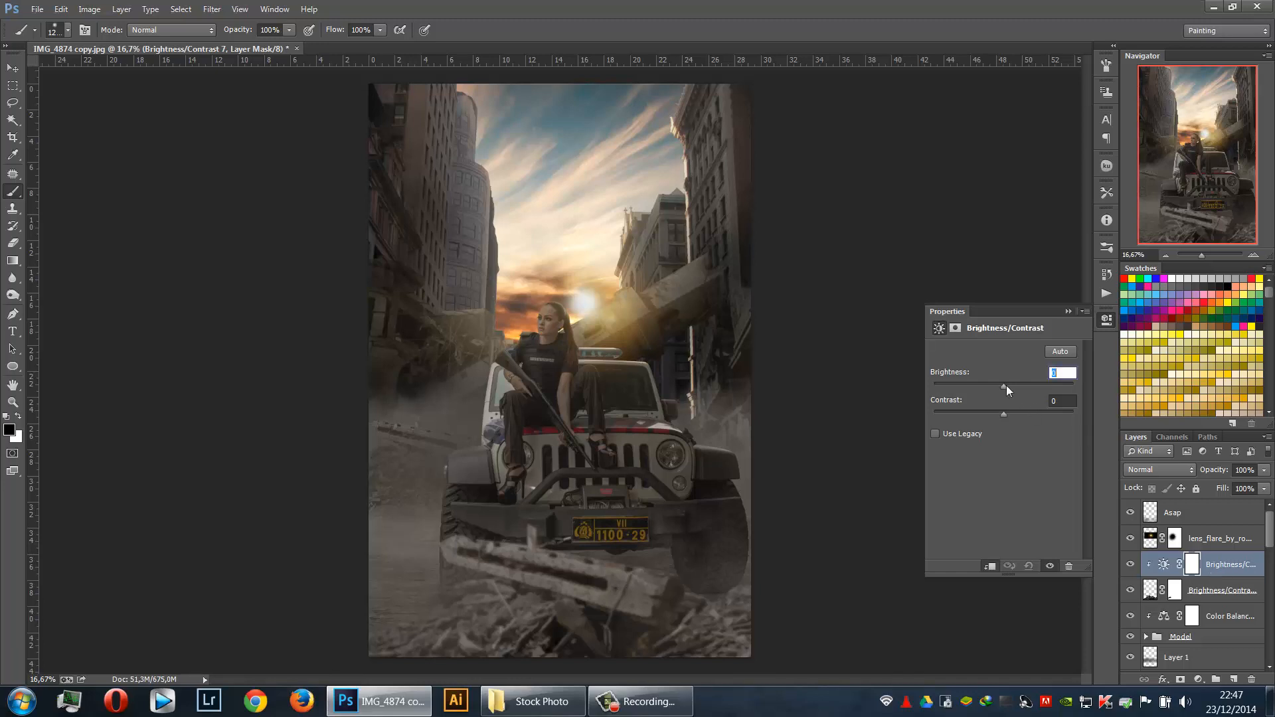
{"action": "left_click_drag", "start_coordinate": [1002, 384], "coordinate": [988, 385]}
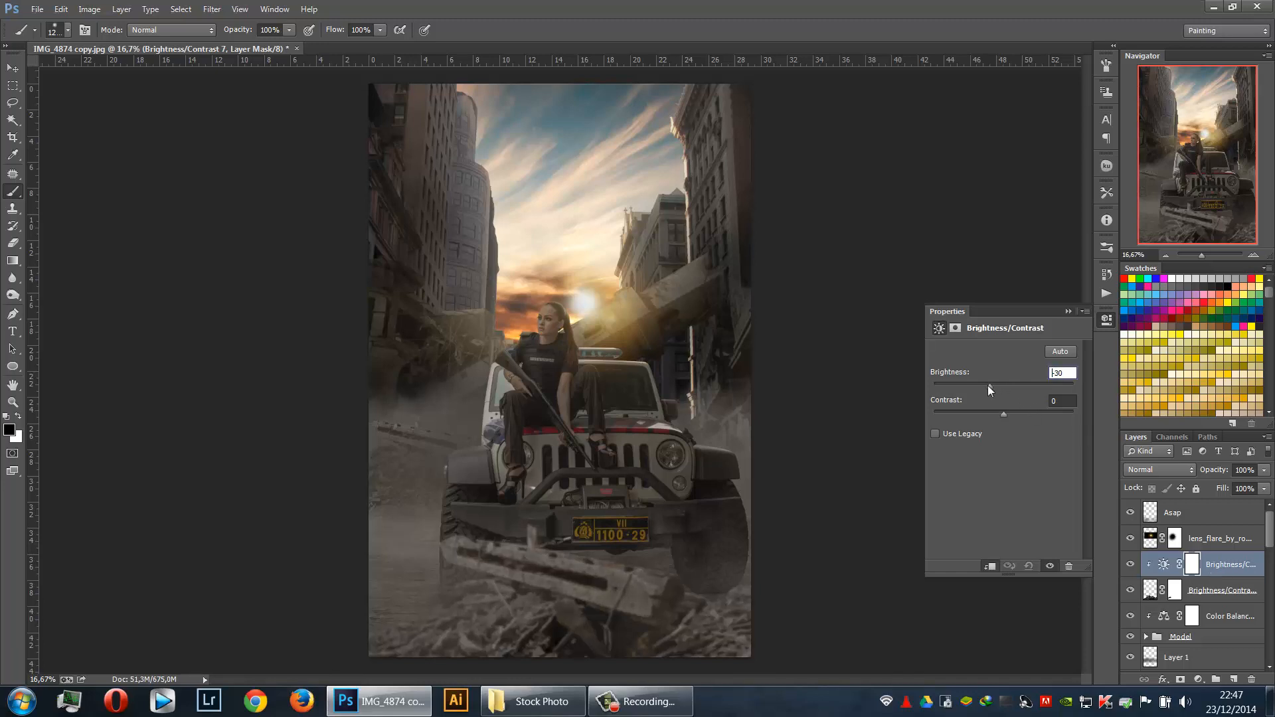
{"action": "left_click", "coordinate": [1068, 311]}
Darken the foreground debris on a new clipped layer above its adjustment, painting with a black brush at 37% opacity
{"action": "left_click", "coordinate": [1235, 679]}
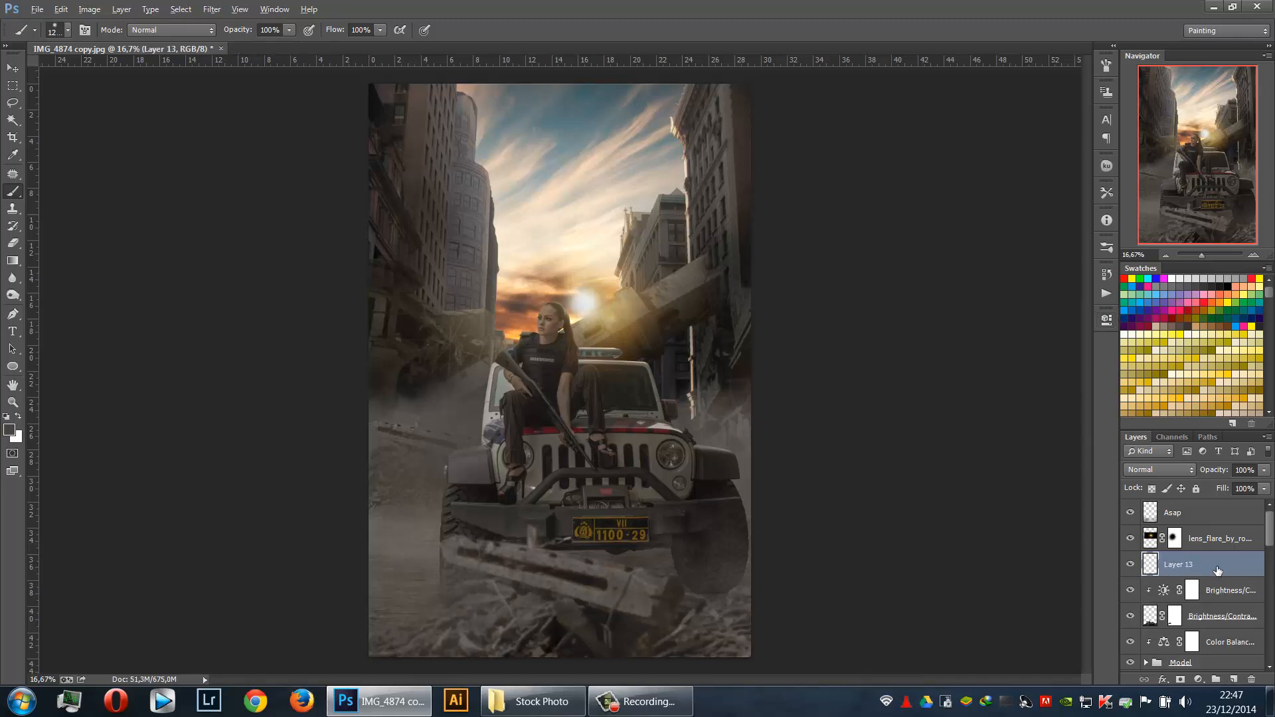
{"action": "left_click", "coordinate": [1215, 576], "text": "alt"}
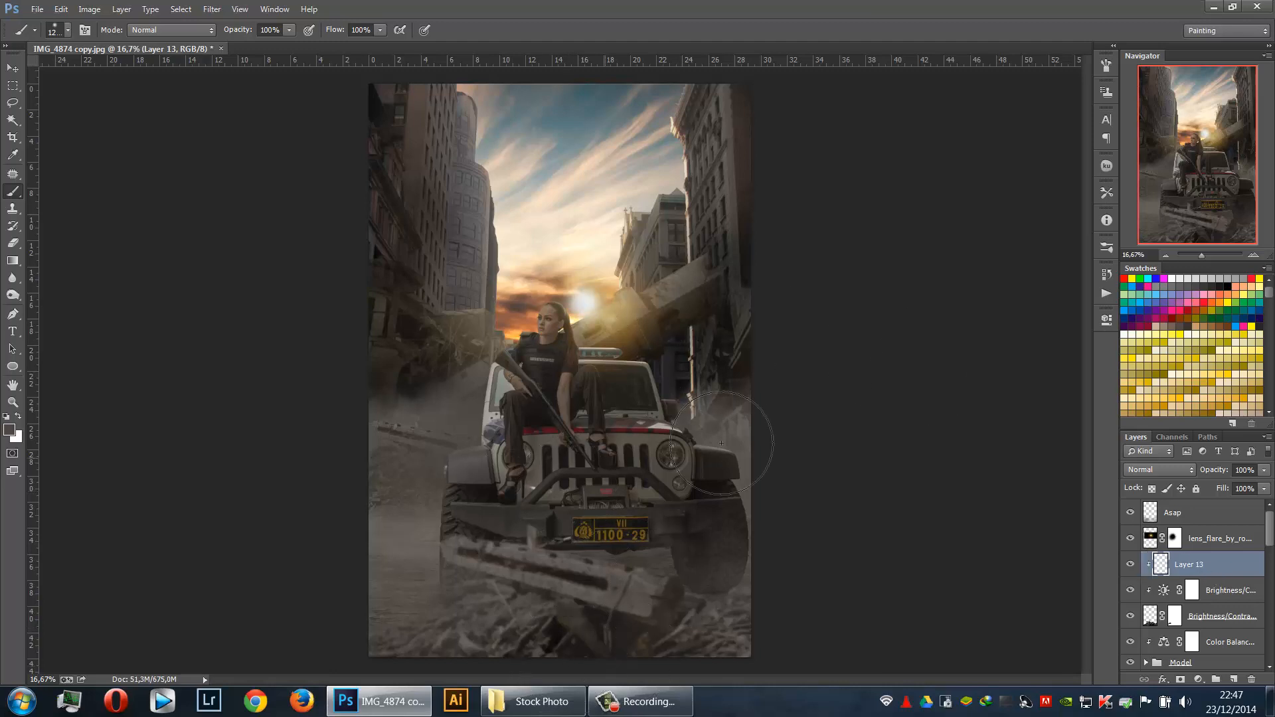
{"action": "left_click", "coordinate": [1227, 286]}
{"action": "left_click", "coordinate": [288, 30]}
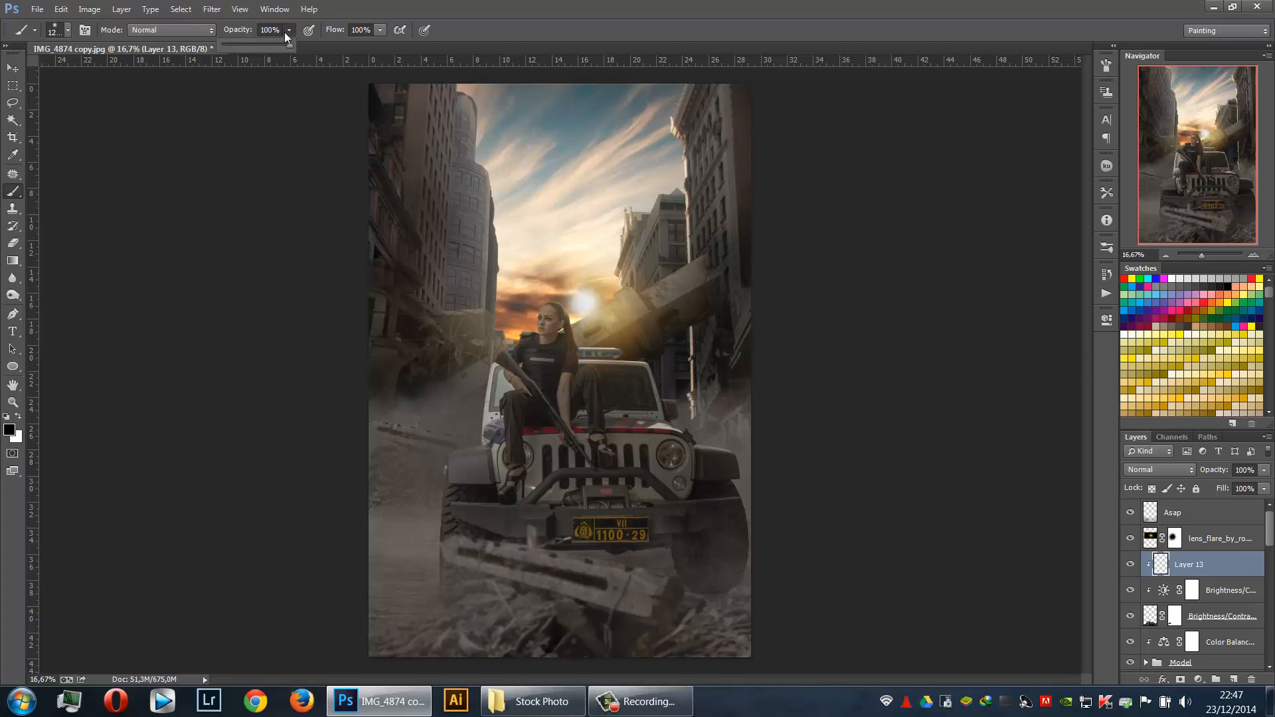
{"action": "left_click", "coordinate": [247, 45]}
{"action": "left_click", "coordinate": [552, 639]}
{"action": "mouse_move", "coordinate": [548, 639]}
{"action": "left_mouse_down"}
{"action": "mouse_move", "coordinate": [530, 639]}
{"action": "mouse_move", "coordinate": [794, 634]}
{"action": "mouse_move", "coordinate": [537, 634]}
{"action": "mouse_move", "coordinate": [550, 632]}
{"action": "left_mouse_up"}
Paint black shading over the jeep's lower body on a new layer clipped to the Model group, and set its opacity to 71%
{"action": "scroll", "coordinate": [1199, 590], "scroll_direction": "down", "scroll_amount": 2}
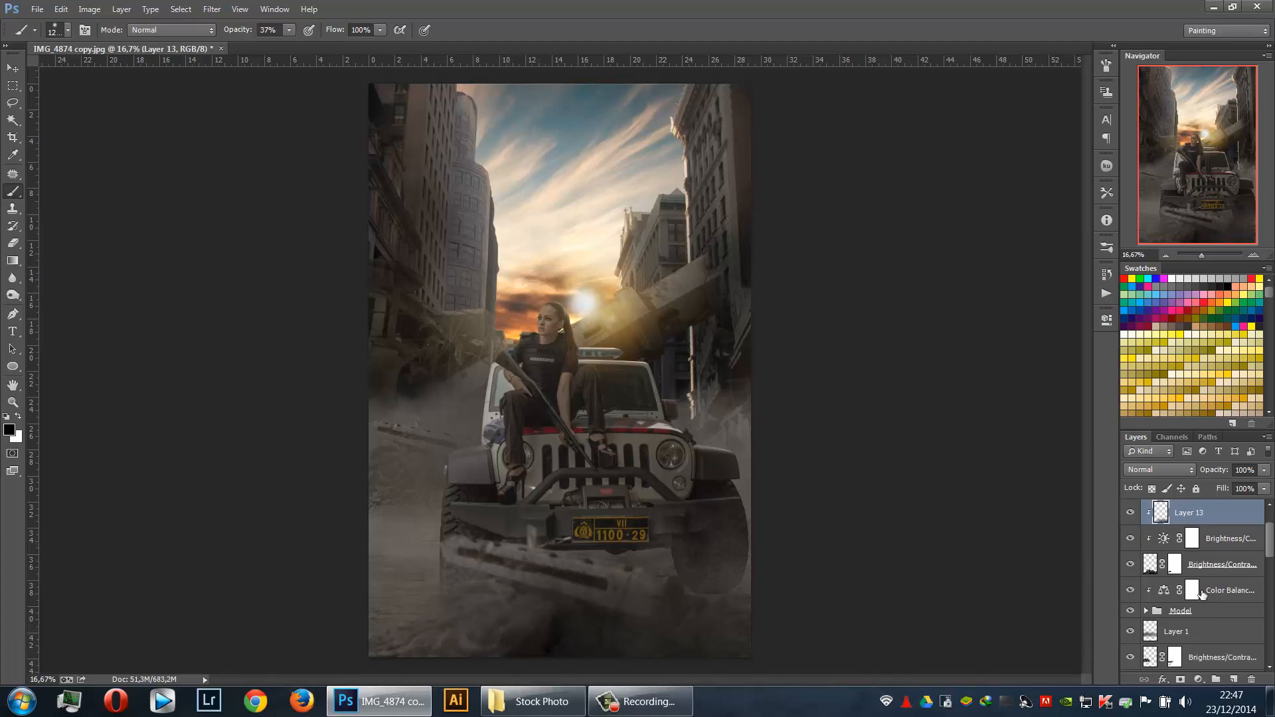
{"action": "left_click", "coordinate": [1207, 610]}
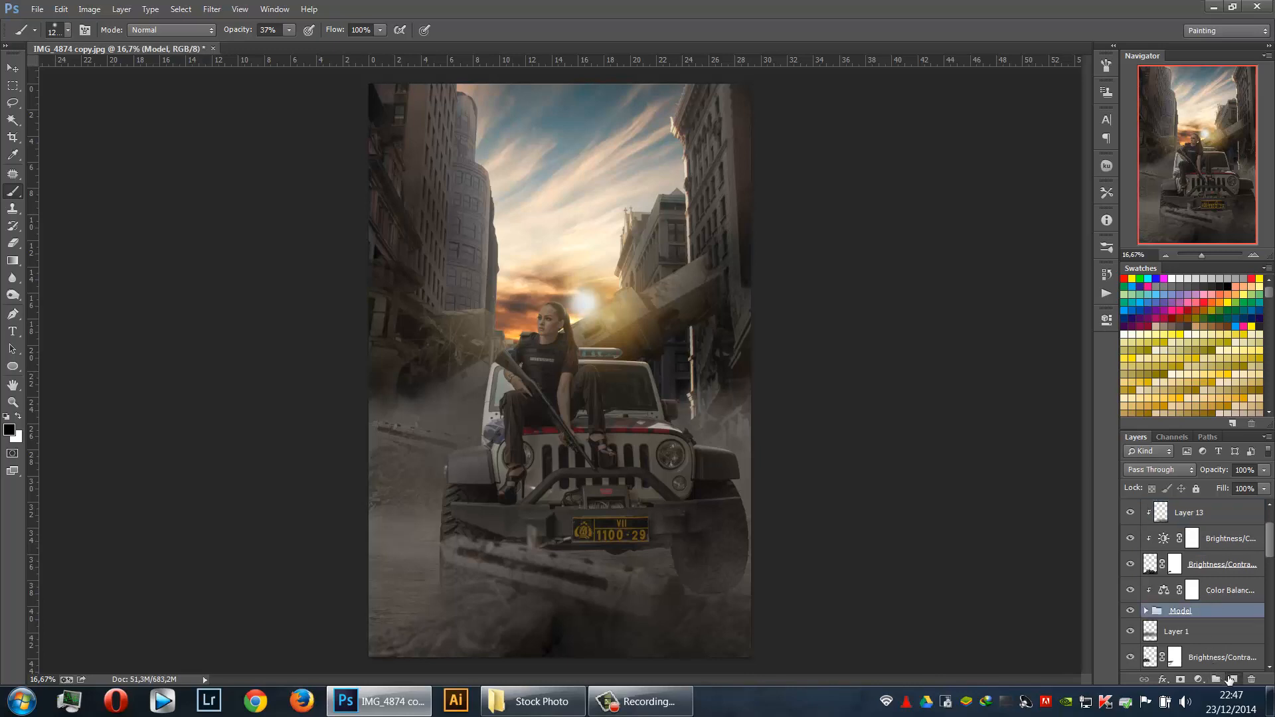
{"action": "left_click", "coordinate": [1231, 679]}
{"action": "mouse_move", "coordinate": [518, 523]}
{"action": "left_mouse_down"}
{"action": "mouse_move", "coordinate": [482, 541]}
{"action": "mouse_move", "coordinate": [455, 578]}
{"action": "mouse_move", "coordinate": [484, 548]}
{"action": "mouse_move", "coordinate": [740, 558]}
{"action": "mouse_move", "coordinate": [668, 413]}
{"action": "mouse_move", "coordinate": [681, 481]}
{"action": "mouse_move", "coordinate": [640, 501]}
{"action": "mouse_move", "coordinate": [736, 515]}
{"action": "mouse_move", "coordinate": [774, 558]}
{"action": "mouse_move", "coordinate": [684, 579]}
{"action": "mouse_move", "coordinate": [494, 589]}
{"action": "mouse_move", "coordinate": [578, 631]}
{"action": "left_mouse_up"}
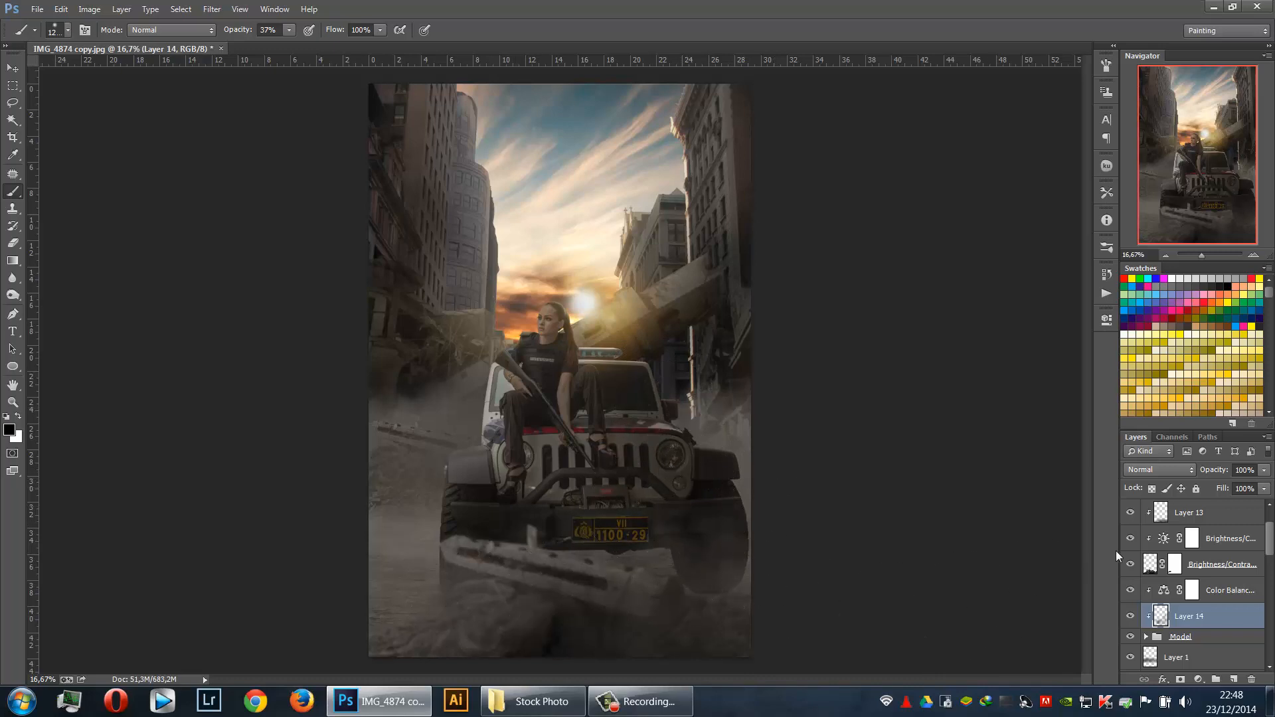
{"action": "left_click", "coordinate": [1264, 470]}
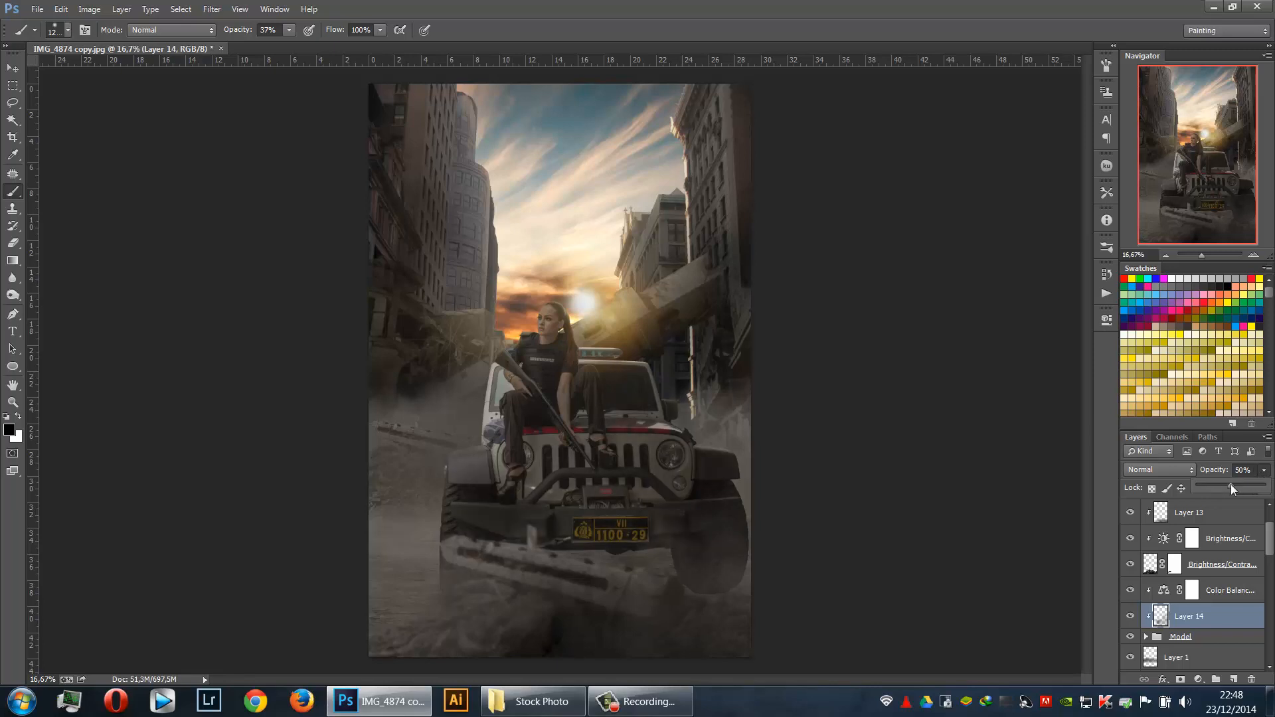
{"action": "left_click_drag", "start_coordinate": [1230, 485], "coordinate": [1245, 486]}
Move the foreground debris layer, Brightness/Contrast 5, slightly upward in front of the jeep
{"action": "key", "text": "v"}
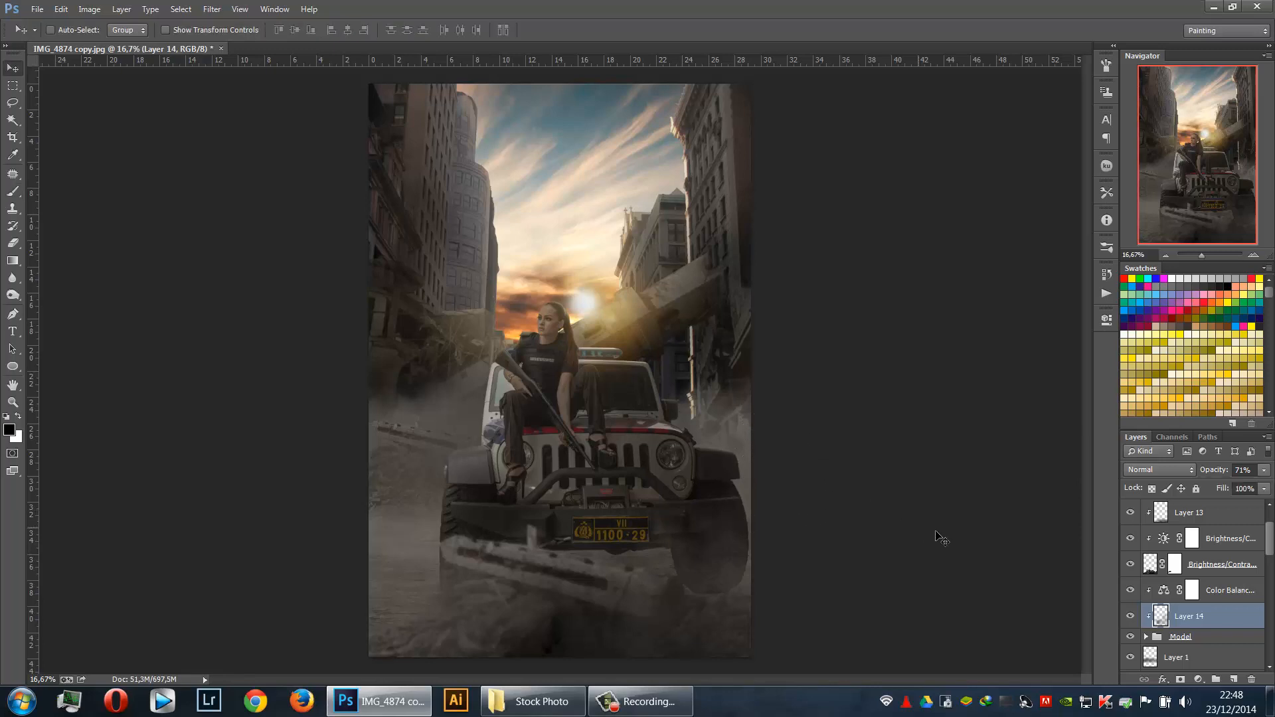
{"action": "scroll", "coordinate": [1212, 539], "scroll_direction": "up", "scroll_amount": 2}
{"action": "left_click", "coordinate": [1205, 576]}
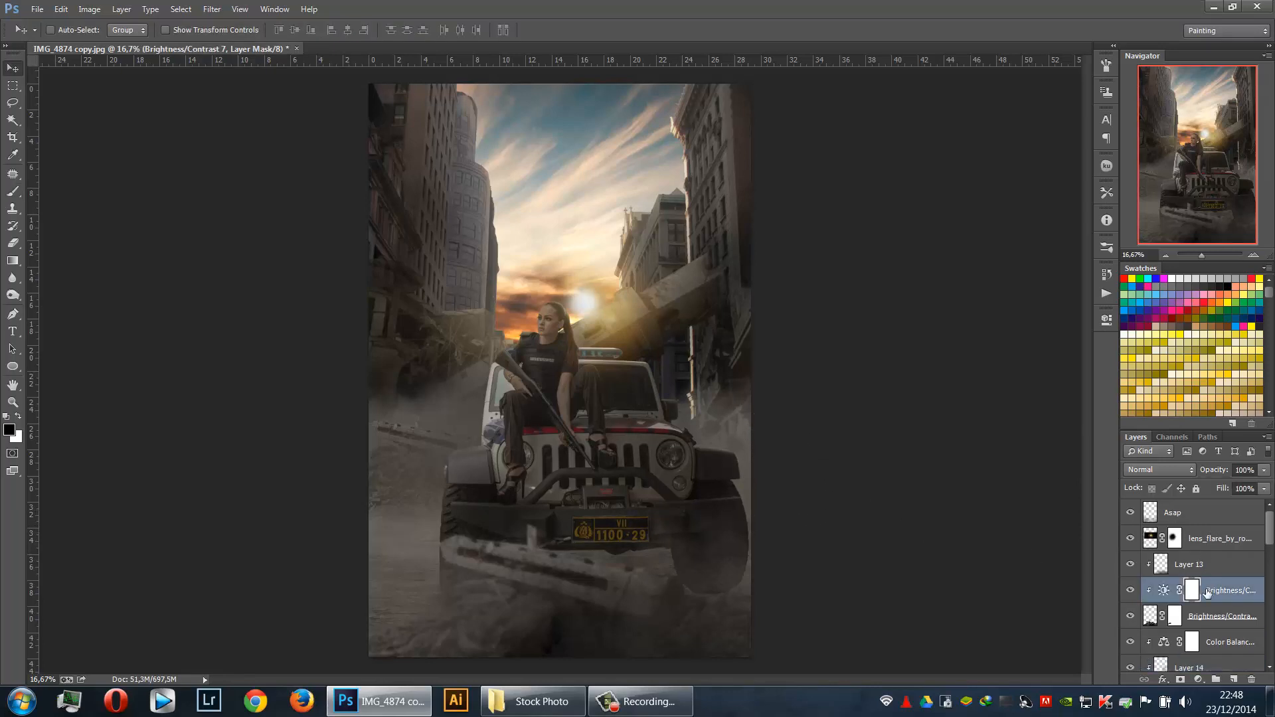
{"action": "left_click", "coordinate": [1205, 614]}
{"action": "left_click_drag", "start_coordinate": [695, 598], "coordinate": [695, 597]}
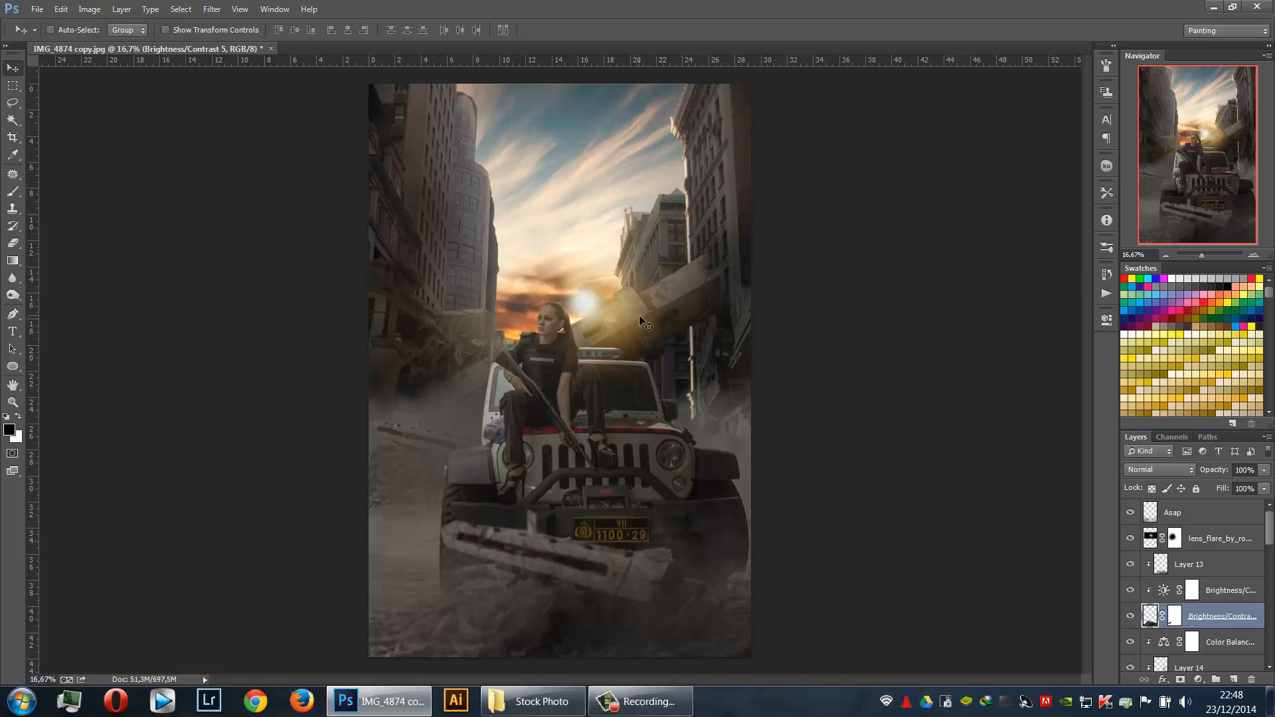
Place the the_spark_never_lit_up_a_fire image above the Asap layer, scaled to about 388% and covering the lower part of the composite
{"action": "left_click", "coordinate": [1236, 515]}
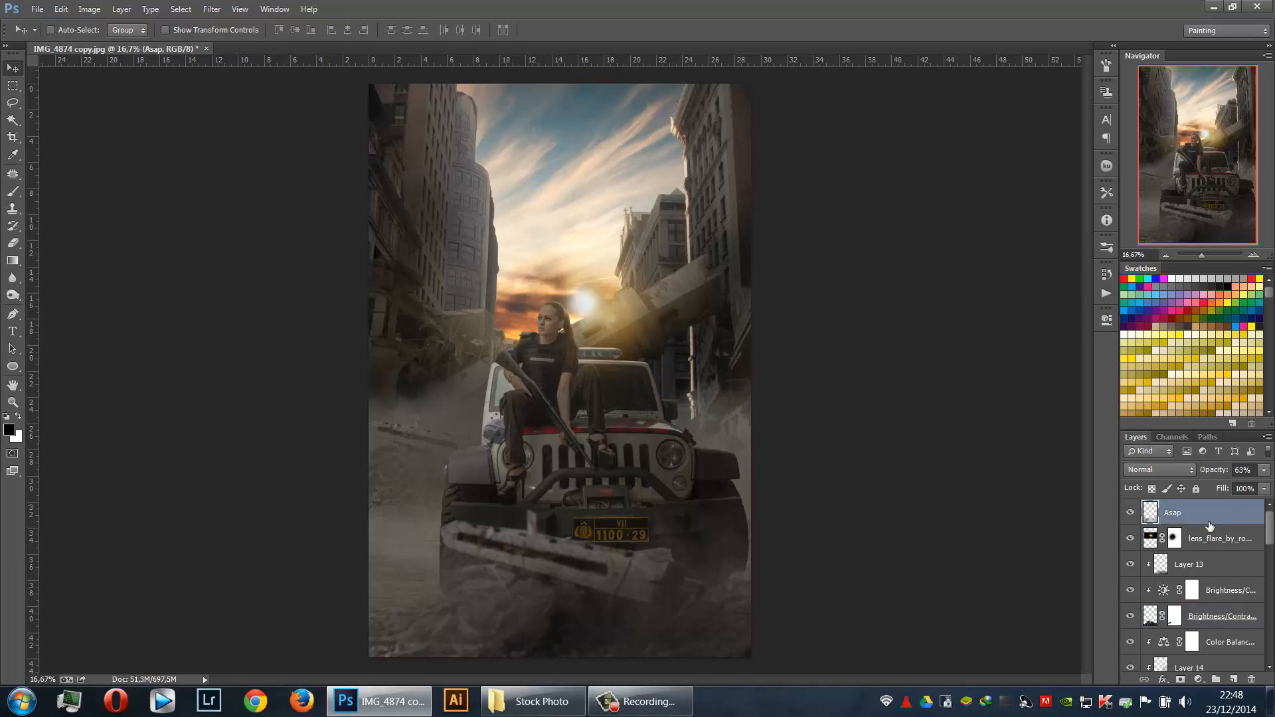
{"action": "mouse_move", "coordinate": [556, 707]}
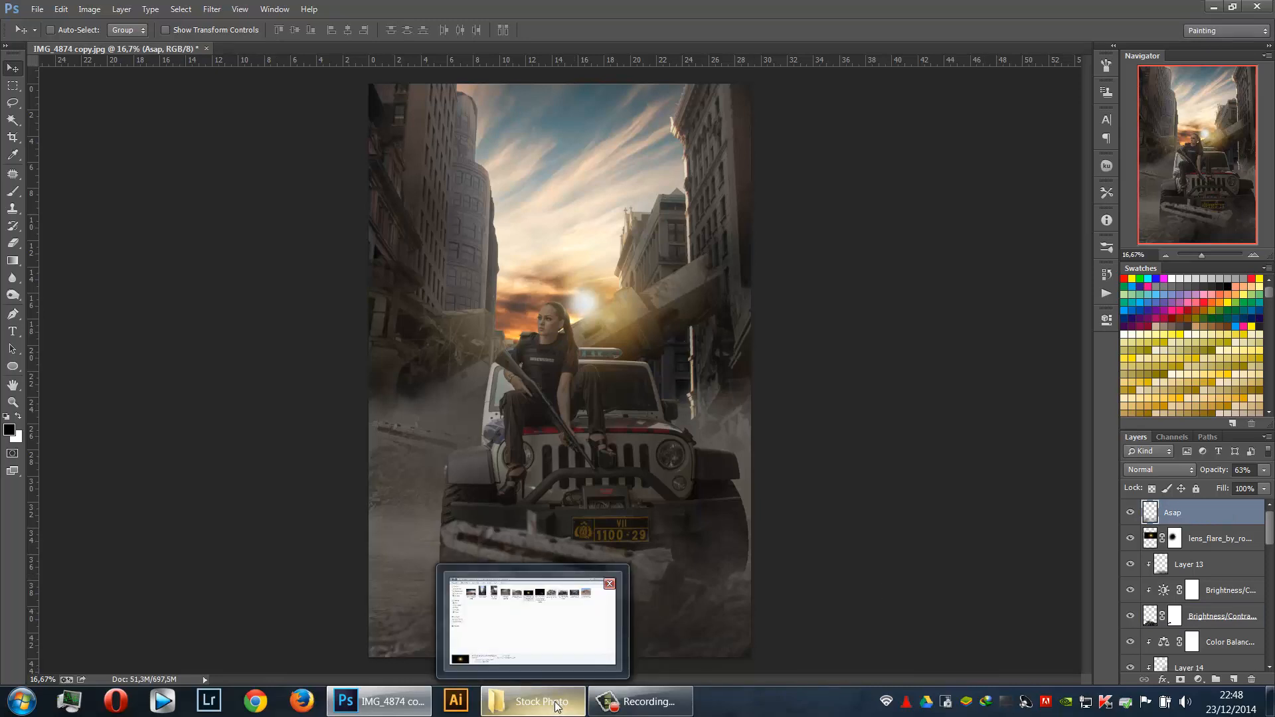
{"action": "left_click", "coordinate": [556, 706]}
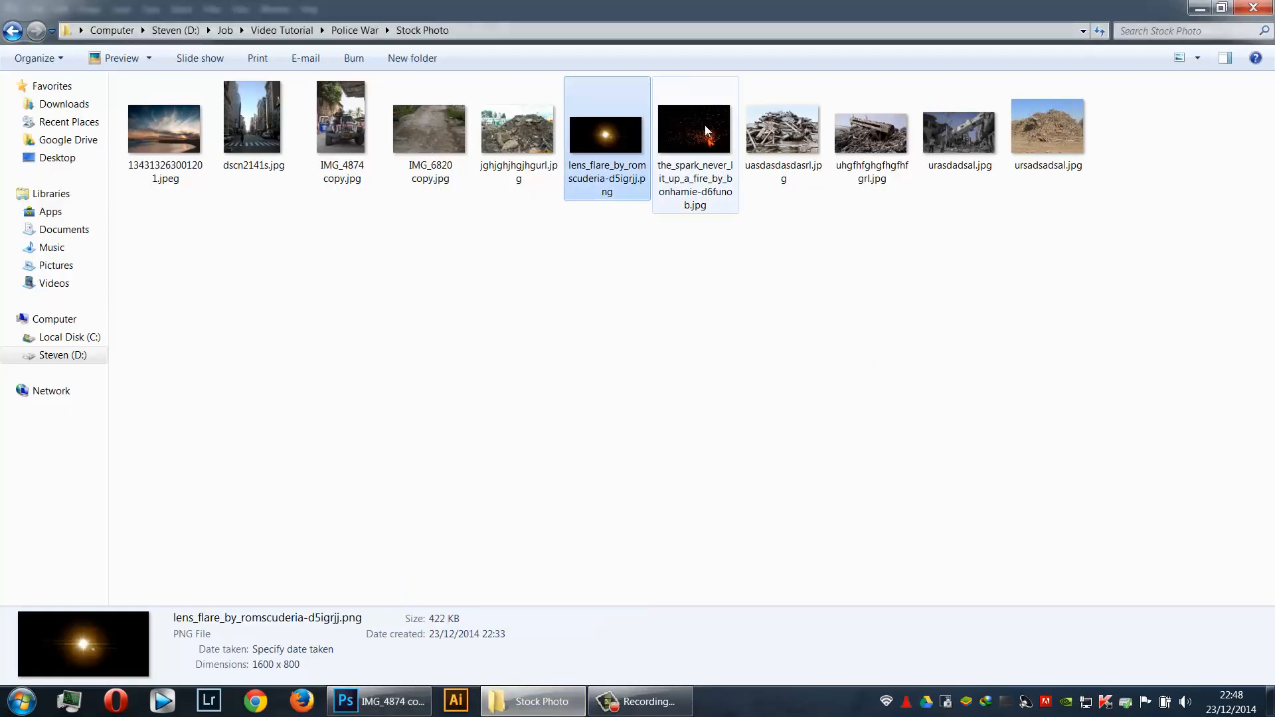
{"action": "left_click_drag", "start_coordinate": [697, 166], "coordinate": [588, 448]}
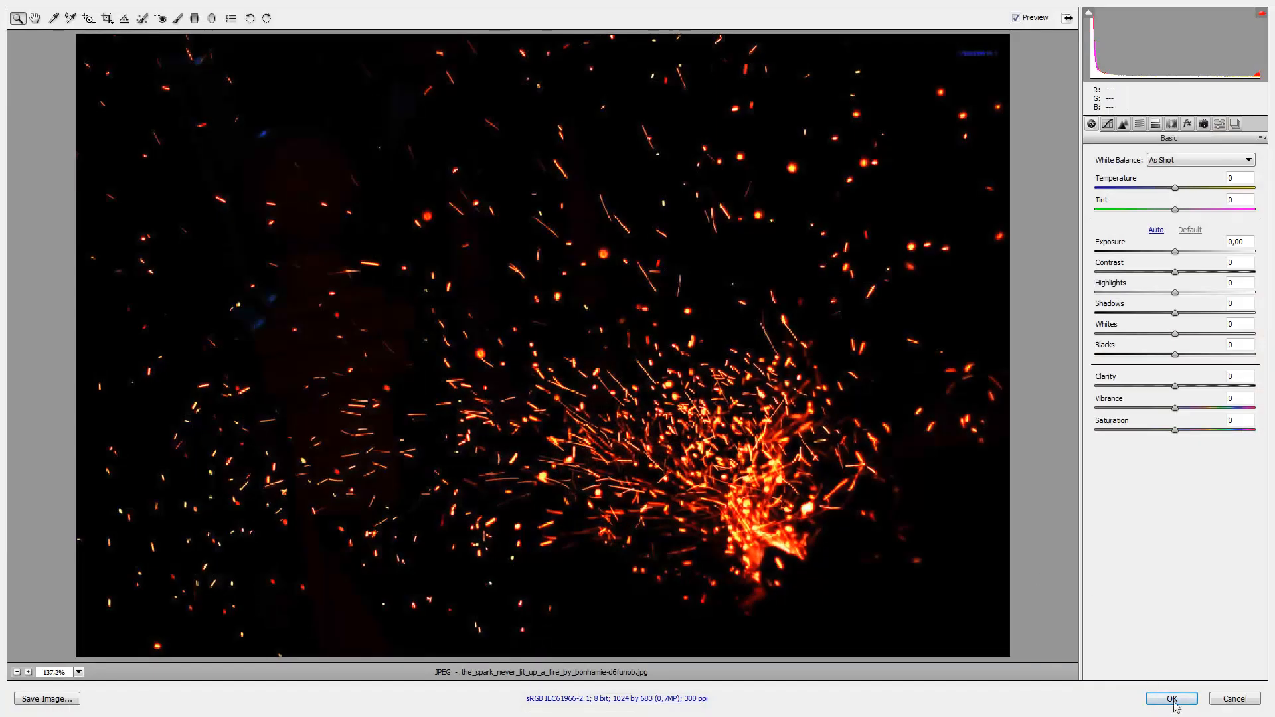
{"action": "left_click", "coordinate": [1162, 692]}
{"action": "left_click_drag", "start_coordinate": [620, 340], "coordinate": [1023, 179]}
{"action": "left_click_drag", "start_coordinate": [836, 289], "coordinate": [697, 593]}
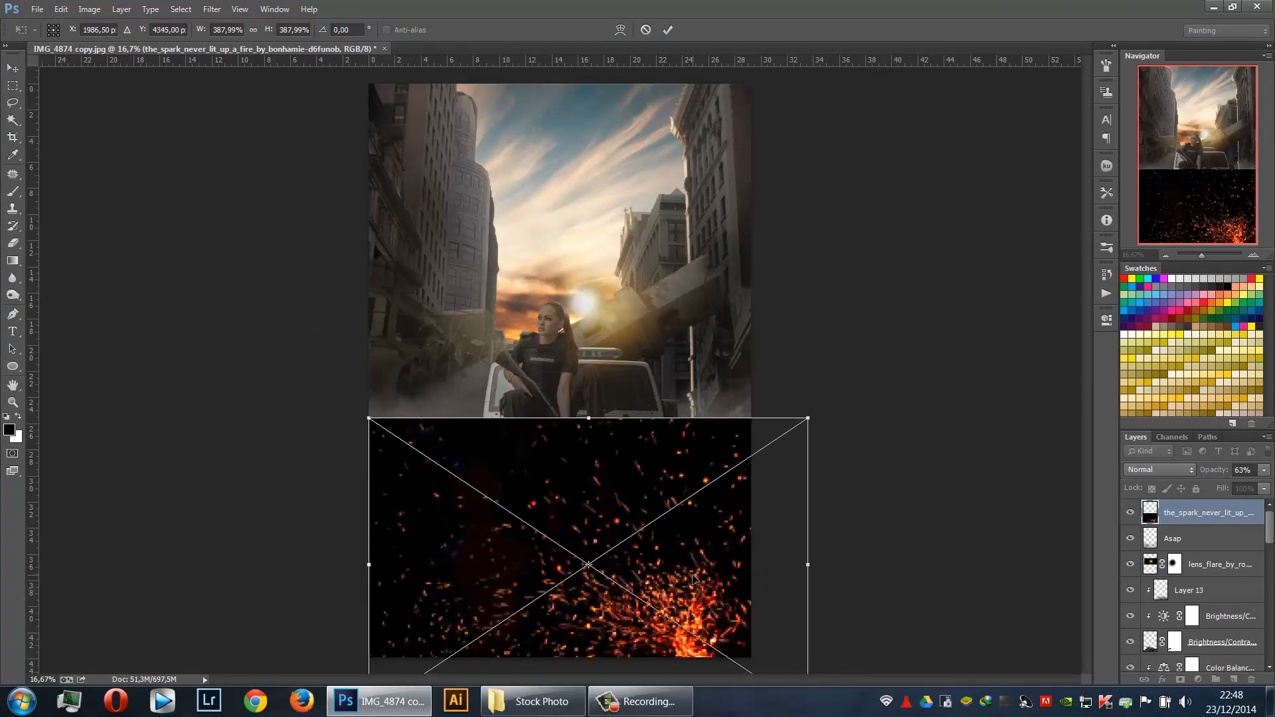
{"action": "key", "text": "Return"}
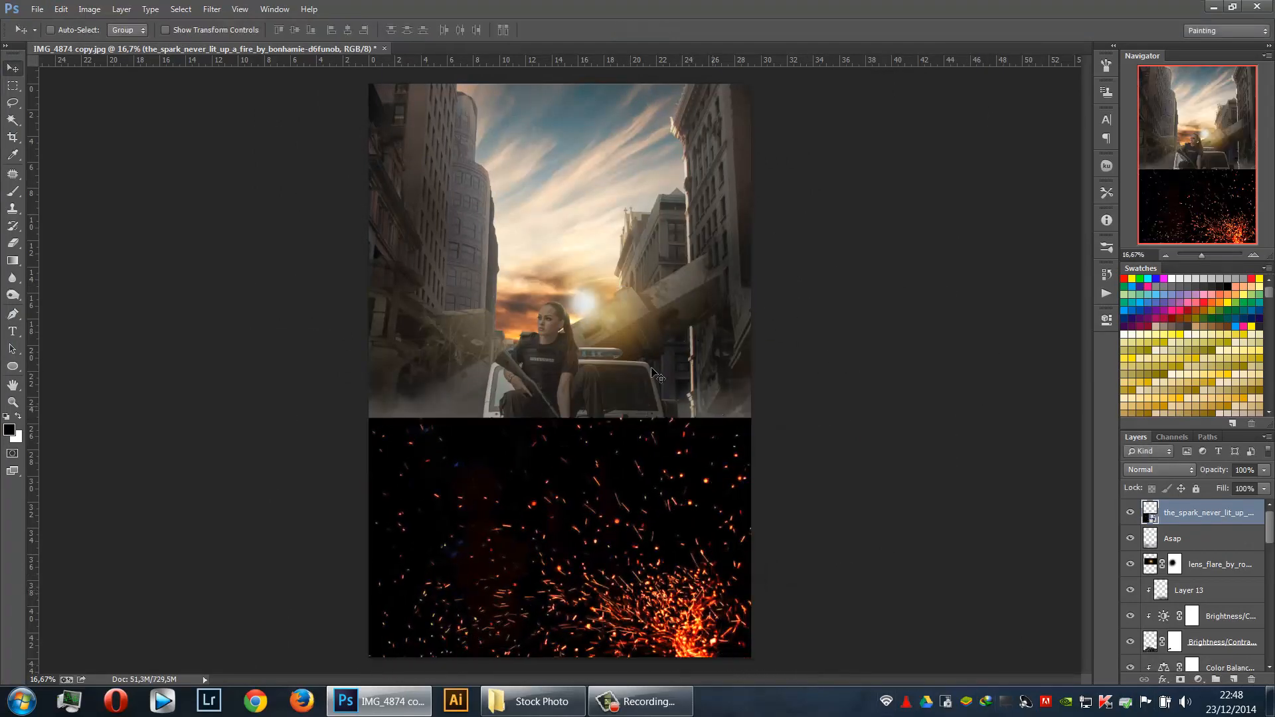
Set the sparks layer's blend mode to Screen and shift the sparks slightly over the foreground
{"action": "left_click", "coordinate": [1139, 474]}
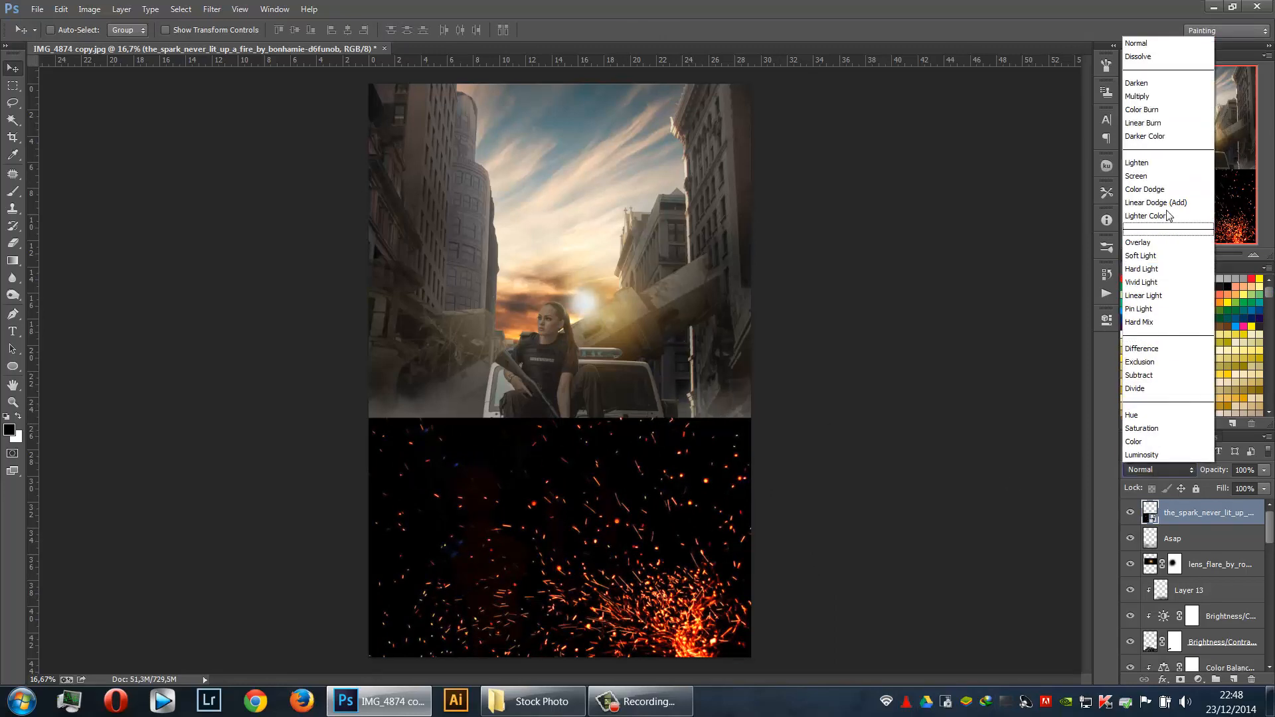
{"action": "left_click", "coordinate": [1155, 179]}
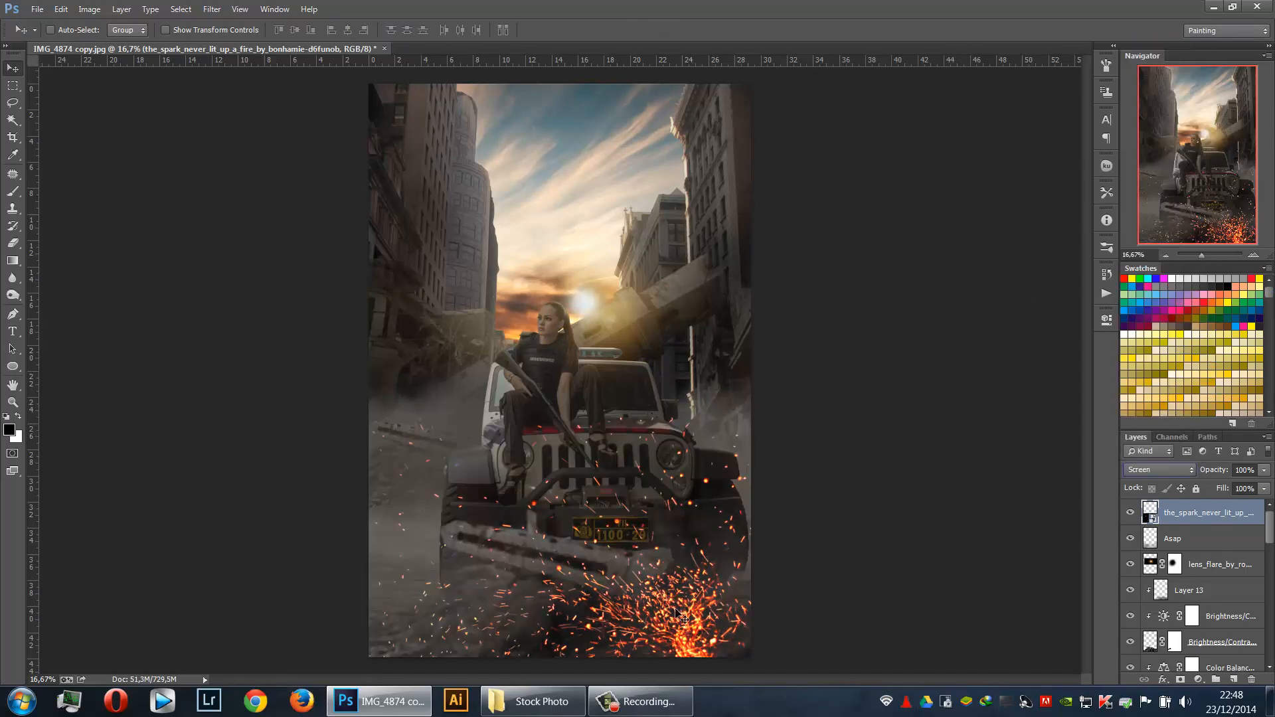
{"action": "mouse_move", "coordinate": [680, 627]}
{"action": "left_mouse_down"}
{"action": "mouse_move", "coordinate": [702, 639]}
{"action": "mouse_move", "coordinate": [670, 630]}
{"action": "left_mouse_up"}
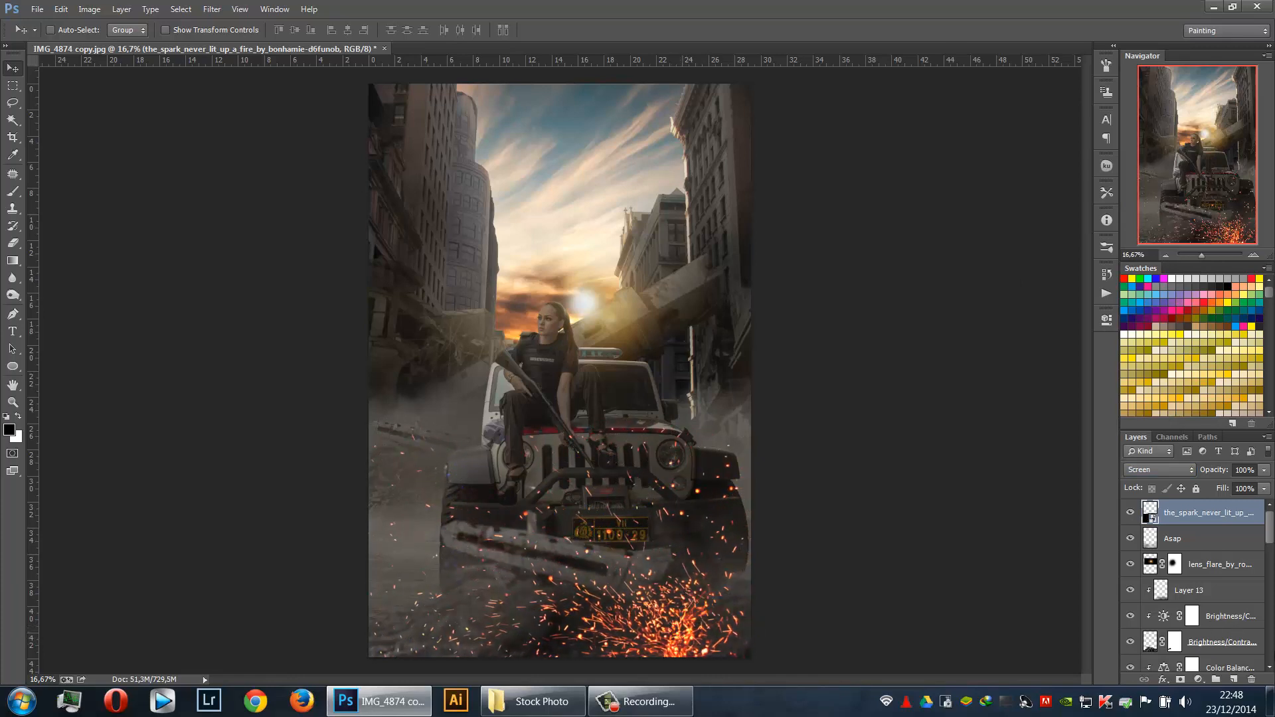
Add a mask to the sparks layer and paint black over the jeep, raising the brush opacity from 37% to 100%
{"action": "left_click", "coordinate": [1180, 679]}
{"action": "key", "text": "b"}
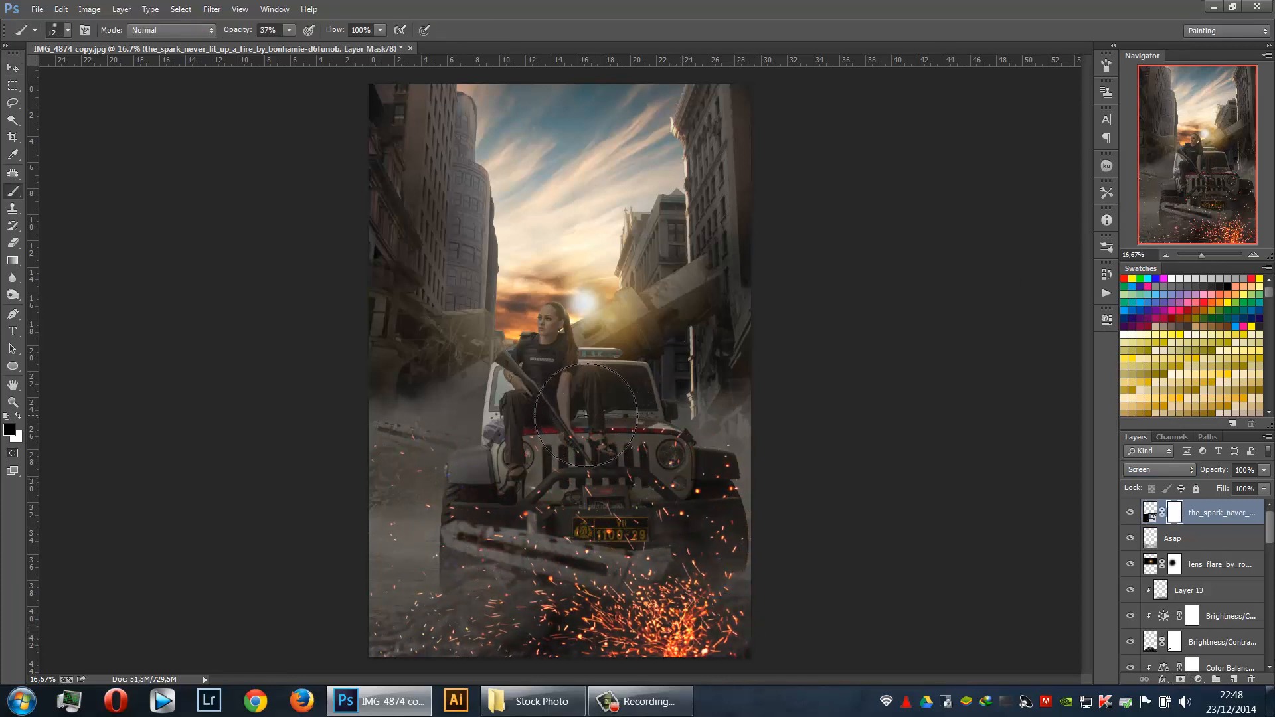
{"action": "mouse_move", "coordinate": [588, 410]}
{"action": "left_mouse_down"}
{"action": "mouse_move", "coordinate": [522, 468]}
{"action": "mouse_move", "coordinate": [532, 454]}
{"action": "mouse_move", "coordinate": [542, 480]}
{"action": "mouse_move", "coordinate": [585, 480]}
{"action": "left_mouse_up"}
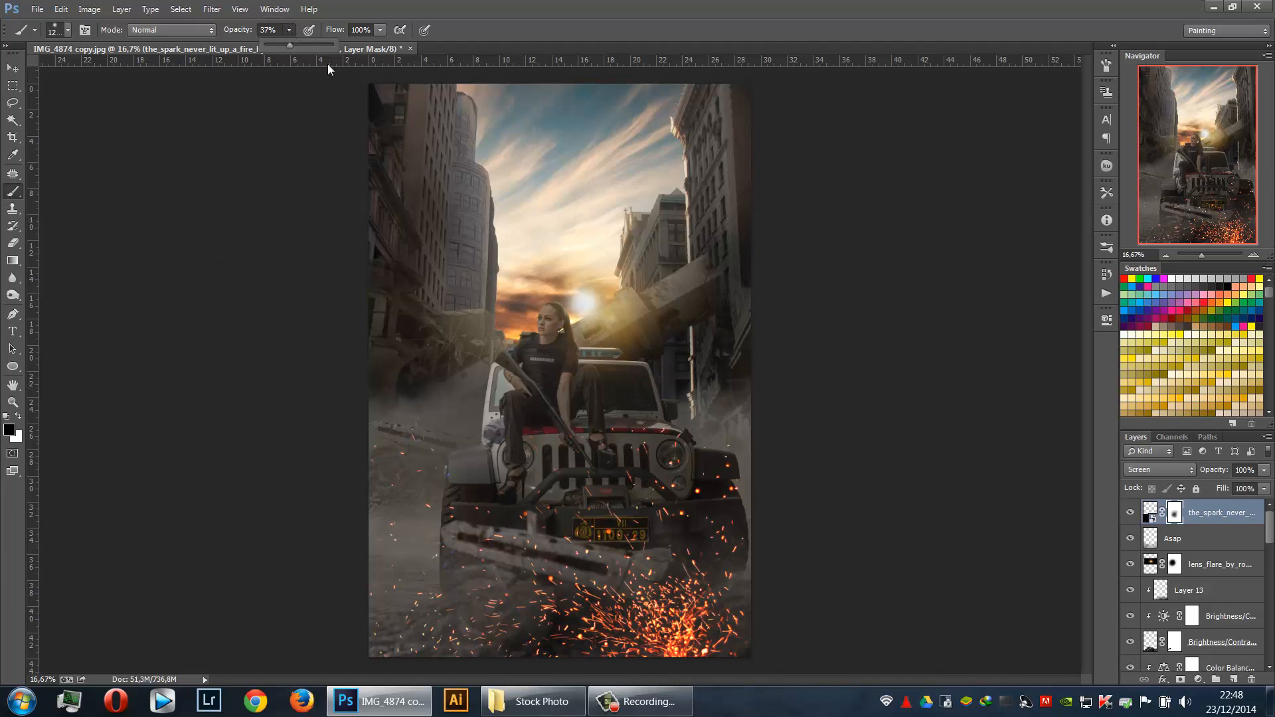
{"action": "left_click_drag", "start_coordinate": [316, 42], "coordinate": [334, 42]}
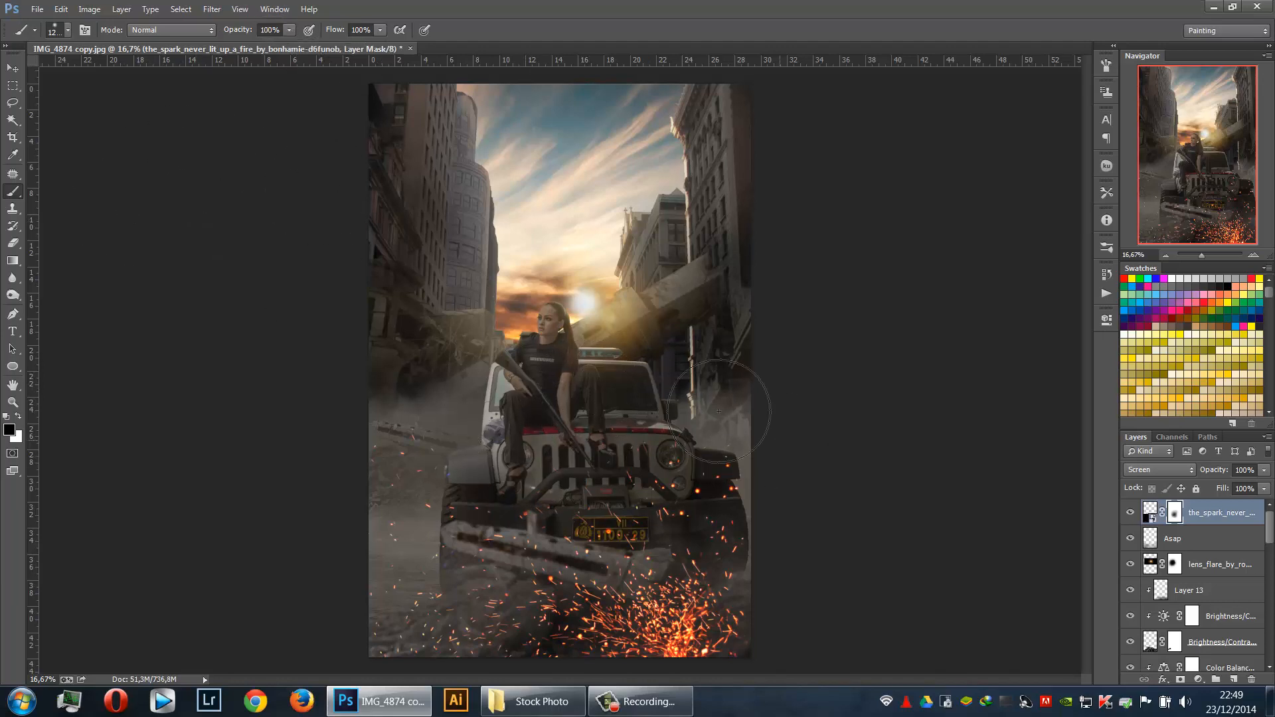
Move the sparks toward the image's lower-right corner and mask out more of them over the jeep, keeping layer opacity at 100%
{"action": "key", "text": "v"}
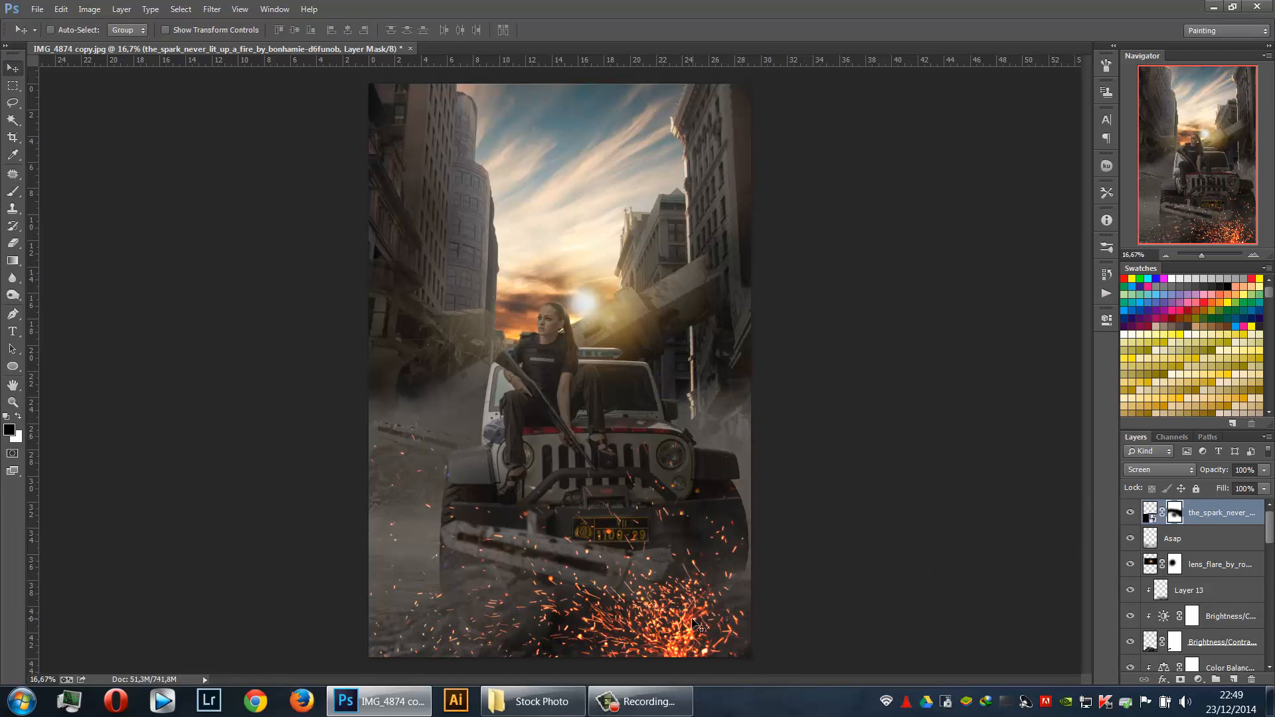
{"action": "left_click_drag", "start_coordinate": [693, 619], "coordinate": [741, 621]}
{"action": "key", "text": "b"}
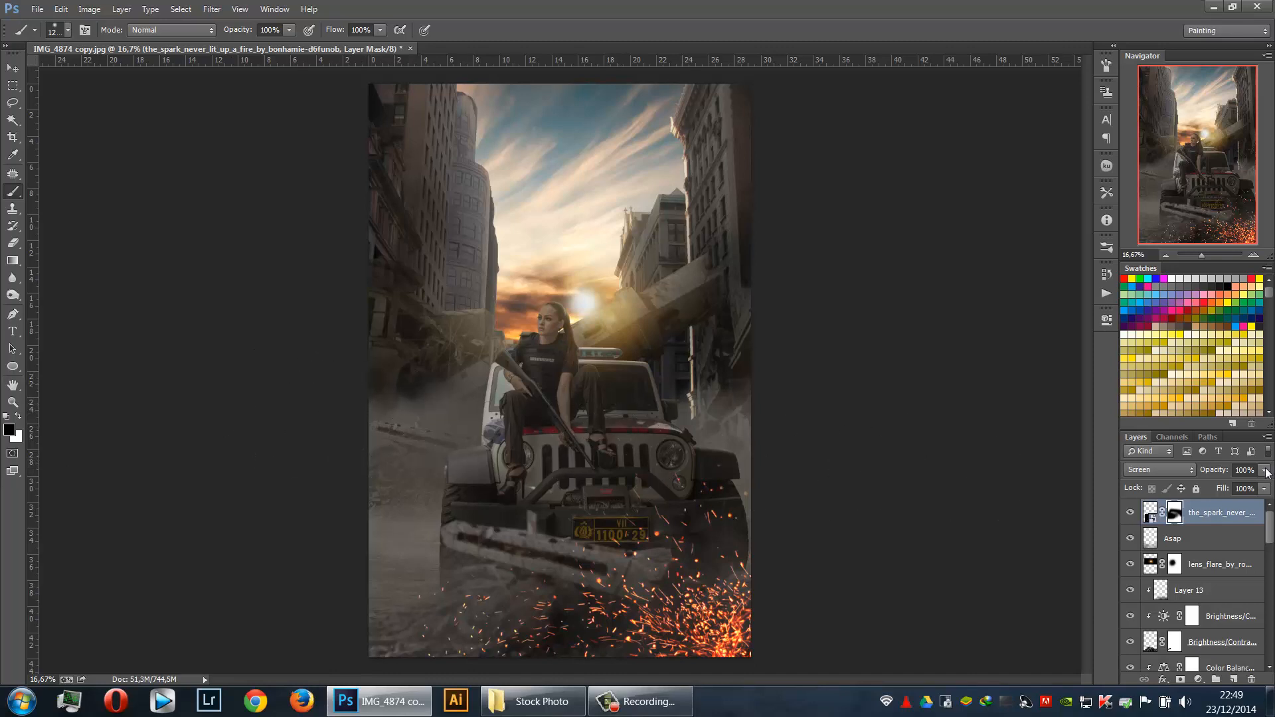
{"action": "left_click_drag", "start_coordinate": [1221, 491], "coordinate": [1265, 485]}
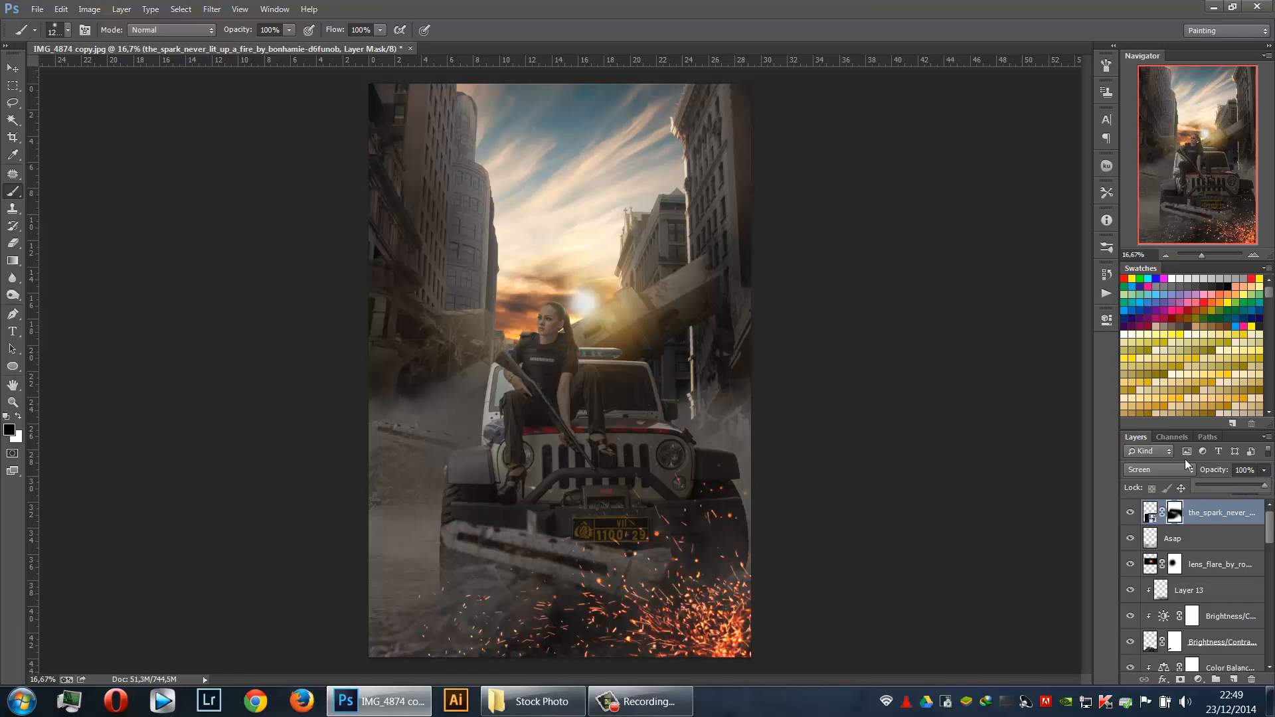
Apply a Gaussian Blur with a radius of about 22.3 pixels to the sparks image
{"action": "left_click", "coordinate": [1150, 512]}
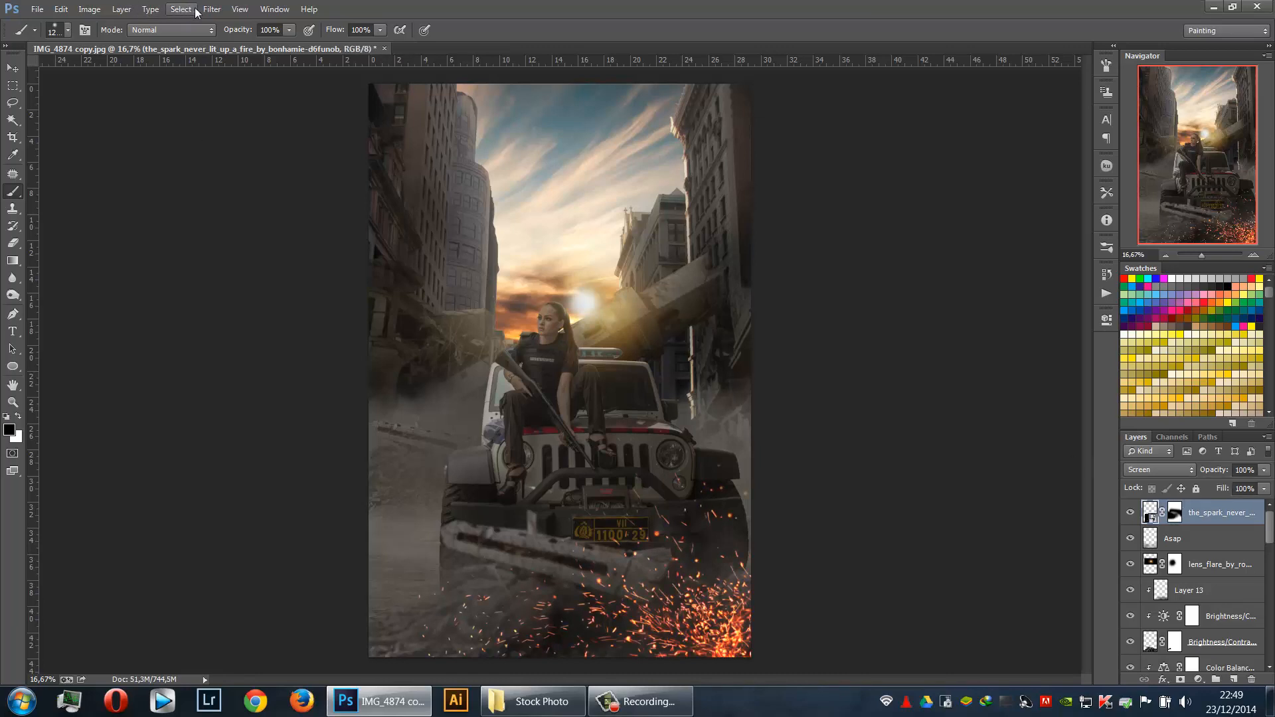
{"action": "left_click", "coordinate": [212, 9]}
{"action": "mouse_move", "coordinate": [398, 193]}
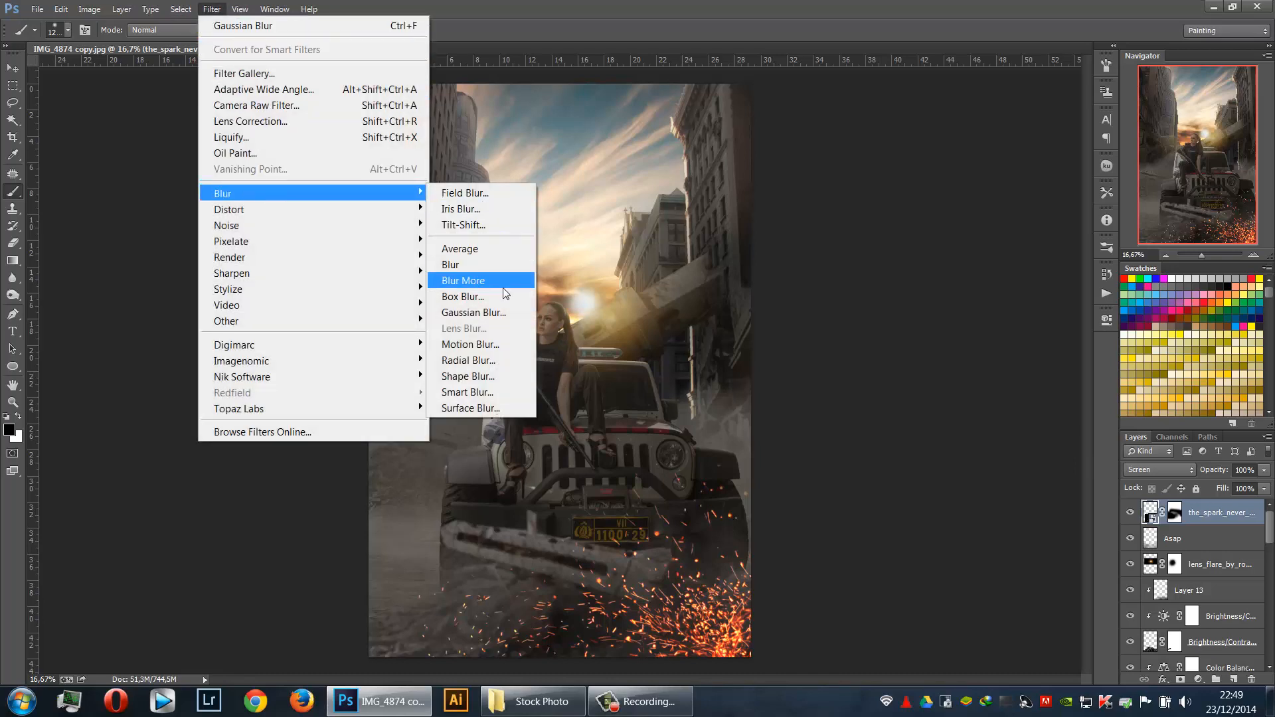
{"action": "left_click", "coordinate": [500, 310]}
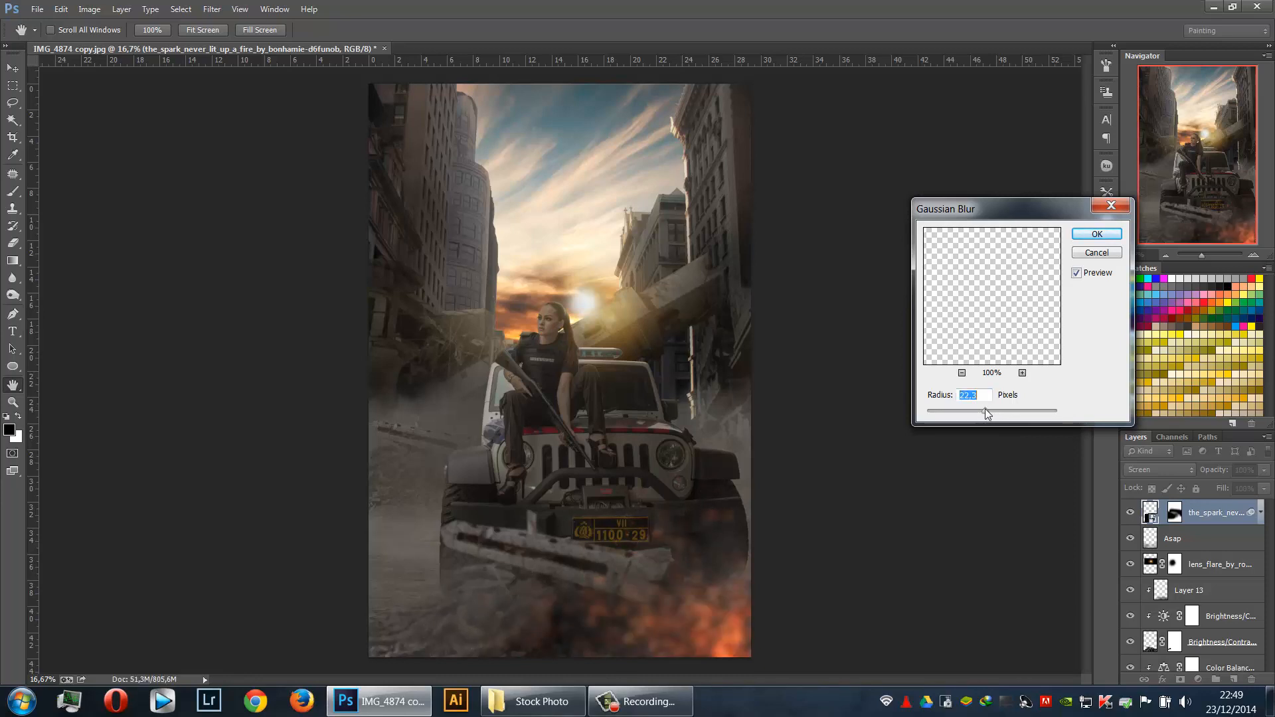
{"action": "left_click", "coordinate": [1096, 233]}
{"action": "key", "text": "b"}
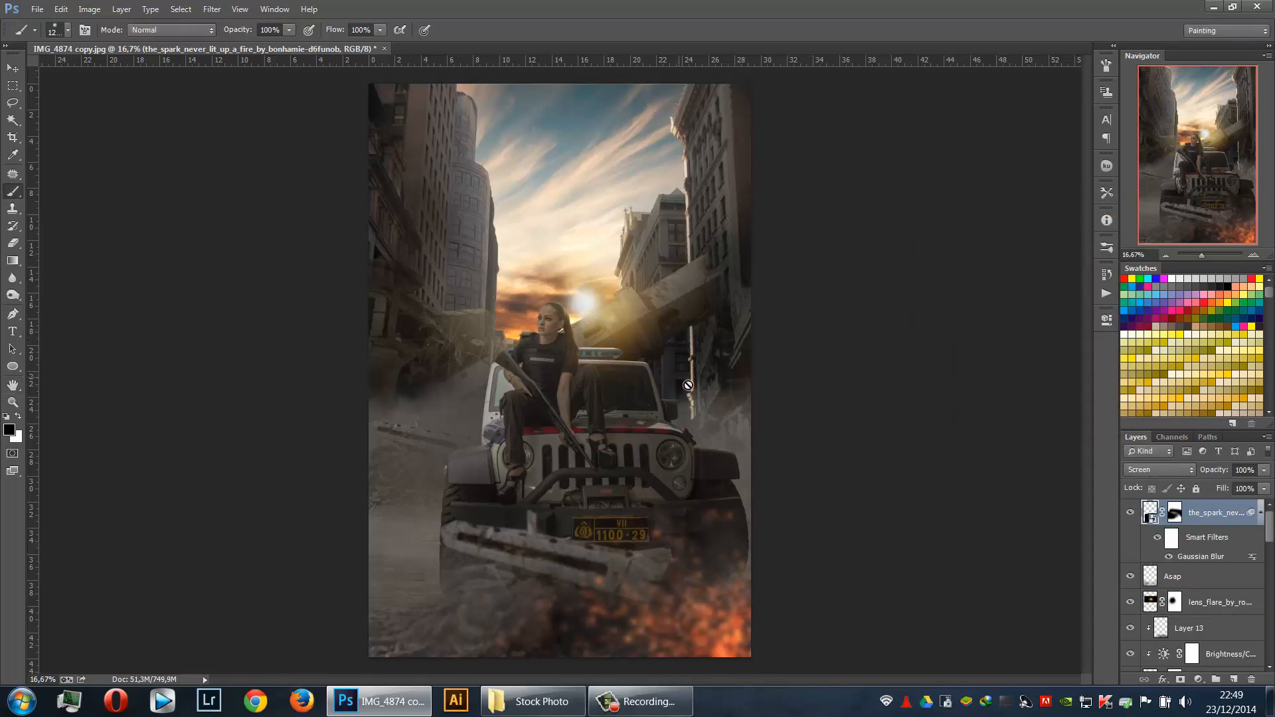
Add a Color Balance adjustment above the Asap layer with midtones at Cyan-Red +6, Magenta-Green -1 and Yellow-Blue -4
{"action": "left_click", "coordinate": [1206, 574]}
{"action": "left_click", "coordinate": [1200, 681]}
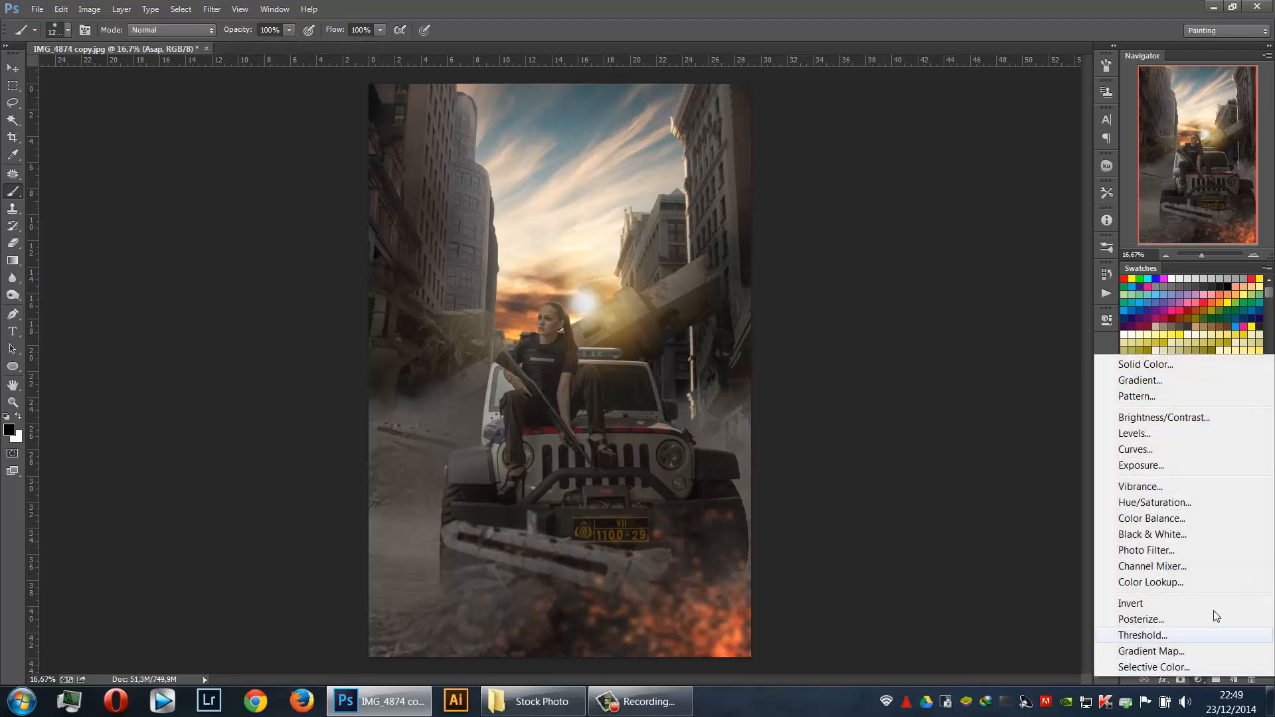
{"action": "left_click", "coordinate": [1189, 525]}
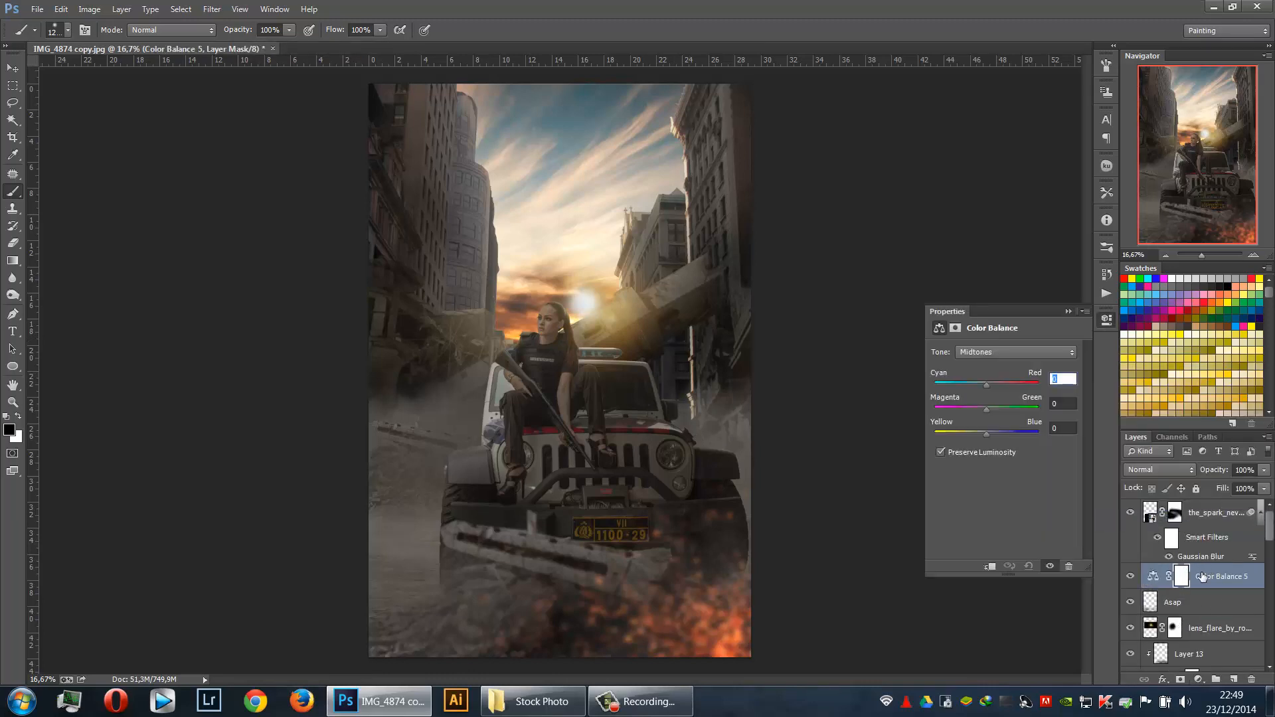
{"action": "left_click_drag", "start_coordinate": [988, 386], "coordinate": [989, 388]}
{"action": "left_click_drag", "start_coordinate": [987, 435], "coordinate": [985, 410]}
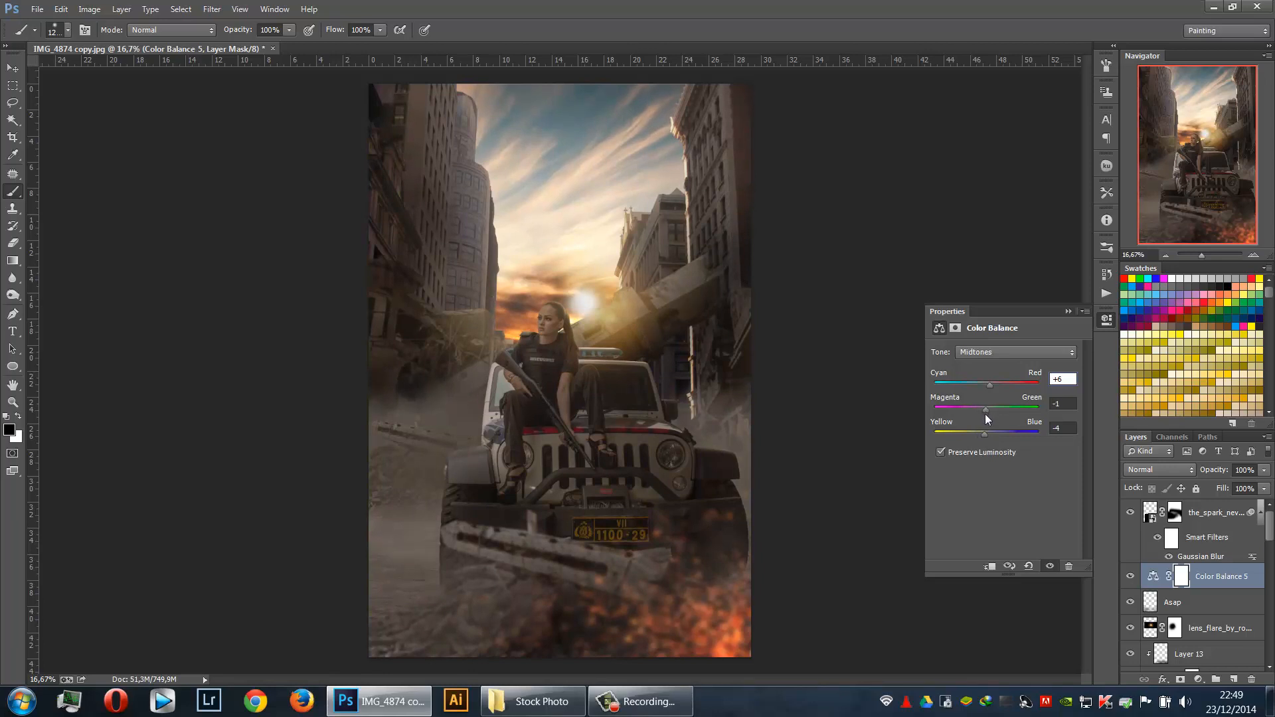
Adjust Cyan-Red in the Color Balance shadows and set their Yellow-Blue value to -3
{"action": "left_click", "coordinate": [992, 356]}
{"action": "left_click", "coordinate": [990, 369]}
{"action": "left_click_drag", "start_coordinate": [987, 390], "coordinate": [985, 434]}
{"action": "left_click_drag", "start_coordinate": [989, 385], "coordinate": [984, 385]}
Set the Color Balance highlights to Cyan-Red +9 and Yellow-Blue -14
{"action": "left_click", "coordinate": [1012, 352]}
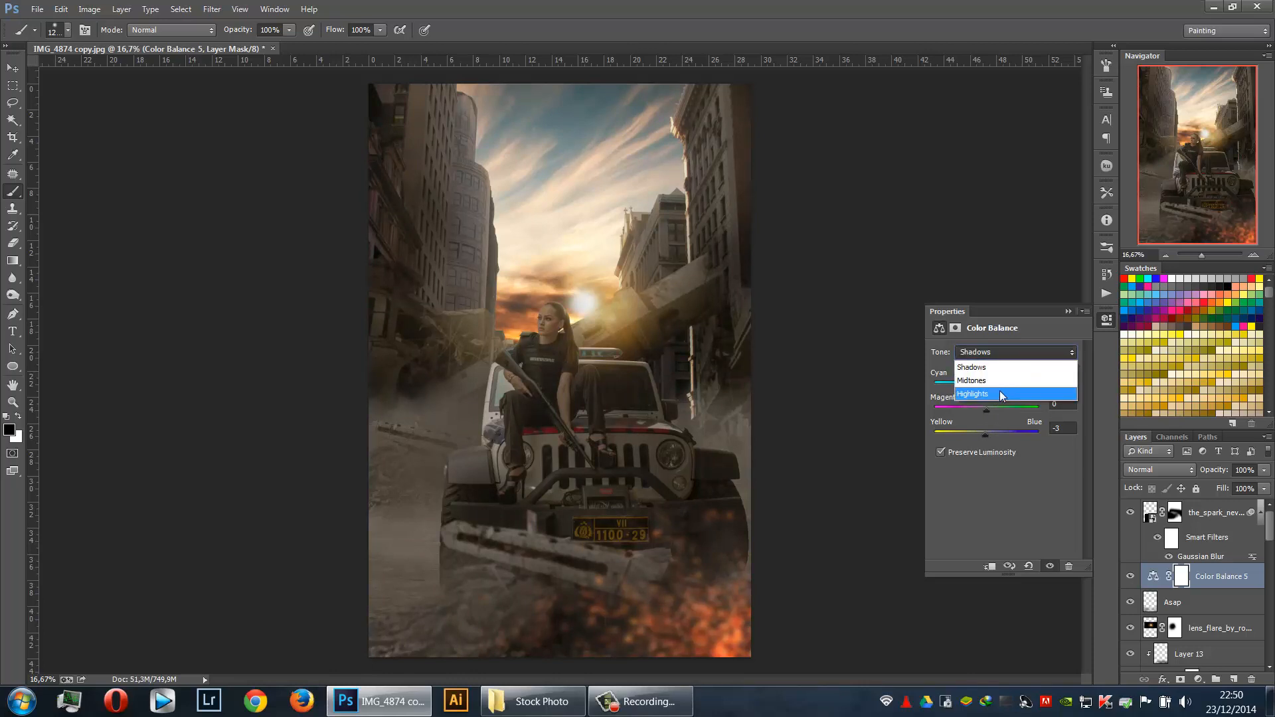
{"action": "left_click", "coordinate": [999, 390]}
{"action": "left_click_drag", "start_coordinate": [992, 434], "coordinate": [991, 435]}
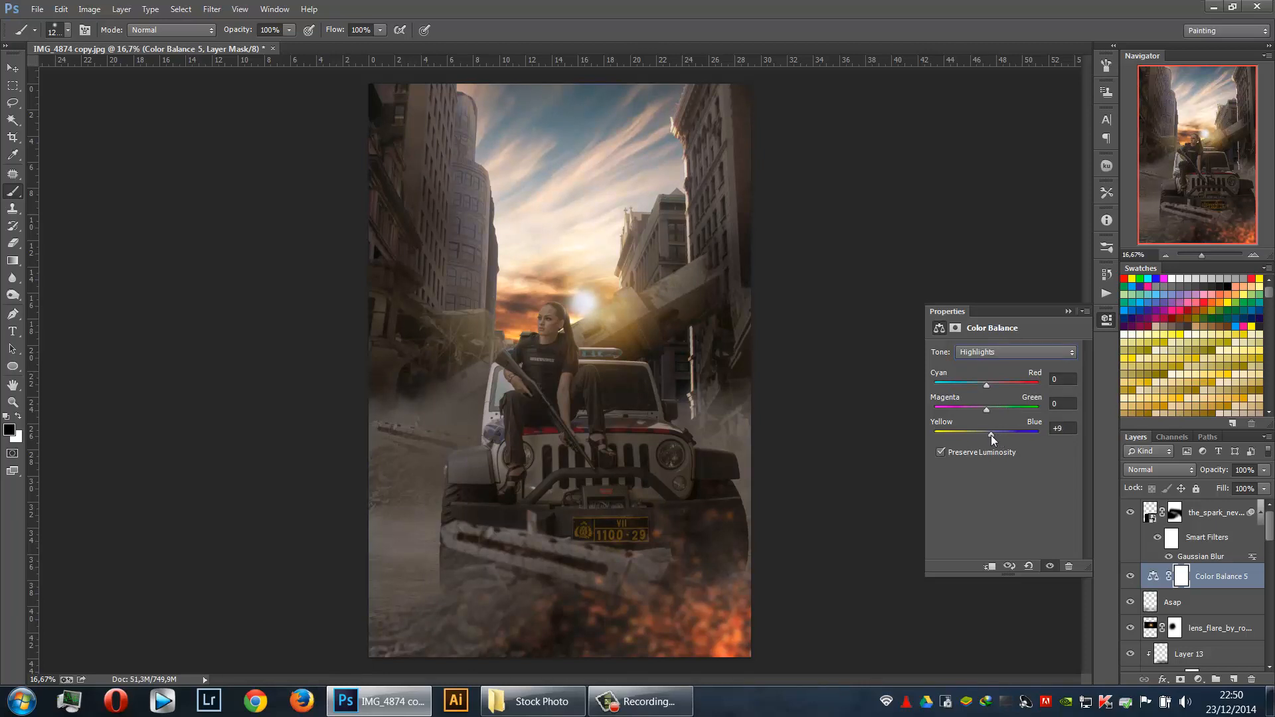
{"action": "left_click_drag", "start_coordinate": [986, 383], "coordinate": [991, 389]}
{"action": "left_click_drag", "start_coordinate": [986, 433], "coordinate": [979, 437]}
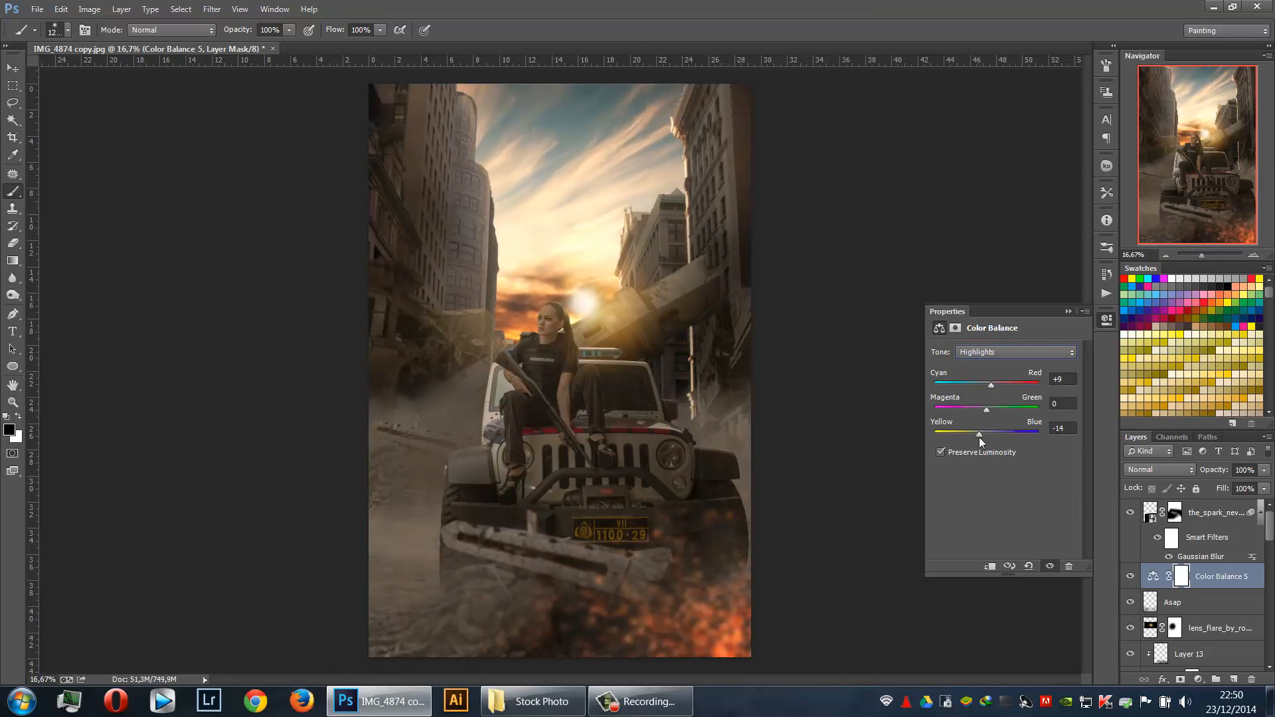
{"action": "left_click", "coordinate": [1069, 315]}
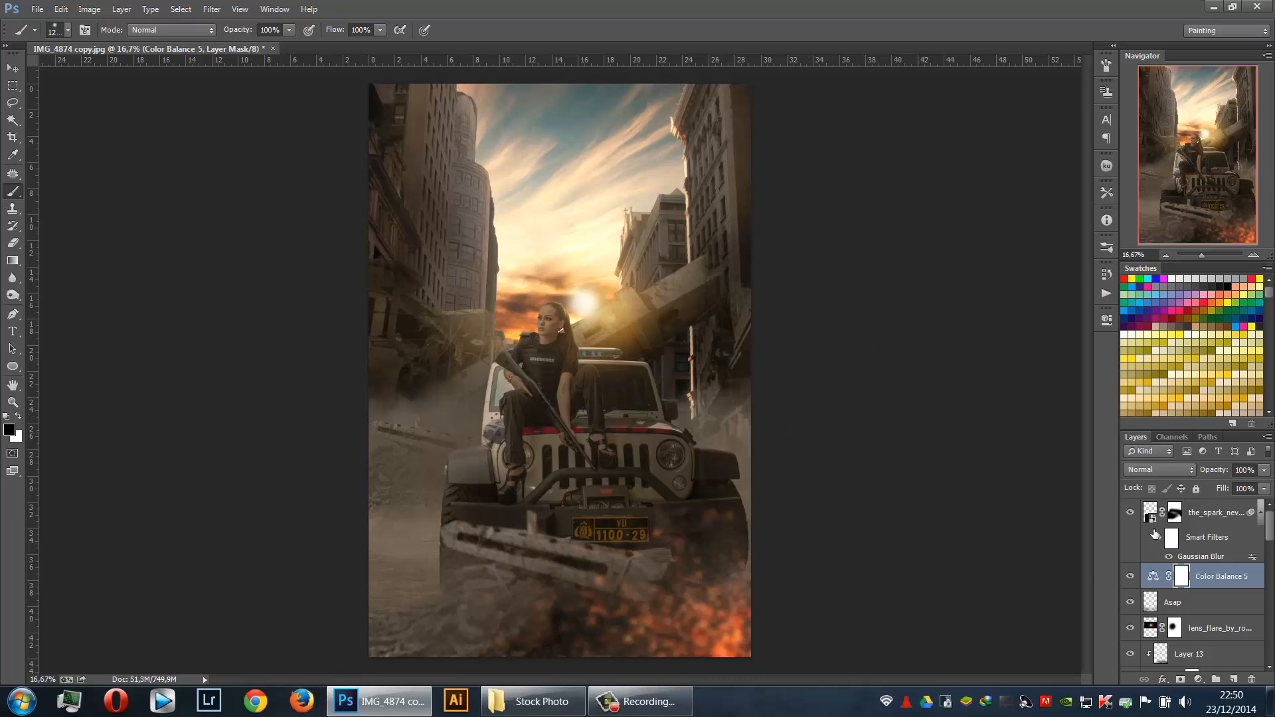
Duplicate the blurred sparks layer, flip the copy horizontally and move it over the image's lower-left area
{"action": "left_click", "coordinate": [1213, 524]}
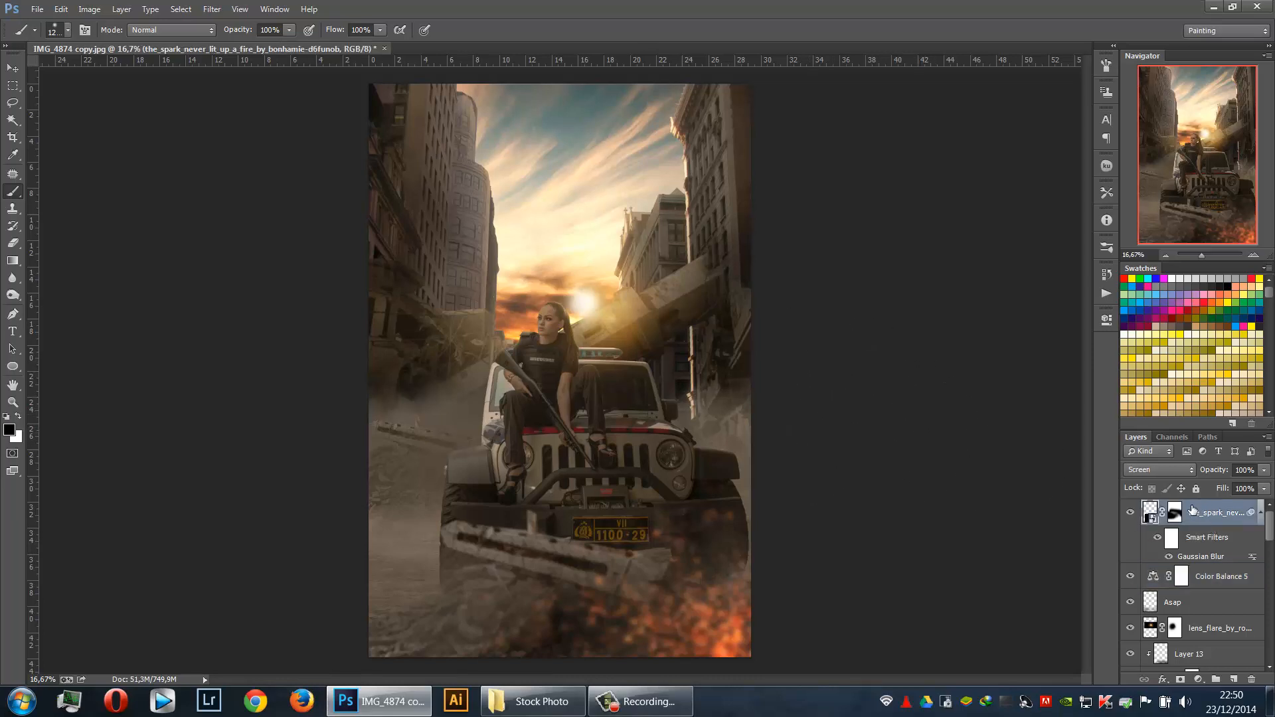
{"action": "key", "text": "ctrl+j"}
{"action": "key", "text": "ctrl+t"}
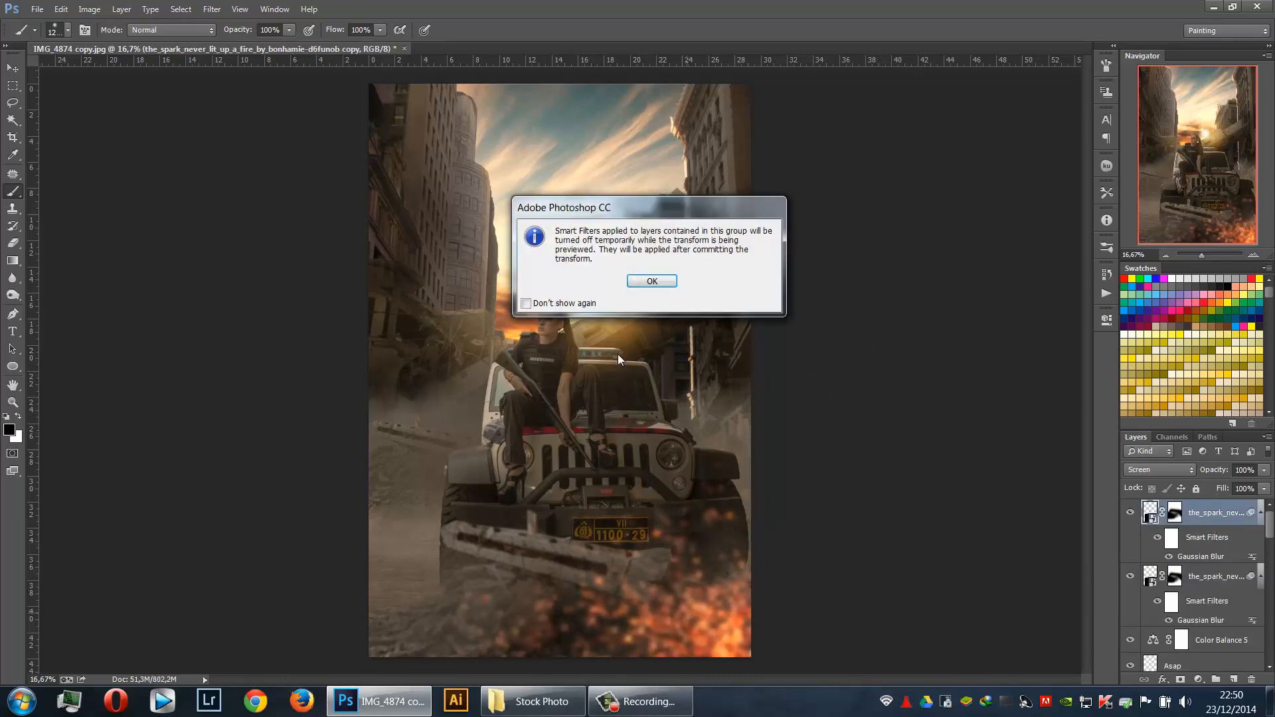
{"action": "left_click", "coordinate": [652, 281]}
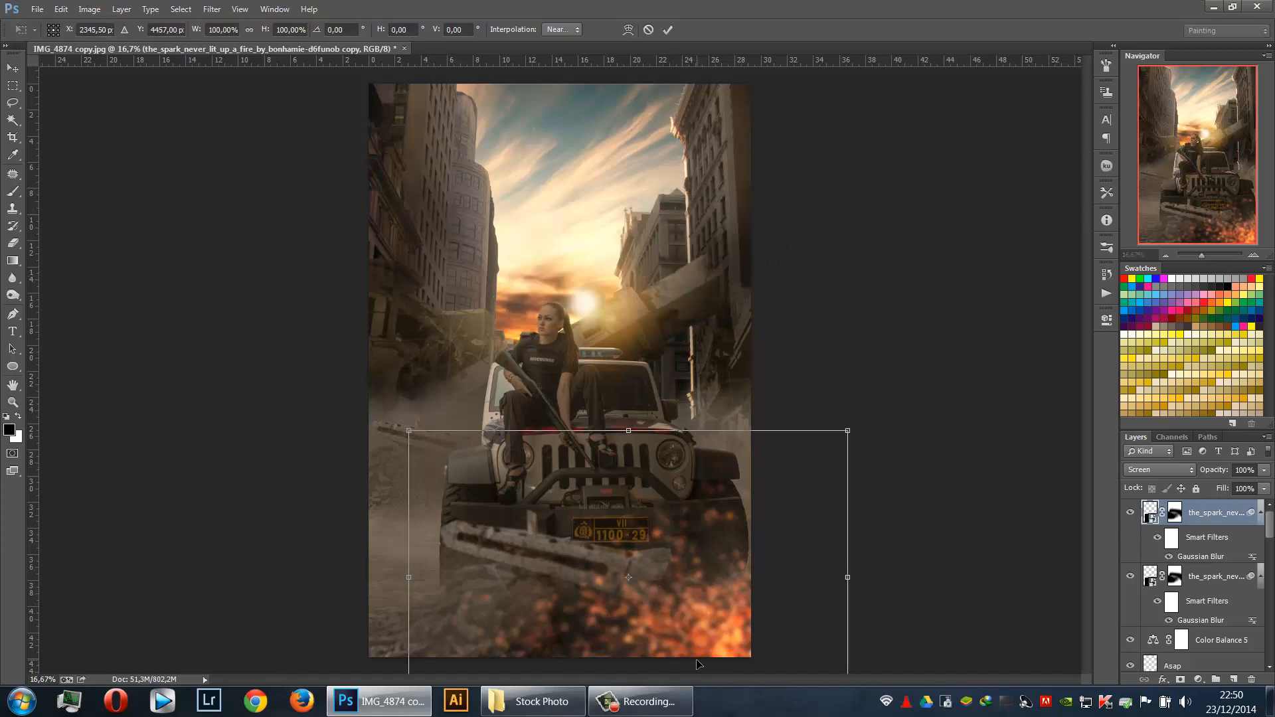
{"action": "right_click", "coordinate": [705, 632]}
{"action": "left_click", "coordinate": [731, 602]}
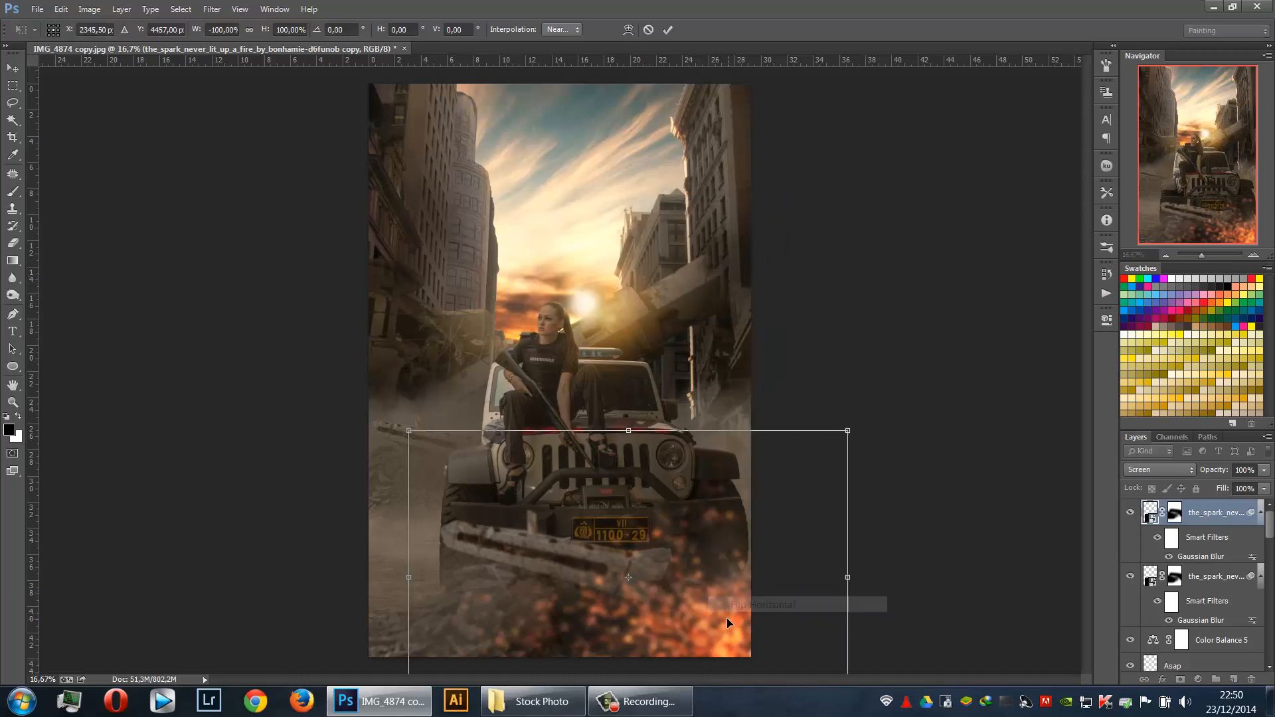
{"action": "mouse_move", "coordinate": [729, 622]}
{"action": "left_mouse_down"}
{"action": "mouse_move", "coordinate": [481, 625]}
{"action": "mouse_move", "coordinate": [516, 623]}
{"action": "mouse_move", "coordinate": [452, 568]}
{"action": "left_mouse_up"}
{"action": "key", "text": "b"}
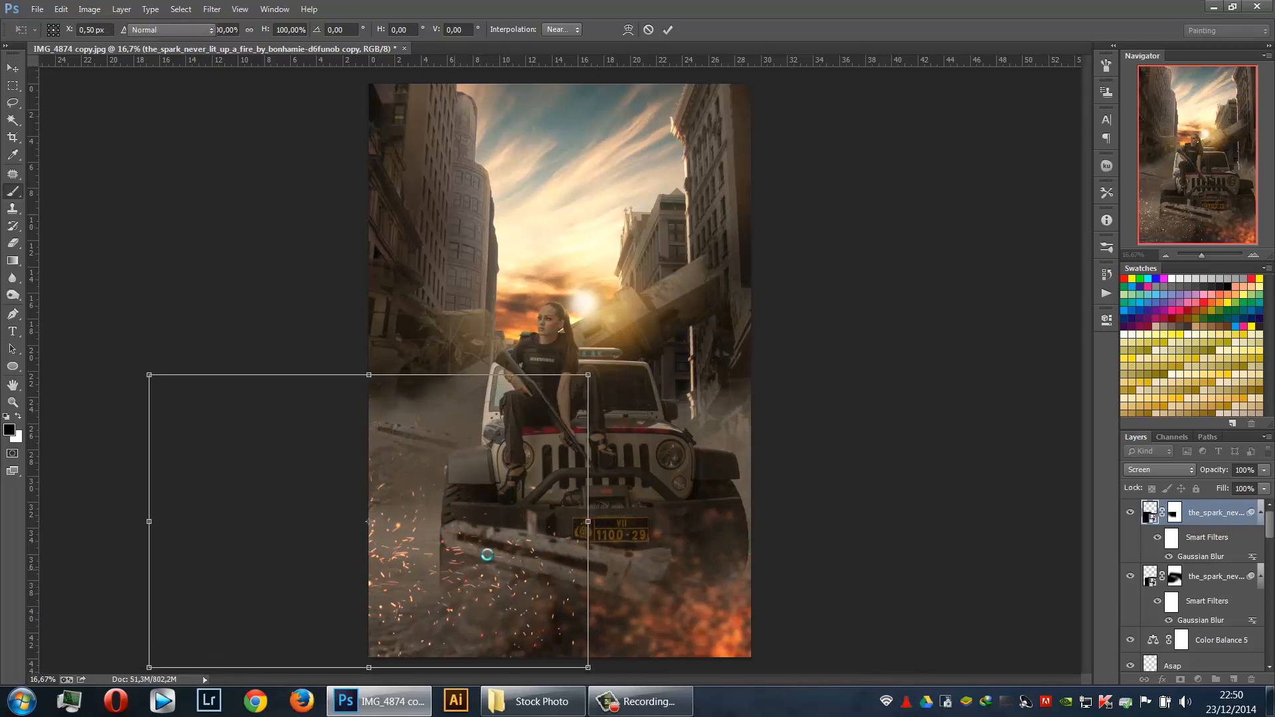
{"action": "key", "text": "Return"}
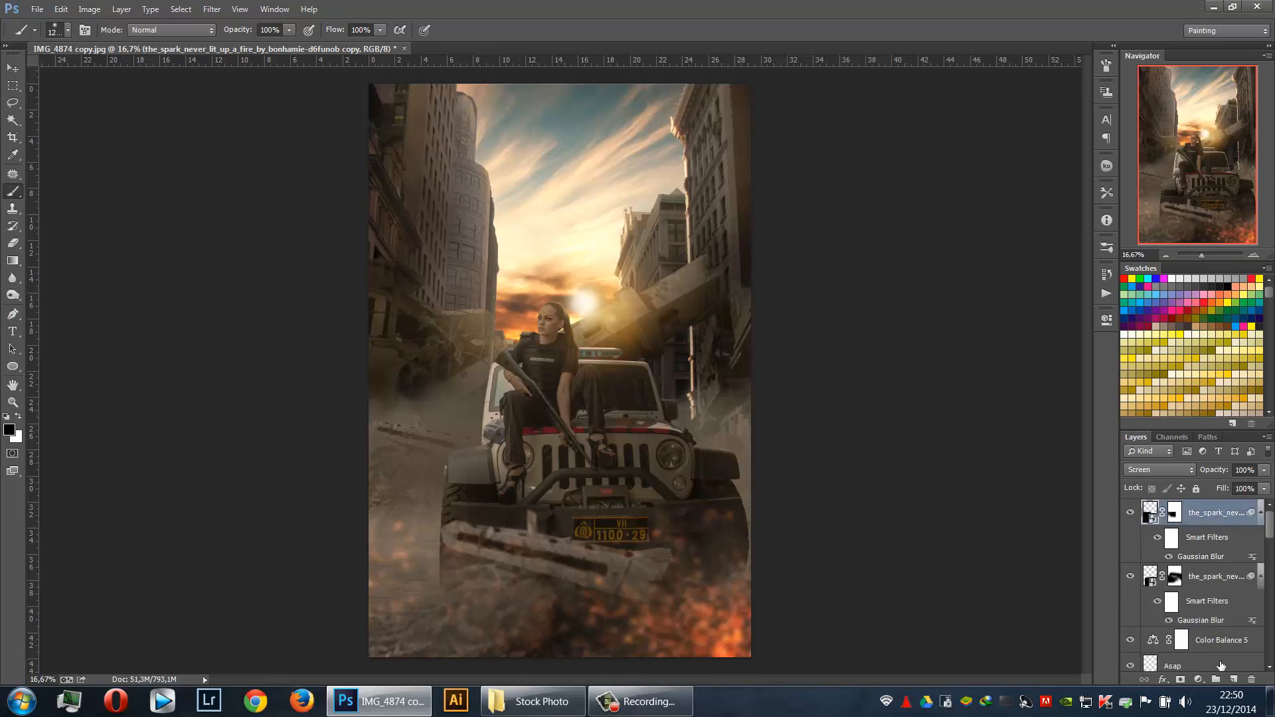
Add a Selective Color adjustment above the sparks layers and lower Cyan and Magenta in the Reds
{"action": "left_click", "coordinate": [1197, 681]}
{"action": "left_click", "coordinate": [1188, 671]}
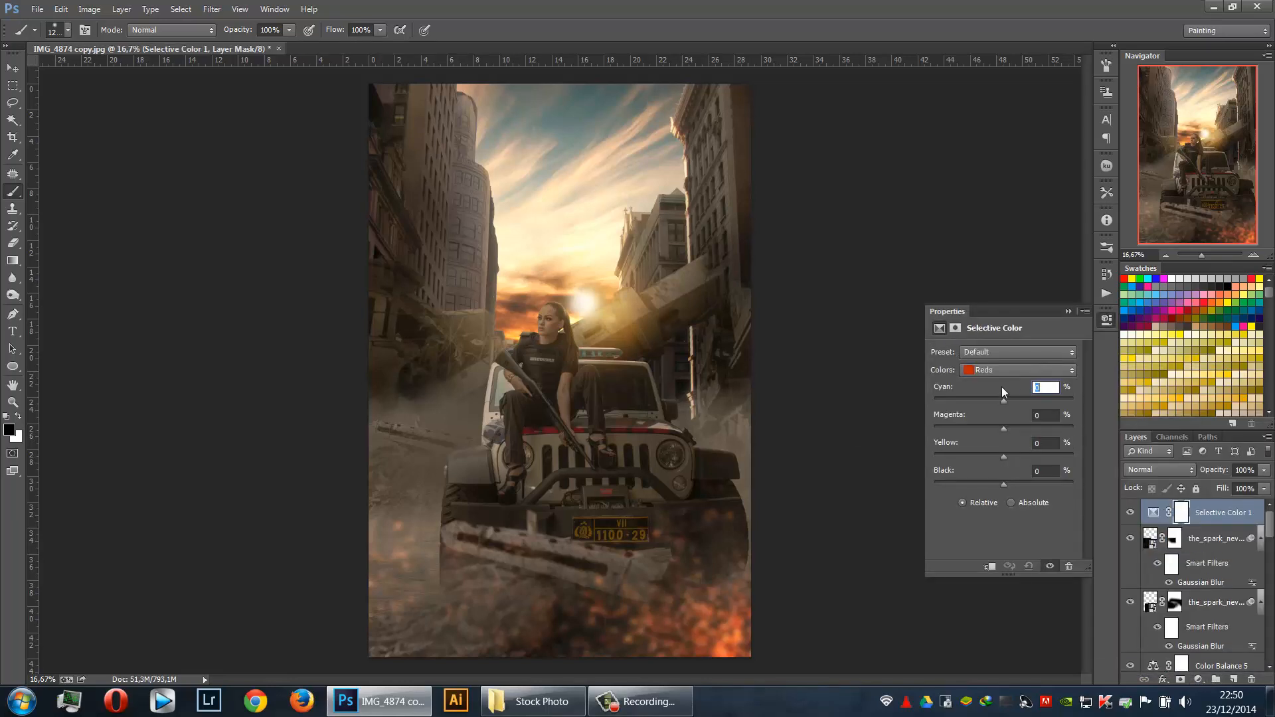
{"action": "left_click_drag", "start_coordinate": [1001, 397], "coordinate": [972, 425]}
Set Cyan to +100% for the Blues in the Selective Color adjustment
{"action": "left_click", "coordinate": [1032, 370]}
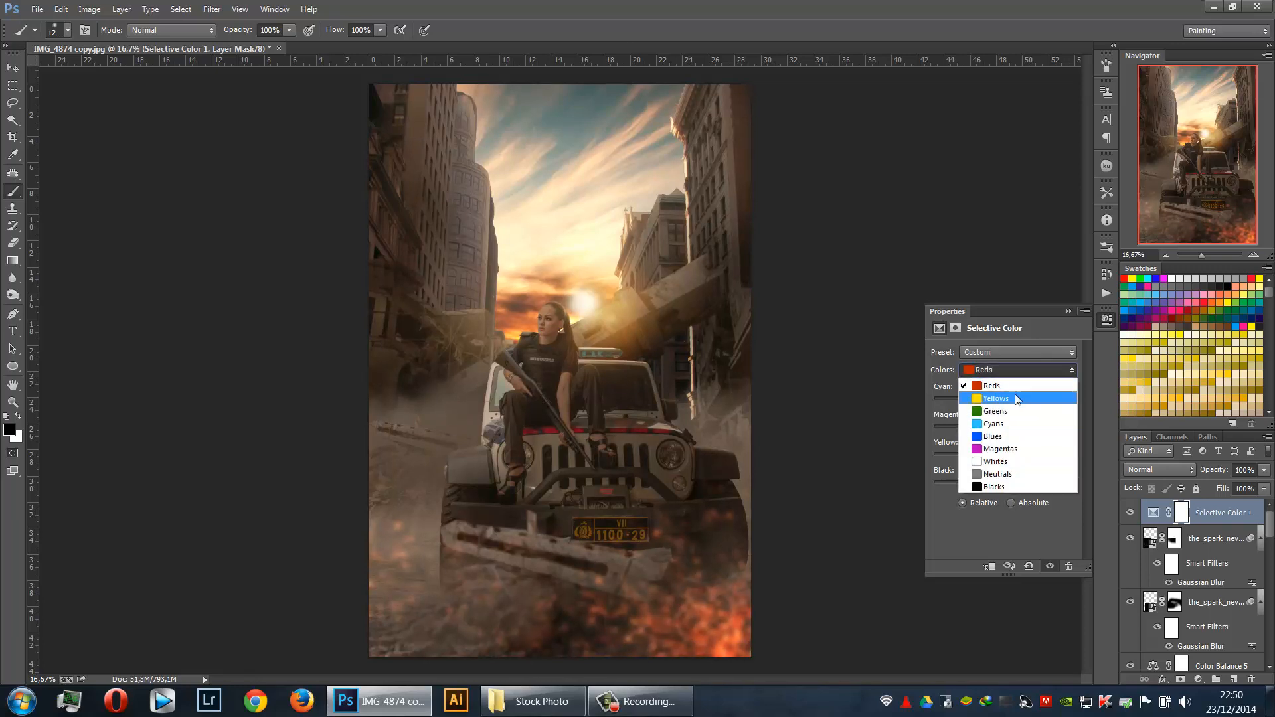
{"action": "left_click", "coordinate": [1014, 437]}
{"action": "left_click_drag", "start_coordinate": [1008, 401], "coordinate": [1074, 401]}
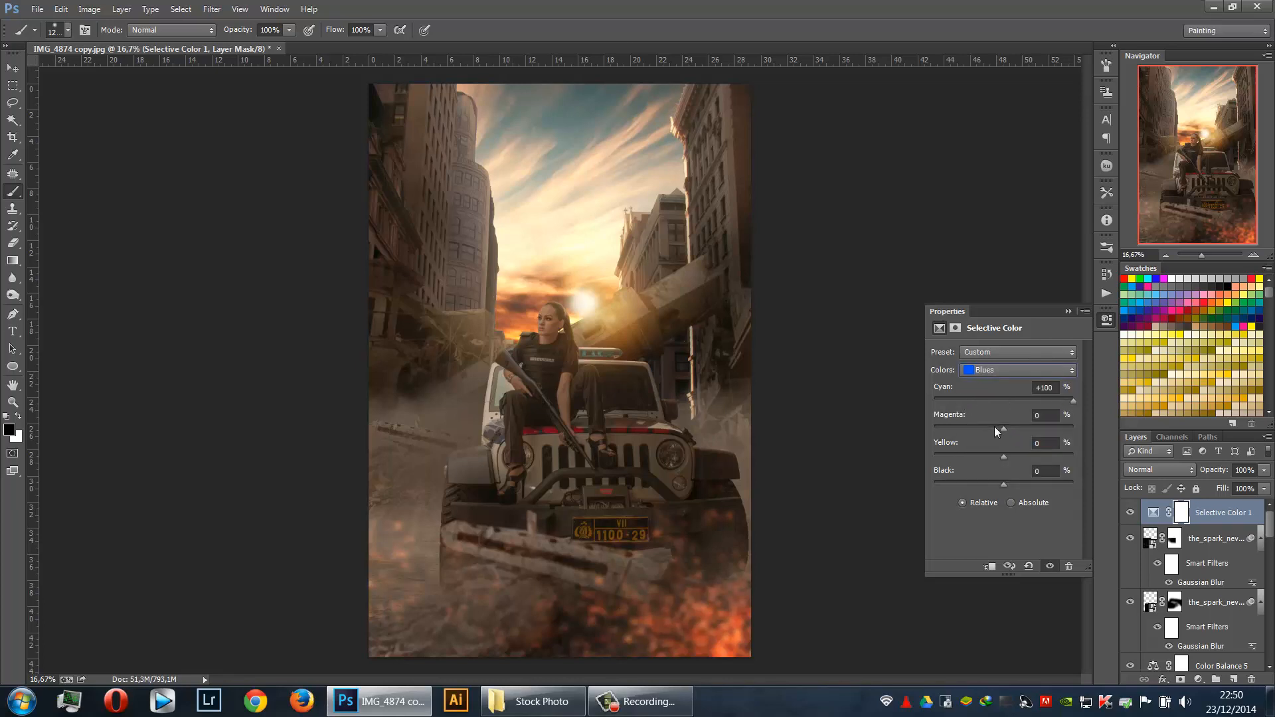
Lower Magenta for the Blues in the Selective Color adjustment, and in another colour range lower Cyan and Magenta and slightly raise Black
{"action": "left_click_drag", "start_coordinate": [1003, 429], "coordinate": [970, 429]}
{"action": "left_click", "coordinate": [989, 369]}
{"action": "left_click", "coordinate": [990, 397]}
{"action": "left_click_drag", "start_coordinate": [990, 397], "coordinate": [963, 401]}
{"action": "left_click_drag", "start_coordinate": [1029, 408], "coordinate": [965, 430]}
{"action": "mouse_move", "coordinate": [1001, 483]}
{"action": "left_mouse_down"}
{"action": "mouse_move", "coordinate": [983, 485]}
{"action": "mouse_move", "coordinate": [1013, 487]}
{"action": "left_mouse_up"}
{"action": "left_click", "coordinate": [1068, 310]}
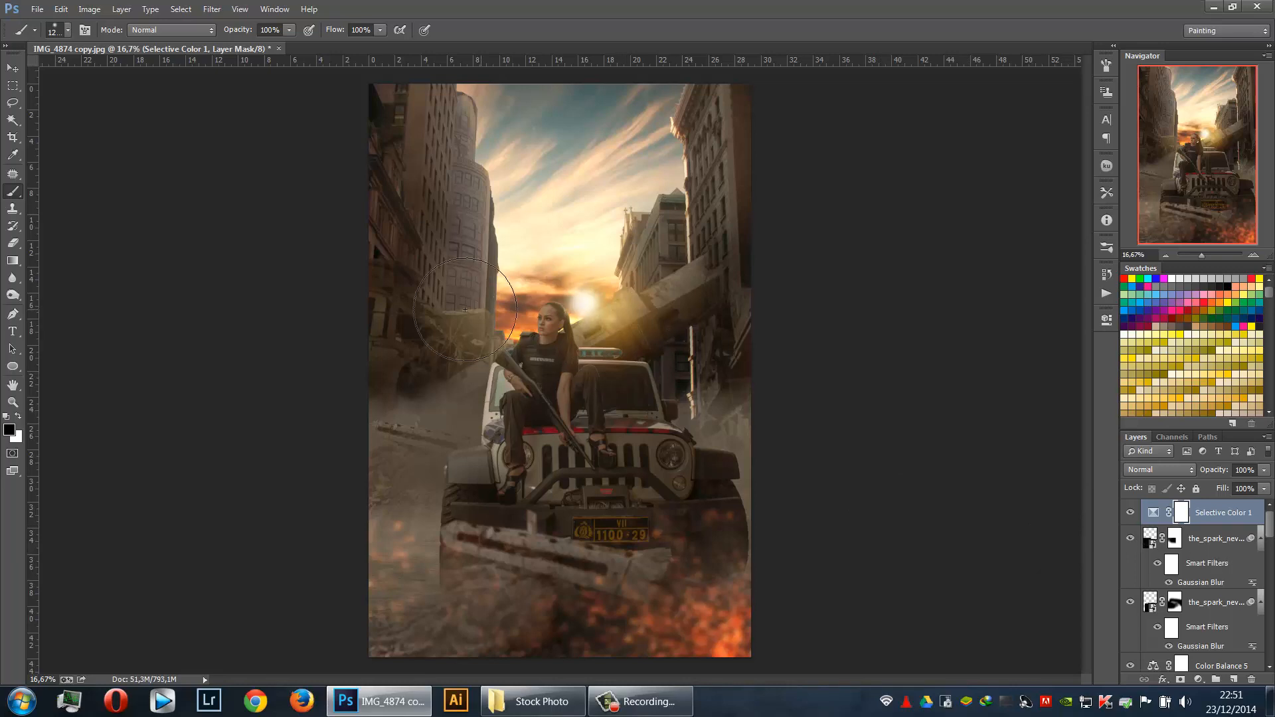
Select the mask of the urasdadsal layer and reduce the brush size to 600
{"action": "scroll", "coordinate": [1217, 610], "scroll_direction": "down", "scroll_amount": 5}
{"action": "scroll", "coordinate": [1218, 611], "scroll_direction": "down", "scroll_amount": 6}
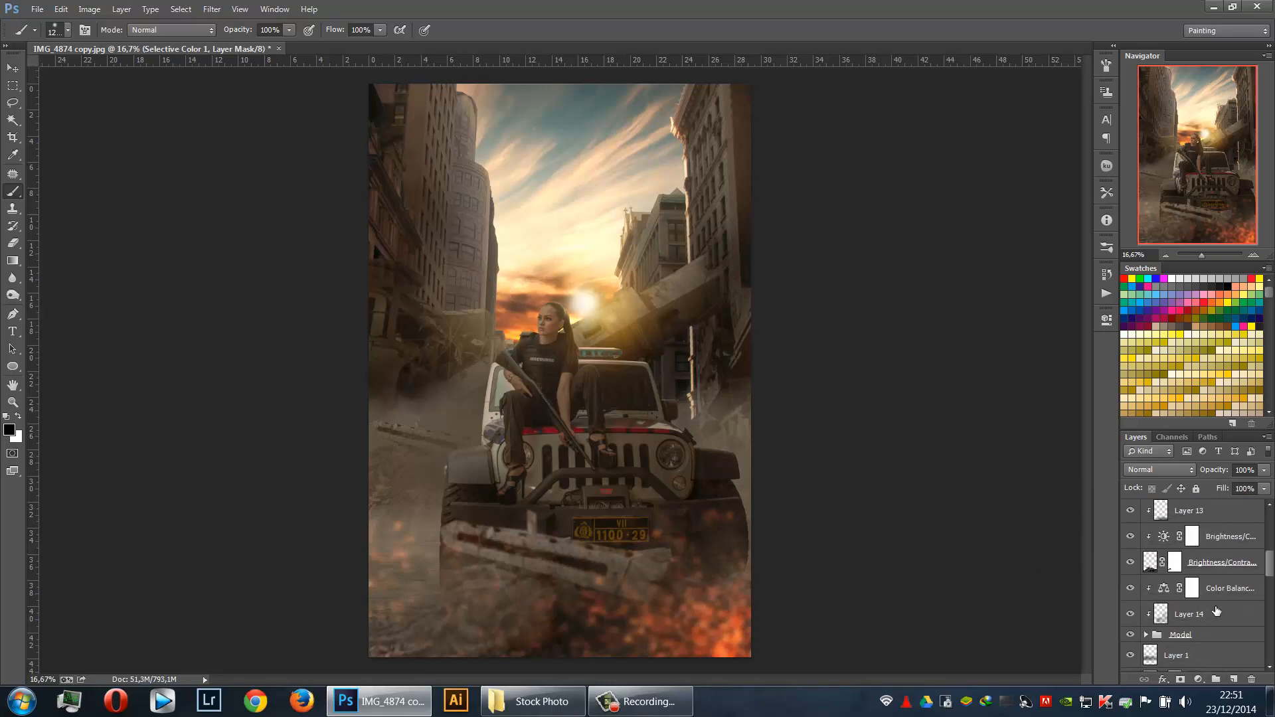
{"action": "scroll", "coordinate": [1181, 609], "scroll_direction": "down", "scroll_amount": 5}
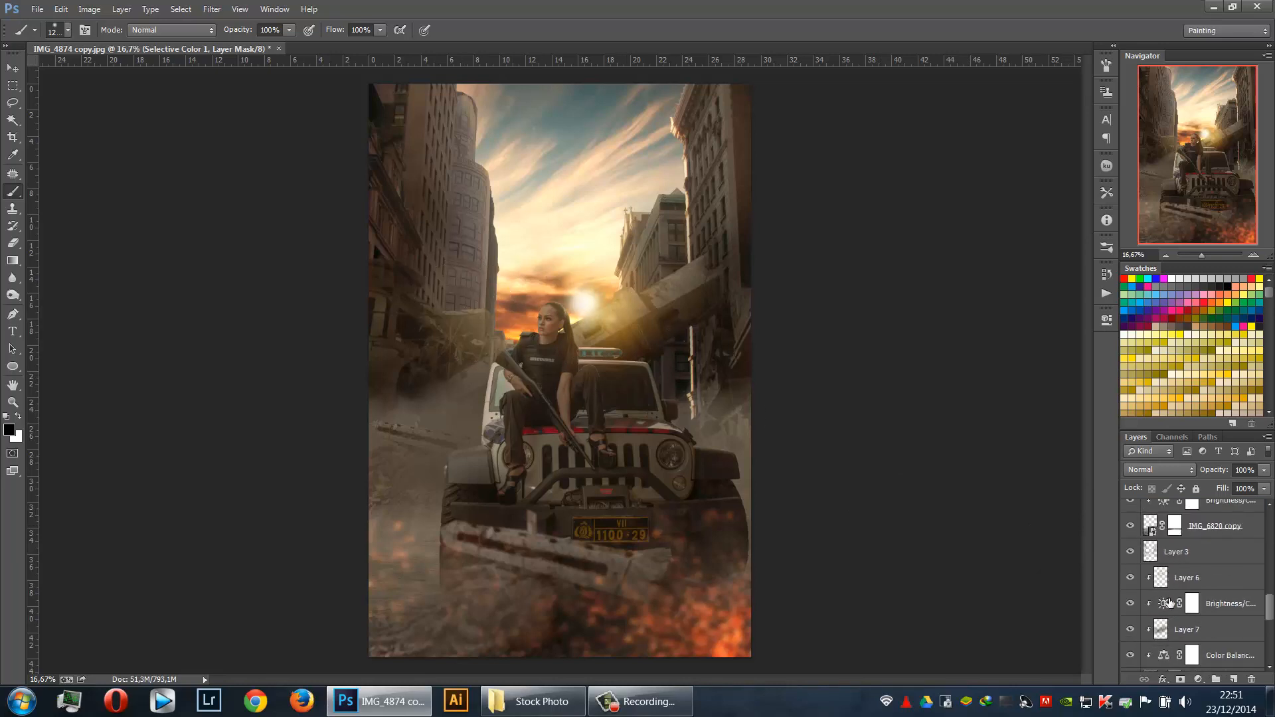
{"action": "left_click", "coordinate": [1170, 609]}
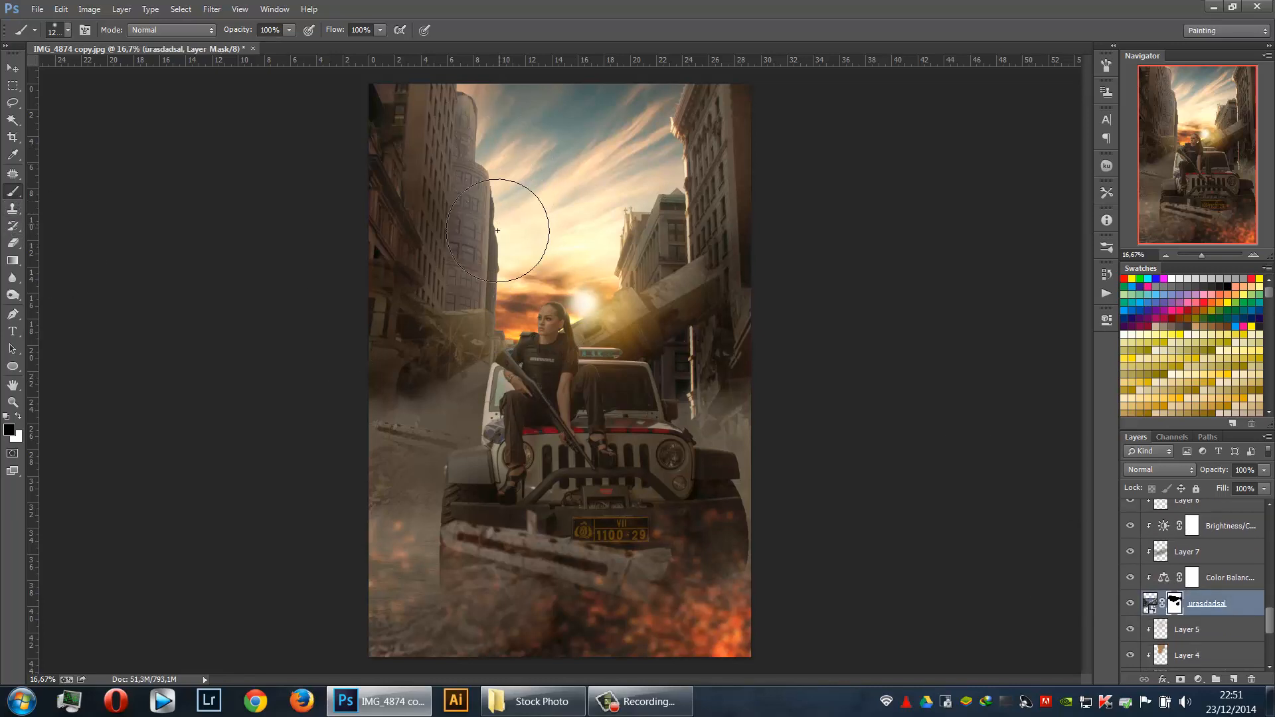
{"action": "key", "text": "bracketleft"}
{"action": "key", "text": "bracketleft"}
{"action": "key", "text": "bracketleft"}
{"action": "key", "text": "bracketleft"}
{"action": "key", "text": "bracketleft"}
{"action": "key", "text": "bracketleft"}
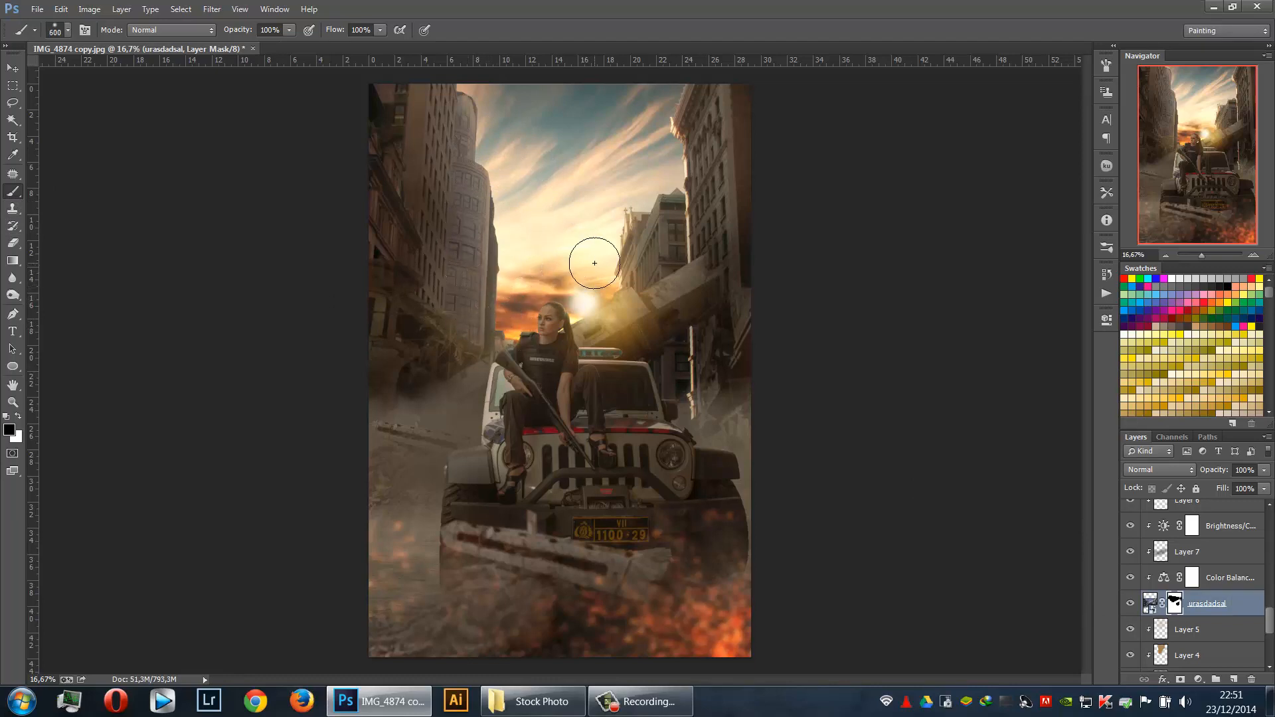
Add a Levels adjustment above the Selective Color 1 layer and set its midtone input to 0,97
{"action": "scroll", "coordinate": [1188, 571], "scroll_direction": "up", "scroll_amount": 10}
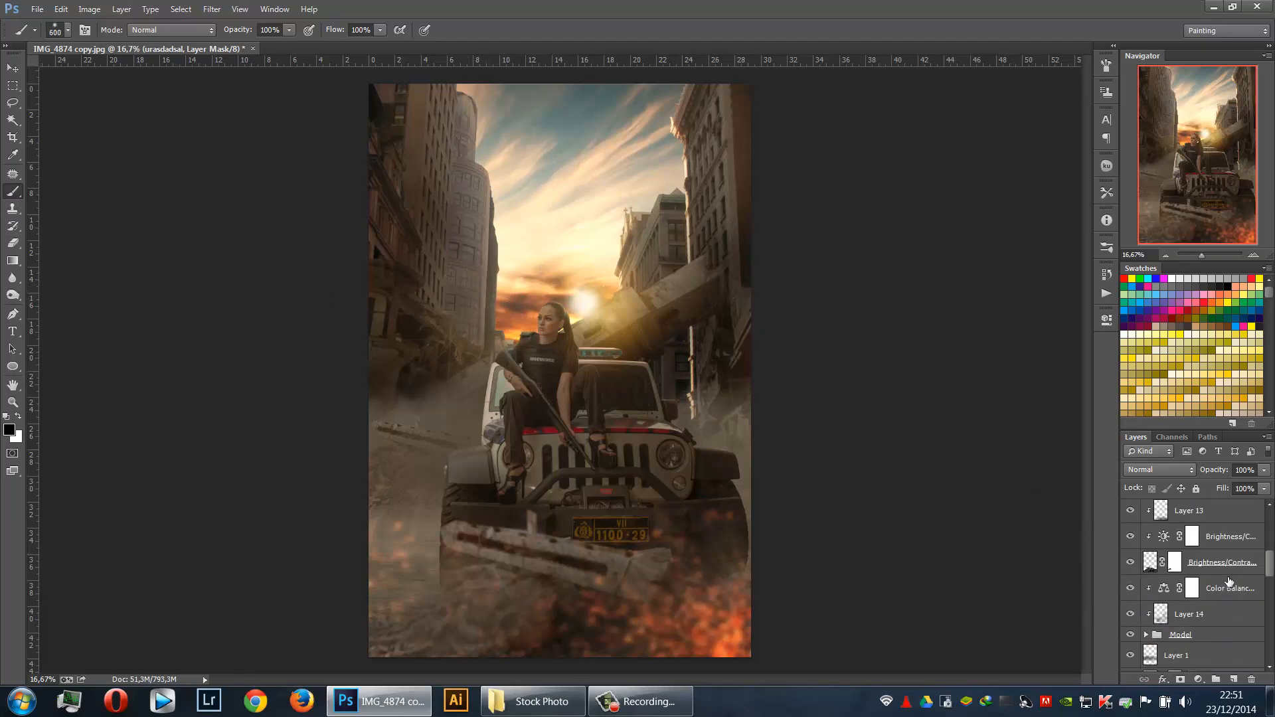
{"action": "left_click", "coordinate": [1225, 523]}
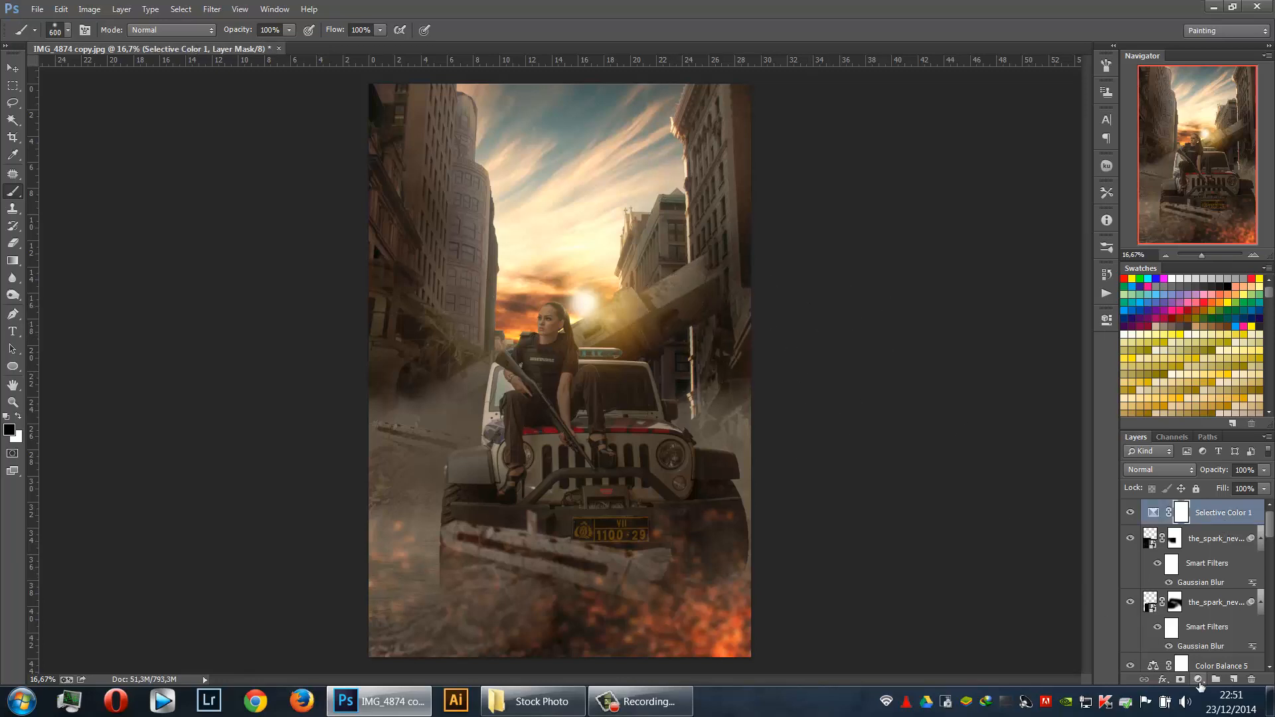
{"action": "left_click", "coordinate": [1197, 680]}
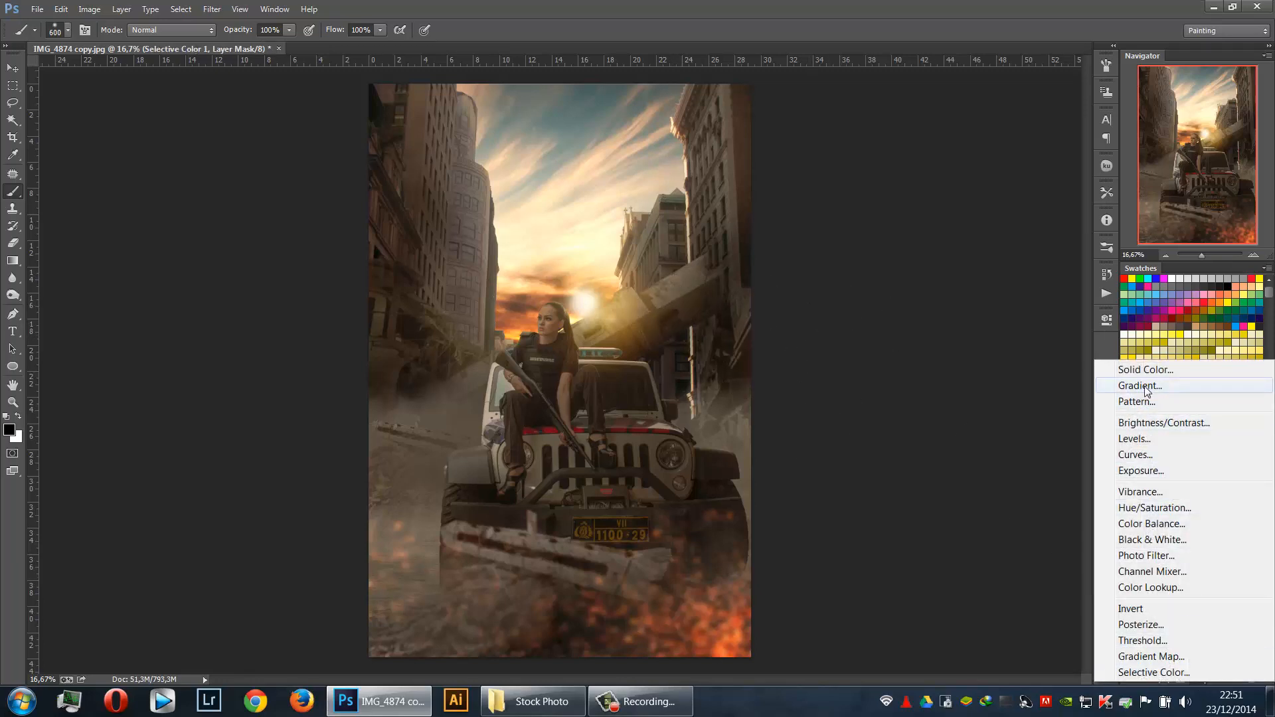
{"action": "left_click", "coordinate": [1169, 439]}
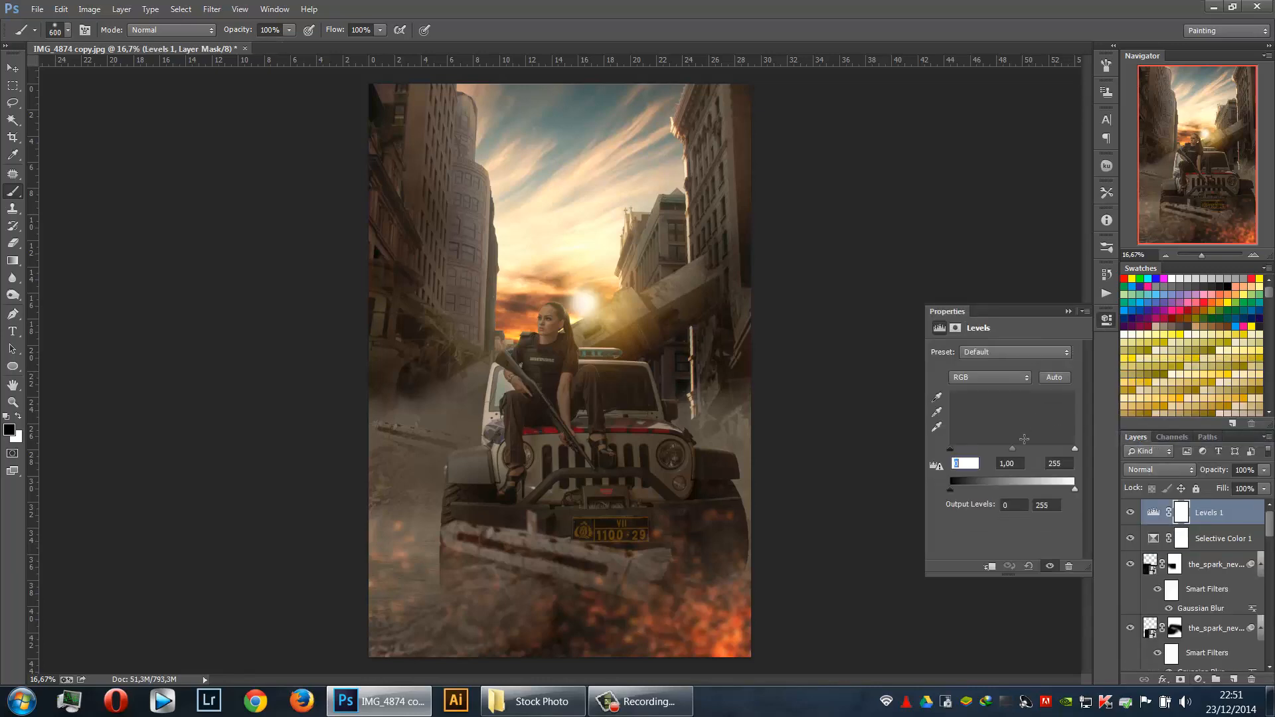
{"action": "left_click_drag", "start_coordinate": [1013, 449], "coordinate": [1017, 449]}
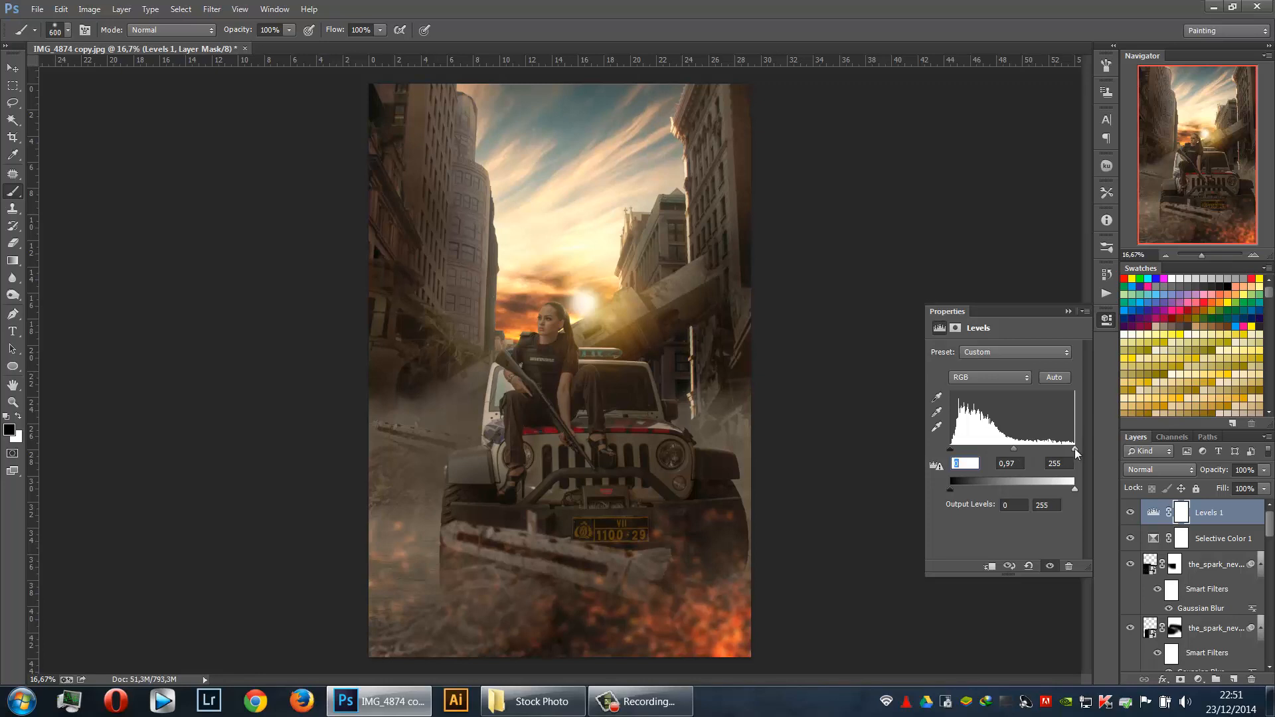
{"action": "left_click", "coordinate": [1068, 312]}
Create a new top layer and draw a large radial gradient from the sky outward in light orange sampled from the sunset
{"action": "left_click", "coordinate": [1233, 680]}
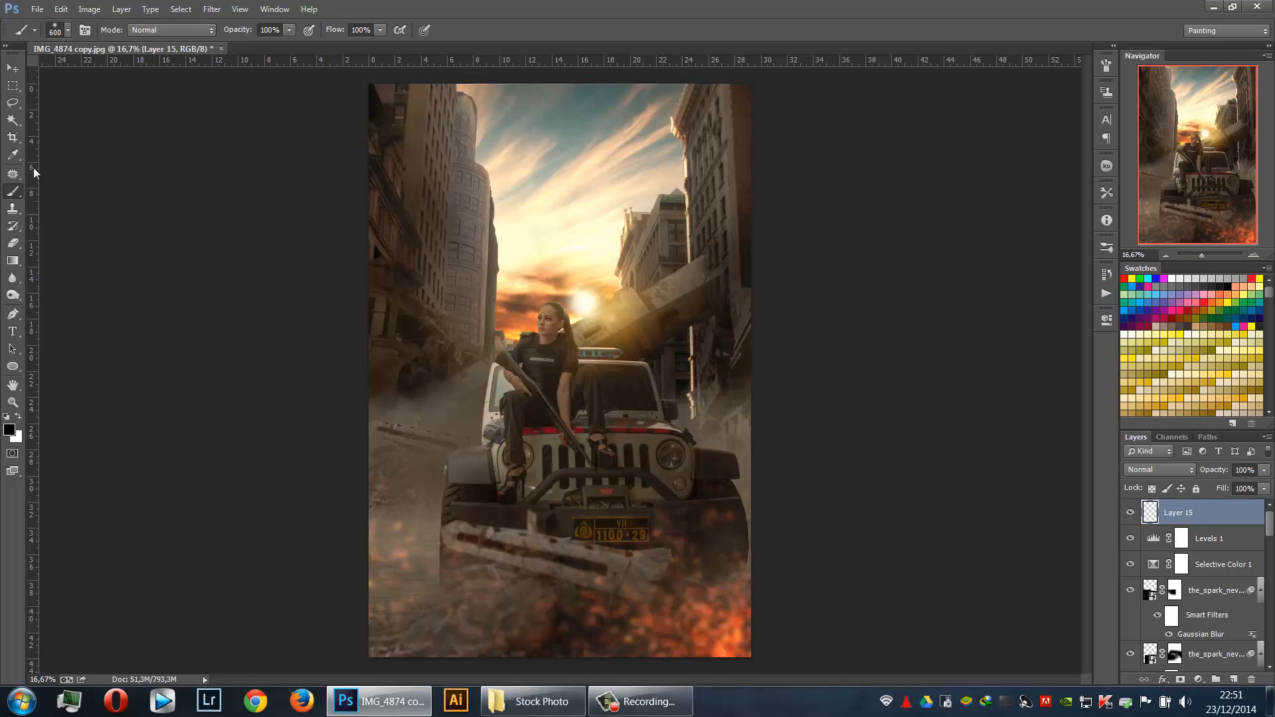
{"action": "left_click", "coordinate": [18, 158]}
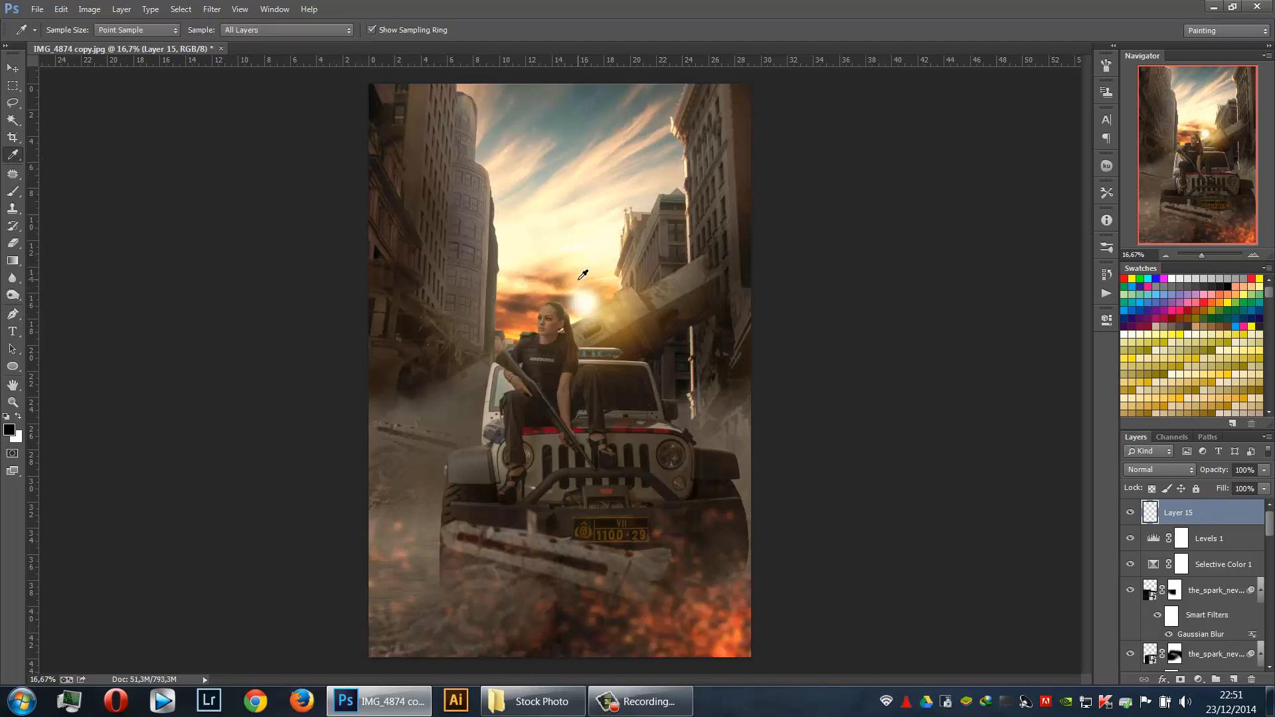
{"action": "left_click", "coordinate": [12, 260]}
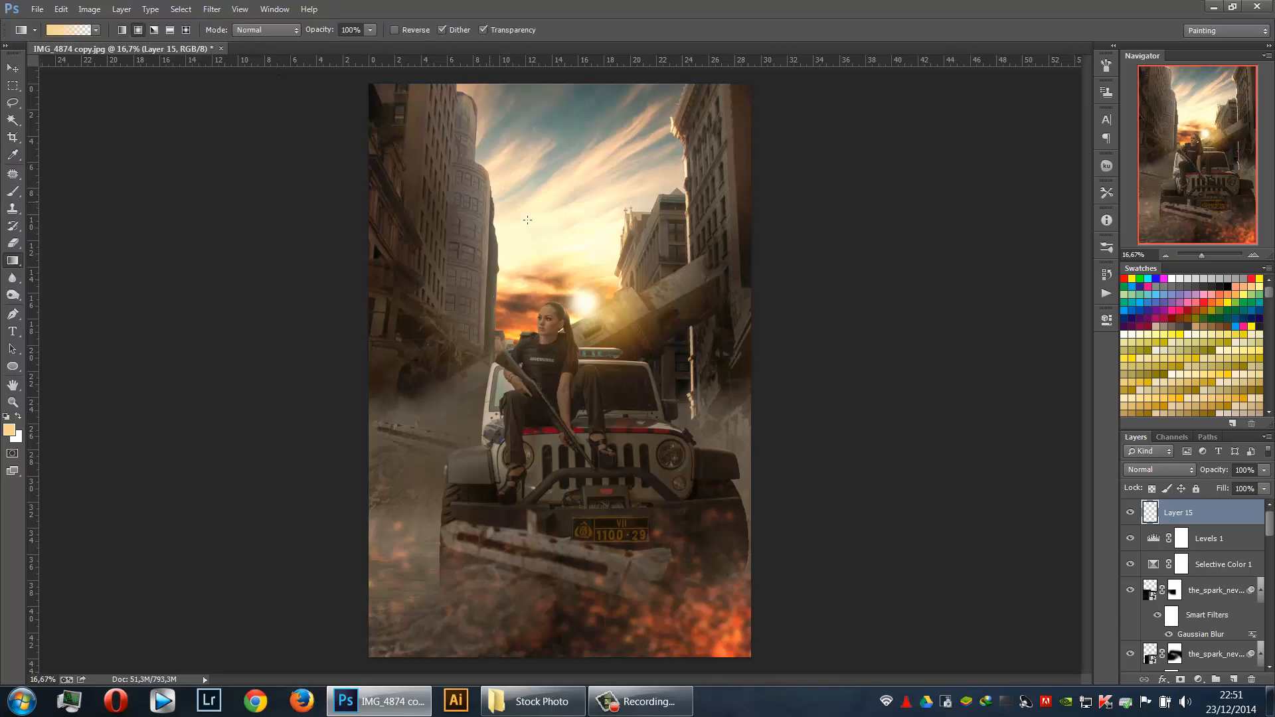
{"action": "left_click_drag", "start_coordinate": [569, 233], "coordinate": [947, 435]}
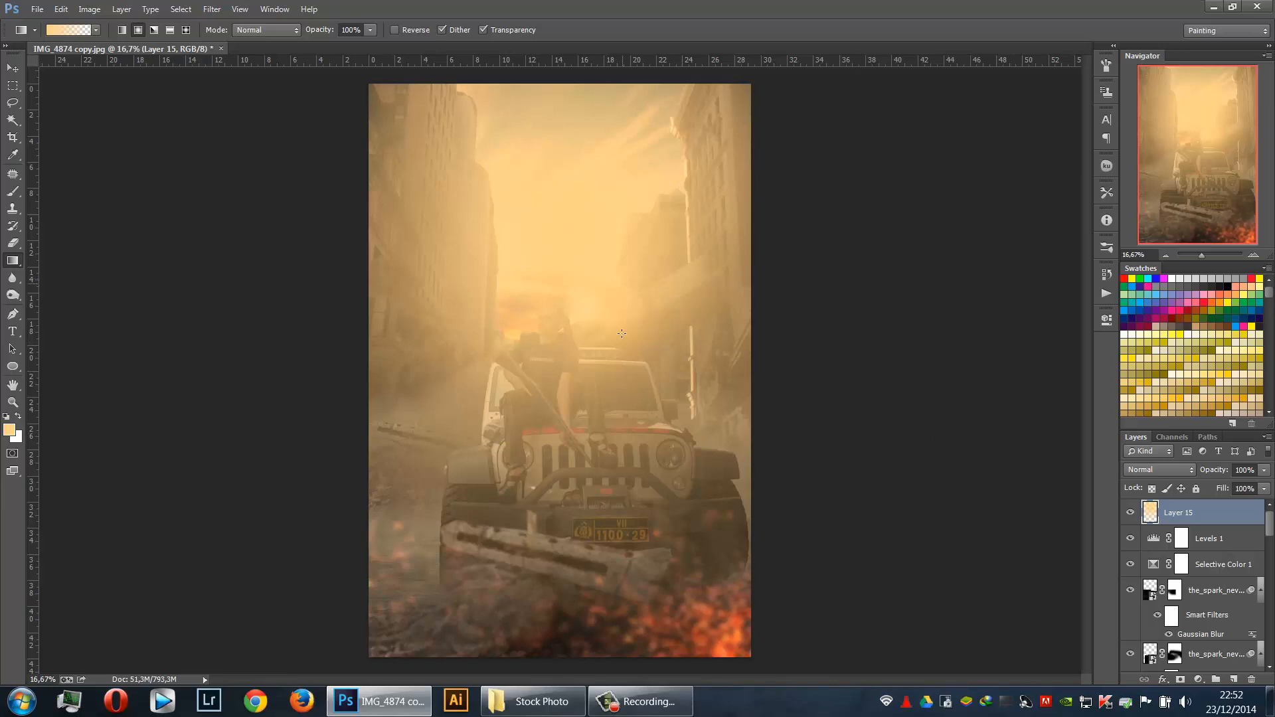
Set the orange gradient layer's blend mode to Screen and its opacity to 9%
{"action": "left_click", "coordinate": [1183, 473]}
{"action": "left_click", "coordinate": [1155, 178]}
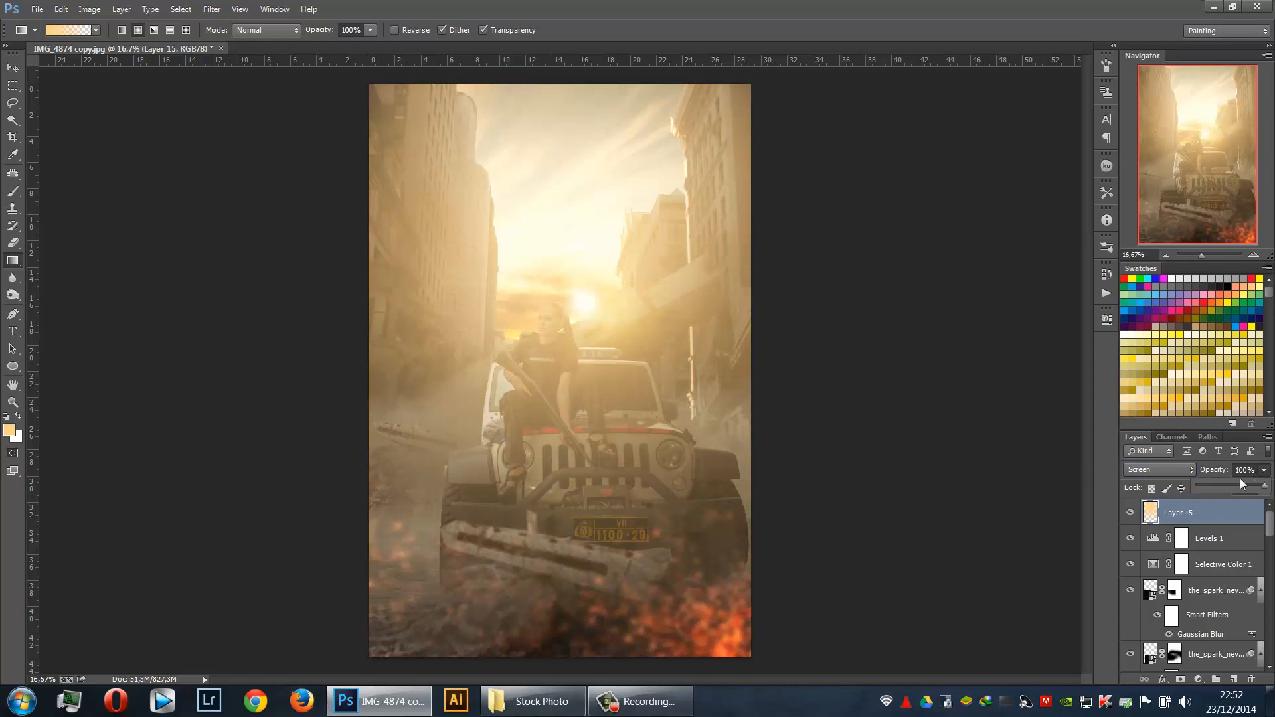
{"action": "left_click_drag", "start_coordinate": [1224, 484], "coordinate": [1215, 484]}
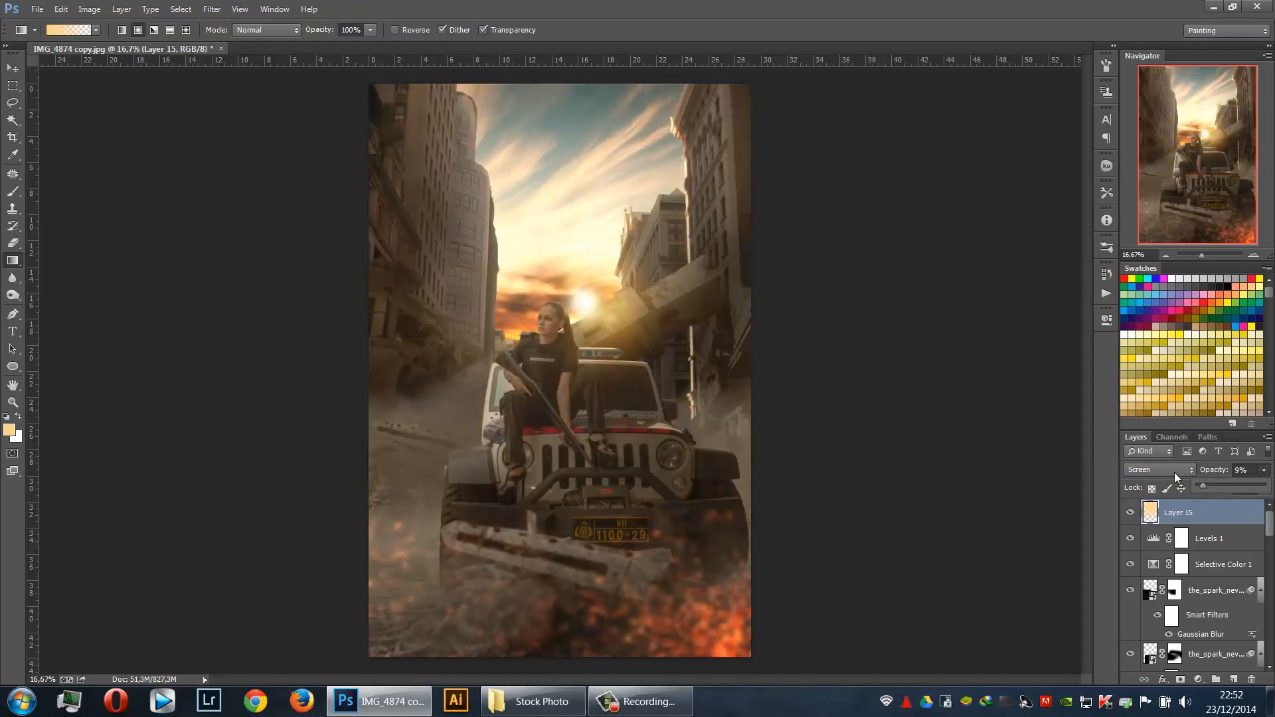
Add a mask to the orange gradient layer and paint it black around the woman with a very large brush at 51% opacity
{"action": "left_click", "coordinate": [1183, 680]}
{"action": "left_click", "coordinate": [1186, 682]}
{"action": "left_click", "coordinate": [12, 190]}
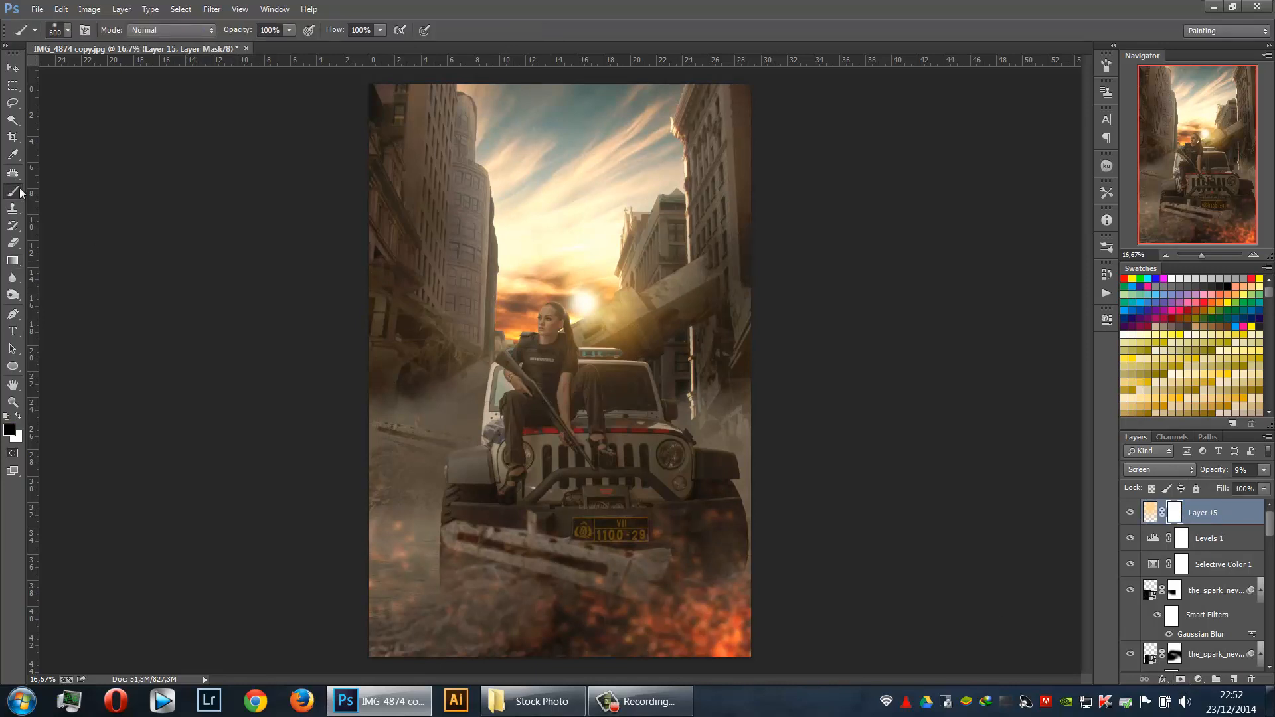
{"action": "key", "text": "bracketright"}
{"action": "key", "text": "bracketright"}
{"action": "key", "text": "bracketright"}
{"action": "key", "text": "bracketright"}
{"action": "key", "text": "bracketright"}
{"action": "key", "text": "bracketright"}
{"action": "key", "text": "bracketright"}
{"action": "key", "text": "bracketright"}
{"action": "key", "text": "bracketright"}
{"action": "key", "text": "bracketright"}
{"action": "key", "text": "bracketright"}
{"action": "key", "text": "bracketright"}
{"action": "key", "text": "bracketright"}
{"action": "left_click", "coordinate": [289, 30]}
{"action": "left_click_drag", "start_coordinate": [259, 44], "coordinate": [254, 45]}
{"action": "left_click", "coordinate": [508, 380]}
{"action": "key", "text": "bracketright"}
{"action": "left_click", "coordinate": [498, 371]}
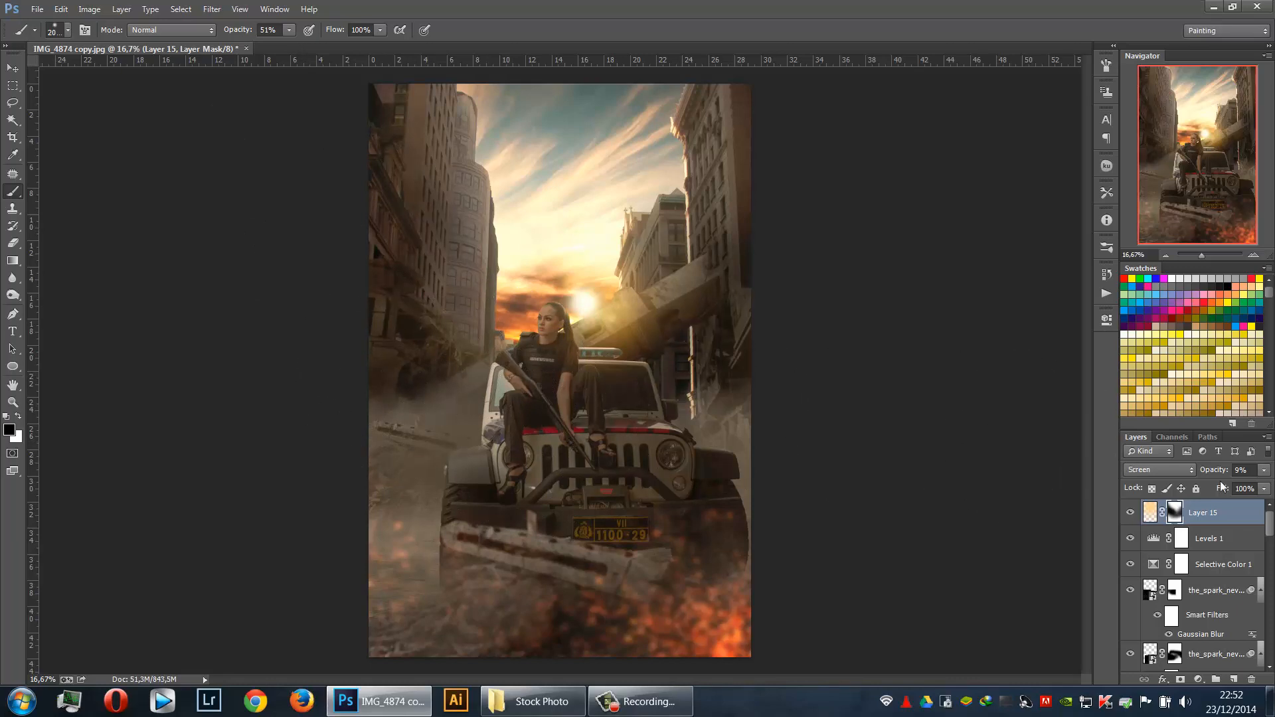
Raise the masked gradient layer's opacity to 25% and make its image content active
{"action": "left_click", "coordinate": [1263, 471]}
{"action": "left_click_drag", "start_coordinate": [1219, 485], "coordinate": [1218, 484]}
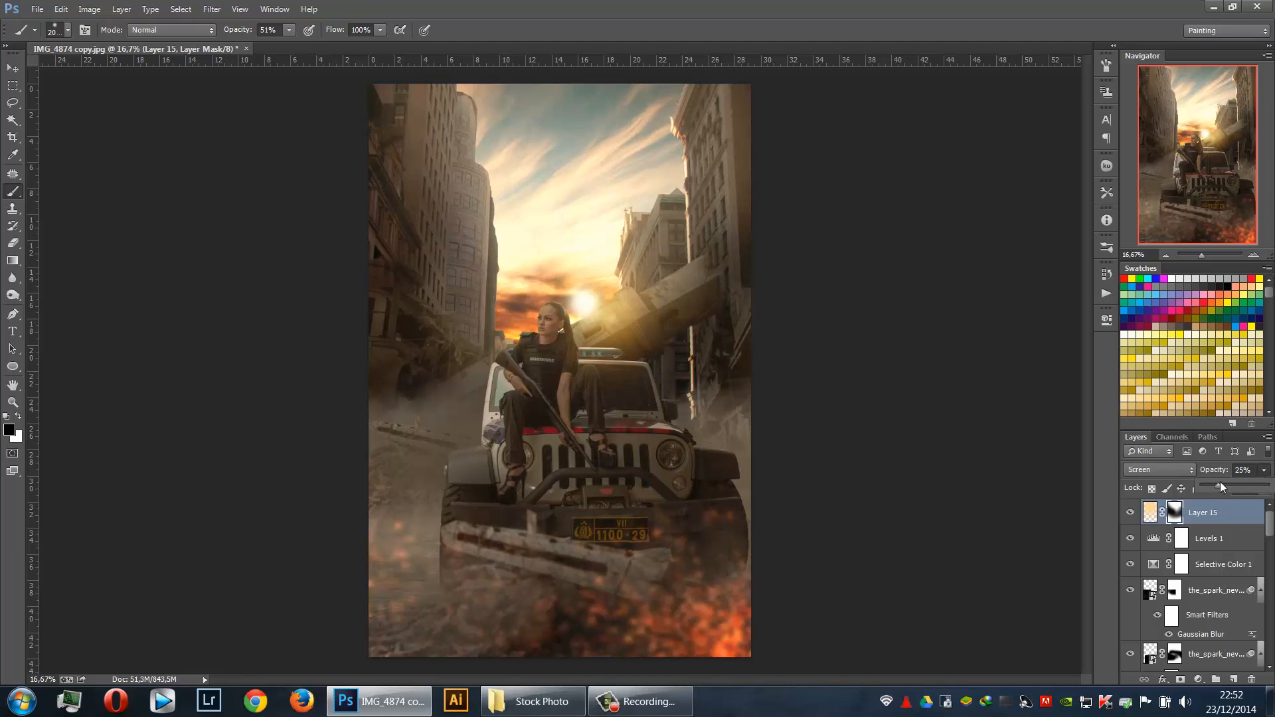
{"action": "left_click", "coordinate": [1149, 511]}
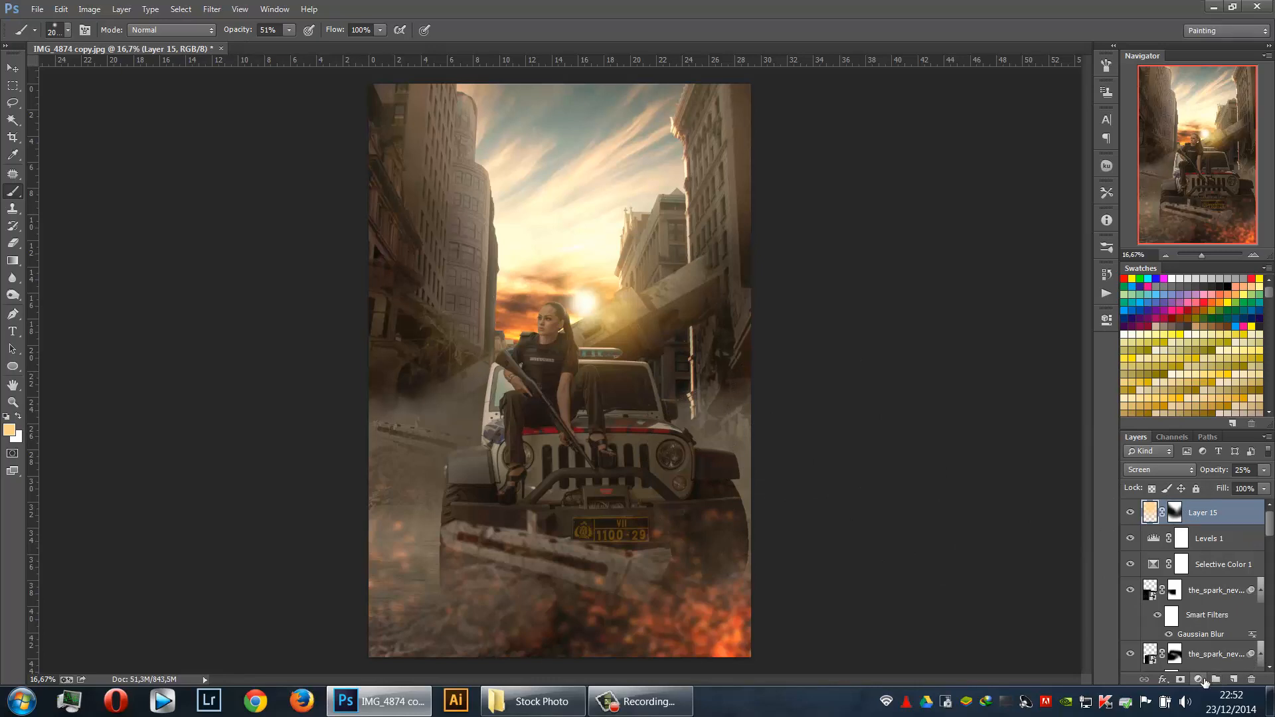
Add a Hue/Saturation adjustment above the gradient layer and set Saturation to +11
{"action": "left_click", "coordinate": [1199, 679]}
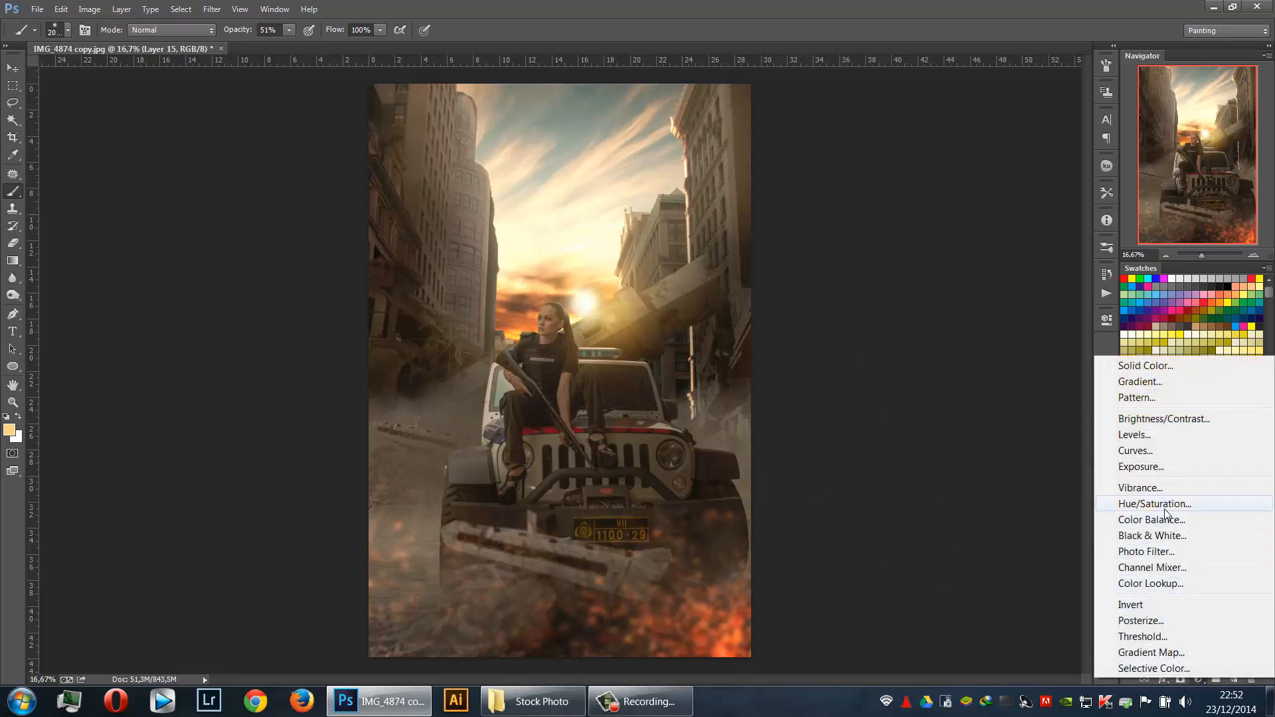
{"action": "left_click", "coordinate": [1154, 503]}
{"action": "left_click_drag", "start_coordinate": [1003, 428], "coordinate": [1010, 429]}
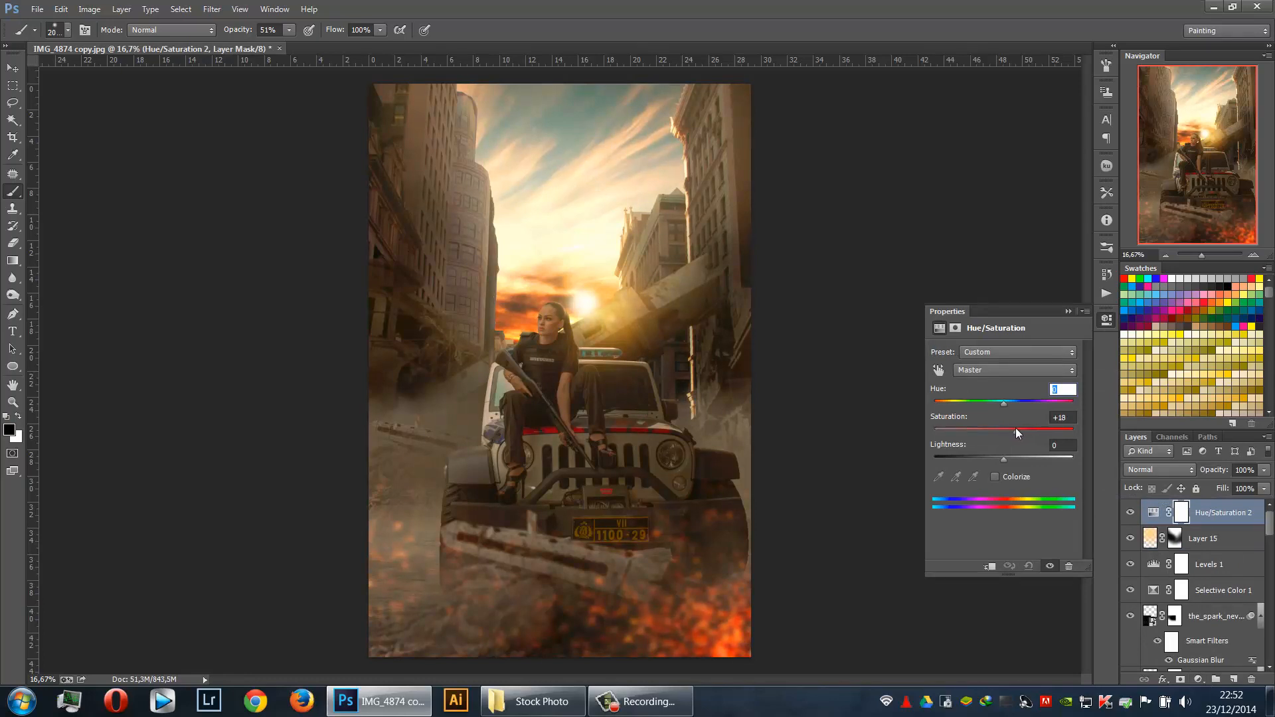
{"action": "left_click_drag", "start_coordinate": [1014, 427], "coordinate": [1011, 429]}
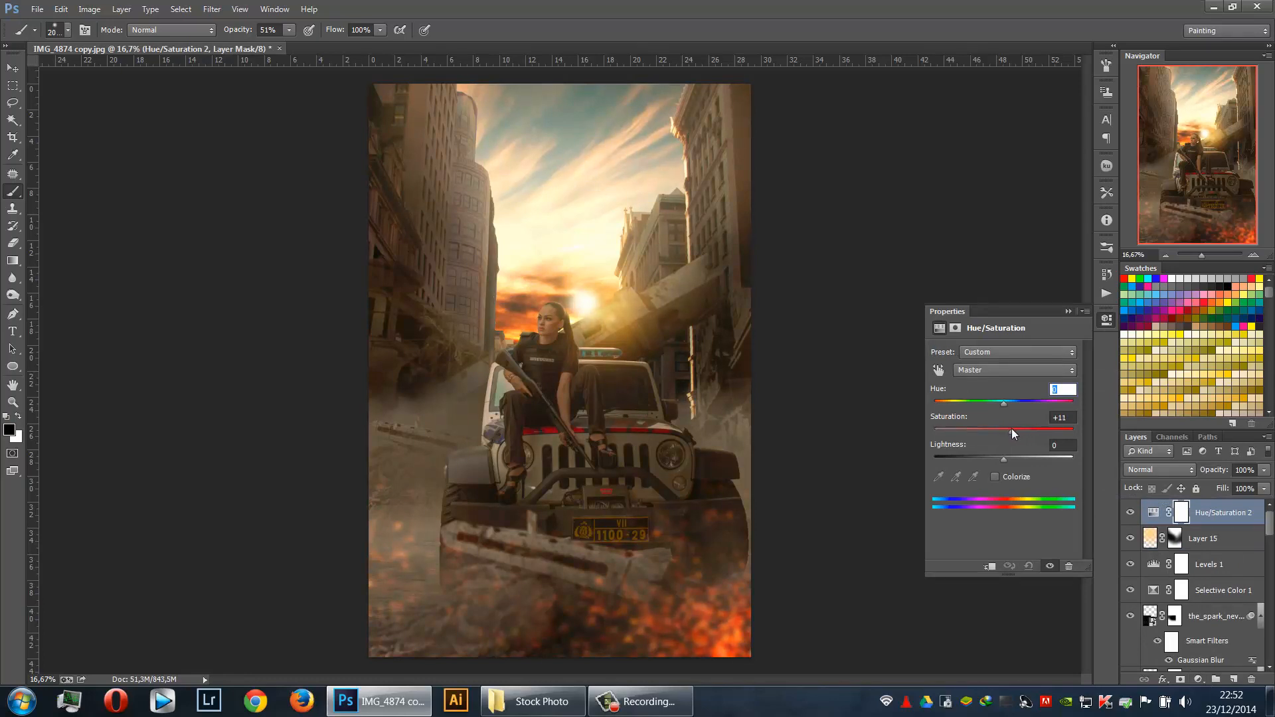
{"action": "left_click", "coordinate": [1068, 311]}
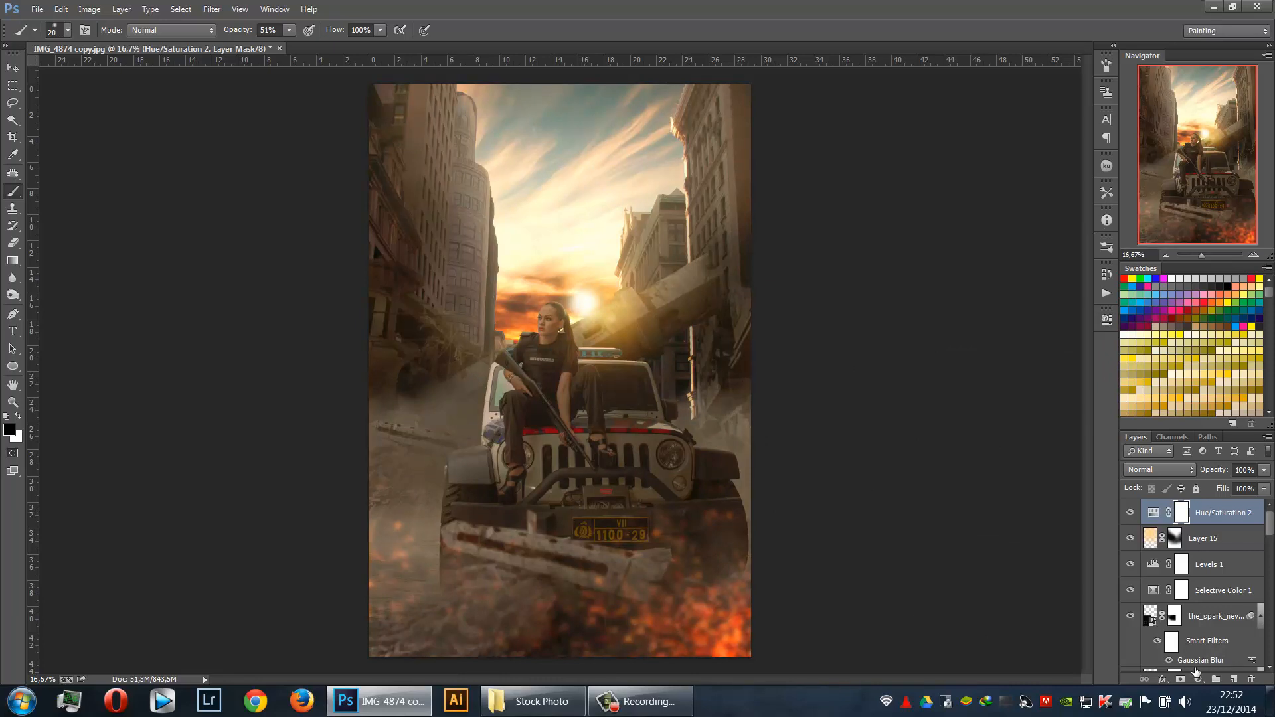
Add a Solid Color fill layer on top in very dark navy blue, about #02021c
{"action": "left_click", "coordinate": [1199, 678]}
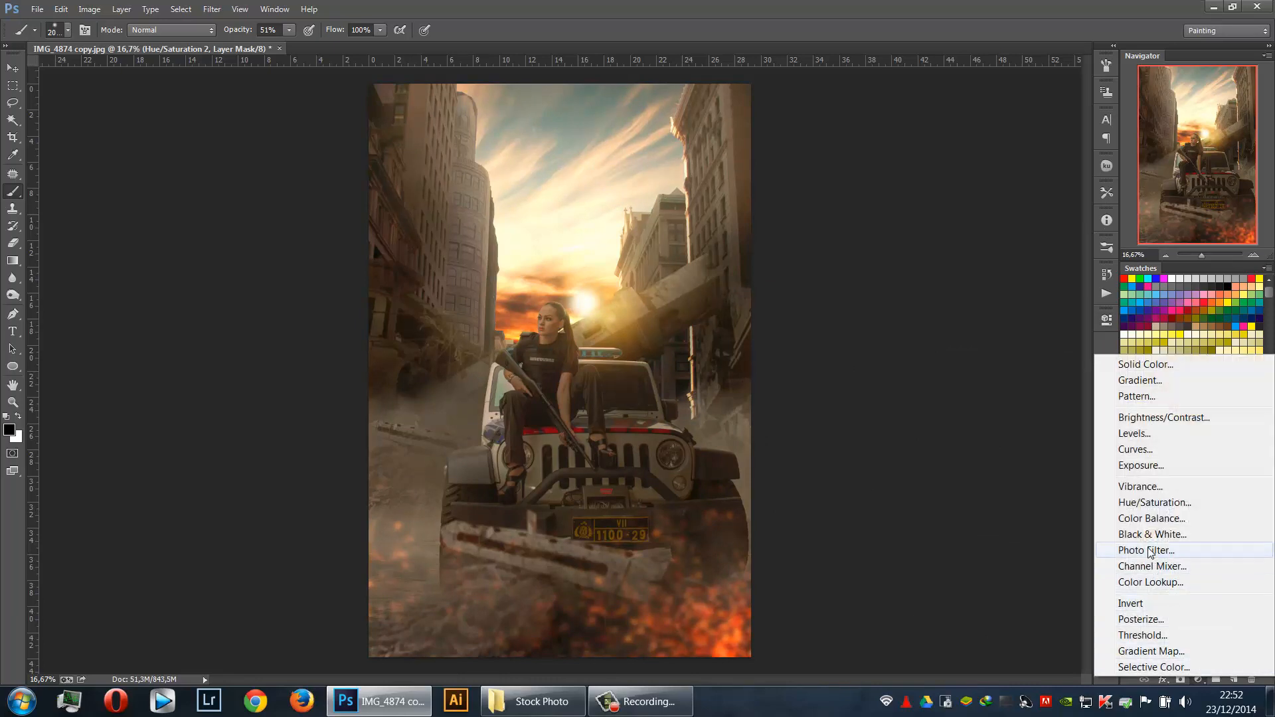
{"action": "left_click", "coordinate": [1145, 365]}
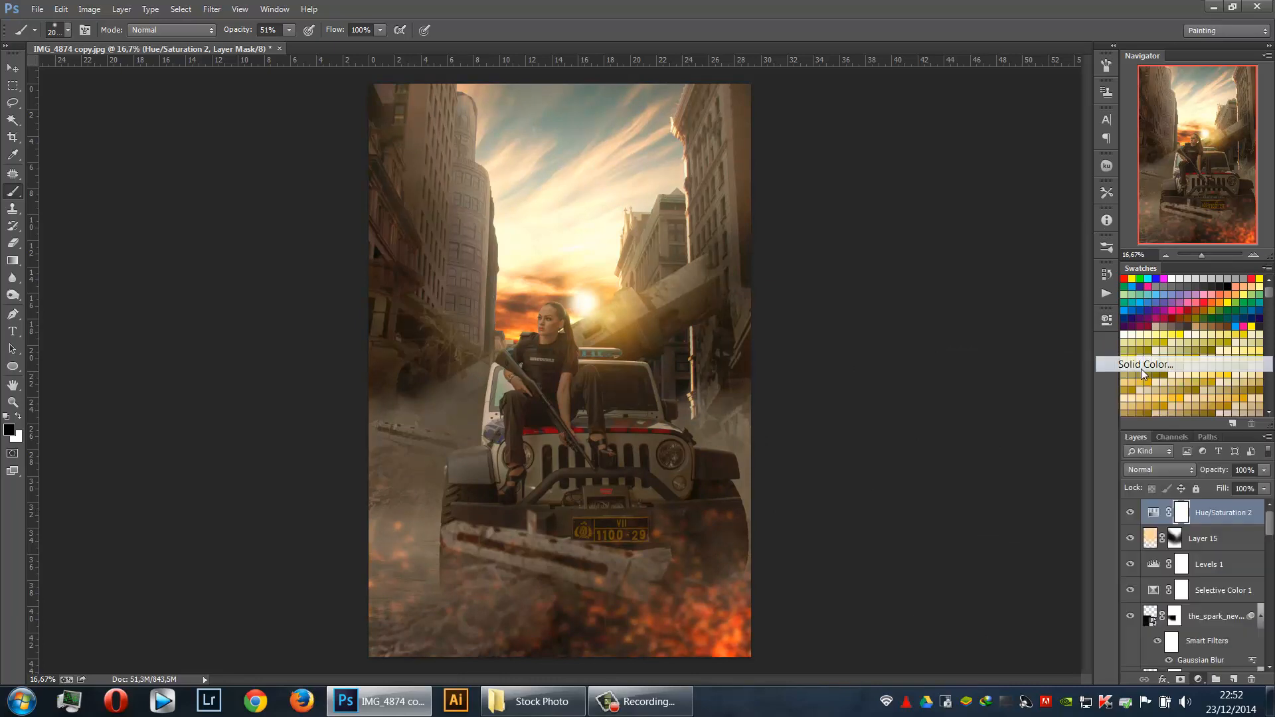
{"action": "left_click_drag", "start_coordinate": [1110, 242], "coordinate": [1110, 250]}
{"action": "left_click", "coordinate": [1084, 346]}
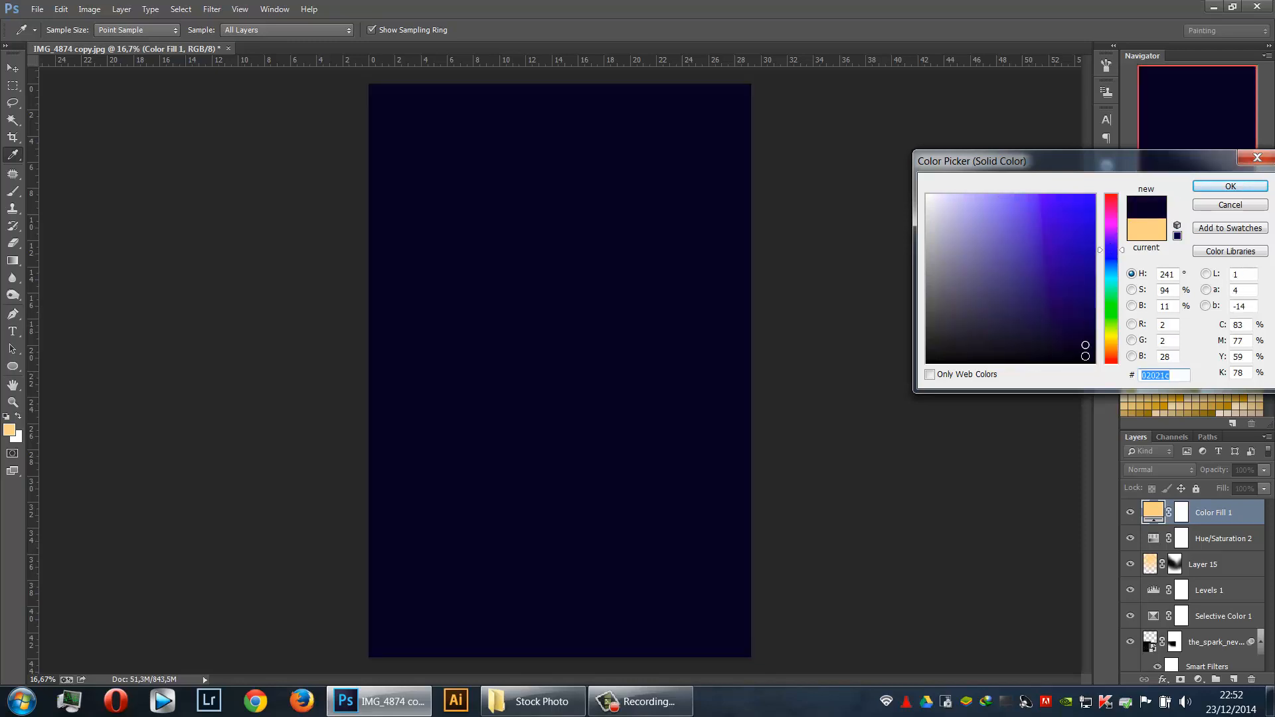
{"action": "left_click", "coordinate": [1230, 185]}
Try Pin Light as the navy fill layer's blend mode and settle on Exclusion
{"action": "left_click", "coordinate": [1177, 469]}
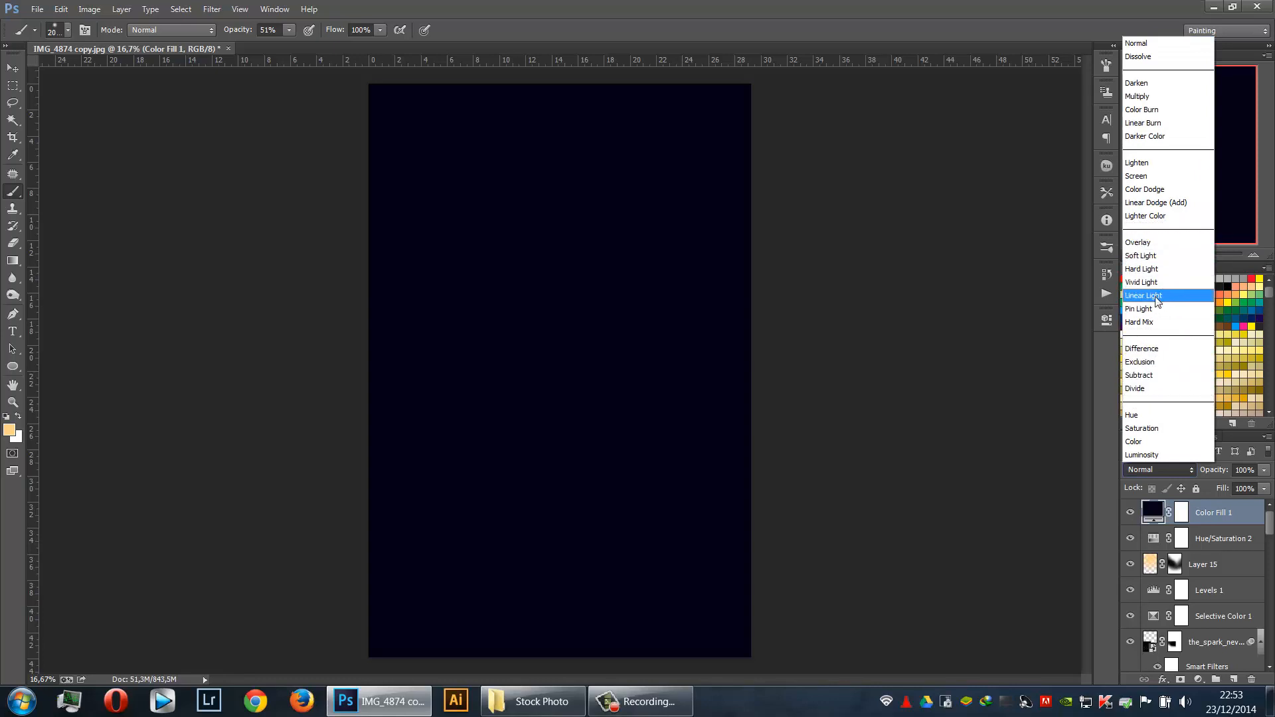
{"action": "left_click", "coordinate": [1153, 307]}
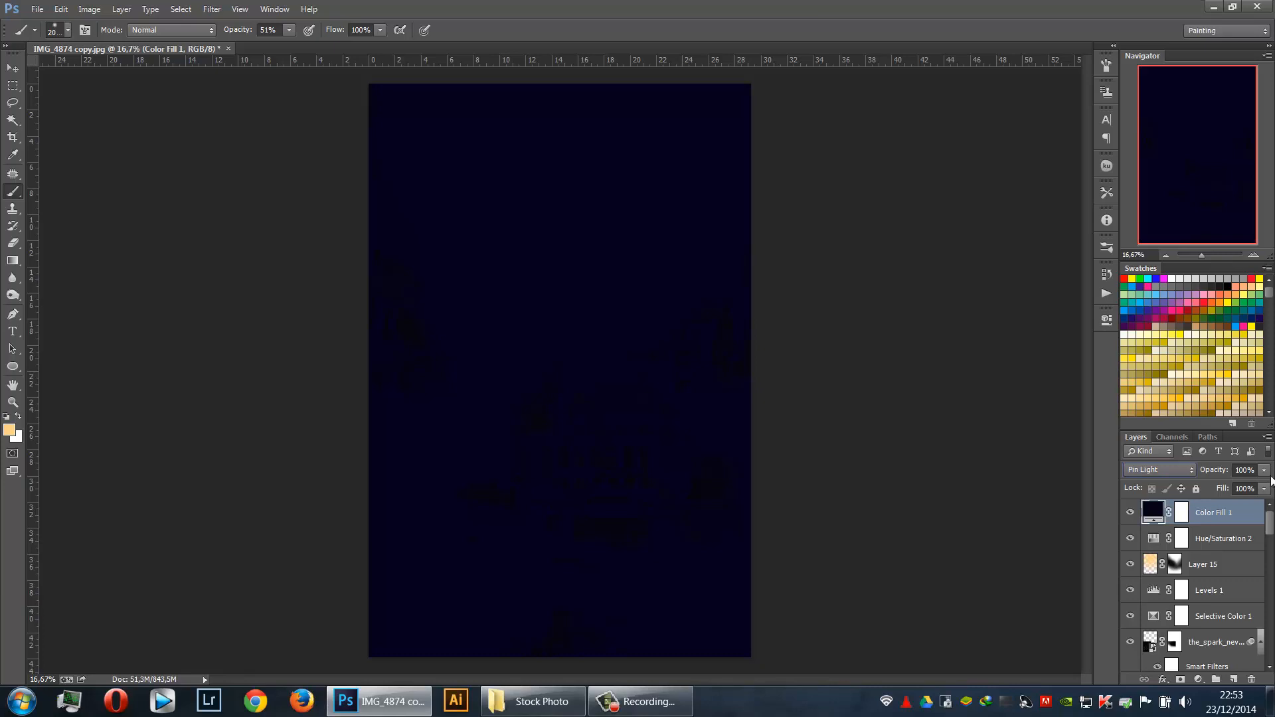
{"action": "mouse_move", "coordinate": [1264, 470]}
{"action": "left_mouse_down"}
{"action": "mouse_move", "coordinate": [1212, 488]}
{"action": "mouse_move", "coordinate": [1265, 485]}
{"action": "left_mouse_up"}
{"action": "left_click", "coordinate": [1179, 470]}
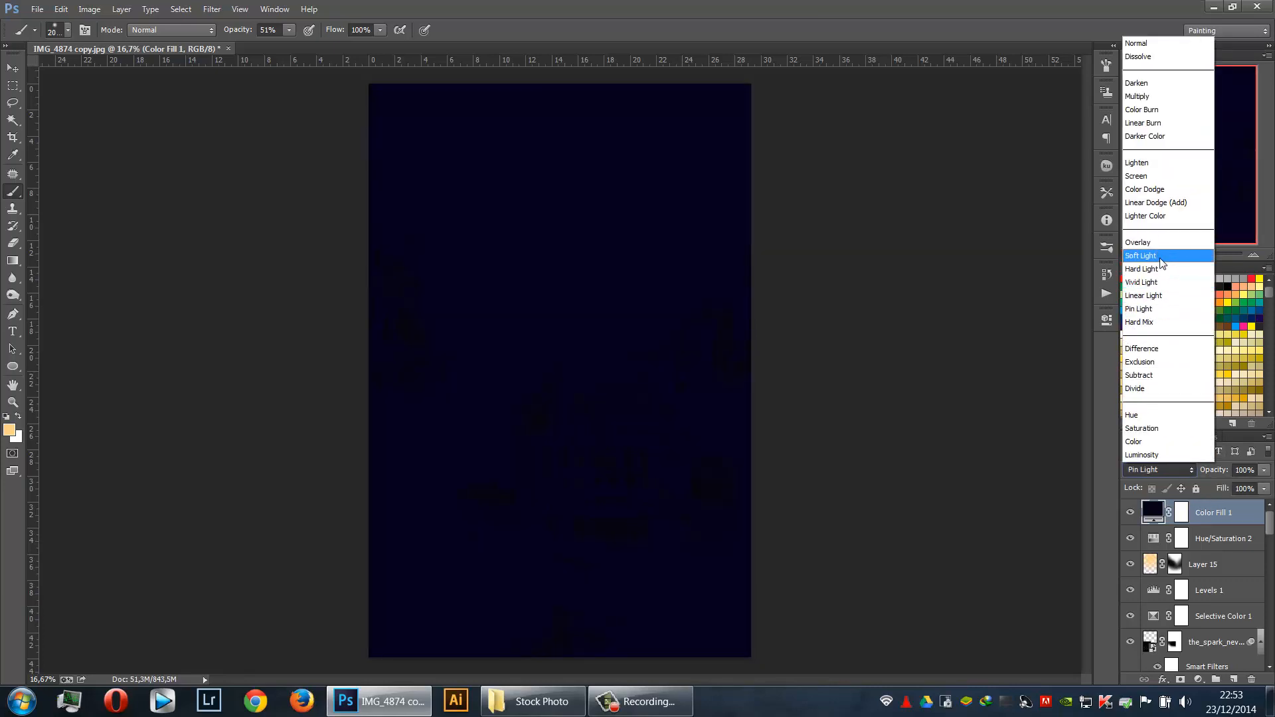
{"action": "left_click", "coordinate": [1159, 365]}
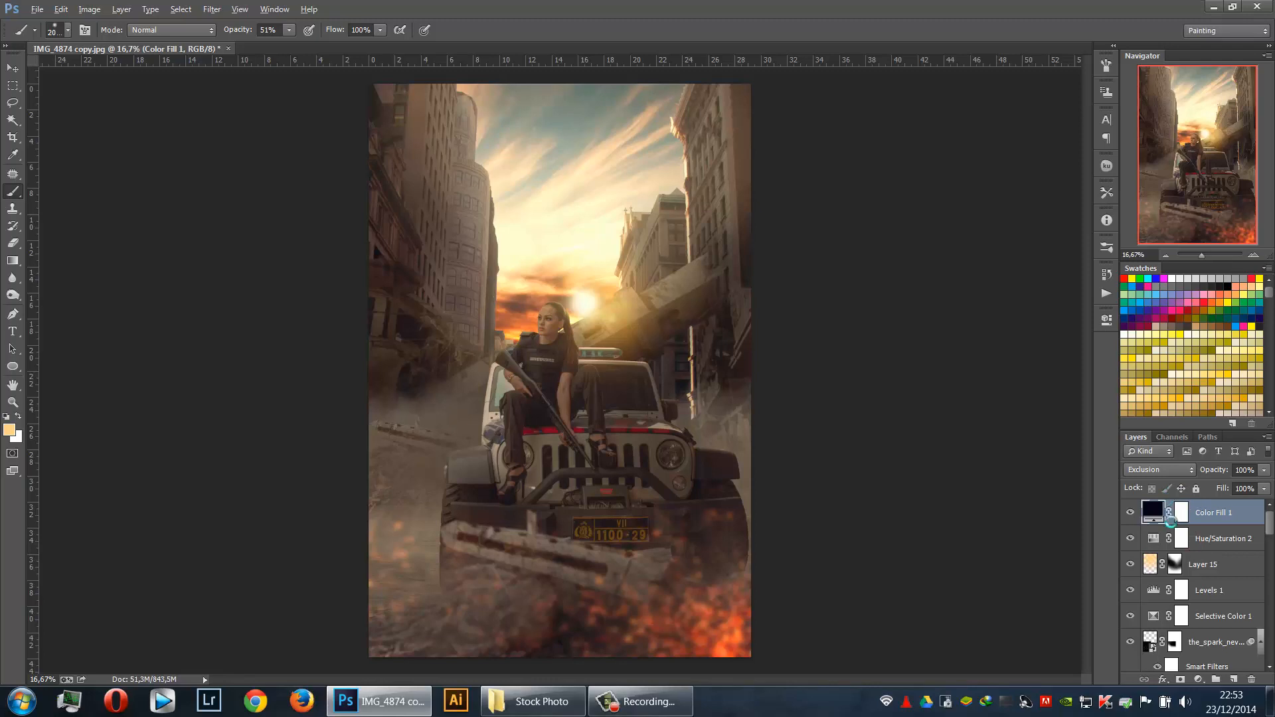
Stamp all visible layers into a new top layer and select the entire canvas on its Blue channel with the Rectangular Marquee
{"action": "key", "text": "ctrl+shift+alt+e"}
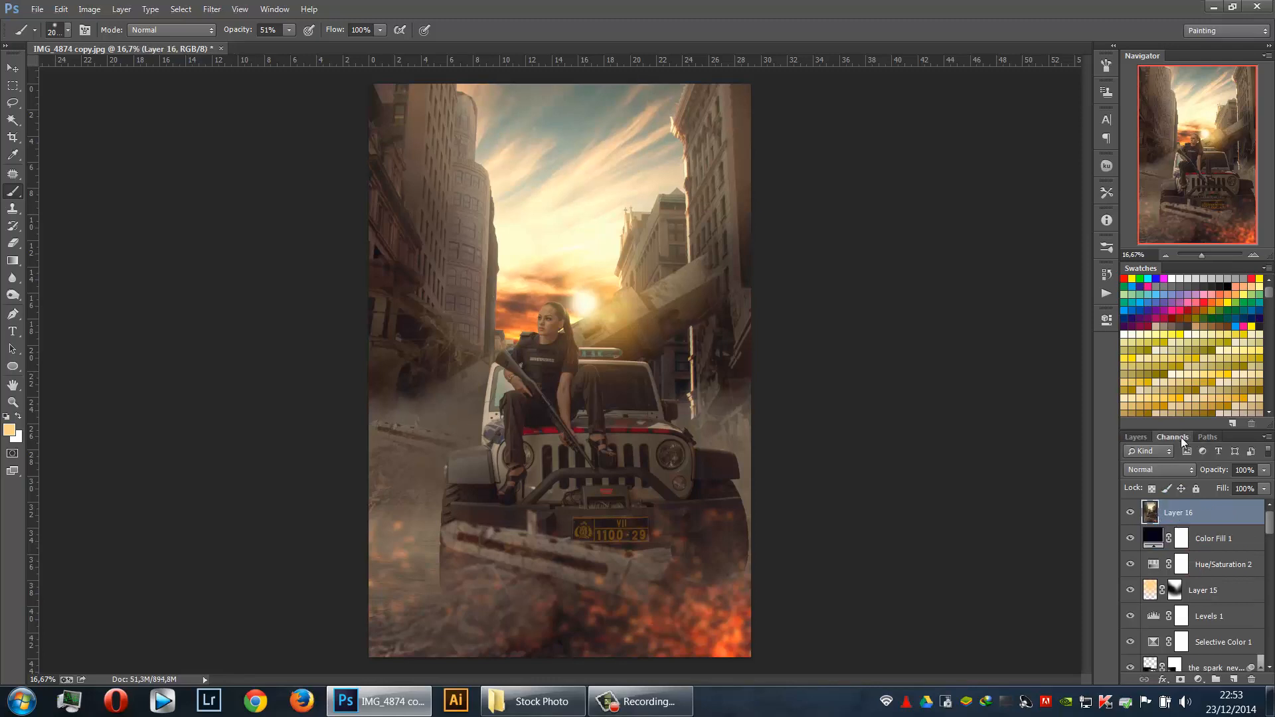
{"action": "left_click", "coordinate": [1180, 436]}
{"action": "left_click", "coordinate": [1180, 537]}
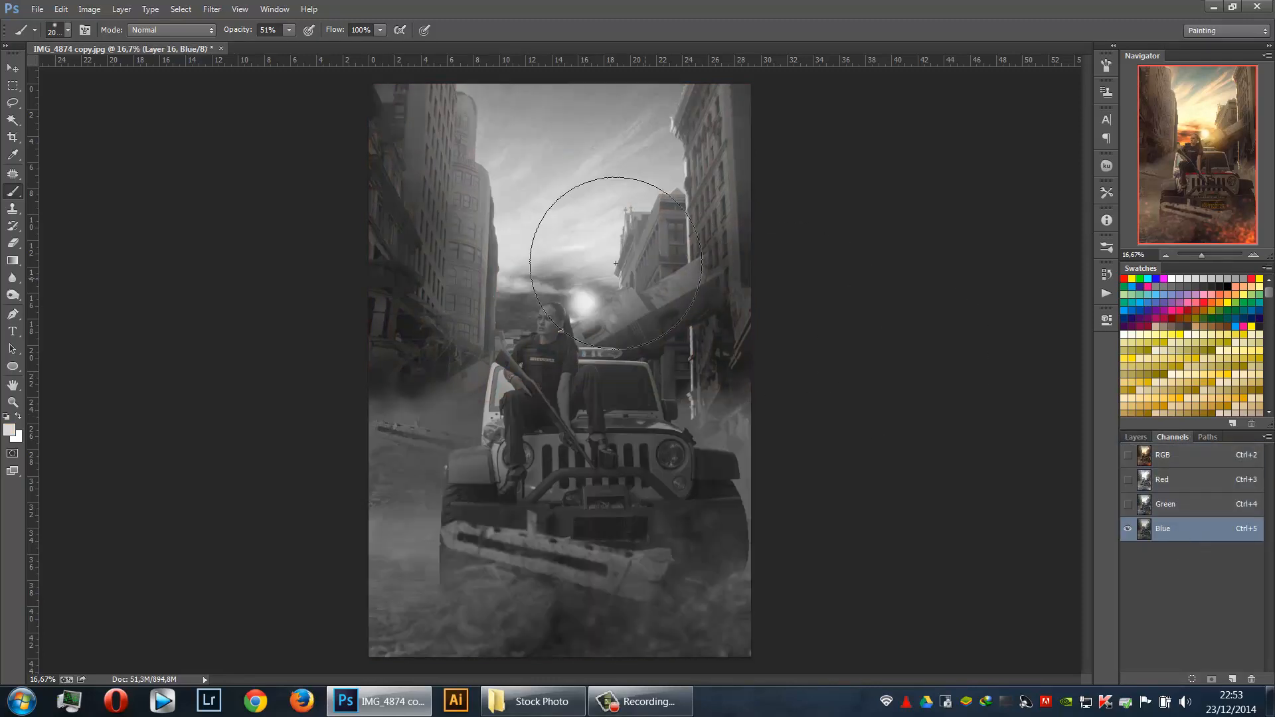
{"action": "key", "text": "m"}
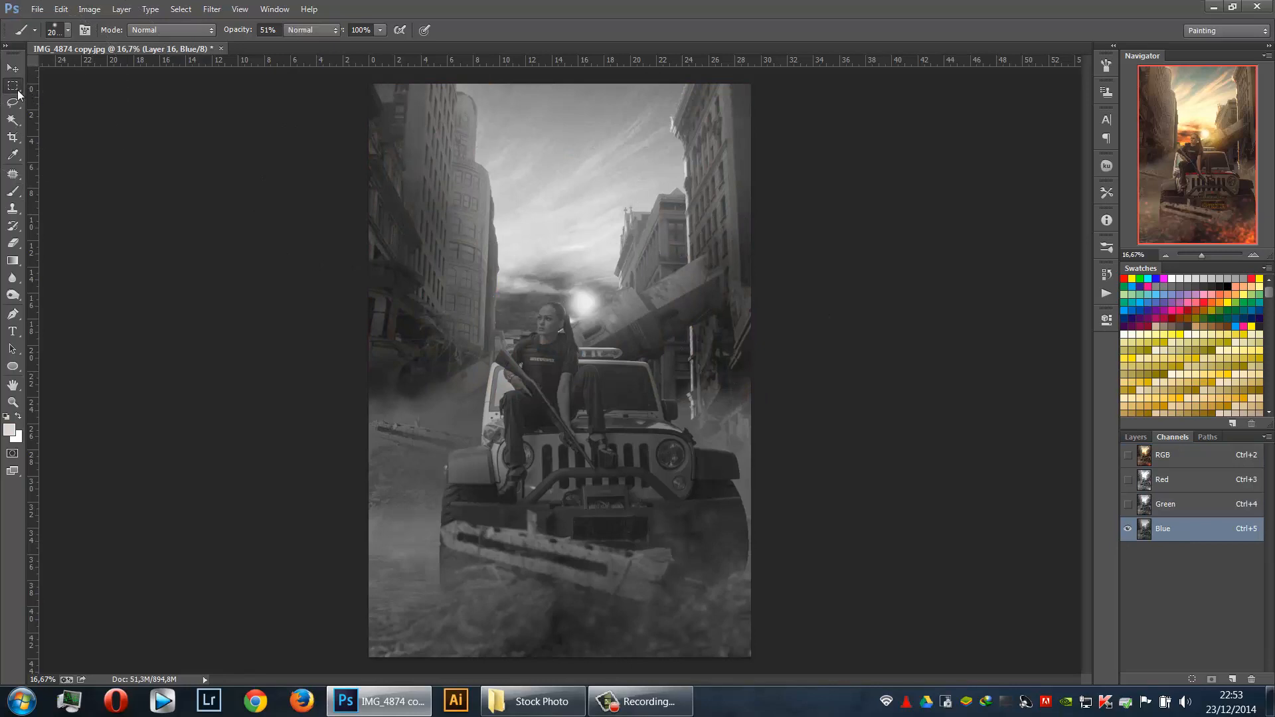
{"action": "left_click_drag", "start_coordinate": [376, 106], "coordinate": [376, 108]}
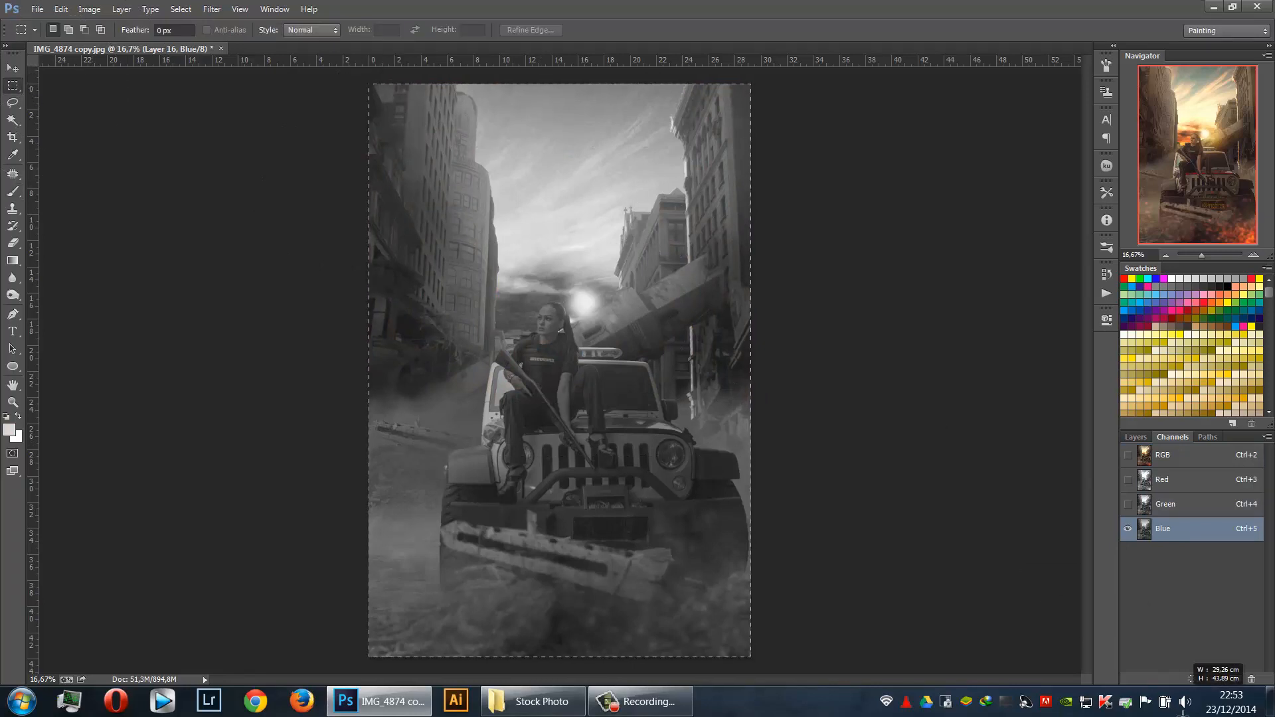
Copy the full Blue channel and paste it as a new layer above the stamped layer in the RGB composite
{"action": "key", "text": "ctrl+a"}
{"action": "left_click", "coordinate": [67, 10]}
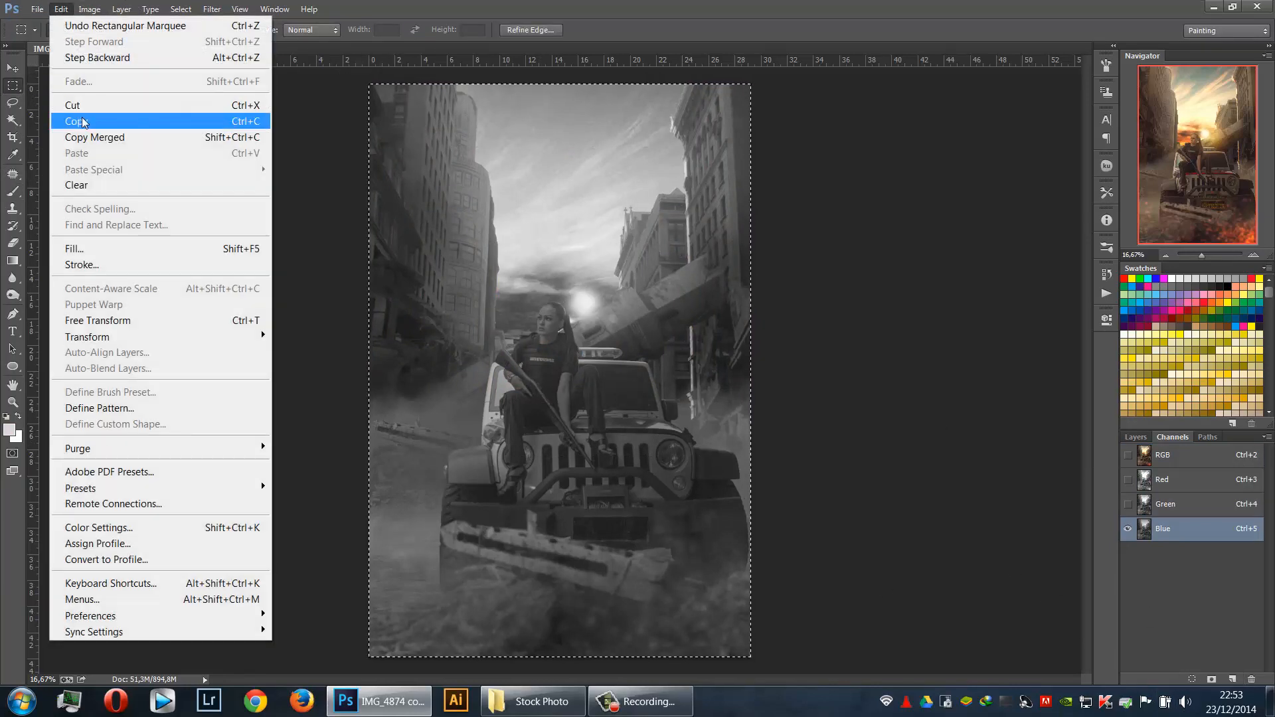
{"action": "left_click", "coordinate": [77, 117]}
{"action": "left_click", "coordinate": [1185, 465]}
{"action": "left_click", "coordinate": [1136, 438]}
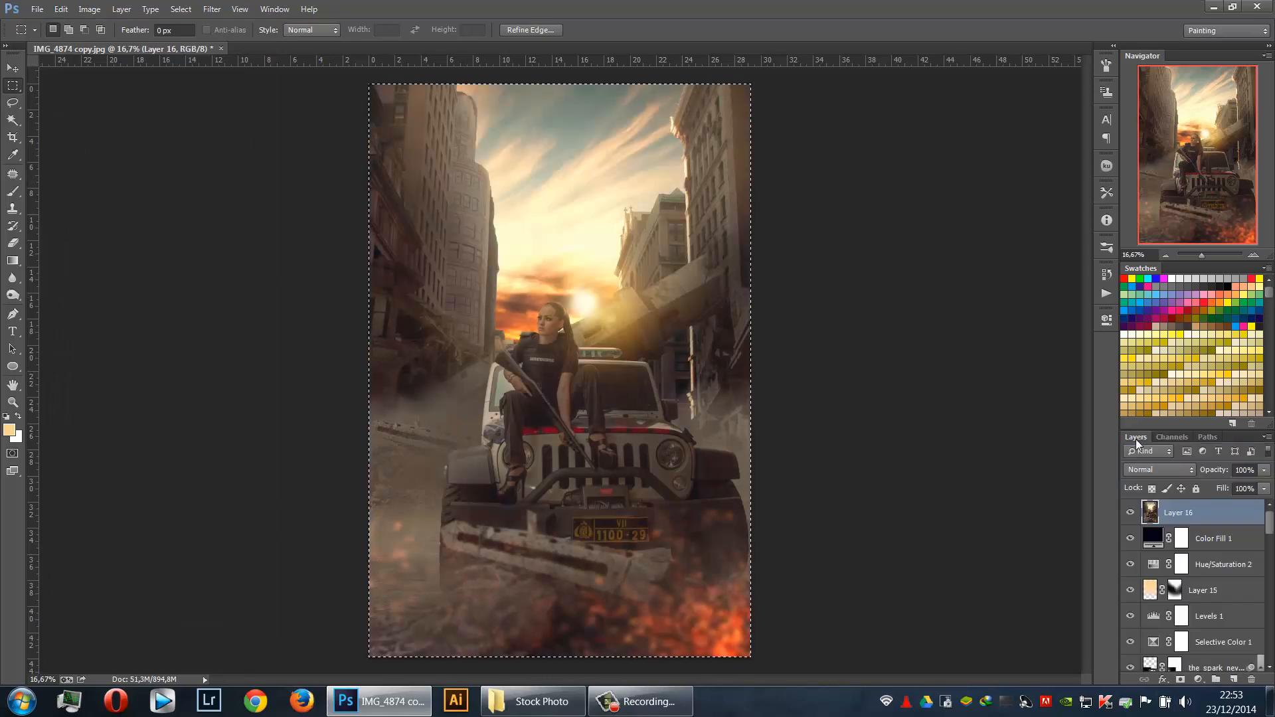
{"action": "left_click", "coordinate": [60, 9]}
{"action": "left_click", "coordinate": [86, 153]}
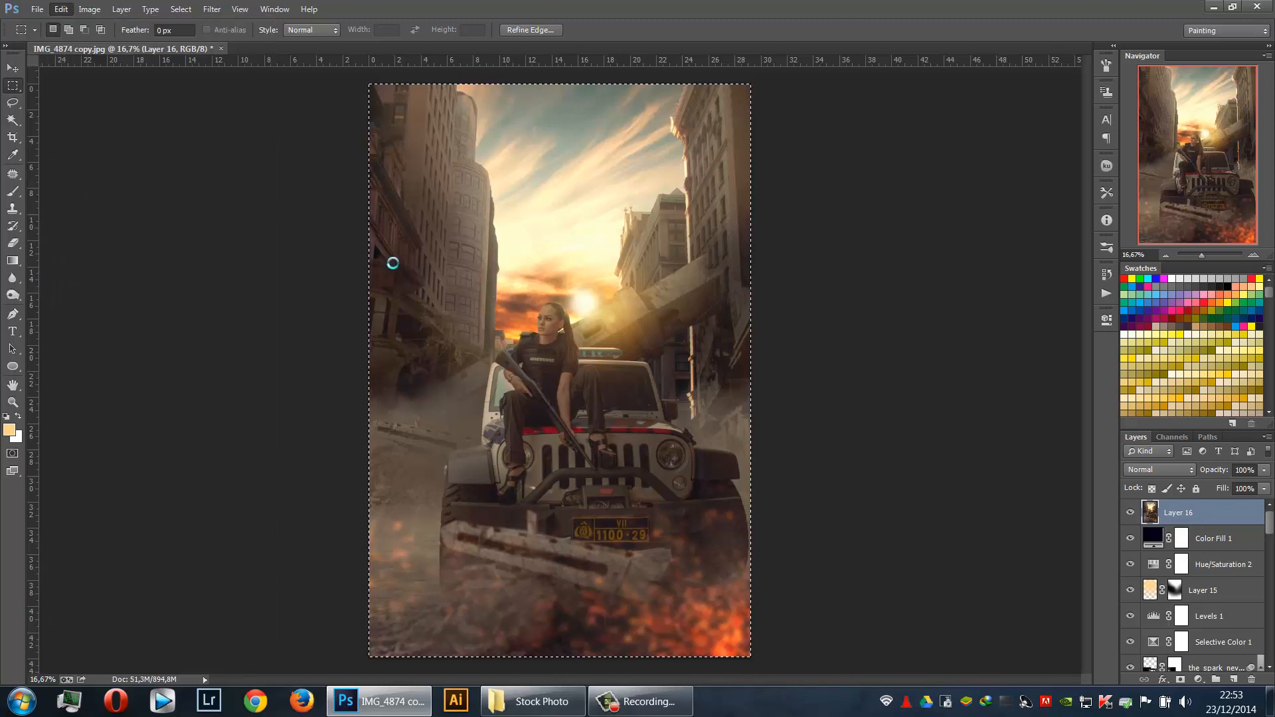
Set the pasted grayscale layer's blend mode to Multiply and delete the stamped Layer 16 beneath it
{"action": "left_click", "coordinate": [1161, 468]}
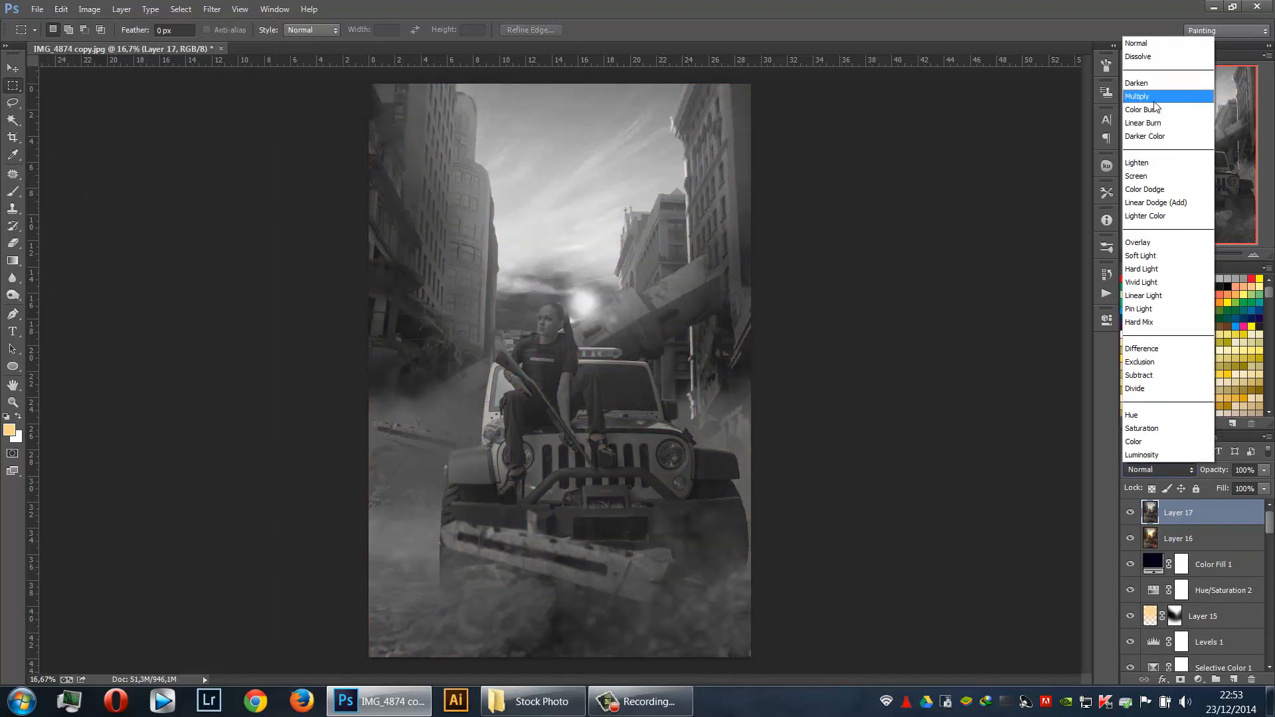
{"action": "left_click", "coordinate": [1136, 175]}
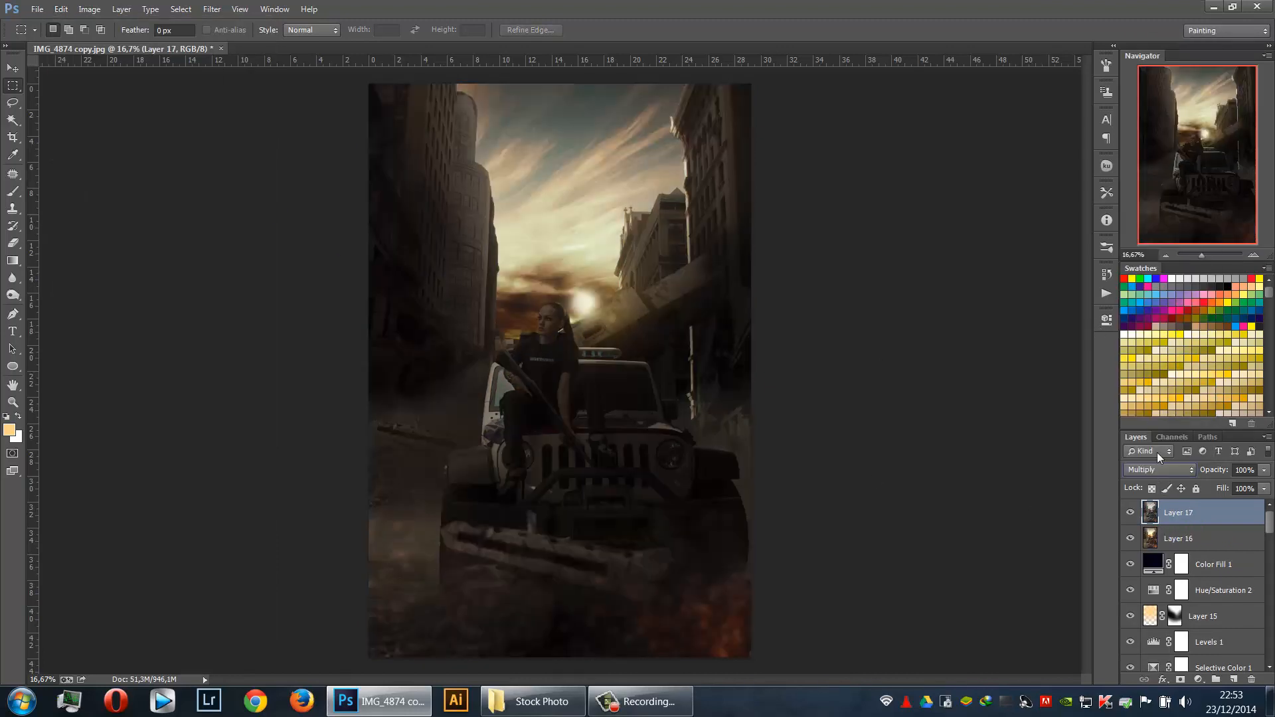
{"action": "left_click", "coordinate": [1195, 539]}
{"action": "left_click", "coordinate": [1252, 679]}
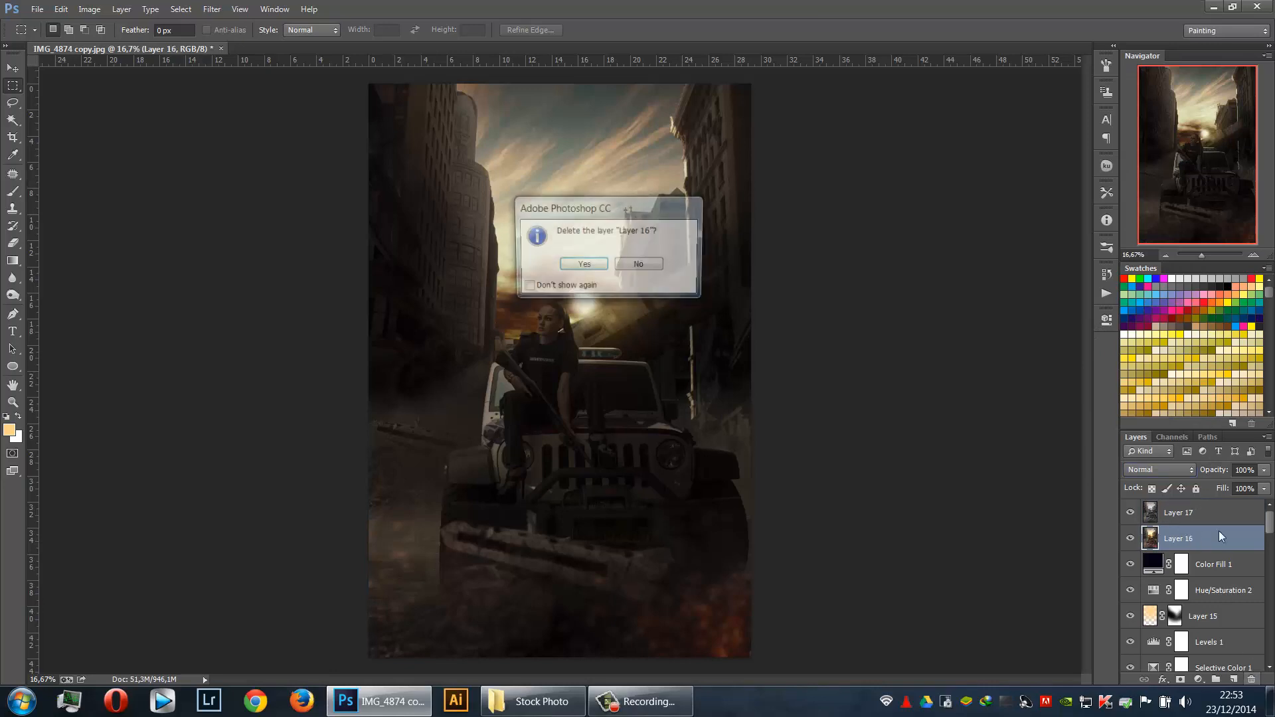
{"action": "left_click", "coordinate": [601, 267]}
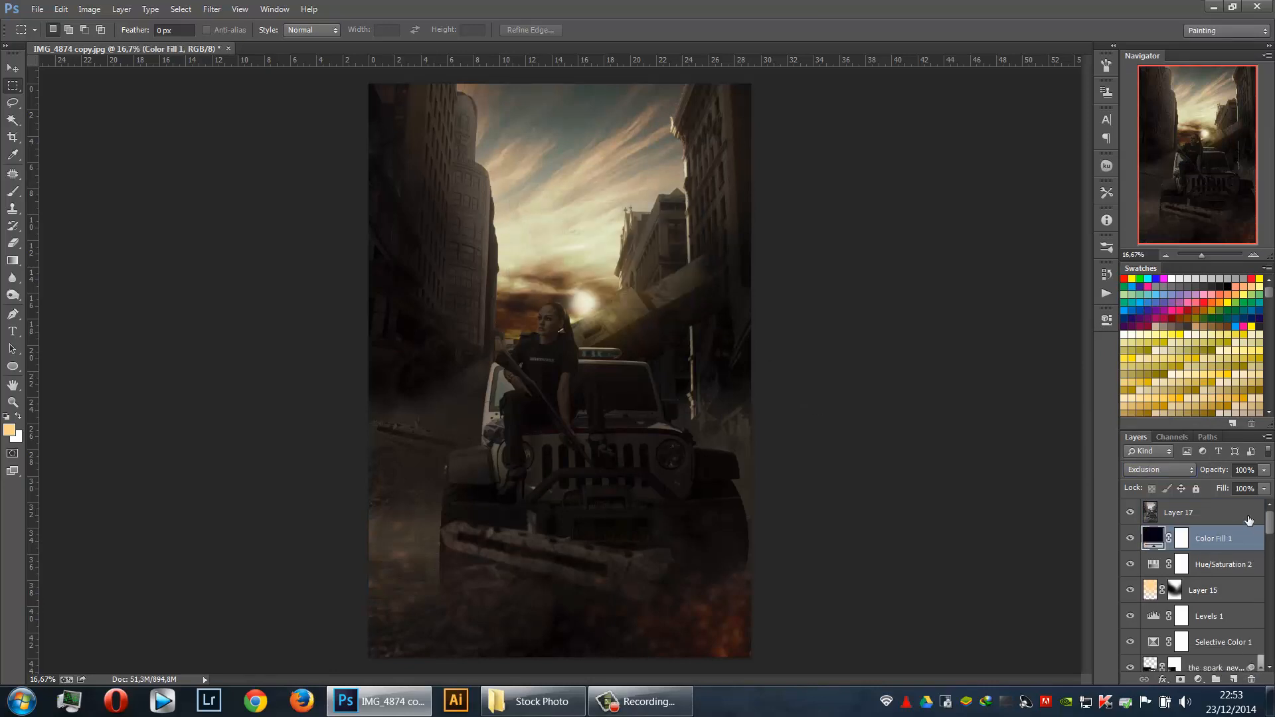
{"action": "left_click", "coordinate": [1224, 509]}
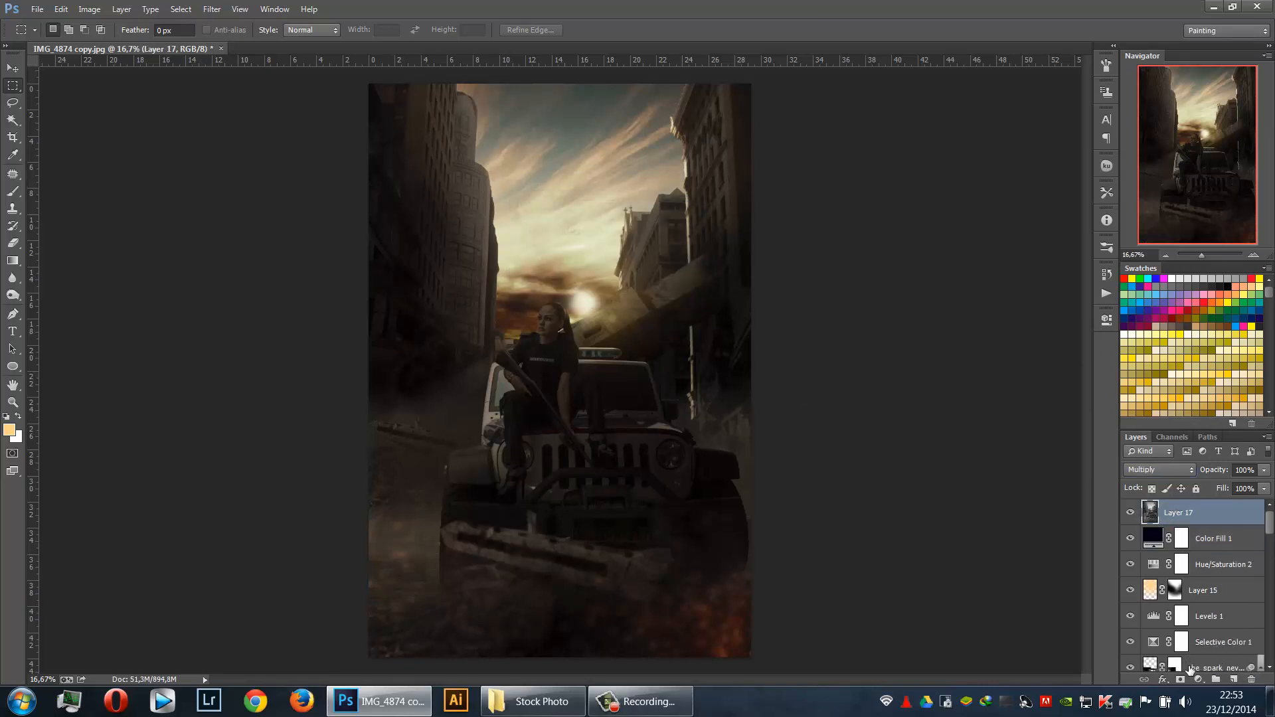
Add a layer mask to the Multiply layer and invert it to black
{"action": "left_click", "coordinate": [1180, 680]}
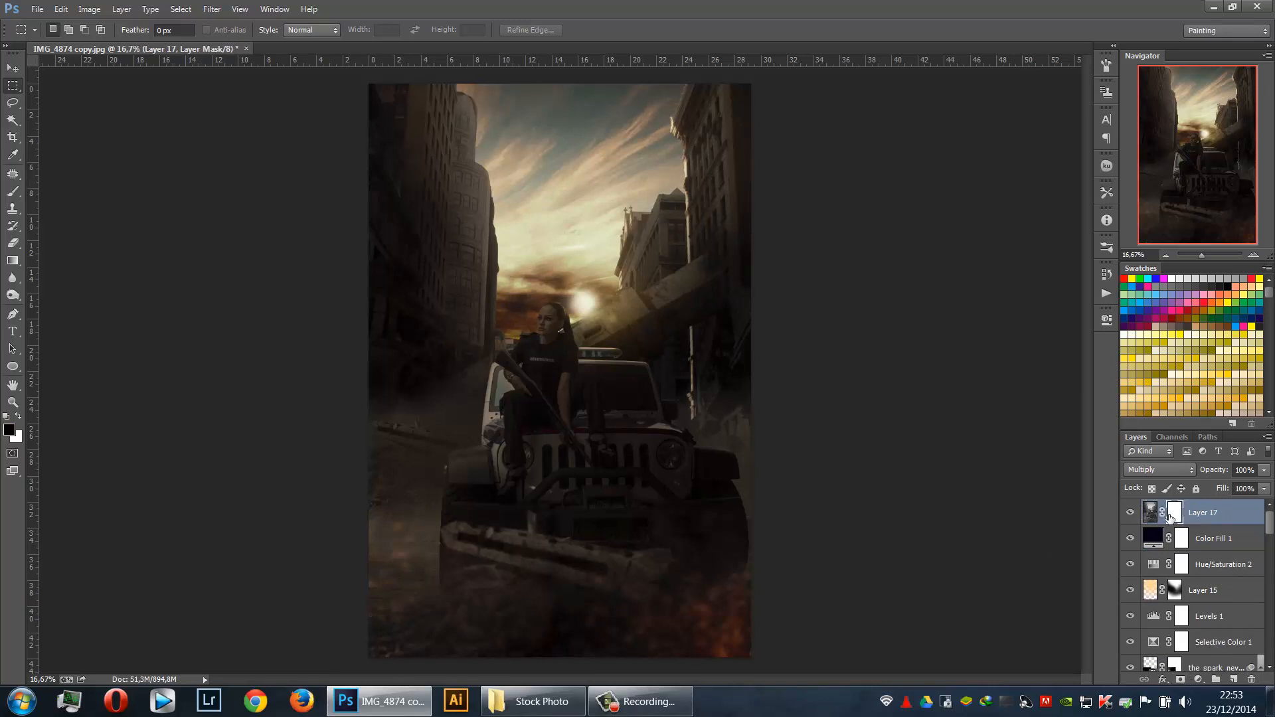
{"action": "double_click", "coordinate": [1169, 514]}
{"action": "left_click", "coordinate": [1071, 508]}
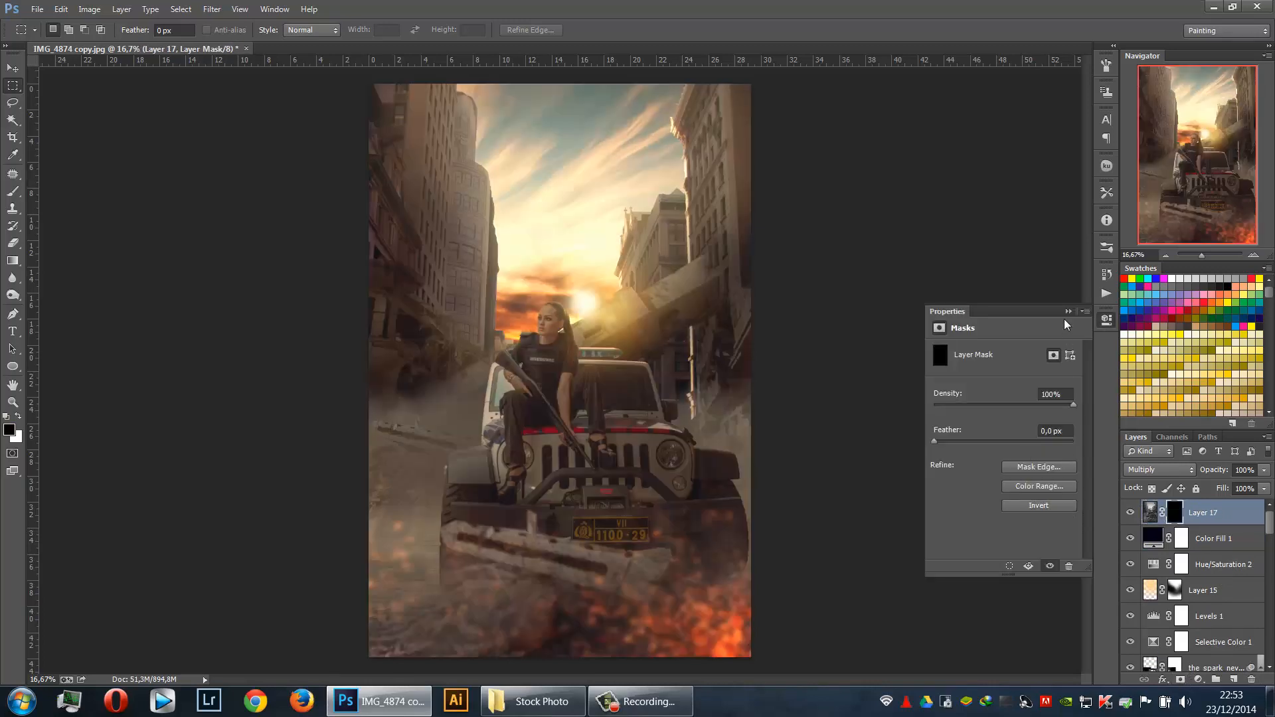
{"action": "left_click", "coordinate": [1068, 312]}
Paint white on the Multiply layer's mask with a large soft brush at 16% opacity to darken the image's outer edges
{"action": "left_click", "coordinate": [13, 191]}
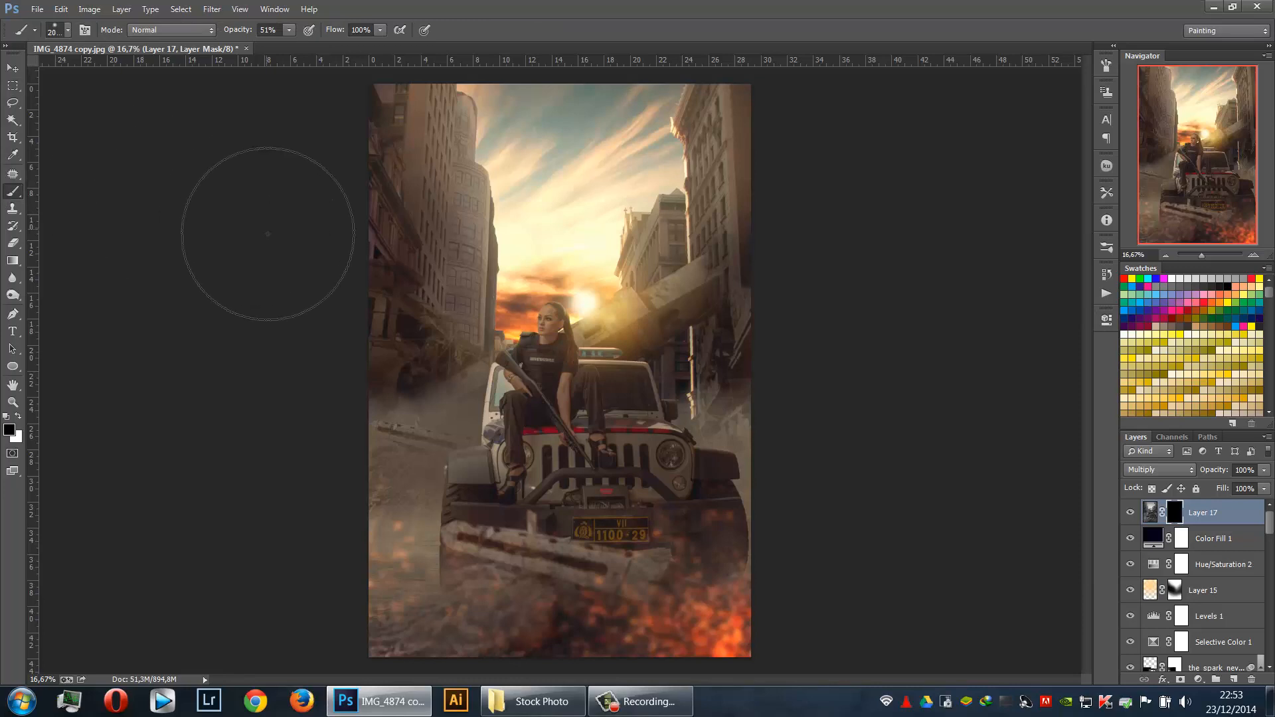
{"action": "left_click", "coordinate": [17, 418]}
{"action": "left_click", "coordinate": [288, 31]}
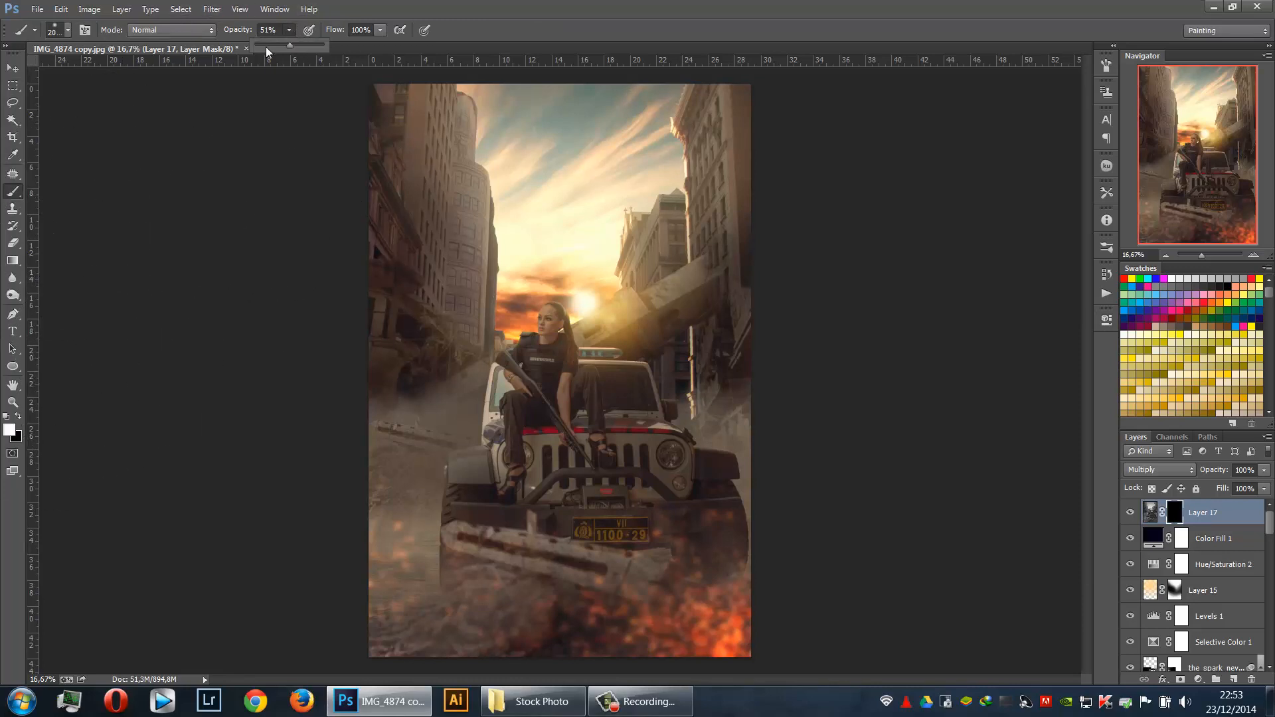
{"action": "left_click", "coordinate": [267, 47]}
{"action": "mouse_move", "coordinate": [395, 242]}
{"action": "left_mouse_down"}
{"action": "mouse_move", "coordinate": [400, 168]}
{"action": "mouse_move", "coordinate": [392, 351]}
{"action": "mouse_move", "coordinate": [376, 292]}
{"action": "mouse_move", "coordinate": [430, 554]}
{"action": "mouse_move", "coordinate": [392, 571]}
{"action": "left_mouse_up"}
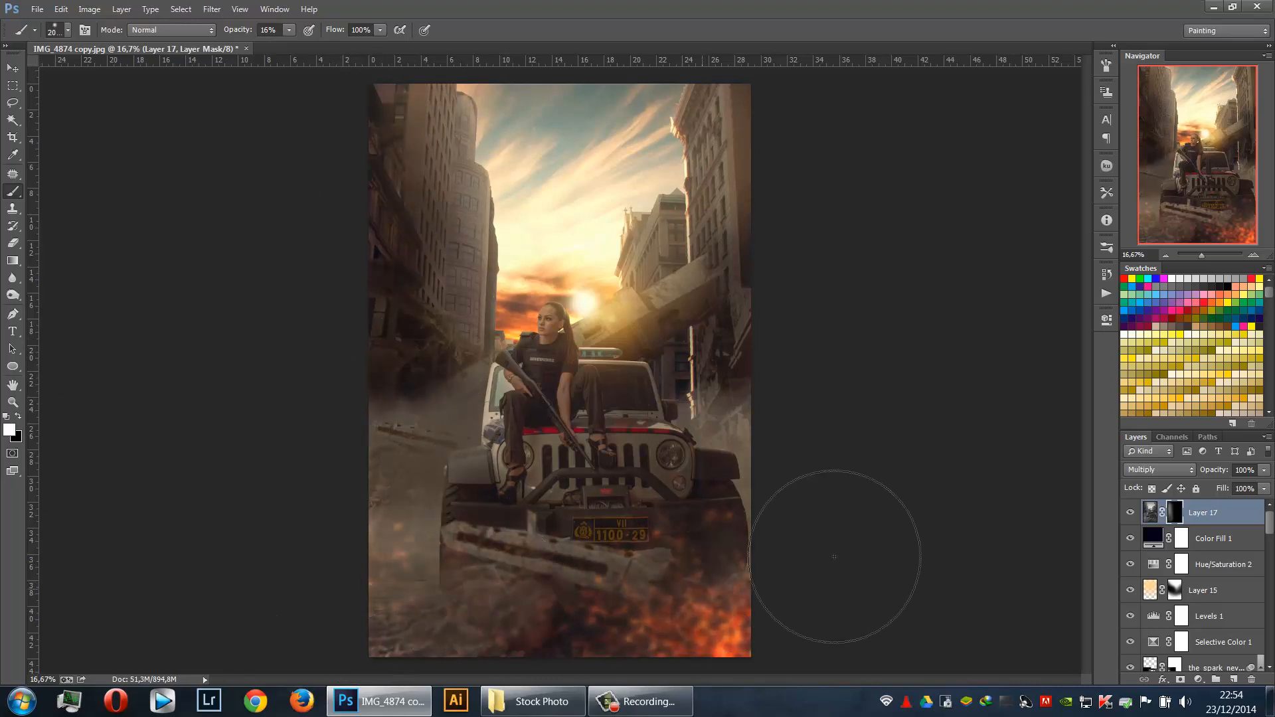
{"action": "mouse_move", "coordinate": [805, 60]}
{"action": "left_mouse_down"}
{"action": "mouse_move", "coordinate": [785, 377]}
{"action": "mouse_move", "coordinate": [823, 34]}
{"action": "left_mouse_up"}
{"action": "key", "text": "v"}
{"action": "key", "text": "b"}
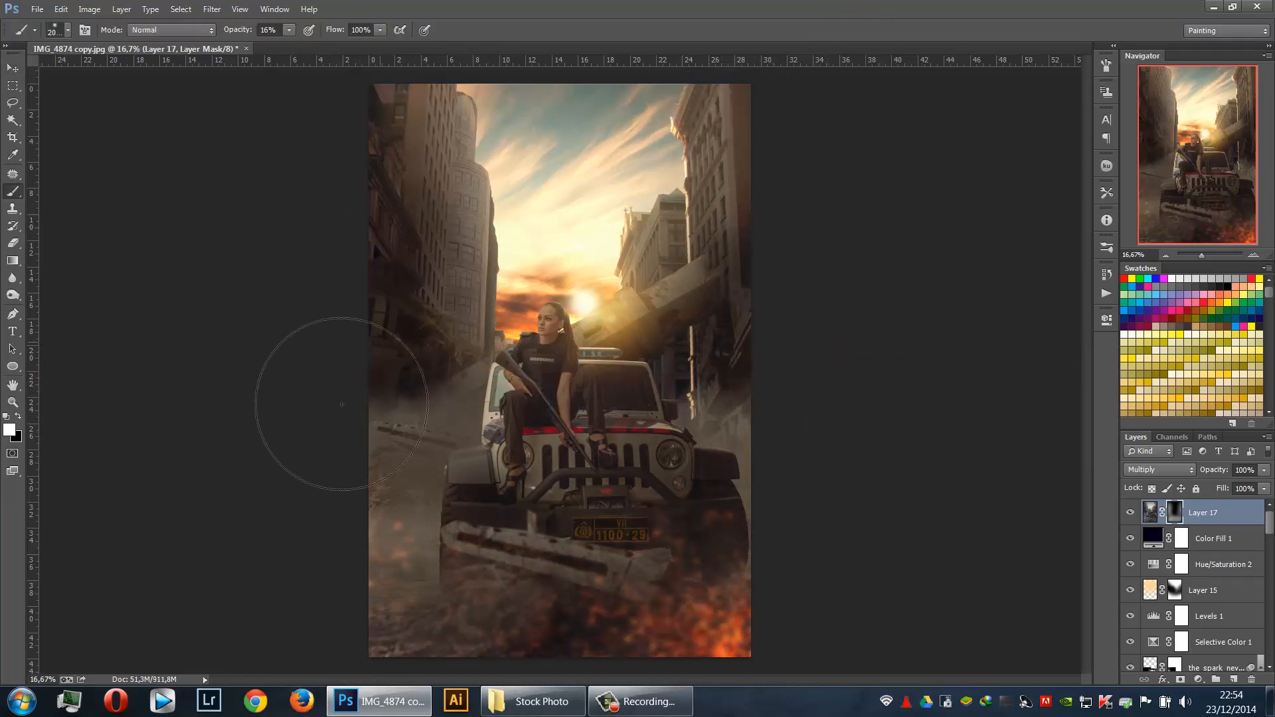
{"action": "key", "text": "ctrl+r"}
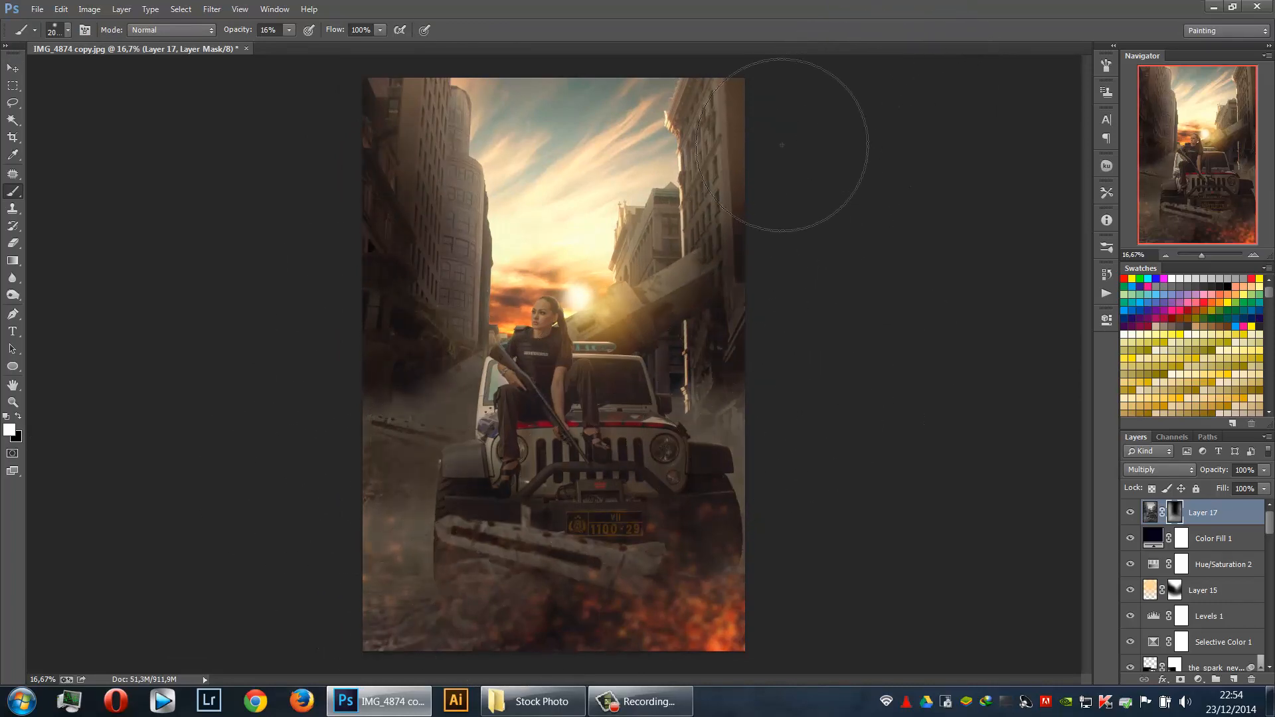
{"action": "left_click", "coordinate": [584, 170]}
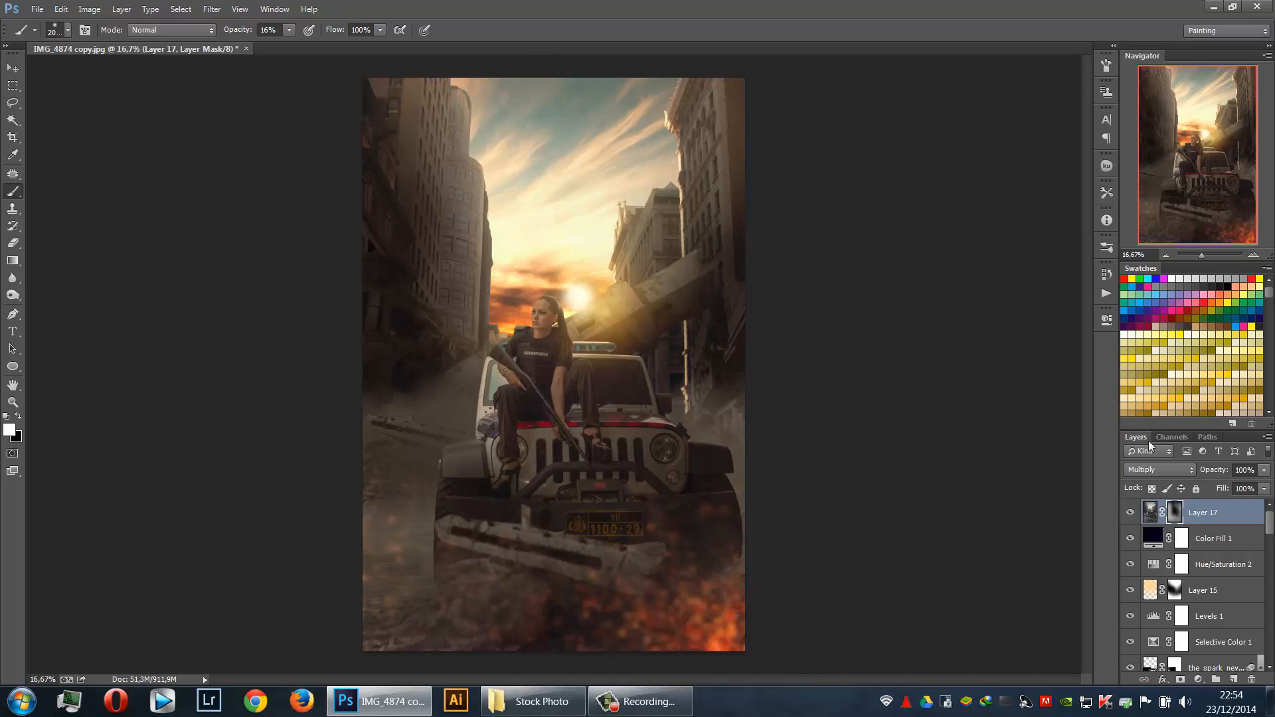
Lower the Multiply layer's opacity to 64%
{"action": "left_click", "coordinate": [1264, 488]}
{"action": "left_click_drag", "start_coordinate": [1241, 492], "coordinate": [1239, 492]}
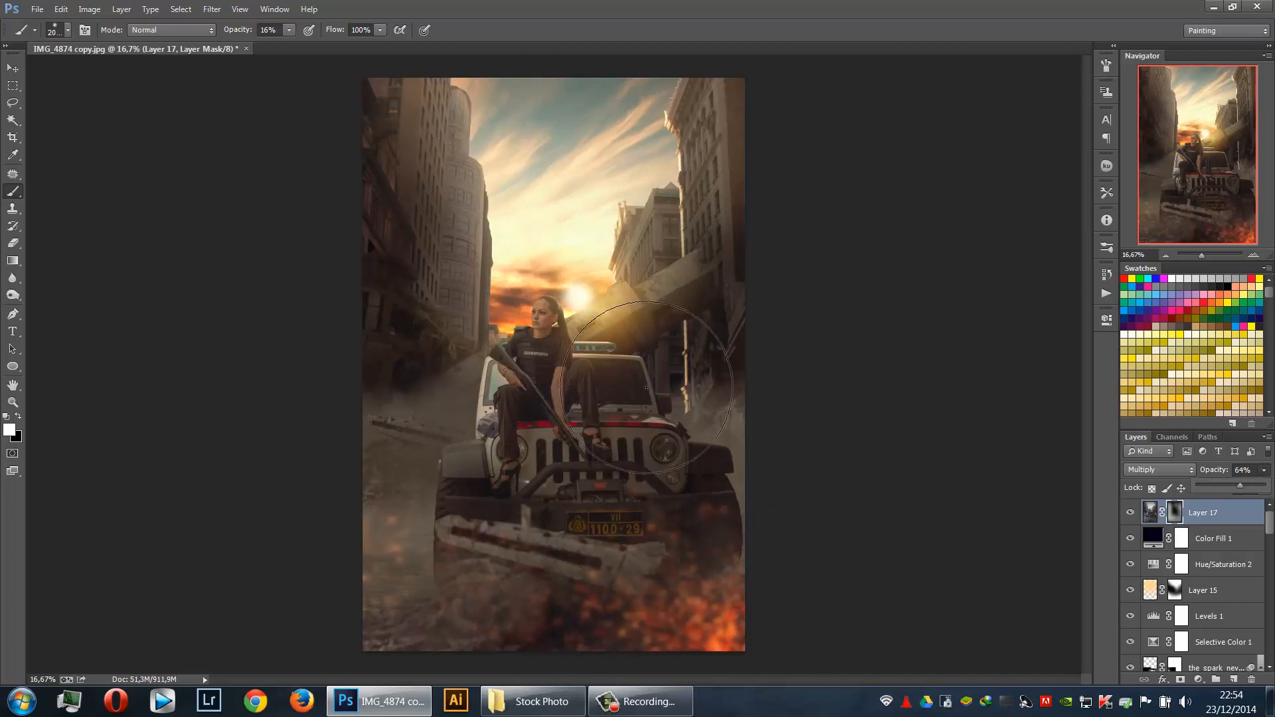
{"action": "key", "text": "v"}
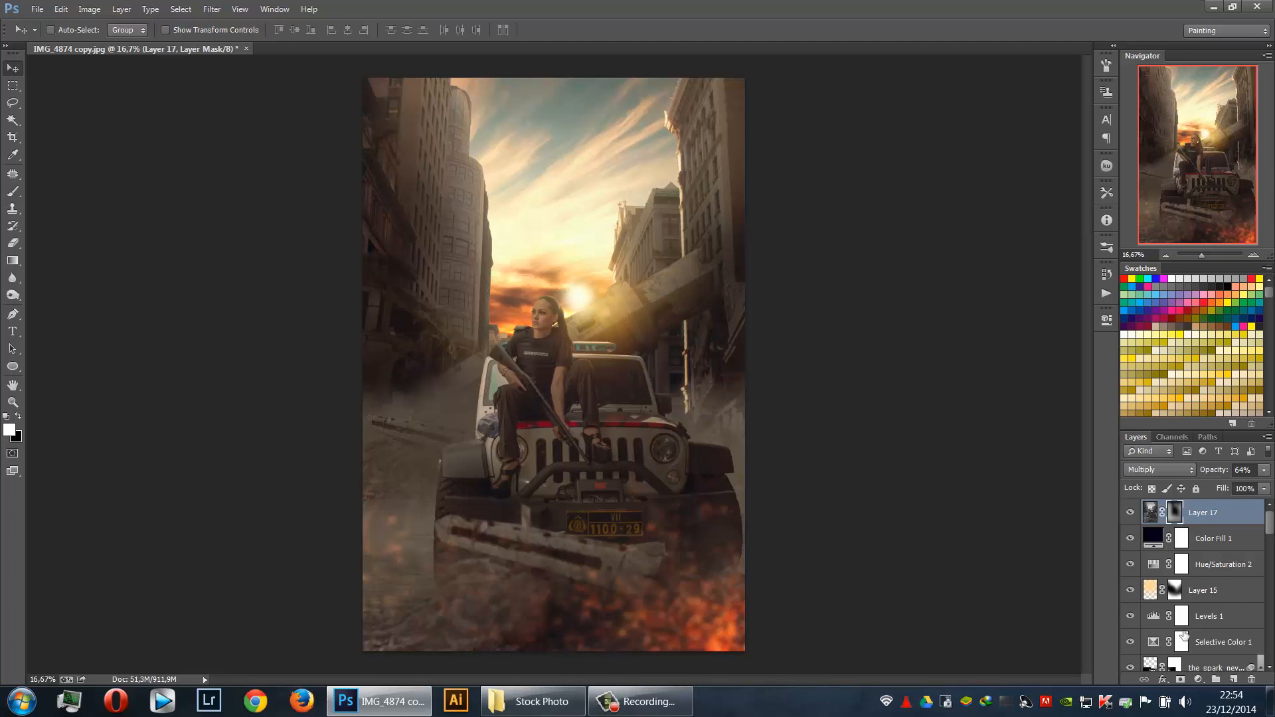
Group all layers as "Tahap Pertama" and stamp the visible image into a new layer above the group
{"action": "scroll", "coordinate": [1212, 610], "scroll_direction": "down", "scroll_amount": 2}
{"action": "scroll", "coordinate": [1212, 609], "scroll_direction": "down", "scroll_amount": 6}
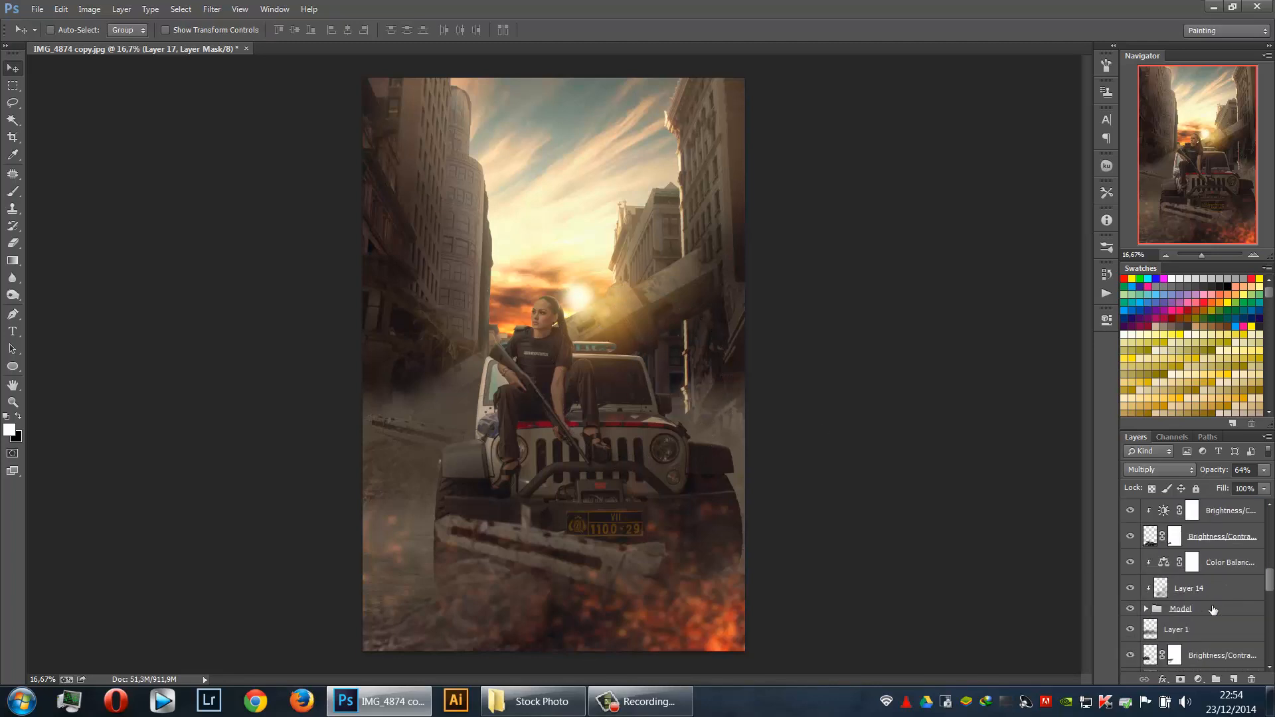
{"action": "scroll", "coordinate": [1212, 610], "scroll_direction": "down", "scroll_amount": 6}
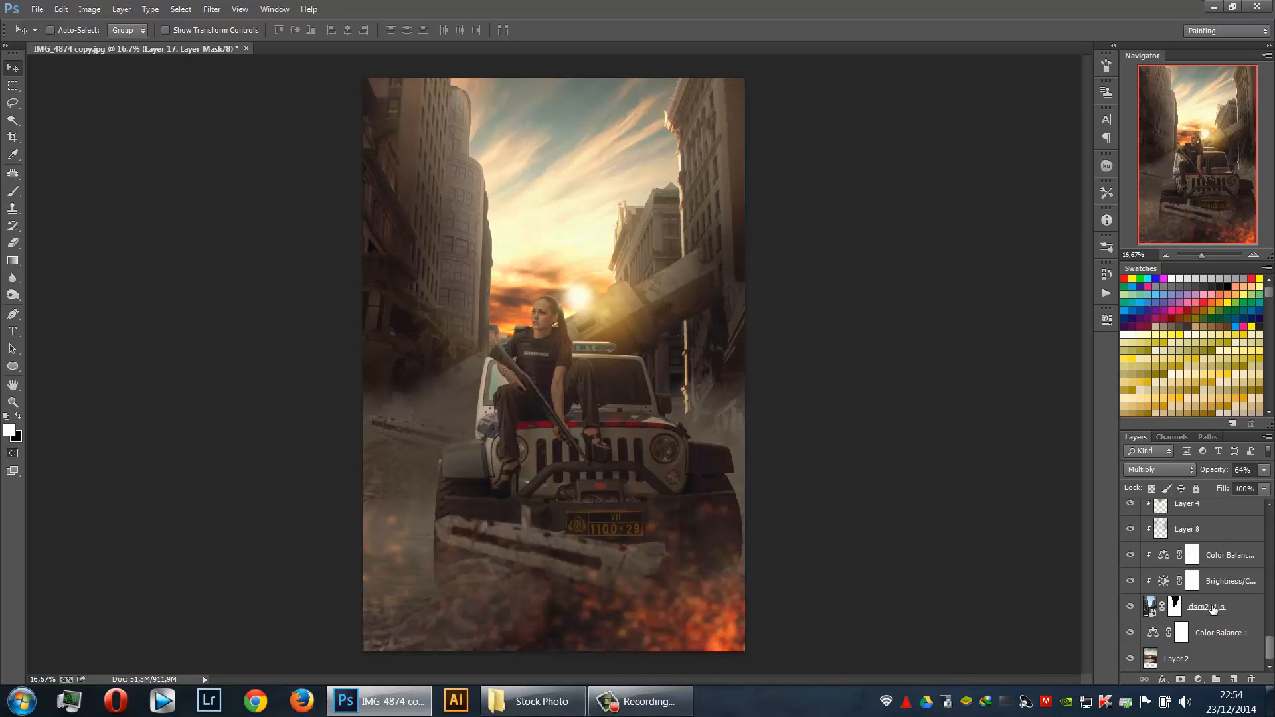
{"action": "left_click", "coordinate": [1196, 654], "text": "shift"}
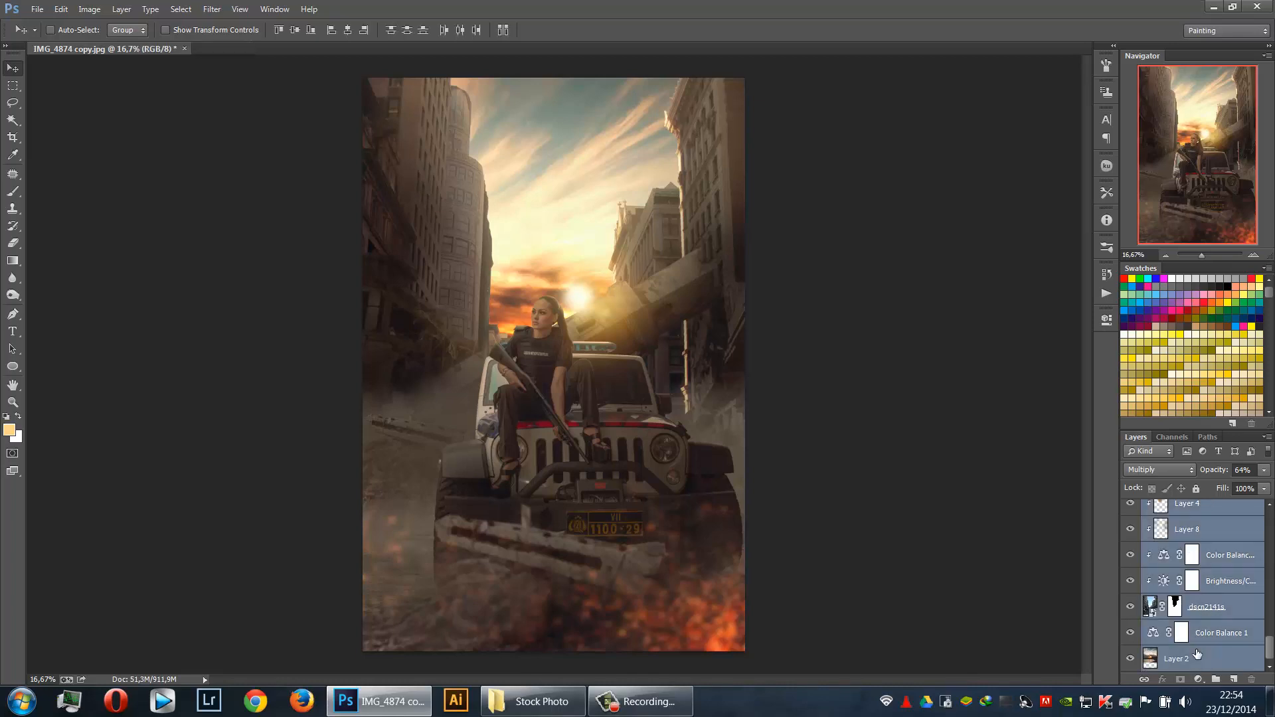
{"action": "key", "text": "ctrl+g"}
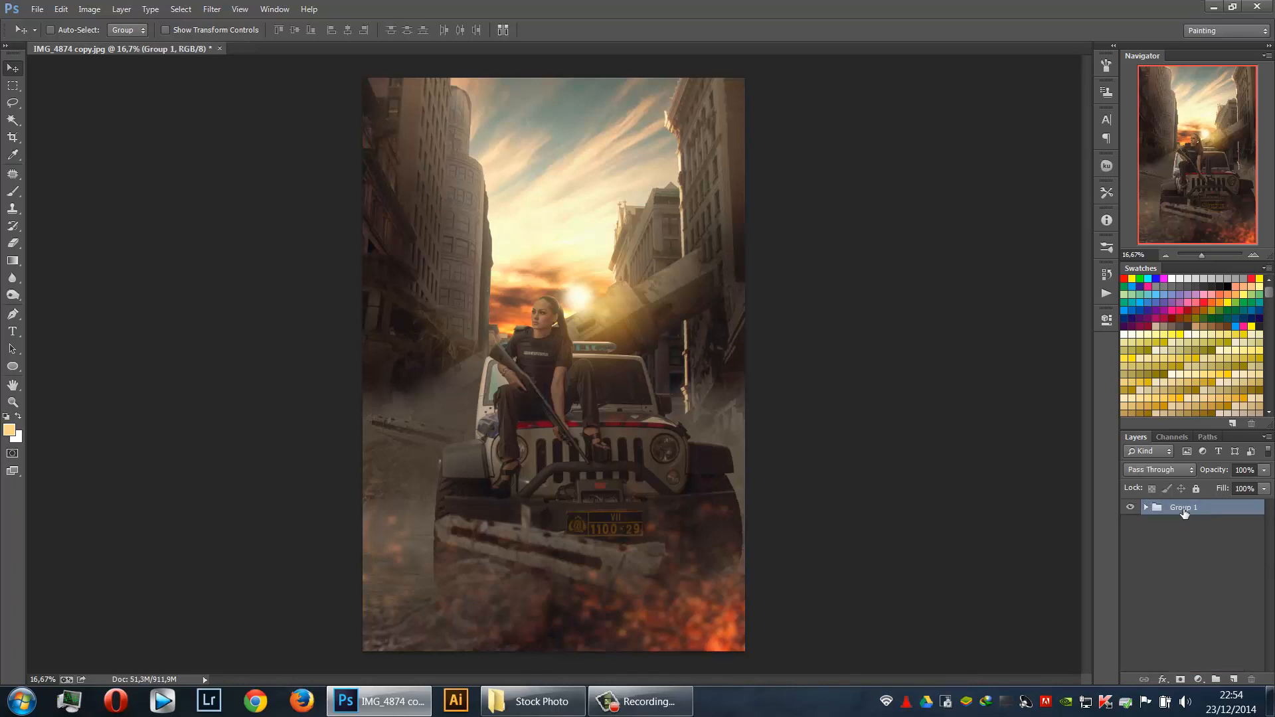
{"action": "double_click", "coordinate": [1183, 511]}
{"action": "type", "text": "Tahap Pertama"}
{"action": "key", "text": "Return"}
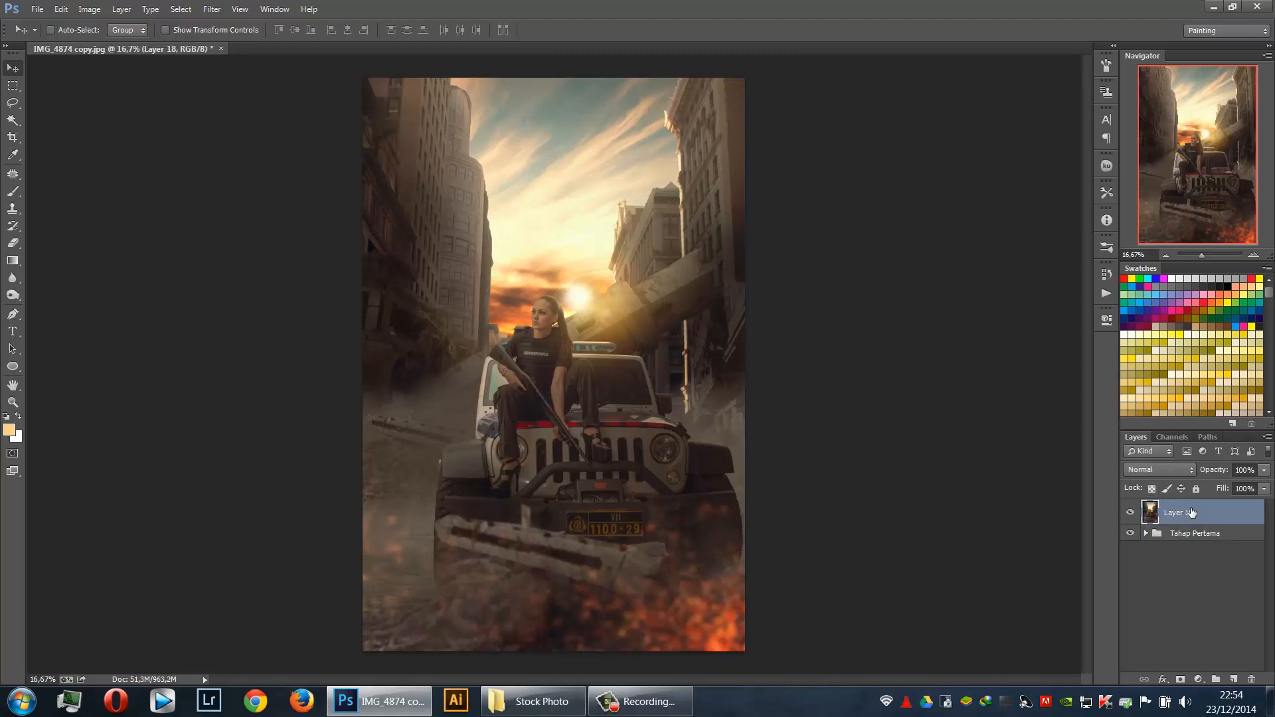
Open Color Efex Pro 4 on the stamped layer, try the Midnight filter and settle on Detail Extractor
{"action": "left_click", "coordinate": [211, 9]}
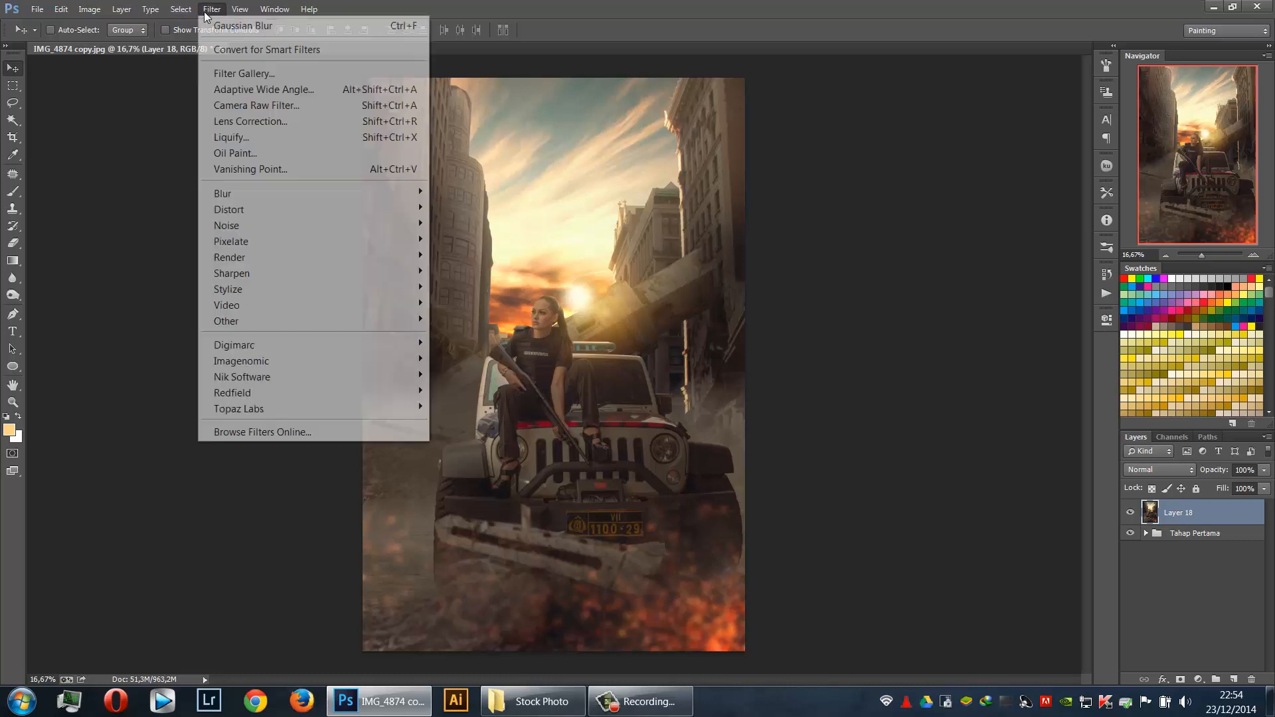
{"action": "mouse_move", "coordinate": [305, 372]}
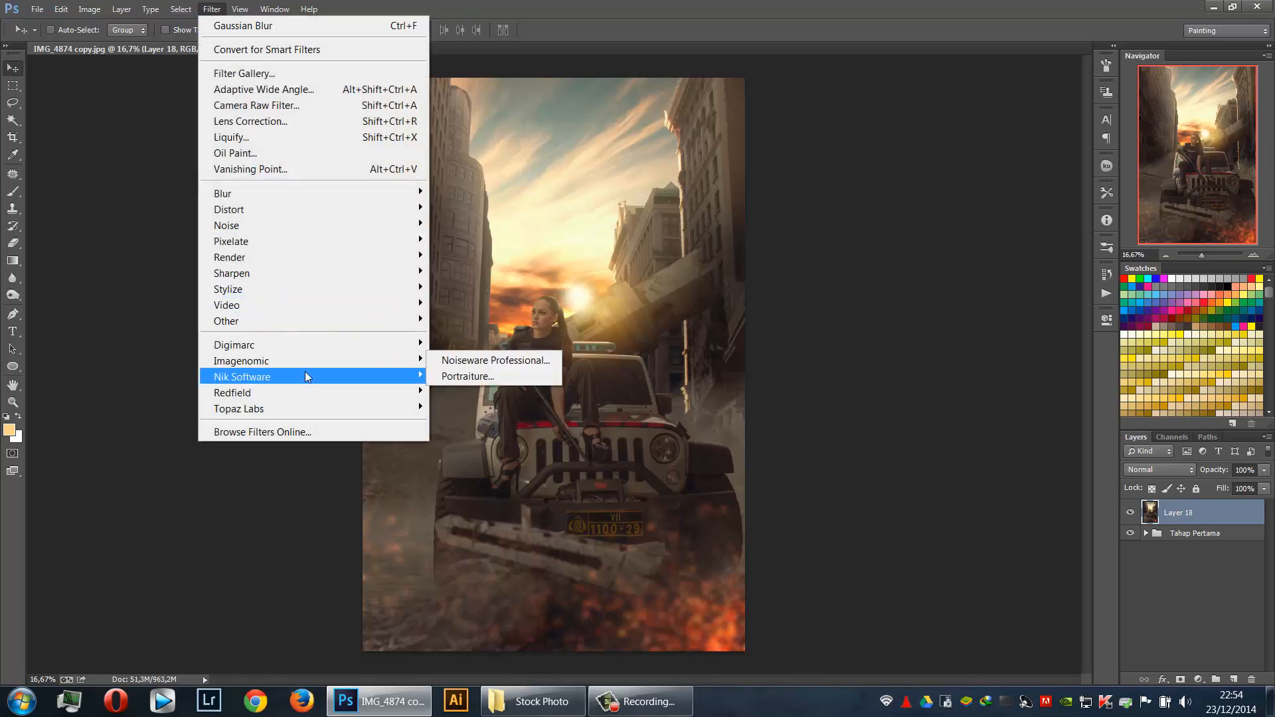
{"action": "left_click", "coordinate": [442, 378]}
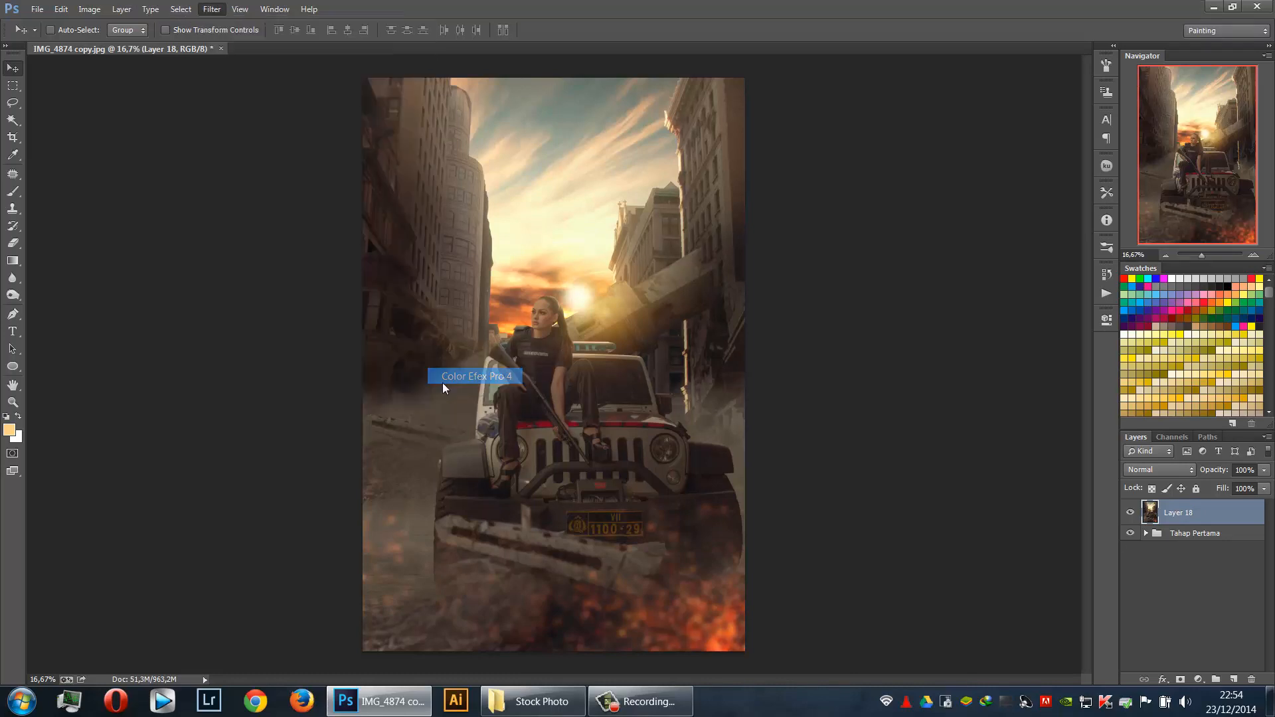
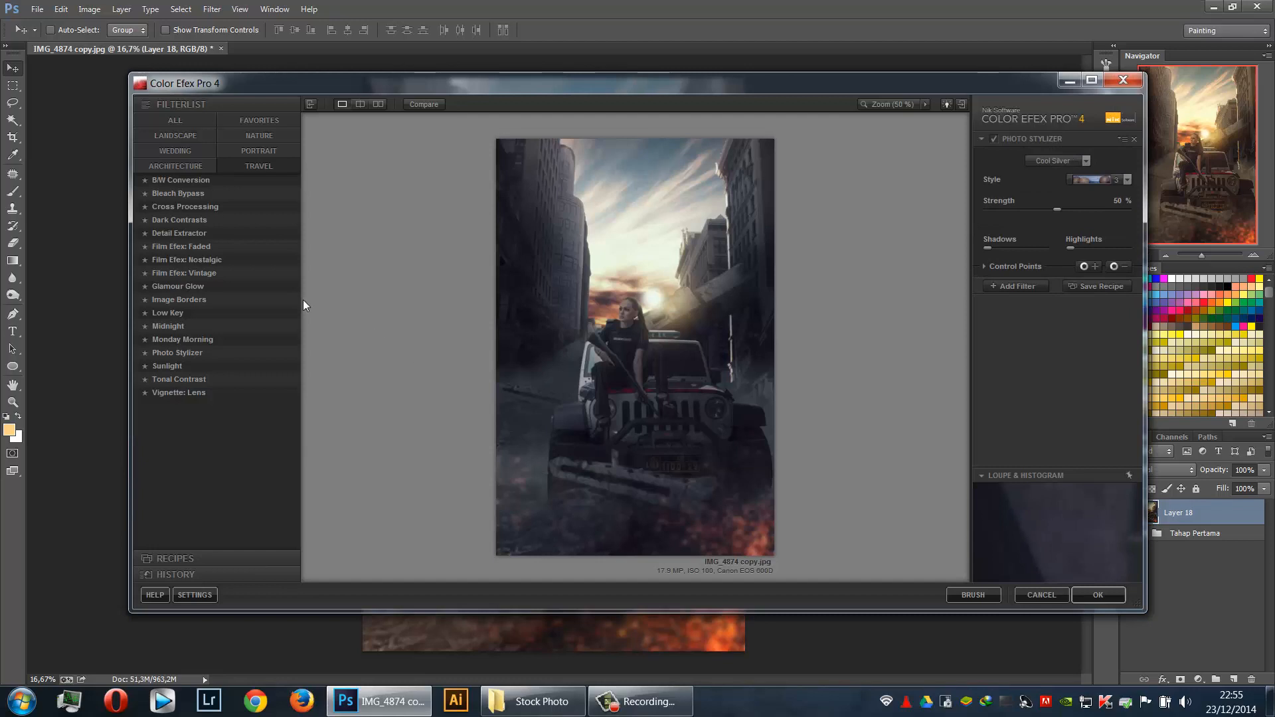
{"action": "left_click", "coordinate": [189, 330]}
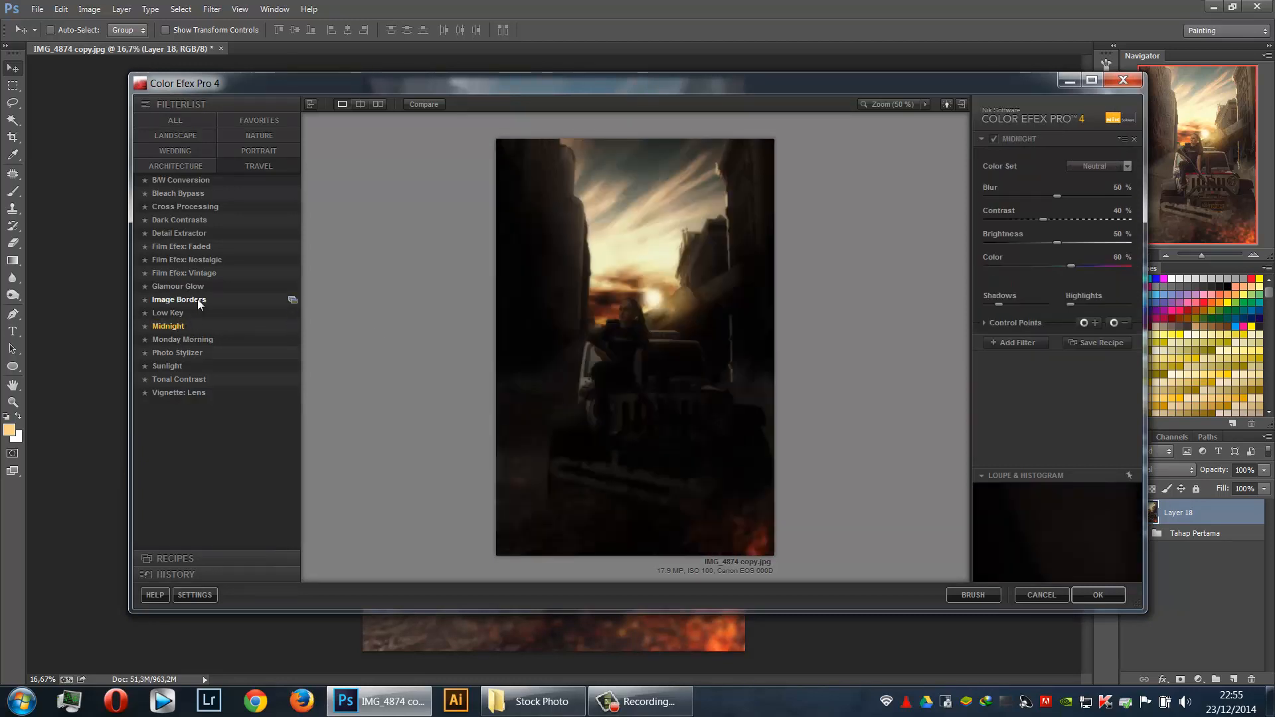
{"action": "left_click", "coordinate": [182, 232]}
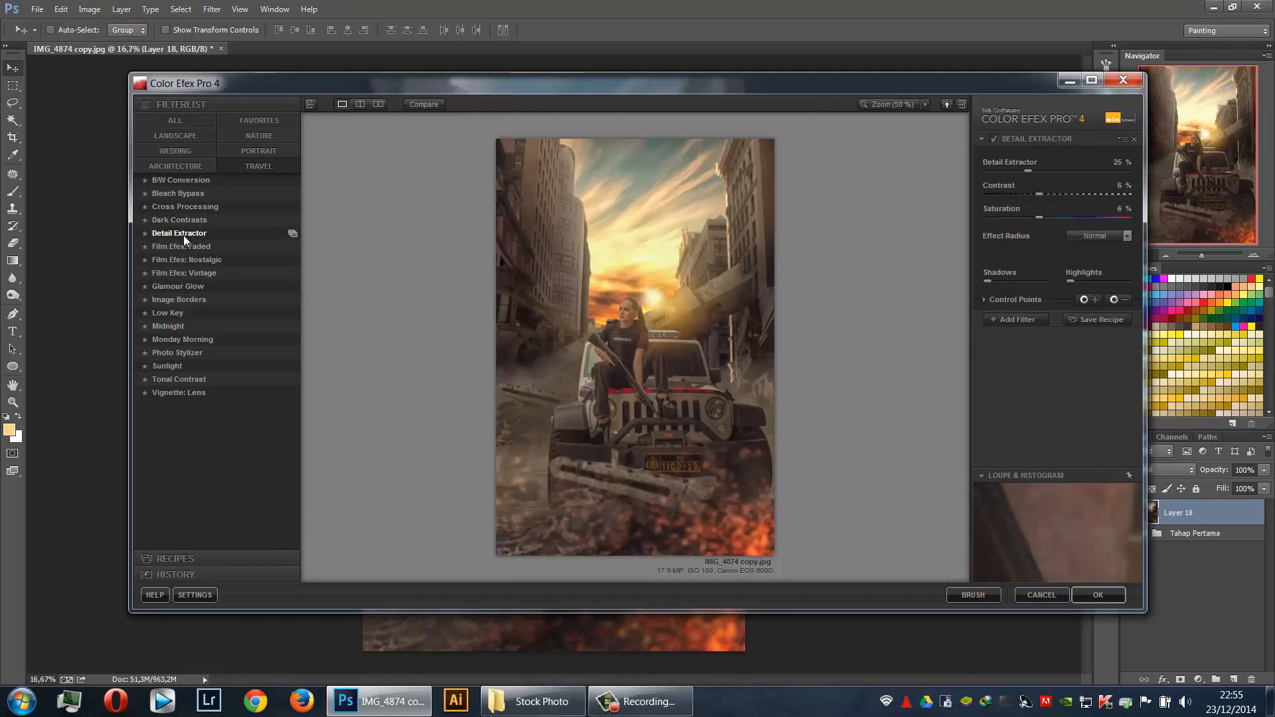
Set Detail Extractor's Contrast to 53%, raise Shadows partway and Highlights to the maximum, and apply the filter
{"action": "left_click_drag", "start_coordinate": [1040, 196], "coordinate": [1082, 191]}
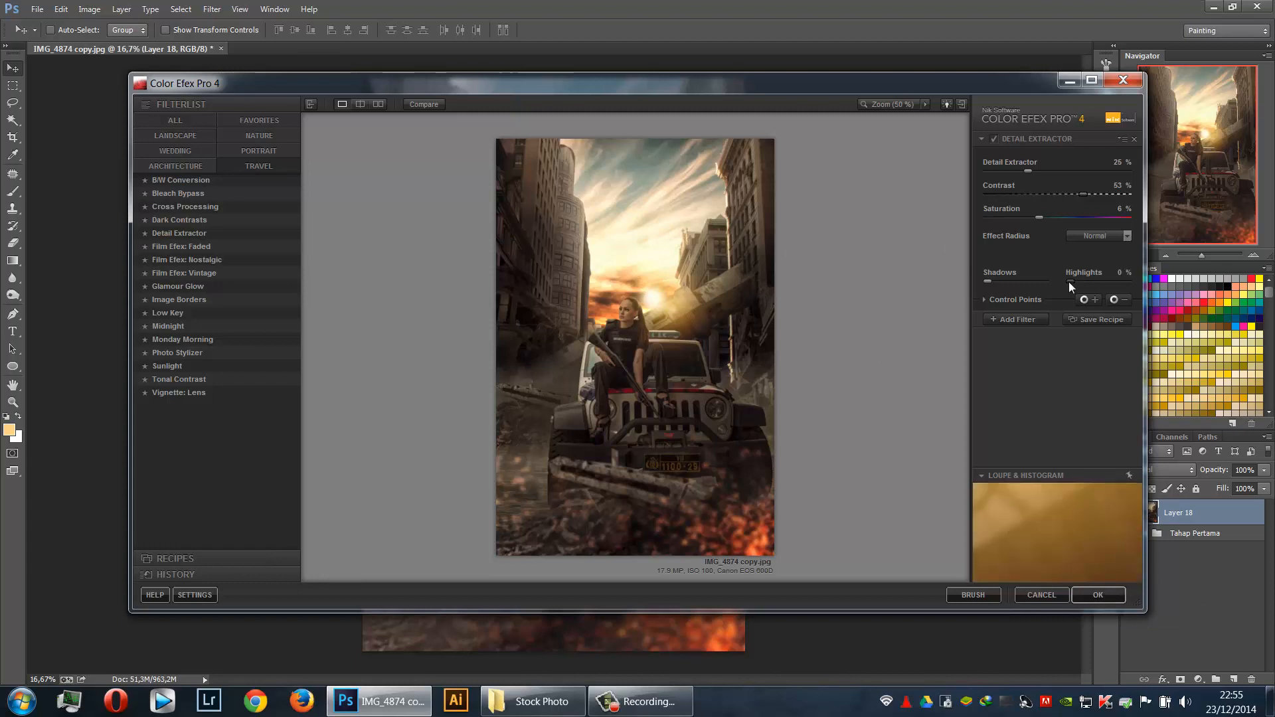
{"action": "left_click_drag", "start_coordinate": [987, 282], "coordinate": [1014, 279]}
{"action": "left_click", "coordinate": [1130, 281]}
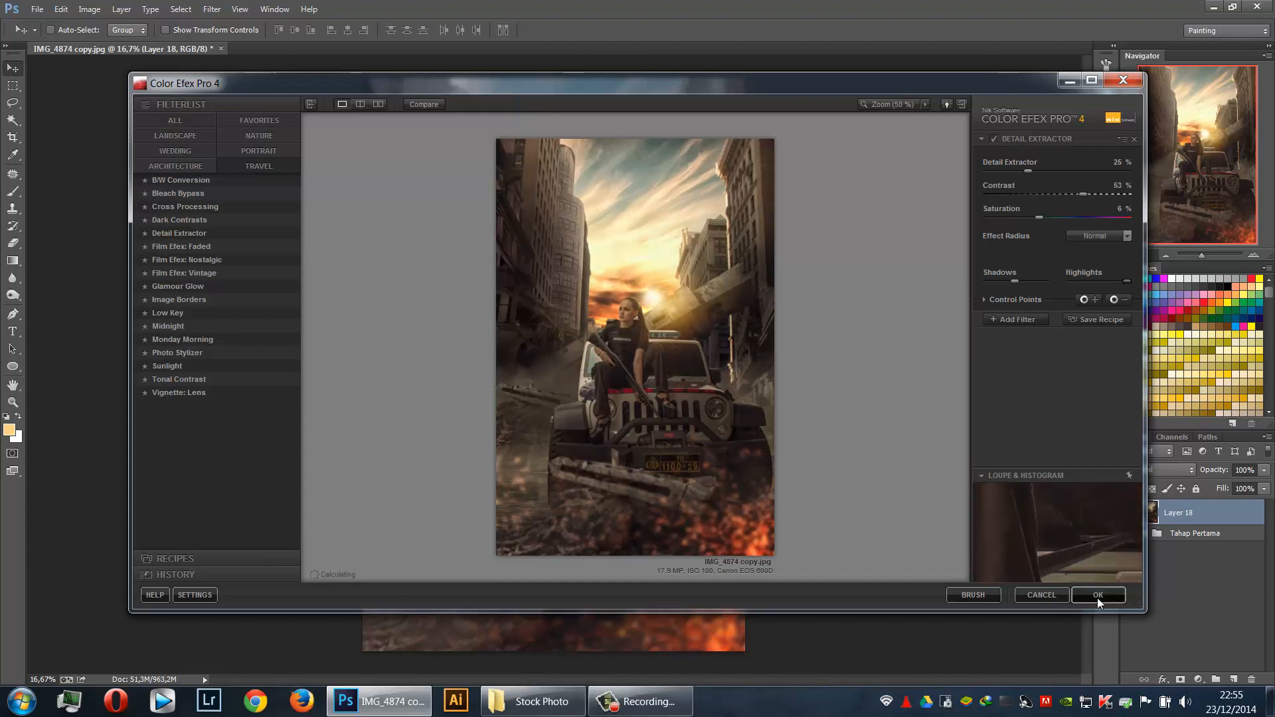
{"action": "left_click", "coordinate": [1098, 596]}
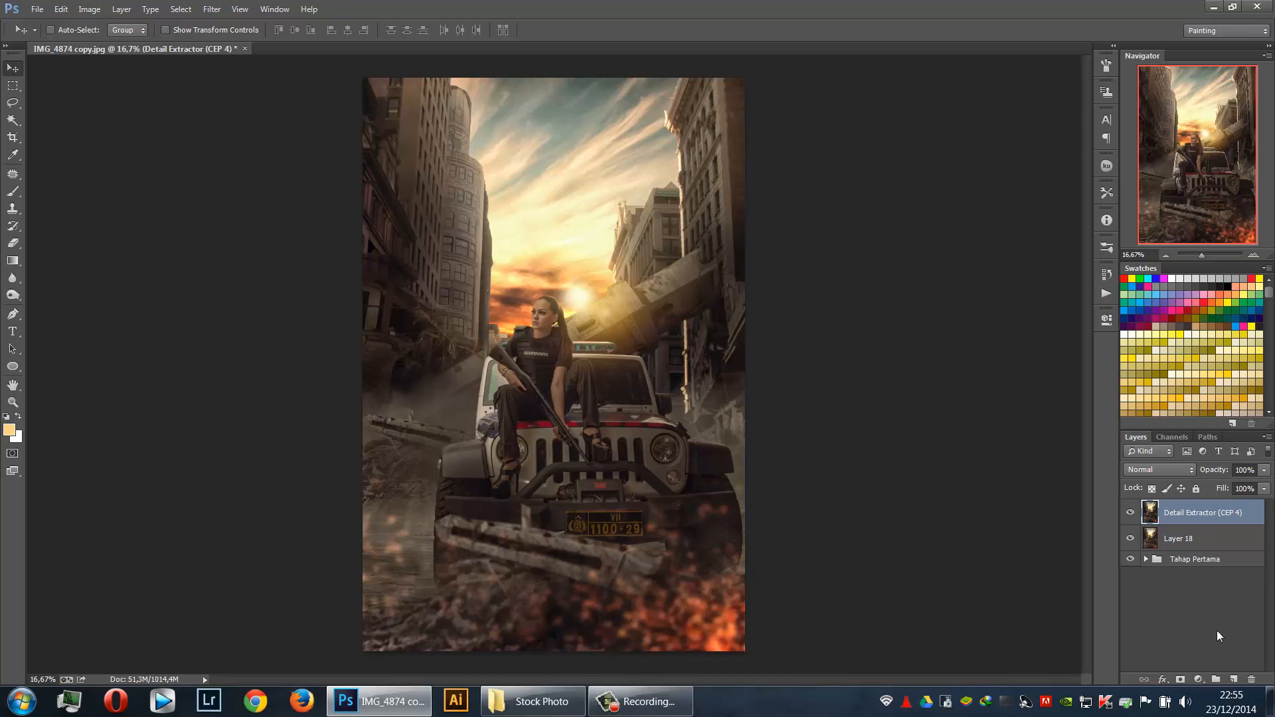
Add a mask to the Detail Extractor layer and paint it black over the sky with a large brush at 56% opacity
{"action": "left_click", "coordinate": [1179, 679]}
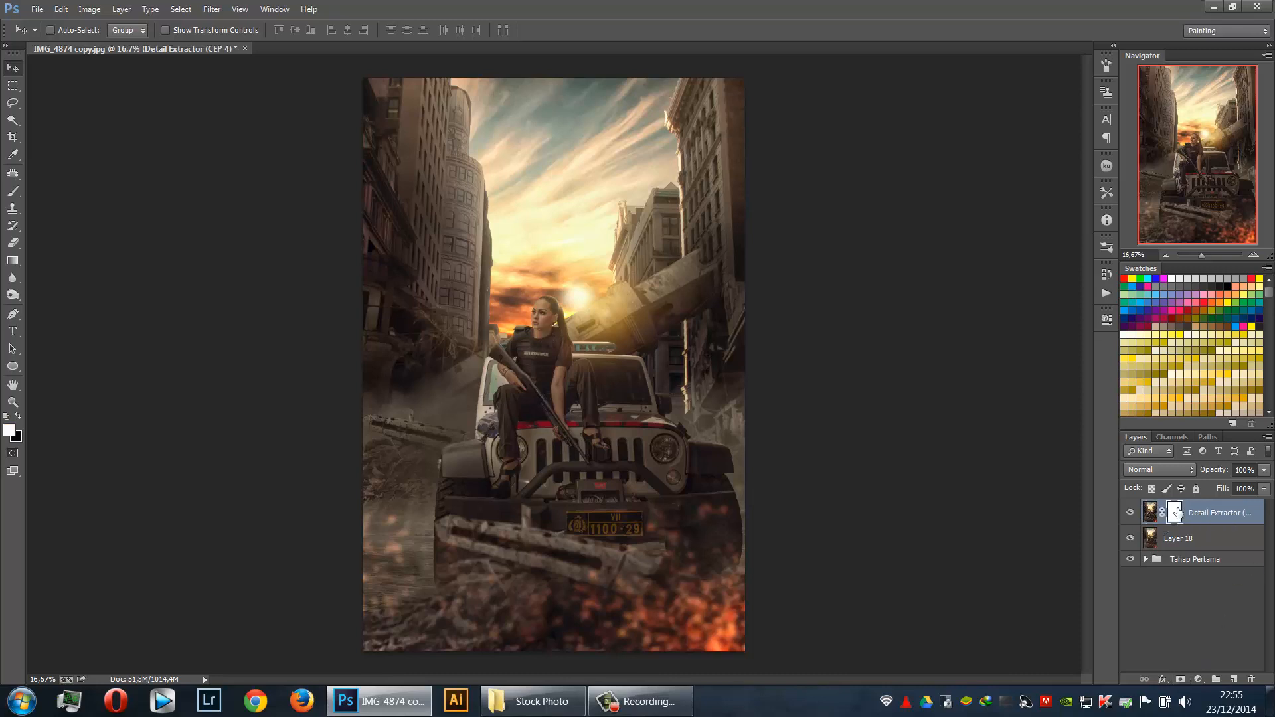
{"action": "left_click", "coordinate": [13, 191]}
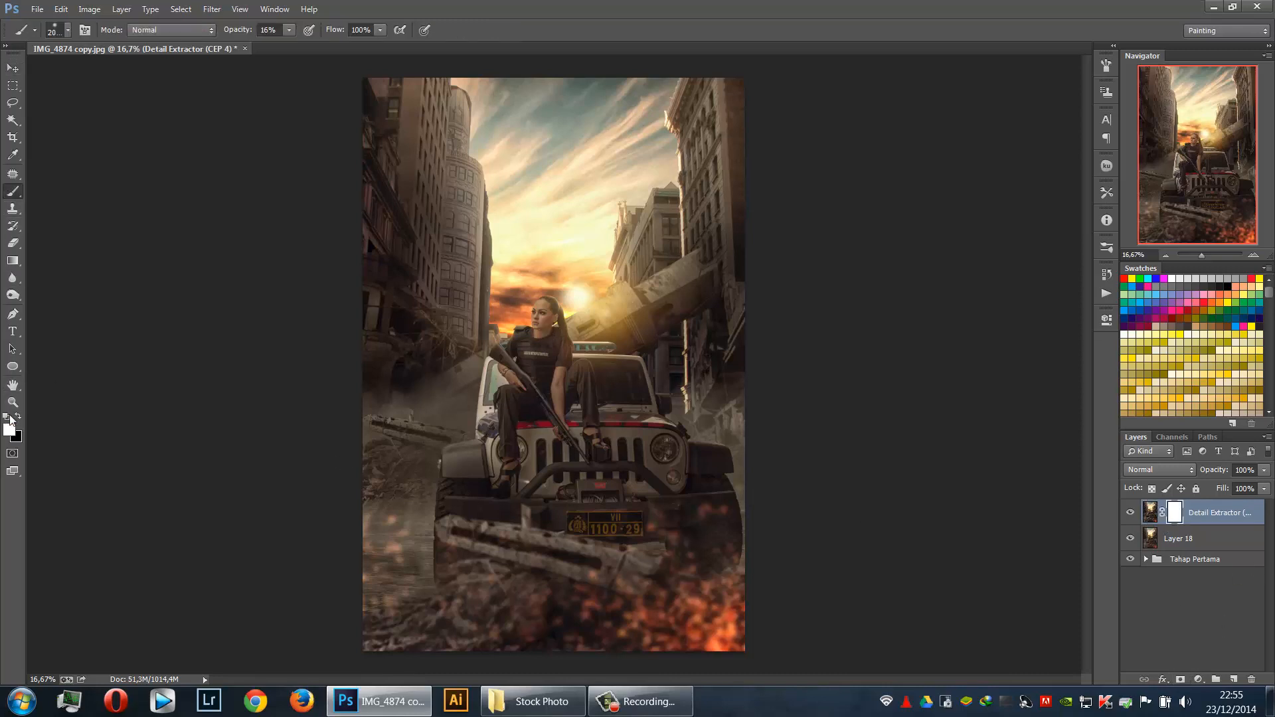
{"action": "left_click", "coordinate": [14, 416]}
{"action": "left_click", "coordinate": [289, 30]}
{"action": "left_click_drag", "start_coordinate": [291, 44], "coordinate": [316, 45]}
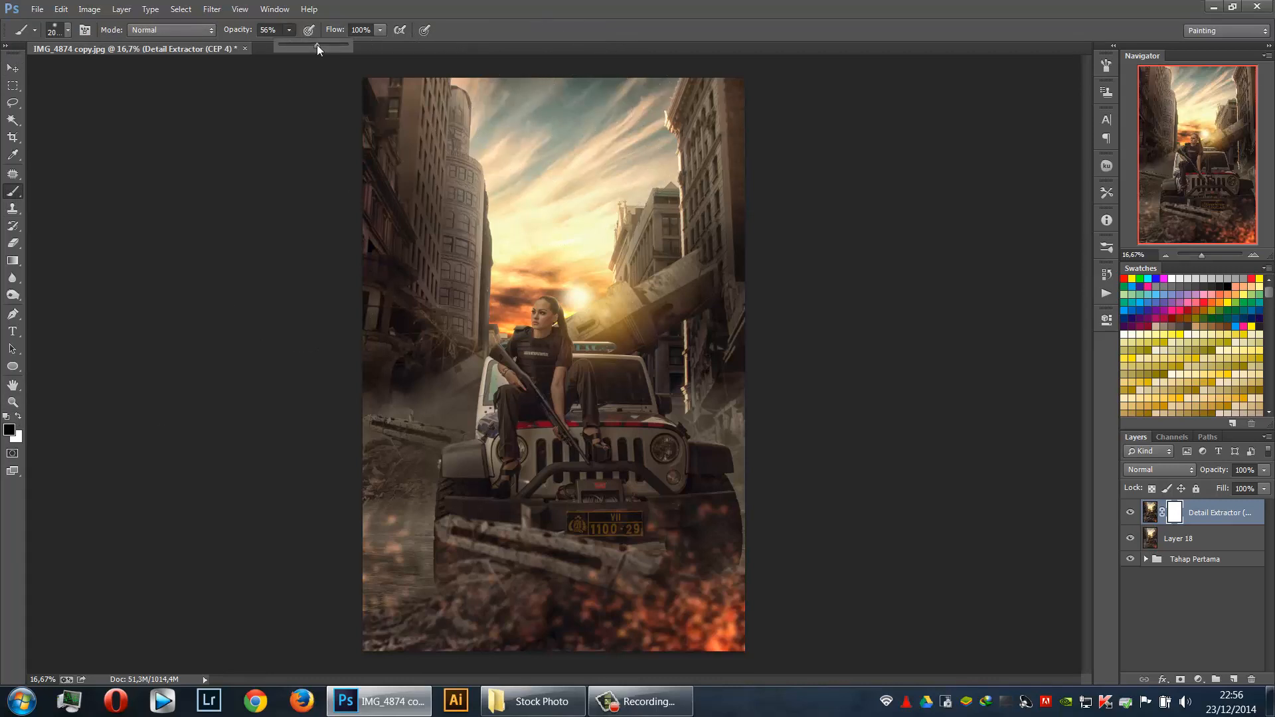
{"action": "key", "text": "bracketleft"}
{"action": "key", "text": "bracketleft"}
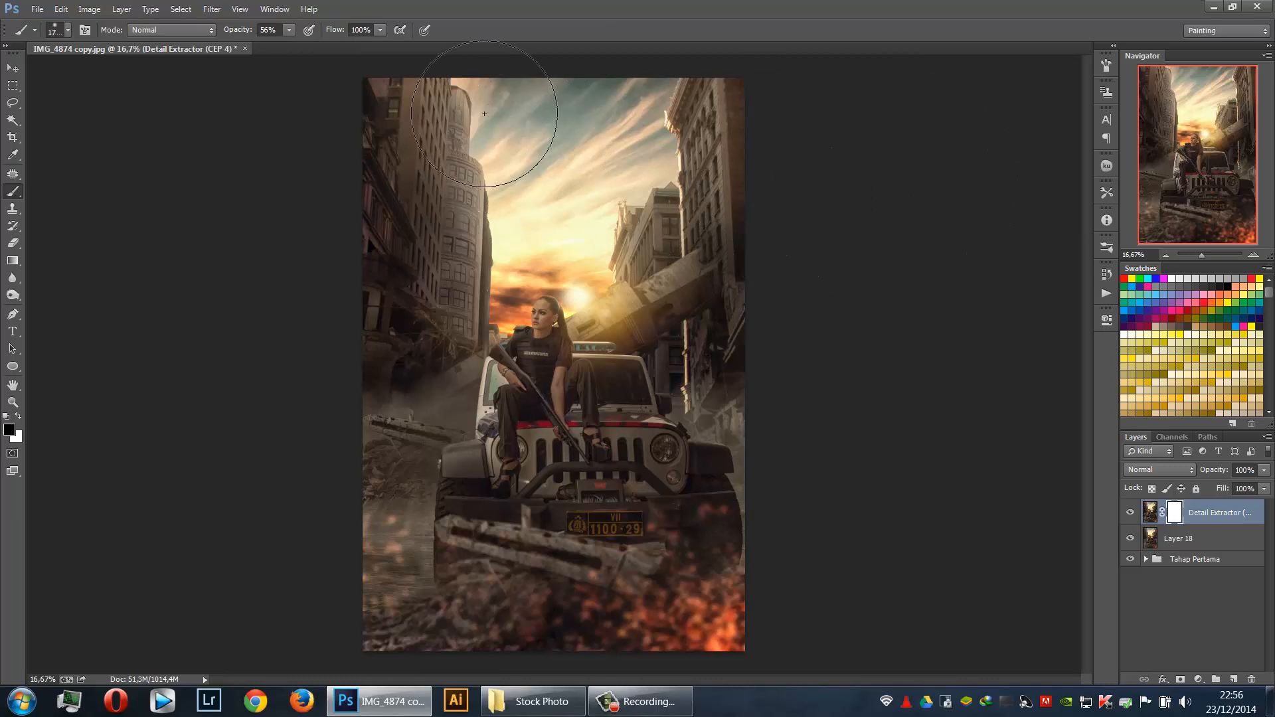
{"action": "mouse_move", "coordinate": [515, 130]}
{"action": "left_mouse_down"}
{"action": "mouse_move", "coordinate": [592, 114]}
{"action": "mouse_move", "coordinate": [604, 98]}
{"action": "mouse_move", "coordinate": [588, 237]}
{"action": "mouse_move", "coordinate": [539, 247]}
{"action": "mouse_move", "coordinate": [528, 227]}
{"action": "mouse_move", "coordinate": [525, 246]}
{"action": "mouse_move", "coordinate": [527, 222]}
{"action": "mouse_move", "coordinate": [514, 314]}
{"action": "mouse_move", "coordinate": [529, 269]}
{"action": "mouse_move", "coordinate": [558, 280]}
{"action": "left_mouse_up"}
Paint the mask back in white over the woman's head with a much smaller brush
{"action": "key", "text": "bracketleft"}
{"action": "key", "text": "bracketleft"}
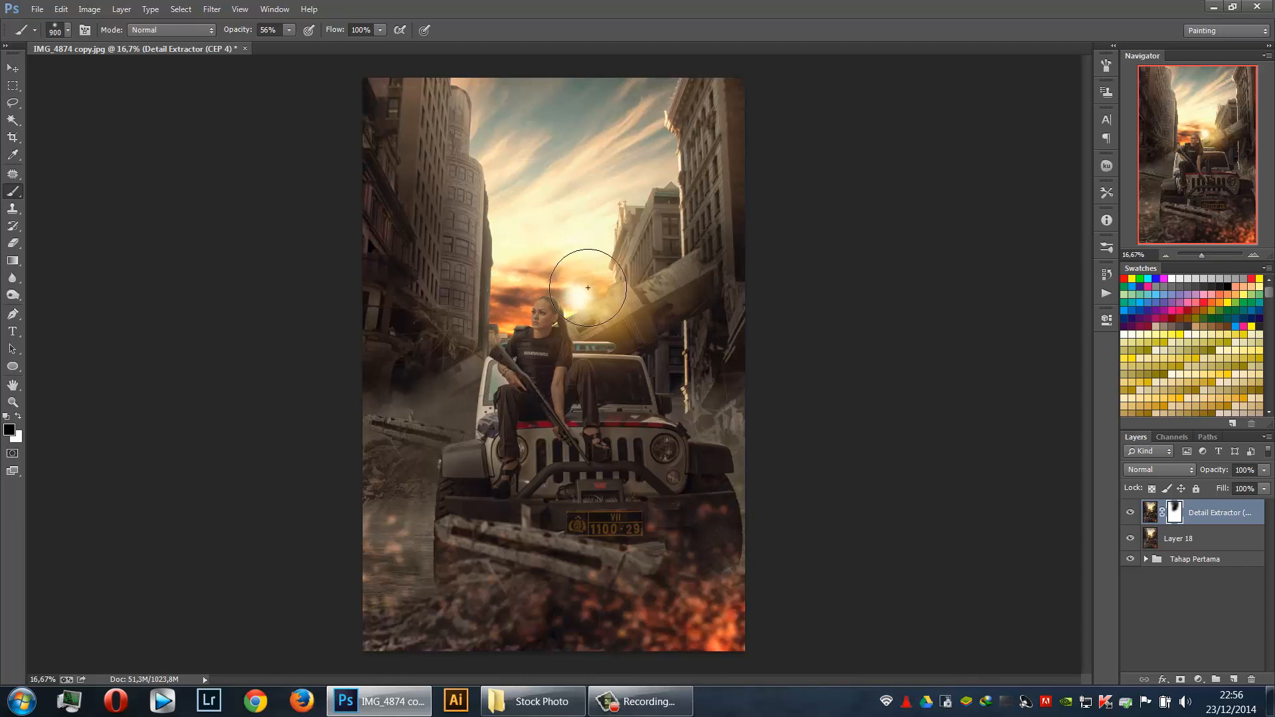
{"action": "key", "text": "x"}
{"action": "key", "text": "bracketleft"}
{"action": "key", "text": "bracketleft"}
{"action": "key", "text": "bracketleft"}
{"action": "key", "text": "bracketleft"}
{"action": "key", "text": "bracketleft"}
{"action": "key", "text": "bracketleft"}
{"action": "left_click_drag", "start_coordinate": [554, 326], "coordinate": [541, 307]}
Soften the effect by painting the mask black over the right-hand buildings and foreground rubble with a large brush at 27% opacity
{"action": "key", "text": "bracketright"}
{"action": "key", "text": "bracketright"}
{"action": "key", "text": "bracketright"}
{"action": "left_click", "coordinate": [290, 31]}
{"action": "left_click_drag", "start_coordinate": [290, 44], "coordinate": [271, 45]}
{"action": "key", "text": "bracketright"}
{"action": "key", "text": "bracketright"}
{"action": "key", "text": "bracketright"}
{"action": "key", "text": "bracketright"}
{"action": "key", "text": "x"}
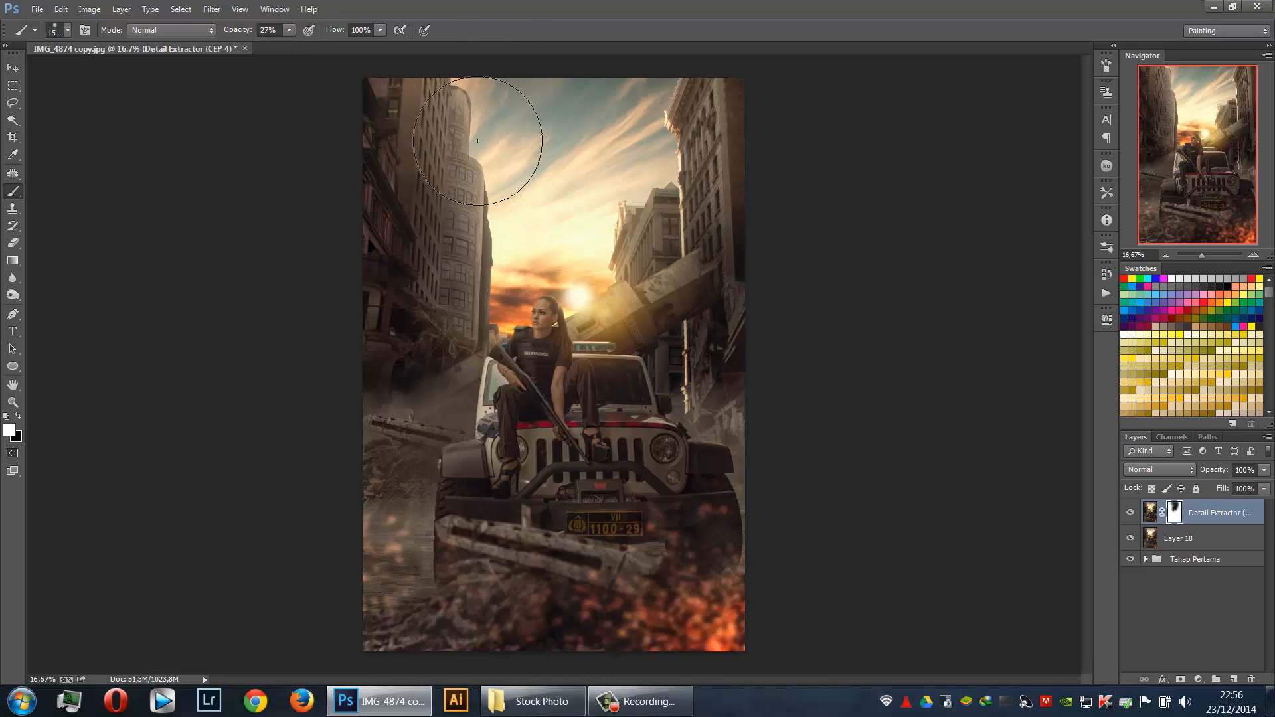
{"action": "key", "text": "bracketright"}
{"action": "key", "text": "bracketright"}
{"action": "key", "text": "bracketright"}
{"action": "key", "text": "bracketright"}
{"action": "key", "text": "bracketright"}
{"action": "left_click_drag", "start_coordinate": [674, 270], "coordinate": [660, 187]}
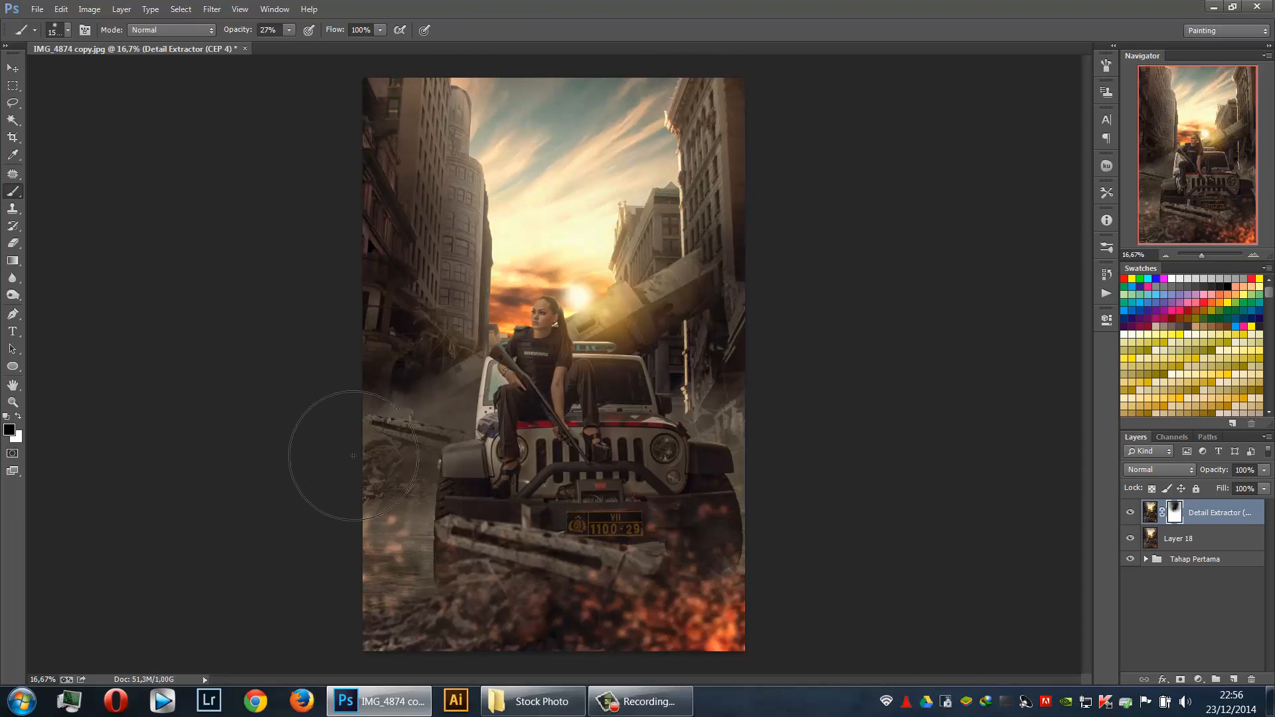
{"action": "mouse_move", "coordinate": [581, 578]}
{"action": "left_mouse_down"}
{"action": "mouse_move", "coordinate": [670, 533]}
{"action": "mouse_move", "coordinate": [357, 592]}
{"action": "left_mouse_up"}
Delete the old stamped layer beneath Detail Extractor and stamp the visible image into a new layer on top
{"action": "left_click", "coordinate": [1239, 547]}
{"action": "key", "text": "Delete"}
{"action": "left_click", "coordinate": [1211, 521]}
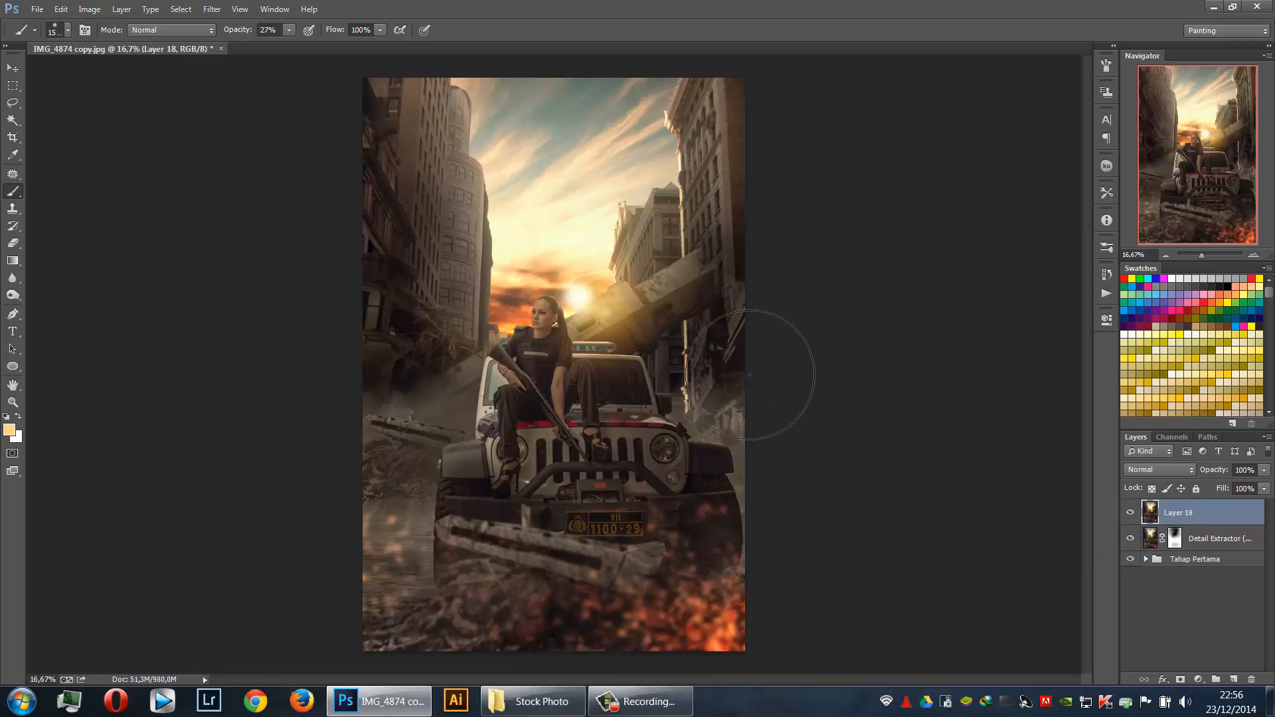
Open the Lighting Effects filter on the new stamped layer
{"action": "left_click", "coordinate": [182, 10]}
{"action": "mouse_move", "coordinate": [223, 8]}
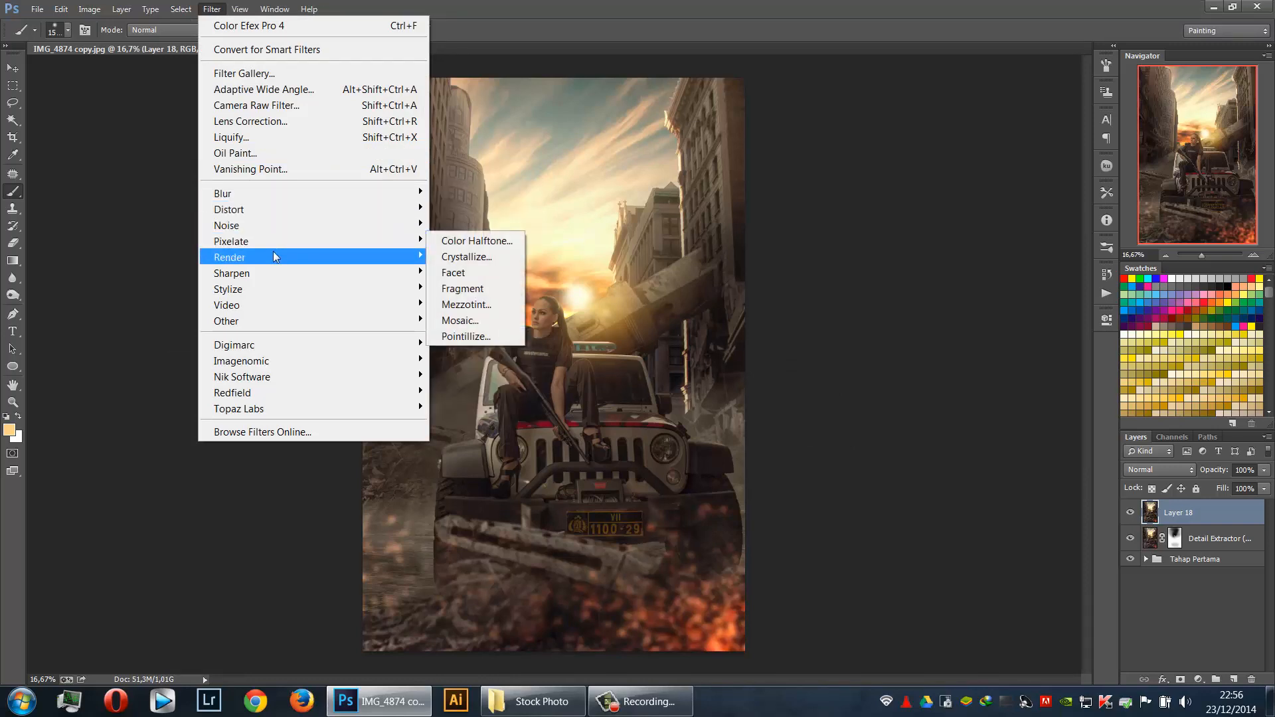
{"action": "mouse_move", "coordinate": [272, 256]}
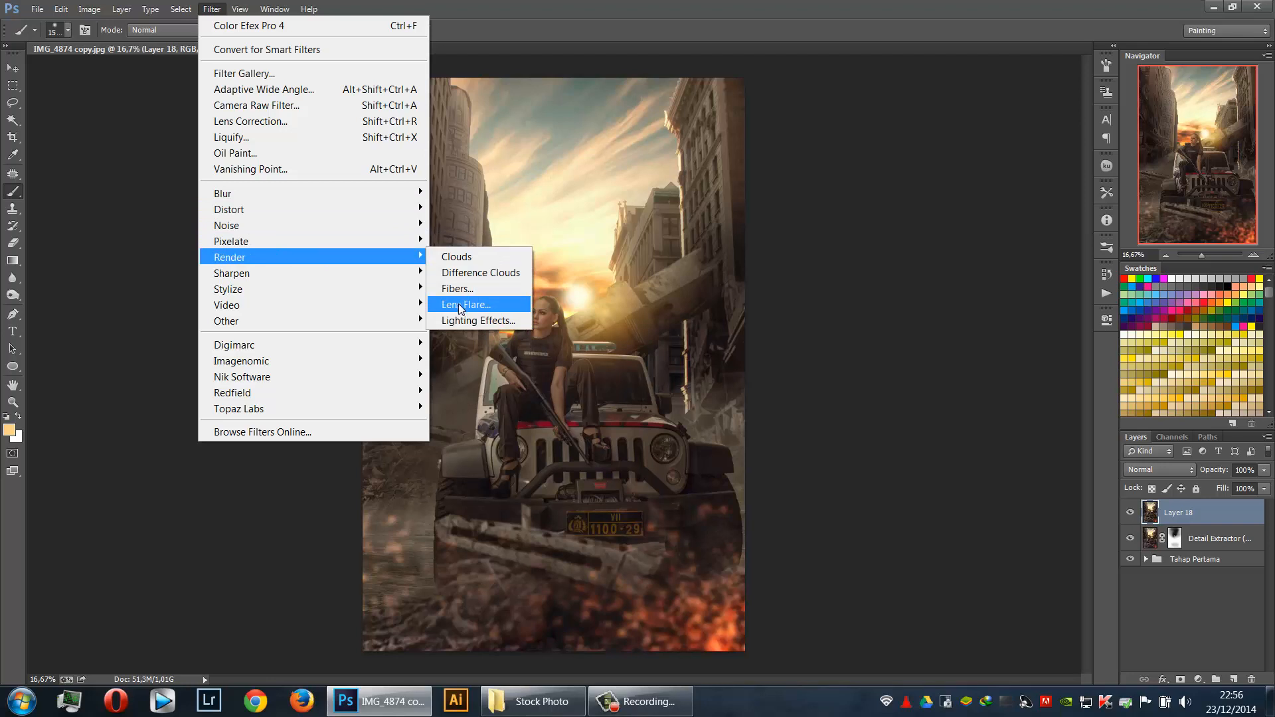
{"action": "left_click", "coordinate": [459, 321]}
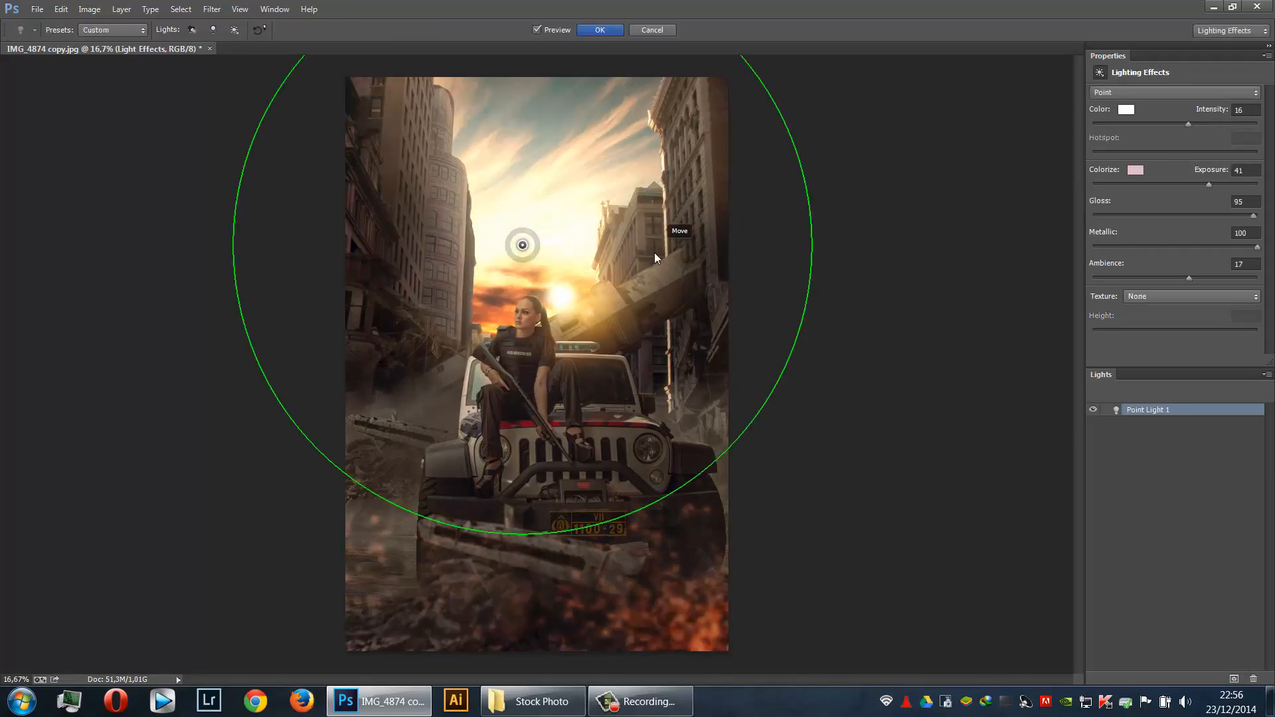
{"action": "left_click", "coordinate": [1134, 94]}
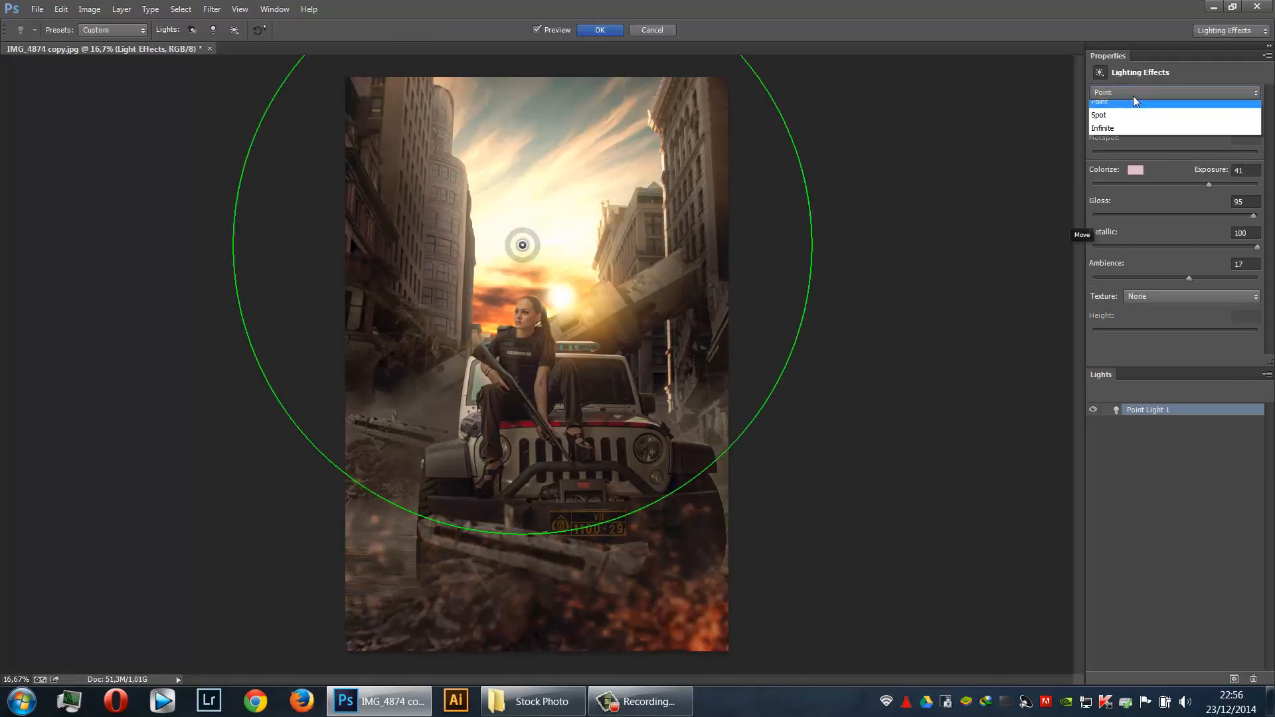
{"action": "left_click", "coordinate": [1127, 122]}
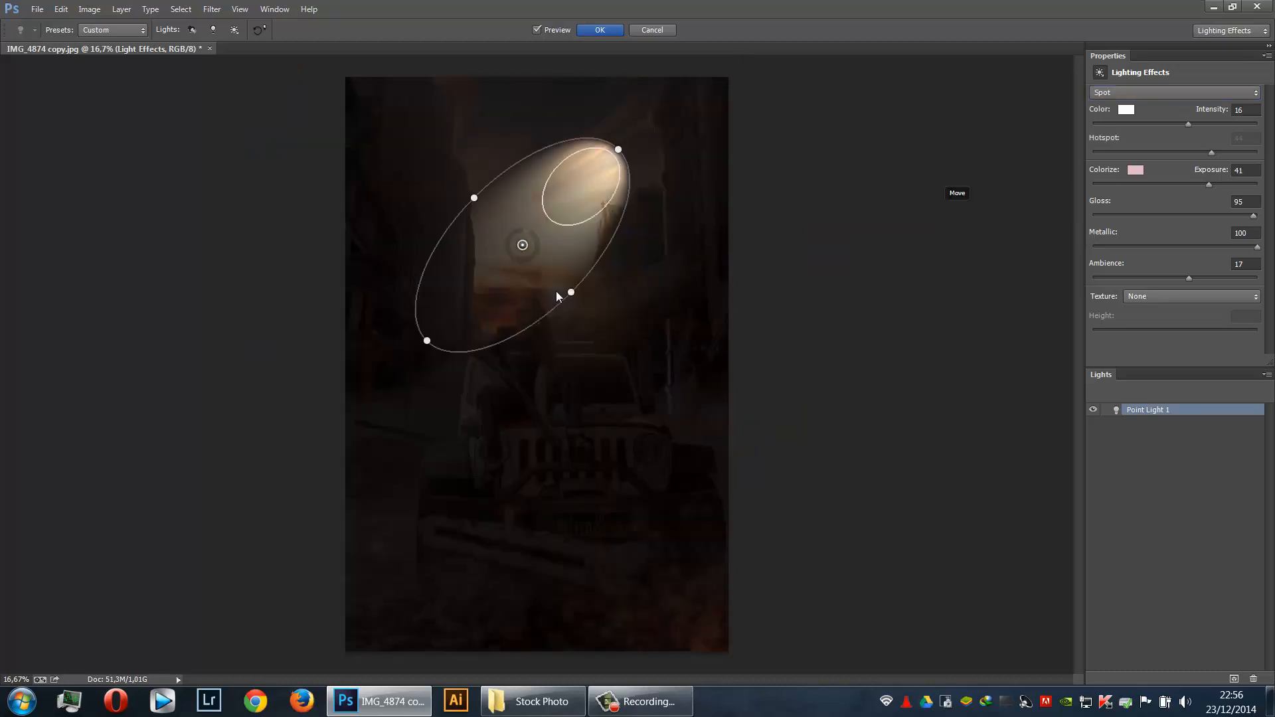
{"action": "left_click", "coordinate": [1141, 93]}
{"action": "left_click", "coordinate": [1143, 109]}
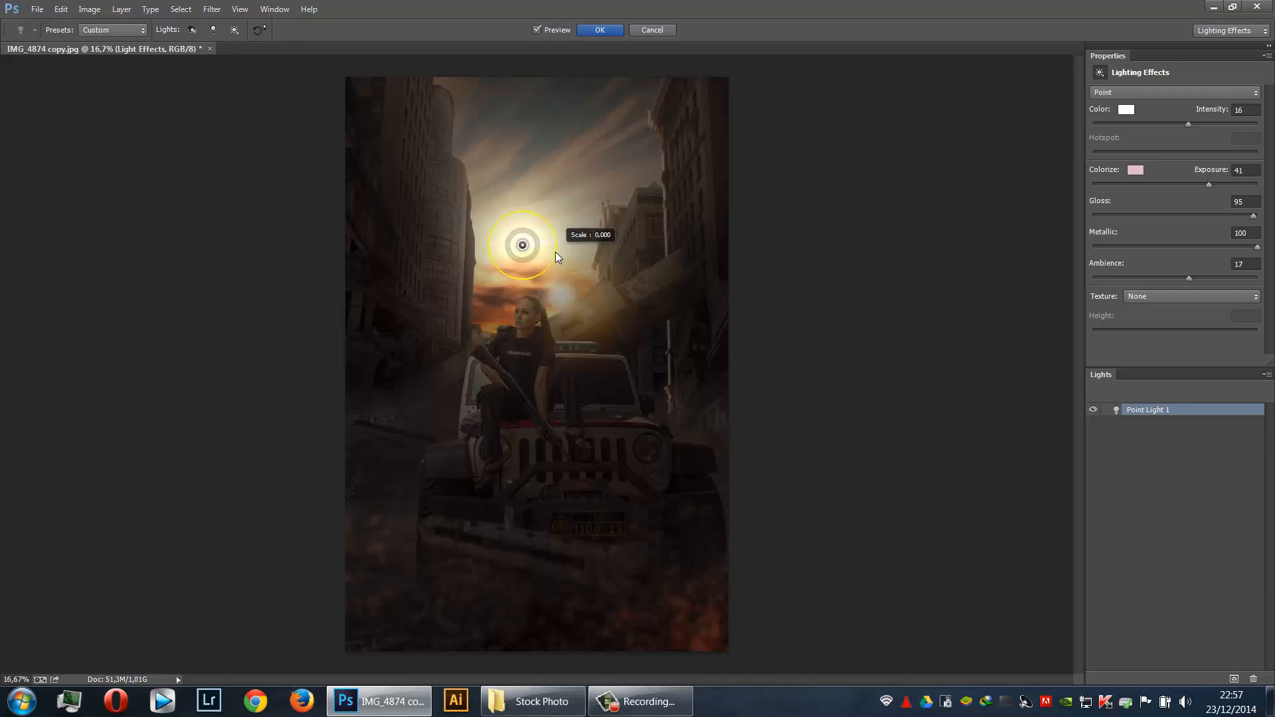
Enlarge the point light well beyond the canvas, centre it just left of the woman's head, and set its intensity to 15
{"action": "left_click_drag", "start_coordinate": [557, 257], "coordinate": [933, 342]}
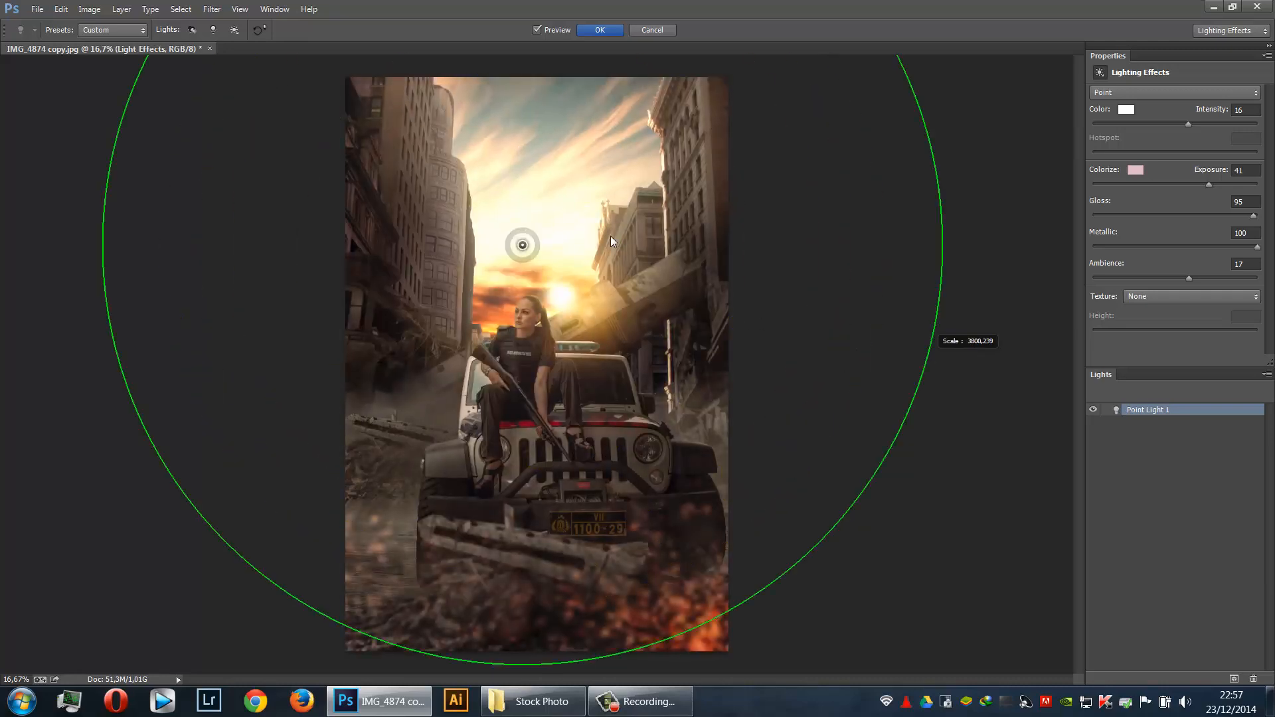
{"action": "left_click_drag", "start_coordinate": [611, 241], "coordinate": [565, 349]}
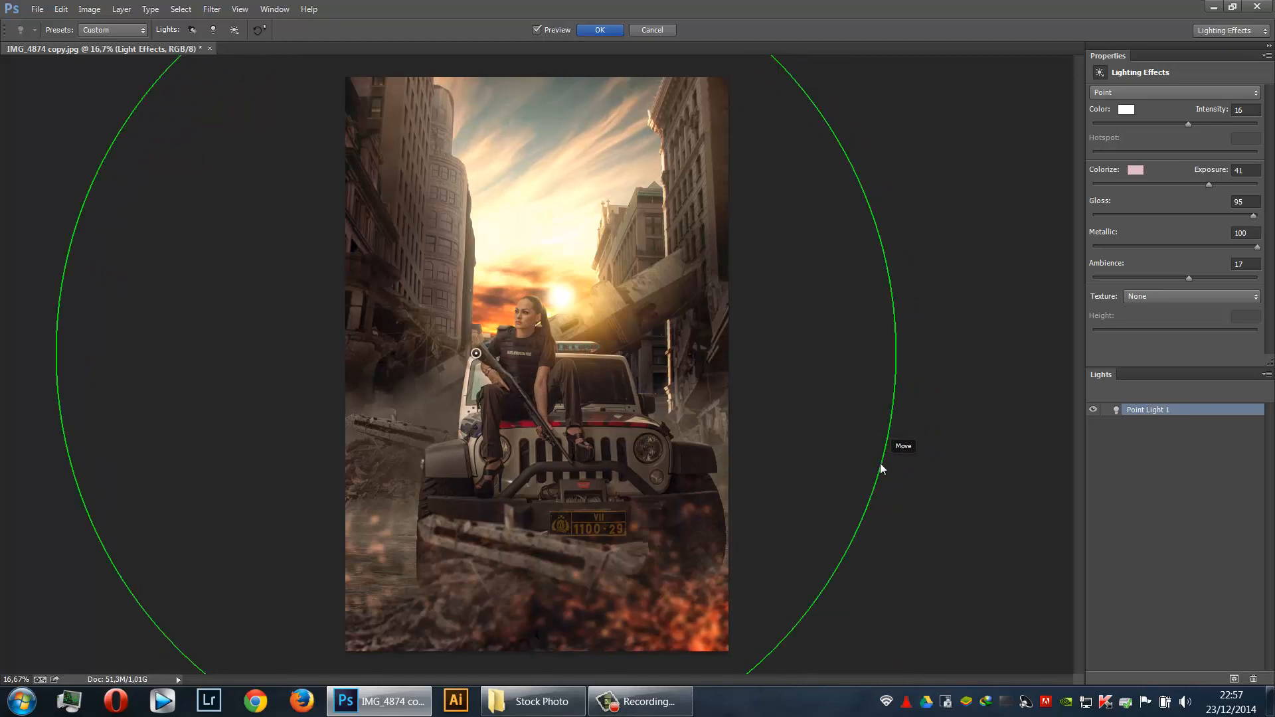
{"action": "mouse_move", "coordinate": [838, 415]}
{"action": "left_mouse_down"}
{"action": "mouse_move", "coordinate": [835, 392]}
{"action": "mouse_move", "coordinate": [848, 397]}
{"action": "left_mouse_up"}
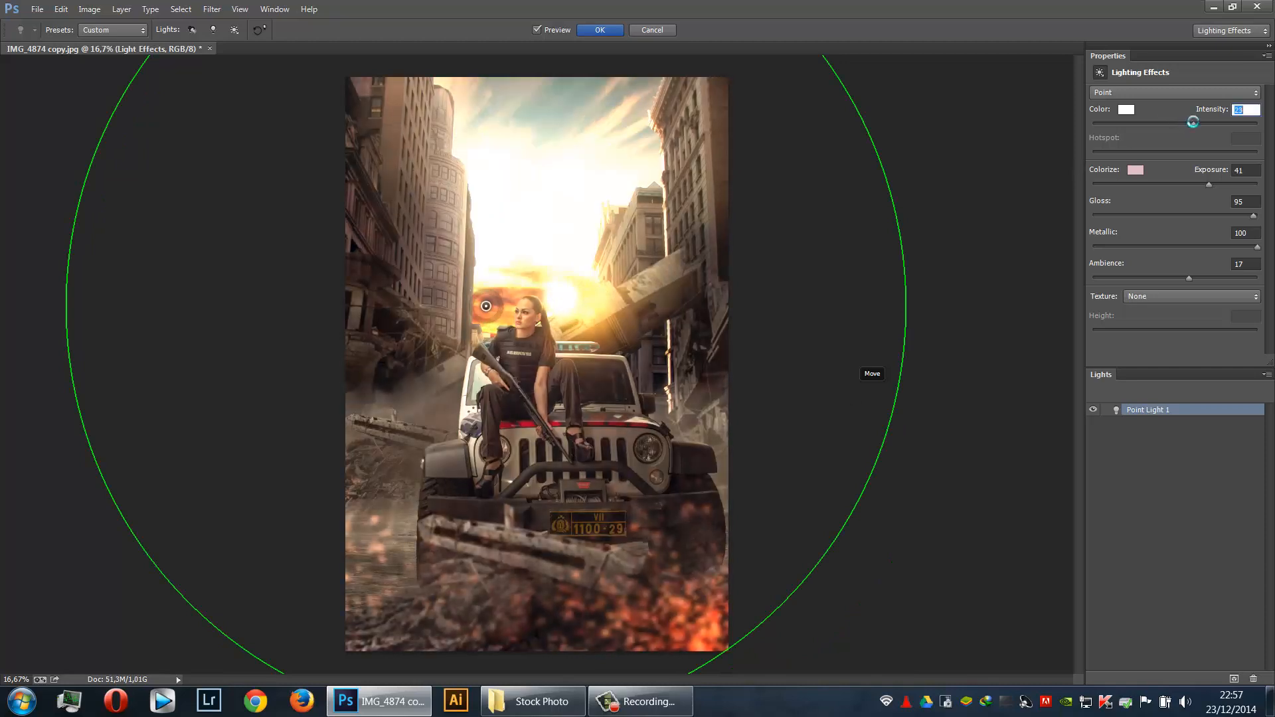
{"action": "left_click_drag", "start_coordinate": [1188, 124], "coordinate": [1187, 124]}
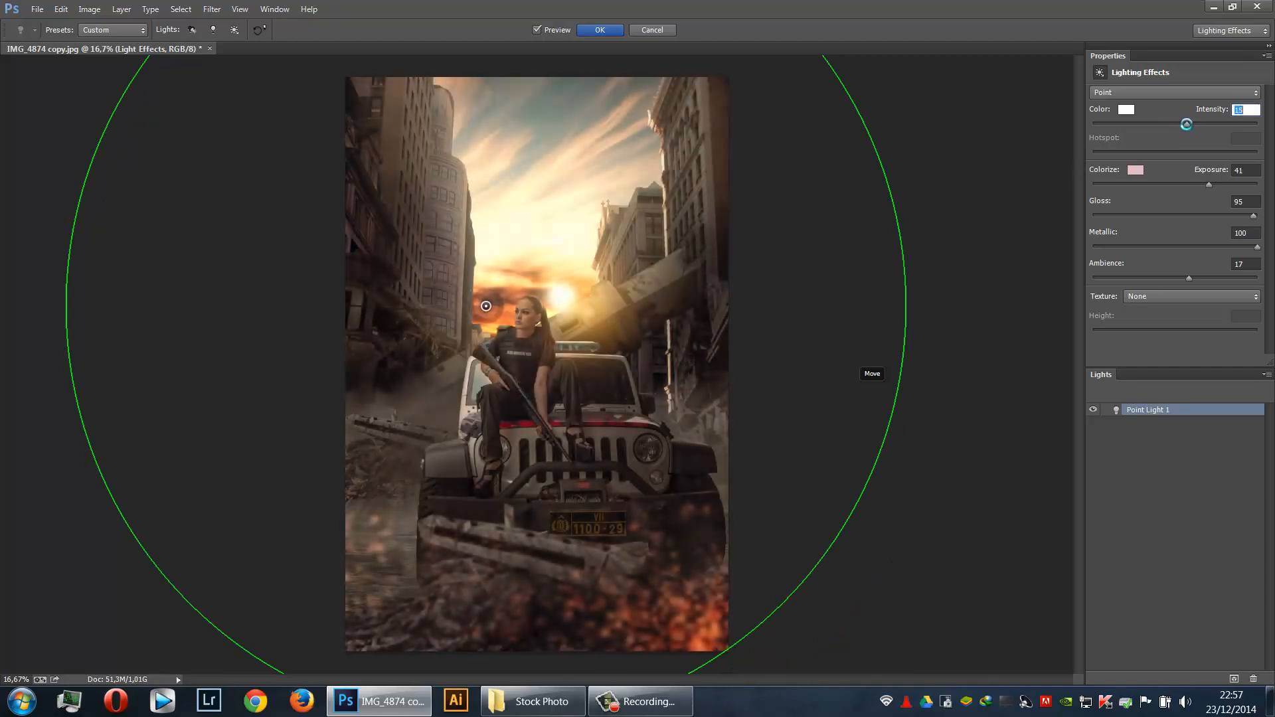
Set the light's Colorize colour to a muted violet-blue, RGB 129, 126, 190
{"action": "left_click", "coordinate": [1136, 170]}
{"action": "mouse_move", "coordinate": [1112, 372]}
{"action": "left_mouse_down"}
{"action": "mouse_move", "coordinate": [1059, 428]}
{"action": "mouse_move", "coordinate": [1006, 429]}
{"action": "left_mouse_up"}
{"action": "left_click_drag", "start_coordinate": [931, 386], "coordinate": [982, 395]}
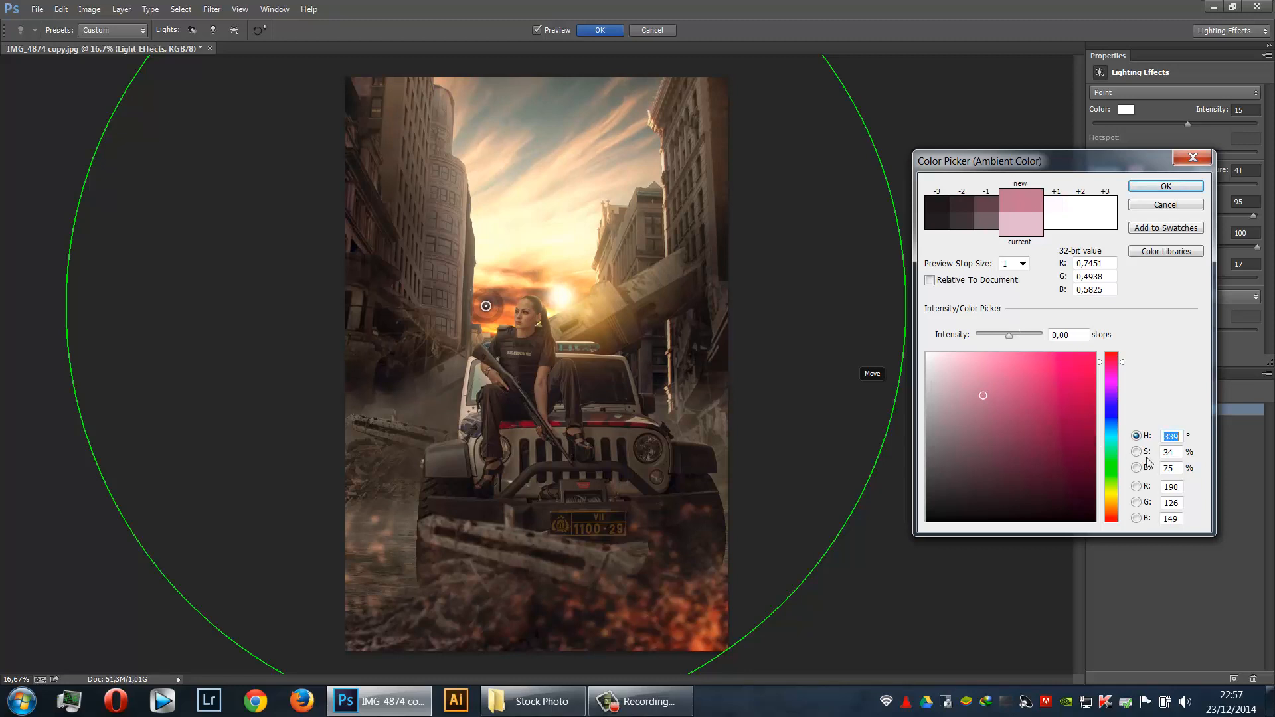
{"action": "left_click", "coordinate": [1110, 507]}
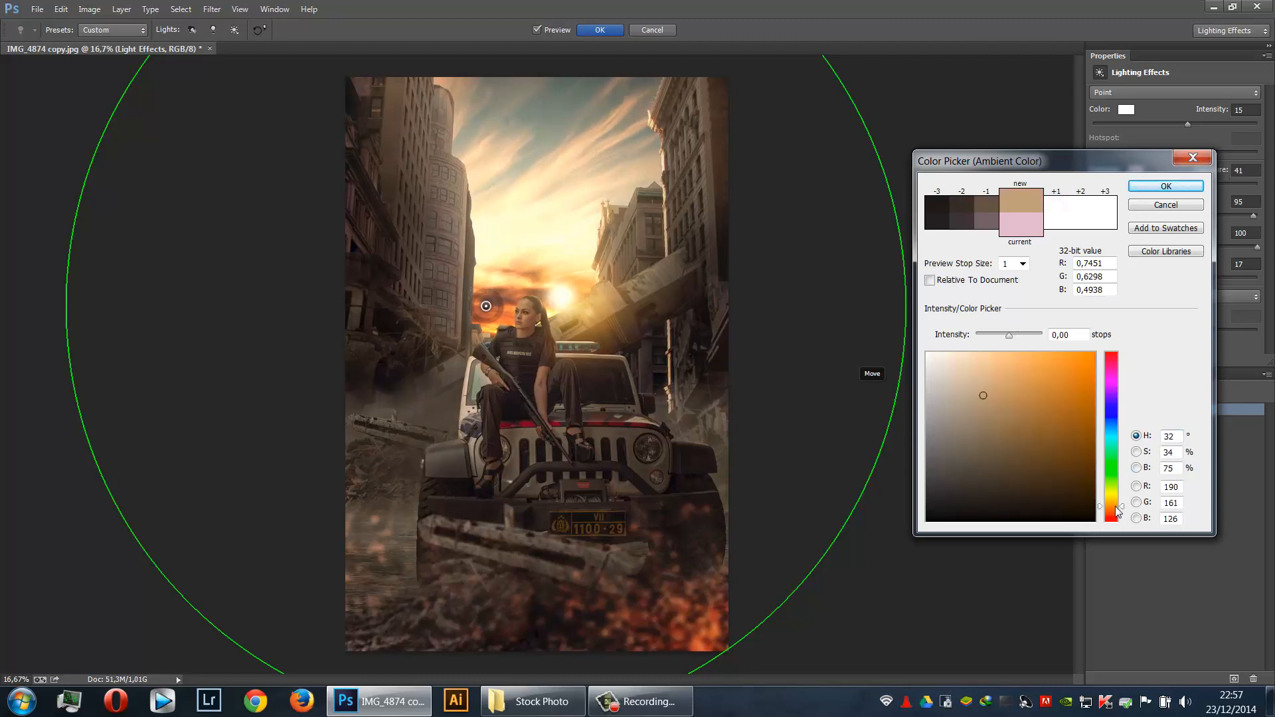
{"action": "left_click", "coordinate": [1110, 366]}
{"action": "left_click", "coordinate": [1116, 407]}
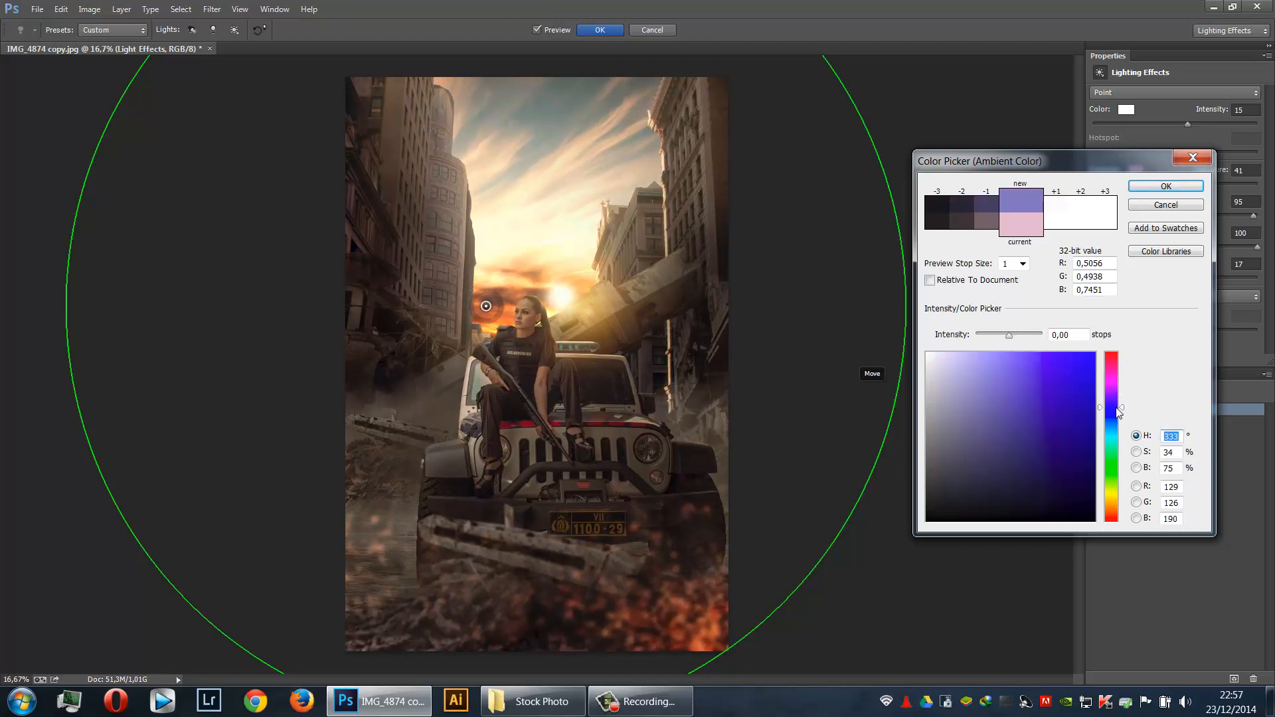
{"action": "left_click", "coordinate": [1165, 186]}
Set the light colour to off-white, RGB 233, 230, 228, raise the intensity slightly, and apply the lighting
{"action": "left_click", "coordinate": [1125, 112]}
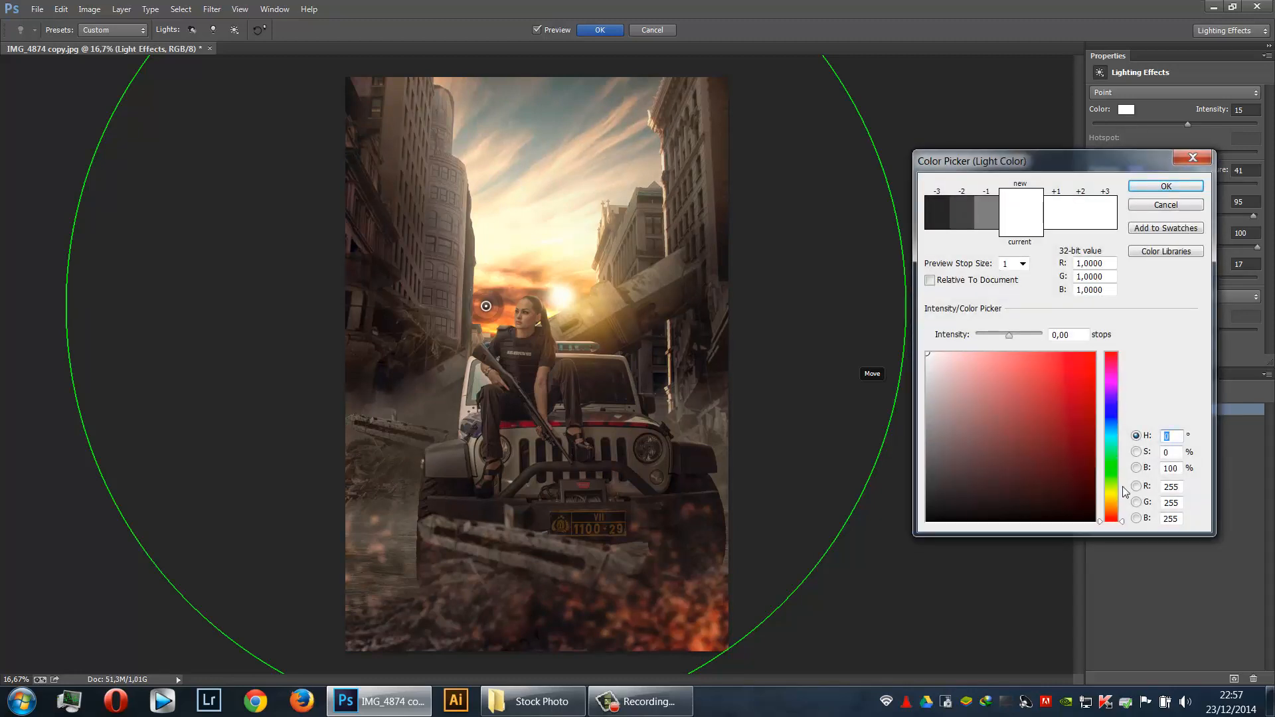
{"action": "left_click", "coordinate": [1113, 499]}
{"action": "left_click_drag", "start_coordinate": [1114, 506], "coordinate": [1115, 508]}
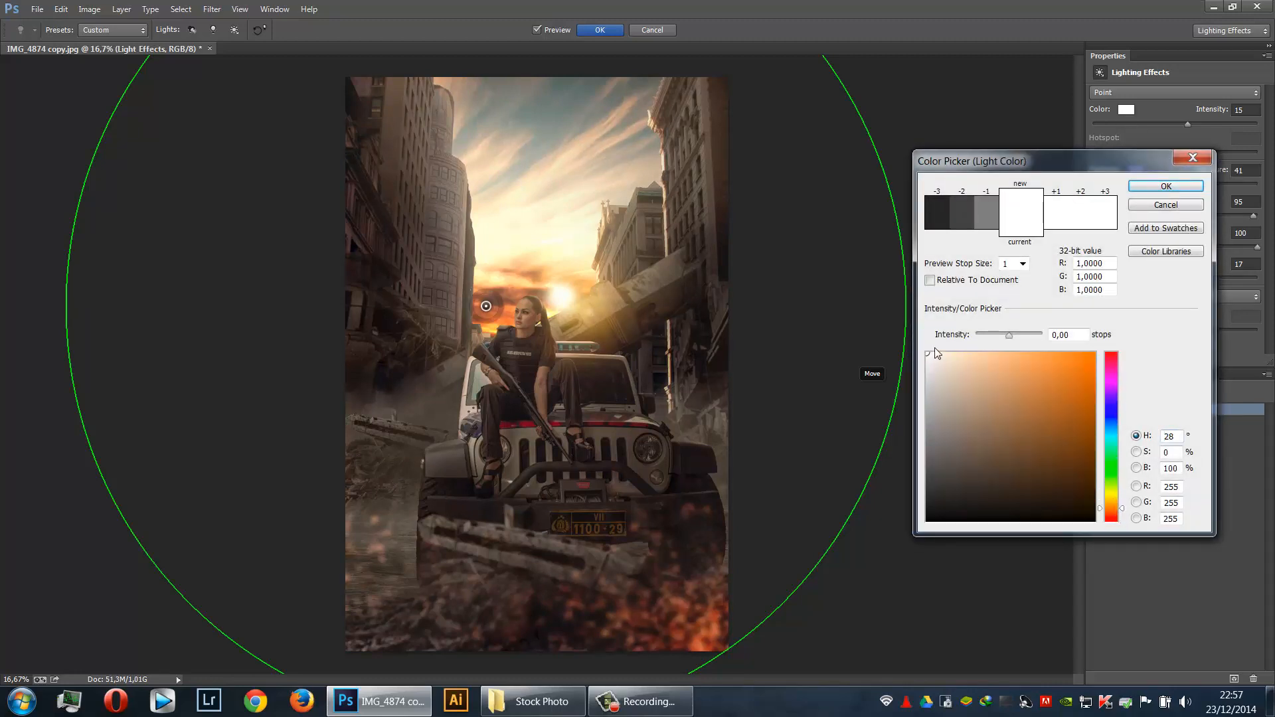
{"action": "left_click_drag", "start_coordinate": [947, 371], "coordinate": [929, 365]}
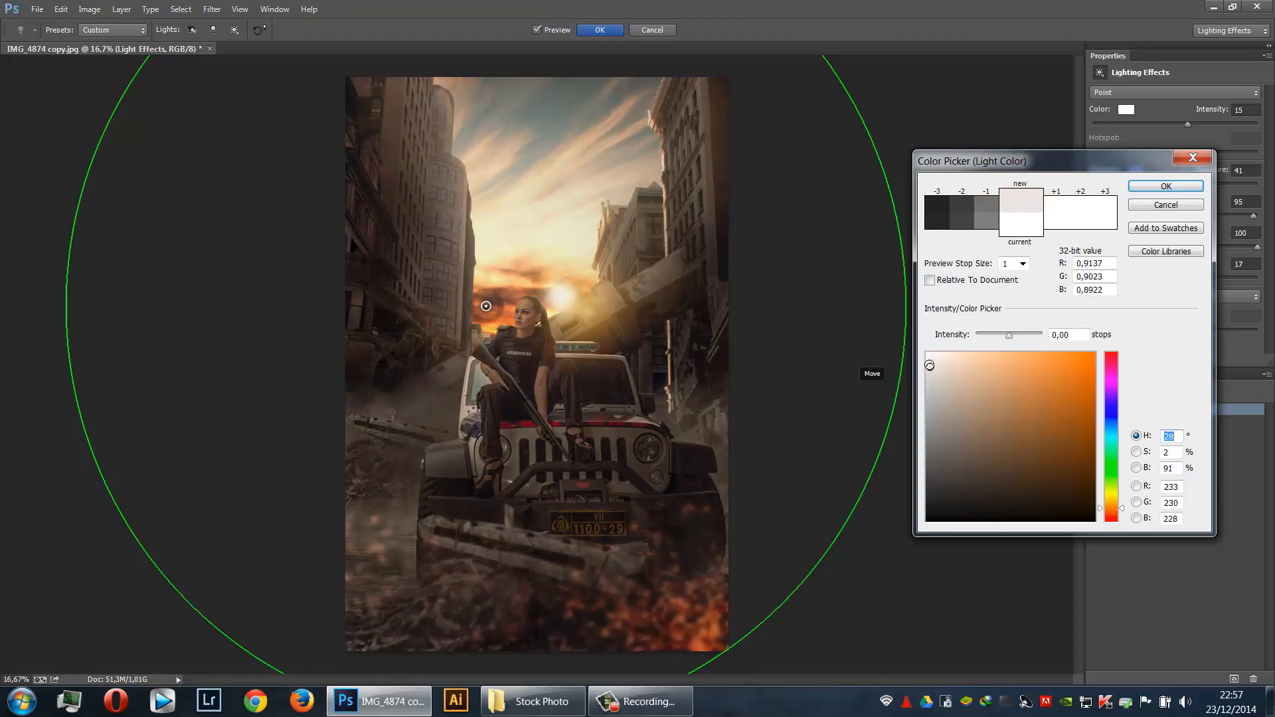
{"action": "left_click", "coordinate": [1165, 186]}
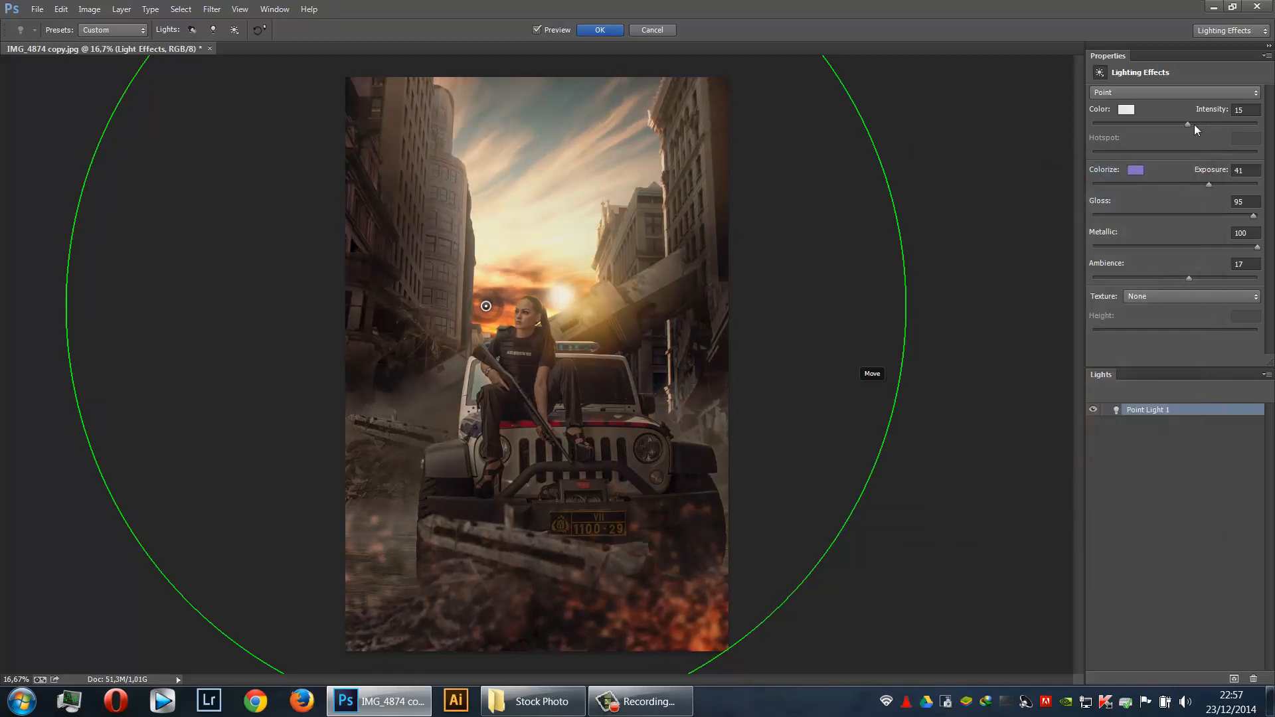
{"action": "left_click", "coordinate": [1190, 125]}
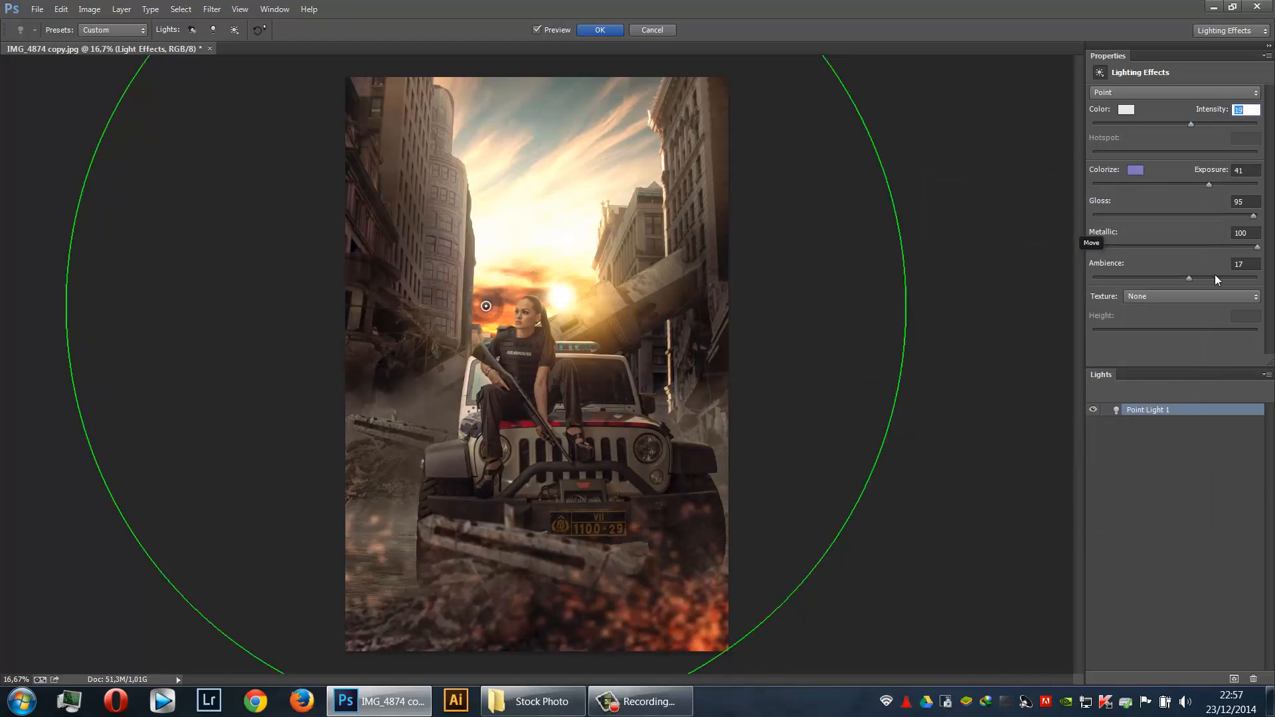
{"action": "left_click", "coordinate": [601, 33]}
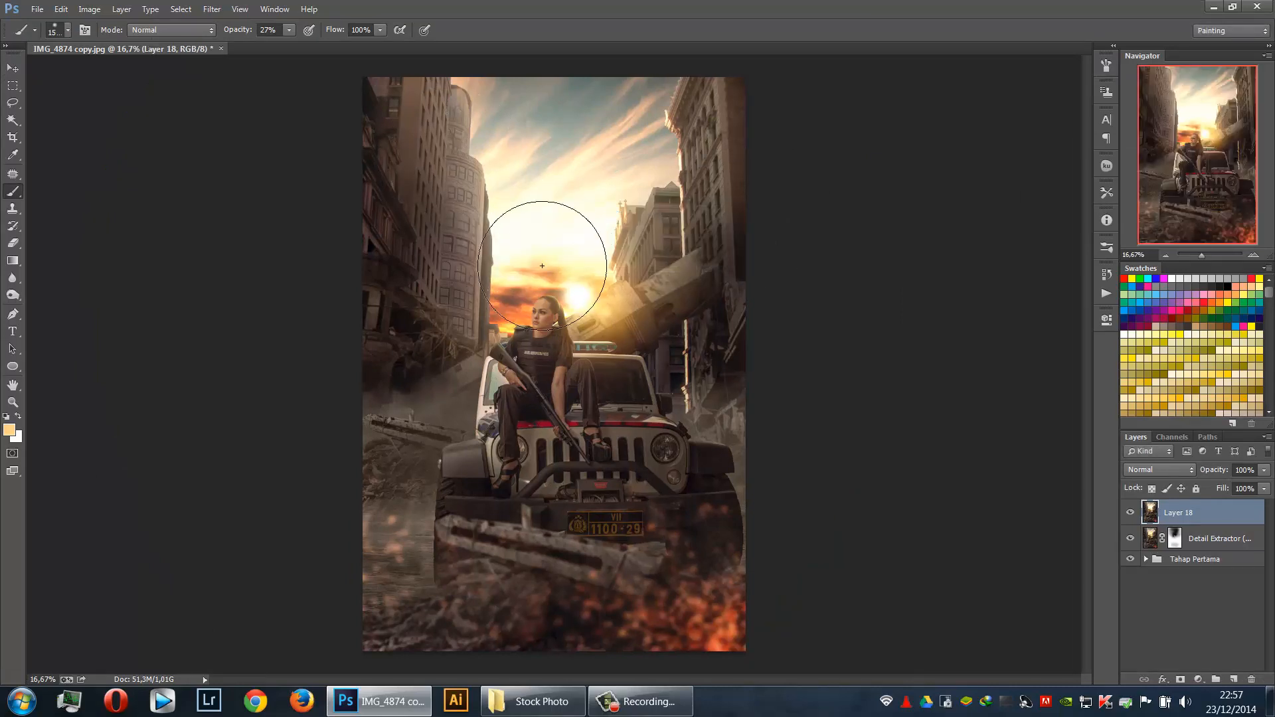
Add a mask to the relit layer and paint it black over the sun glow with a 700 px brush at 27% opacity
{"action": "left_click", "coordinate": [1181, 680]}
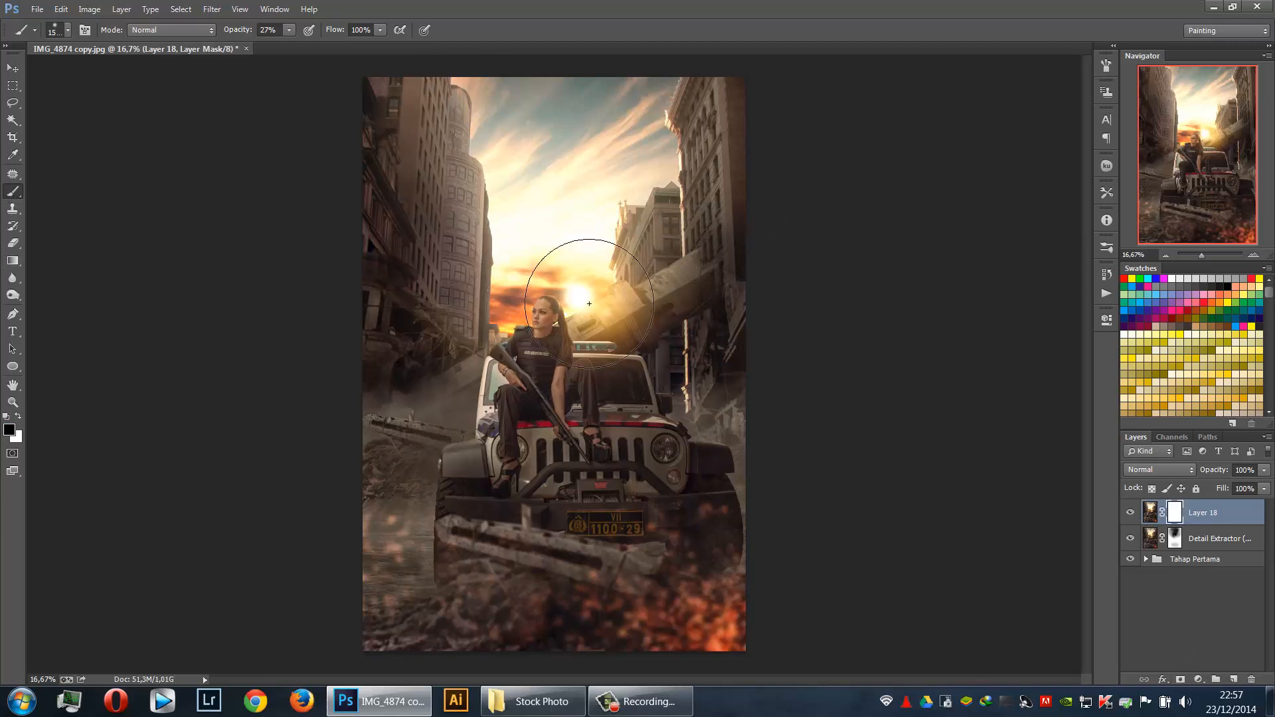
{"action": "key", "text": "bracketleft"}
{"action": "key", "text": "bracketleft"}
{"action": "key", "text": "bracketleft"}
{"action": "key", "text": "bracketleft"}
{"action": "key", "text": "bracketleft"}
{"action": "key", "text": "bracketleft"}
{"action": "key", "text": "bracketleft"}
{"action": "key", "text": "bracketleft"}
{"action": "left_click_drag", "start_coordinate": [582, 294], "coordinate": [596, 296]}
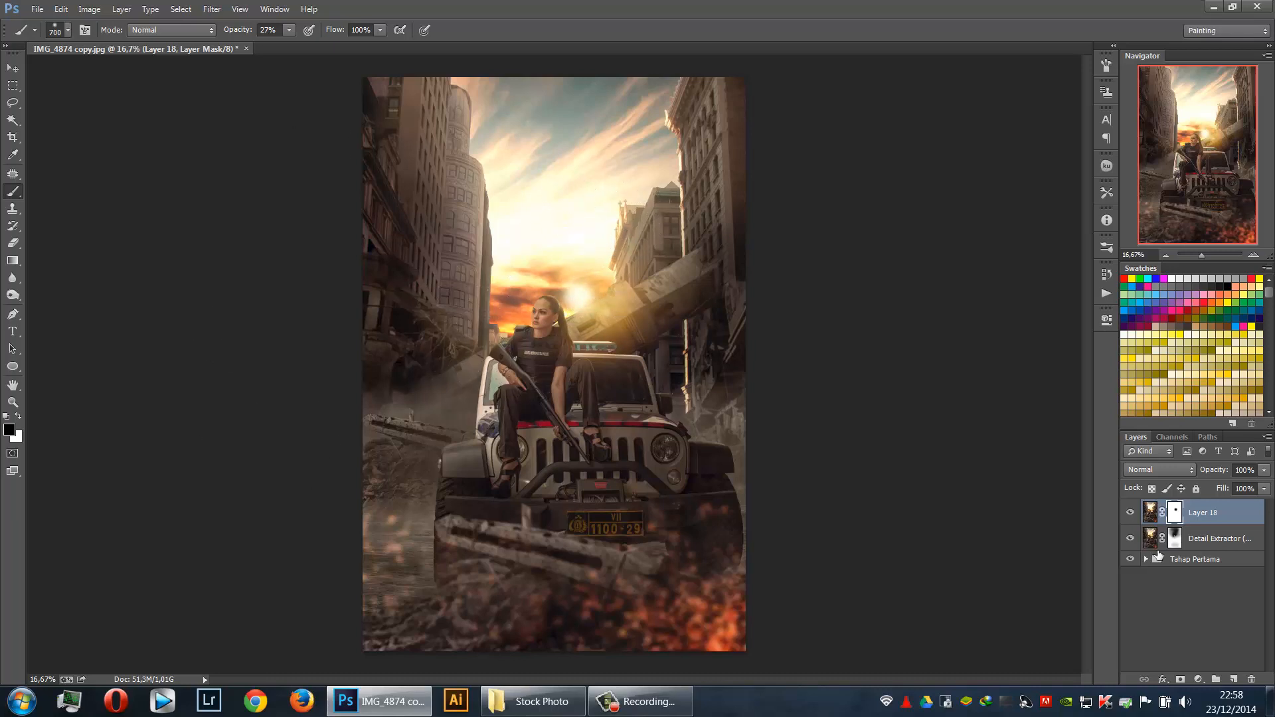
Add a very dark navy Solid Color fill layer on top and set its blend mode to Exclusion
{"action": "left_click", "coordinate": [1202, 680]}
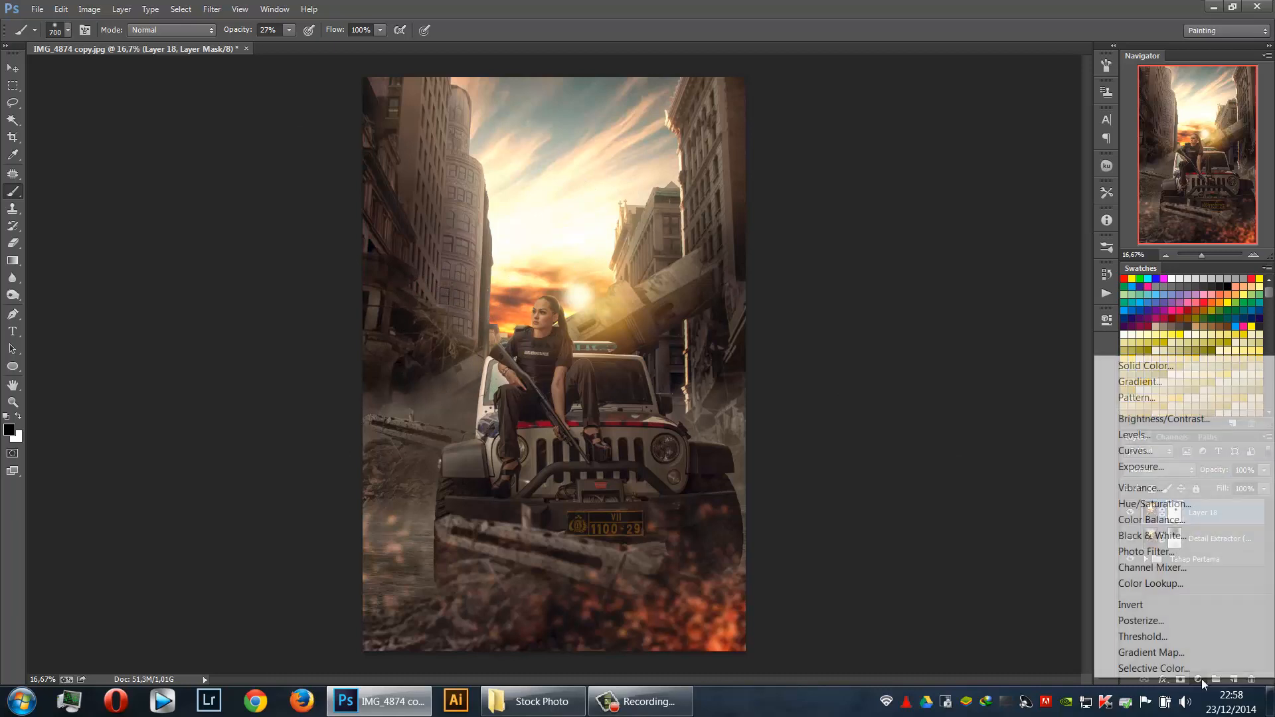
{"action": "left_click", "coordinate": [1128, 371]}
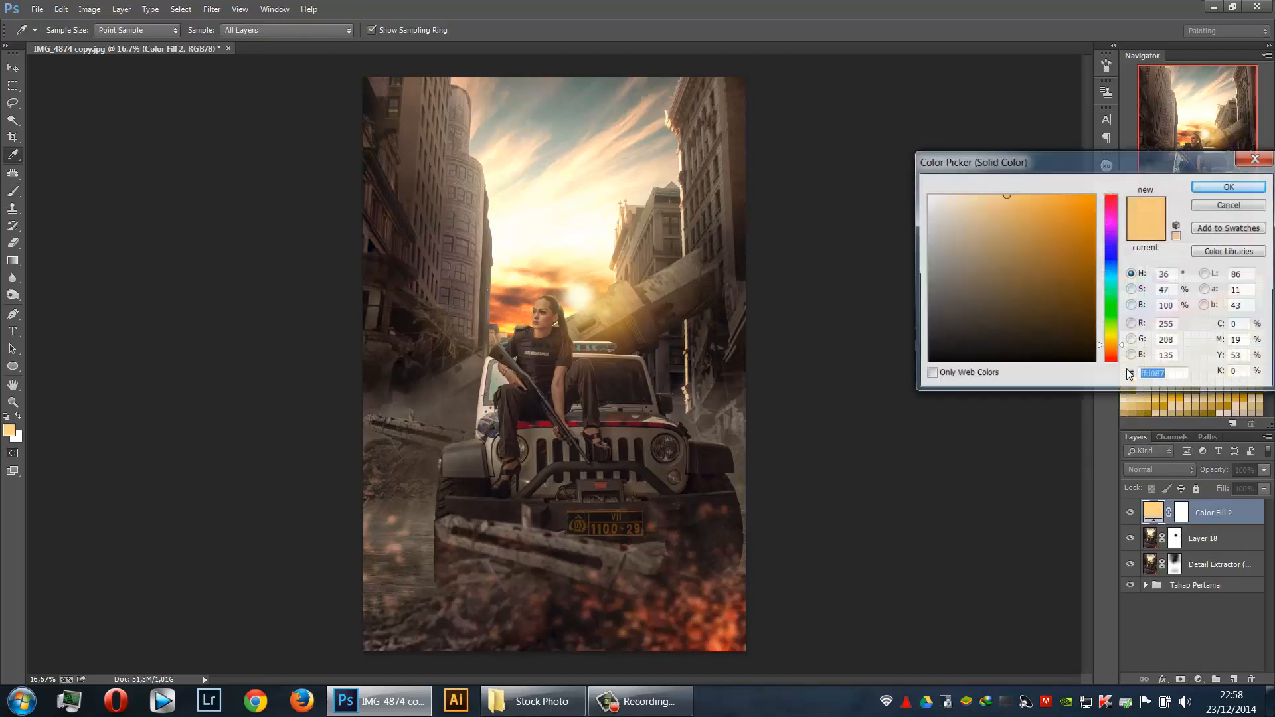
{"action": "left_click", "coordinate": [1111, 254]}
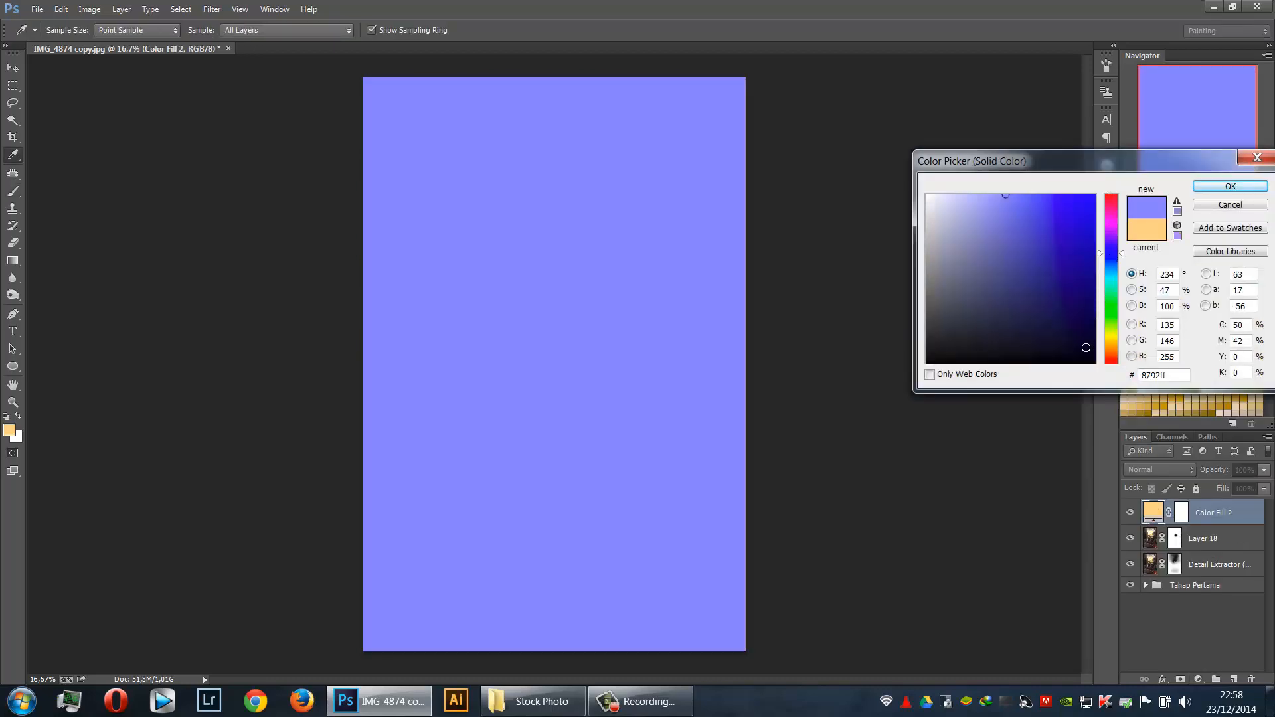
{"action": "left_click", "coordinate": [1086, 348]}
{"action": "left_click", "coordinate": [1214, 188]}
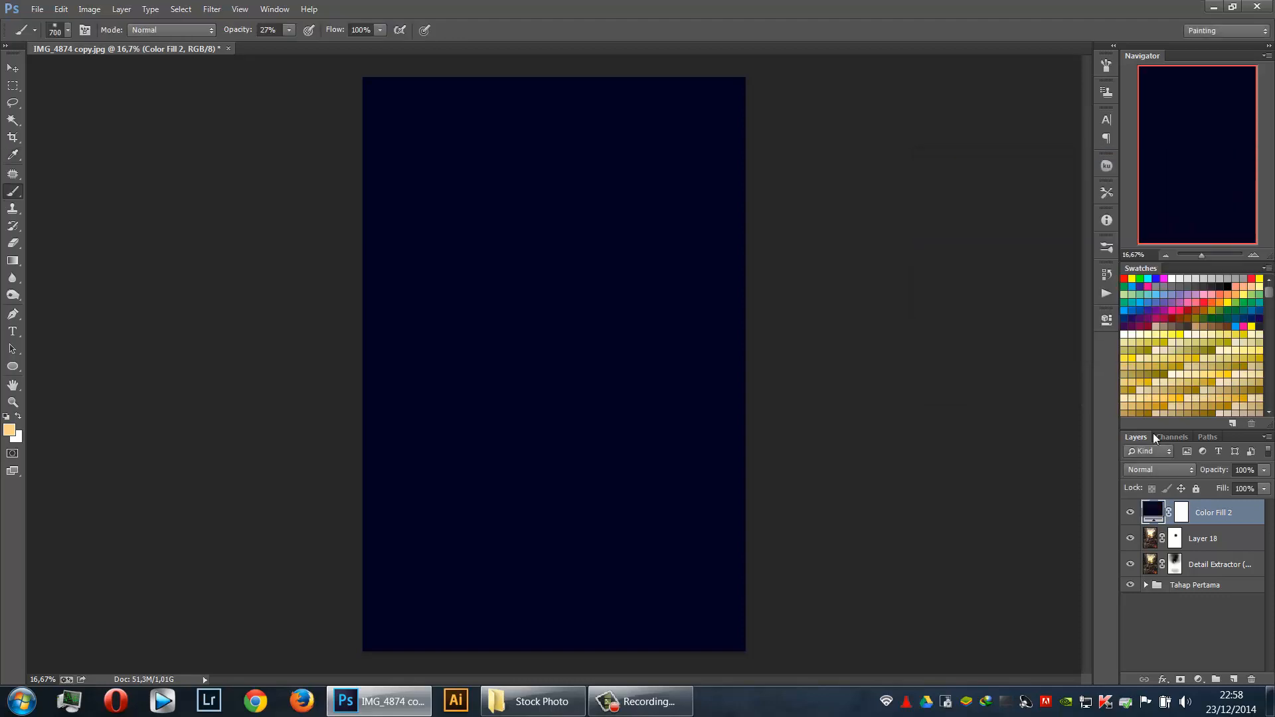
{"action": "left_click", "coordinate": [1153, 470]}
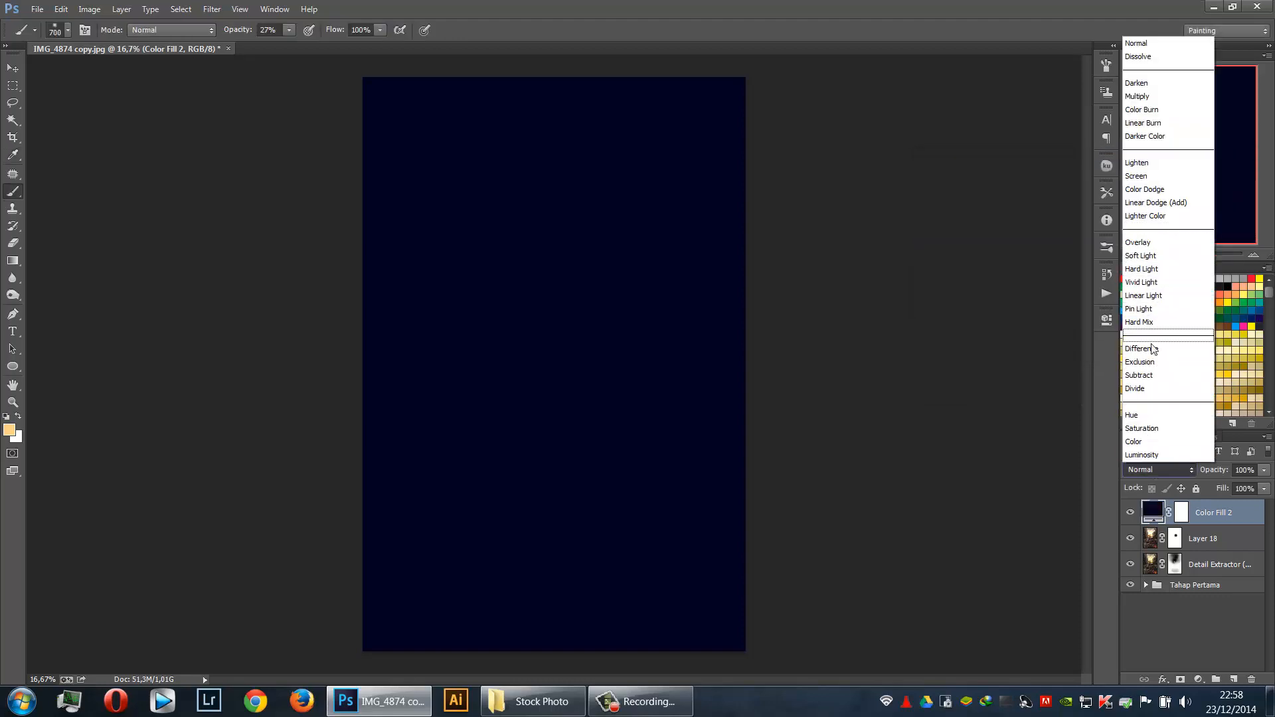
{"action": "left_click", "coordinate": [1153, 362]}
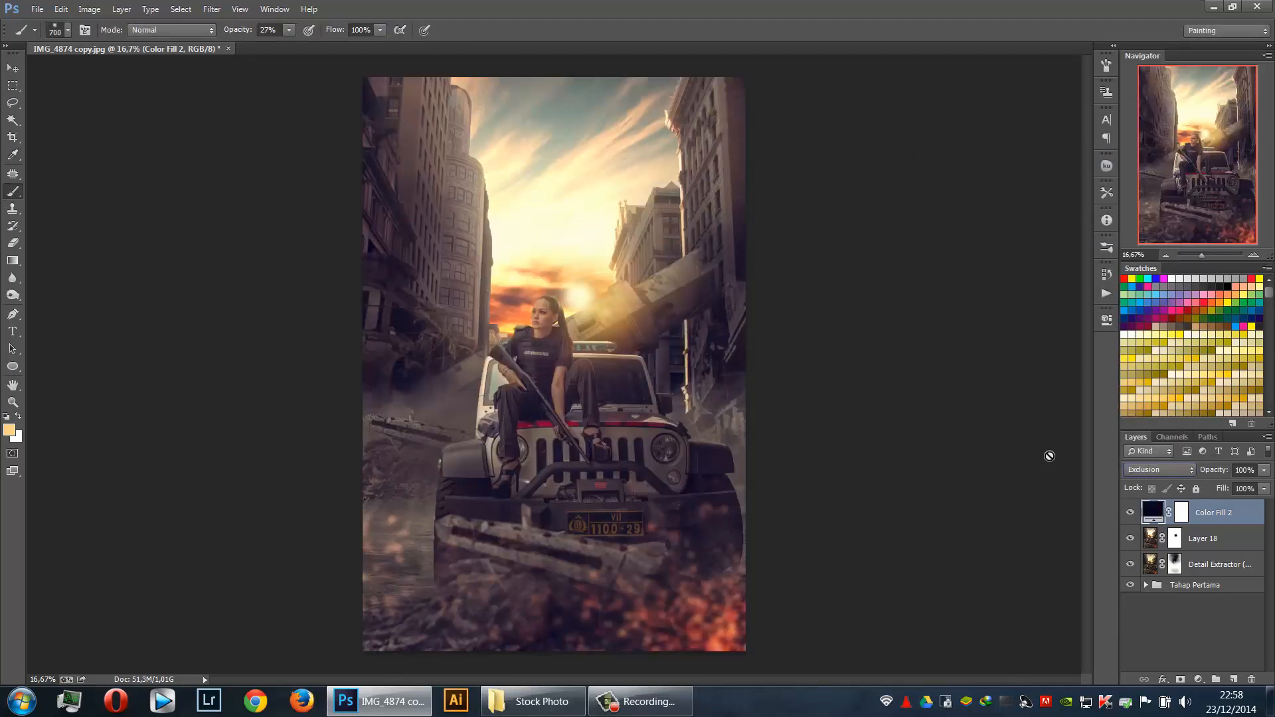
Retune the Exclusion fill layer's colour to a very dark navy with a slightly bluer hue of about 229°
{"action": "double_click", "coordinate": [1156, 506]}
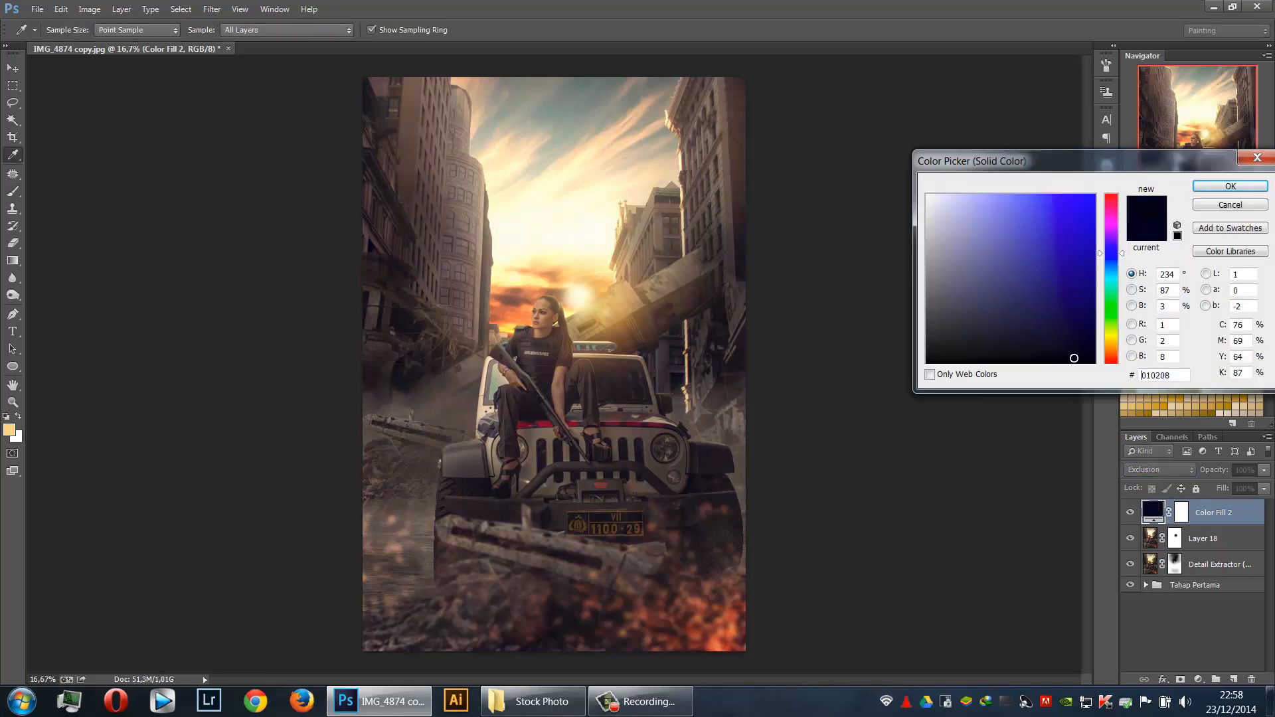
{"action": "left_click", "coordinate": [1113, 243]}
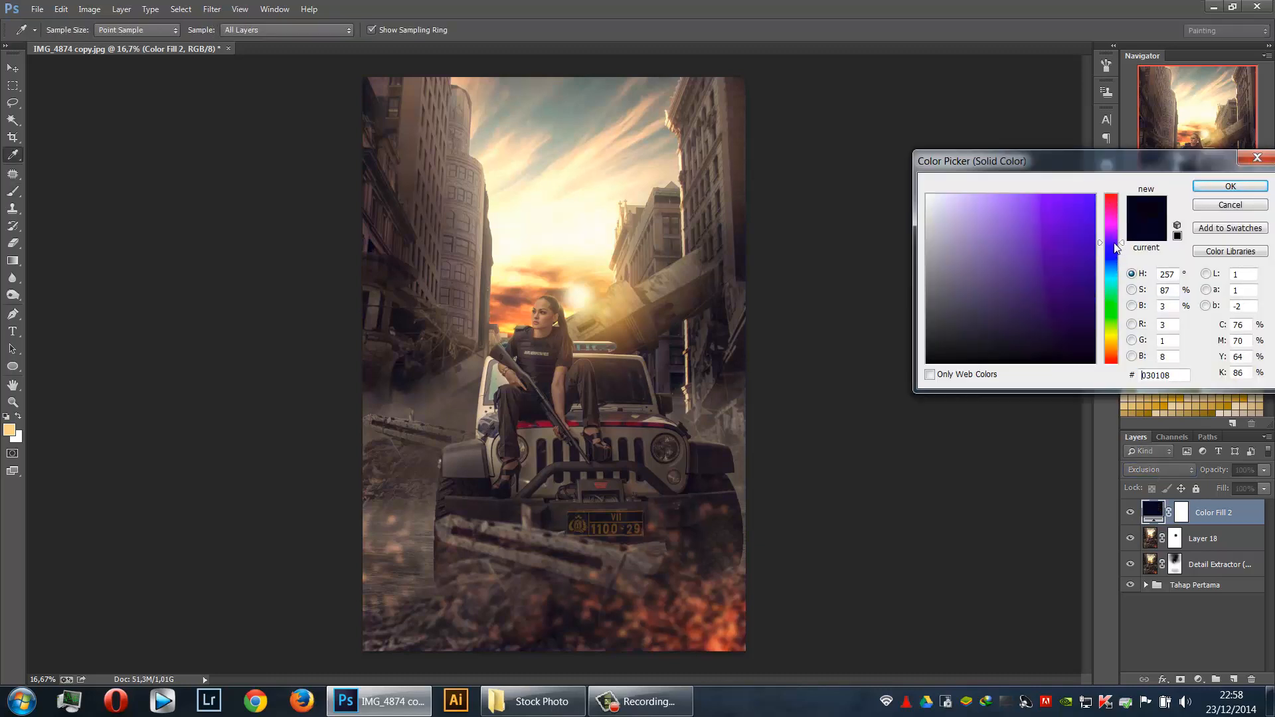
{"action": "left_click", "coordinate": [1110, 256]}
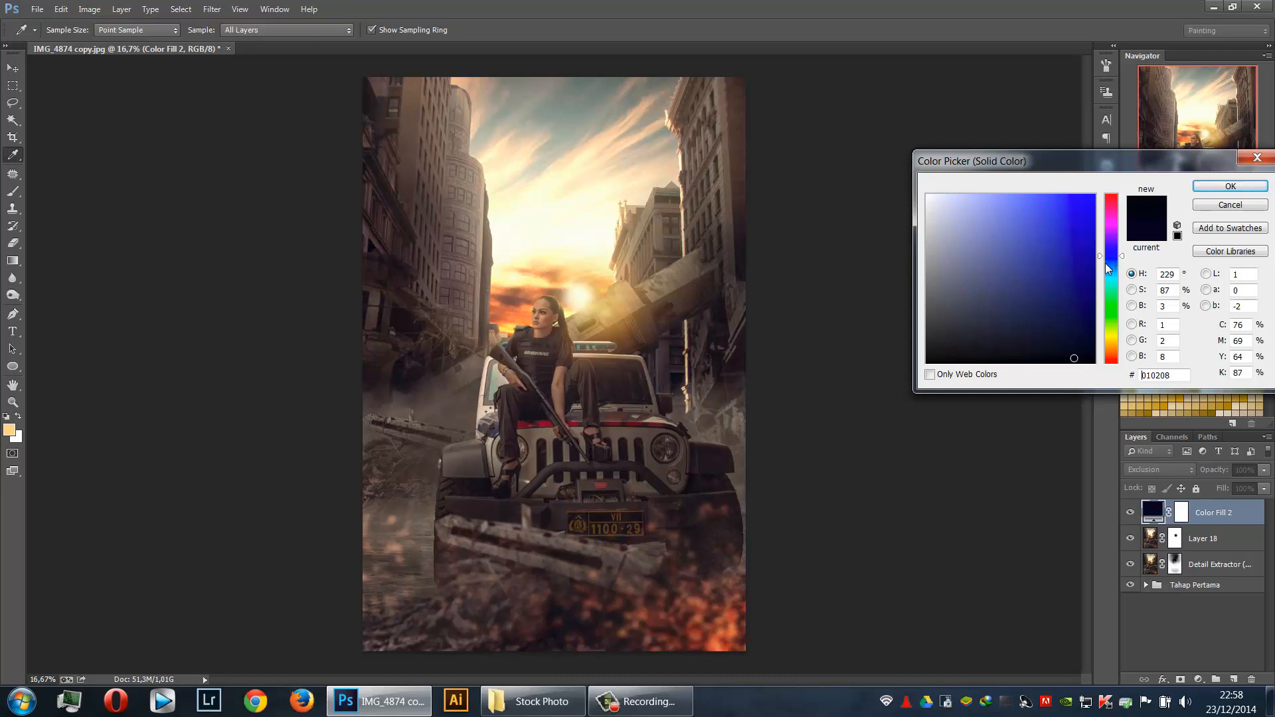
{"action": "left_click", "coordinate": [1084, 359]}
{"action": "left_click", "coordinate": [1081, 356]}
{"action": "left_click", "coordinate": [1087, 358]}
{"action": "left_click", "coordinate": [1229, 186]}
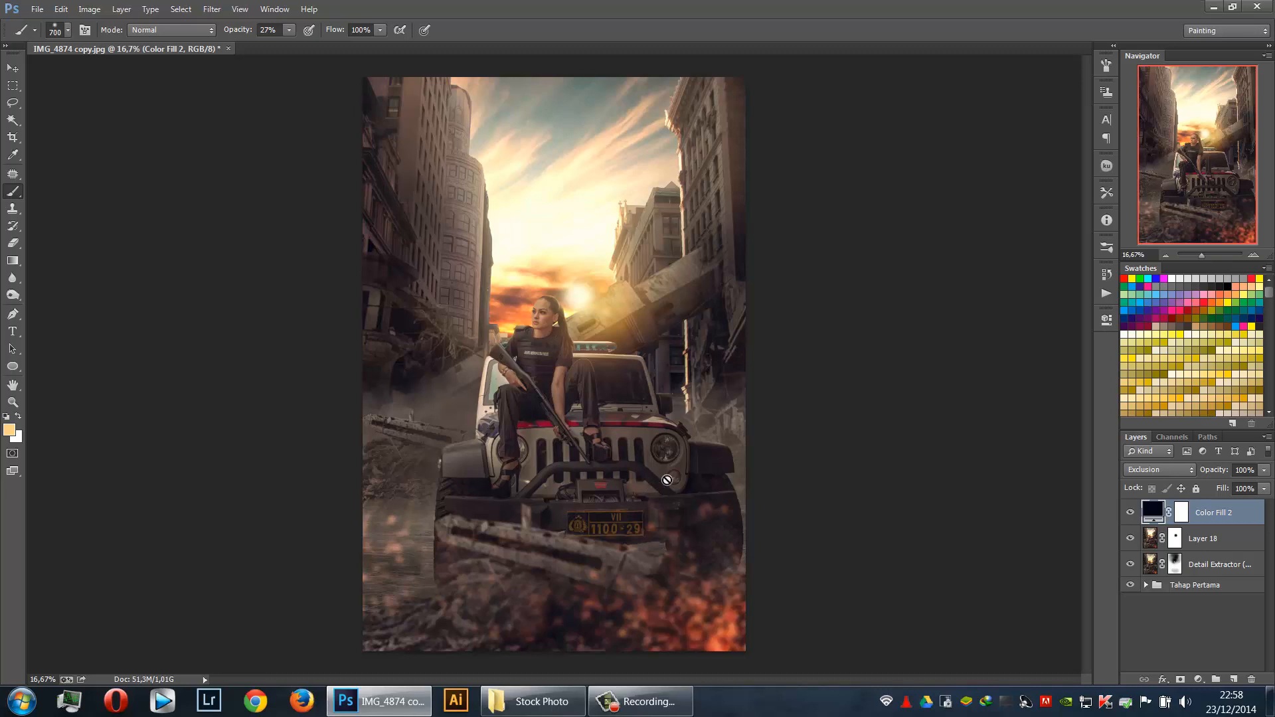
{"action": "double_click", "coordinate": [1154, 520]}
Stamp all visible layers onto a new top layer and open it in Color Efex Pro 4
{"action": "key", "text": "ctrl+shift+alt+e"}
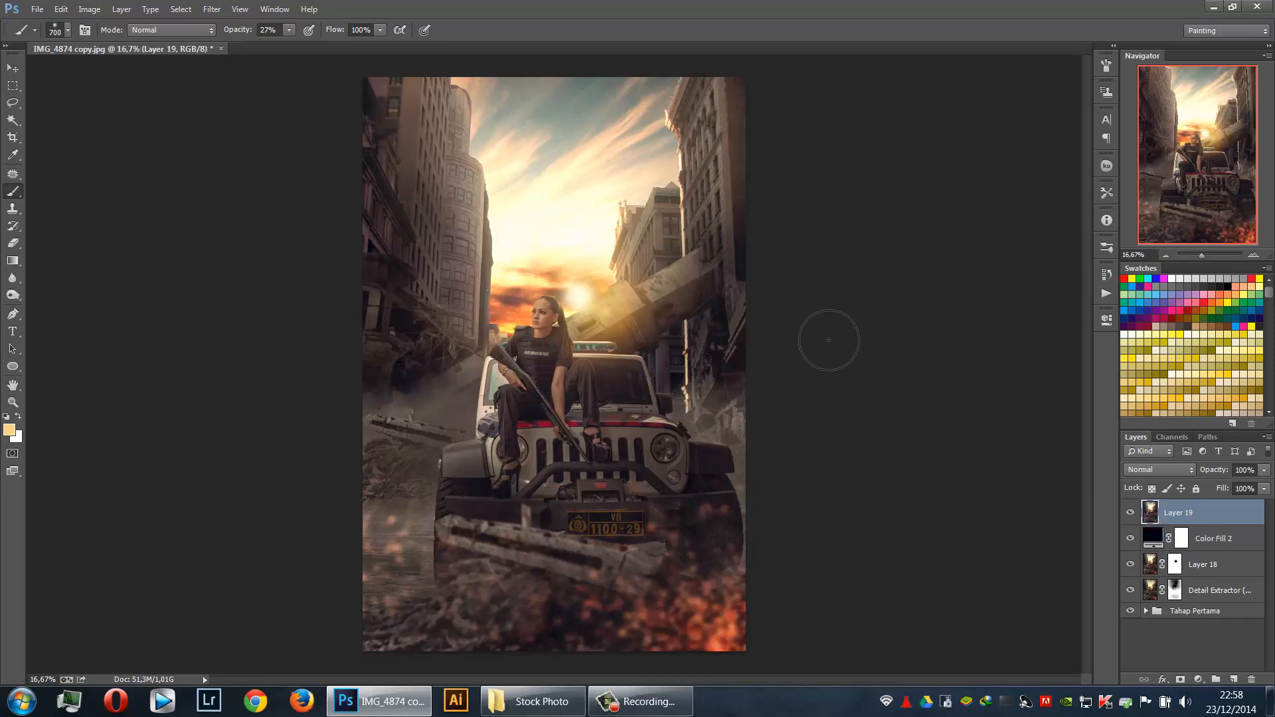
{"action": "left_click", "coordinate": [214, 9]}
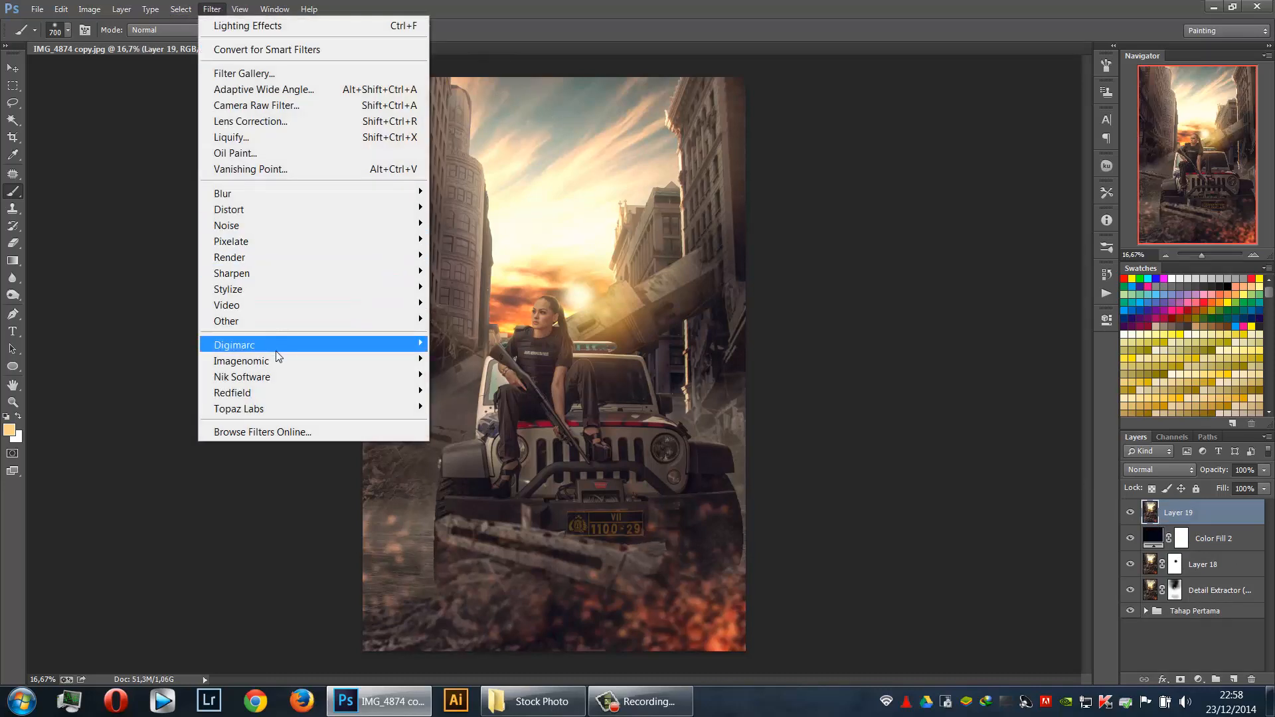
{"action": "mouse_move", "coordinate": [294, 374]}
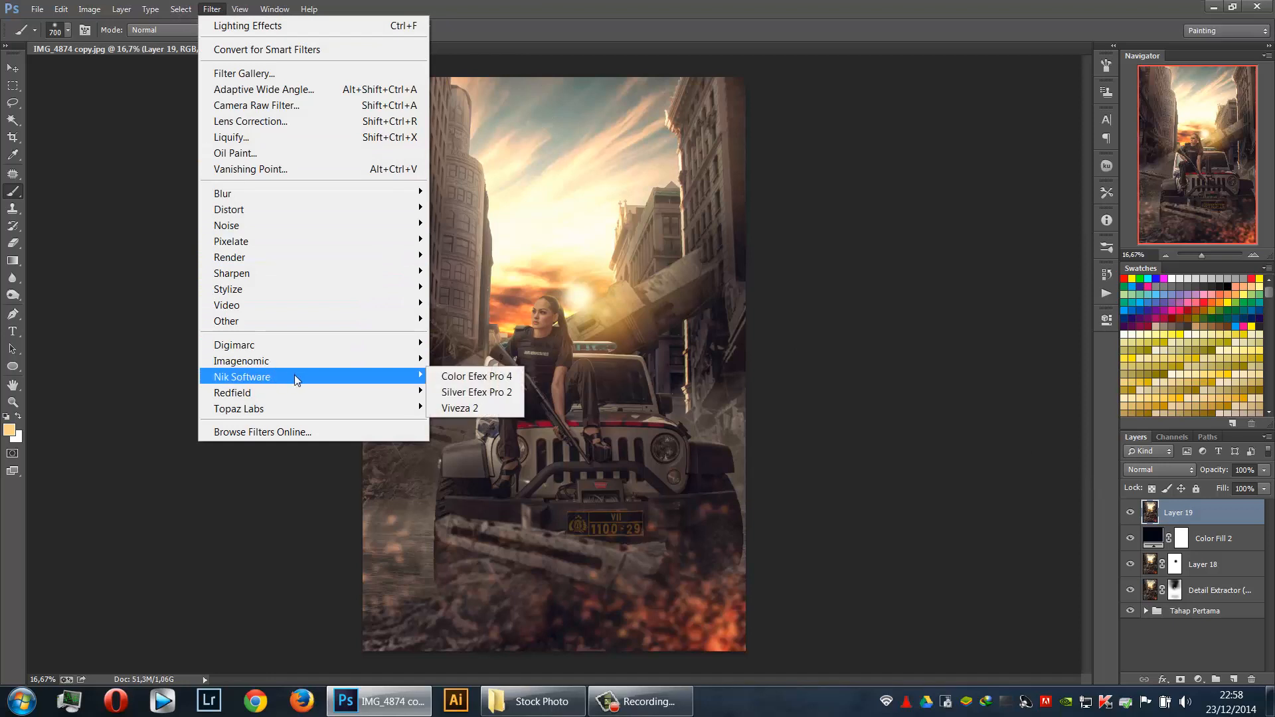
{"action": "left_click", "coordinate": [445, 376]}
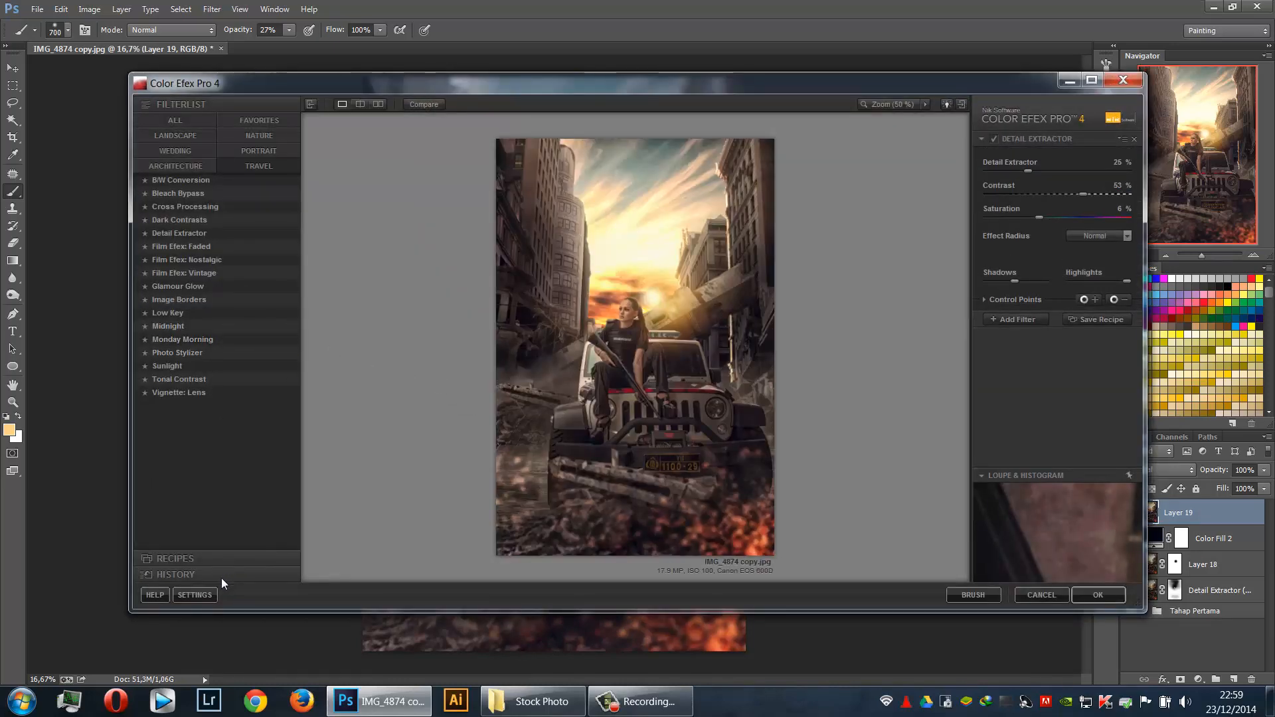
Choose the Soft and Grainy recipe from all Color Efex recipes and apply it to the image
{"action": "left_click", "coordinate": [158, 559]}
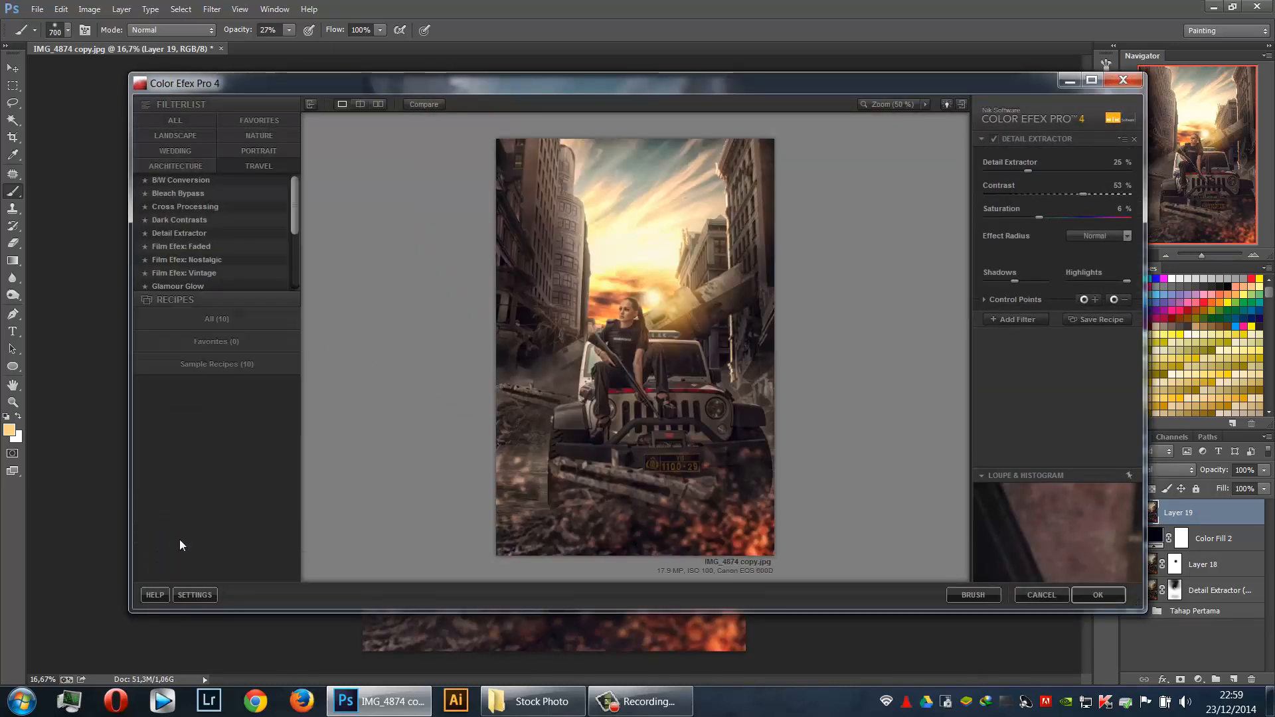
{"action": "left_click", "coordinate": [222, 143]}
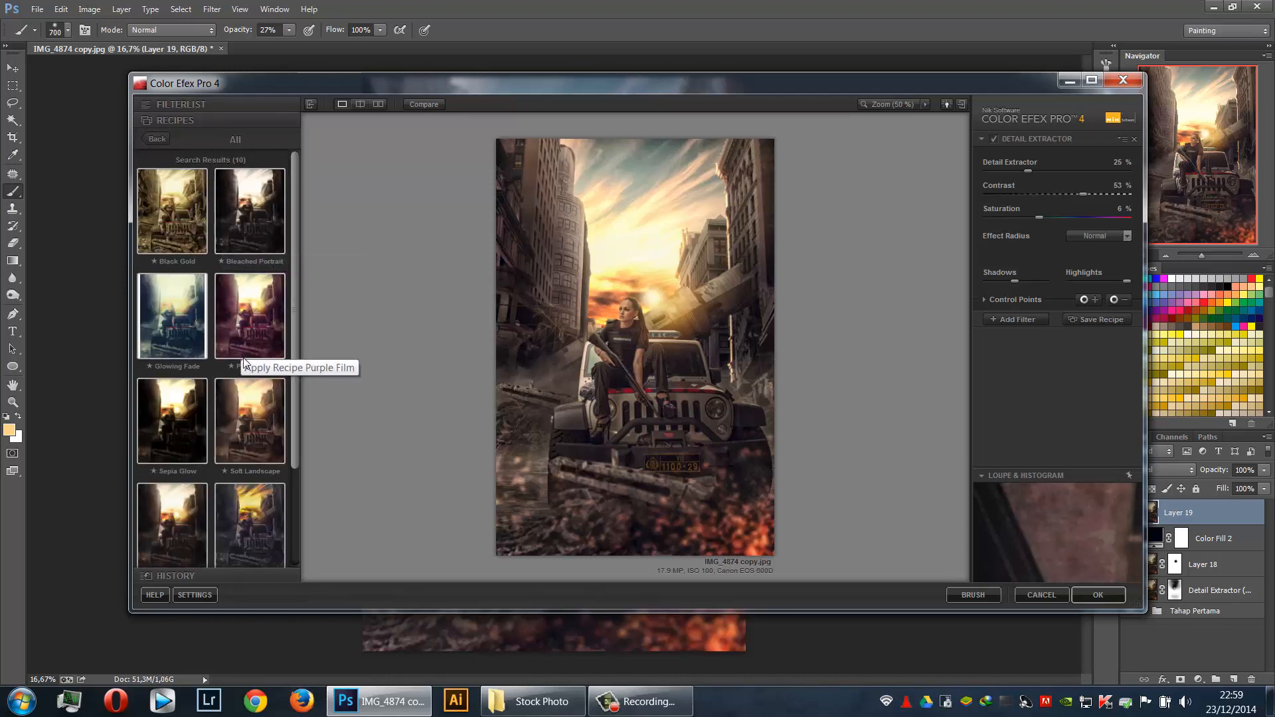
{"action": "scroll", "coordinate": [222, 475], "scroll_direction": "down", "scroll_amount": 1}
{"action": "scroll", "coordinate": [222, 475], "scroll_direction": "down", "scroll_amount": 1}
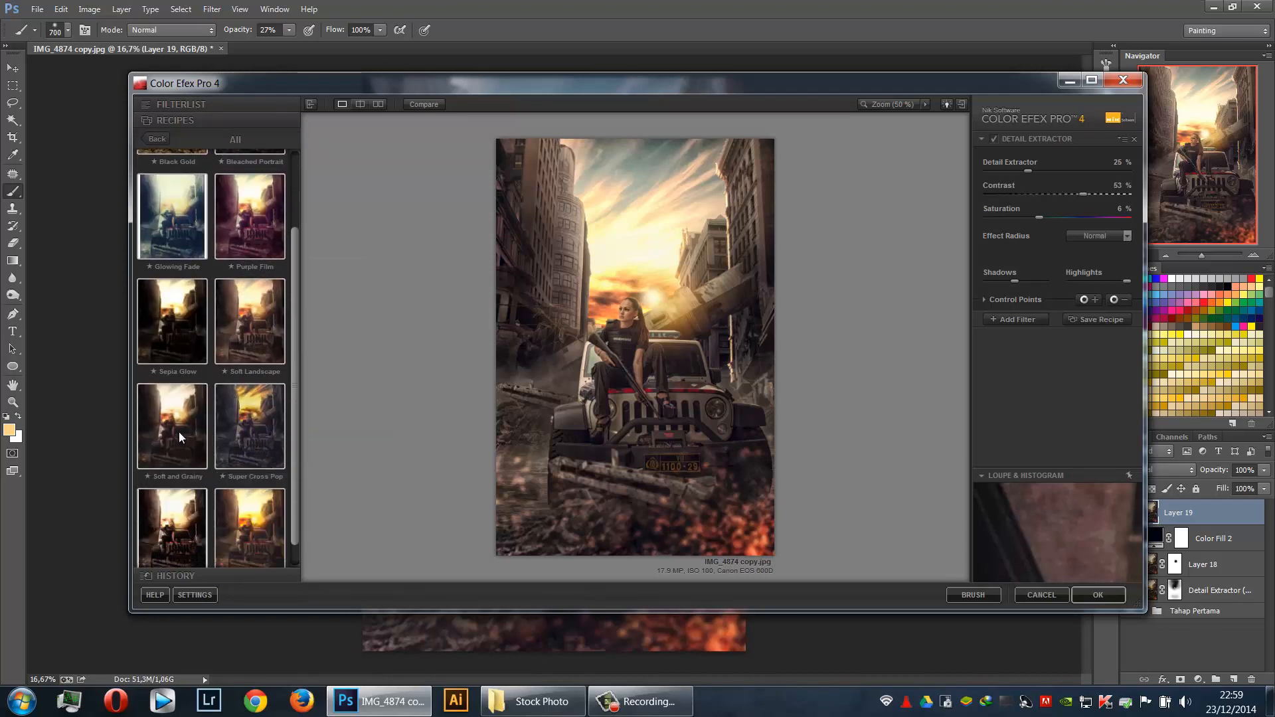
{"action": "left_click", "coordinate": [179, 436]}
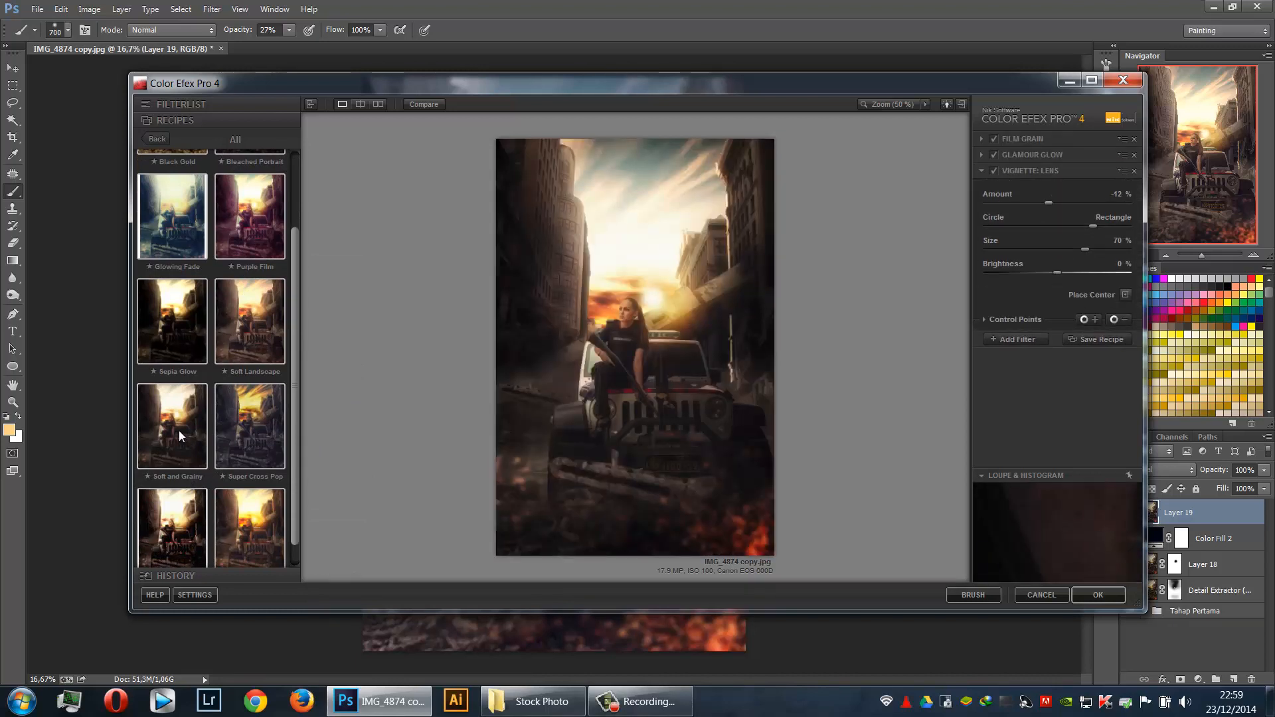
{"action": "scroll", "coordinate": [188, 425], "scroll_direction": "down", "scroll_amount": 1}
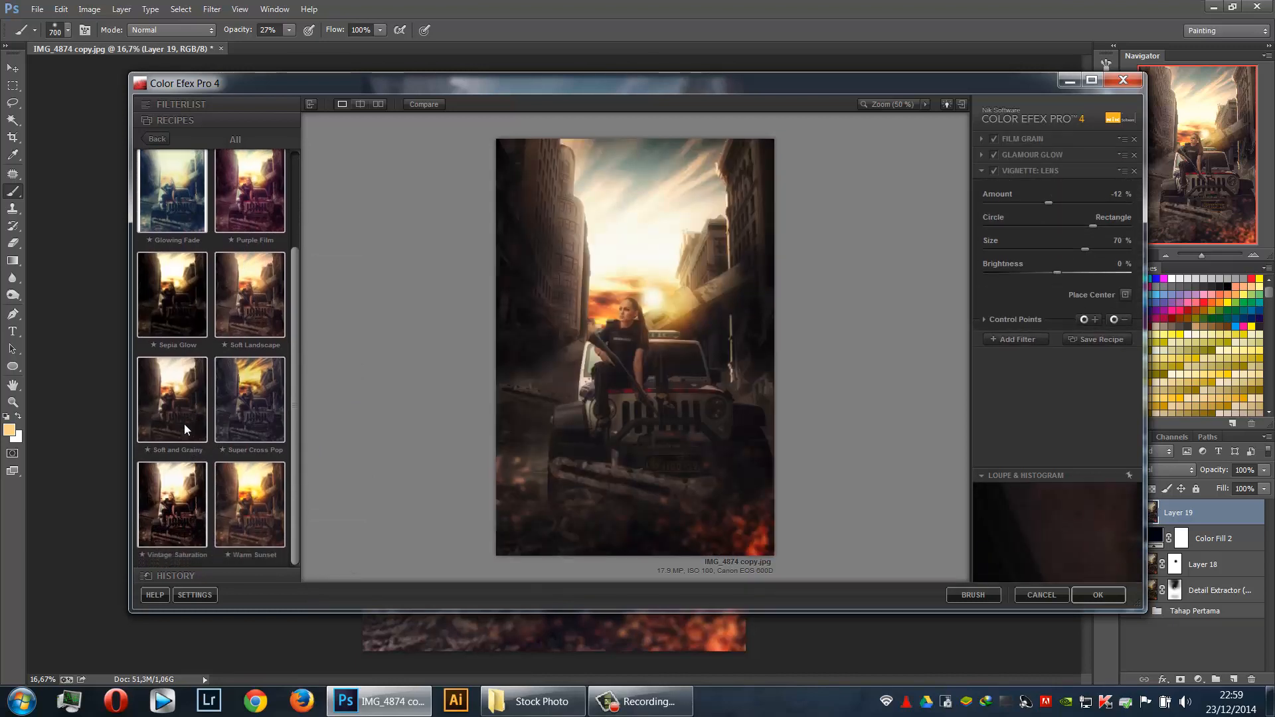
{"action": "left_click", "coordinate": [184, 421]}
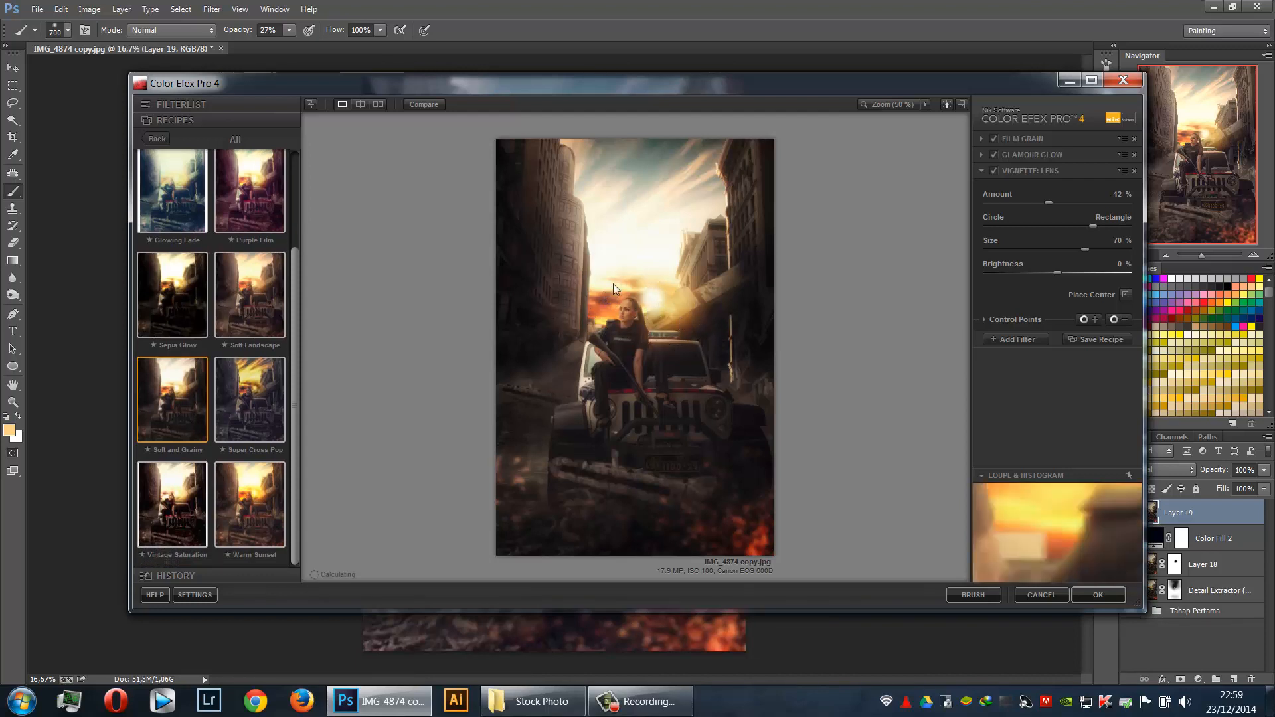
{"action": "left_click", "coordinate": [1098, 594]}
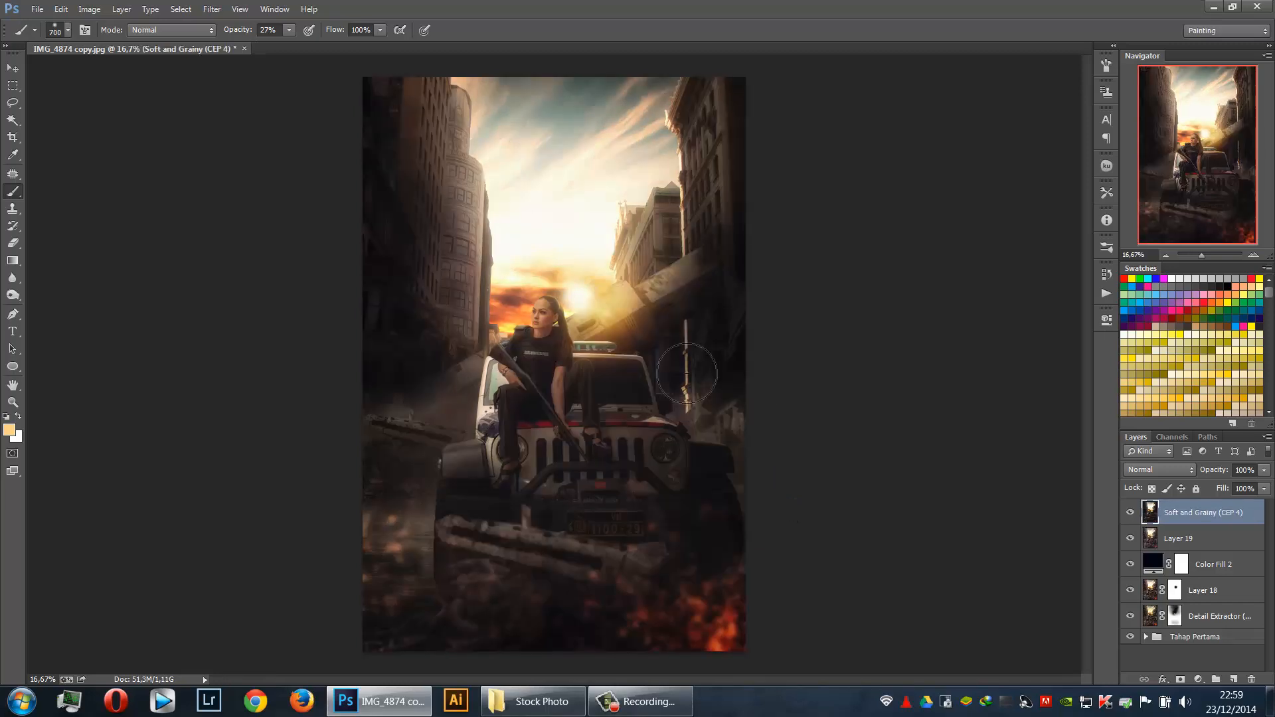
Delete the stamped Layer 19 and select the Soft and Grainy layer
{"action": "left_click", "coordinate": [1208, 544]}
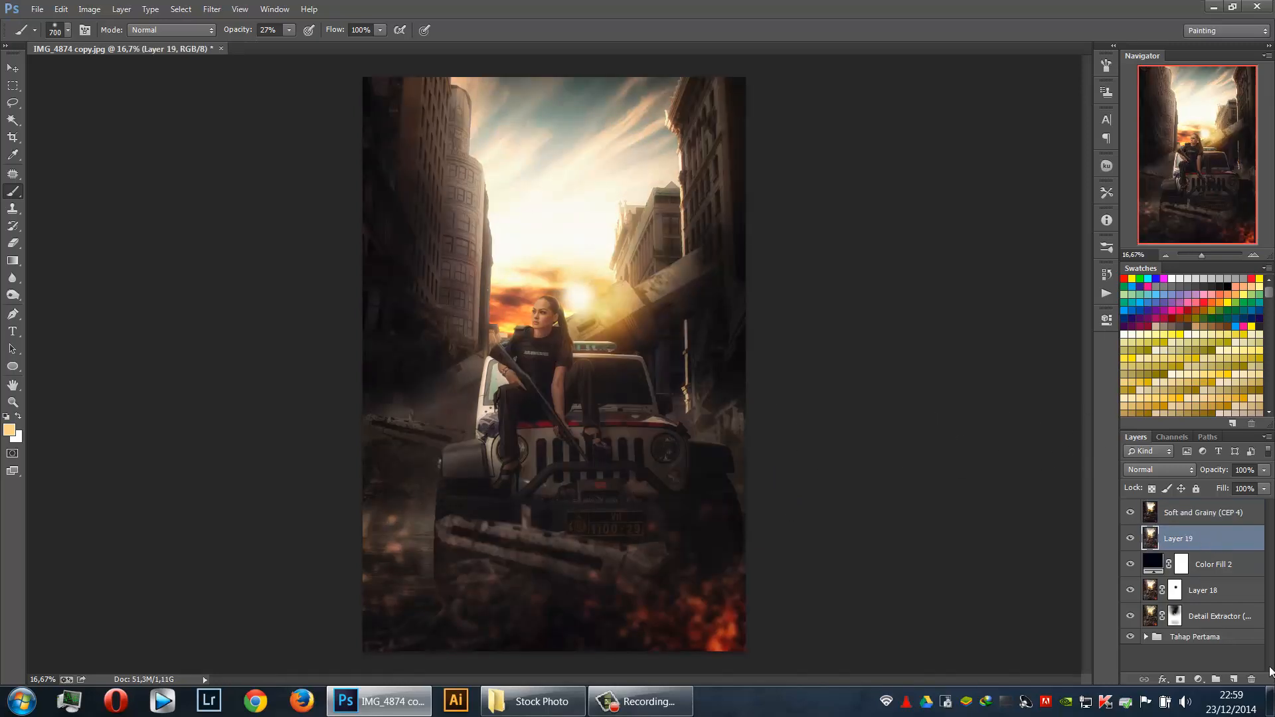
{"action": "key", "text": "Delete"}
{"action": "left_click", "coordinate": [1203, 515]}
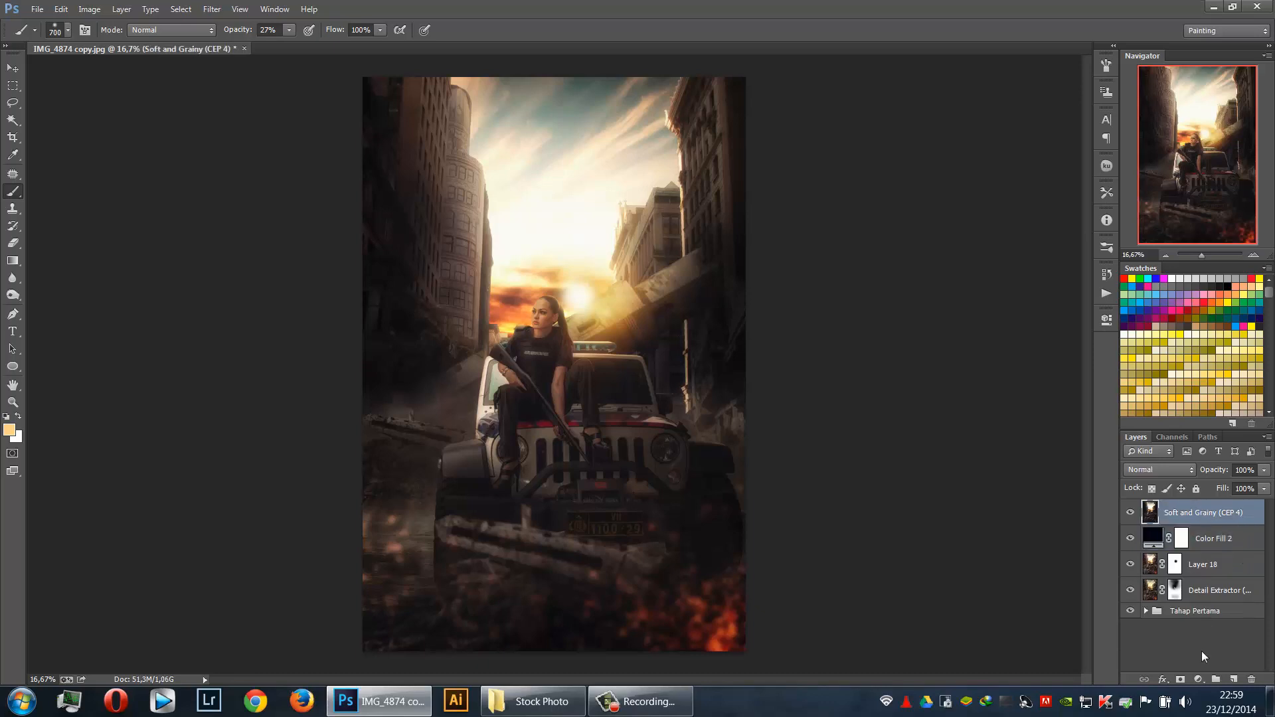
Add a mask to the Soft and Grainy layer and lower the layer's opacity to 63%
{"action": "left_click", "coordinate": [1180, 679]}
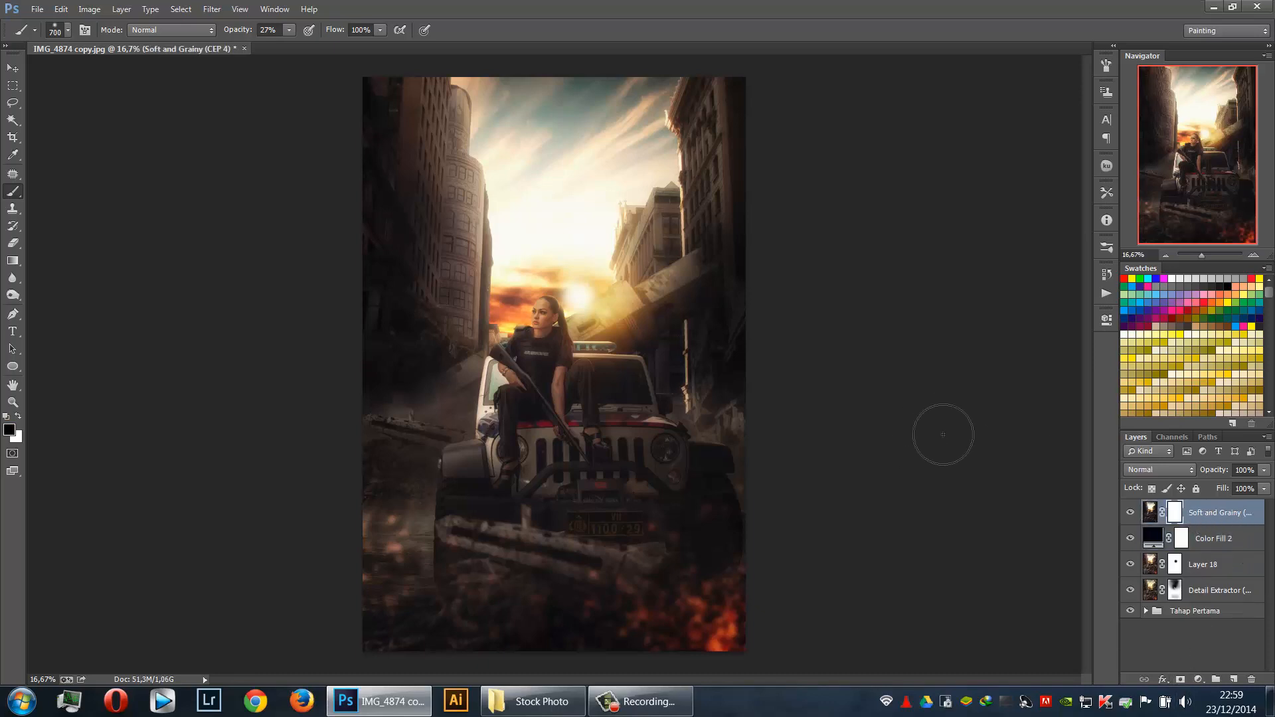
{"action": "left_click", "coordinate": [1263, 470]}
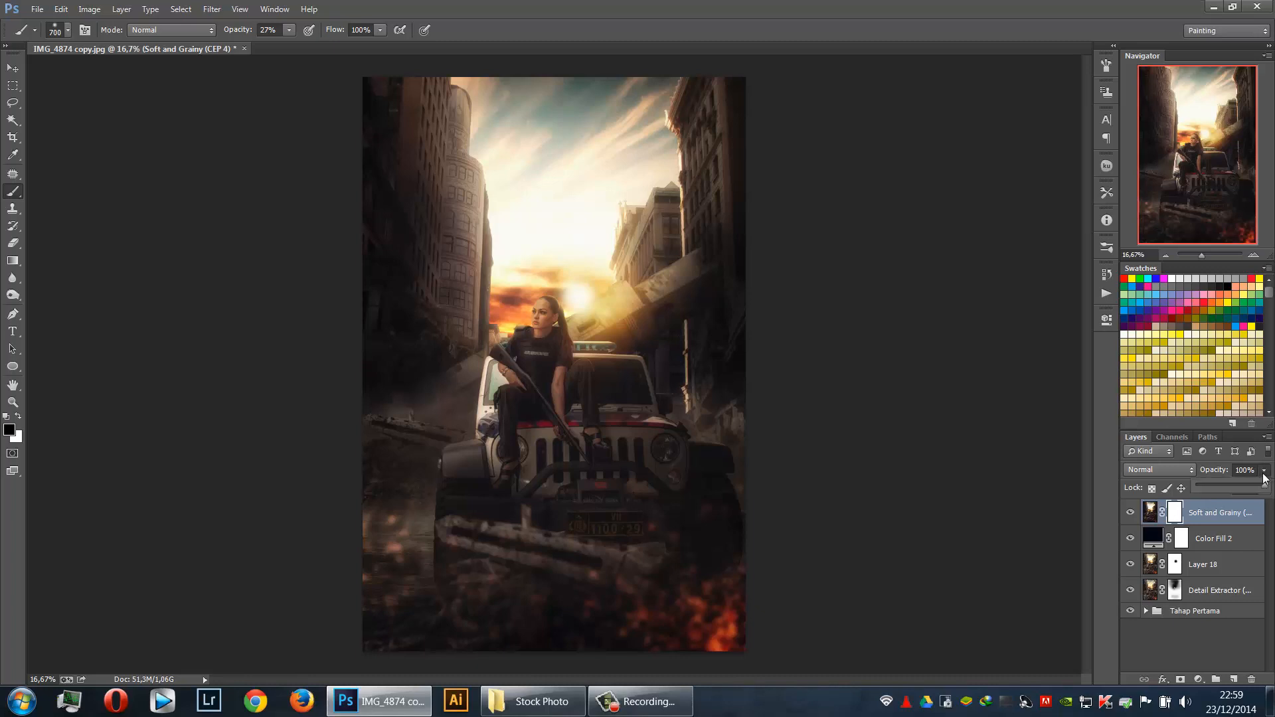
{"action": "left_click_drag", "start_coordinate": [1252, 492], "coordinate": [1243, 490]}
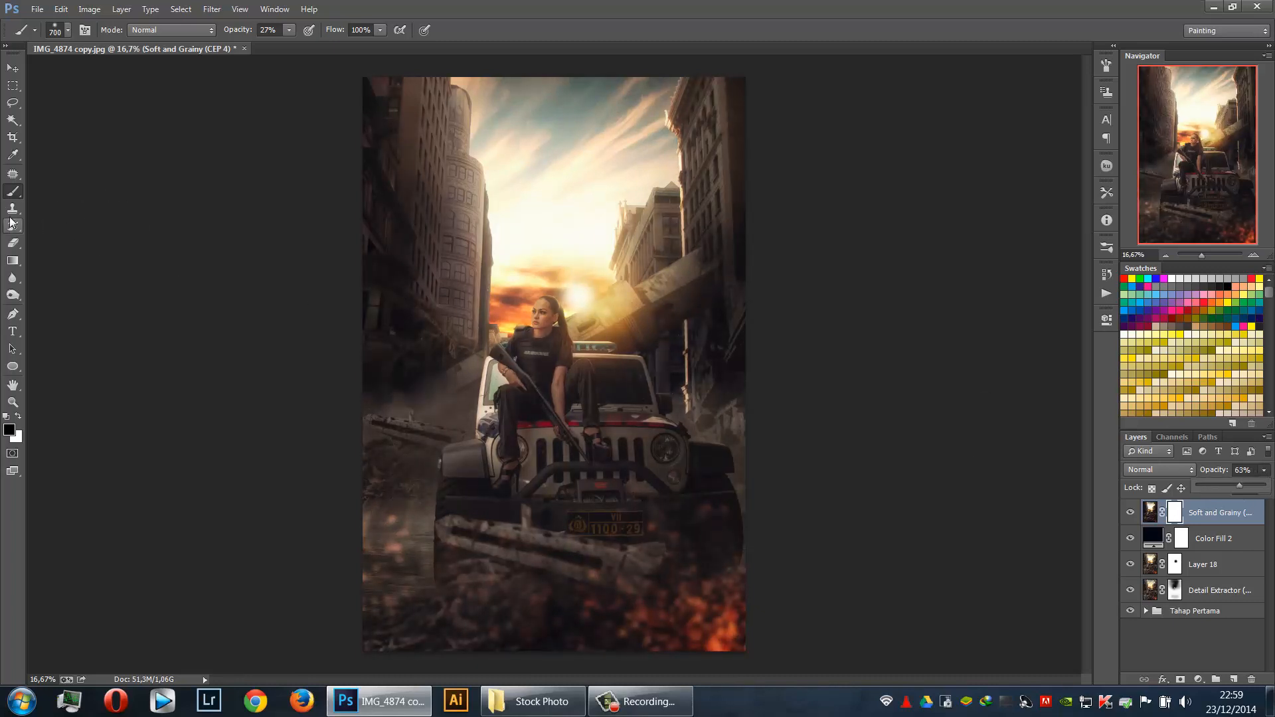
Paint the Soft and Grainy mask black over the woman, jeep and central scene with an enlarged brush at 27% opacity
{"action": "left_click", "coordinate": [578, 413]}
{"action": "key", "text": "bracketright"}
{"action": "key", "text": "bracketright"}
{"action": "key", "text": "bracketright"}
{"action": "key", "text": "bracketright"}
{"action": "key", "text": "bracketright"}
{"action": "mouse_move", "coordinate": [563, 402]}
{"action": "left_mouse_down"}
{"action": "mouse_move", "coordinate": [537, 368]}
{"action": "mouse_move", "coordinate": [550, 377]}
{"action": "mouse_move", "coordinate": [476, 392]}
{"action": "mouse_move", "coordinate": [592, 319]}
{"action": "mouse_move", "coordinate": [586, 356]}
{"action": "mouse_move", "coordinate": [585, 295]}
{"action": "mouse_move", "coordinate": [664, 193]}
{"action": "mouse_move", "coordinate": [532, 330]}
{"action": "mouse_move", "coordinate": [451, 196]}
{"action": "mouse_move", "coordinate": [459, 324]}
{"action": "mouse_move", "coordinate": [465, 187]}
{"action": "mouse_move", "coordinate": [415, 307]}
{"action": "mouse_move", "coordinate": [458, 434]}
{"action": "mouse_move", "coordinate": [545, 377]}
{"action": "mouse_move", "coordinate": [632, 344]}
{"action": "mouse_move", "coordinate": [654, 363]}
{"action": "mouse_move", "coordinate": [600, 531]}
{"action": "mouse_move", "coordinate": [701, 260]}
{"action": "mouse_move", "coordinate": [683, 399]}
{"action": "mouse_move", "coordinate": [686, 154]}
{"action": "mouse_move", "coordinate": [621, 409]}
{"action": "mouse_move", "coordinate": [669, 234]}
{"action": "mouse_move", "coordinate": [569, 401]}
{"action": "mouse_move", "coordinate": [522, 338]}
{"action": "mouse_move", "coordinate": [445, 487]}
{"action": "mouse_move", "coordinate": [432, 458]}
{"action": "mouse_move", "coordinate": [430, 167]}
{"action": "mouse_move", "coordinate": [469, 133]}
{"action": "mouse_move", "coordinate": [581, 197]}
{"action": "mouse_move", "coordinate": [651, 191]}
{"action": "mouse_move", "coordinate": [655, 138]}
{"action": "mouse_move", "coordinate": [503, 157]}
{"action": "mouse_move", "coordinate": [616, 132]}
{"action": "mouse_move", "coordinate": [535, 278]}
{"action": "mouse_move", "coordinate": [509, 398]}
{"action": "mouse_move", "coordinate": [625, 436]}
{"action": "mouse_move", "coordinate": [470, 500]}
{"action": "mouse_move", "coordinate": [399, 547]}
{"action": "mouse_move", "coordinate": [464, 498]}
{"action": "mouse_move", "coordinate": [597, 459]}
{"action": "mouse_move", "coordinate": [647, 418]}
{"action": "mouse_move", "coordinate": [629, 299]}
{"action": "mouse_move", "coordinate": [667, 243]}
{"action": "mouse_move", "coordinate": [635, 331]}
{"action": "mouse_move", "coordinate": [662, 218]}
{"action": "mouse_move", "coordinate": [637, 278]}
{"action": "left_mouse_up"}
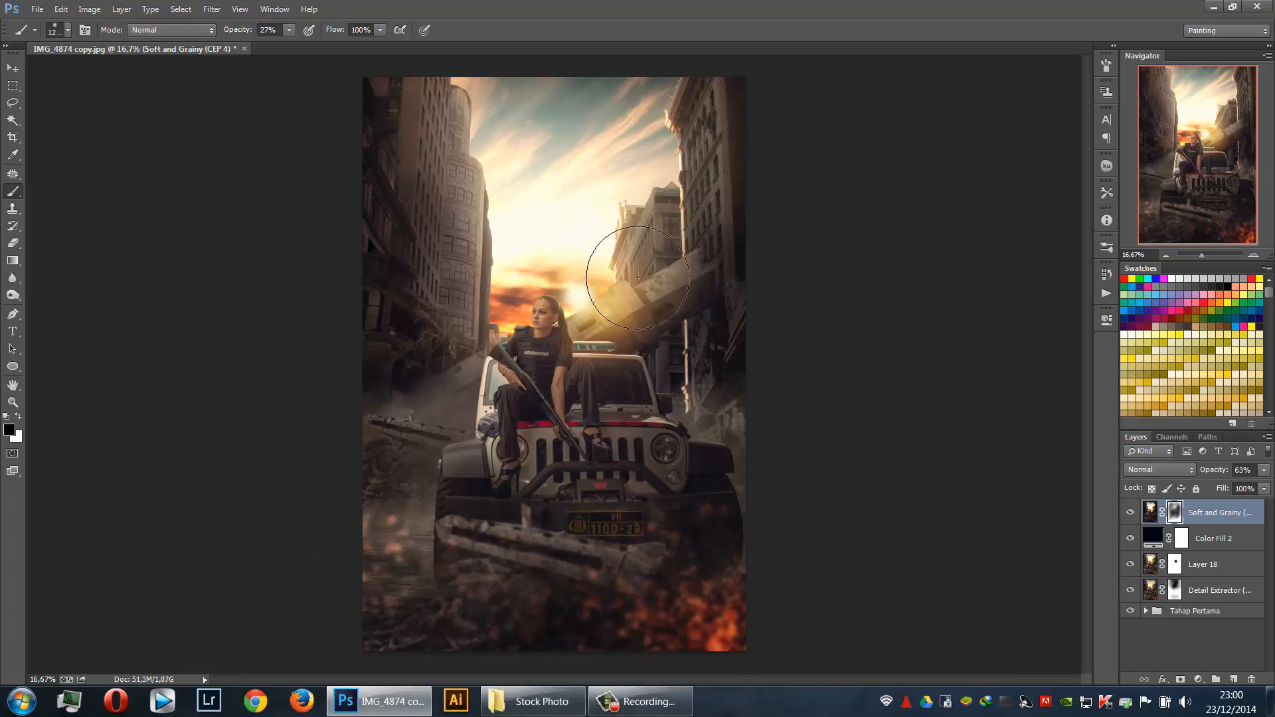
Group the layers from Soft and Grainy down to Detail Extractor and name the group "Tahap Kedua"
{"action": "left_click", "coordinate": [1226, 599], "text": "shift"}
{"action": "key", "text": "ctrl+g"}
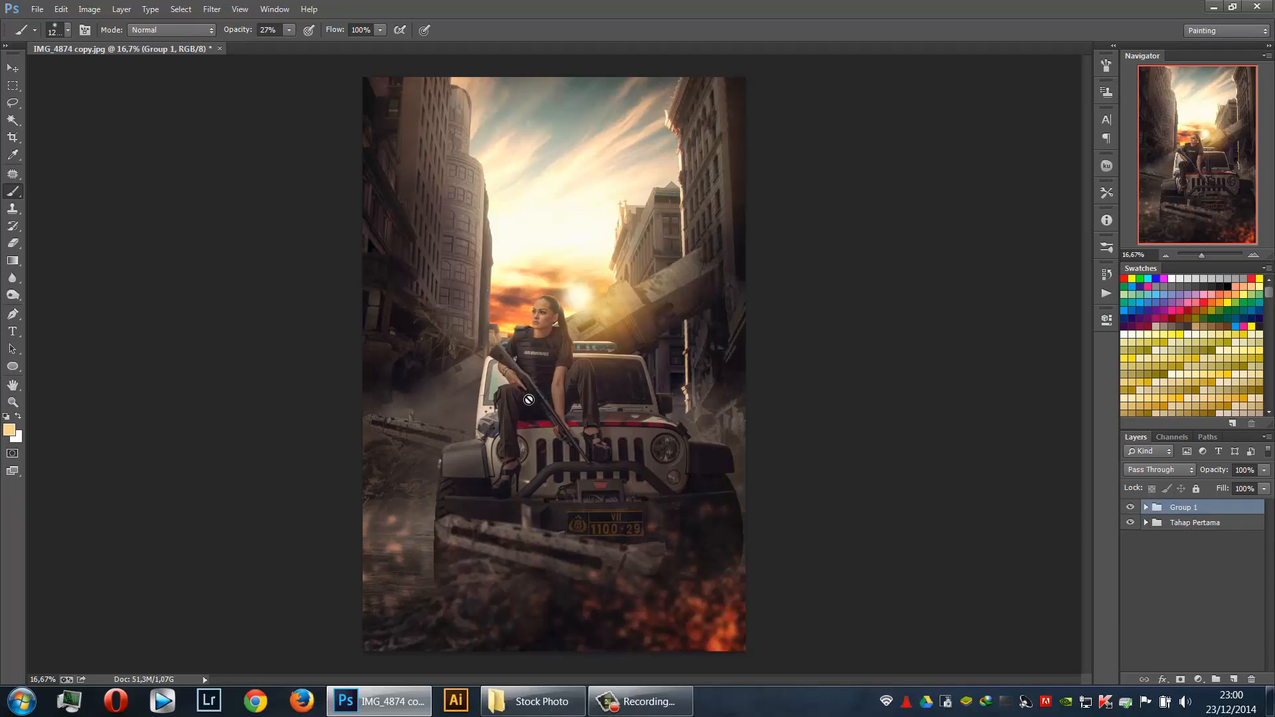
{"action": "double_click", "coordinate": [1180, 508]}
{"action": "type", "text": "Tahap Kedua"}
{"action": "key", "text": "Return"}
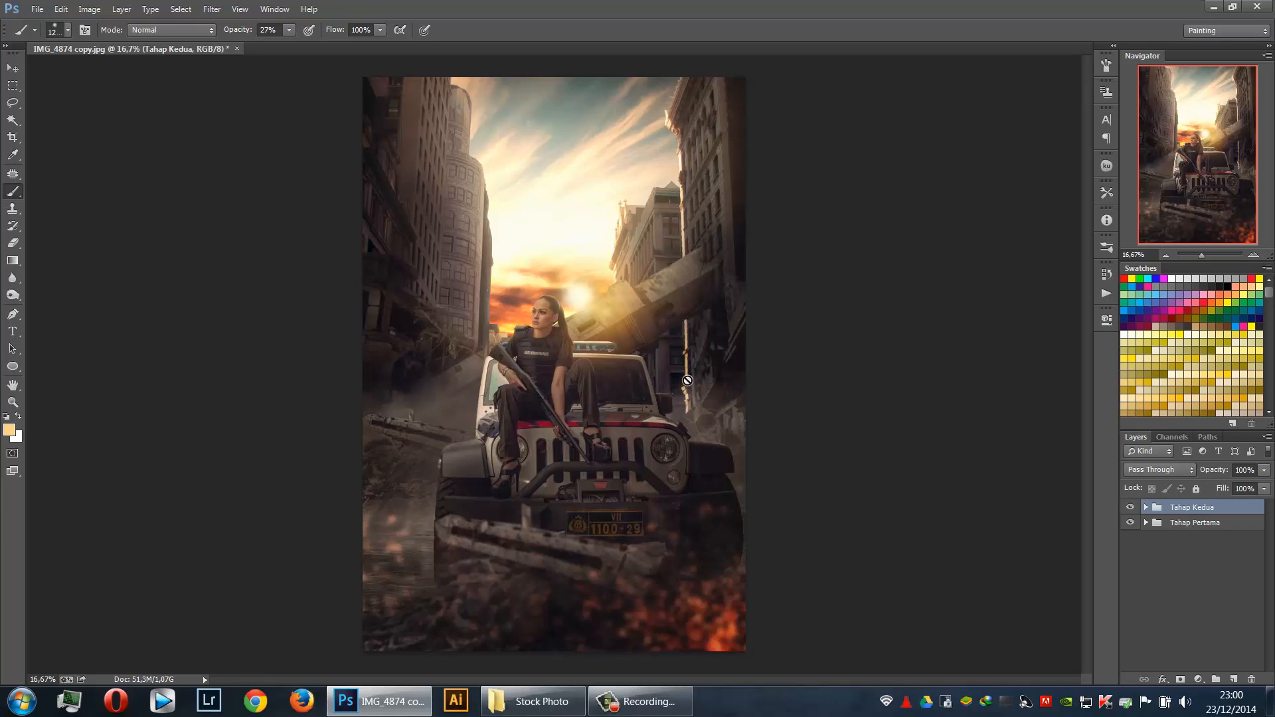
Add the title "POLICE WAR" in front of the jeep in 12 pt Avengeance Heroic Avenger
{"action": "left_click", "coordinate": [13, 332]}
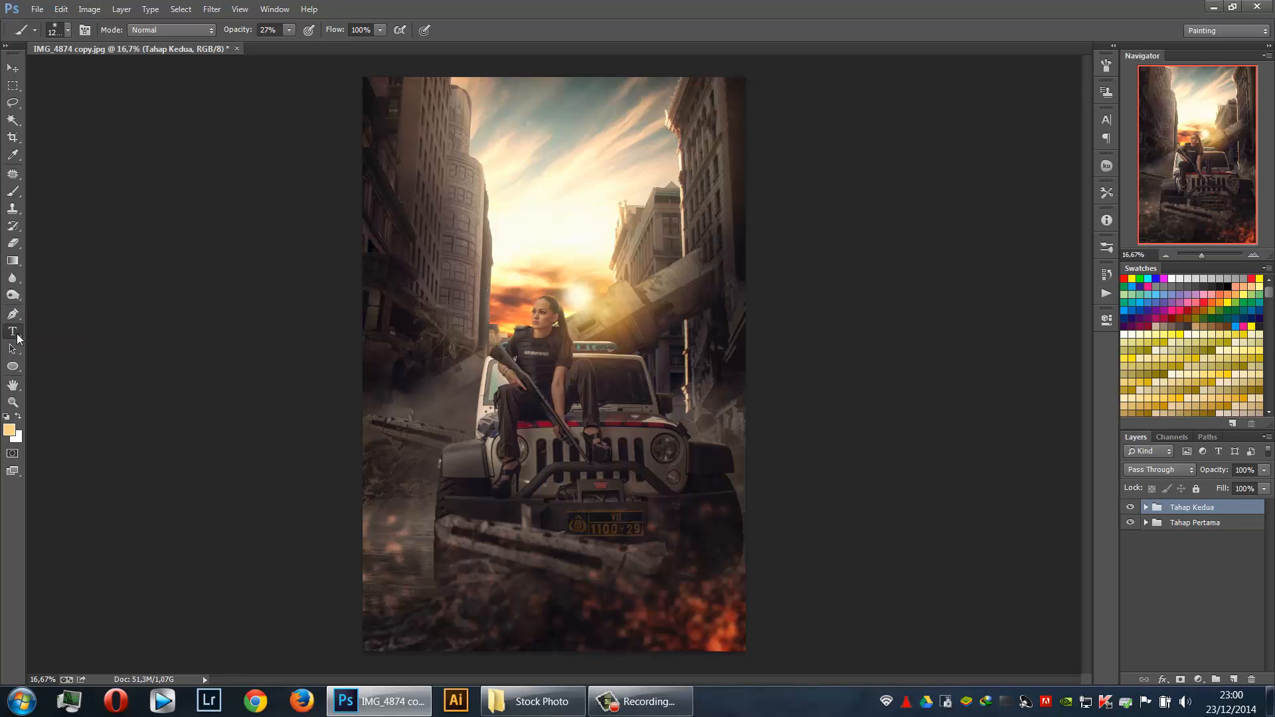
{"action": "left_click", "coordinate": [467, 524]}
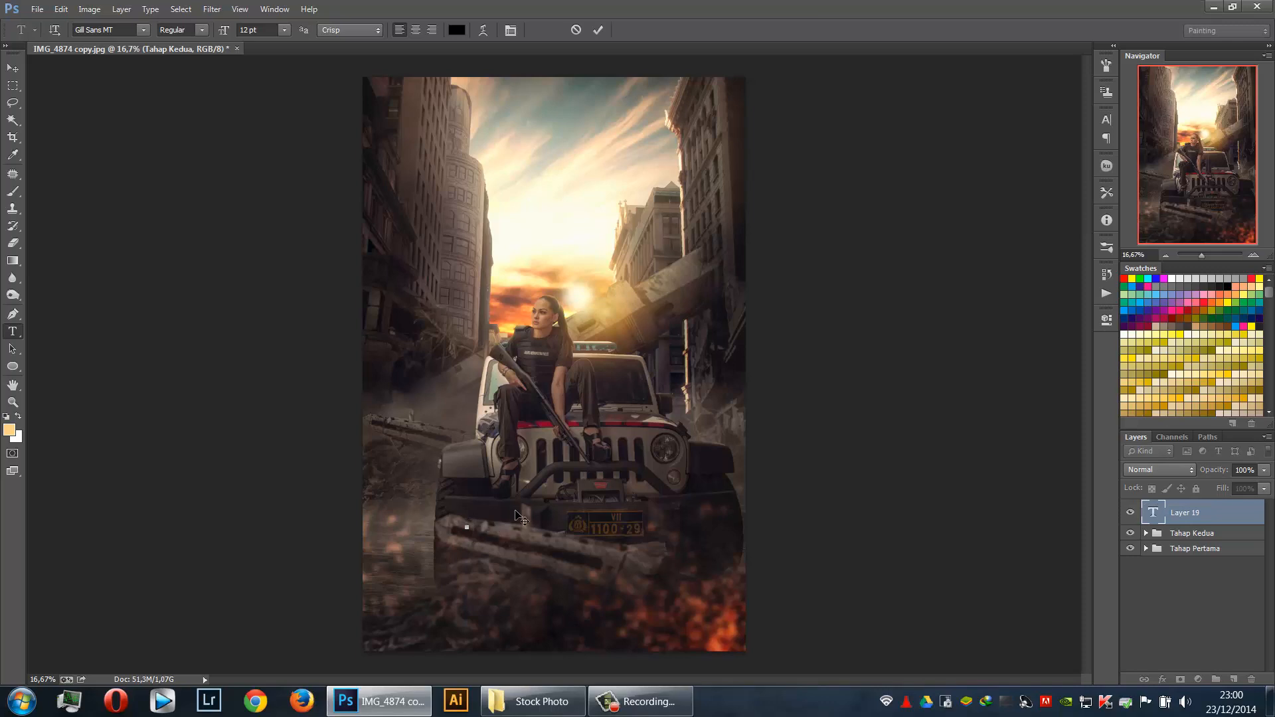
{"action": "left_click", "coordinate": [84, 25]}
{"action": "type", "text": "Avengeance H..."}
{"action": "left_click", "coordinate": [148, 30]}
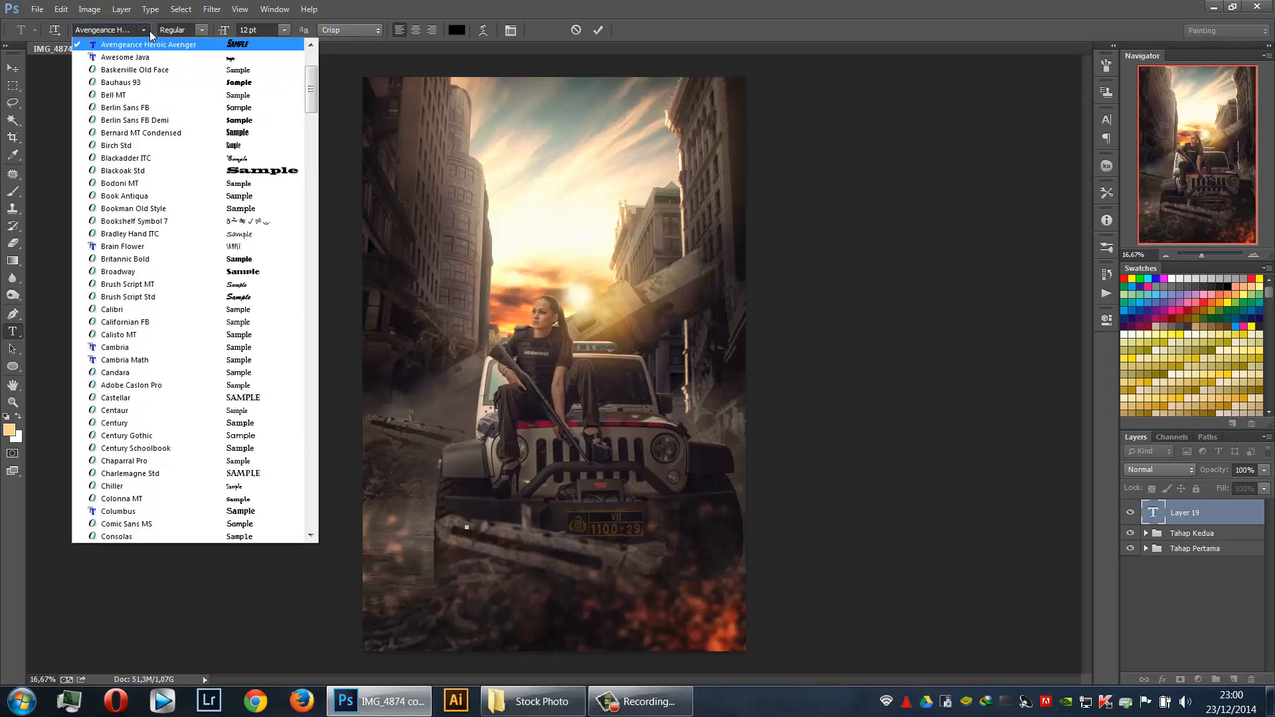
{"action": "left_click", "coordinate": [147, 31]}
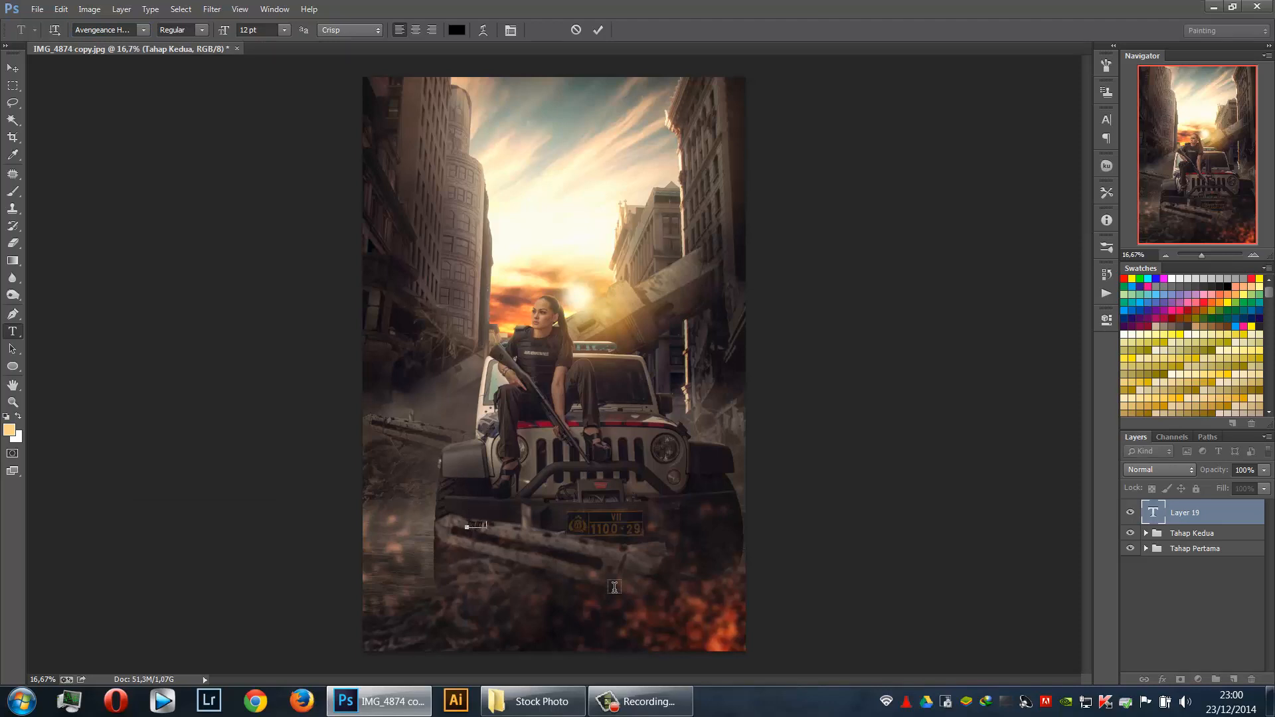
{"action": "key", "text": "ctrl+a"}
{"action": "left_click", "coordinate": [9, 70]}
Scale the POLICE WAR title up to about 1083% and place it across the rubble below the jeep
{"action": "key", "text": "ctrl+t"}
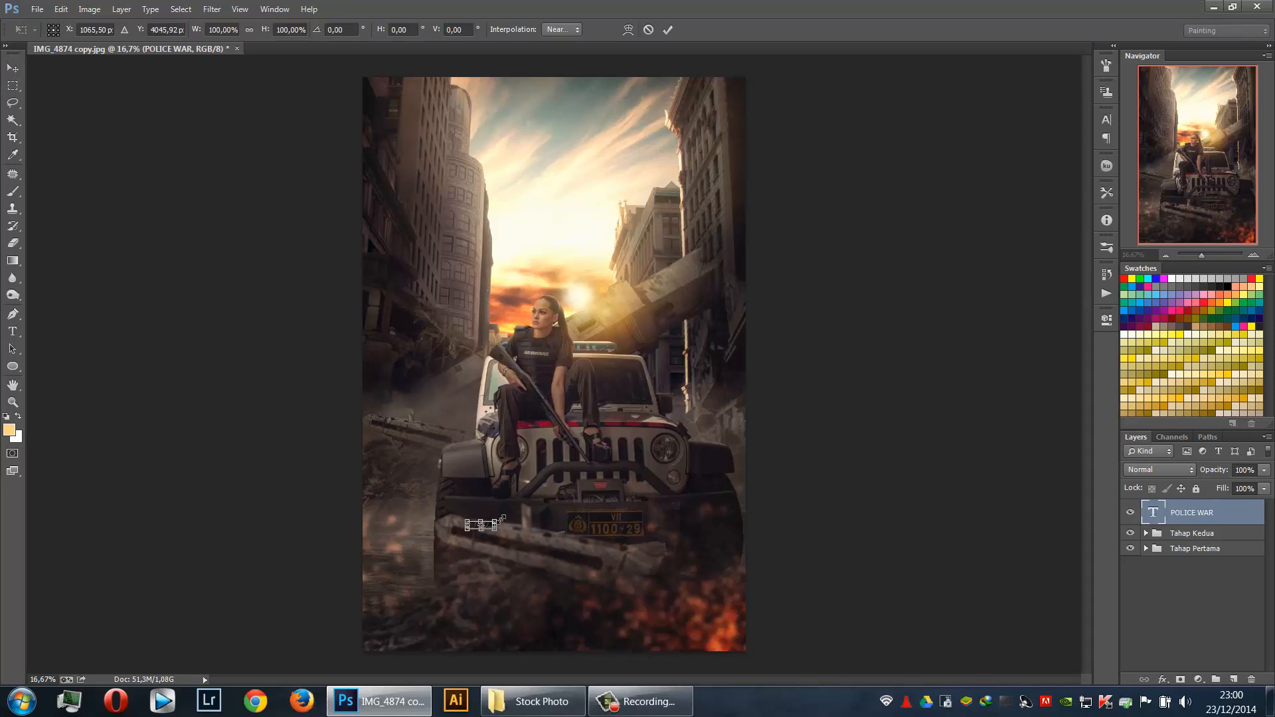
{"action": "left_click_drag", "start_coordinate": [501, 518], "coordinate": [789, 430]}
{"action": "left_click_drag", "start_coordinate": [657, 501], "coordinate": [612, 590]}
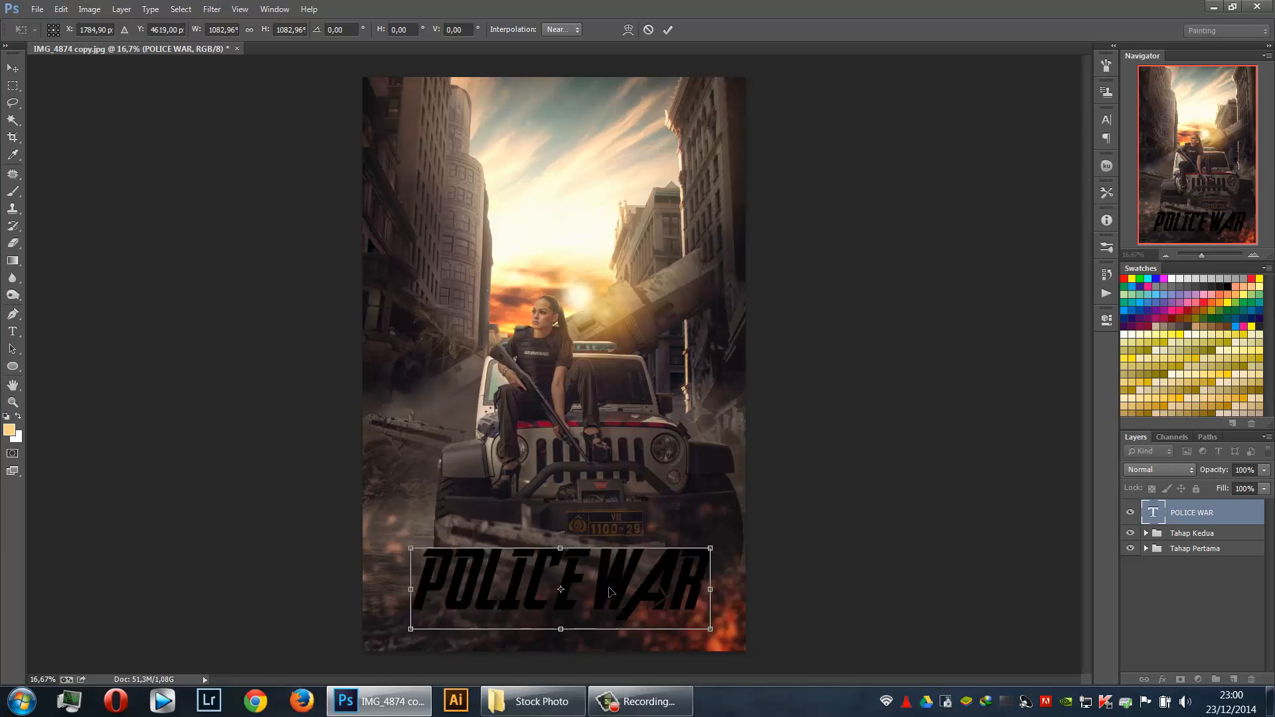
{"action": "key", "text": "Return"}
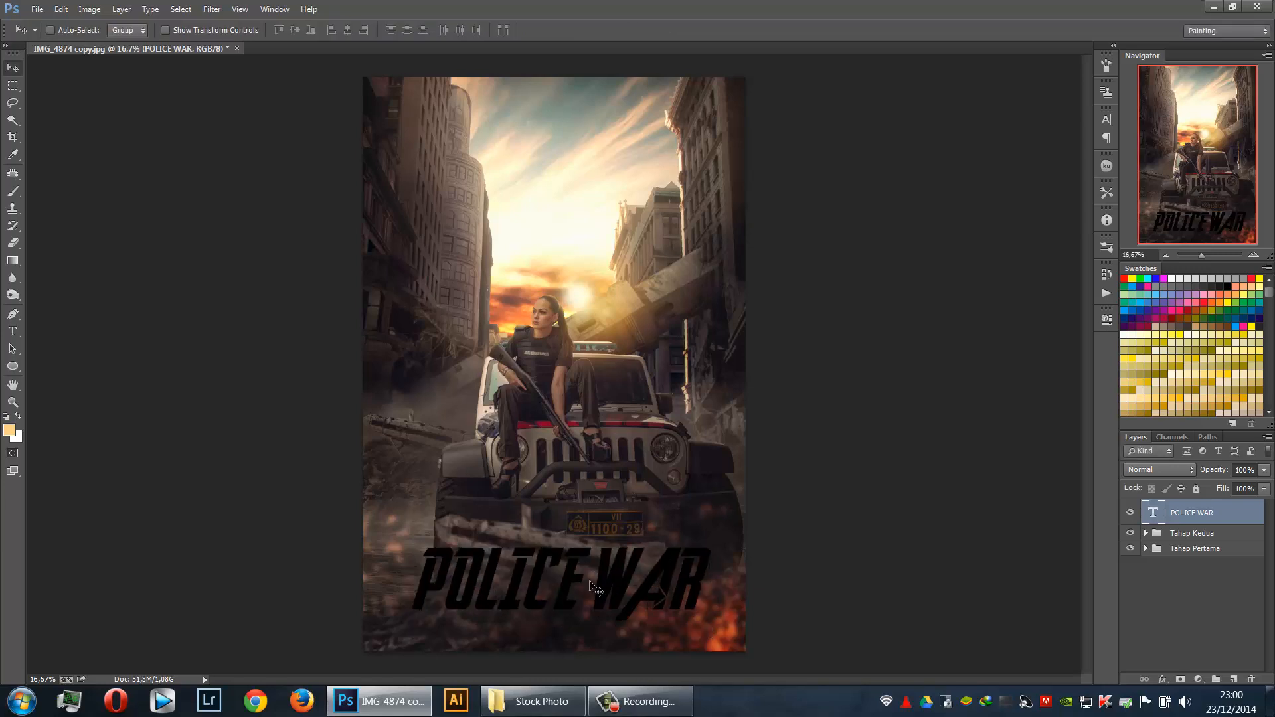
Recolour the POLICE WAR title white
{"action": "double_click", "coordinate": [1147, 515]}
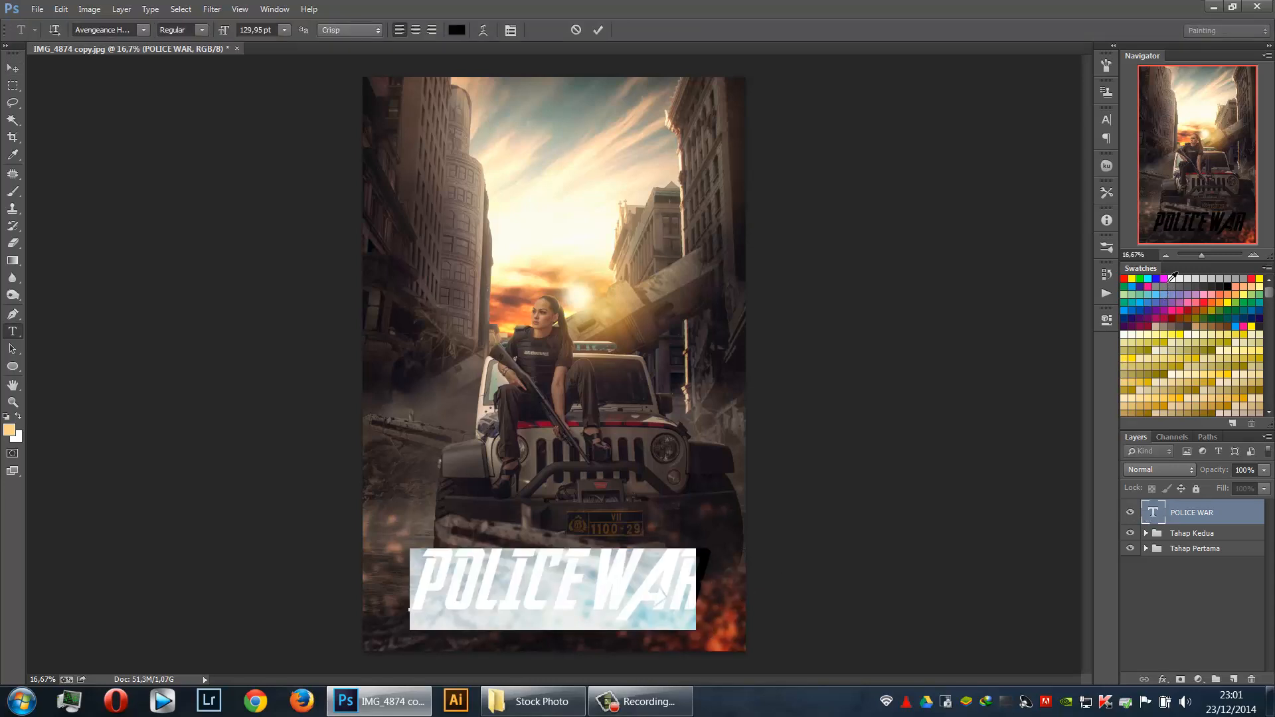
{"action": "left_click", "coordinate": [1171, 279]}
{"action": "left_click", "coordinate": [1202, 511]}
{"action": "key", "text": "v"}
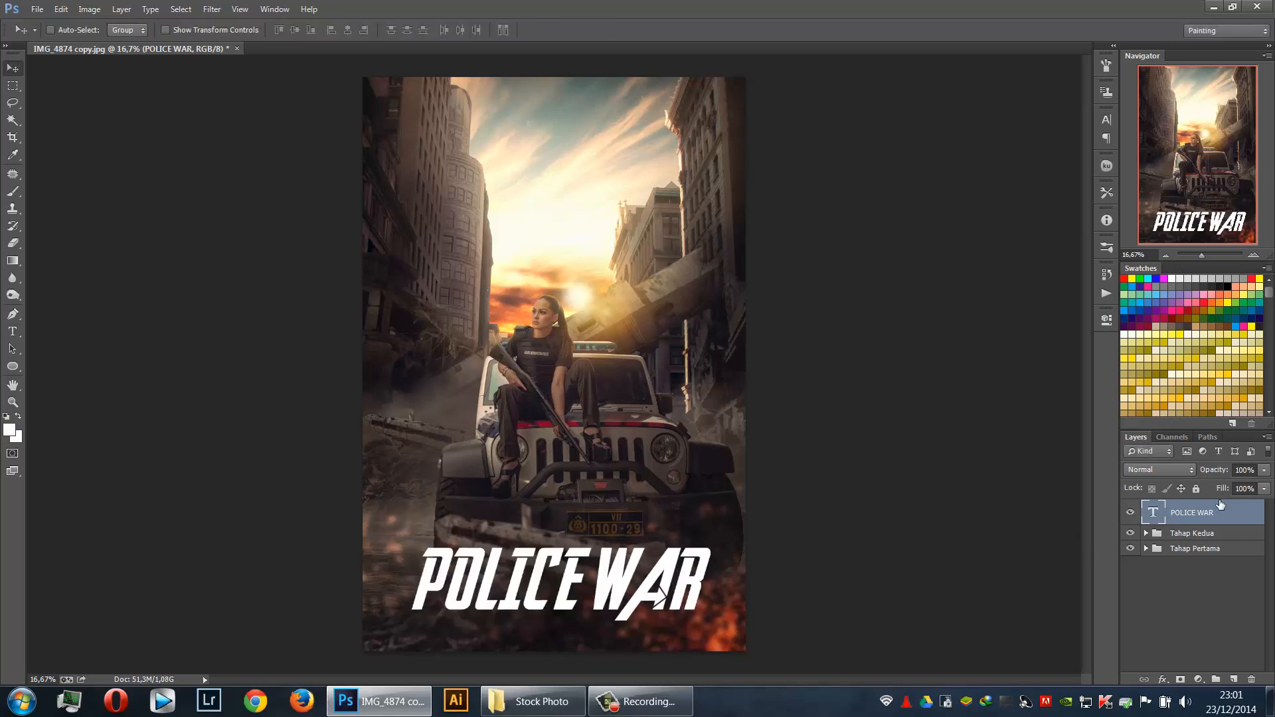
Add an Inner Bevel to the POLICE WAR title with depth 358%, size 27 px and soften 2 px
{"action": "right_click", "coordinate": [1218, 518]}
{"action": "left_click", "coordinate": [1054, 103]}
{"action": "left_click", "coordinate": [830, 153]}
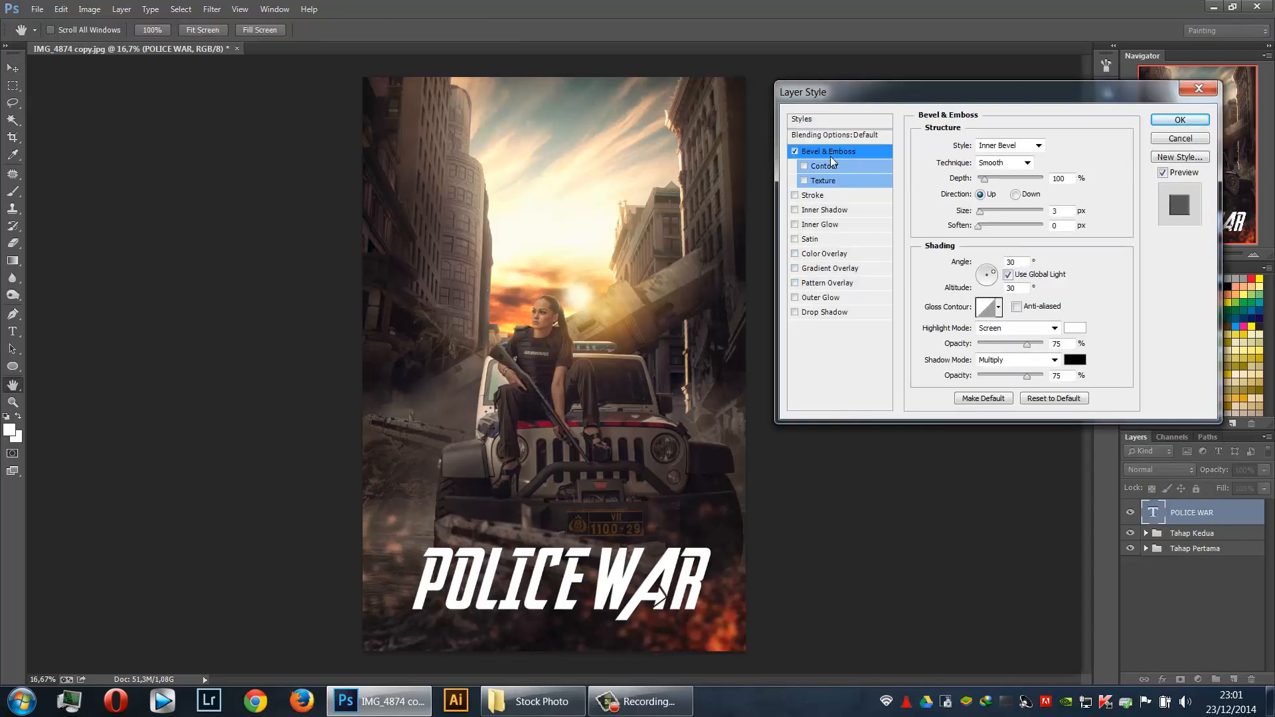
{"action": "left_click_drag", "start_coordinate": [994, 180], "coordinate": [981, 230]}
{"action": "left_click", "coordinate": [987, 213]}
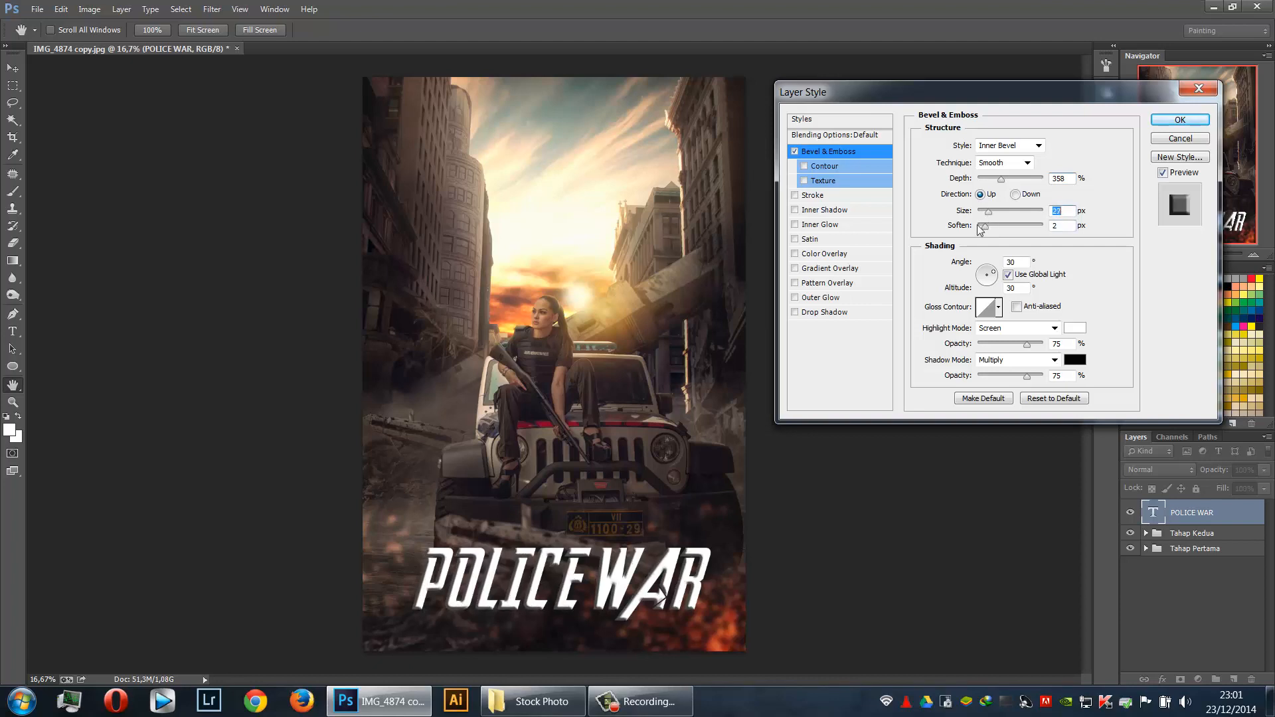
Add a drop shadow and a soft orange outer glow of about 22 px to the POLICE WAR title
{"action": "left_click", "coordinate": [836, 317]}
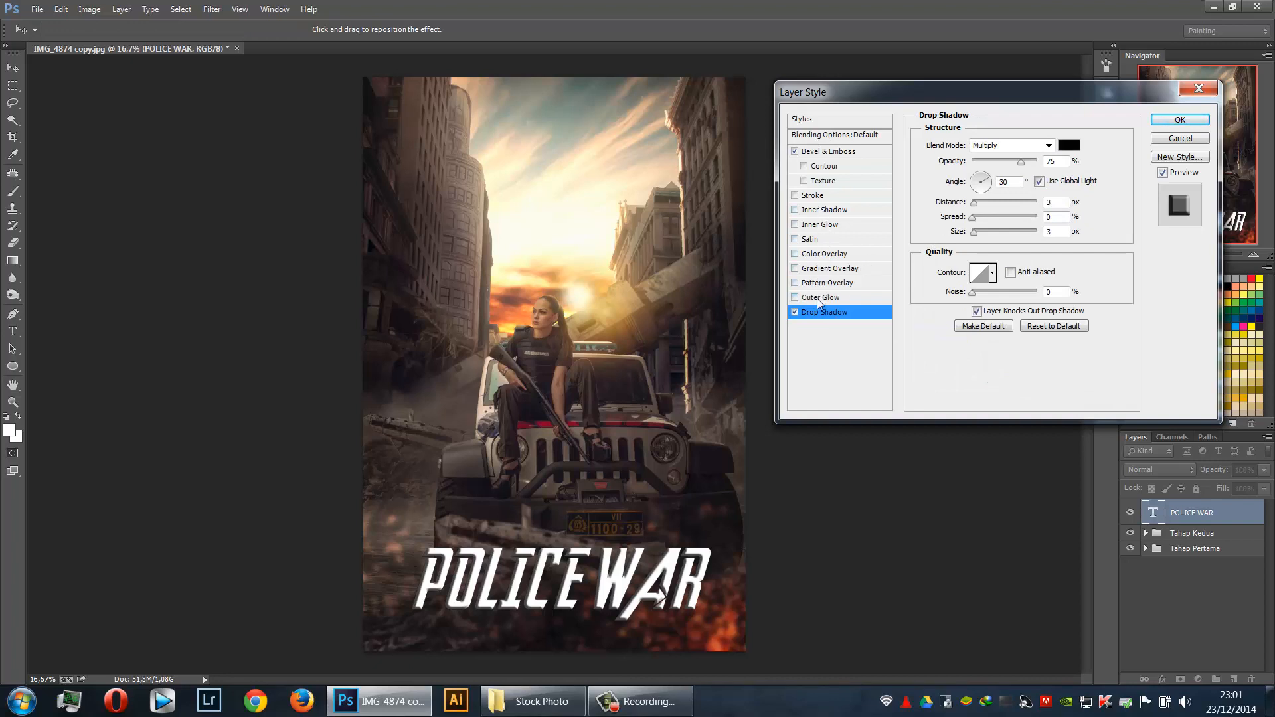
{"action": "left_click", "coordinate": [819, 300]}
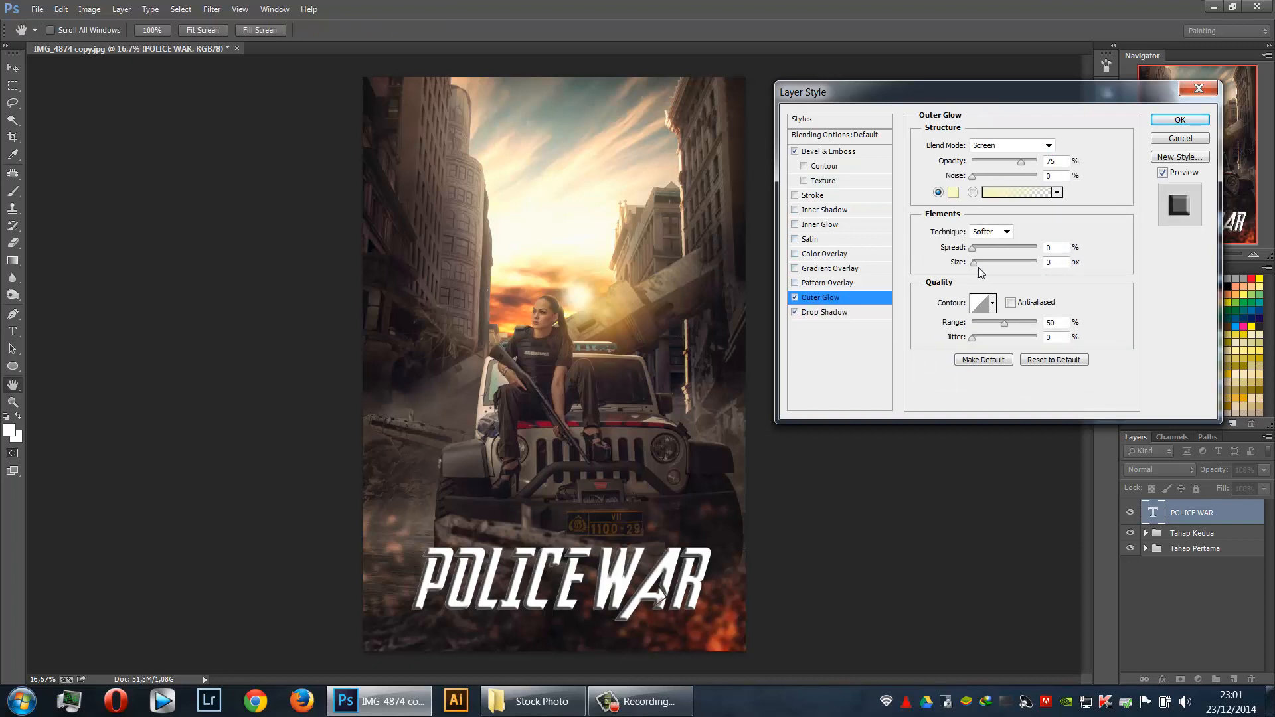
{"action": "left_click_drag", "start_coordinate": [978, 271], "coordinate": [981, 268]}
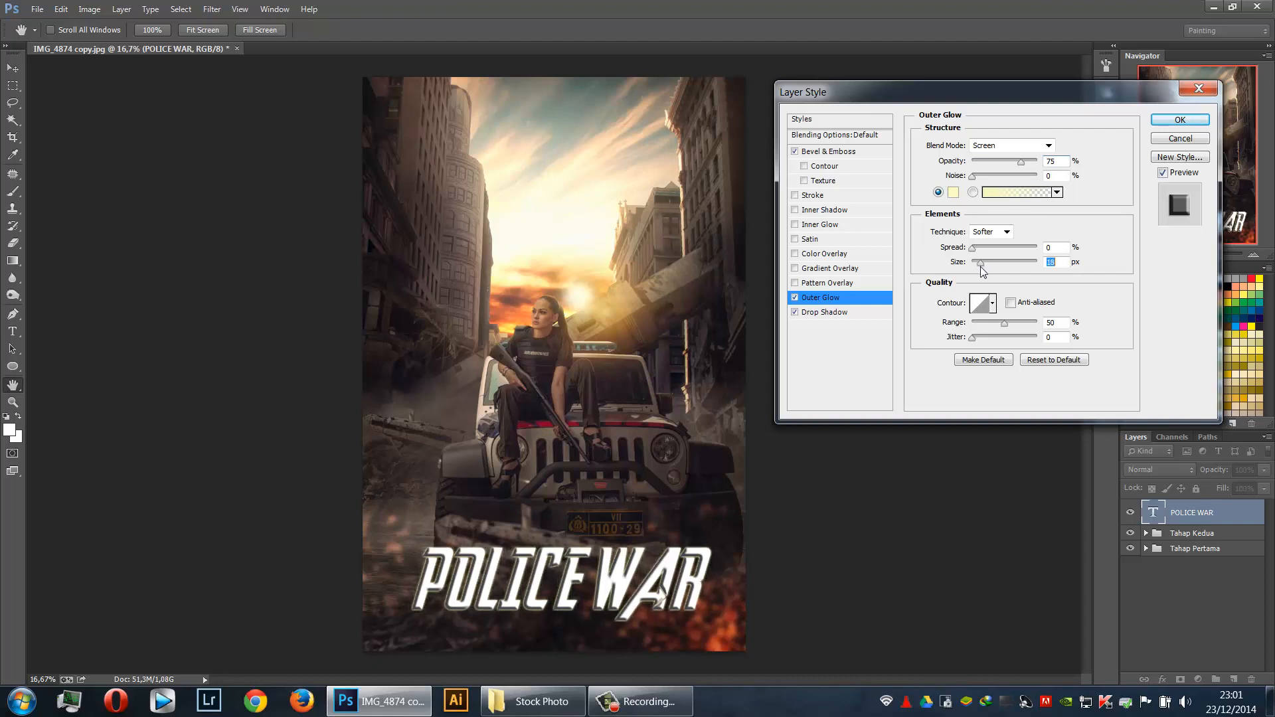
{"action": "left_click", "coordinate": [954, 193]}
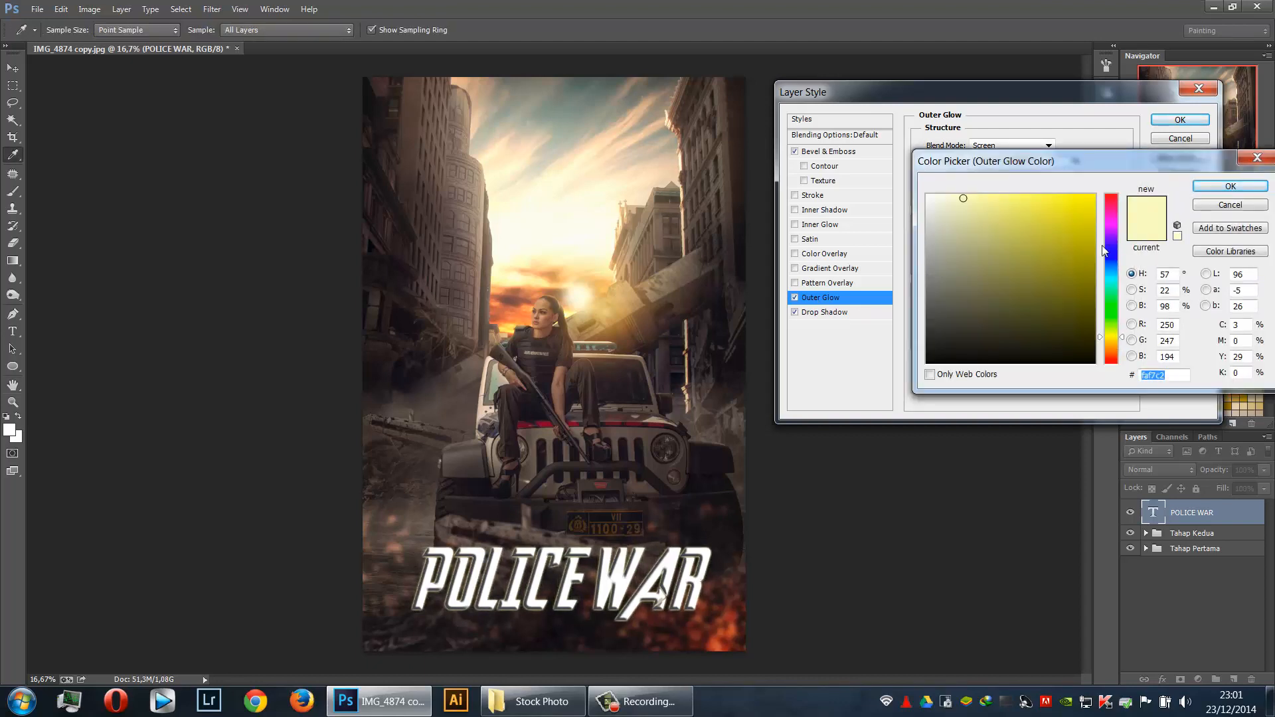
{"action": "left_click_drag", "start_coordinate": [1112, 344], "coordinate": [1114, 356]}
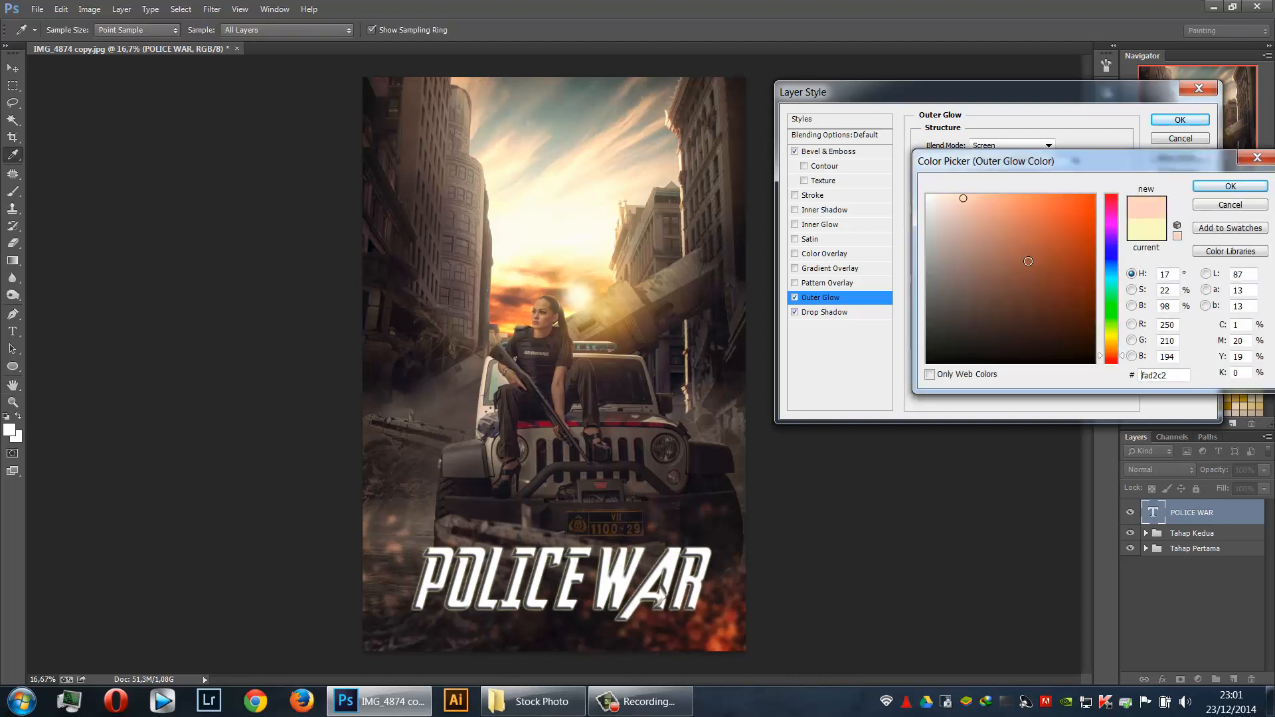
{"action": "mouse_move", "coordinate": [1028, 261]}
{"action": "left_mouse_down"}
{"action": "mouse_move", "coordinate": [1021, 228]}
{"action": "mouse_move", "coordinate": [1005, 265]}
{"action": "mouse_move", "coordinate": [986, 273]}
{"action": "left_mouse_up"}
{"action": "left_click", "coordinate": [1230, 186]}
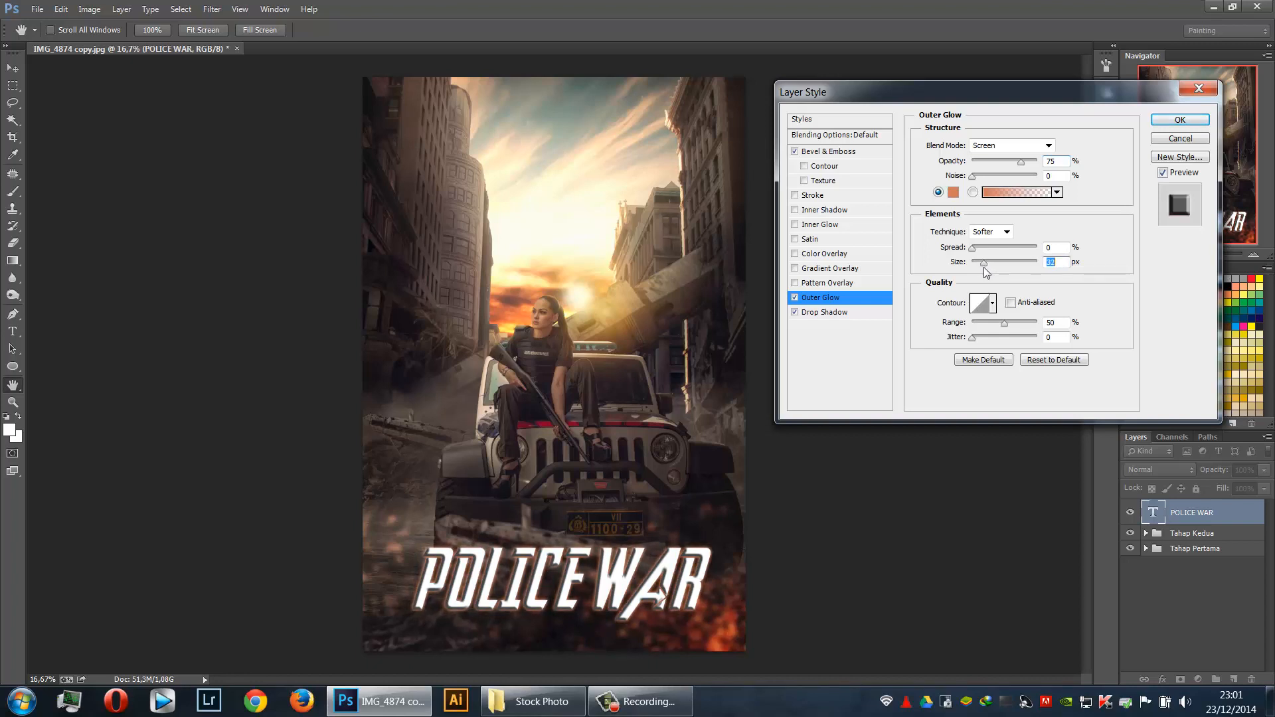
Lower the title's bevel depth to about 205% and apply the layer style
{"action": "left_click", "coordinate": [841, 152]}
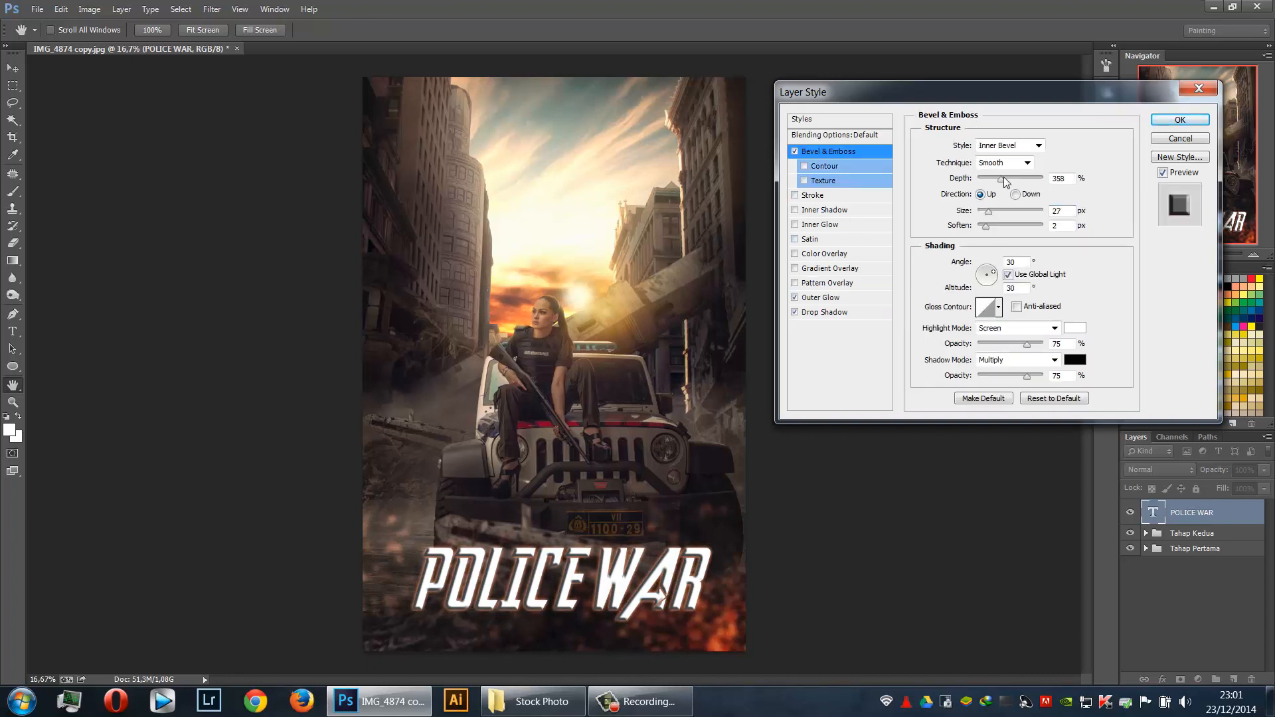
{"action": "left_click_drag", "start_coordinate": [1004, 177], "coordinate": [991, 184]}
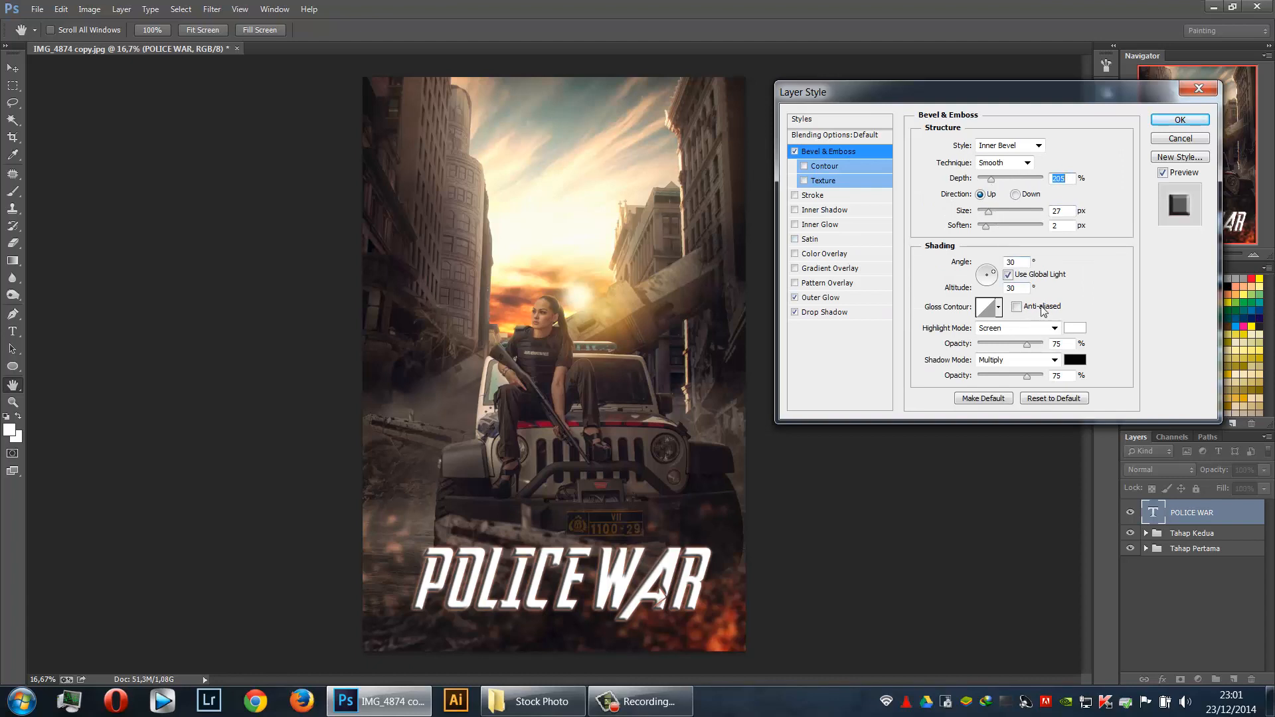
{"action": "left_click", "coordinate": [1179, 120]}
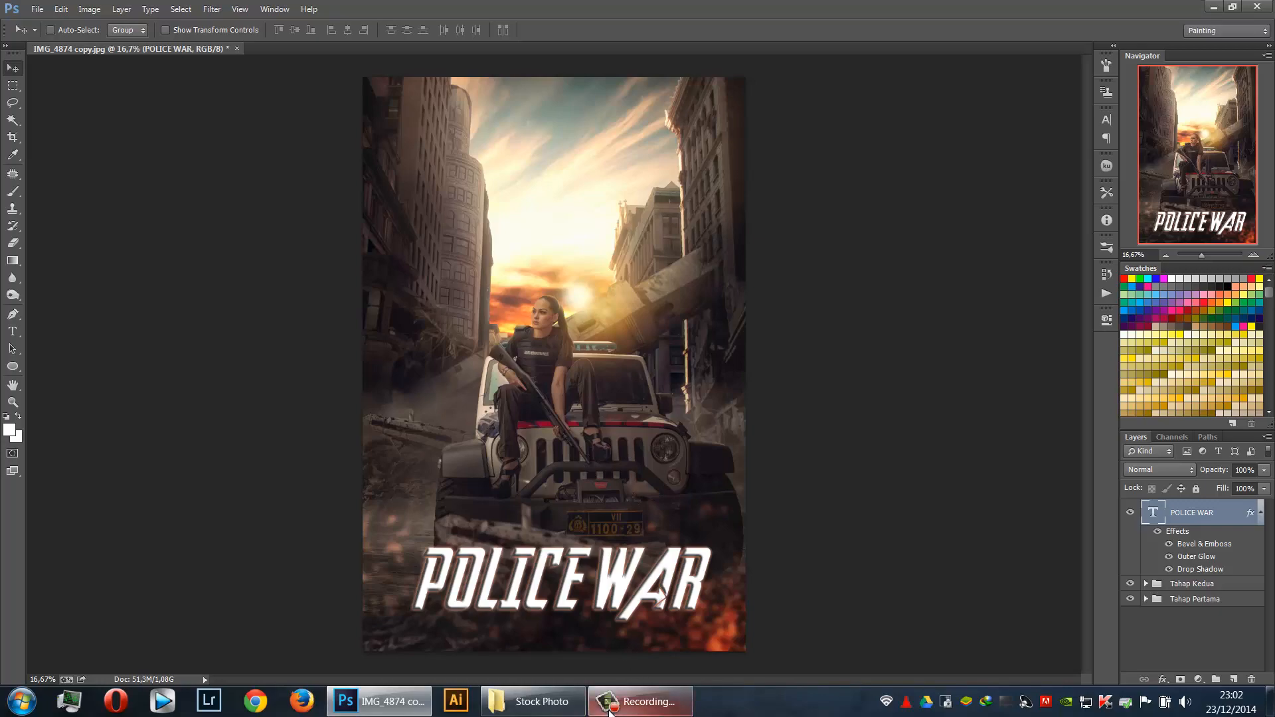
Place the blue lens flare image from the Stock Photo folder over the title, stretched to about 209% width to span the poster
{"action": "left_click", "coordinate": [532, 701]}
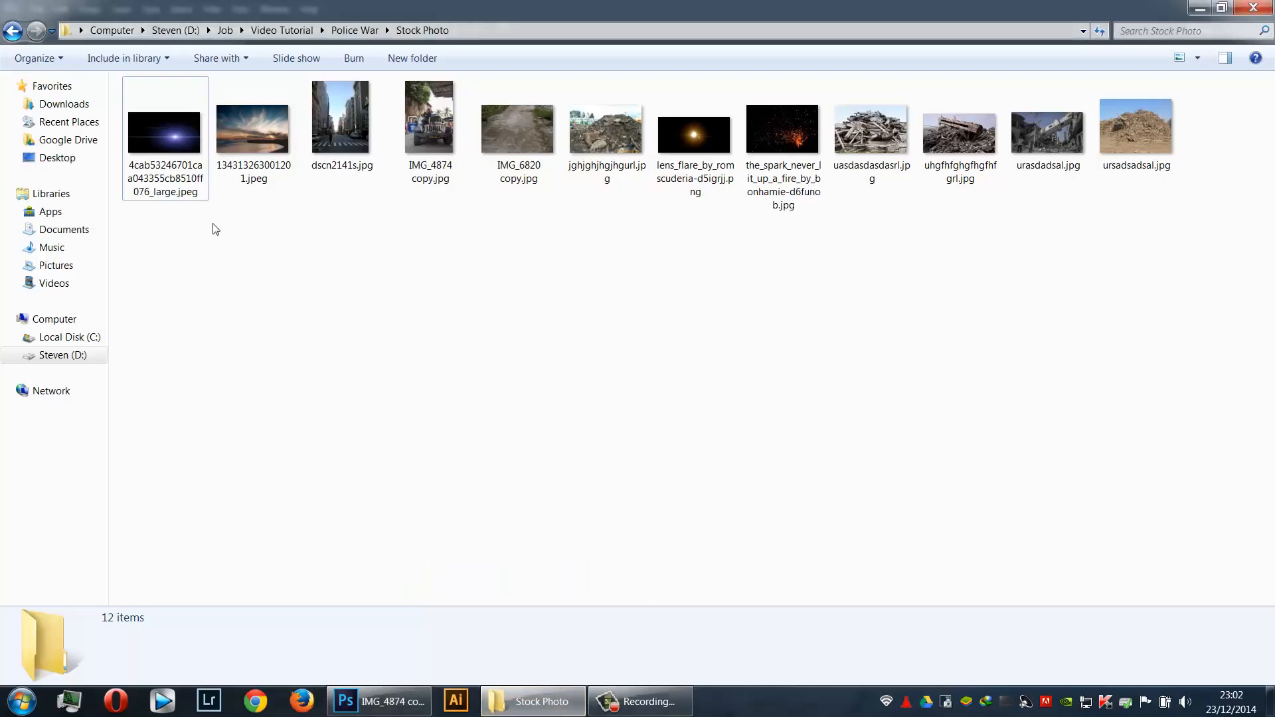
{"action": "left_click_drag", "start_coordinate": [153, 158], "coordinate": [589, 591]}
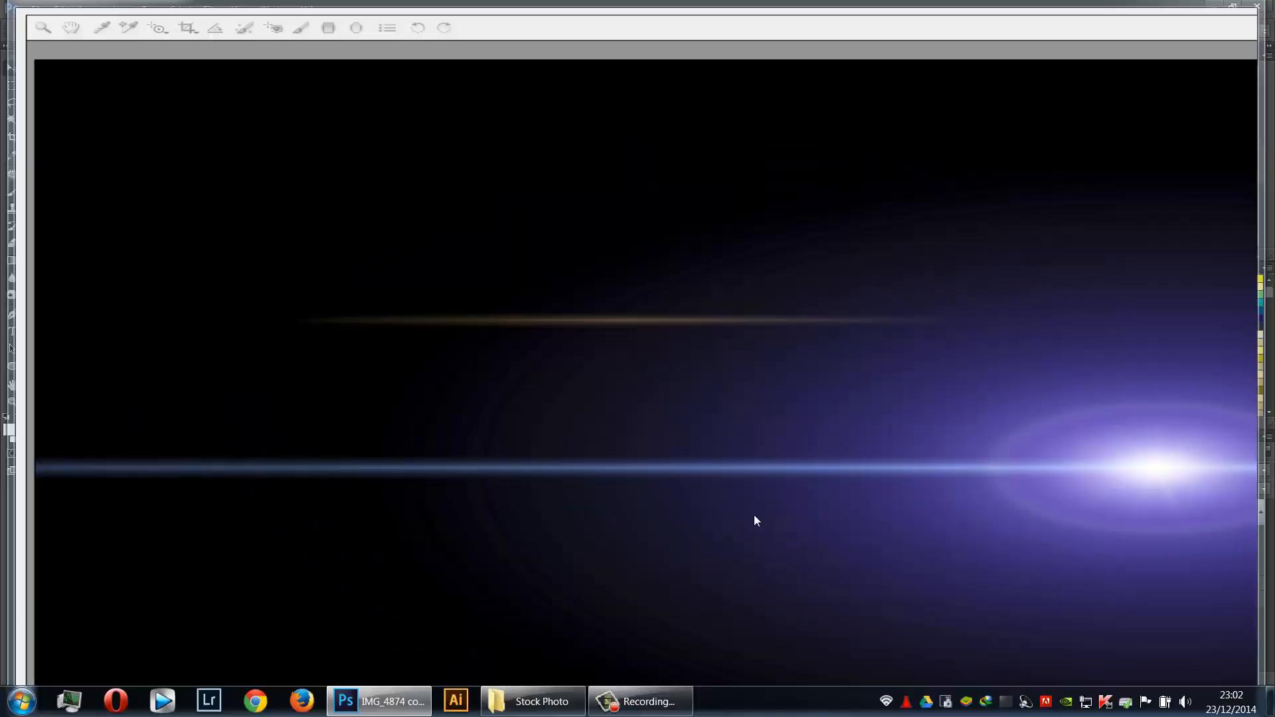
{"action": "key", "text": "Return"}
{"action": "left_click_drag", "start_coordinate": [610, 392], "coordinate": [678, 595]}
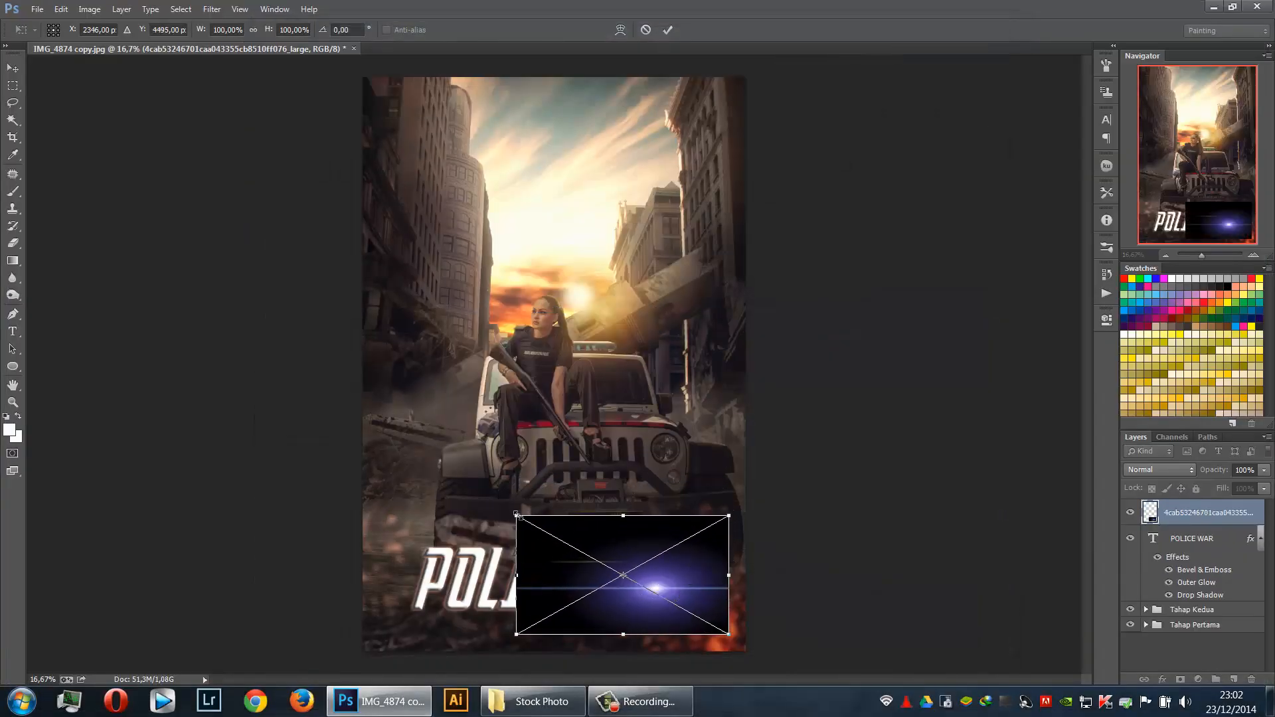
{"action": "left_click_drag", "start_coordinate": [516, 582], "coordinate": [284, 582]}
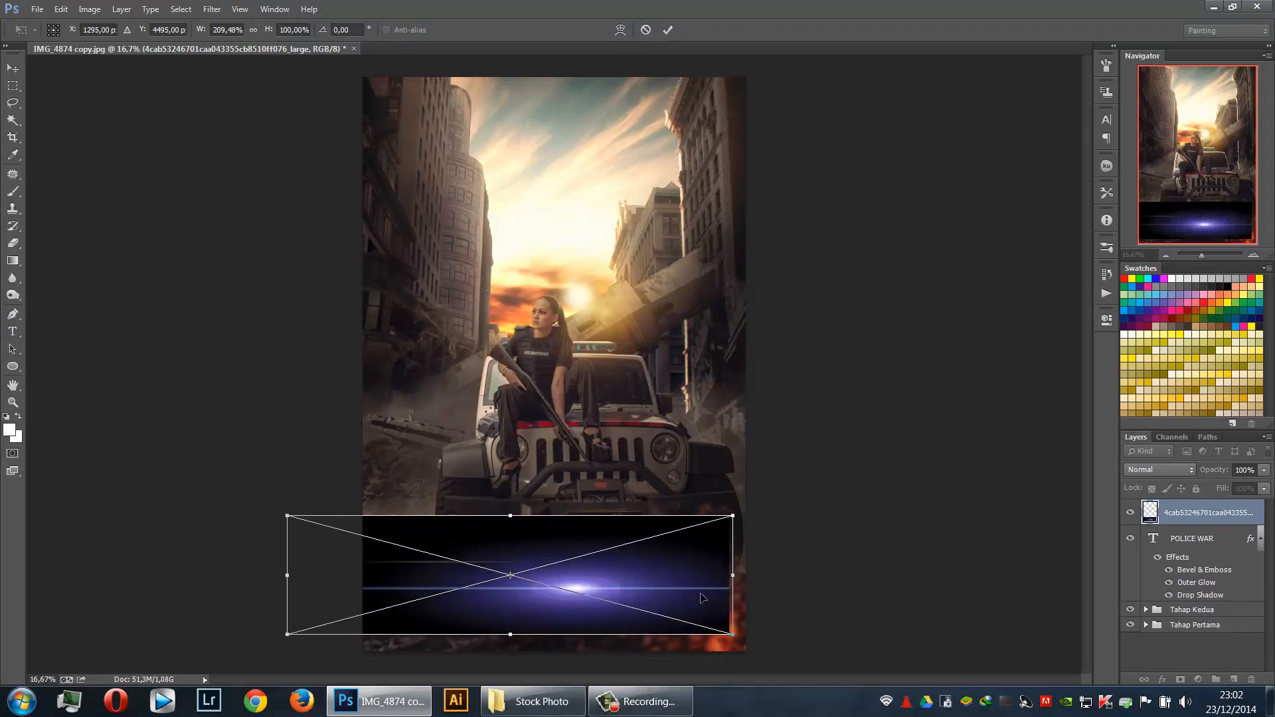
{"action": "left_click_drag", "start_coordinate": [674, 592], "coordinate": [742, 599]}
{"action": "key", "text": "Return"}
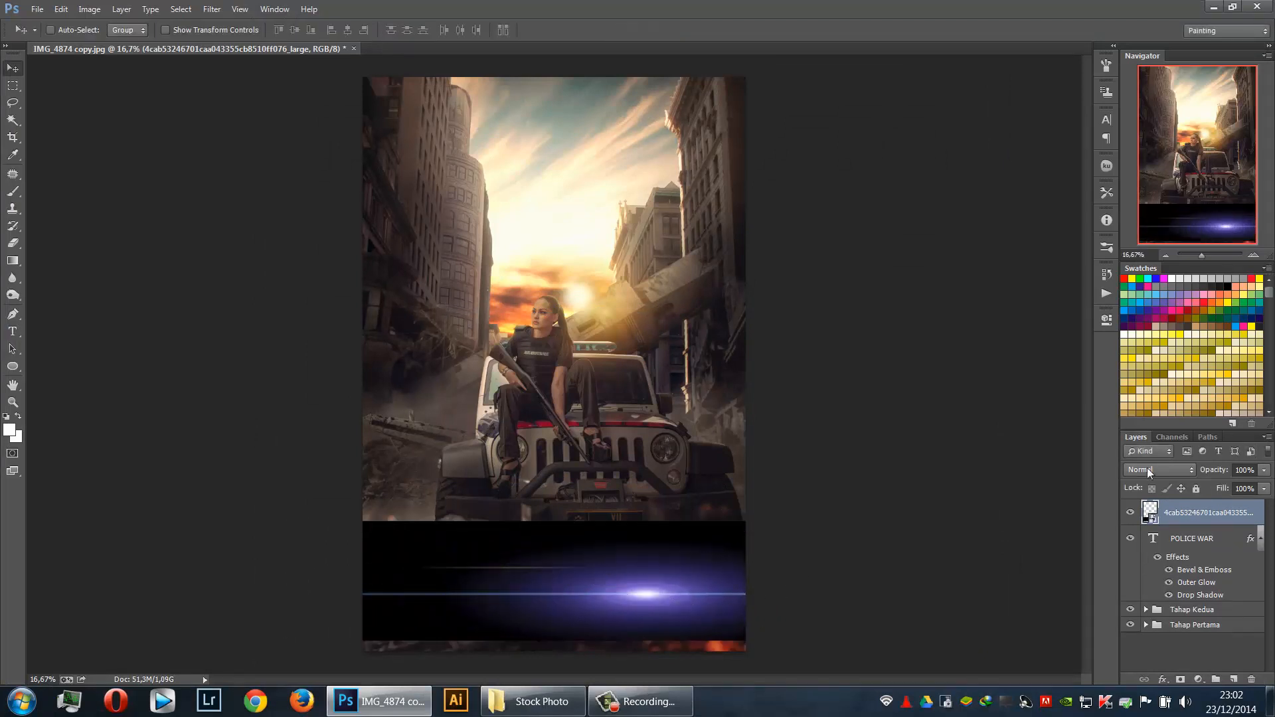
Set the lens flare layer's blend mode to Screen and shift the flare slightly up and sideways over the word WAR
{"action": "left_click", "coordinate": [1143, 471]}
{"action": "left_click", "coordinate": [1152, 177]}
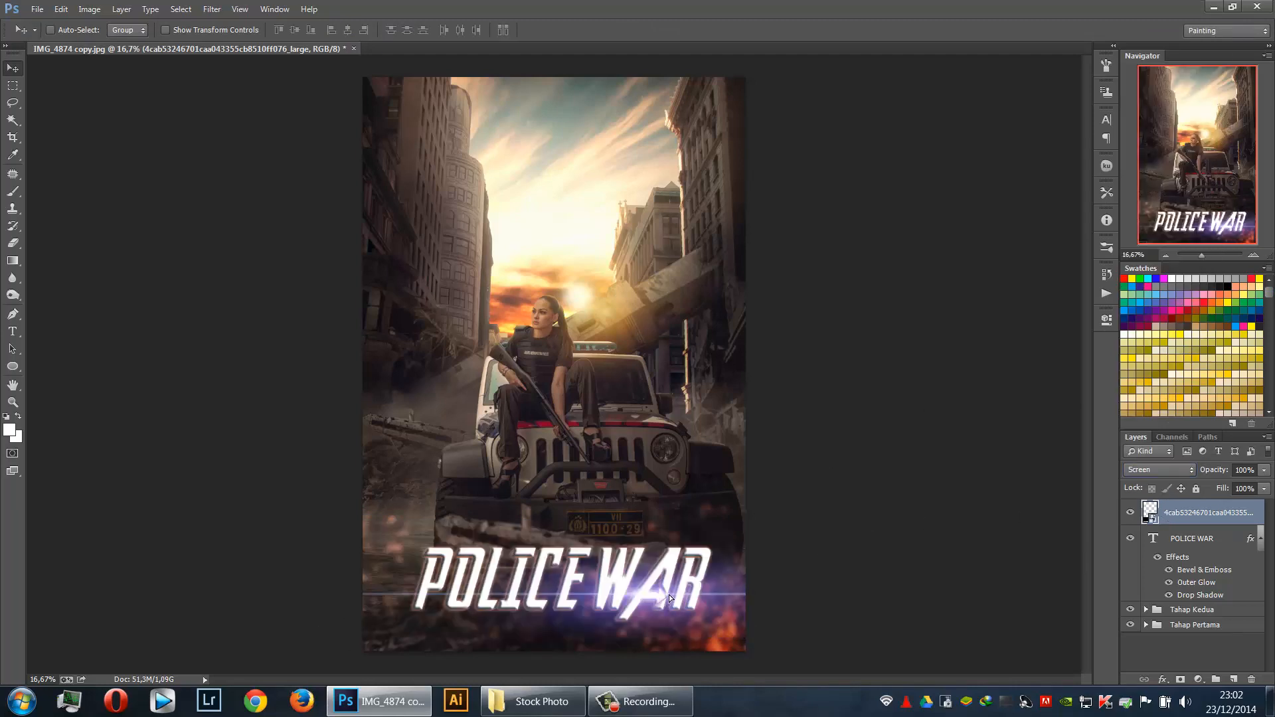
{"action": "left_click_drag", "start_coordinate": [665, 601], "coordinate": [672, 599]}
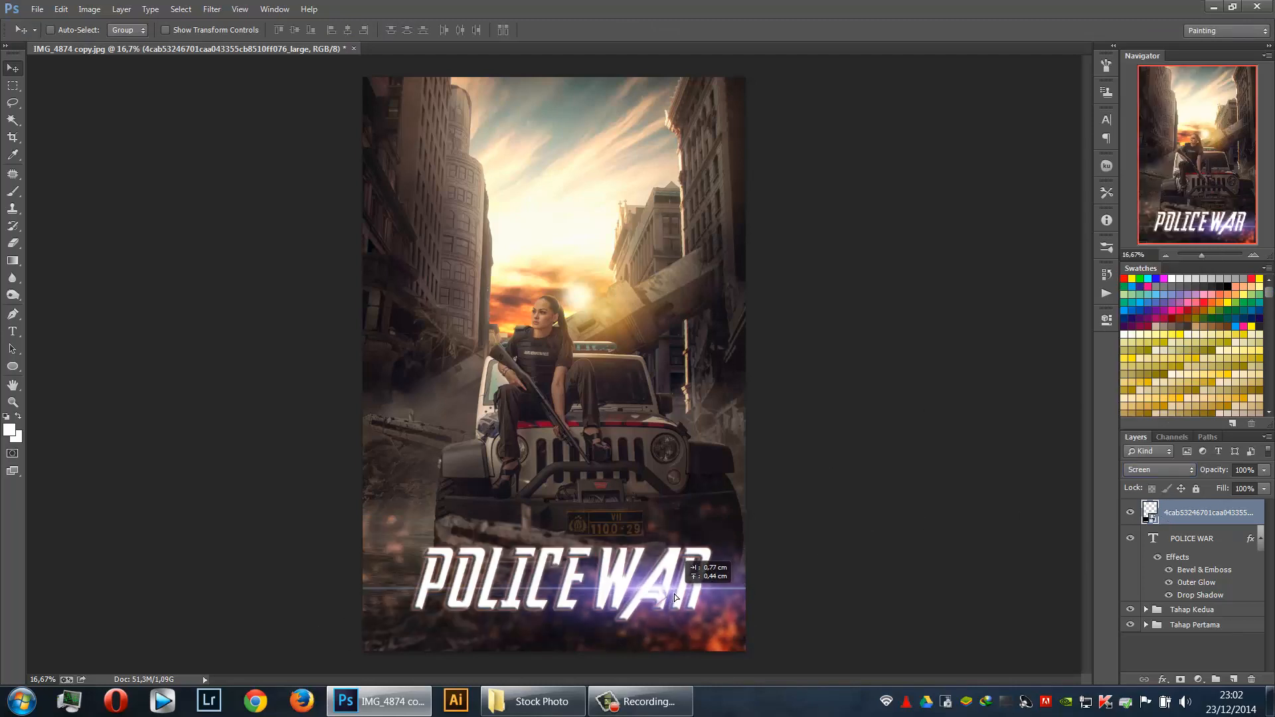
Clip a Hue/Saturation adjustment to the lens flare layer with hue +117 and slightly raised saturation to turn the flare red
{"action": "left_click", "coordinate": [1195, 678]}
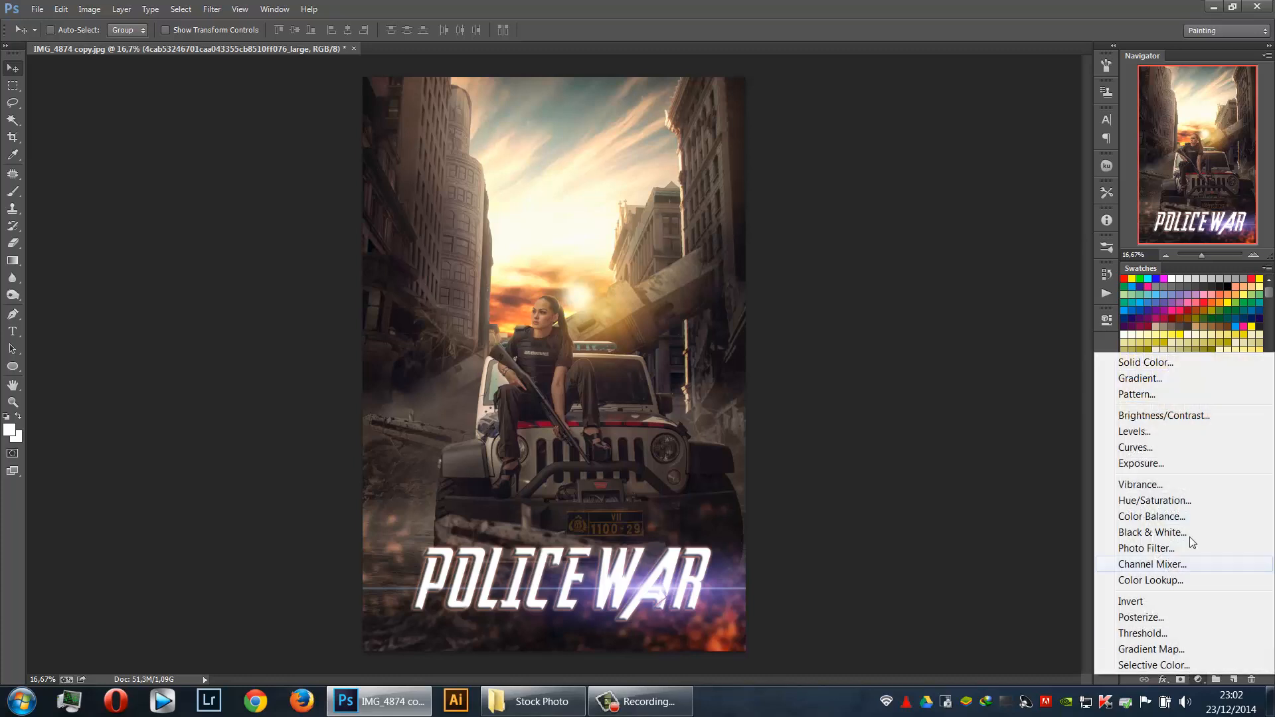
{"action": "left_click", "coordinate": [1178, 506]}
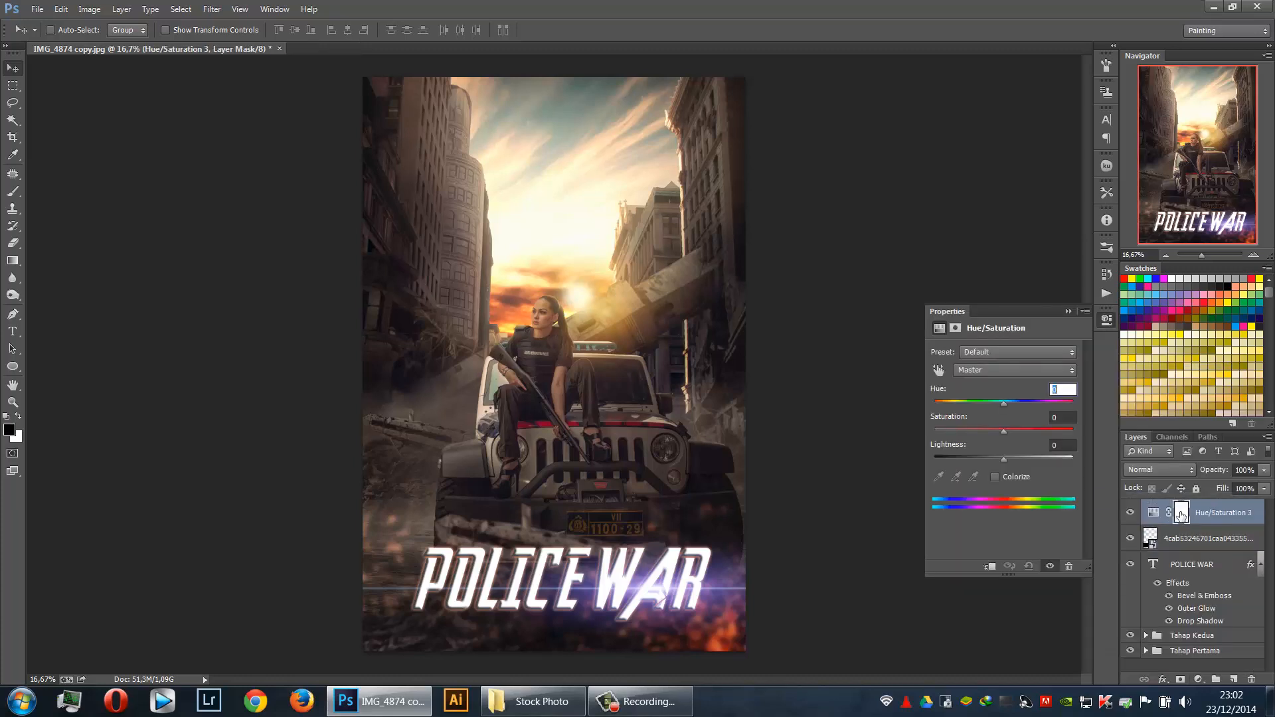
{"action": "left_click", "coordinate": [1182, 526], "text": "alt"}
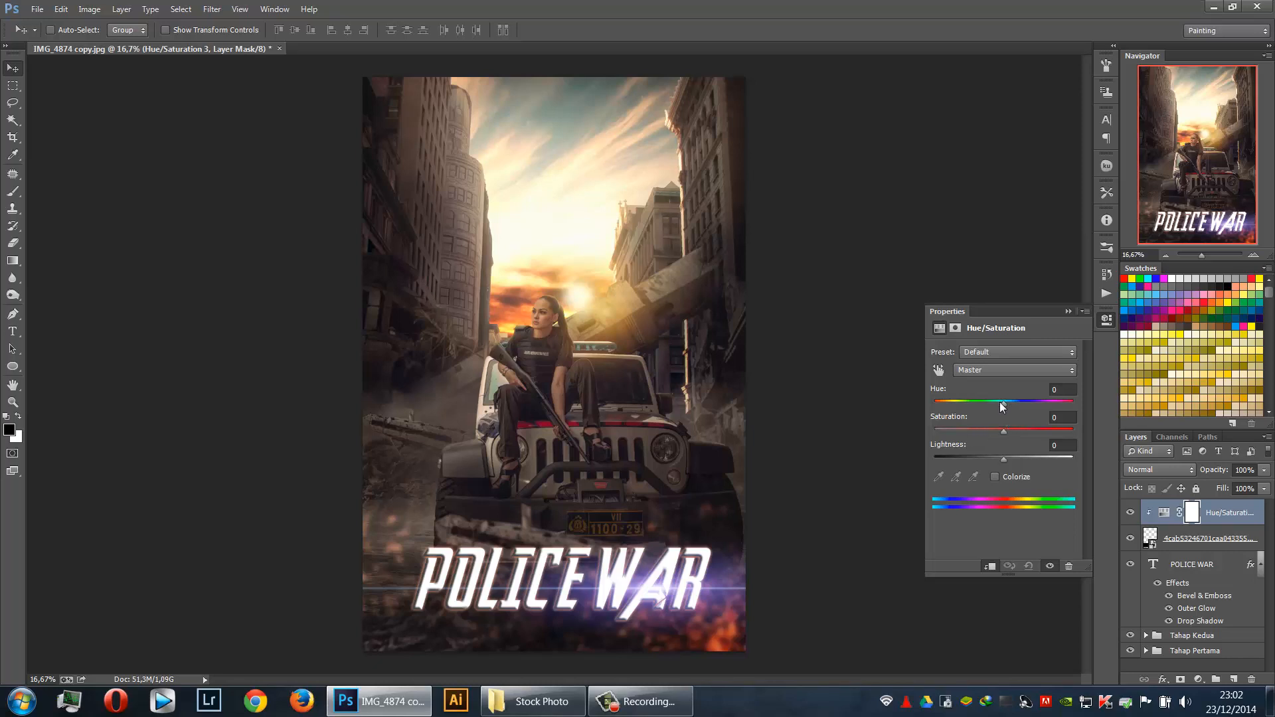
{"action": "left_click_drag", "start_coordinate": [1004, 408], "coordinate": [925, 424]}
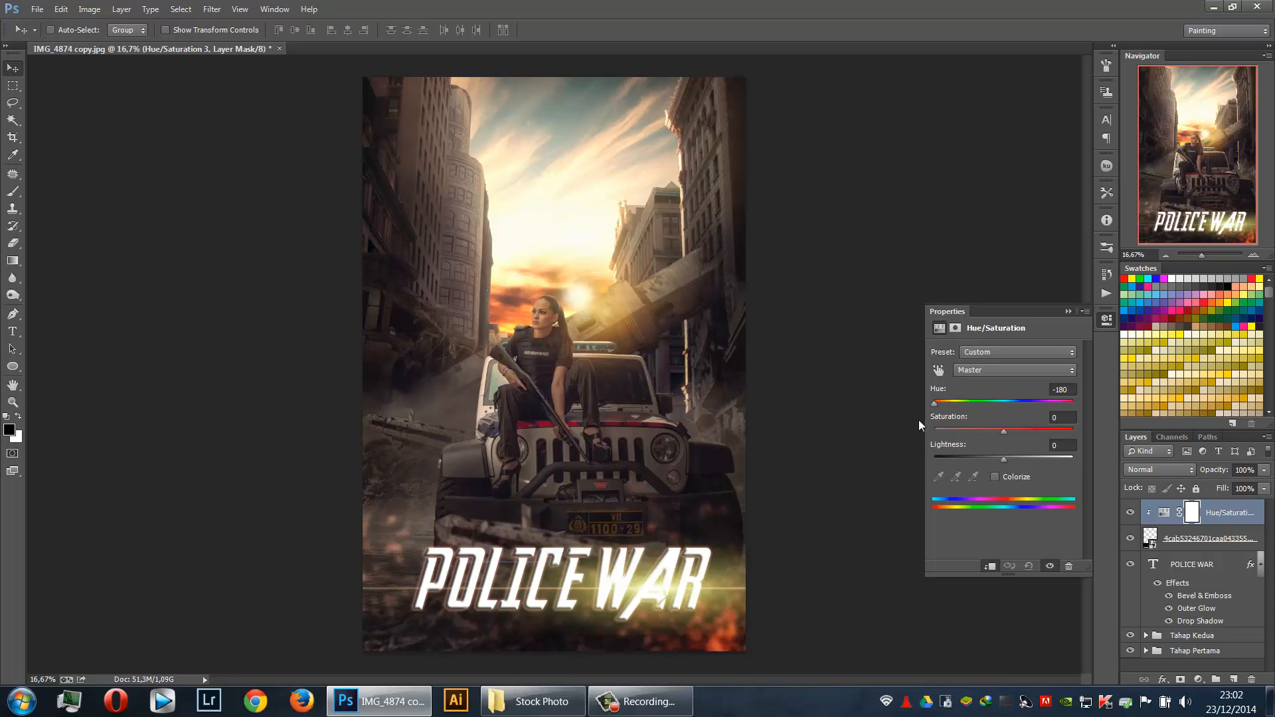
{"action": "left_click_drag", "start_coordinate": [1006, 436], "coordinate": [1010, 443]}
{"action": "left_click_drag", "start_coordinate": [949, 411], "coordinate": [1057, 416]}
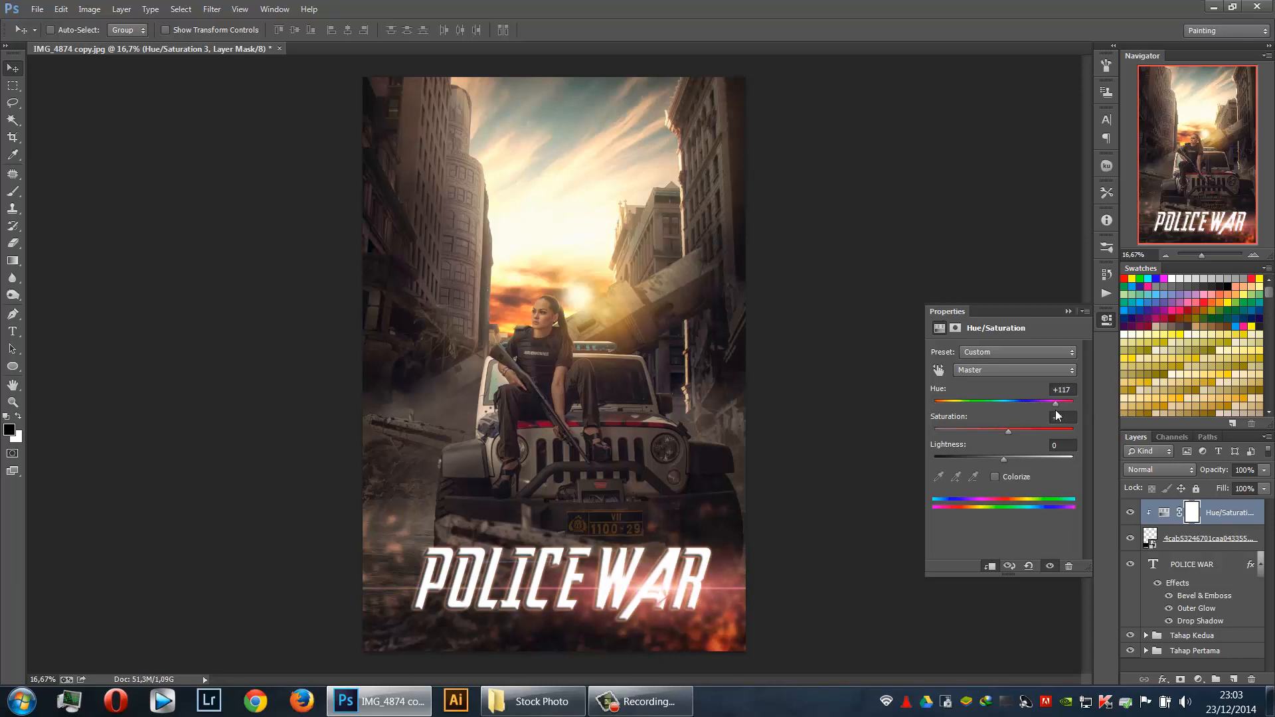
{"action": "left_click", "coordinate": [1068, 312]}
Add a layer mask to the lens flare layer and reduce the black masking brush to 300 px
{"action": "left_click", "coordinate": [1184, 539]}
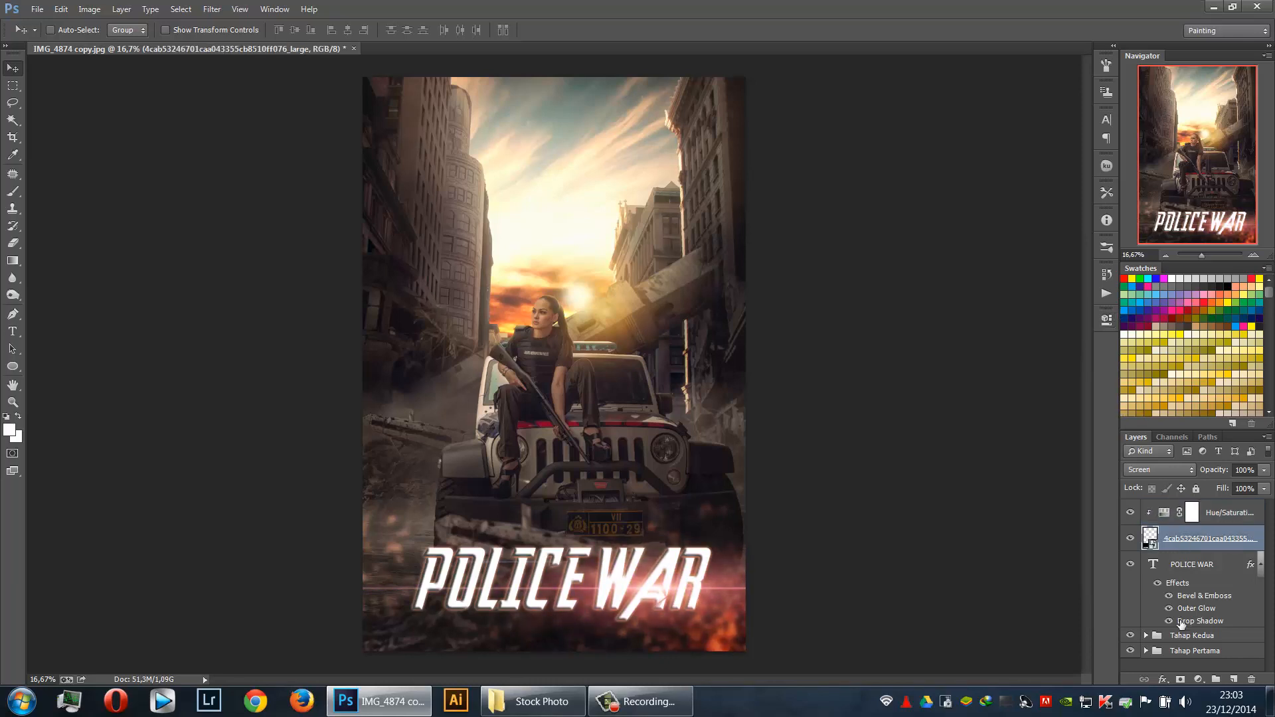
{"action": "left_click", "coordinate": [1180, 679]}
{"action": "key", "text": "d"}
{"action": "key", "text": "b"}
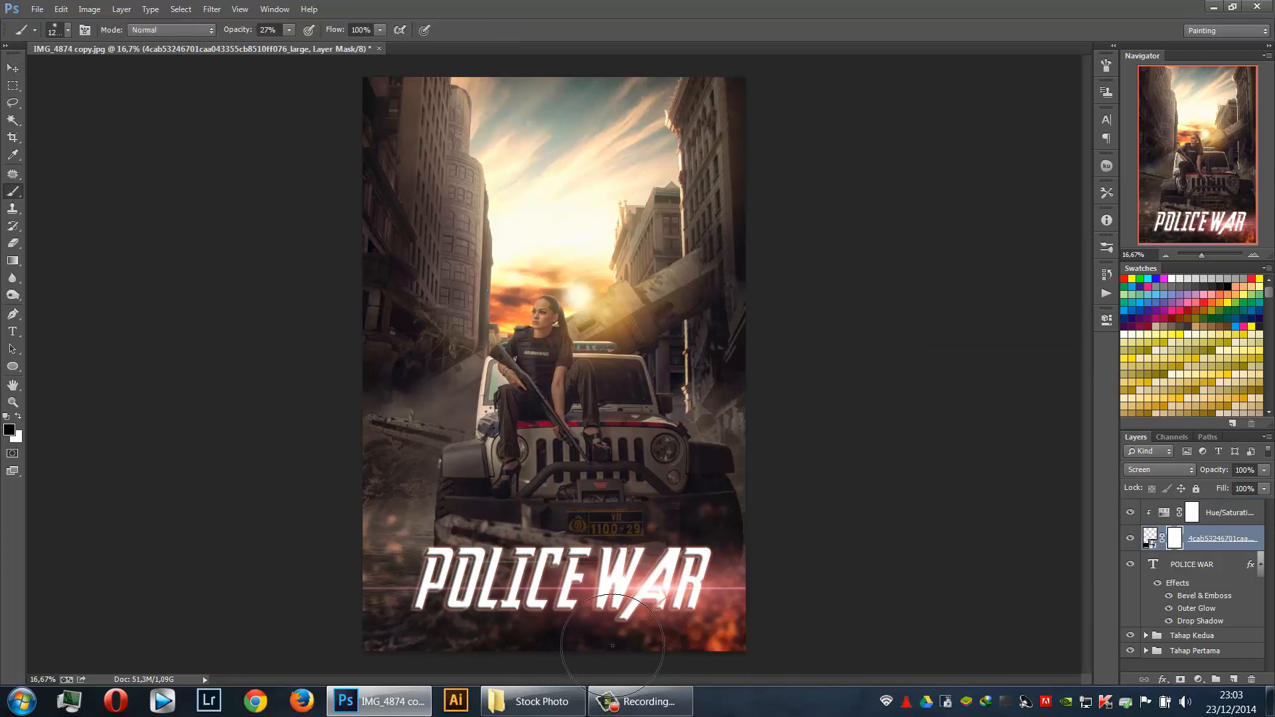
{"action": "key", "text": "bracketleft"}
{"action": "key", "text": "bracketleft"}
{"action": "key", "text": "bracketleft"}
{"action": "key", "text": "bracketleft"}
{"action": "key", "text": "bracketleft"}
{"action": "key", "text": "bracketleft"}
{"action": "key", "text": "bracketleft"}
{"action": "key", "text": "bracketleft"}
{"action": "key", "text": "bracketleft"}
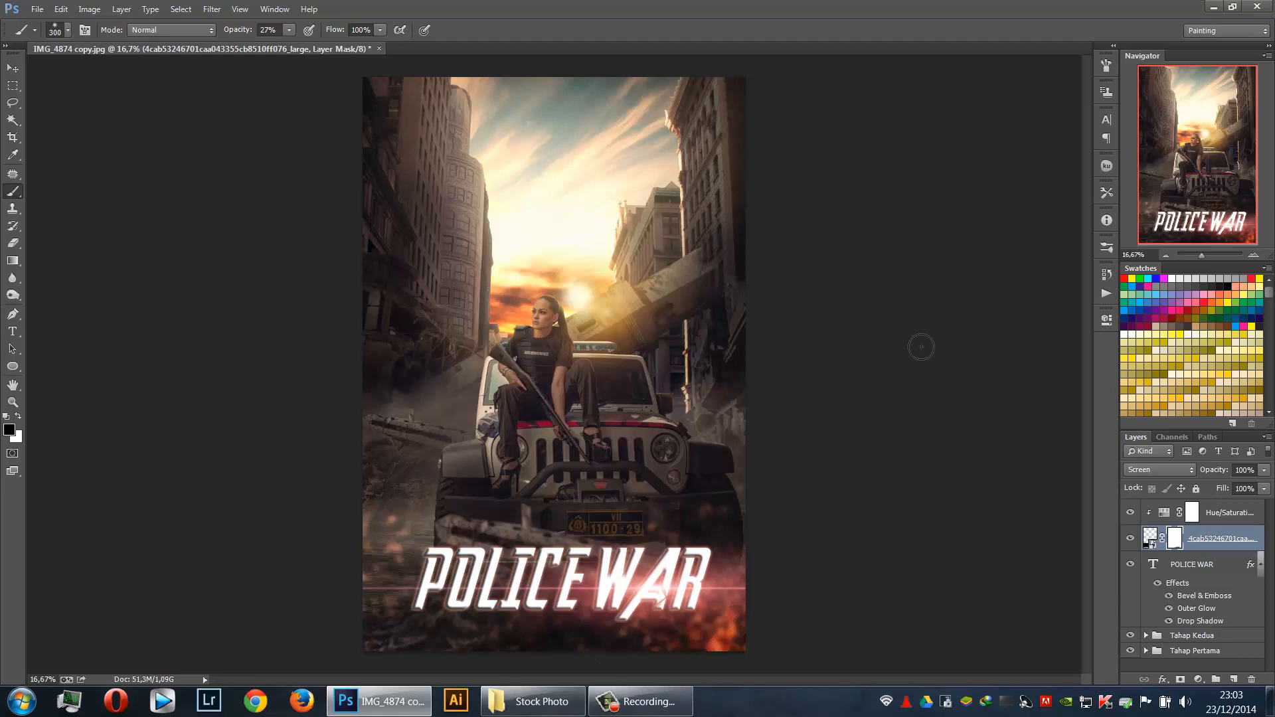
{"action": "key", "text": "v"}
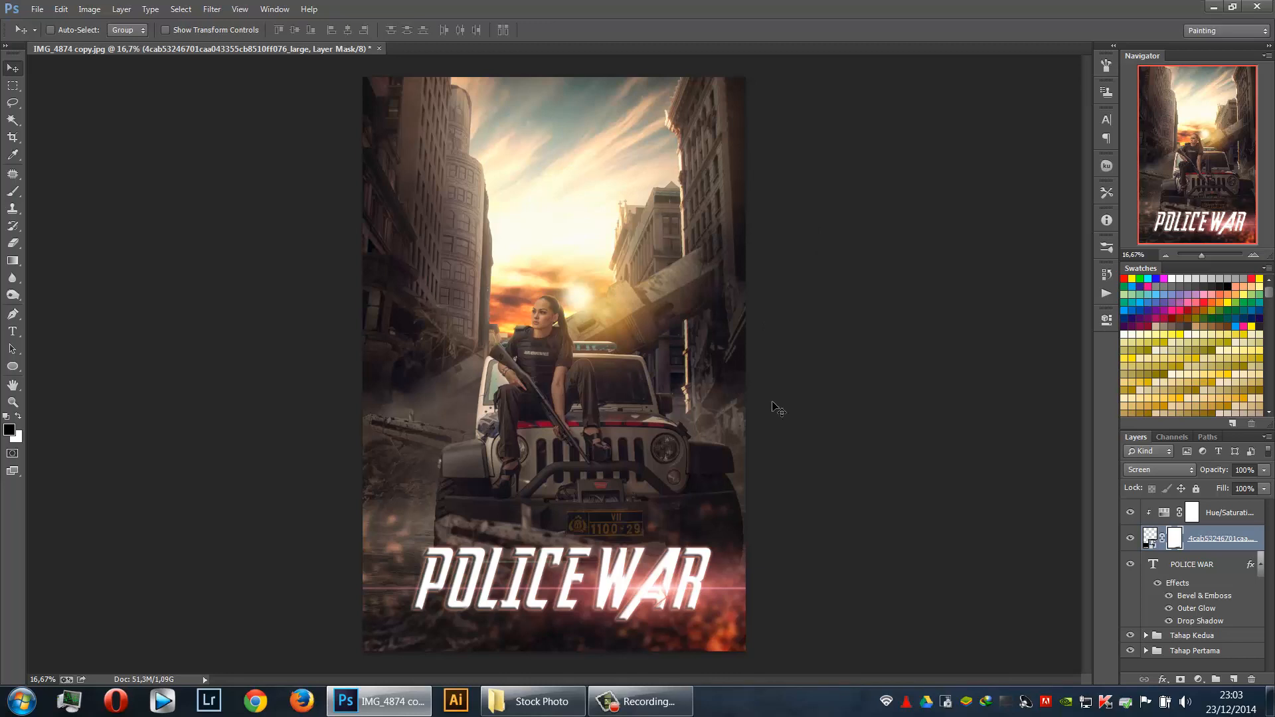
Stamp all visible layers into a new merged layer above the Hue/Saturation adjustment
{"action": "left_click", "coordinate": [1241, 520]}
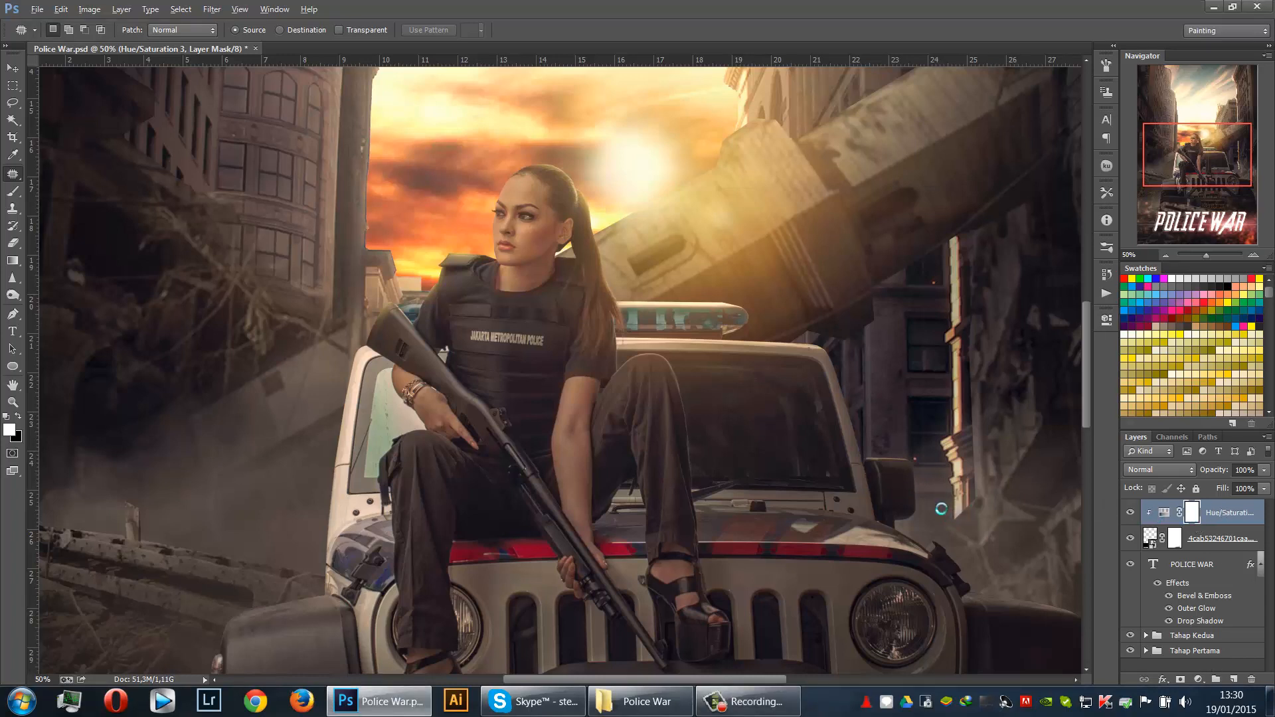
{"action": "key", "text": "ctrl+shift+alt+e"}
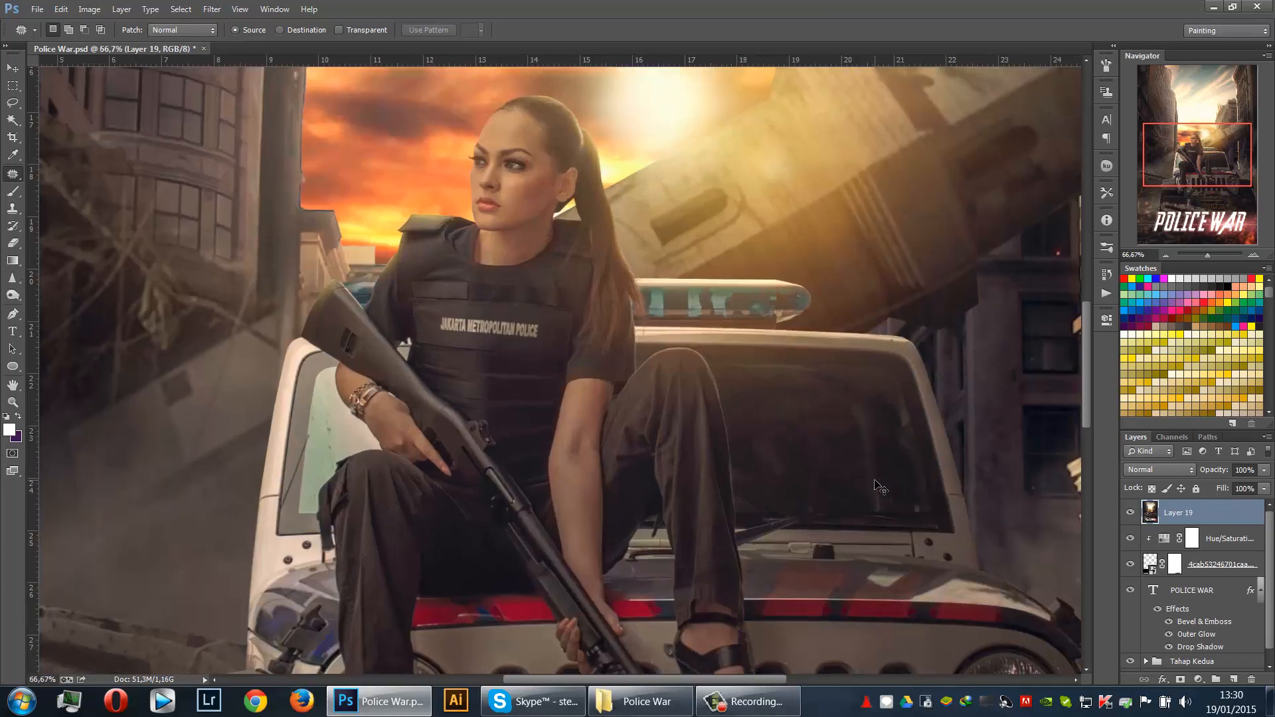
Start a Pen path along the windshield pillar's outer edge beside the jeep's side mirror, down to the hood
{"action": "key", "text": "ctrl+plus"}
{"action": "key", "text": "ctrl+plus"}
{"action": "key", "text": "ctrl+plus"}
{"action": "left_click_drag", "start_coordinate": [870, 472], "coordinate": [339, 279]}
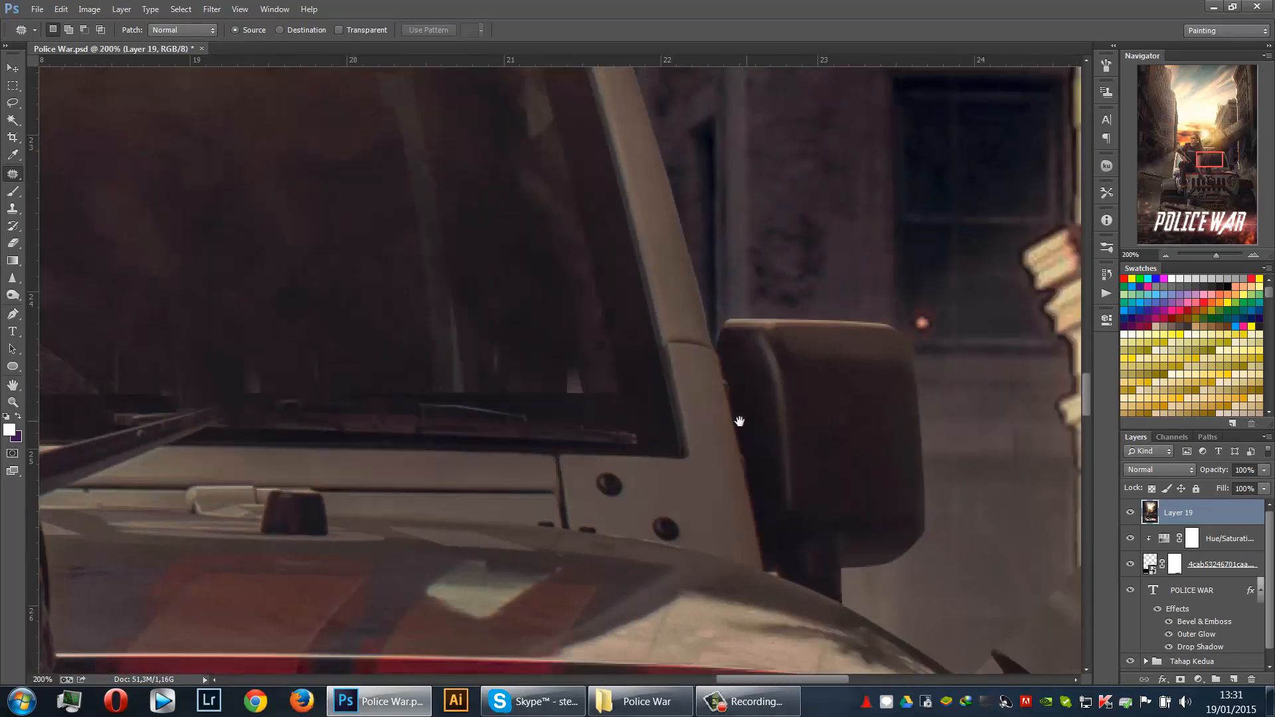
{"action": "left_click_drag", "start_coordinate": [739, 421], "coordinate": [723, 421]}
{"action": "key", "text": "p"}
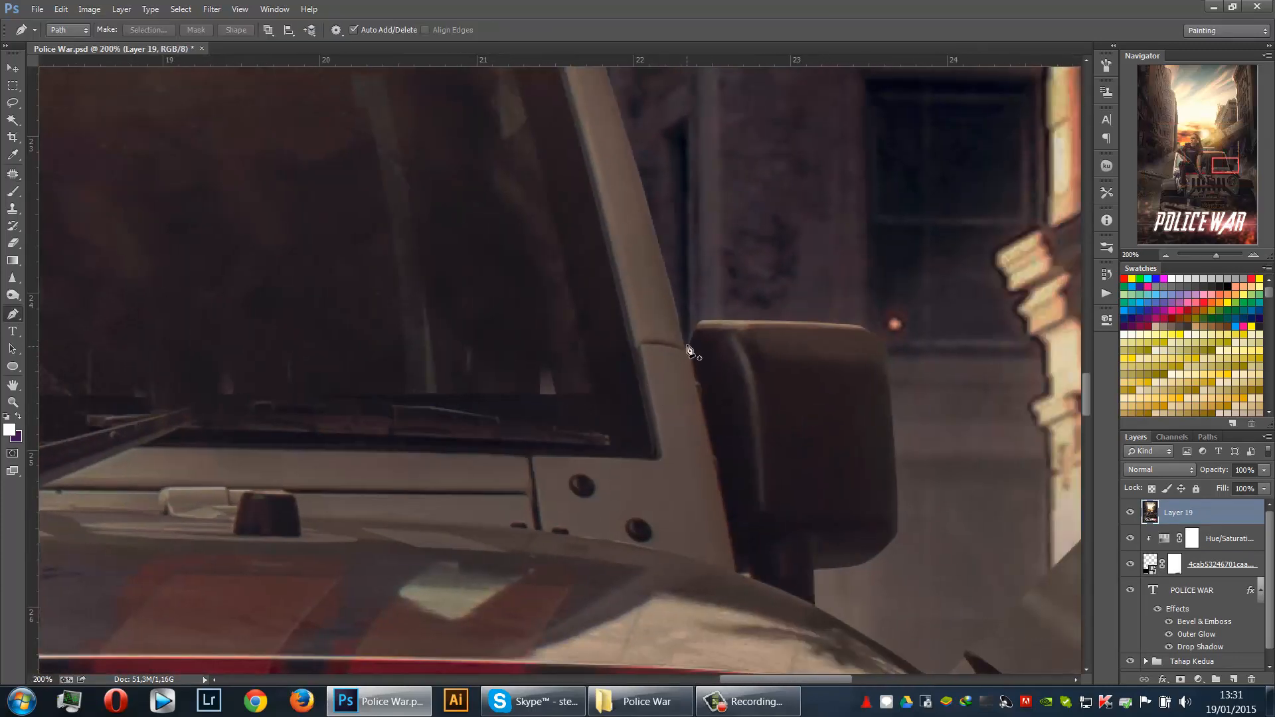
{"action": "left_click", "coordinate": [626, 132]}
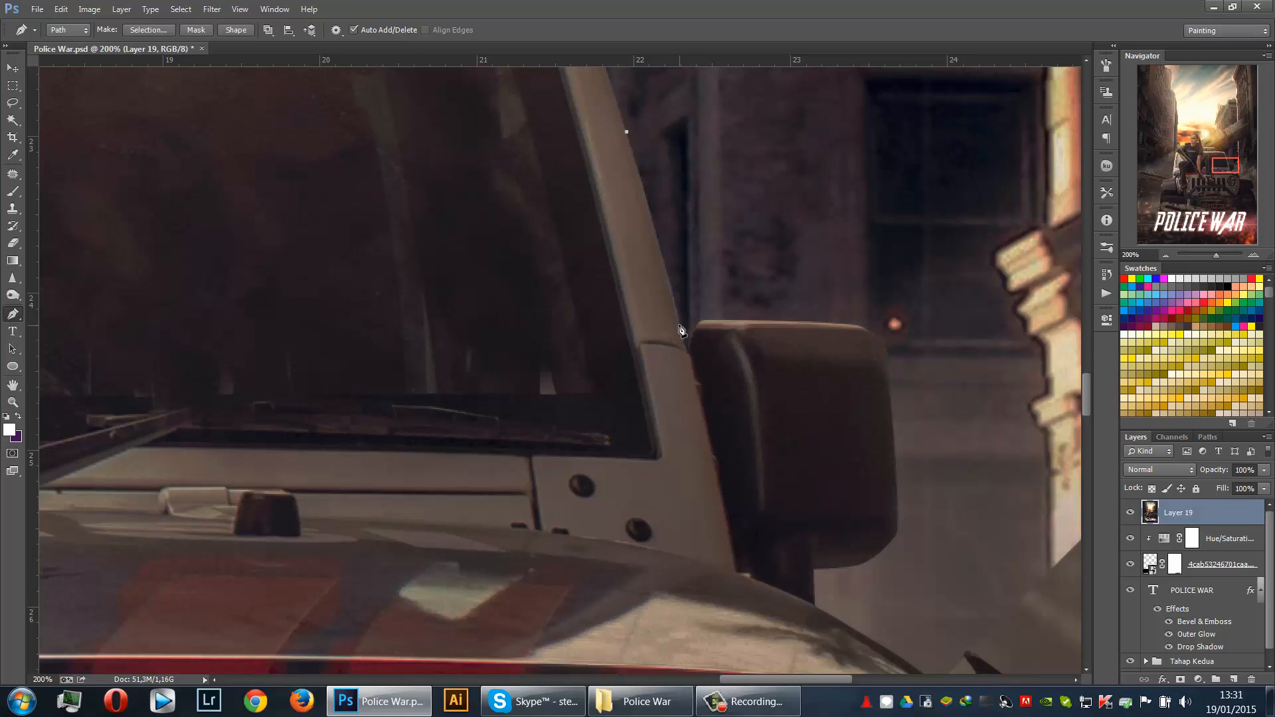
{"action": "left_click_drag", "start_coordinate": [680, 325], "coordinate": [699, 371]}
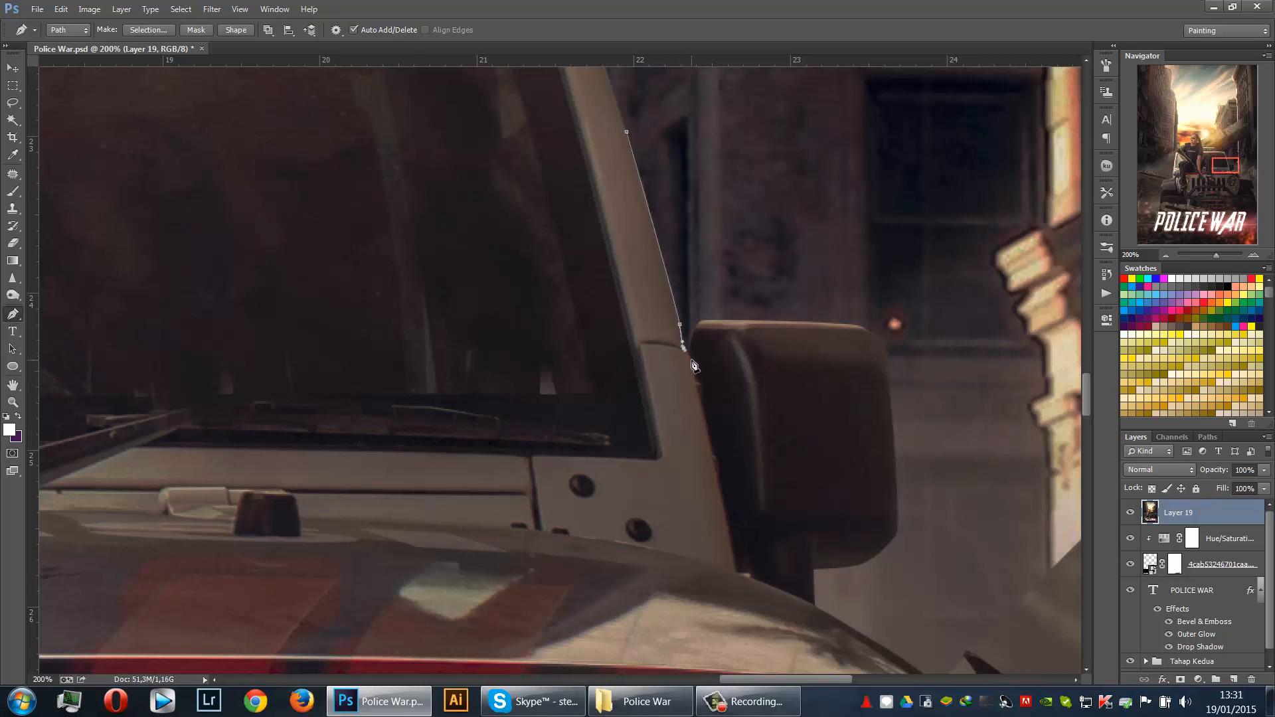
{"action": "left_click", "coordinate": [700, 399]}
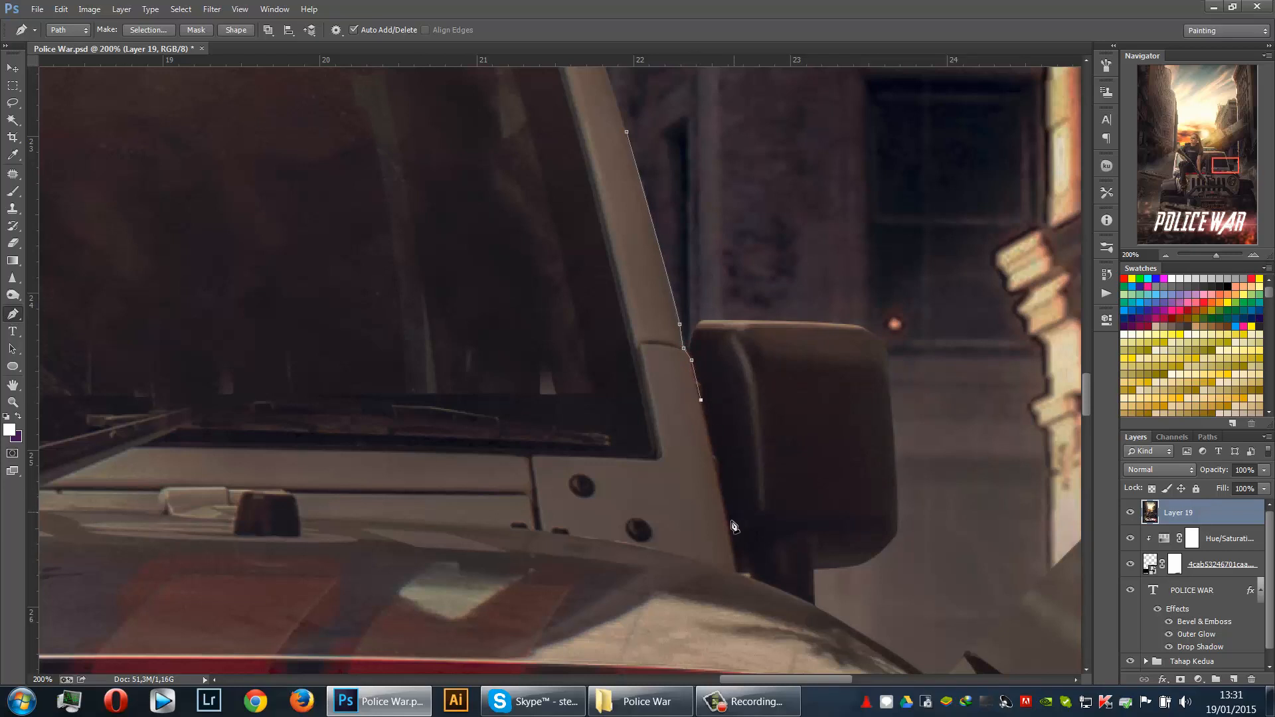
{"action": "left_click", "coordinate": [731, 555]}
{"action": "left_click", "coordinate": [736, 573]}
Continue the path along the hood edge and through the background around the side mirror, closing it at the pillar
{"action": "left_click_drag", "start_coordinate": [981, 590], "coordinate": [819, 421]}
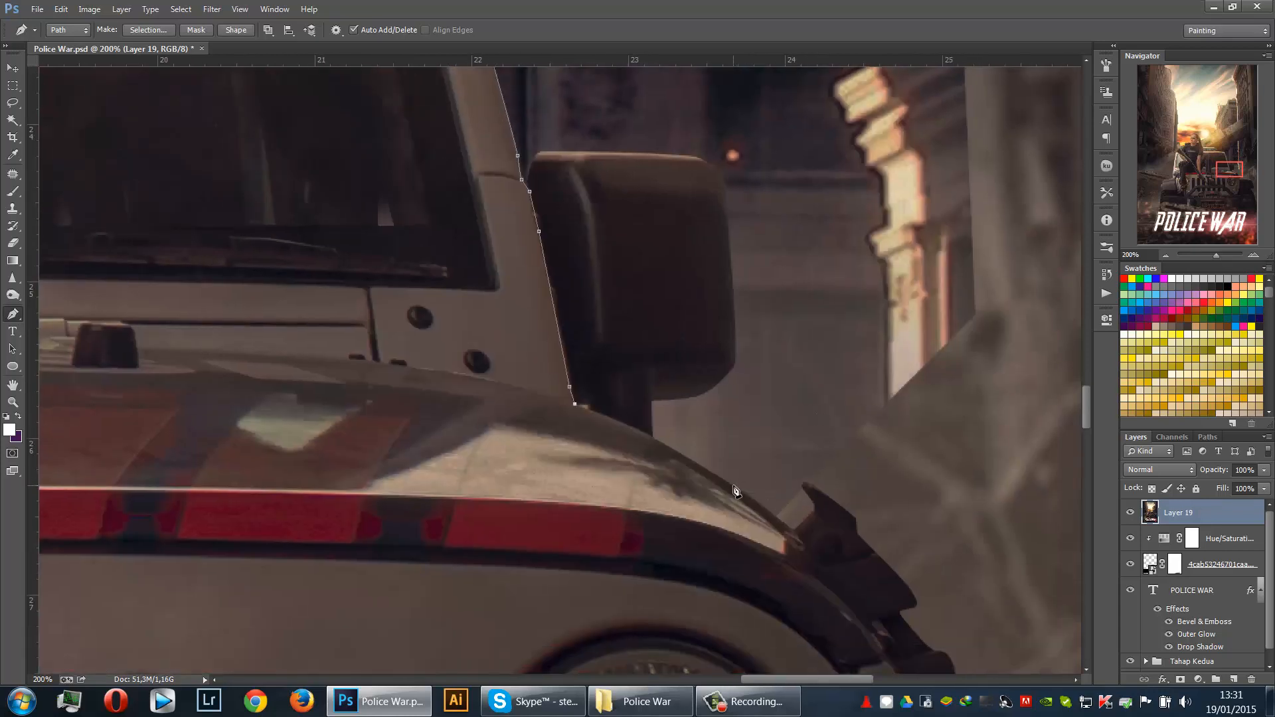
{"action": "left_click_drag", "start_coordinate": [734, 487], "coordinate": [802, 539]}
{"action": "left_click", "coordinate": [735, 487], "text": "alt"}
{"action": "left_click_drag", "start_coordinate": [829, 442], "coordinate": [836, 434]}
{"action": "left_click_drag", "start_coordinate": [968, 243], "coordinate": [840, 339]}
{"action": "left_click", "coordinate": [728, 369]}
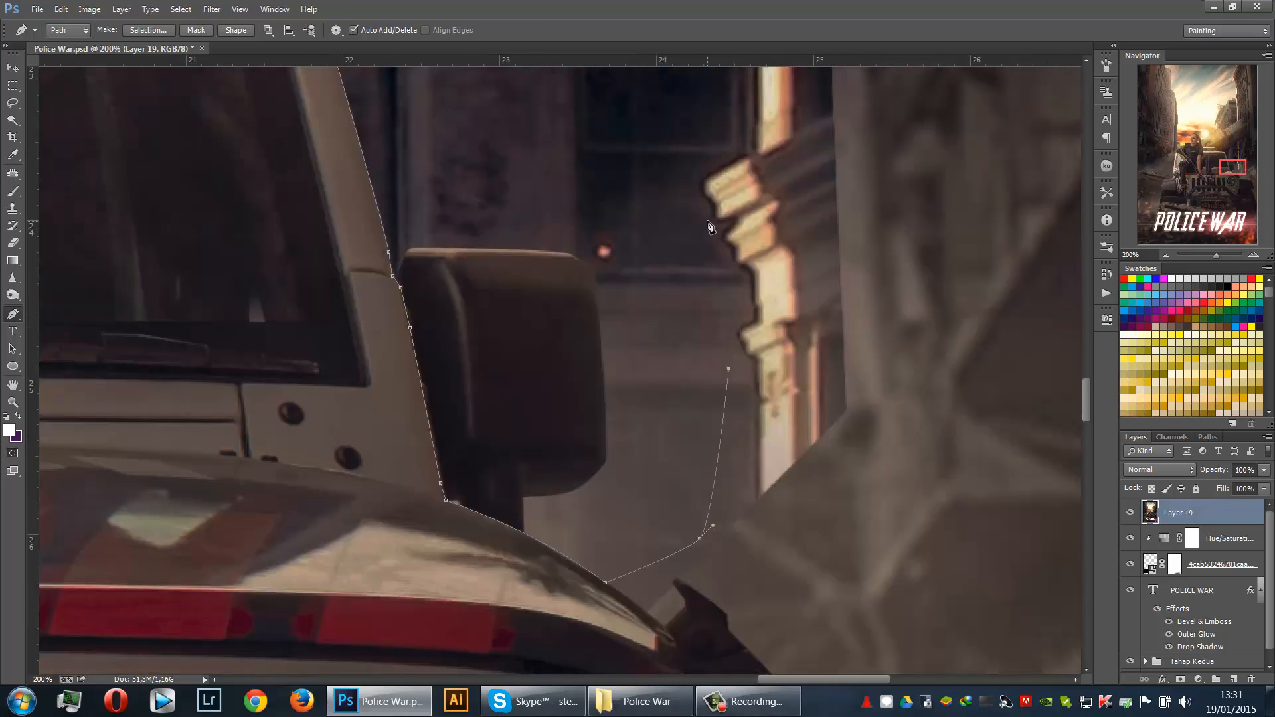
{"action": "left_click", "coordinate": [707, 221]}
{"action": "left_click_drag", "start_coordinate": [676, 103], "coordinate": [689, 251]}
{"action": "left_click", "coordinate": [709, 173]}
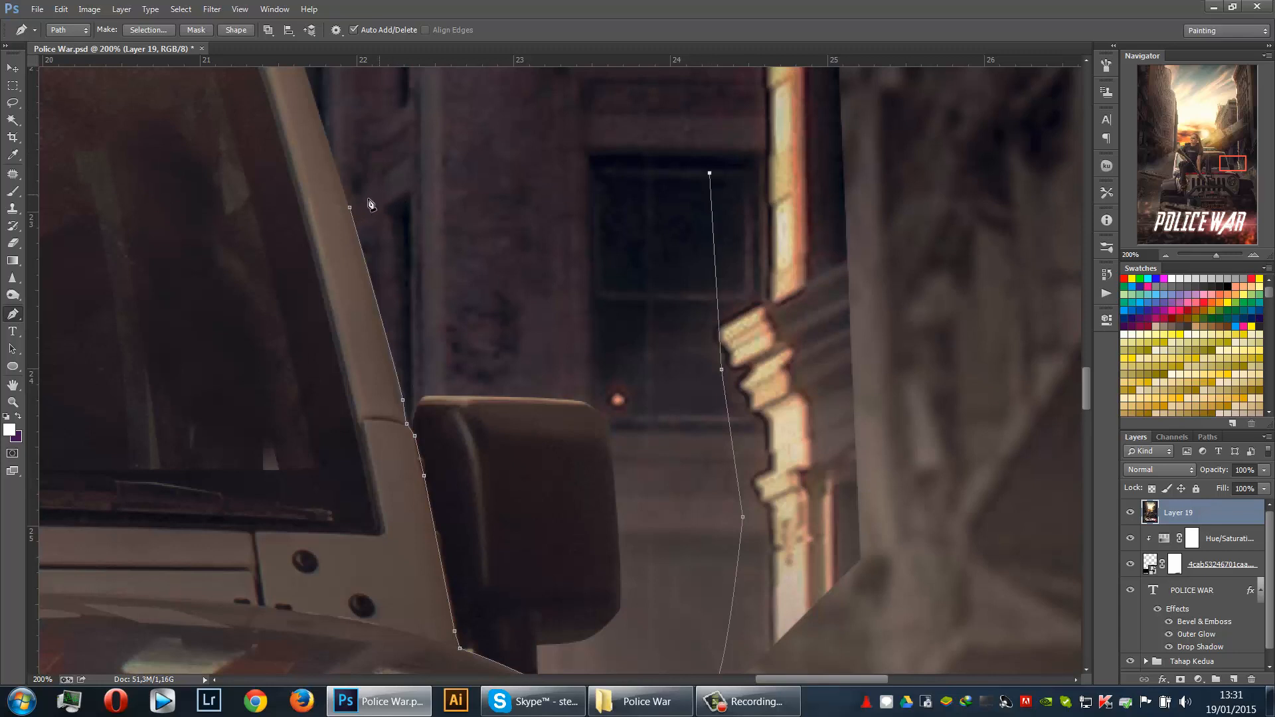
{"action": "left_click", "coordinate": [349, 208]}
Convert the closed path around the side mirror into a new anti-aliased selection with 0 px feather
{"action": "right_click", "coordinate": [600, 243]}
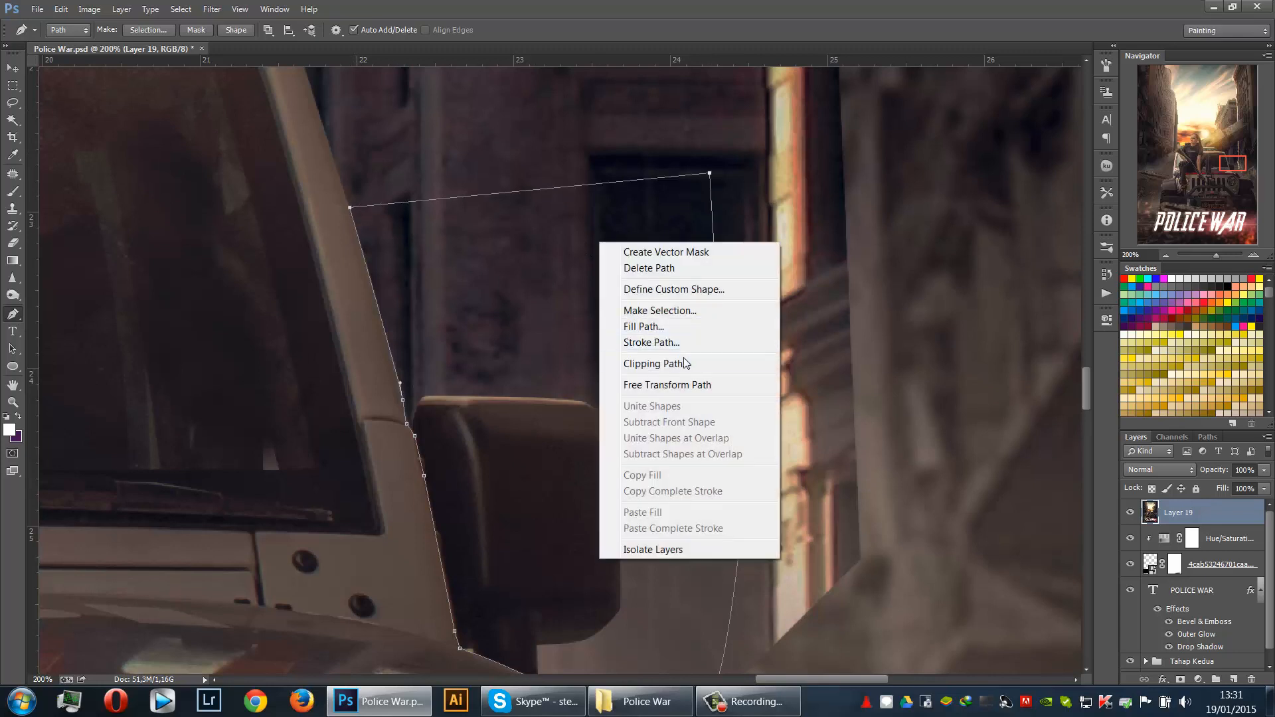
{"action": "left_click", "coordinate": [670, 310]}
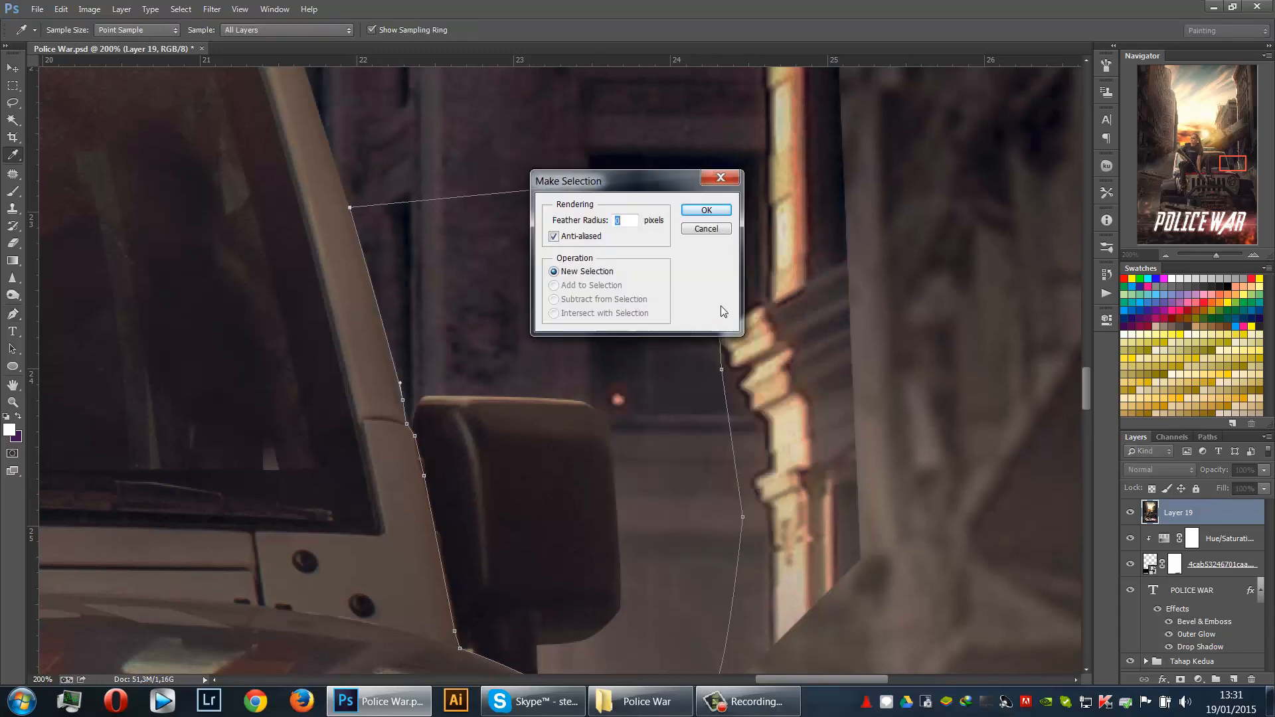
{"action": "left_click", "coordinate": [706, 210]}
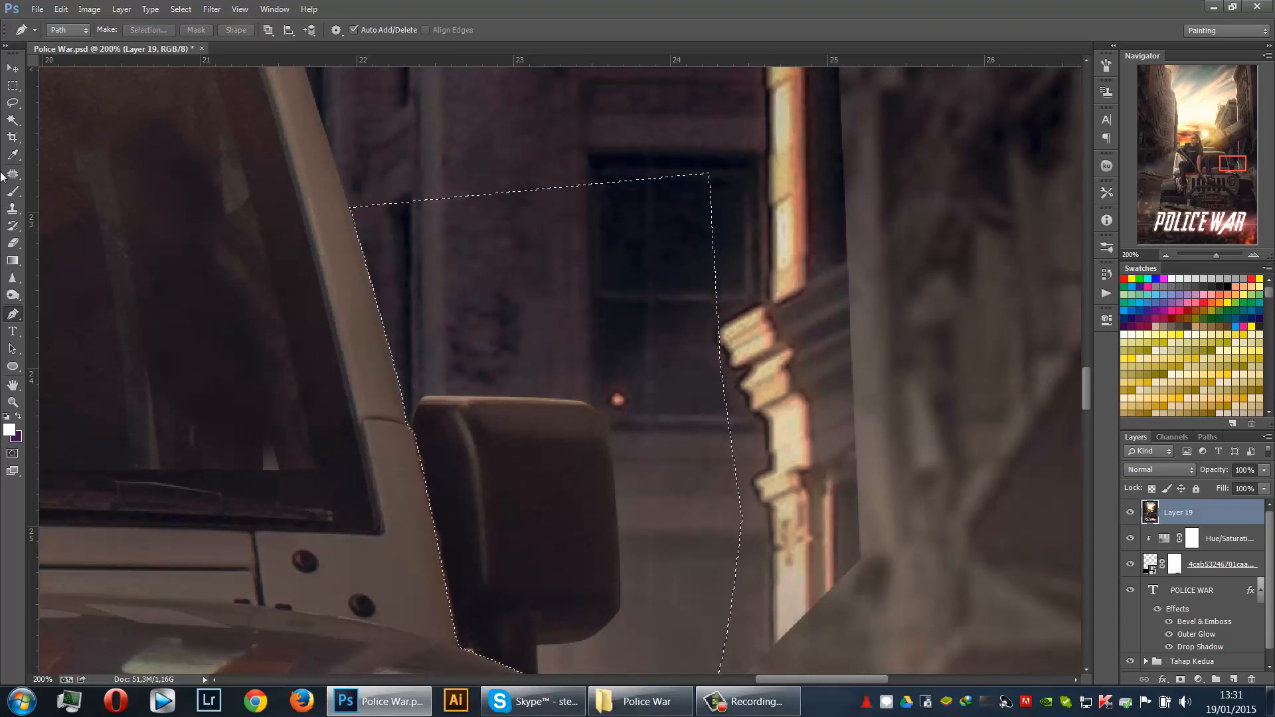
{"action": "left_click", "coordinate": [12, 192]}
{"action": "right_click", "coordinate": [466, 275]}
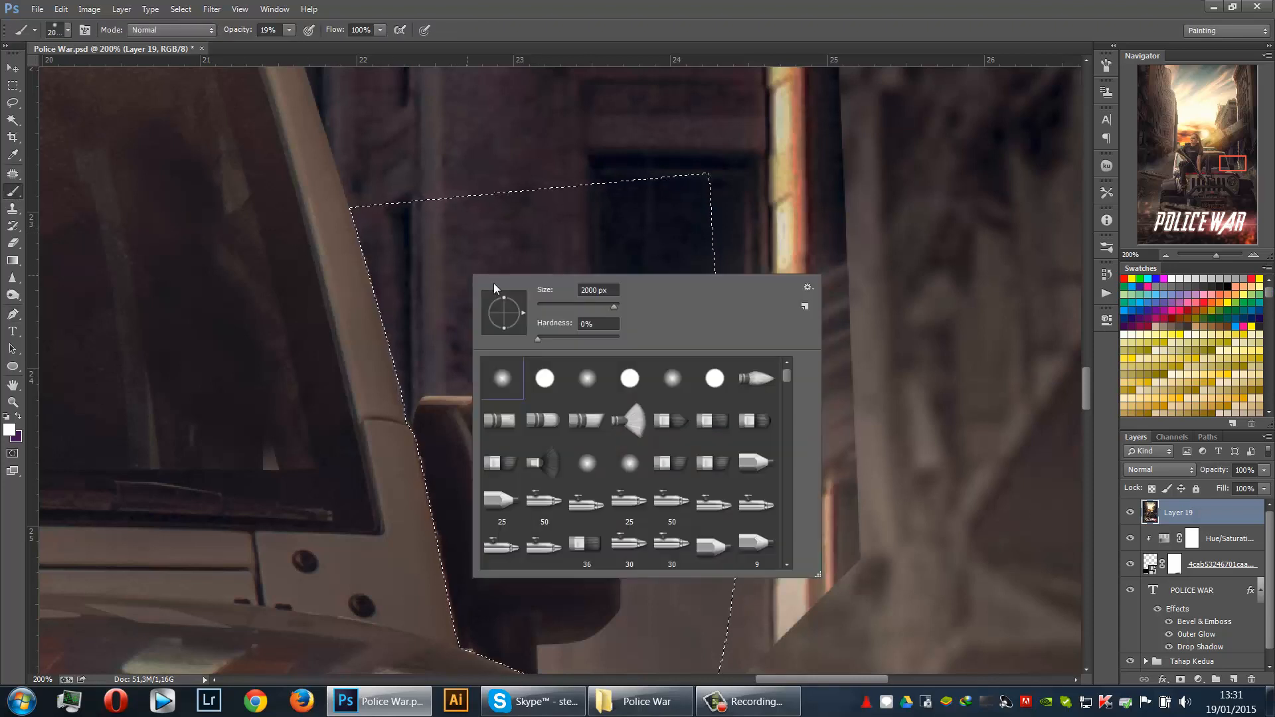
{"action": "left_click", "coordinate": [566, 304]}
{"action": "left_click", "coordinate": [573, 4]}
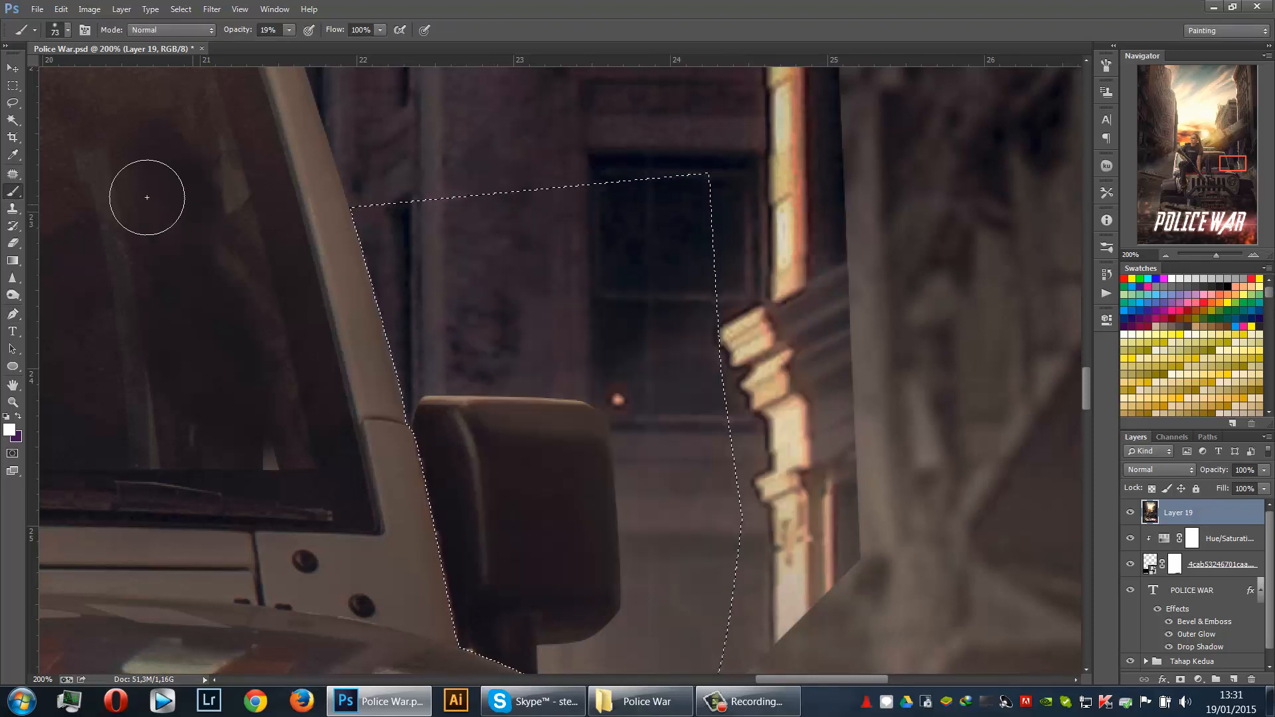
Set up the Clone Stamp with a round 70 px brush at 100% opacity
{"action": "left_click", "coordinate": [12, 208]}
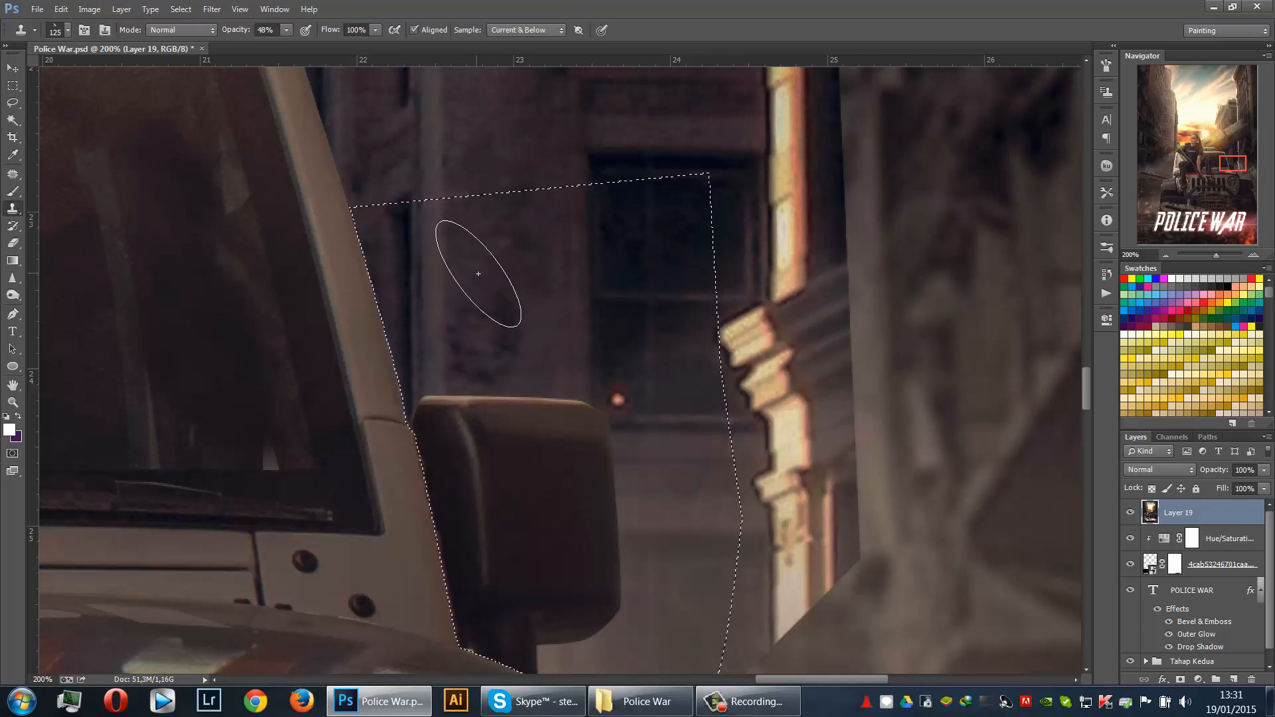
{"action": "right_click", "coordinate": [498, 287]}
{"action": "left_click_drag", "start_coordinate": [513, 299], "coordinate": [541, 318]}
{"action": "left_click", "coordinate": [735, 2]}
{"action": "key", "text": "bracketleft"}
{"action": "key", "text": "bracketleft"}
{"action": "key", "text": "bracketleft"}
{"action": "key", "text": "bracketleft"}
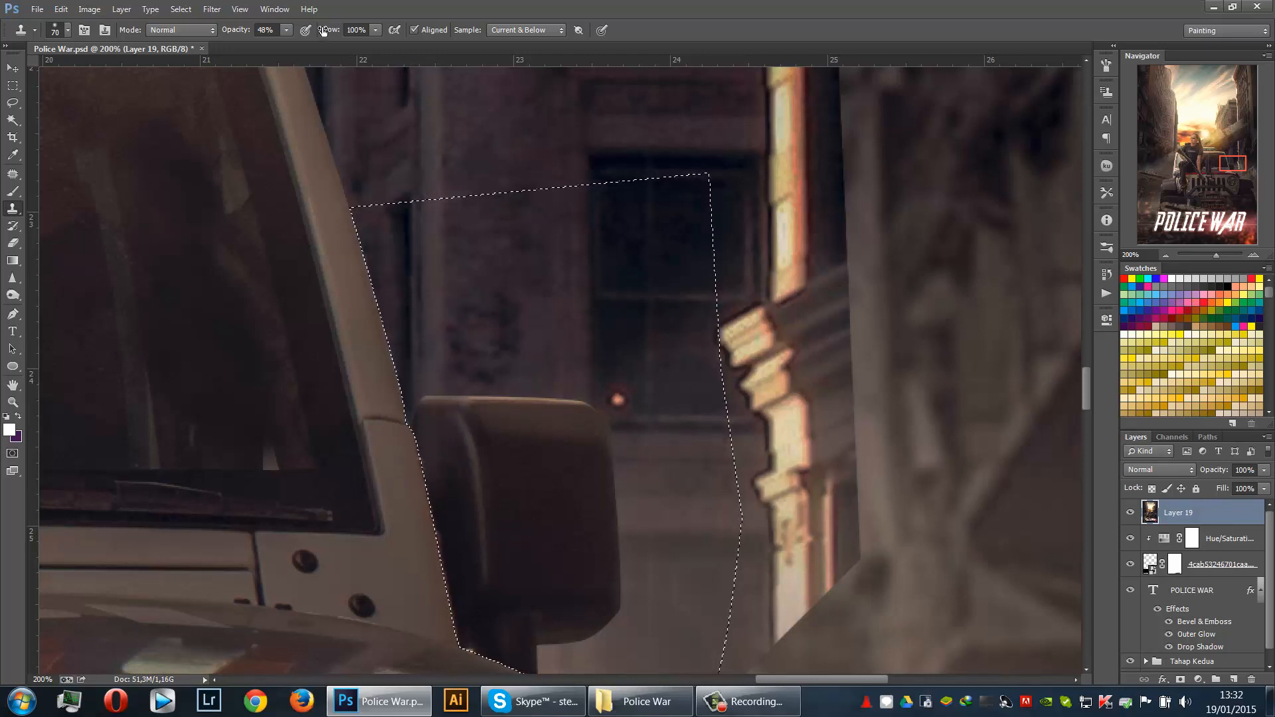
{"action": "left_click", "coordinate": [287, 29]}
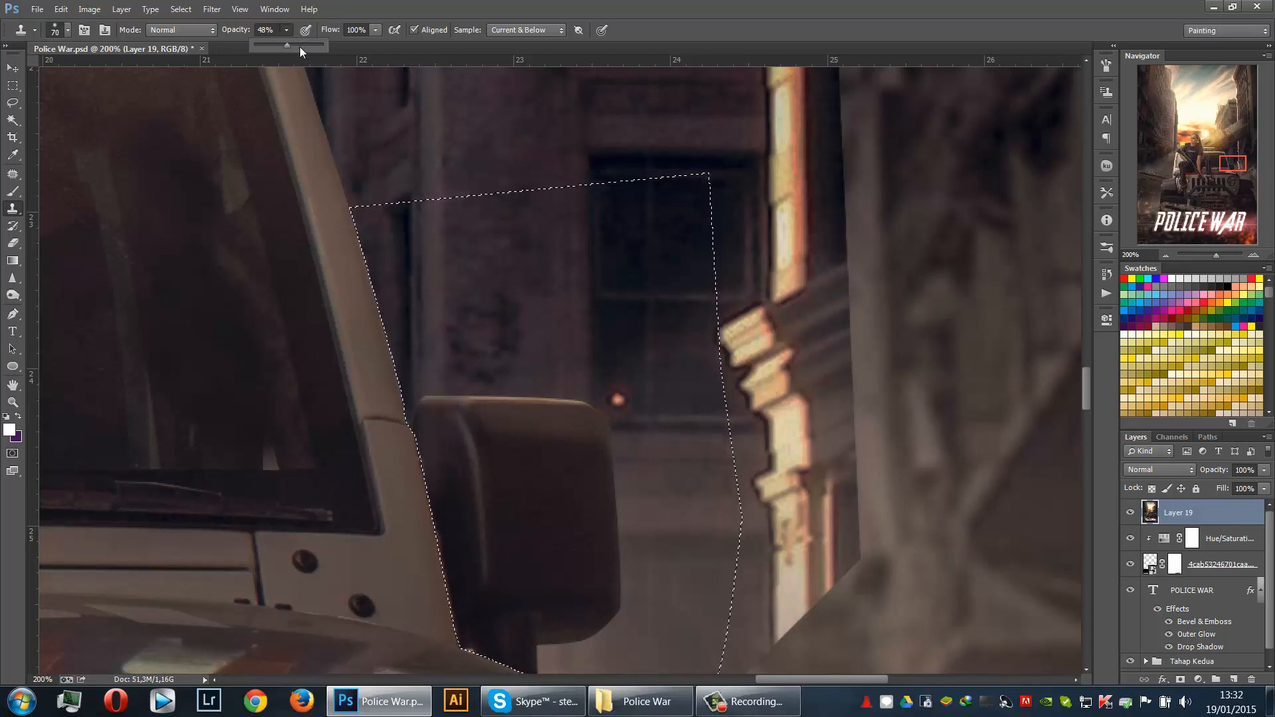
Clone the building wall and ledge texture over the upper part of the side mirror
{"action": "left_click", "coordinate": [411, 306], "text": "alt"}
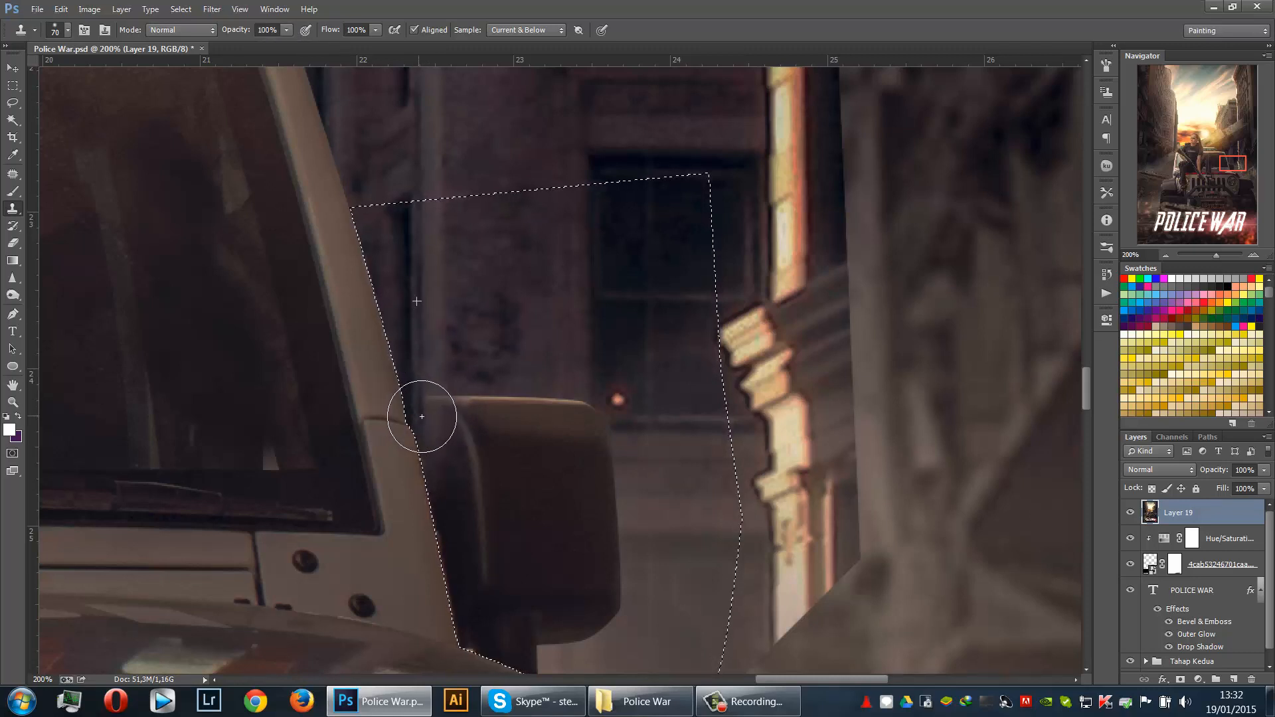
{"action": "mouse_move", "coordinate": [436, 467]}
{"action": "left_mouse_down"}
{"action": "mouse_move", "coordinate": [472, 403]}
{"action": "mouse_move", "coordinate": [525, 480]}
{"action": "mouse_move", "coordinate": [547, 404]}
{"action": "left_mouse_up"}
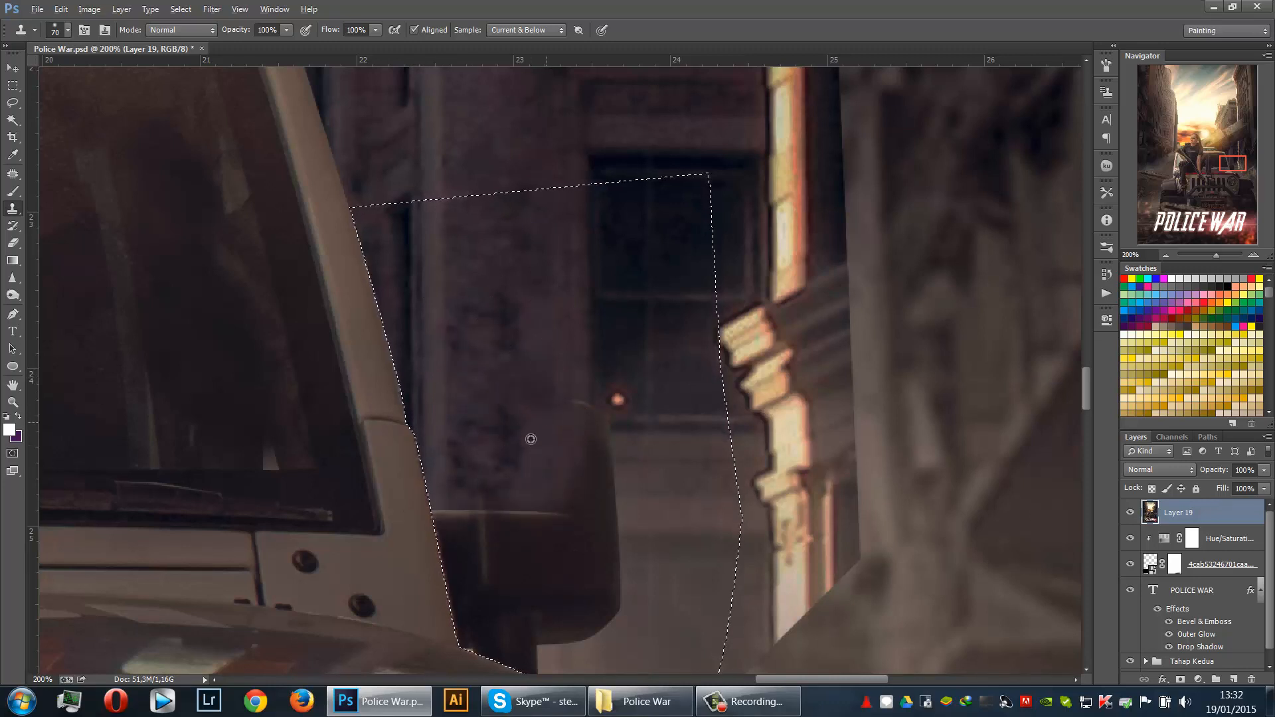
{"action": "left_click", "coordinate": [668, 456], "text": "alt"}
{"action": "mouse_move", "coordinate": [599, 459]}
{"action": "left_mouse_down"}
{"action": "mouse_move", "coordinate": [626, 461]}
{"action": "mouse_move", "coordinate": [603, 477]}
{"action": "mouse_move", "coordinate": [636, 485]}
{"action": "mouse_move", "coordinate": [587, 472]}
{"action": "left_mouse_up"}
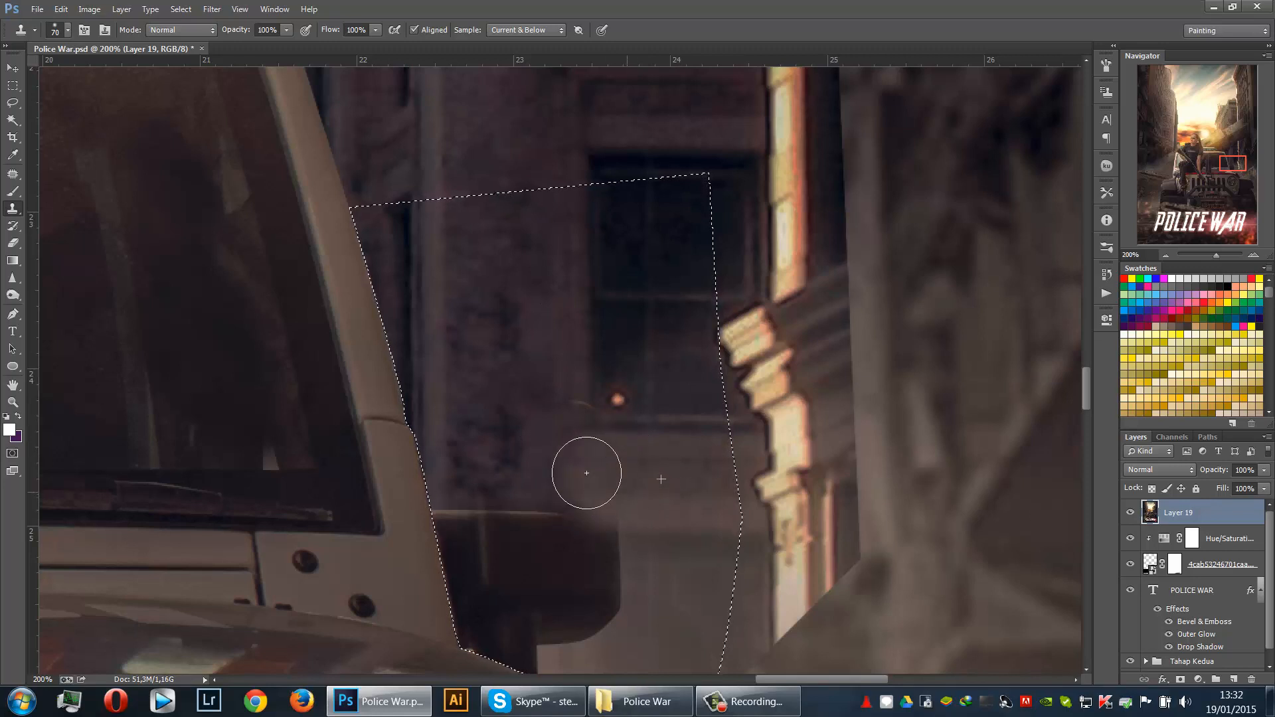
{"action": "left_click", "coordinate": [571, 324], "text": "alt"}
{"action": "mouse_move", "coordinate": [571, 402]}
{"action": "left_mouse_down"}
{"action": "mouse_move", "coordinate": [571, 382]}
{"action": "mouse_move", "coordinate": [578, 390]}
{"action": "left_mouse_up"}
Clone nearby wall texture over the middle of the side mirror, blending it into the lighter wall beside it
{"action": "scroll", "coordinate": [480, 389], "scroll_direction": "down", "scroll_amount": 3}
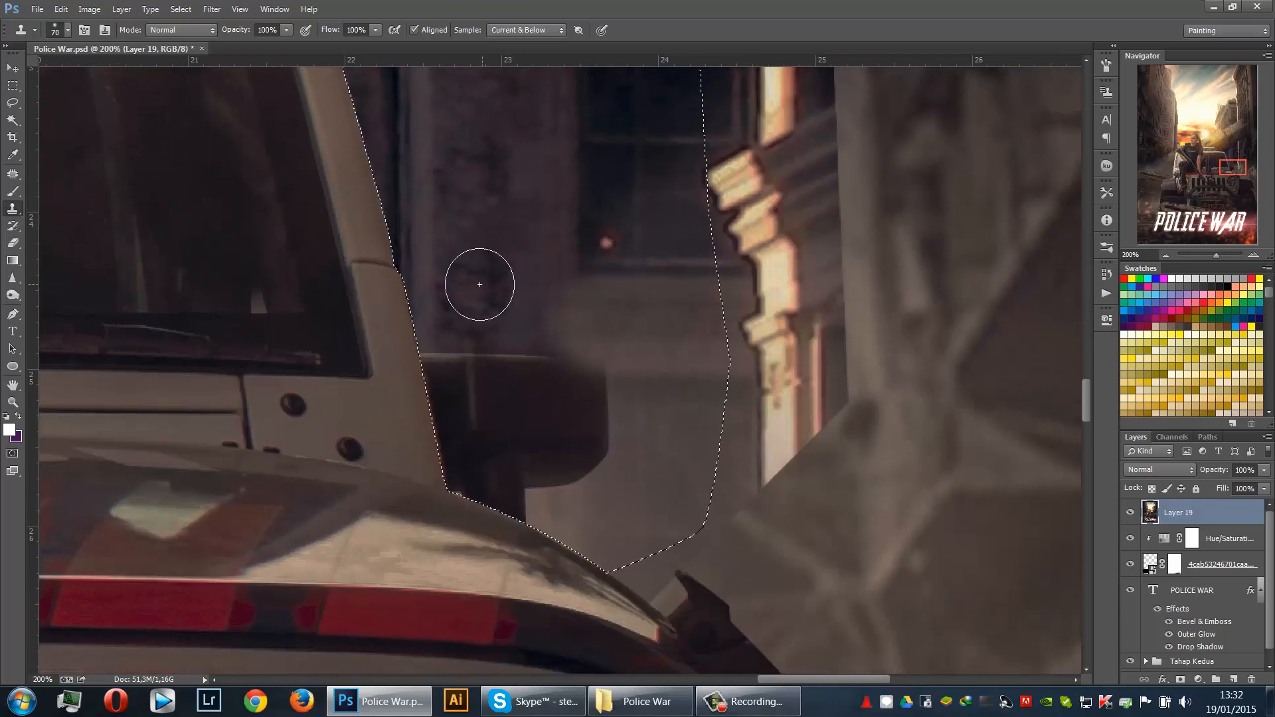
{"action": "left_click", "coordinate": [436, 305], "text": "alt"}
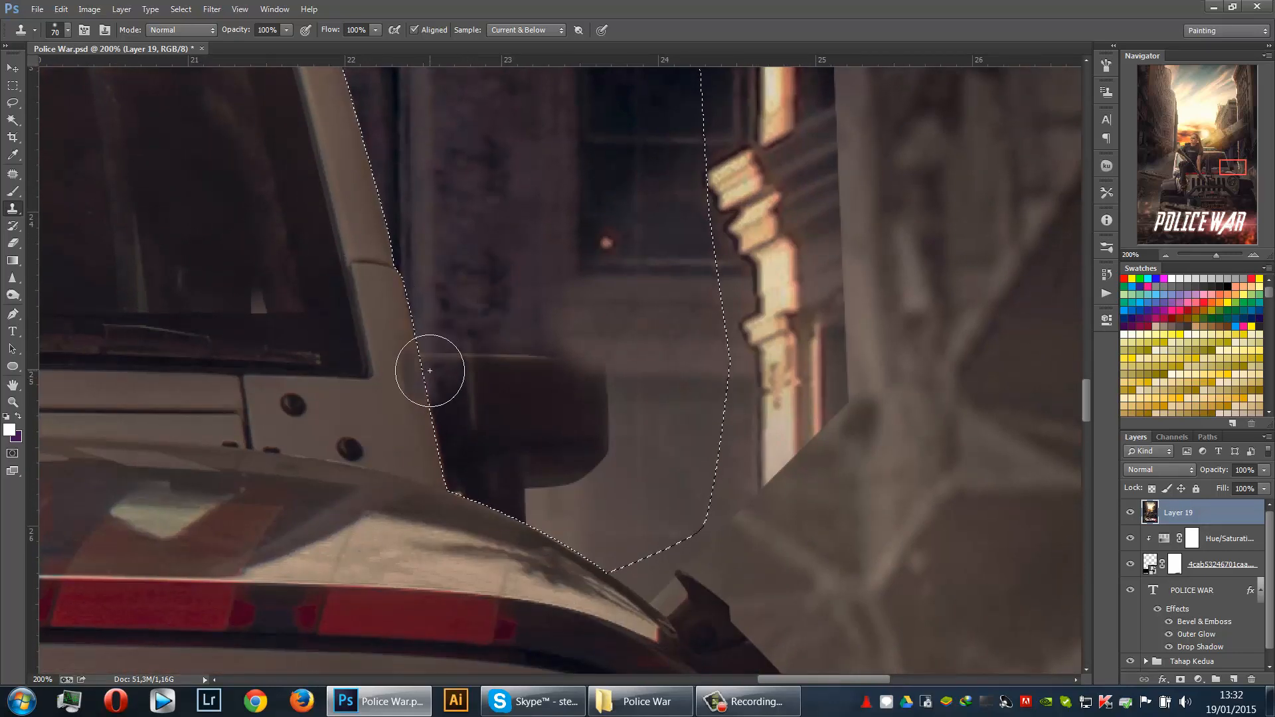
{"action": "mouse_move", "coordinate": [432, 367]}
{"action": "left_mouse_down"}
{"action": "mouse_move", "coordinate": [458, 334]}
{"action": "mouse_move", "coordinate": [458, 400]}
{"action": "mouse_move", "coordinate": [509, 348]}
{"action": "mouse_move", "coordinate": [508, 409]}
{"action": "mouse_move", "coordinate": [513, 363]}
{"action": "mouse_move", "coordinate": [536, 341]}
{"action": "mouse_move", "coordinate": [531, 406]}
{"action": "mouse_move", "coordinate": [569, 372]}
{"action": "left_mouse_up"}
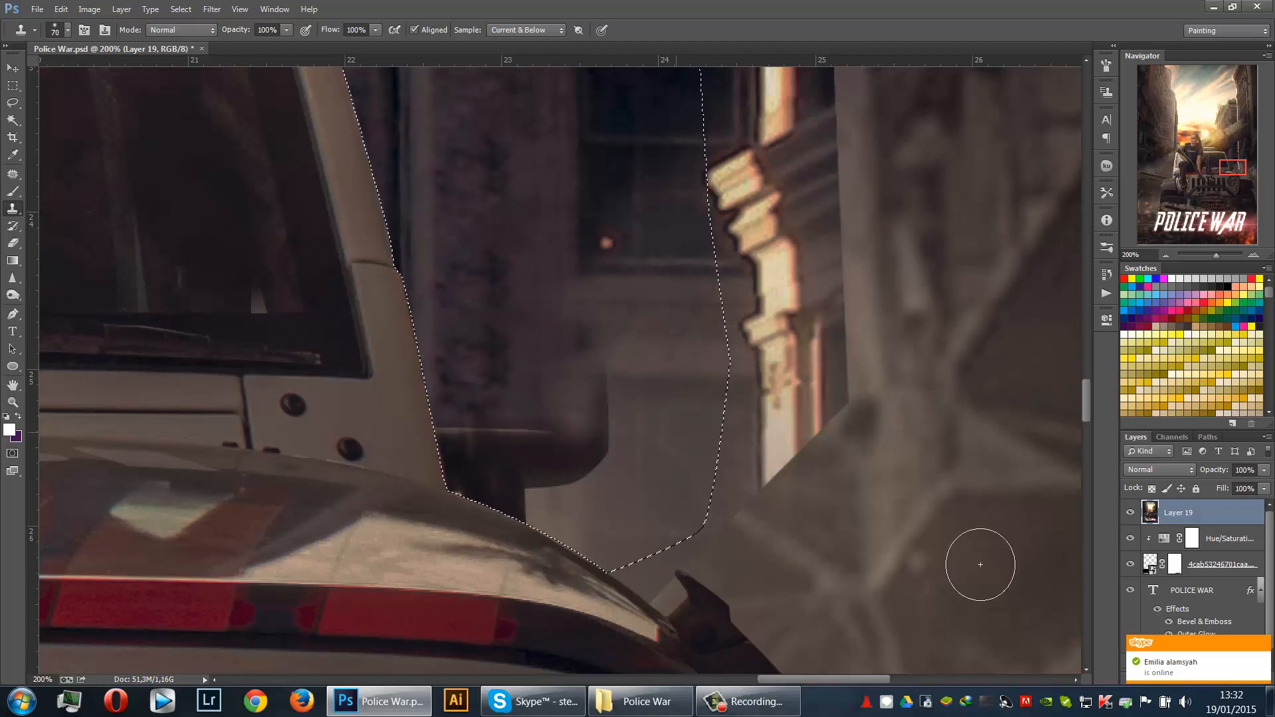
{"action": "left_click", "coordinate": [1263, 644]}
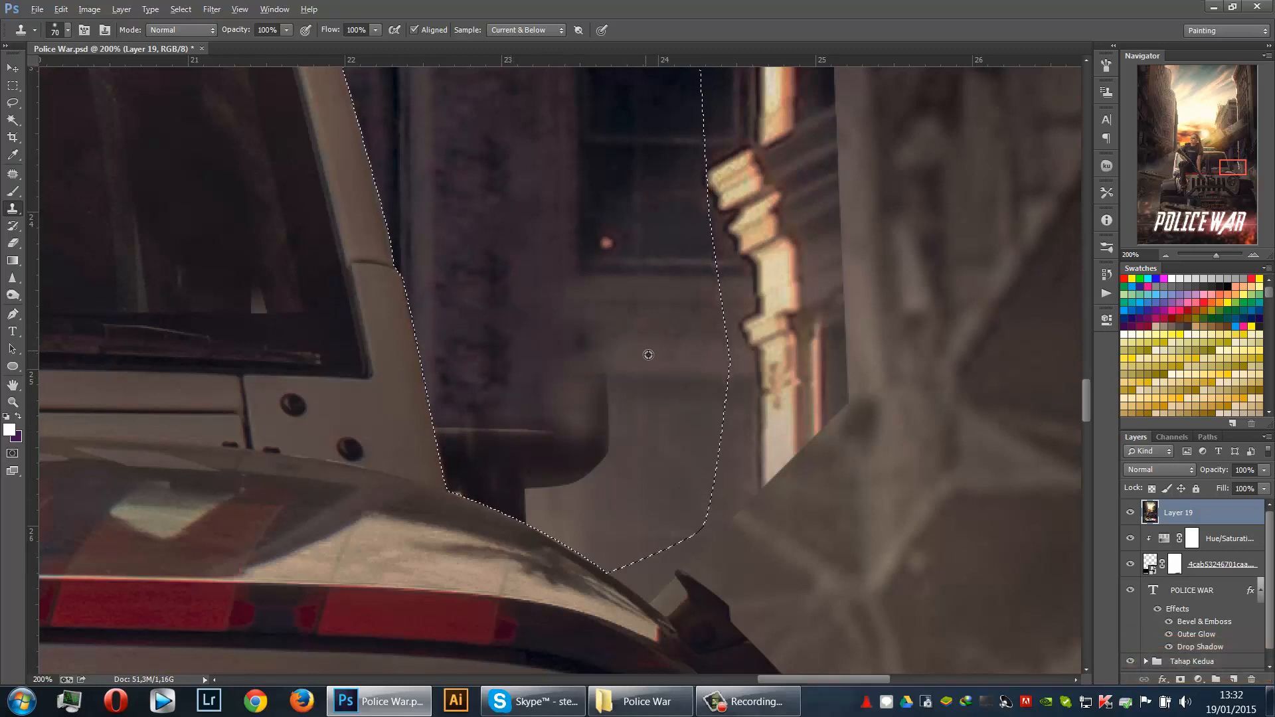
{"action": "left_click", "coordinate": [667, 372], "text": "alt"}
{"action": "left_click_drag", "start_coordinate": [600, 377], "coordinate": [584, 377]}
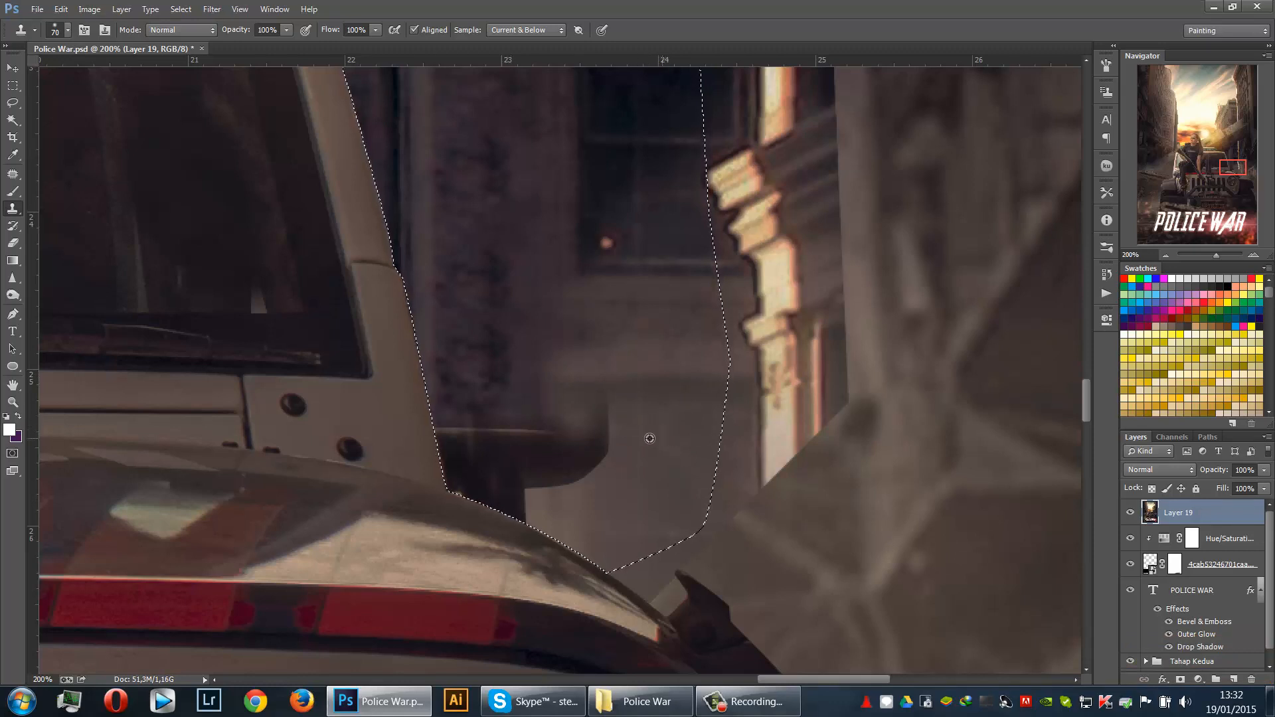
Clone the dark wall texture over the mirror's remaining lower edge and its stem down to the hood
{"action": "left_click", "coordinate": [505, 332], "text": "alt"}
{"action": "mouse_move", "coordinate": [501, 449]}
{"action": "left_mouse_down"}
{"action": "mouse_move", "coordinate": [486, 403]}
{"action": "mouse_move", "coordinate": [502, 472]}
{"action": "mouse_move", "coordinate": [471, 450]}
{"action": "mouse_move", "coordinate": [506, 410]}
{"action": "mouse_move", "coordinate": [509, 491]}
{"action": "mouse_move", "coordinate": [488, 442]}
{"action": "mouse_move", "coordinate": [508, 468]}
{"action": "left_mouse_up"}
{"action": "left_click", "coordinate": [503, 408], "text": "alt"}
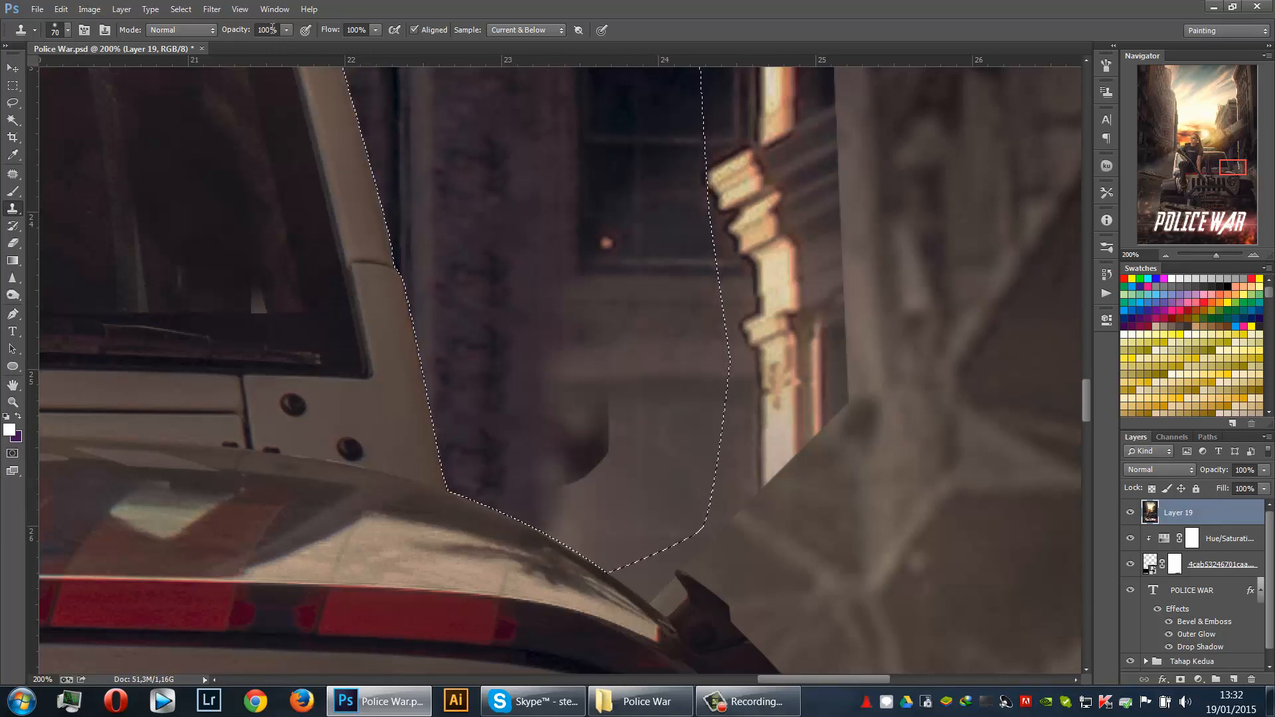
Lower the Clone Stamp opacity to 32%, shrink the brush to 40 px and fade the mirror's dark leftover corner
{"action": "left_click_drag", "start_coordinate": [290, 32], "coordinate": [244, 45]}
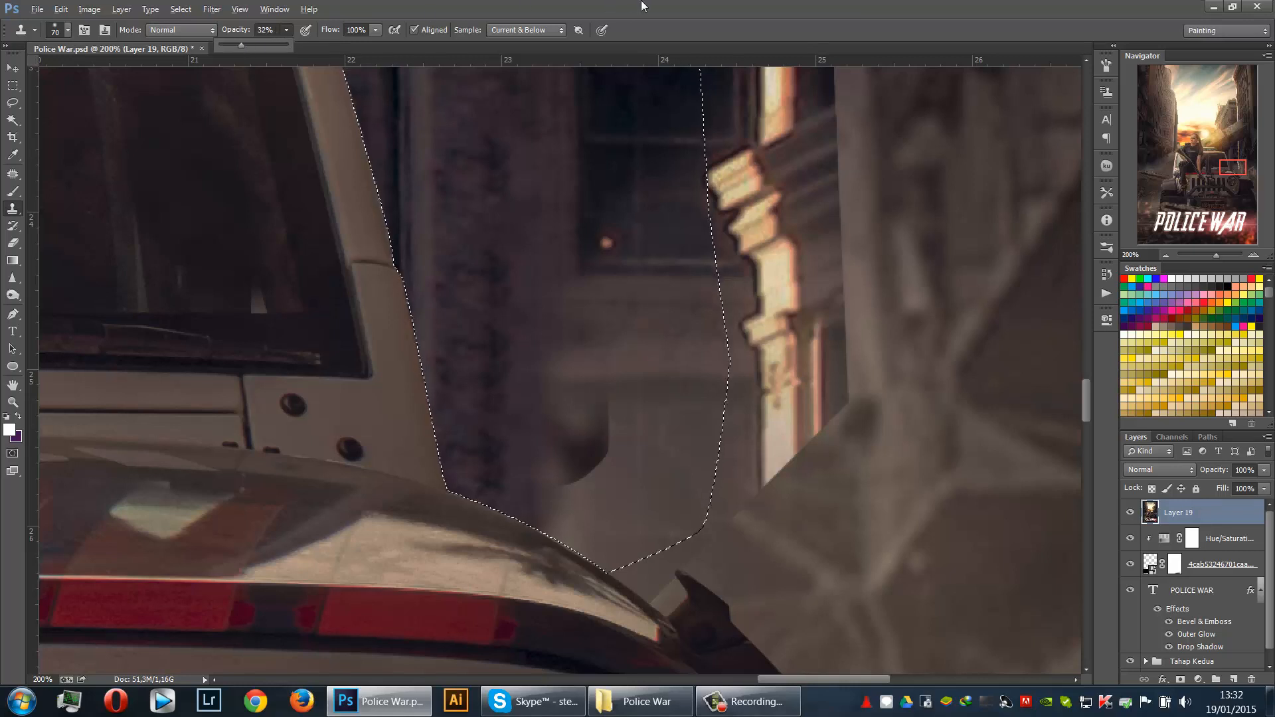
{"action": "left_click", "coordinate": [681, 6]}
{"action": "left_click", "coordinate": [588, 502], "text": "alt"}
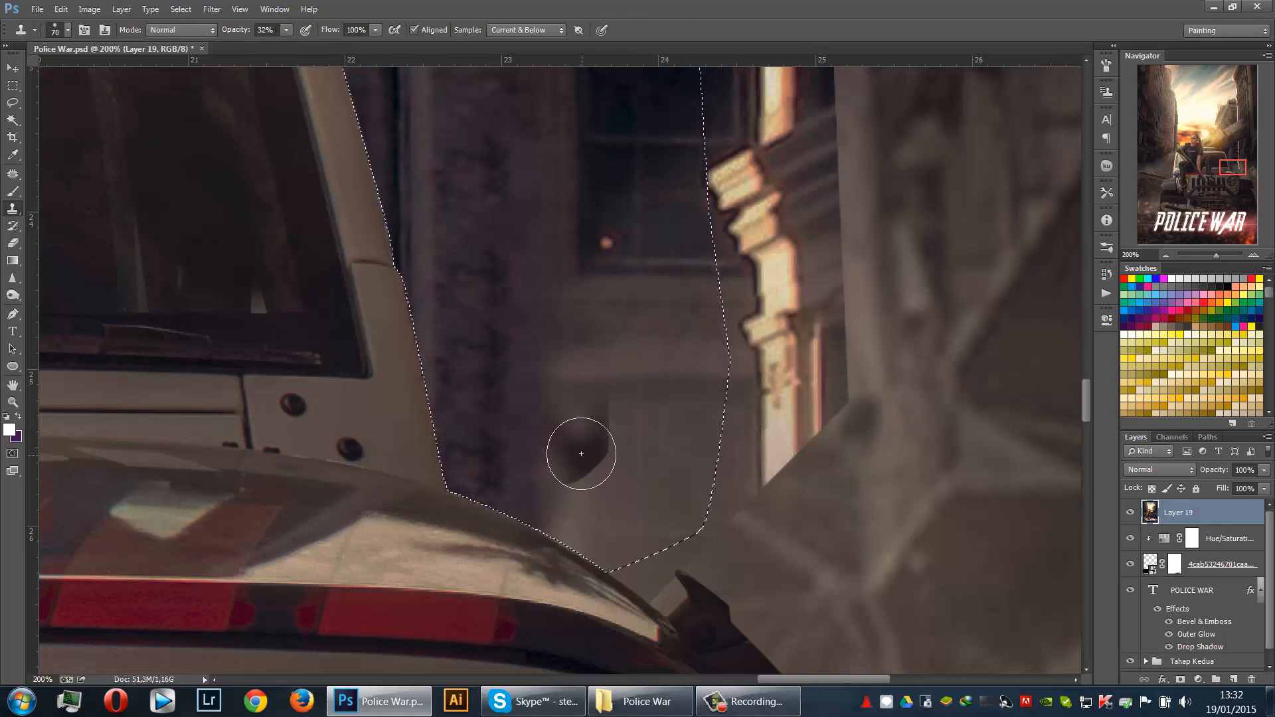
{"action": "left_click_drag", "start_coordinate": [580, 452], "coordinate": [574, 470]}
{"action": "left_click", "coordinate": [578, 490], "text": "alt"}
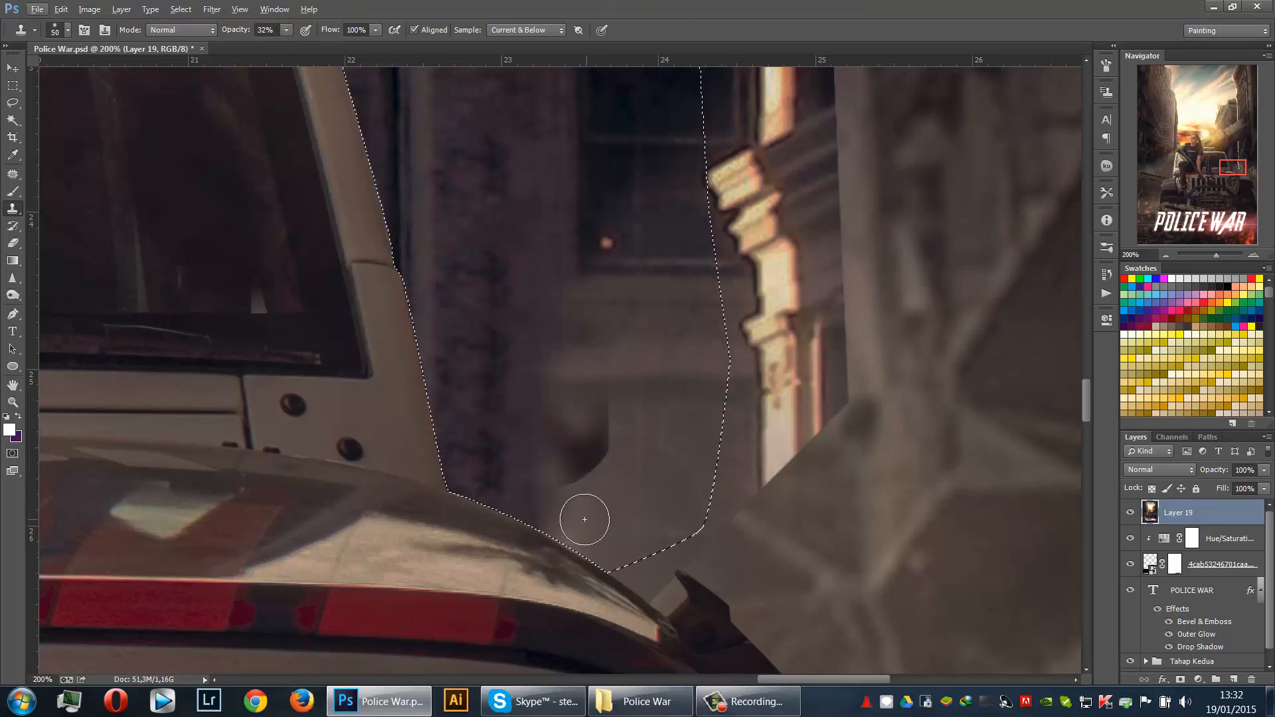
{"action": "left_click_drag", "start_coordinate": [583, 488], "coordinate": [591, 475]}
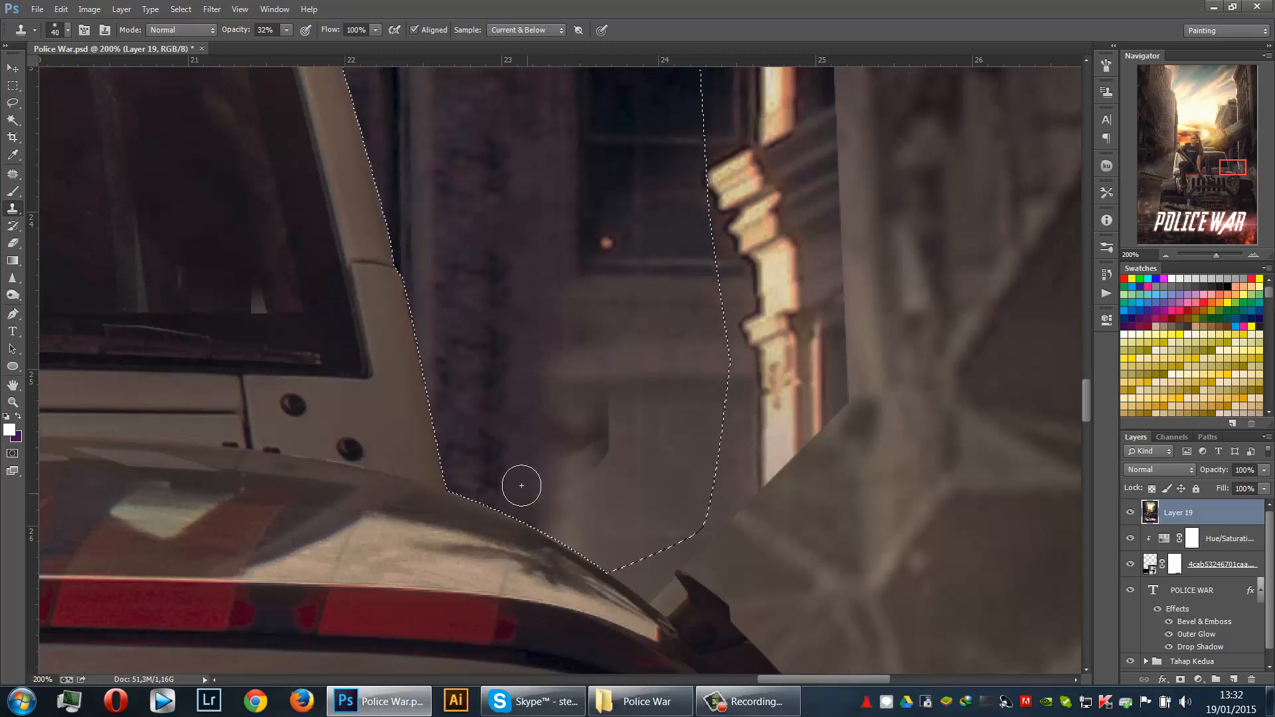
Clone sampled light wall texture over the last dark smudges and soften the border between the two wall tones
{"action": "left_click", "coordinate": [594, 489], "text": "alt"}
{"action": "mouse_move", "coordinate": [595, 455]}
{"action": "left_mouse_down"}
{"action": "mouse_move", "coordinate": [609, 426]}
{"action": "mouse_move", "coordinate": [614, 443]}
{"action": "mouse_move", "coordinate": [601, 425]}
{"action": "mouse_move", "coordinate": [634, 400]}
{"action": "mouse_move", "coordinate": [623, 426]}
{"action": "mouse_move", "coordinate": [565, 449]}
{"action": "mouse_move", "coordinate": [569, 400]}
{"action": "left_mouse_up"}
{"action": "left_click", "coordinate": [569, 500], "text": "alt"}
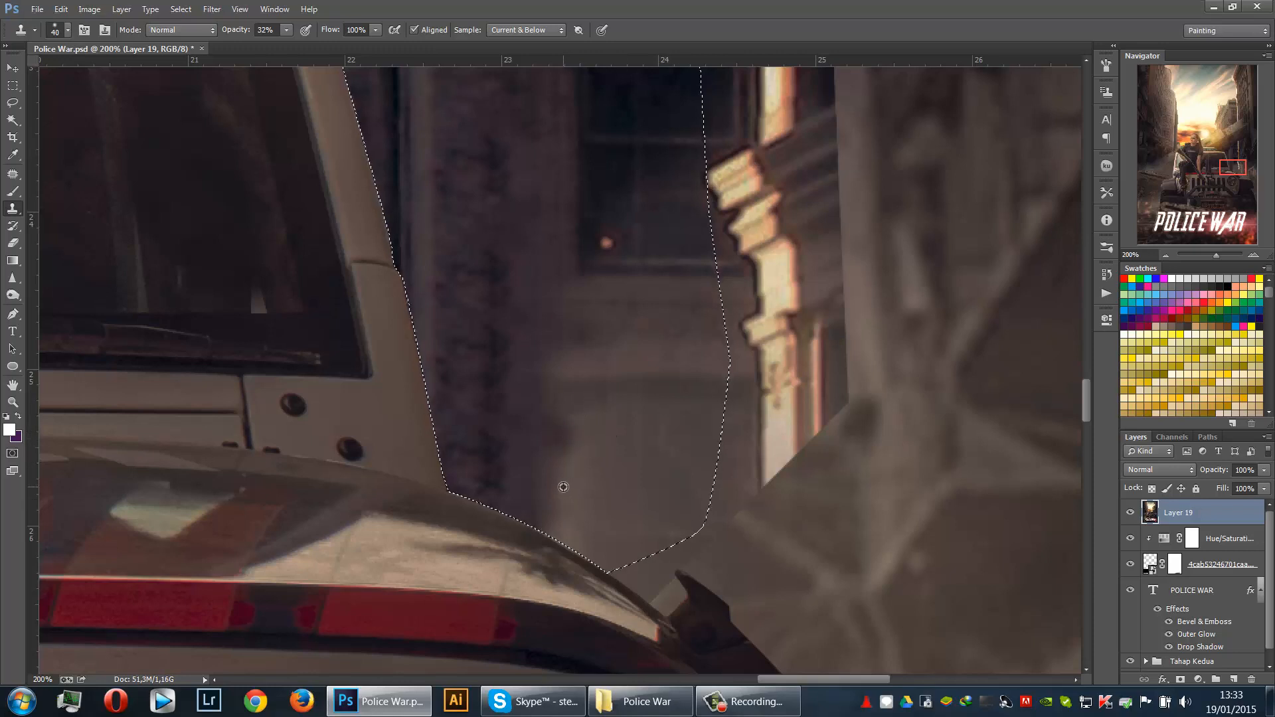
{"action": "left_click", "coordinate": [563, 487], "text": "alt"}
{"action": "mouse_move", "coordinate": [562, 446]}
{"action": "left_mouse_down"}
{"action": "mouse_move", "coordinate": [572, 451]}
{"action": "mouse_move", "coordinate": [563, 430]}
{"action": "left_mouse_up"}
Clear the selection and fit the whole poster in view to check the retouched area
{"action": "key", "text": "ctrl+d"}
{"action": "key", "text": "ctrl+0"}
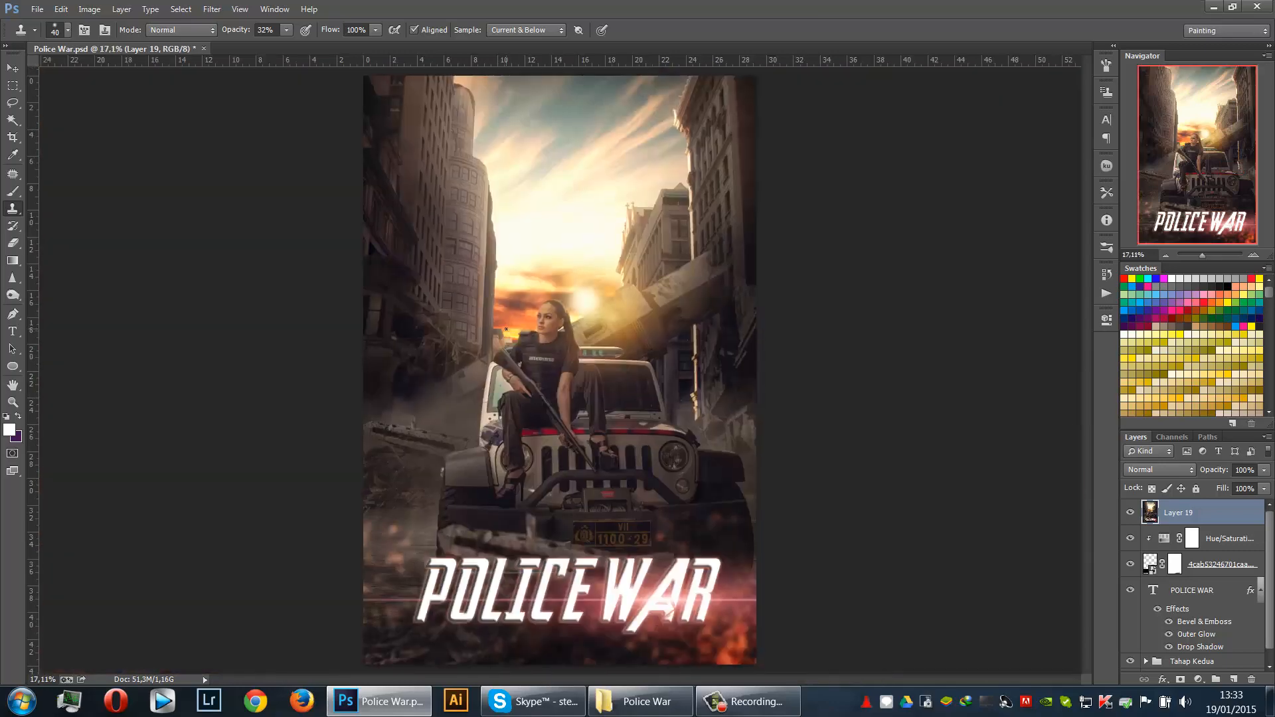
{"action": "scroll", "coordinate": [1195, 551], "scroll_direction": "down", "scroll_amount": 1}
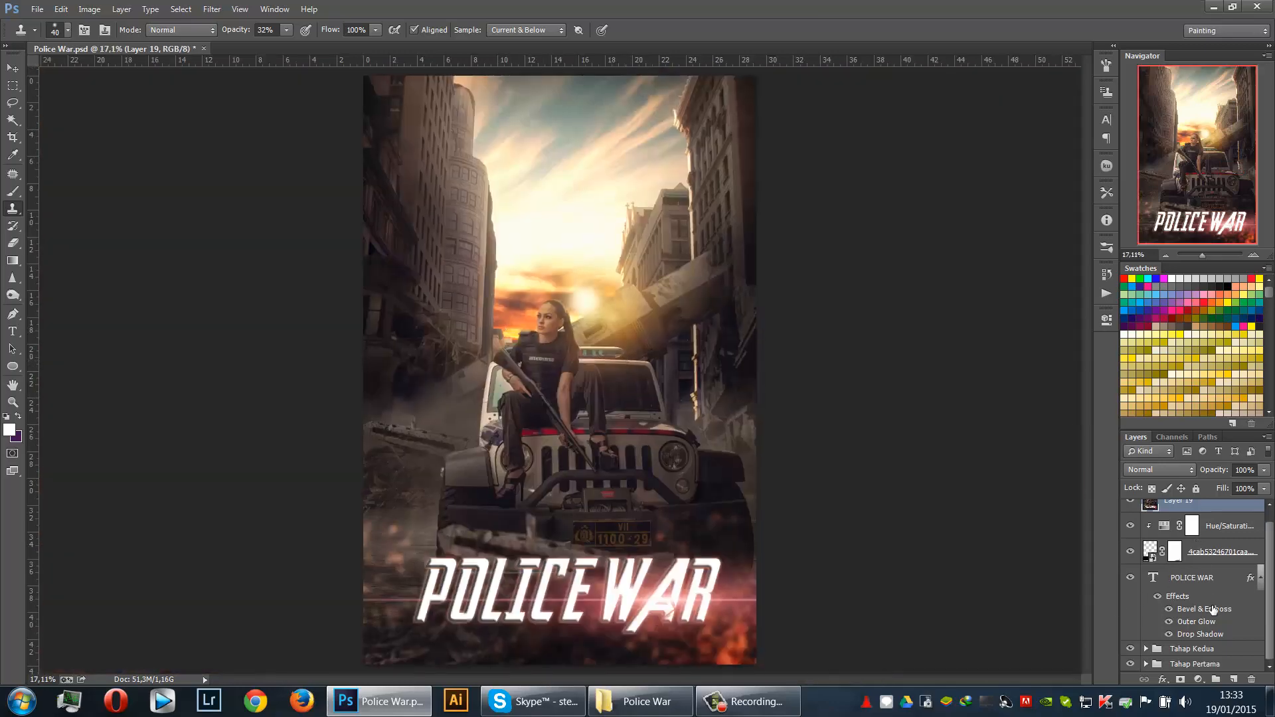
{"action": "scroll", "coordinate": [1159, 568], "scroll_direction": "up", "scroll_amount": 1}
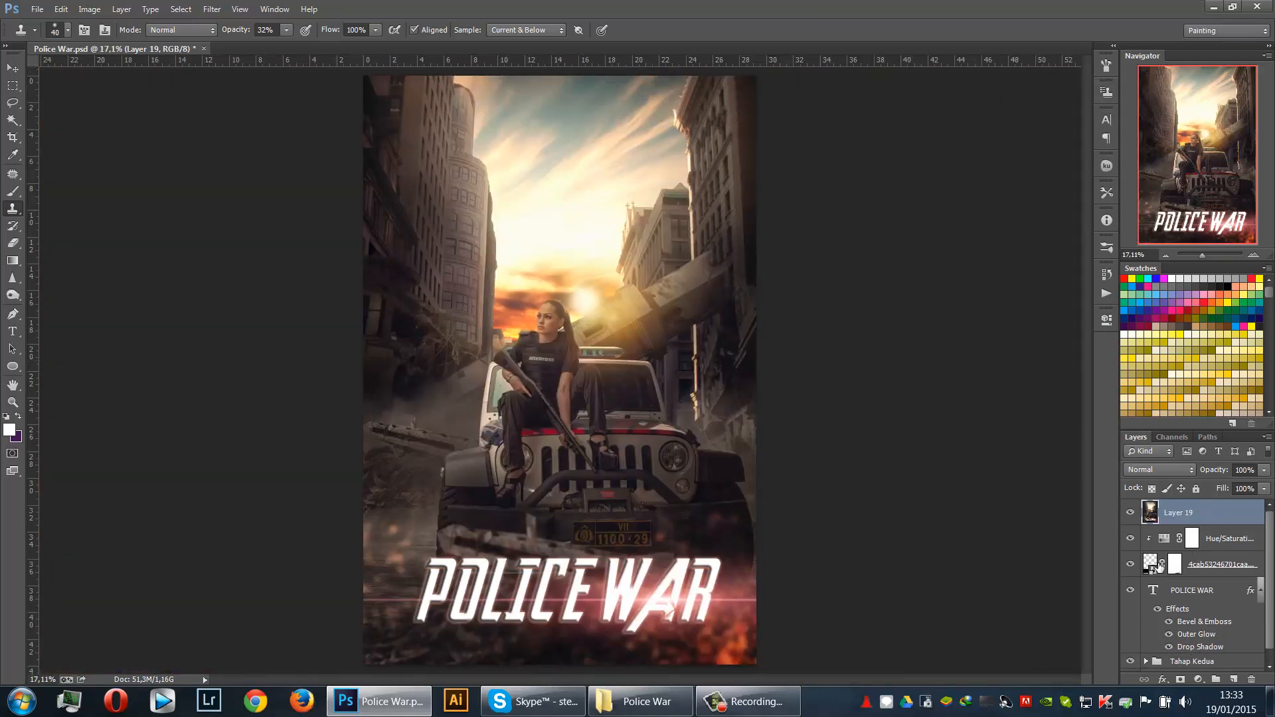